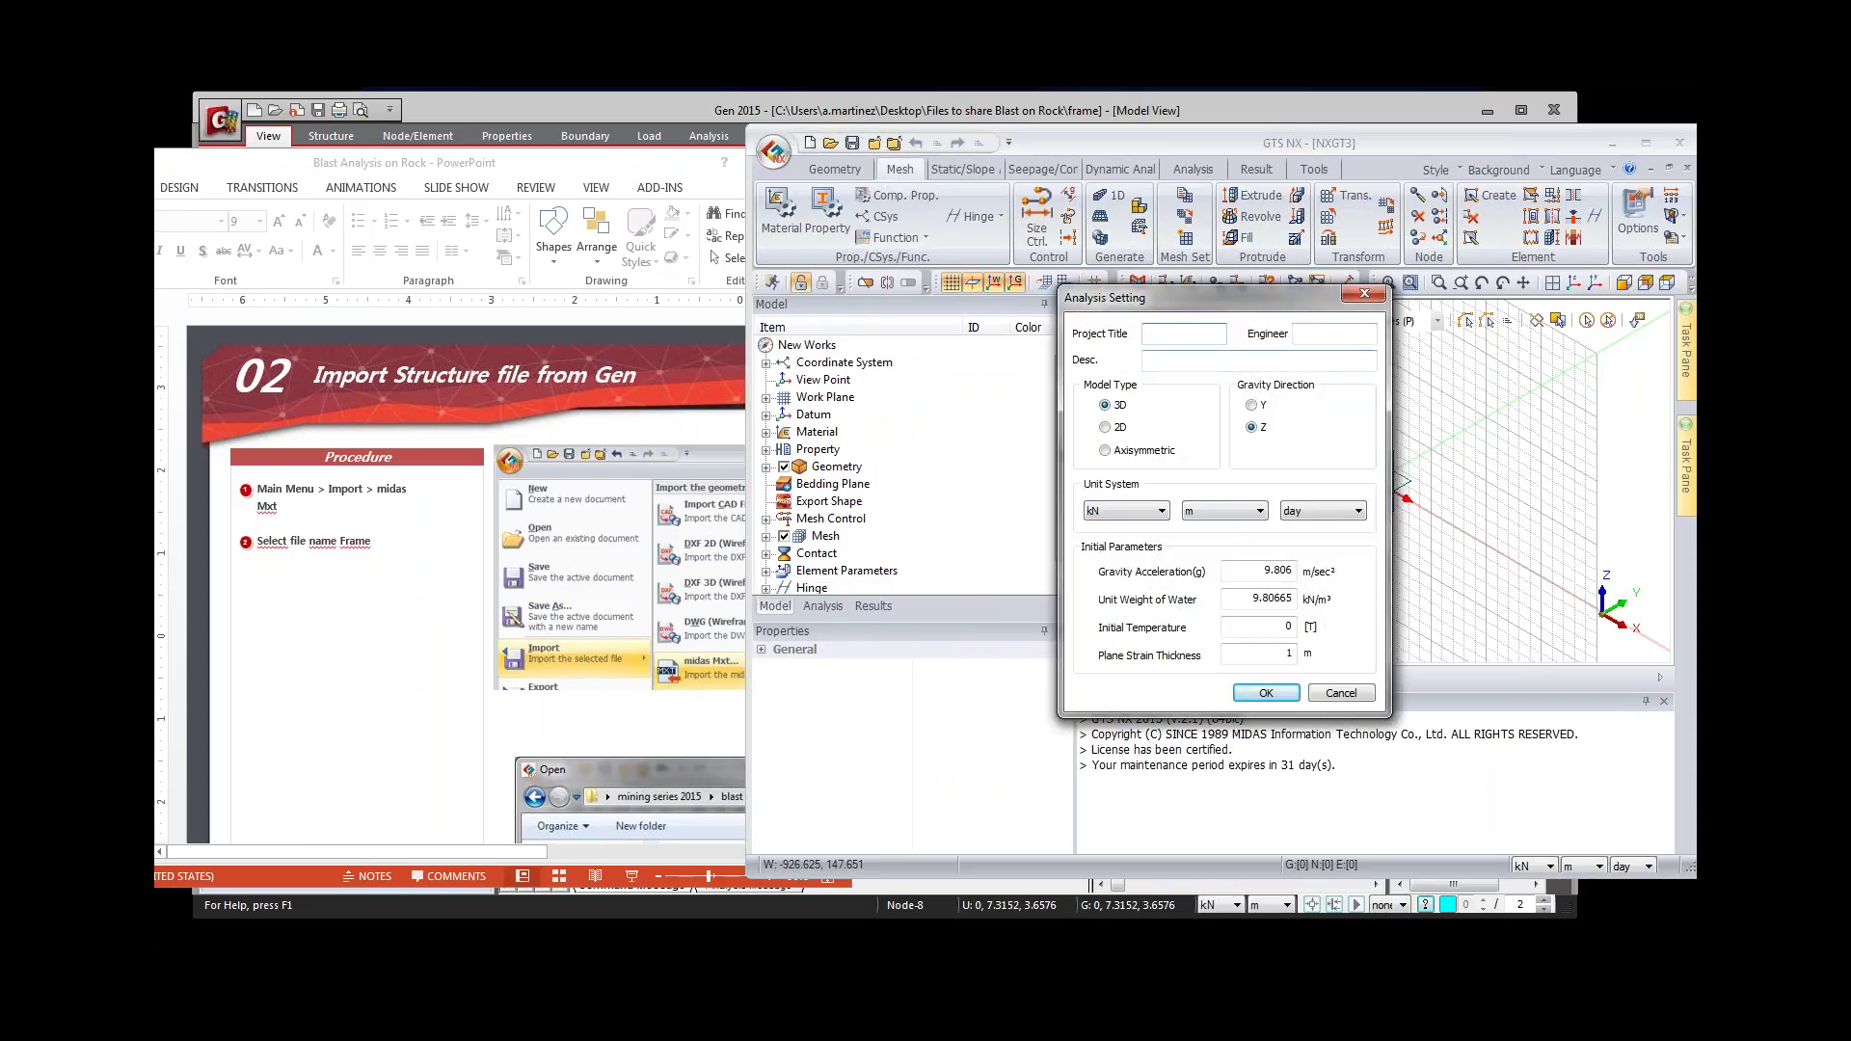
Step: Accept the 3D analysis settings (Z gravity; kN, m, day) and enlarge the GTS NX window
left_click(1266, 692)
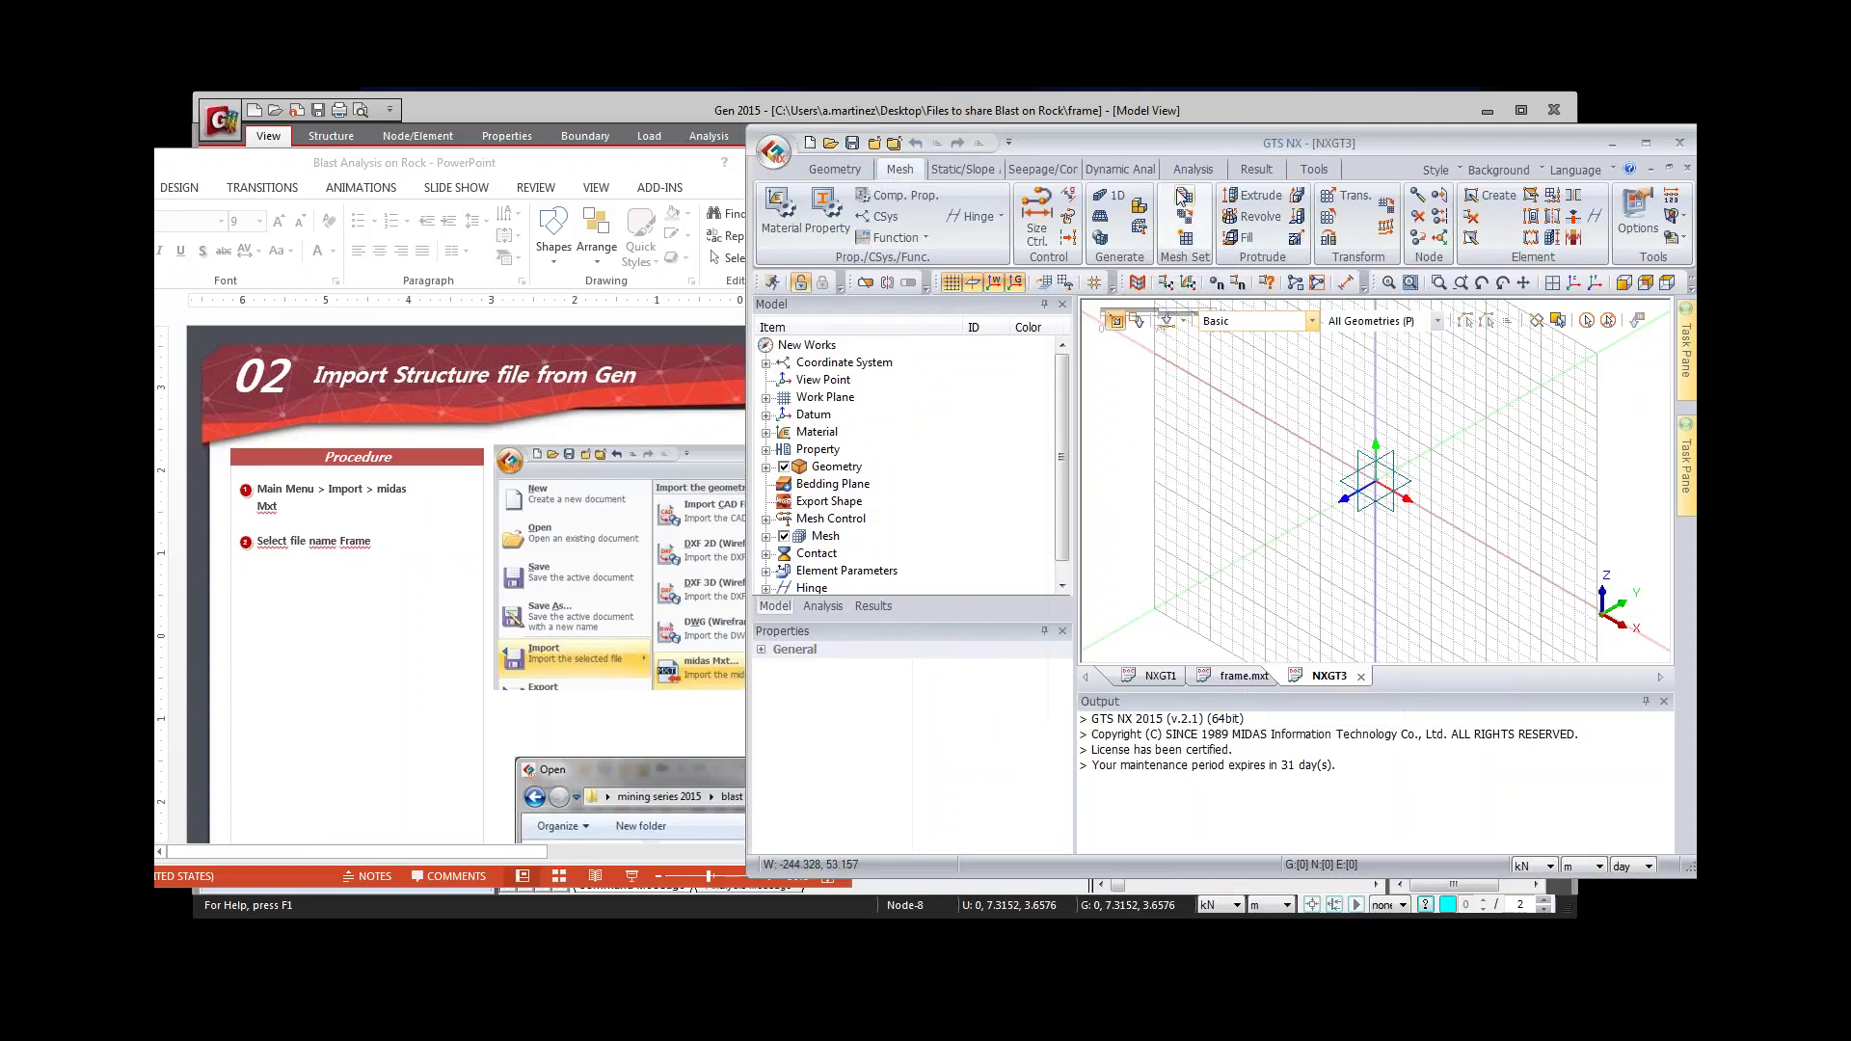
left_click_drag(920, 144, 507, 117)
left_click_drag(1289, 852, 1642, 834)
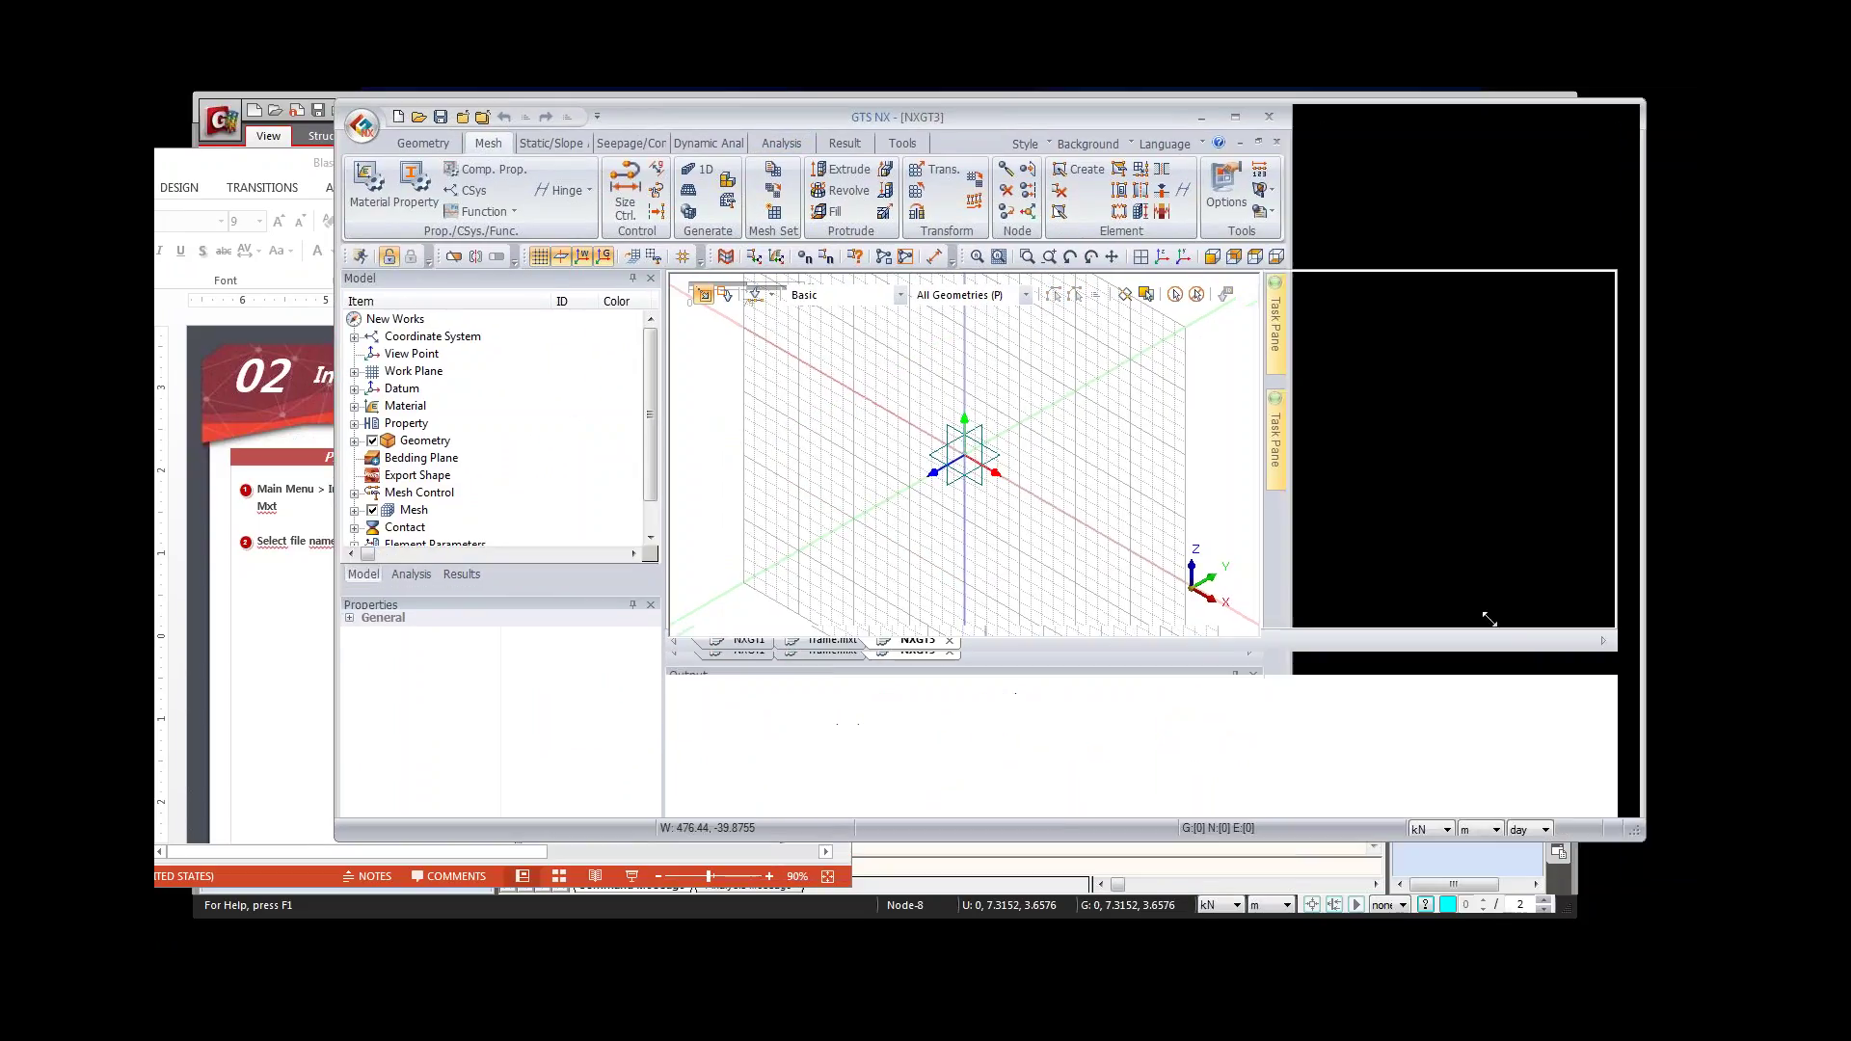
left_click(419, 147)
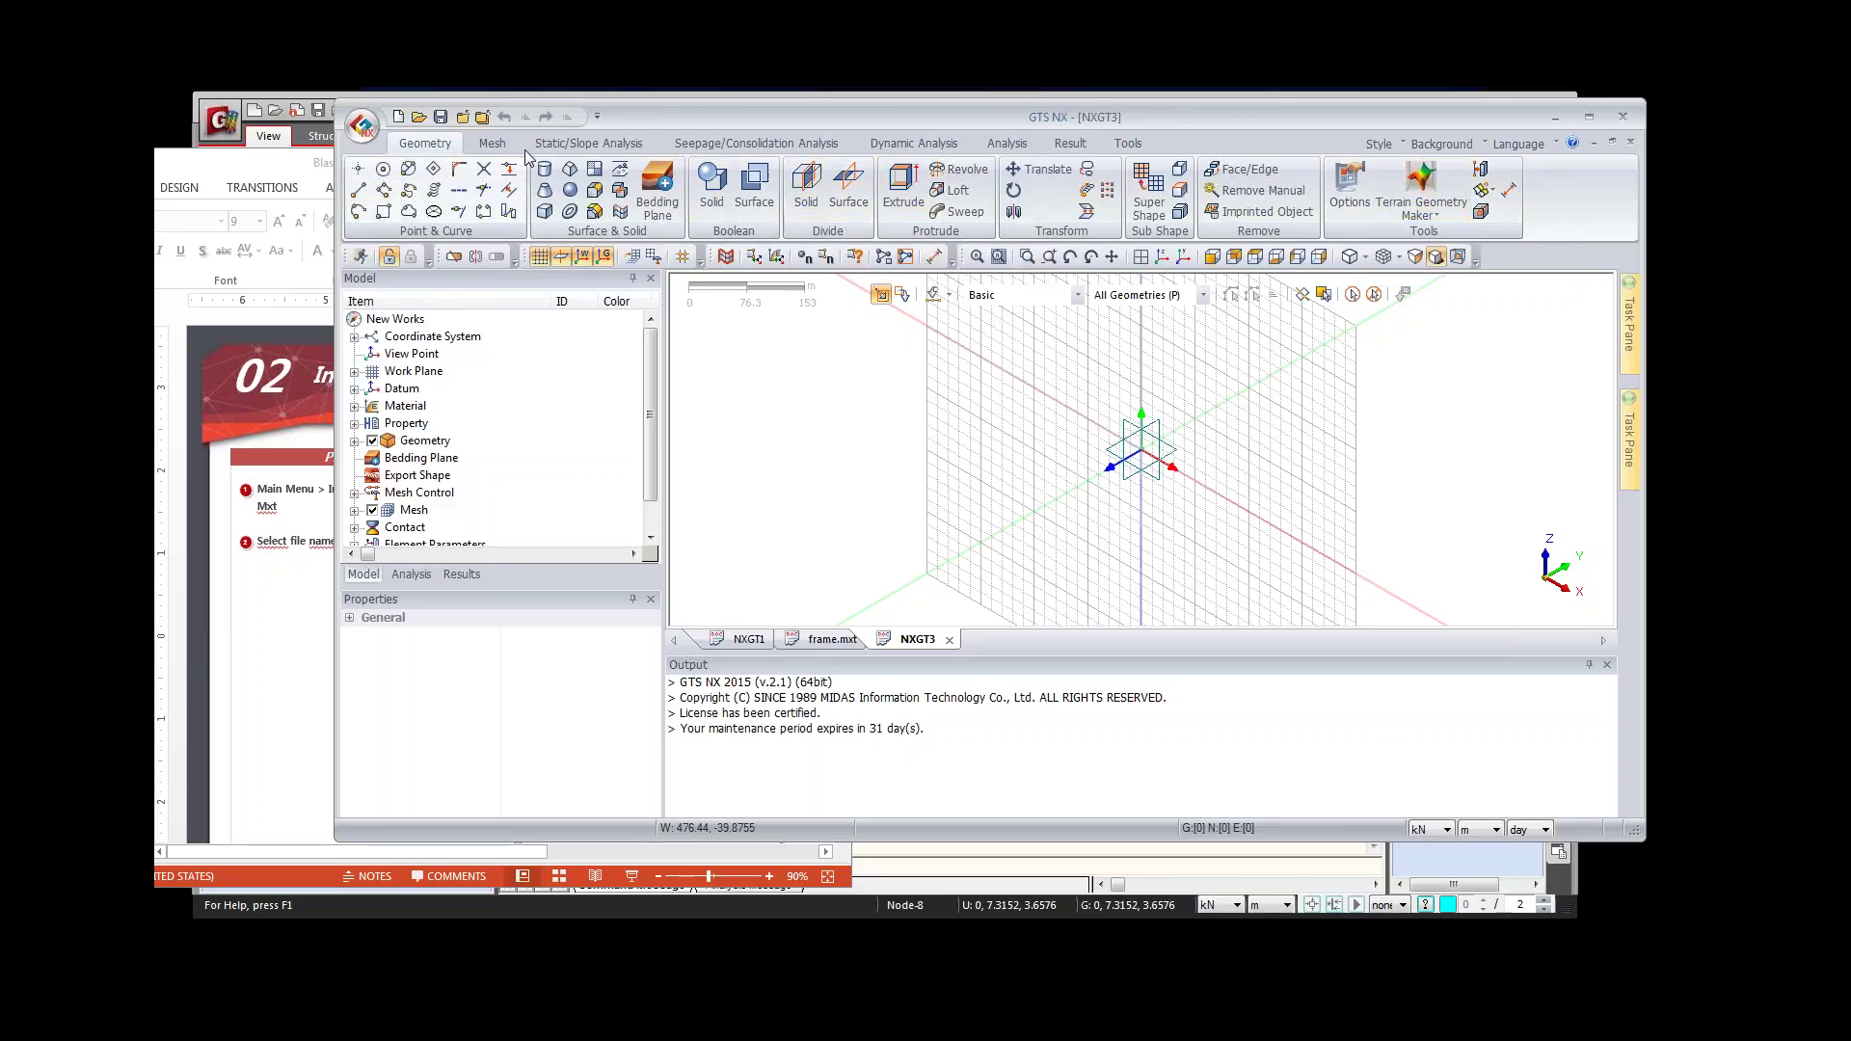
left_click(491, 143)
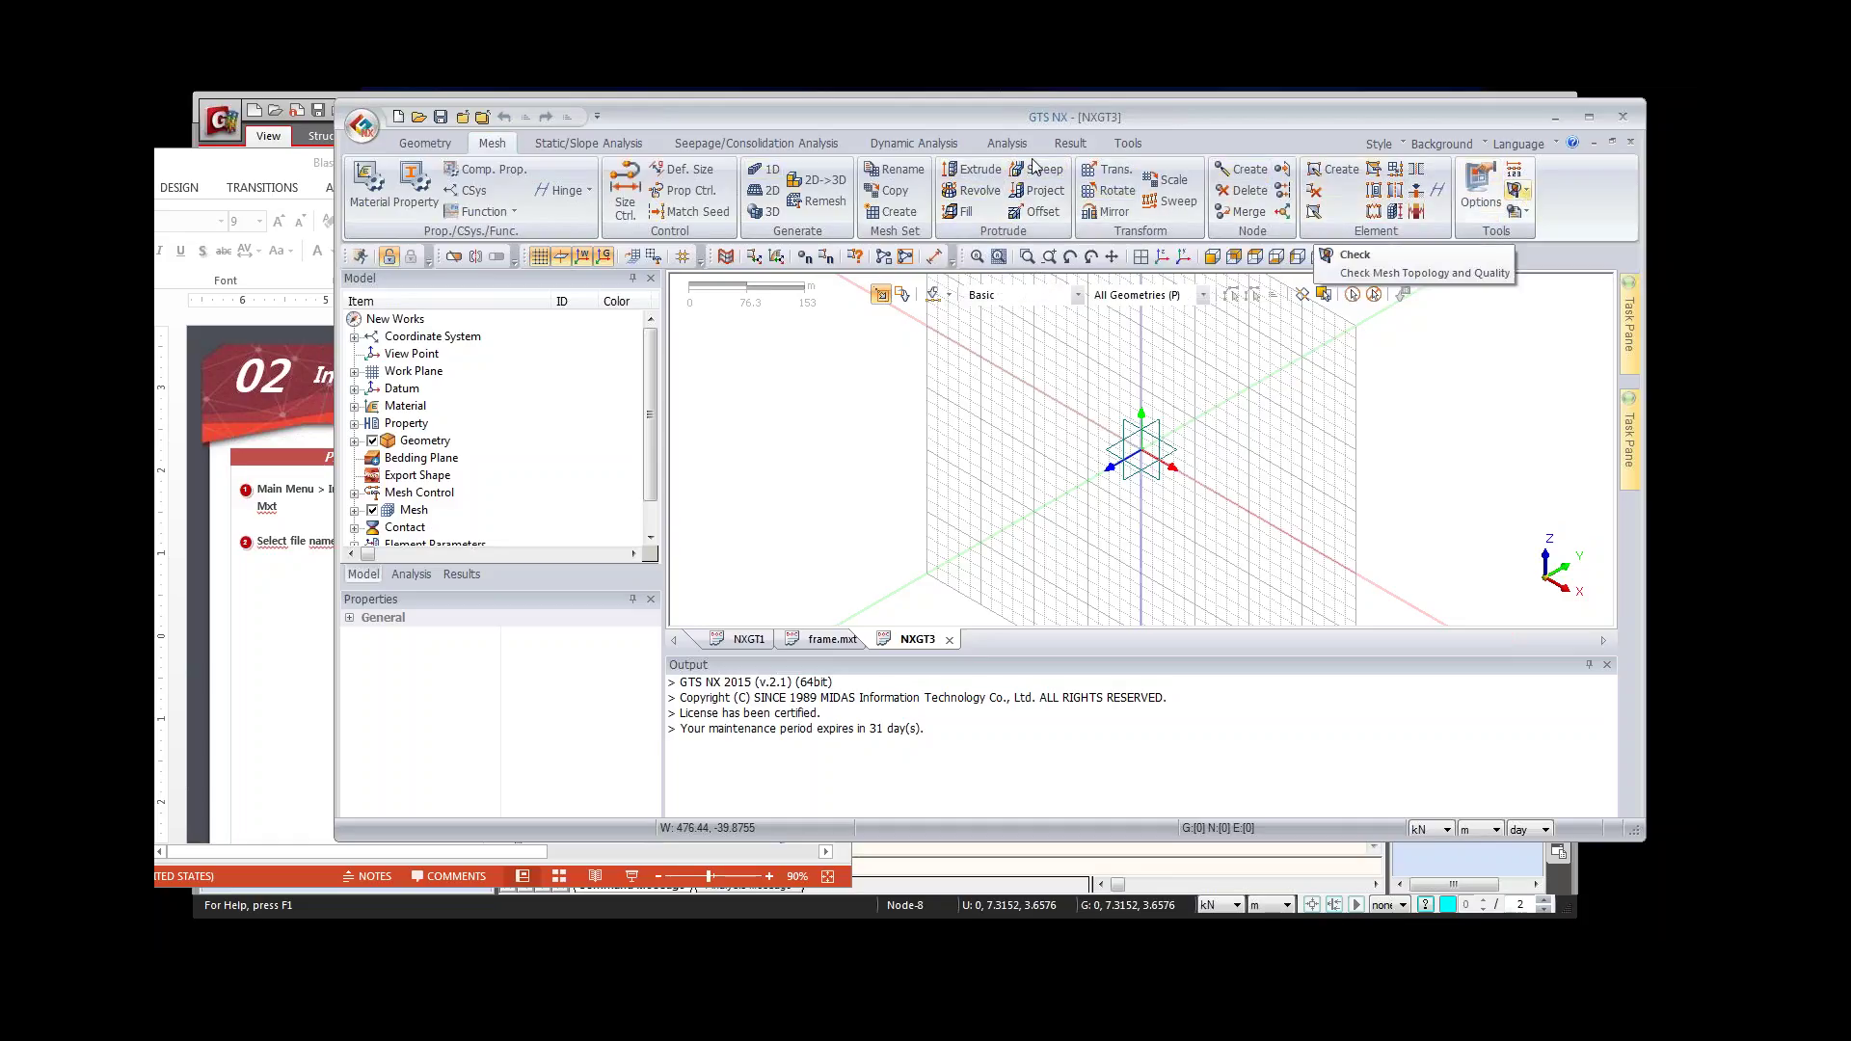
left_click(563, 145)
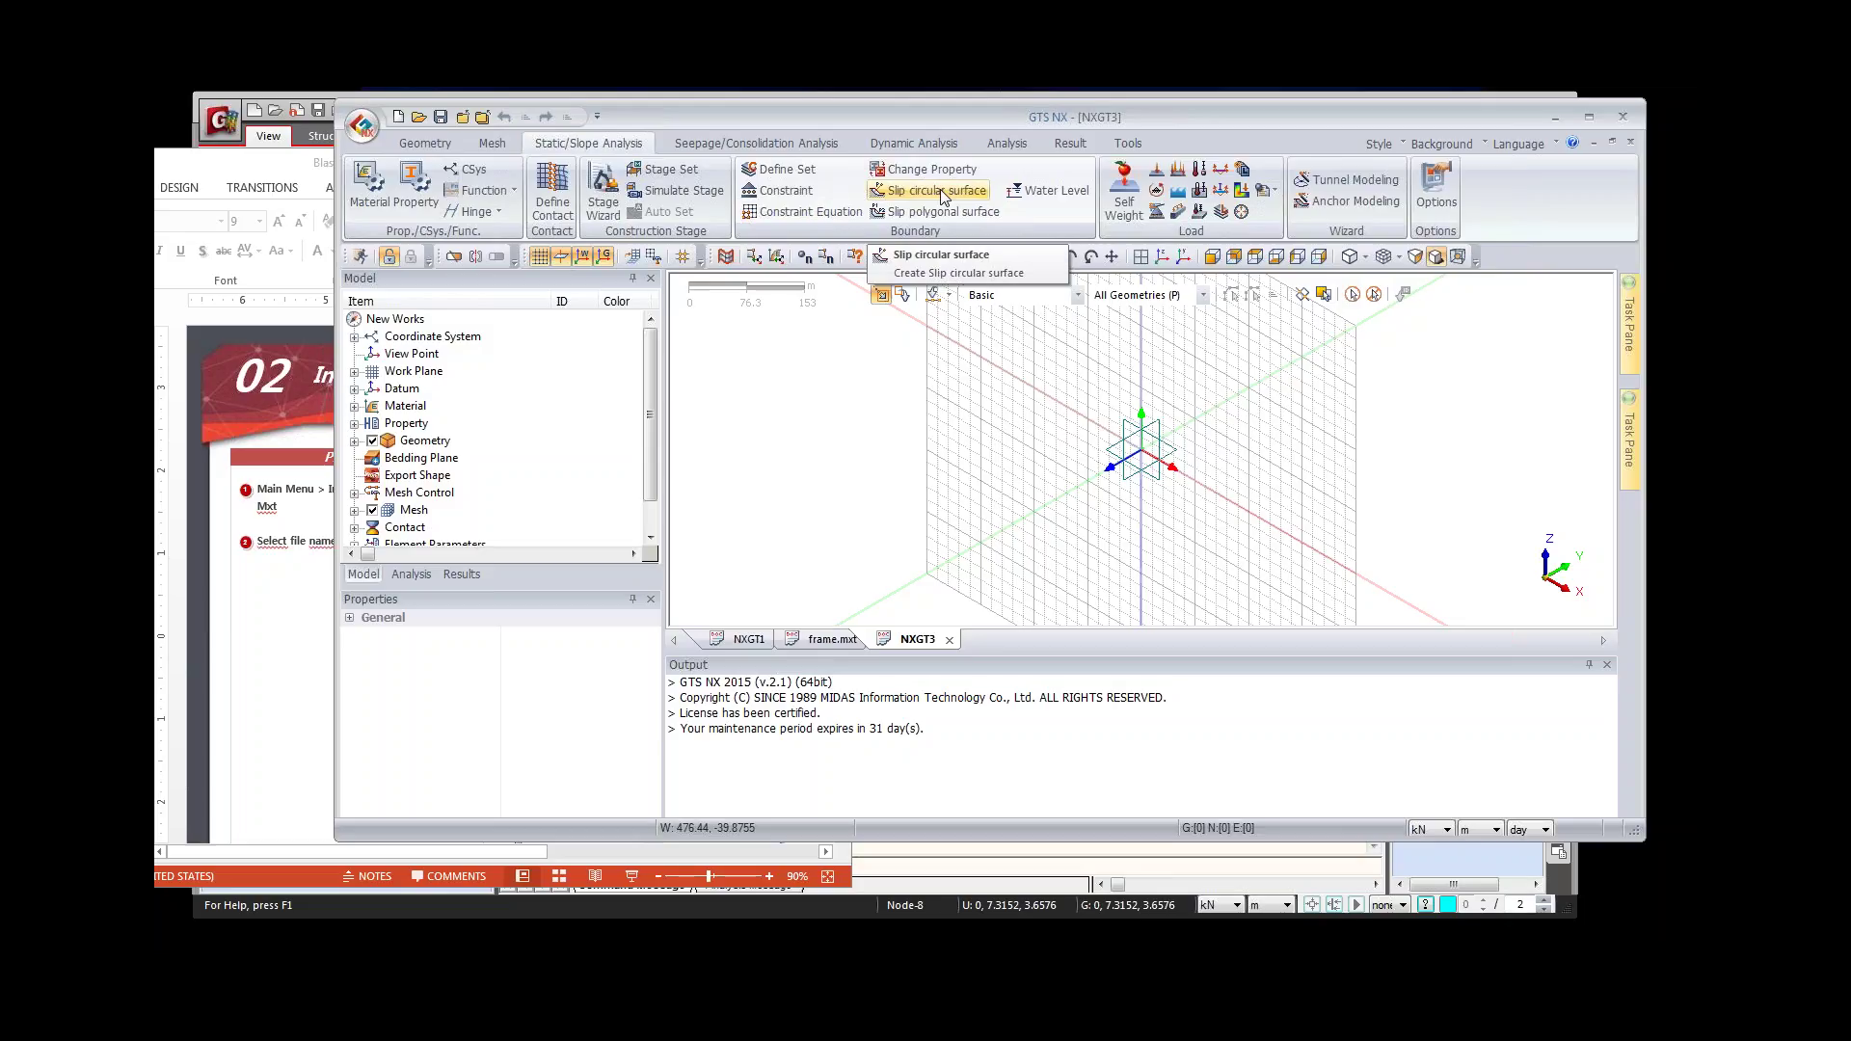
left_click(714, 149)
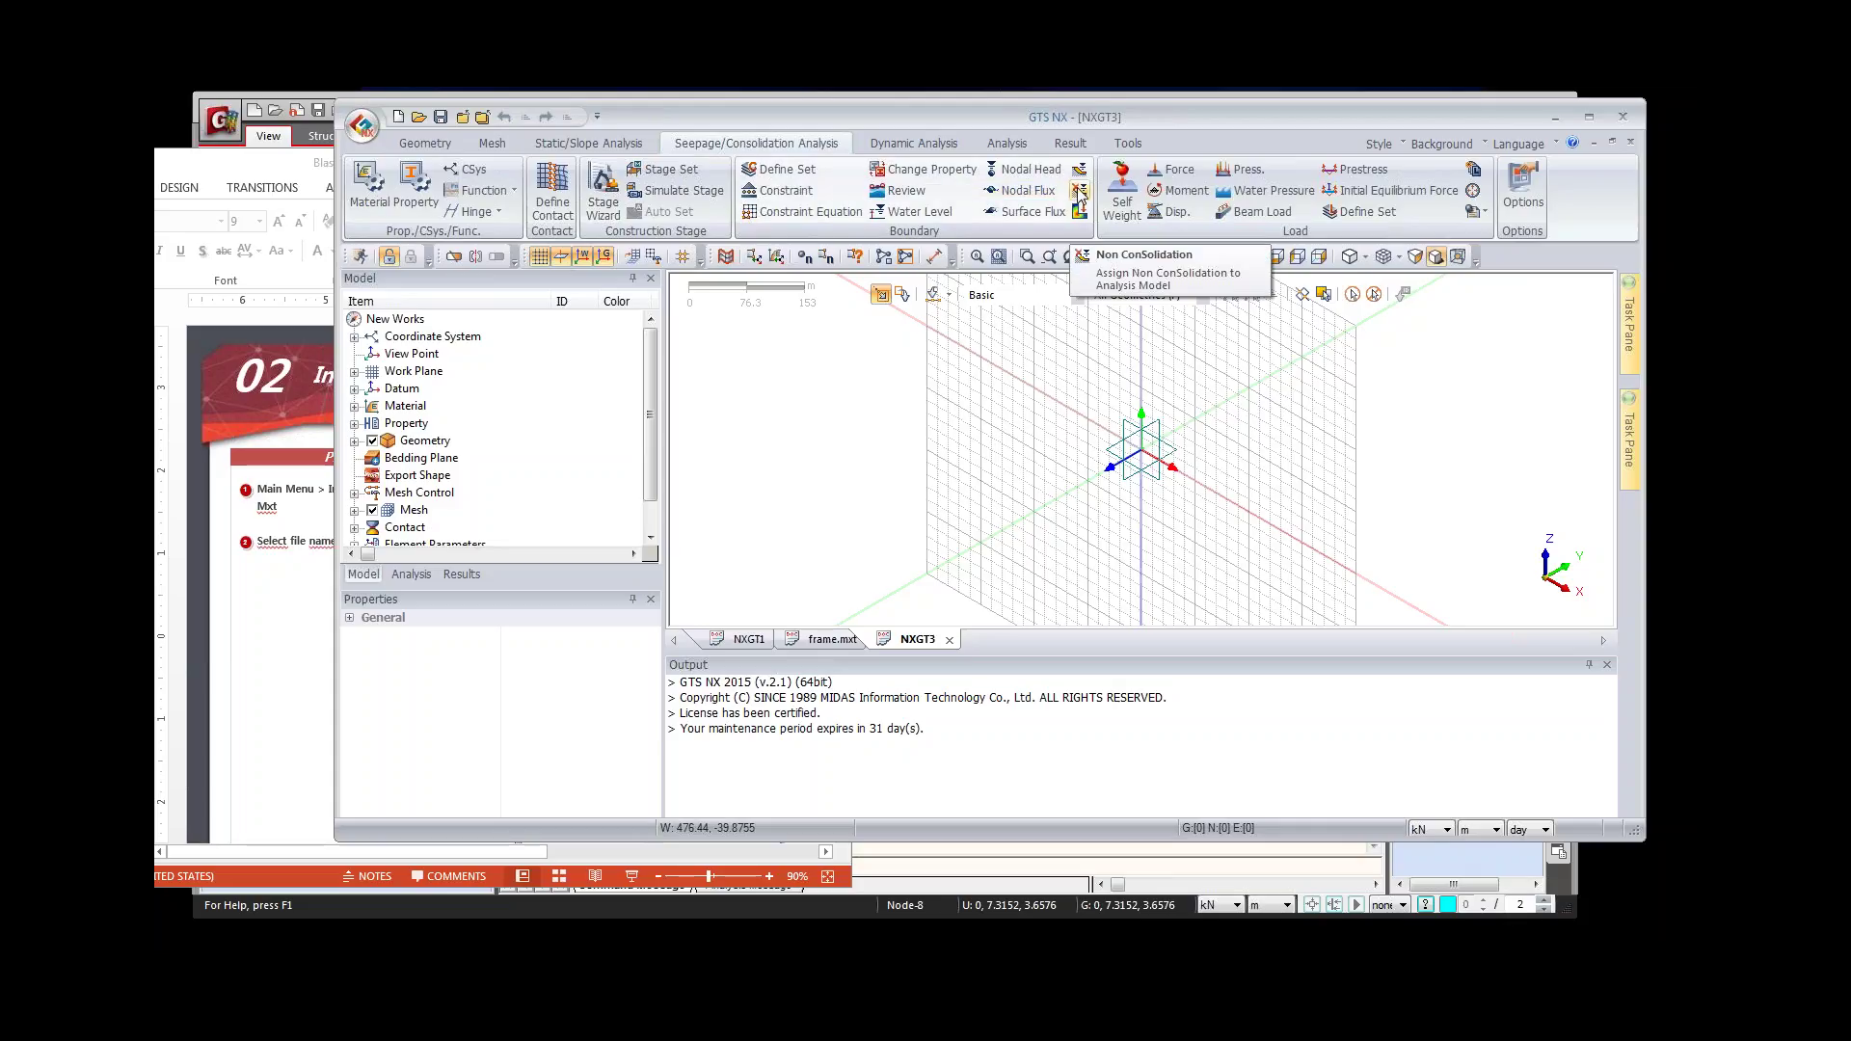
left_click(926, 151)
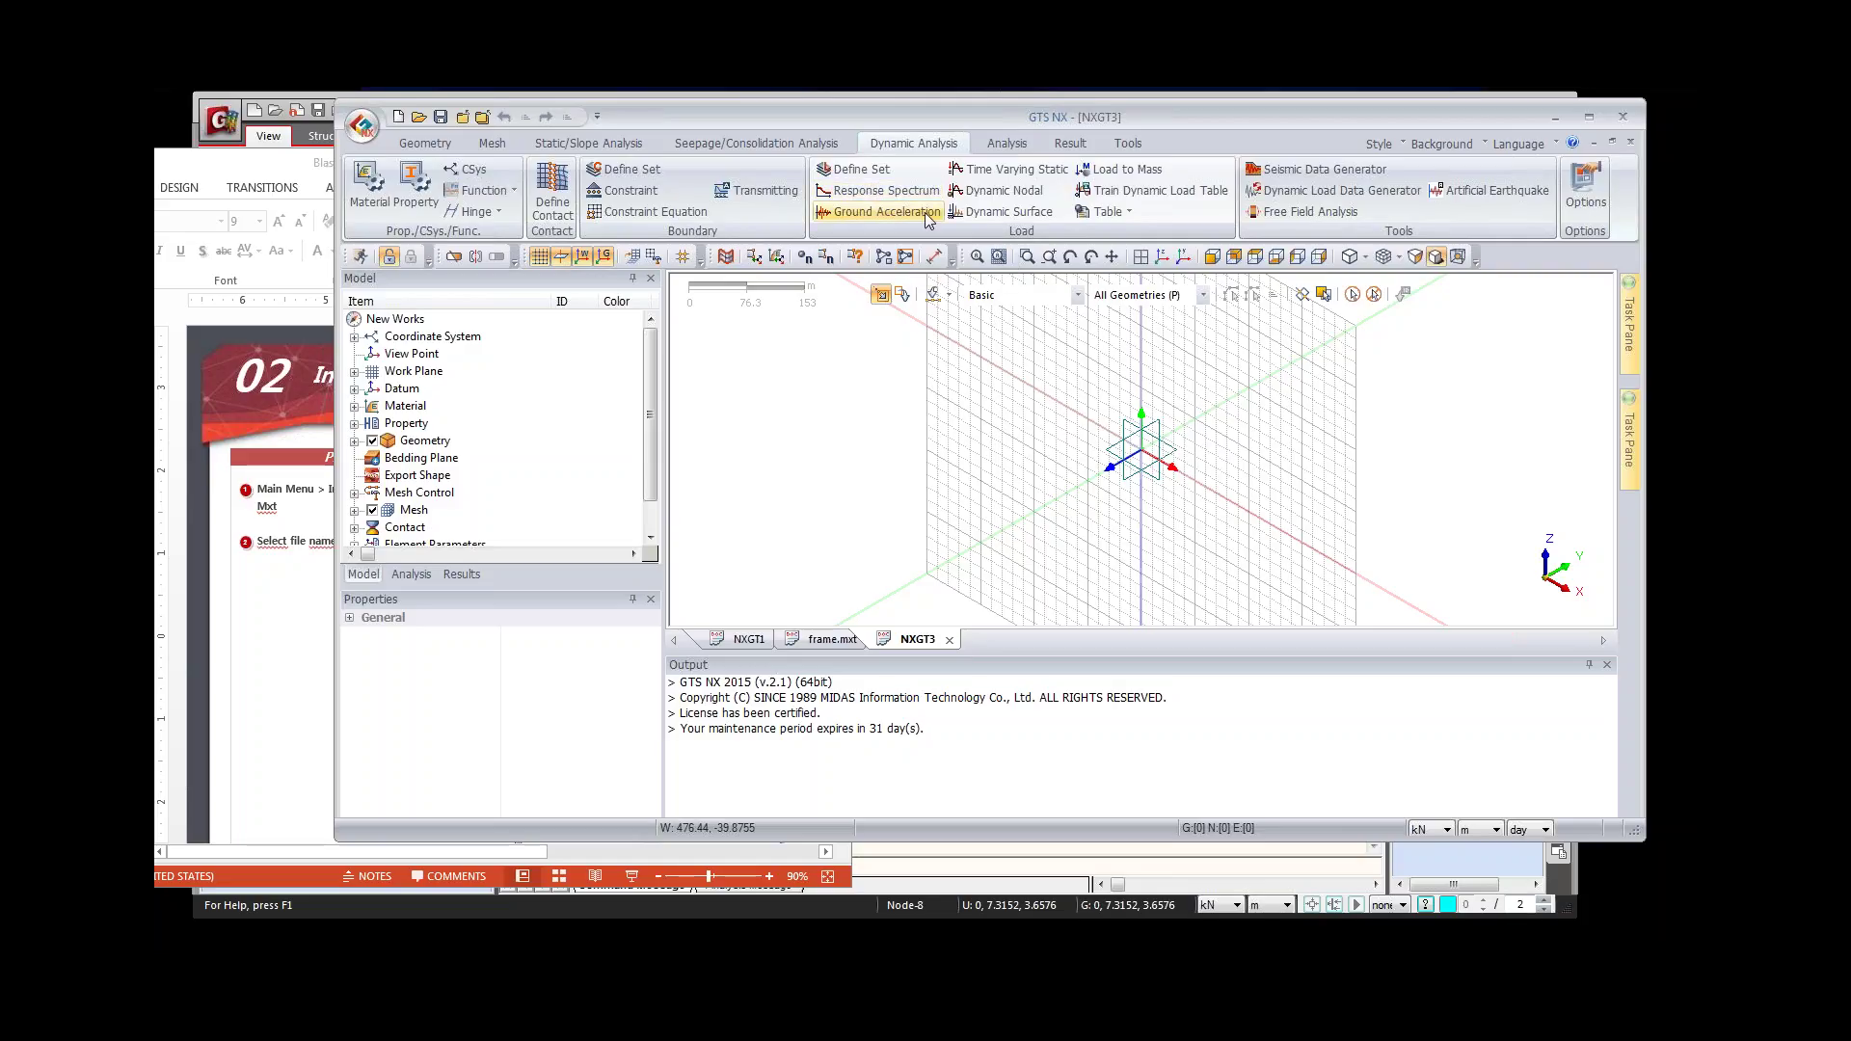
left_click(1012, 147)
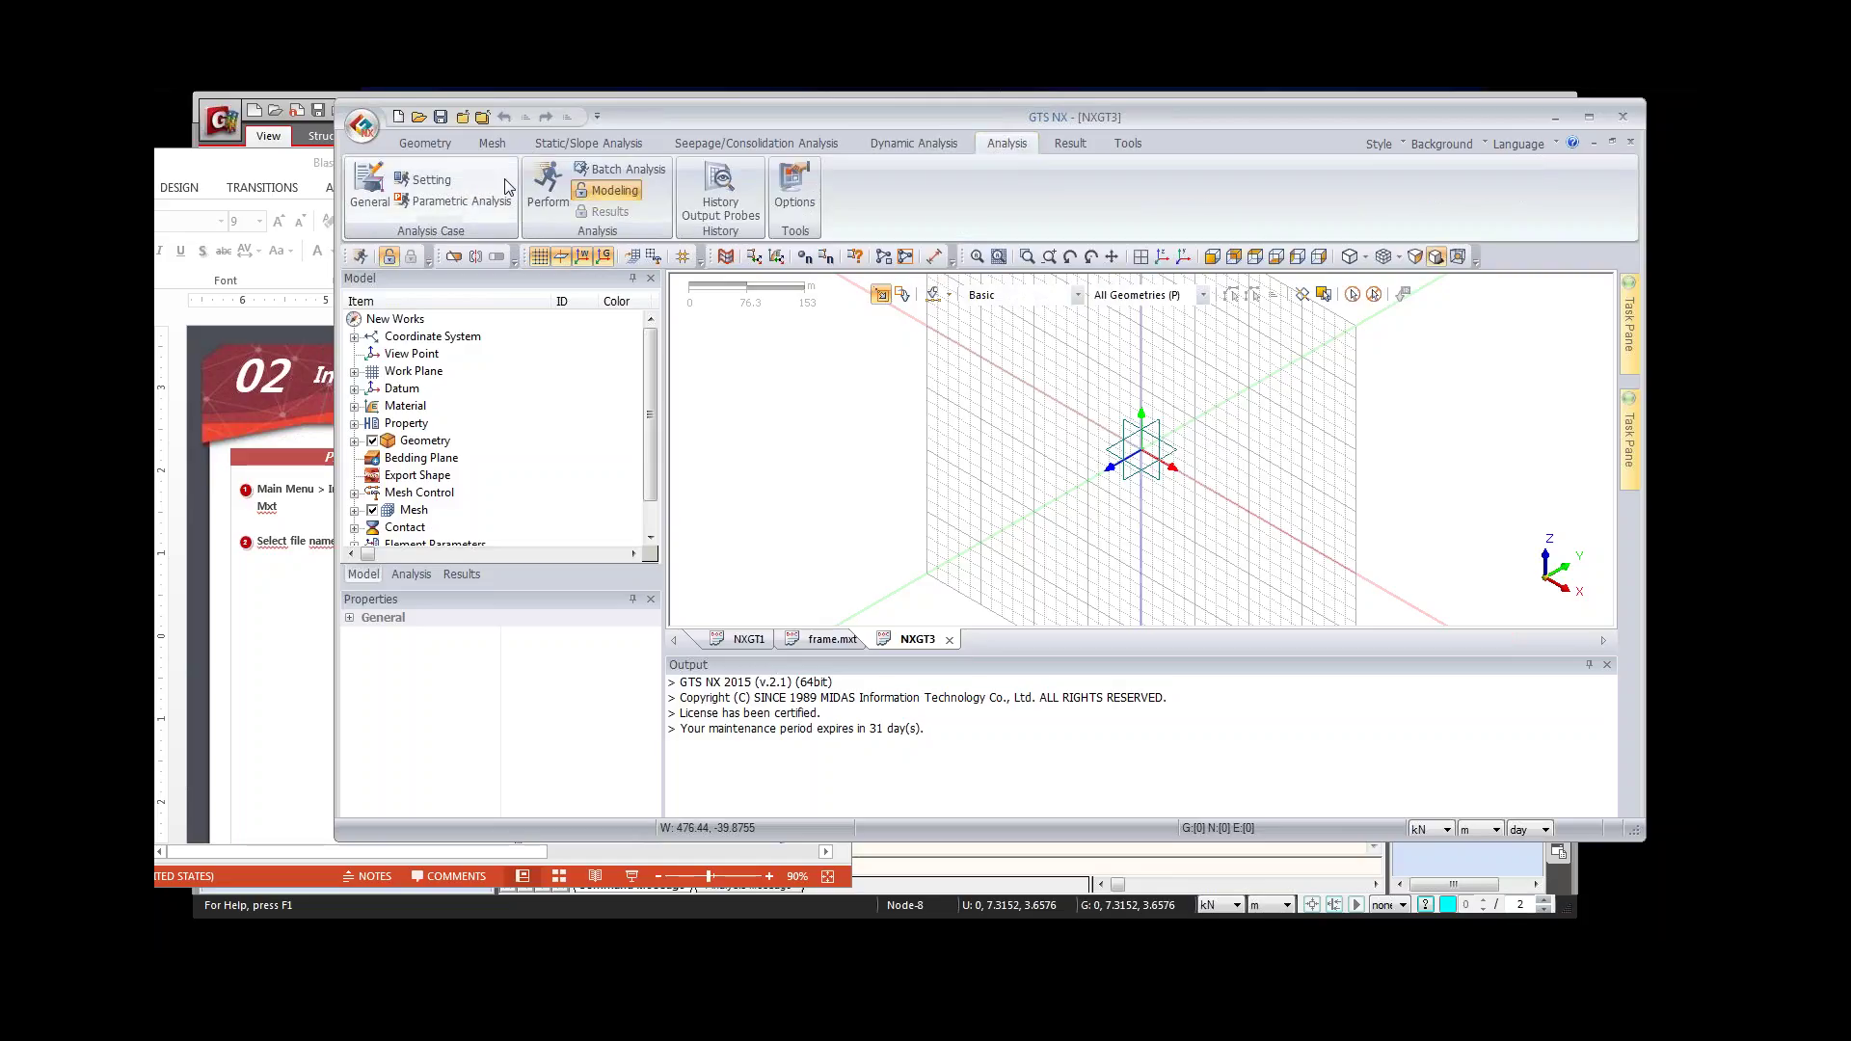
left_click(445, 151)
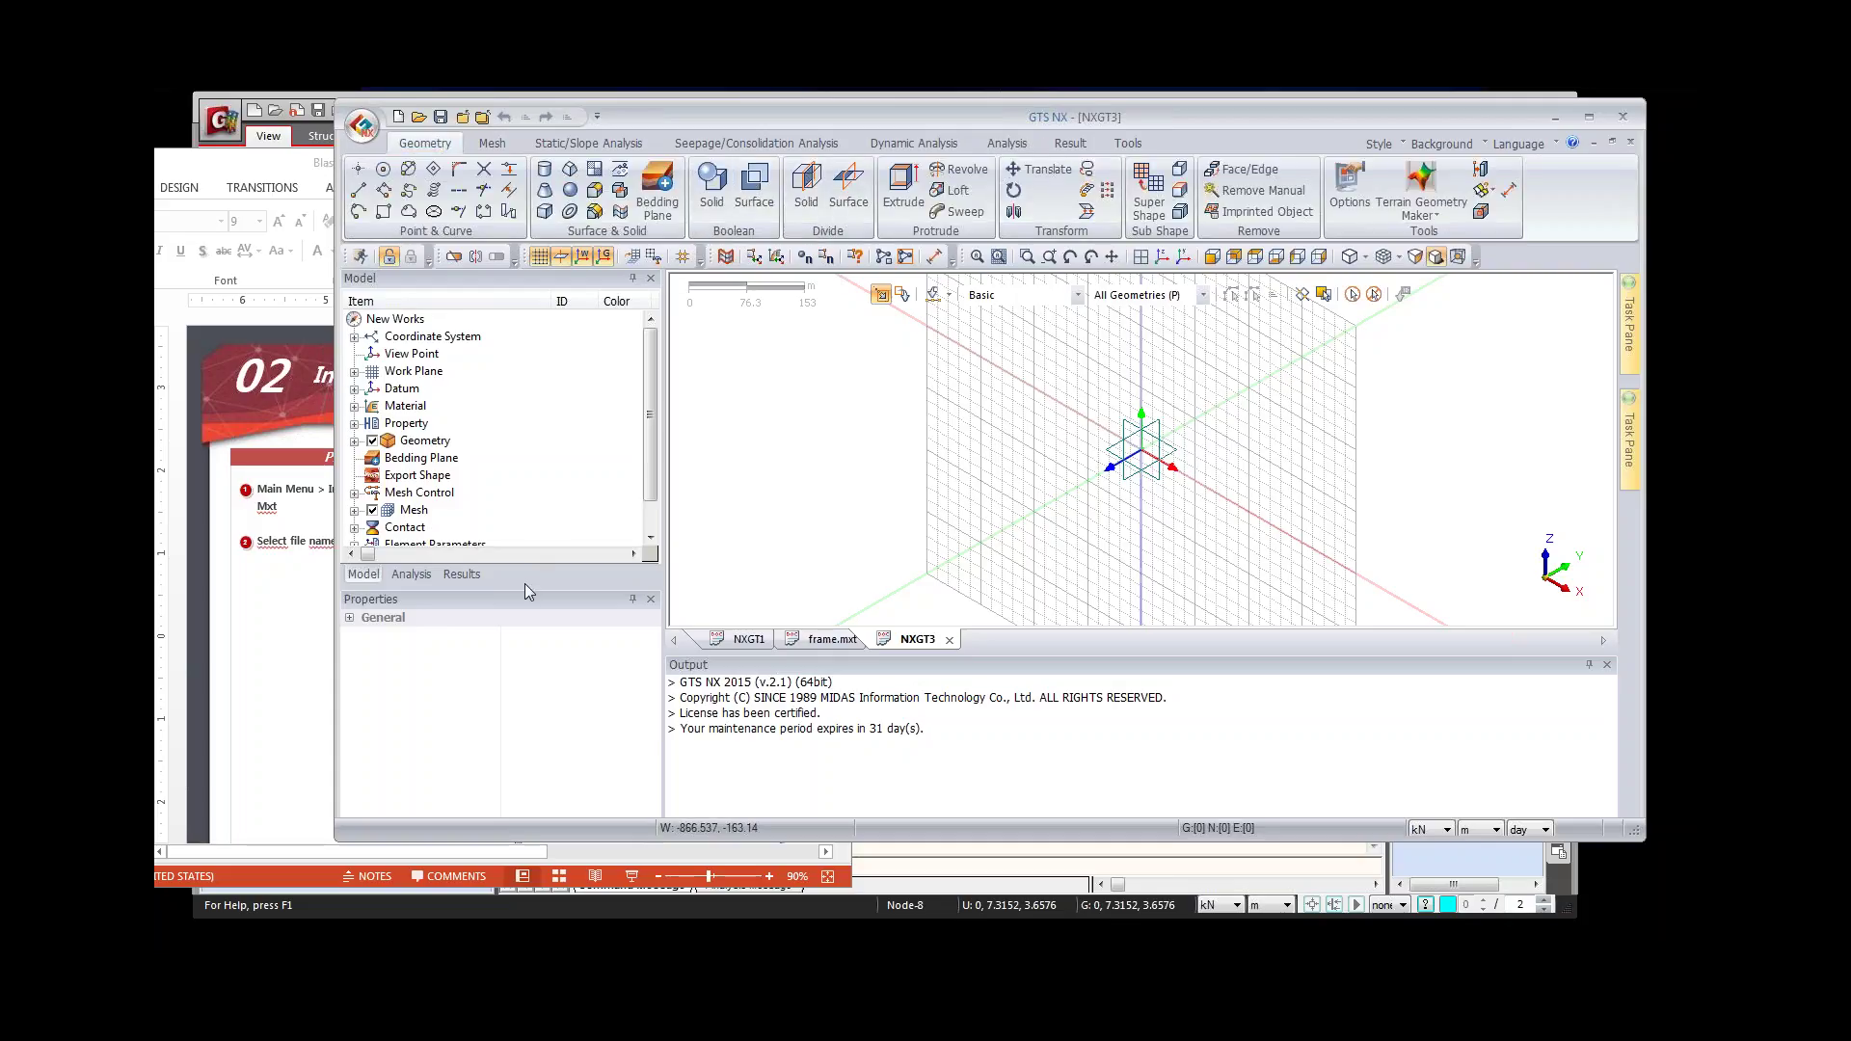
Step: Make the model tree panel taller and look through the Analysis and Results trees before returning to Model
left_click_drag(524, 587, 524, 680)
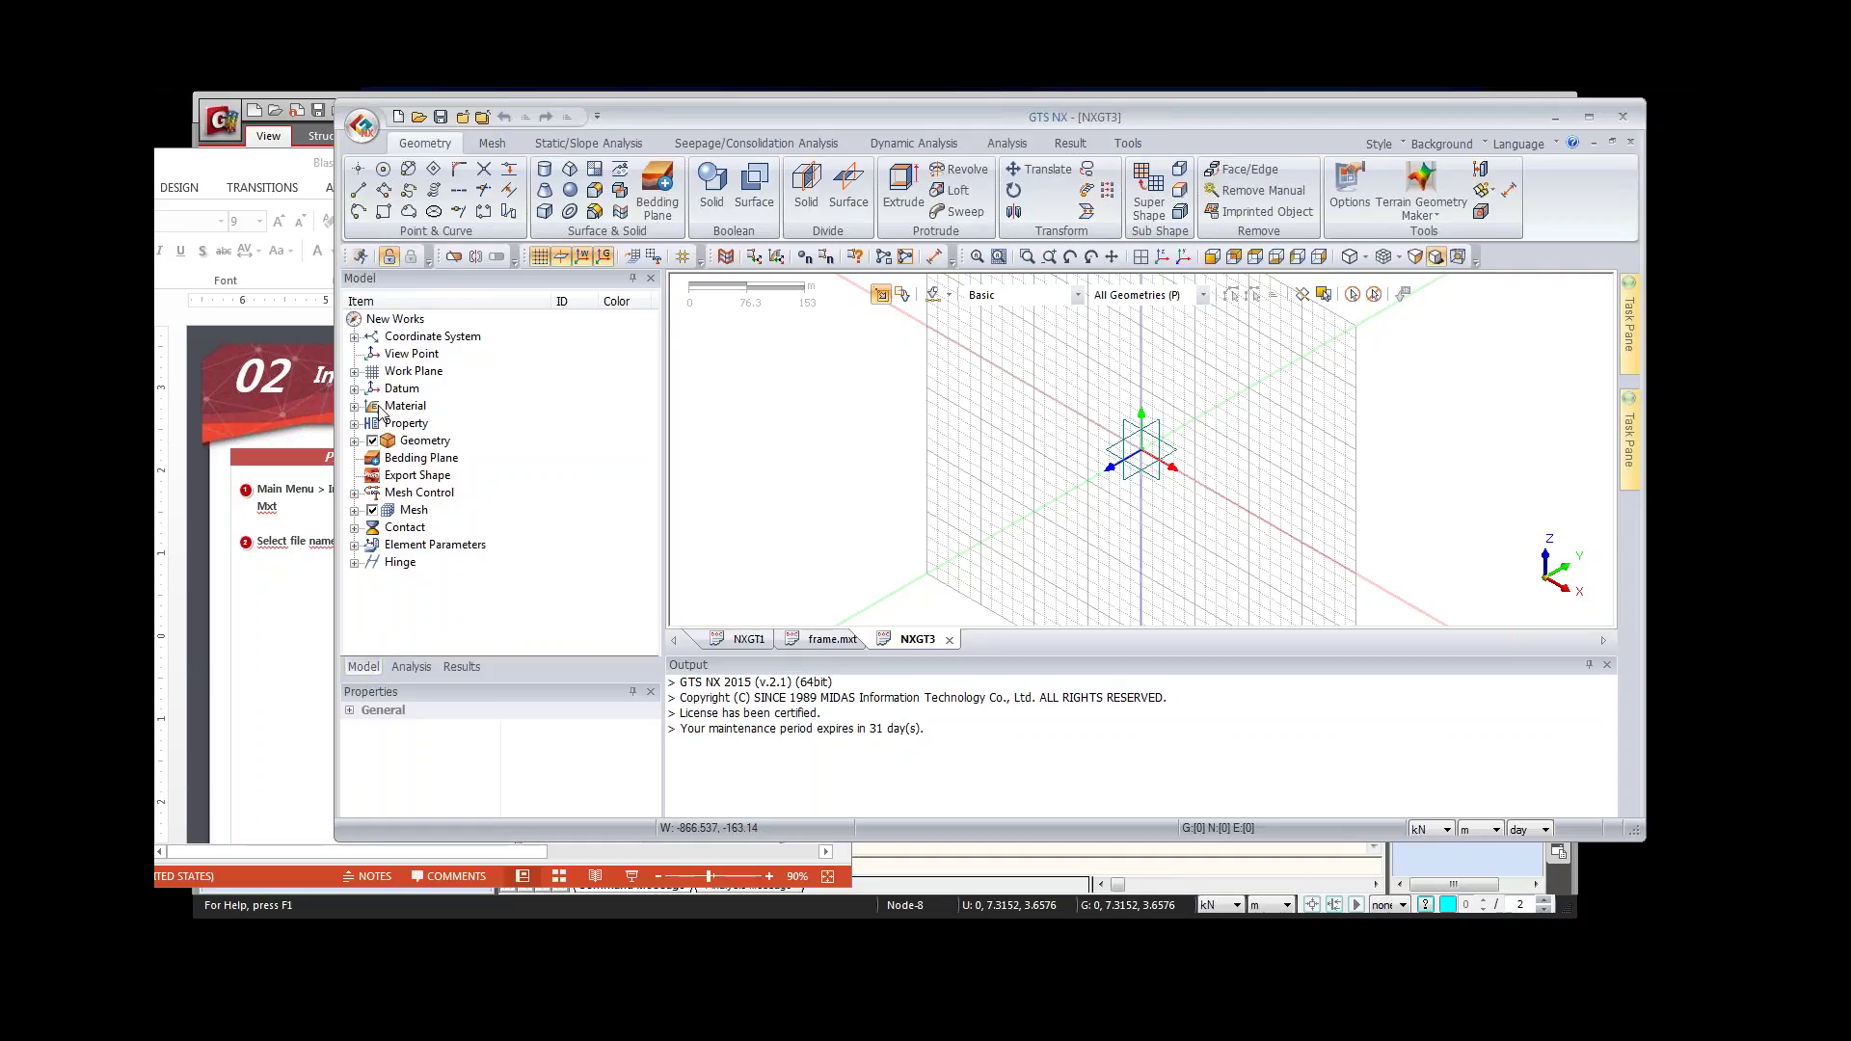
left_click(411, 666)
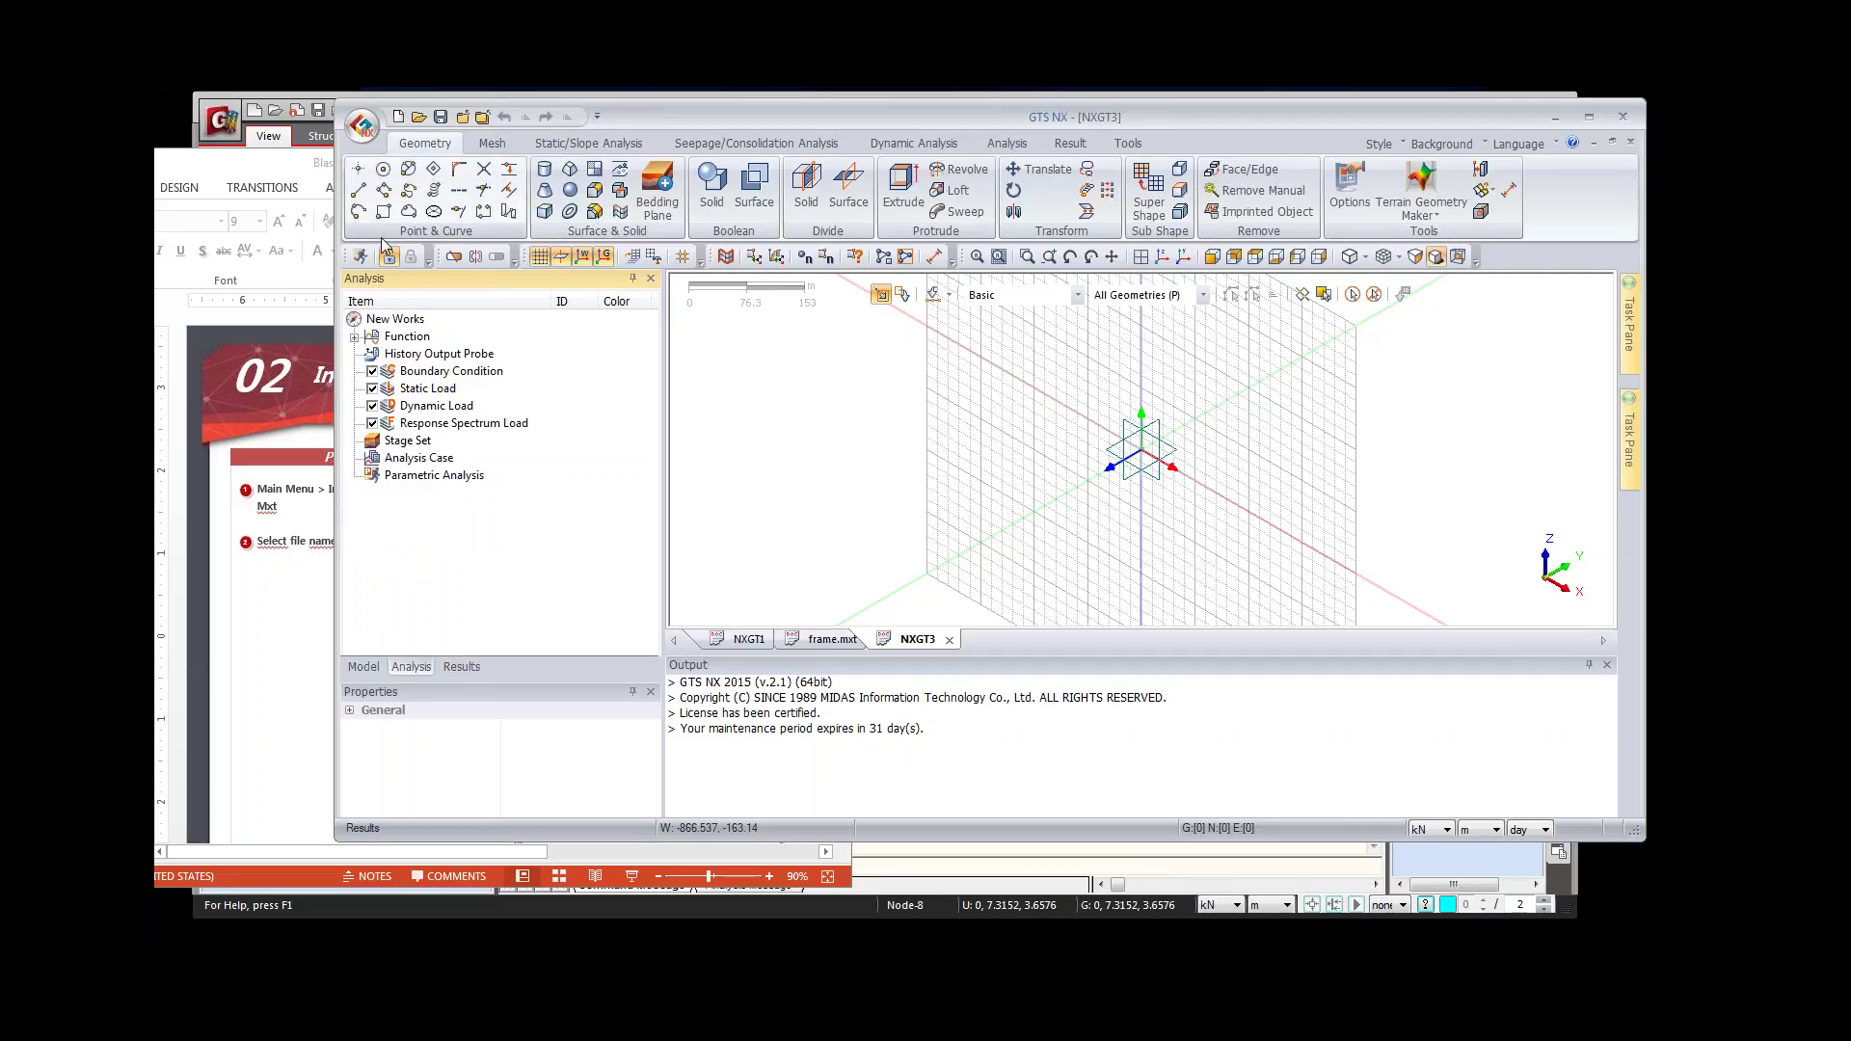
left_click(459, 665)
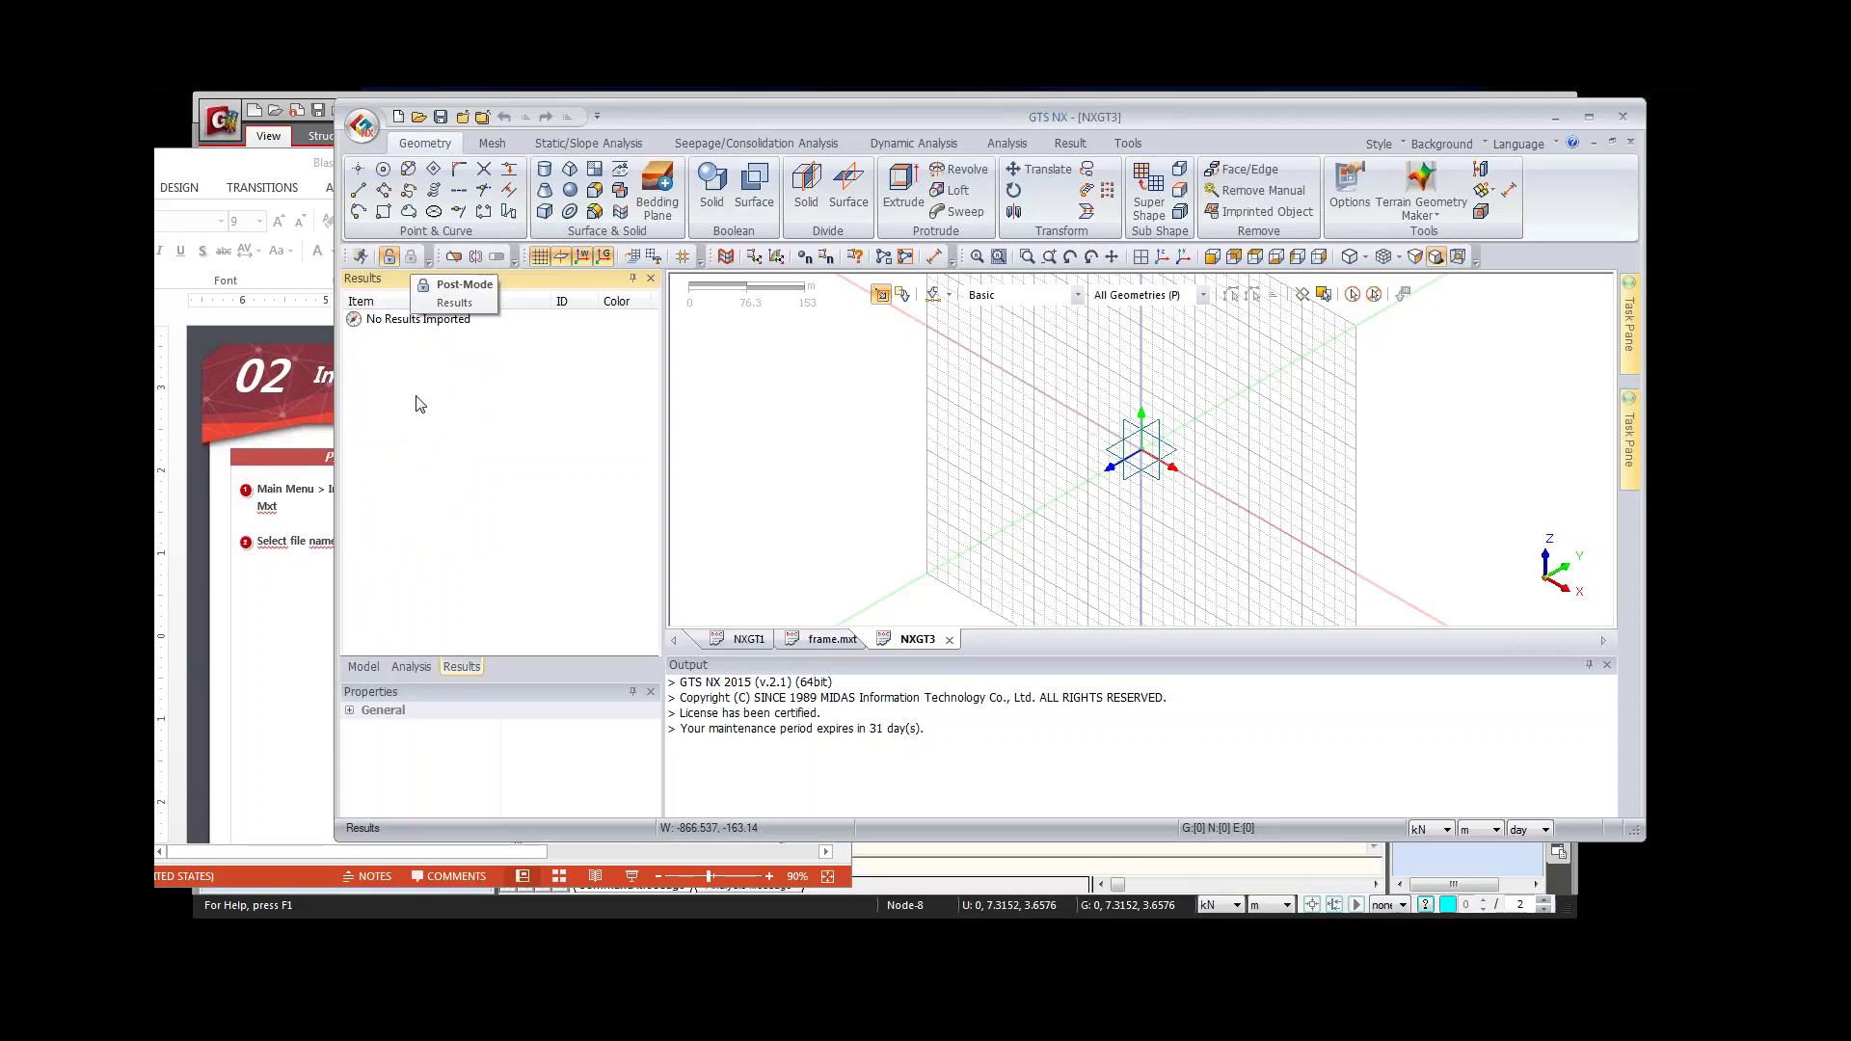
left_click(364, 667)
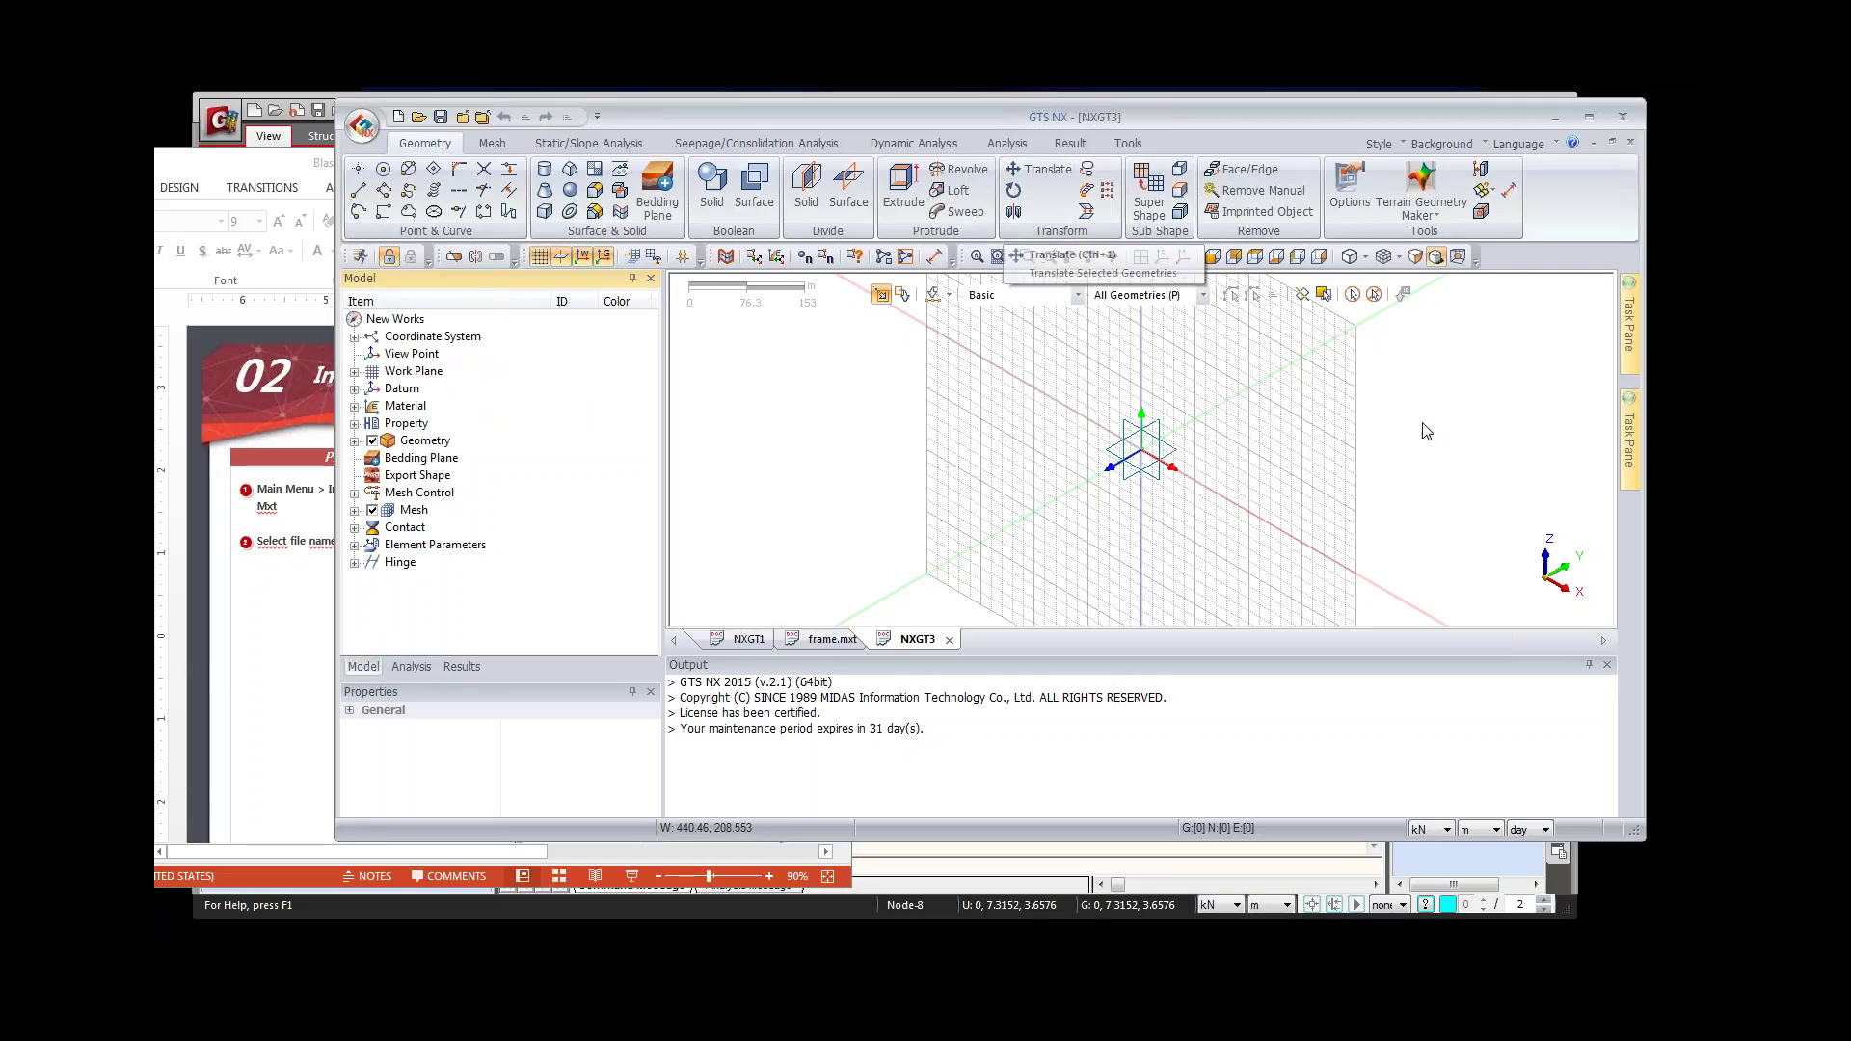
Step: Narrow the GTS NX window and shift it right to uncover the tutorial slide
left_click_drag(337, 396, 798, 437)
left_click_drag(1456, 123, 1509, 125)
left_click_drag(852, 362, 797, 361)
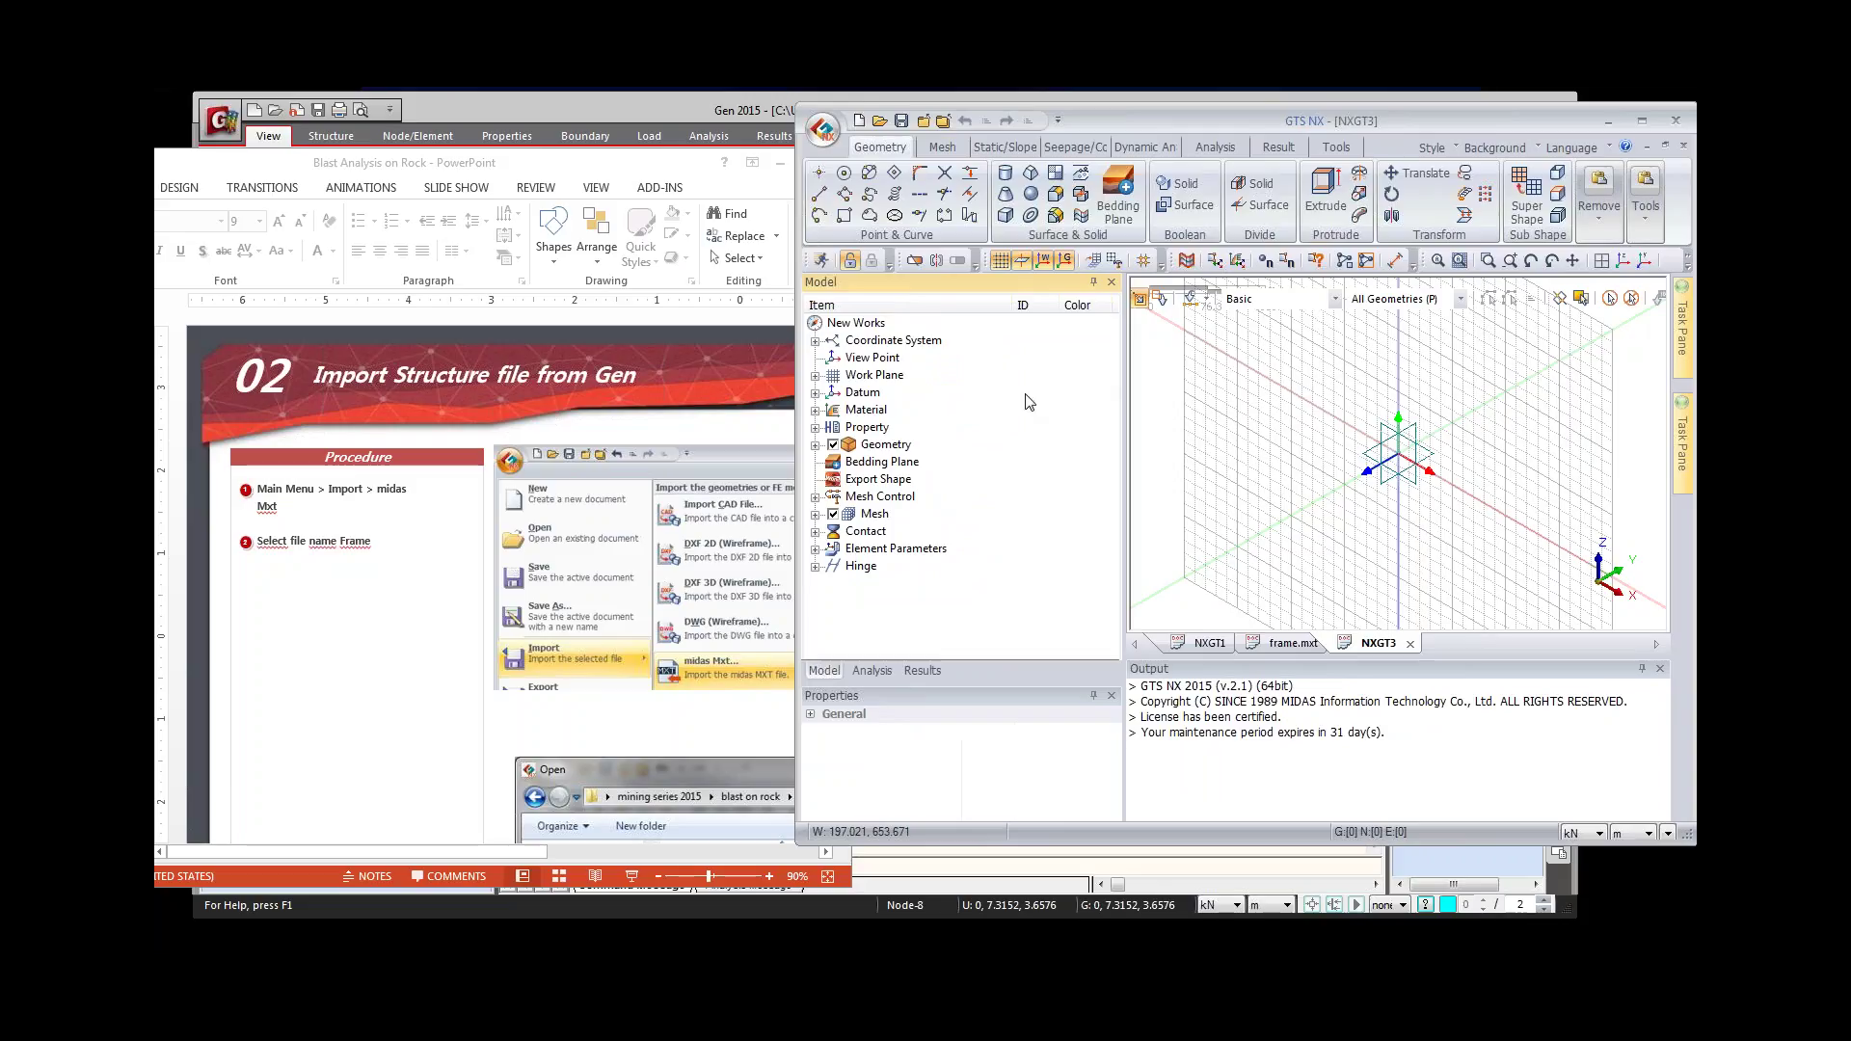
Step: Show the whole 'Import Structure file from Gen' slide in a taller PowerPoint window, then bring midas Gen forward
left_click_drag(1119, 399, 970, 401)
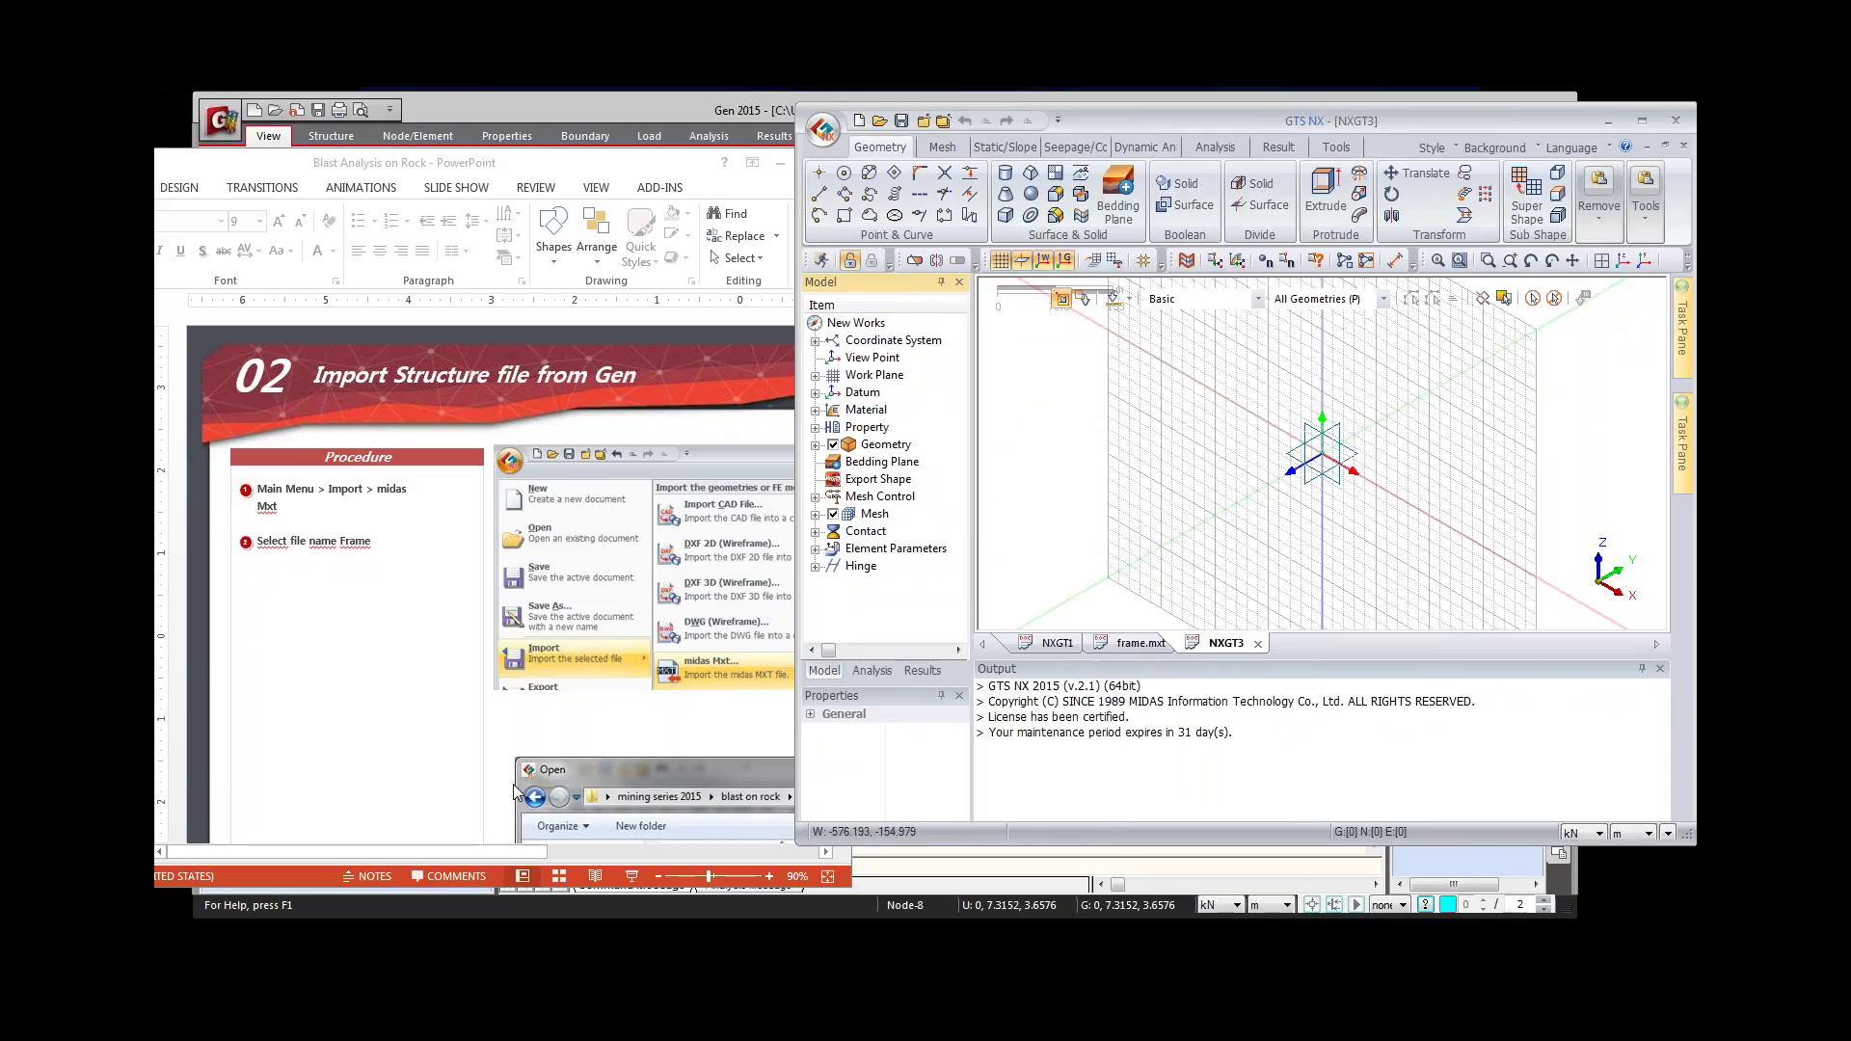
left_click(545, 301)
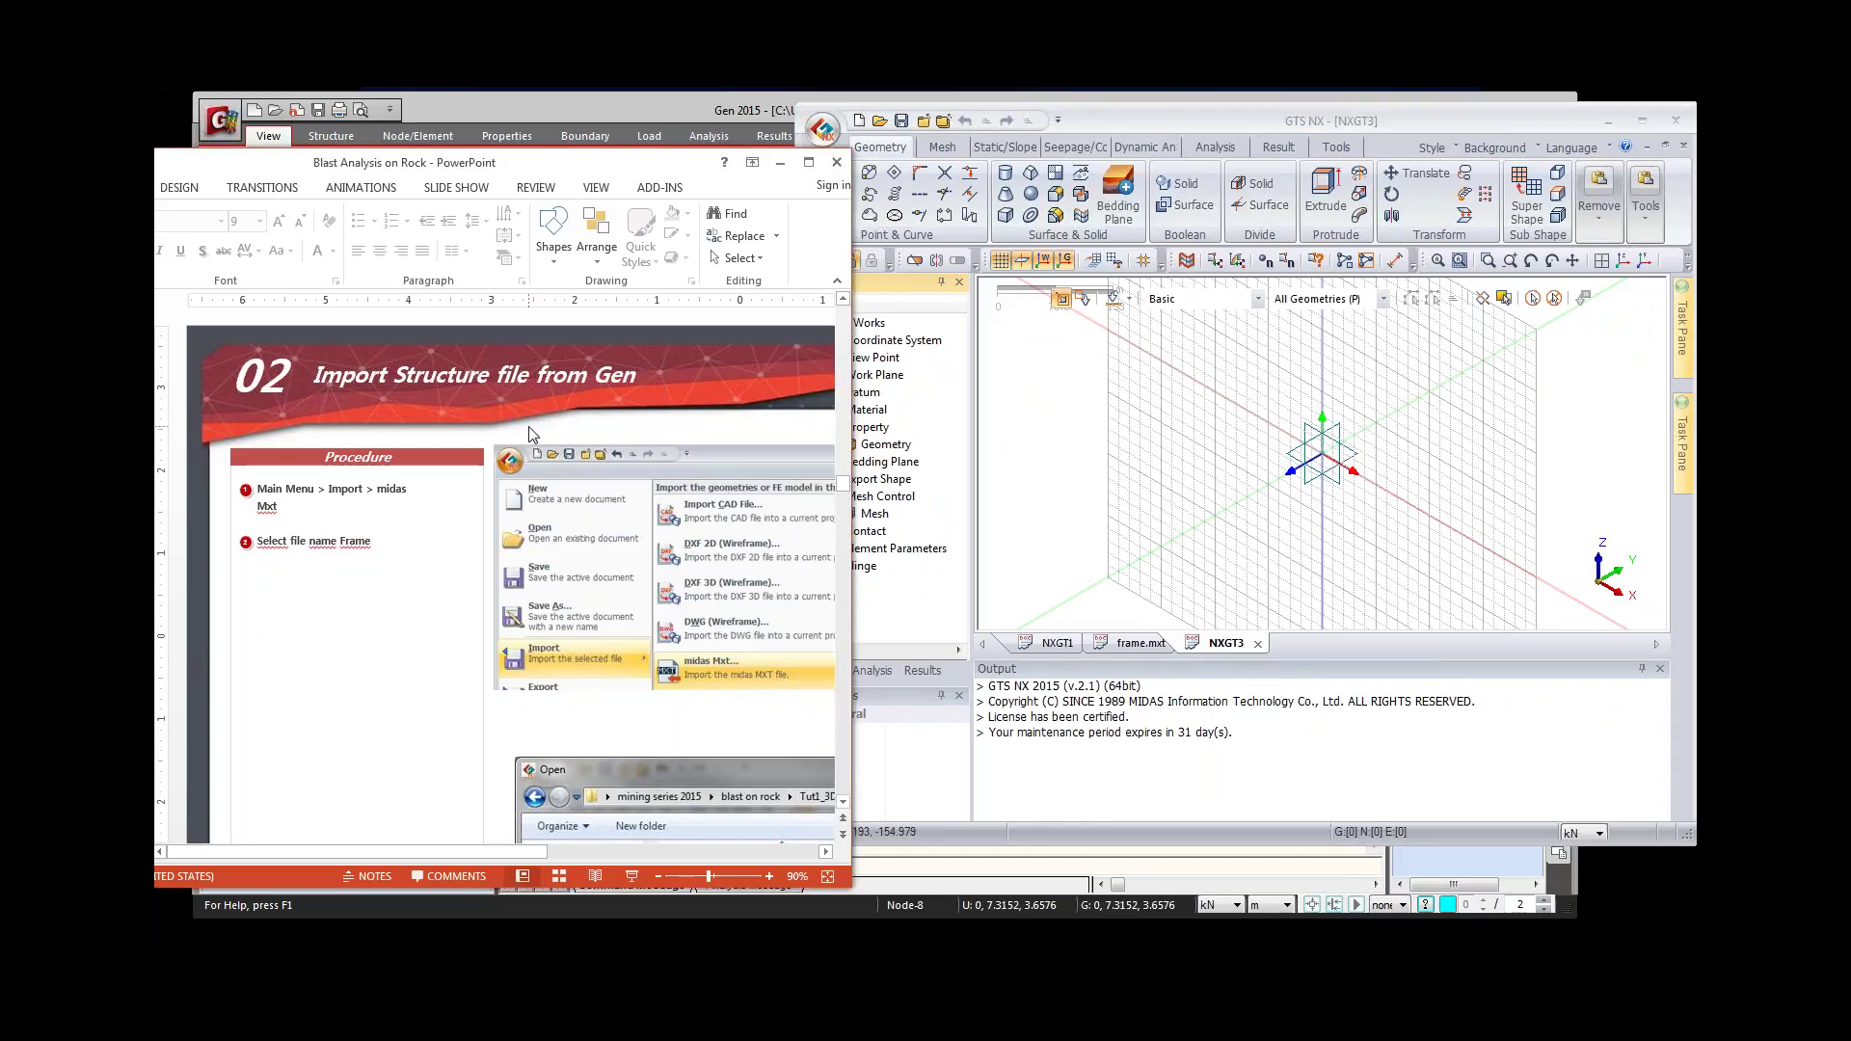
left_click_drag(564, 104, 564, 98)
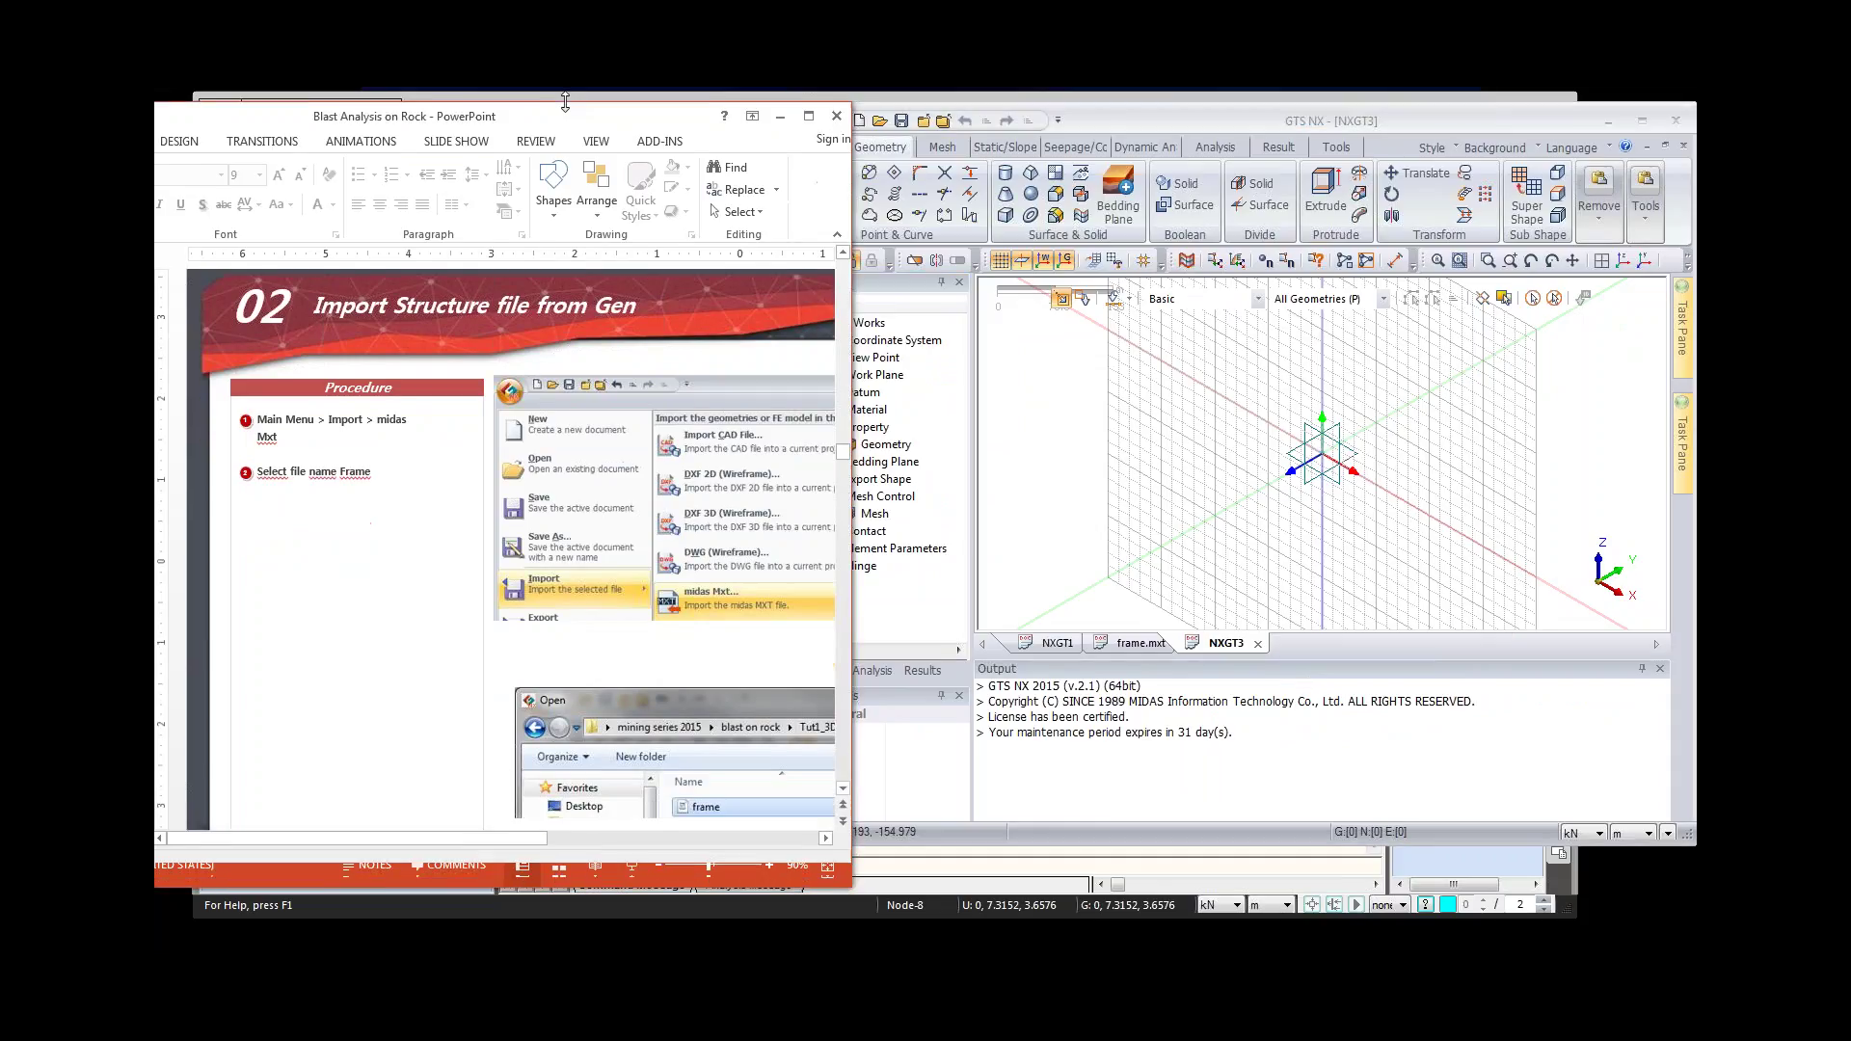
left_click(658, 877)
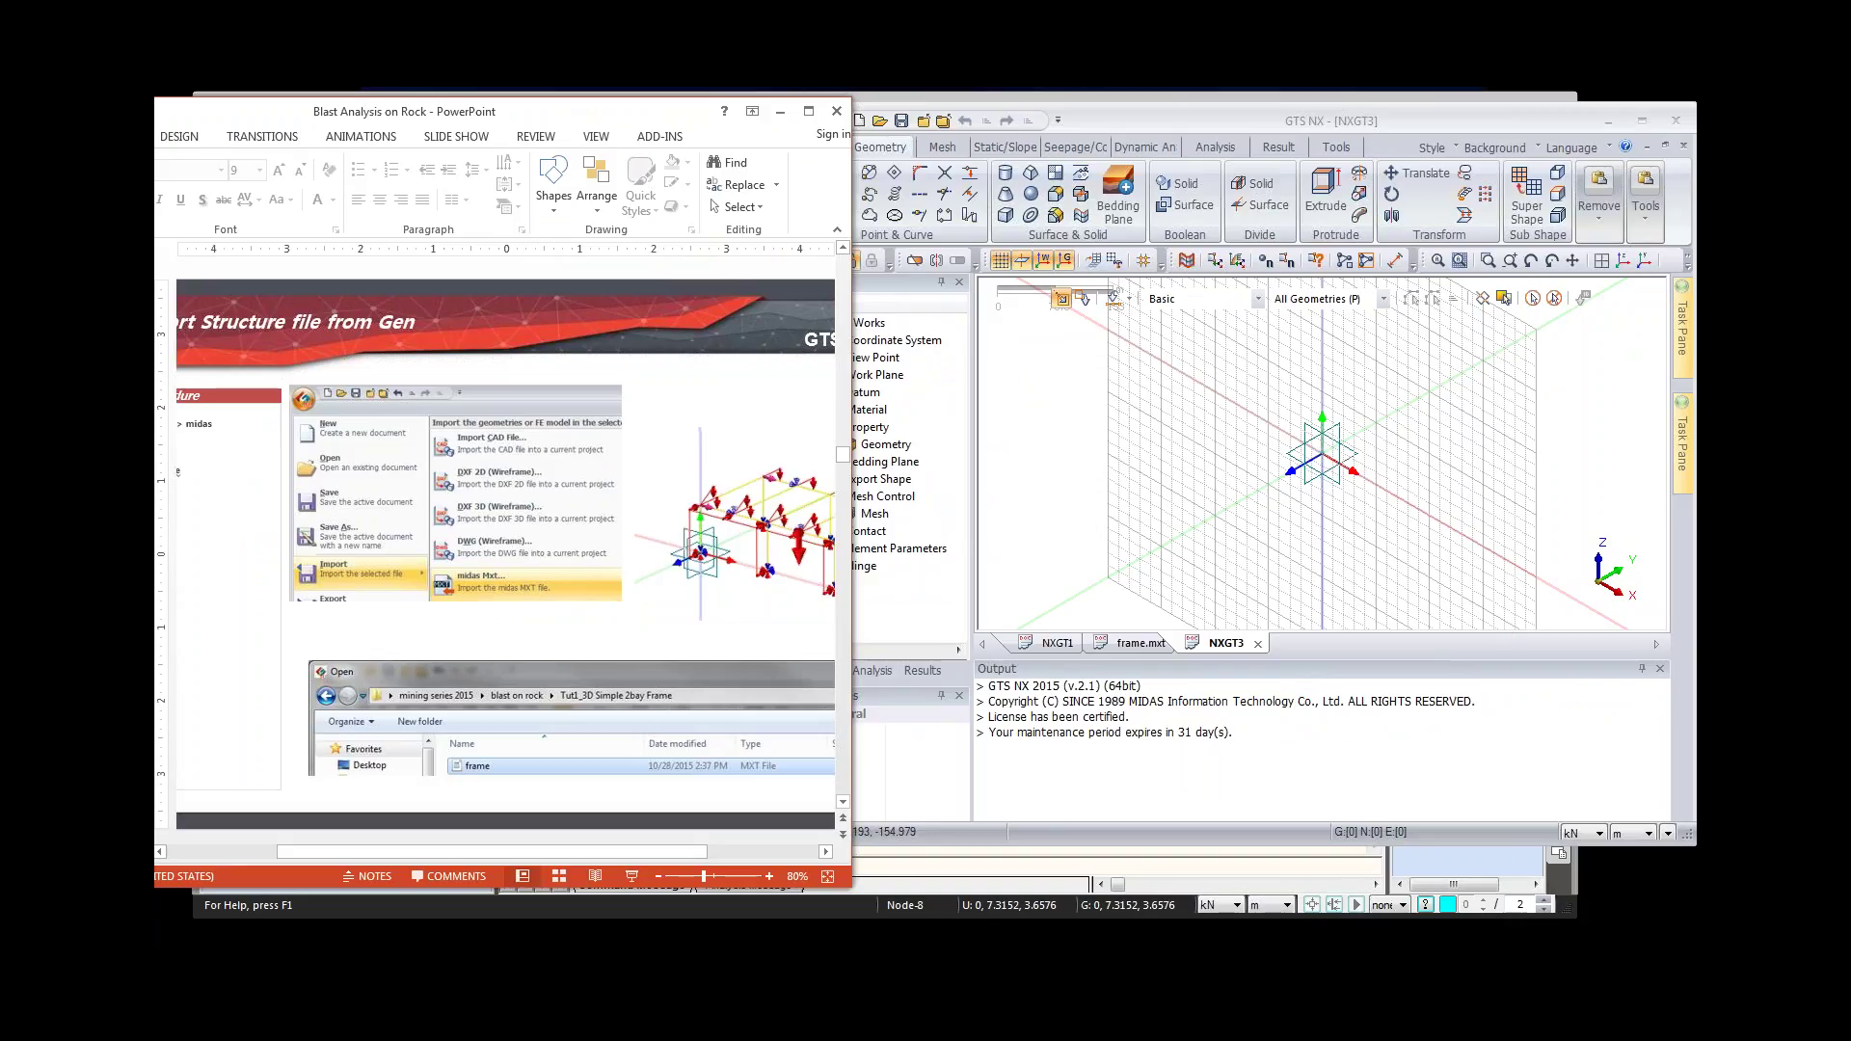
left_click(613, 95)
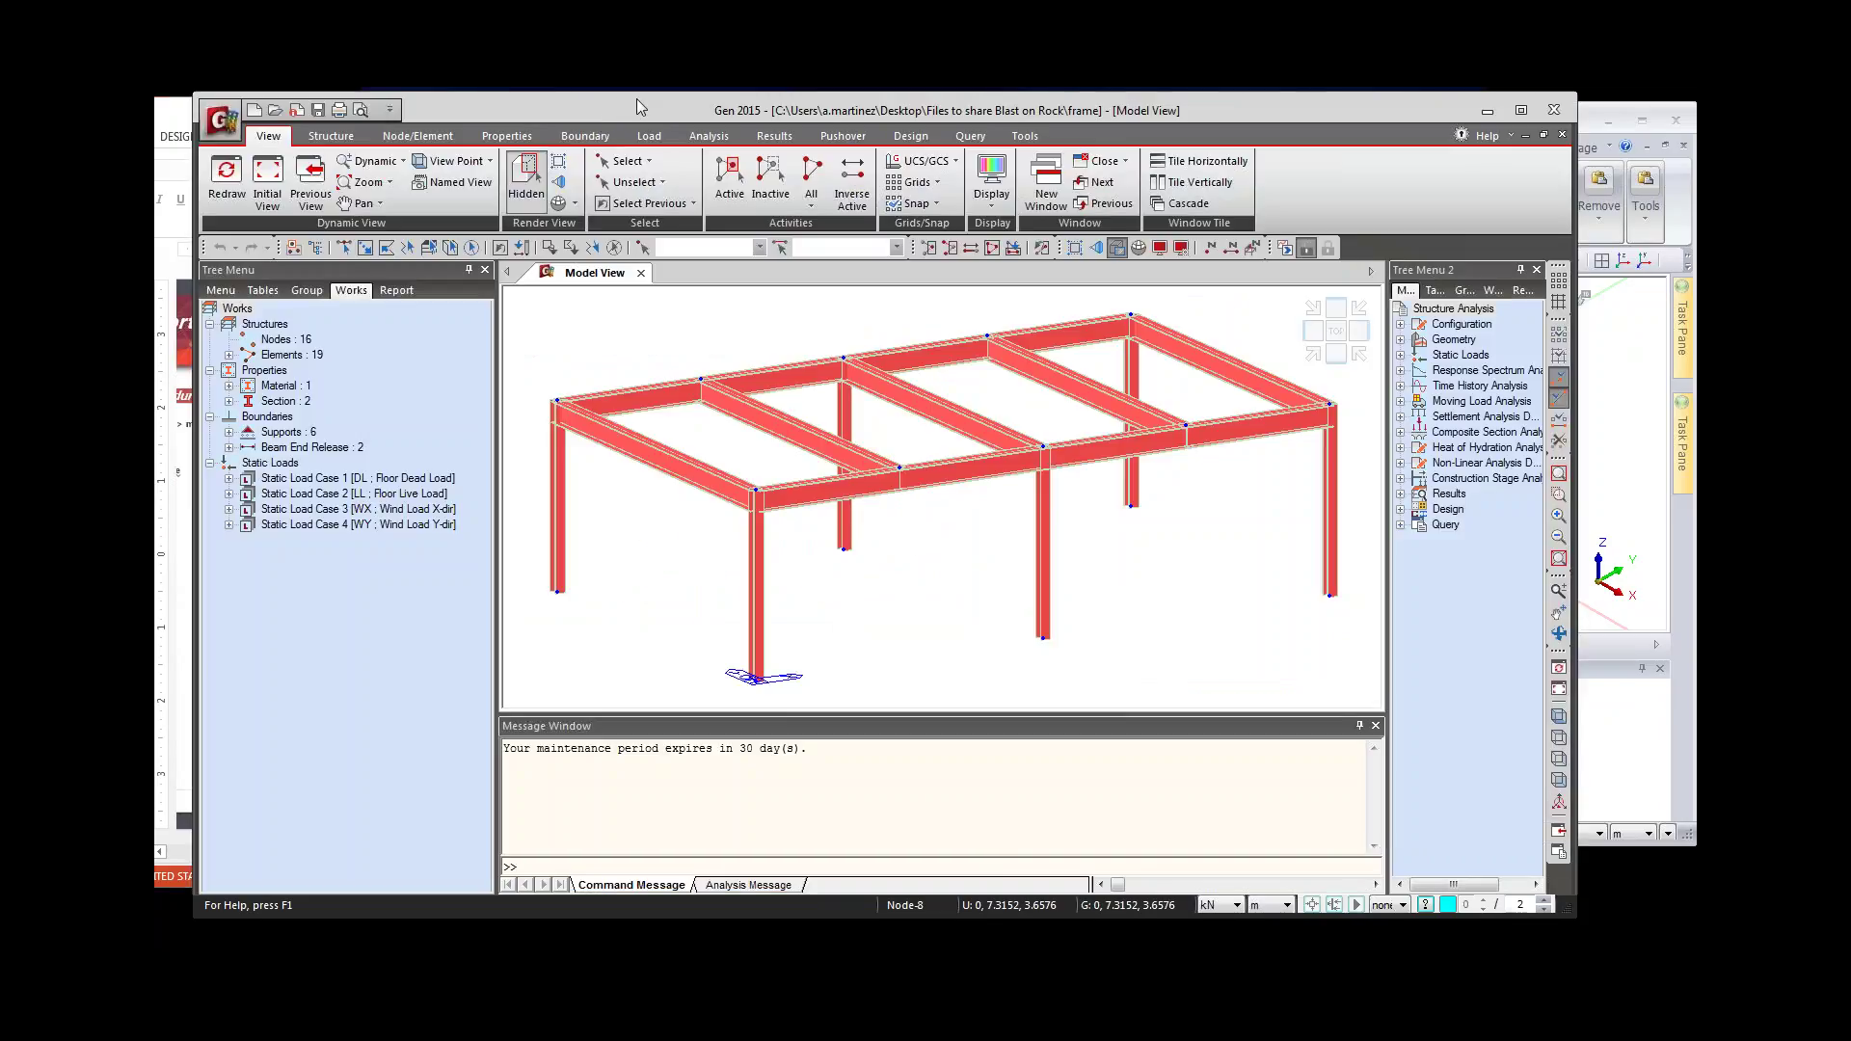
Step: Look over the Structure, Node/Element and Property tools in midas Gen
left_click(330, 136)
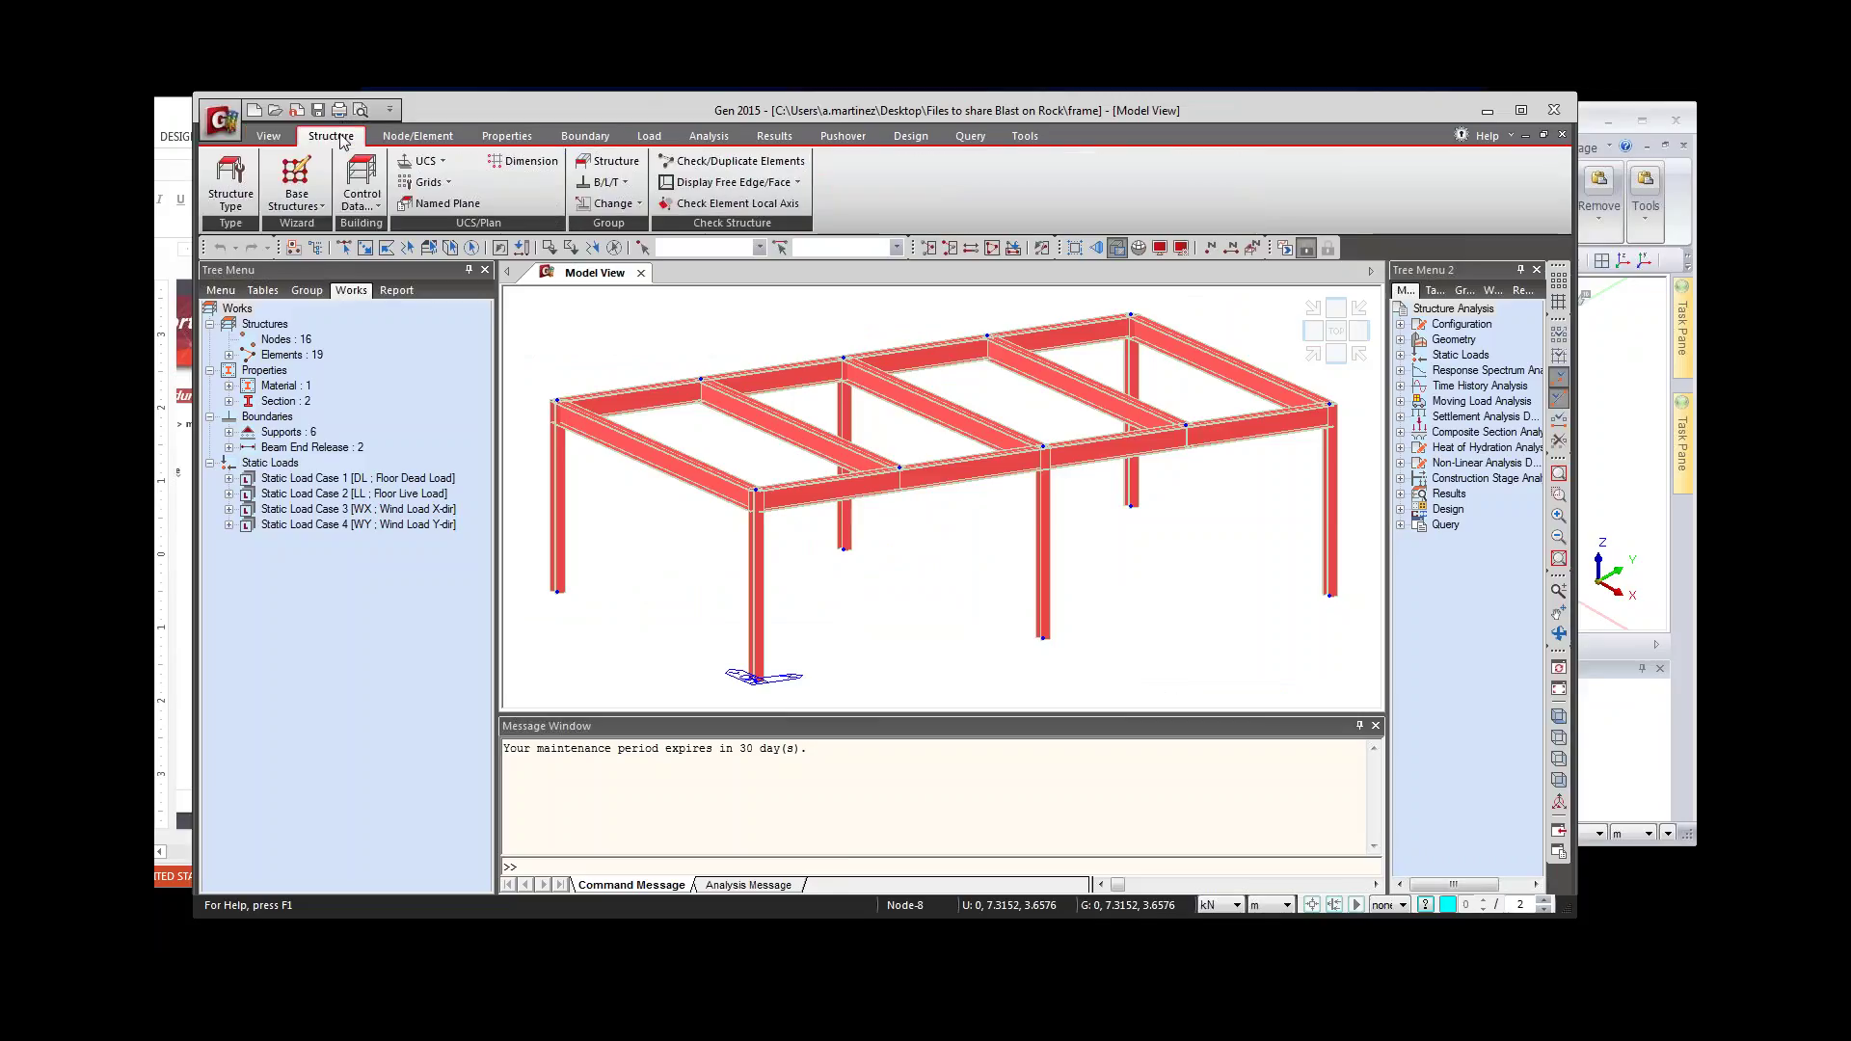
left_click(418, 137)
left_click(527, 137)
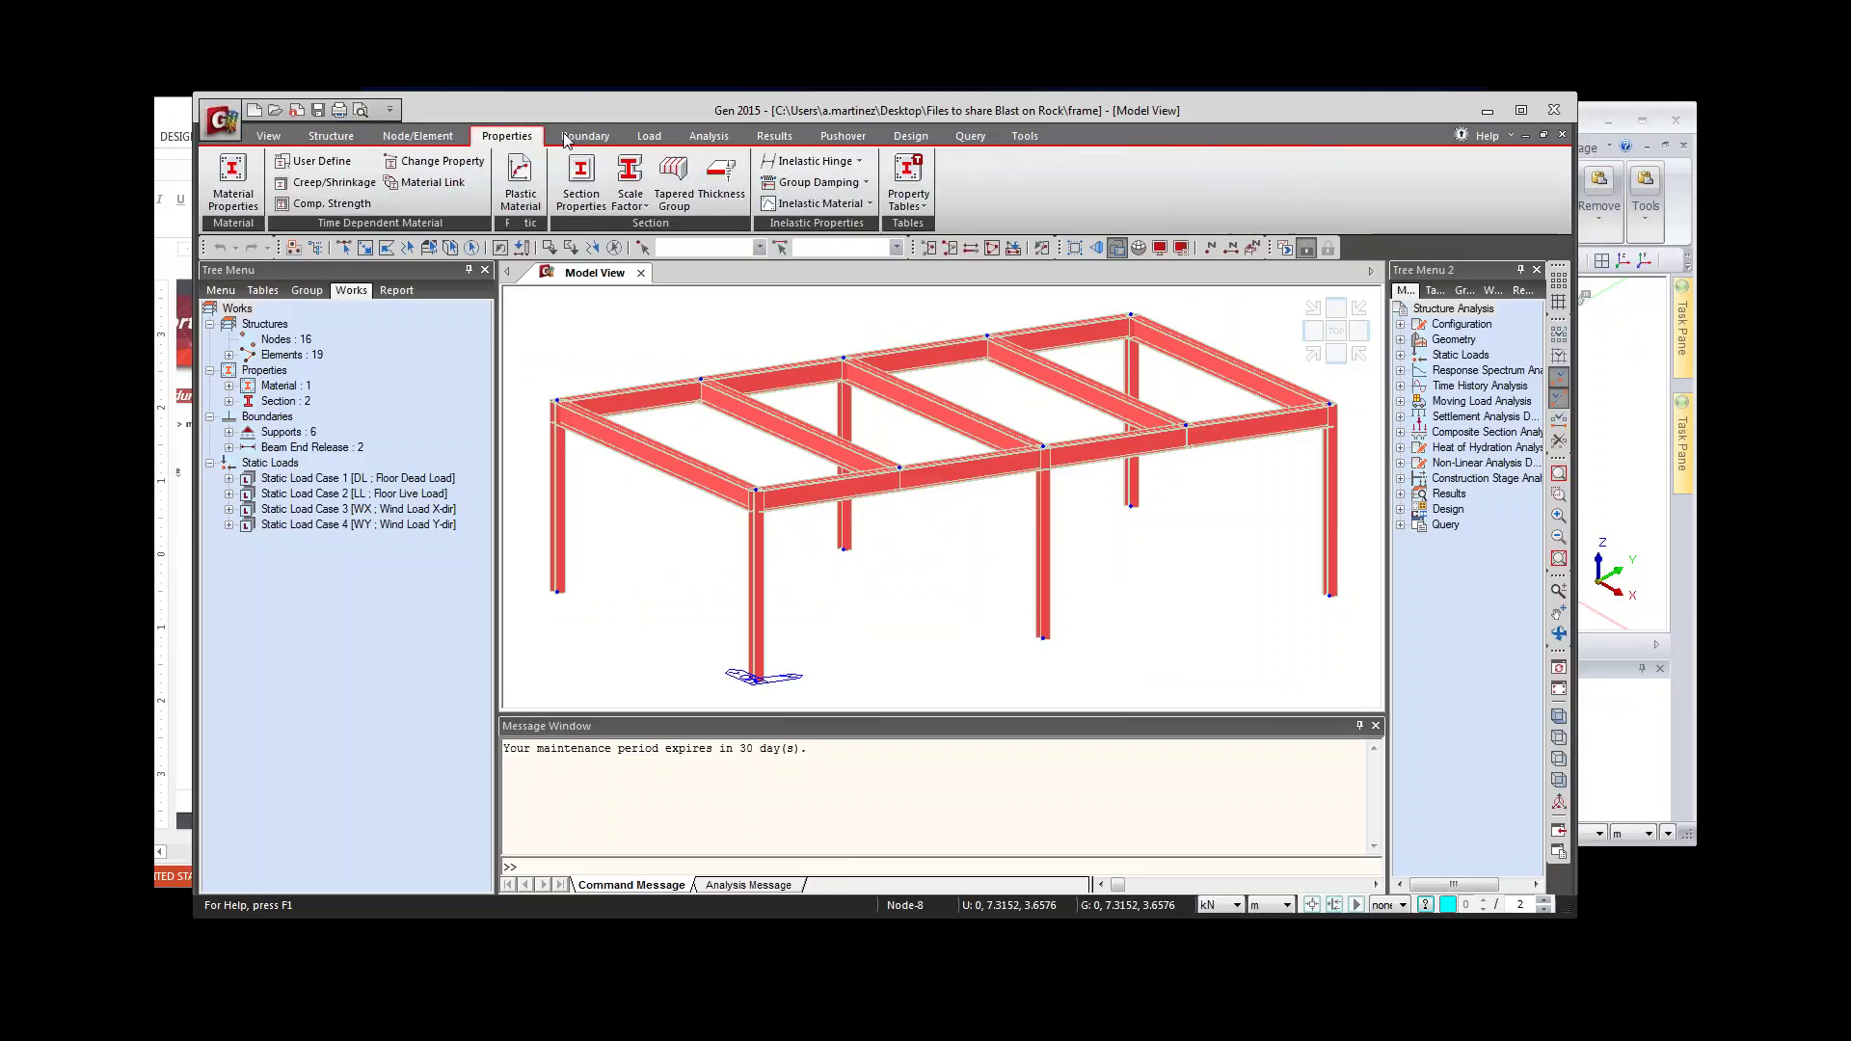
scroll(723, 193, "up", 2)
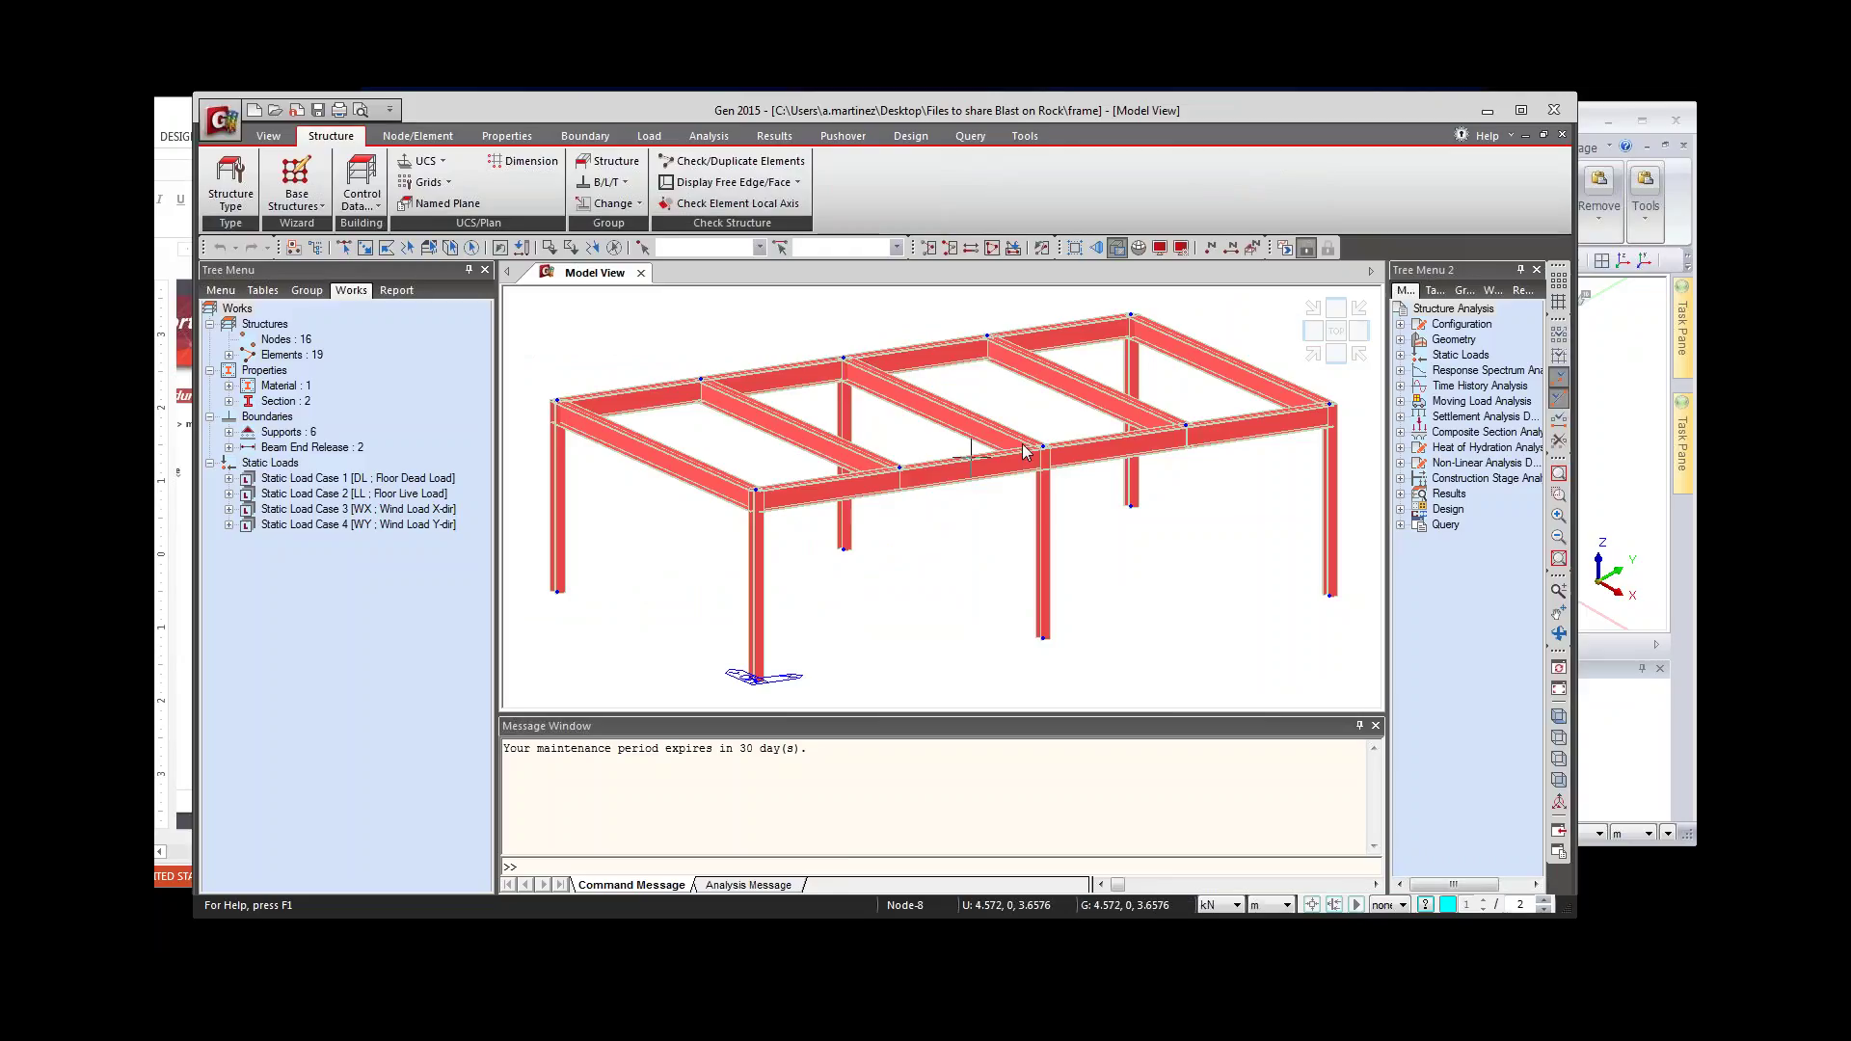
Step: Export the frame model as an MXT file for GTS named exa
left_click(238, 128)
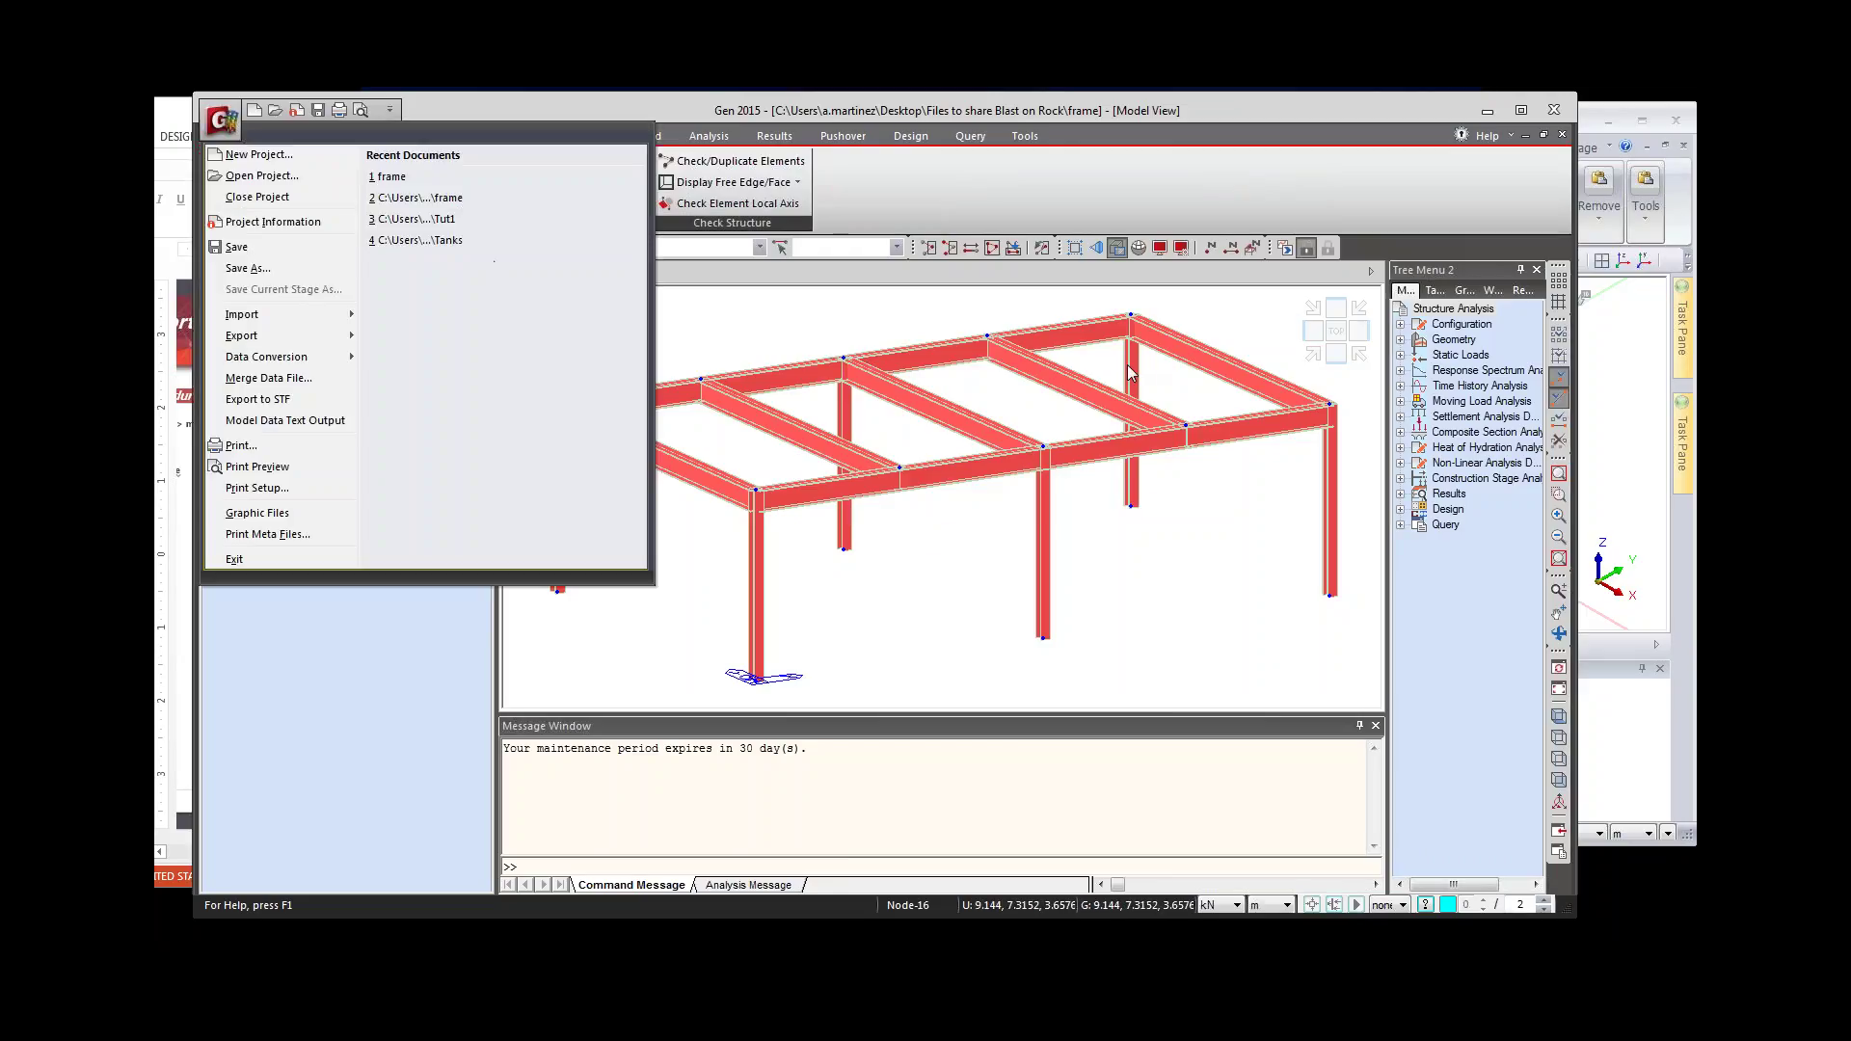
mouse_move(1129, 368)
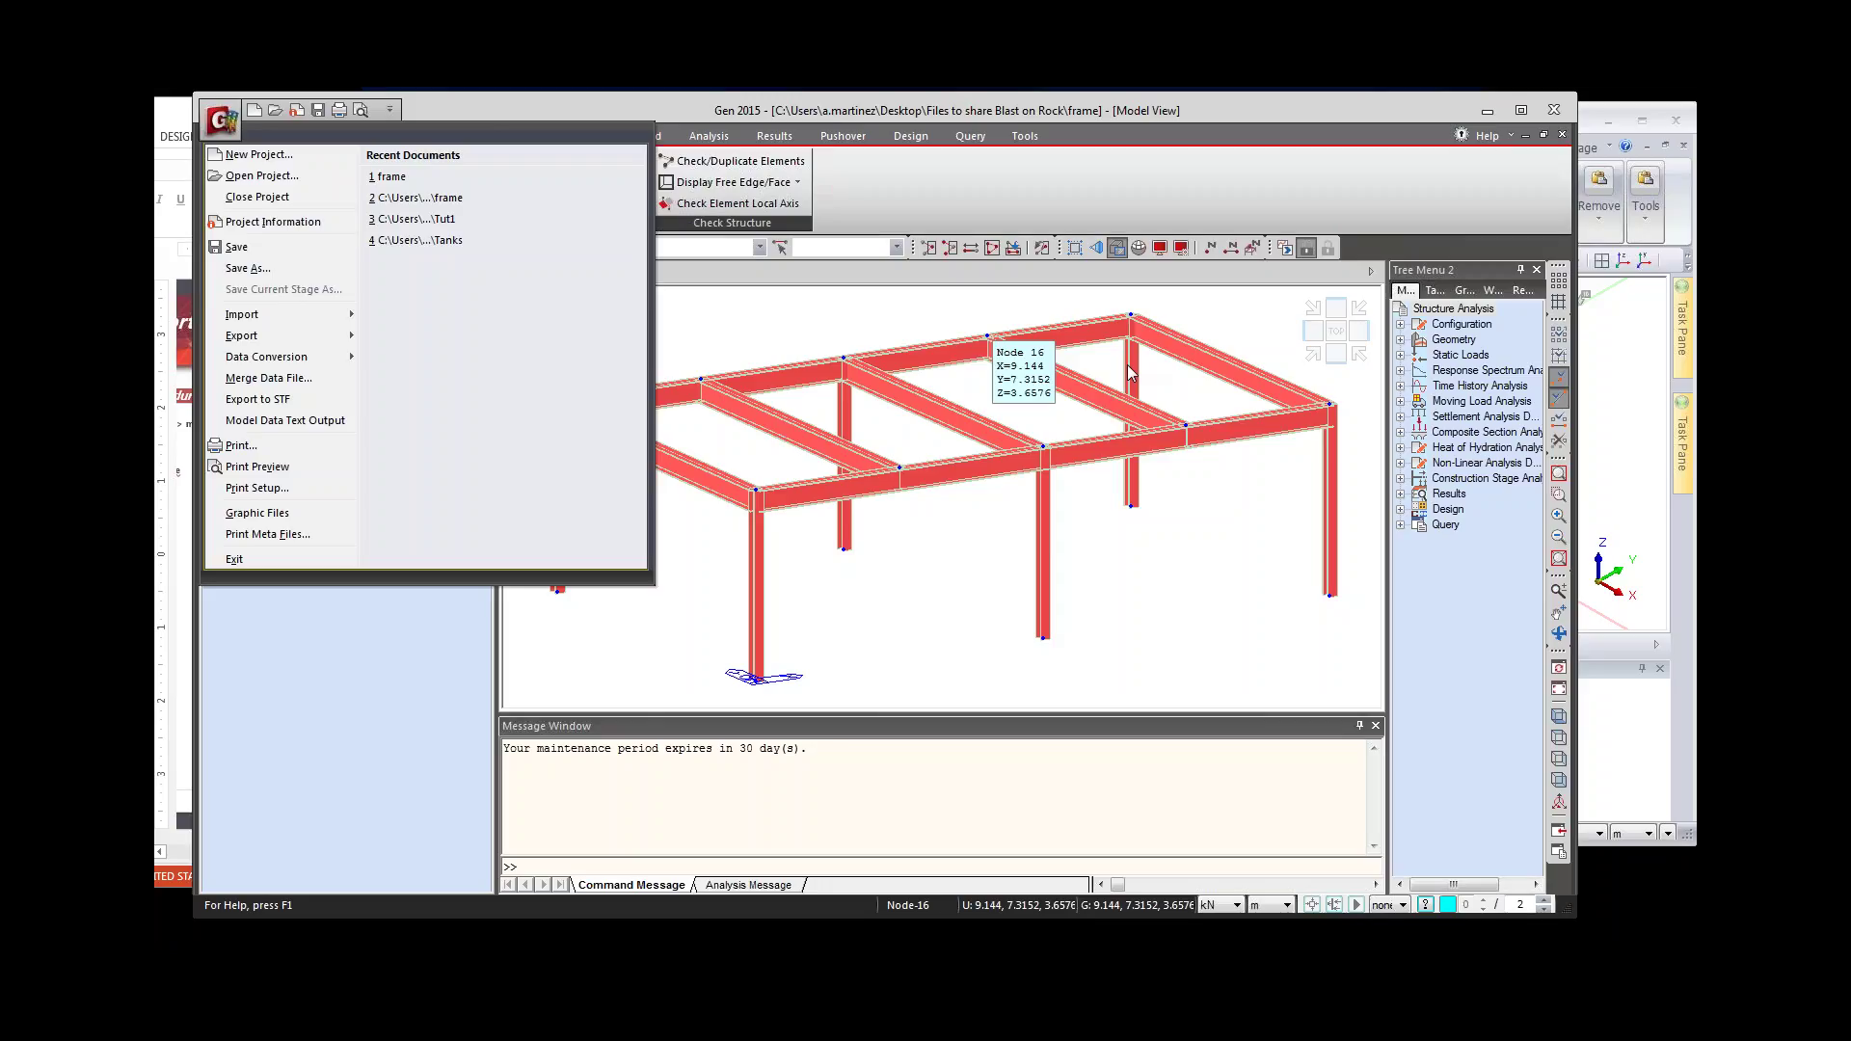
mouse_move(349, 361)
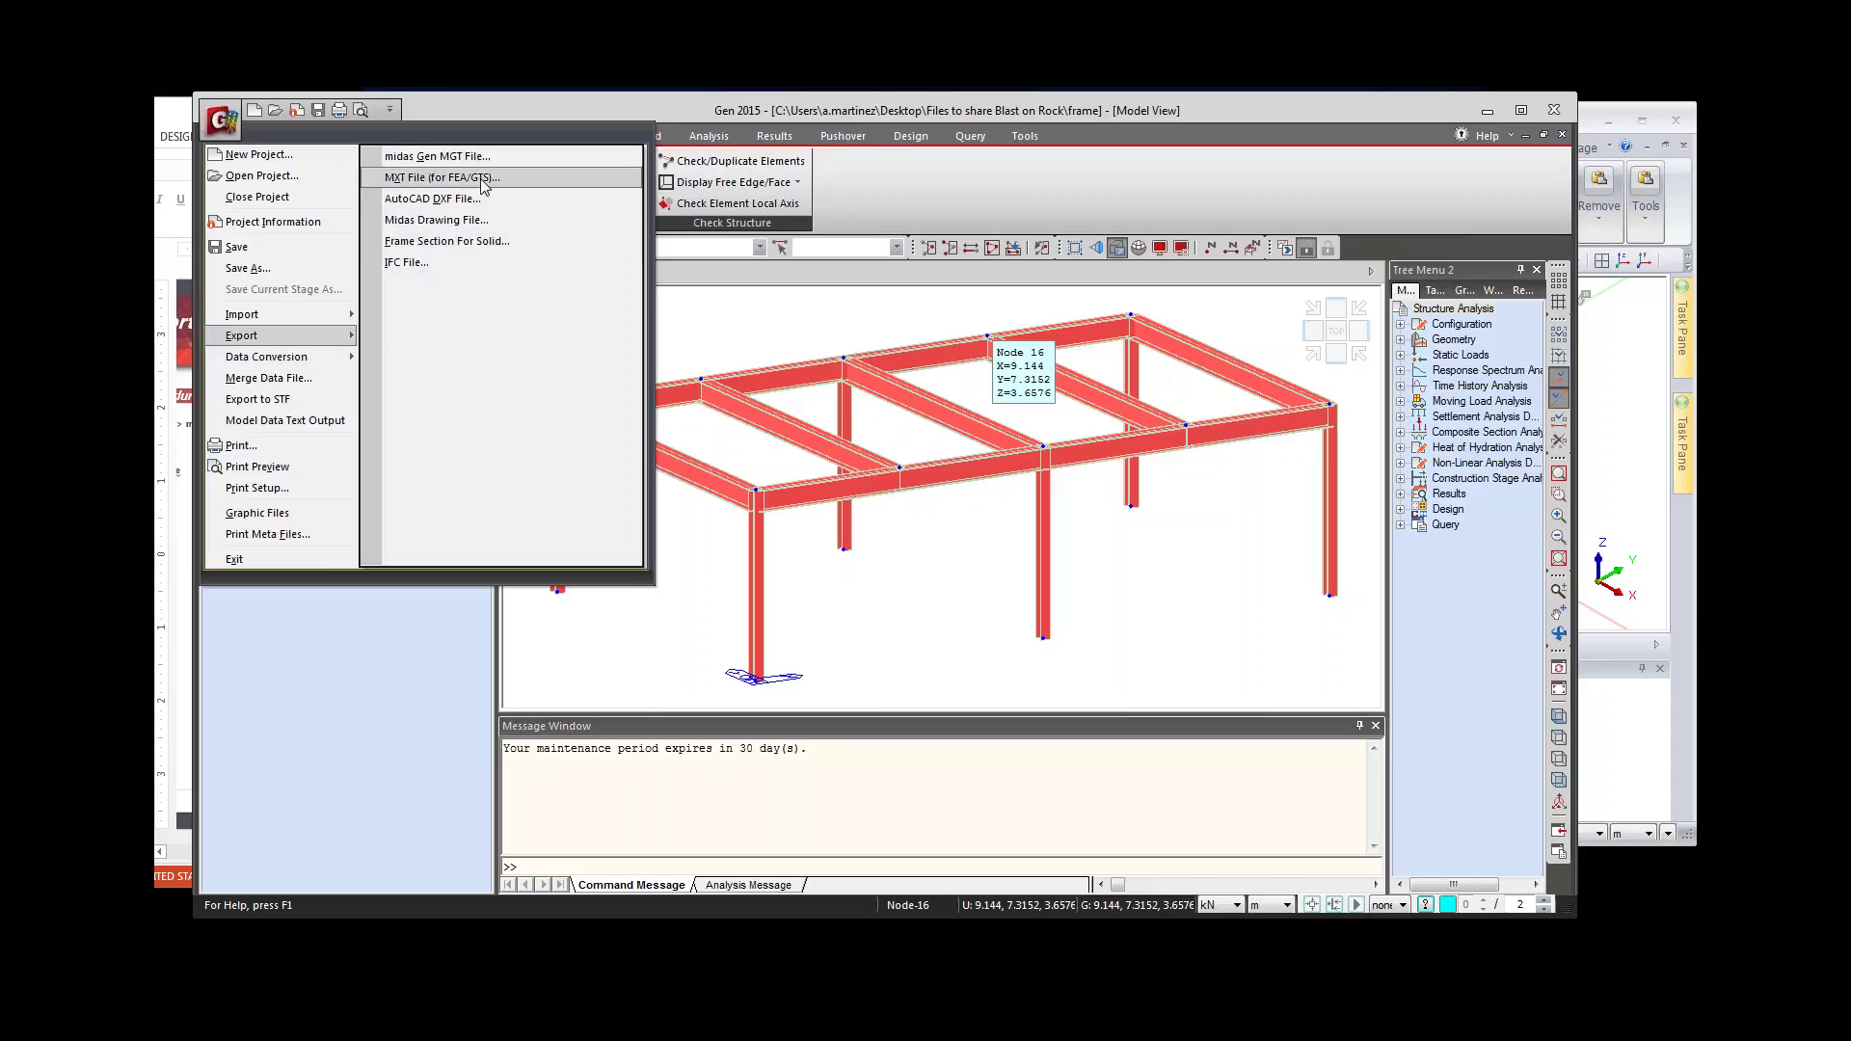
key("Escape")
key("Escape")
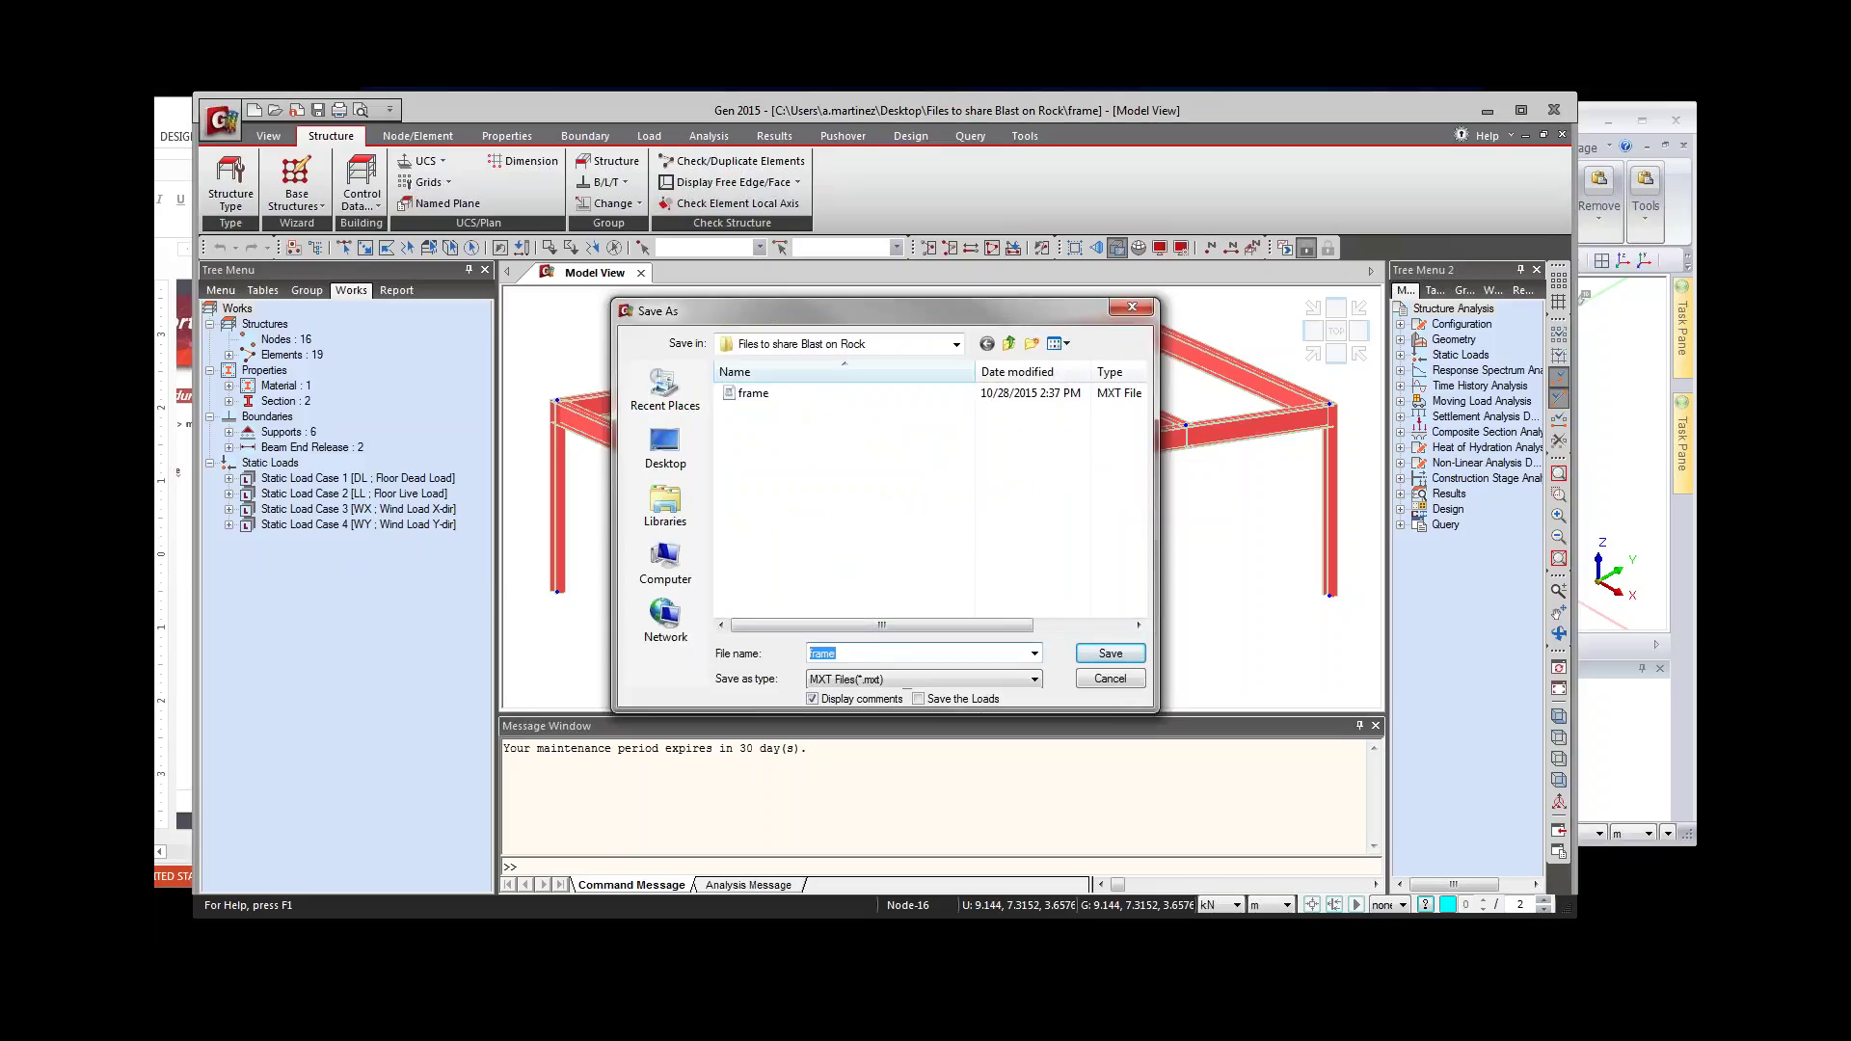
type("exa")
left_click(1109, 653)
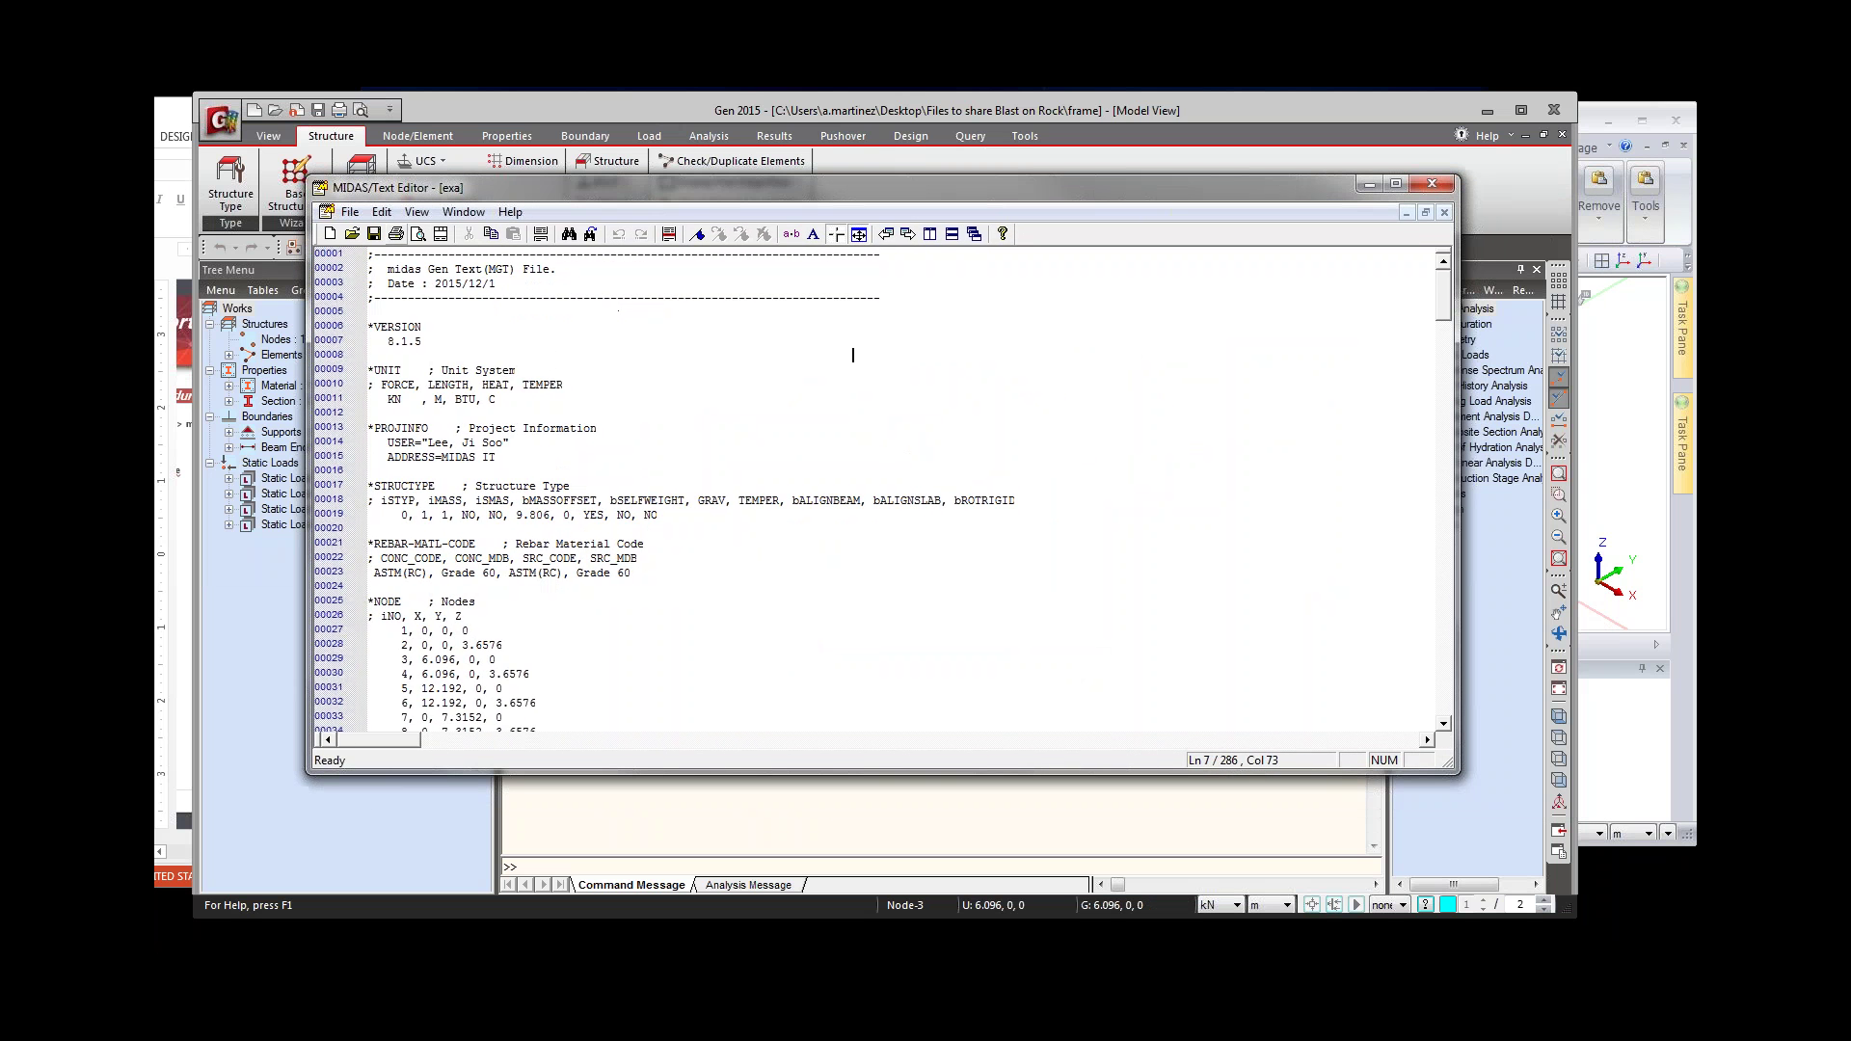
Step: Review and close the exported model text, then minimize midas Gen
scroll(616, 452, "down", 15)
scroll(616, 451, "down", 20)
scroll(626, 431, "up", 20)
left_click(1432, 183)
left_click(1487, 117)
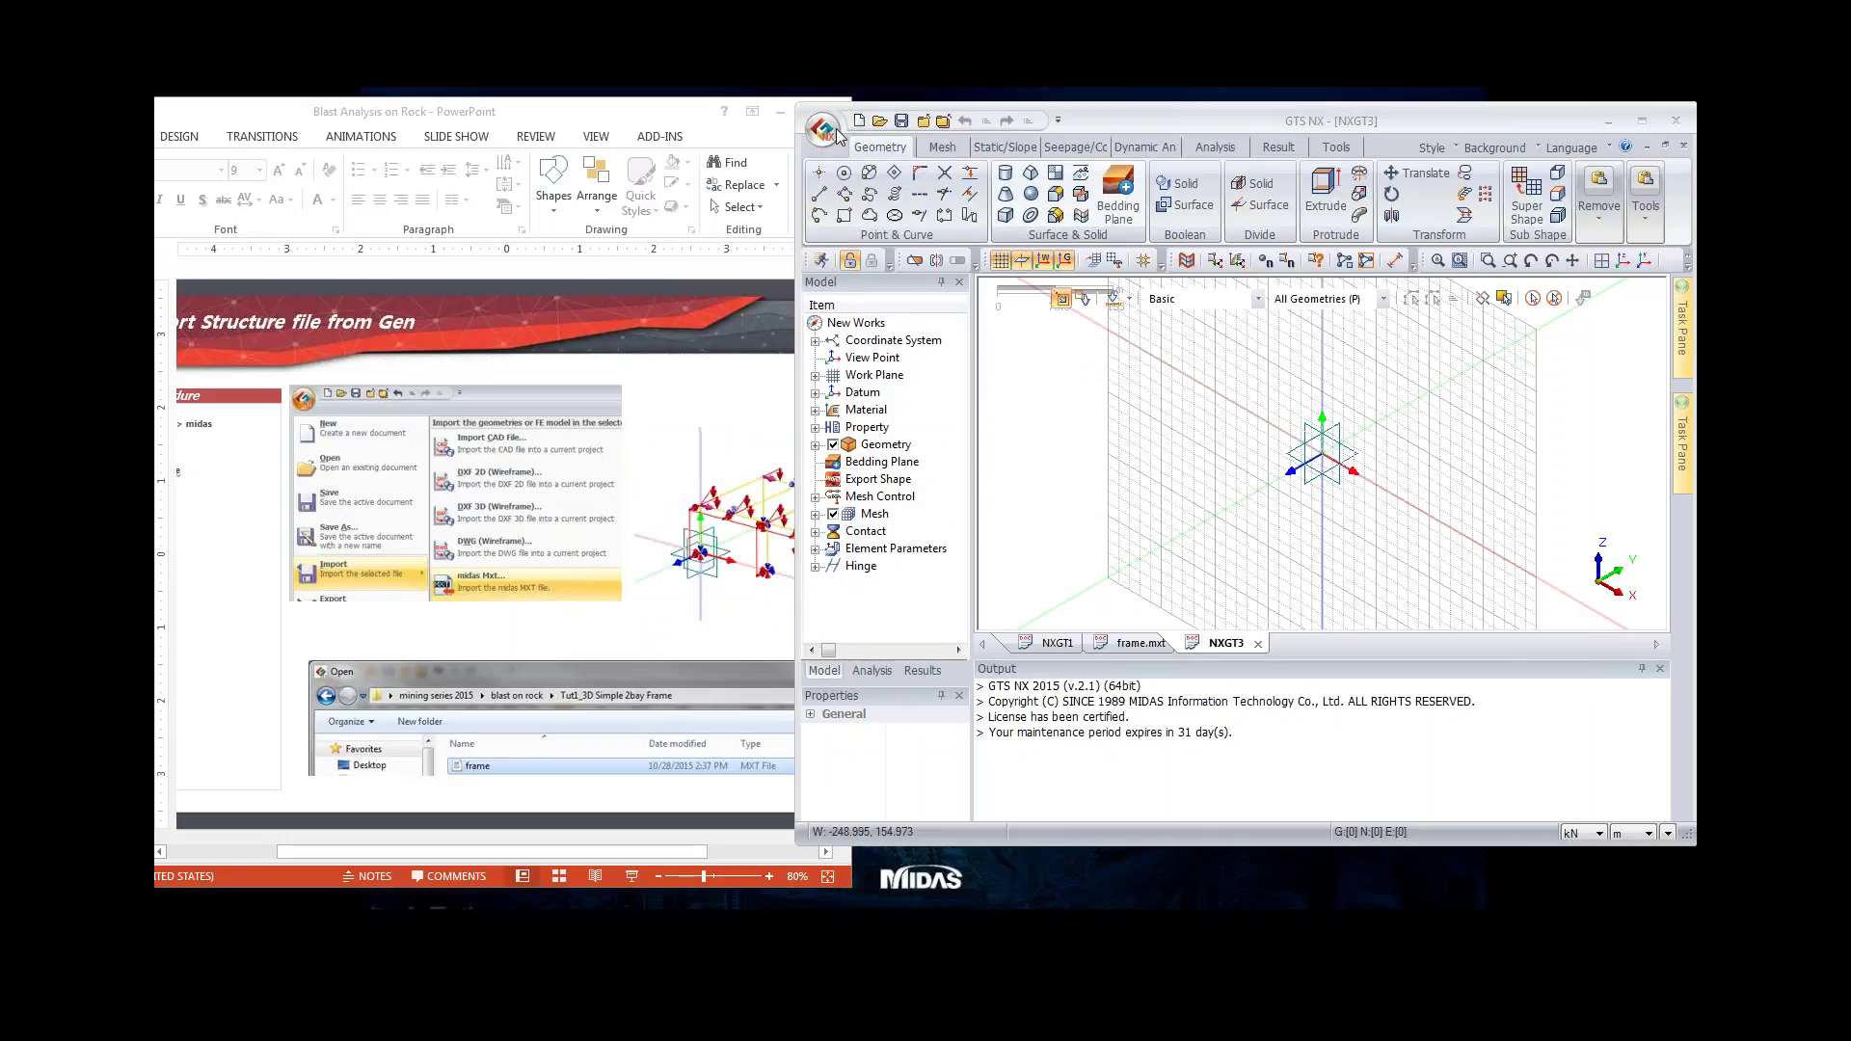
Step: Import the frame file into GTS NX through Import > midas Mxt
left_click(991, 572)
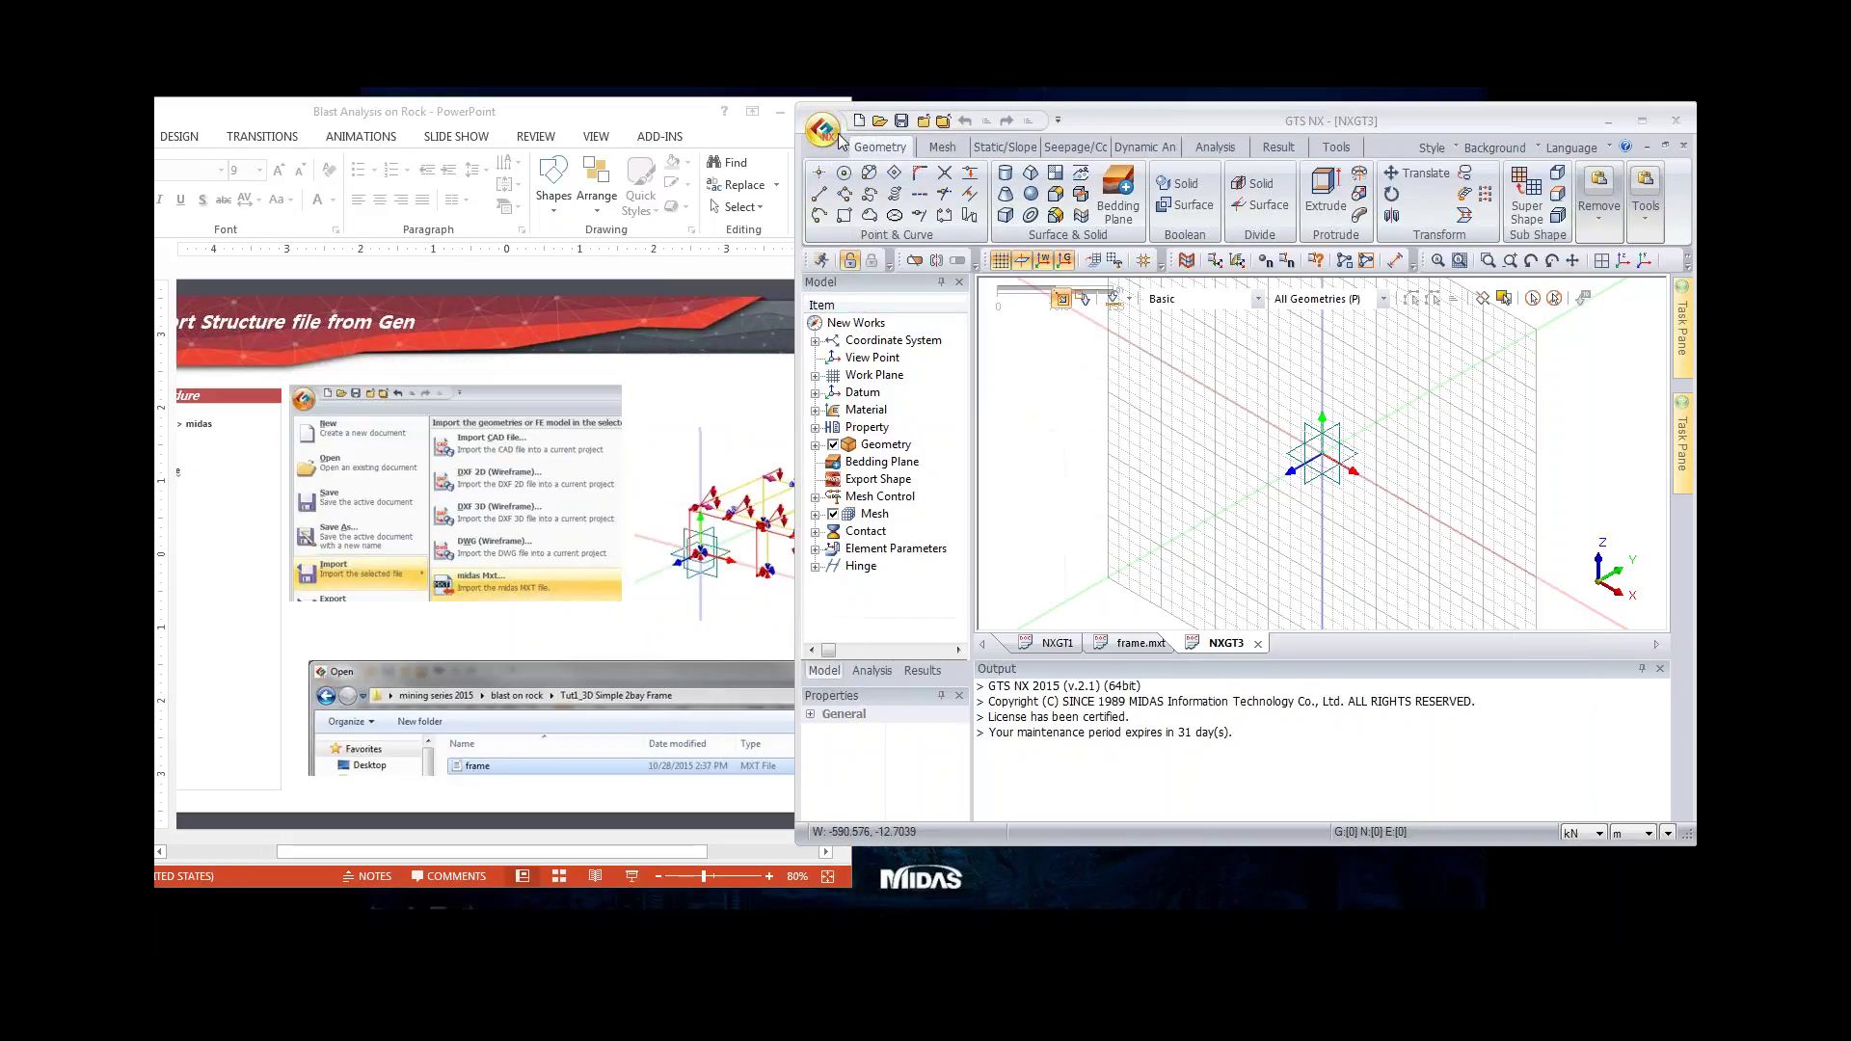
left_click(836, 136)
mouse_move(921, 385)
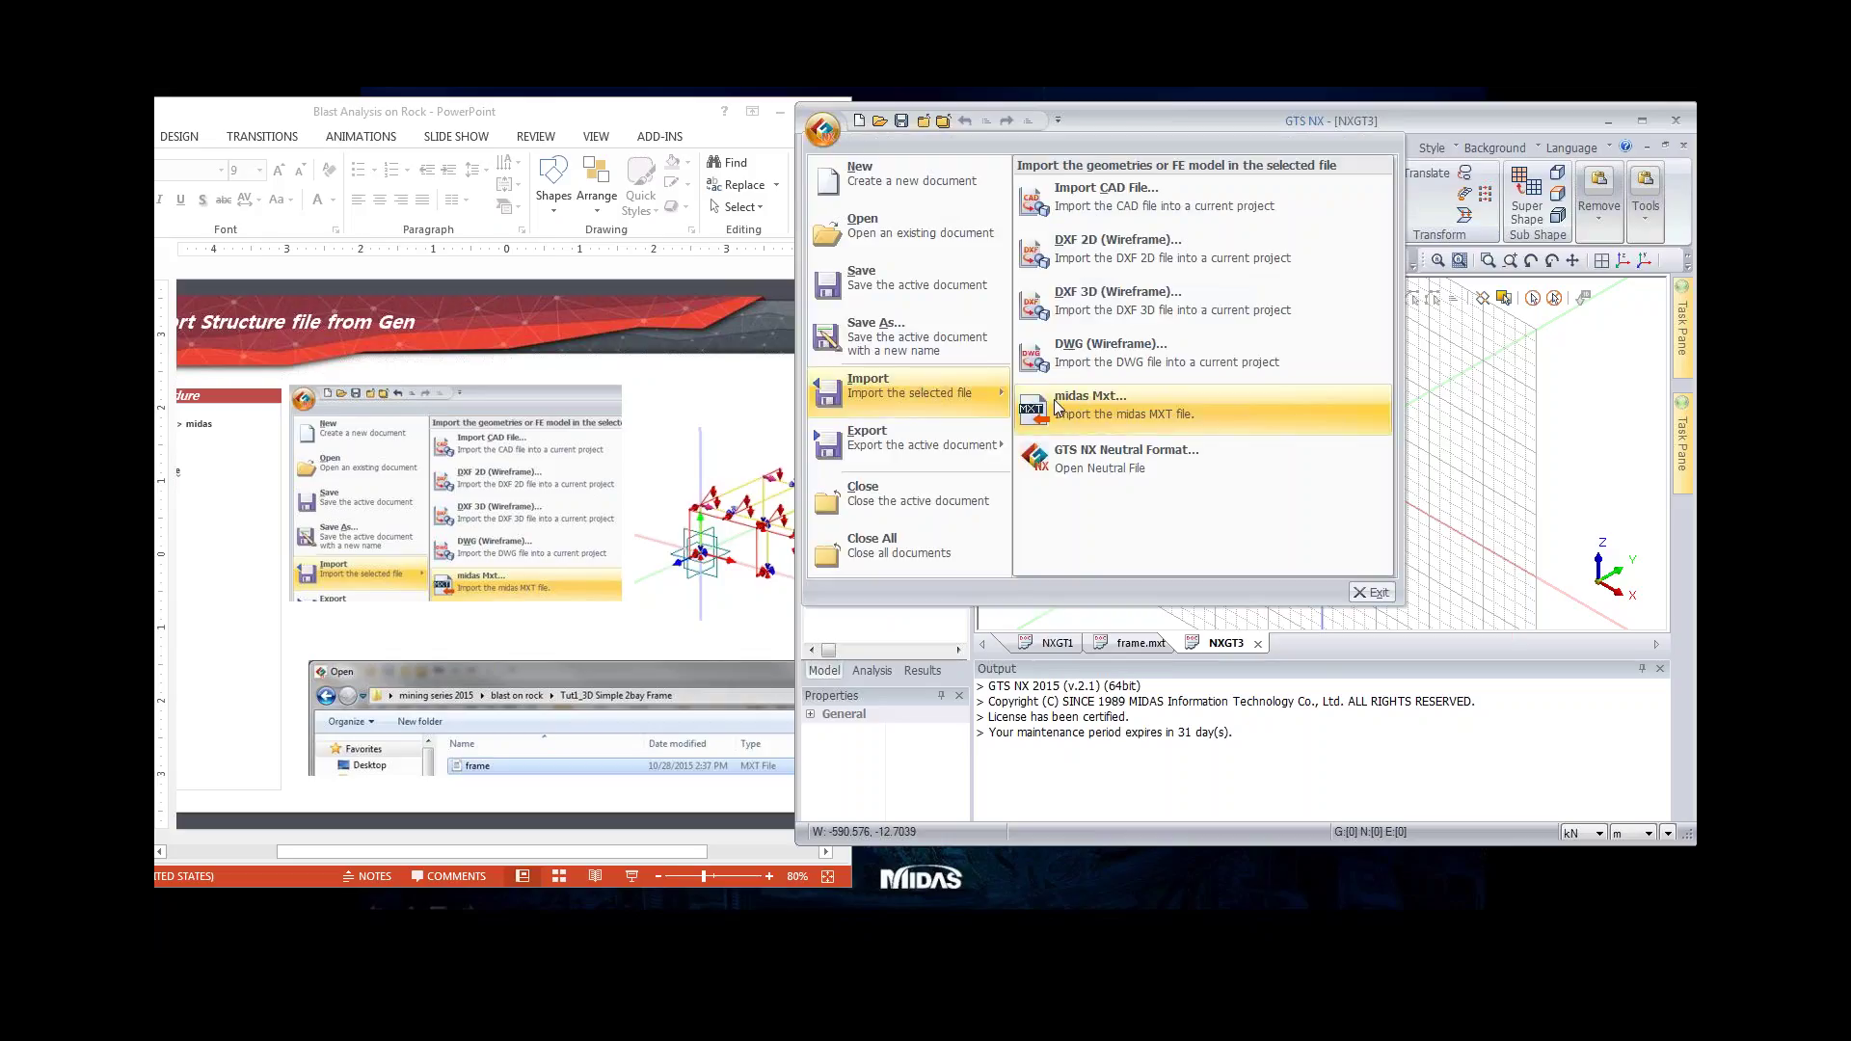
left_click(1097, 409)
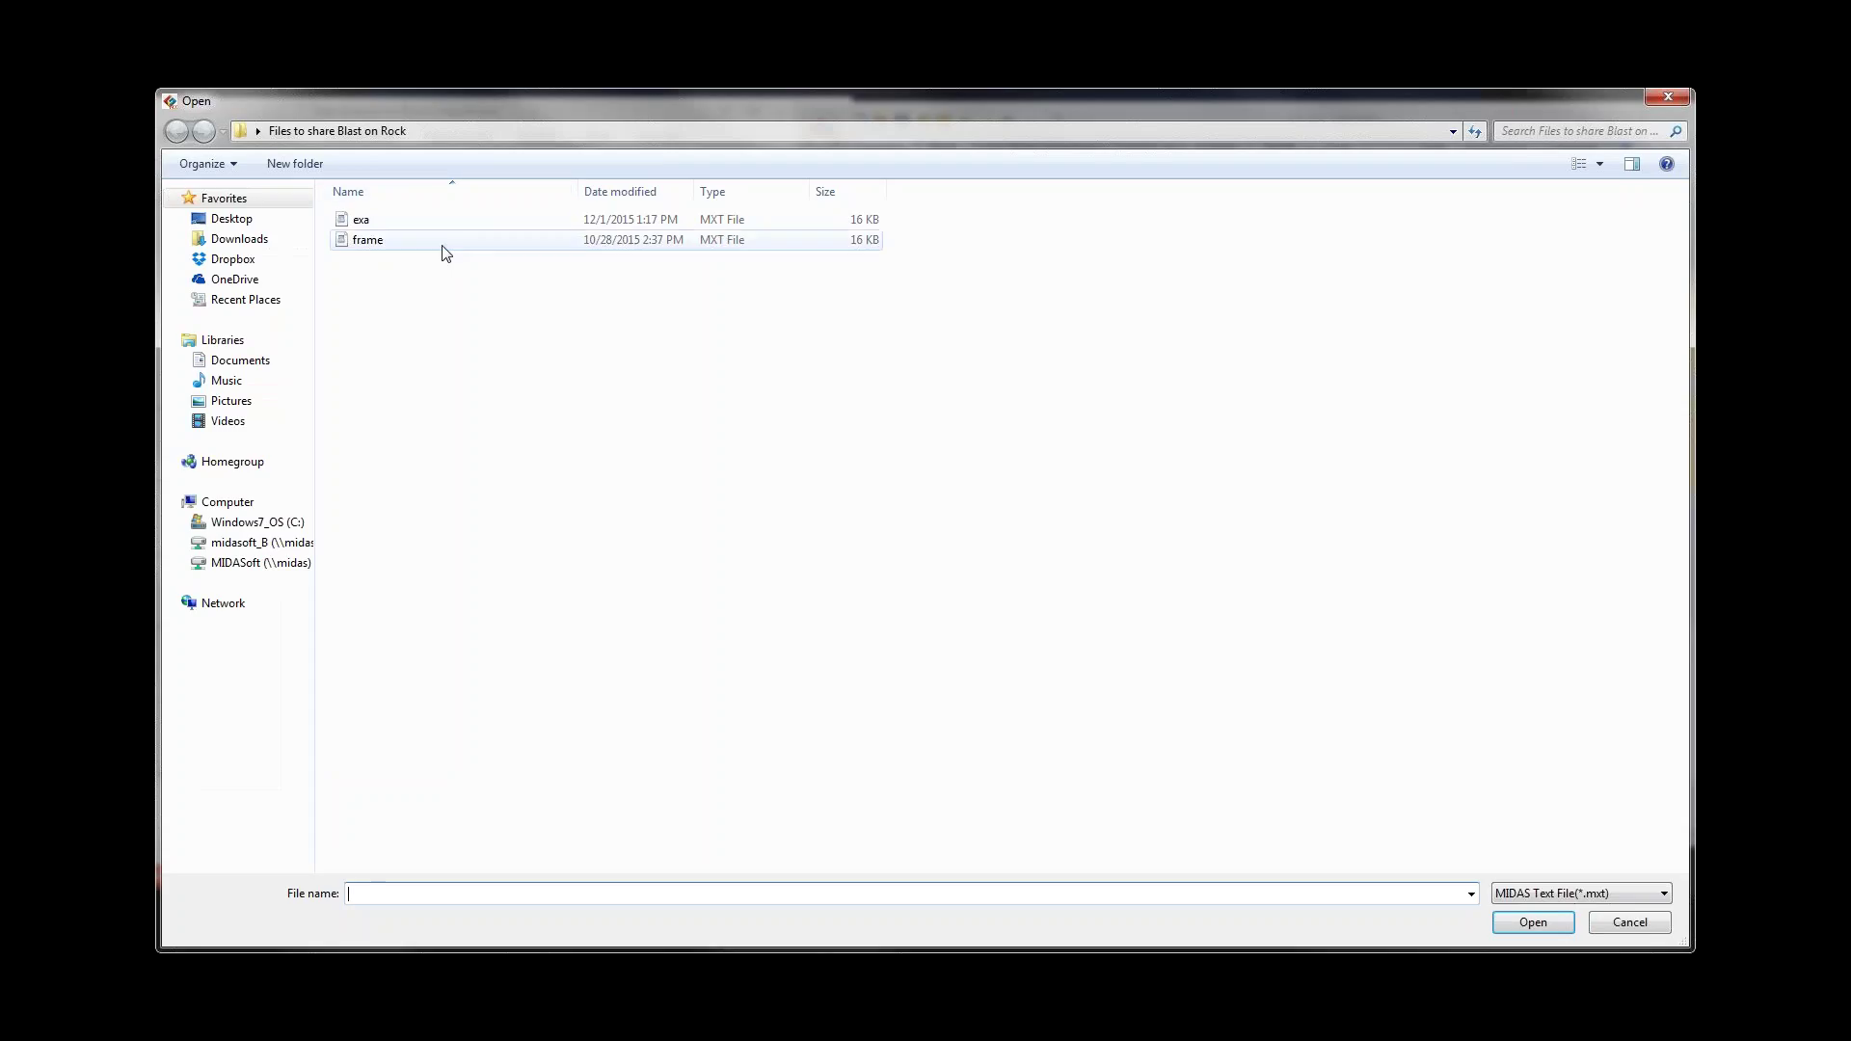
left_click(427, 245)
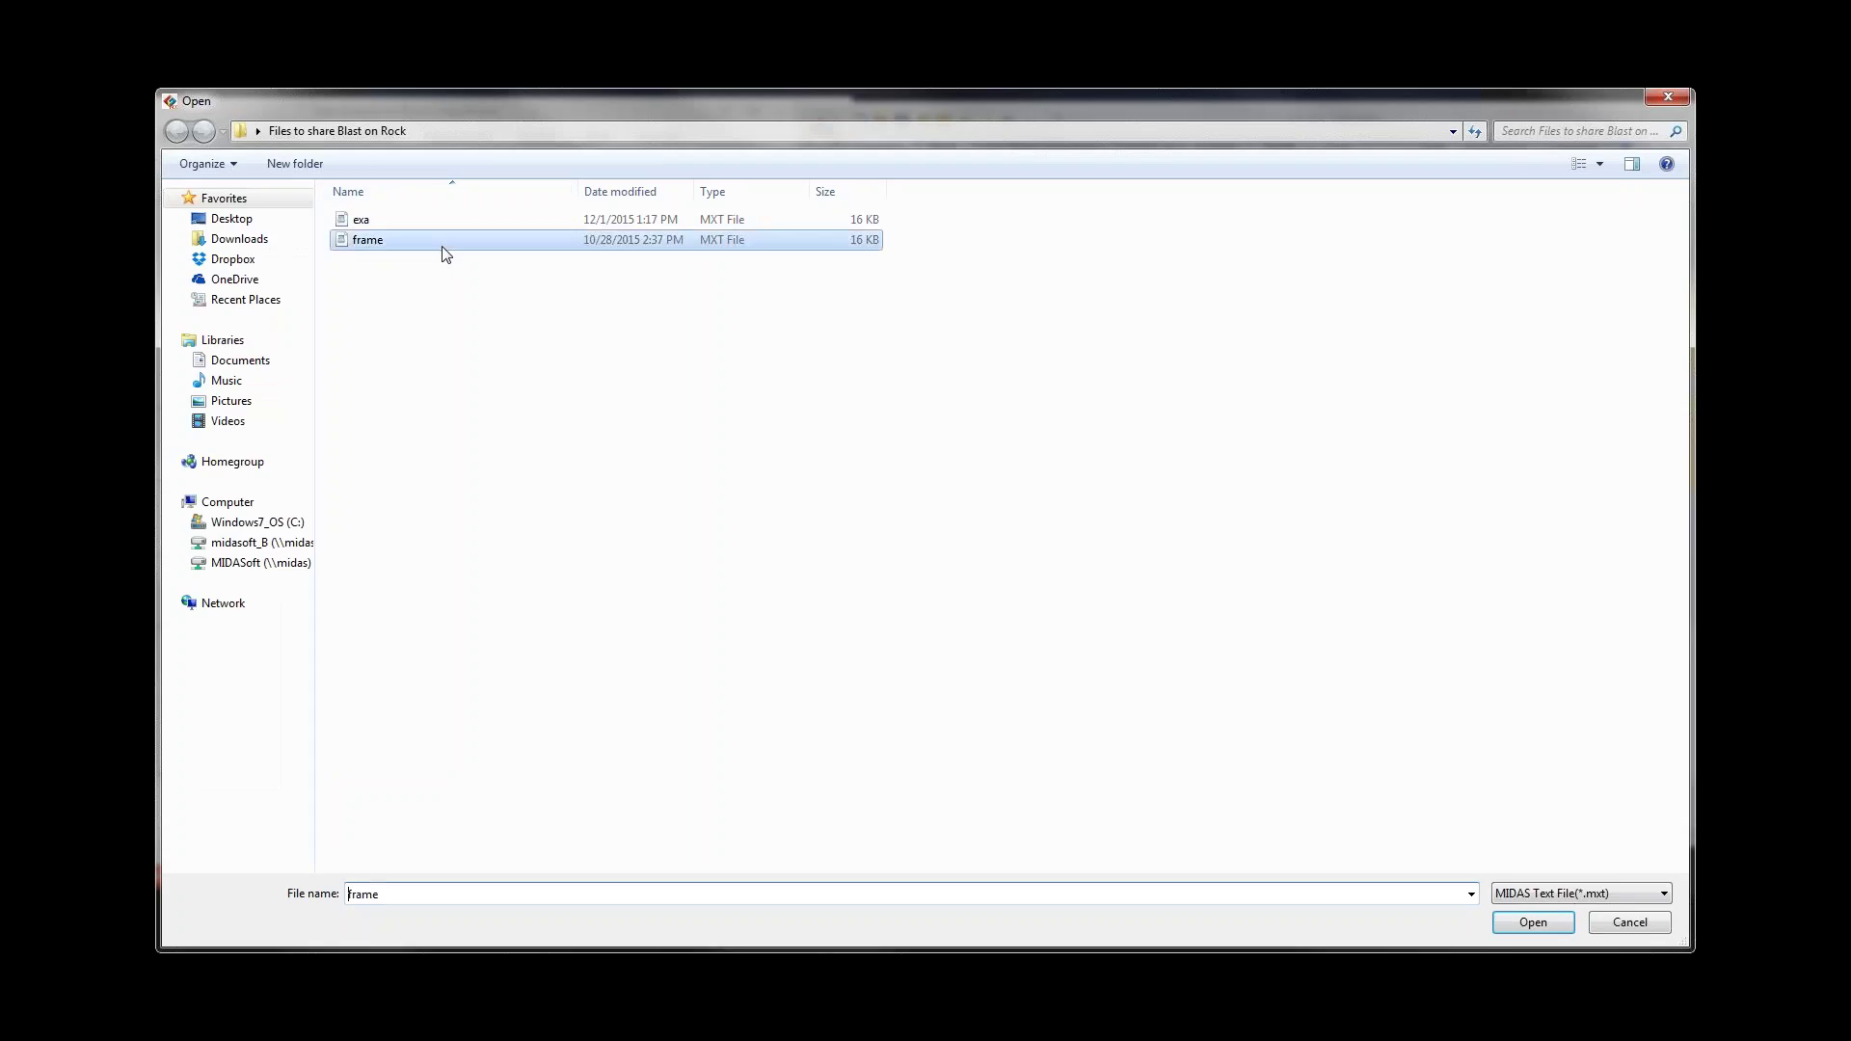
left_click(1533, 921)
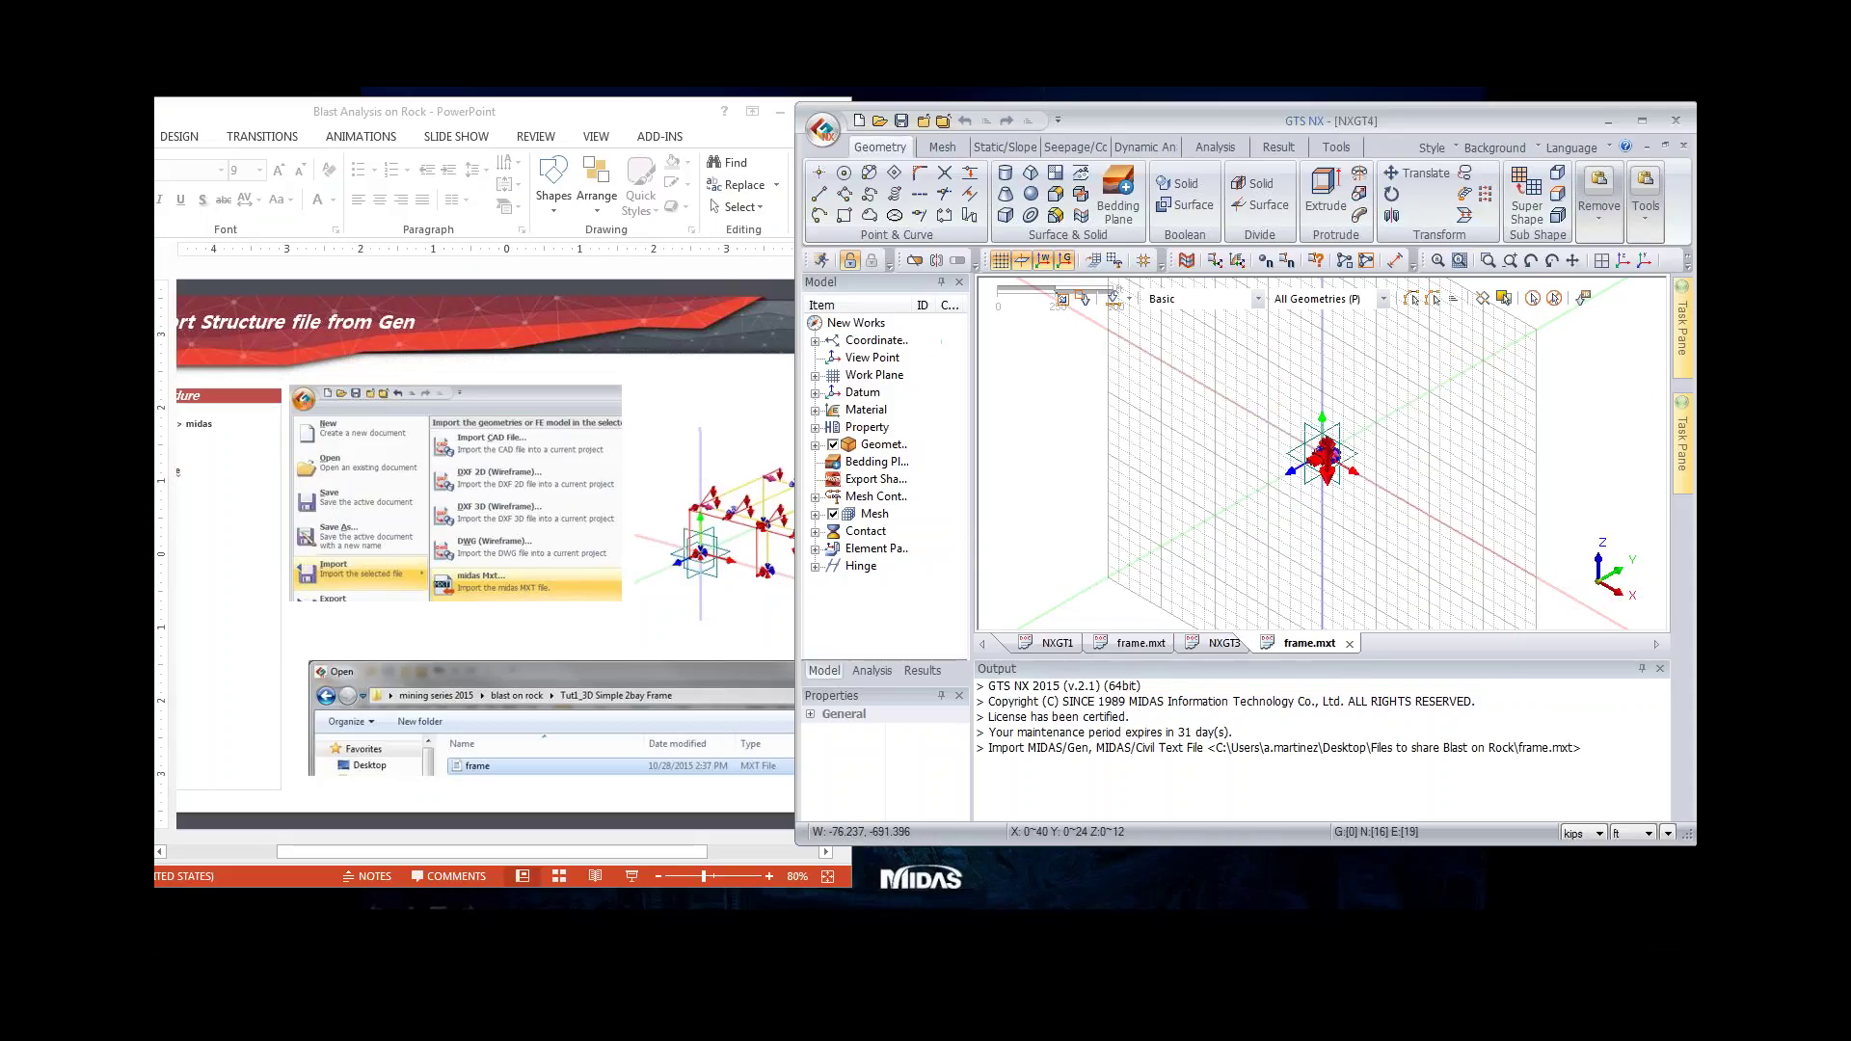
Step: Expand the Property list, enlarge the modelling window, and hide the first 1D property's beams
left_click(815, 427)
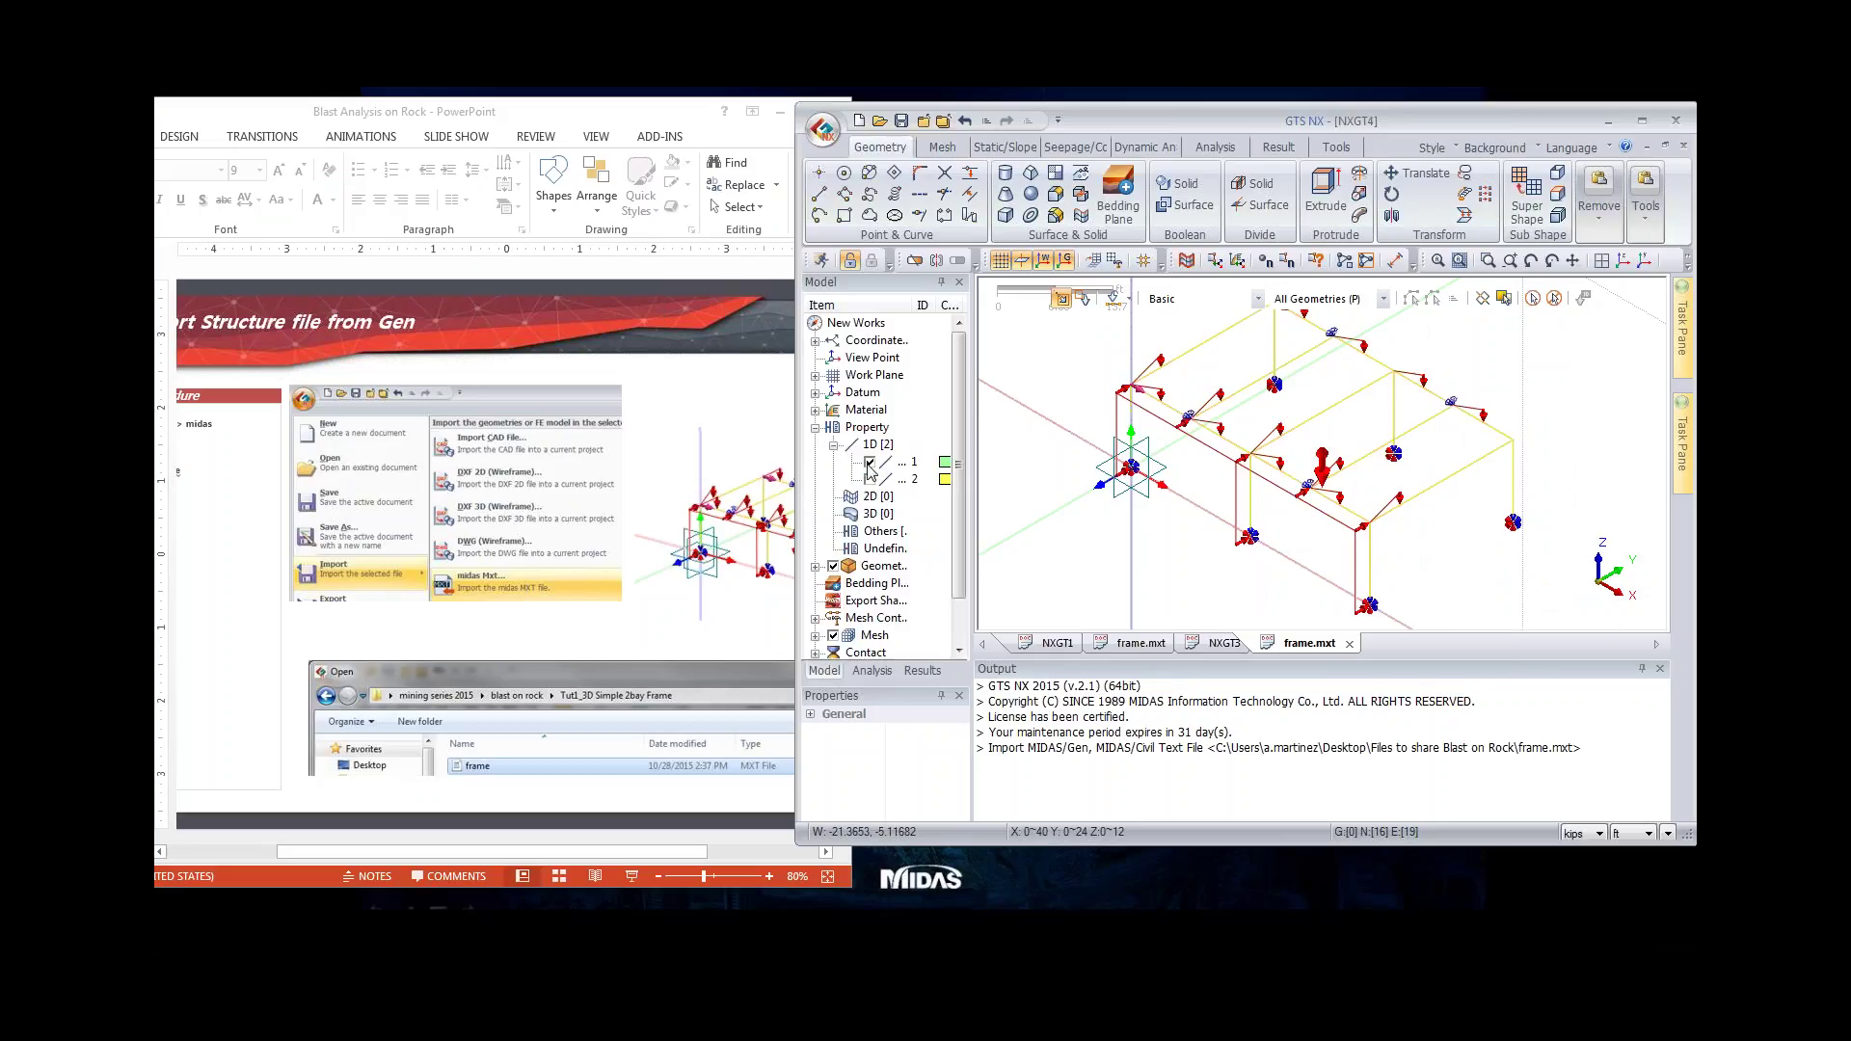
middle_click_drag(1401, 484, 1359, 434, "ctrl")
scroll(1359, 434, "down", 4)
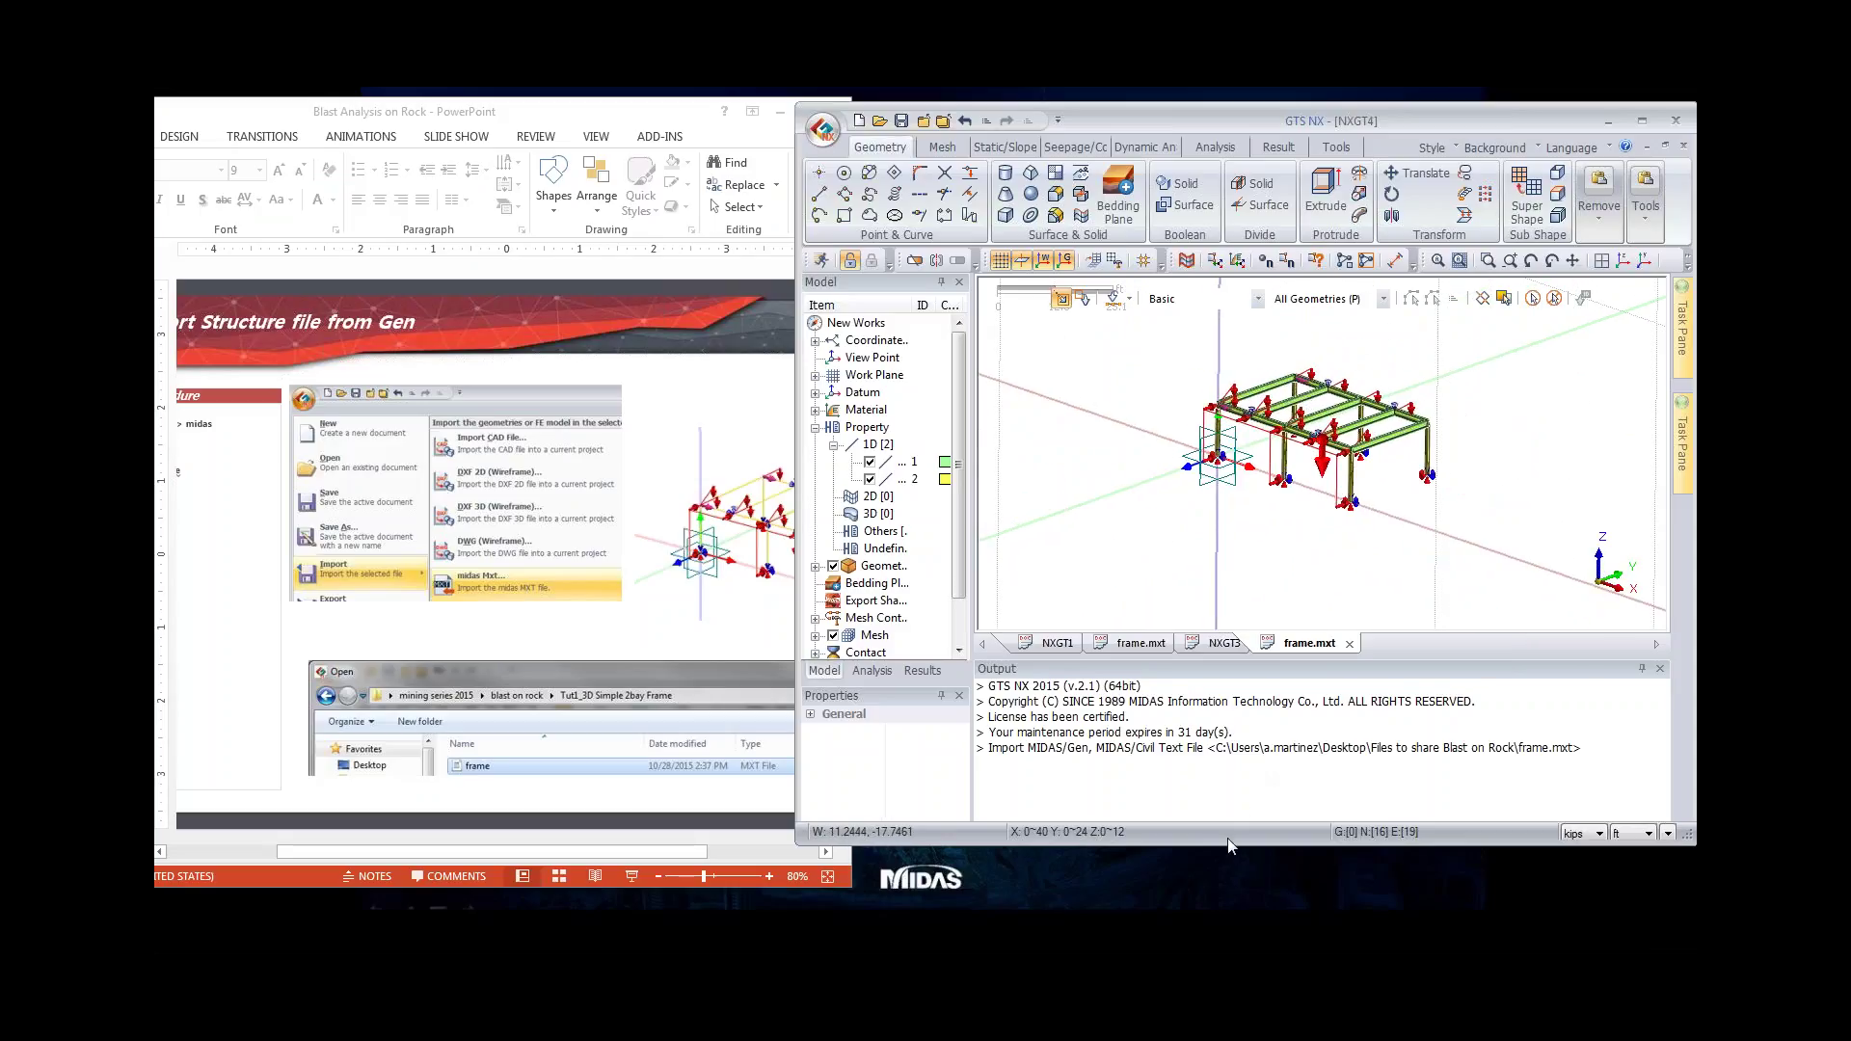
left_click_drag(1223, 856, 1216, 915)
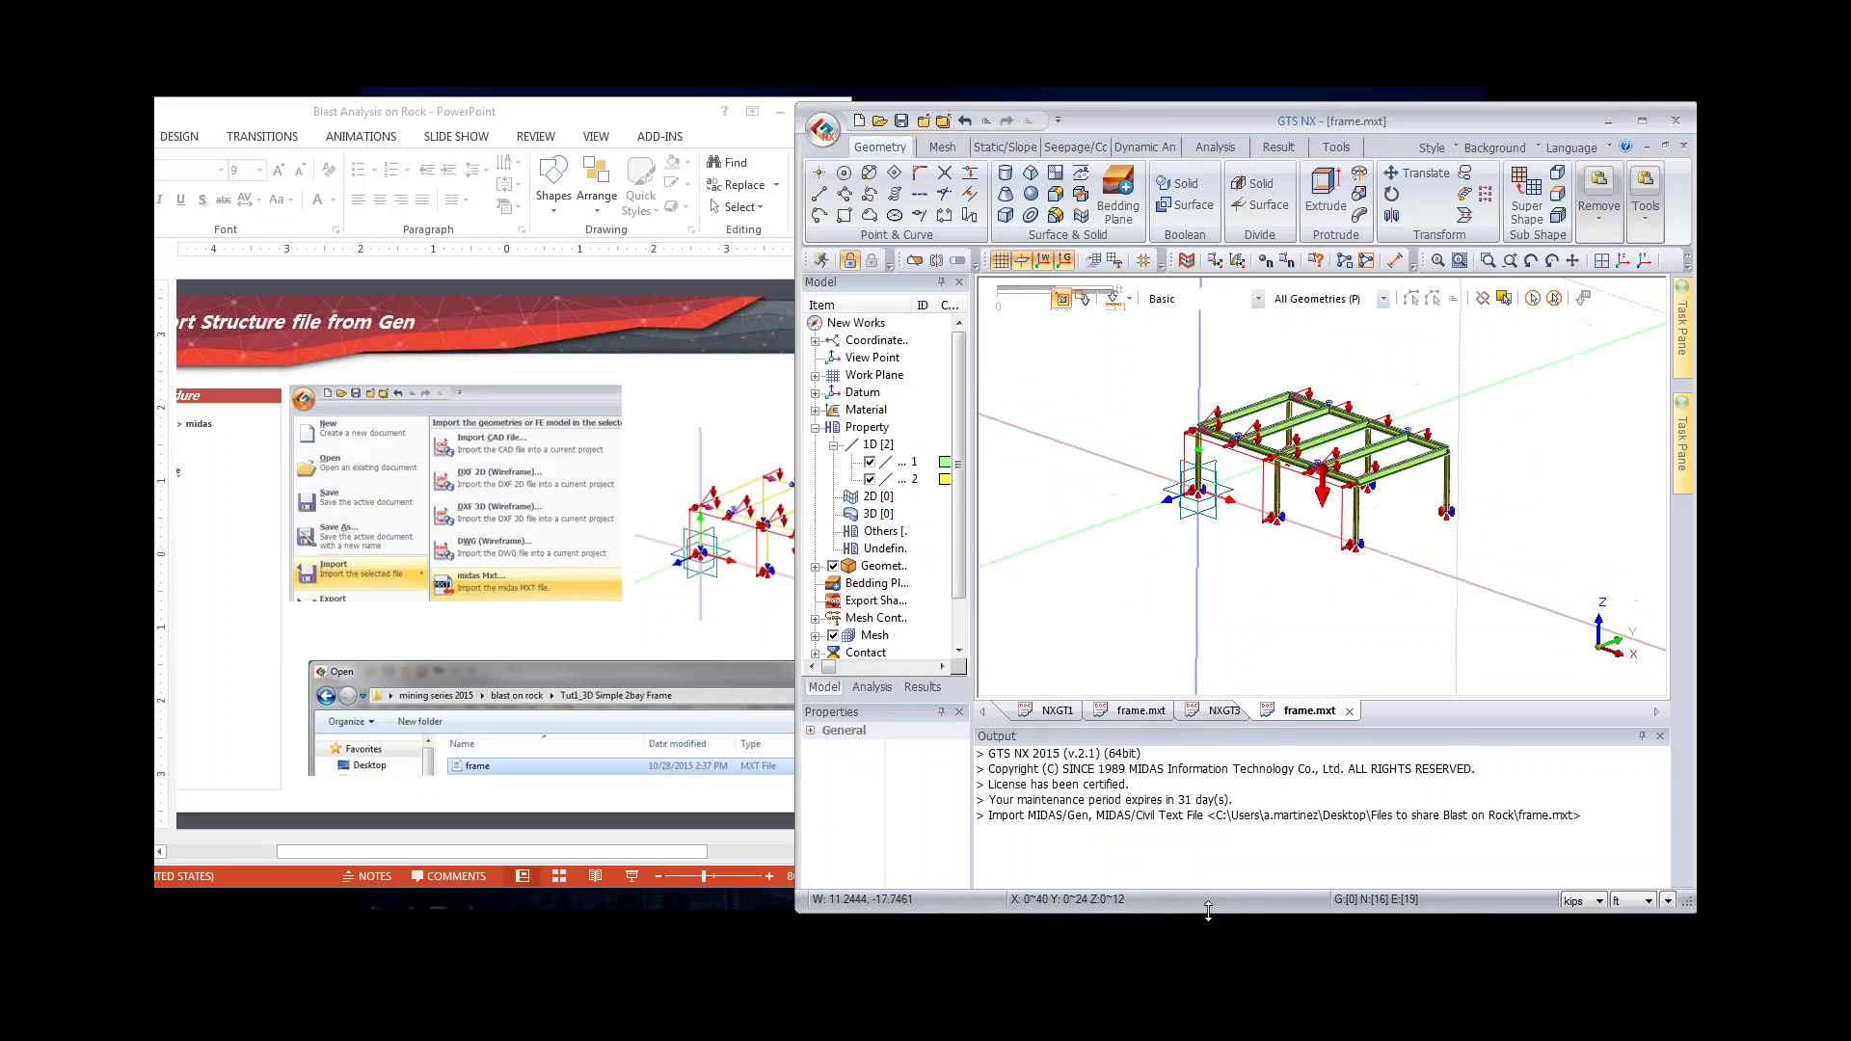
left_click(869, 462)
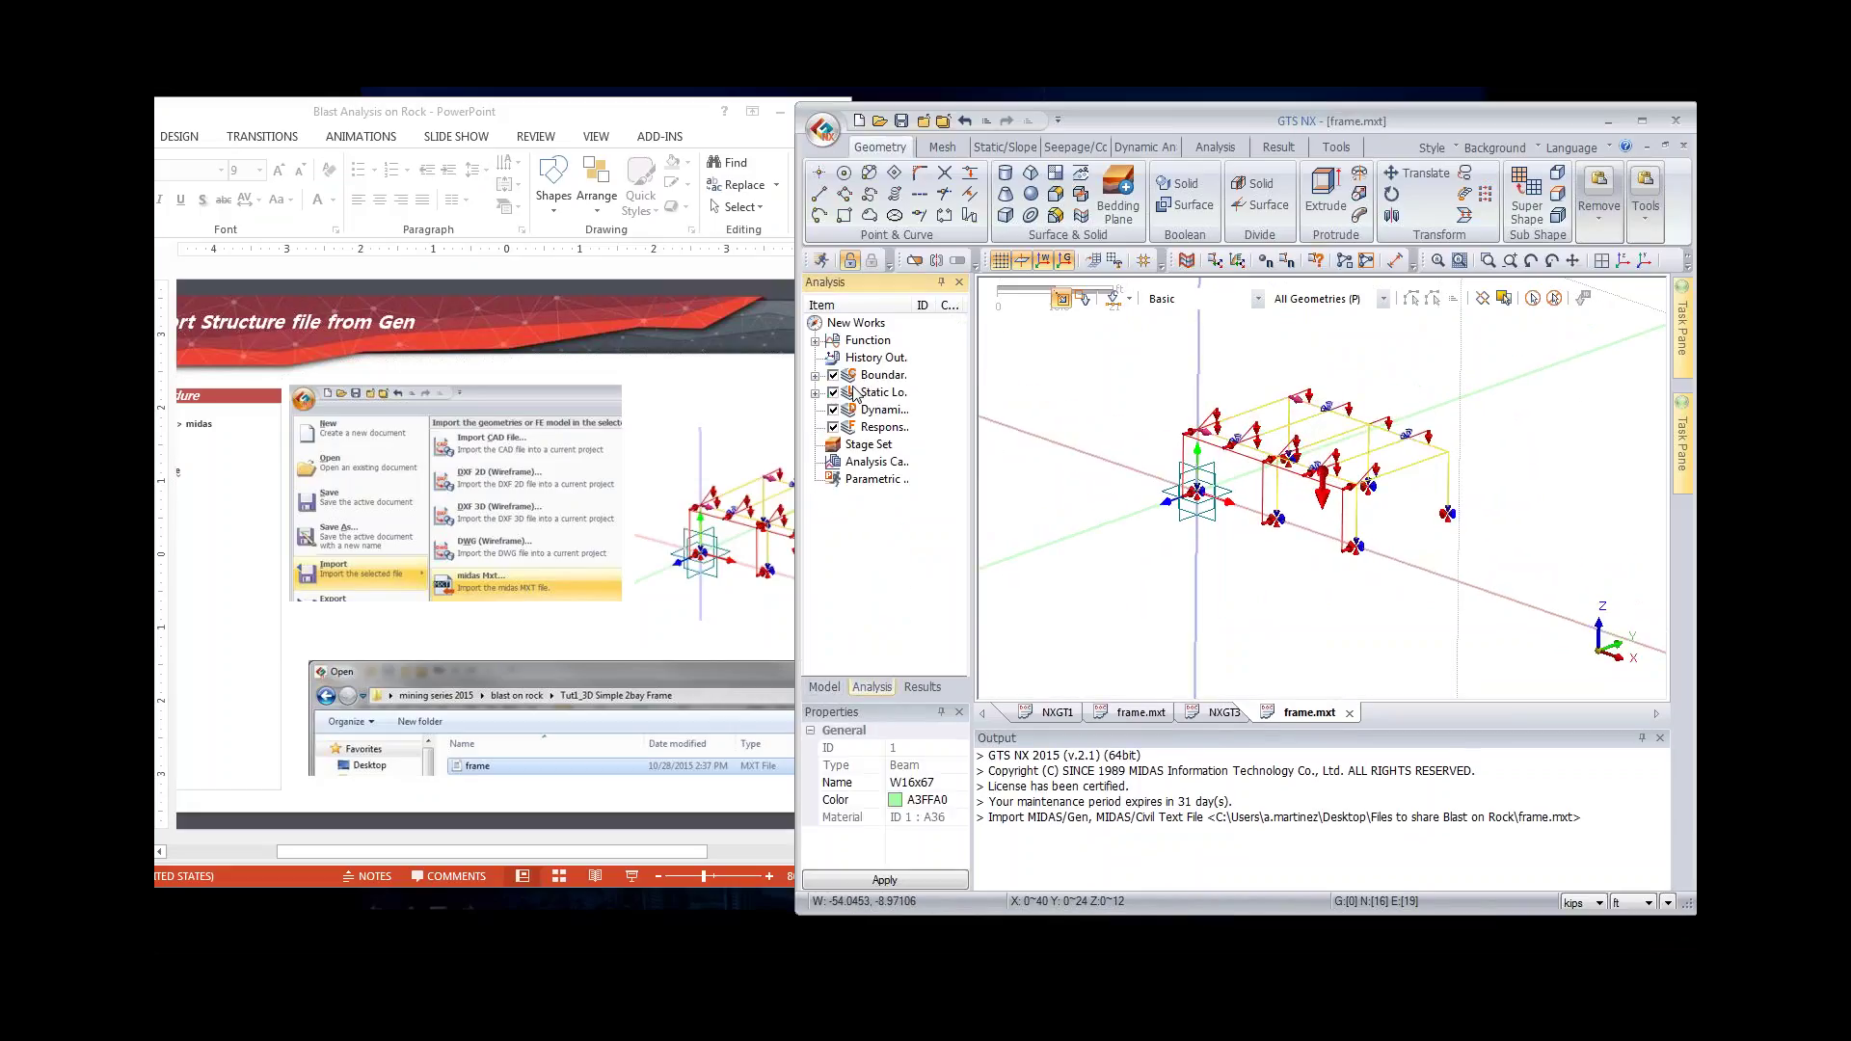
Step: Delete the support boundary set and hide the static load arrows in the Analysis tree
left_click(872, 377)
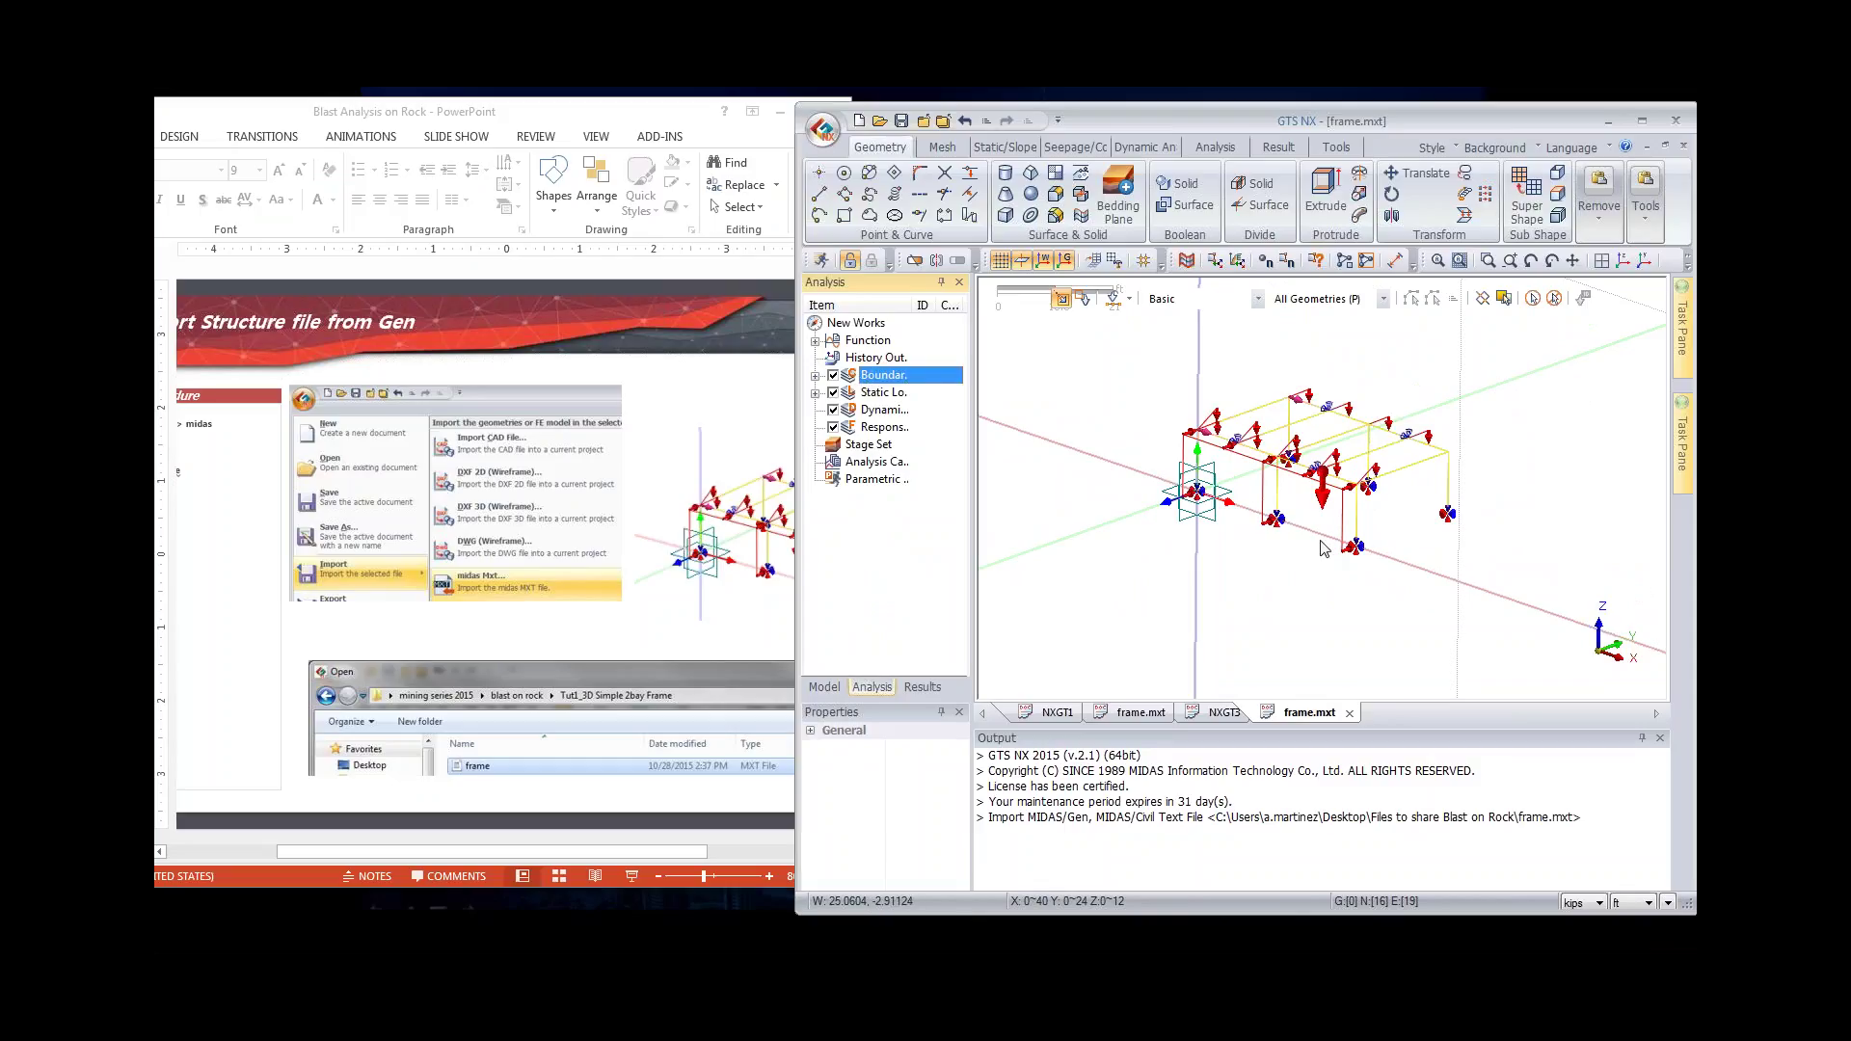
left_click(983, 417)
left_click(815, 375)
left_click(885, 393)
key("Delete")
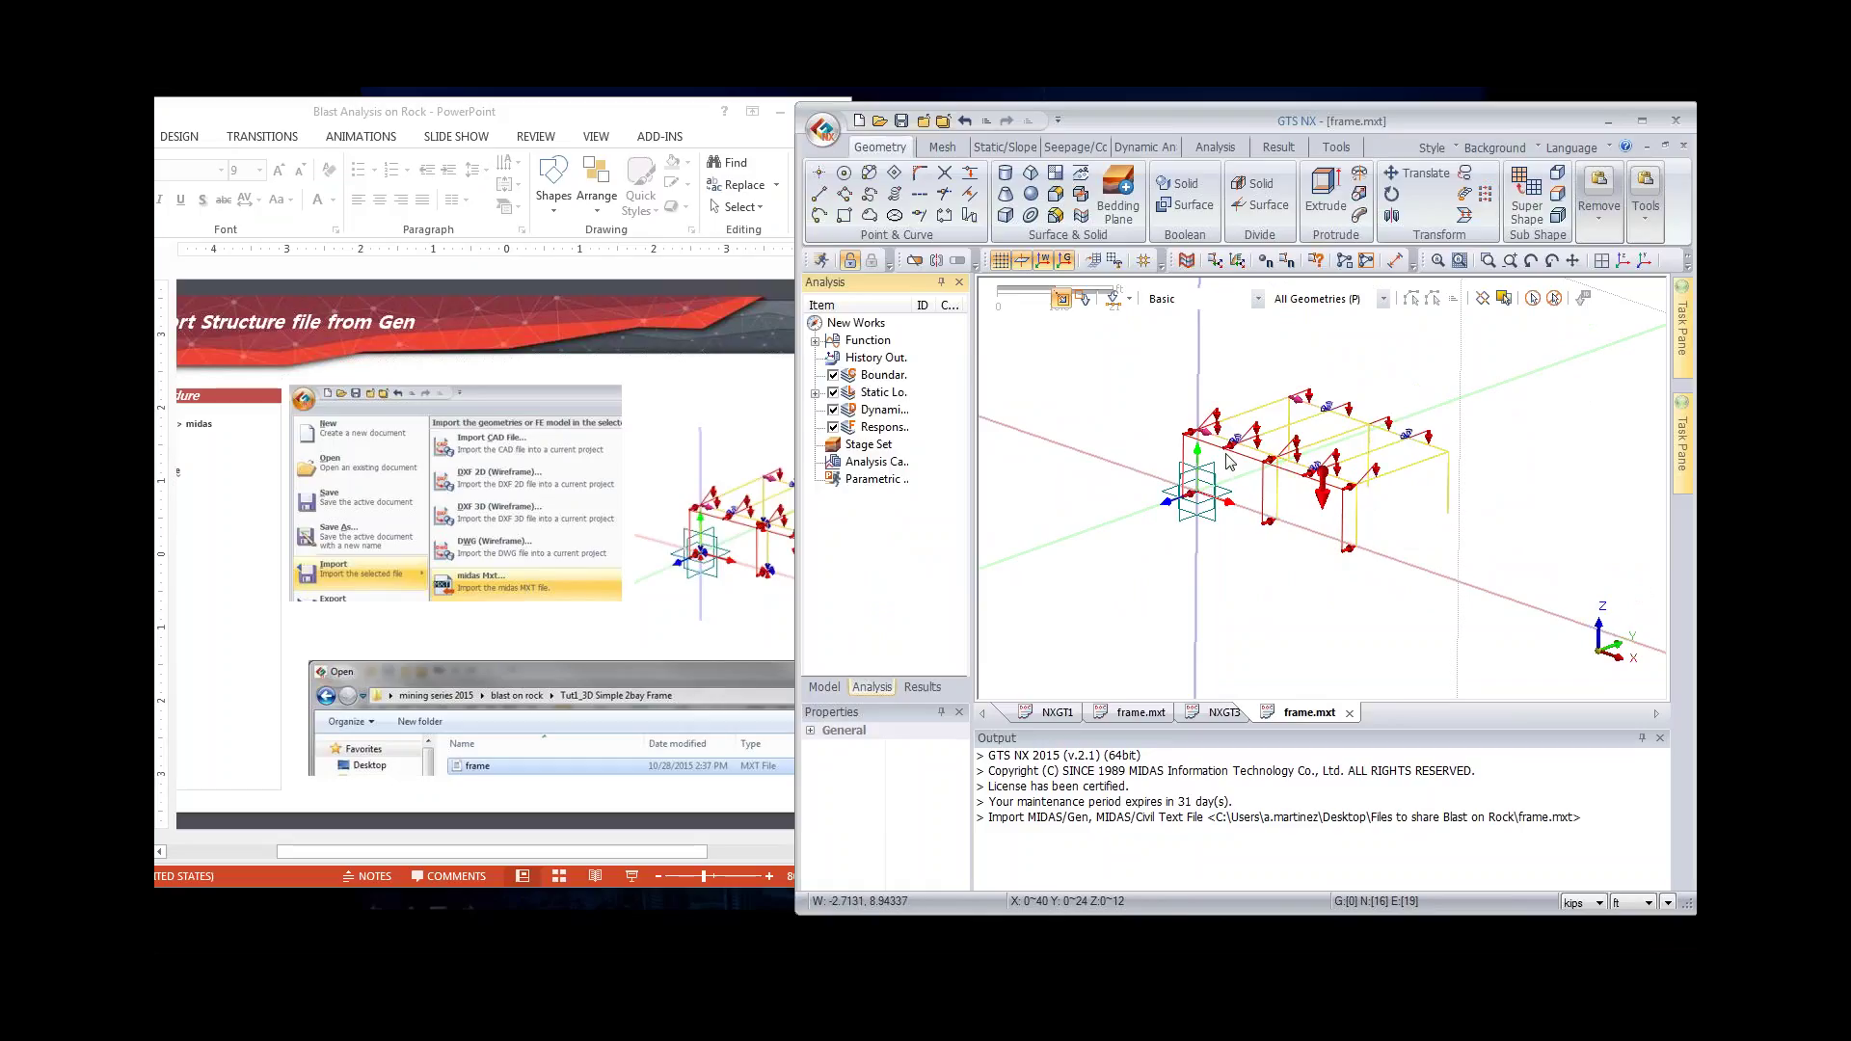
middle_click_drag(1443, 564, 1367, 530)
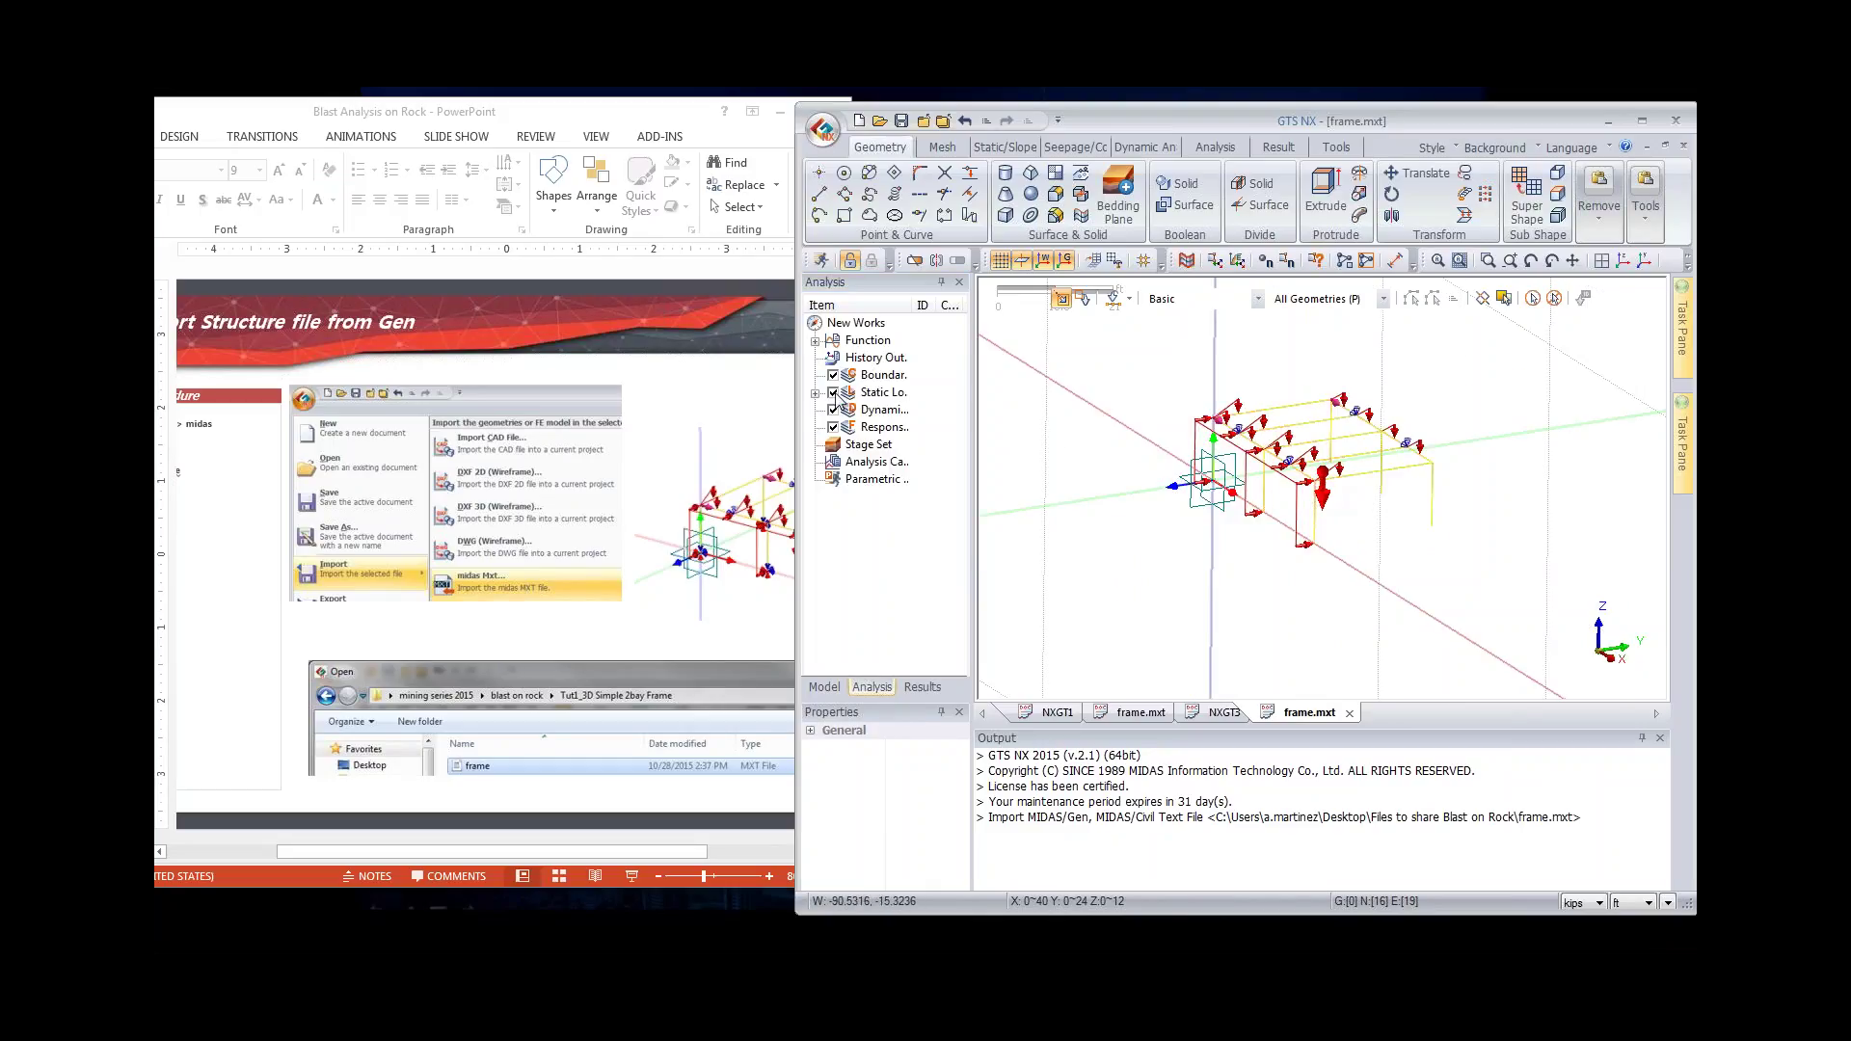
left_click(834, 393)
Step: Expand the Hinge, 1D element parameter and end release entries while orbiting the frame
left_click(824, 687)
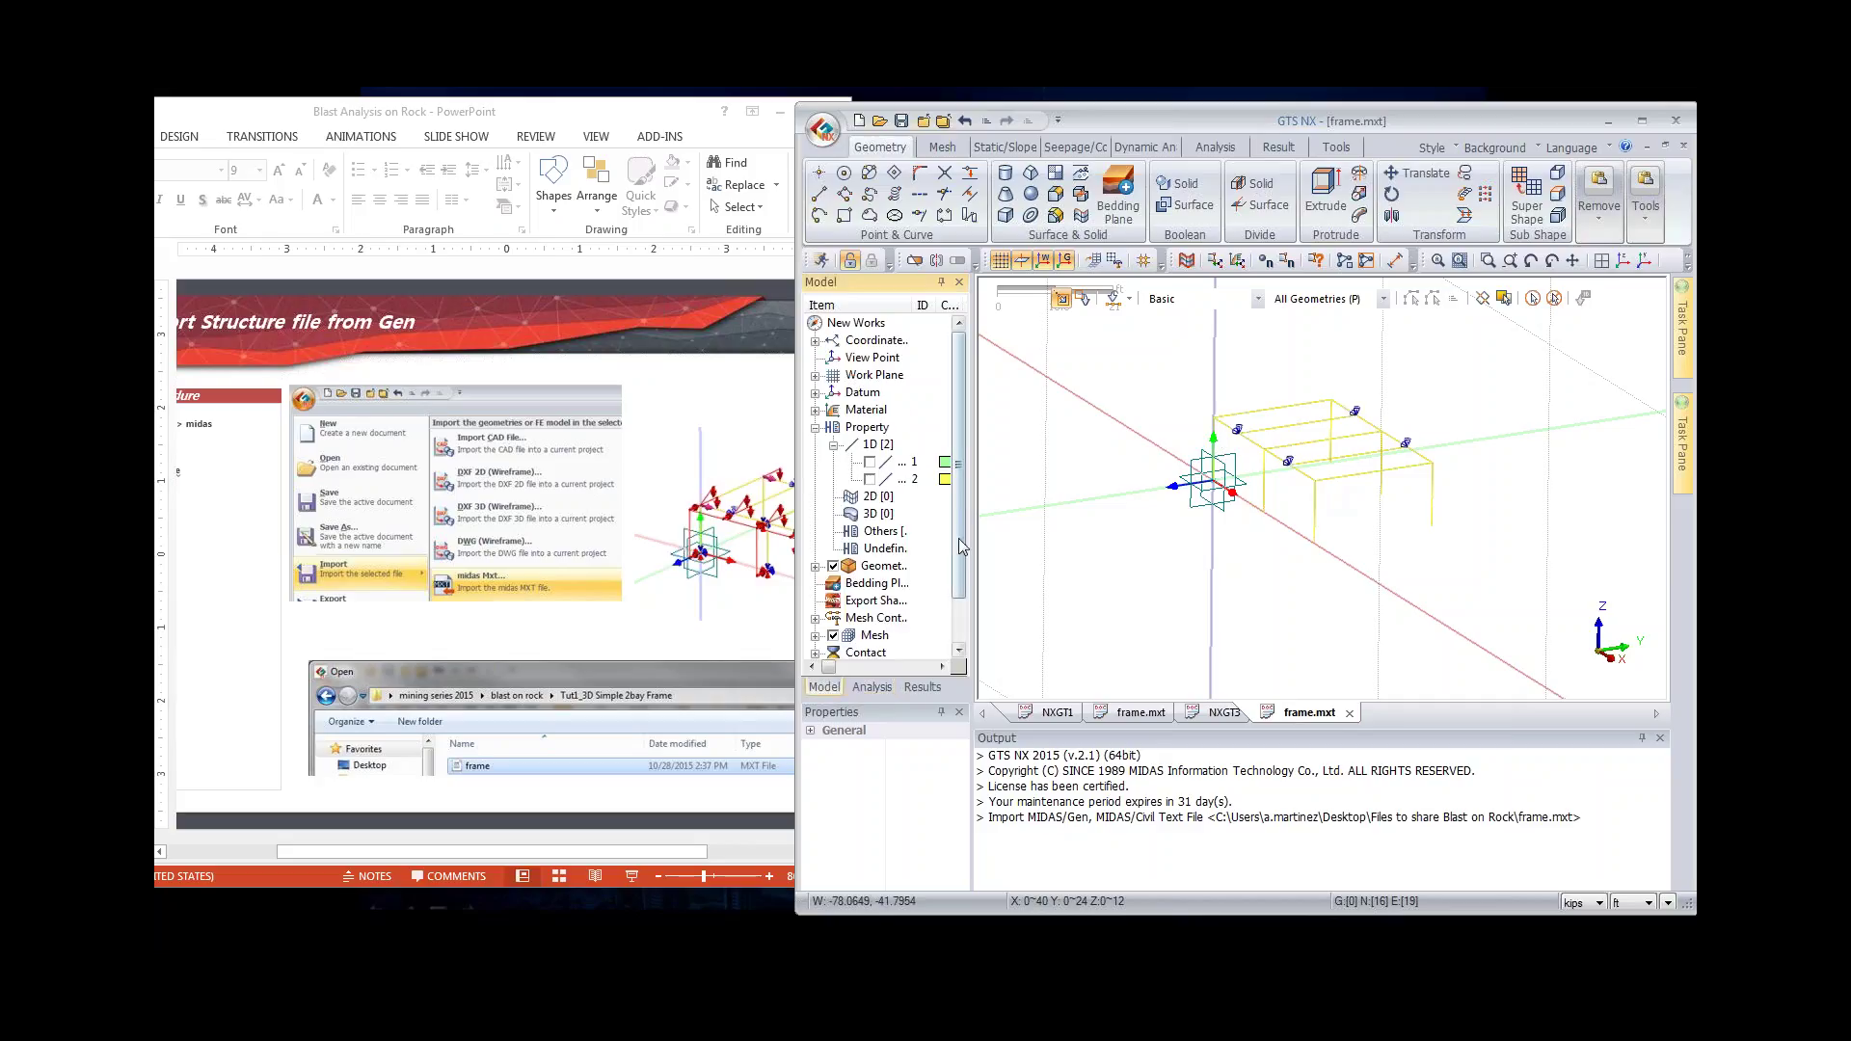
scroll(957, 637, "down", 1)
left_click(815, 636)
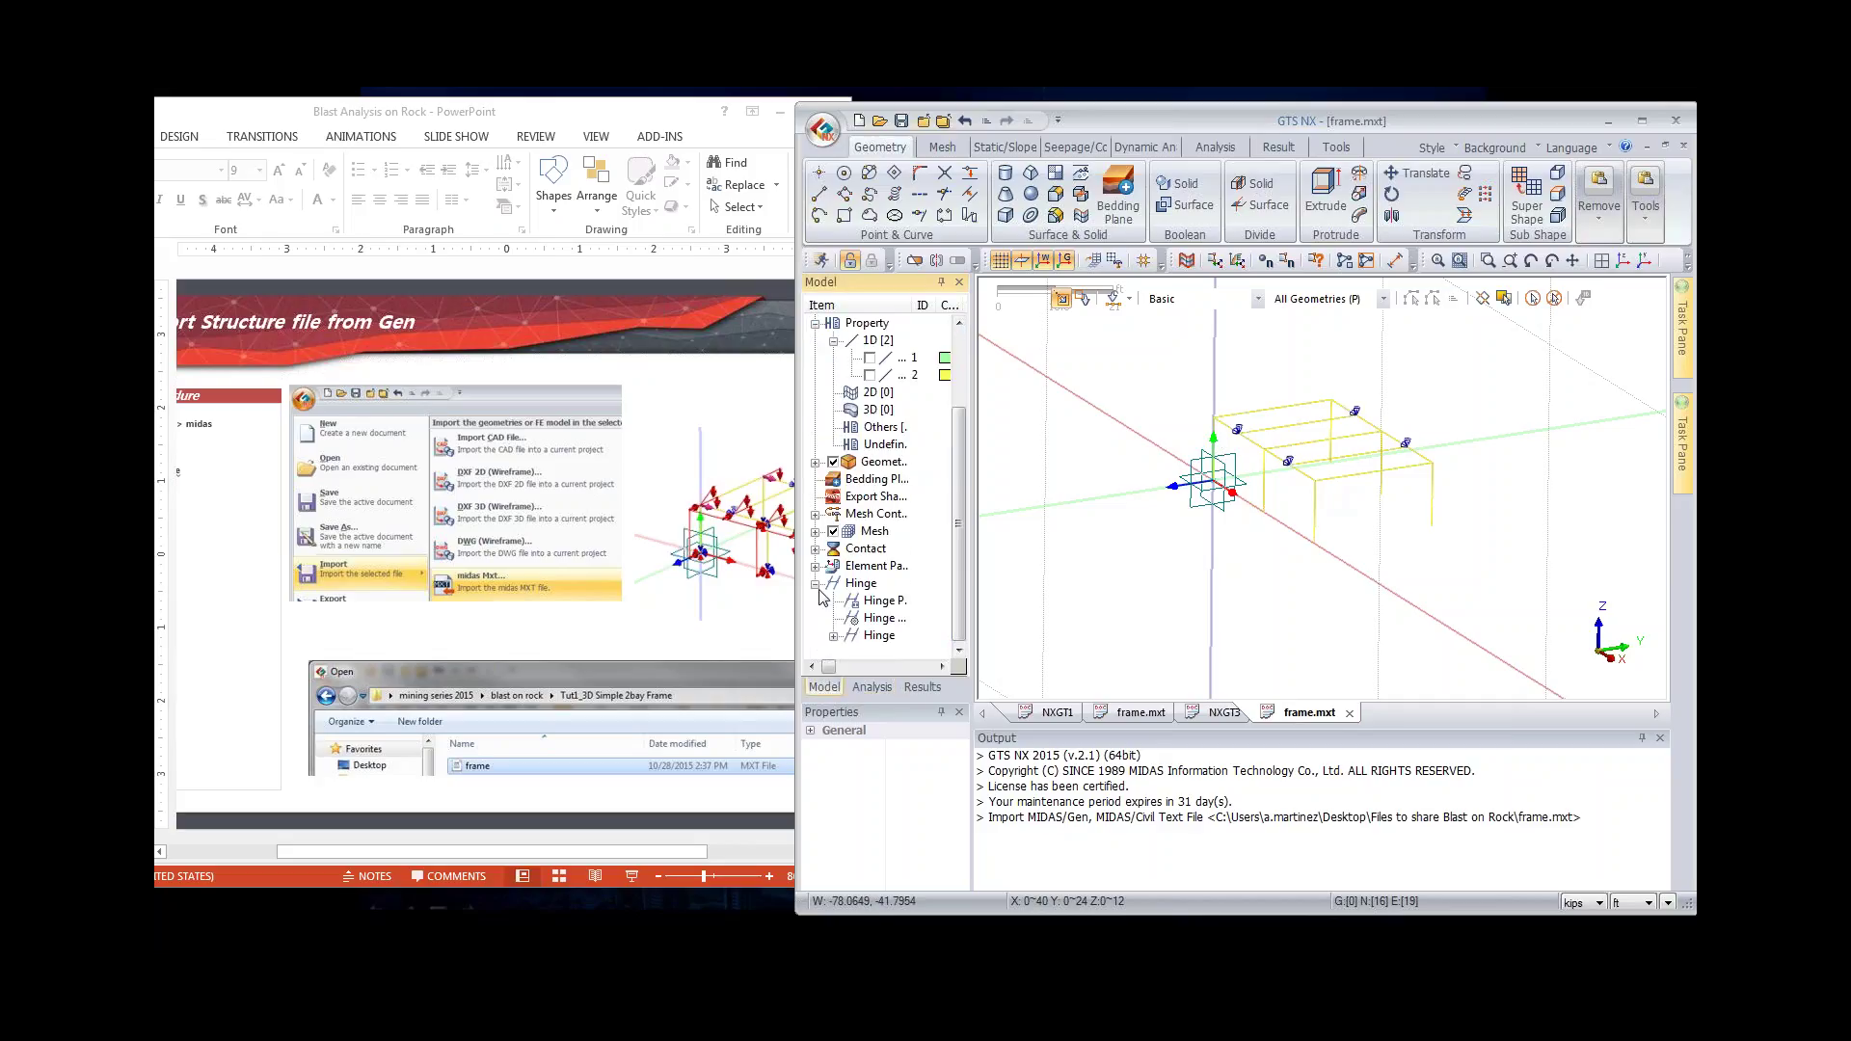
left_click(816, 566)
left_click(833, 584)
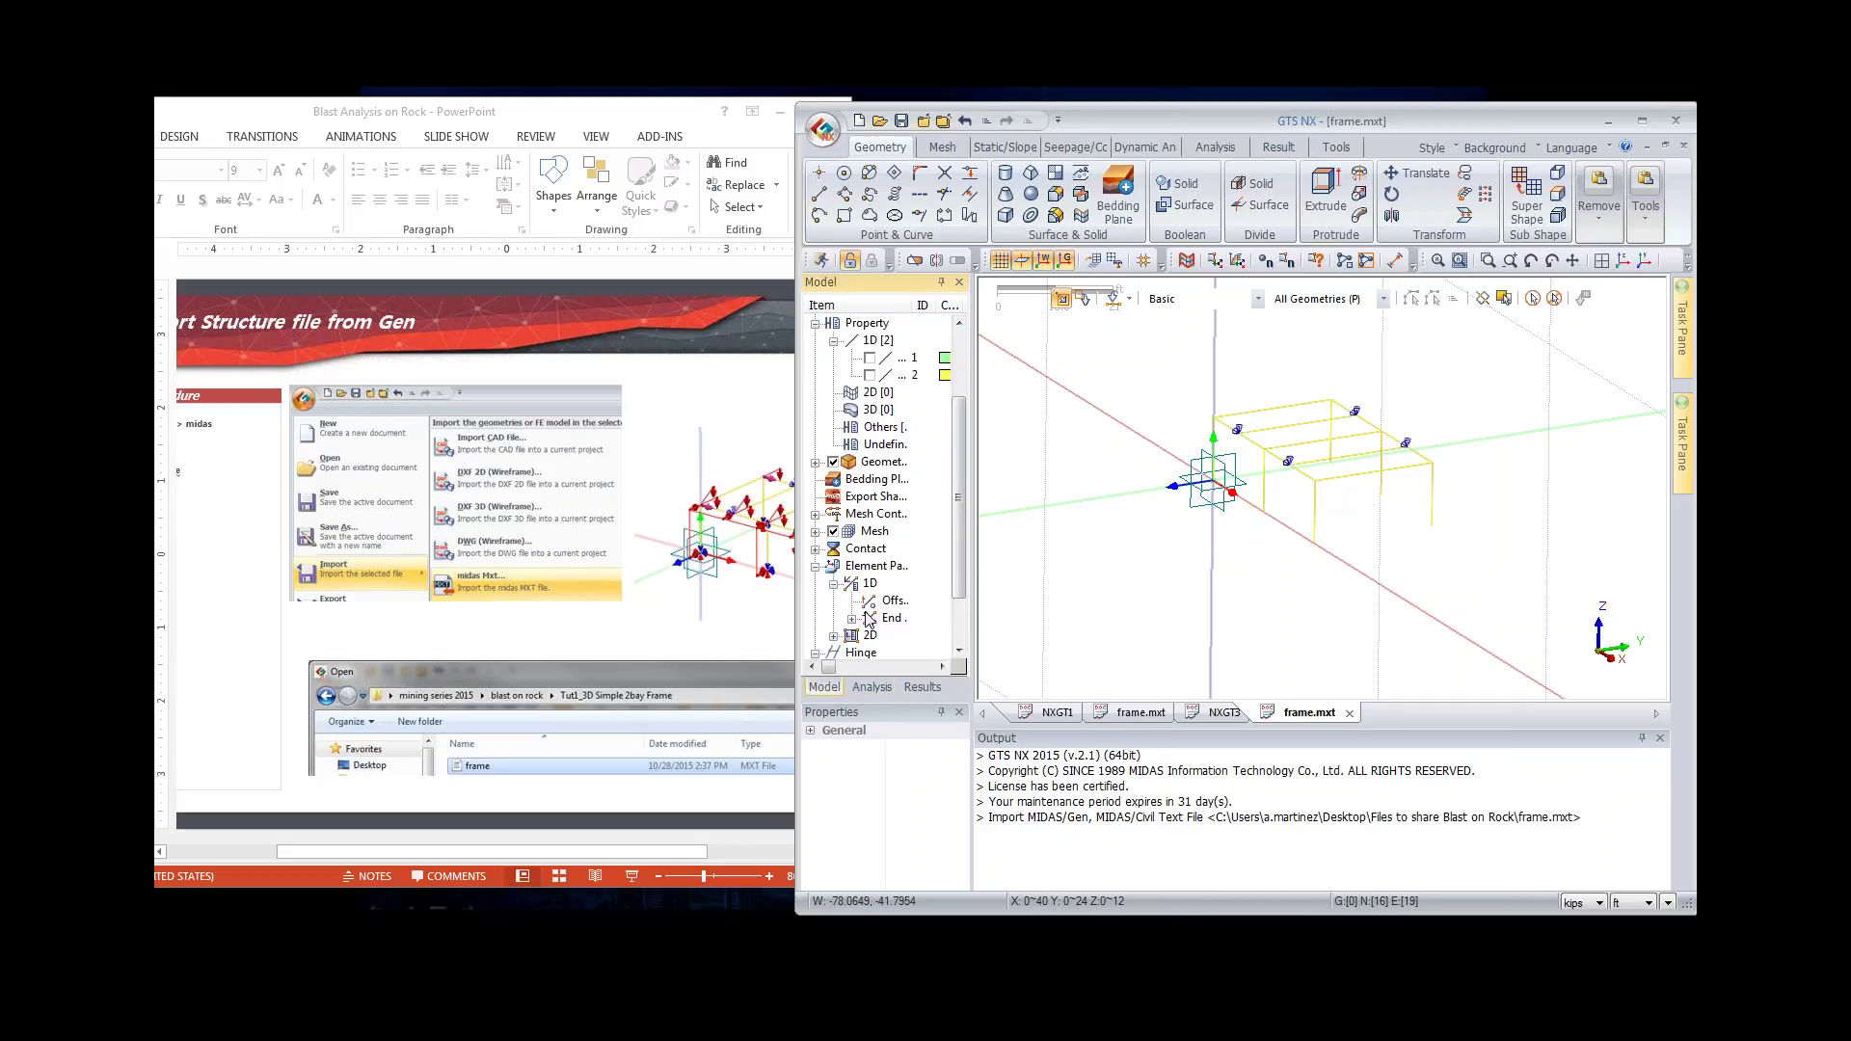
left_click(852, 618)
middle_click_drag(1272, 511, 1384, 504)
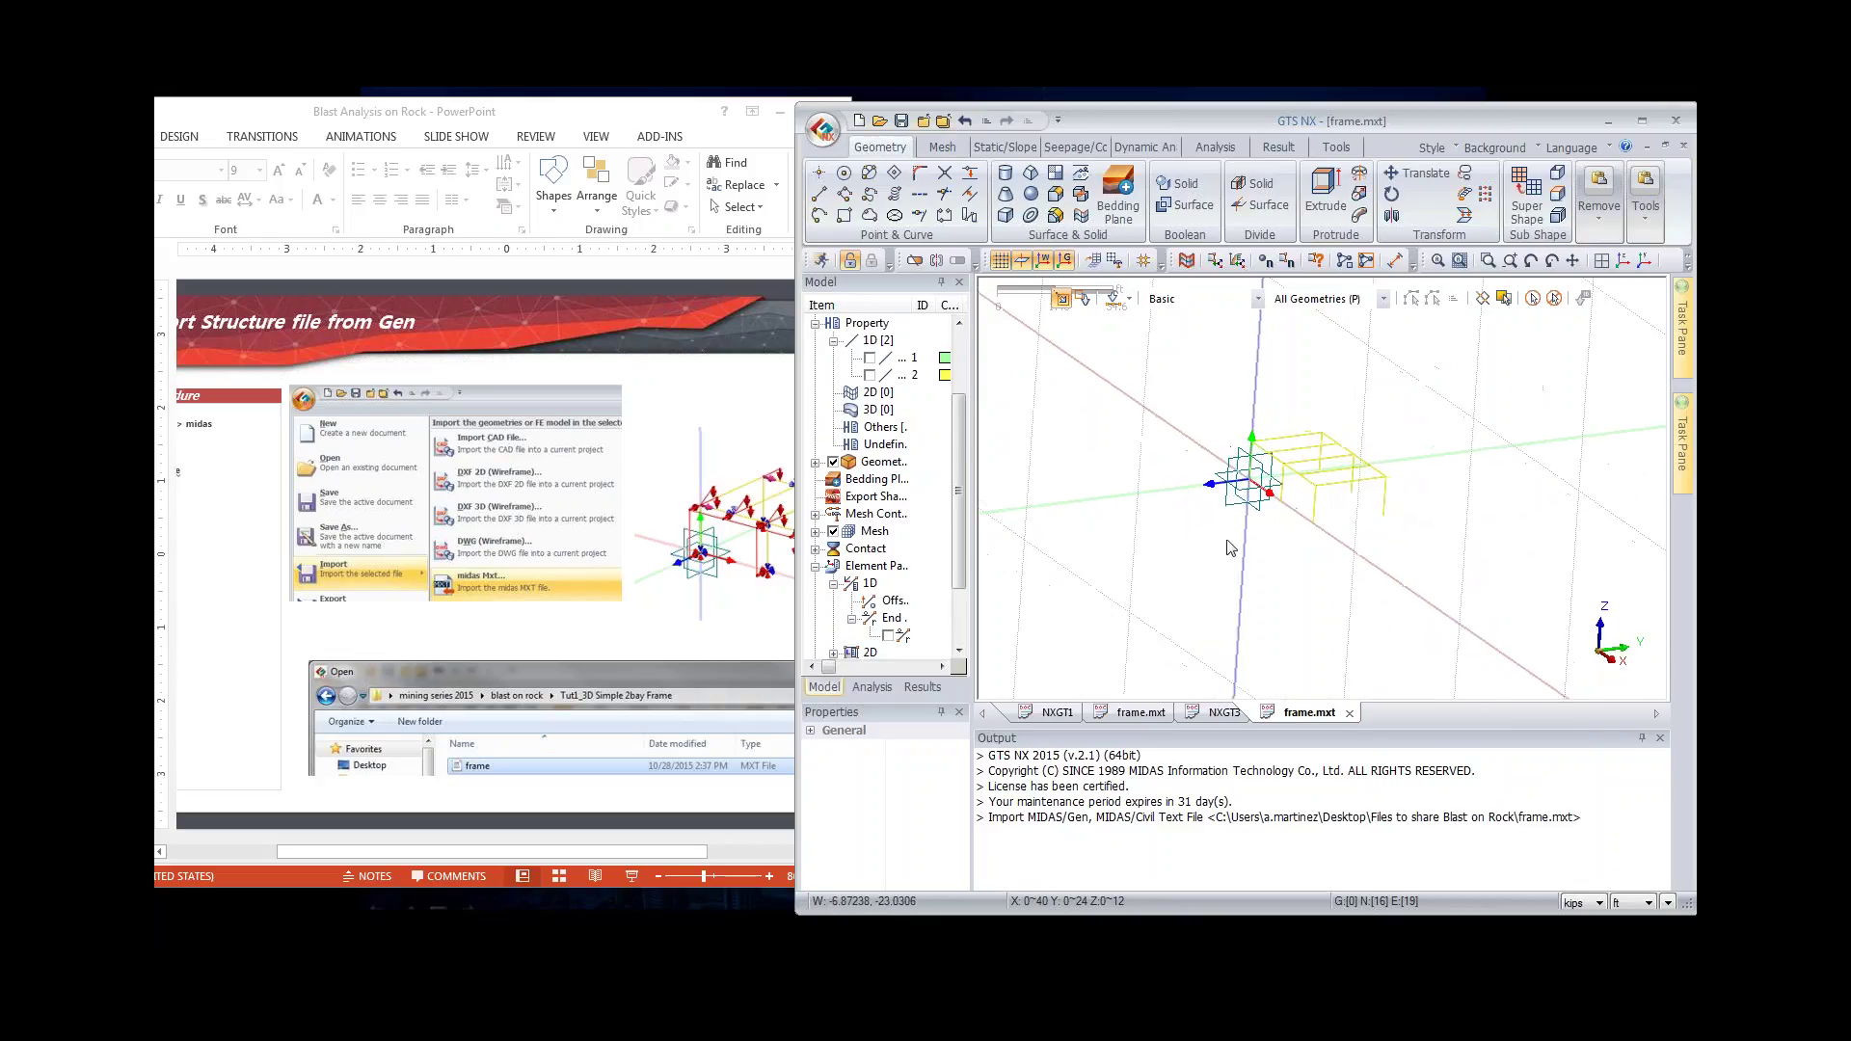
middle_click_drag(1253, 473, 1140, 454)
Step: Show both 1D properties as solid beams, then enlarge the tutorial slide window
left_click(870, 358)
left_click(870, 375)
left_click(730, 414)
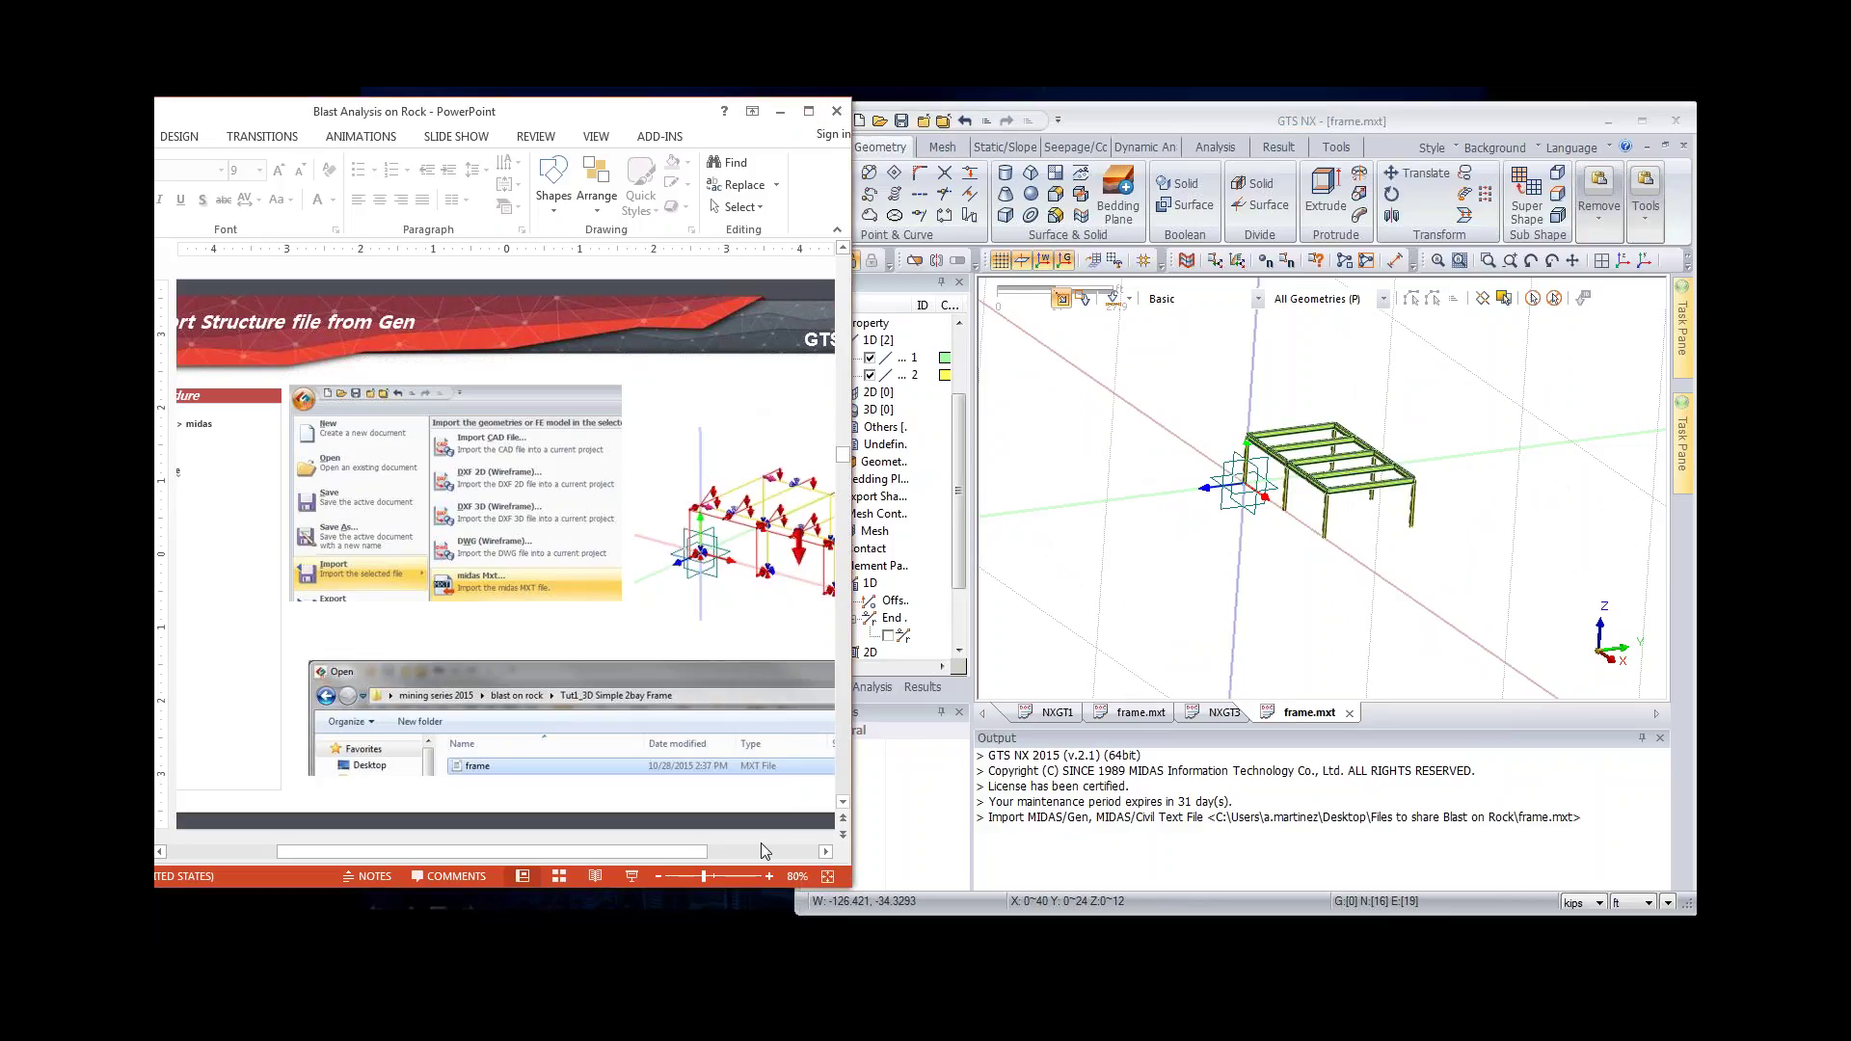
left_click_drag(854, 899, 1213, 954)
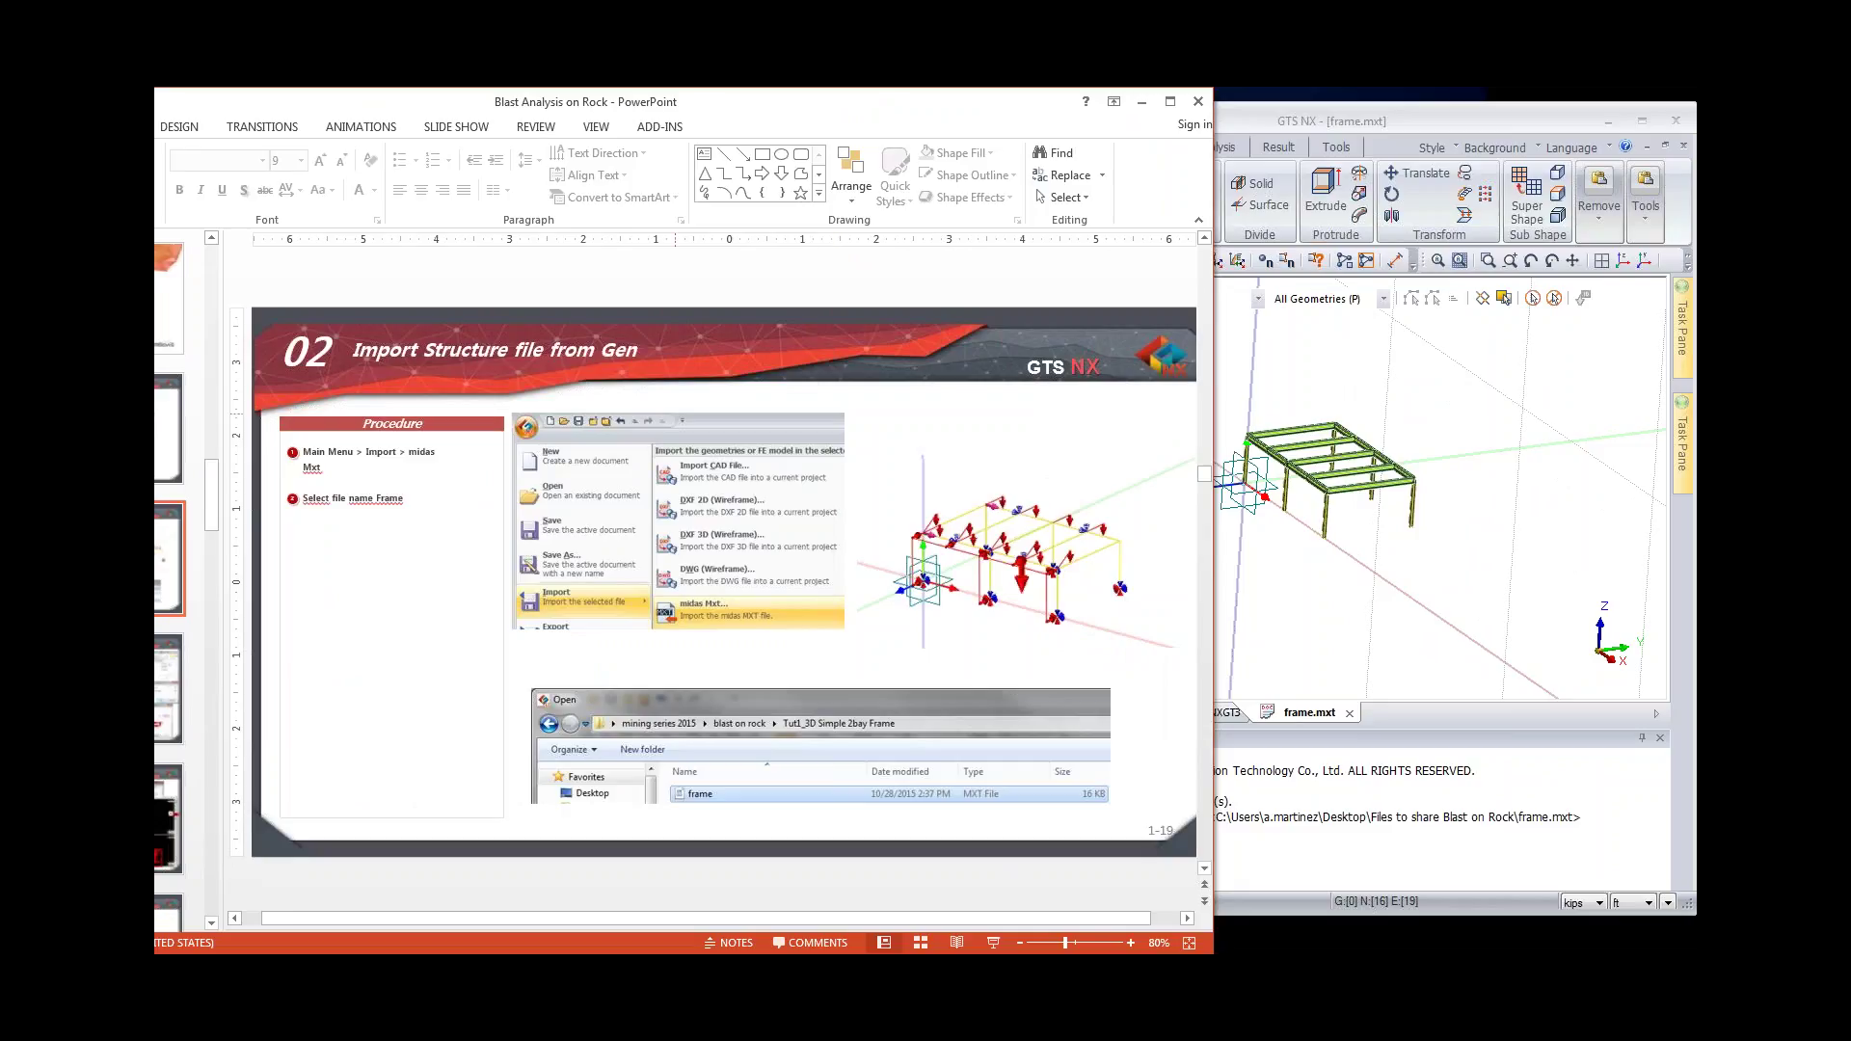
Step: Scroll PowerPoint to slide 15 'Material for Soil', then return to GTS NX
left_click_drag(700, 109, 684, 109)
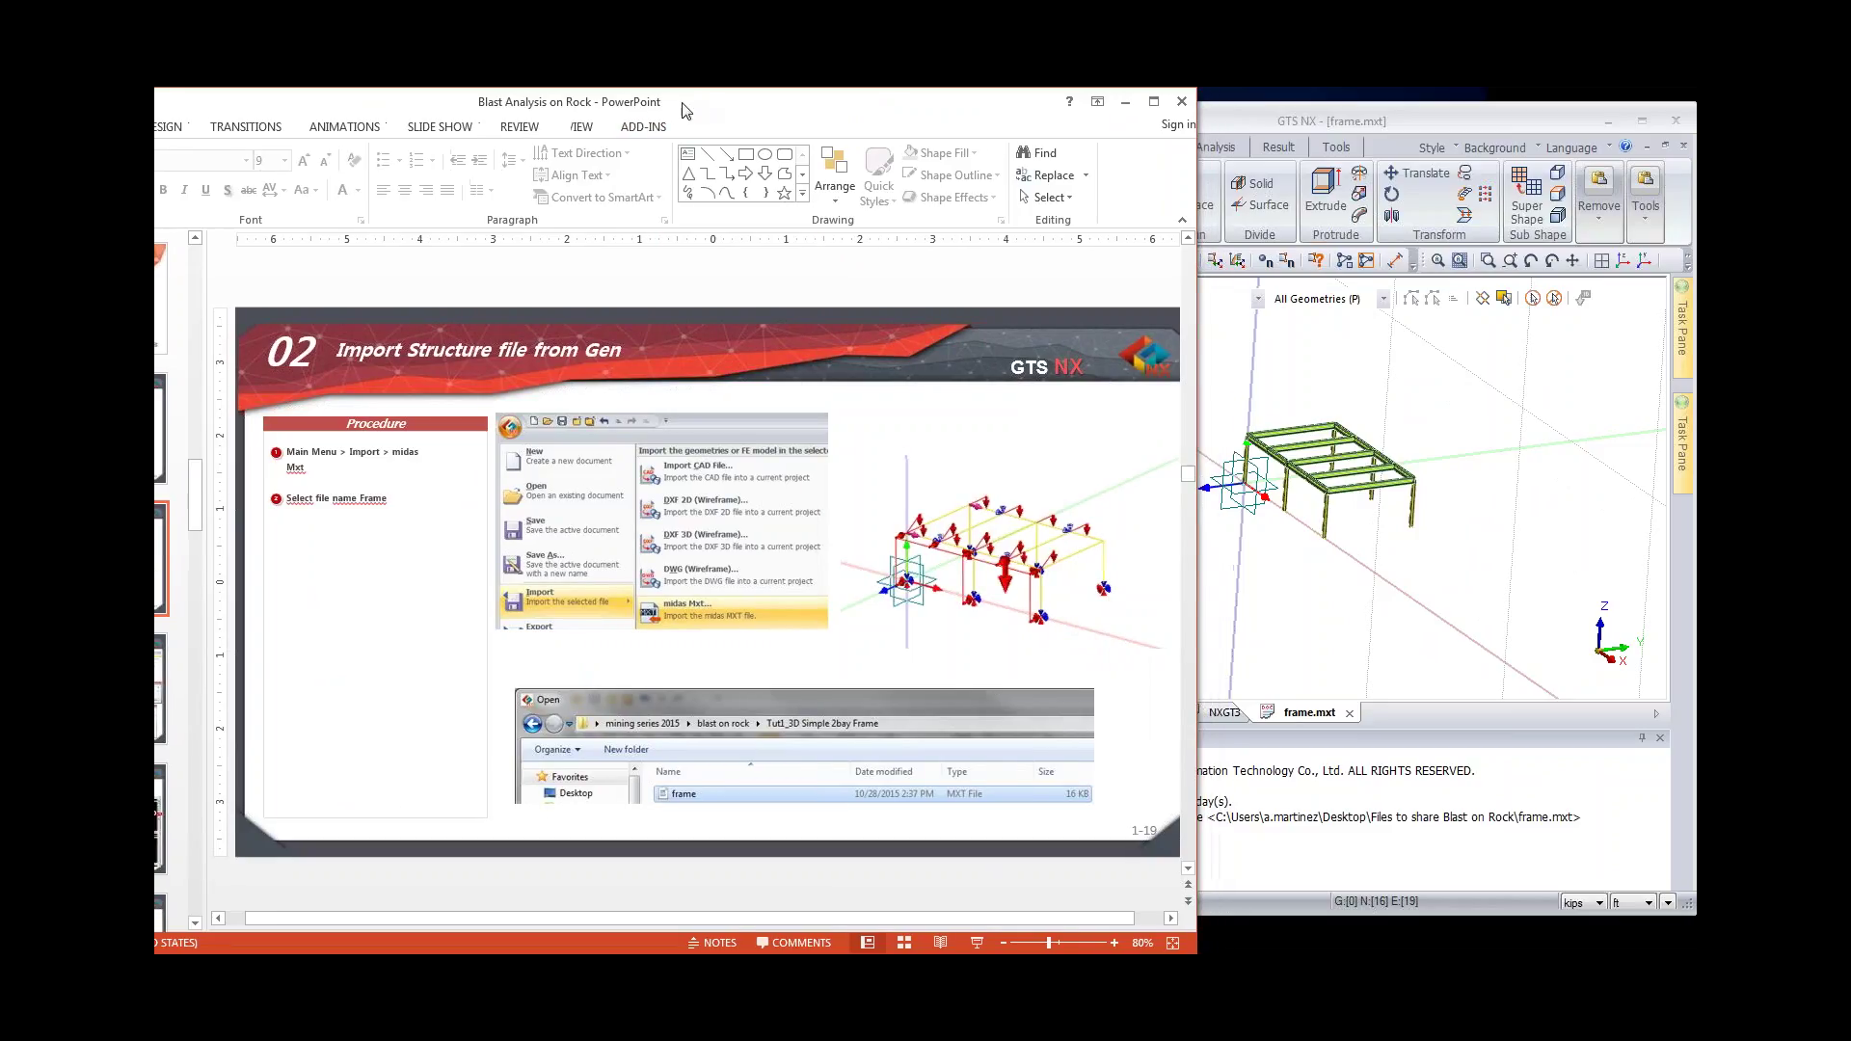
scroll(702, 315, "down", 1)
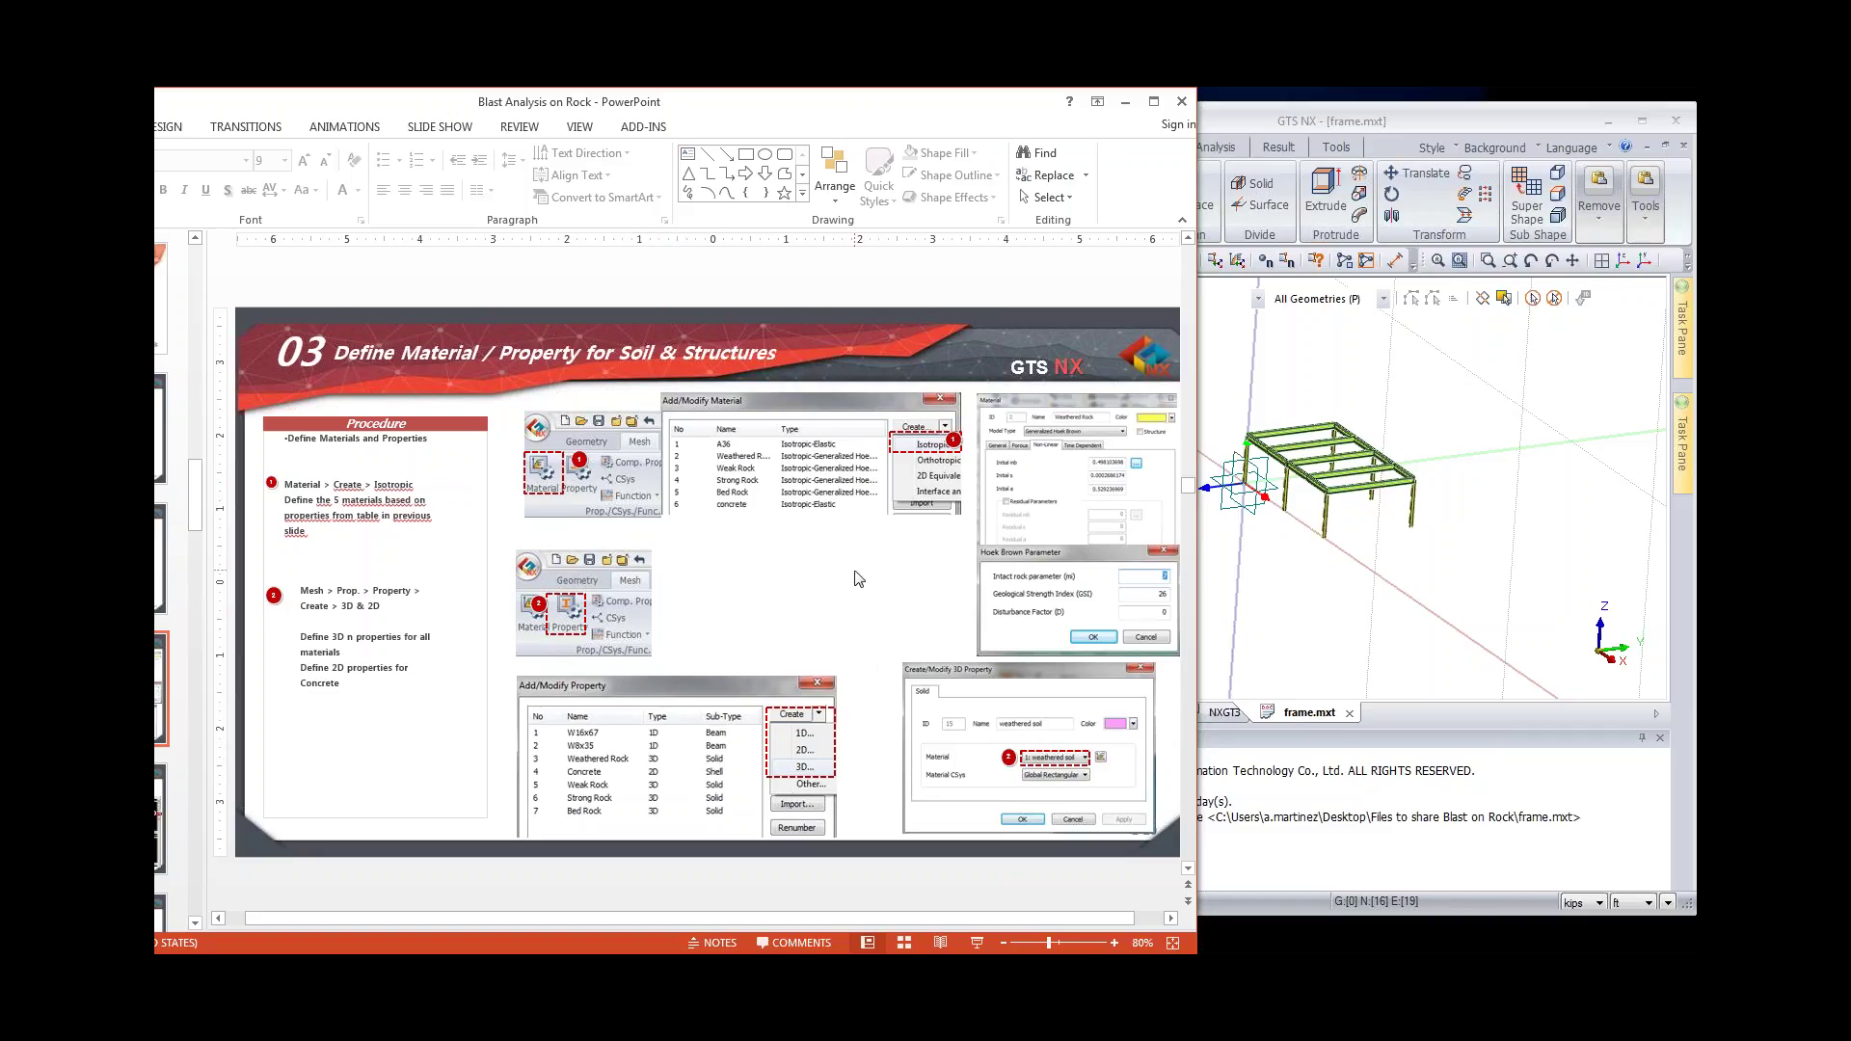
left_click_drag(1189, 484, 1161, 424)
scroll(1162, 424, "down", 2)
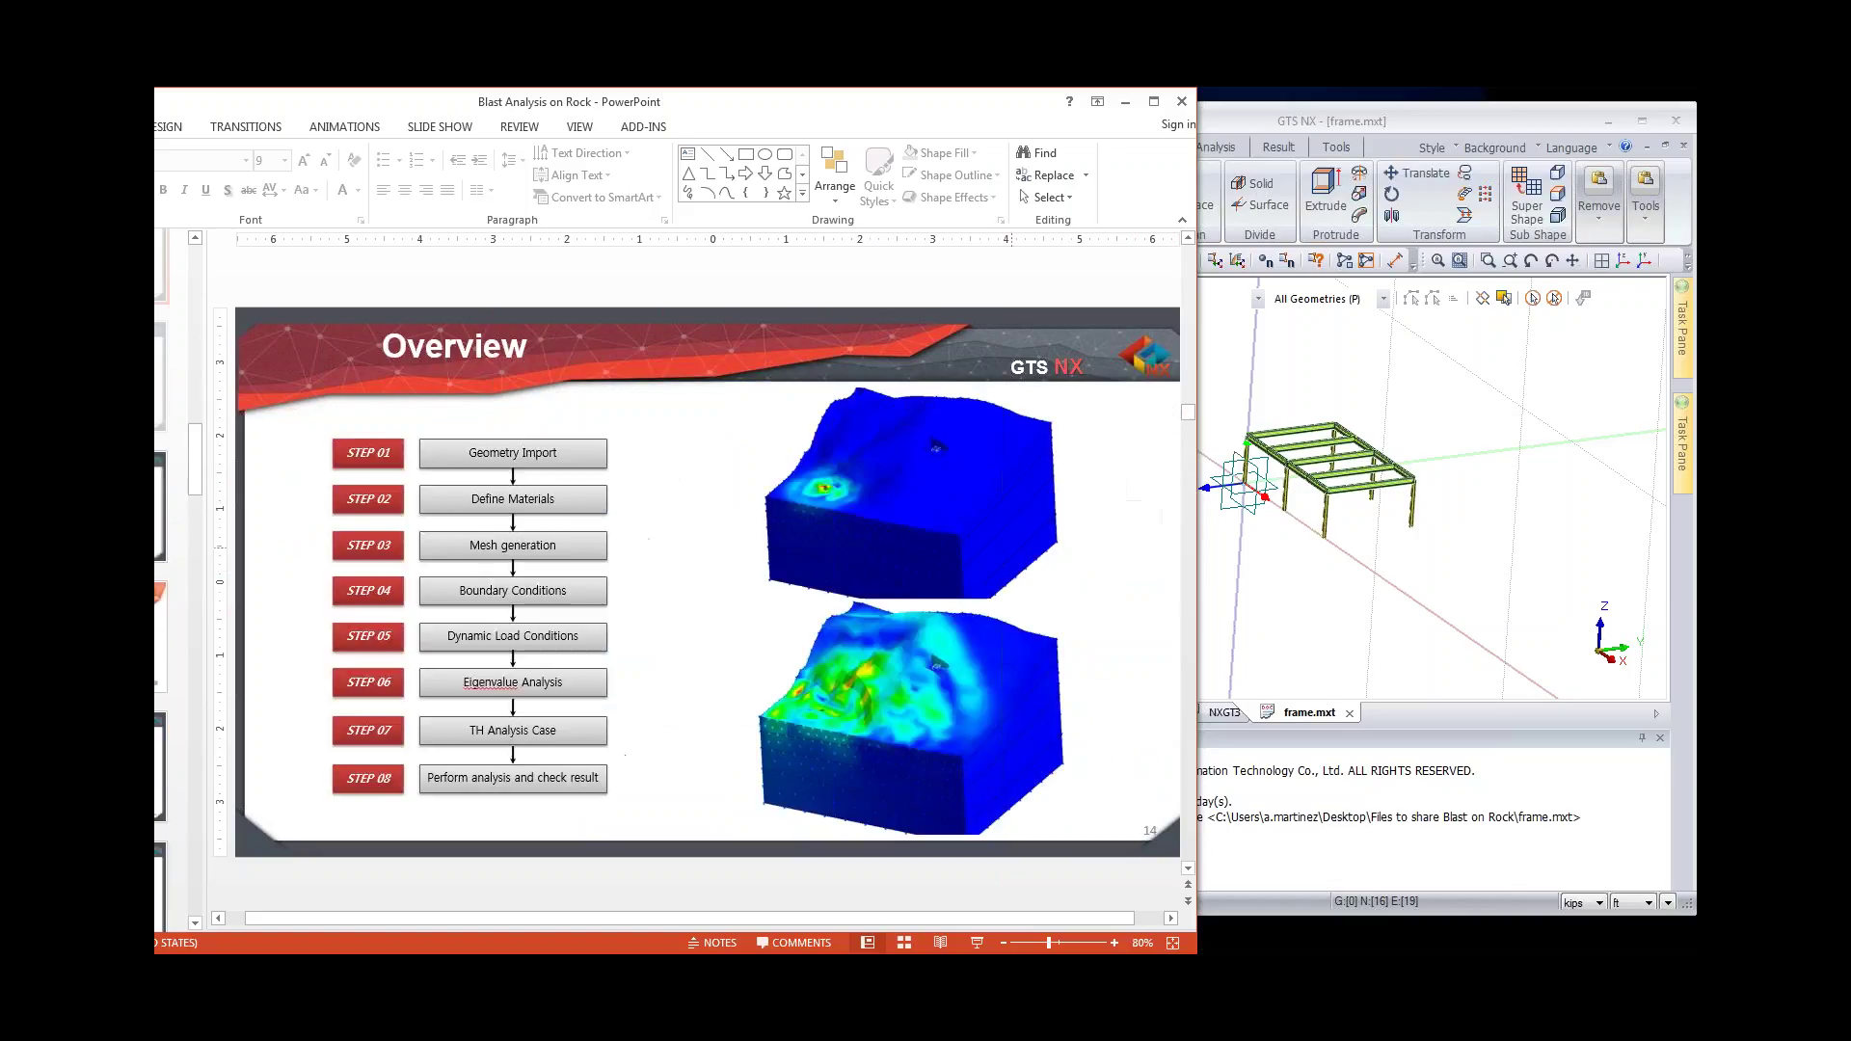
scroll(707, 582, "up", 2)
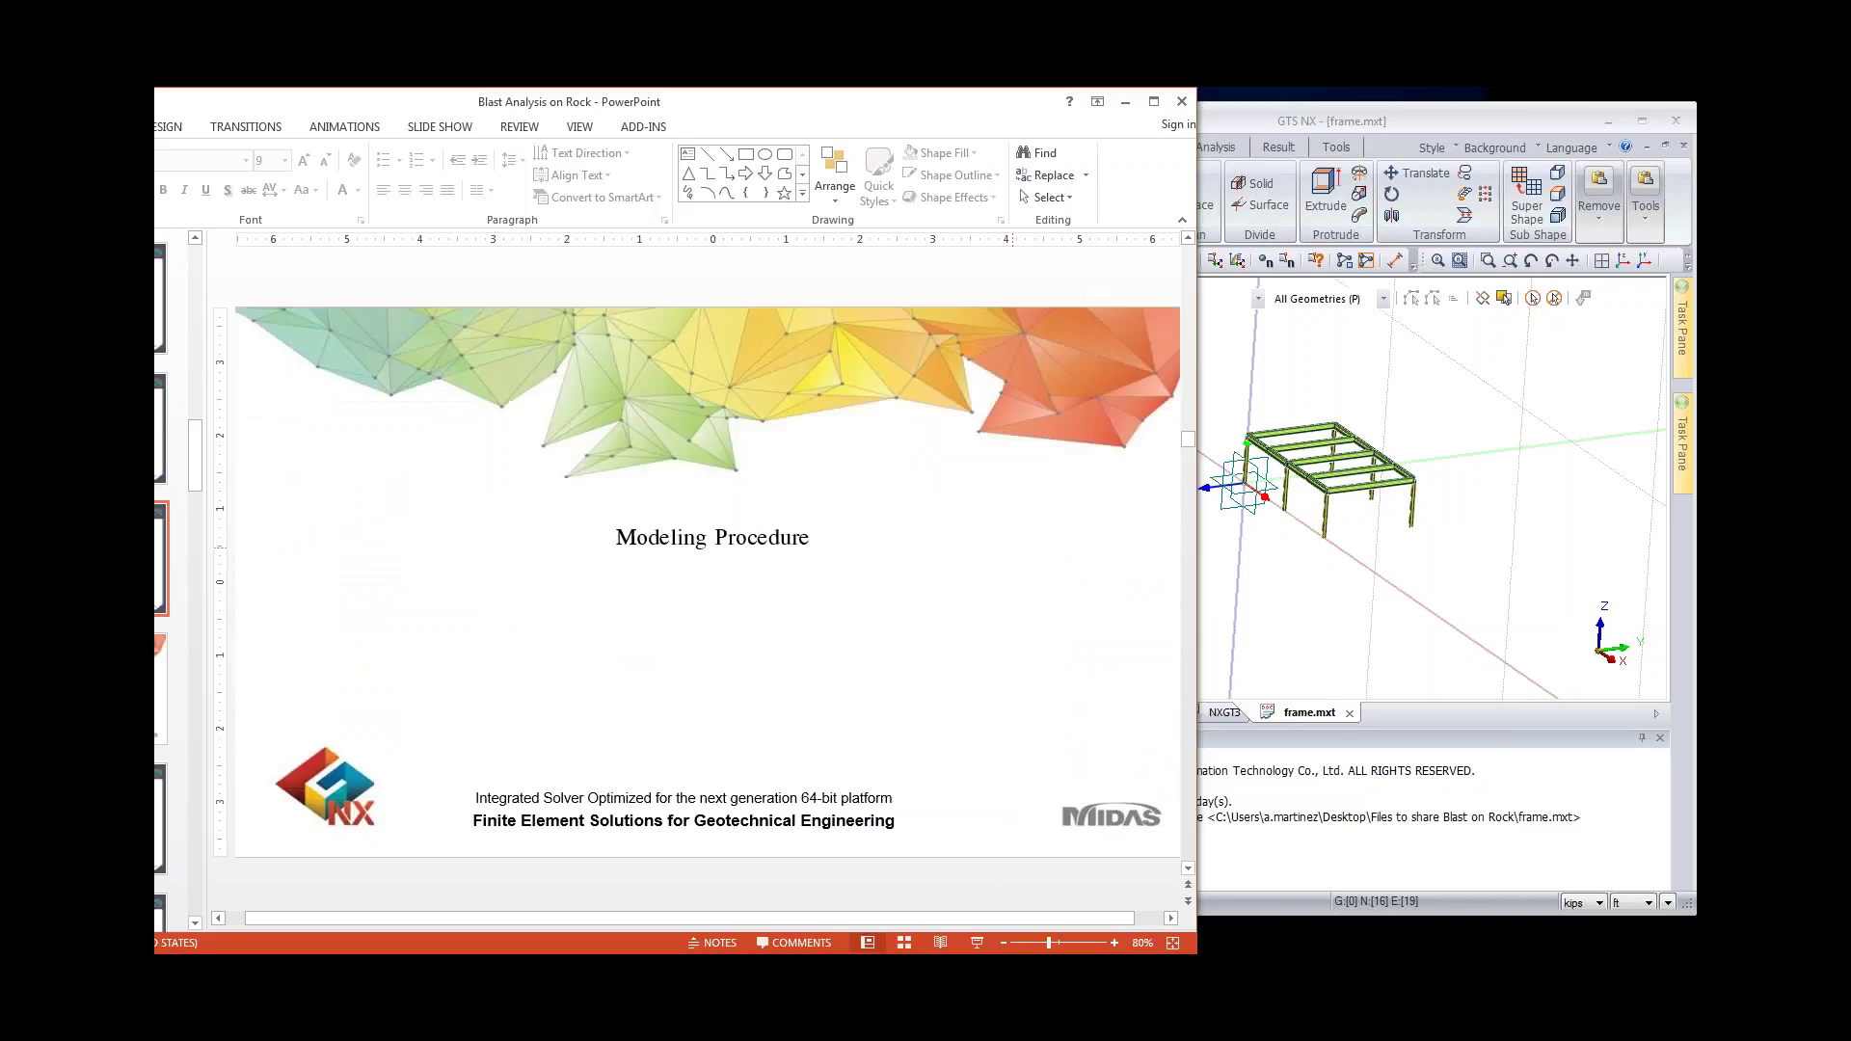
scroll(707, 582, "down", 1)
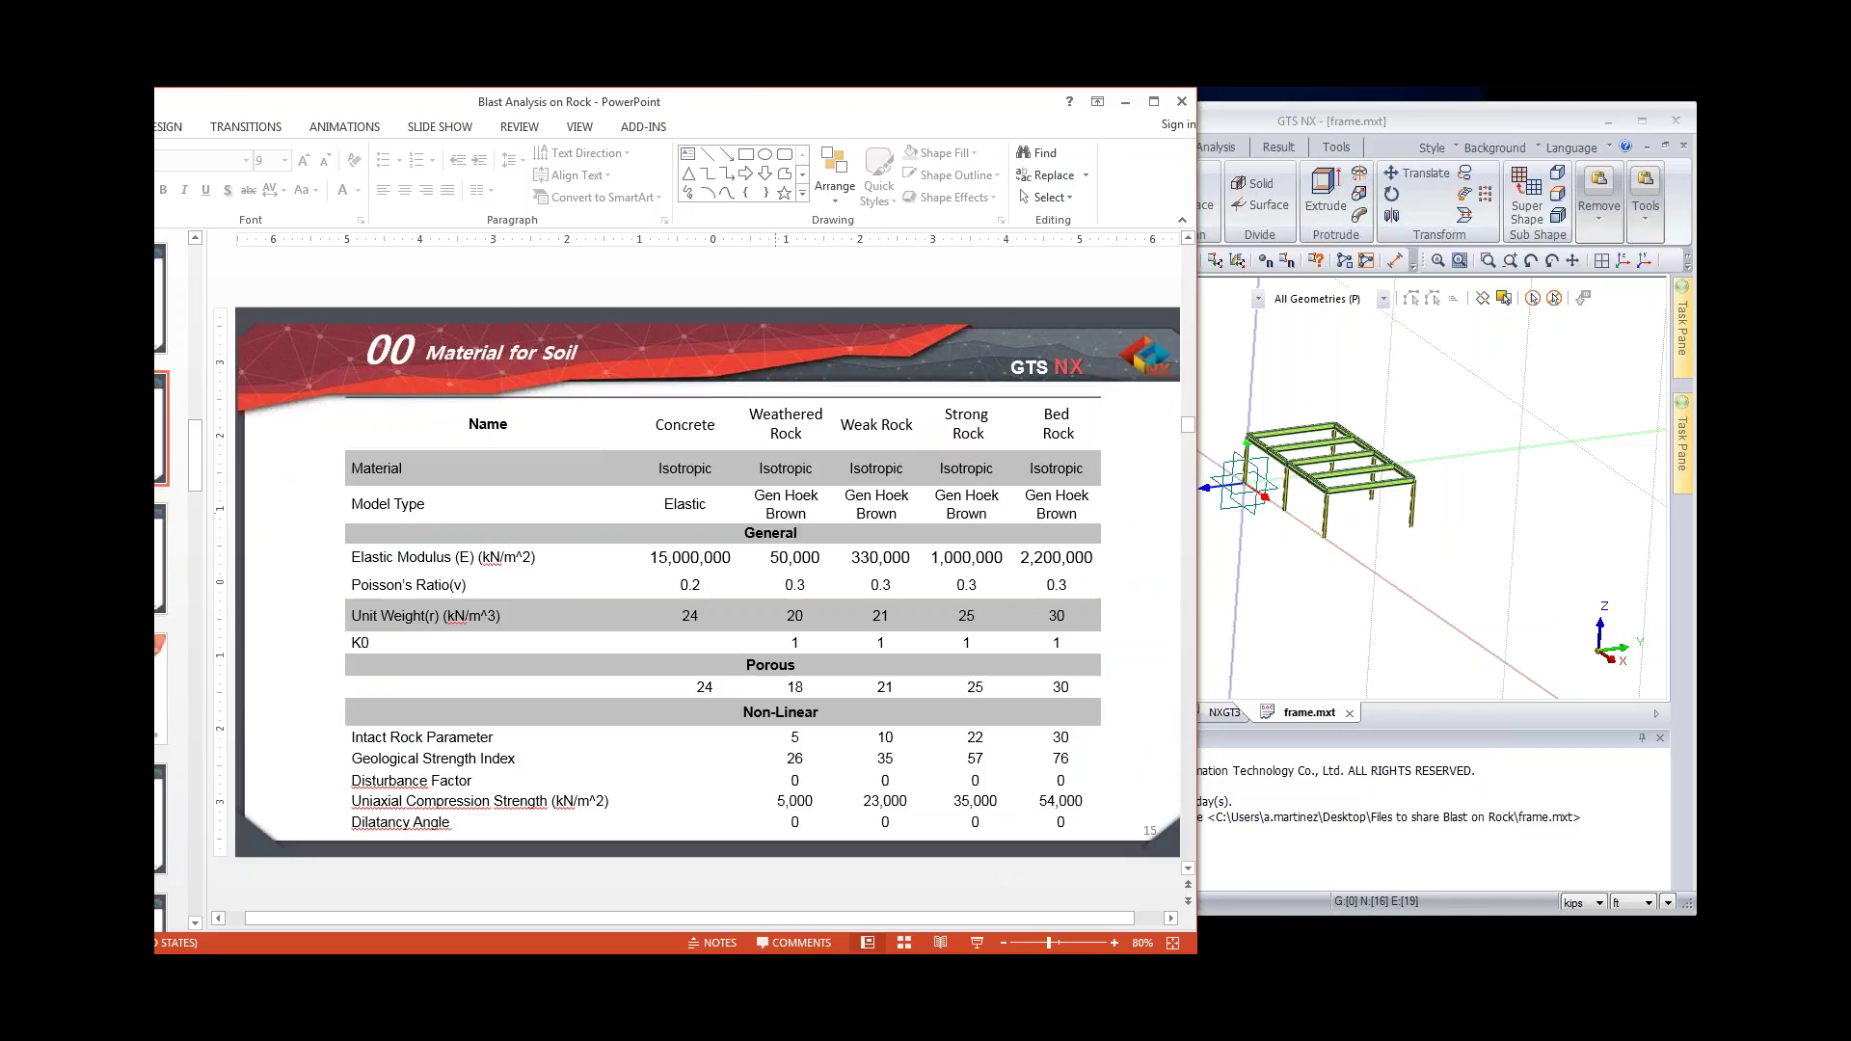
left_click(1317, 386)
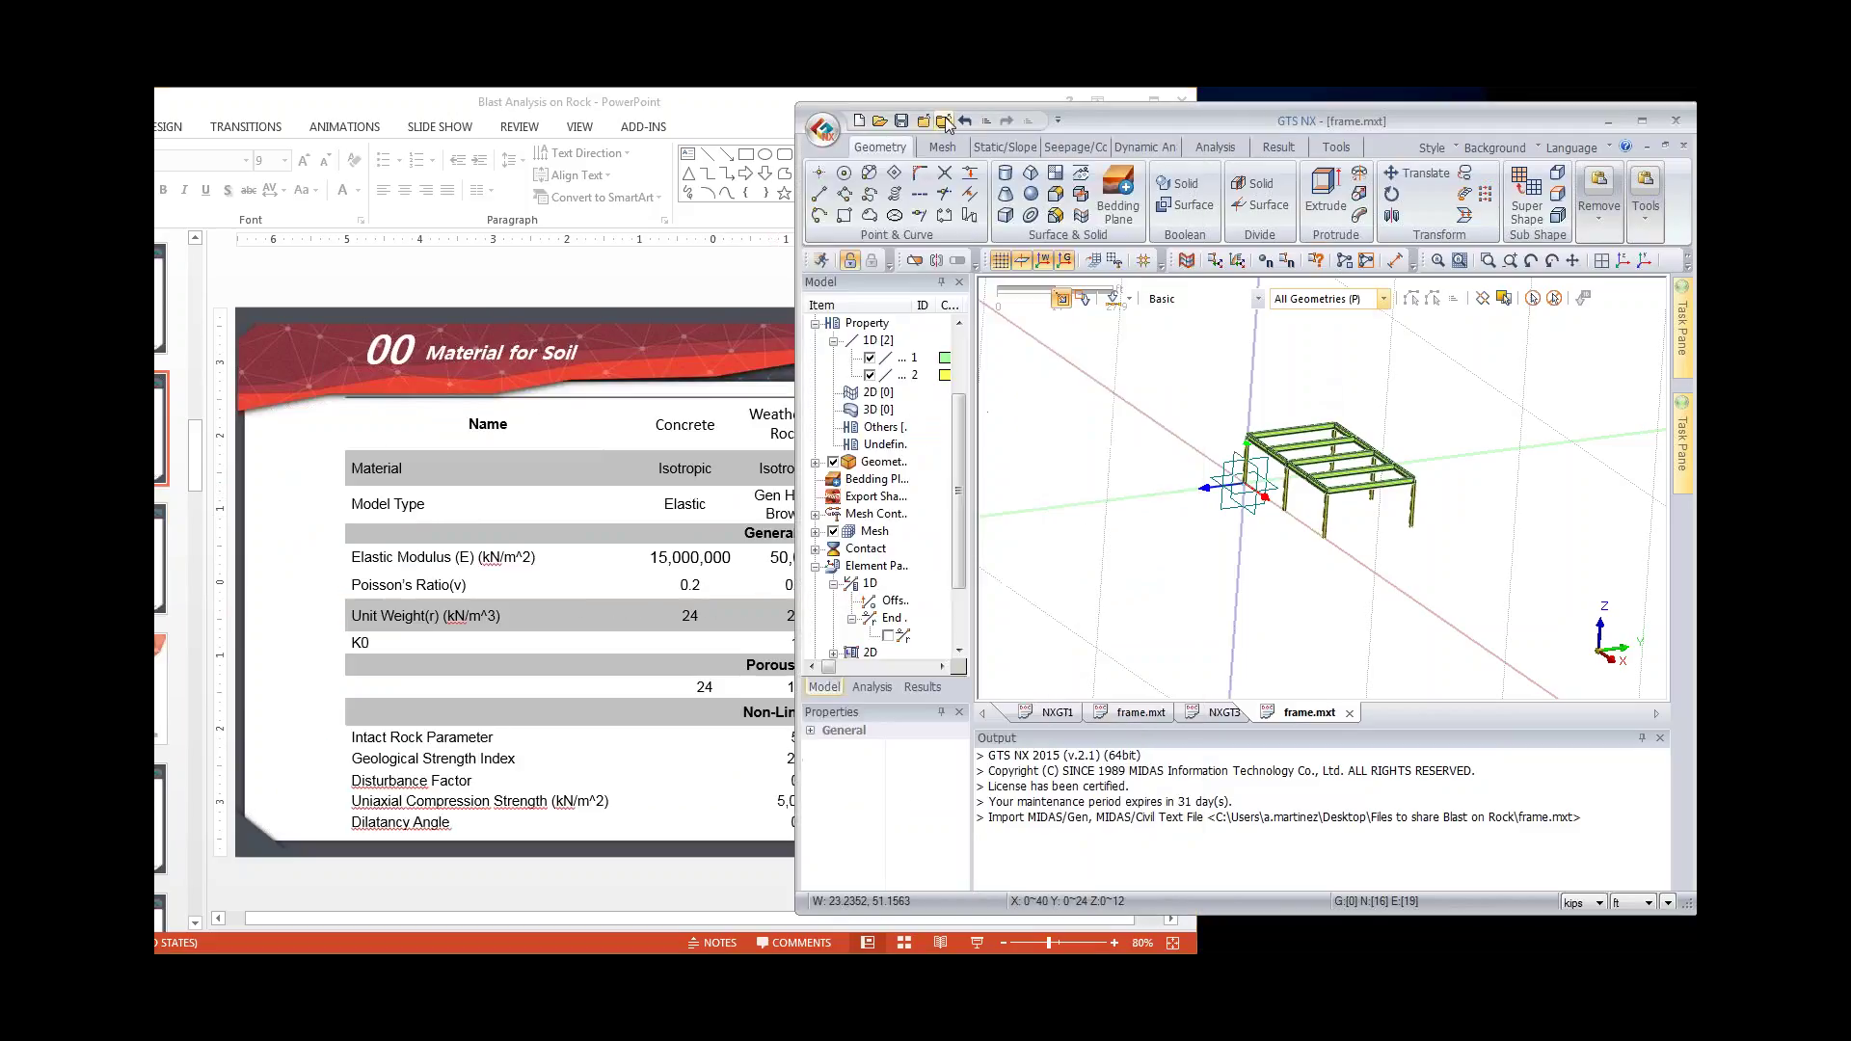
Step: Start a new isotropic material with the Generalized Hoek Brown model from the material manager
left_click(943, 147)
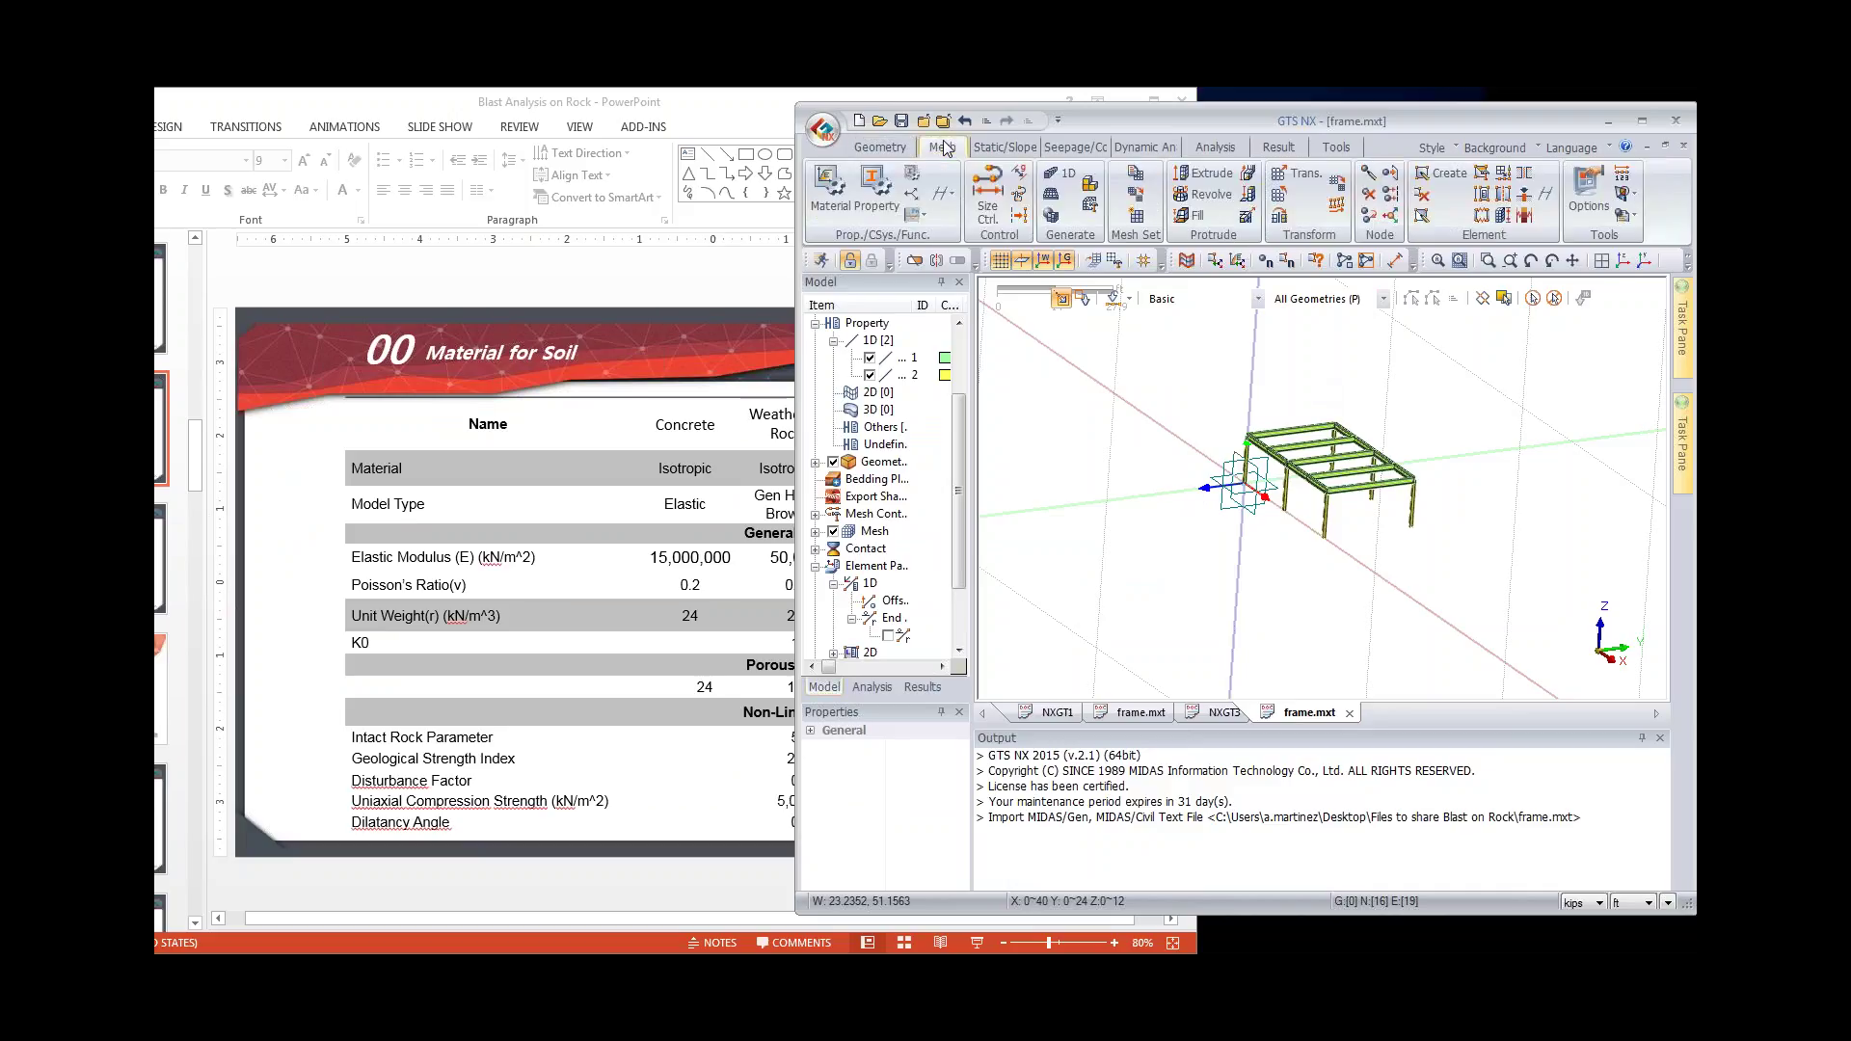
left_click(830, 200)
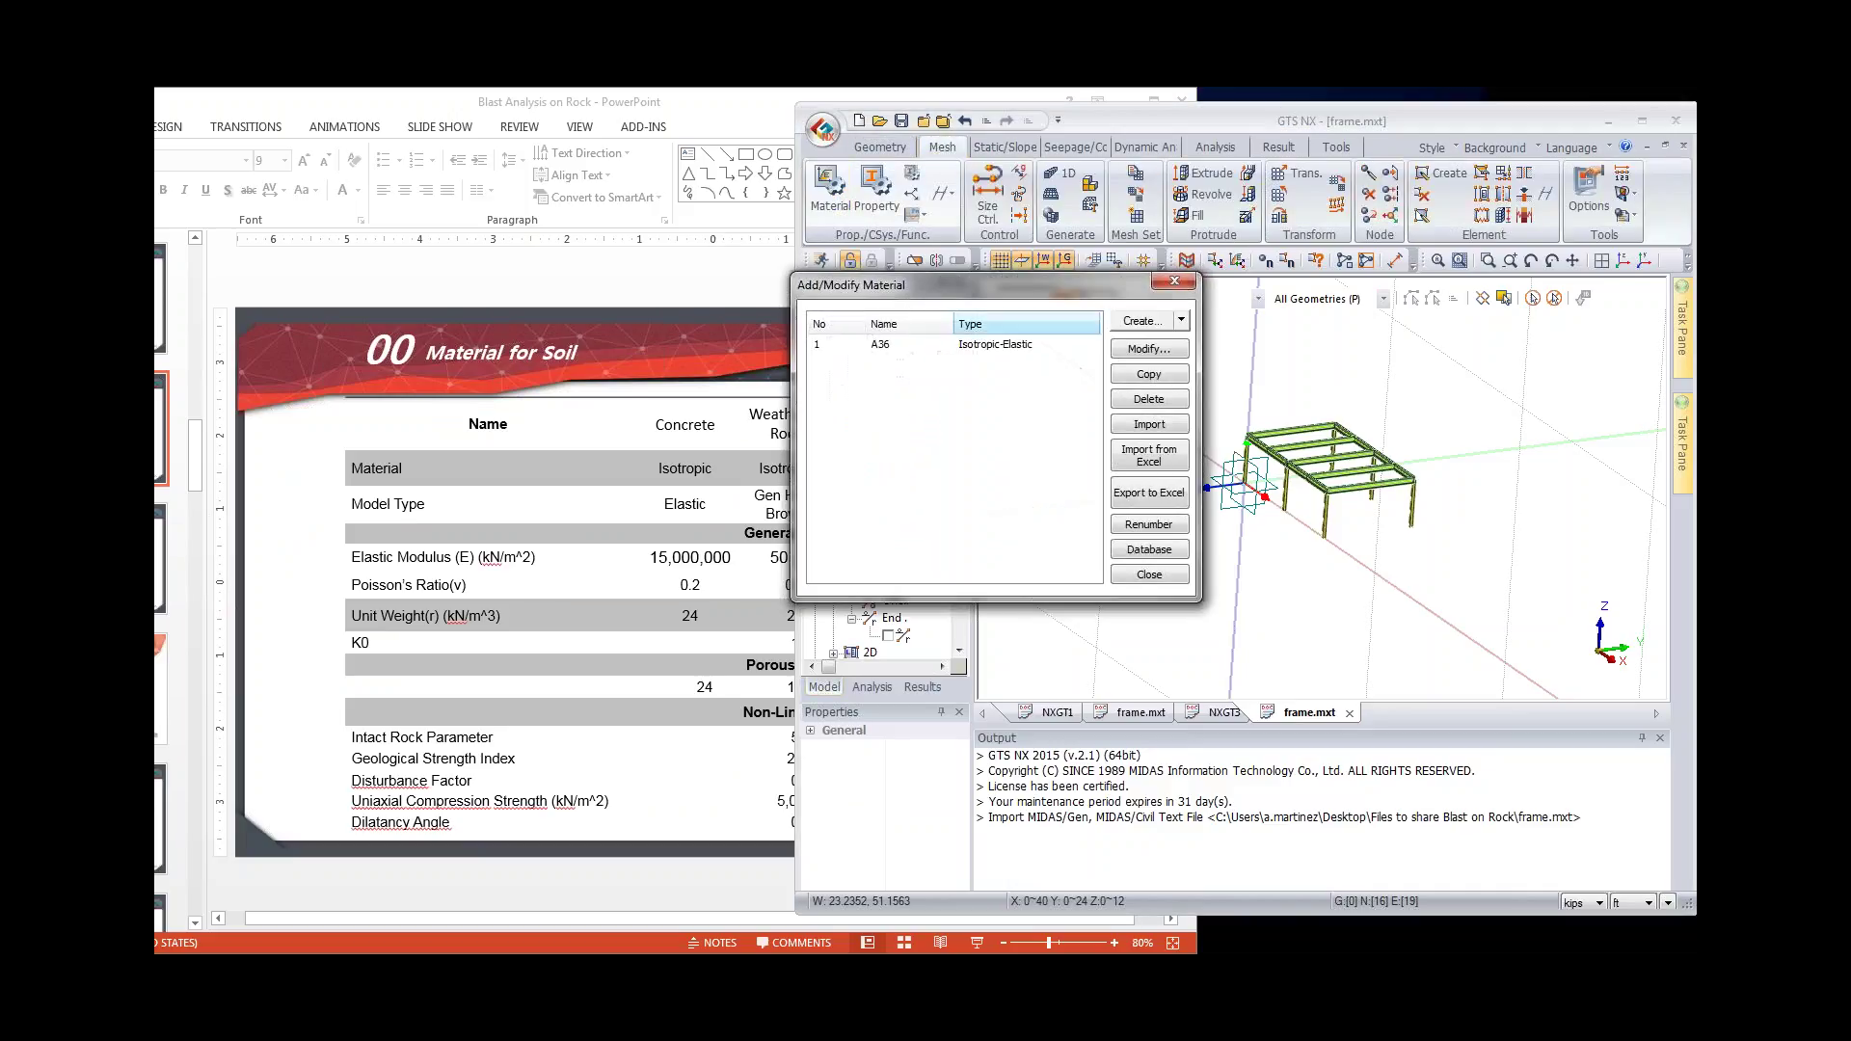
left_click(892, 347)
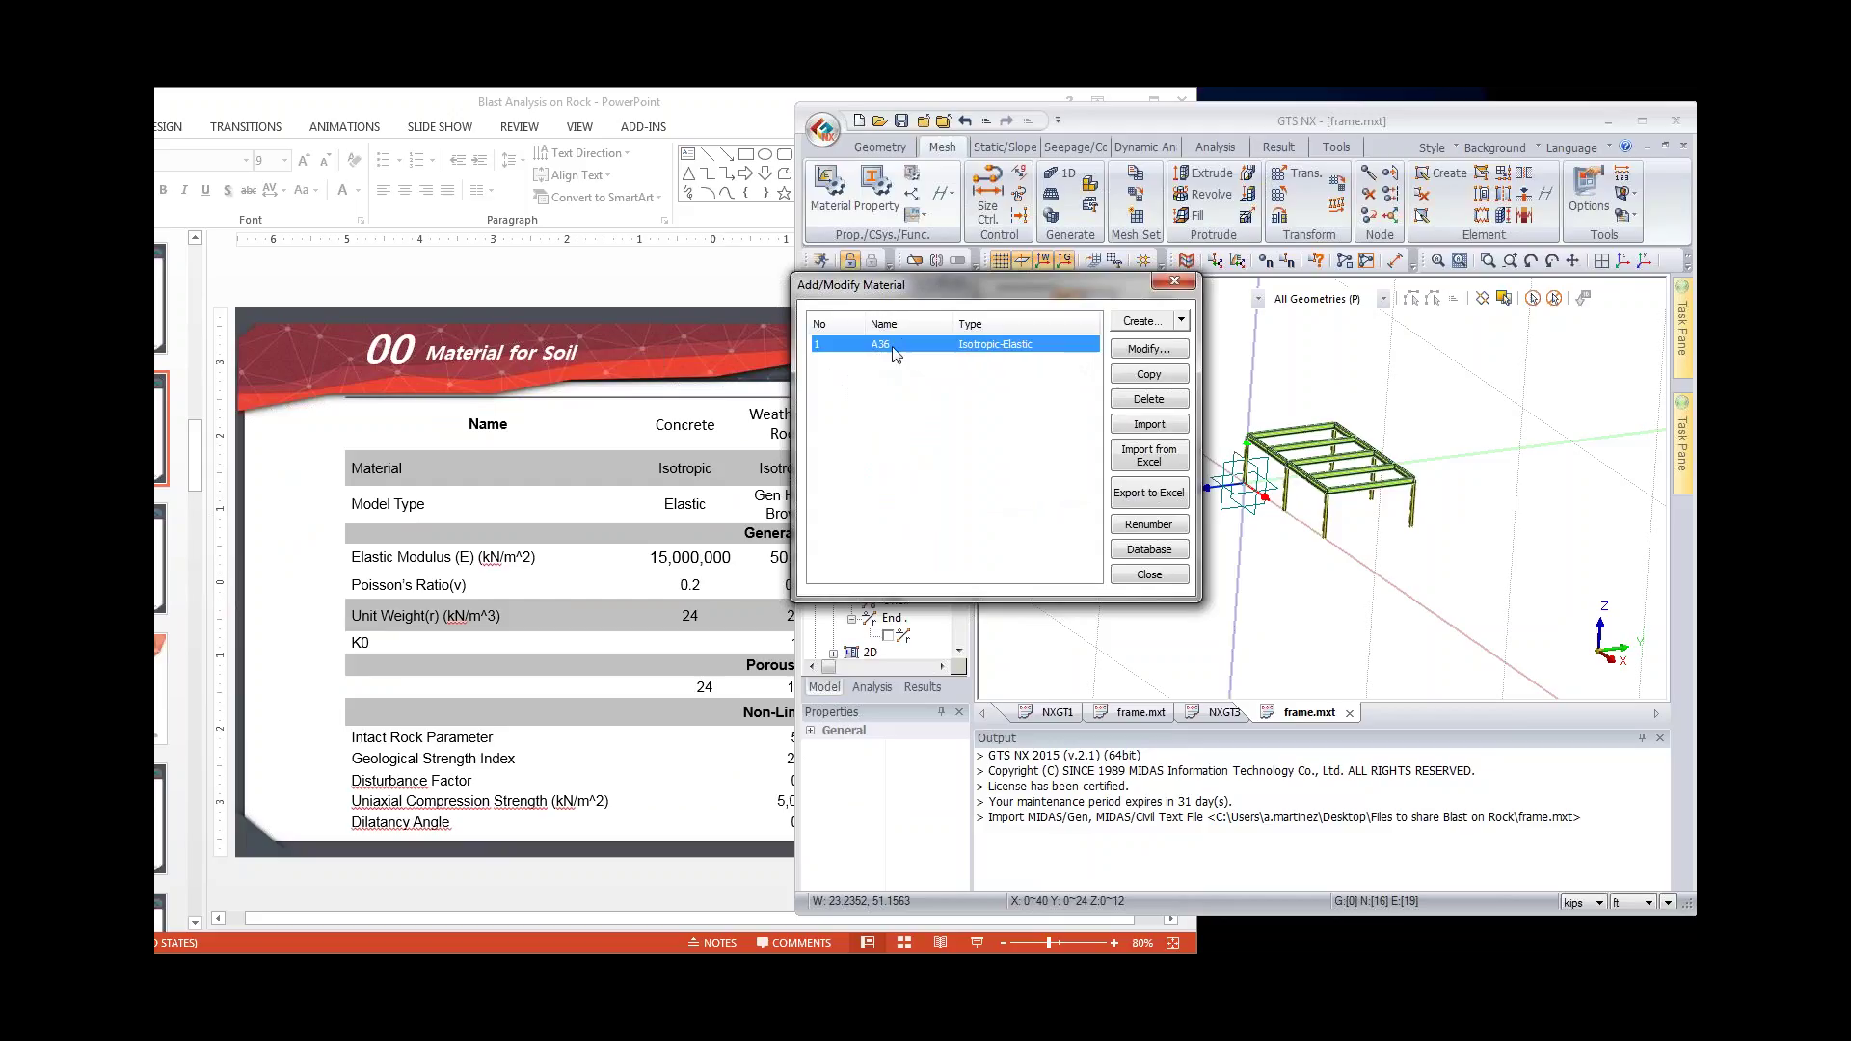
left_click(1181, 320)
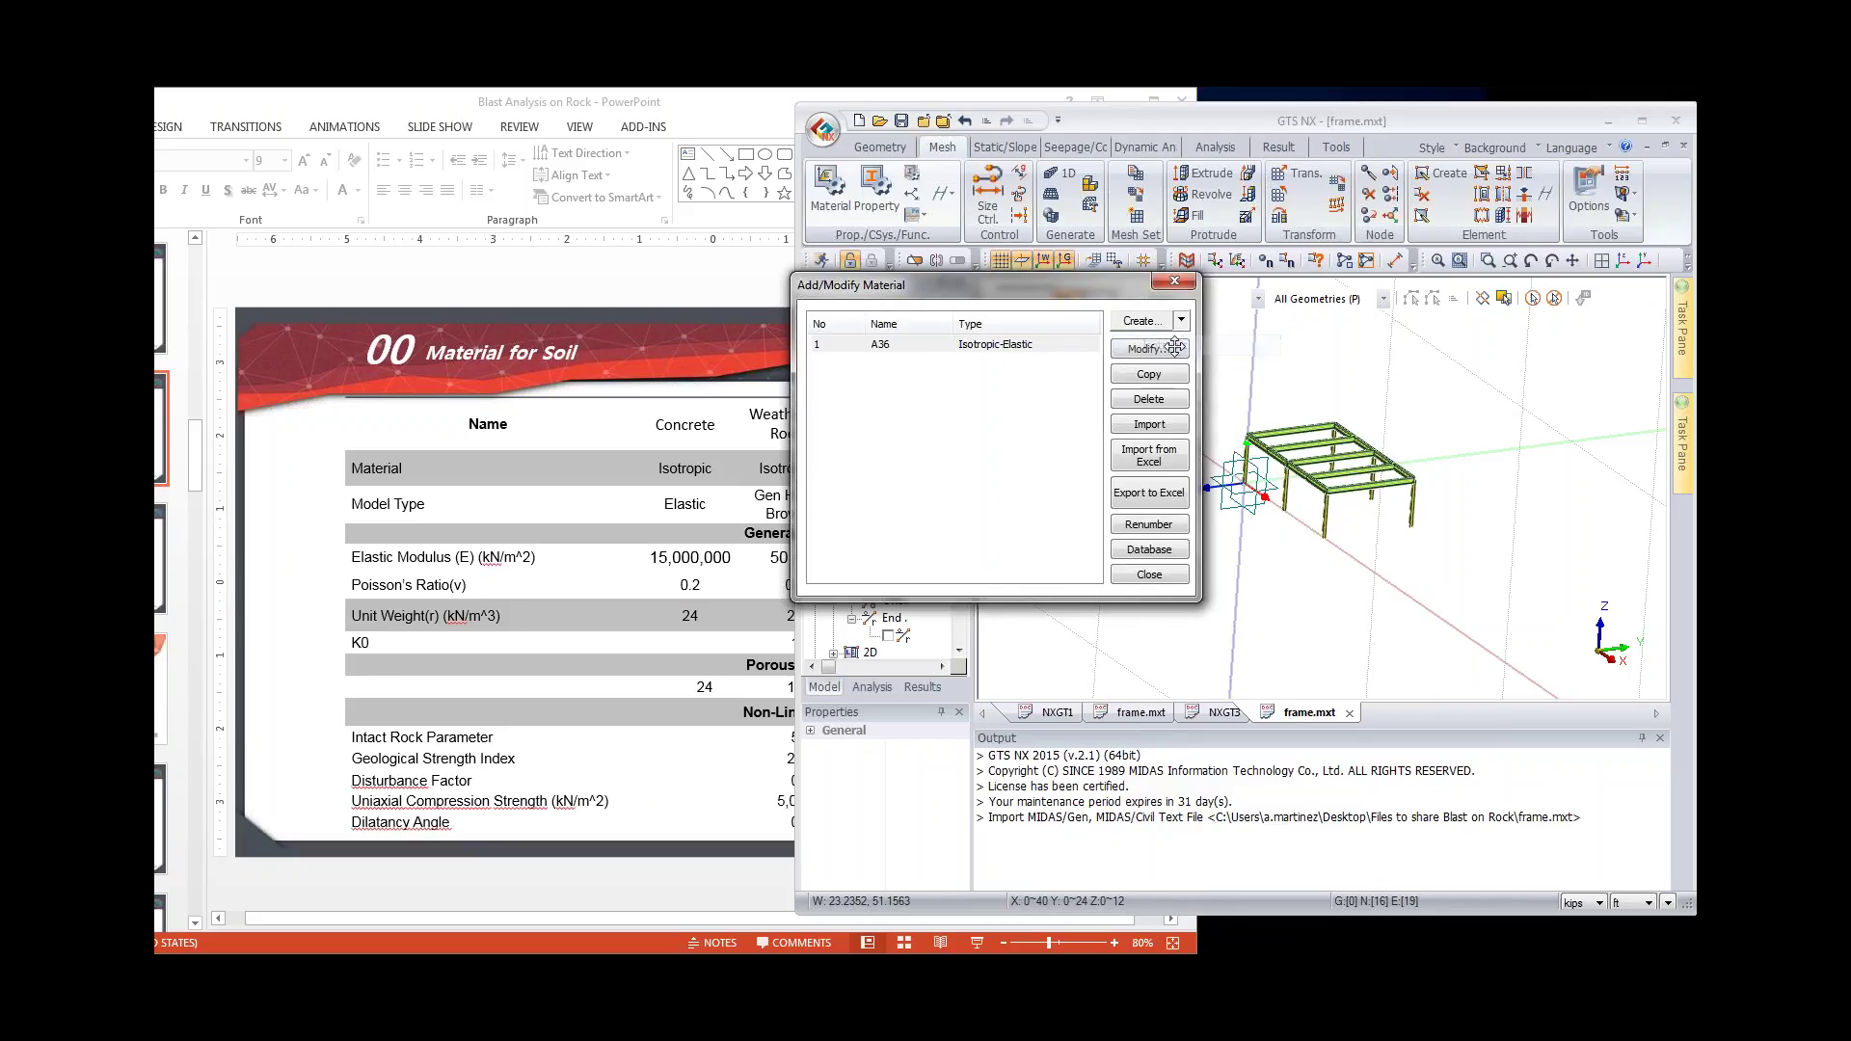
left_click(1174, 345)
left_click_drag(1167, 225, 1034, 126)
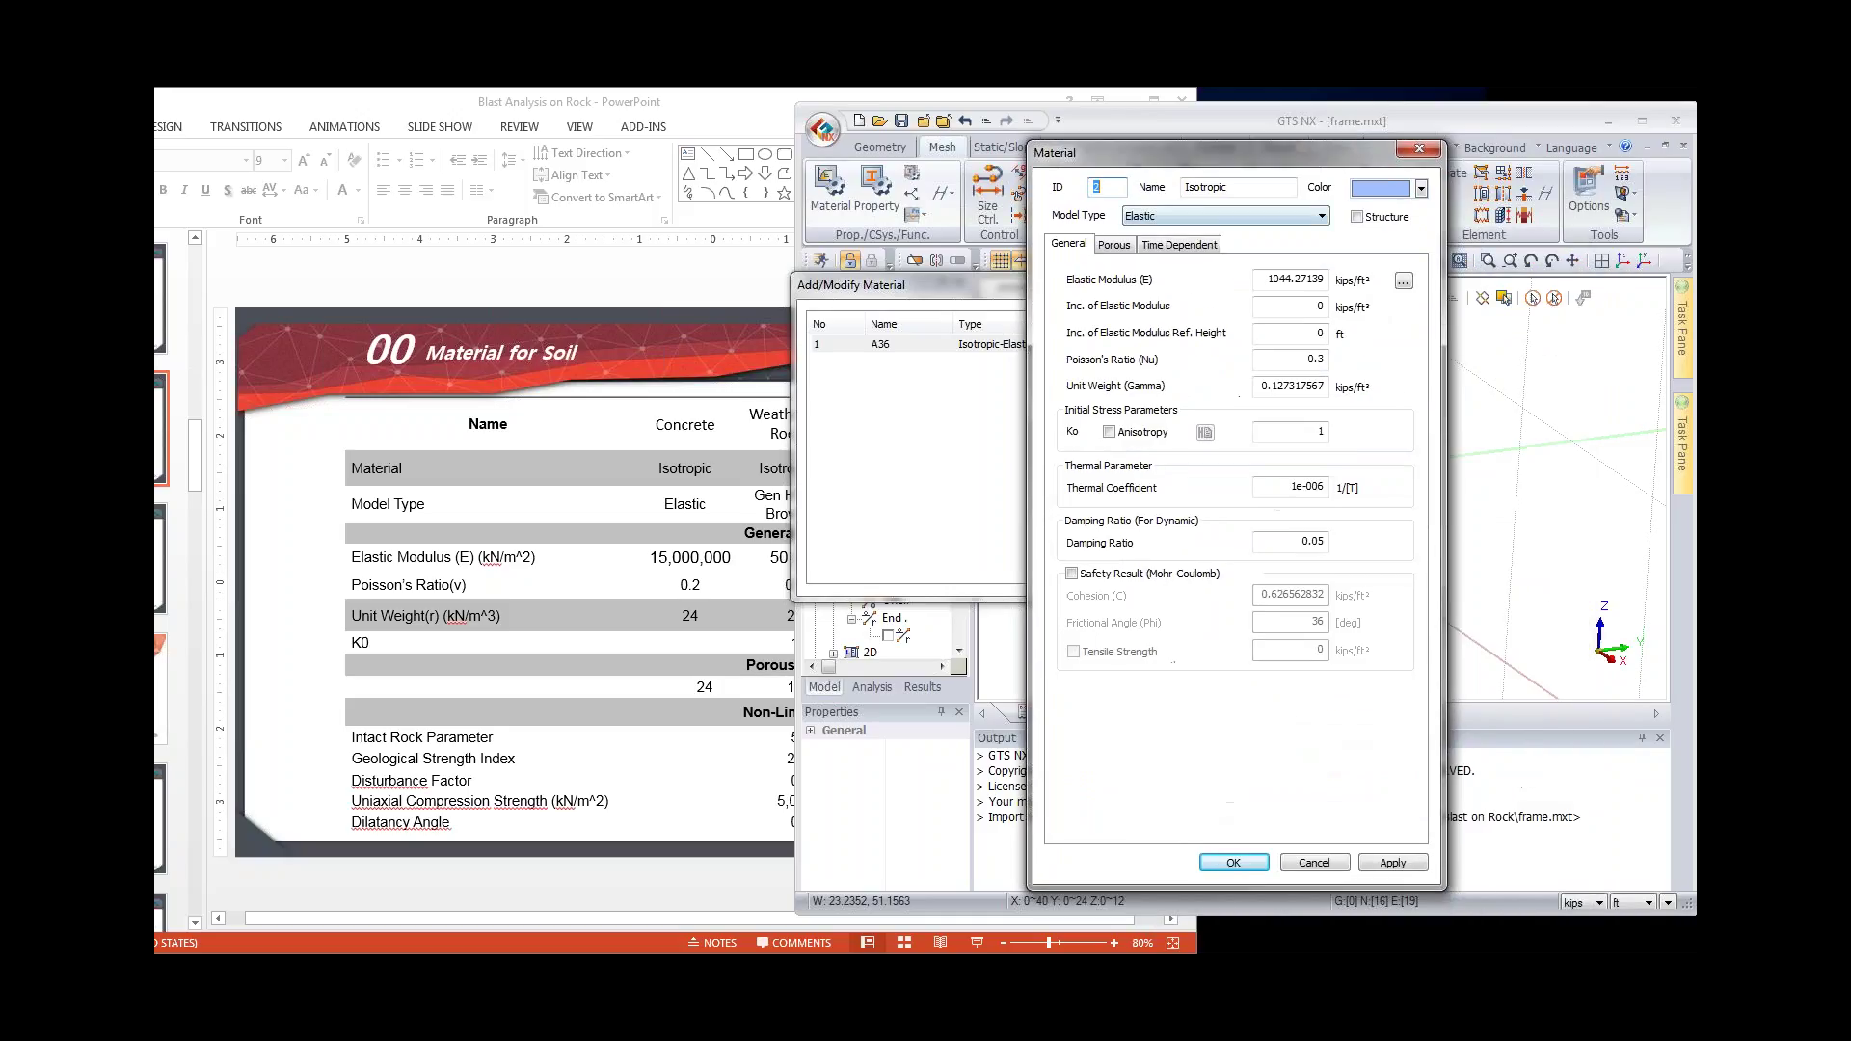
left_click(1322, 216)
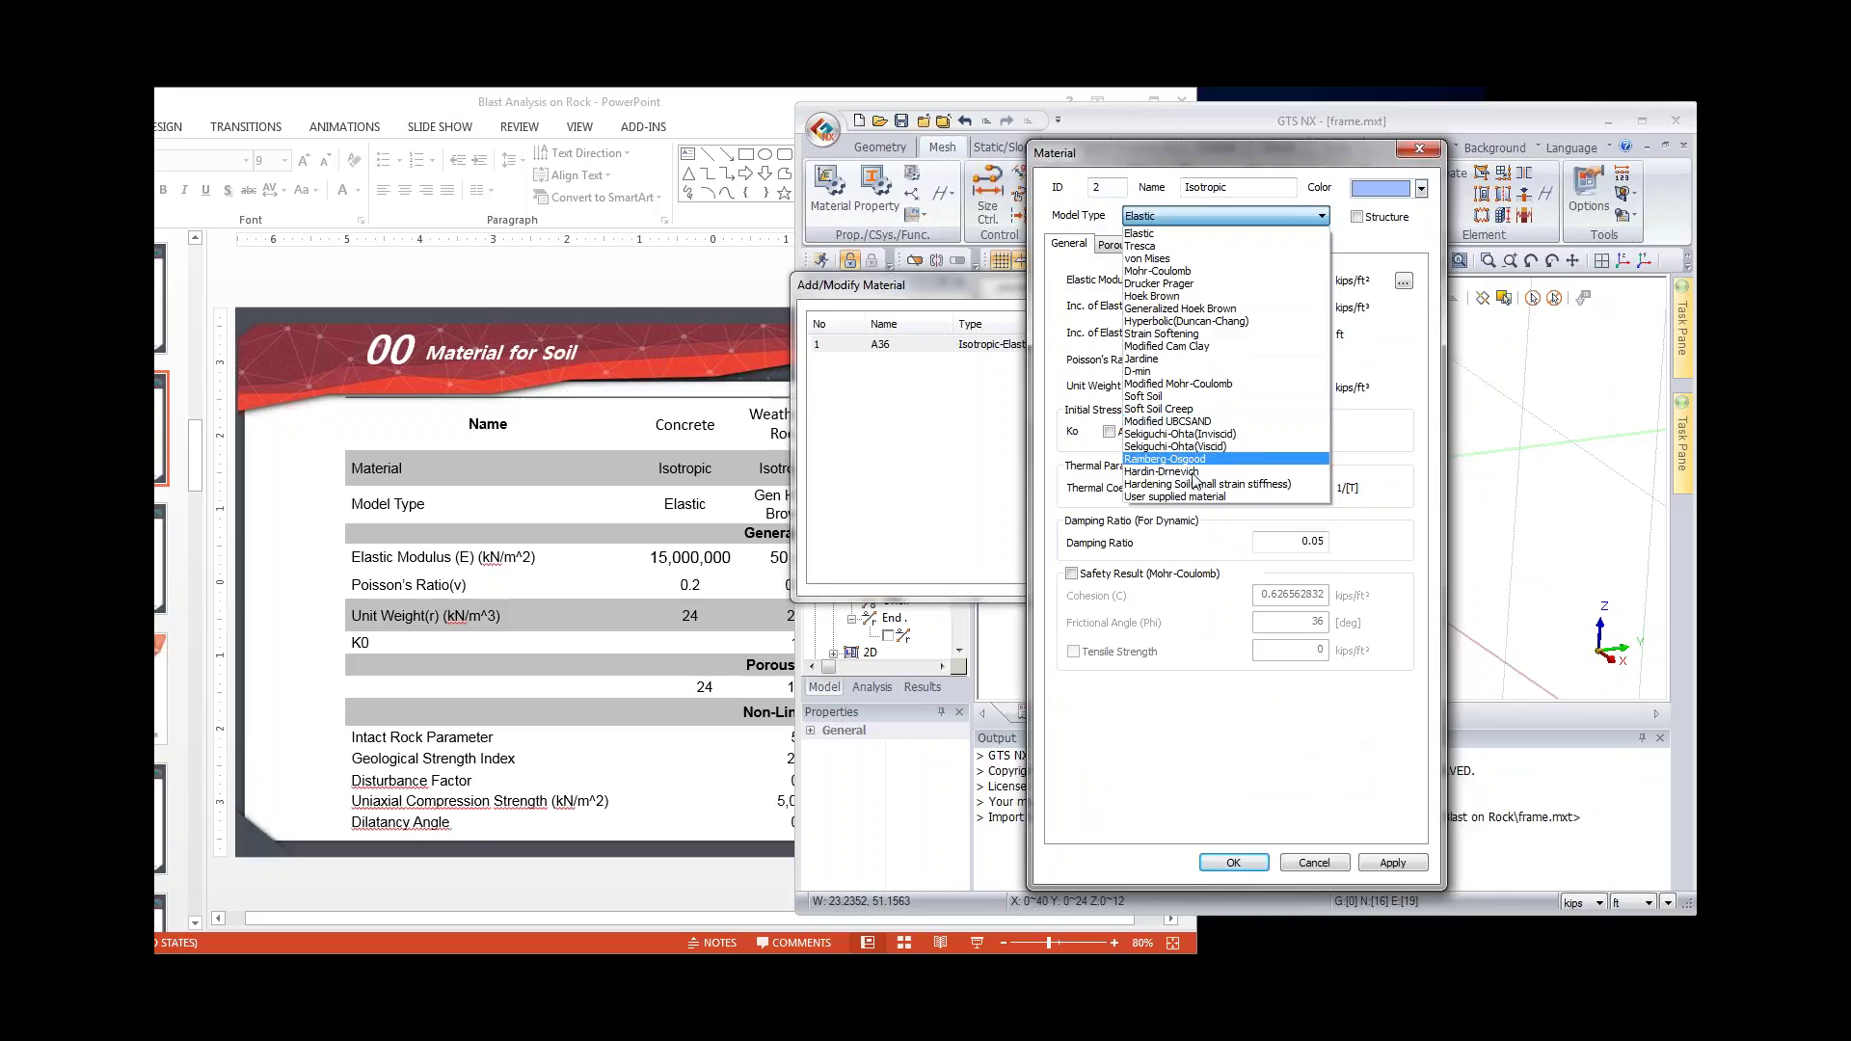
left_click(1166, 310)
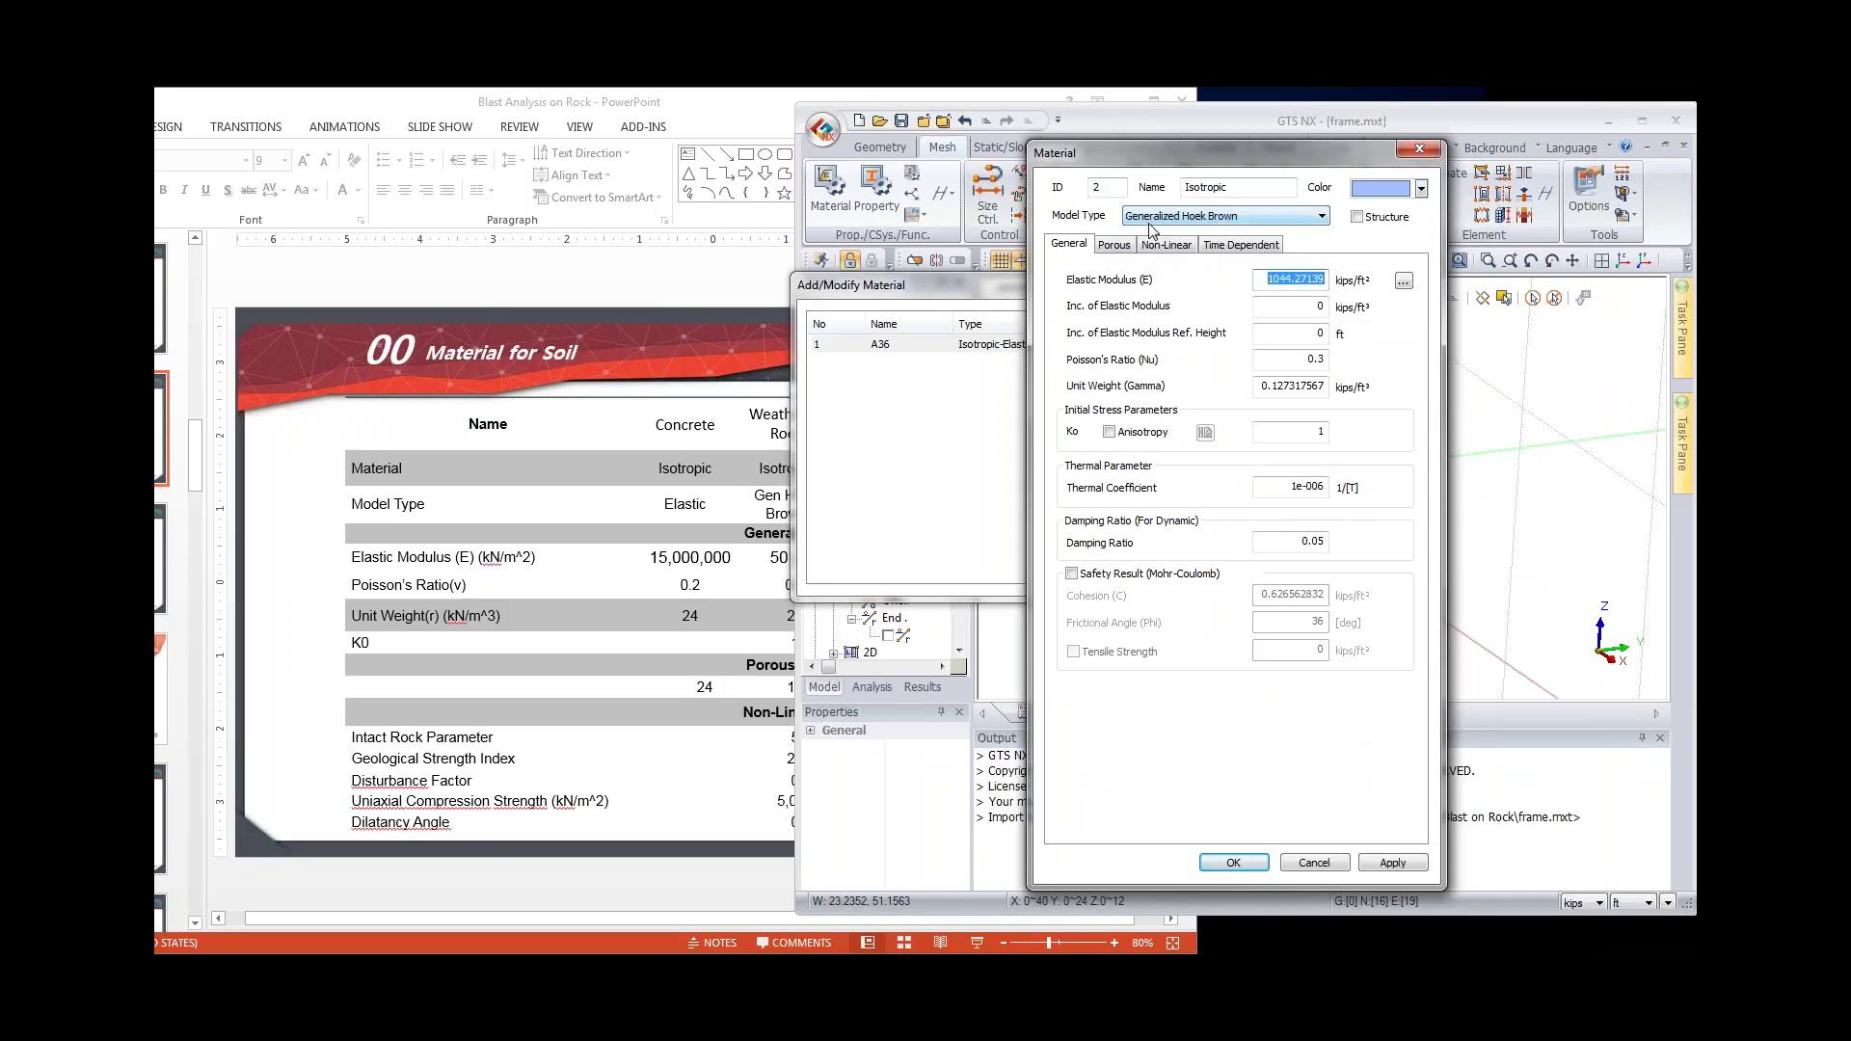
Step: Check the soil table, begin renaming, then close both material windows without saving
left_click(718, 117)
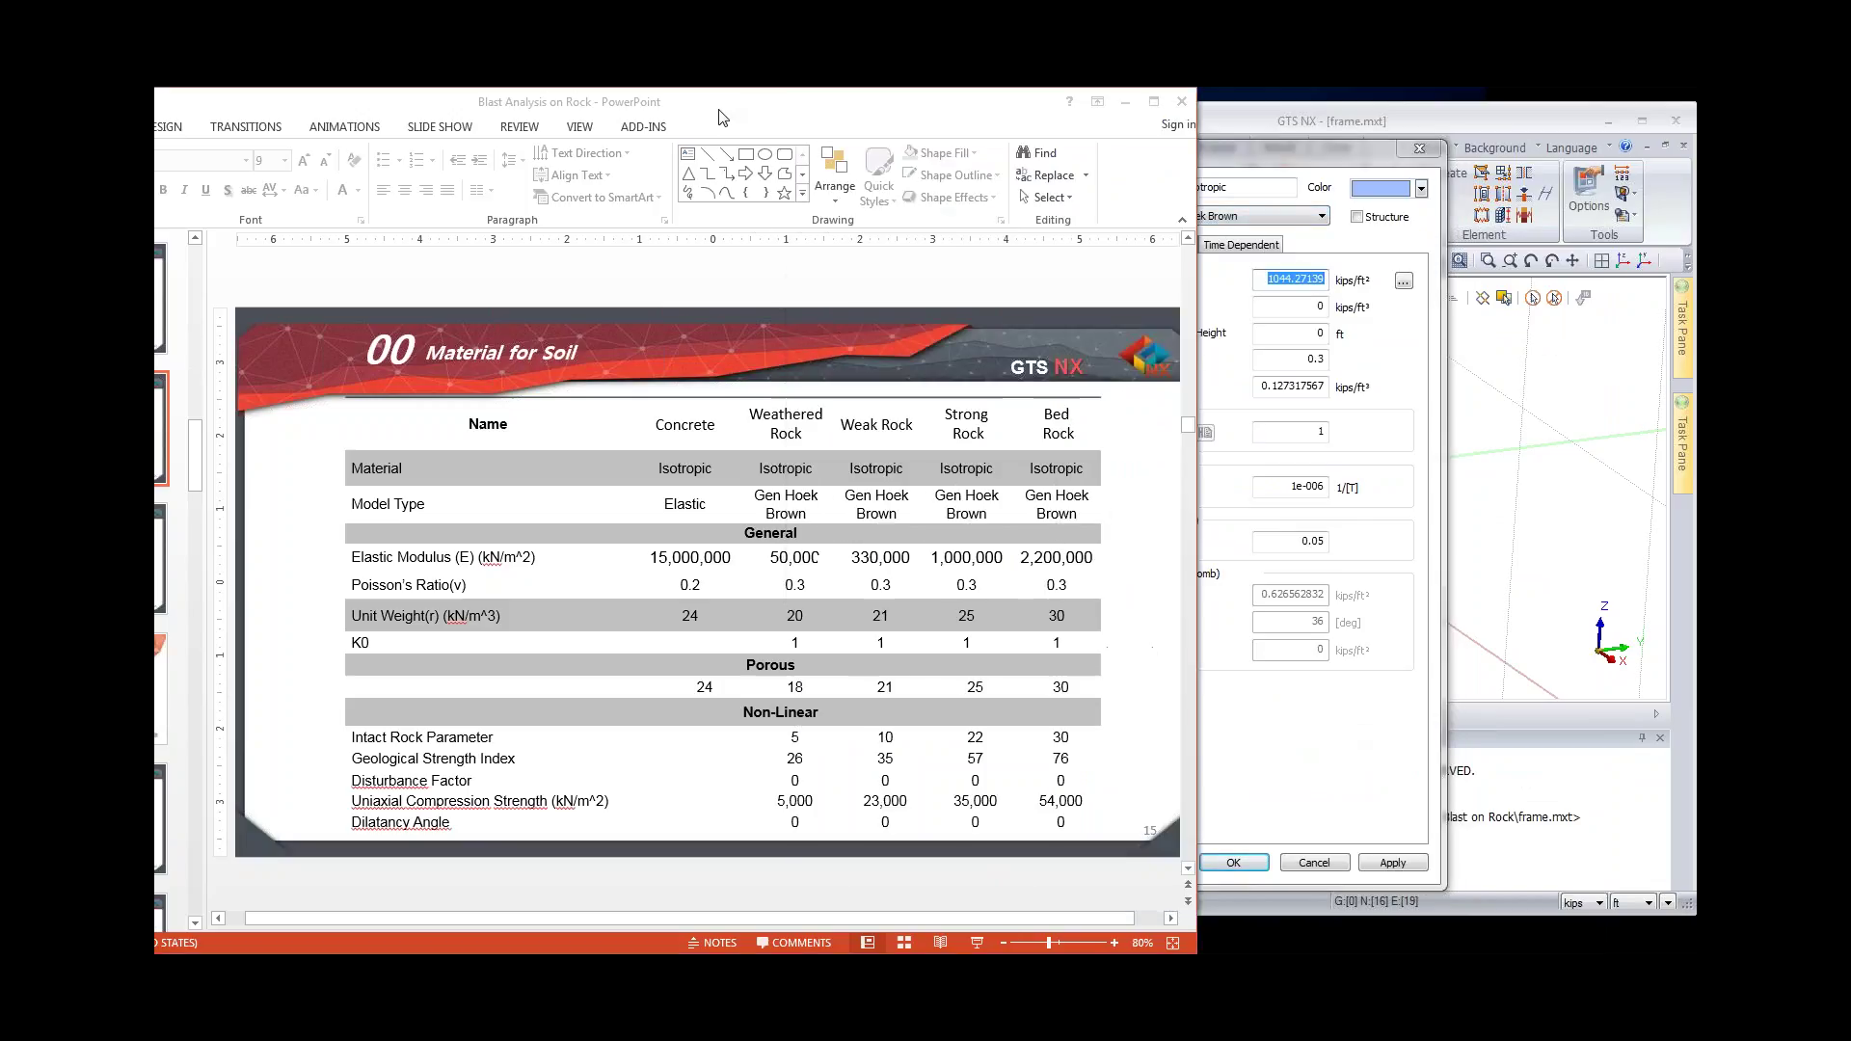
left_click_drag(718, 117, 629, 117)
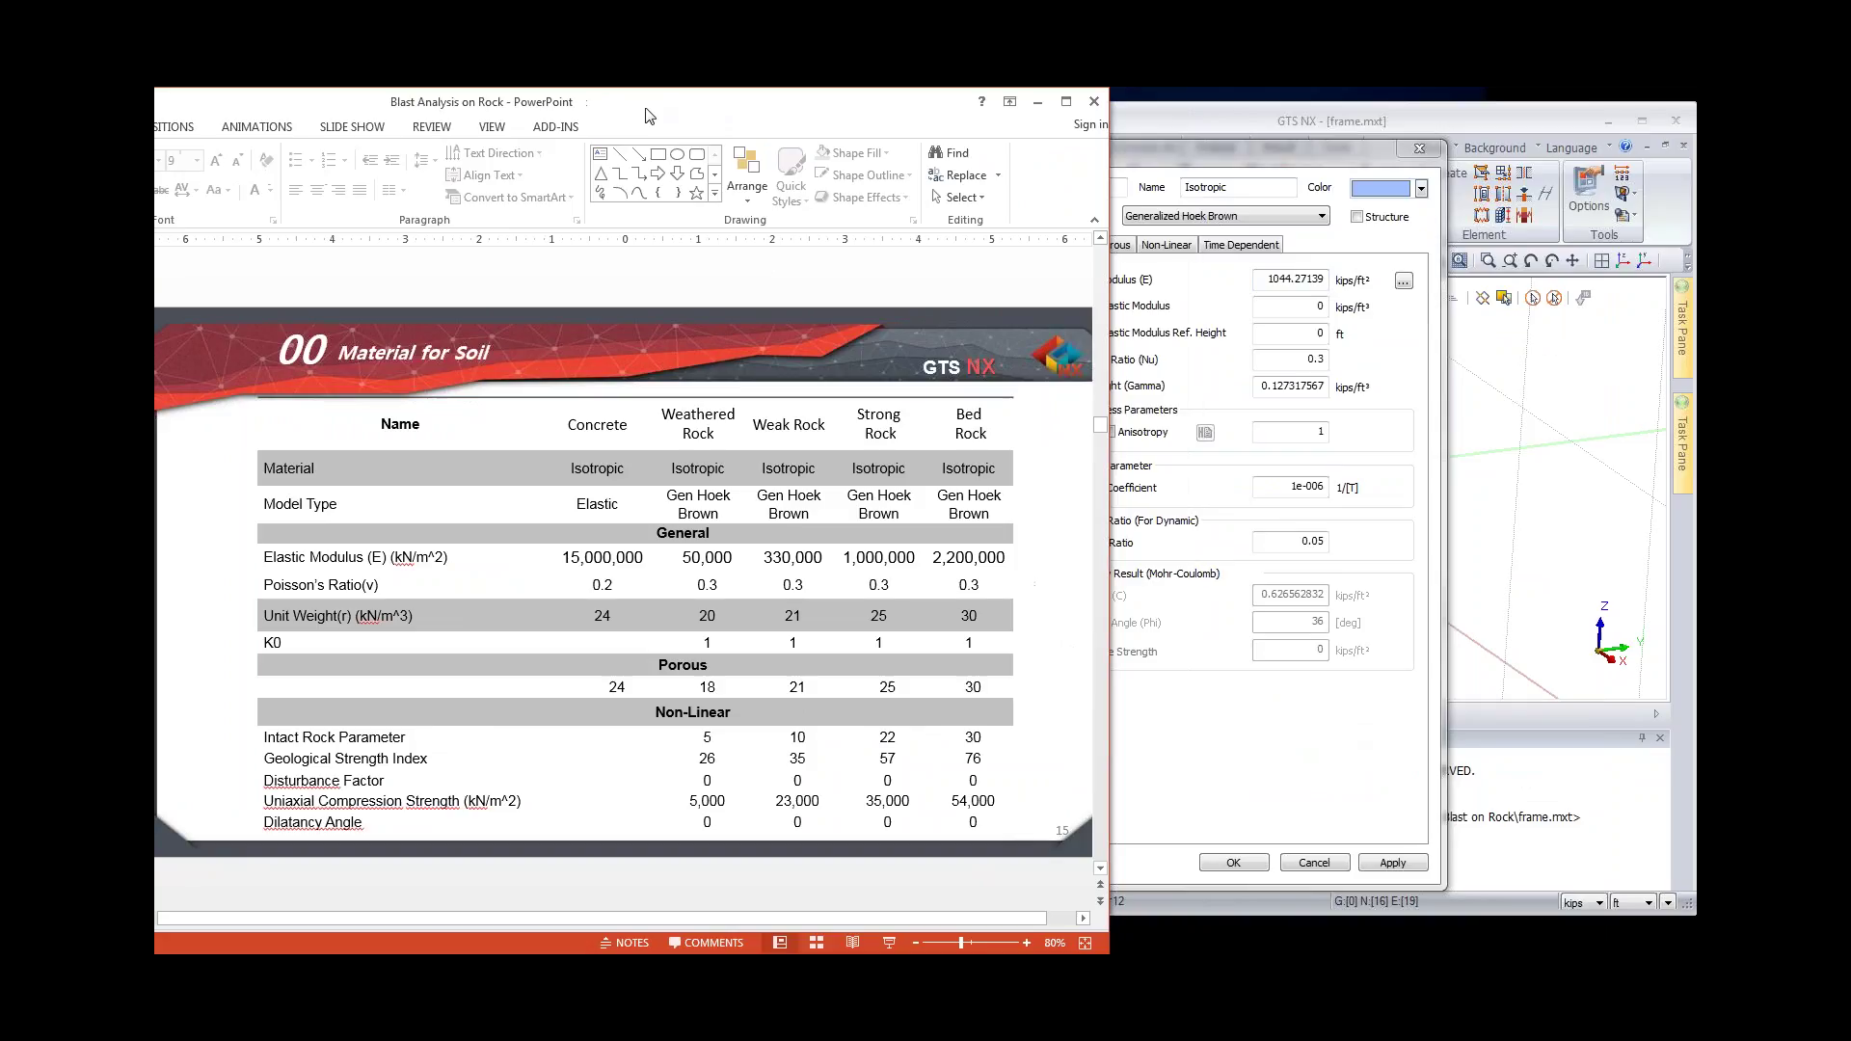
left_click(1180, 159)
double_click(1205, 186)
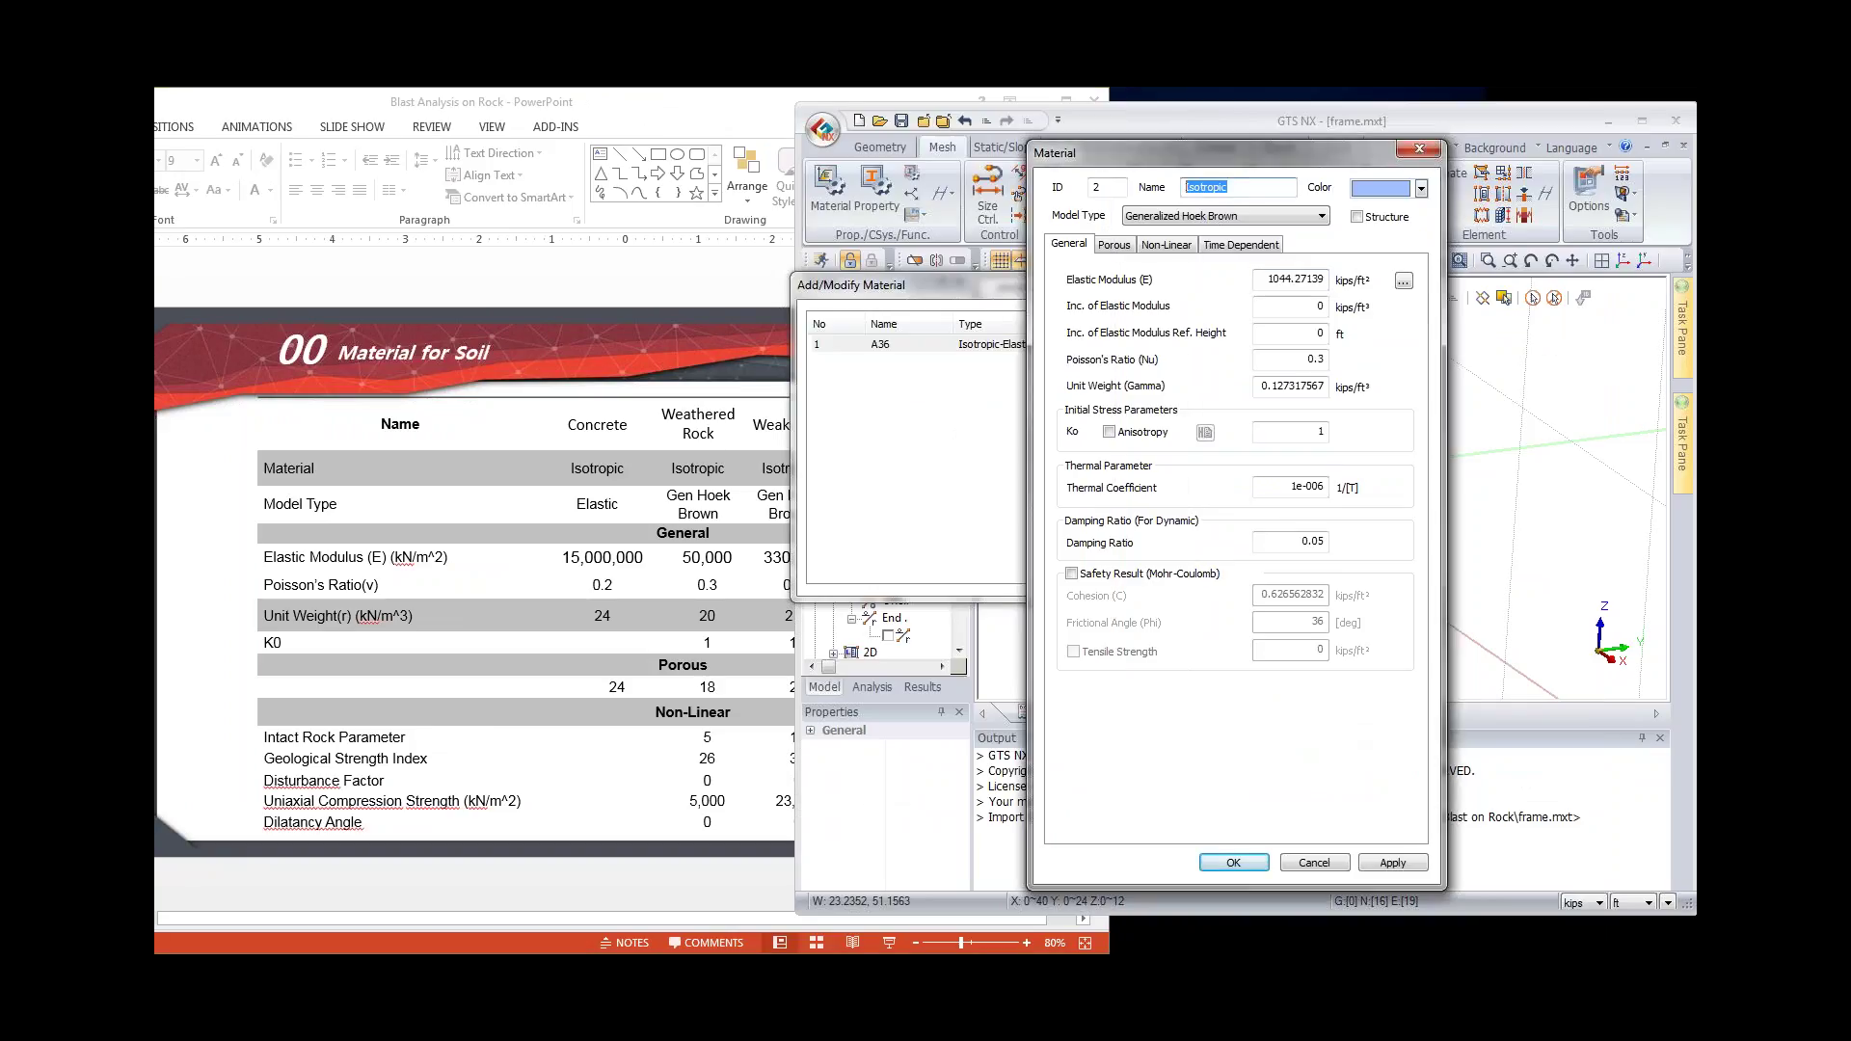
type("we")
left_click(604, 529)
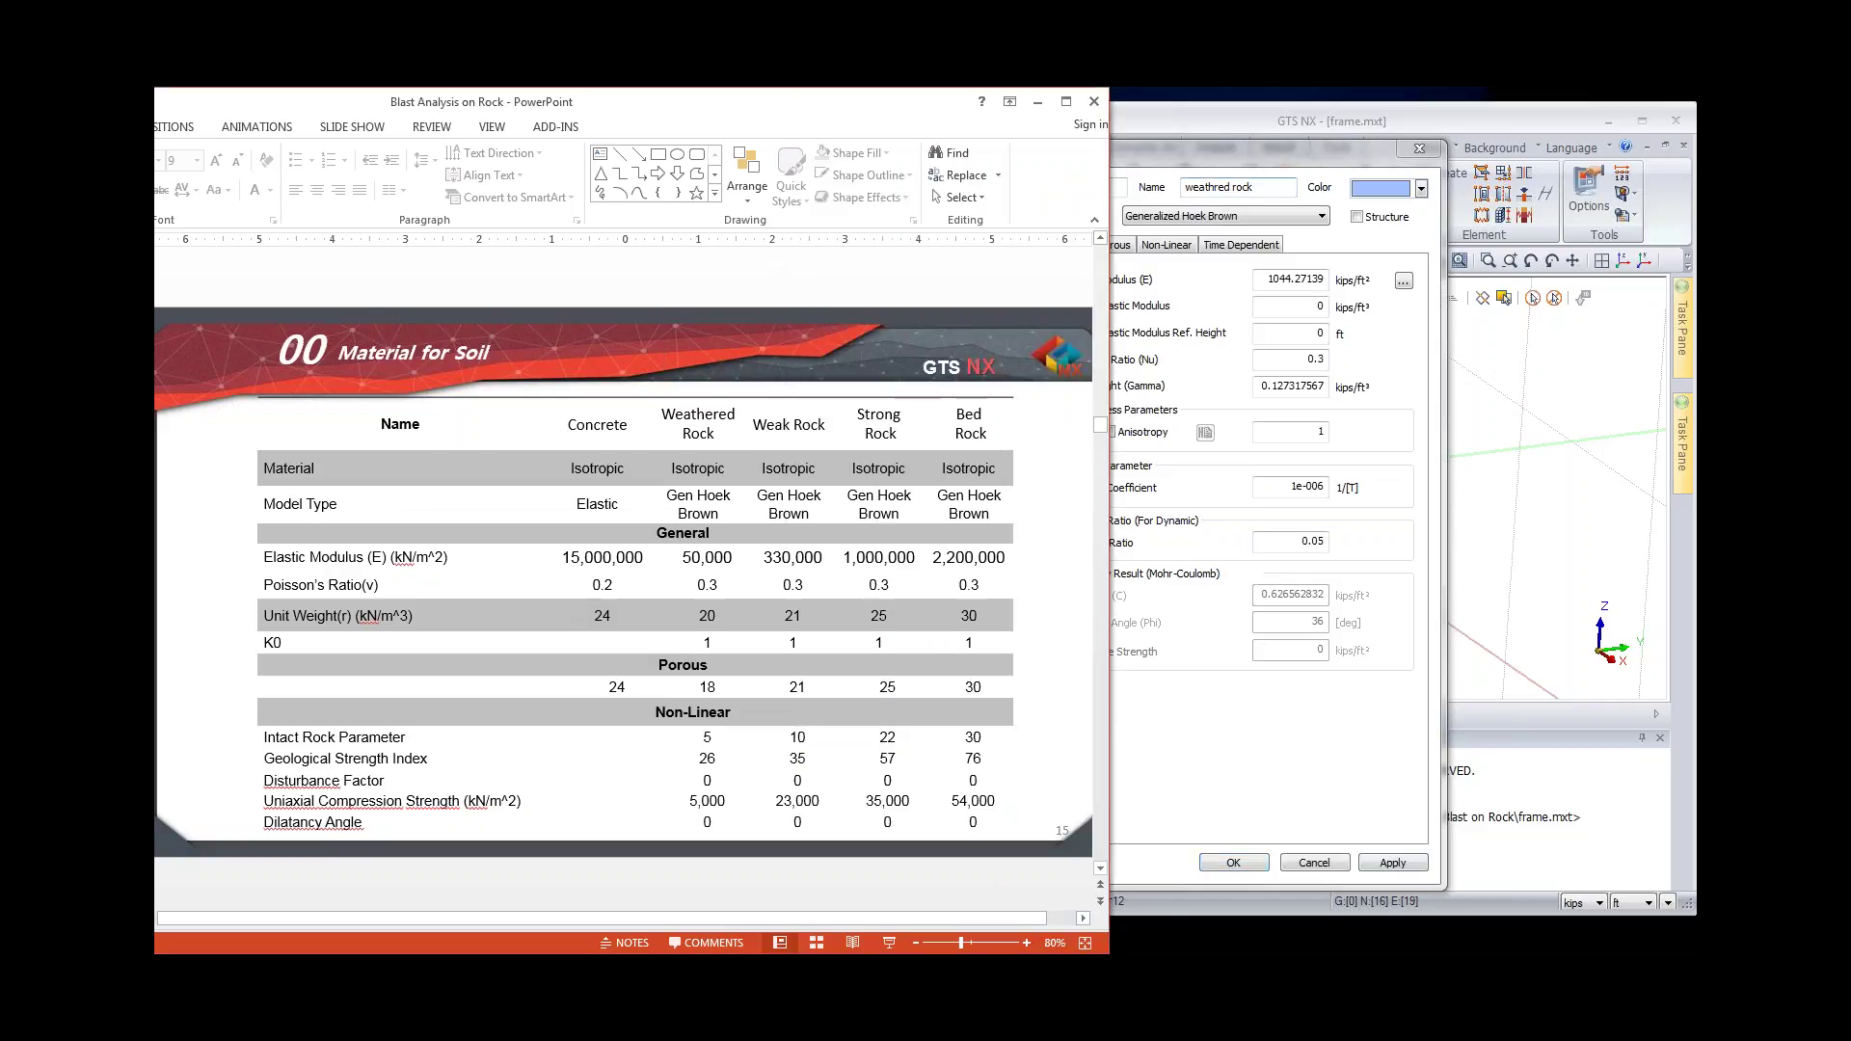
left_click(1244, 146)
left_click(1417, 148)
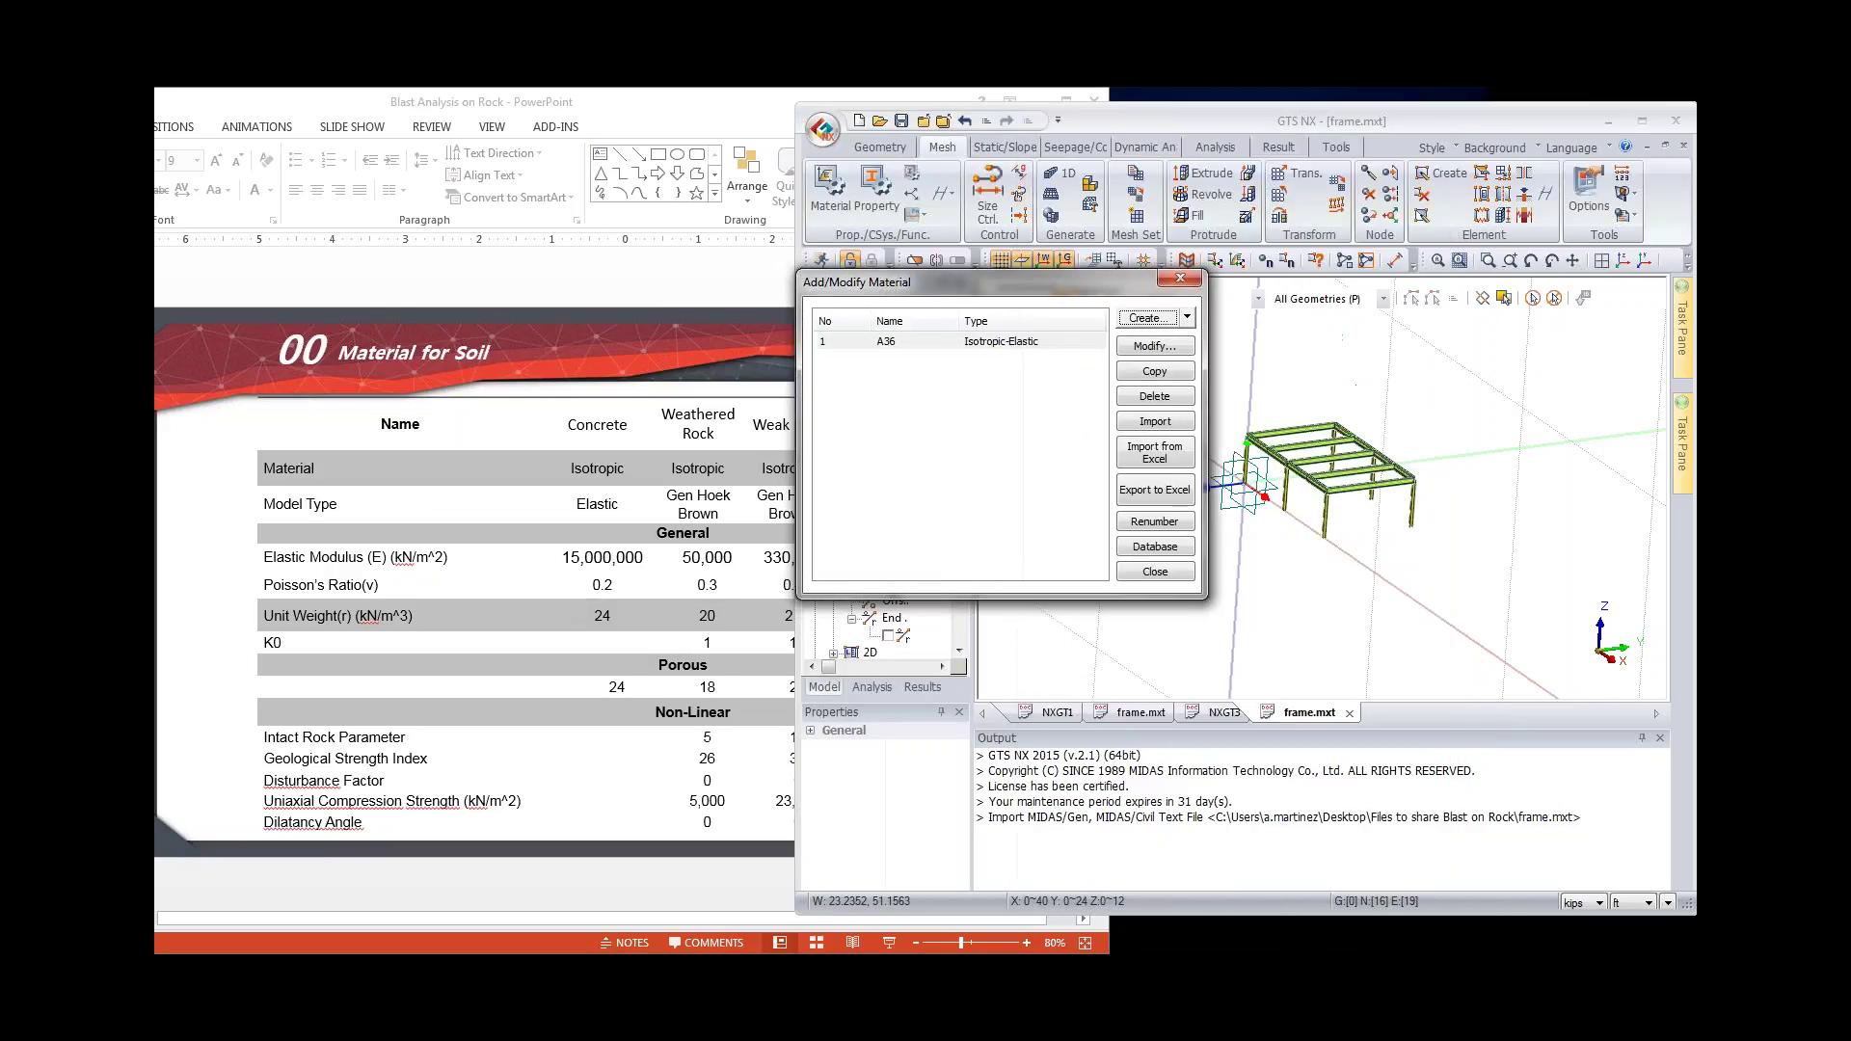
left_click(1174, 281)
Step: Set the status-bar units to kN and m
left_click(1598, 904)
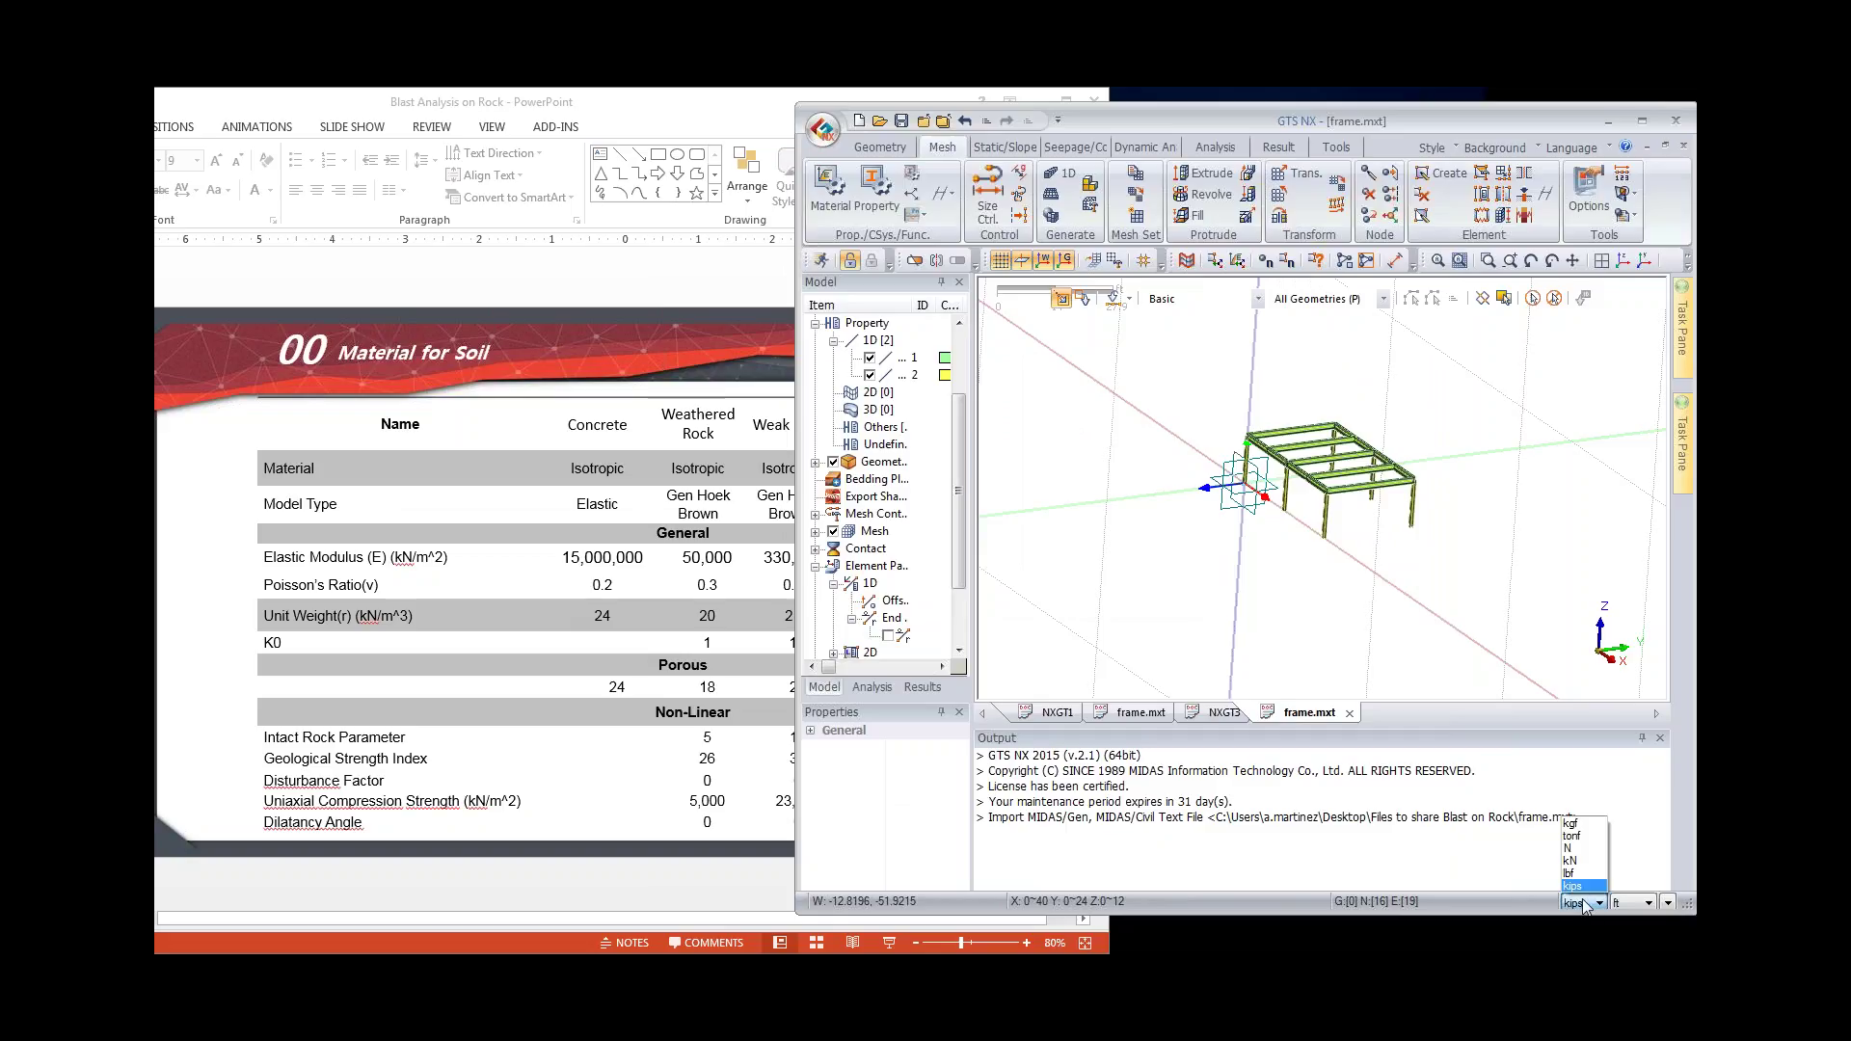
left_click(1579, 870)
left_click(1622, 900)
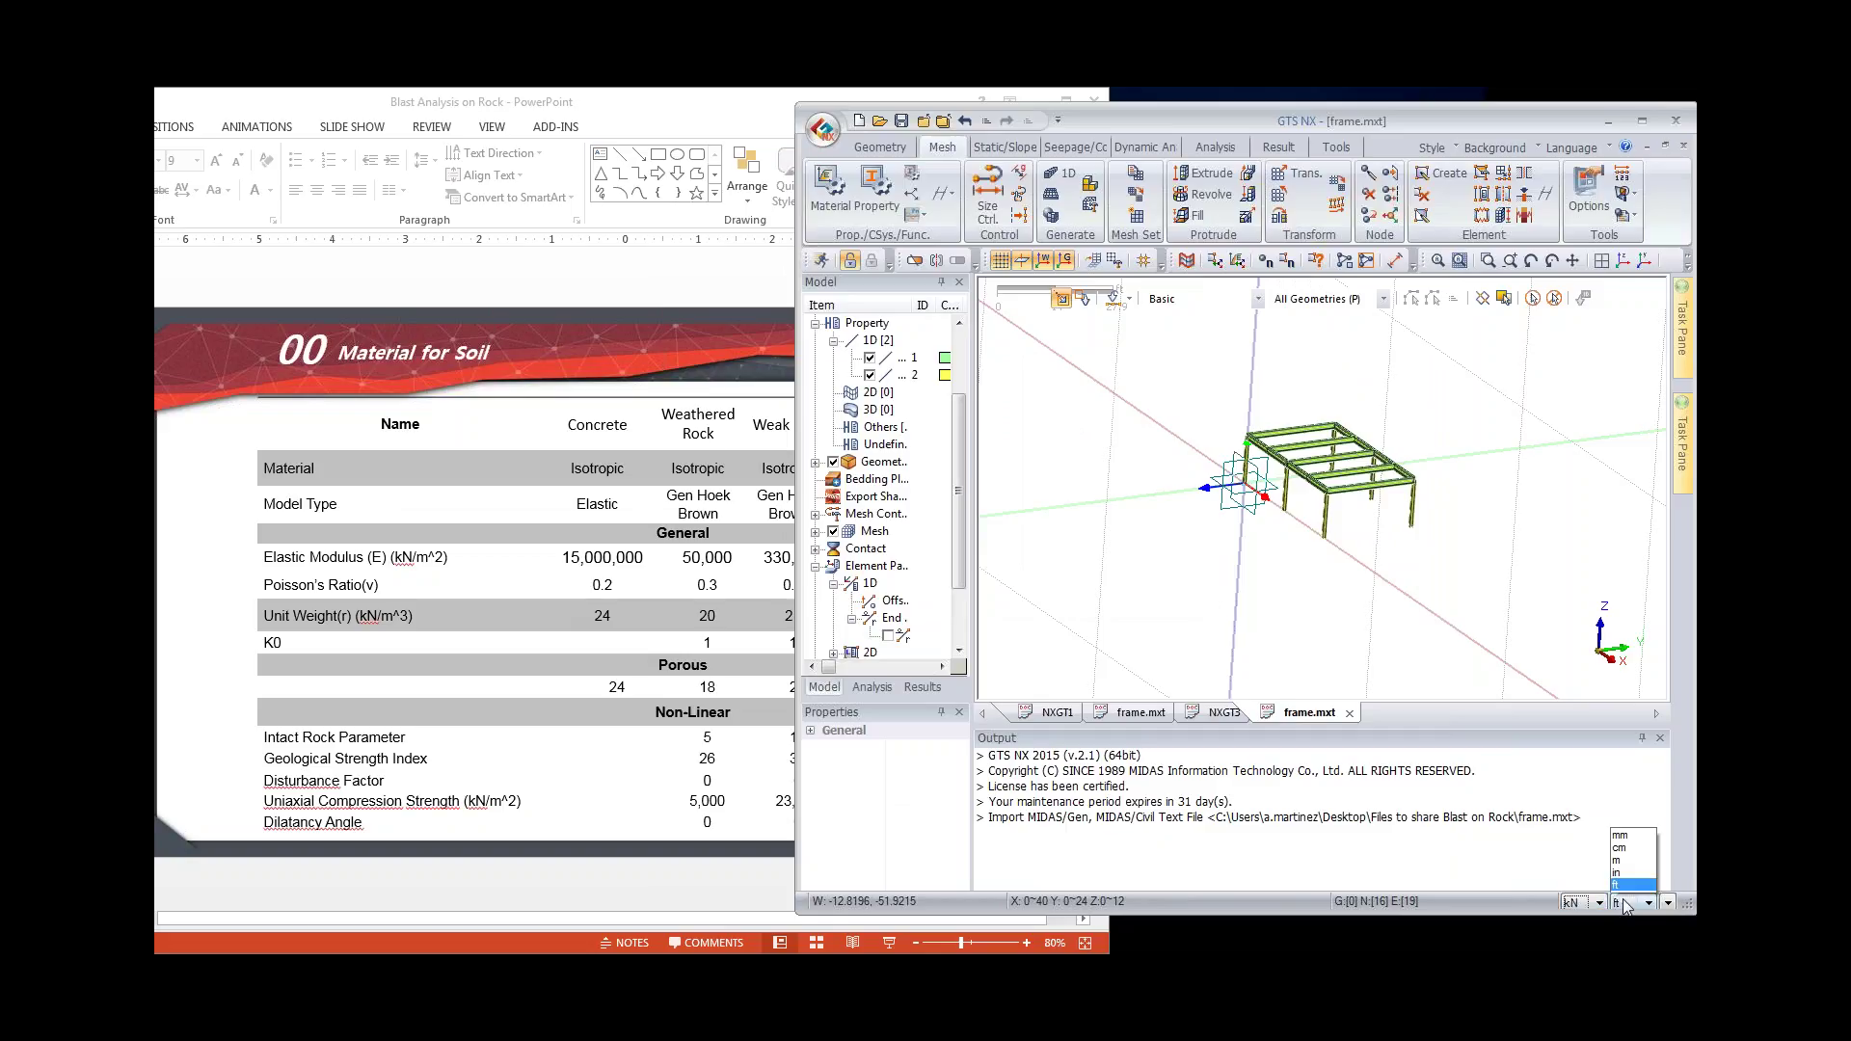
left_click(1629, 864)
left_click_drag(1569, 914, 1569, 949)
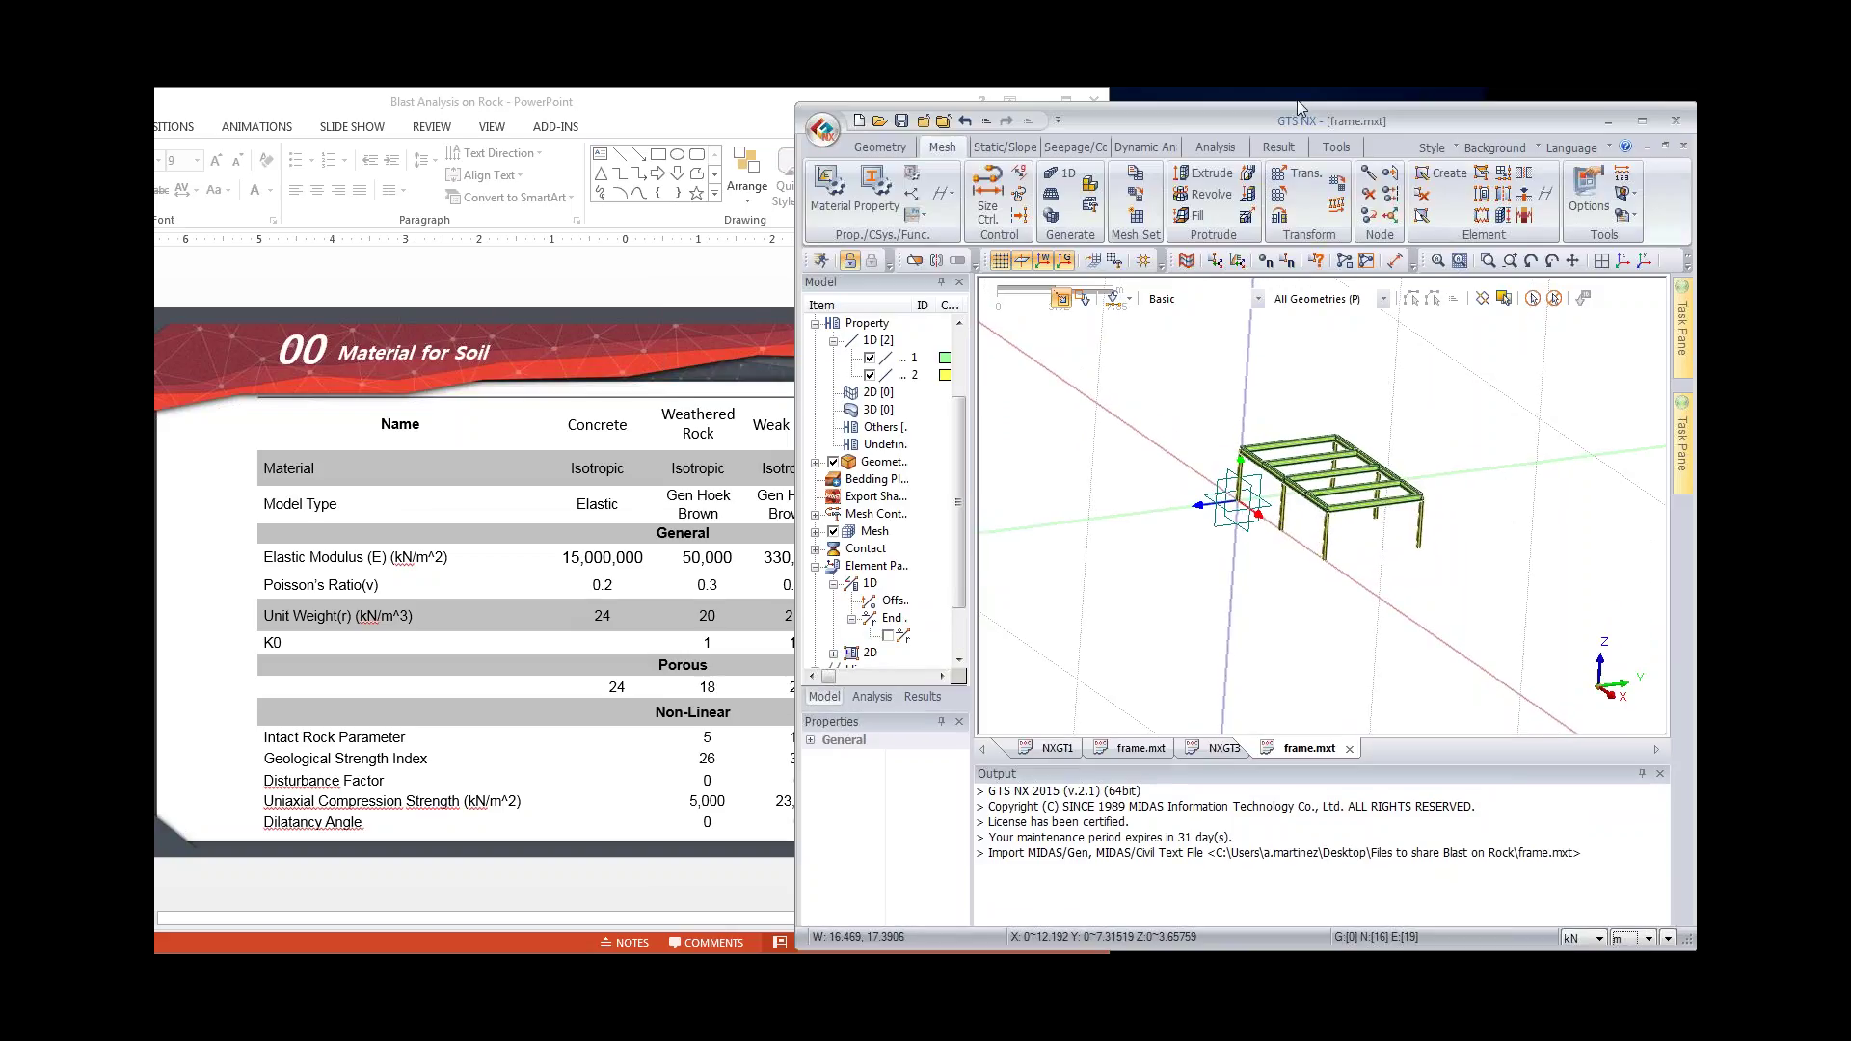
left_click(823, 128)
left_click(1465, 354)
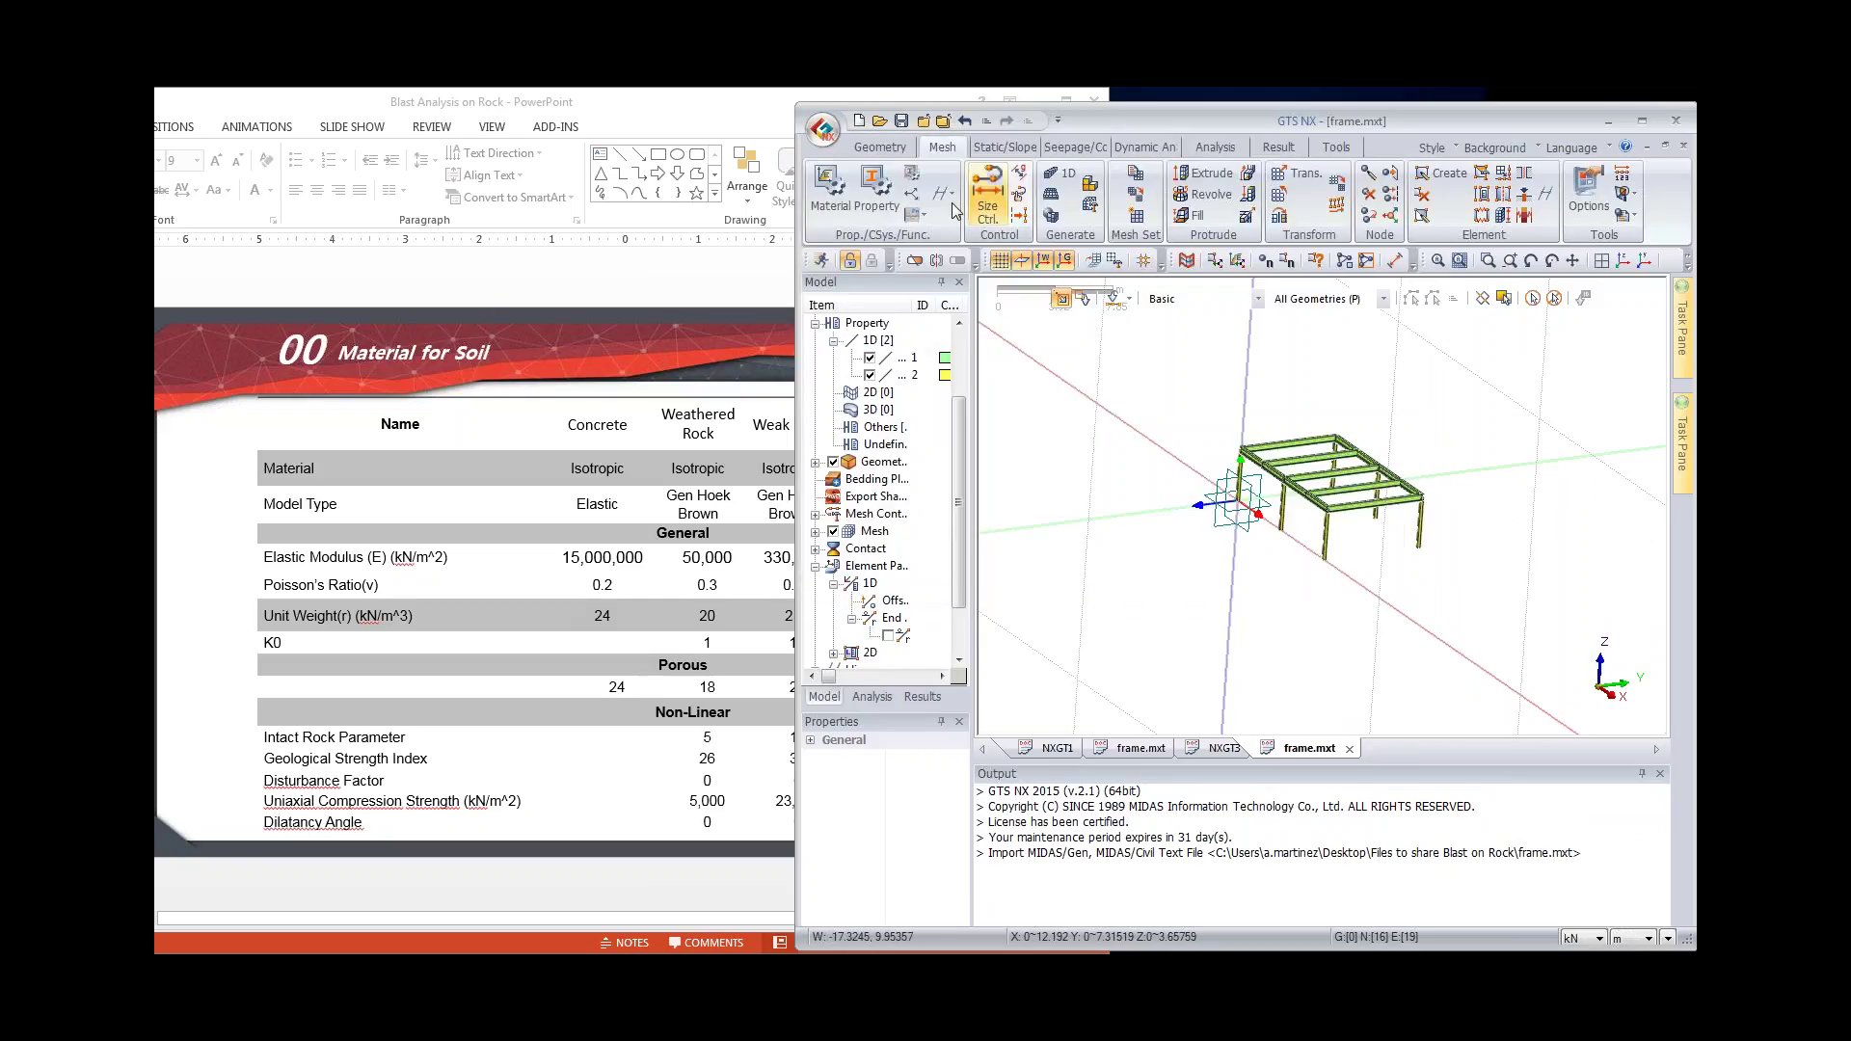
Step: Create an isotropic Generalized Hoek Brown material named weathered rock
left_click(854, 188)
left_click(1180, 320)
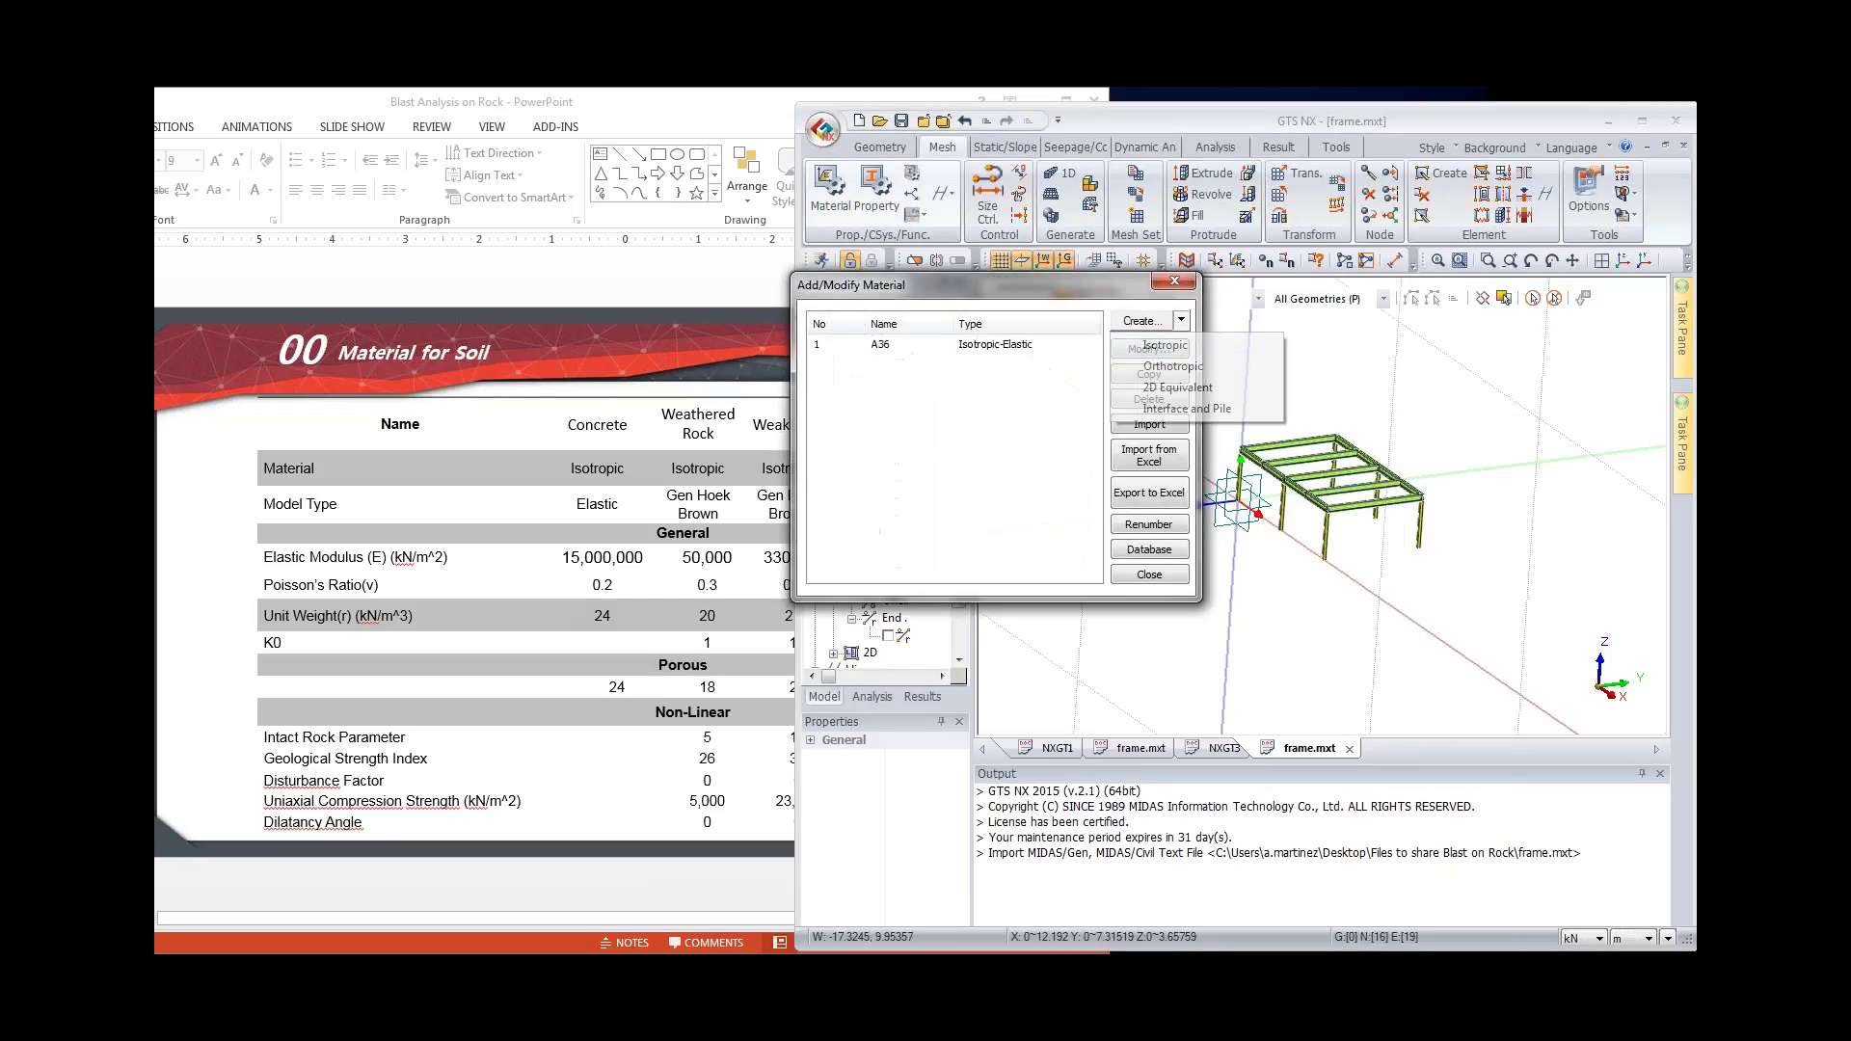
left_click(1164, 345)
left_click(1389, 348)
left_click(1348, 440)
double_click(1398, 319)
type("weathered rock")
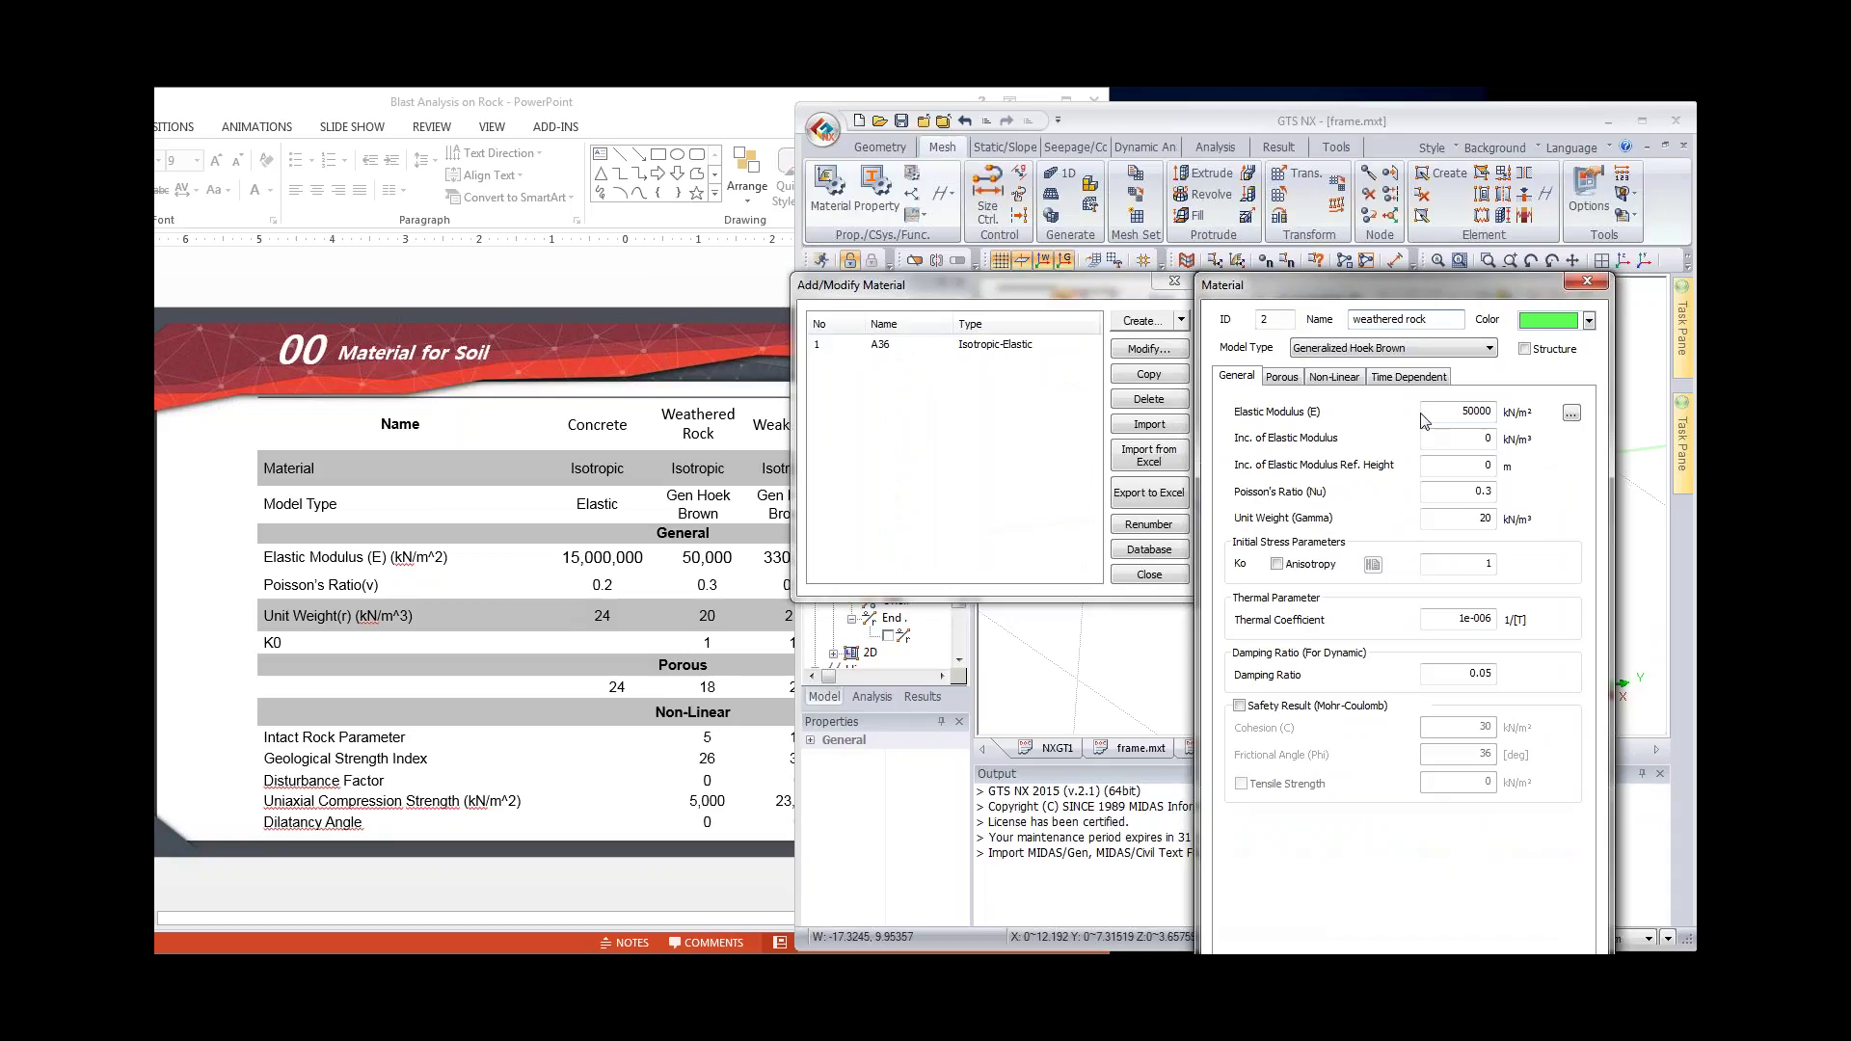
left_click(1475, 412)
Step: Enter GSI 26, compressive strength 5000 and dilatancy 0, then save the material
left_click(1283, 377)
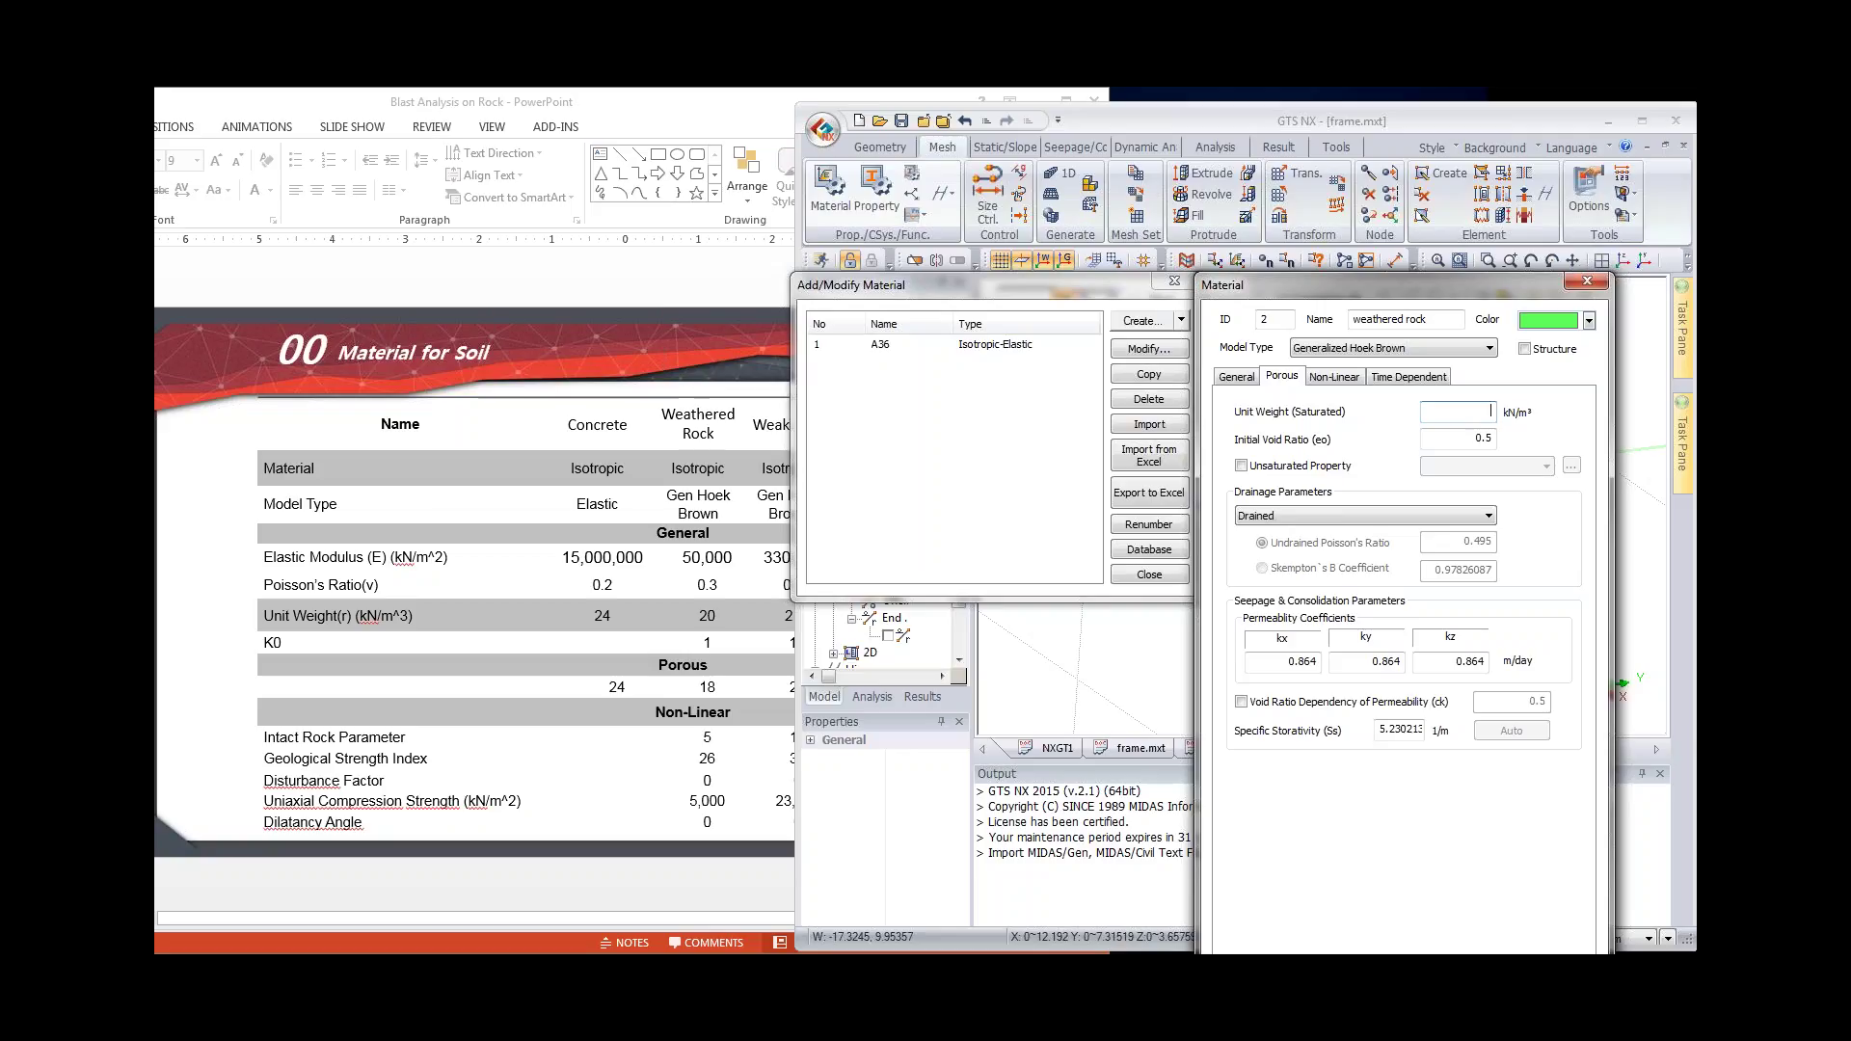
left_click(1343, 382)
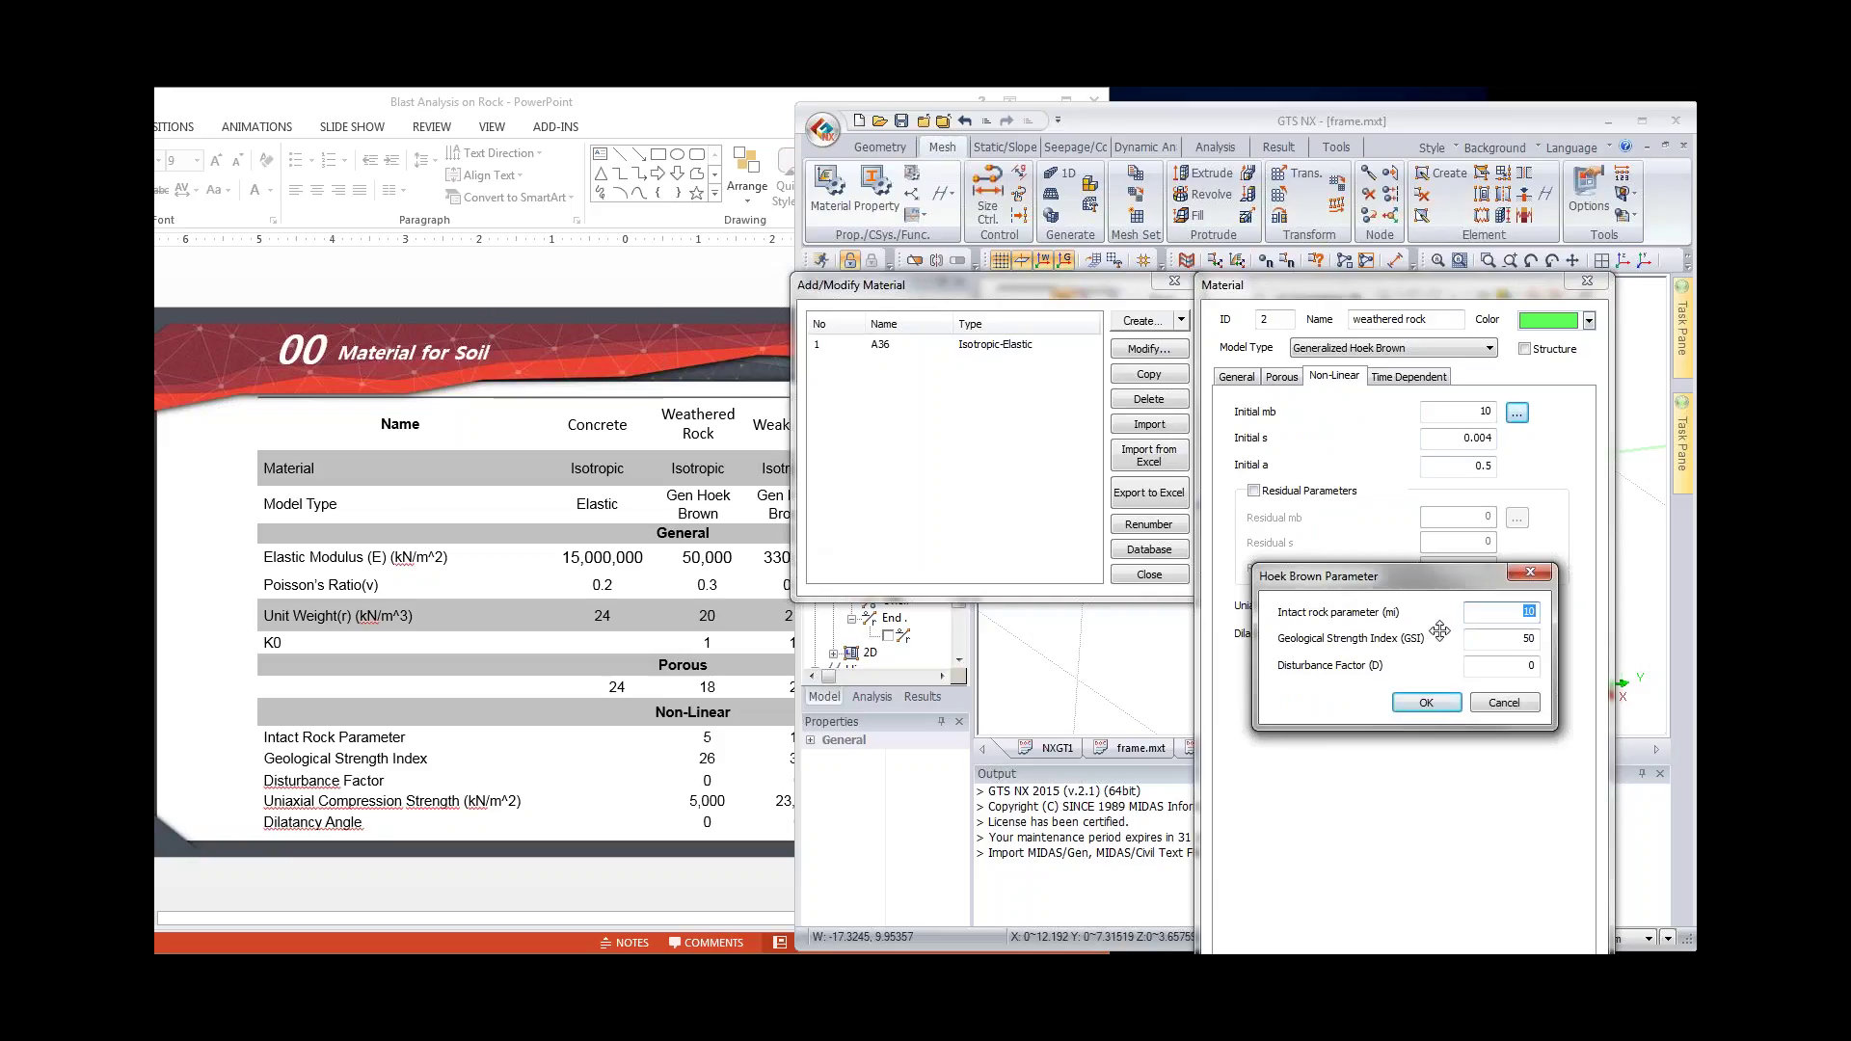
type("5")
key("Tab")
type("26")
key("Return")
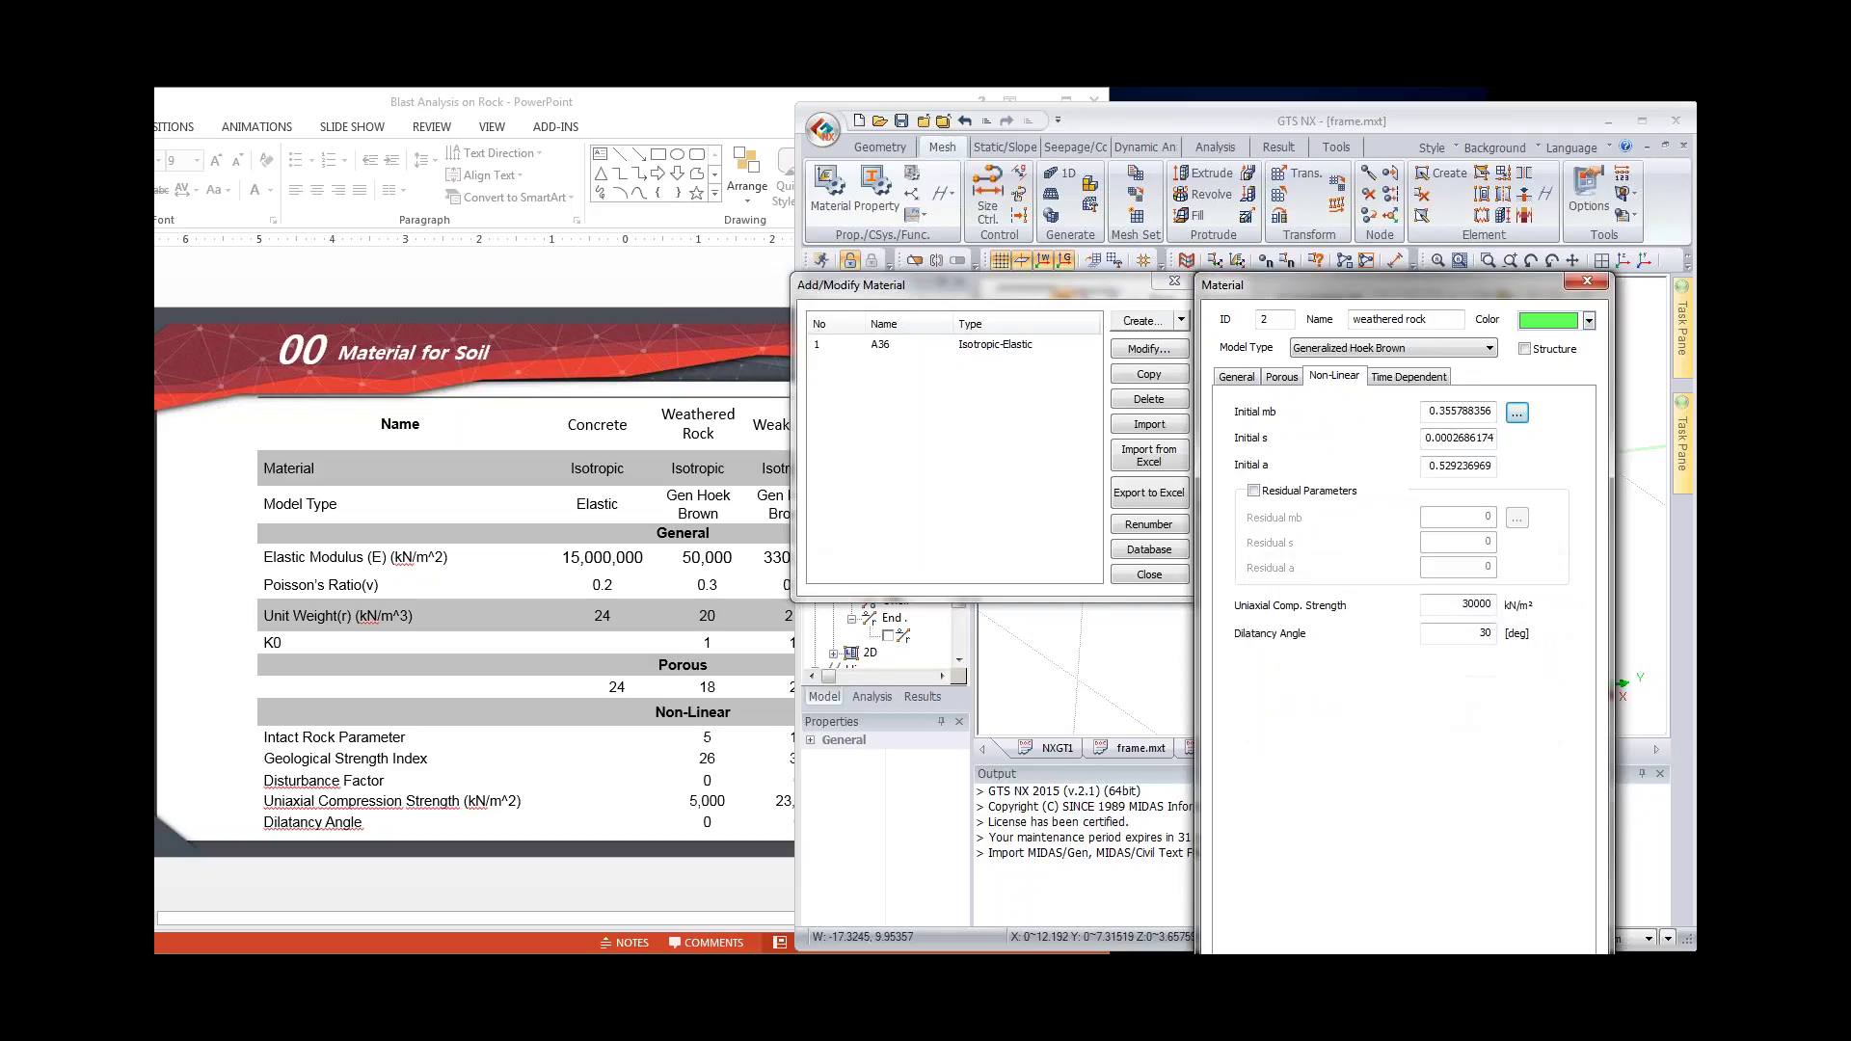
double_click(1460, 603)
type("5")
key("Tab")
type("0")
left_click_drag(1359, 279, 1337, 165)
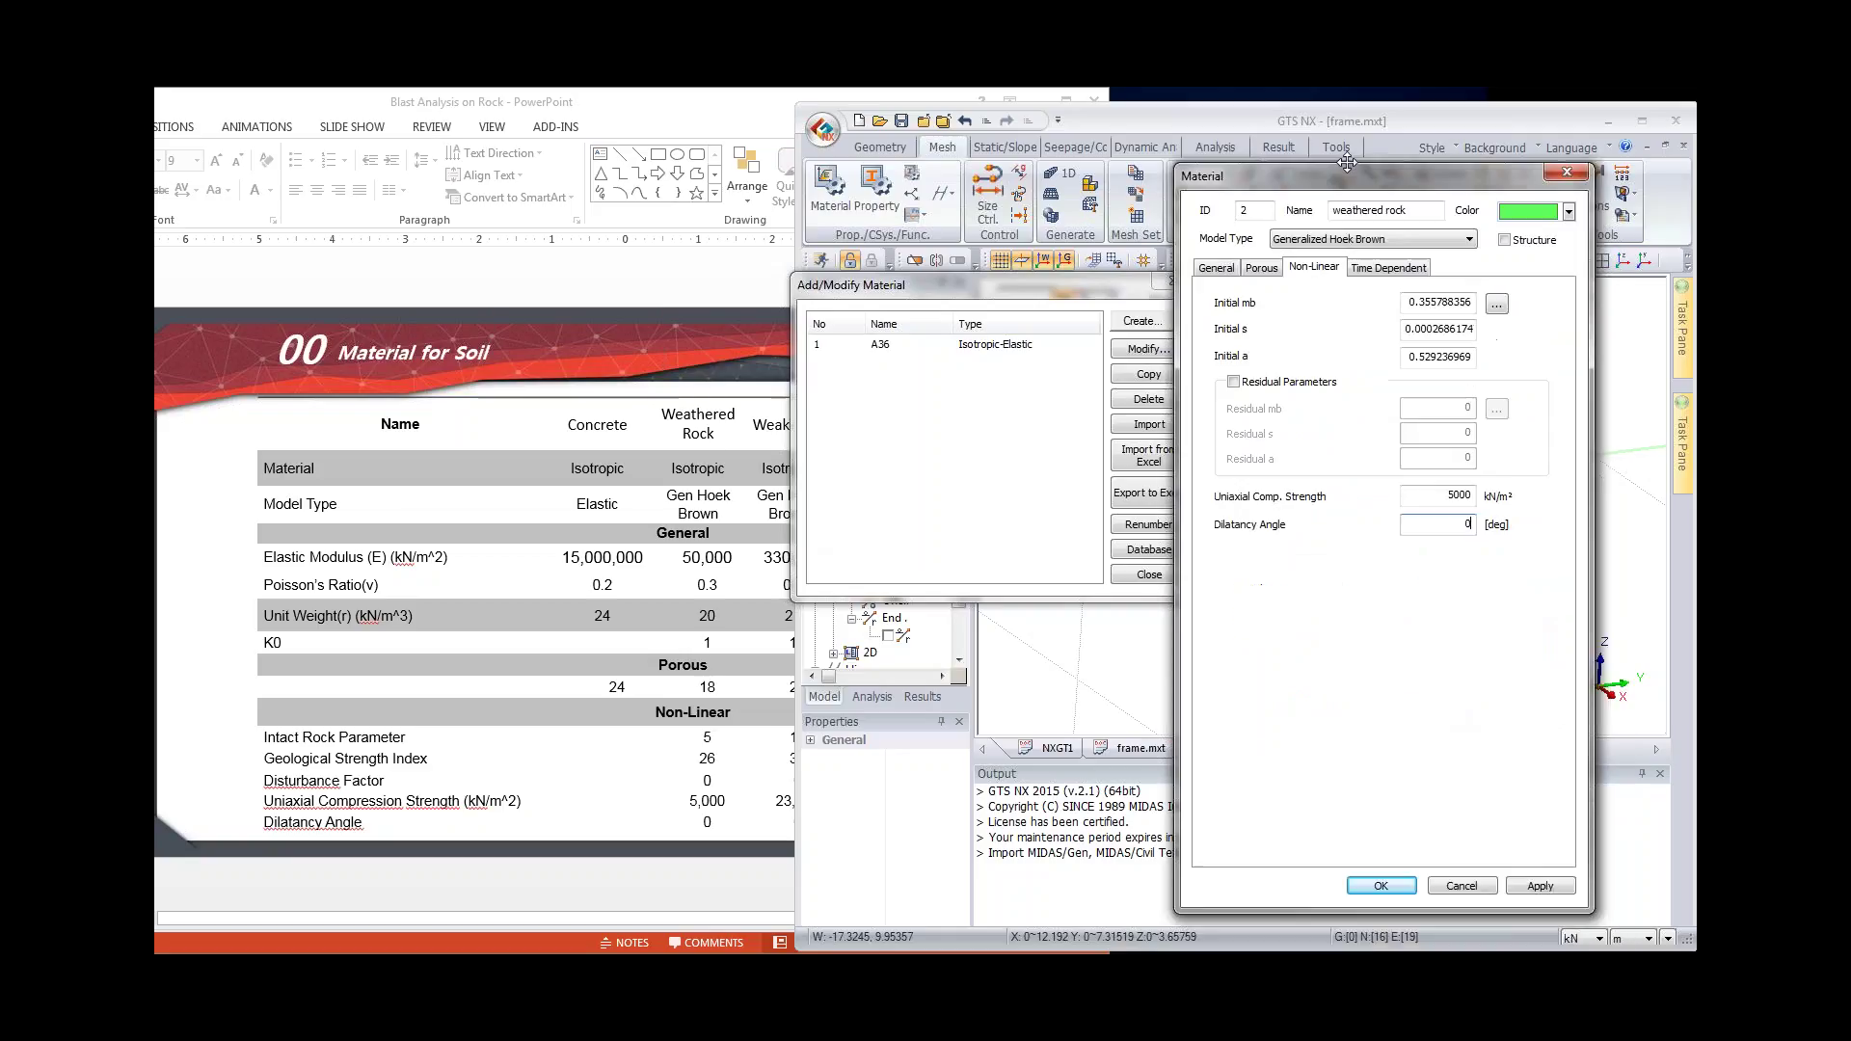
left_click(1397, 881)
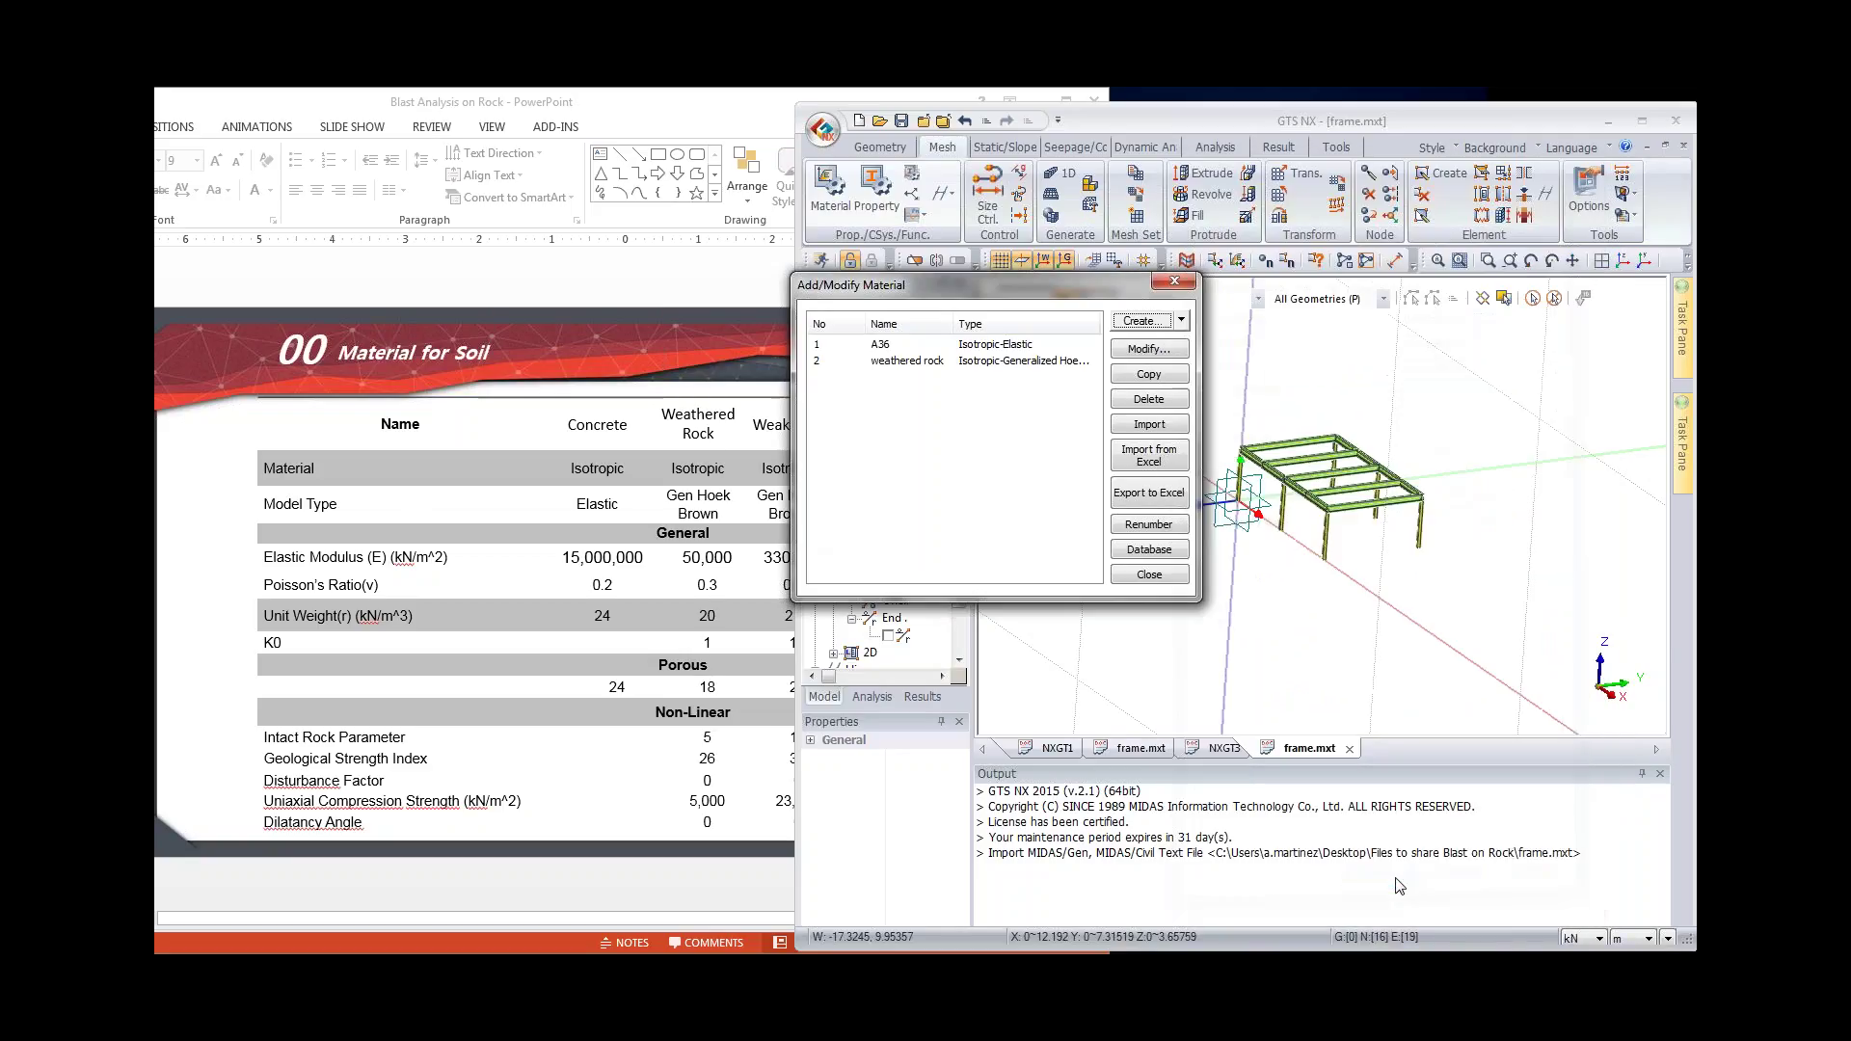
Step: Close the material manager and review the W16x67 and W8x35 properties
left_click(1041, 363)
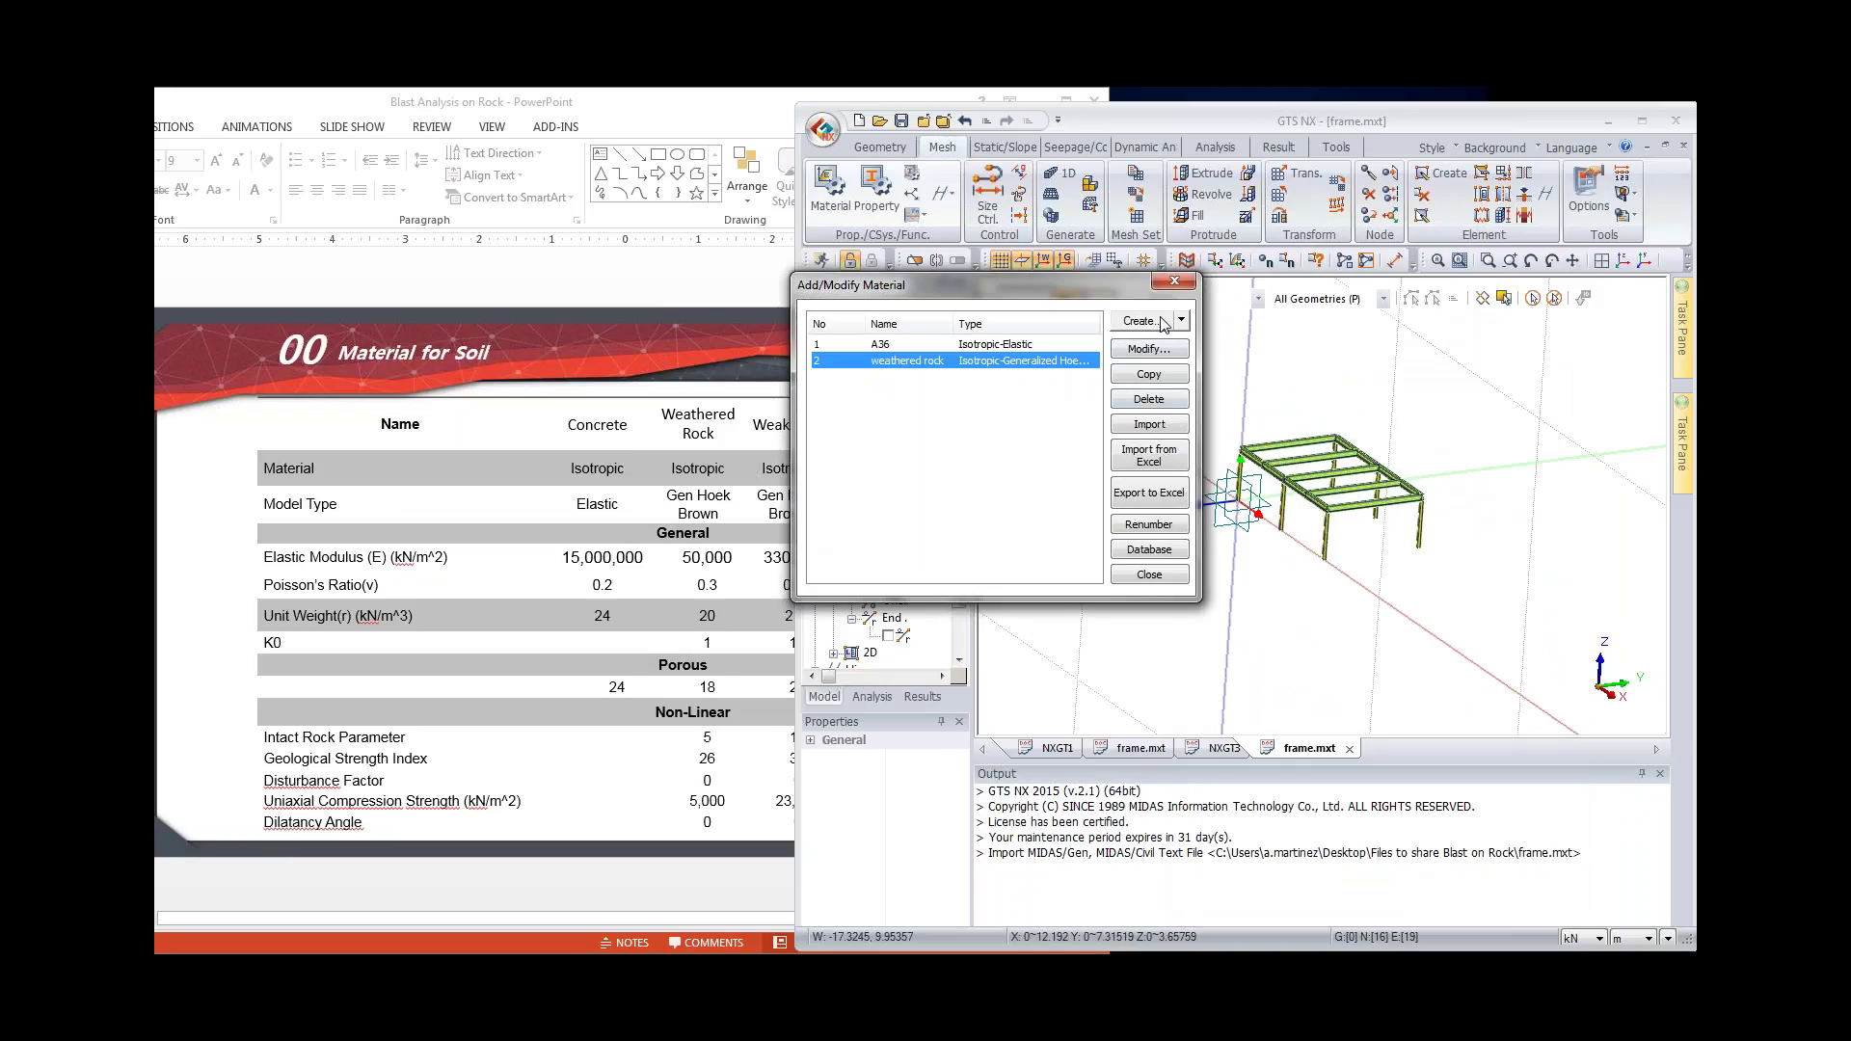
left_click(1151, 575)
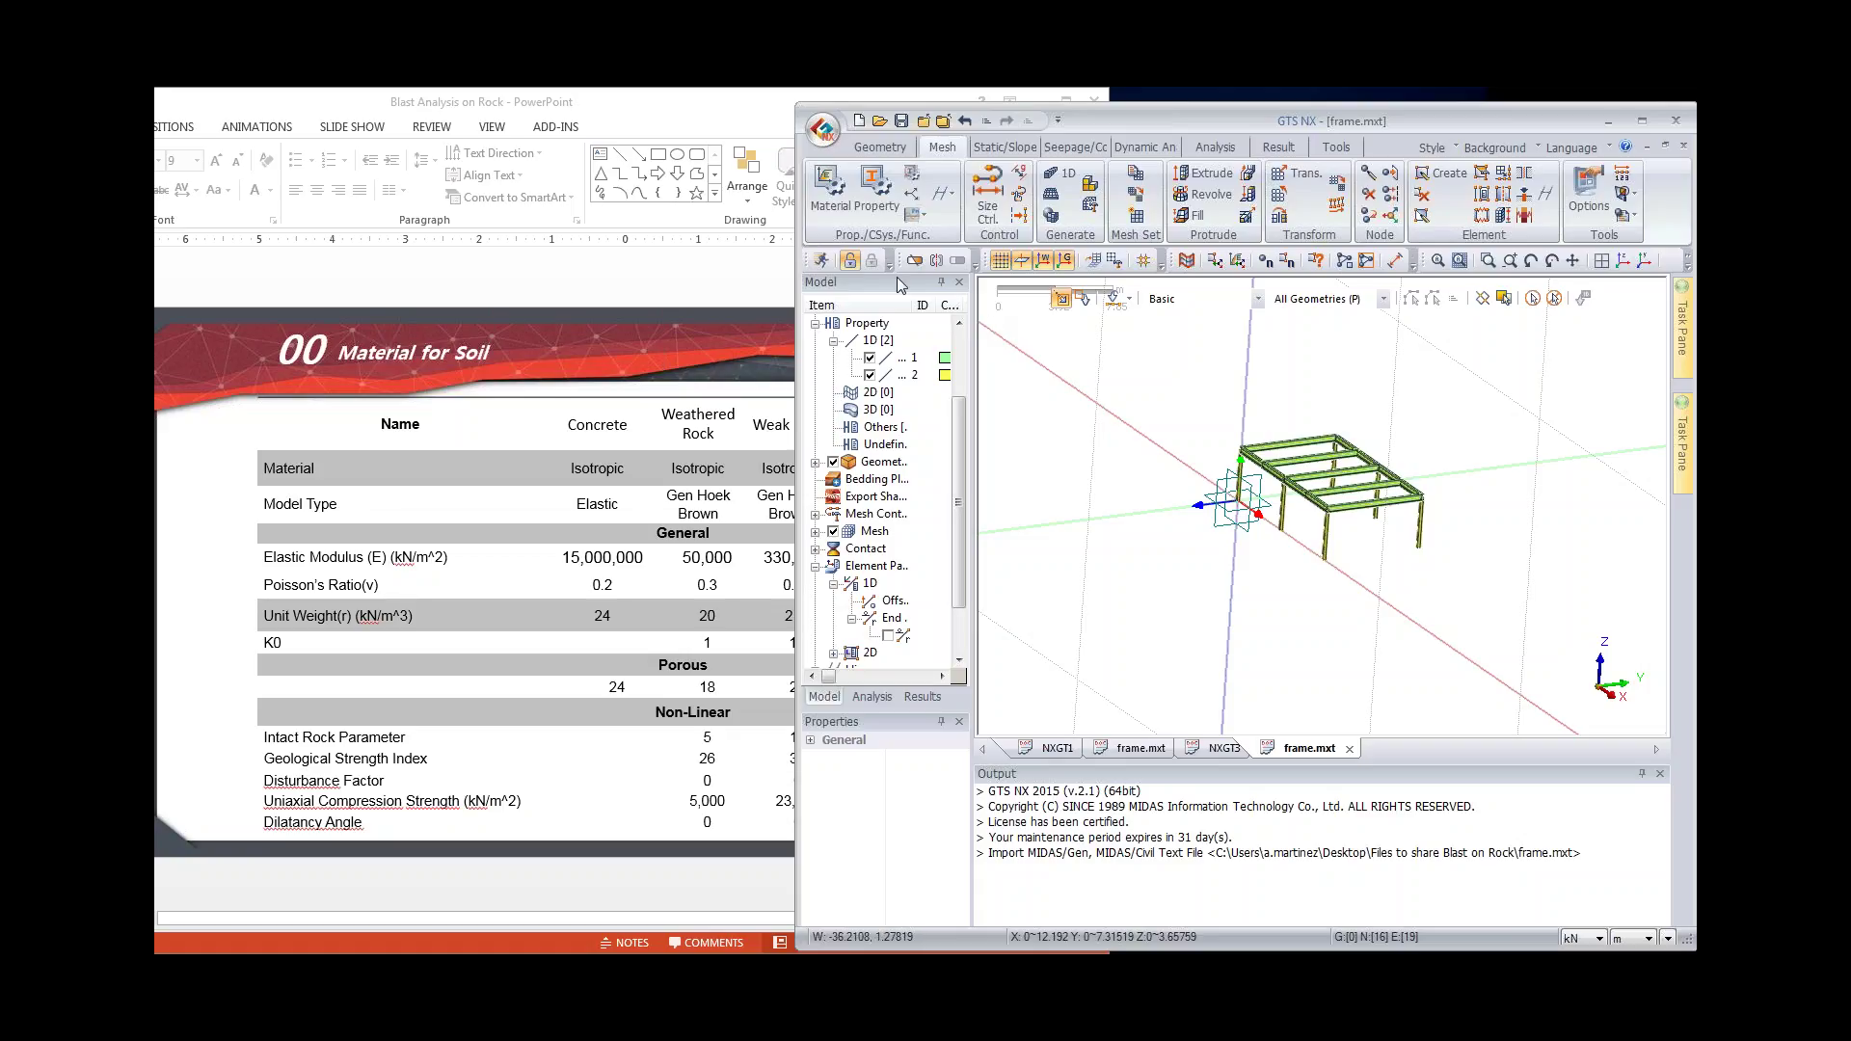
left_click(879, 207)
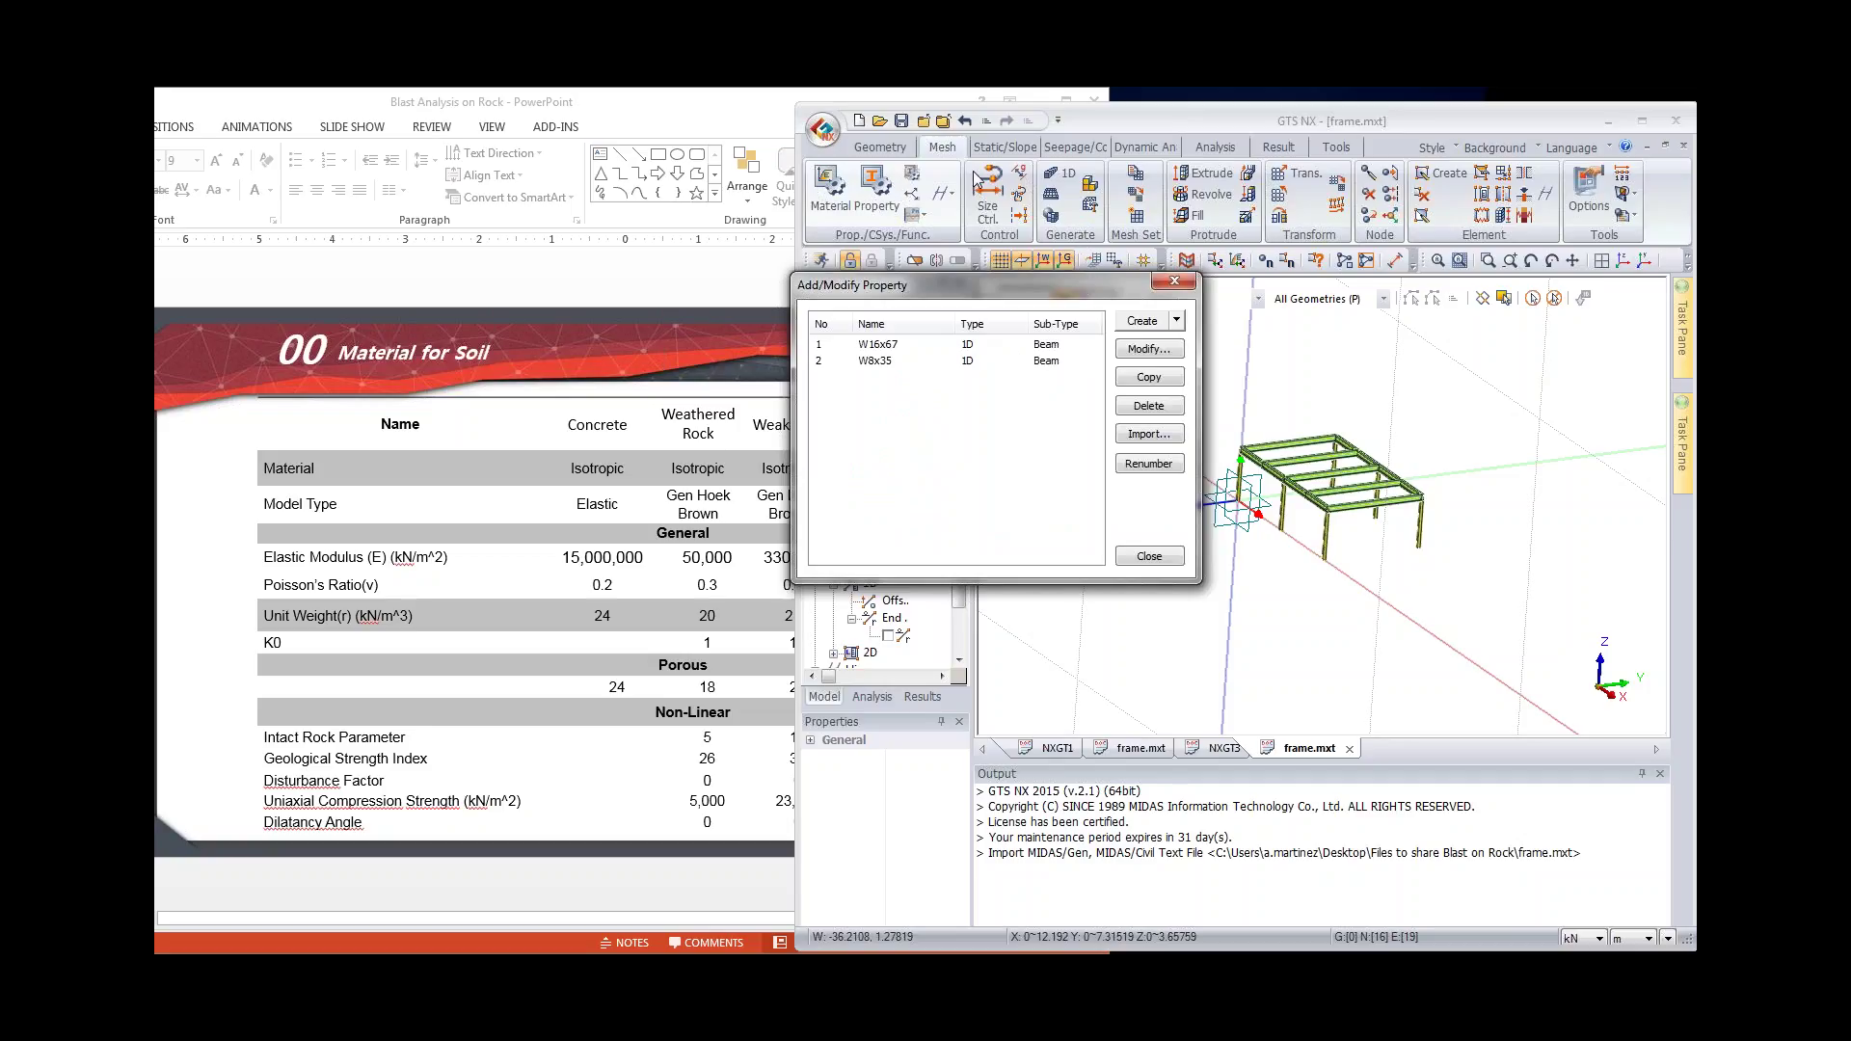
left_click(977, 350)
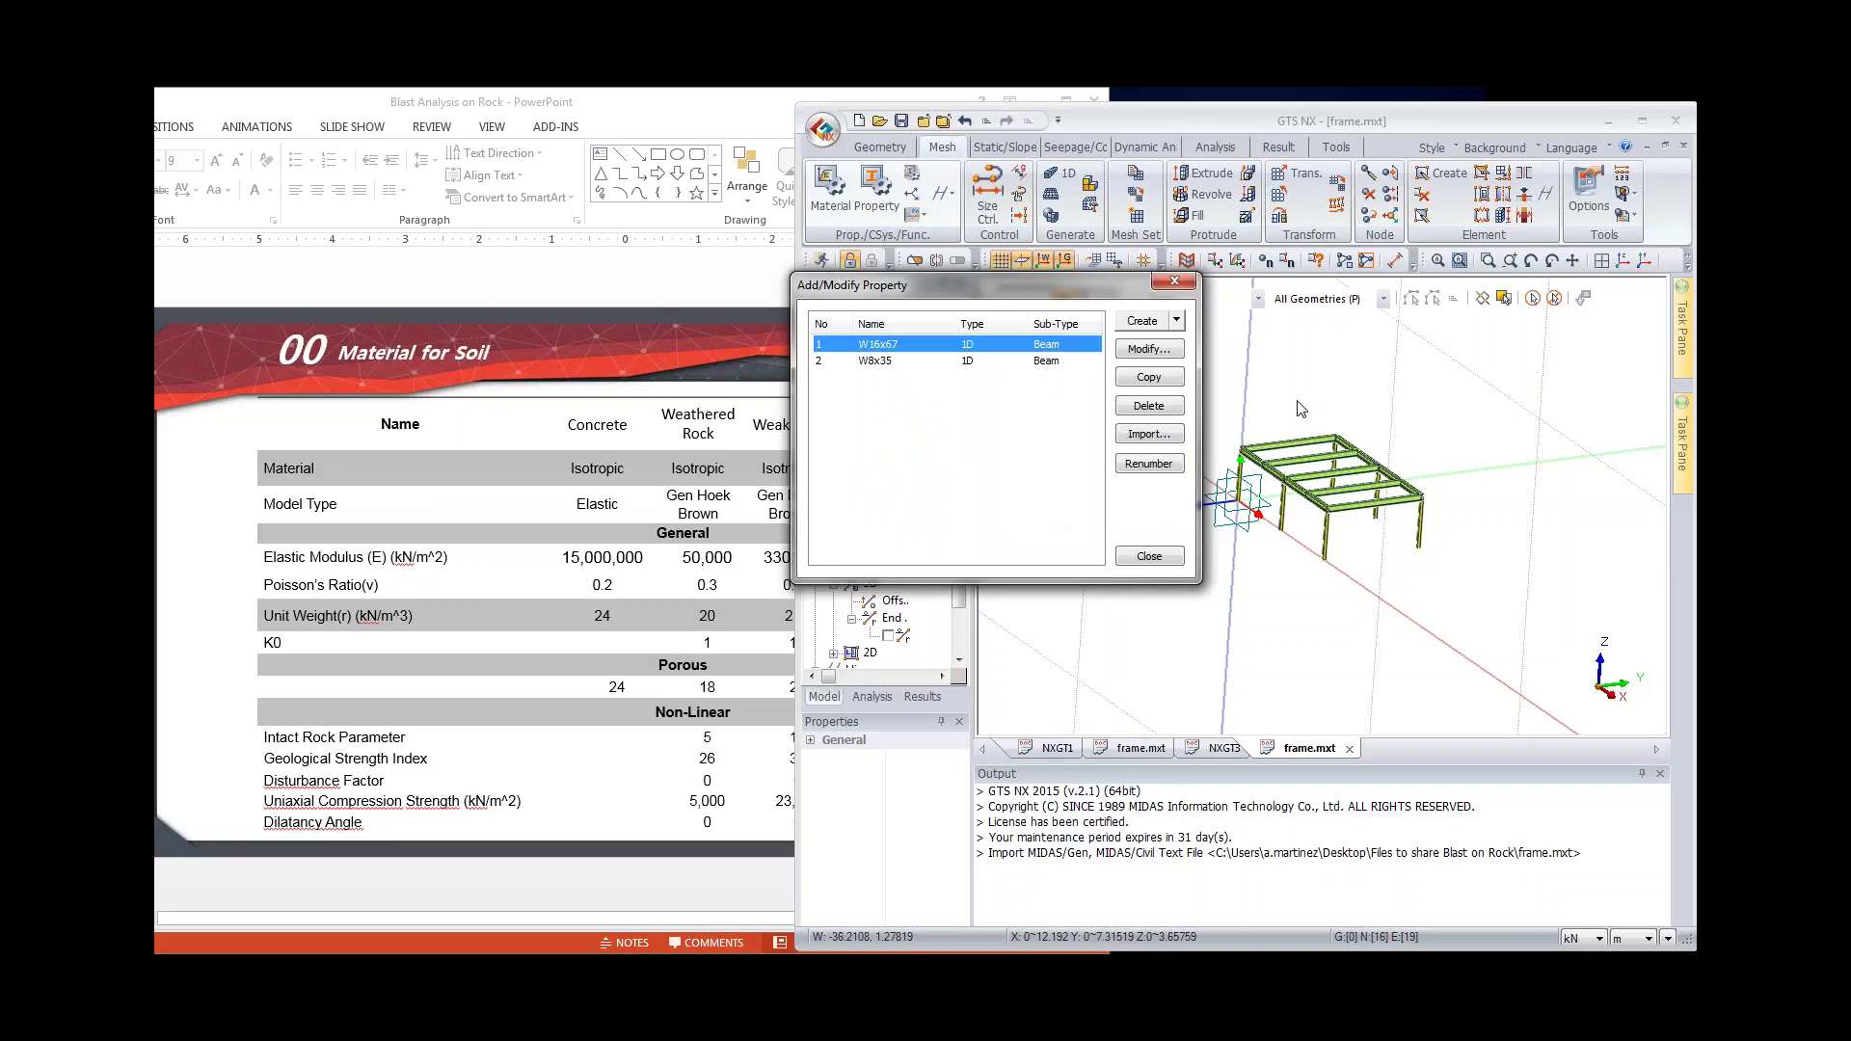
left_click(1044, 362)
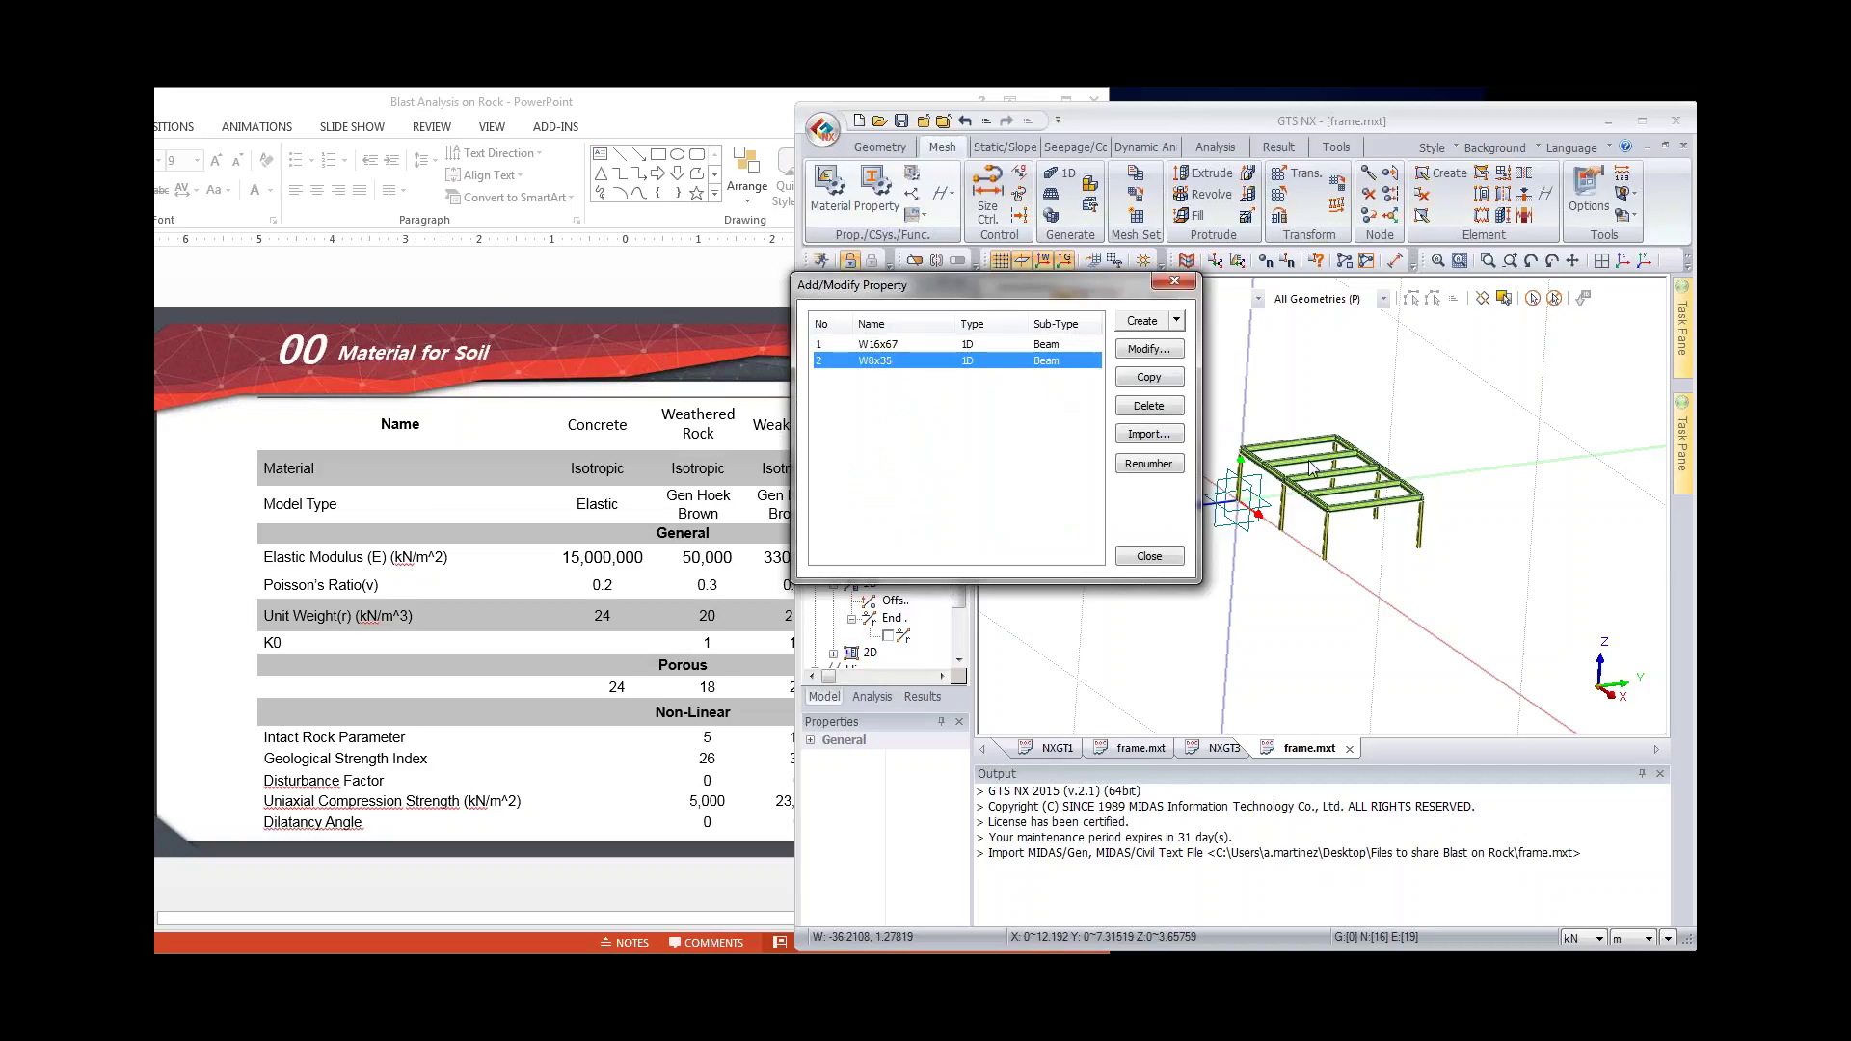
left_click(1015, 345)
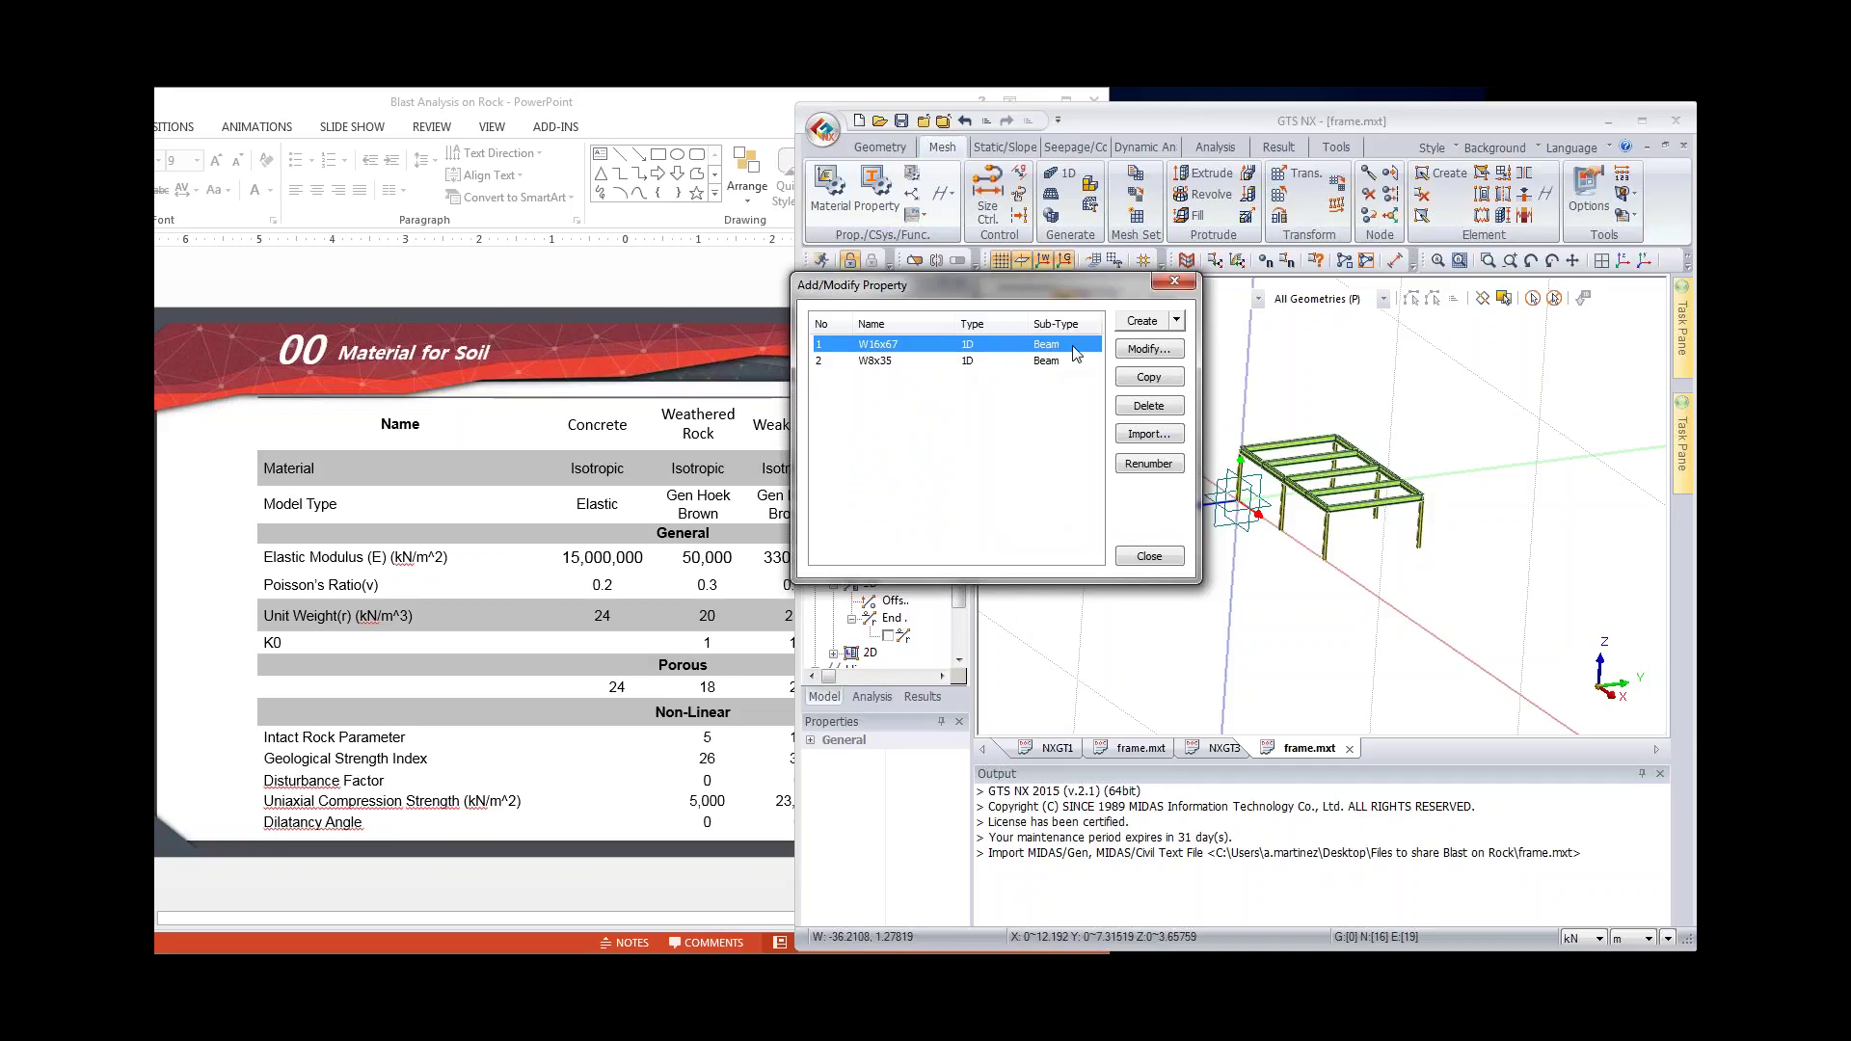
Step: Add 3D property 'wehtered rock' using the weathered rock material, then start Import
left_click(1177, 320)
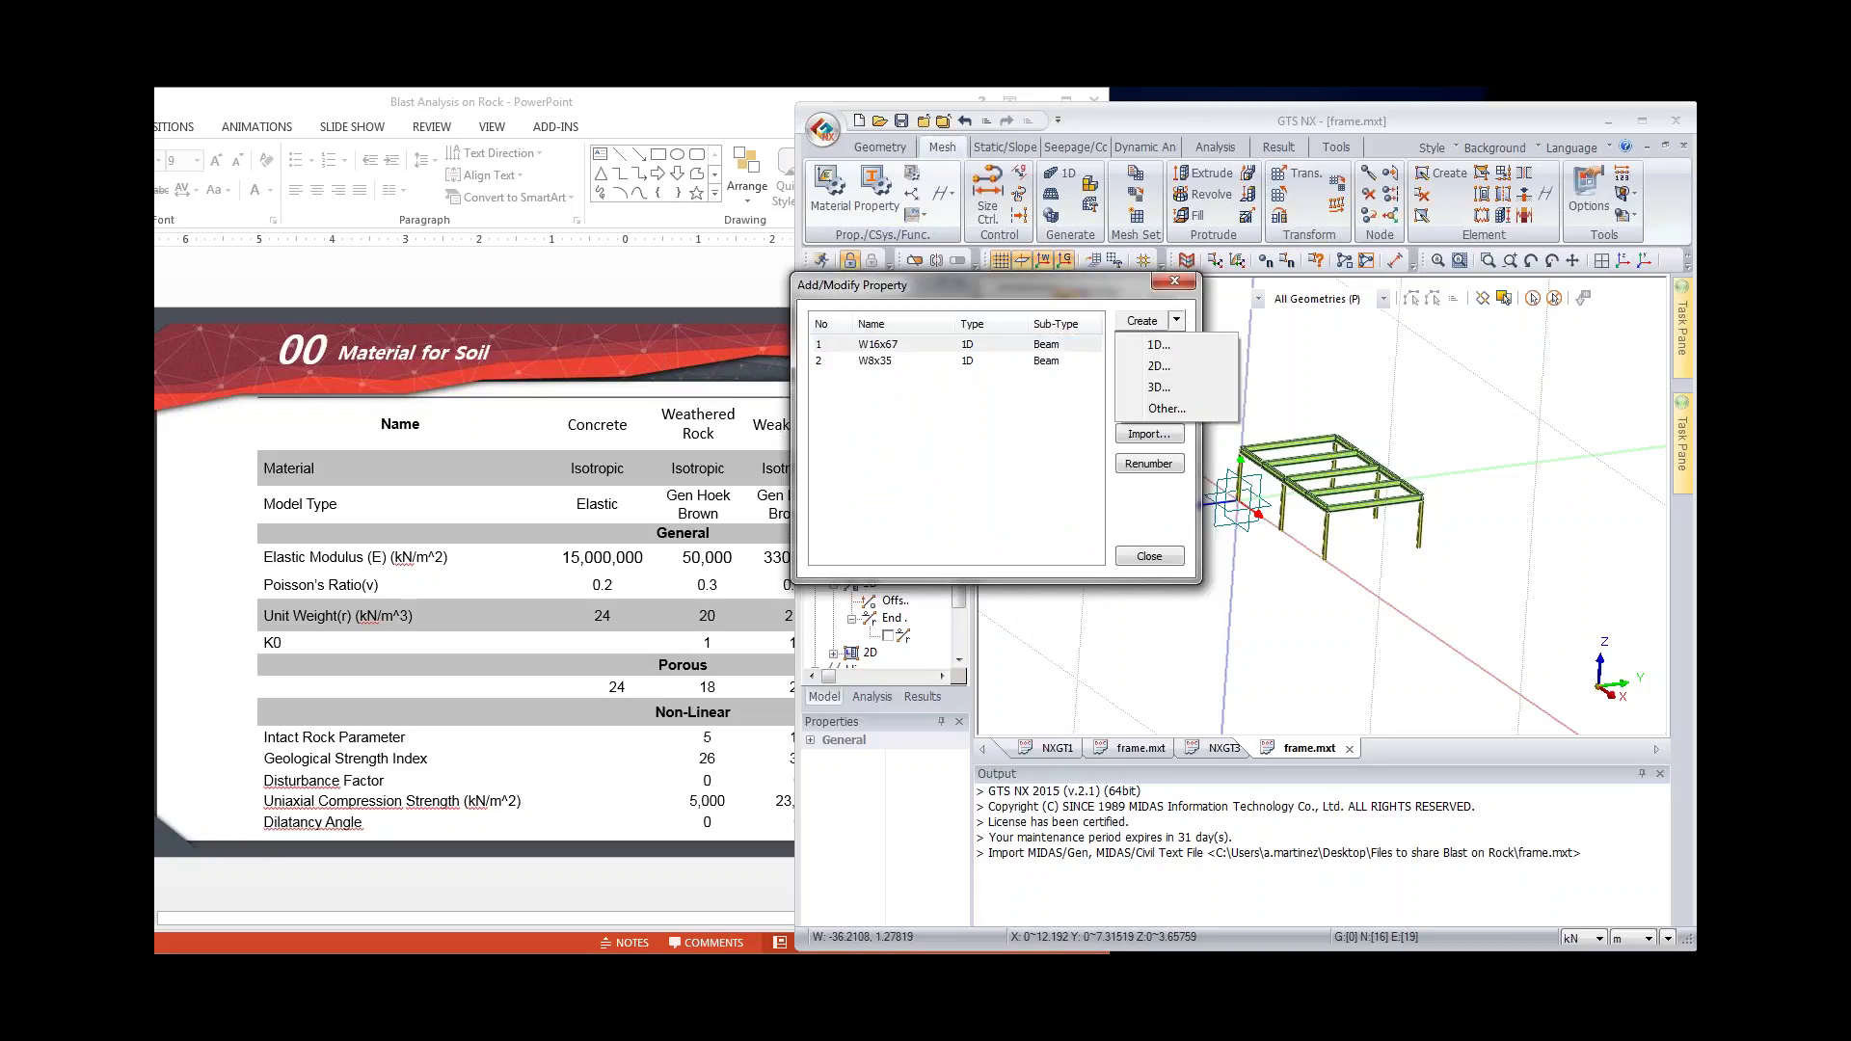
left_click(1159, 386)
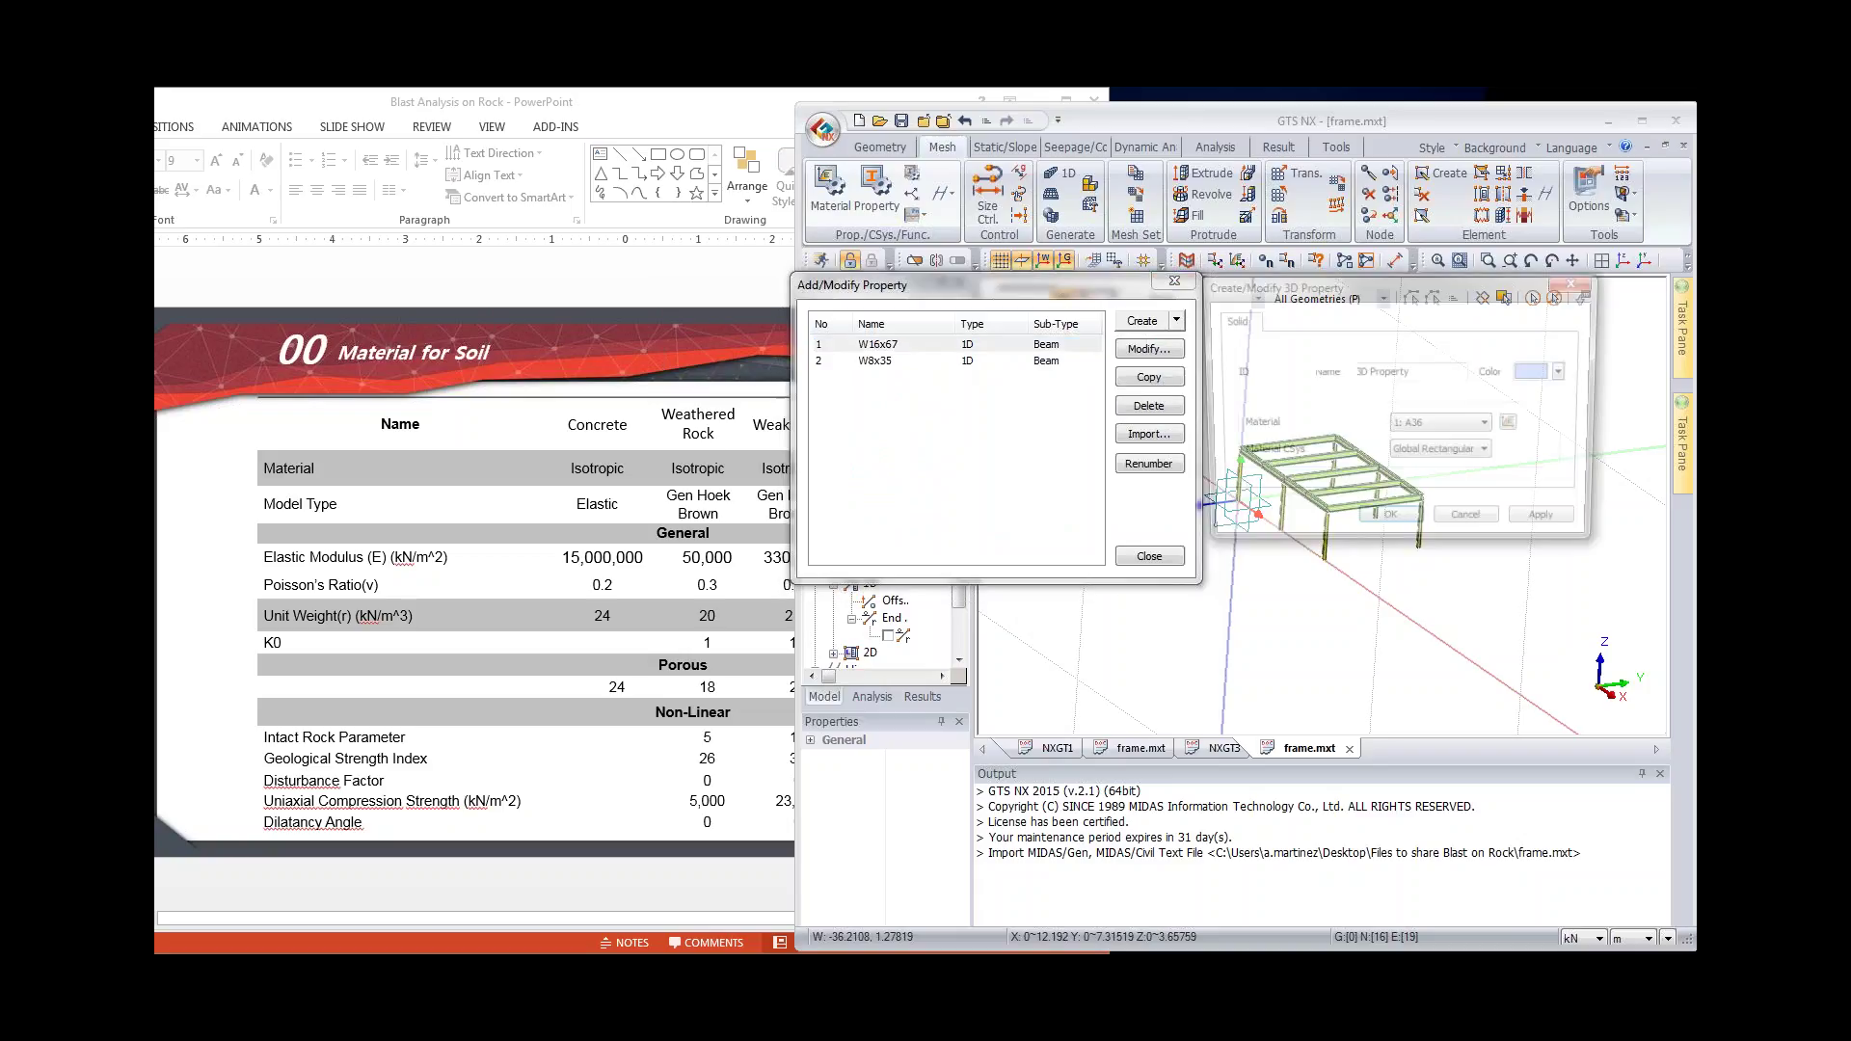
left_click(1460, 426)
left_click(1446, 461)
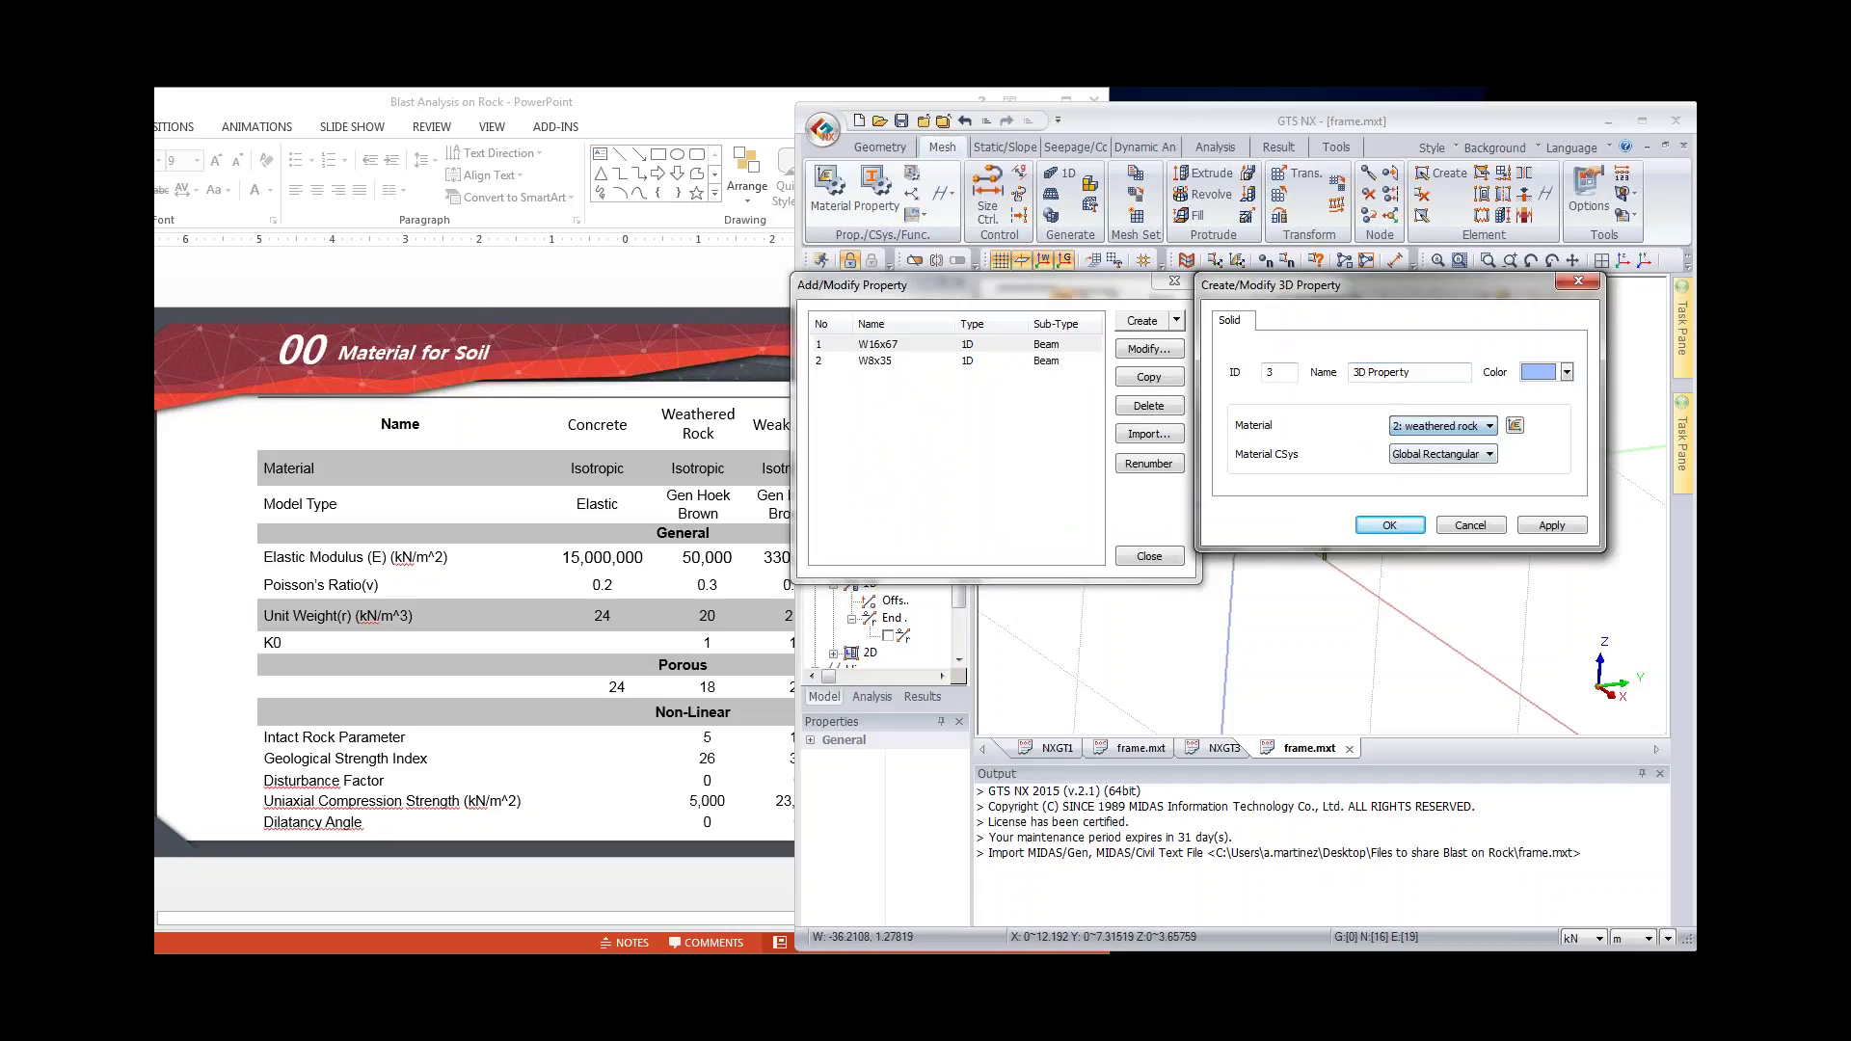
left_click_drag(1353, 372, 1410, 372)
type("wehtered rock")
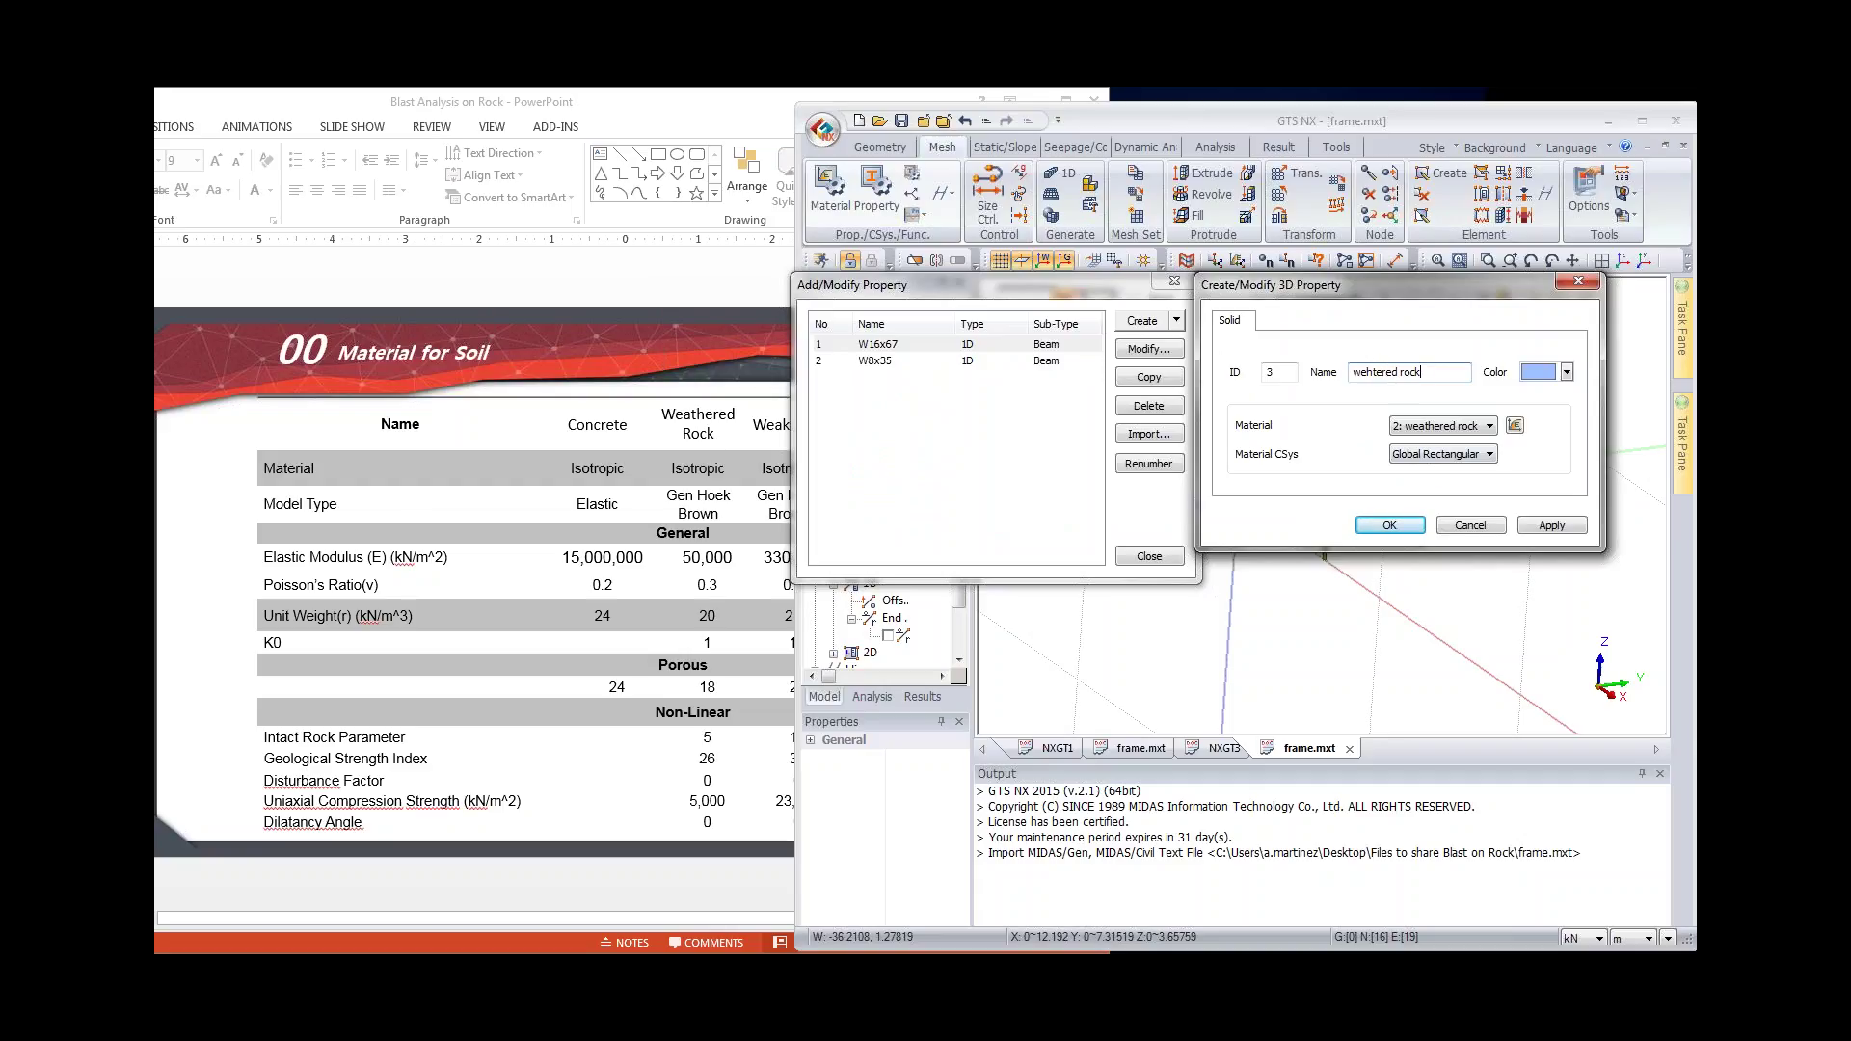
left_click(1389, 524)
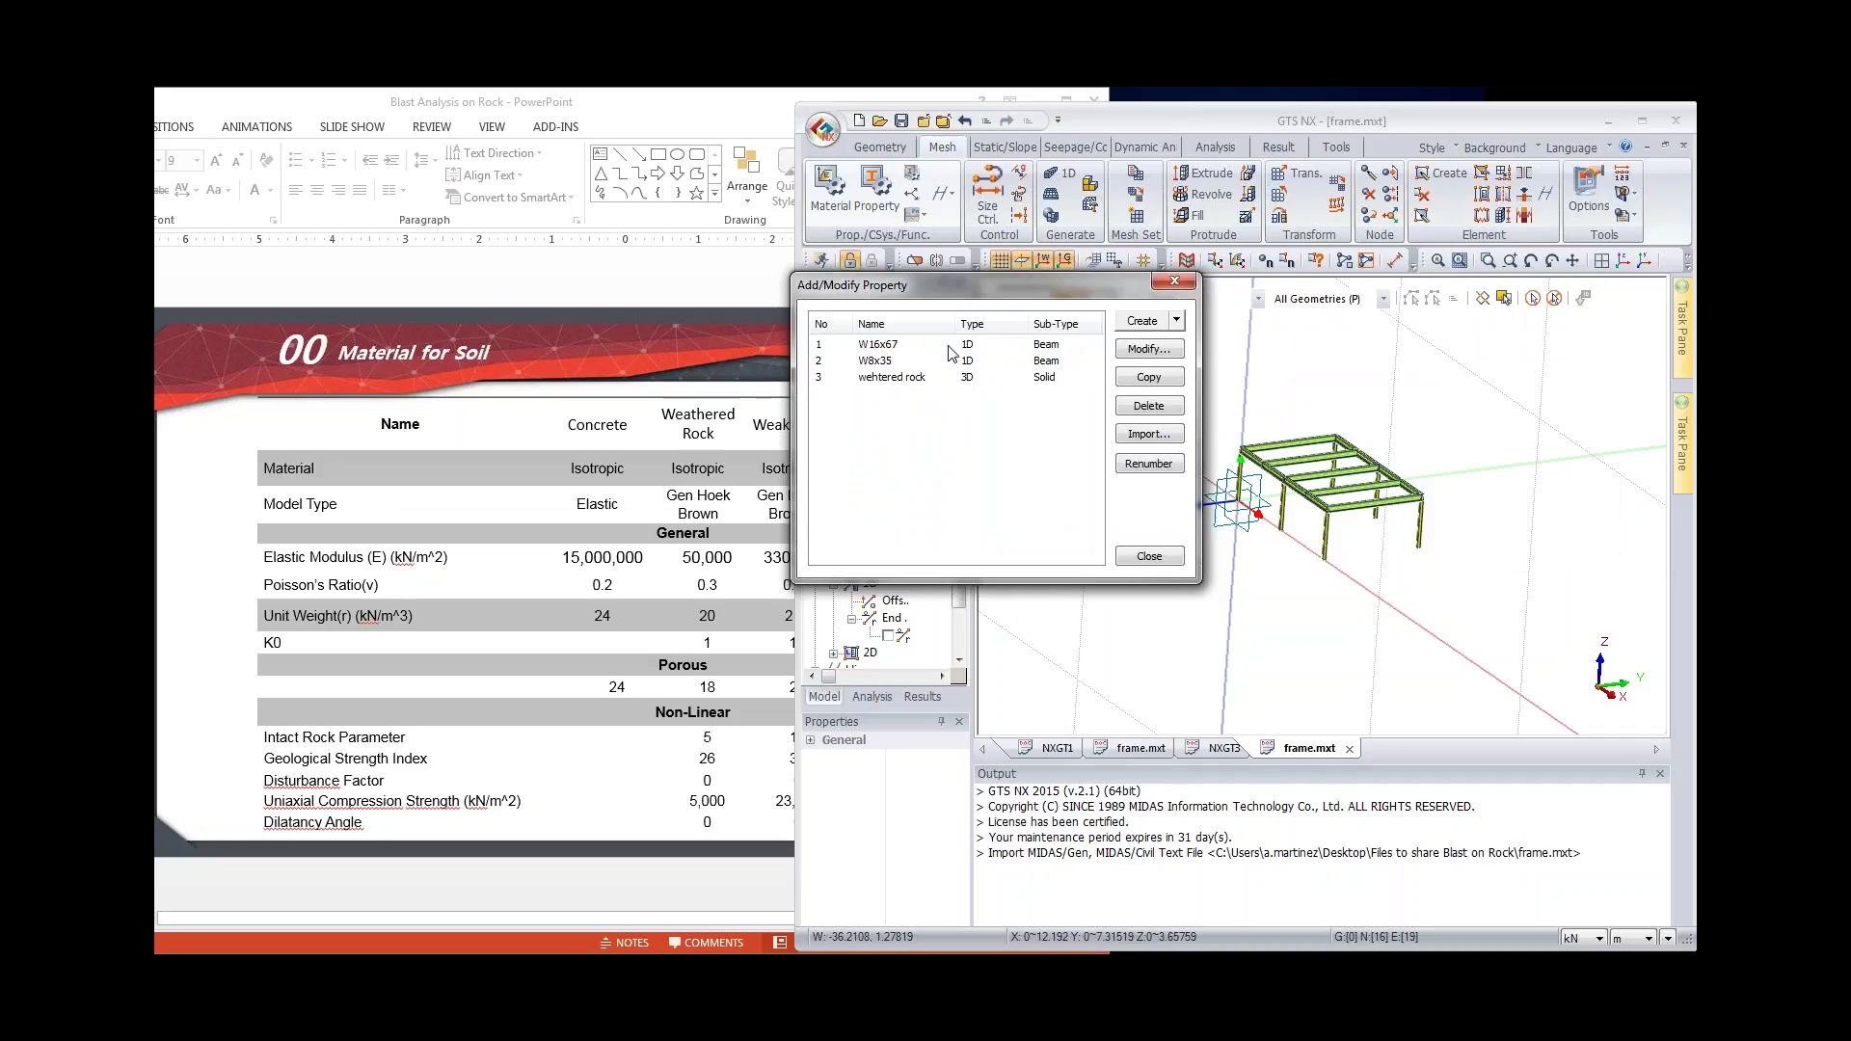
left_click(1150, 436)
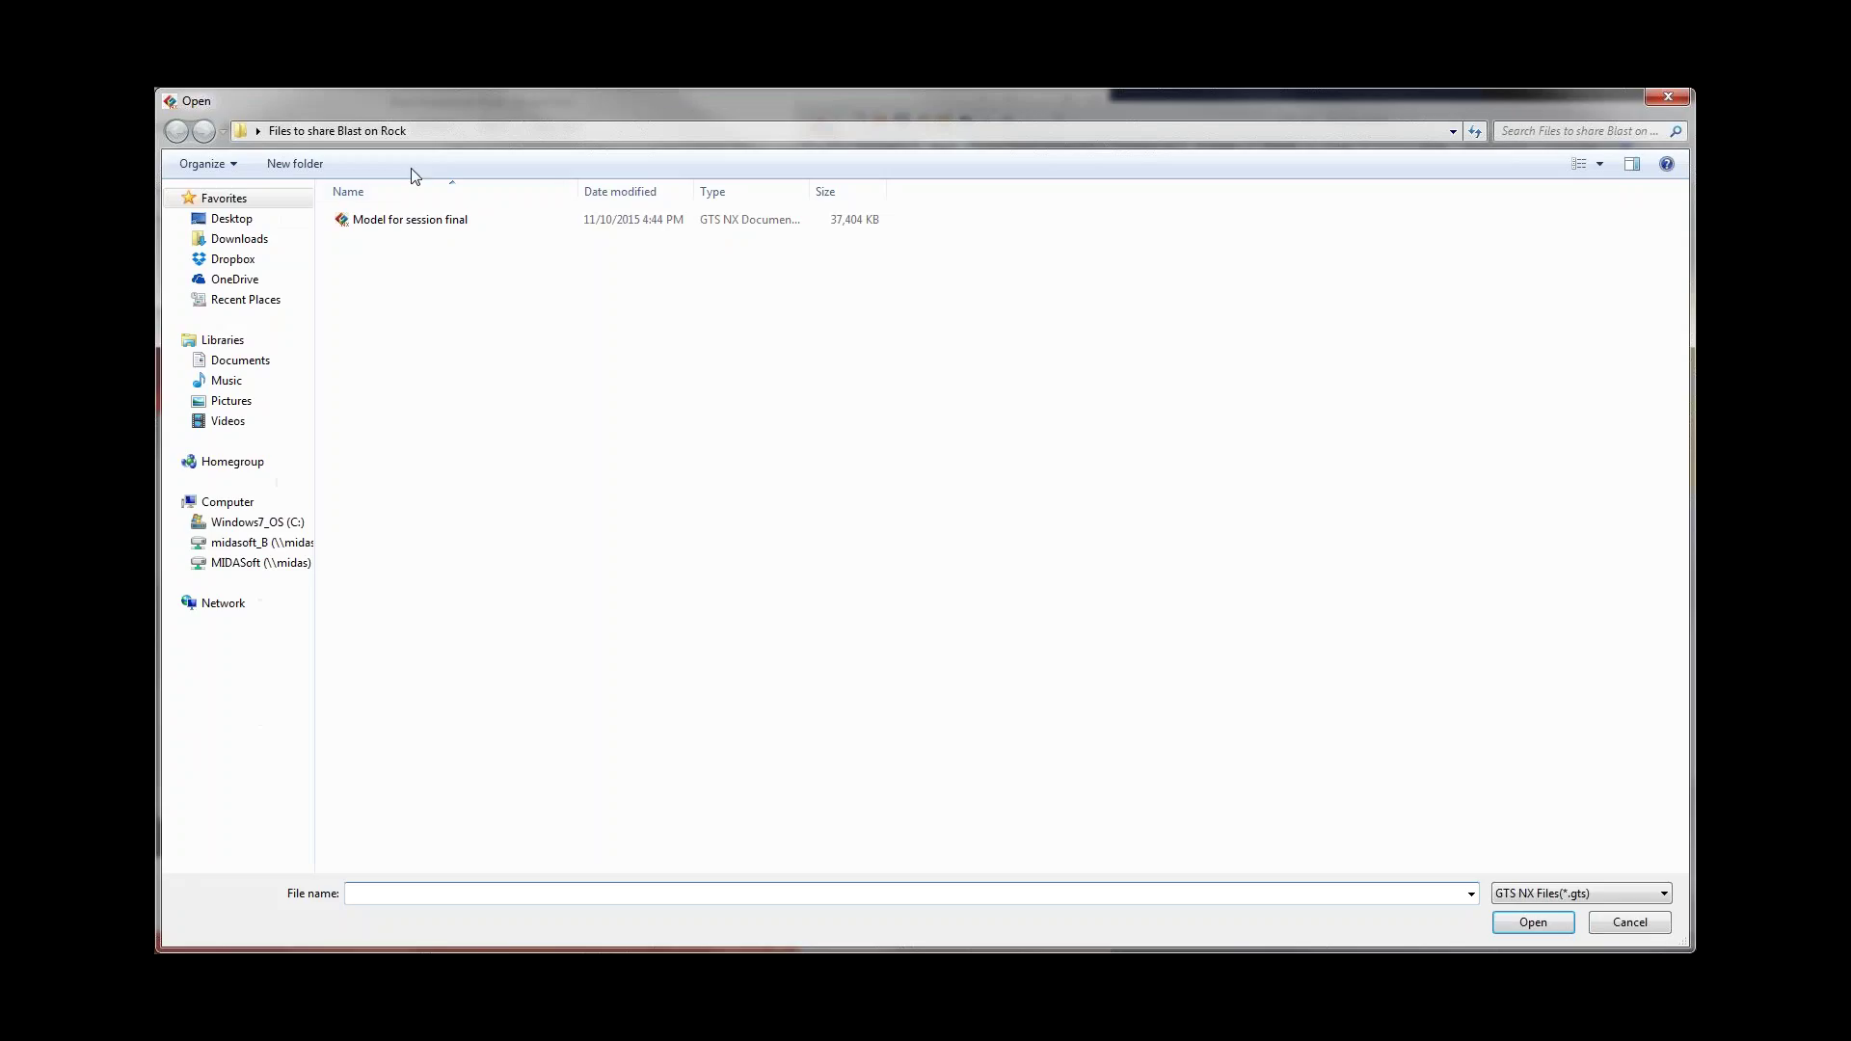
Step: Import the Concrete, Weak Rock, Strong Rock and Bed Rock properties from the Model for session final file
left_click(410, 220)
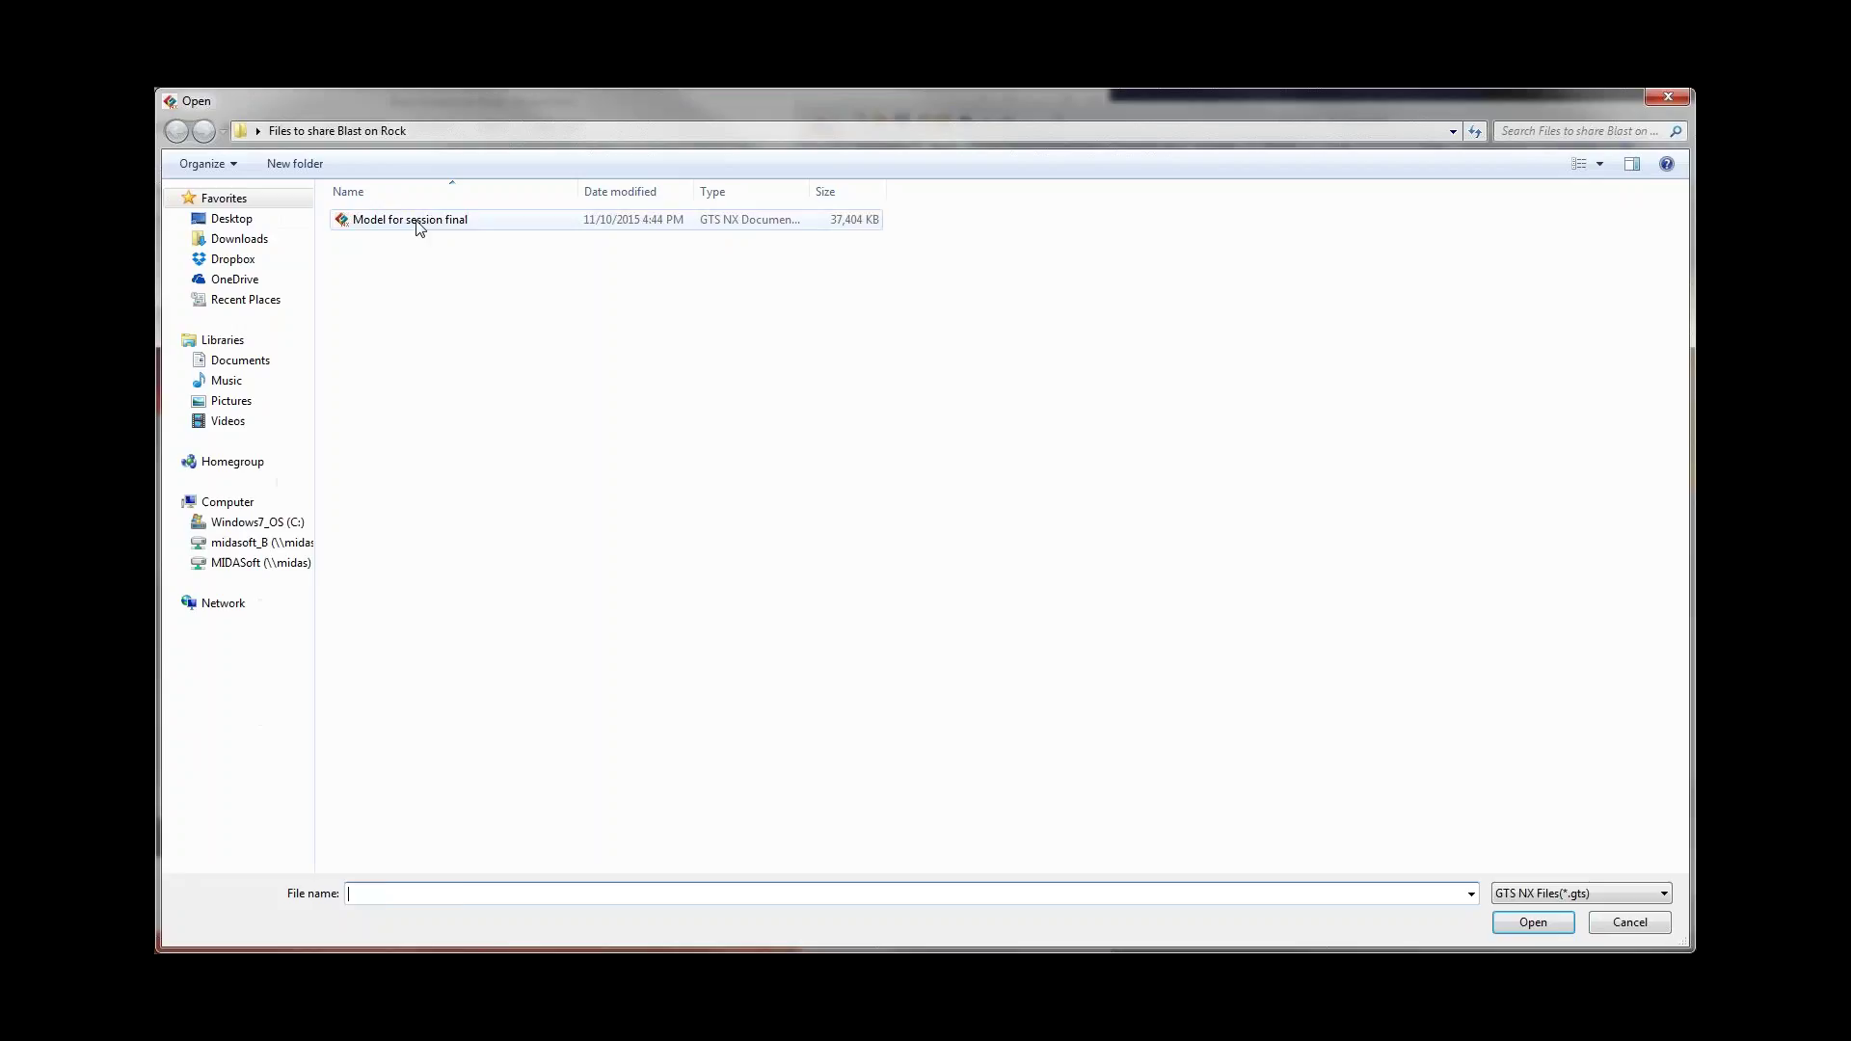
left_click(1532, 922)
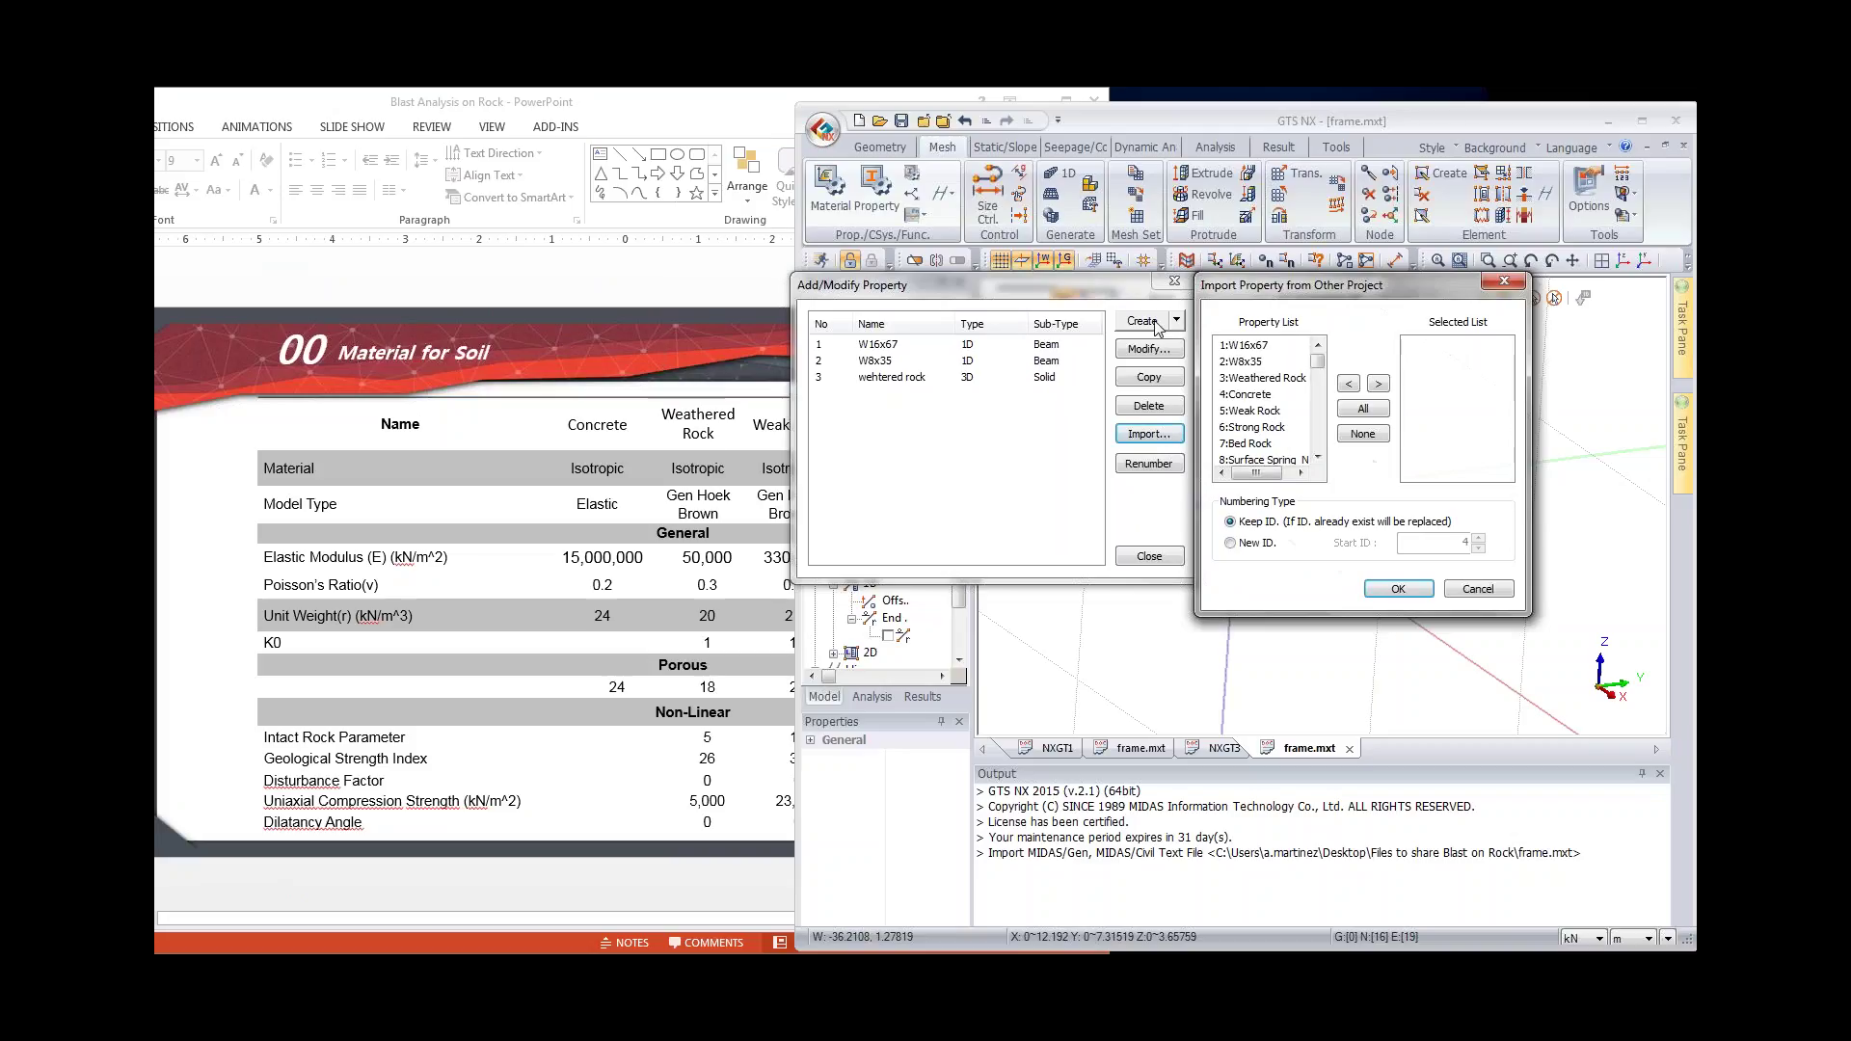
left_click(1259, 394)
left_click_drag(1250, 419, 1261, 445)
left_click(1378, 384)
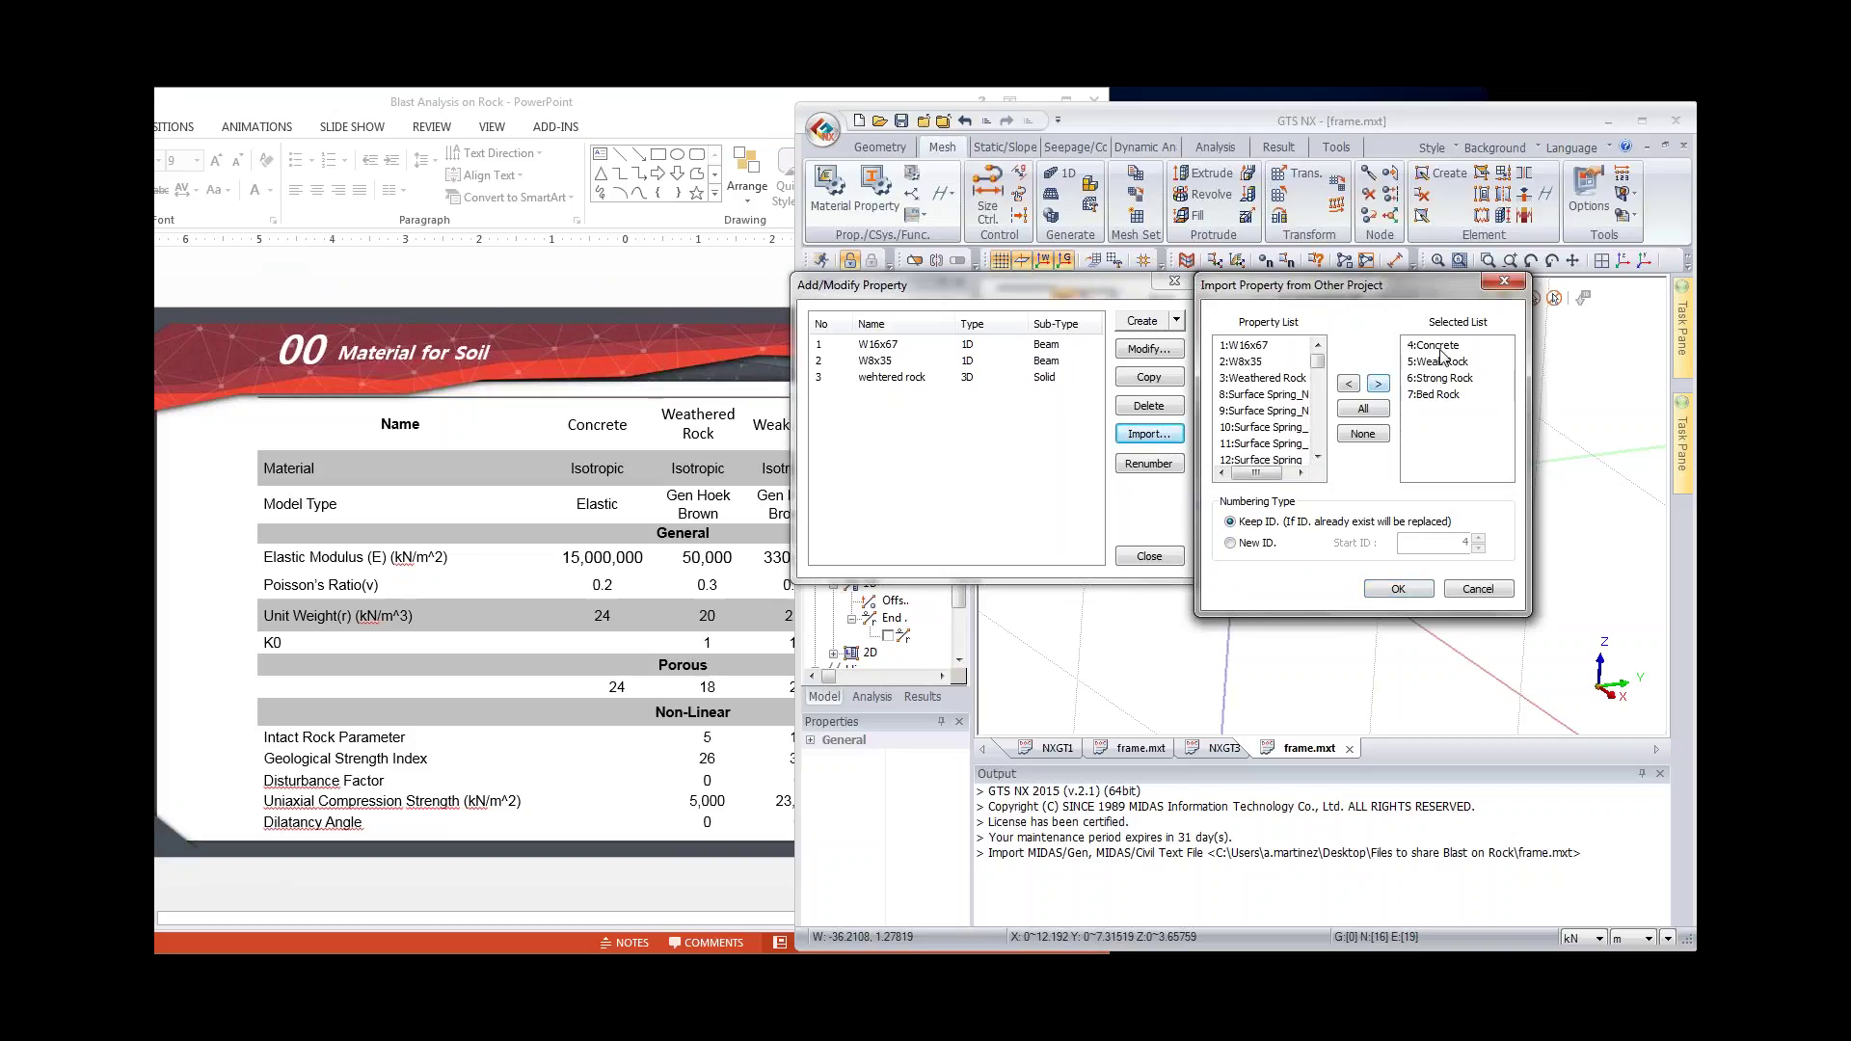
left_click(1397, 589)
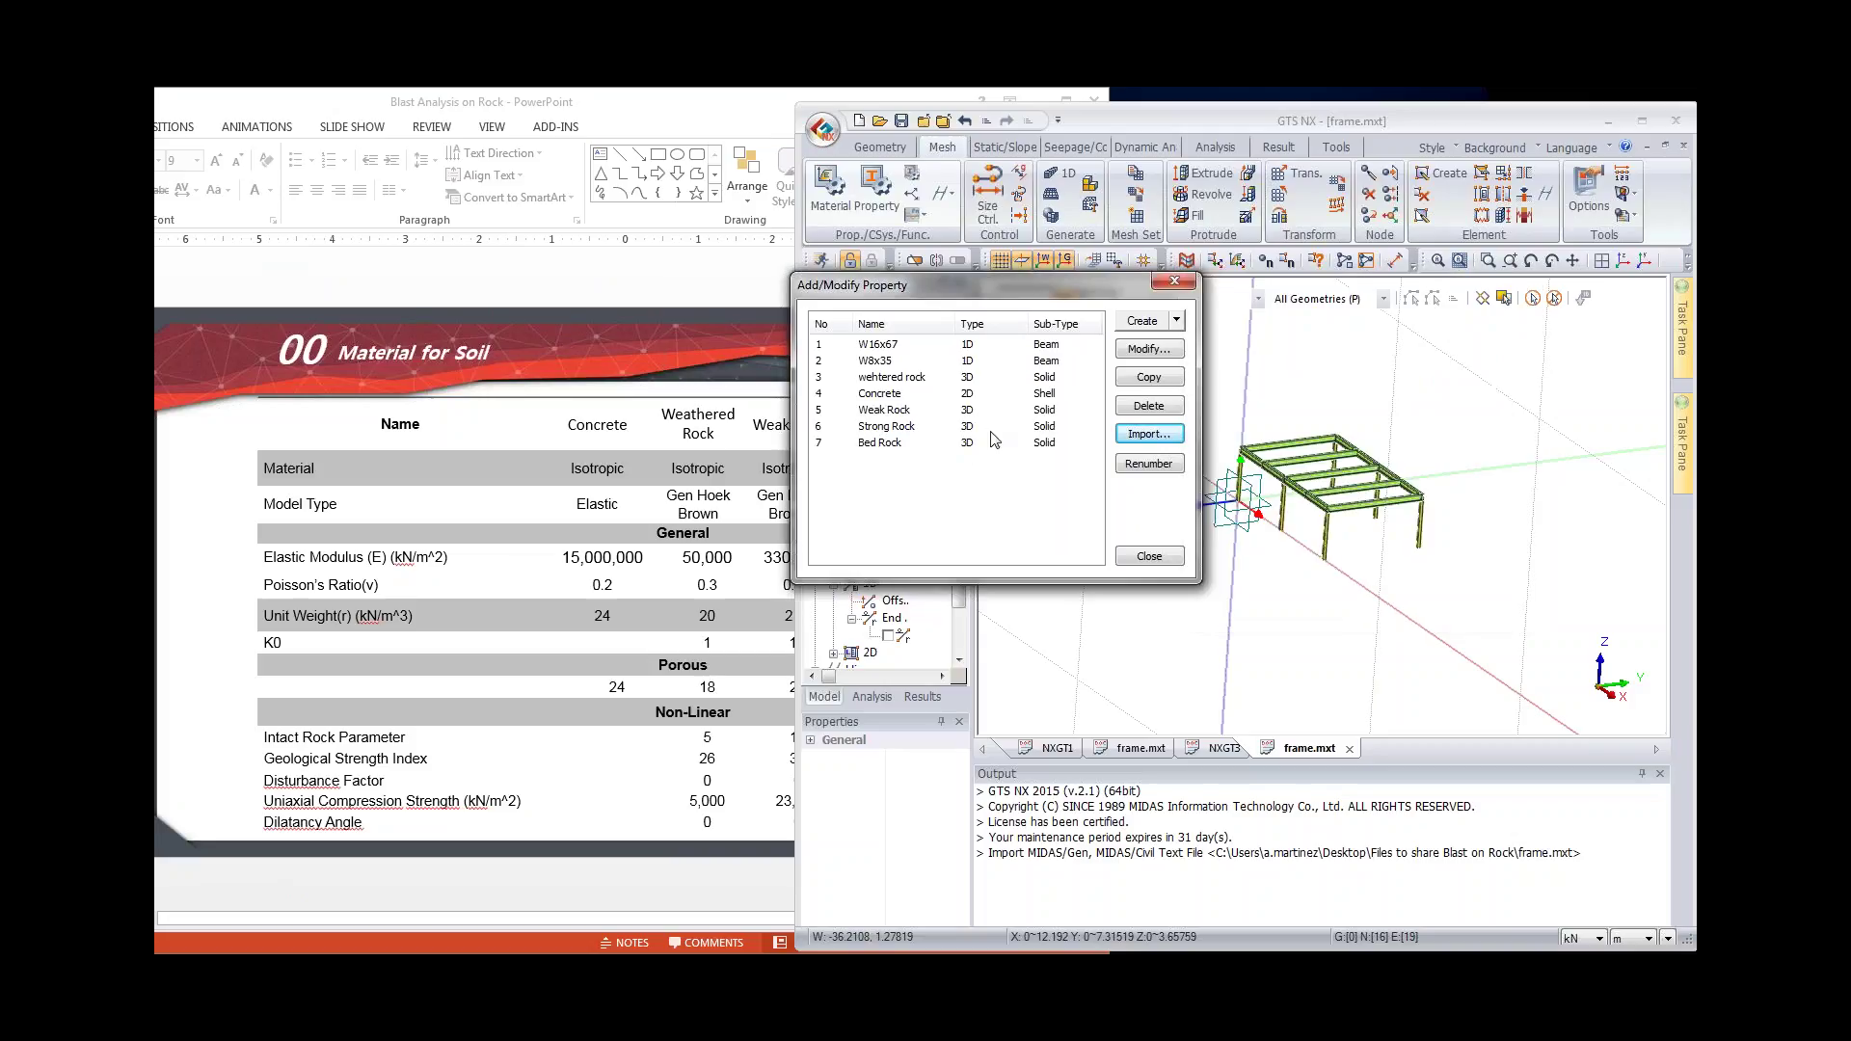
Step: Check the Concrete 2D shell property at 0.5 m thickness and close the property dialogs
left_click(1023, 396)
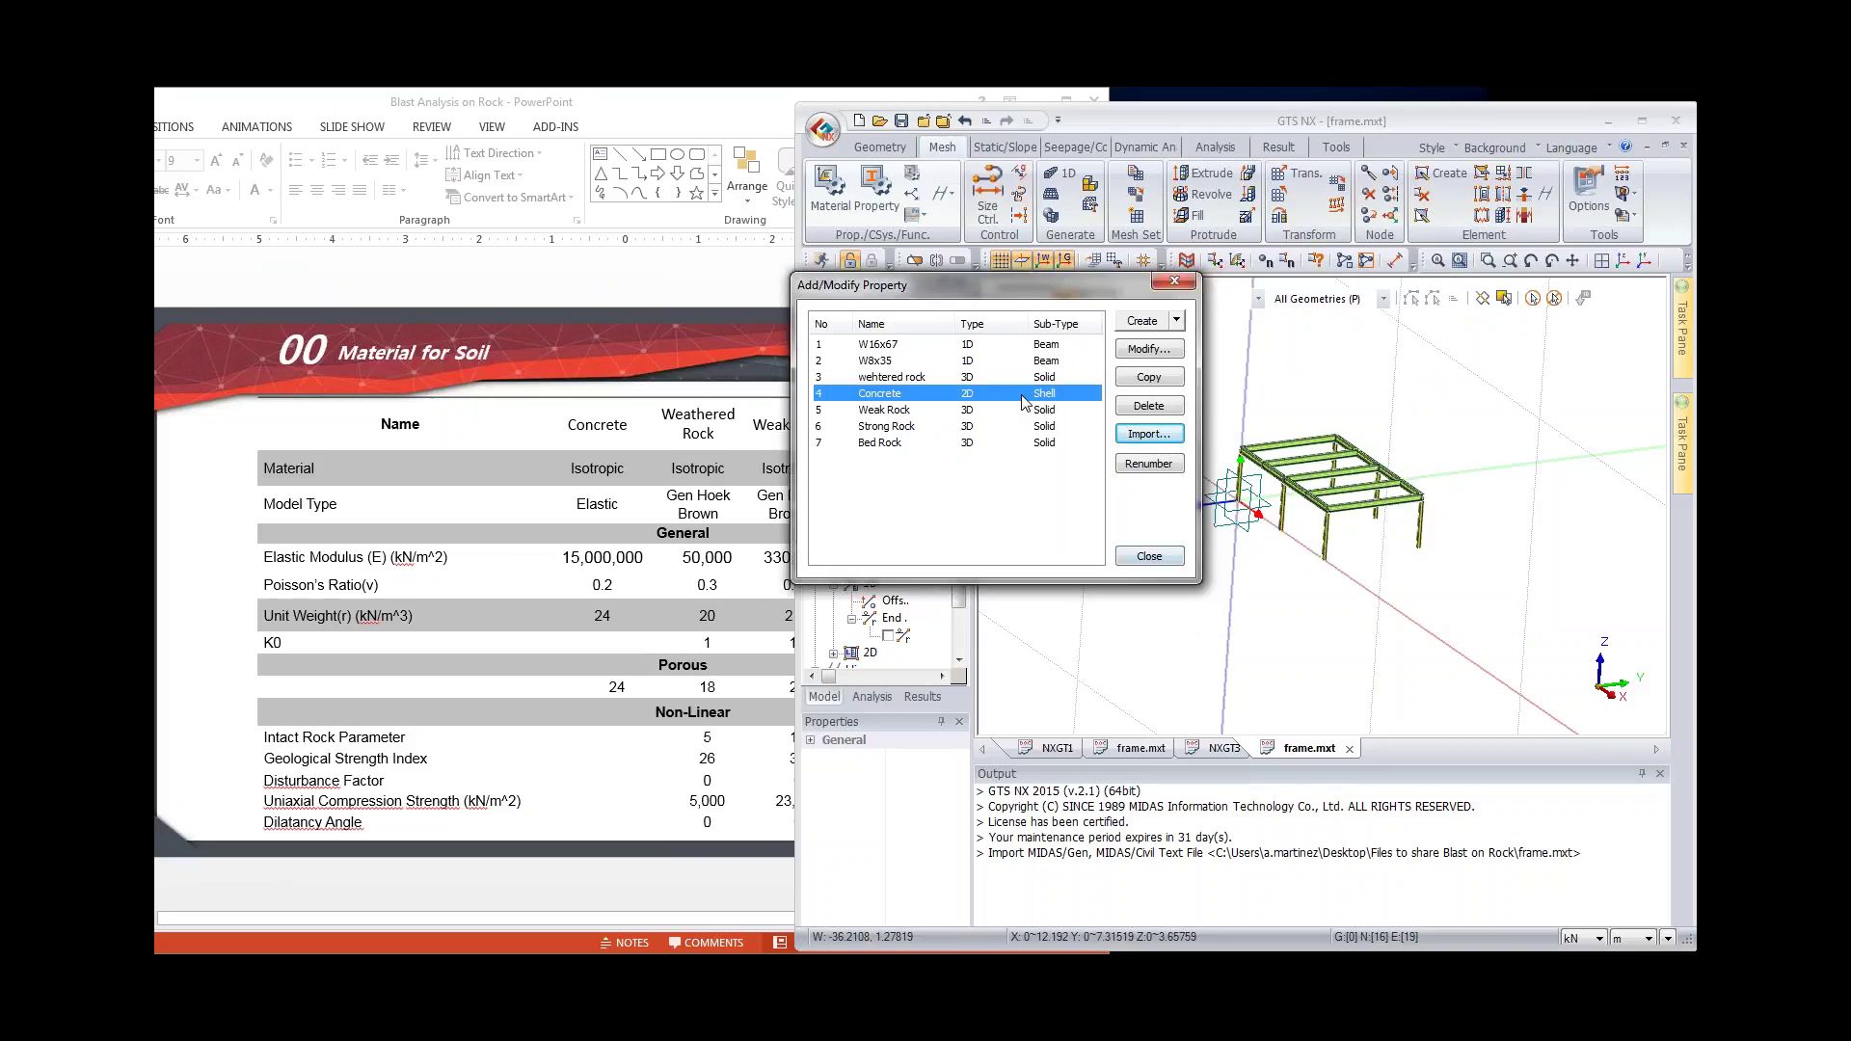
left_click(1157, 350)
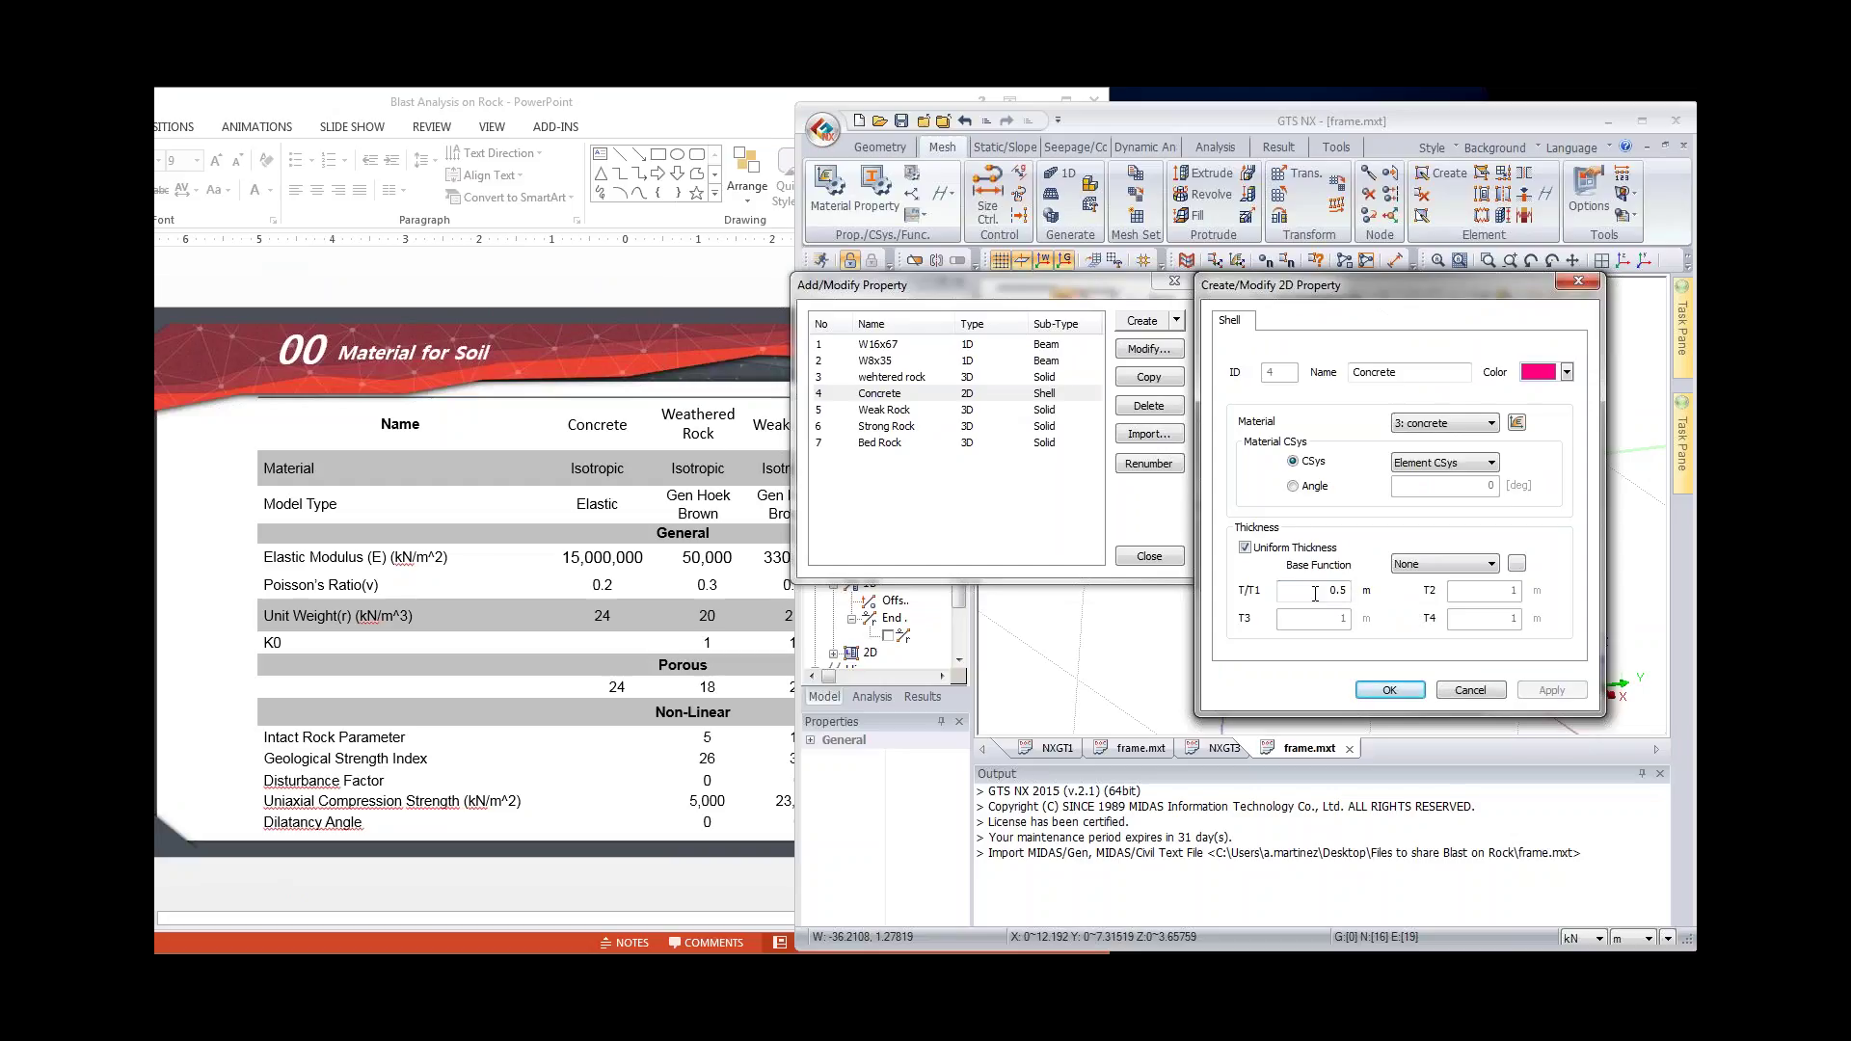
left_click(1578, 281)
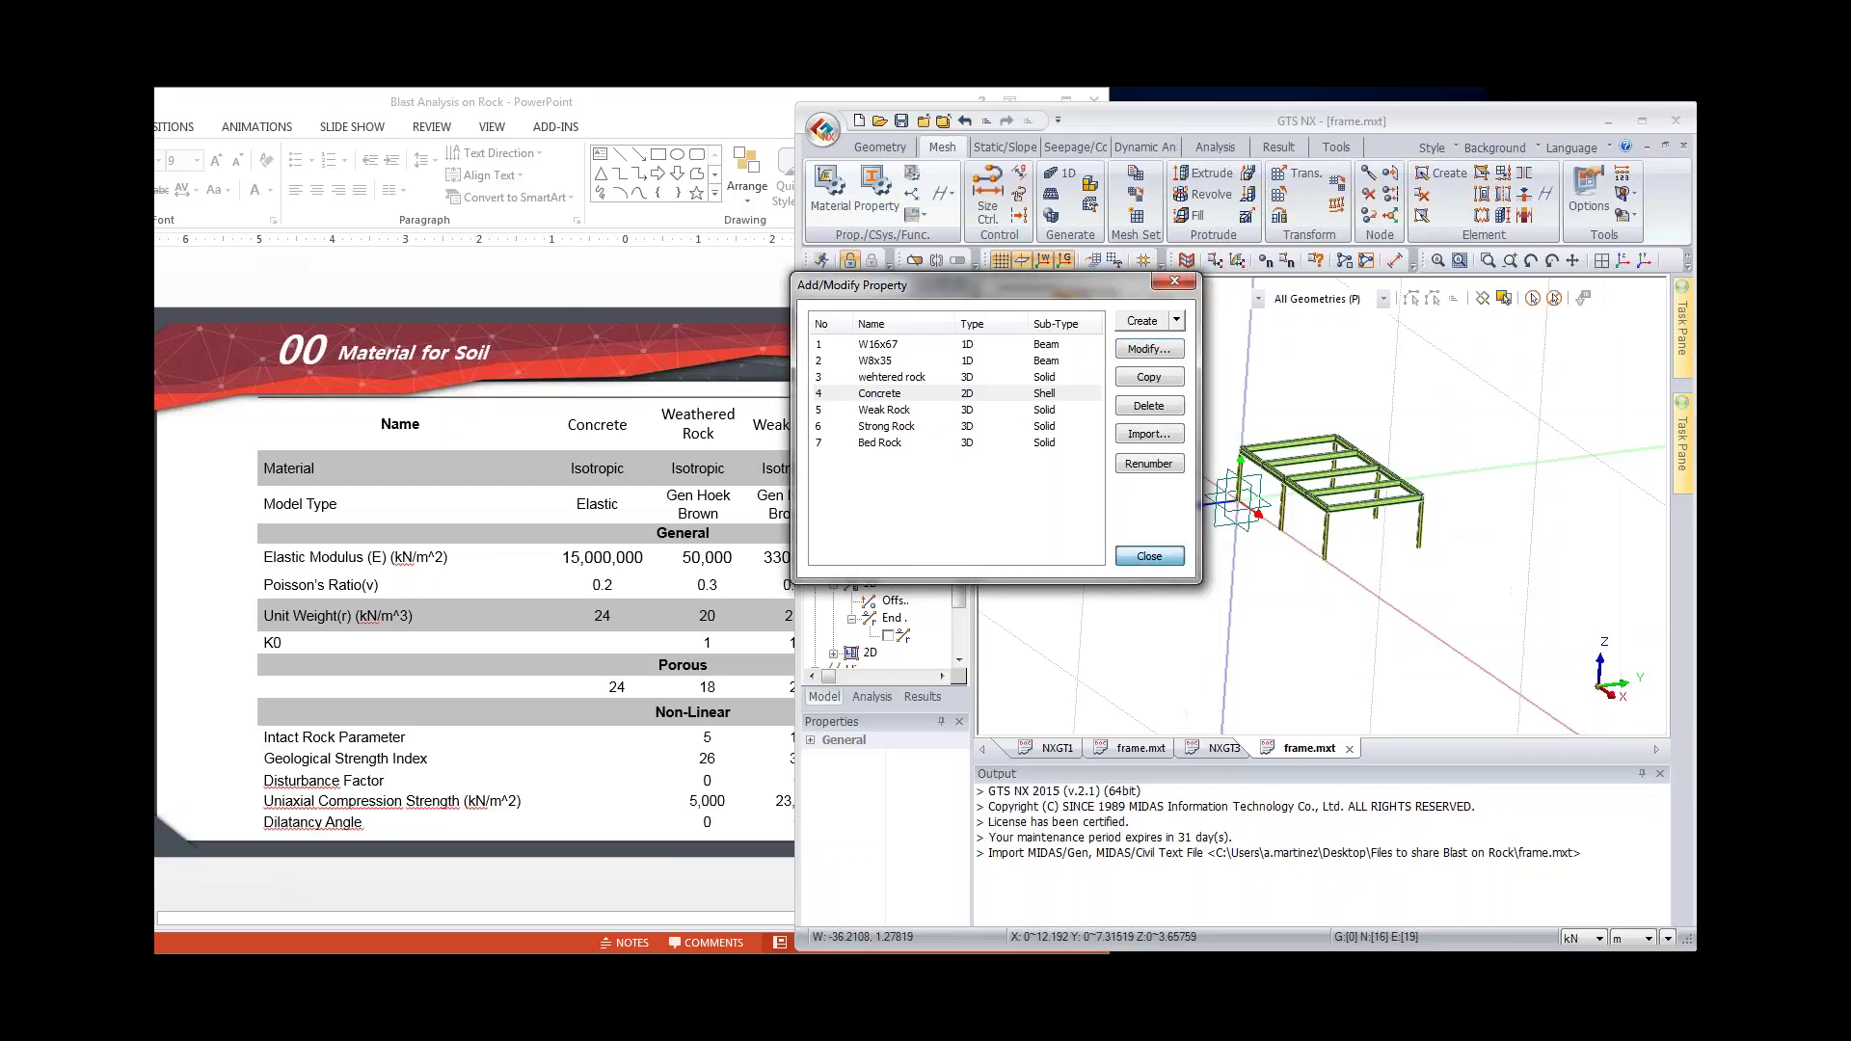
left_click(1174, 281)
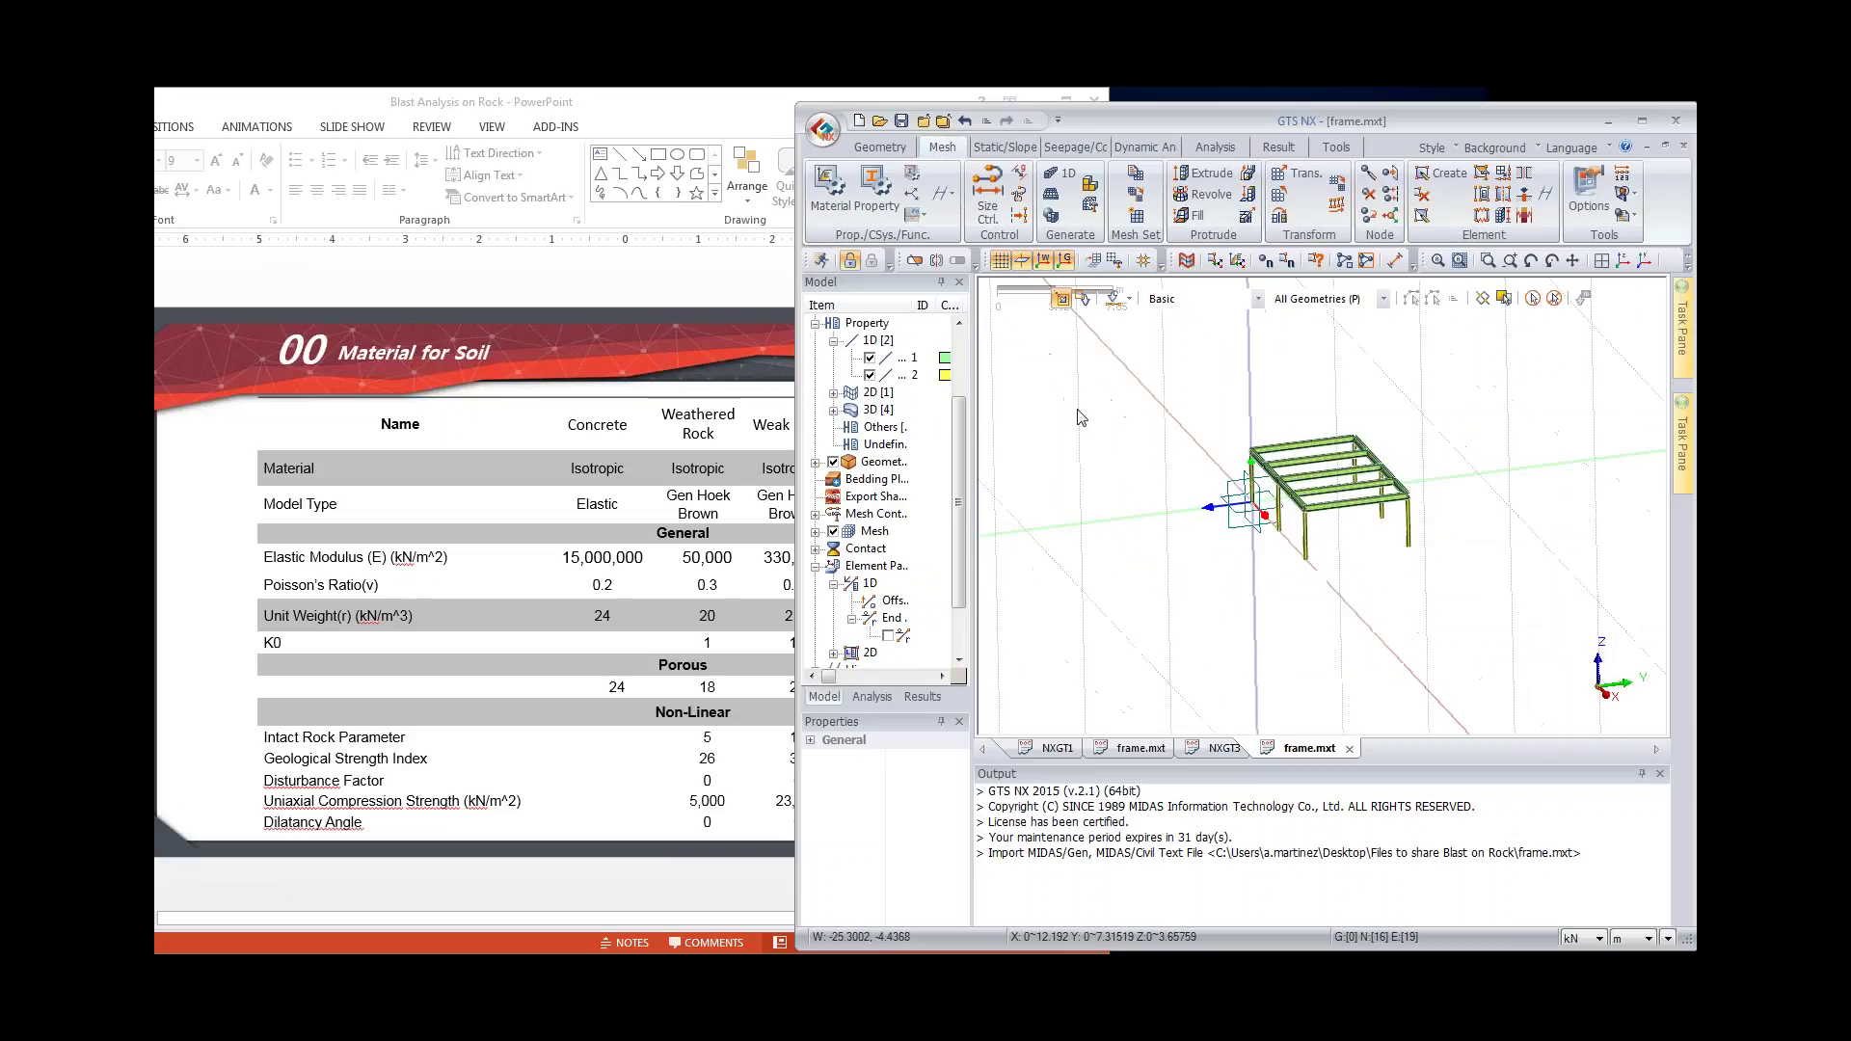
Step: Scroll the tutorial slides to '04 Geometry works (Create Terrain)' and return to GTS NX
left_click(540, 393)
scroll(541, 392, "down", 1)
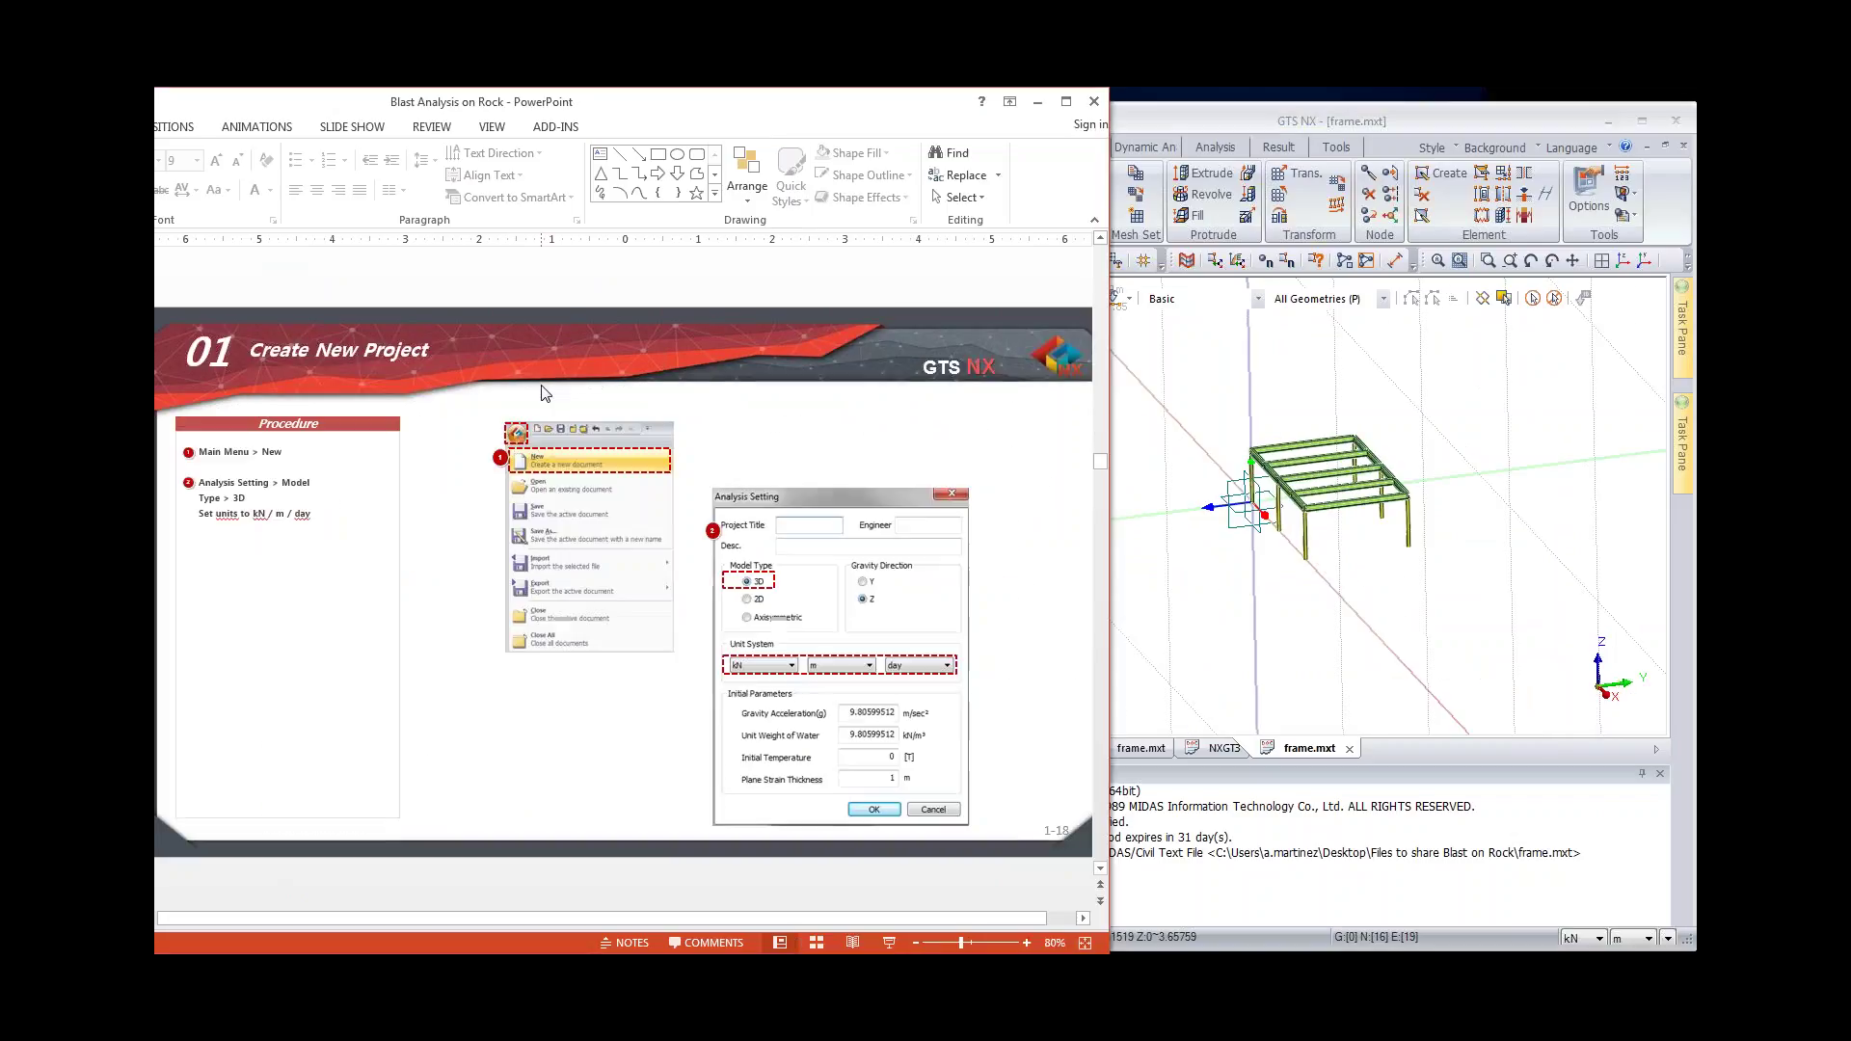
scroll(540, 392, "down", 2)
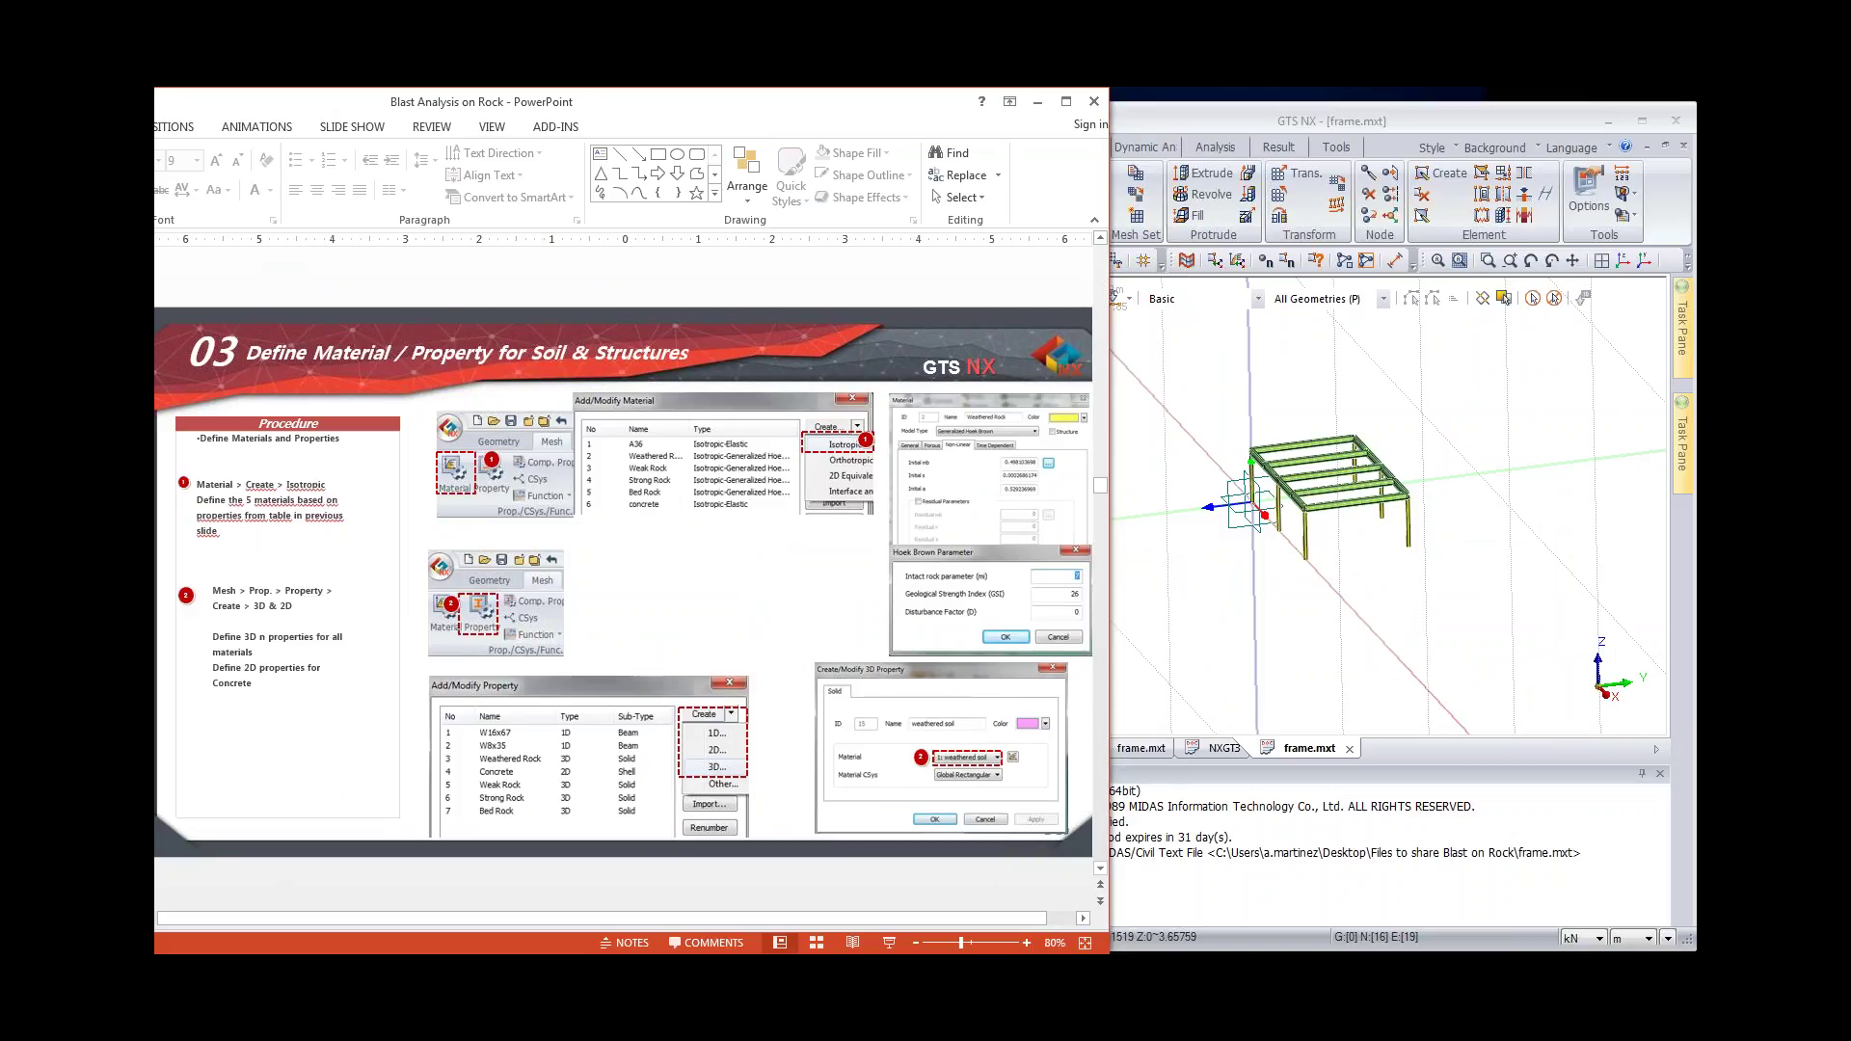
scroll(541, 392, "down", 1)
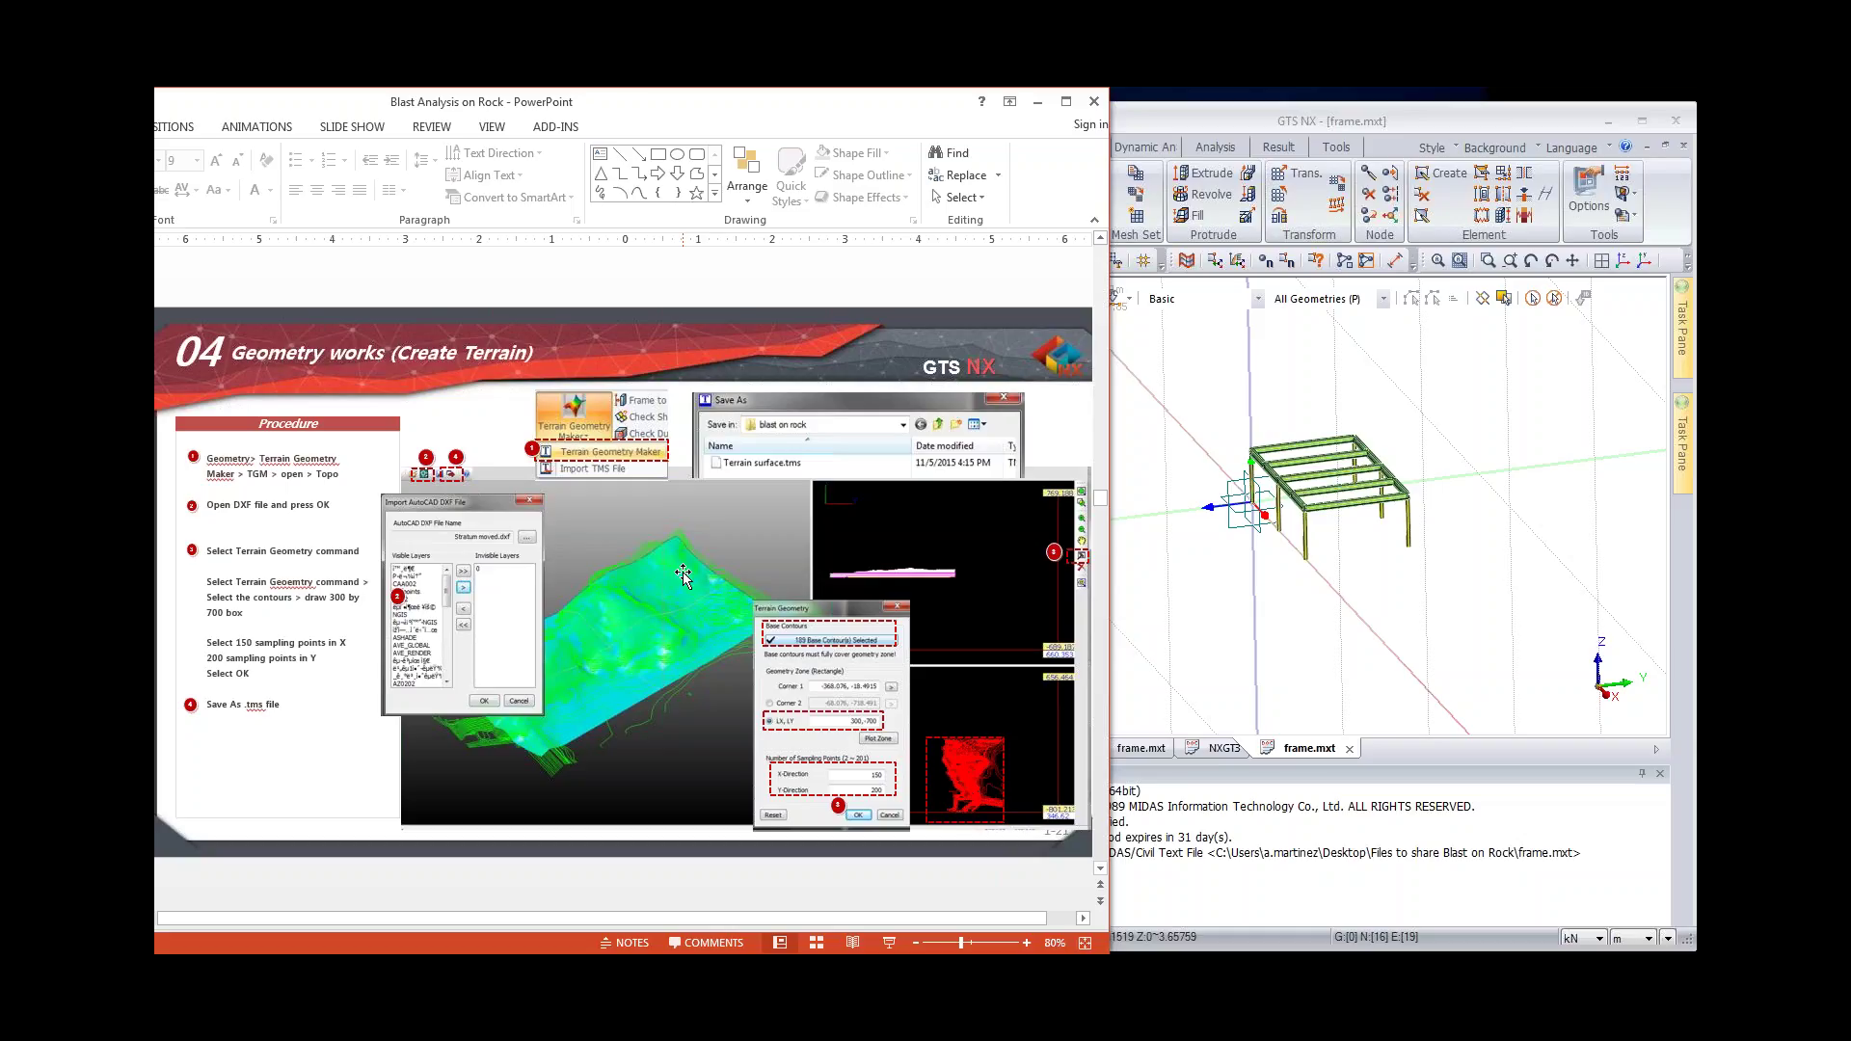
left_click(1229, 387)
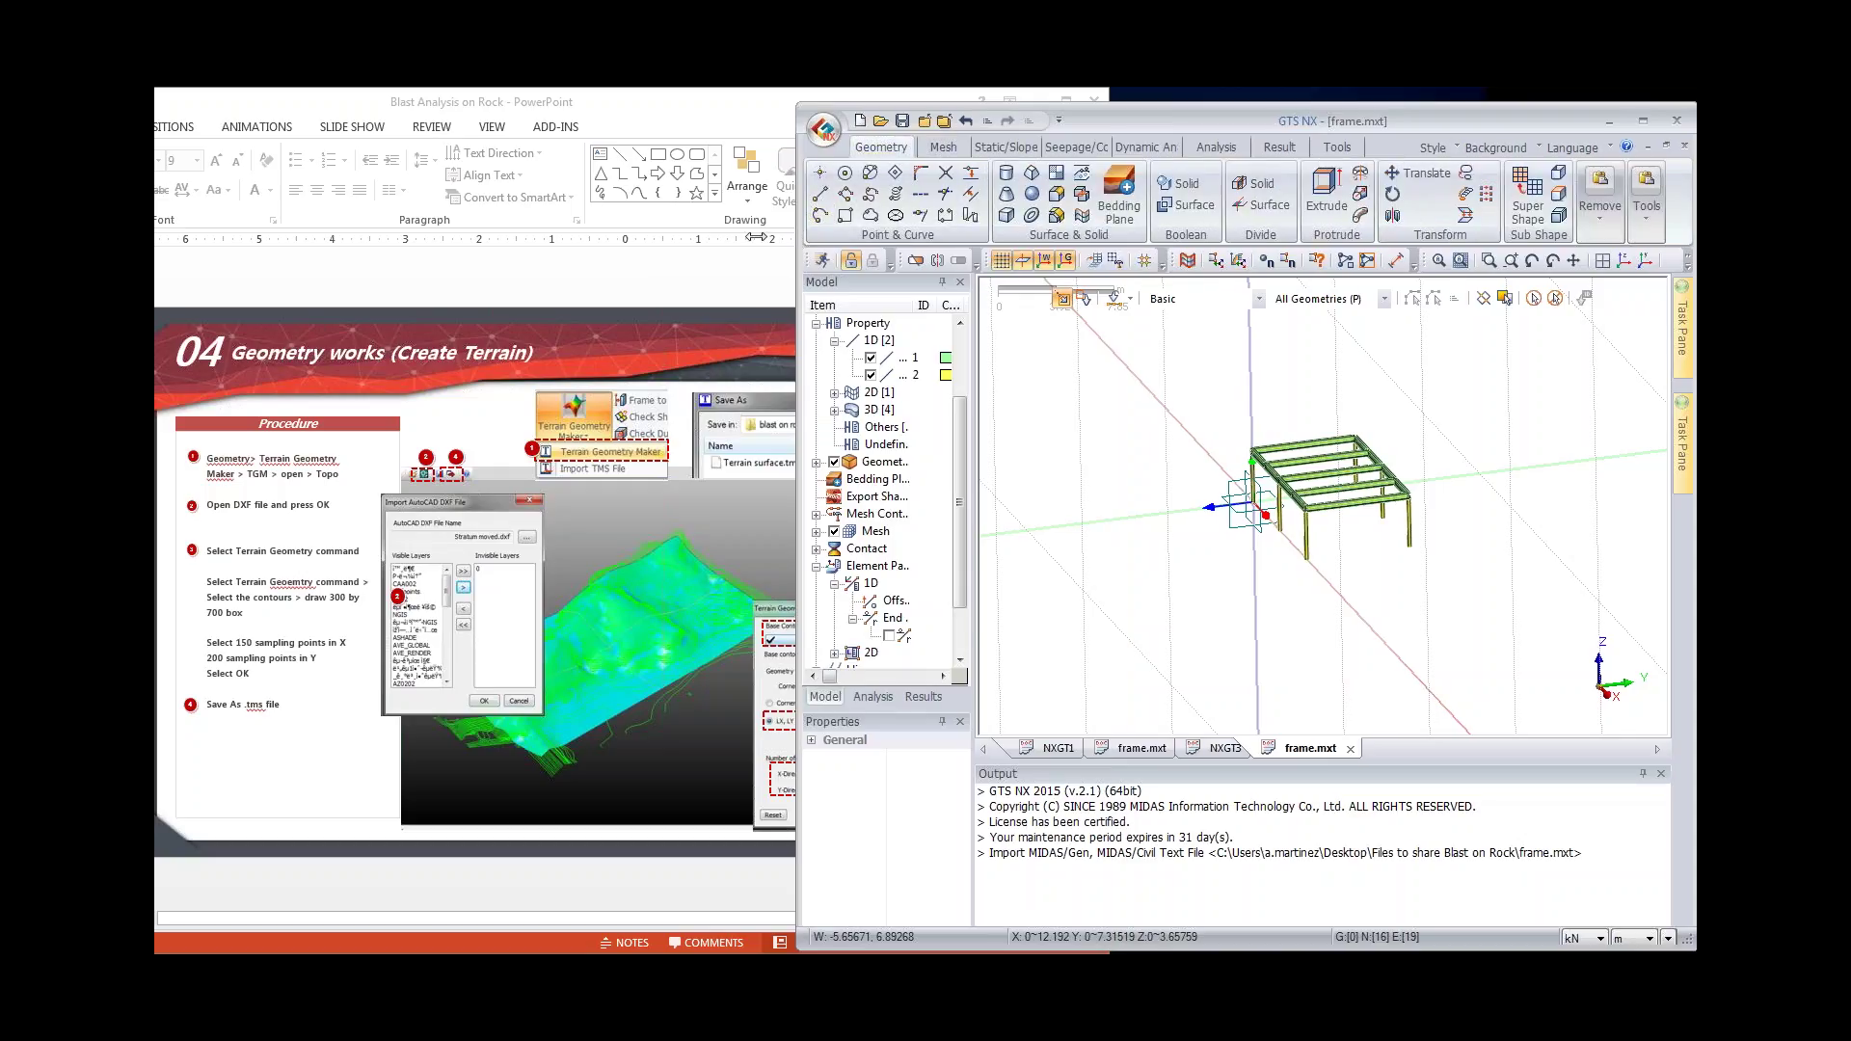
Step: Import Stratum.dxf through Import > DXF 3D as terrain contour lines
left_click_drag(796, 233, 737, 233)
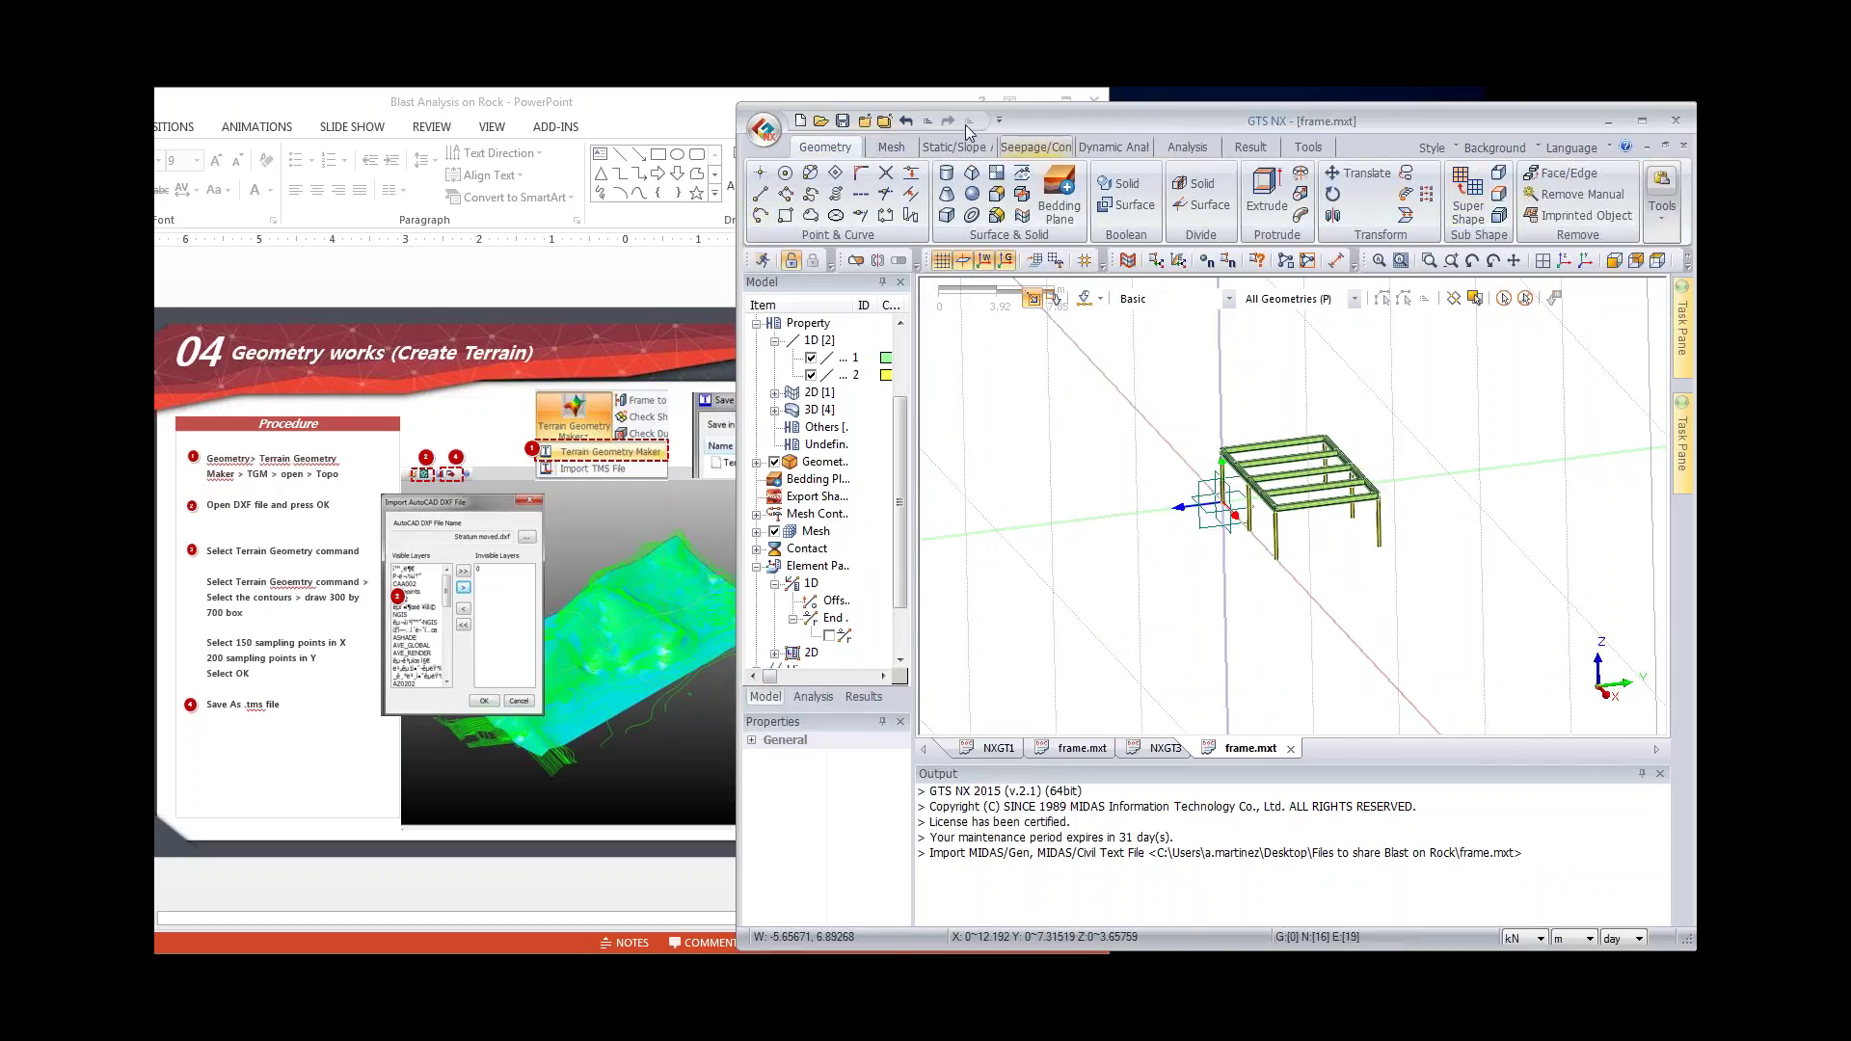
left_click(766, 137)
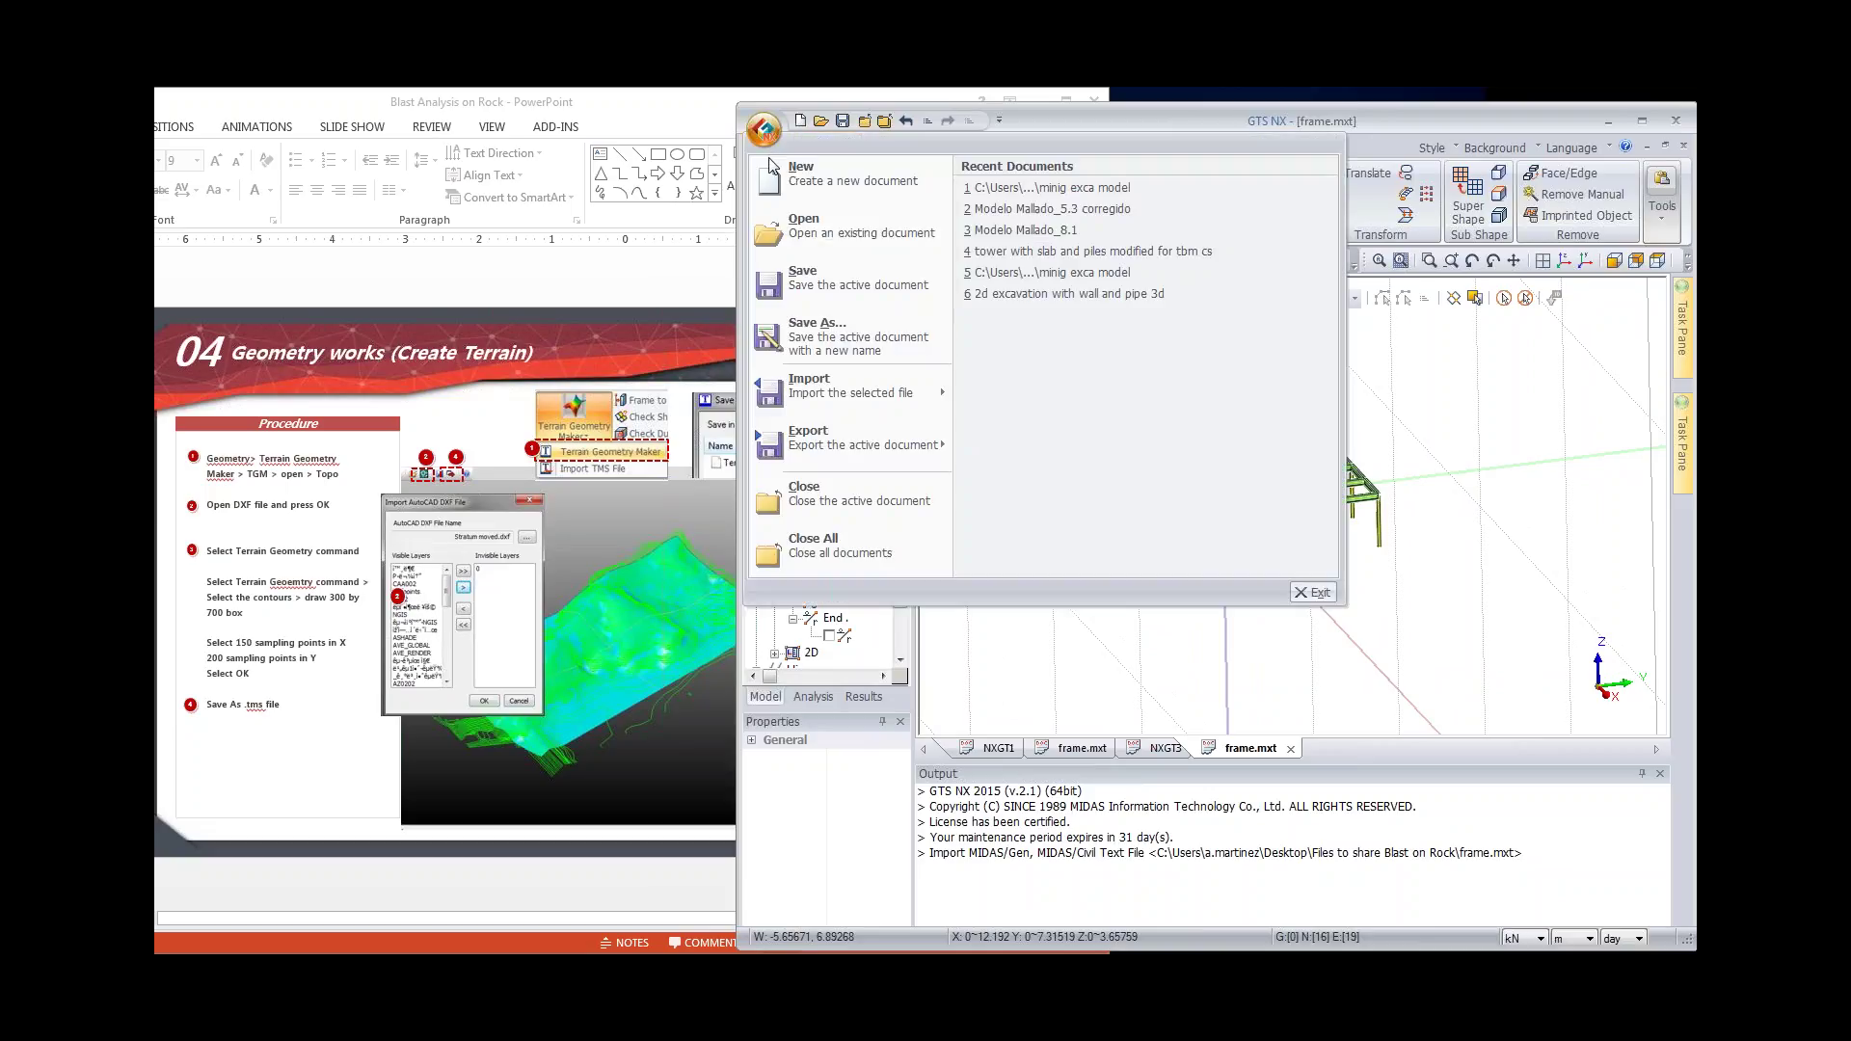
mouse_move(892, 385)
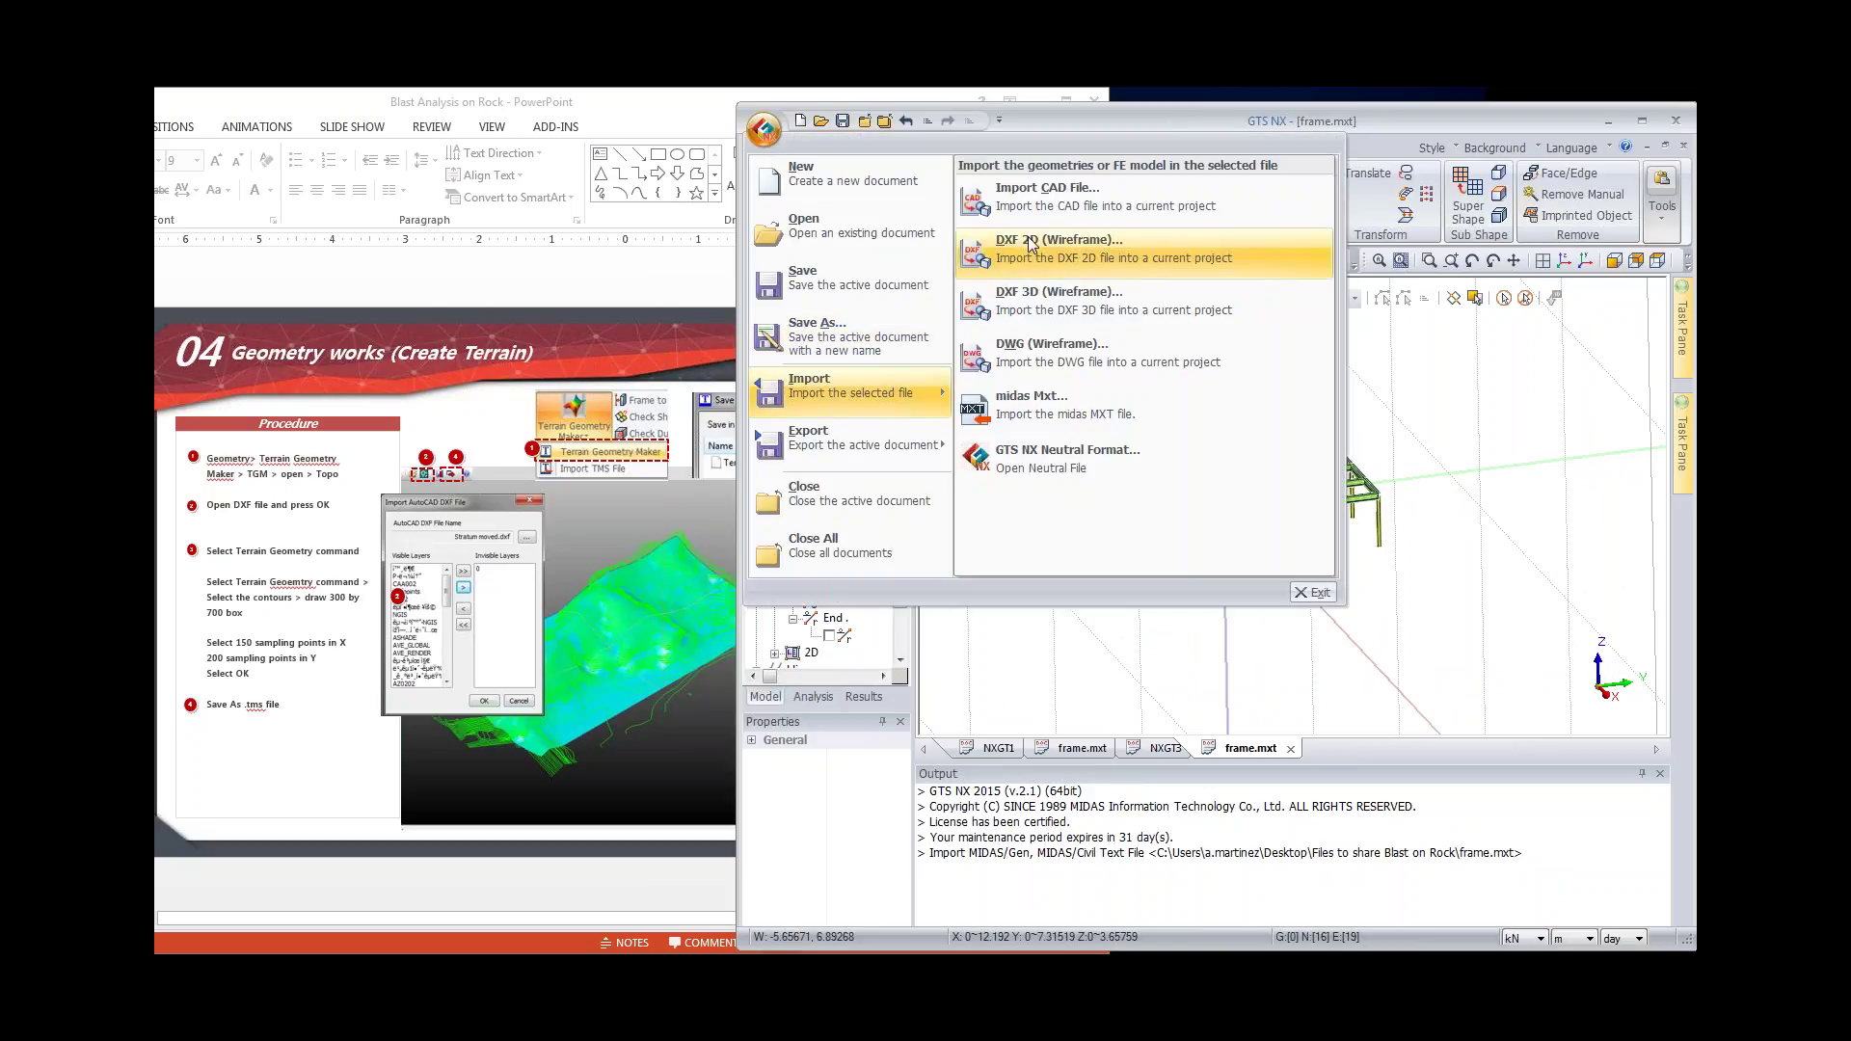
left_click(1044, 302)
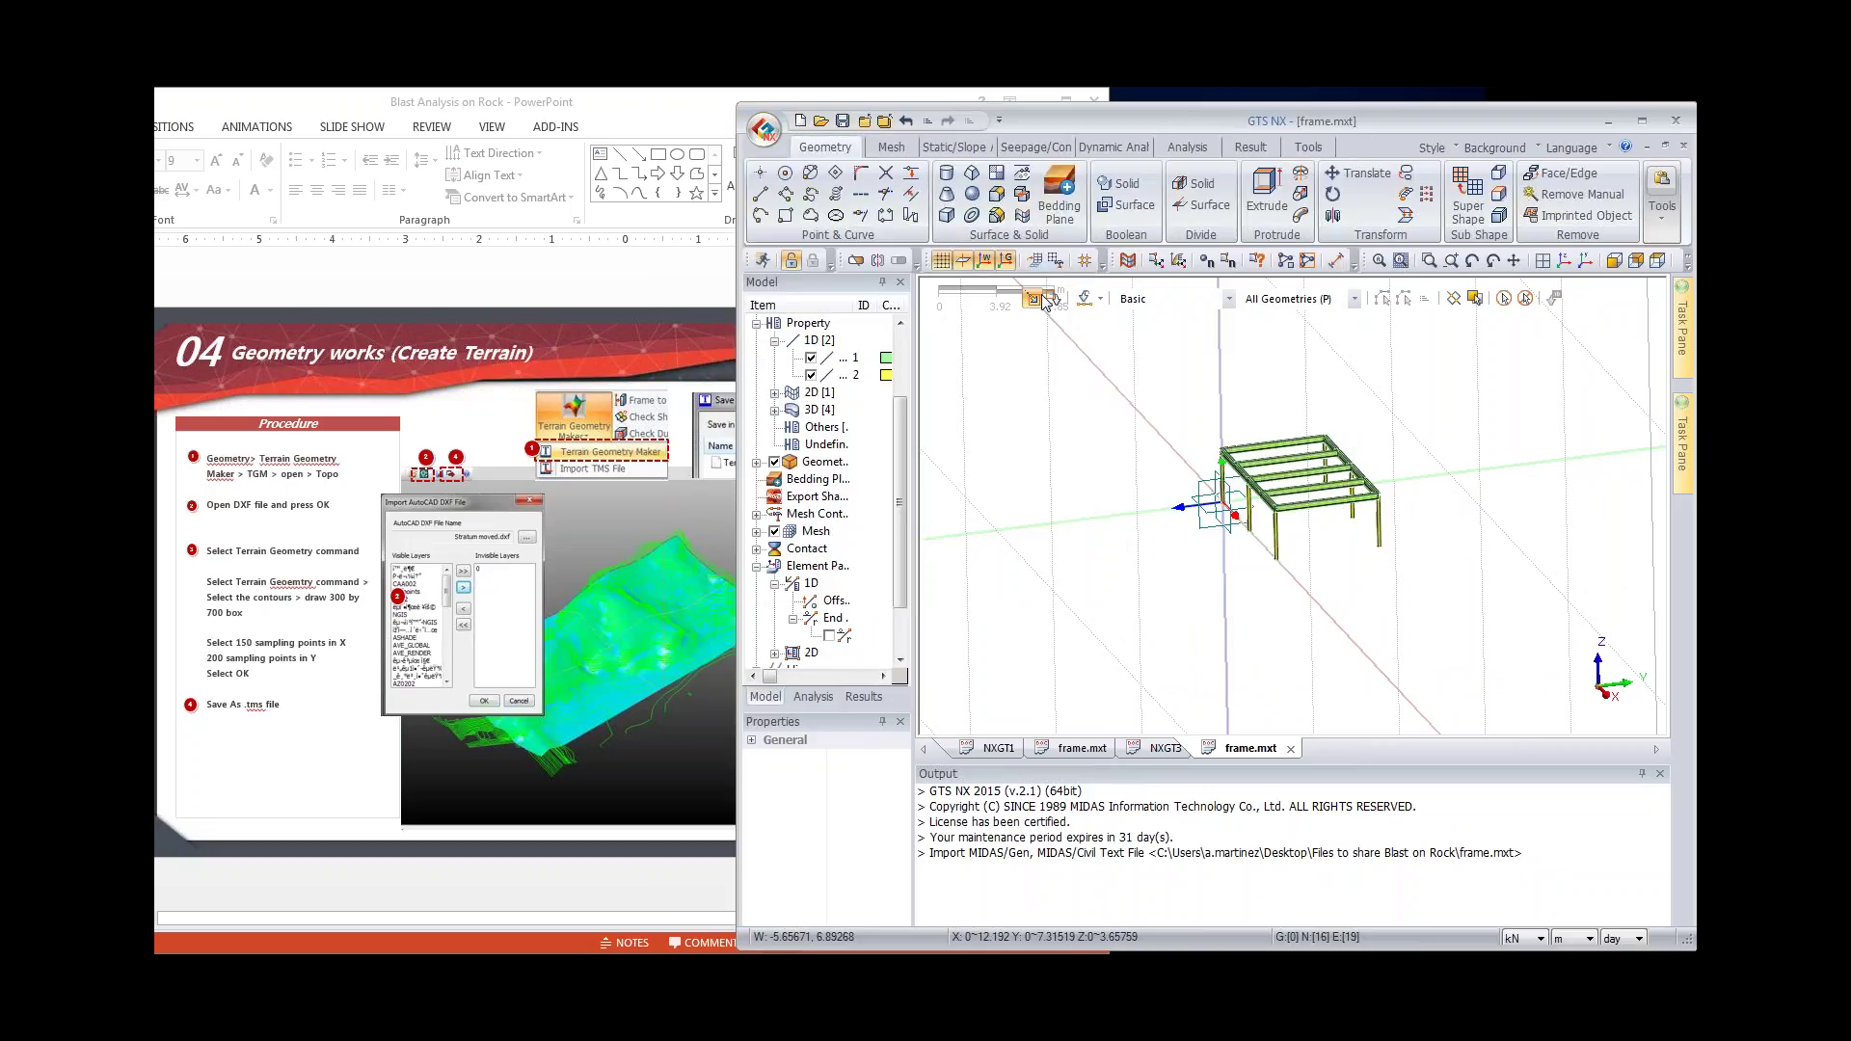
left_click(865, 355)
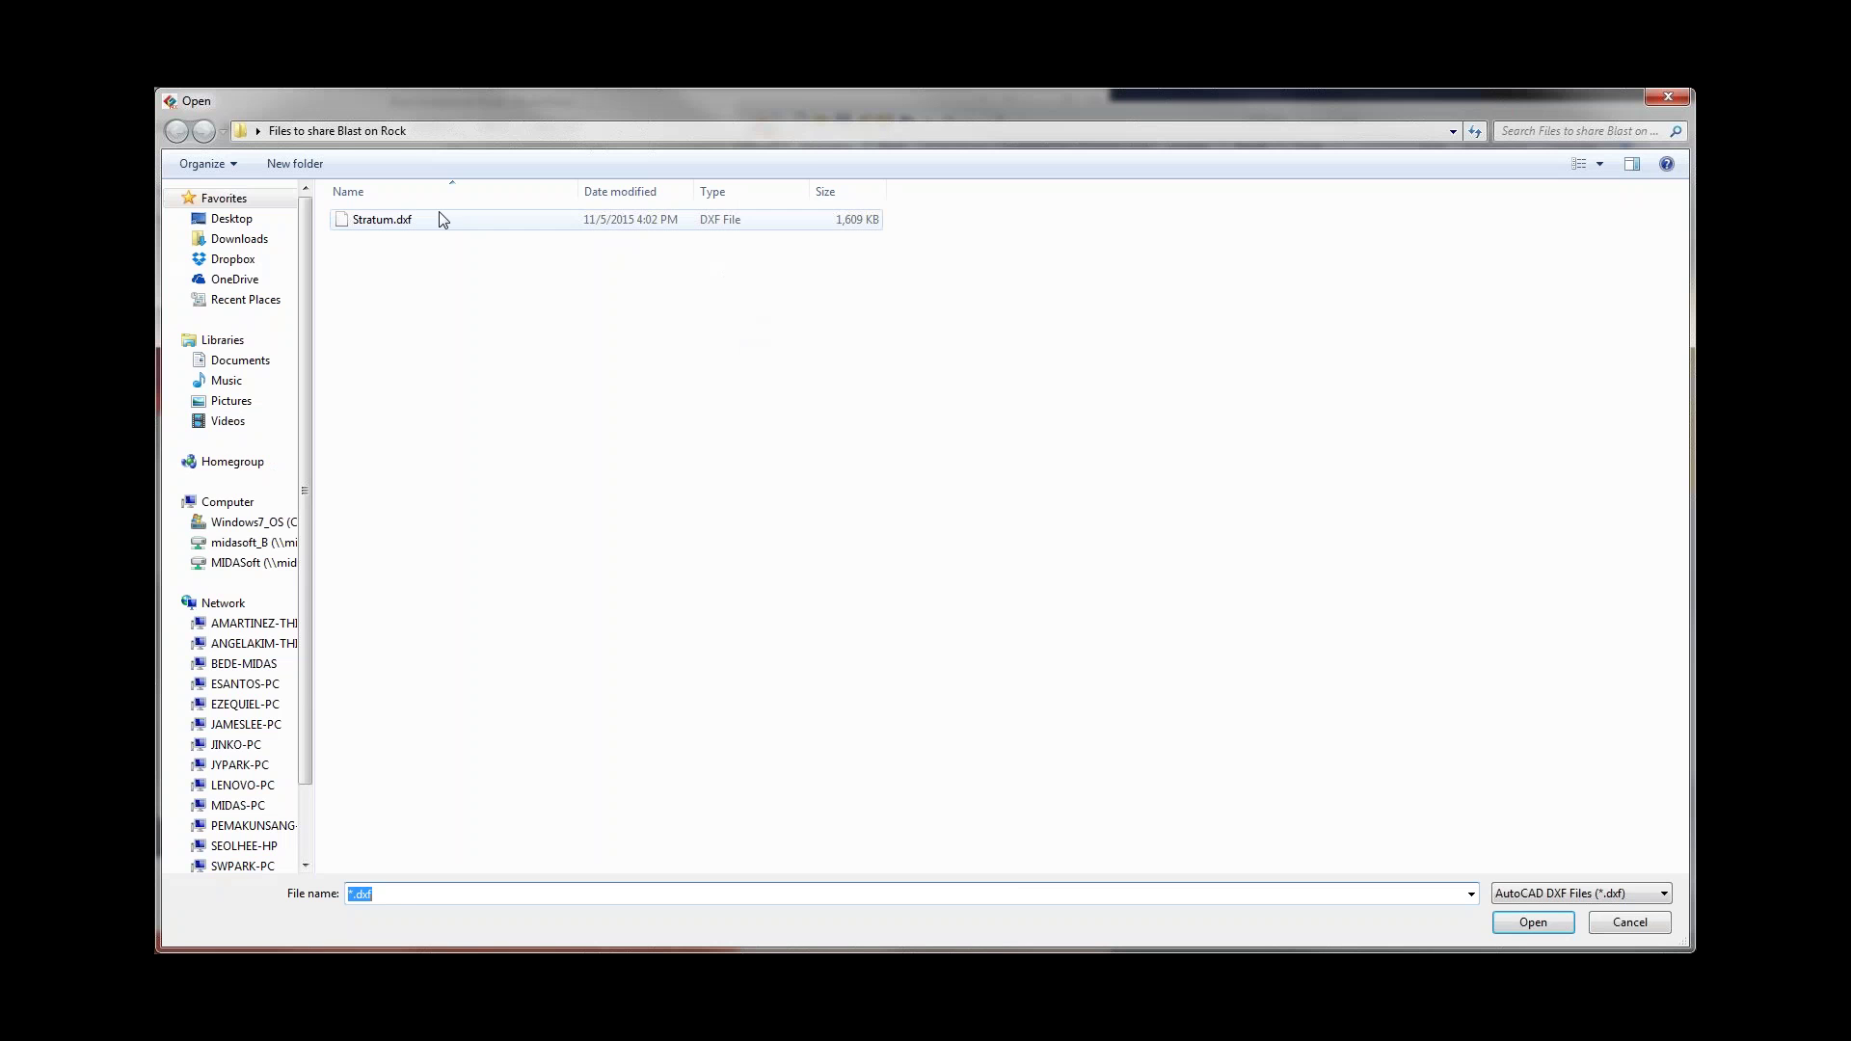
left_click(443, 219)
left_click(1543, 921)
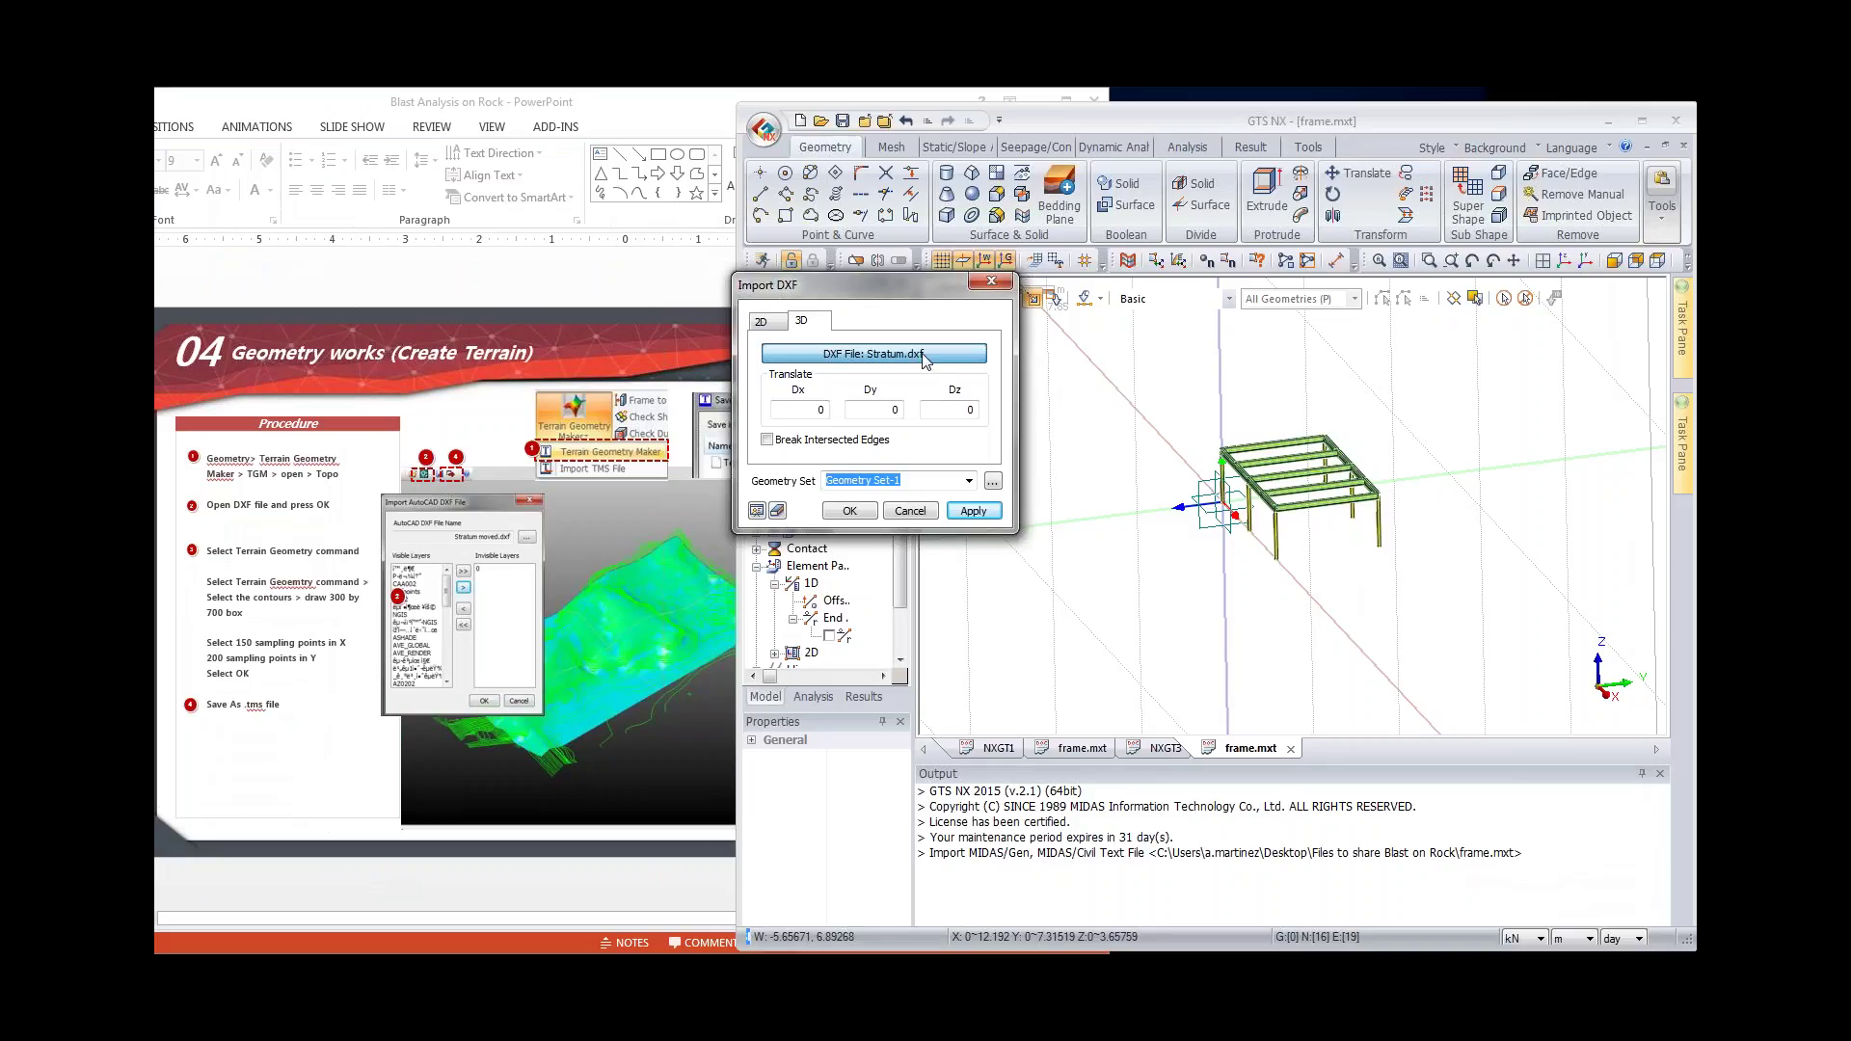
key("Return")
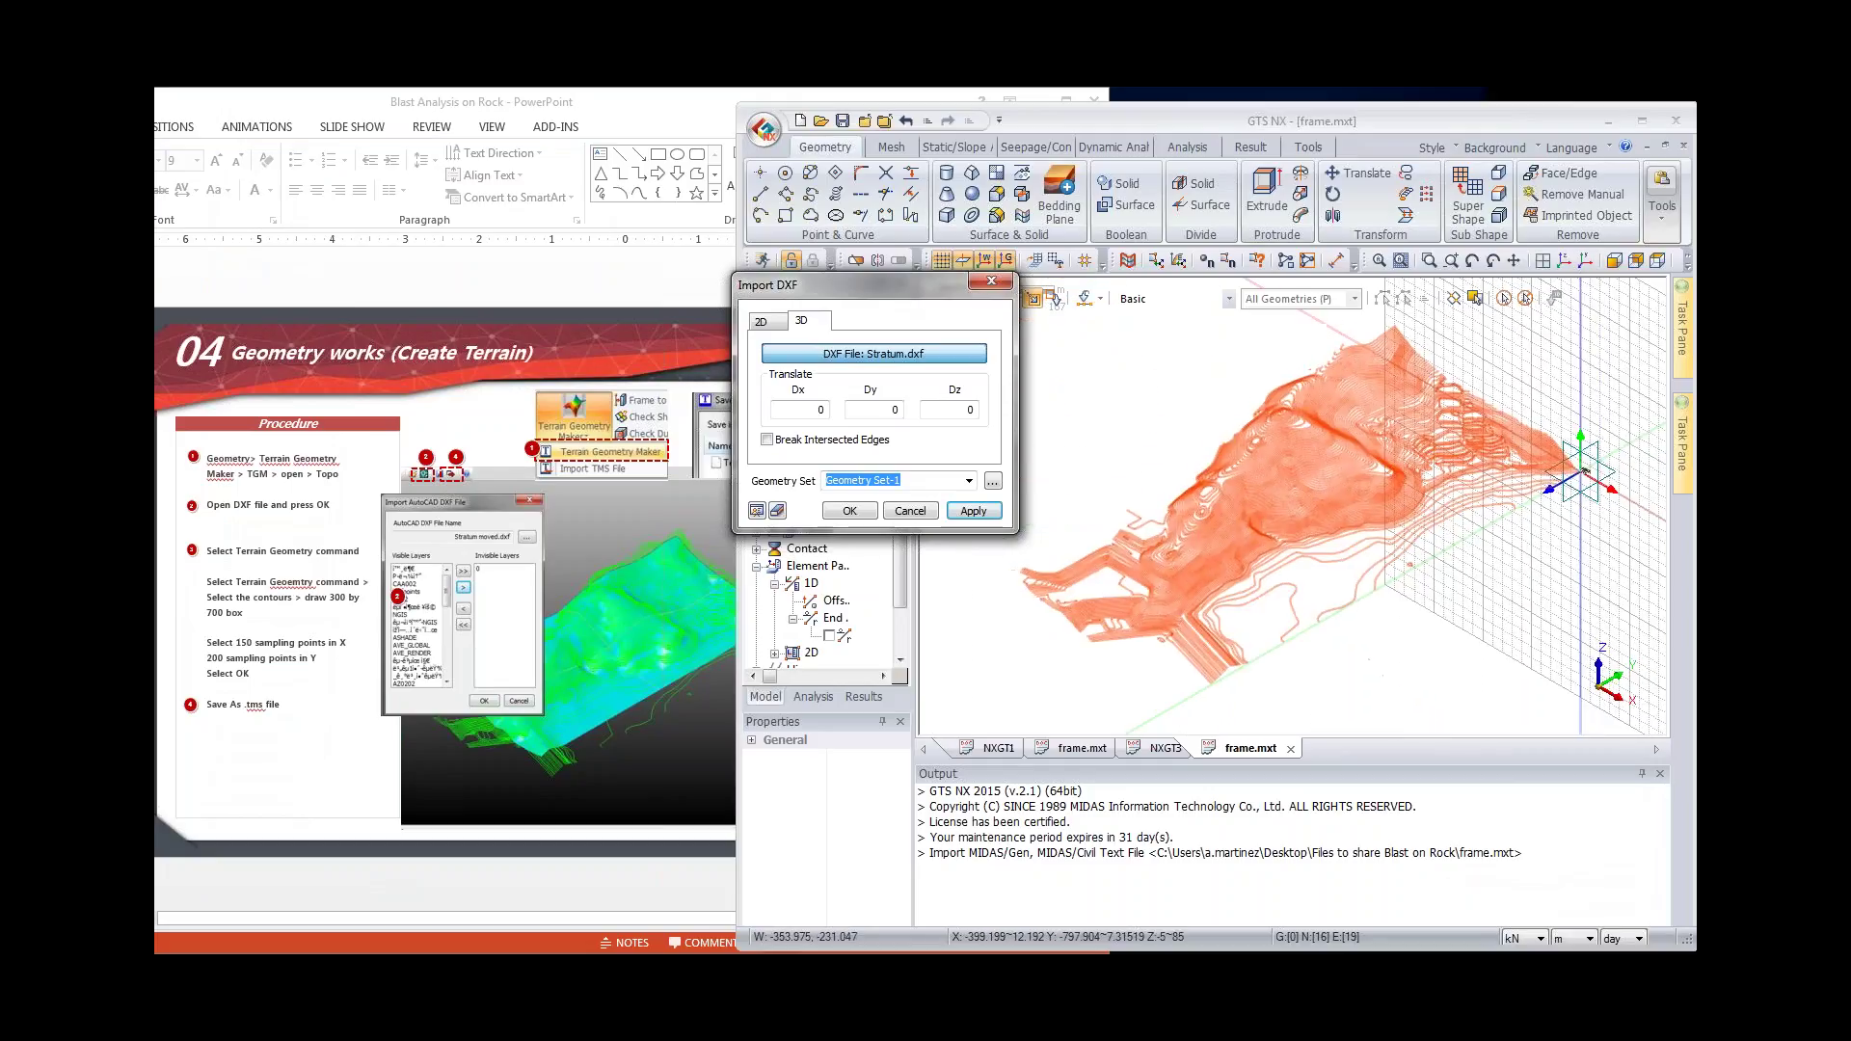
Step: Close the DXF import dialog and rearrange the GTS NX and slides windows
middle_click_drag(1342, 521, 1222, 501)
scroll(1252, 390, "up", 3)
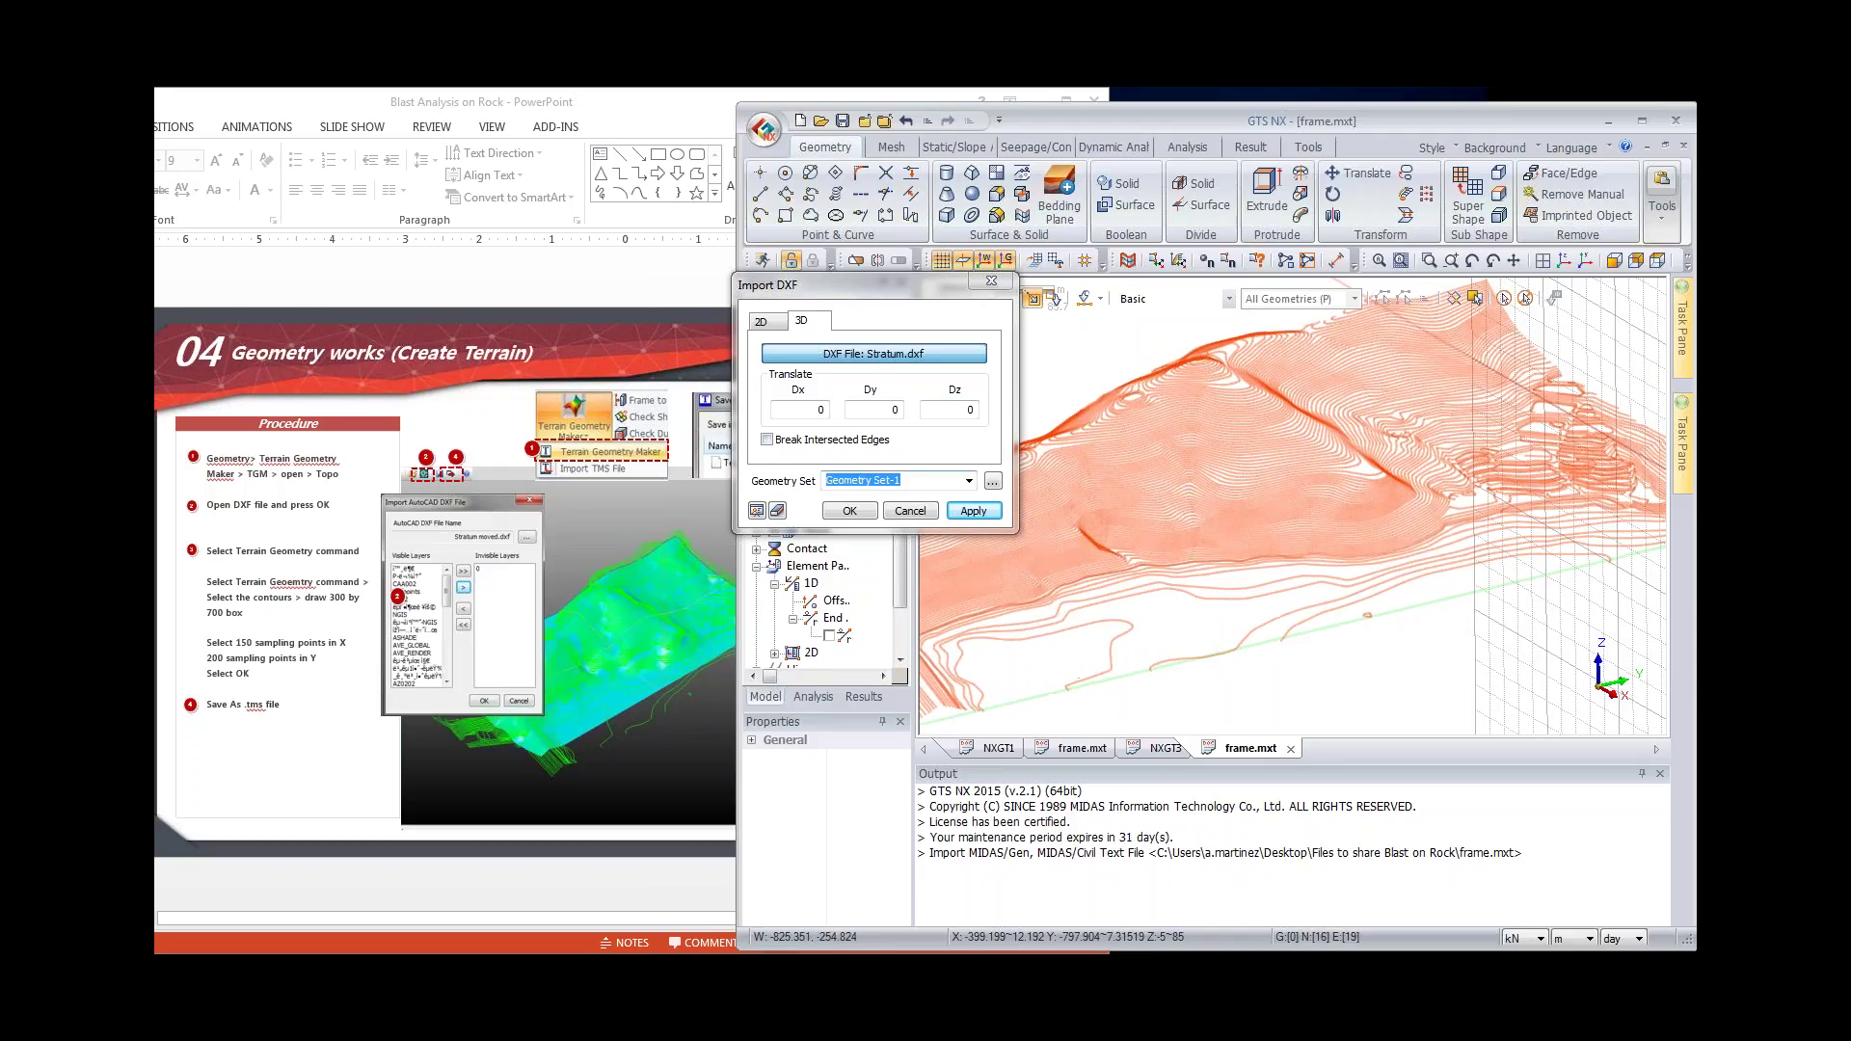
left_click(991, 280)
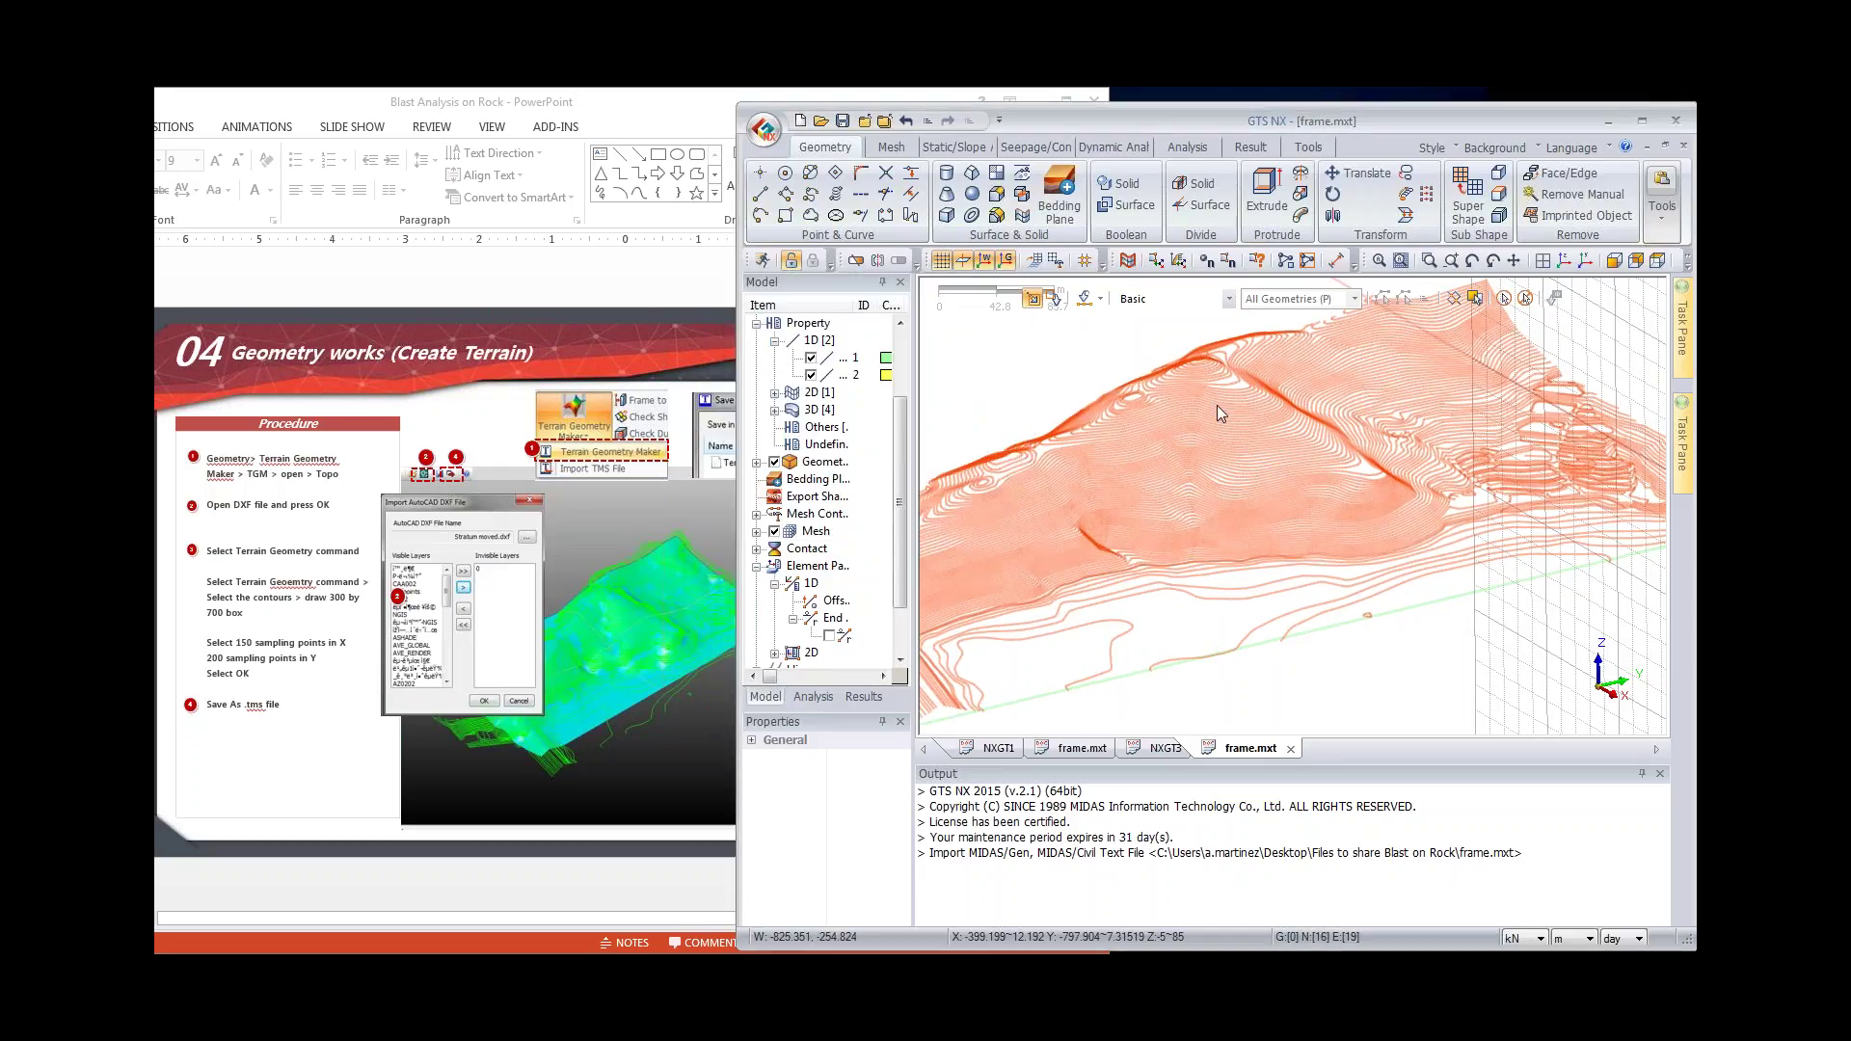
middle_click_drag(1282, 500, 1343, 479)
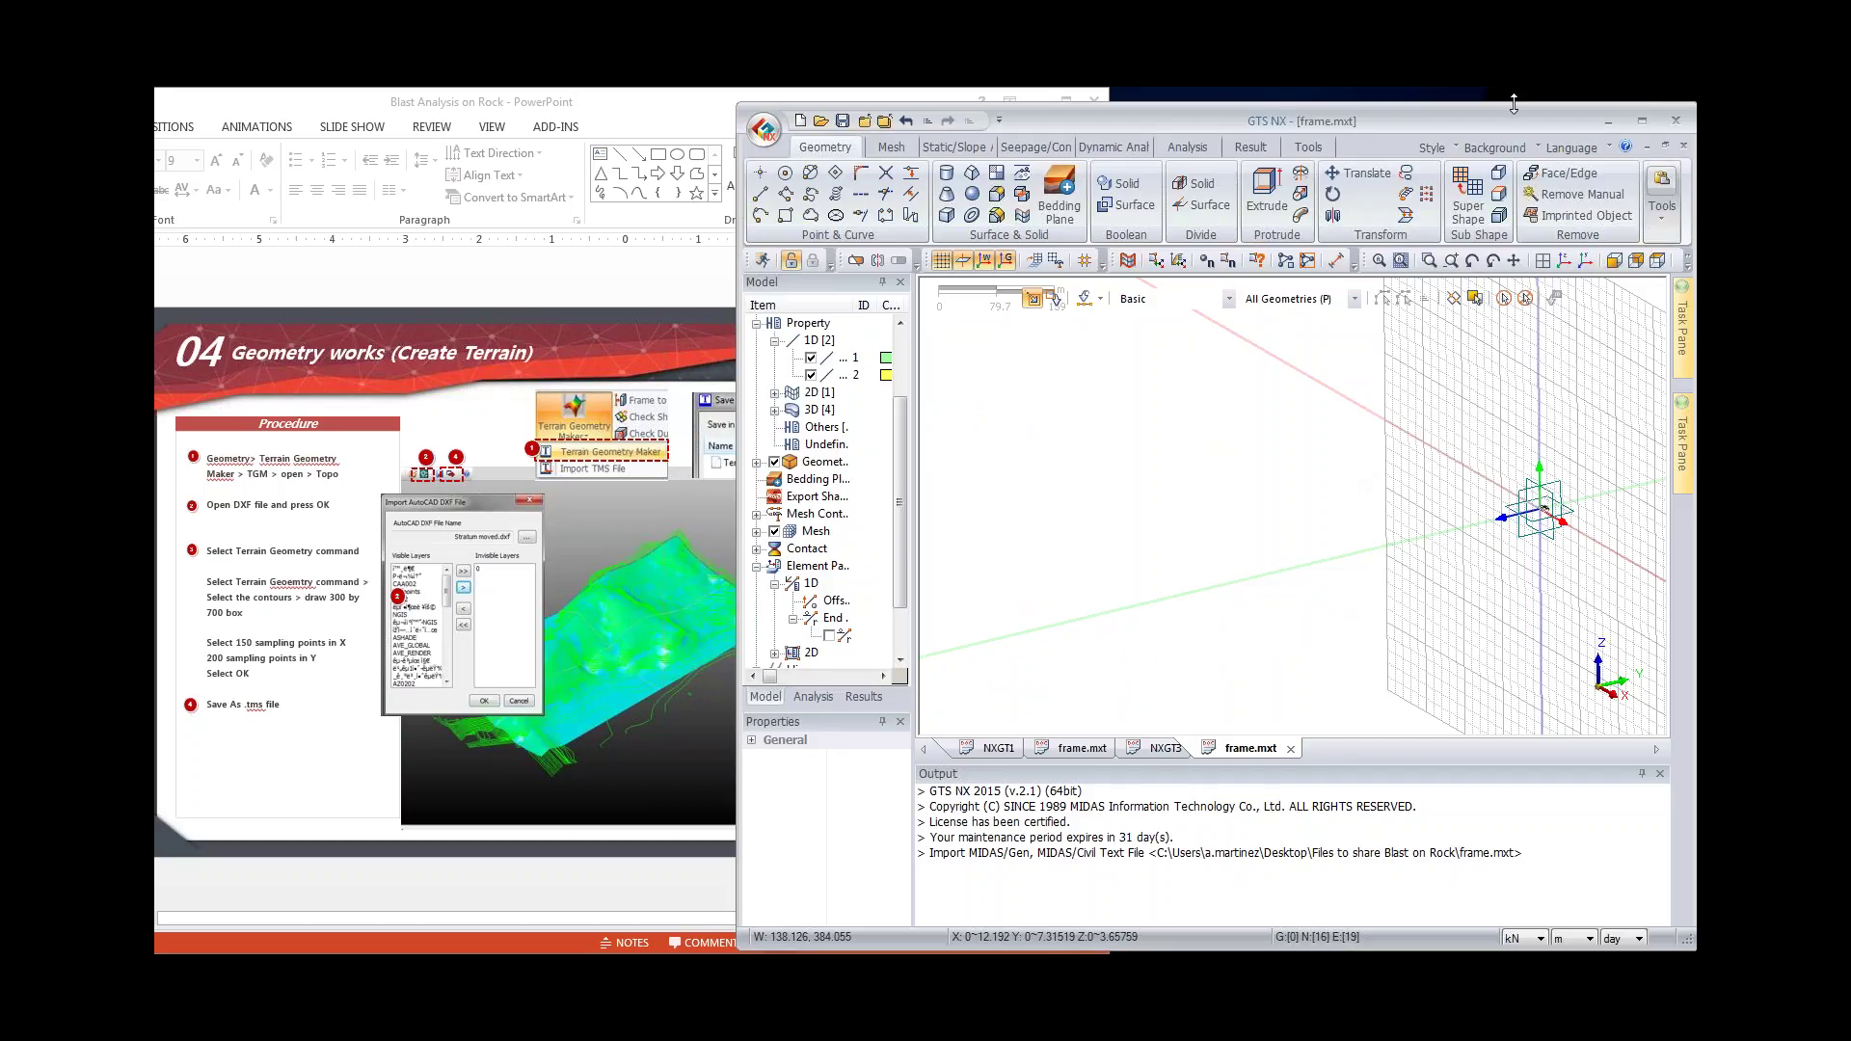
left_click_drag(1513, 104, 1514, 97)
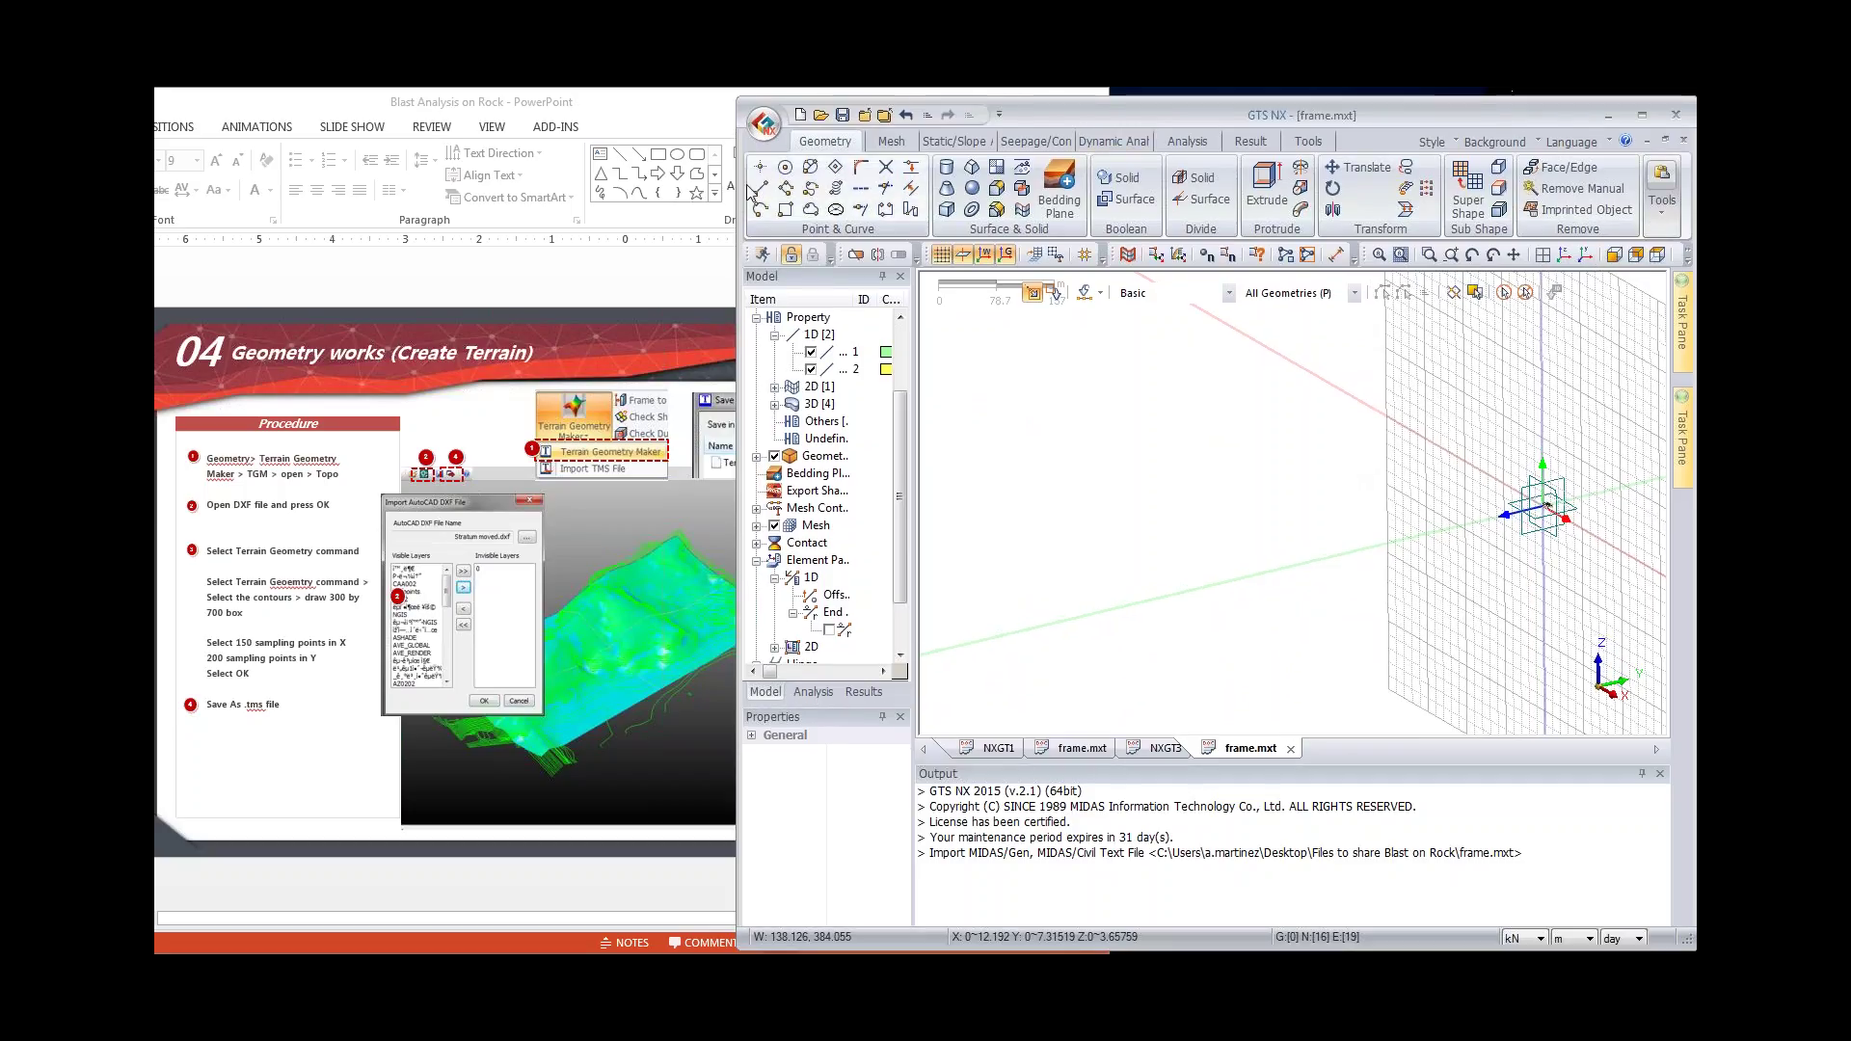
left_click_drag(607, 109, 388, 116)
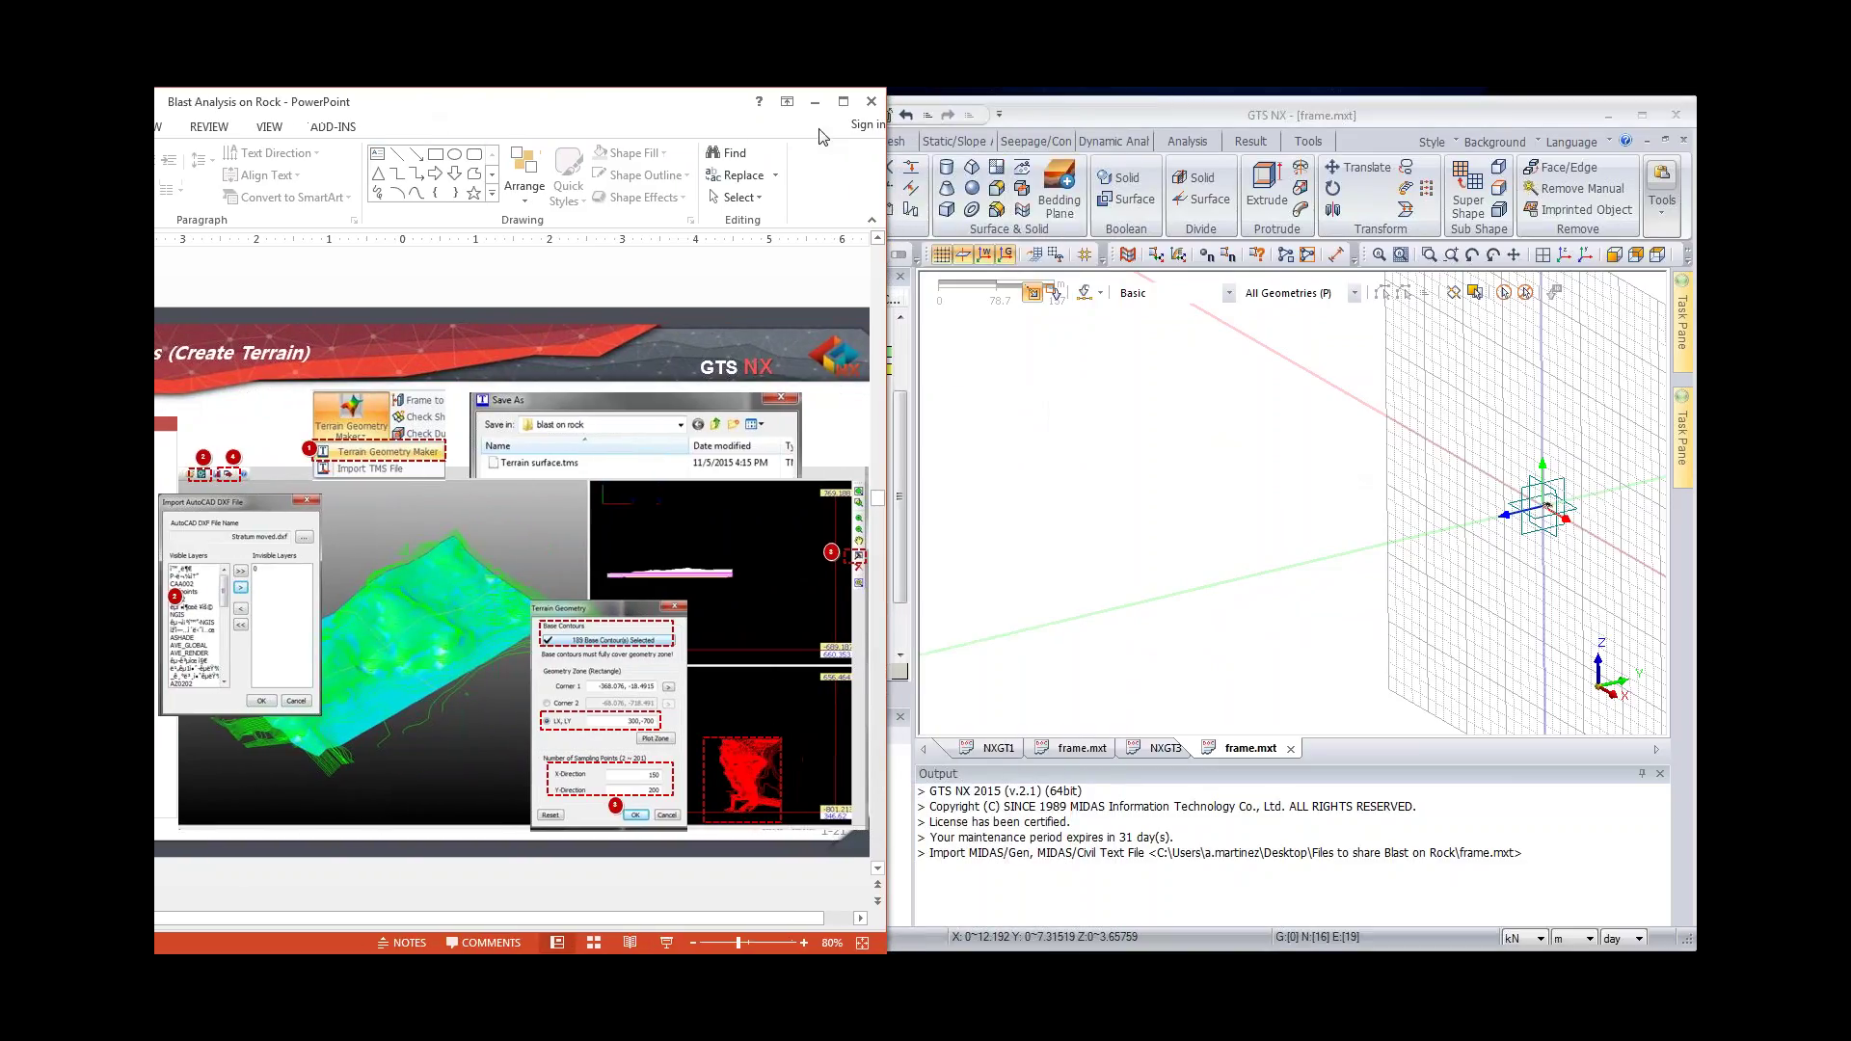
left_click(1037, 112)
Step: Launch MIDAS/TGM from Tools > Terrain Geometry Maker and position its window
left_click(1649, 218)
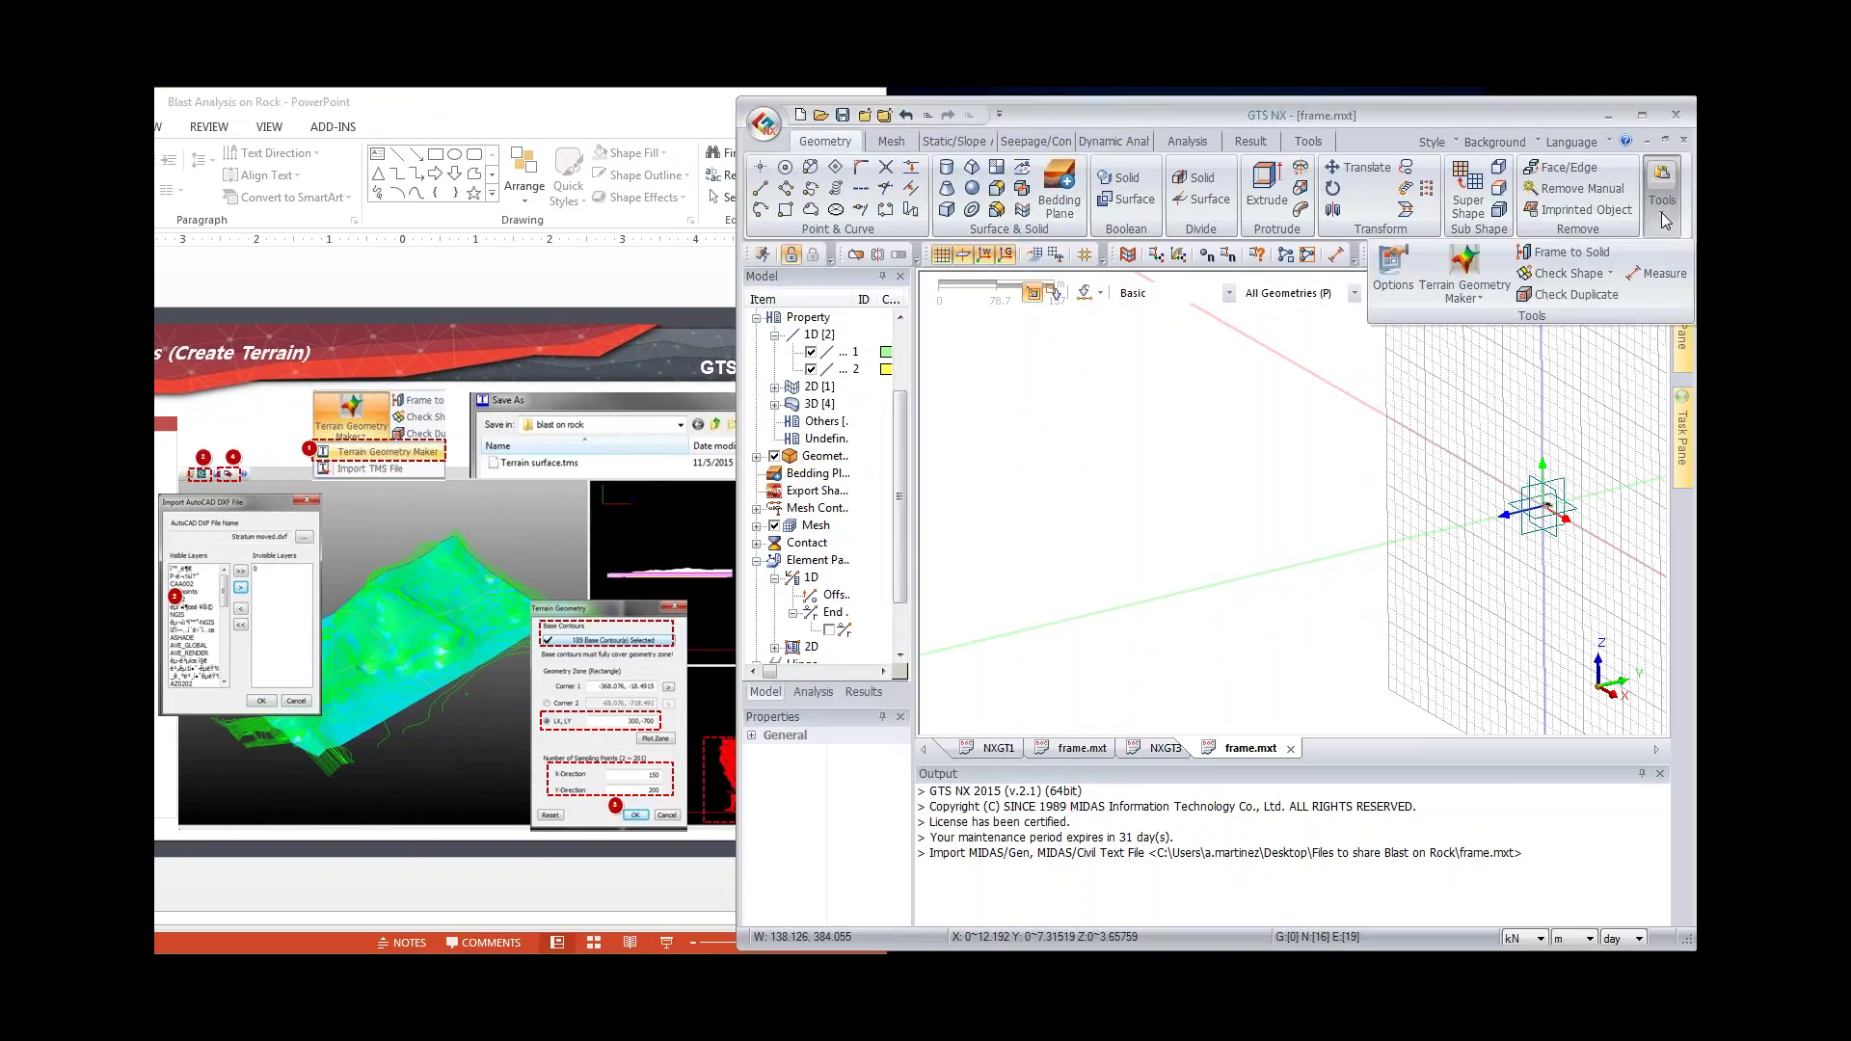
left_click(1465, 287)
left_click(1480, 319)
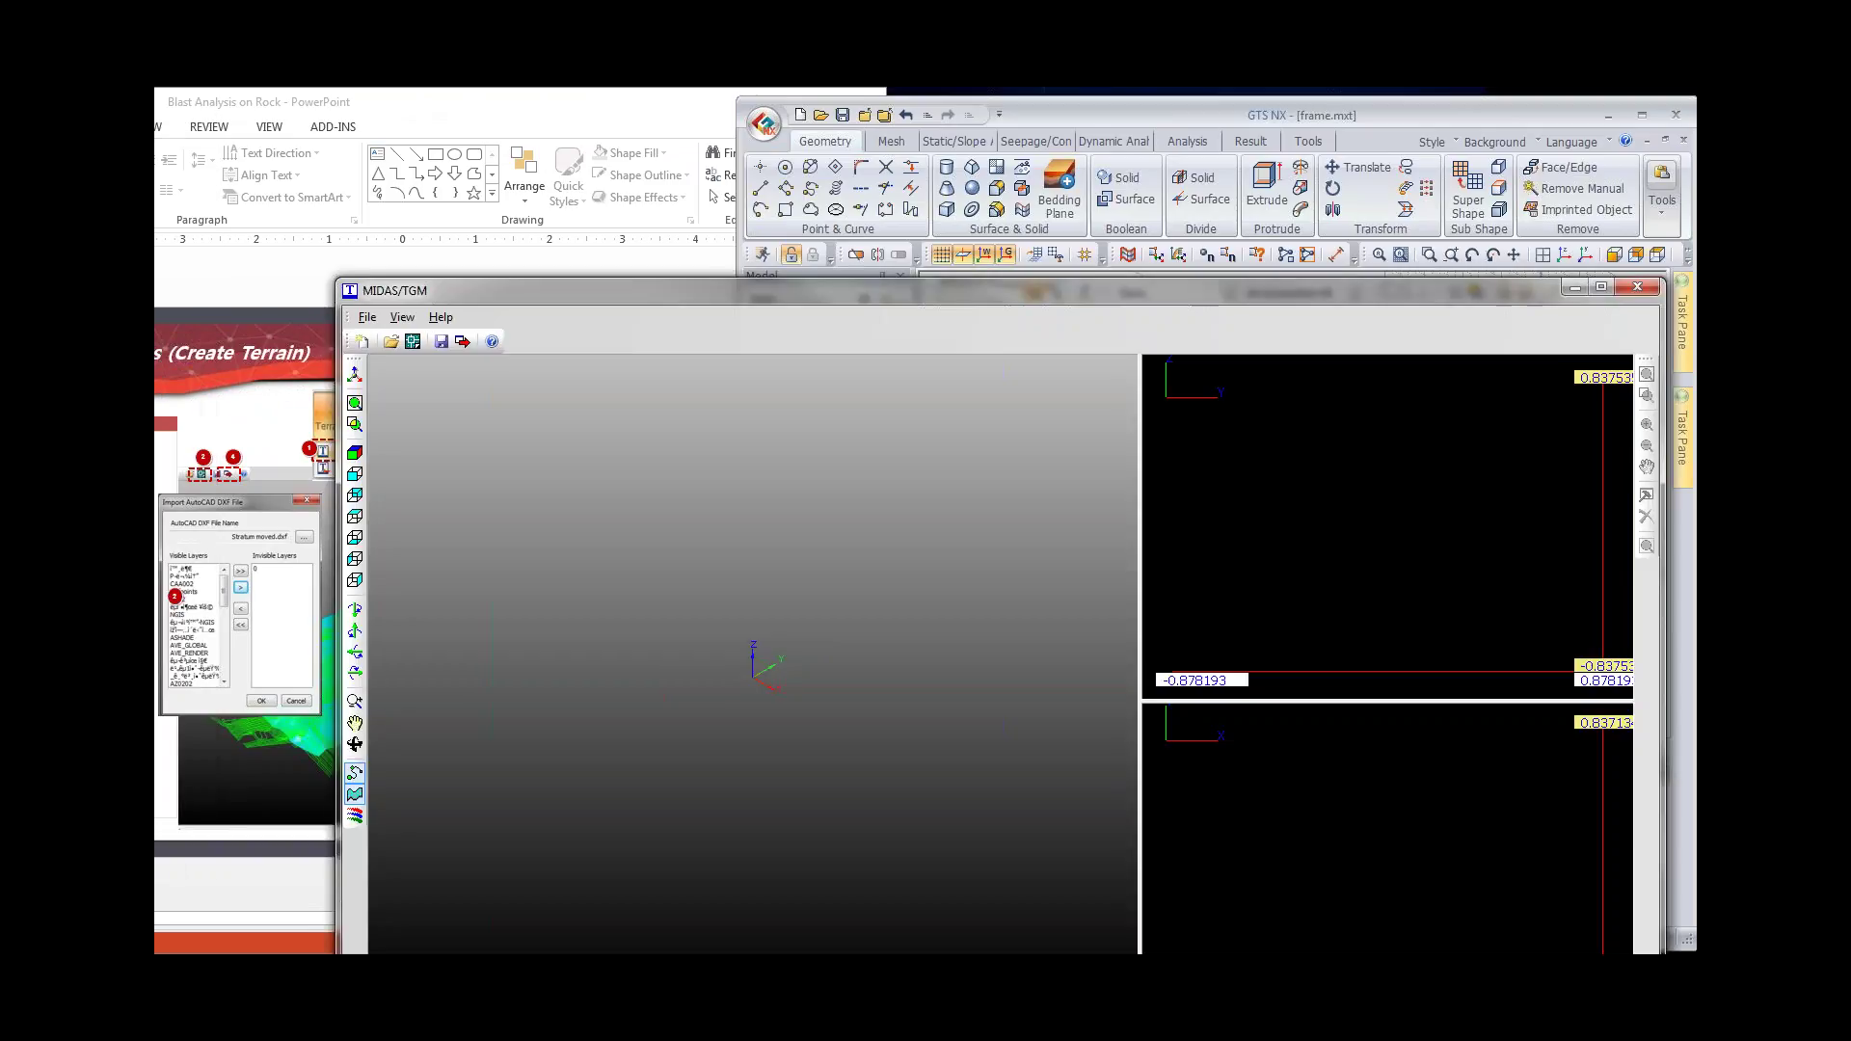
left_click_drag(920, 286, 834, 126)
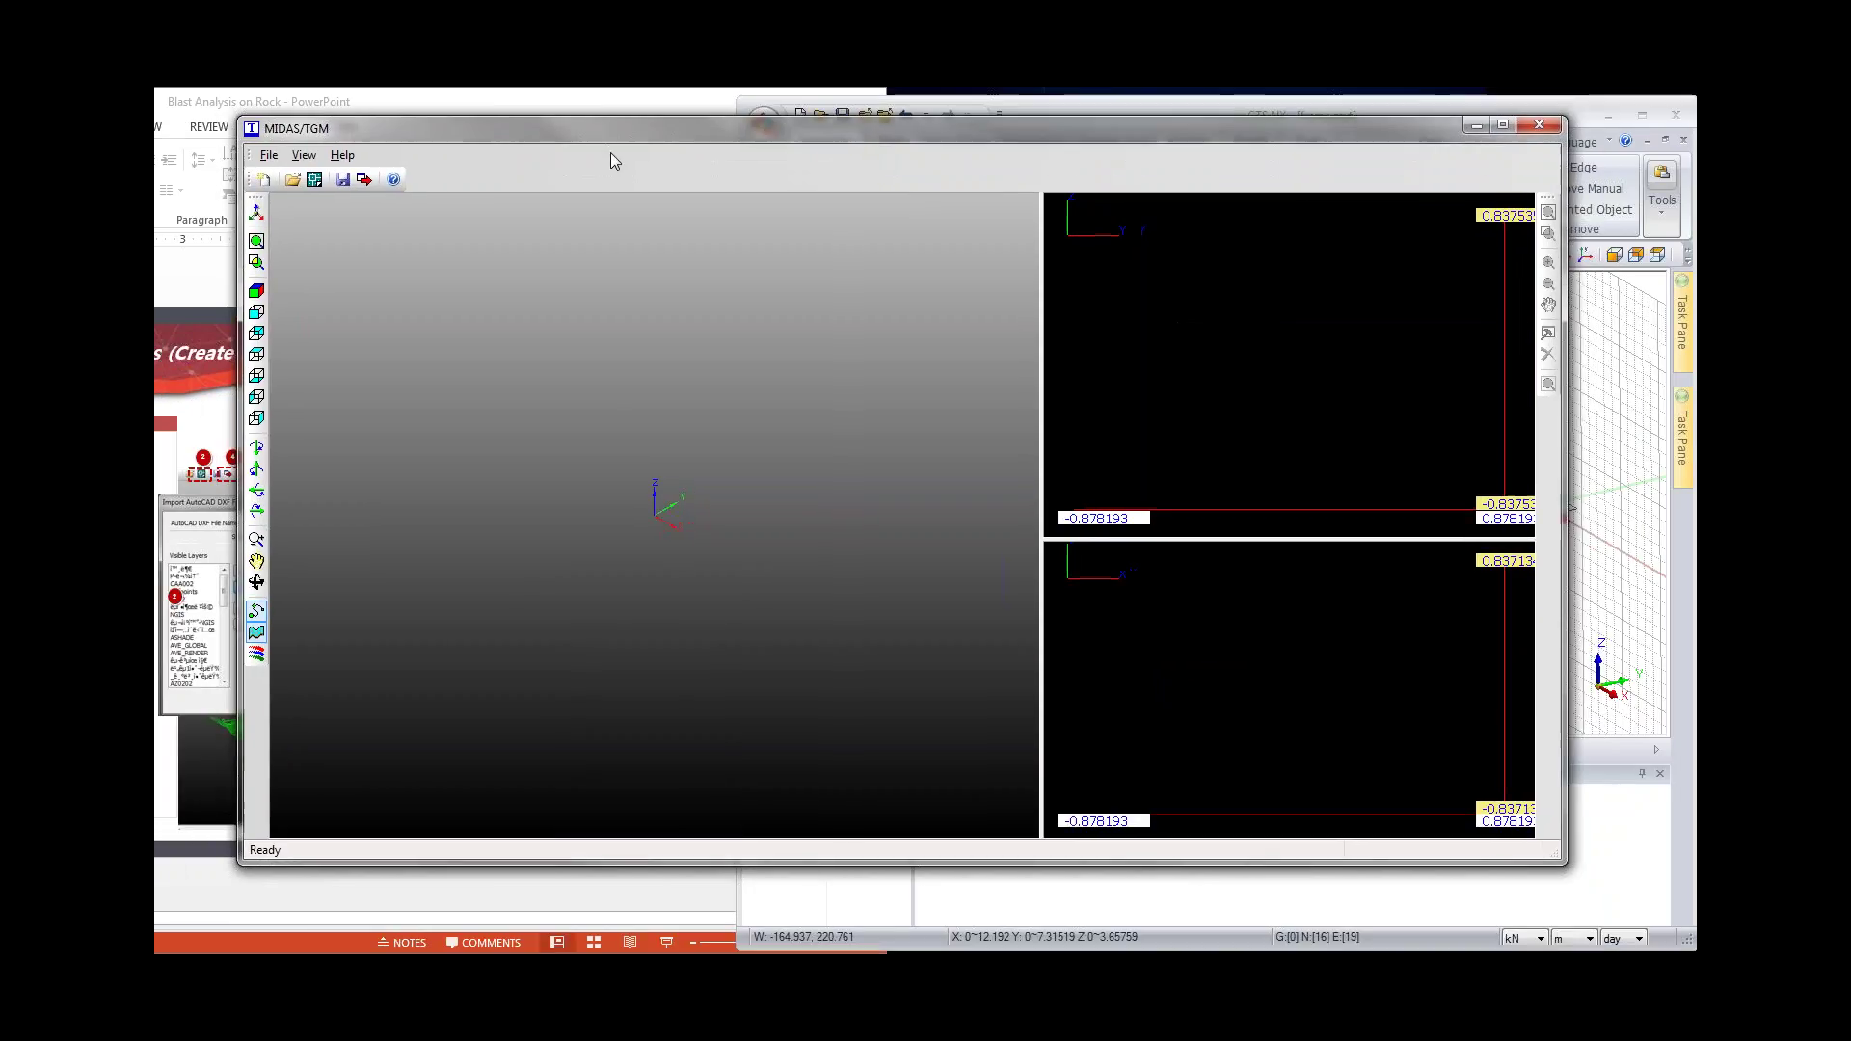
left_click(314, 179)
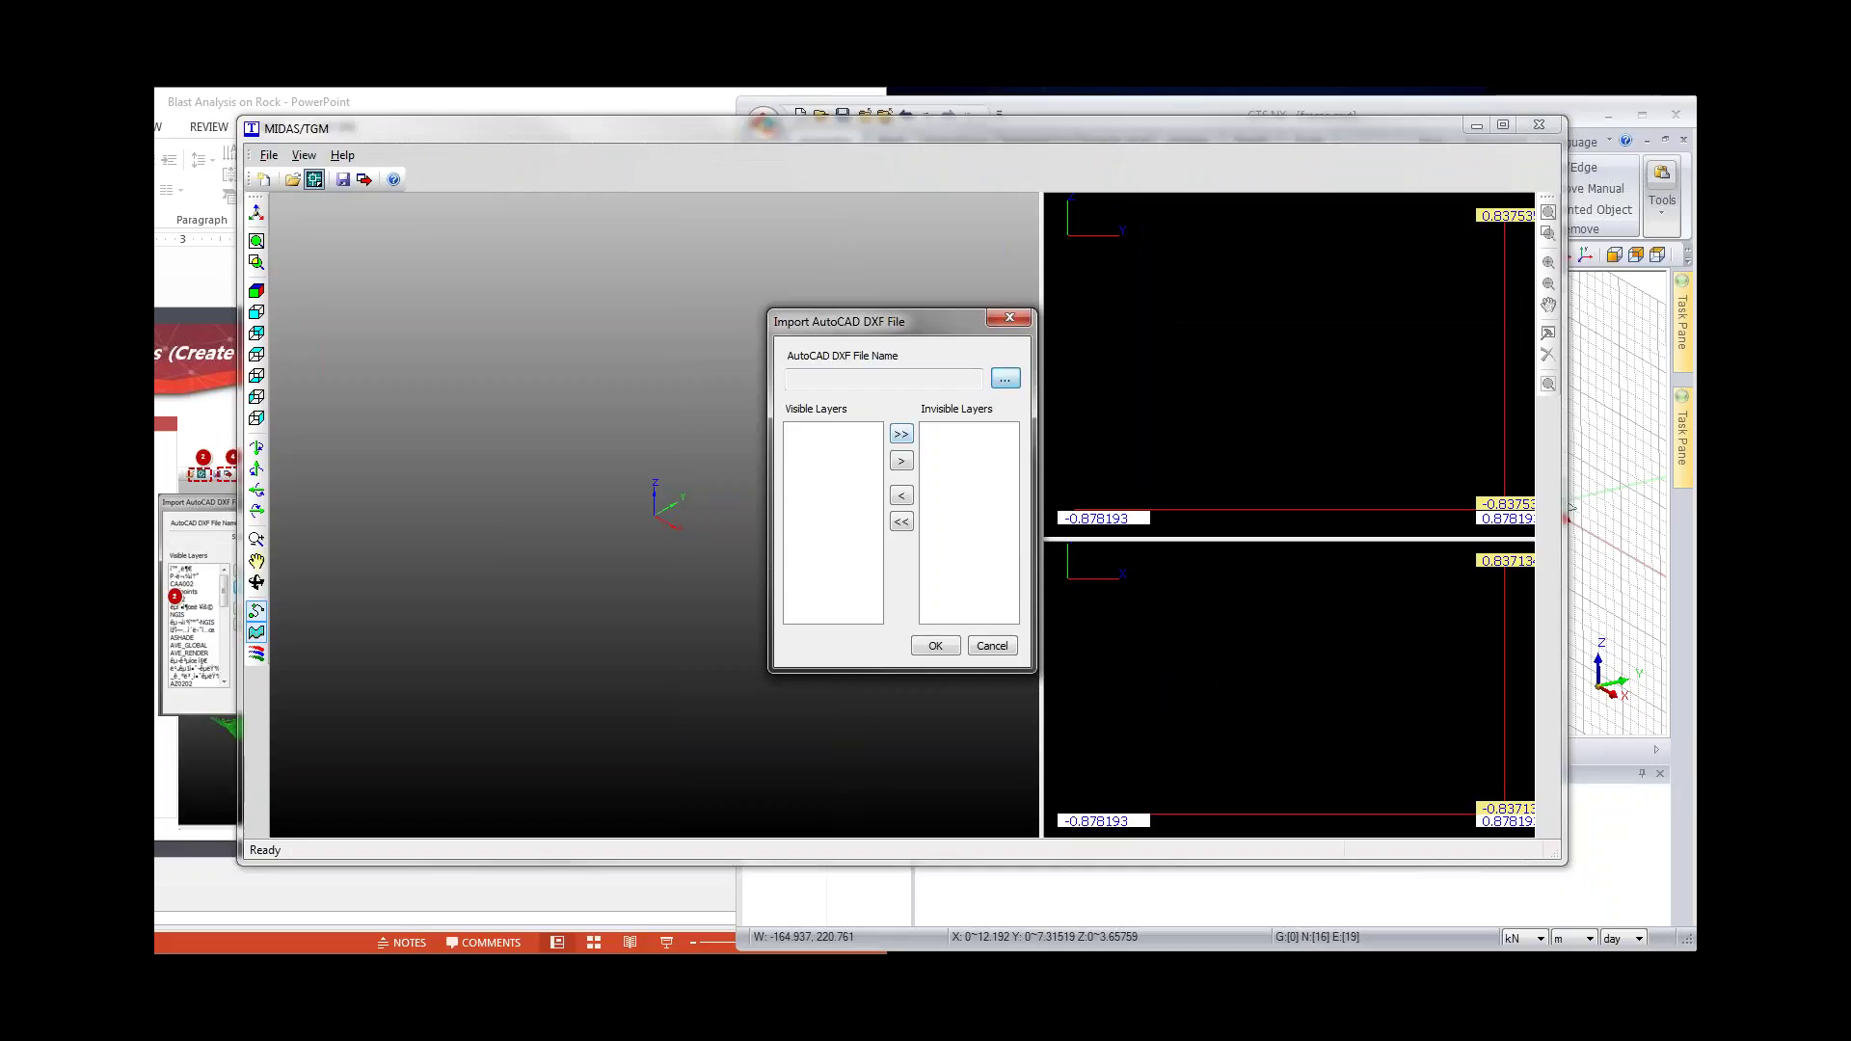
Step: Load Stratum.dxf into MIDAS/TGM with all its layers visible
left_click(1004, 378)
left_click(785, 453)
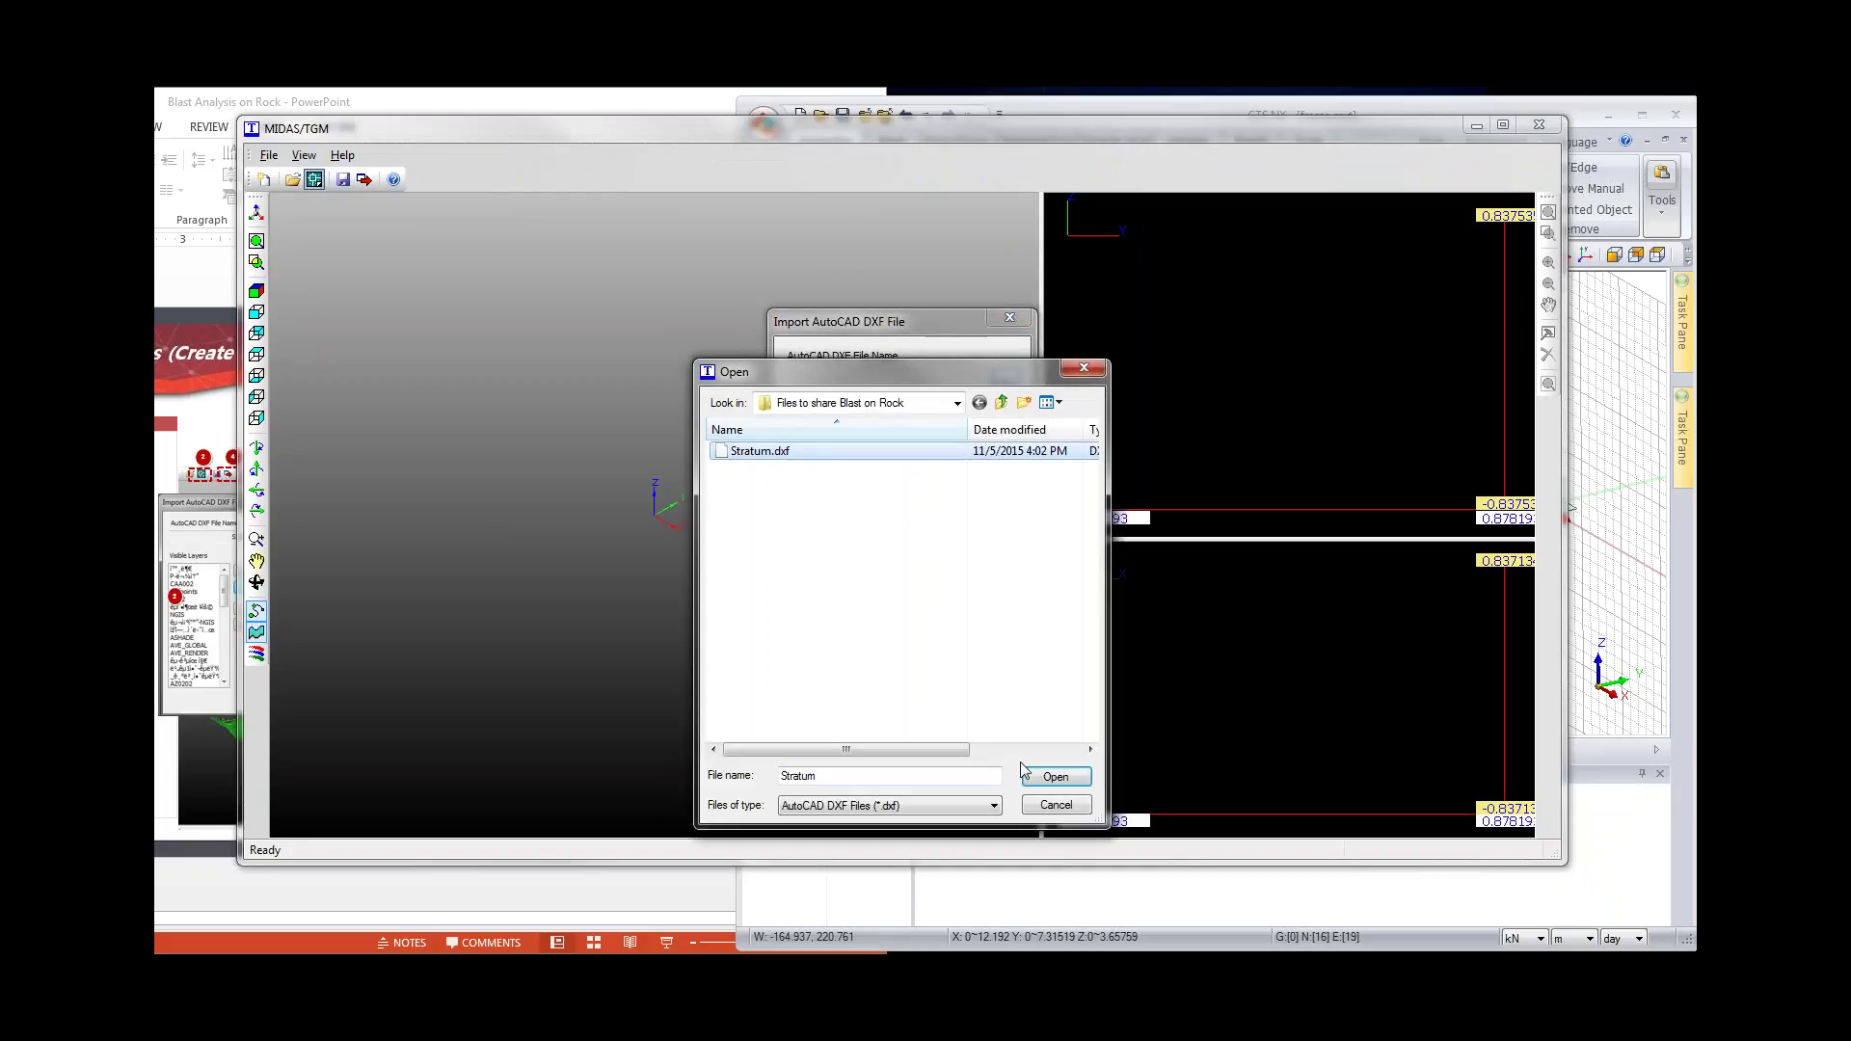
left_click(1031, 776)
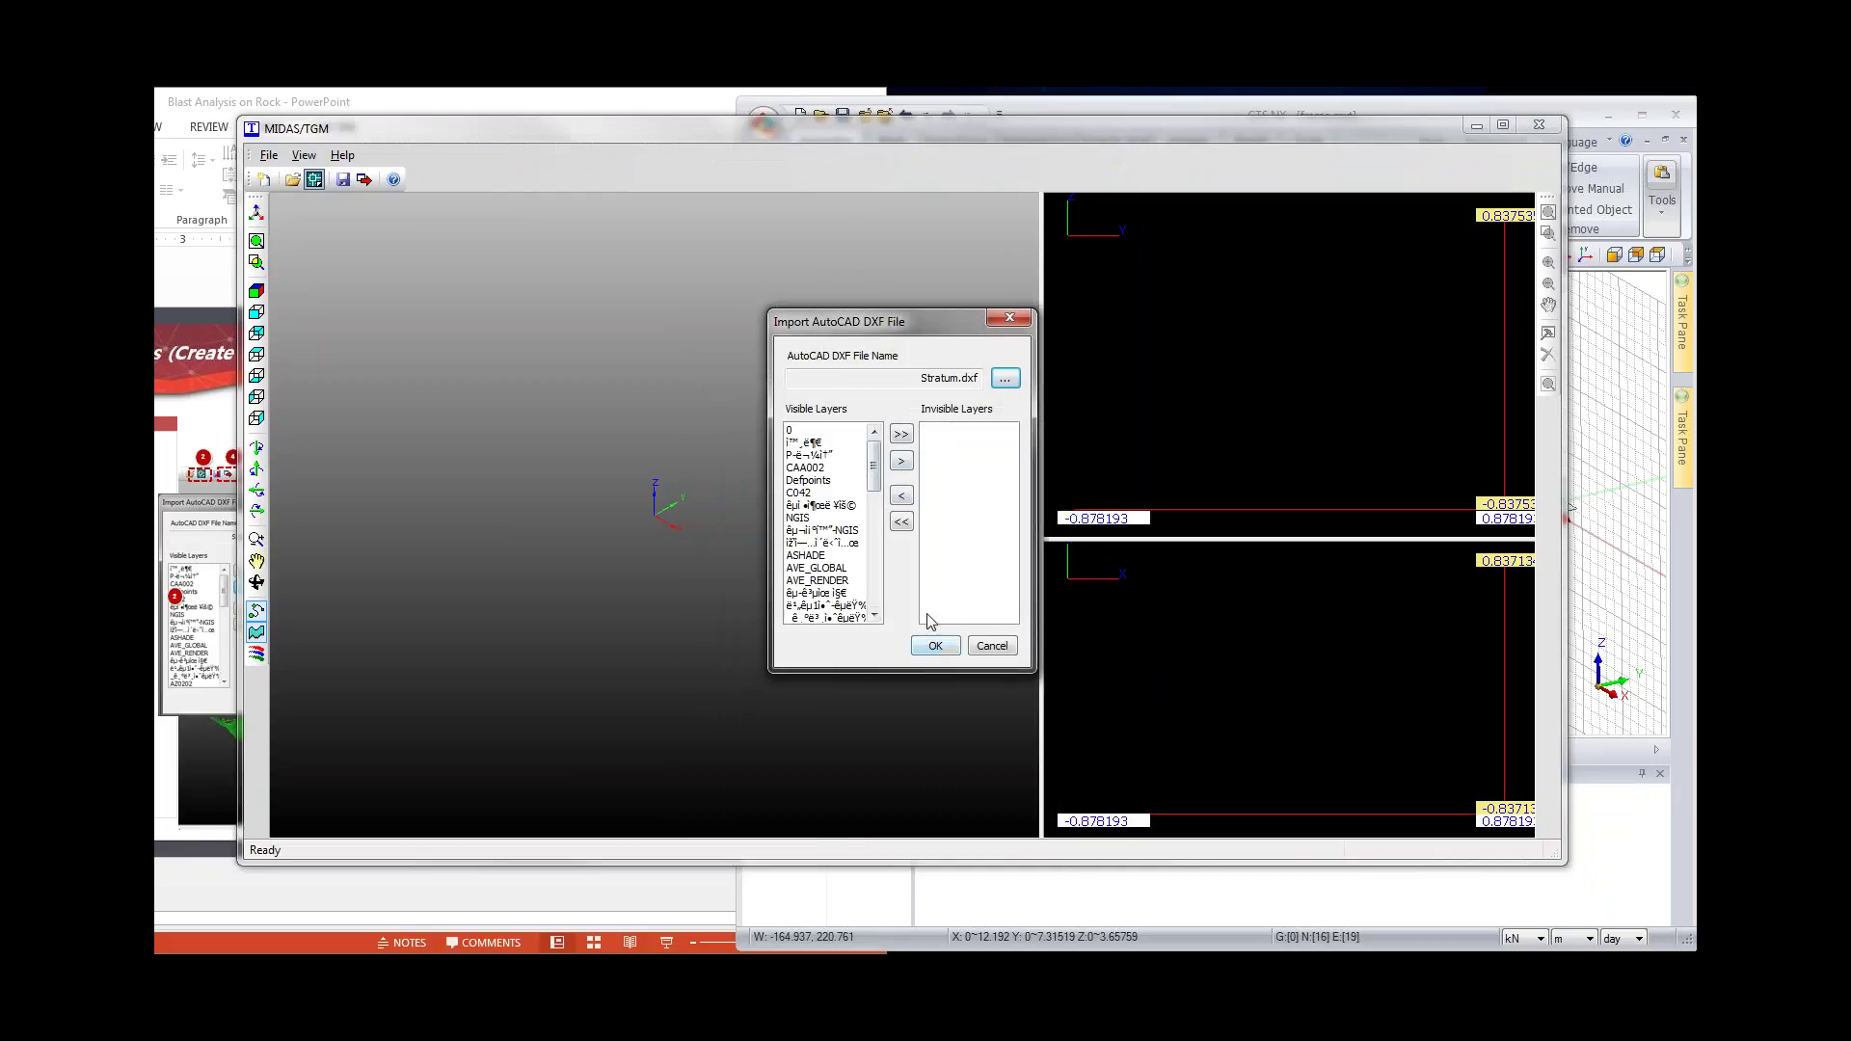
left_click(935, 646)
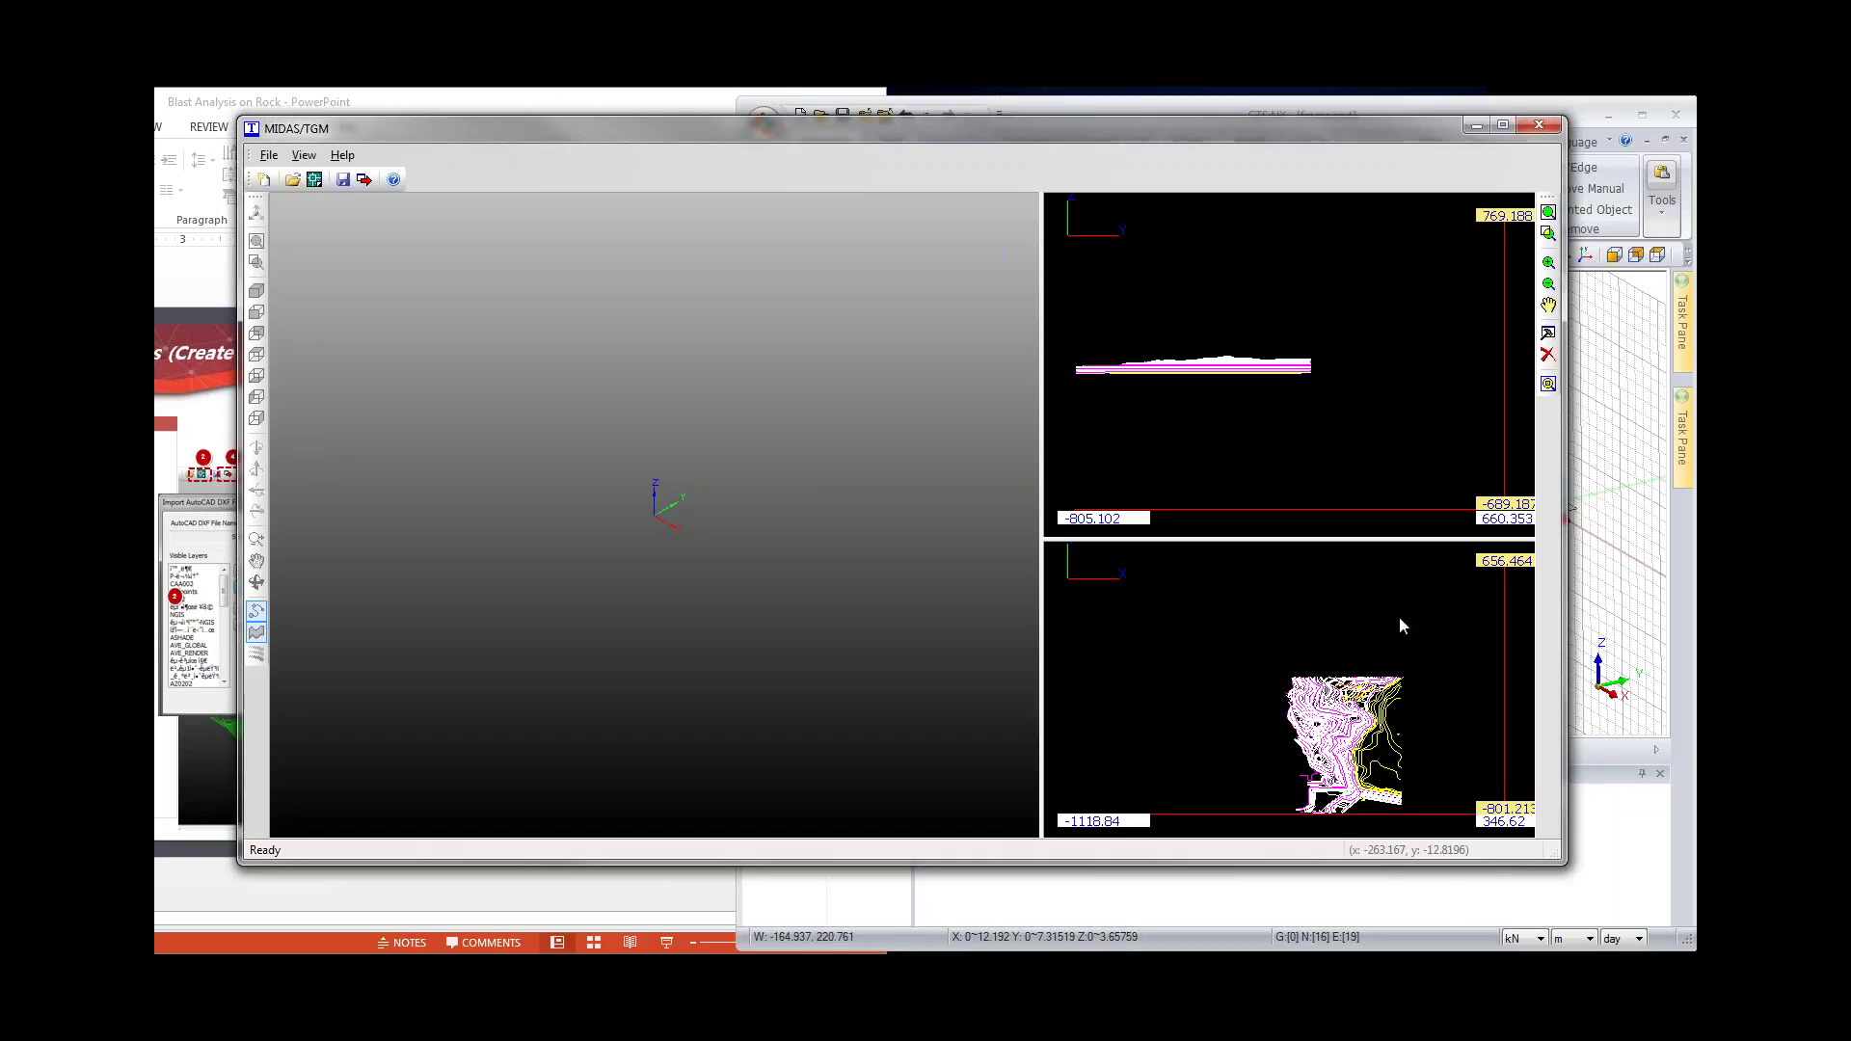
Step: Define the terrain zone by picking its two corner points in the plan view
left_click(1546, 334)
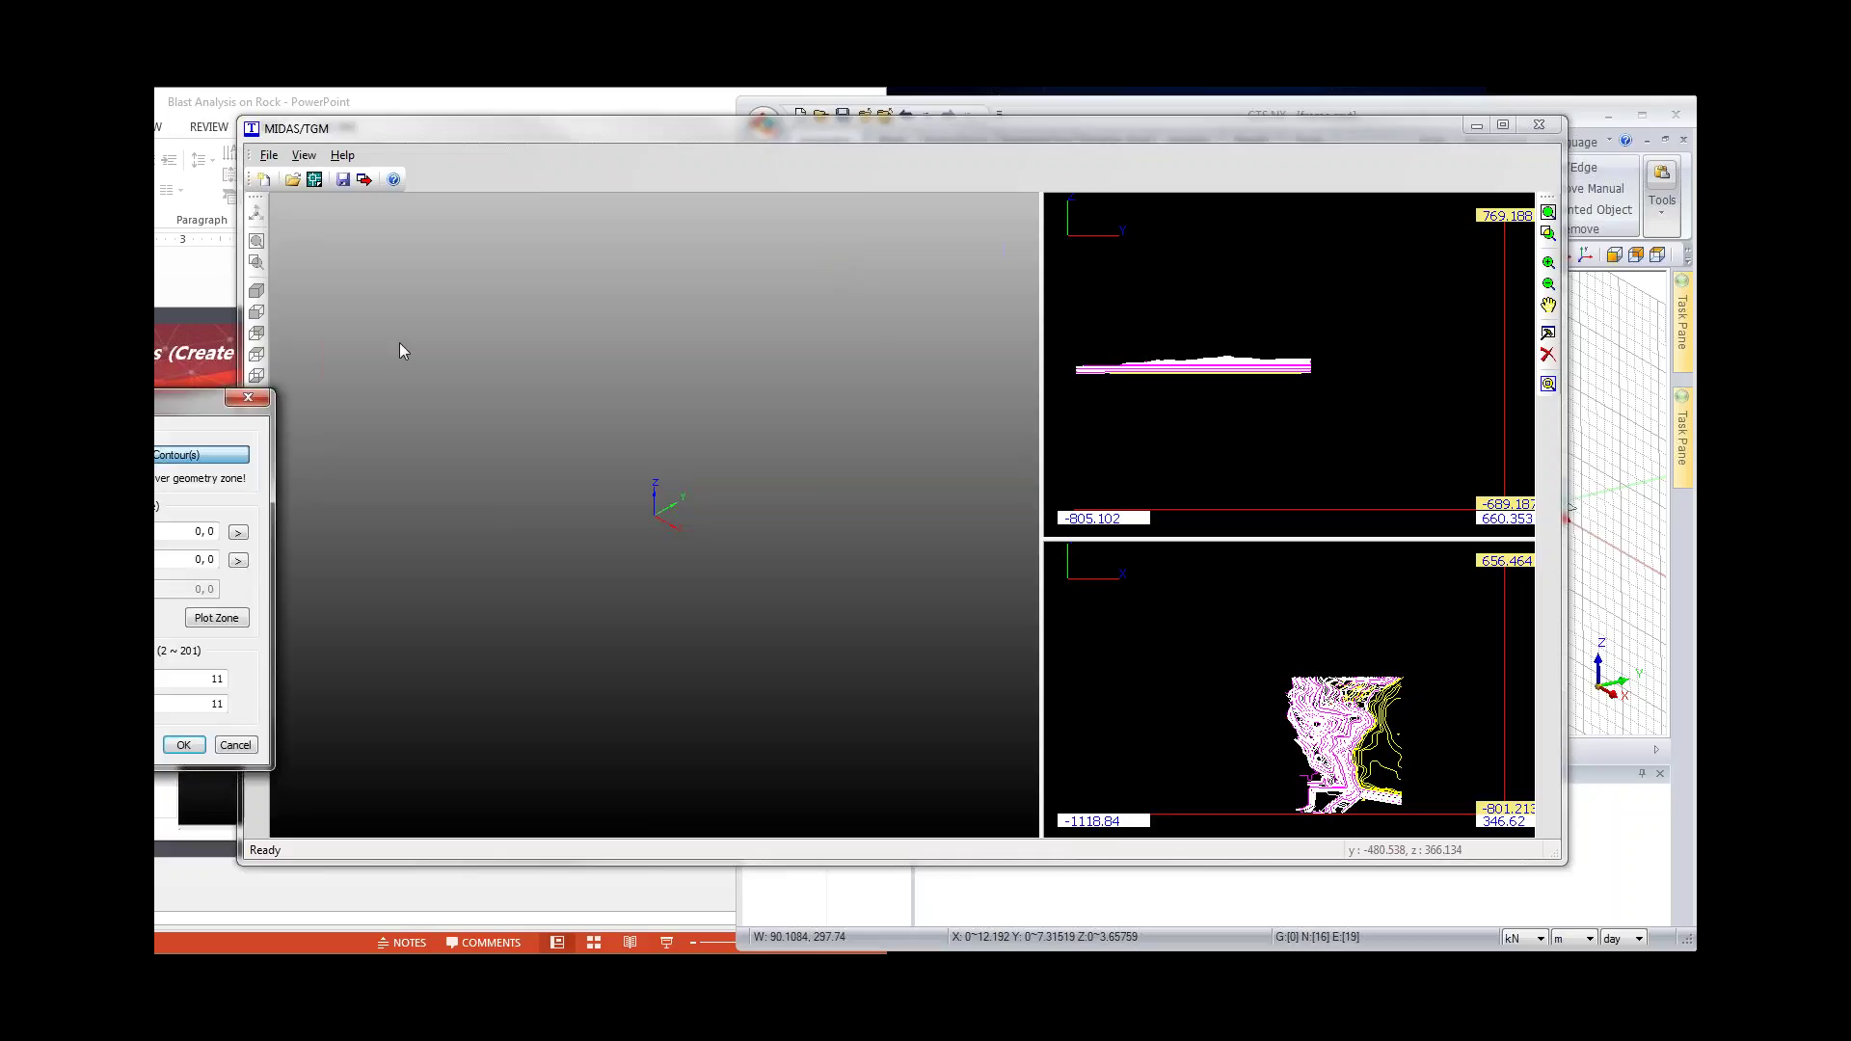
left_click(675, 446)
left_click(772, 442)
left_click(1292, 679)
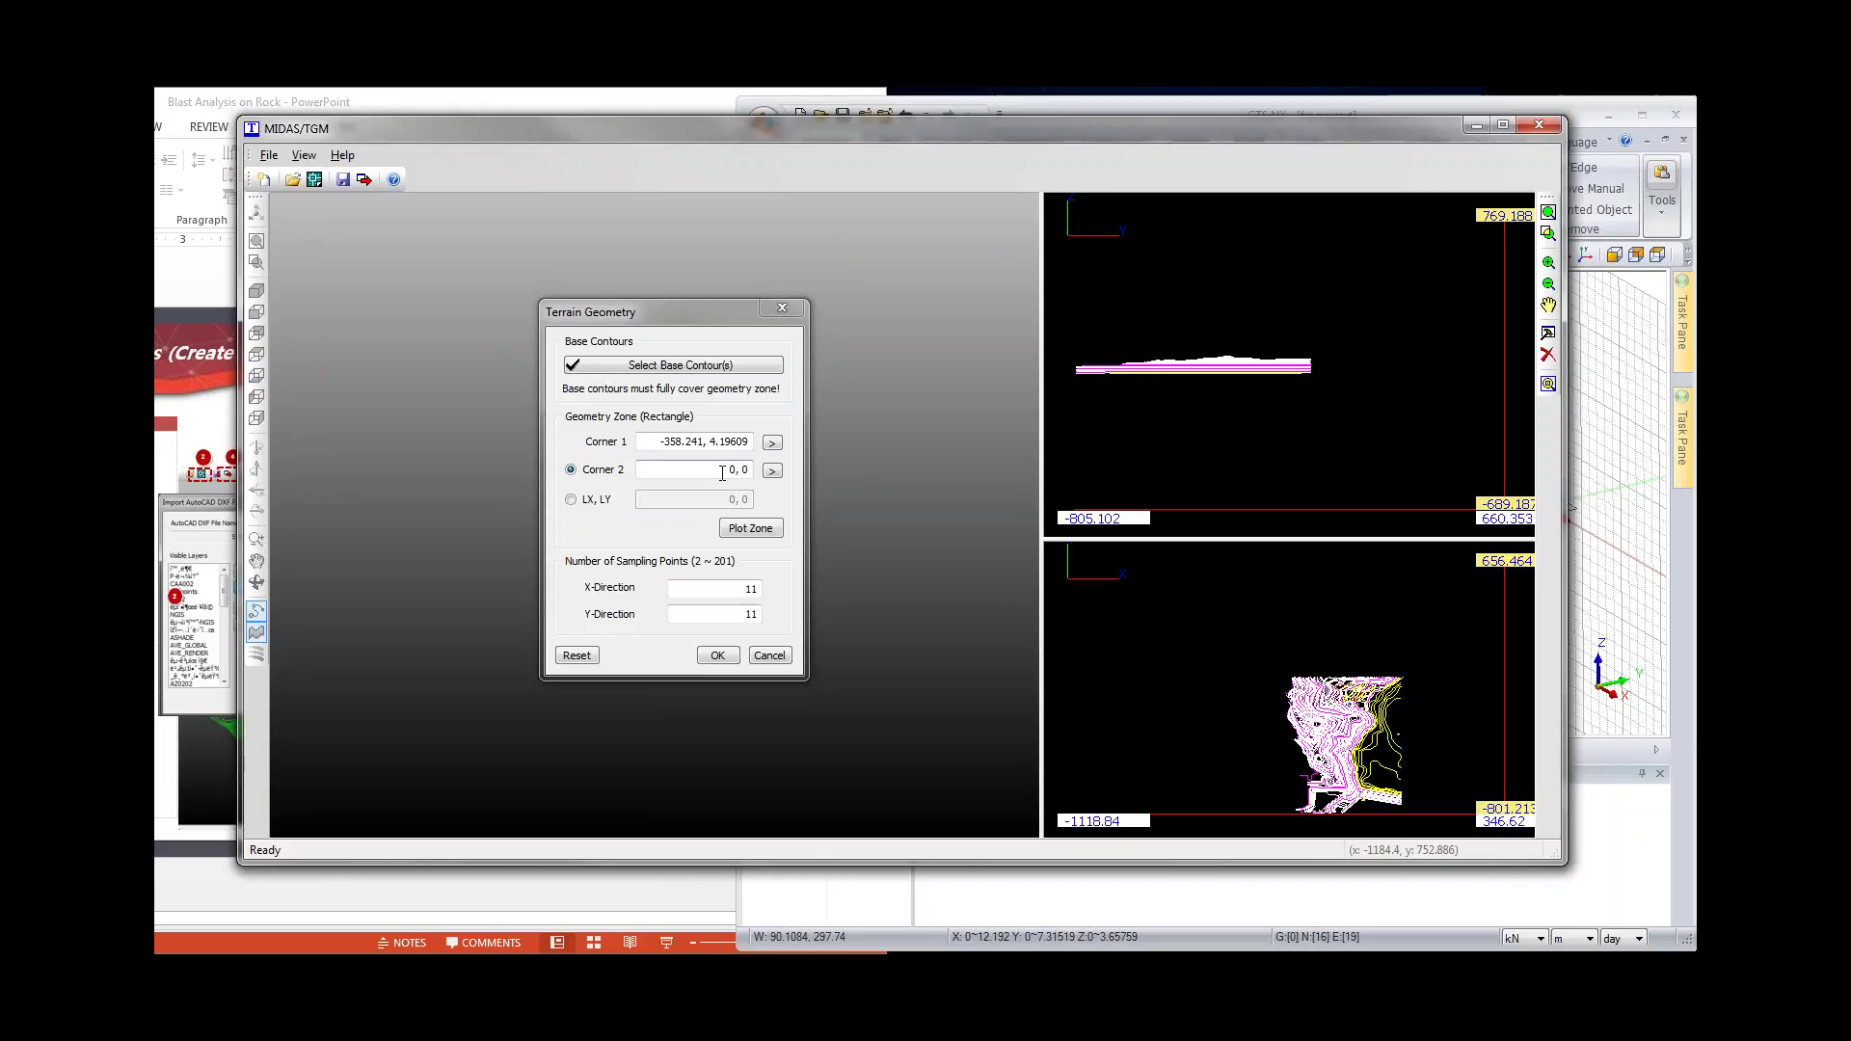
left_click(772, 470)
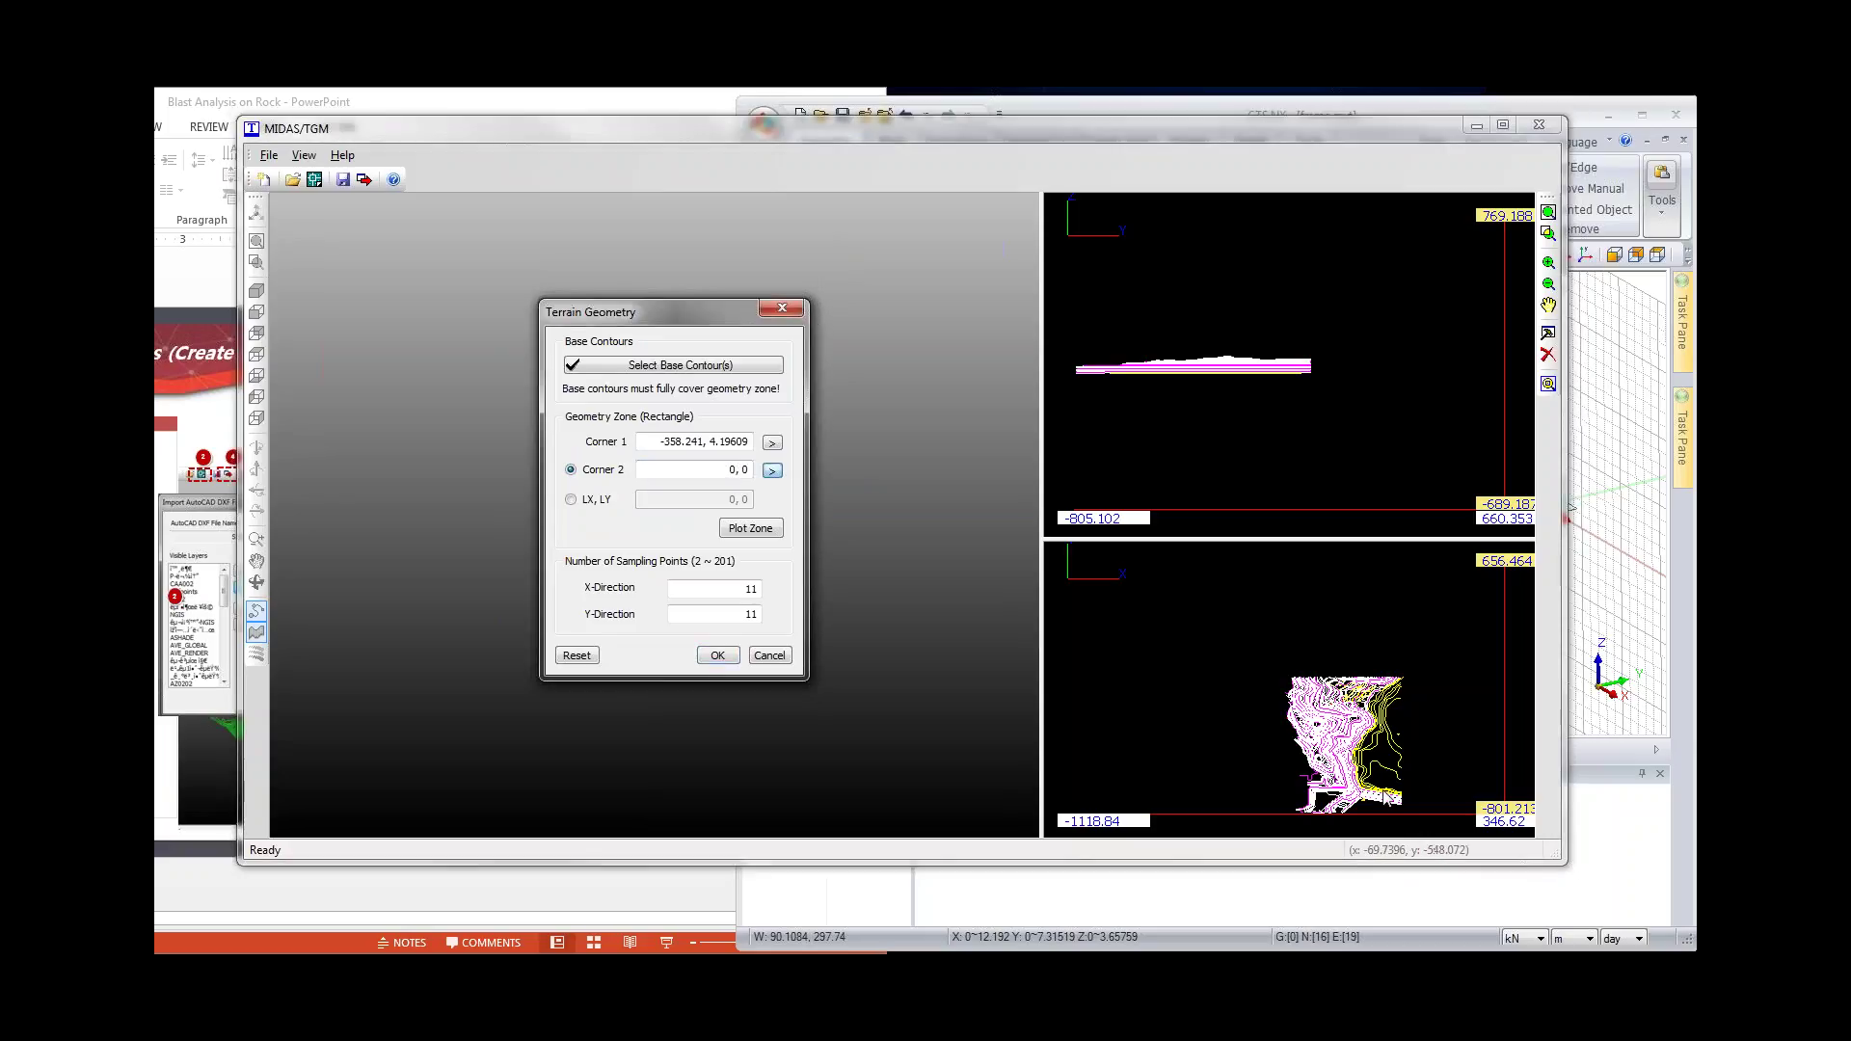
left_click(1387, 793)
left_click(751, 528)
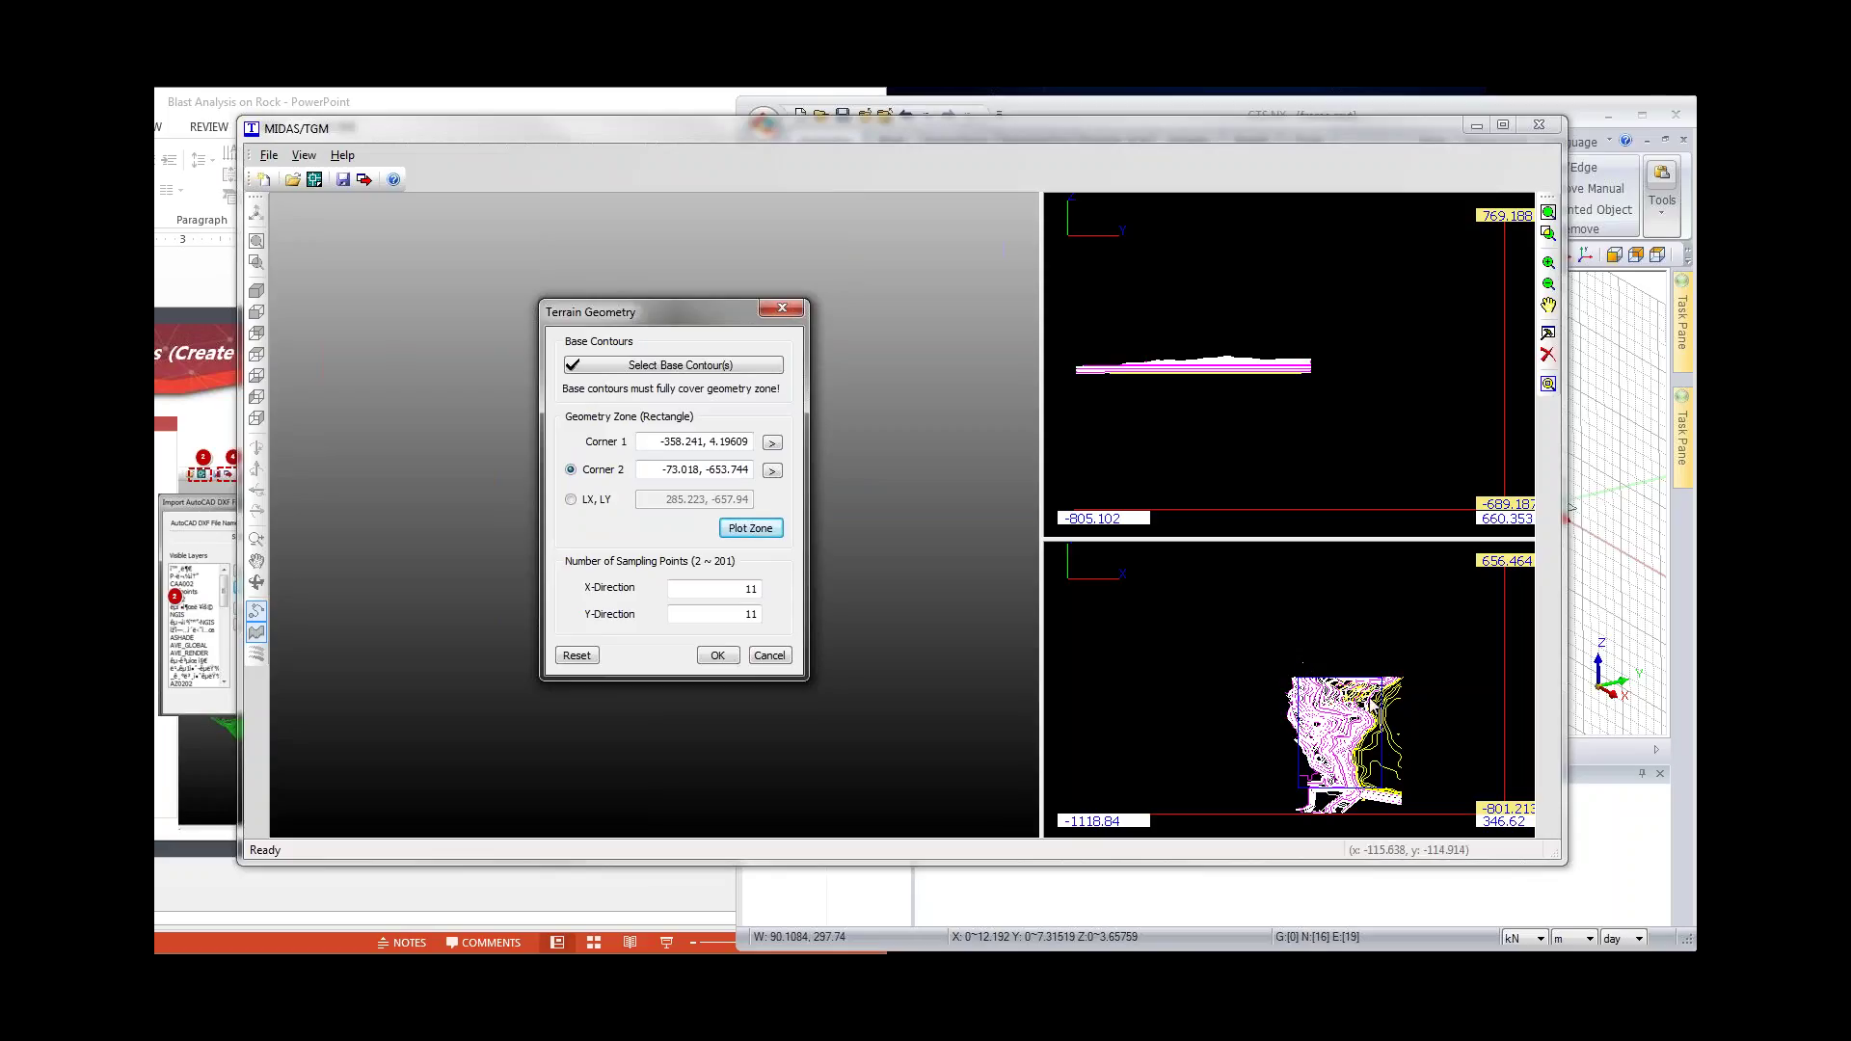
Step: Set the terrain sampling points to 50 in X and 100 in Y
double_click(749, 587)
key("BackSpace")
double_click(723, 589)
type("500")
key("Tab")
key("shift+Tab")
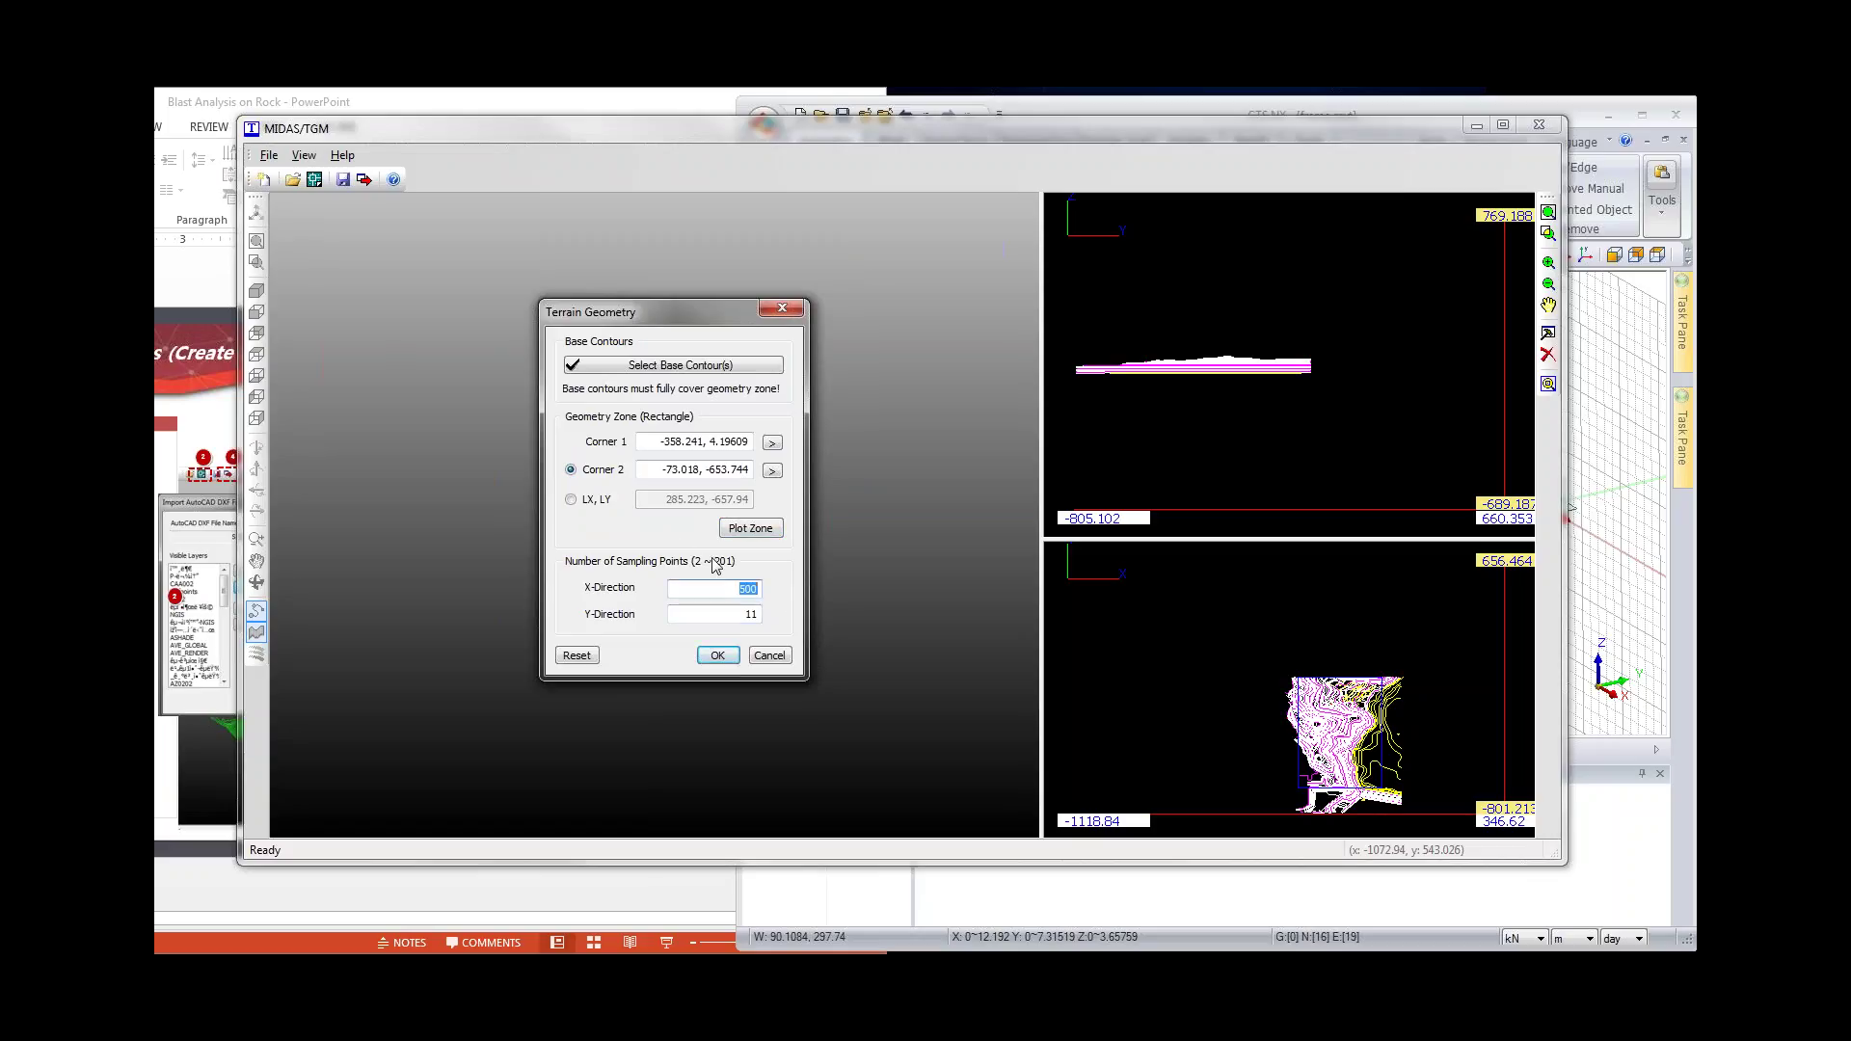
double_click(741, 615)
type("100")
Step: Select the 189 base contours, build the terrain surface and show it in 3-D
left_click(717, 655)
left_click(744, 542)
left_click(673, 365)
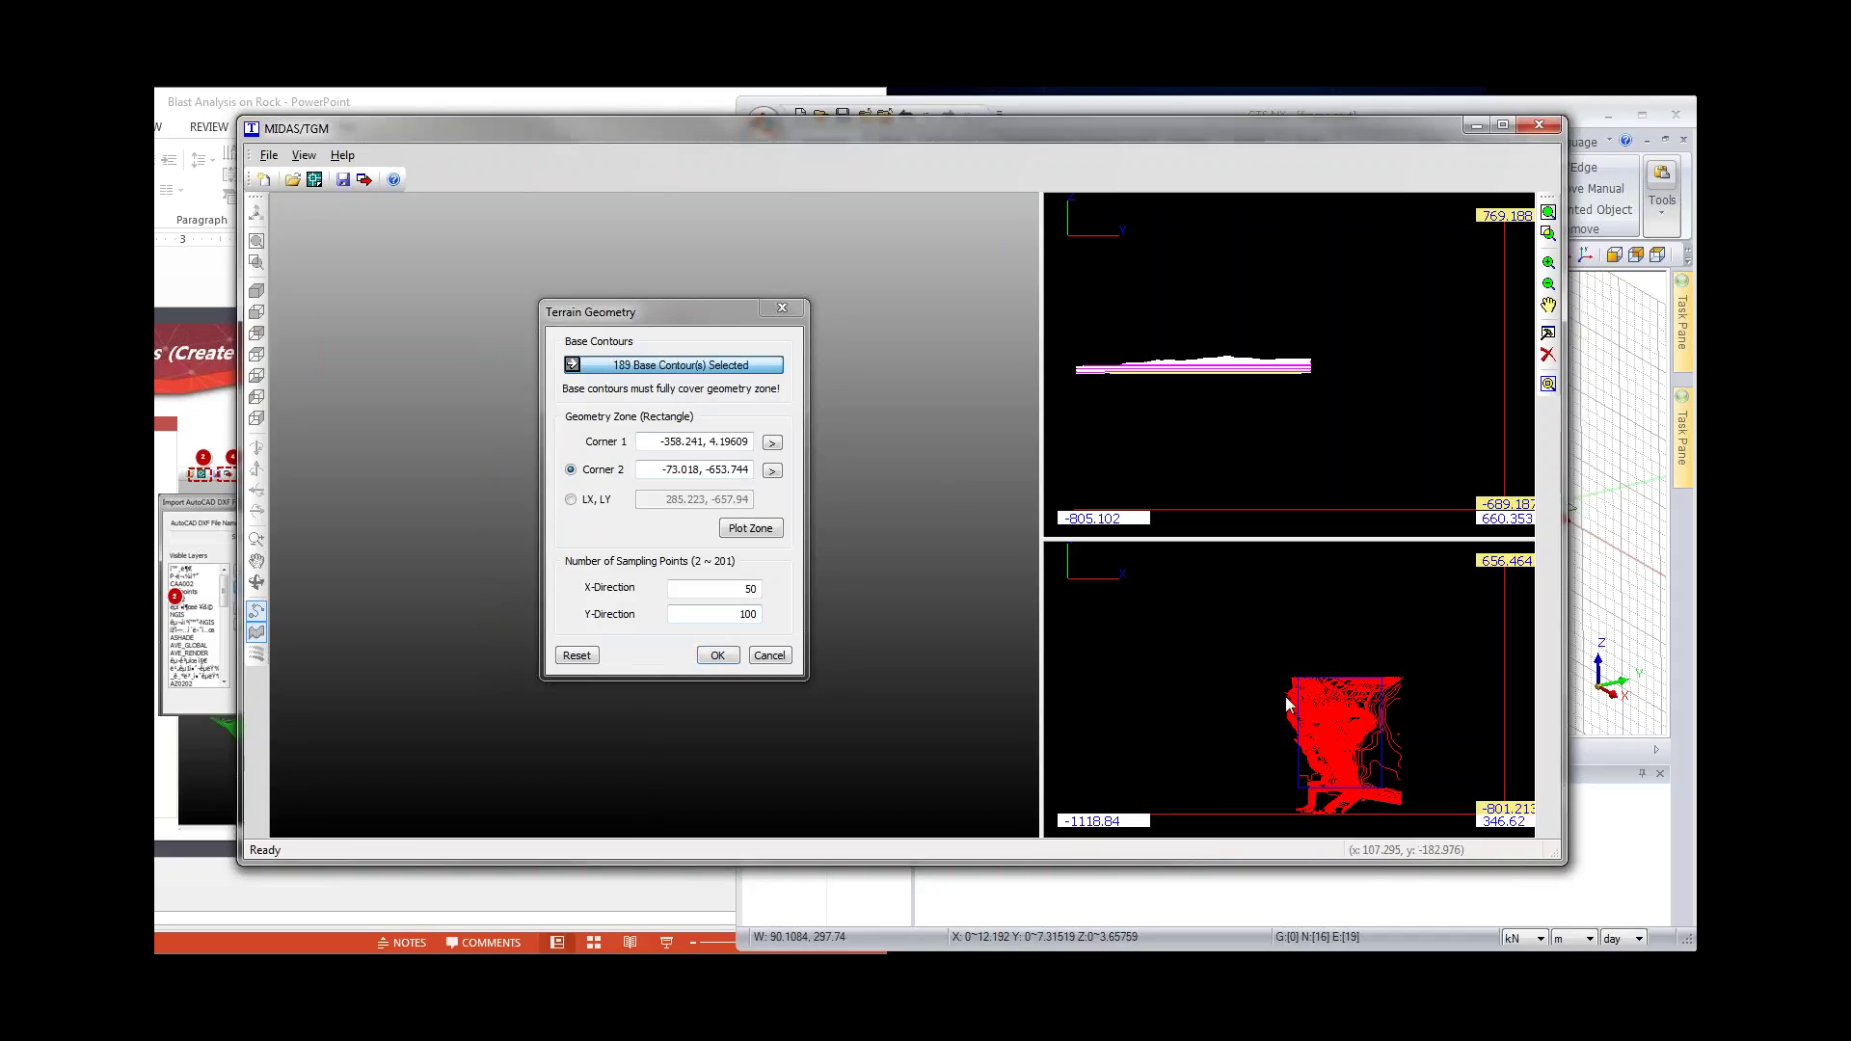
left_click(719, 656)
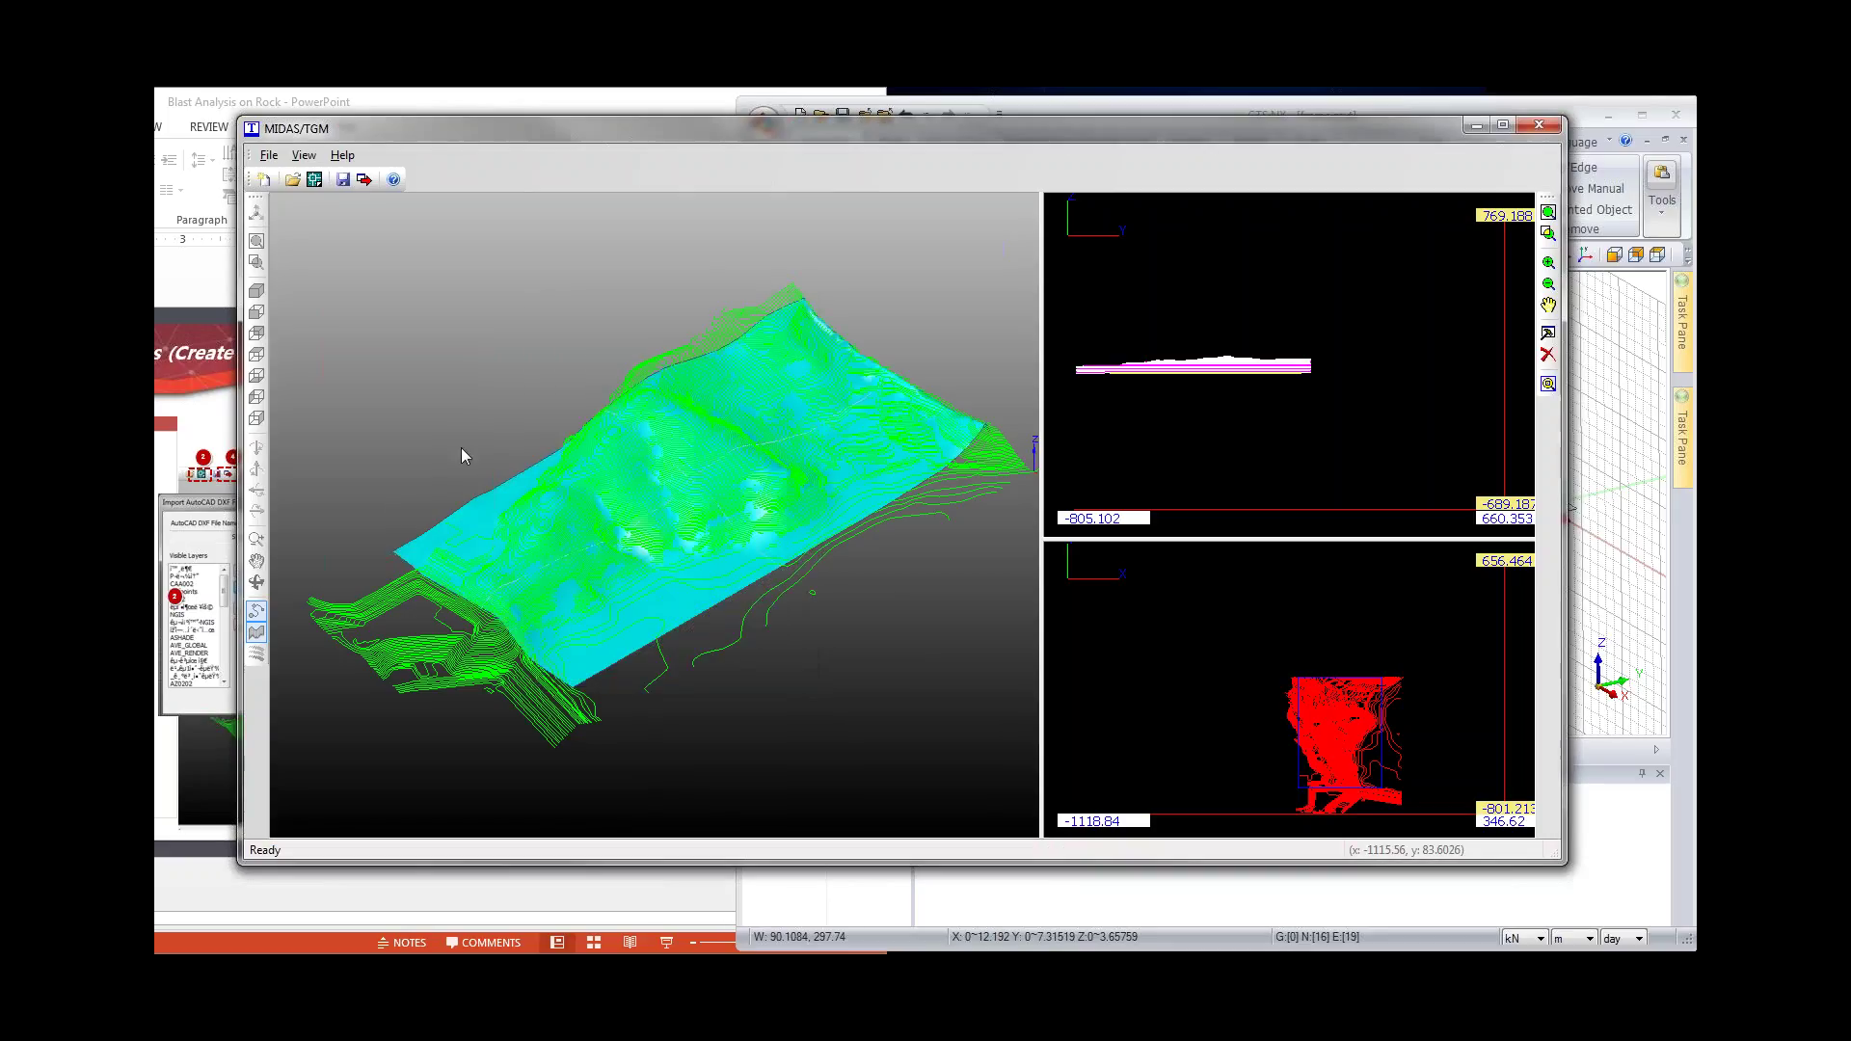
left_click(392, 499)
Step: Export the terrain to GTS as ex.tms and close MIDAS/TGM without saving
left_click_drag(678, 557, 671, 475)
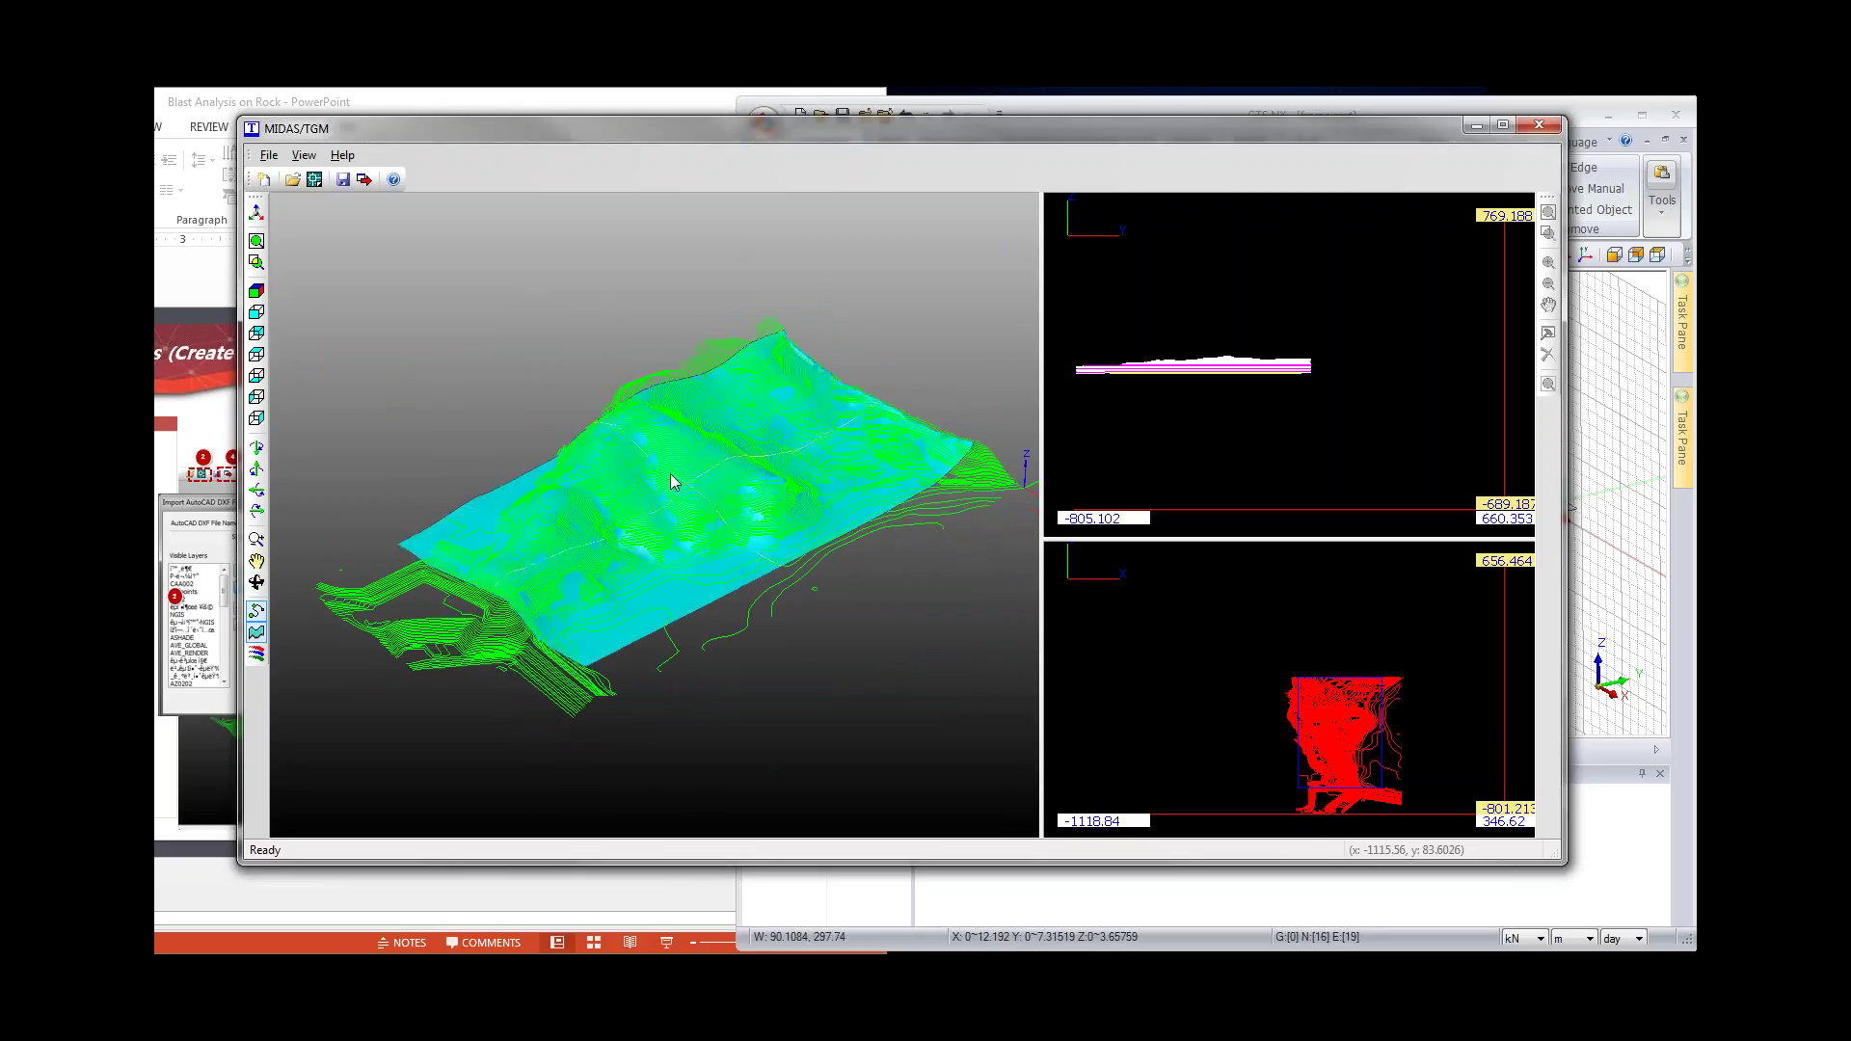
left_click(362, 180)
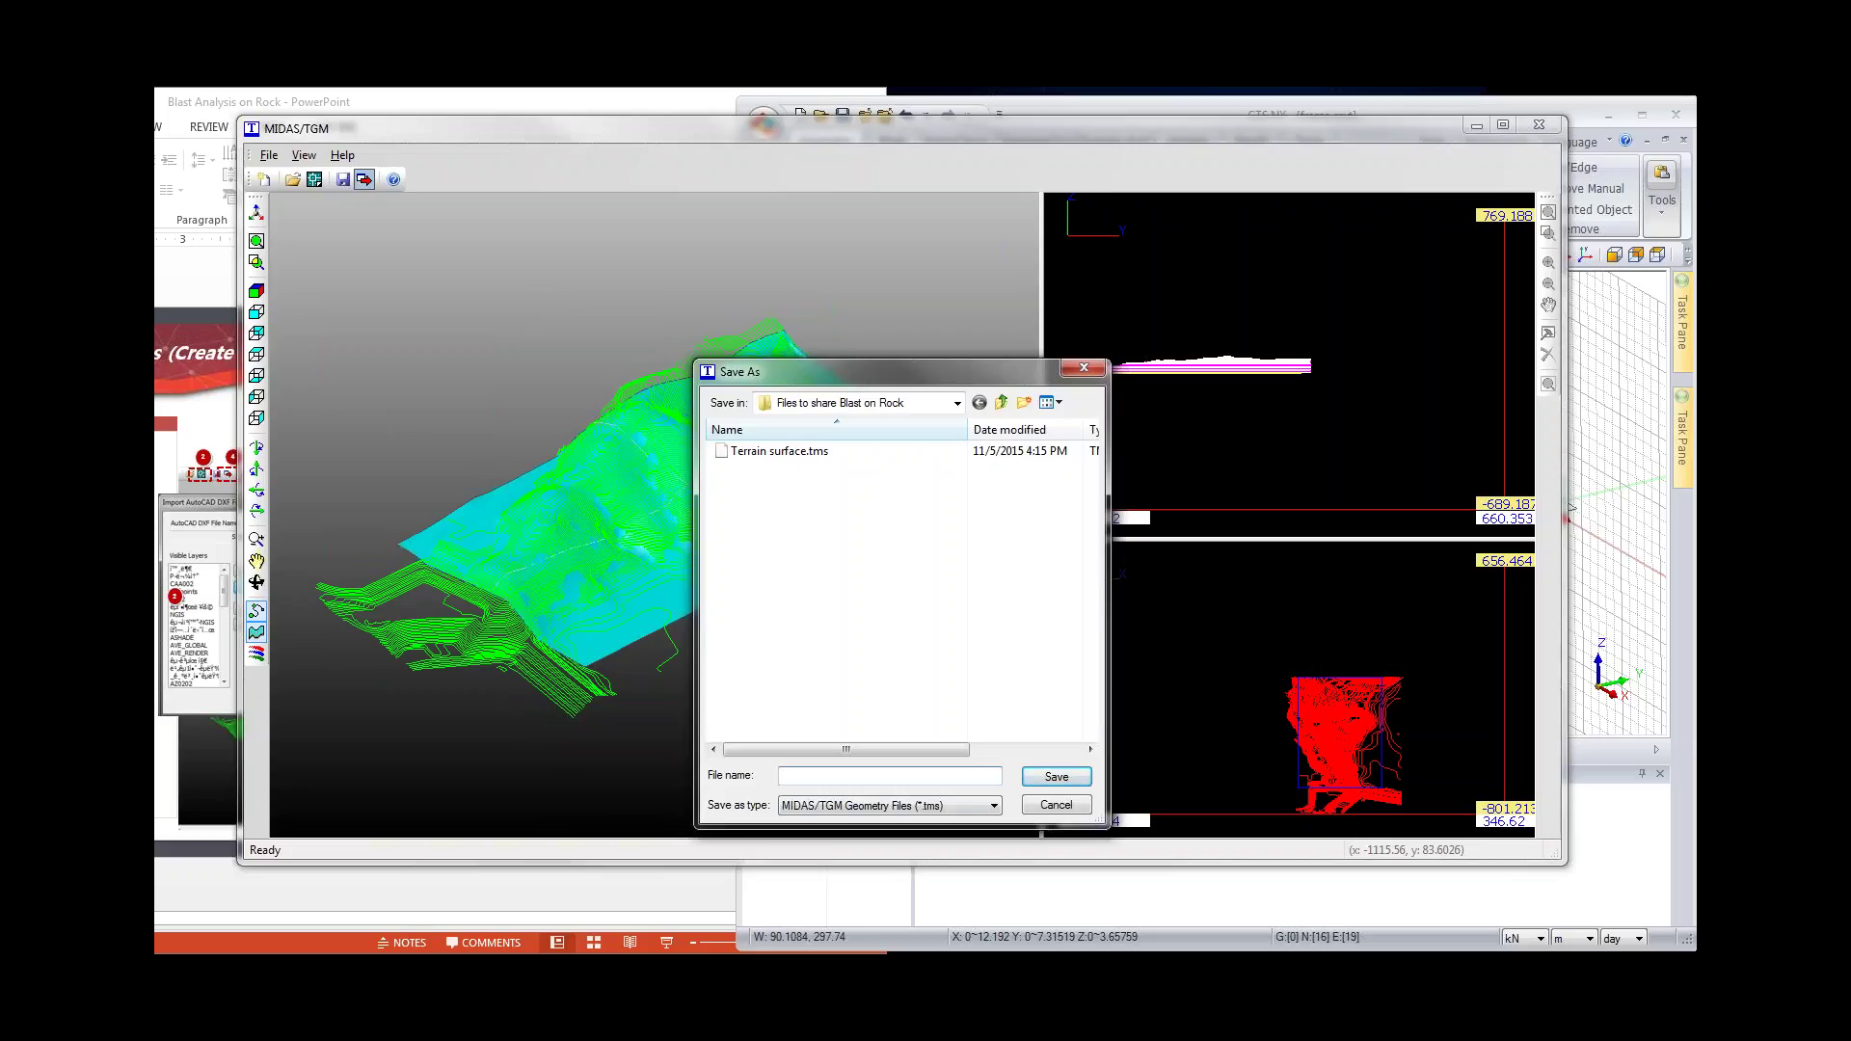
type("ex")
left_click(1034, 782)
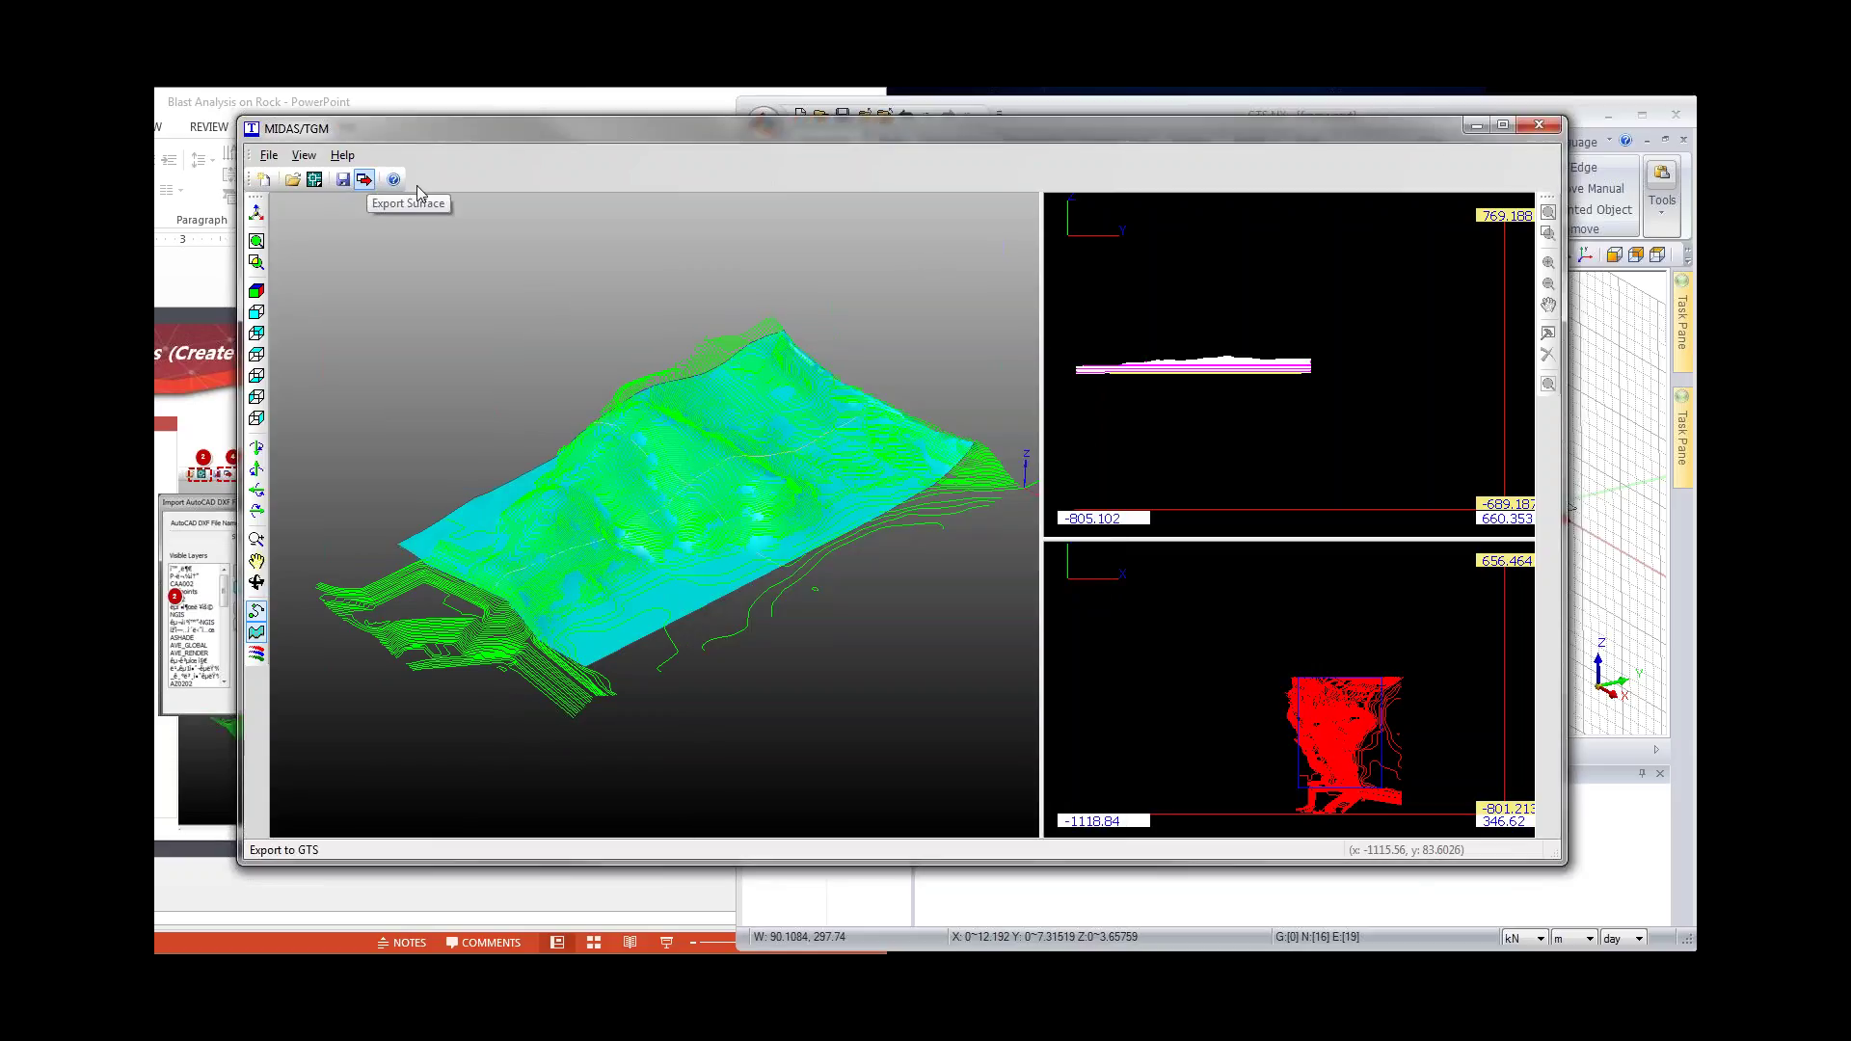
left_click(1539, 125)
left_click(958, 548)
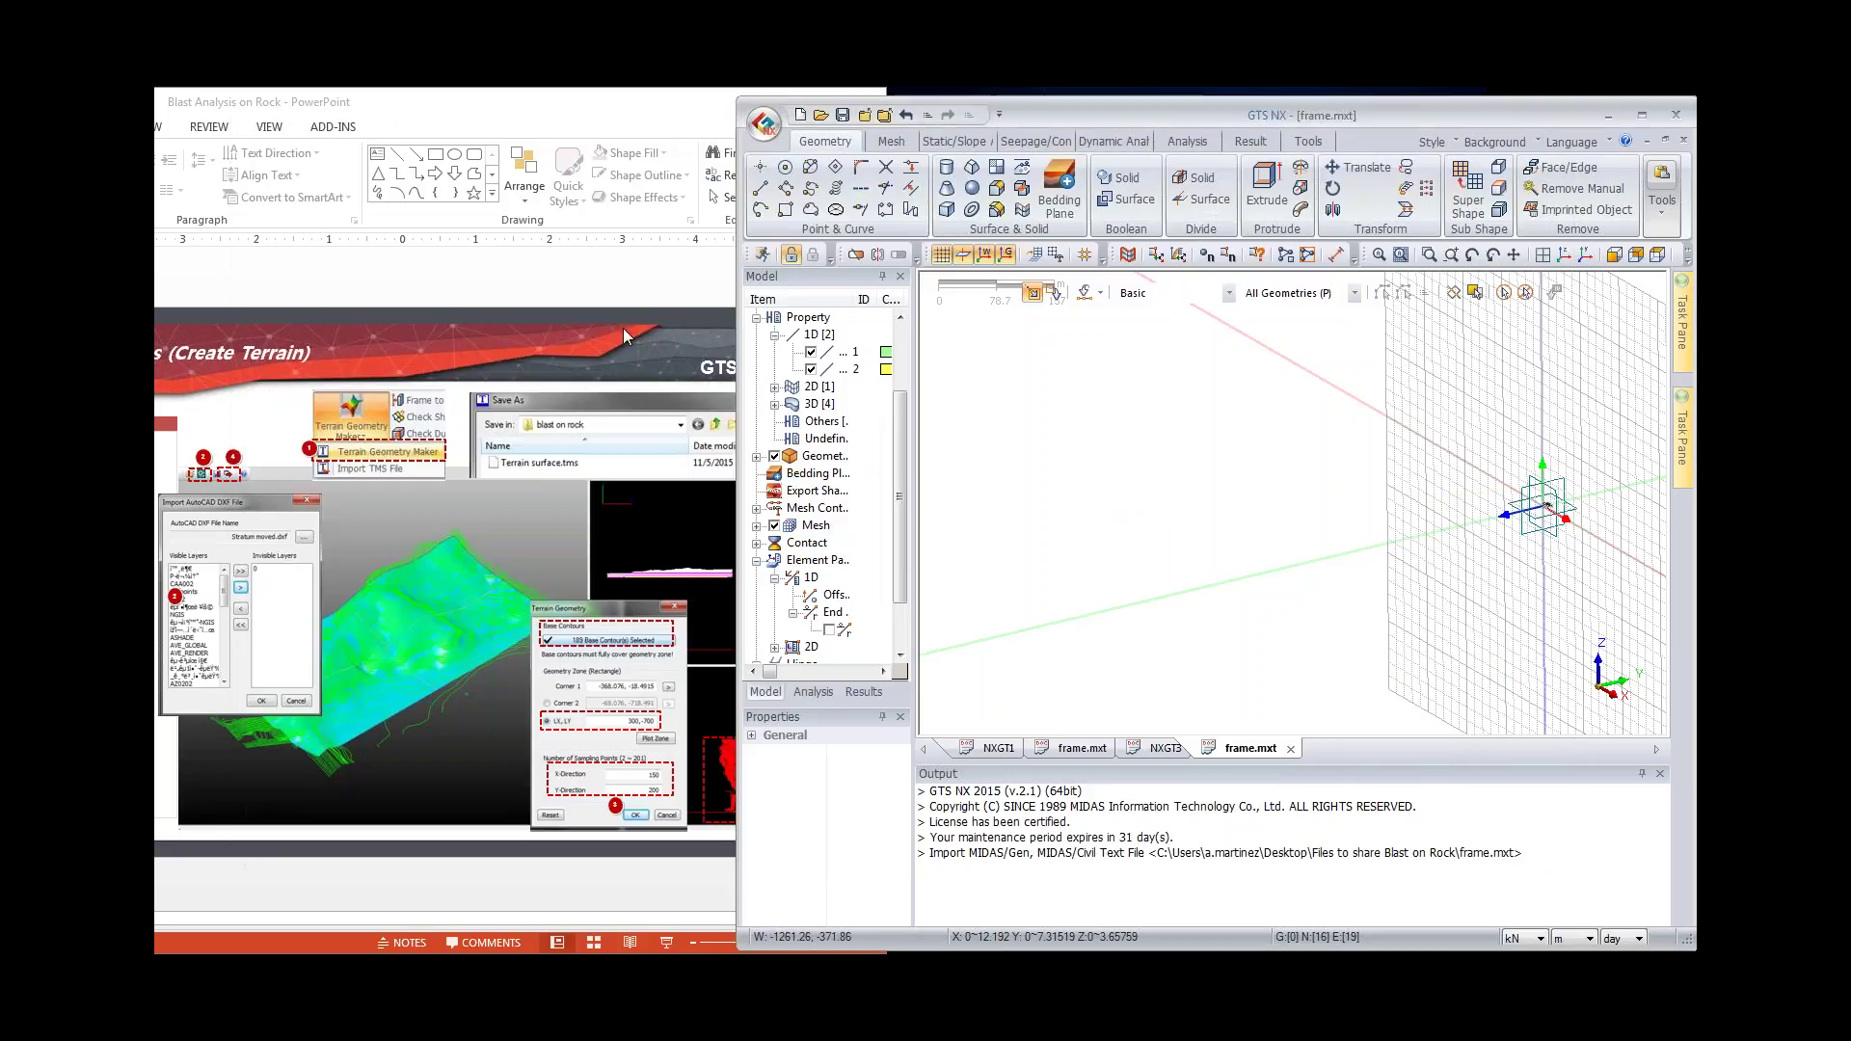
Step: Import Terrain surface.tms into the GTS NX model and advance the slides to the Extrude steps
left_click(623, 314)
scroll(622, 314, "down", 1)
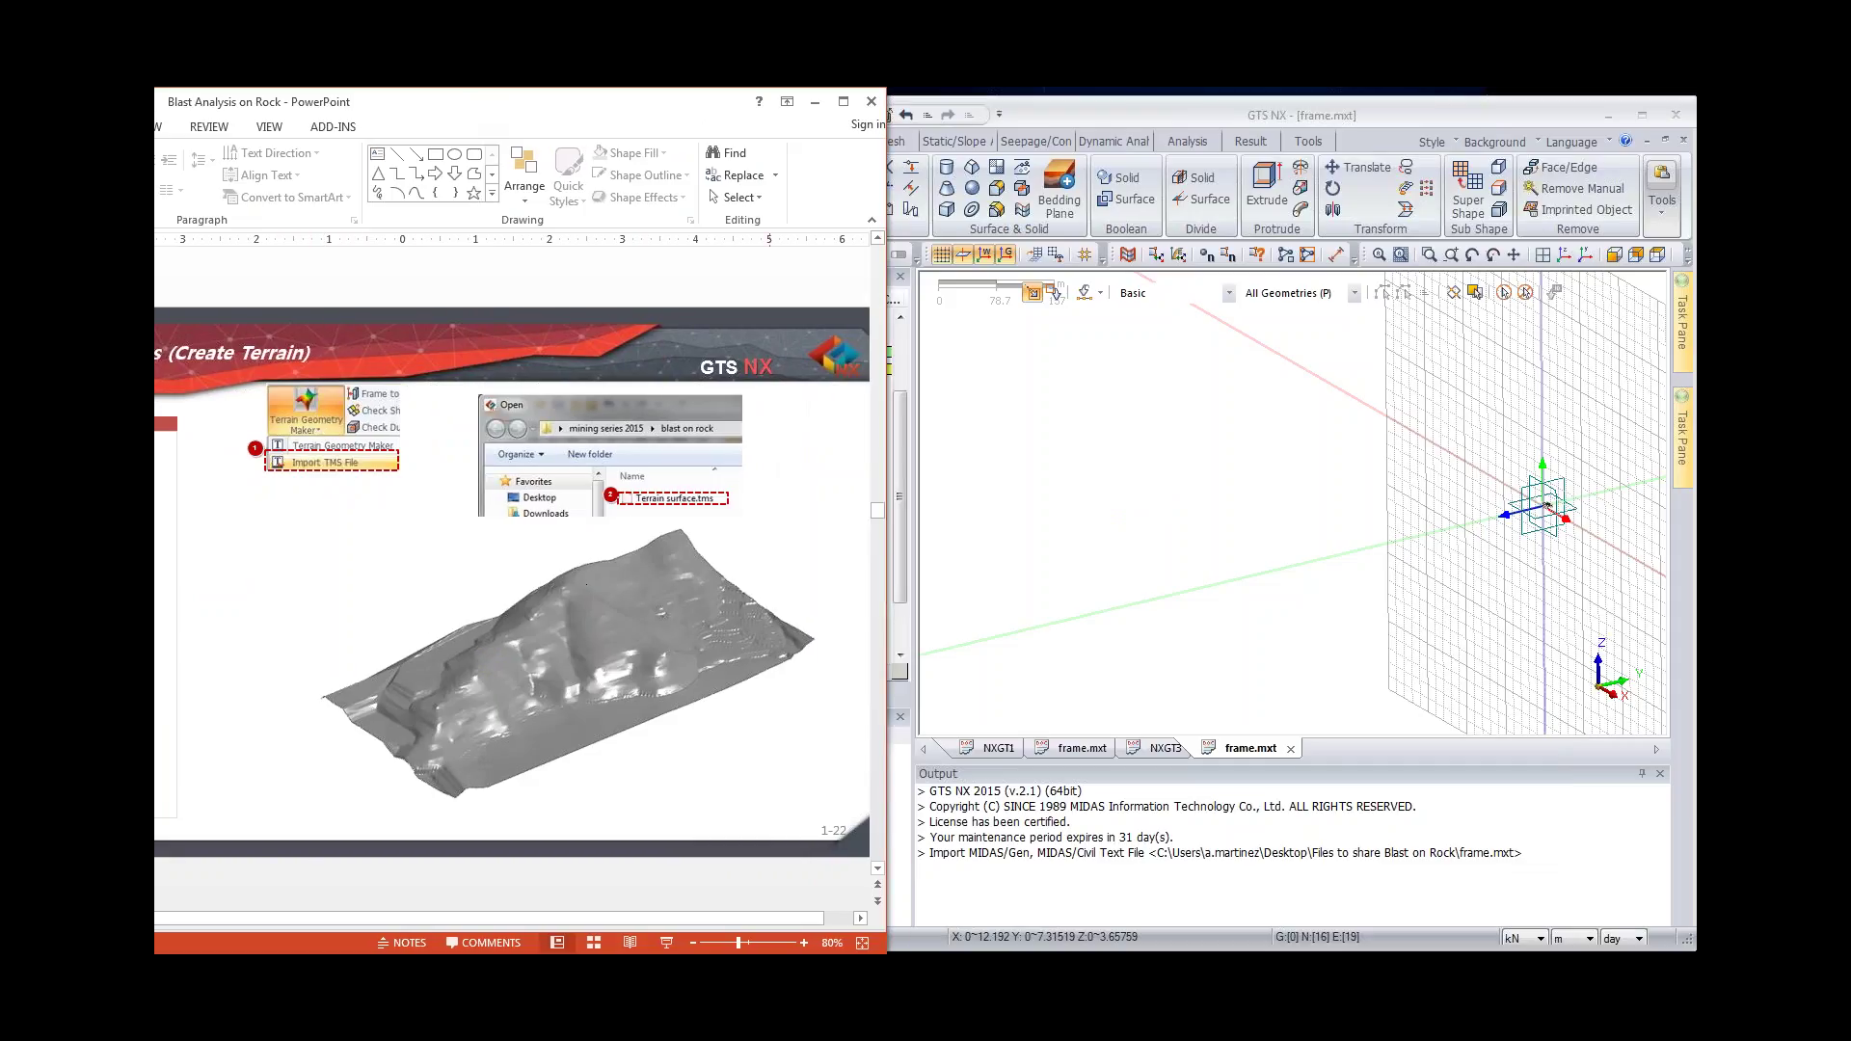
left_click(1661, 193)
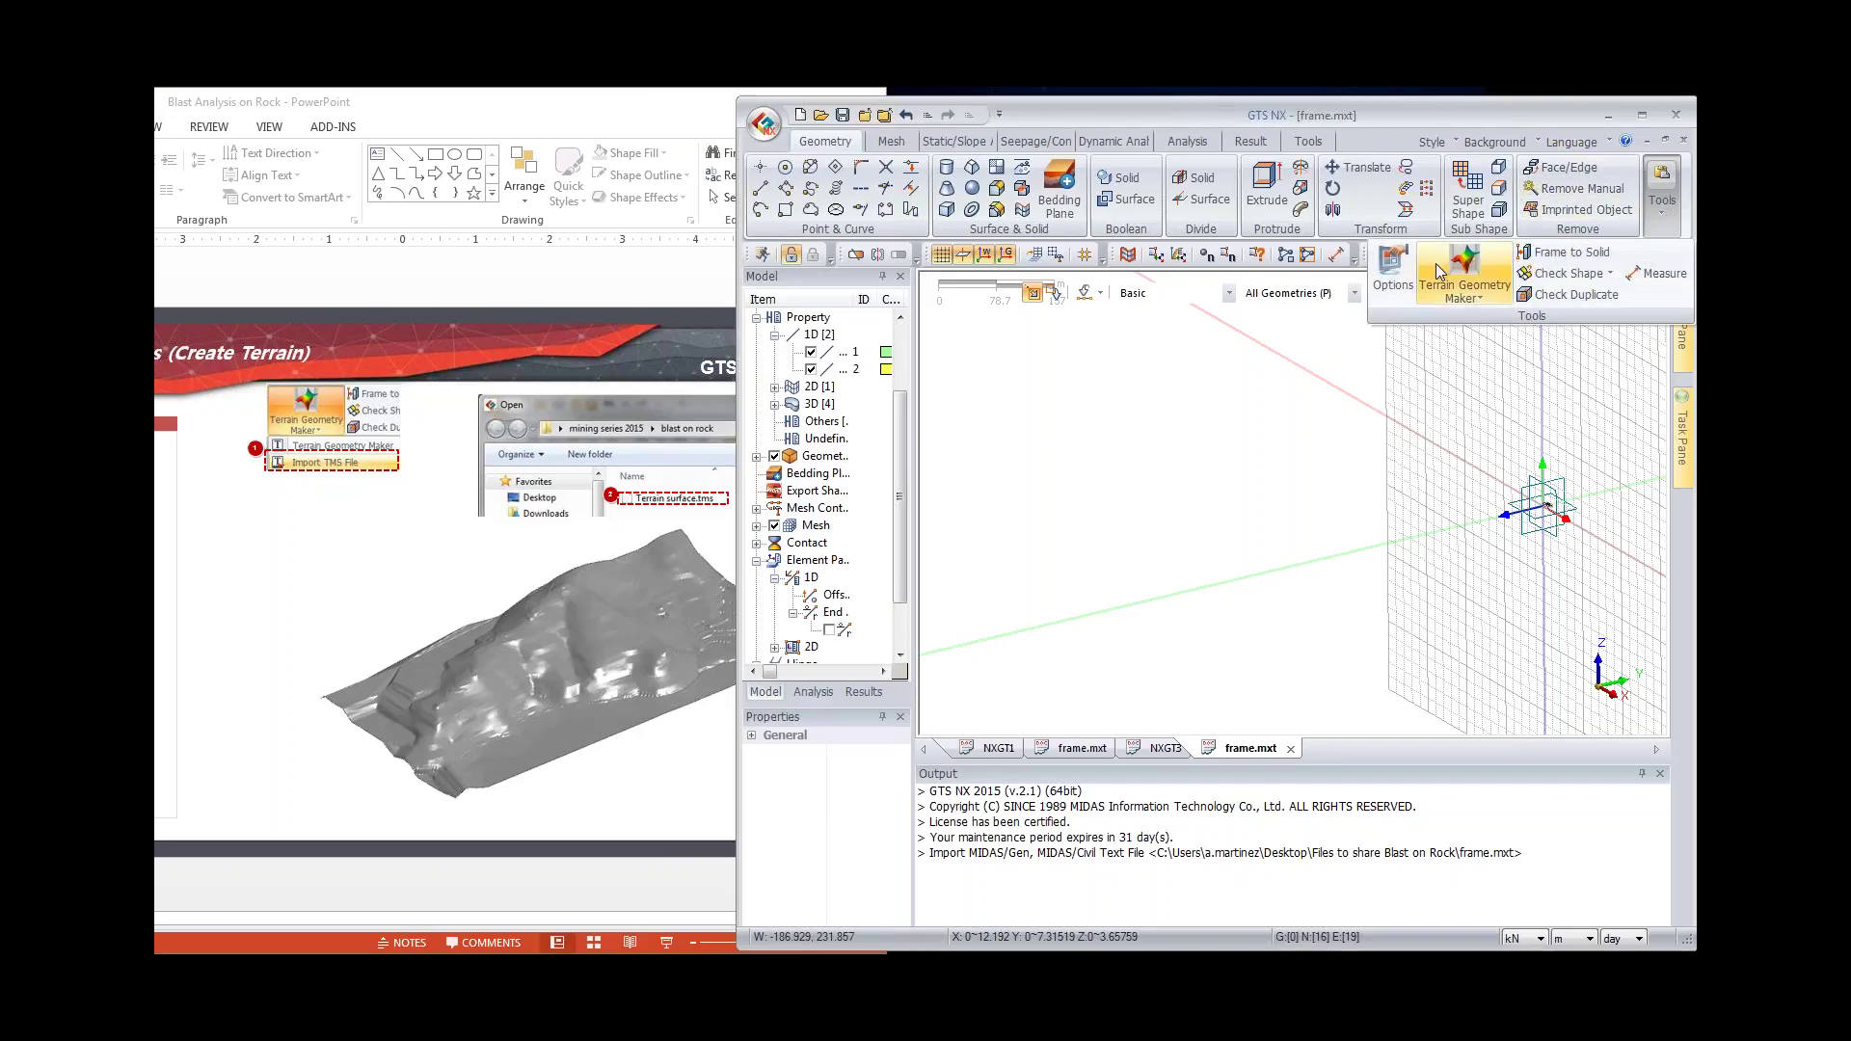
left_click(1477, 304)
left_click(1488, 339)
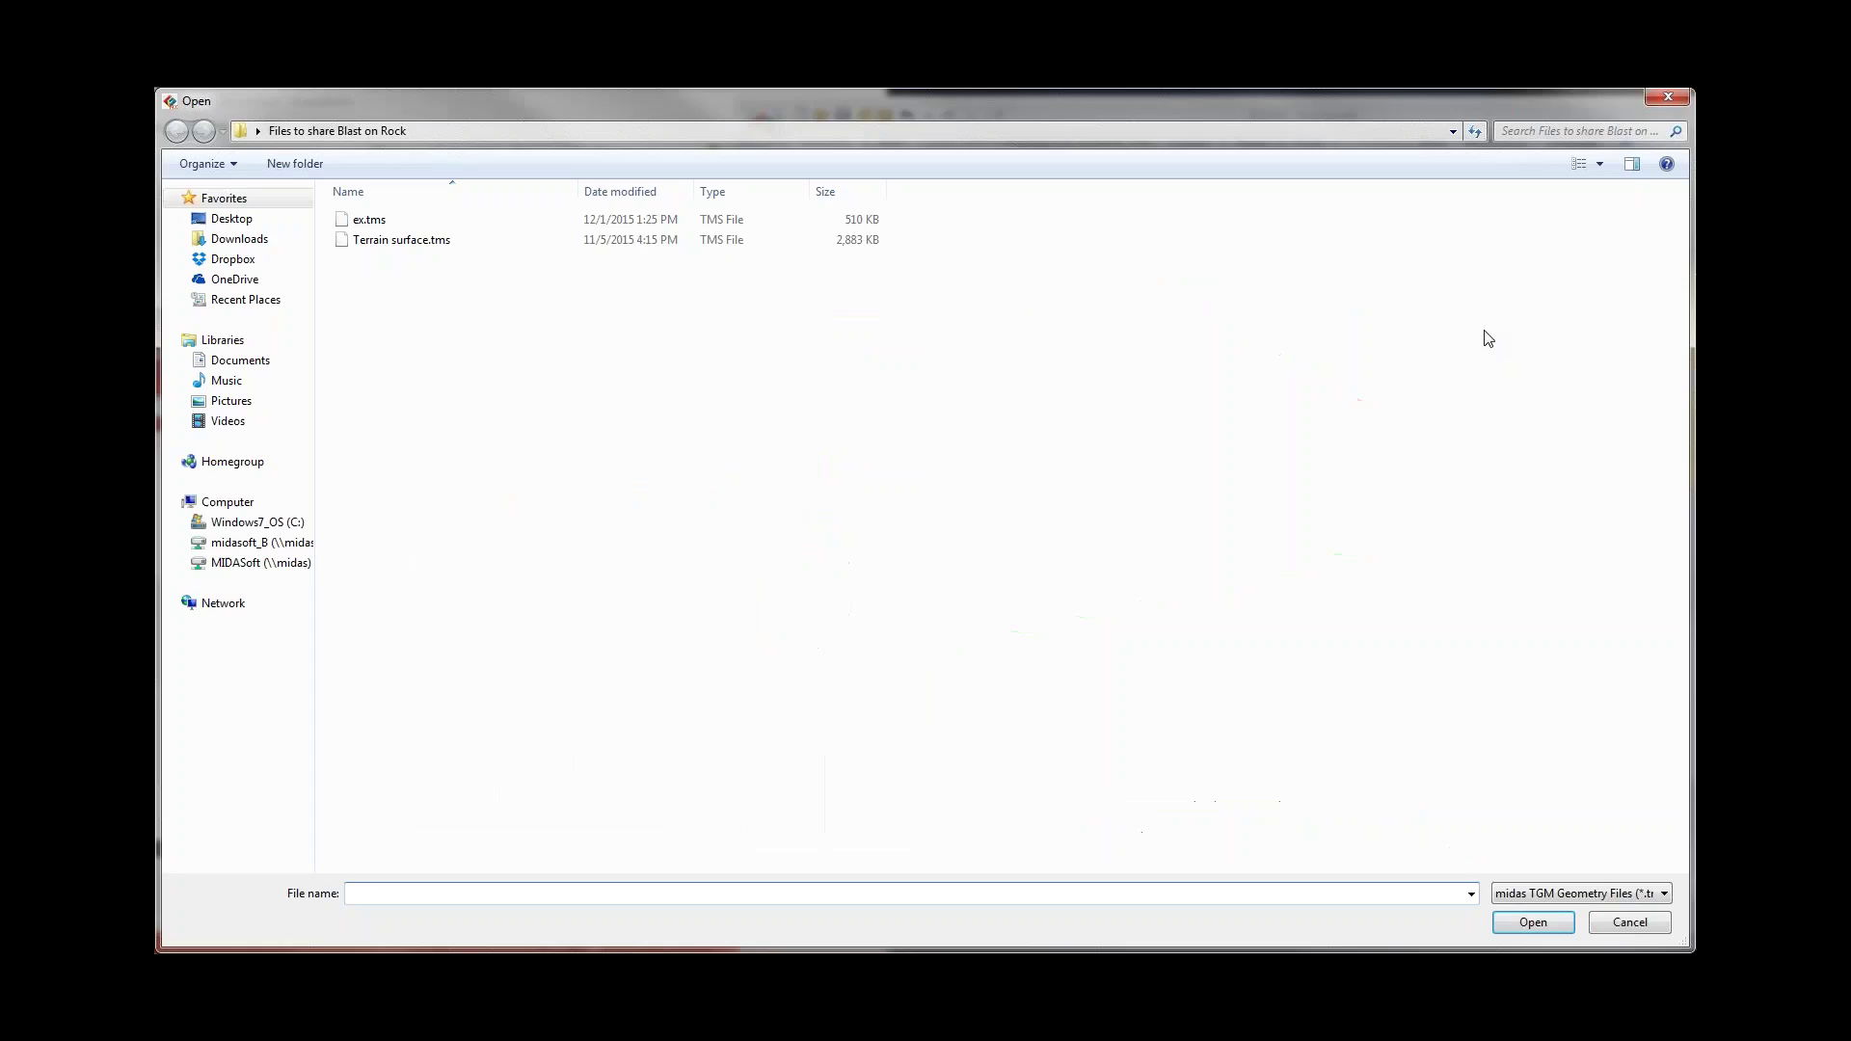
left_click(413, 241)
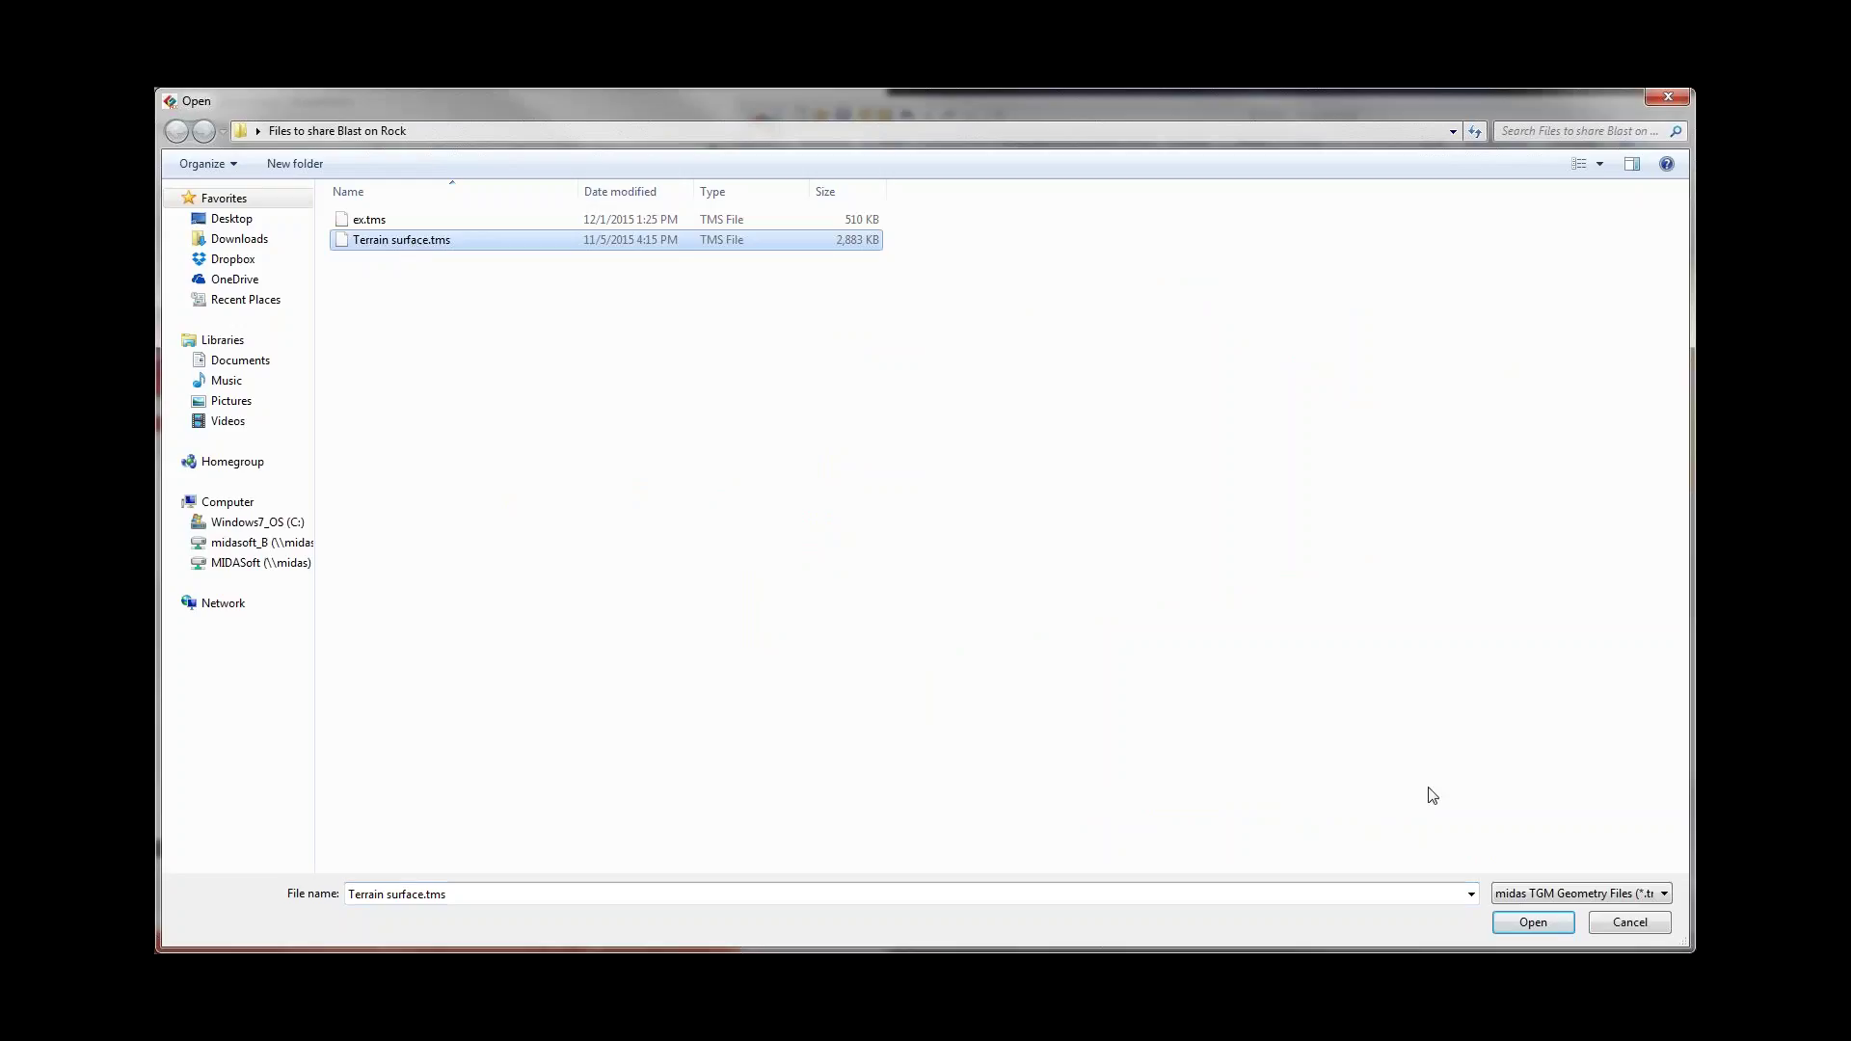
left_click(1531, 922)
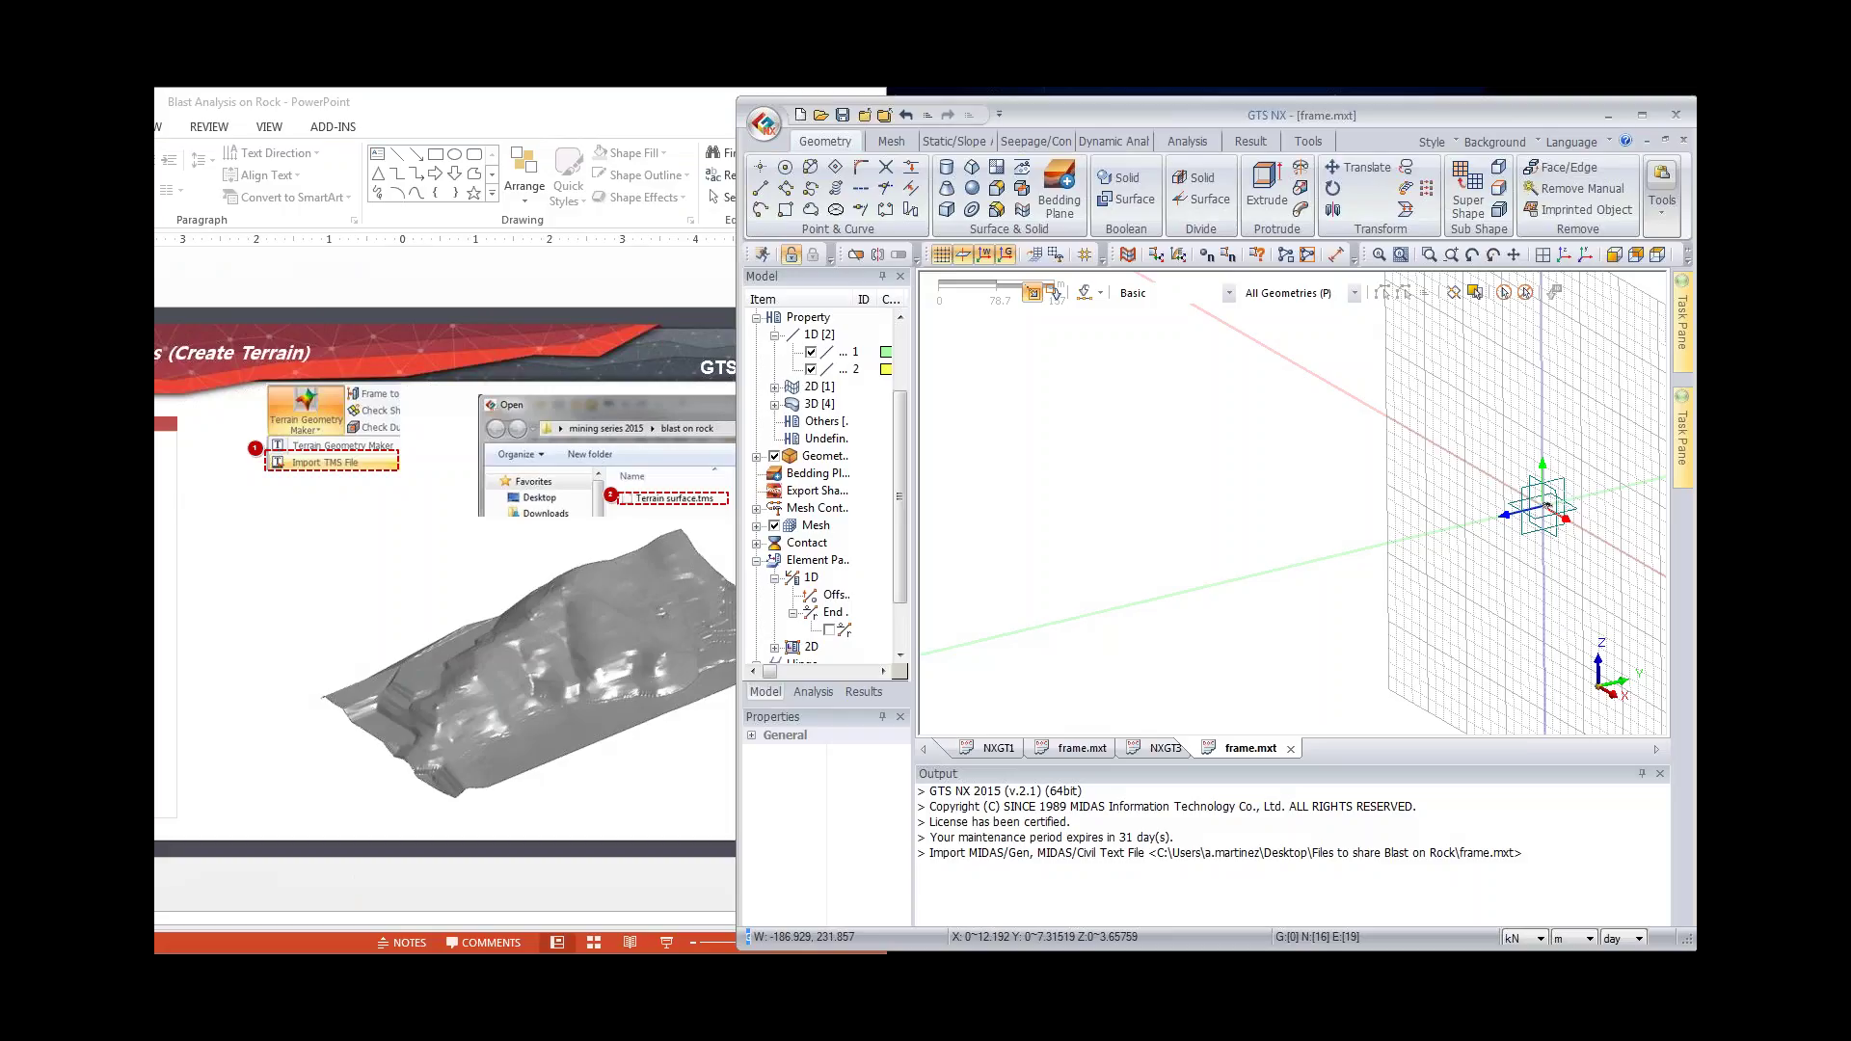
left_click(564, 363)
scroll(564, 362, "down", 1)
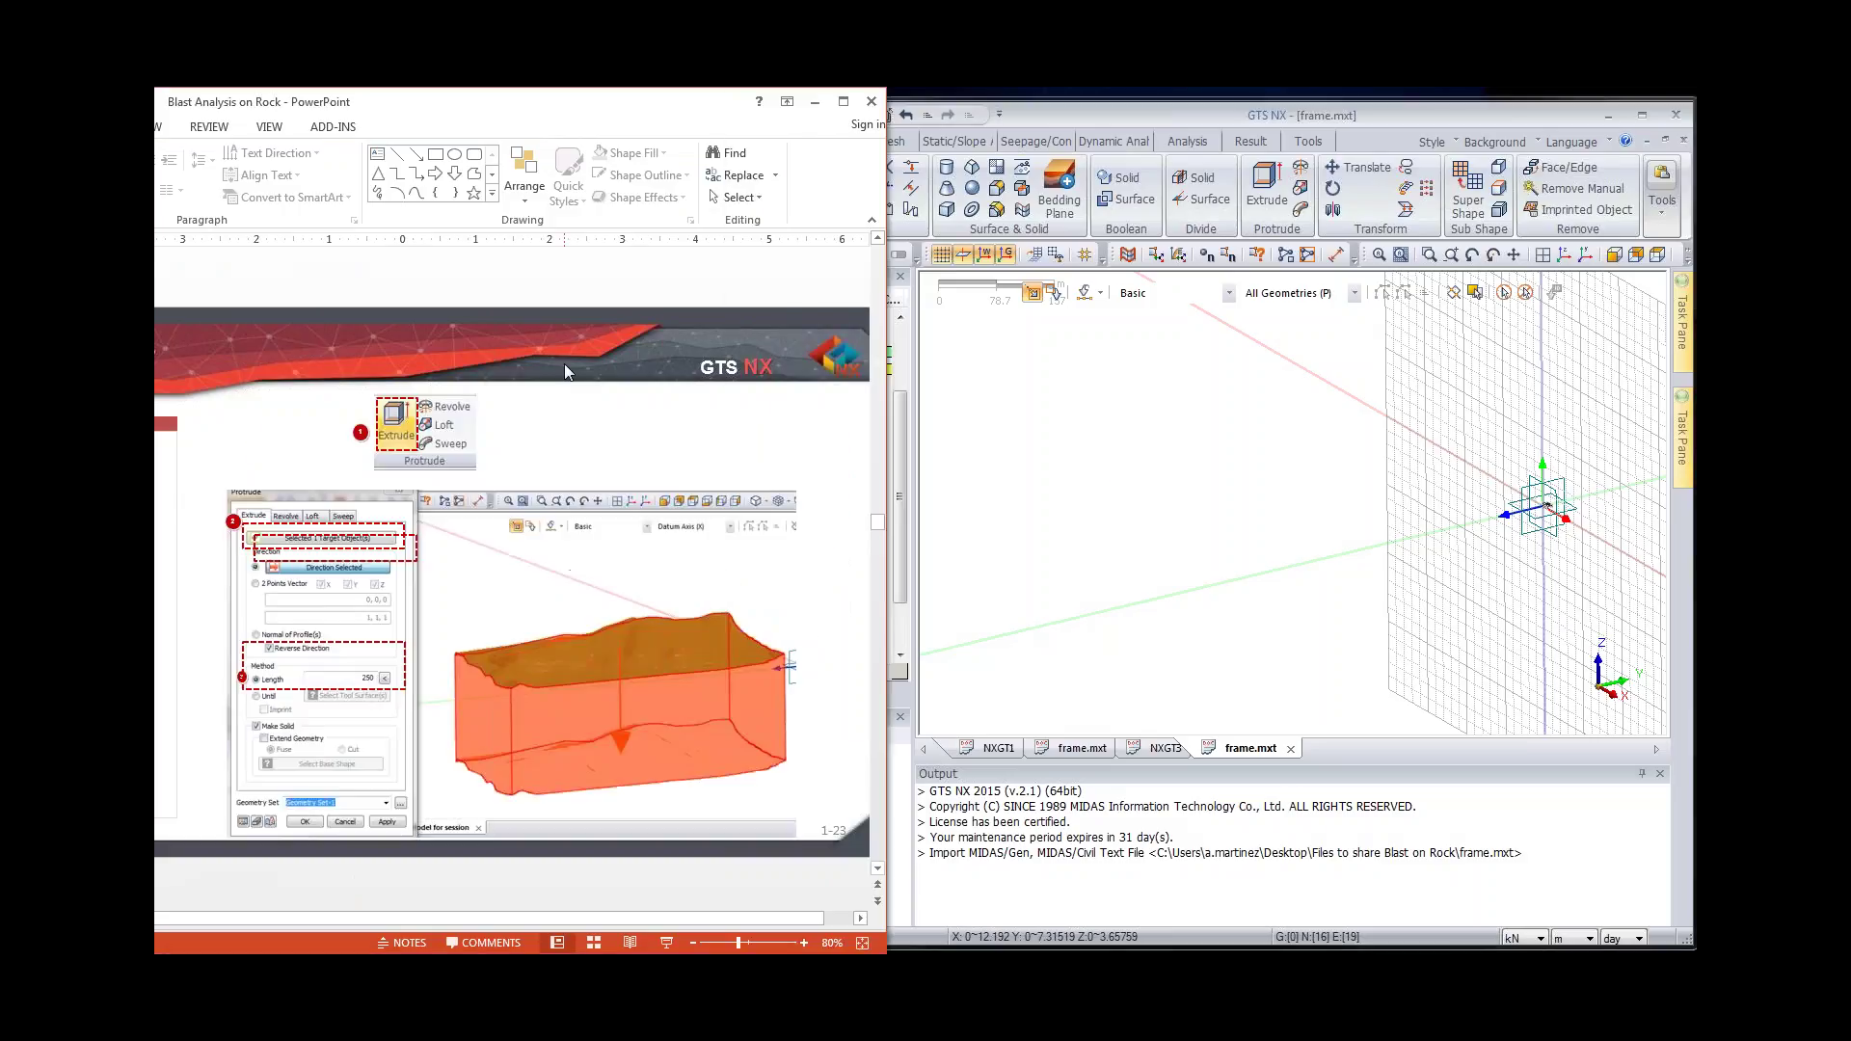
Step: Orbit the imported terrain surface to a flatter side-on view
scroll(564, 363, "up", 1)
scroll(564, 362, "down", 1)
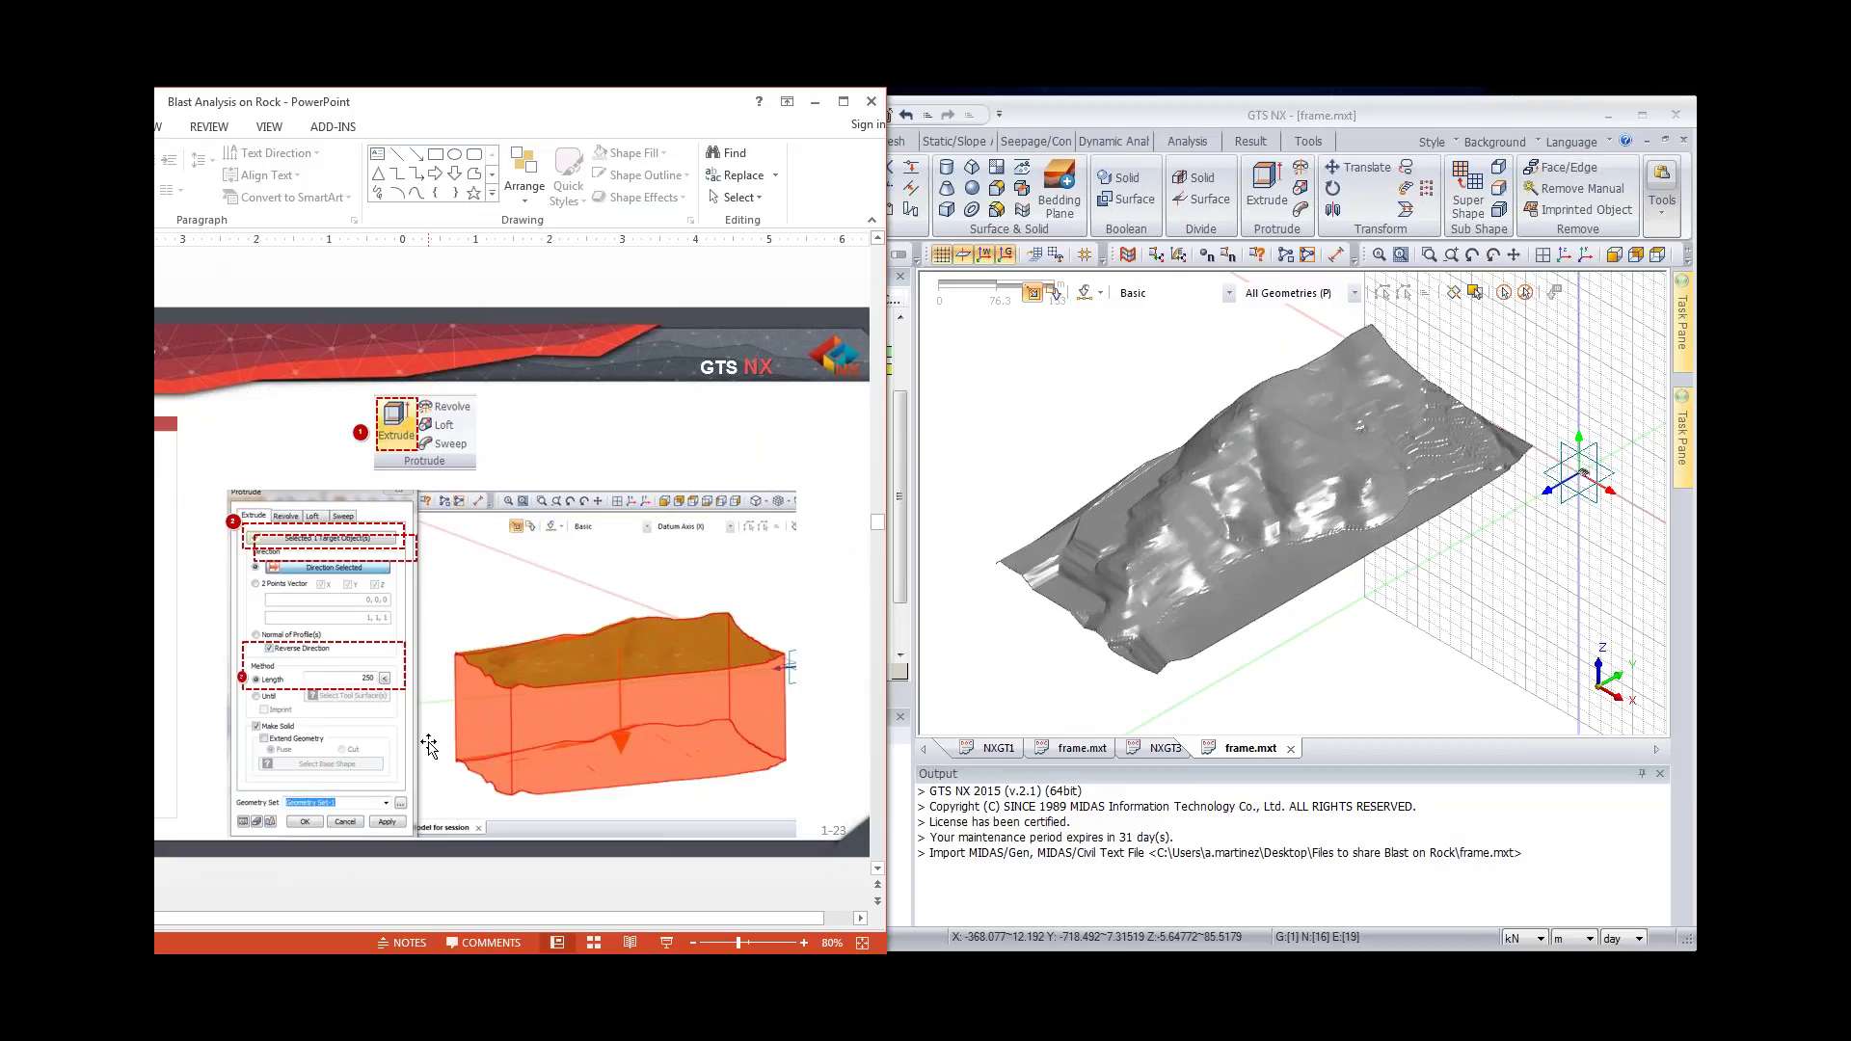
left_click(1272, 620)
middle_click_drag(1331, 644, 1293, 523)
scroll(1207, 506, "up", 5)
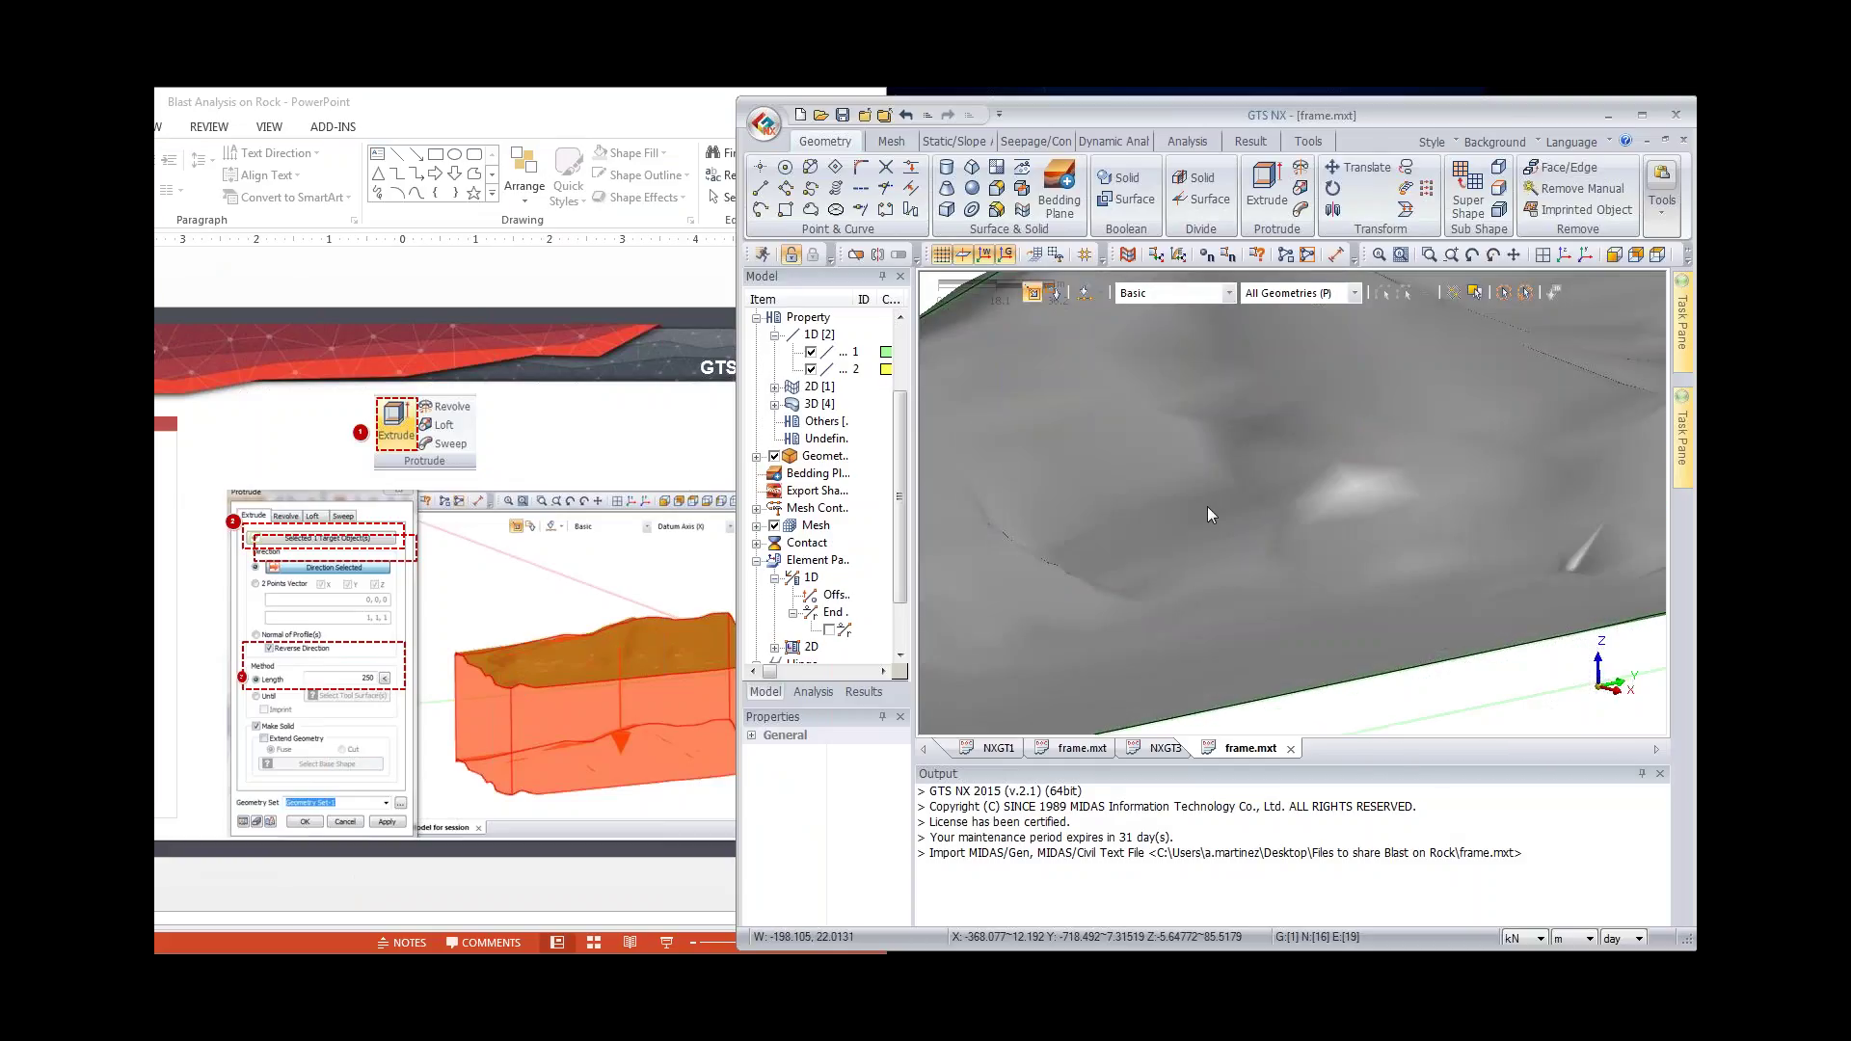
scroll(1211, 506, "down", 5)
middle_click_drag(1219, 476, 1291, 467)
middle_click_drag(1455, 463, 1344, 414)
Step: Extrude the terrain surface 250 downward along the vertical datum axis as a solid
left_click(1267, 188)
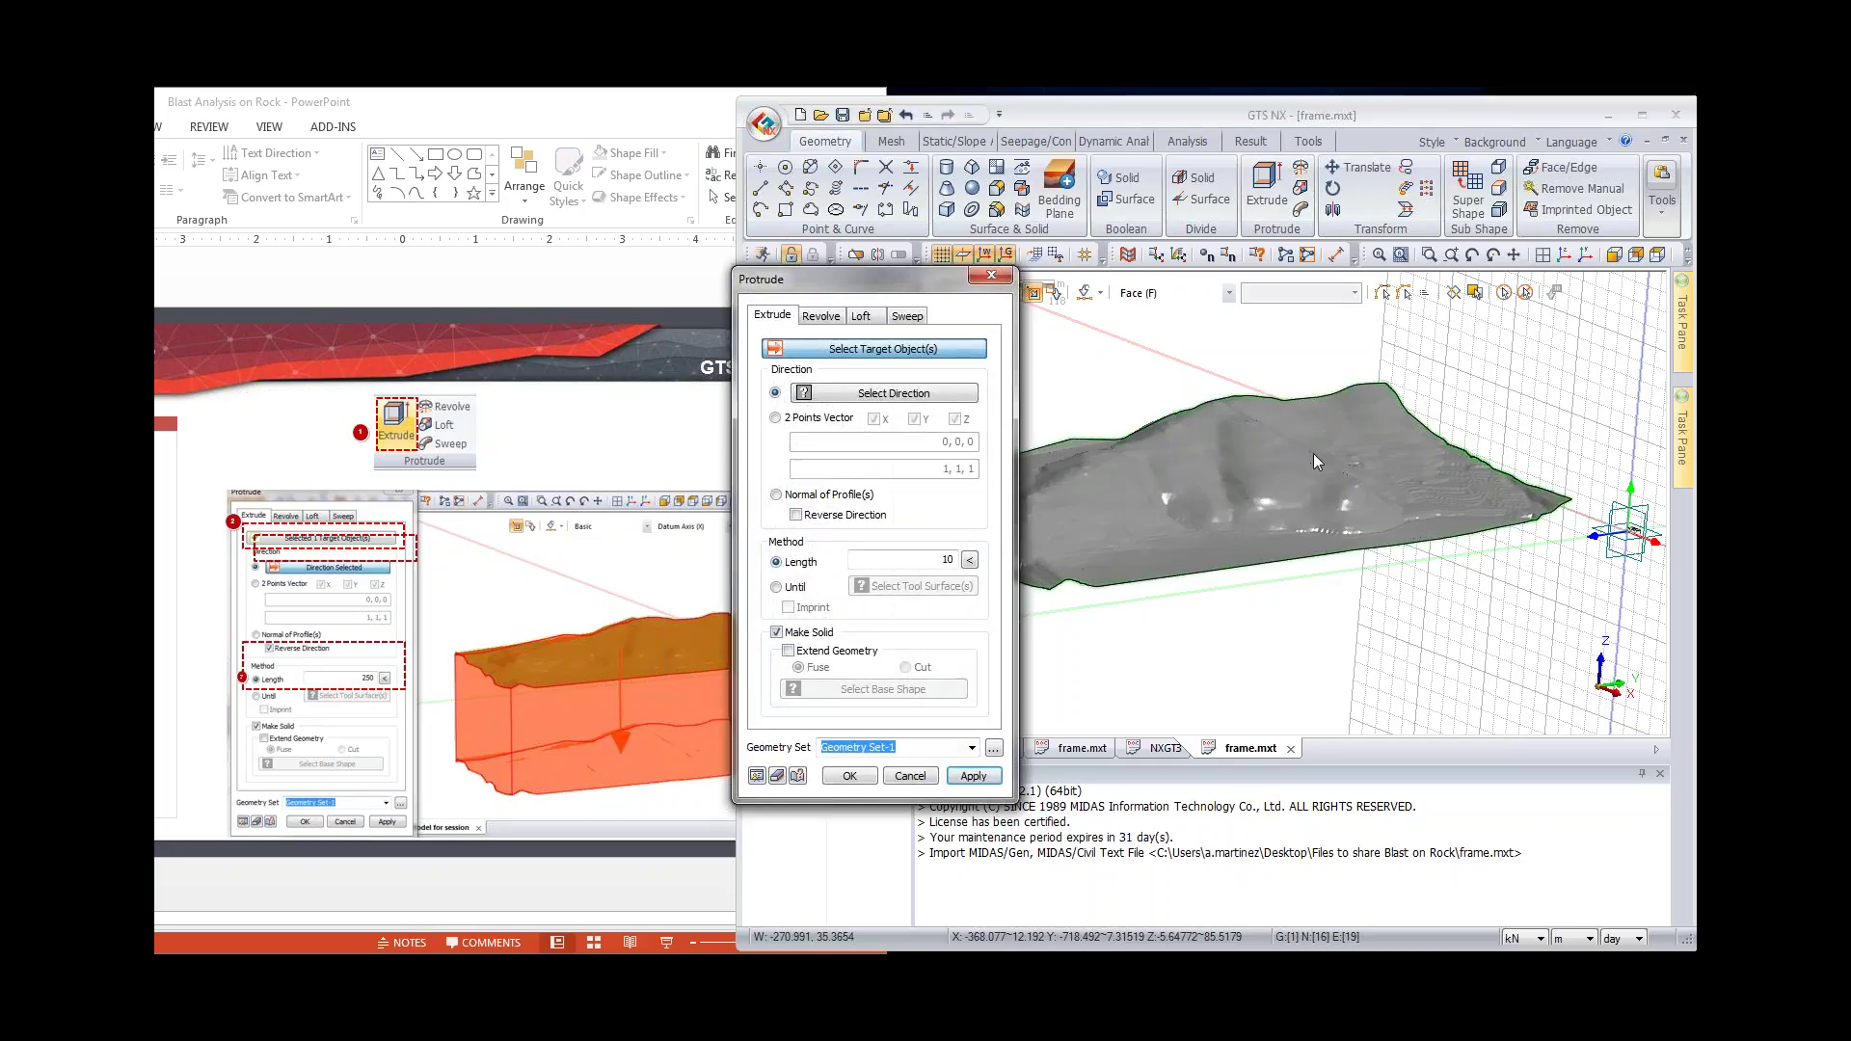
left_click(935, 392)
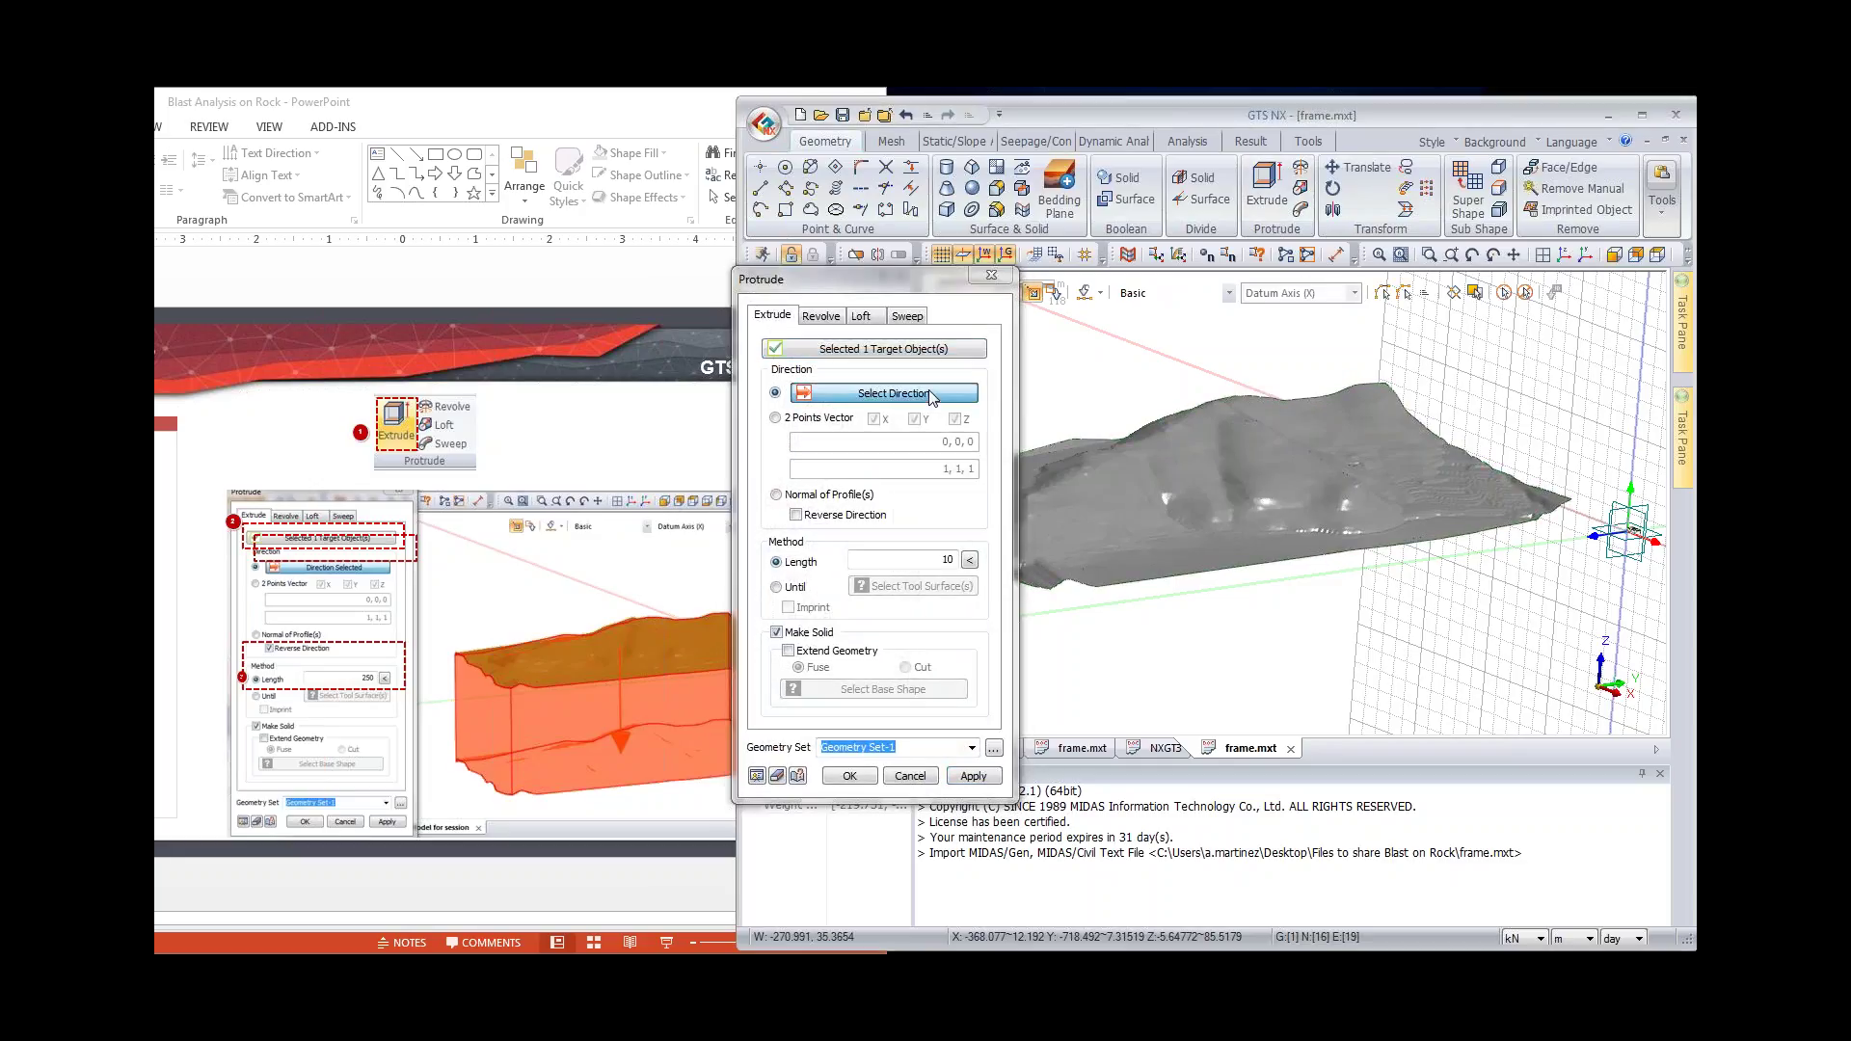
left_click(1620, 622)
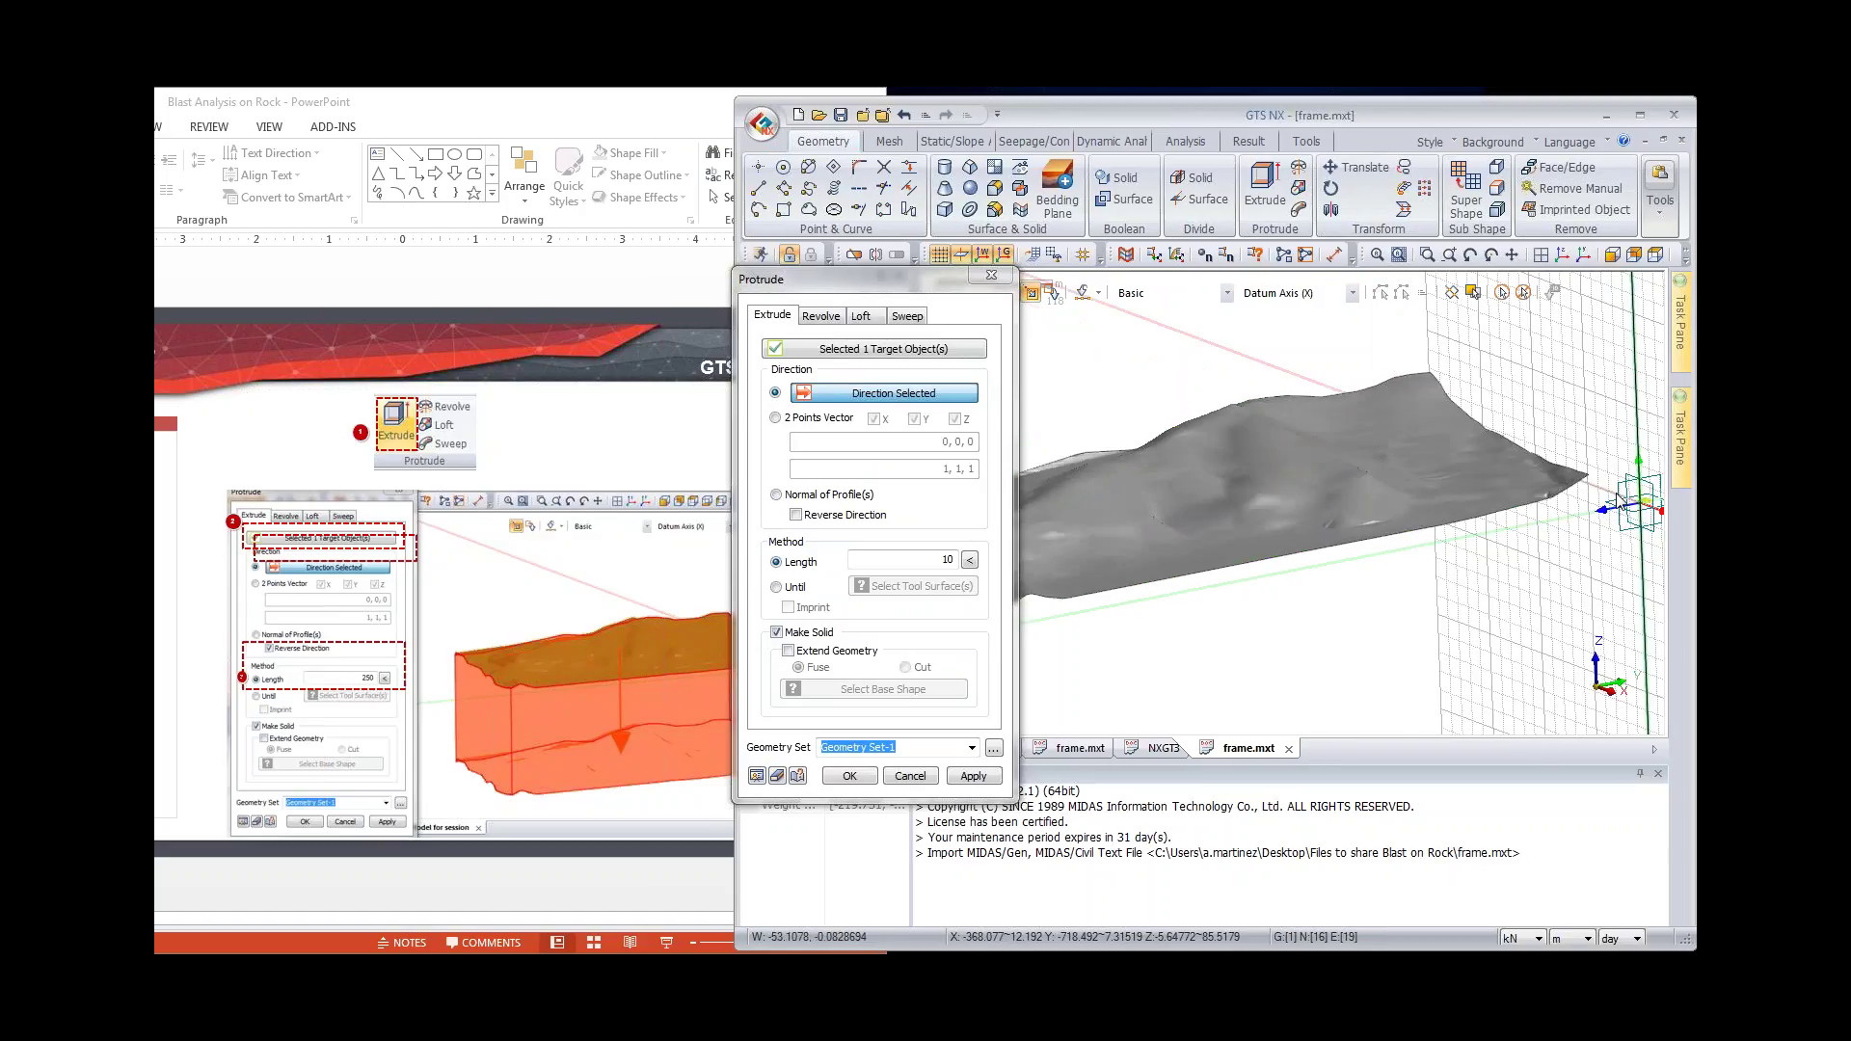
double_click(921, 558)
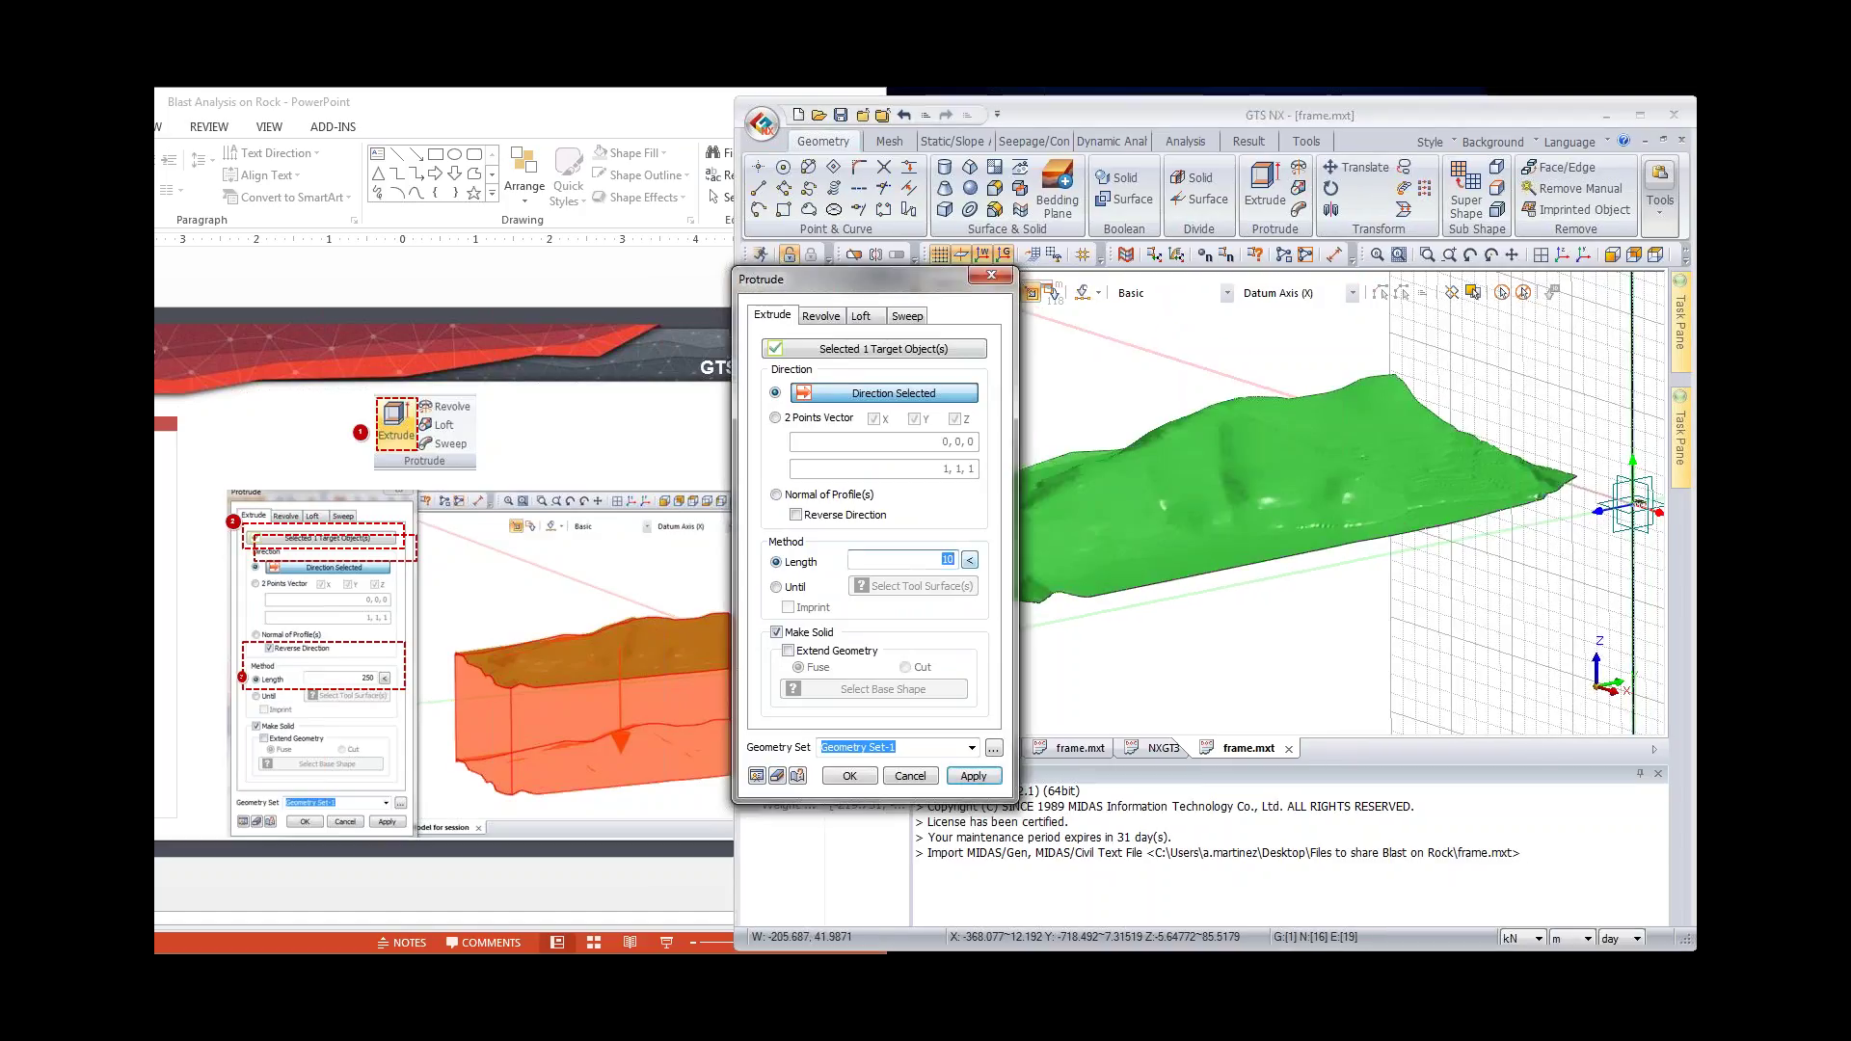
left_click(811, 515)
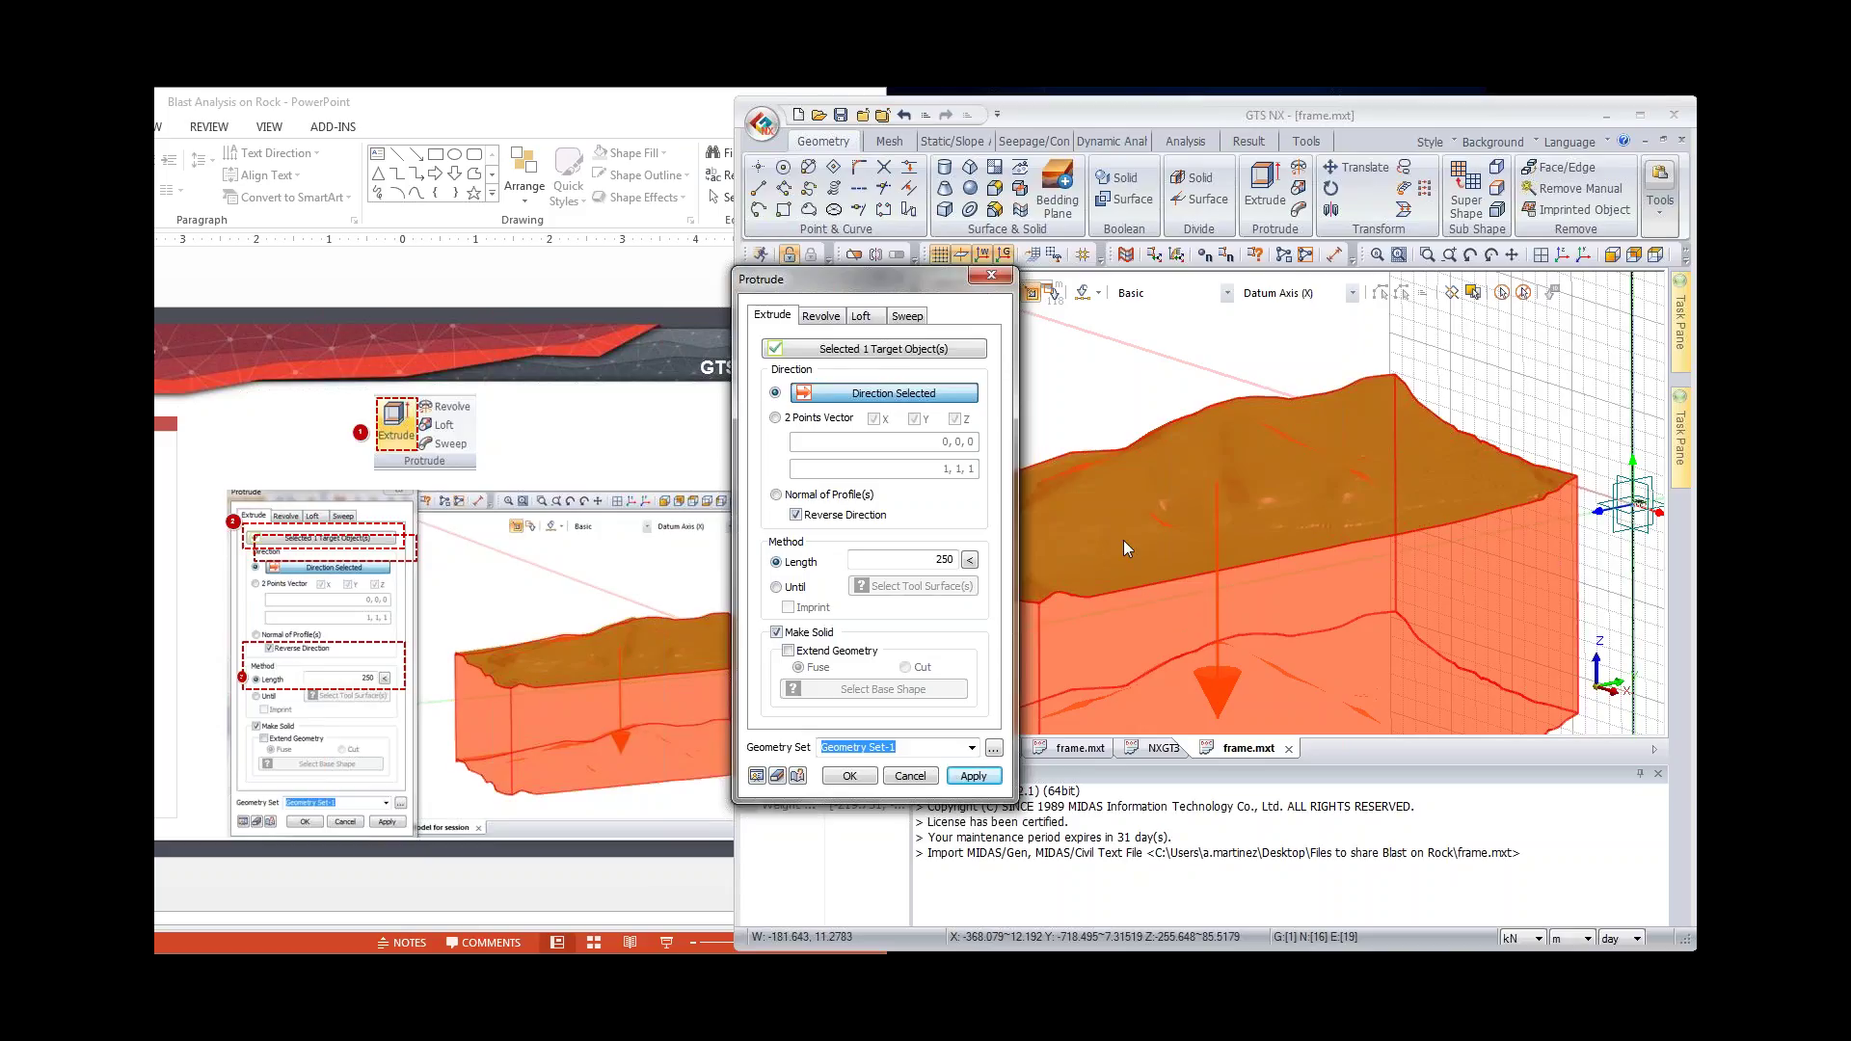
Step: Inspect the extruded block from other standard views and advance the slides to bedding planes
left_click(1561, 256)
left_click(1561, 257)
left_click(1561, 256)
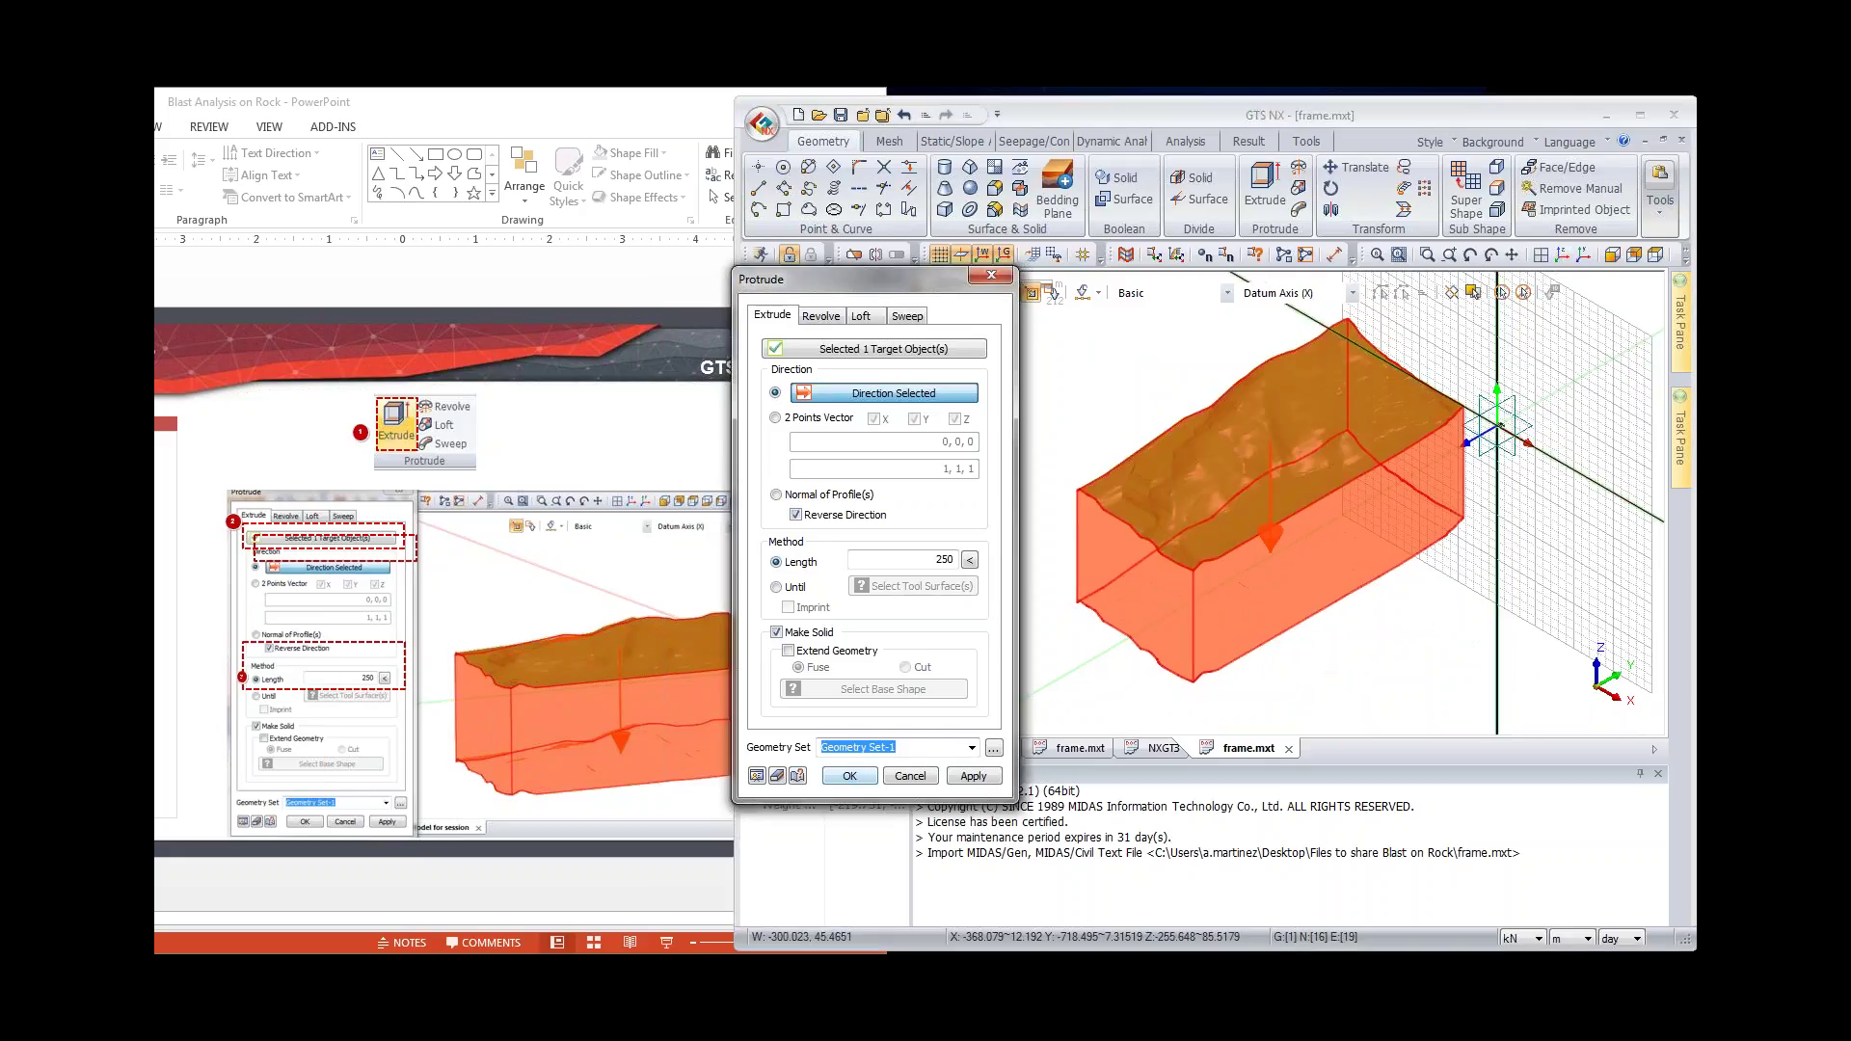
key("alt+Tab")
key("Page_Down")
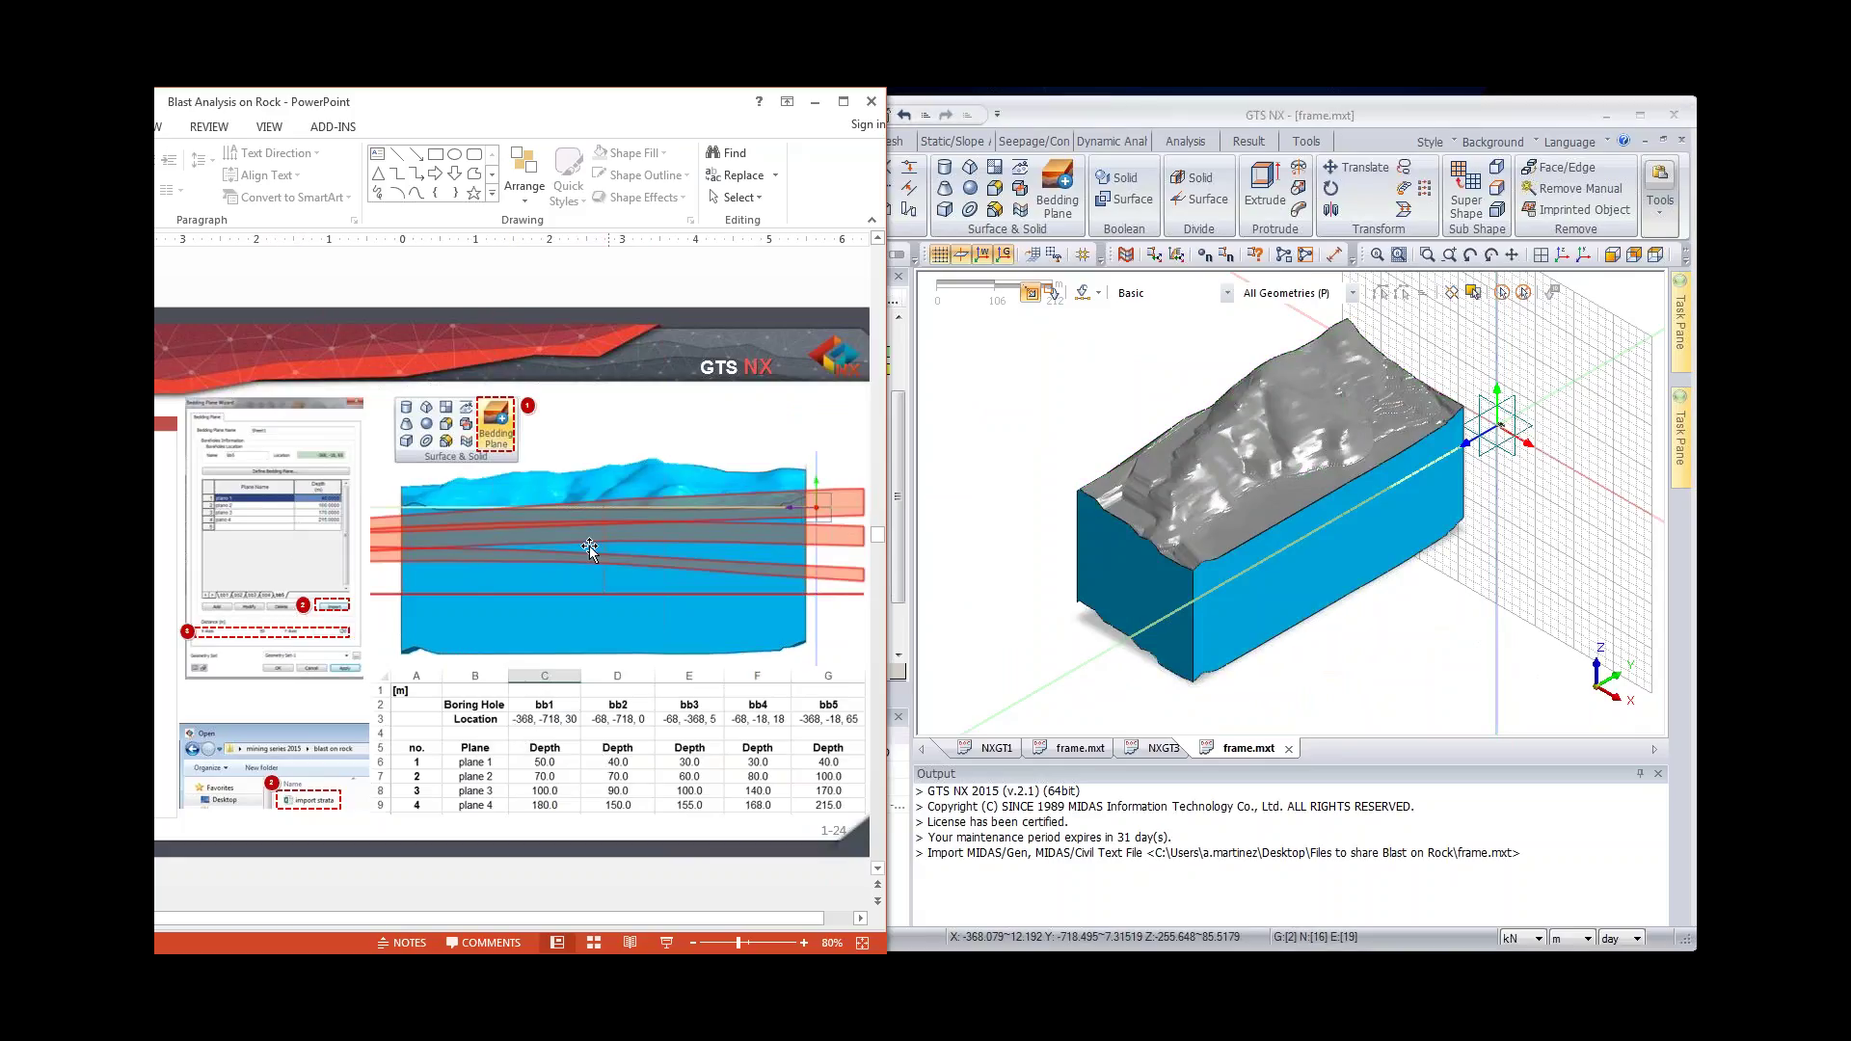
Step: Hide the grey terrain top surface in the Model tree's Geometry branch
left_click(1116, 441)
middle_click_drag(1116, 441, 1090, 425)
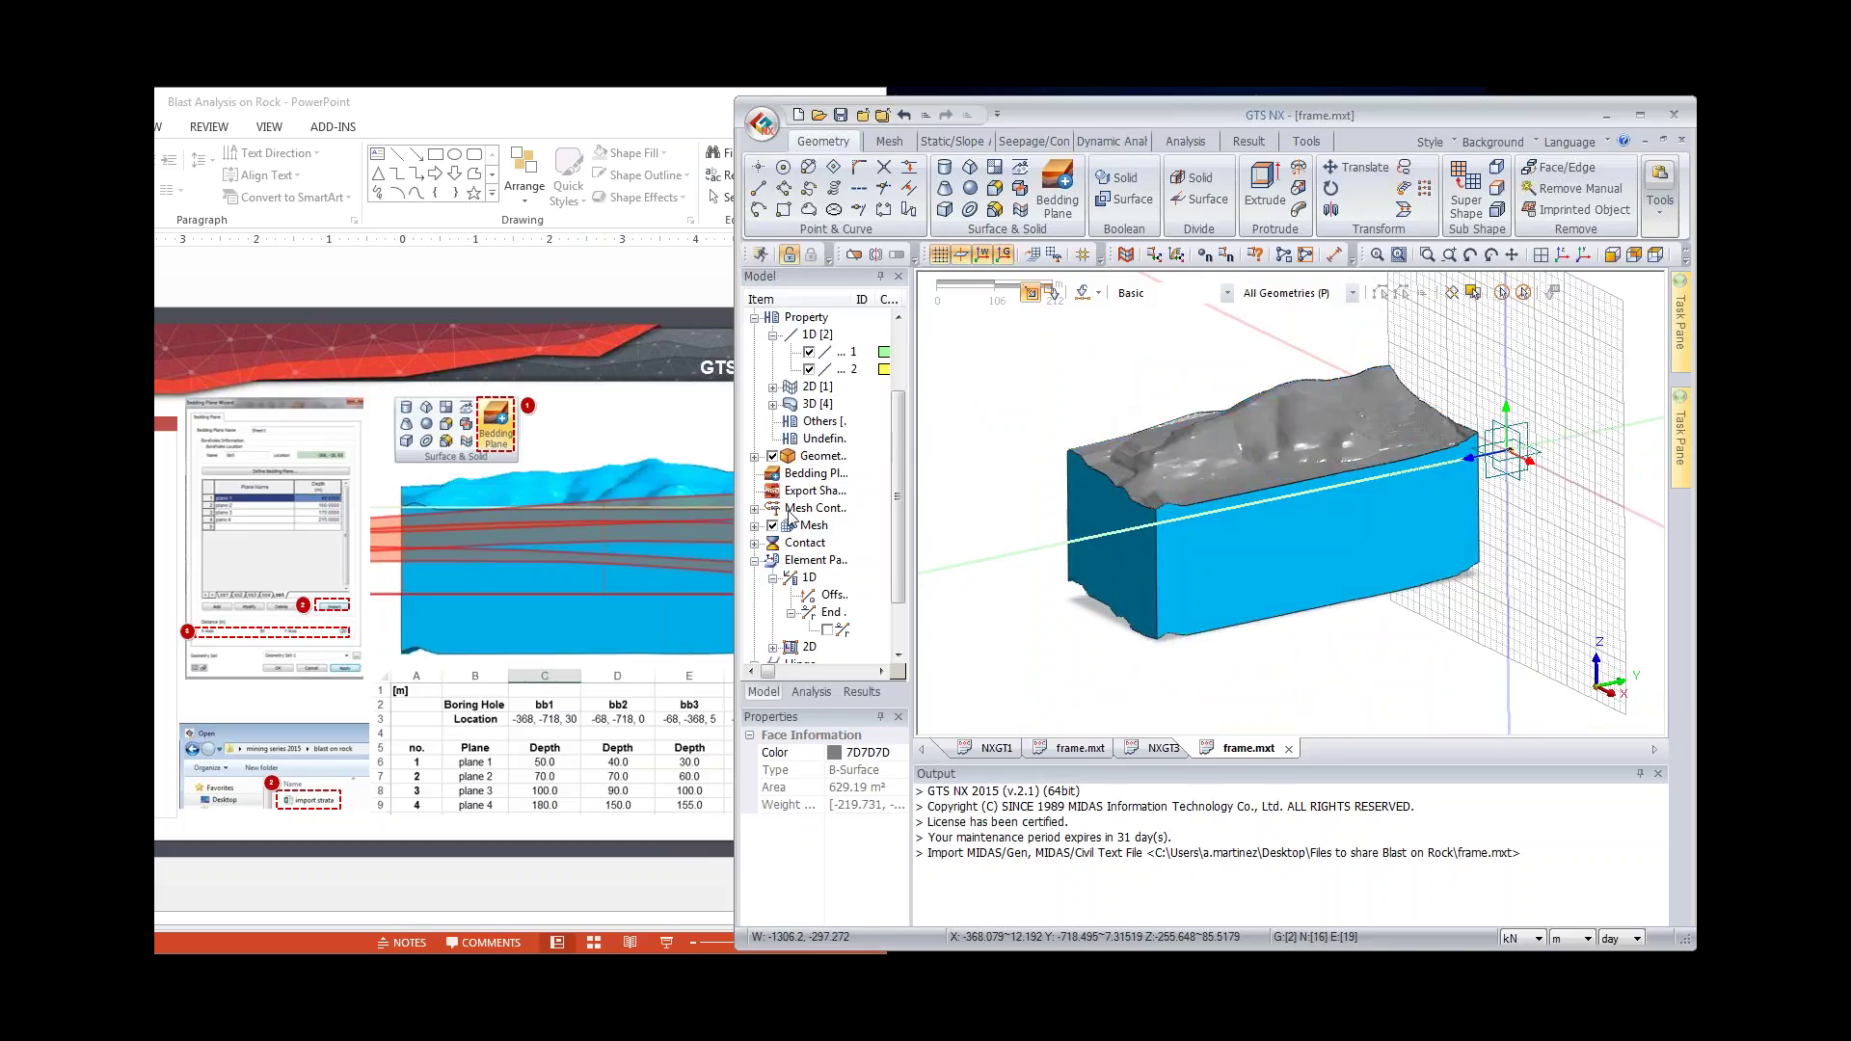
left_click(755, 456)
left_click(772, 474)
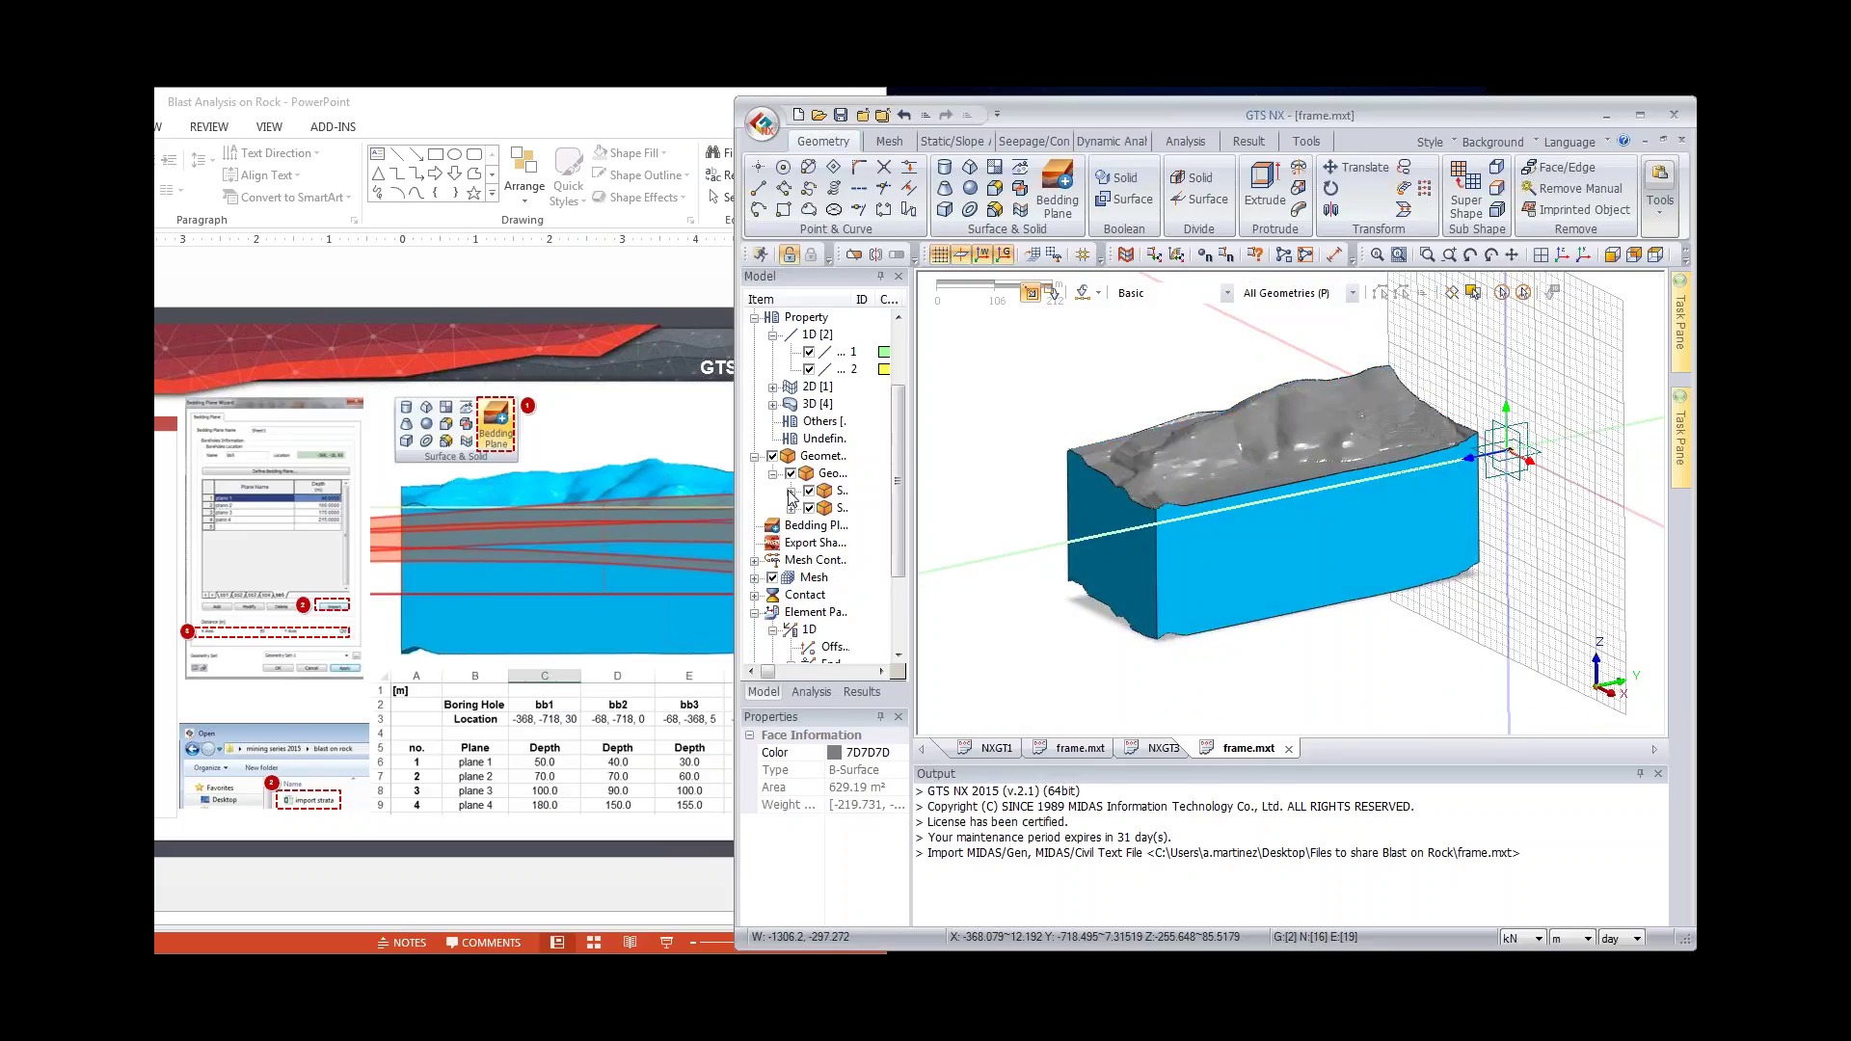
left_click(809, 491)
mouse_move(1215, 453)
middle_mouse_down()
mouse_move(1419, 495)
mouse_move(1214, 434)
middle_mouse_up()
Step: In the Bedding Plane Wizard, name borehole 1 and pick its location on the block
left_click(1064, 216)
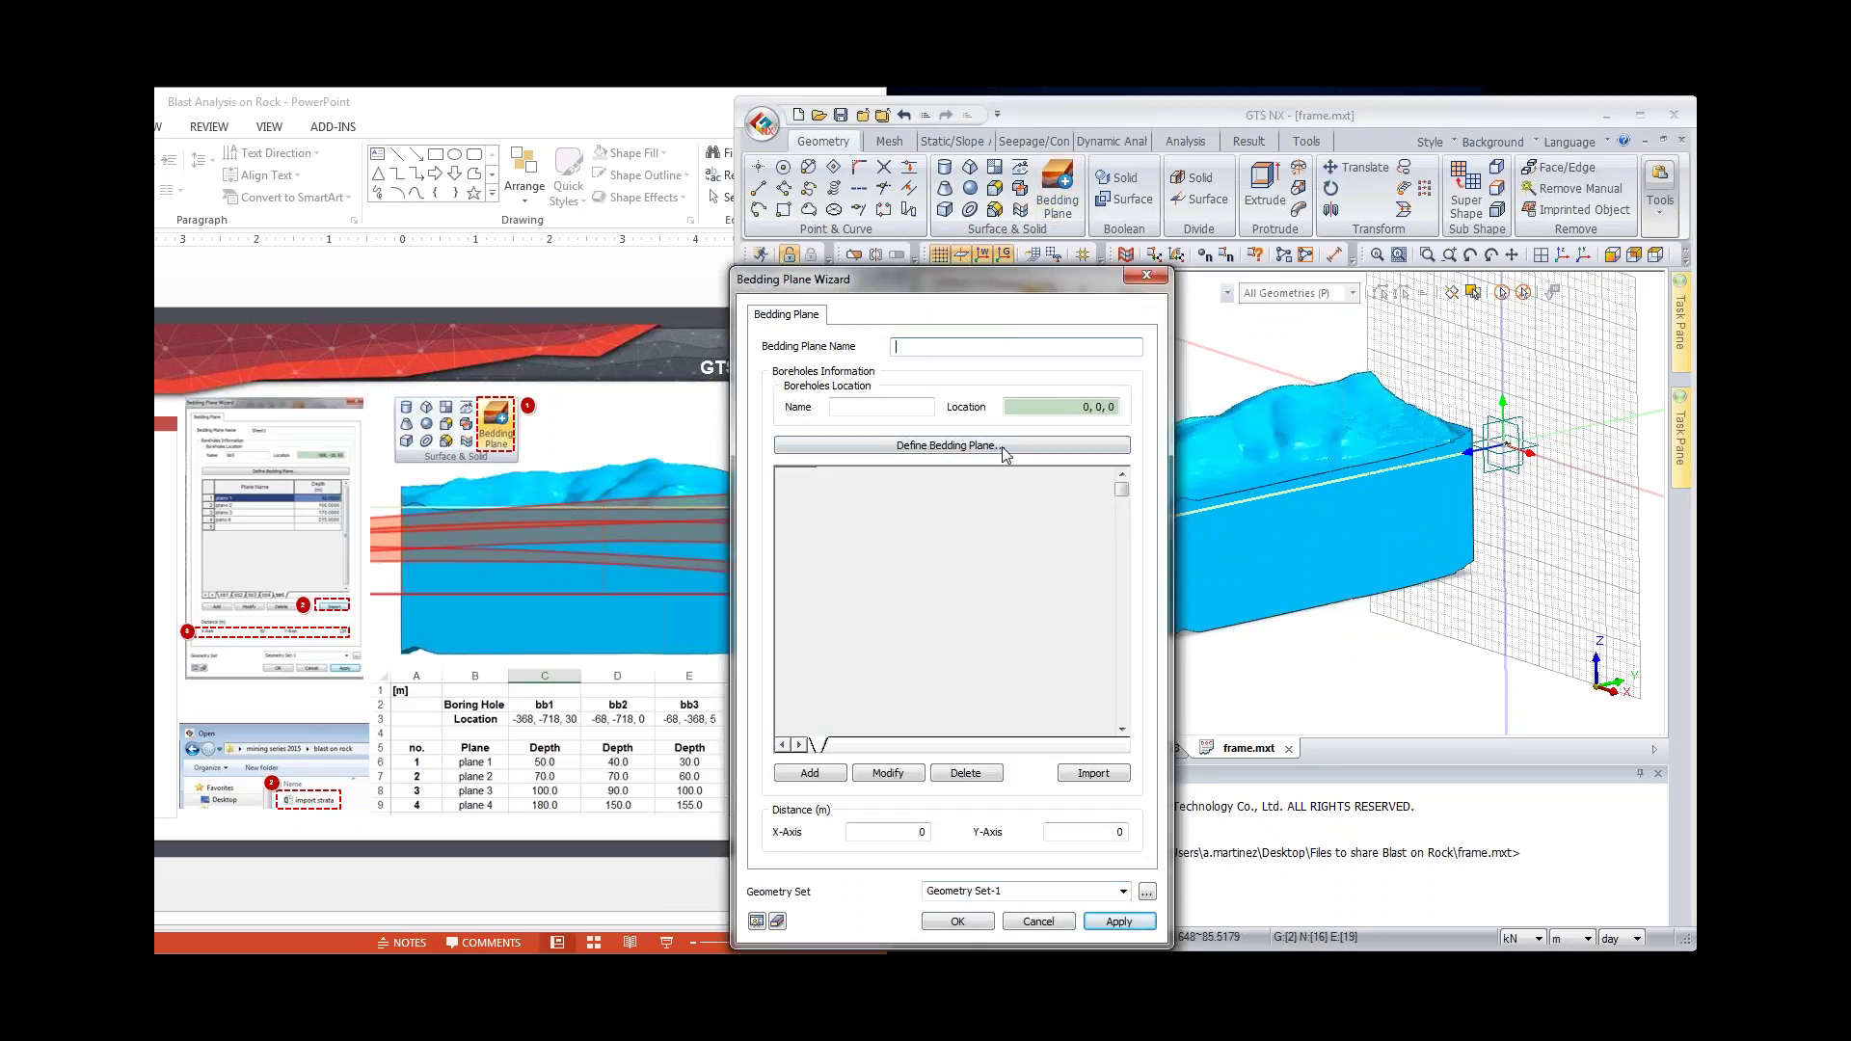
left_click(905, 409)
type("1")
key("Tab")
left_click(1320, 476)
left_click(1313, 463)
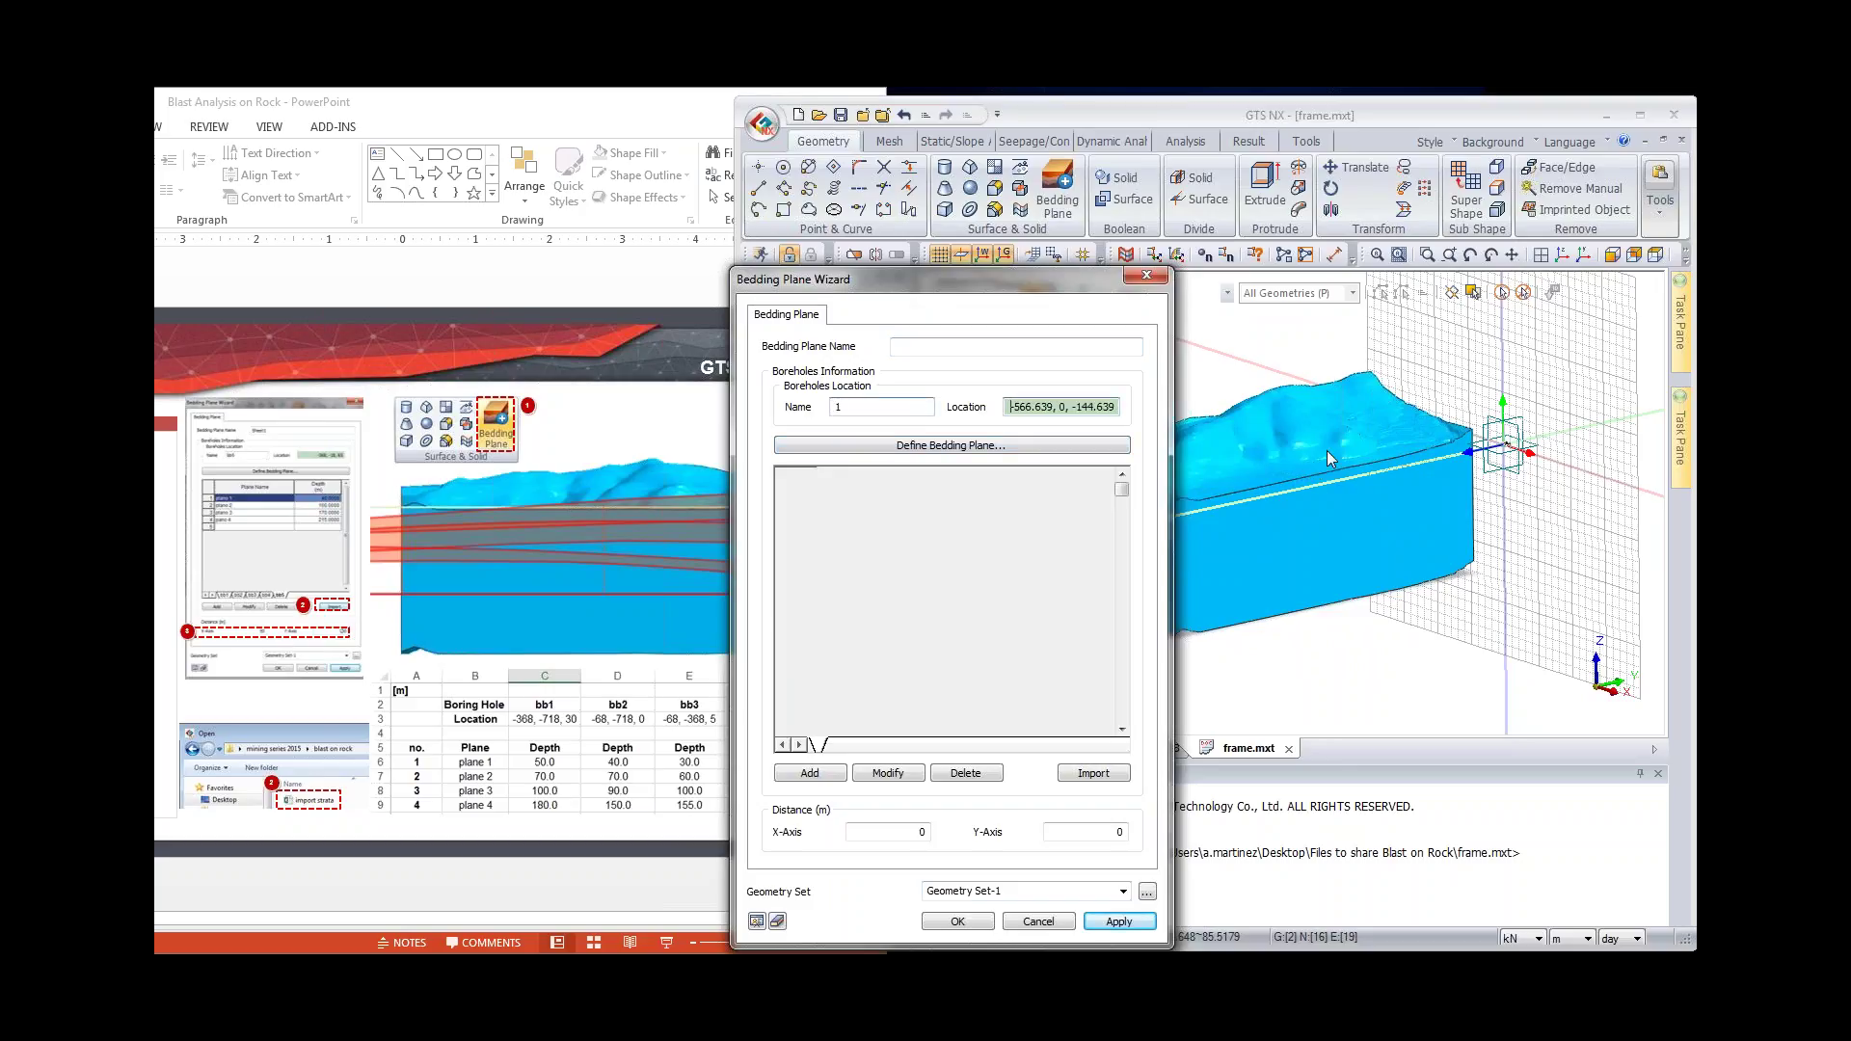
middle_click_drag(1311, 418, 1315, 424)
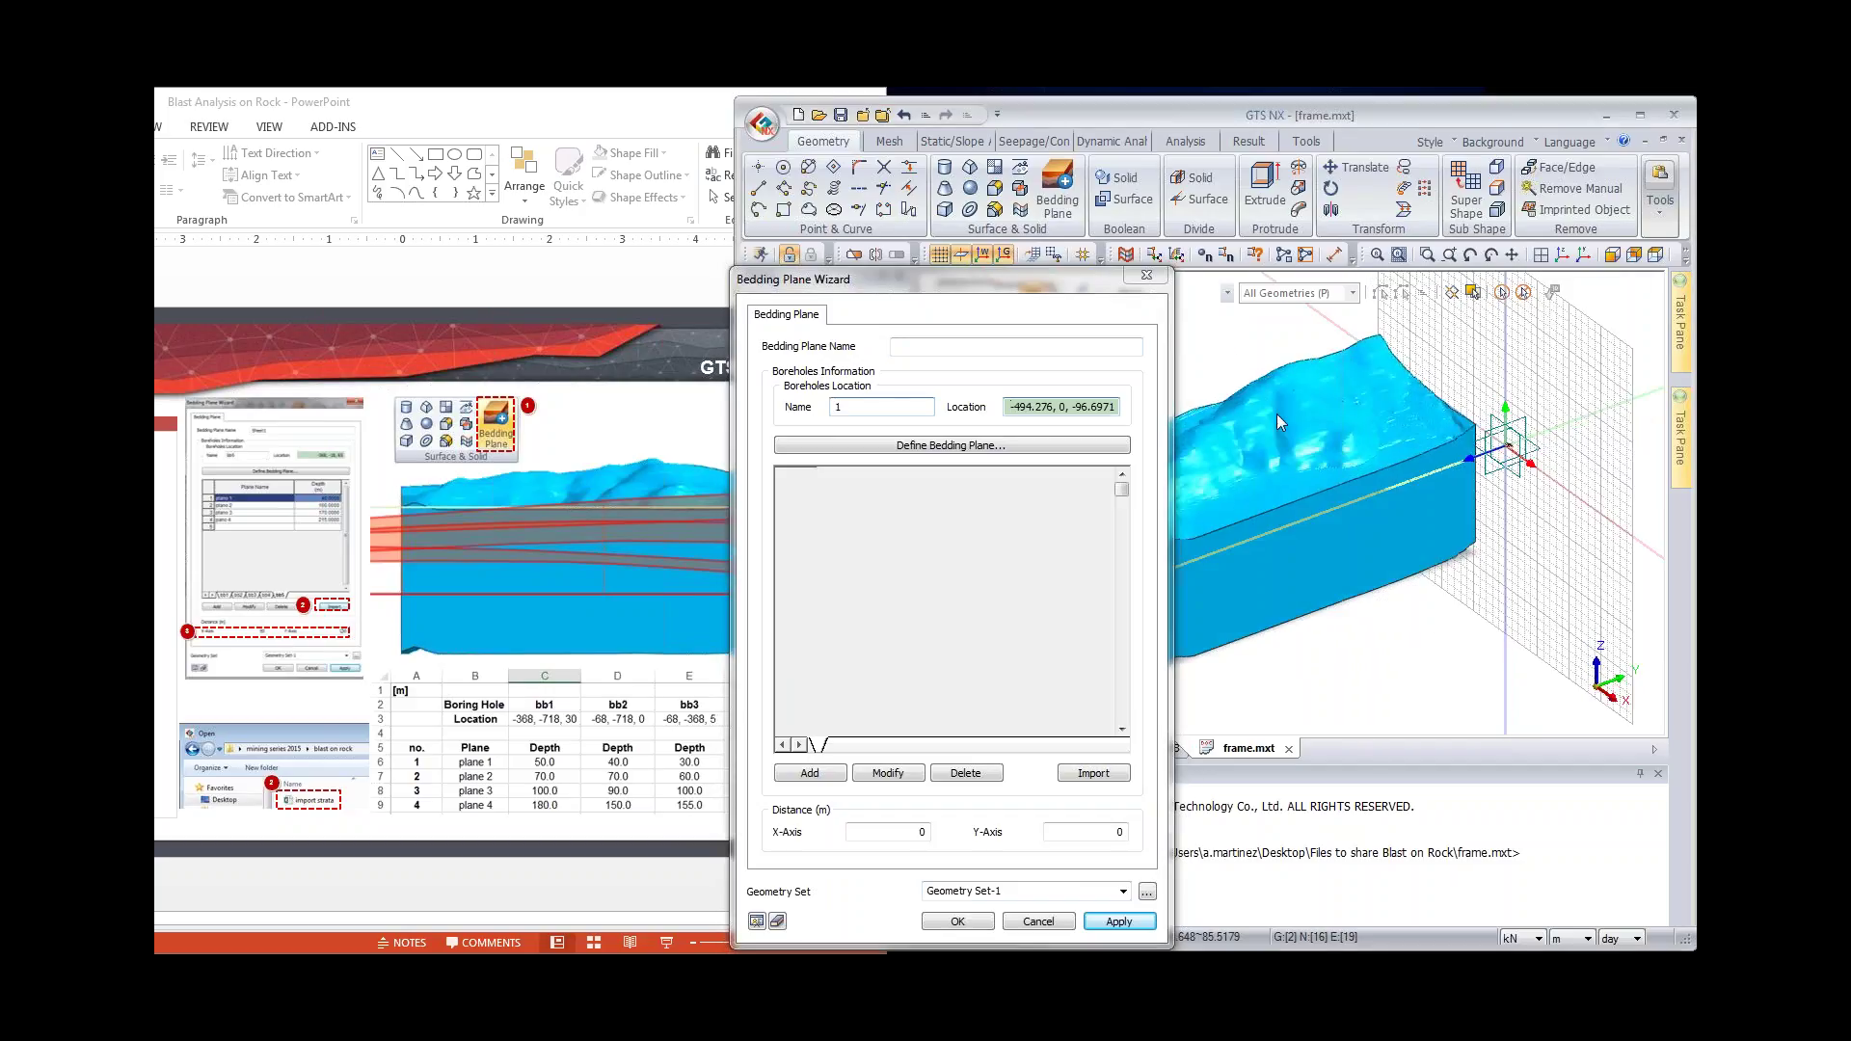
left_click(1305, 455)
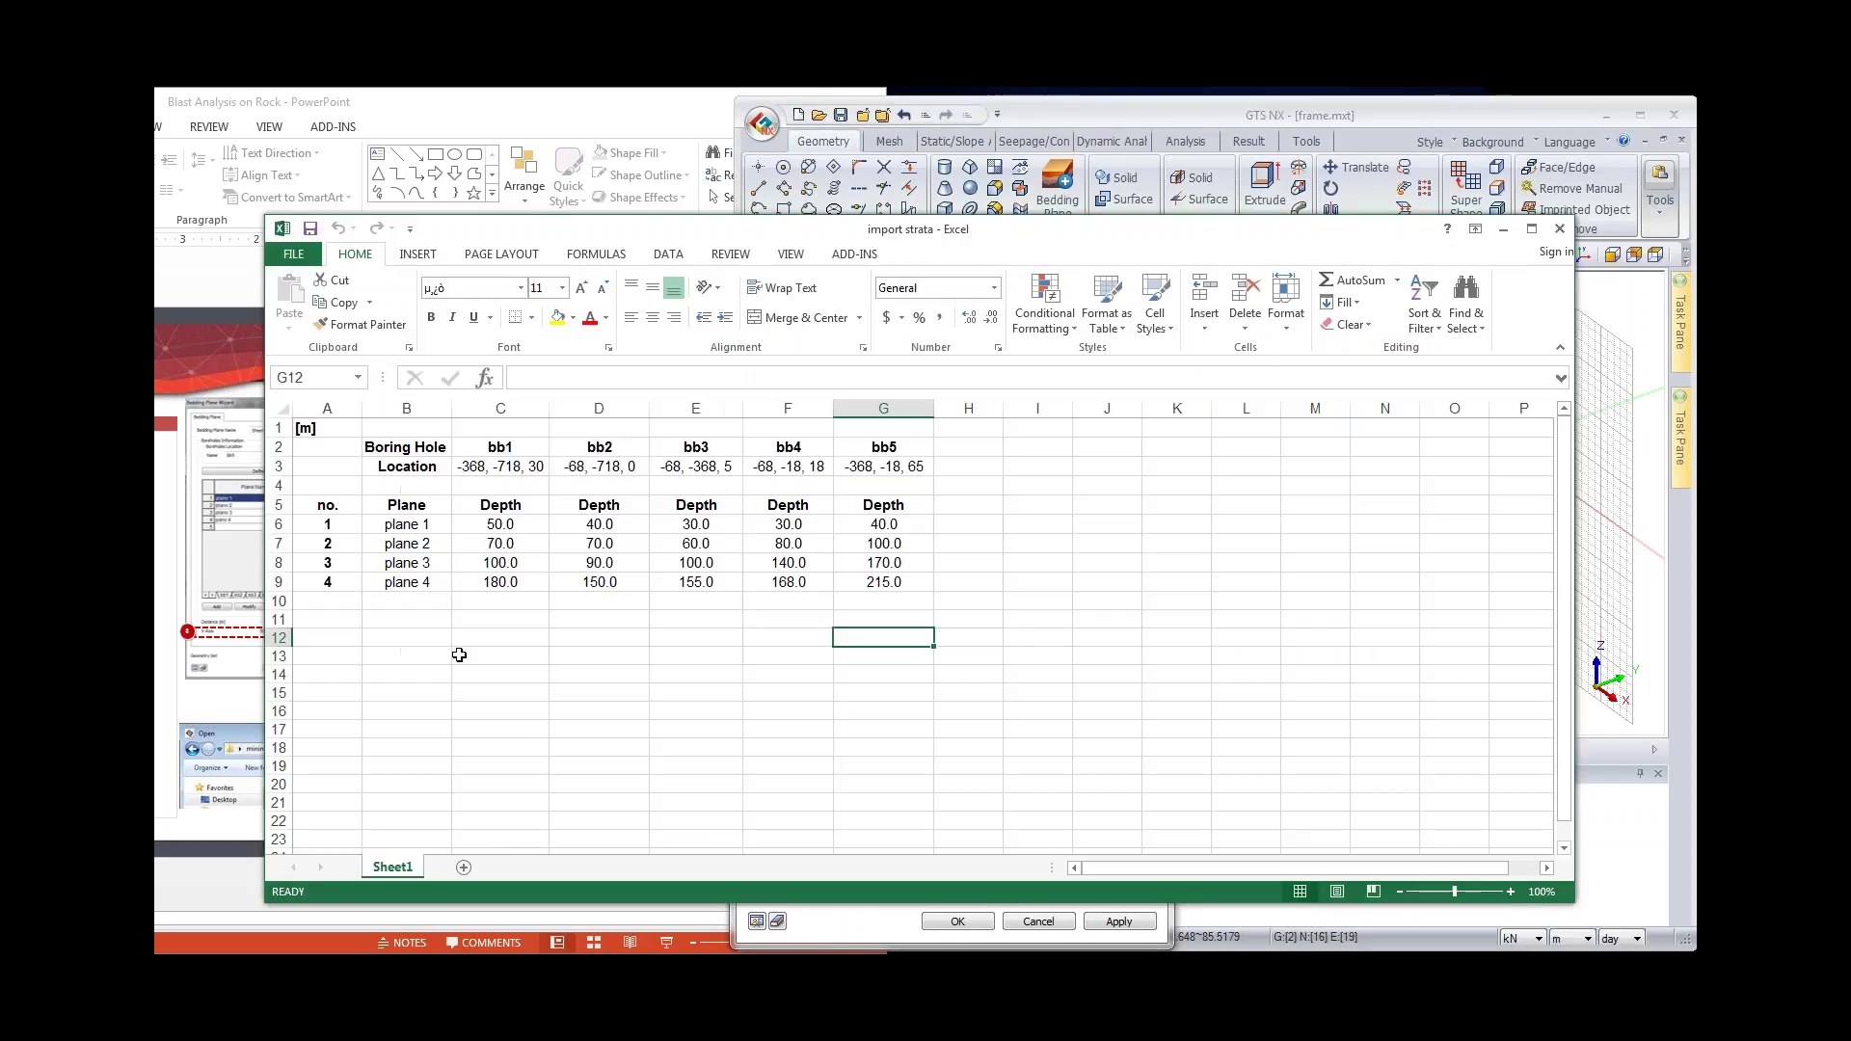
Step: Review the borehole names bb1–bb5 and their location coordinates in the strata sheet
left_click(487, 448)
left_click(588, 447)
left_click(686, 448)
left_click(783, 449)
left_click(885, 449)
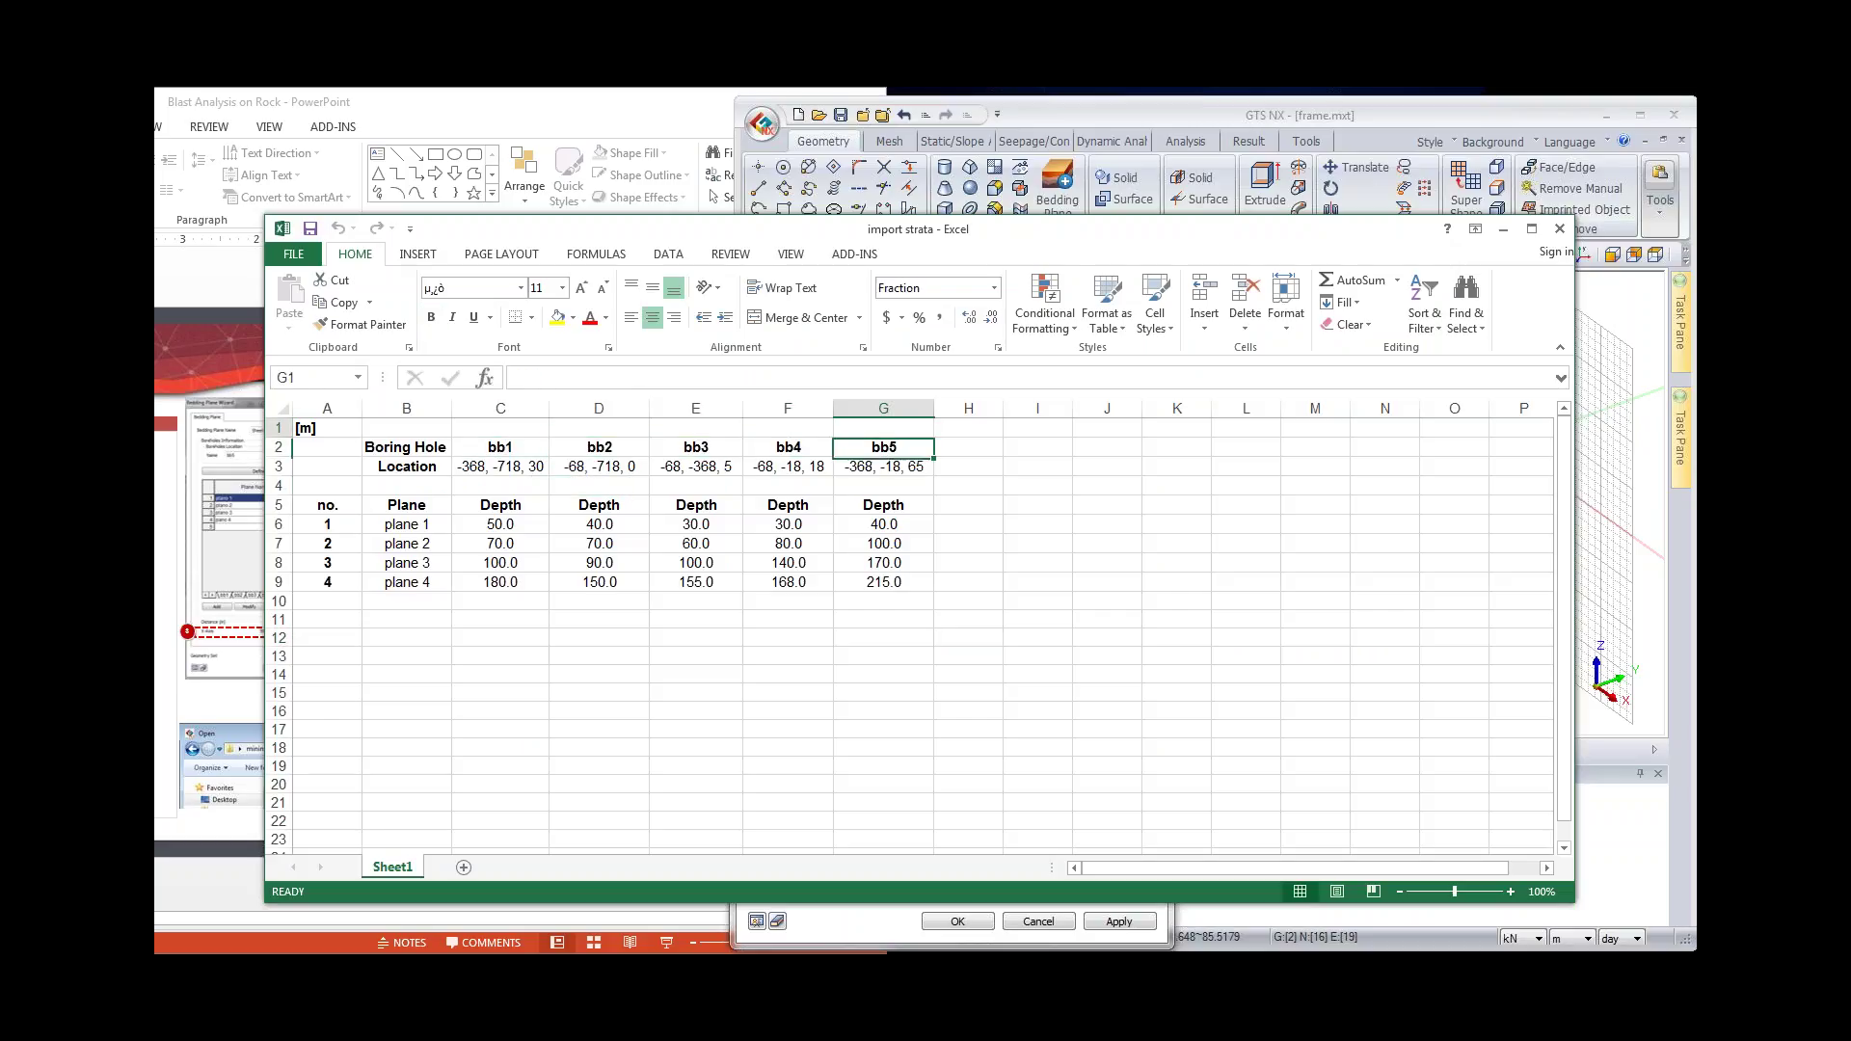
left_click(531, 466)
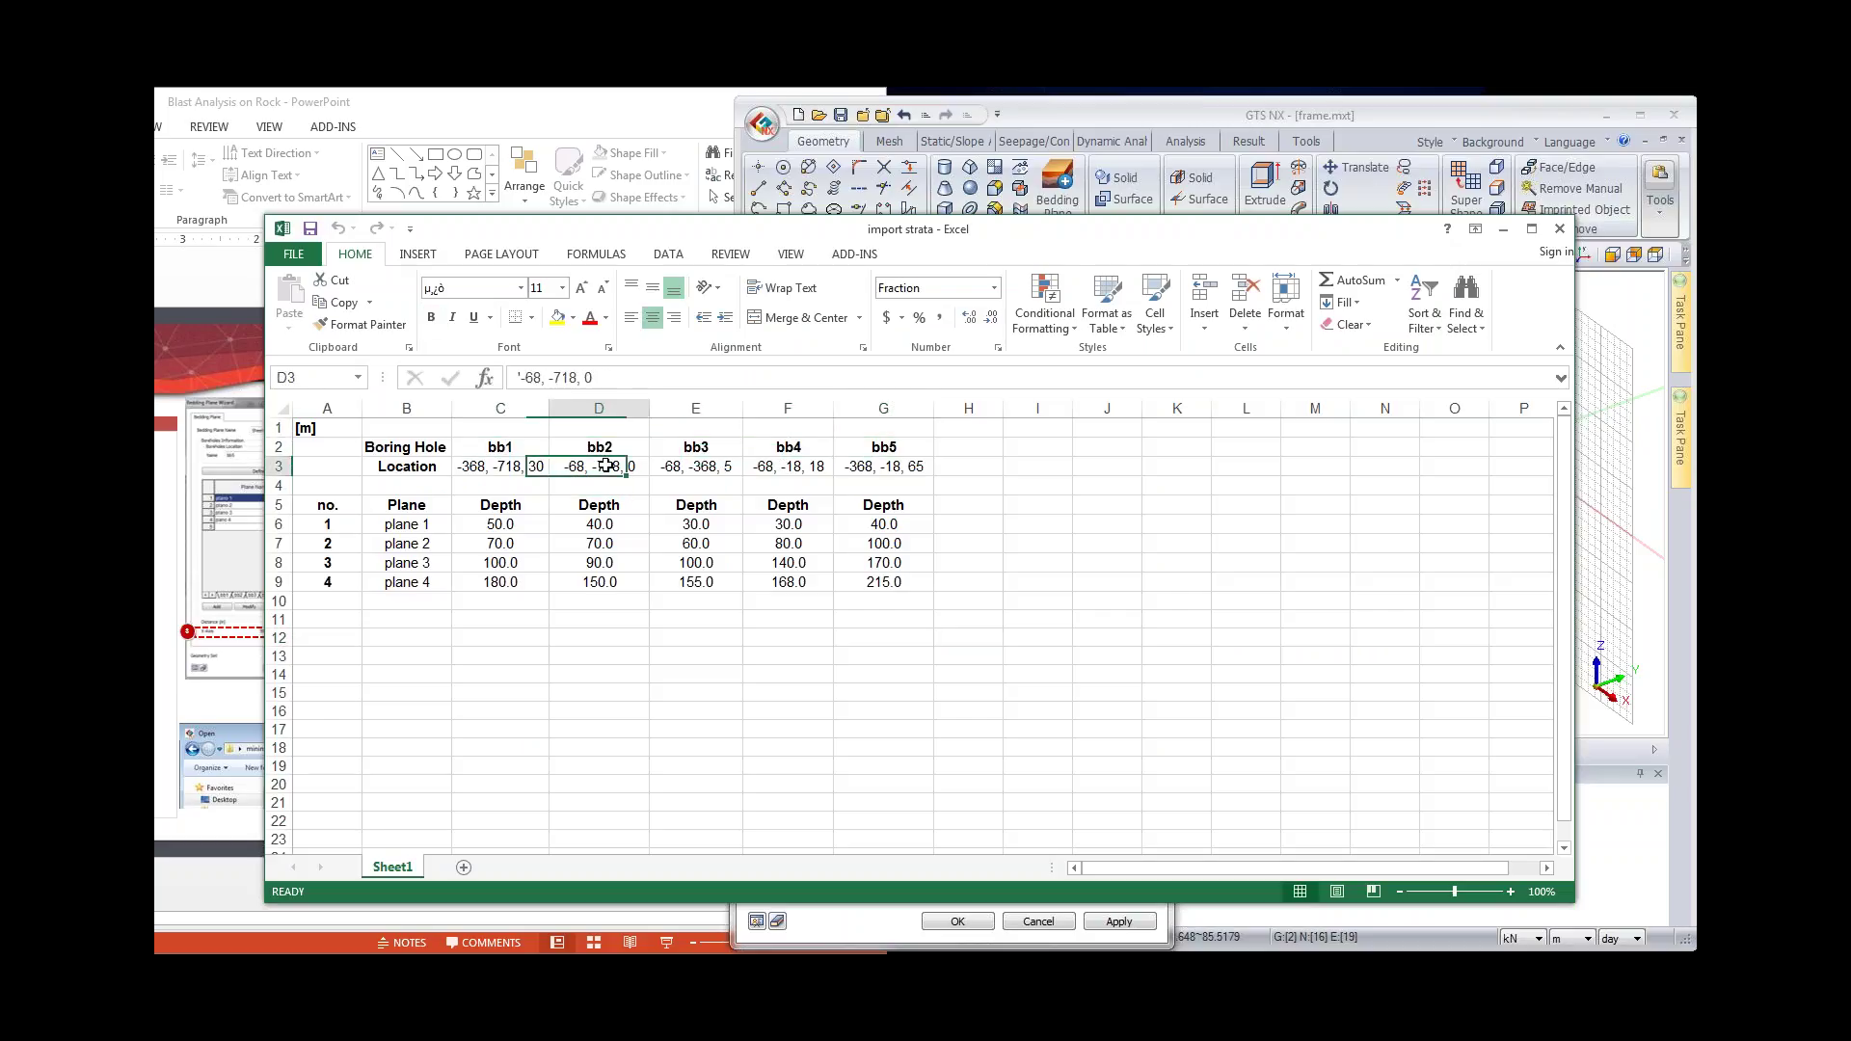
left_click(608, 467)
left_click(696, 469)
left_click(783, 470)
left_click(874, 469)
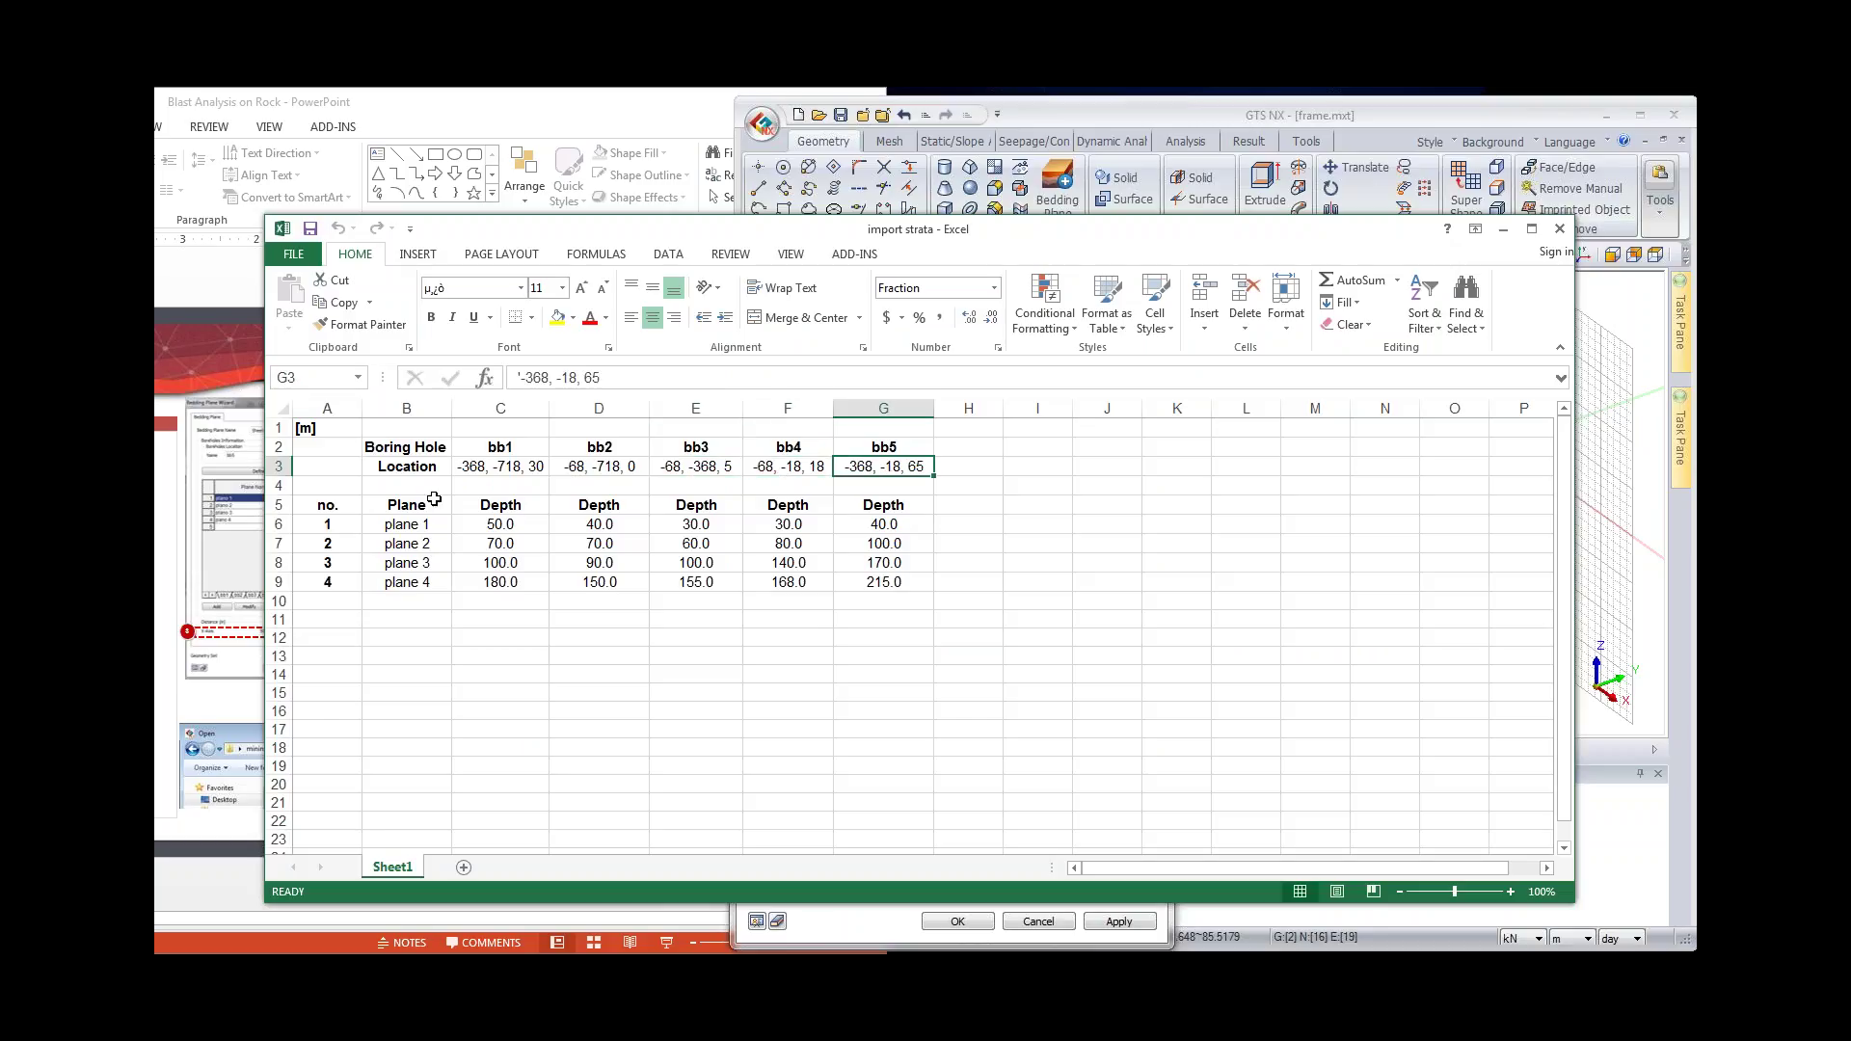
Step: Check the plane depths in column C, then minimize Excel
left_click(497, 525)
left_click(504, 562)
left_click(500, 601)
left_click(509, 528)
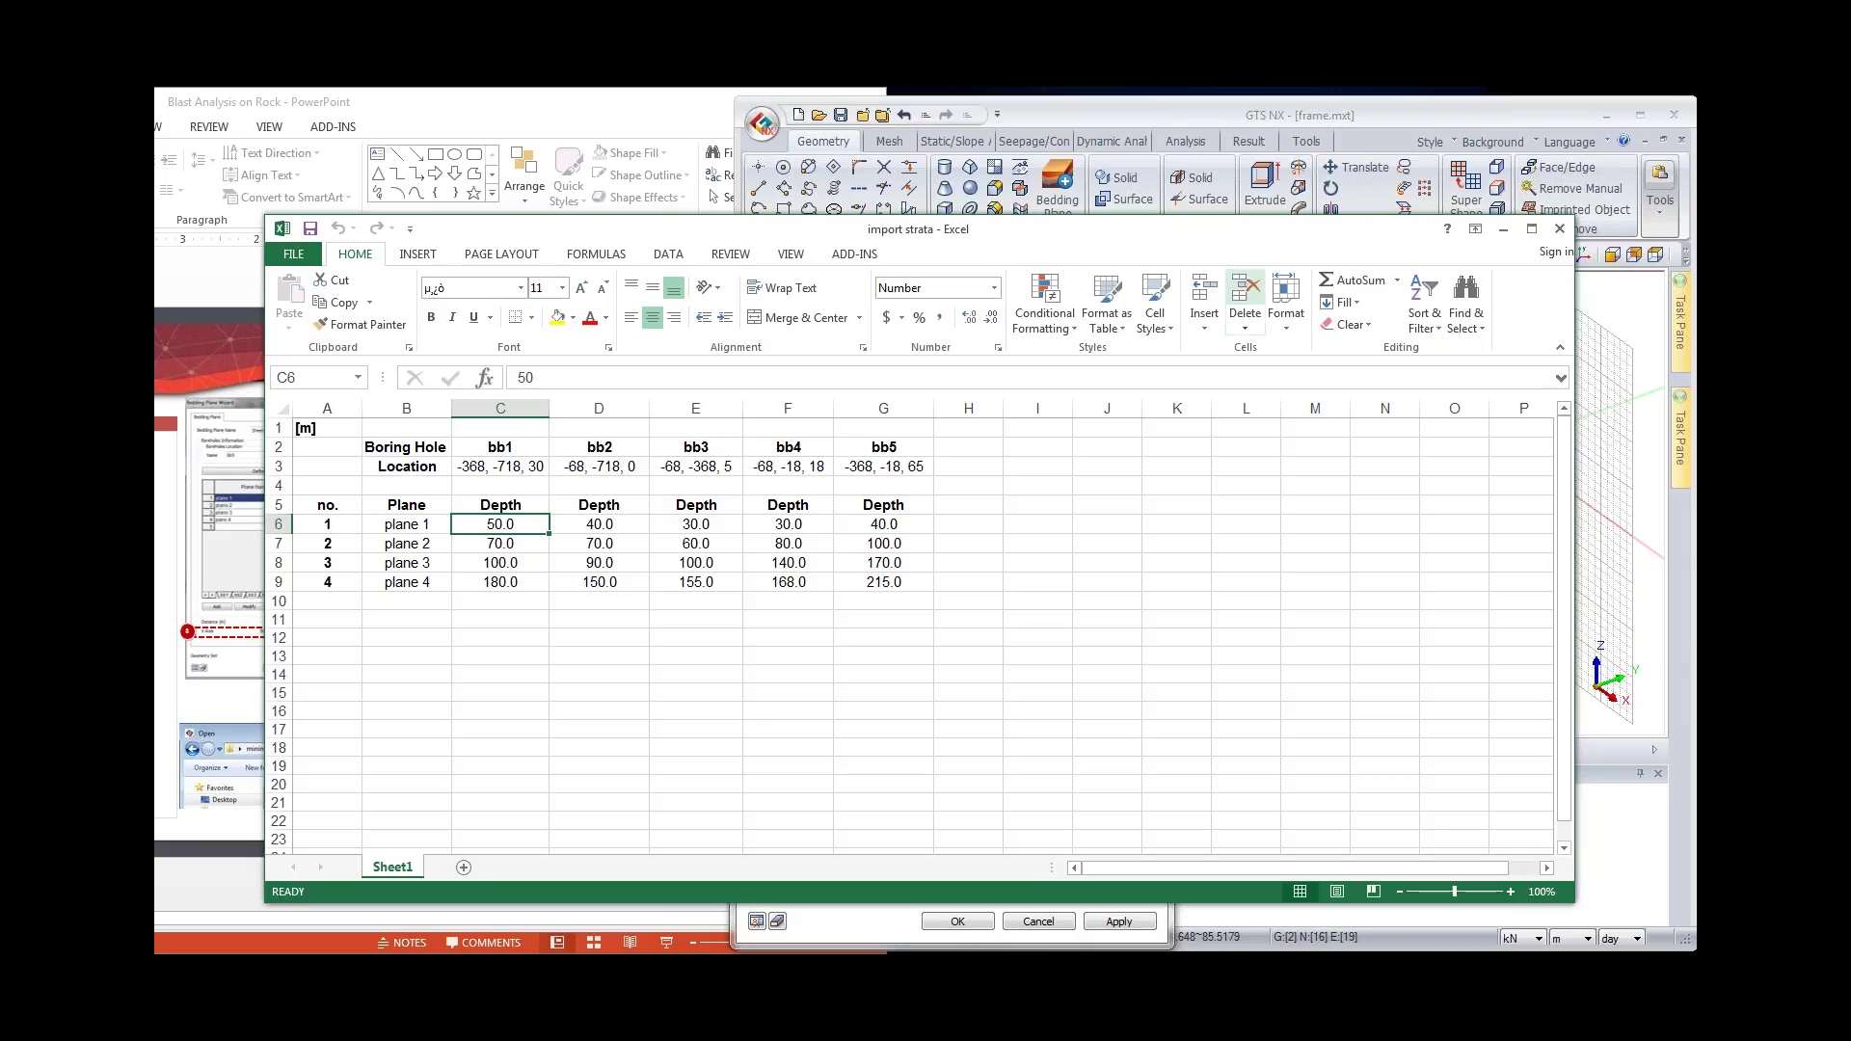
left_click(1504, 229)
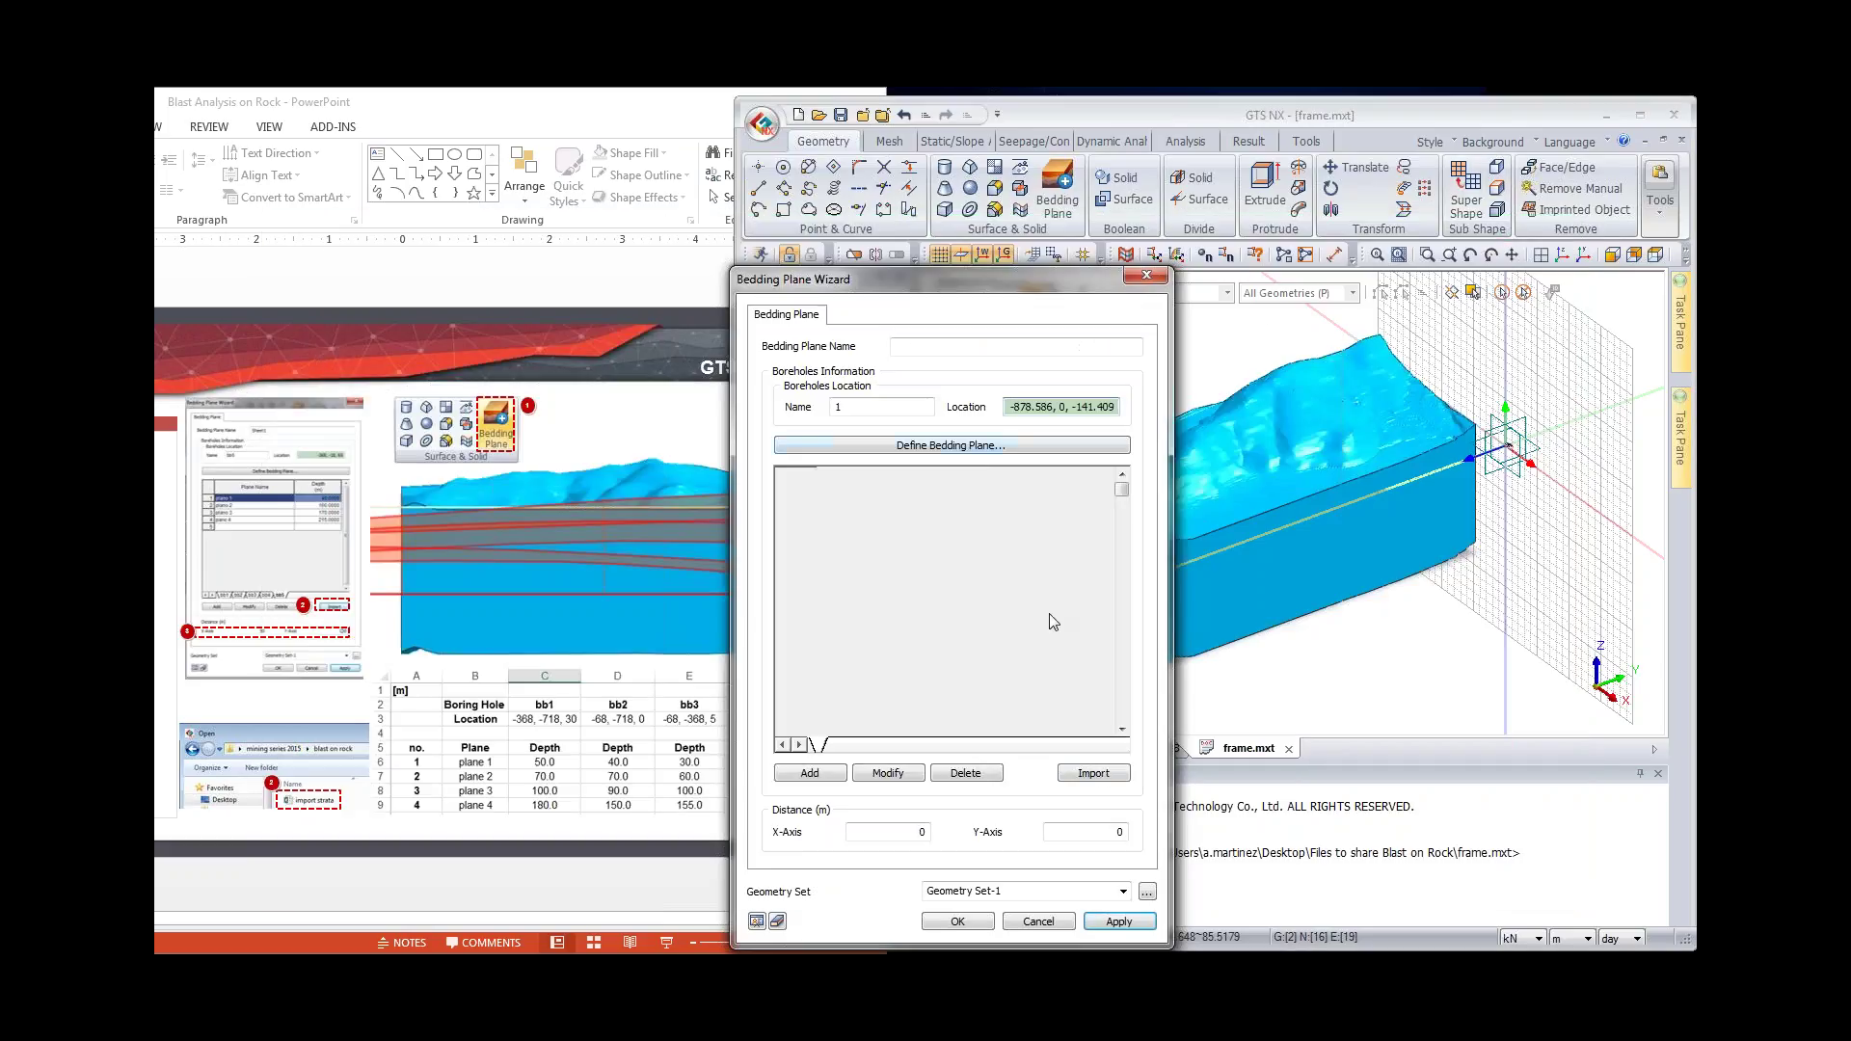
Step: Import borehole strata from the 'import strata' workbook and review the bb1–bb3 plane data
left_click(1093, 773)
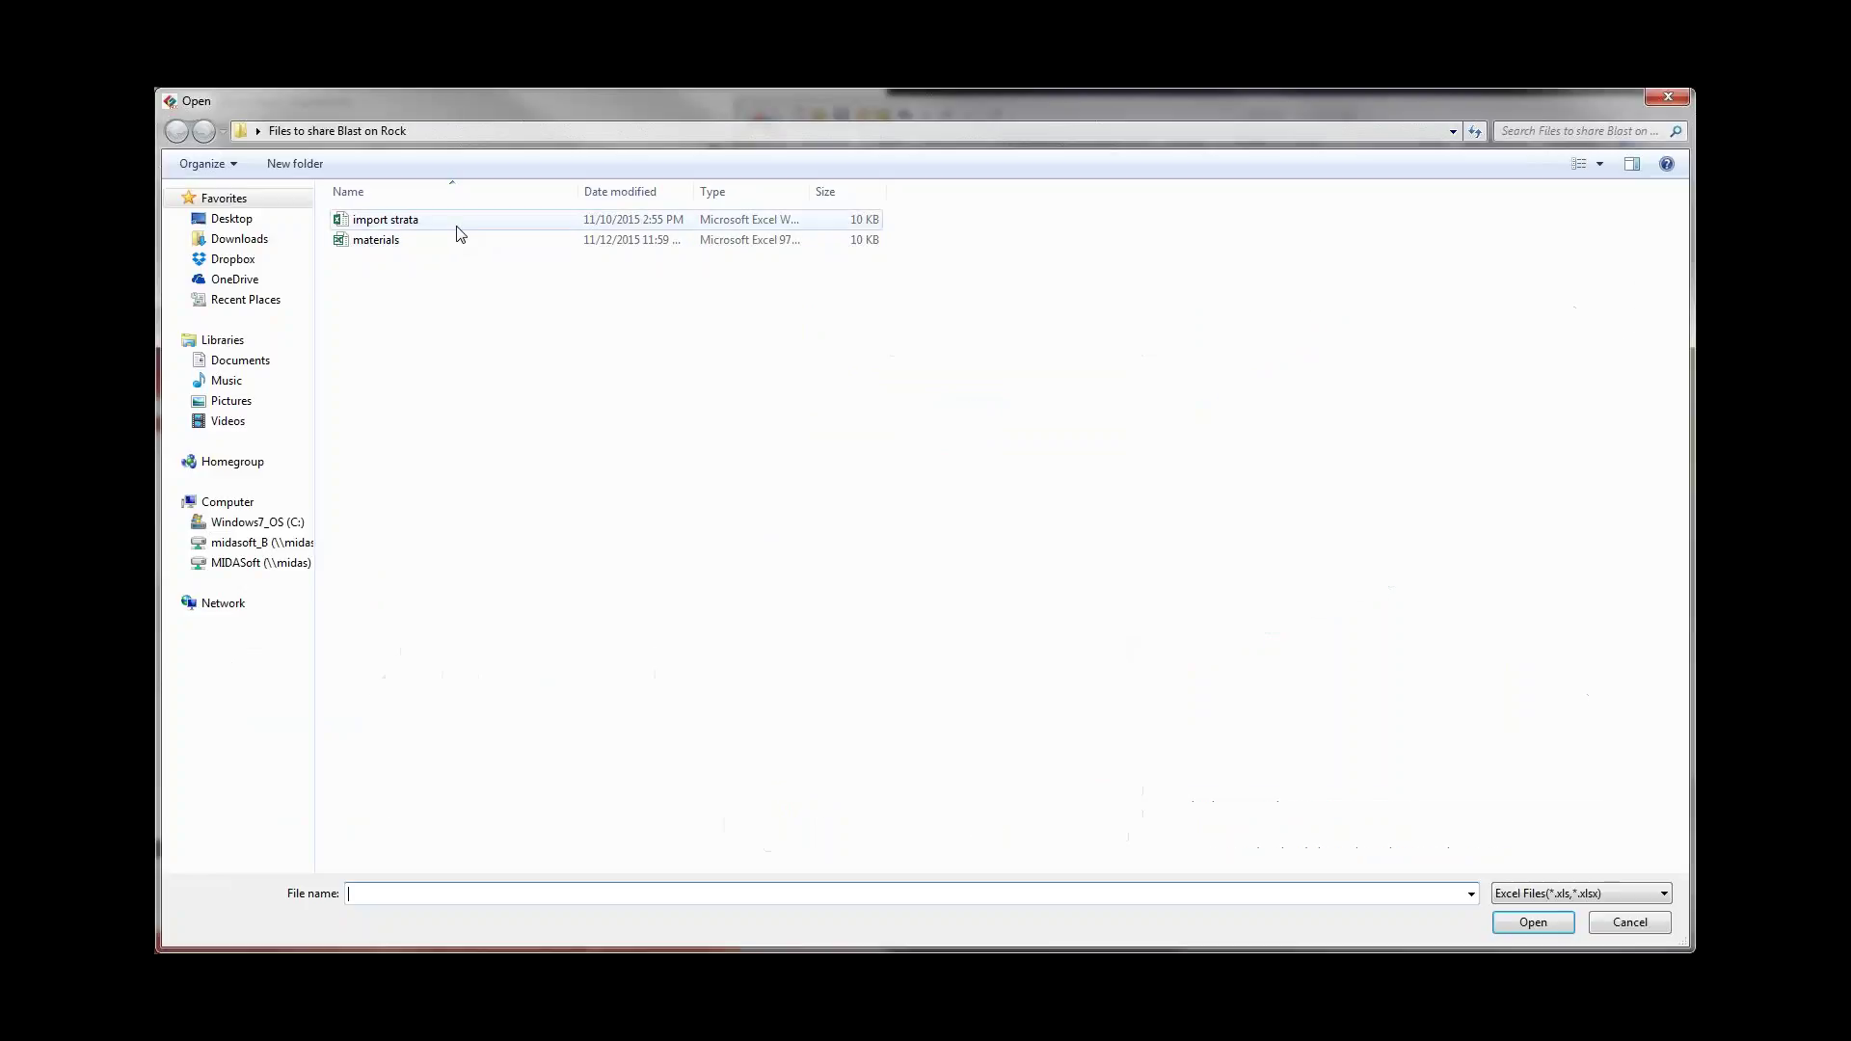
left_click(468, 222)
left_click(1531, 923)
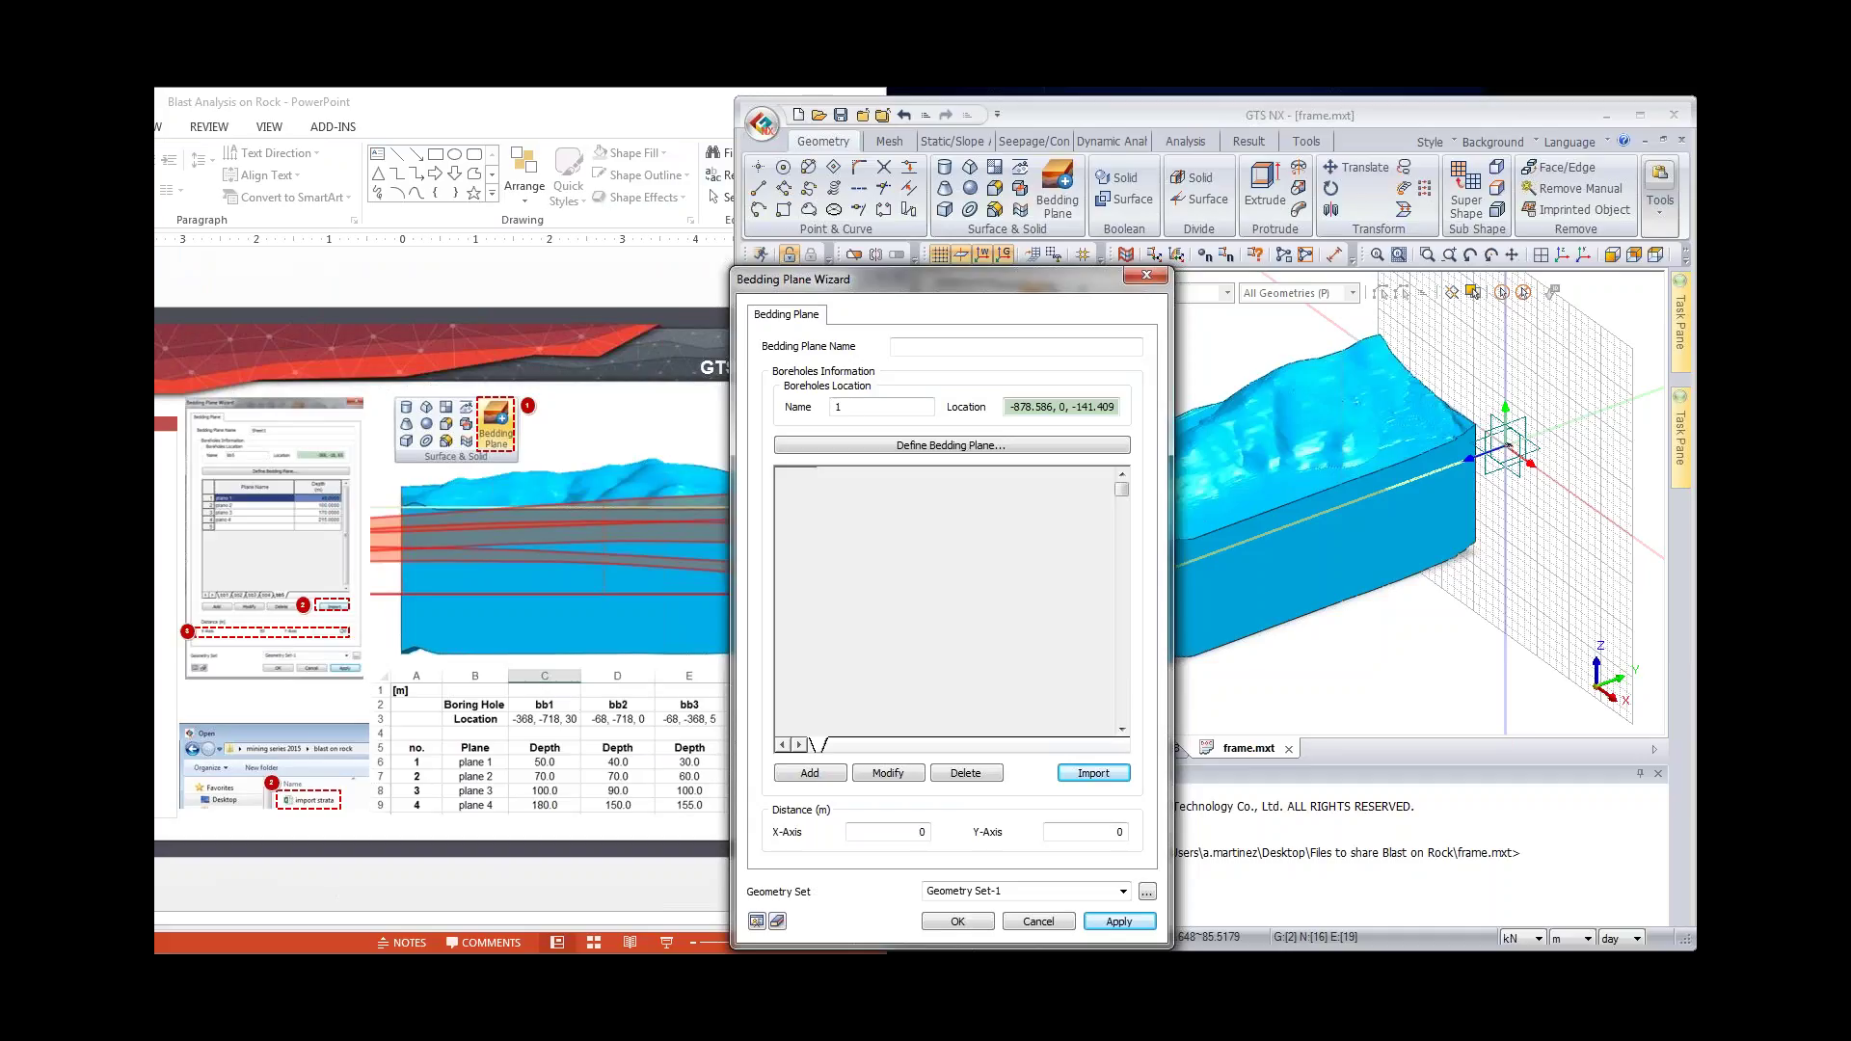
left_click_drag(939, 277, 783, 190)
left_click(670, 658)
left_click(705, 658)
left_click(738, 657)
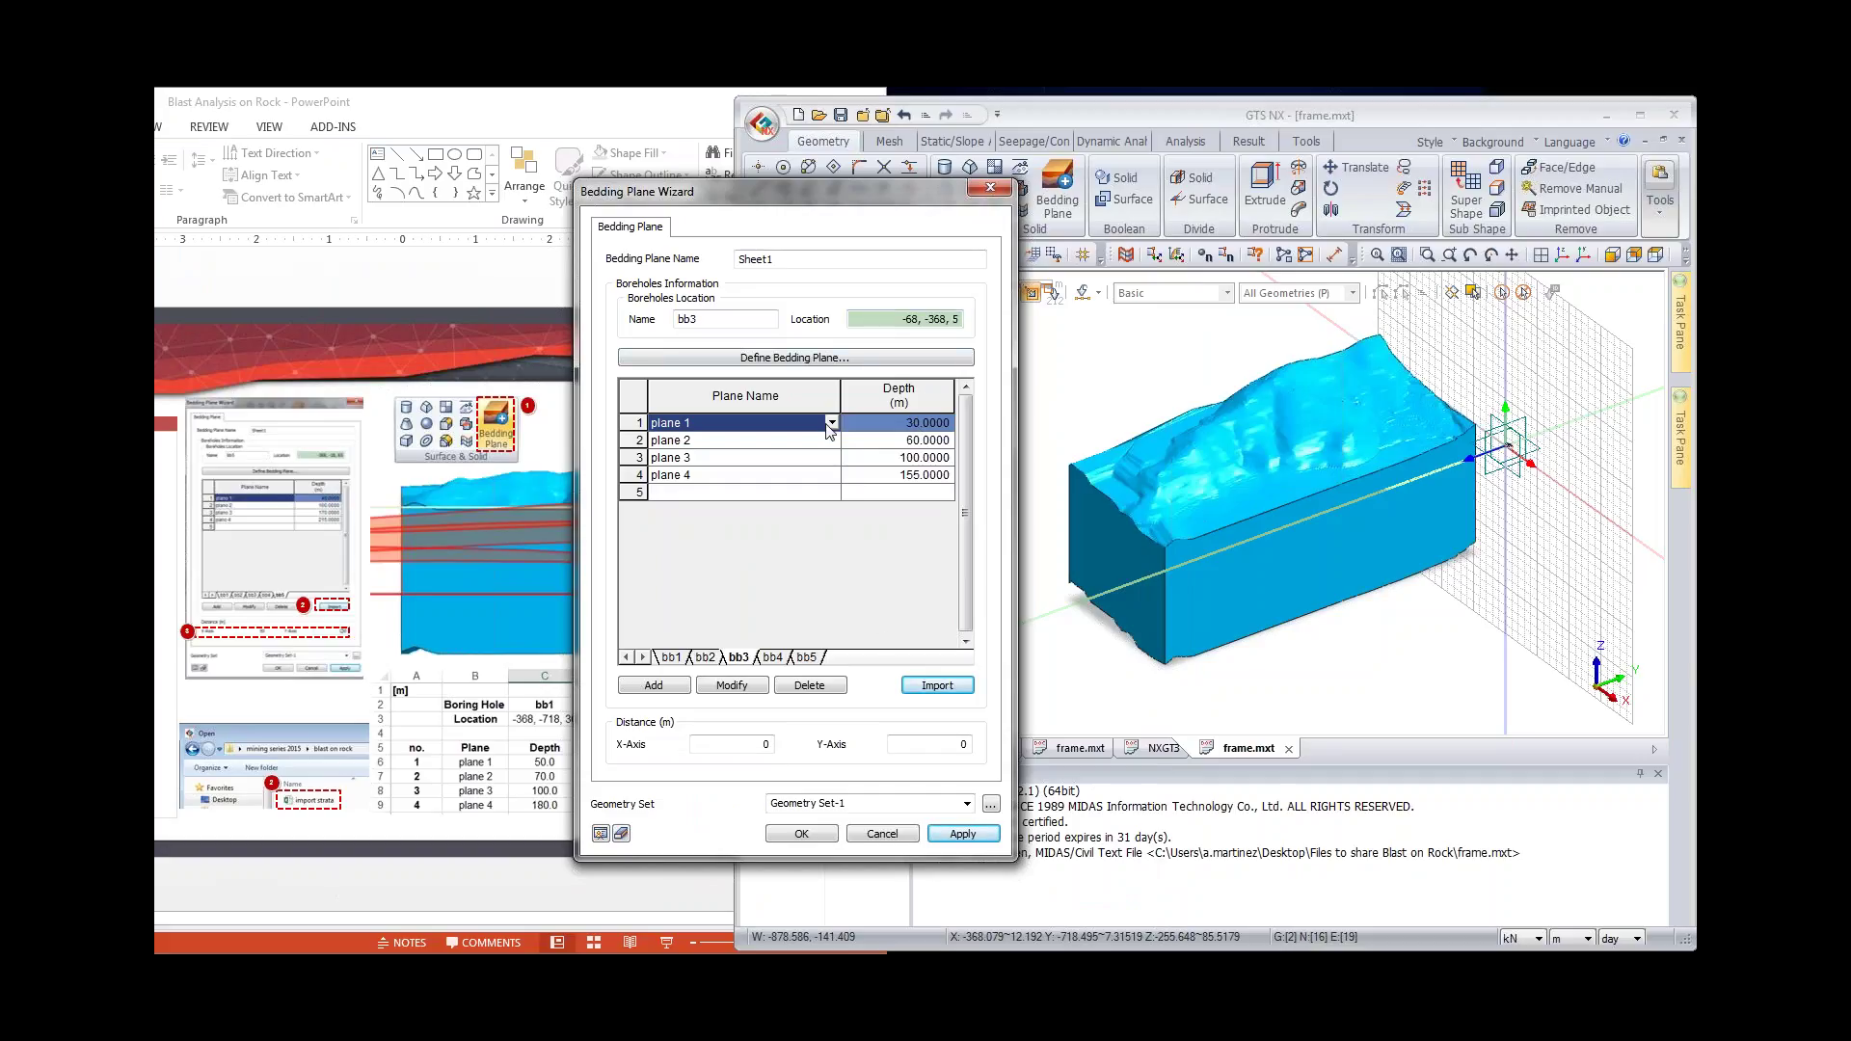
Step: Set X-axis spacing 50 and Y-axis spacing 100, then preview the bedding planes
left_click(766, 744)
type("50")
key("Tab")
type("100")
left_click(601, 833)
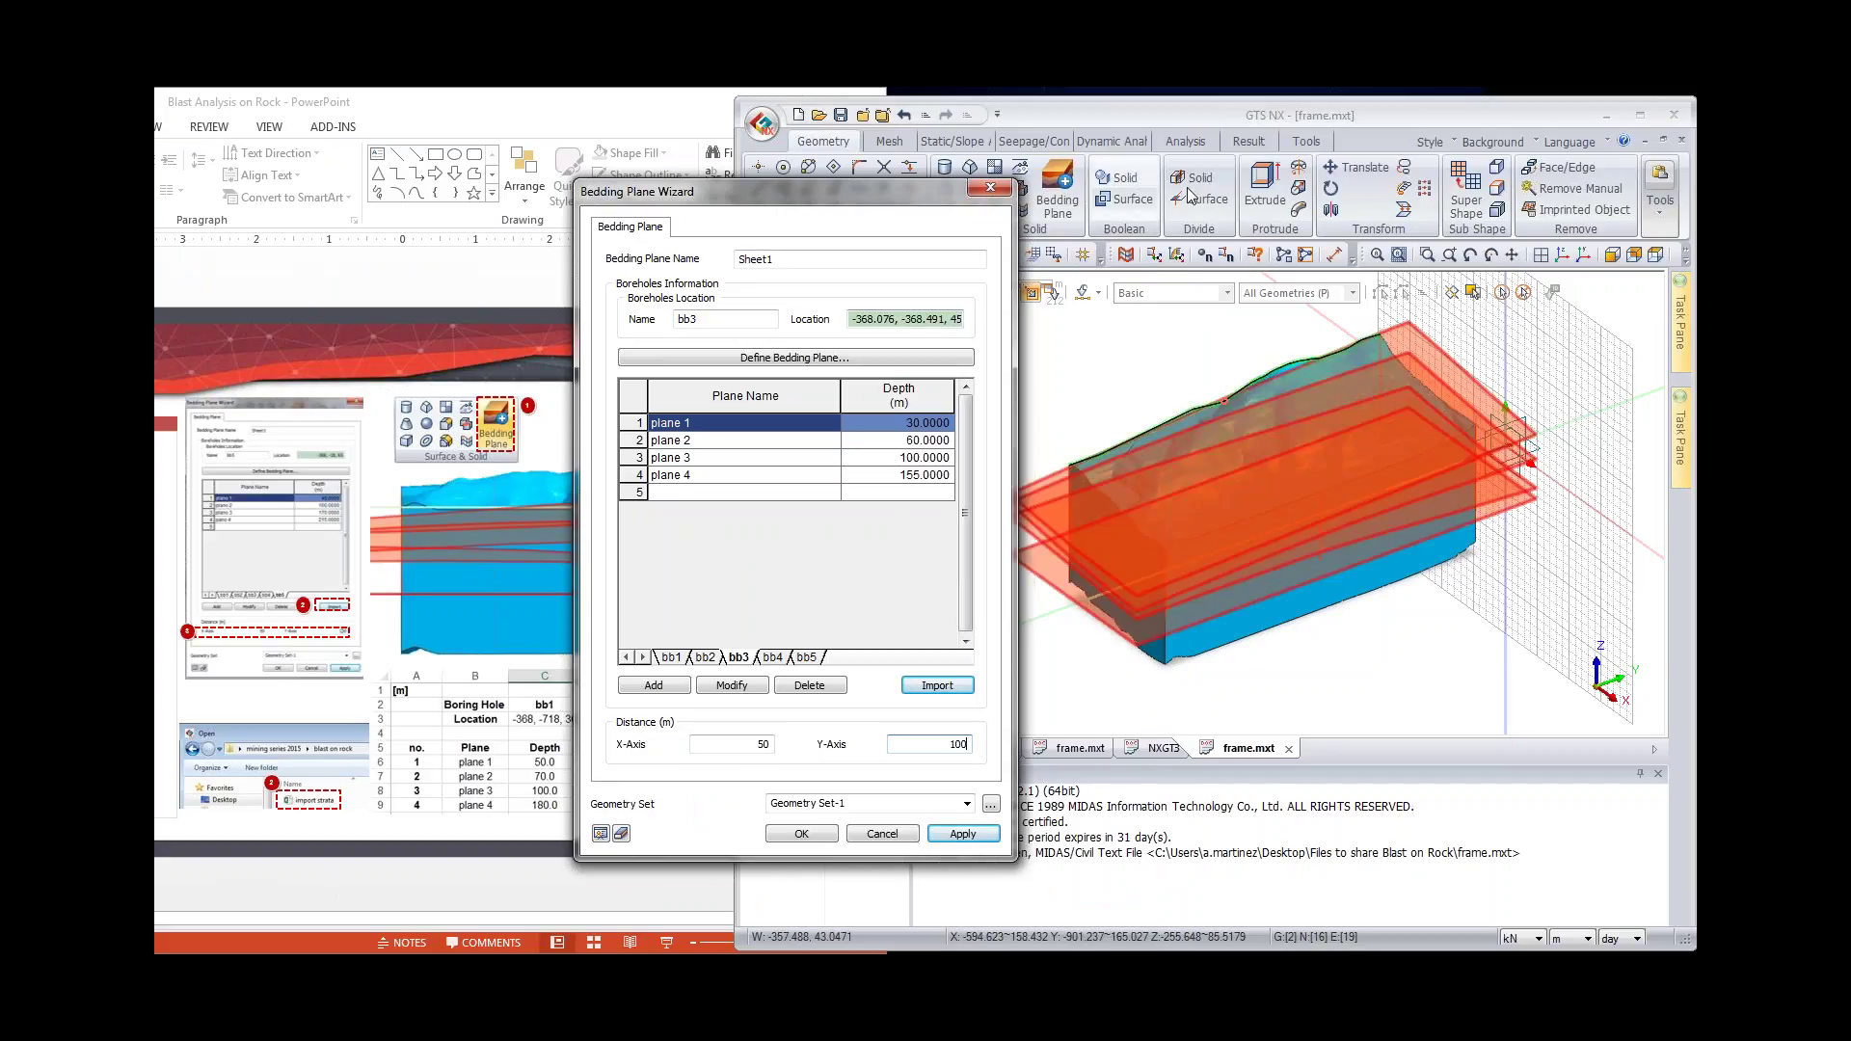
middle_click_drag(1346, 406, 1407, 499)
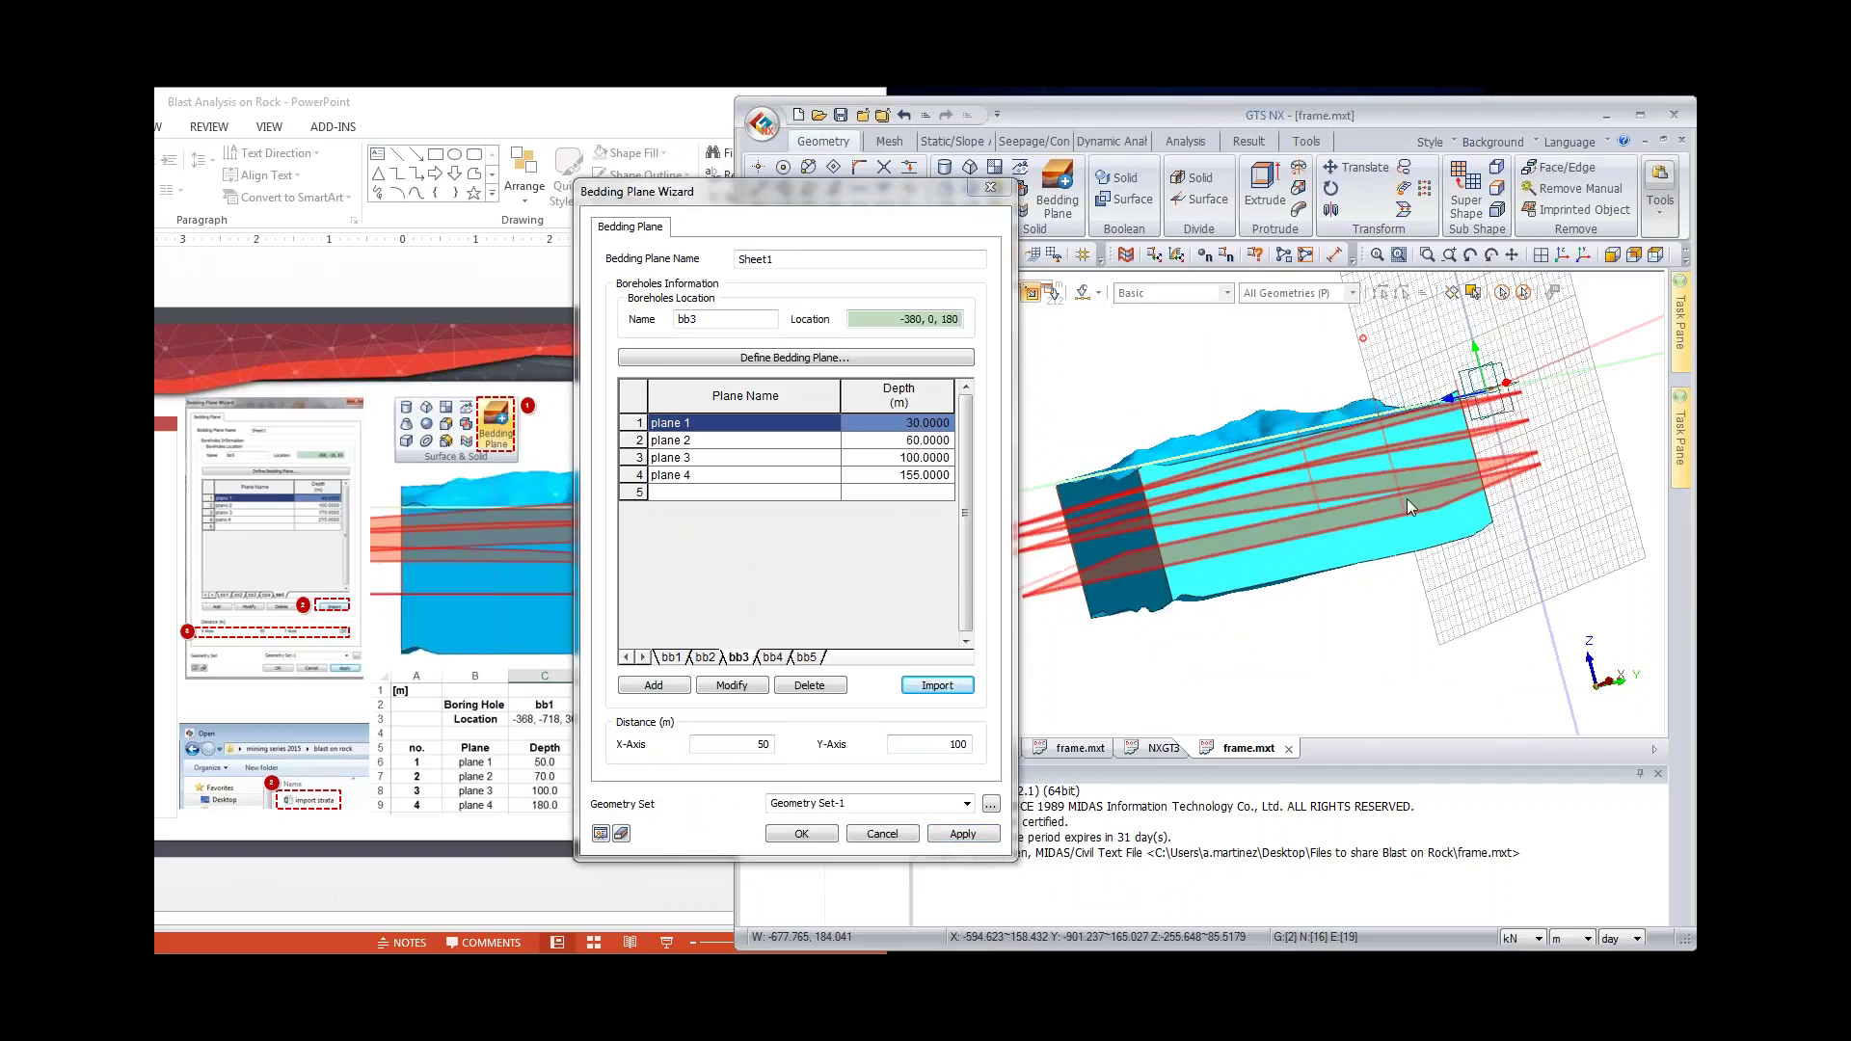
middle_click_drag(1537, 445, 1436, 424)
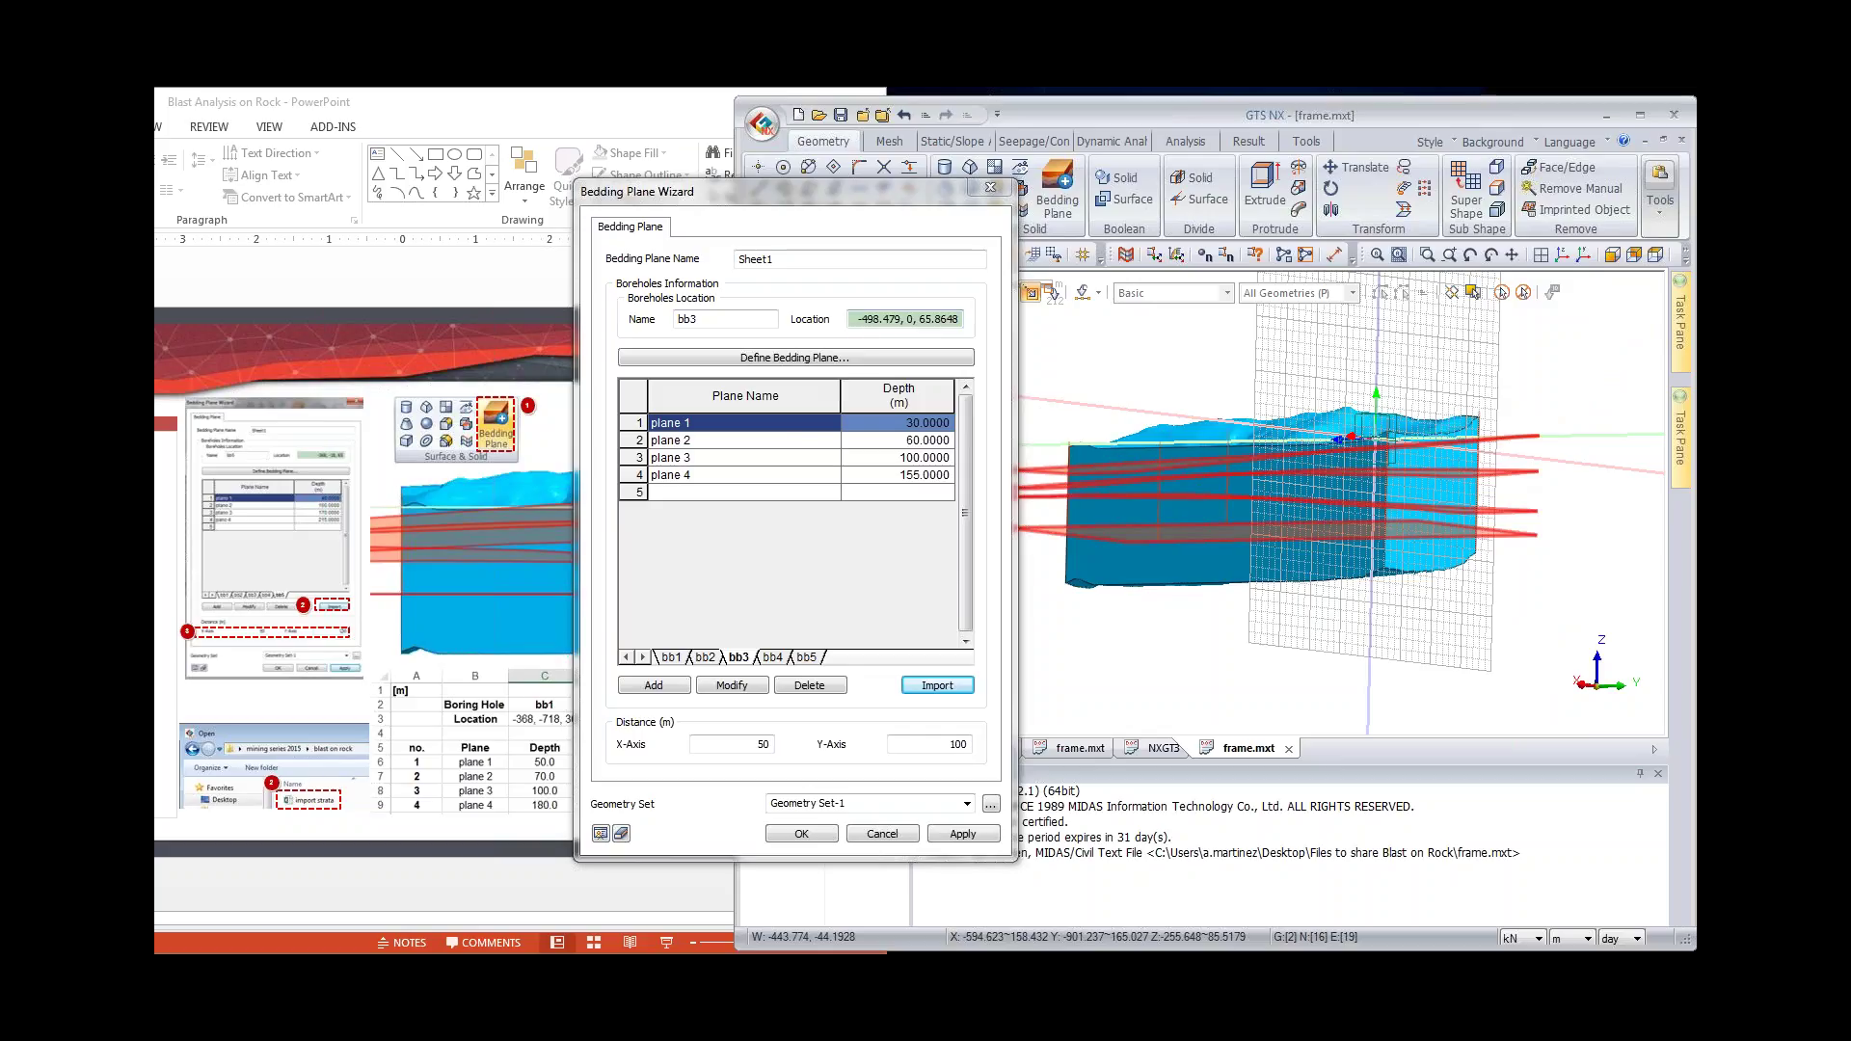
left_click(1103, 444)
left_click(891, 441)
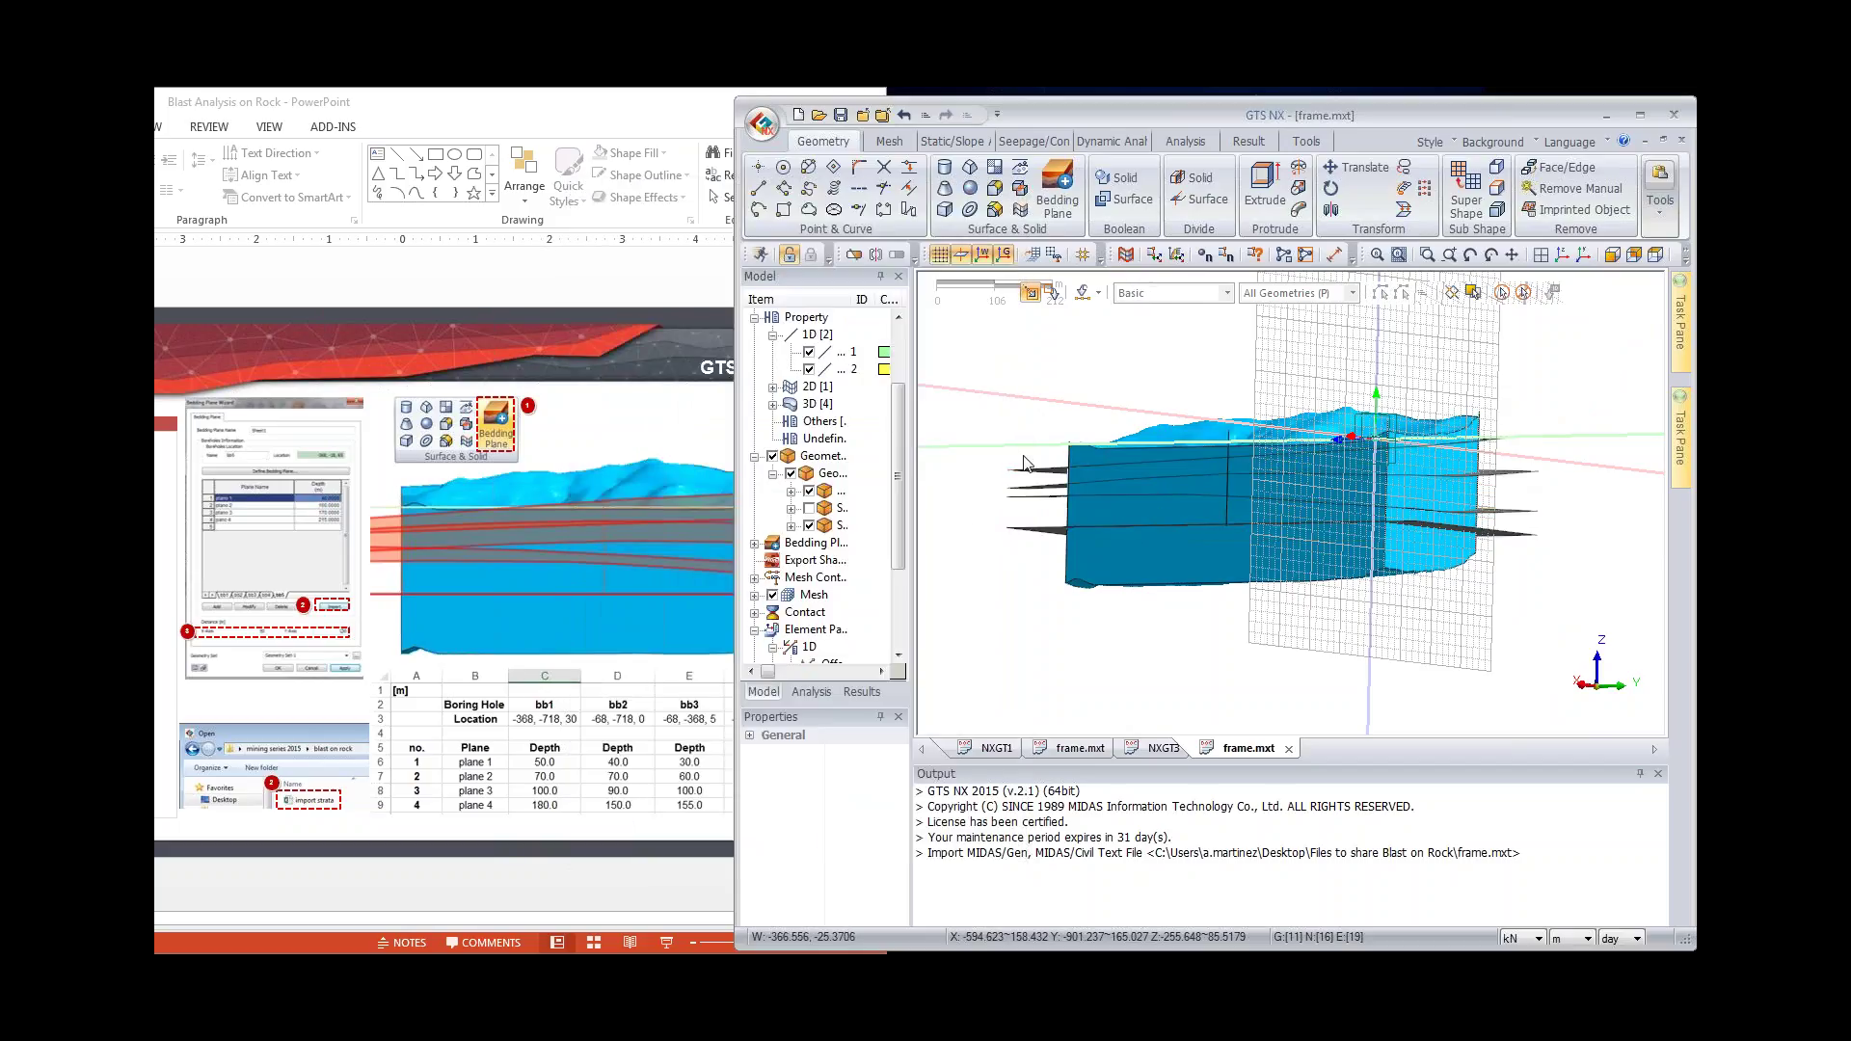
Step: Review the next tutorial slide, then open Divide Solid from a side view of the block
middle_click_drag(1025, 464, 1099, 592)
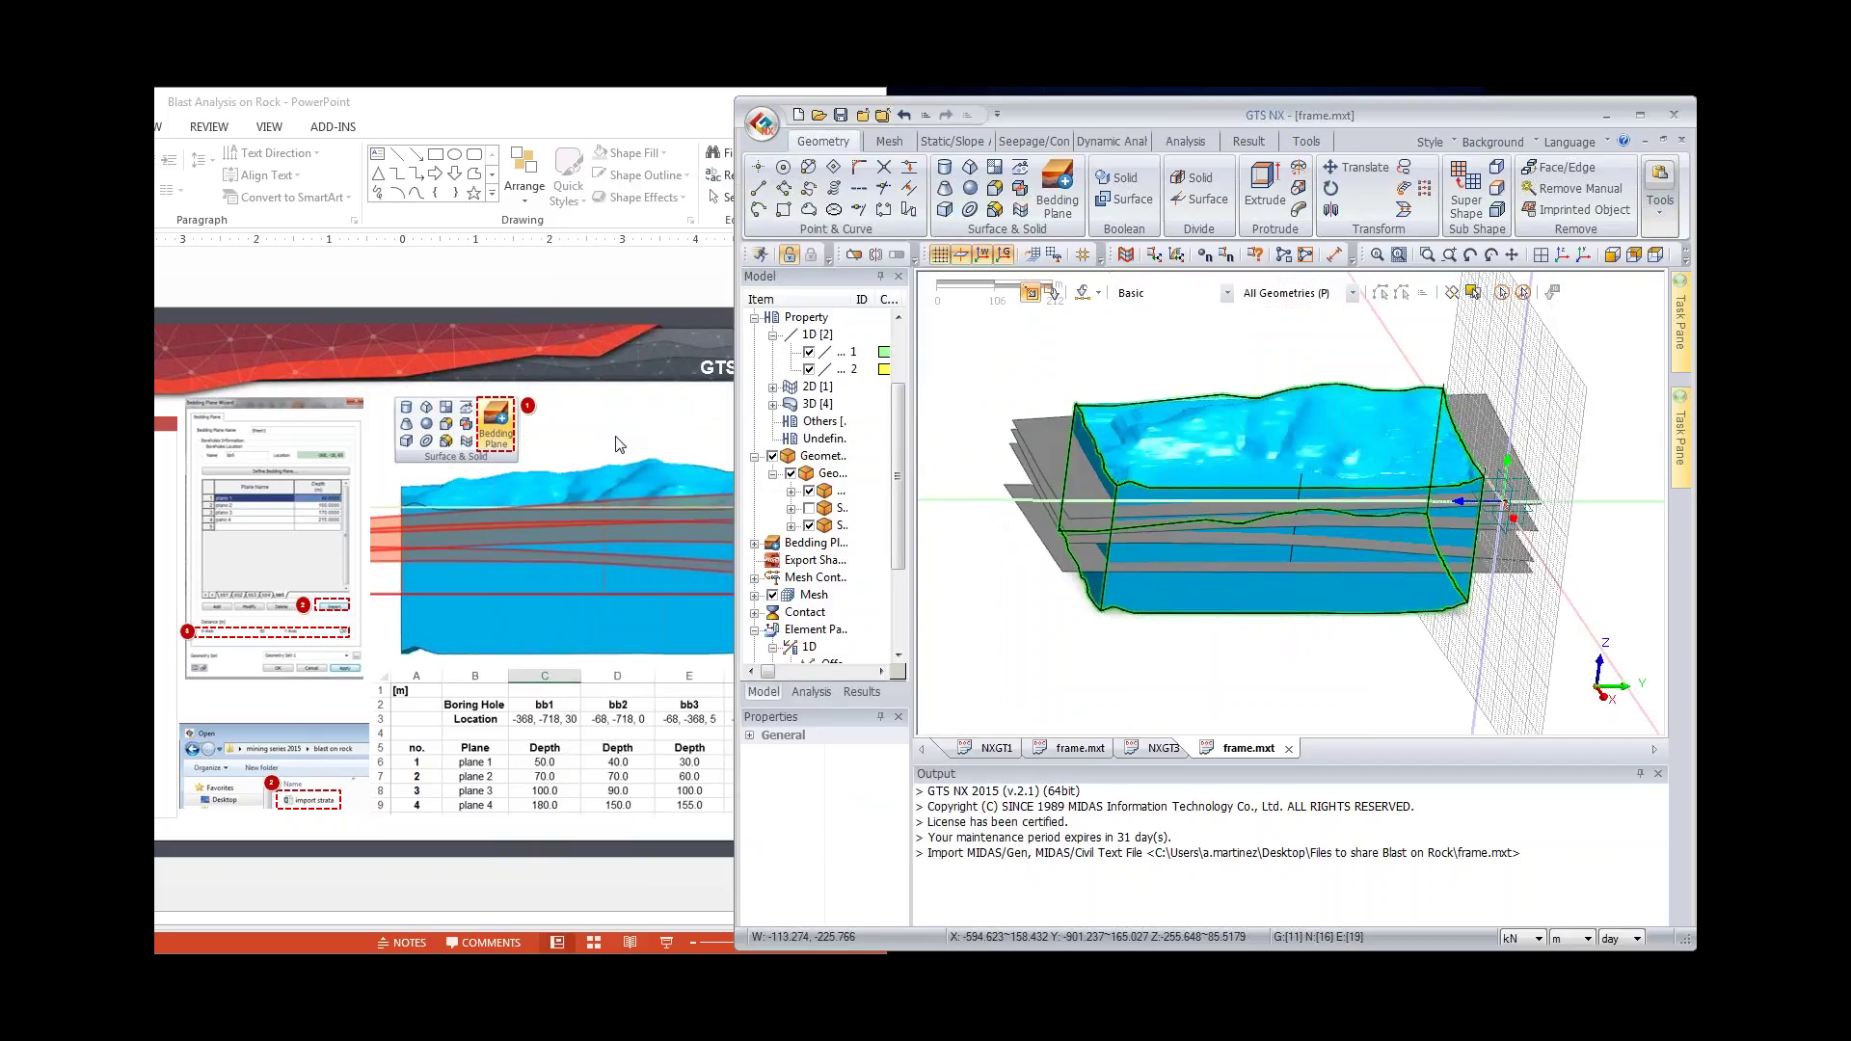
left_click(564, 433)
scroll(558, 424, "down", 1)
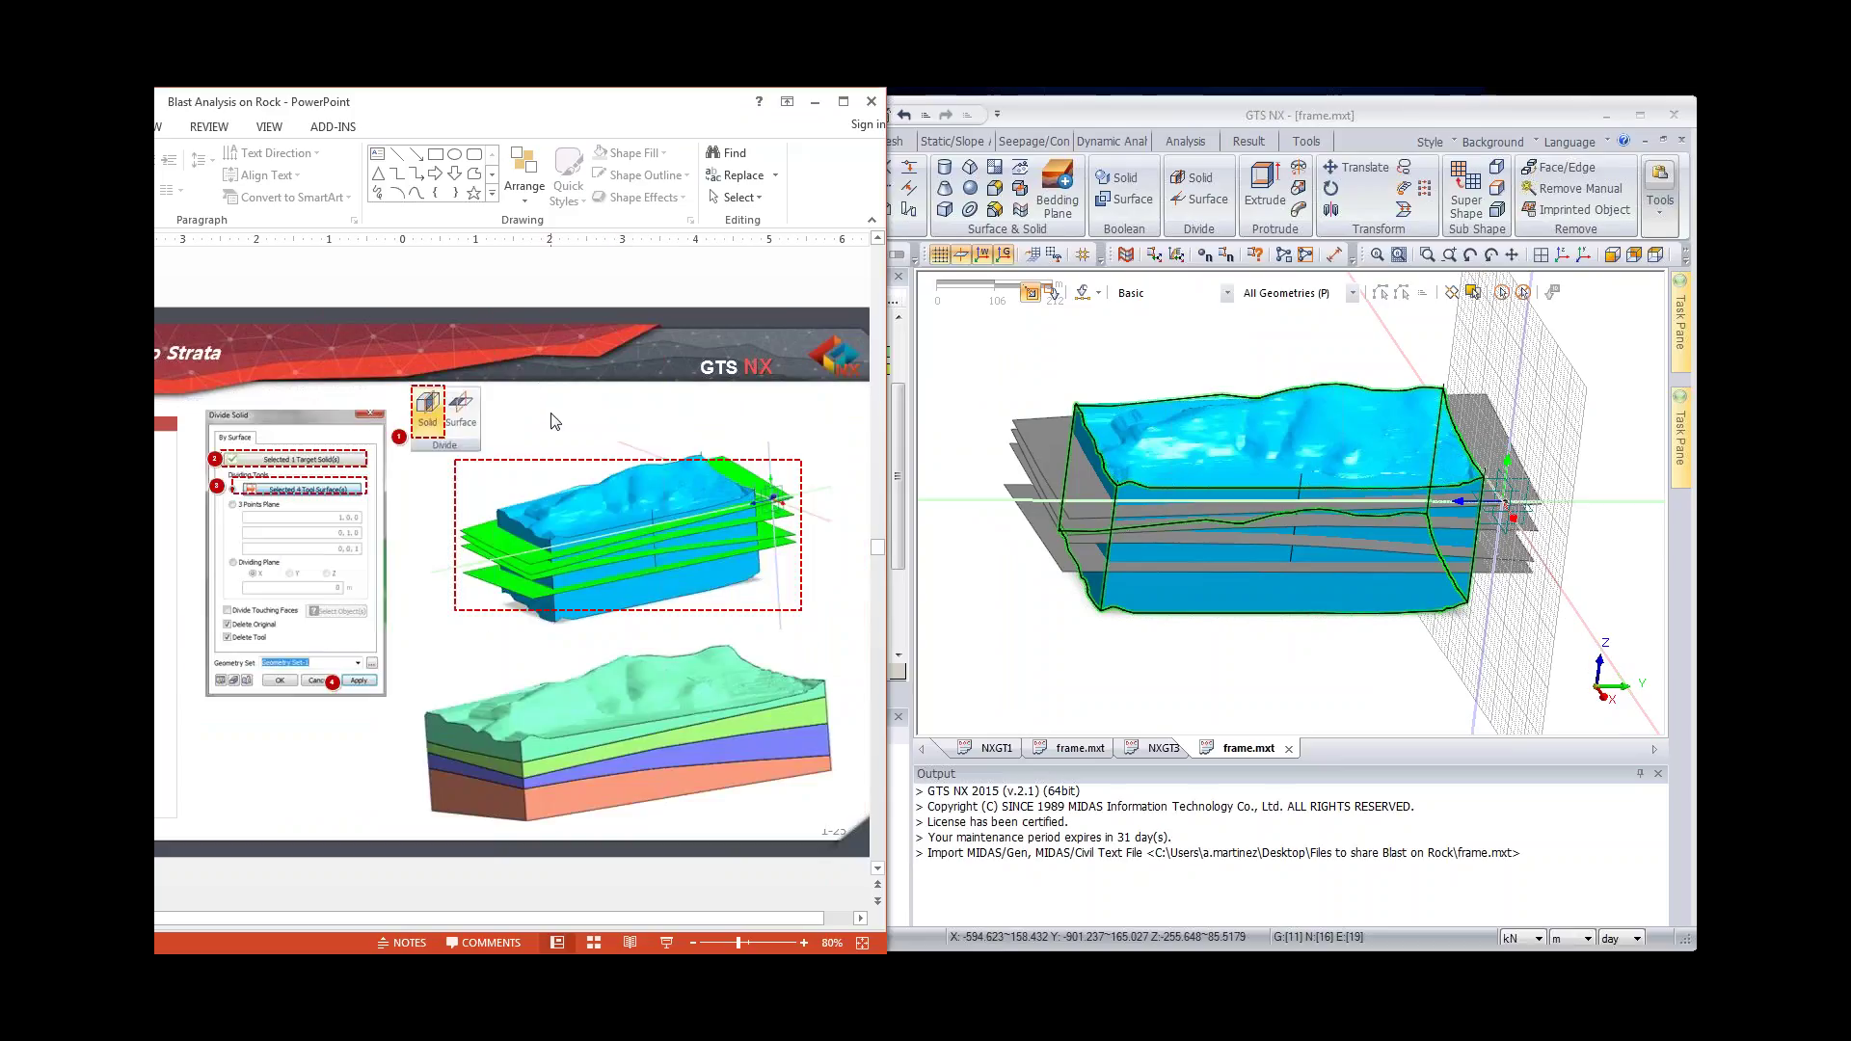
left_click(1021, 371)
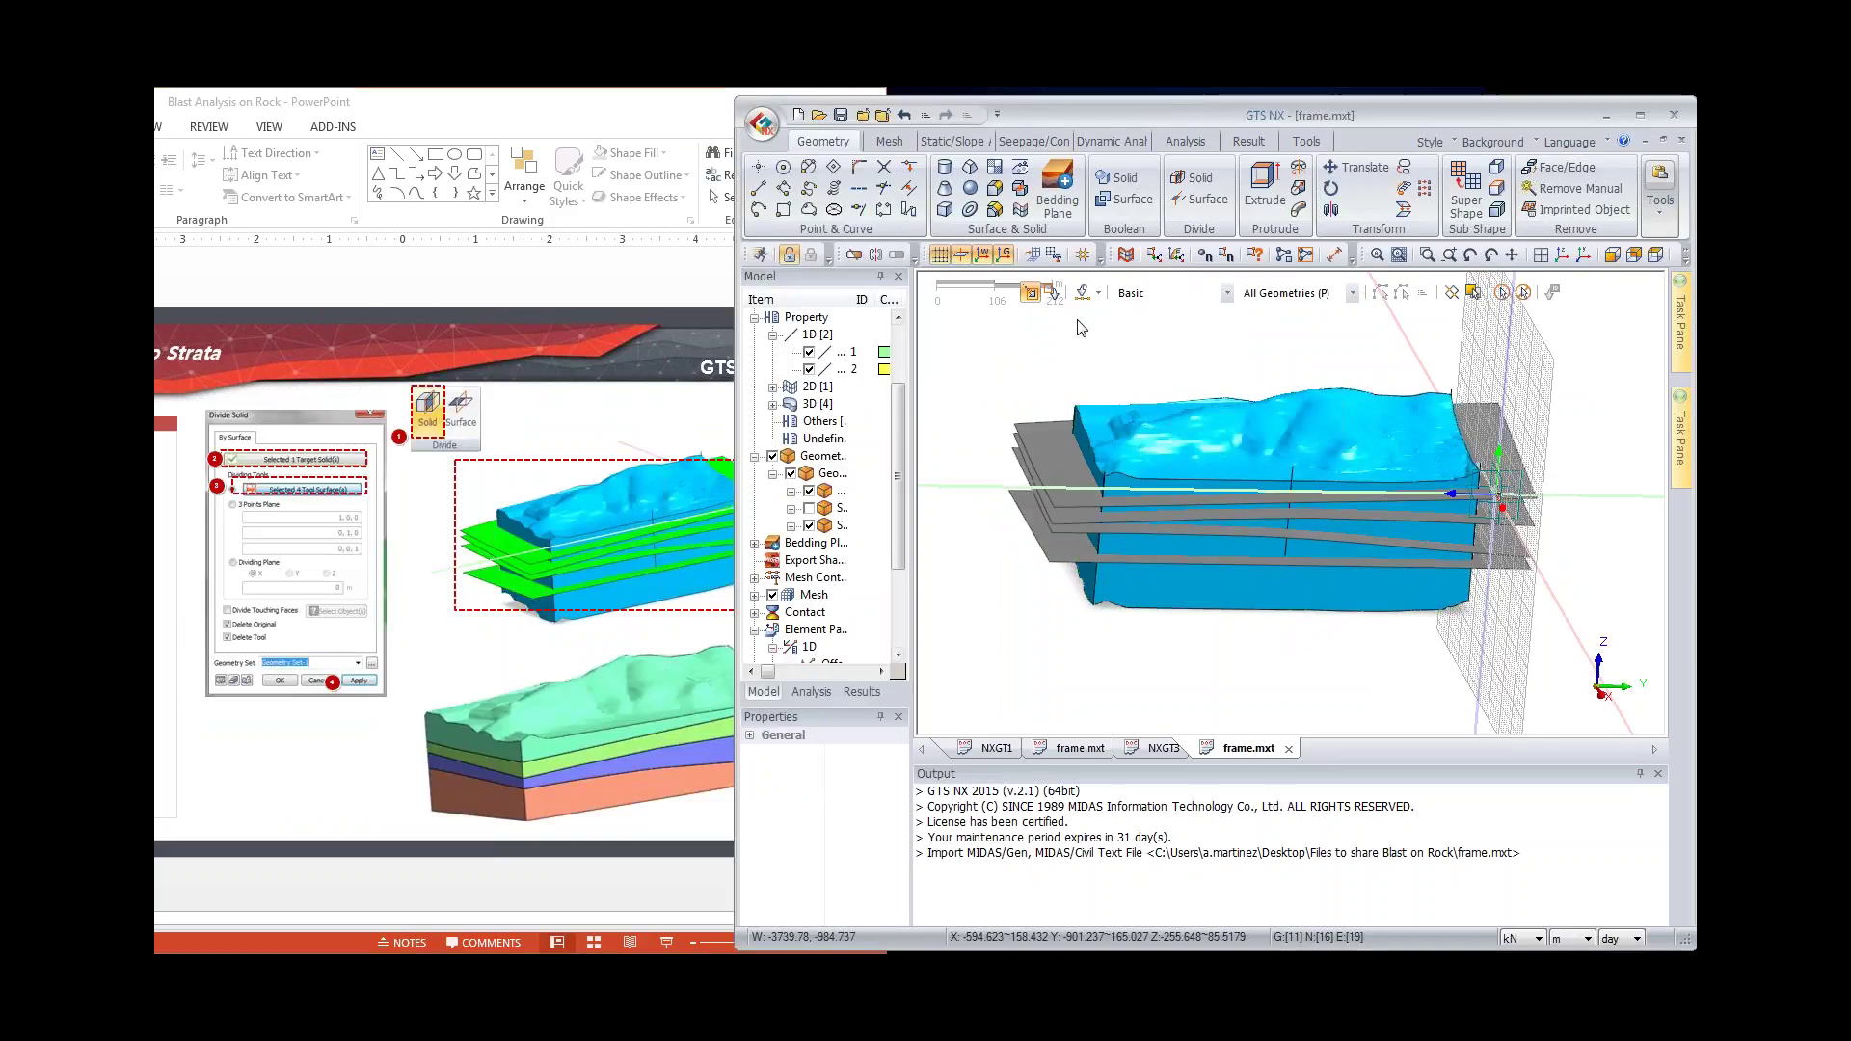
mouse_move(1389, 371)
middle_mouse_down()
mouse_move(1385, 351)
mouse_move(1405, 385)
middle_mouse_up()
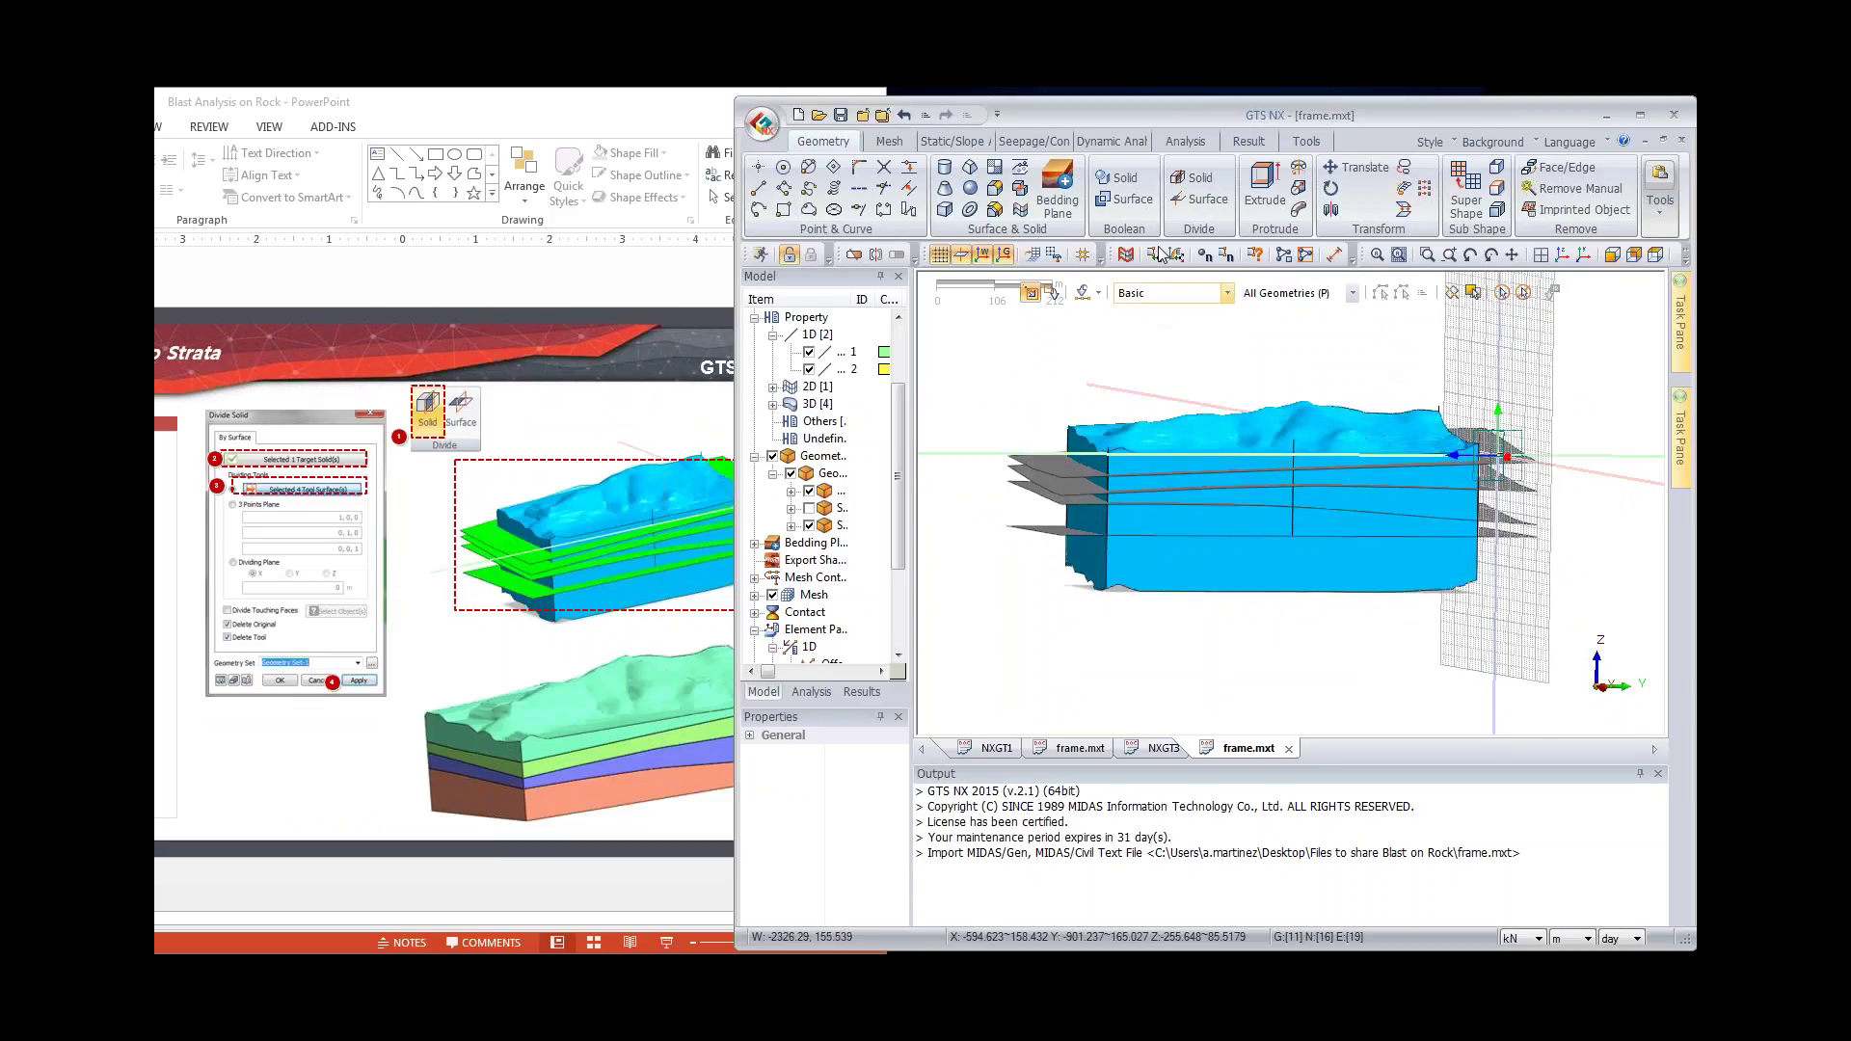
left_click(1182, 186)
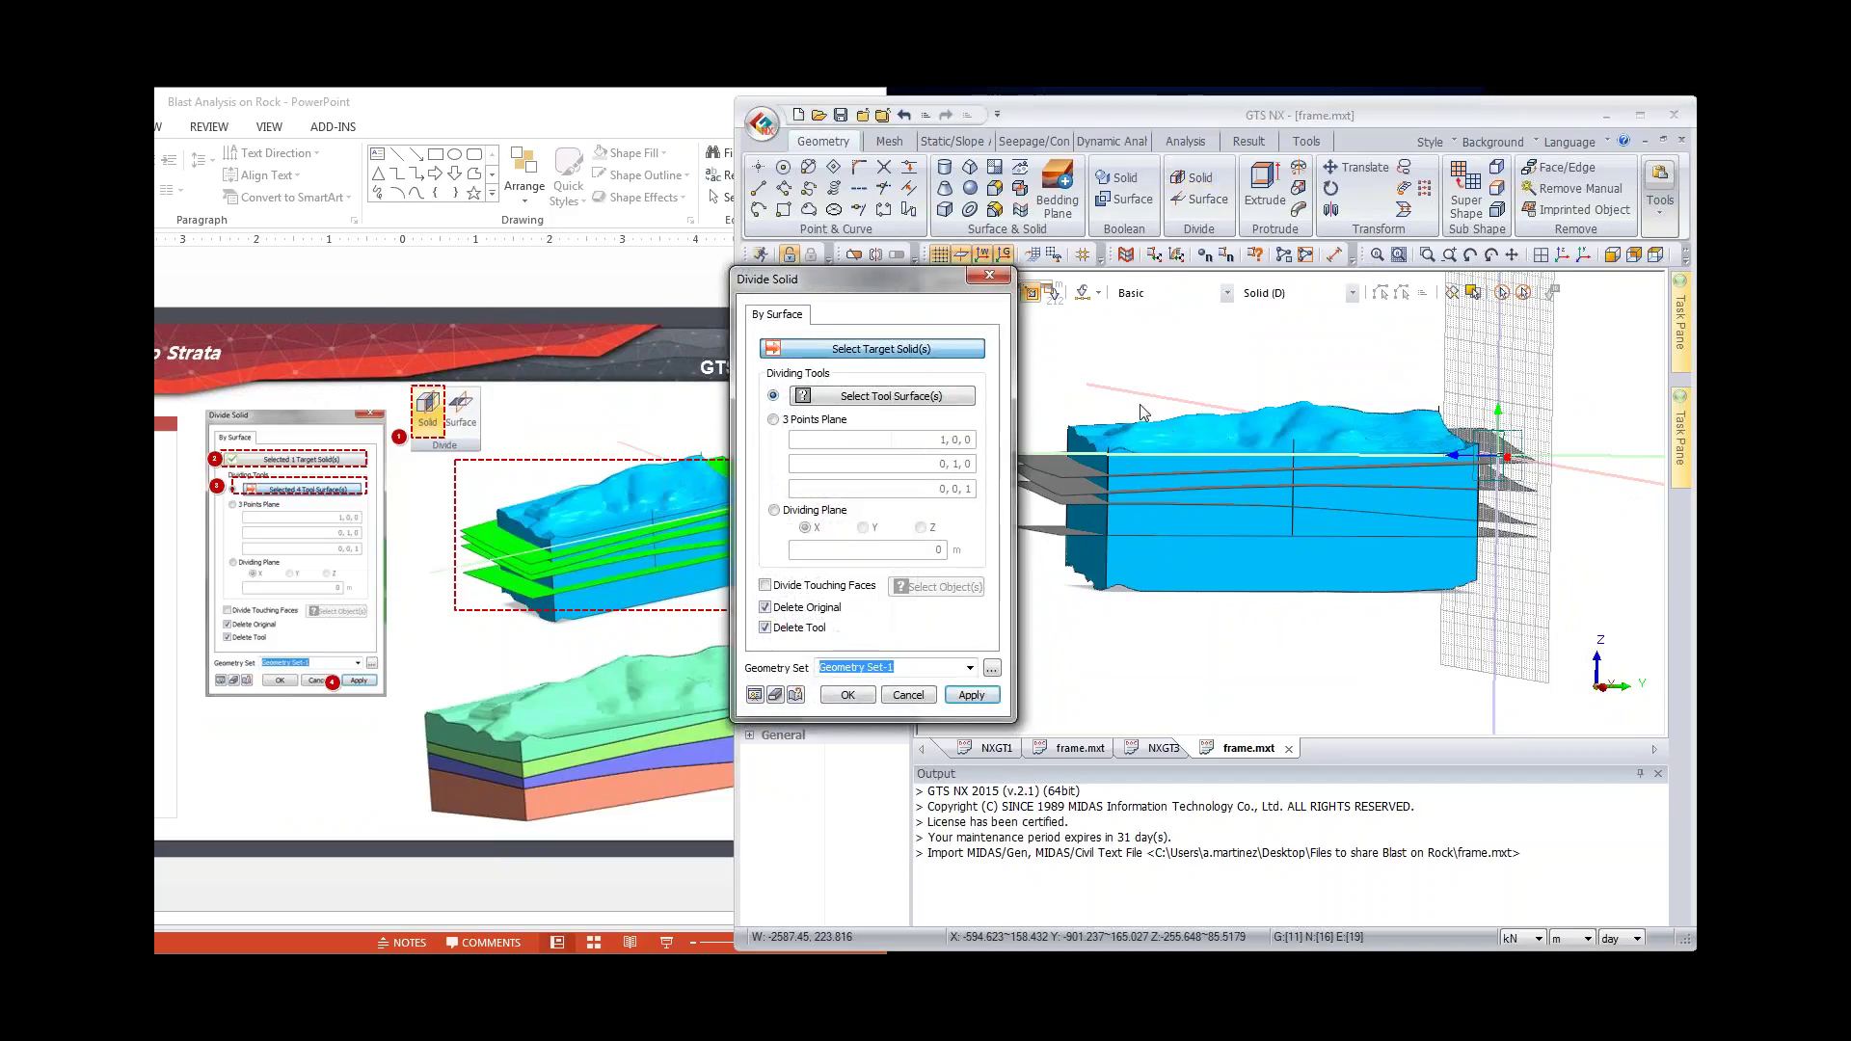
Step: Divide the terrain block using the four bedding surfaces as cutting tools
left_click(1172, 433)
left_click(953, 404)
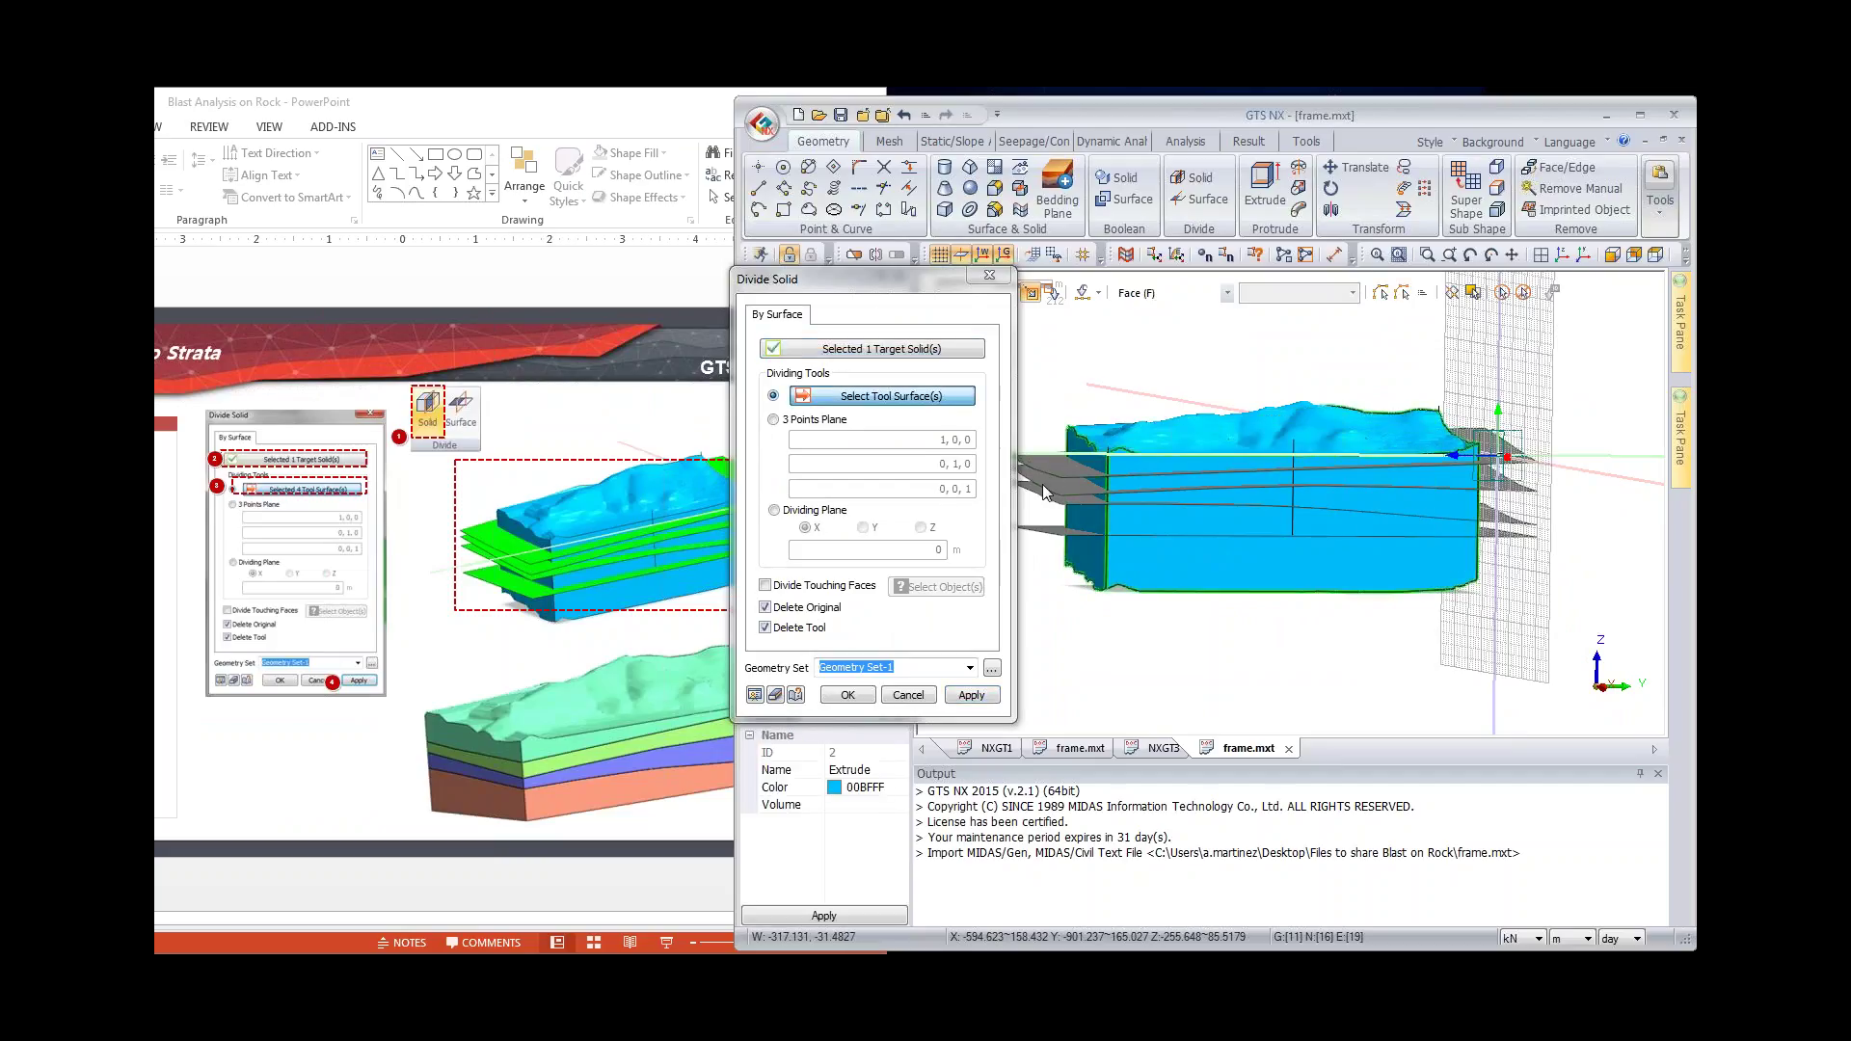
left_click(1043, 484)
left_click(1063, 505)
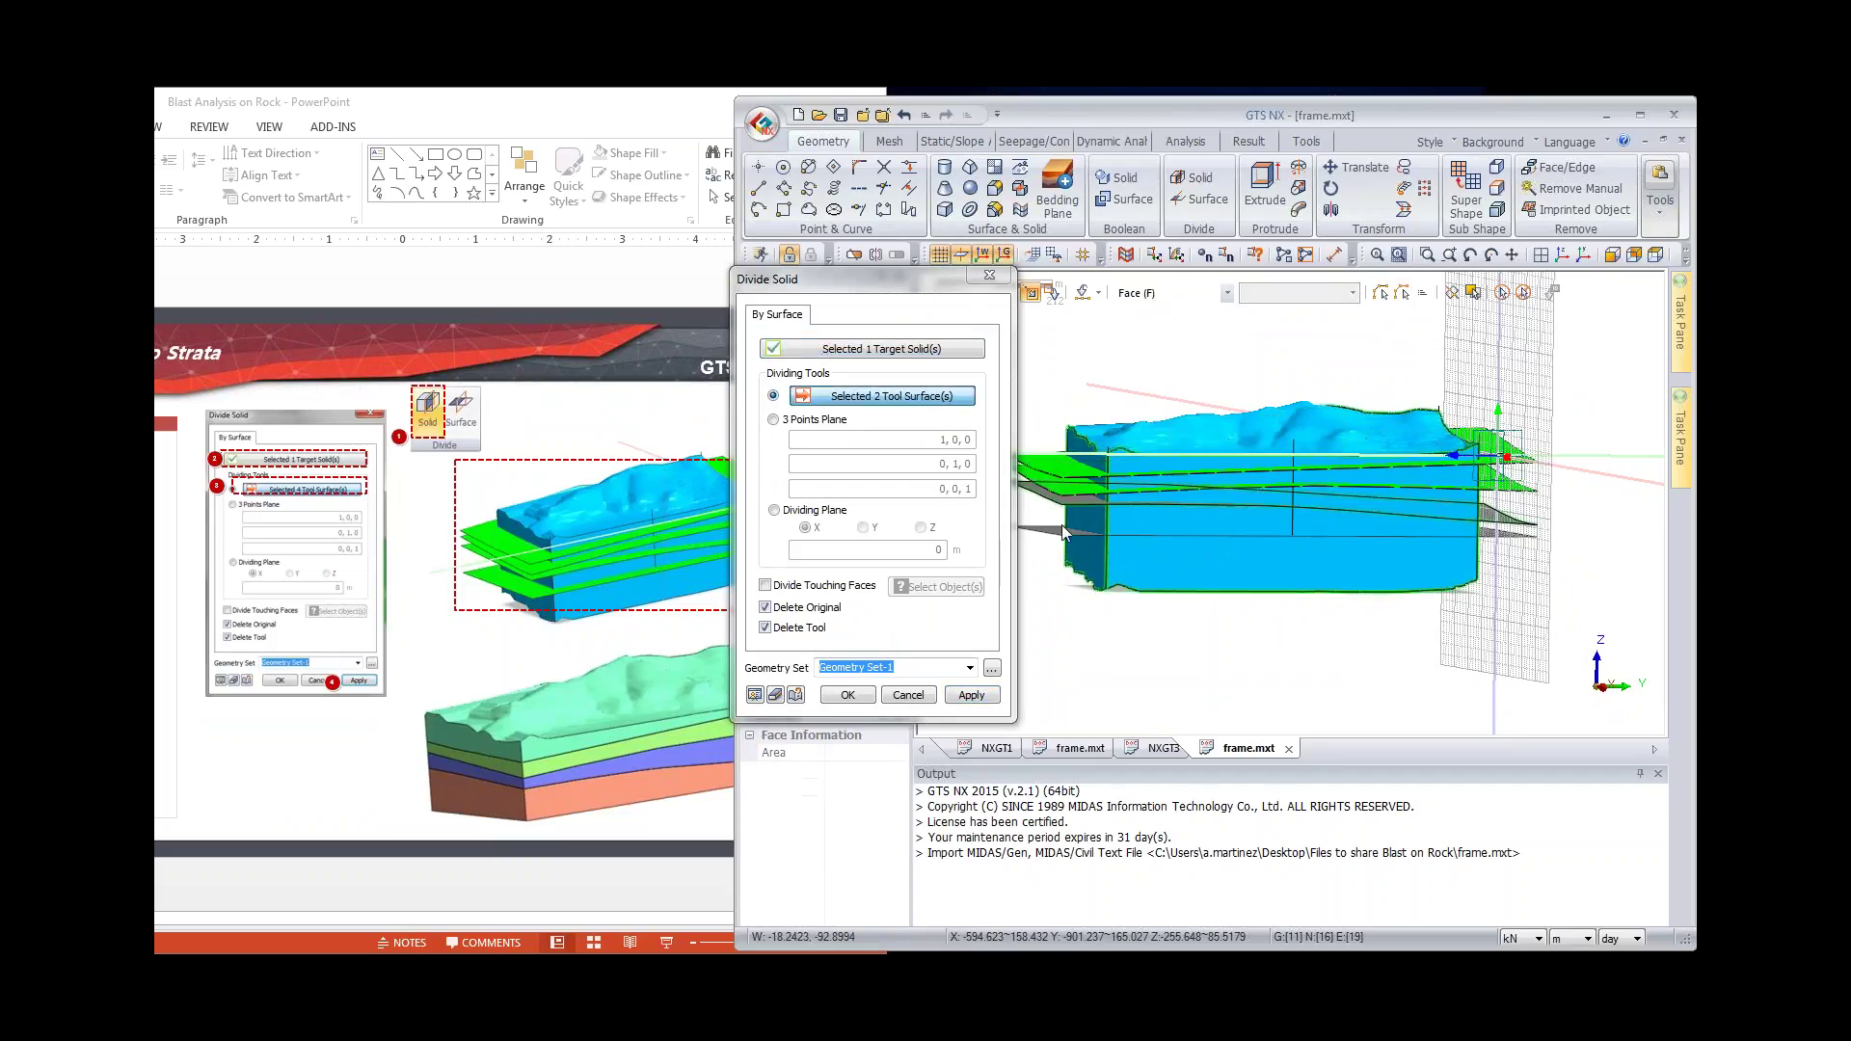
left_click(1061, 535)
left_click(1060, 524)
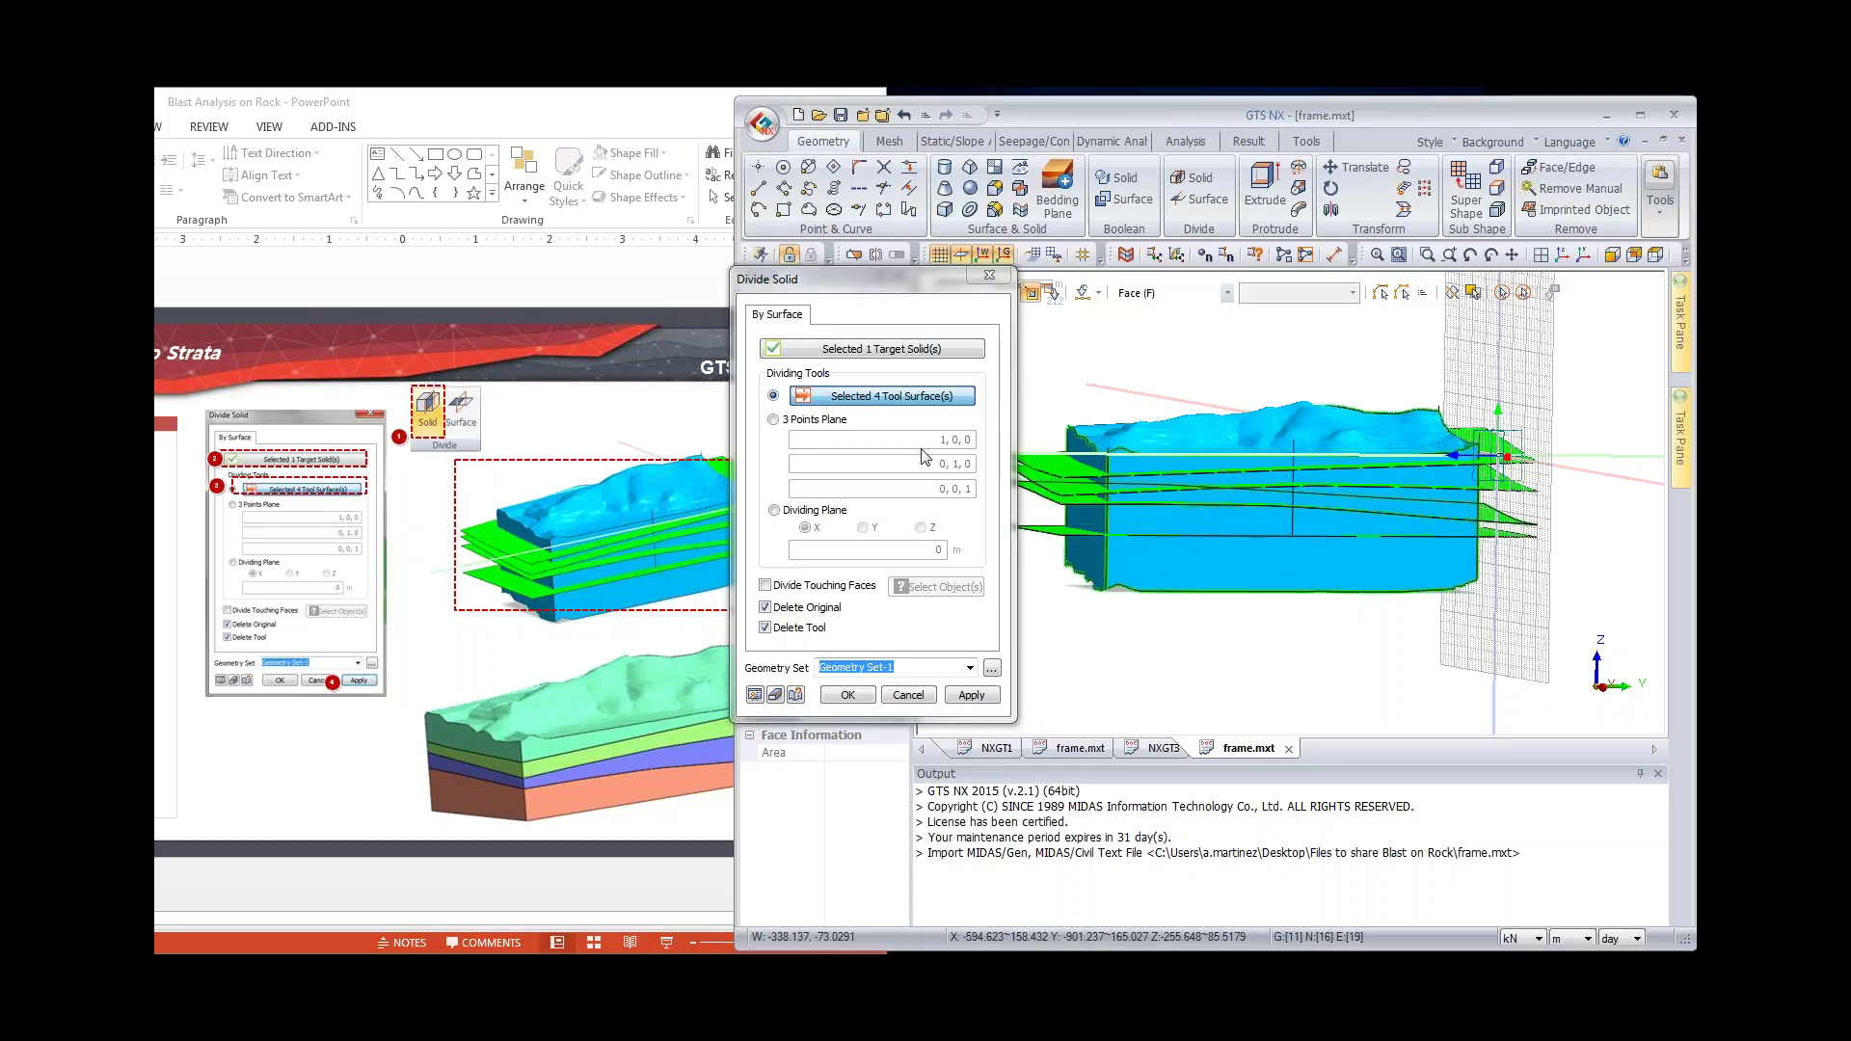
left_click(847, 695)
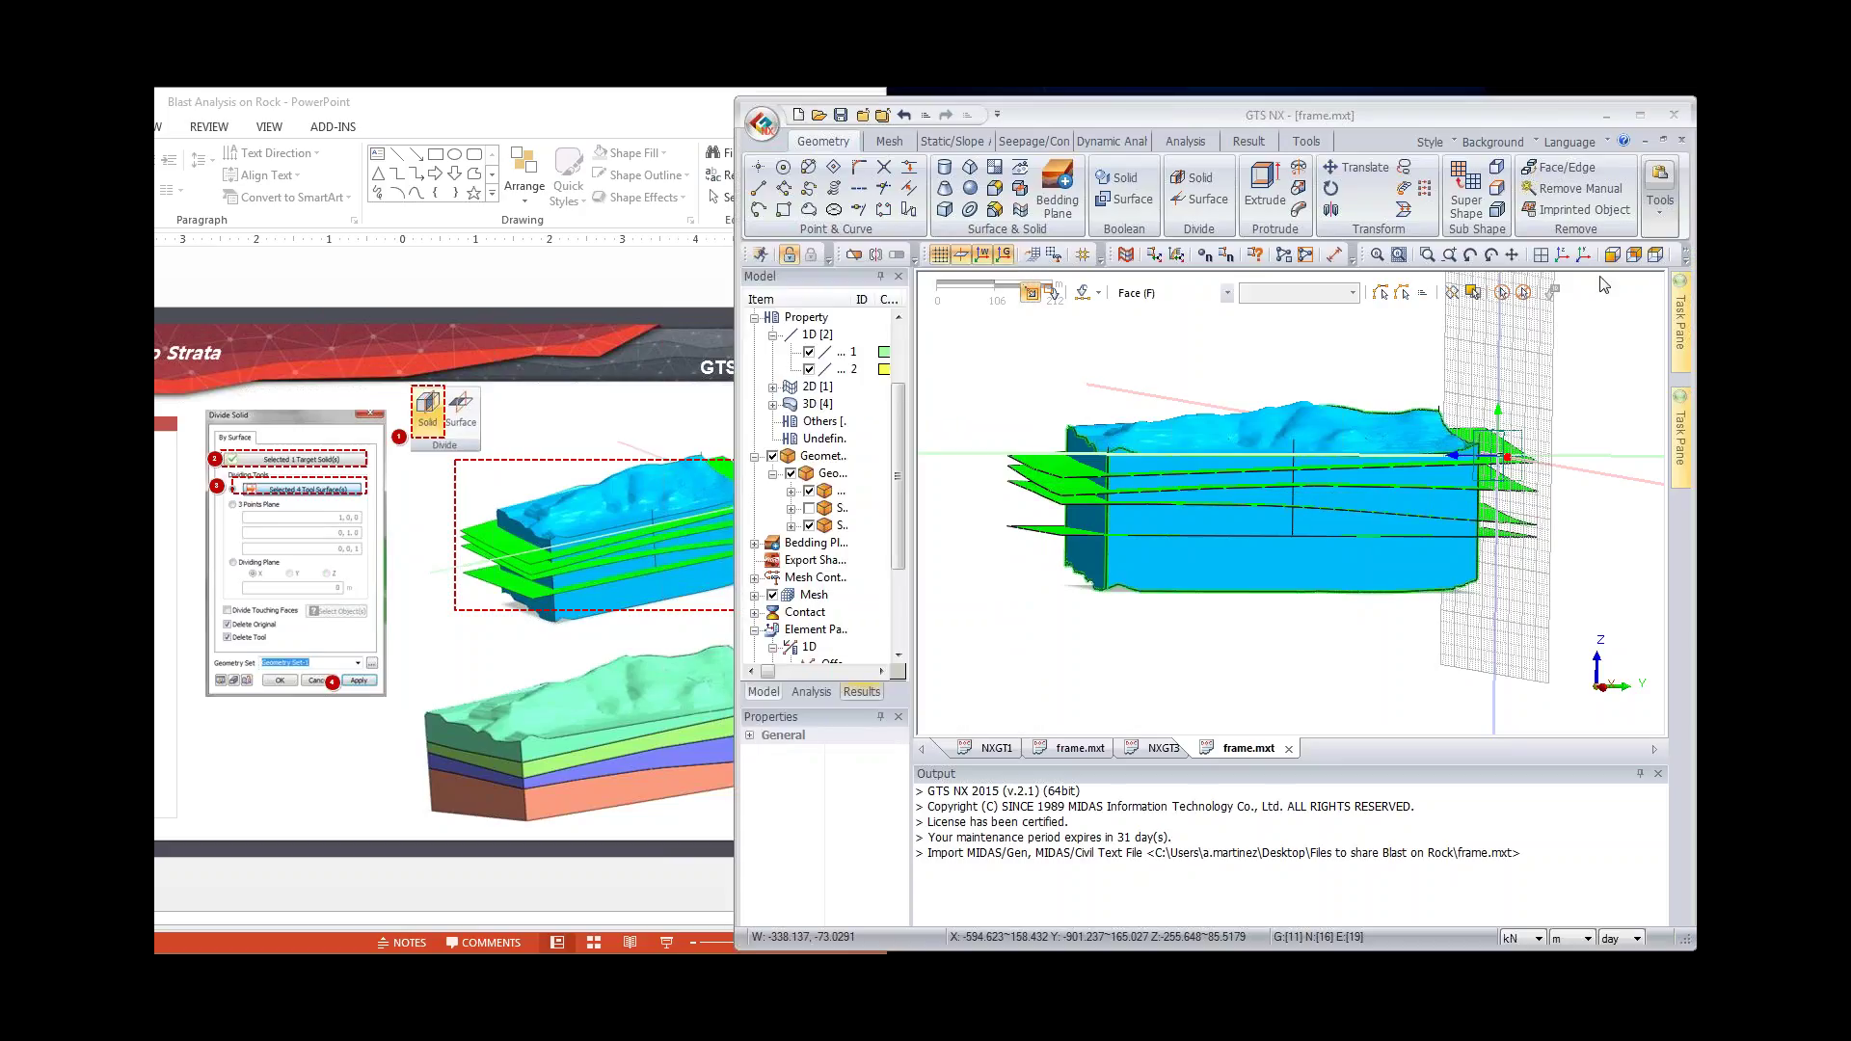
Step: Delete the bottom layer solid of the divided block
left_click(1227, 561)
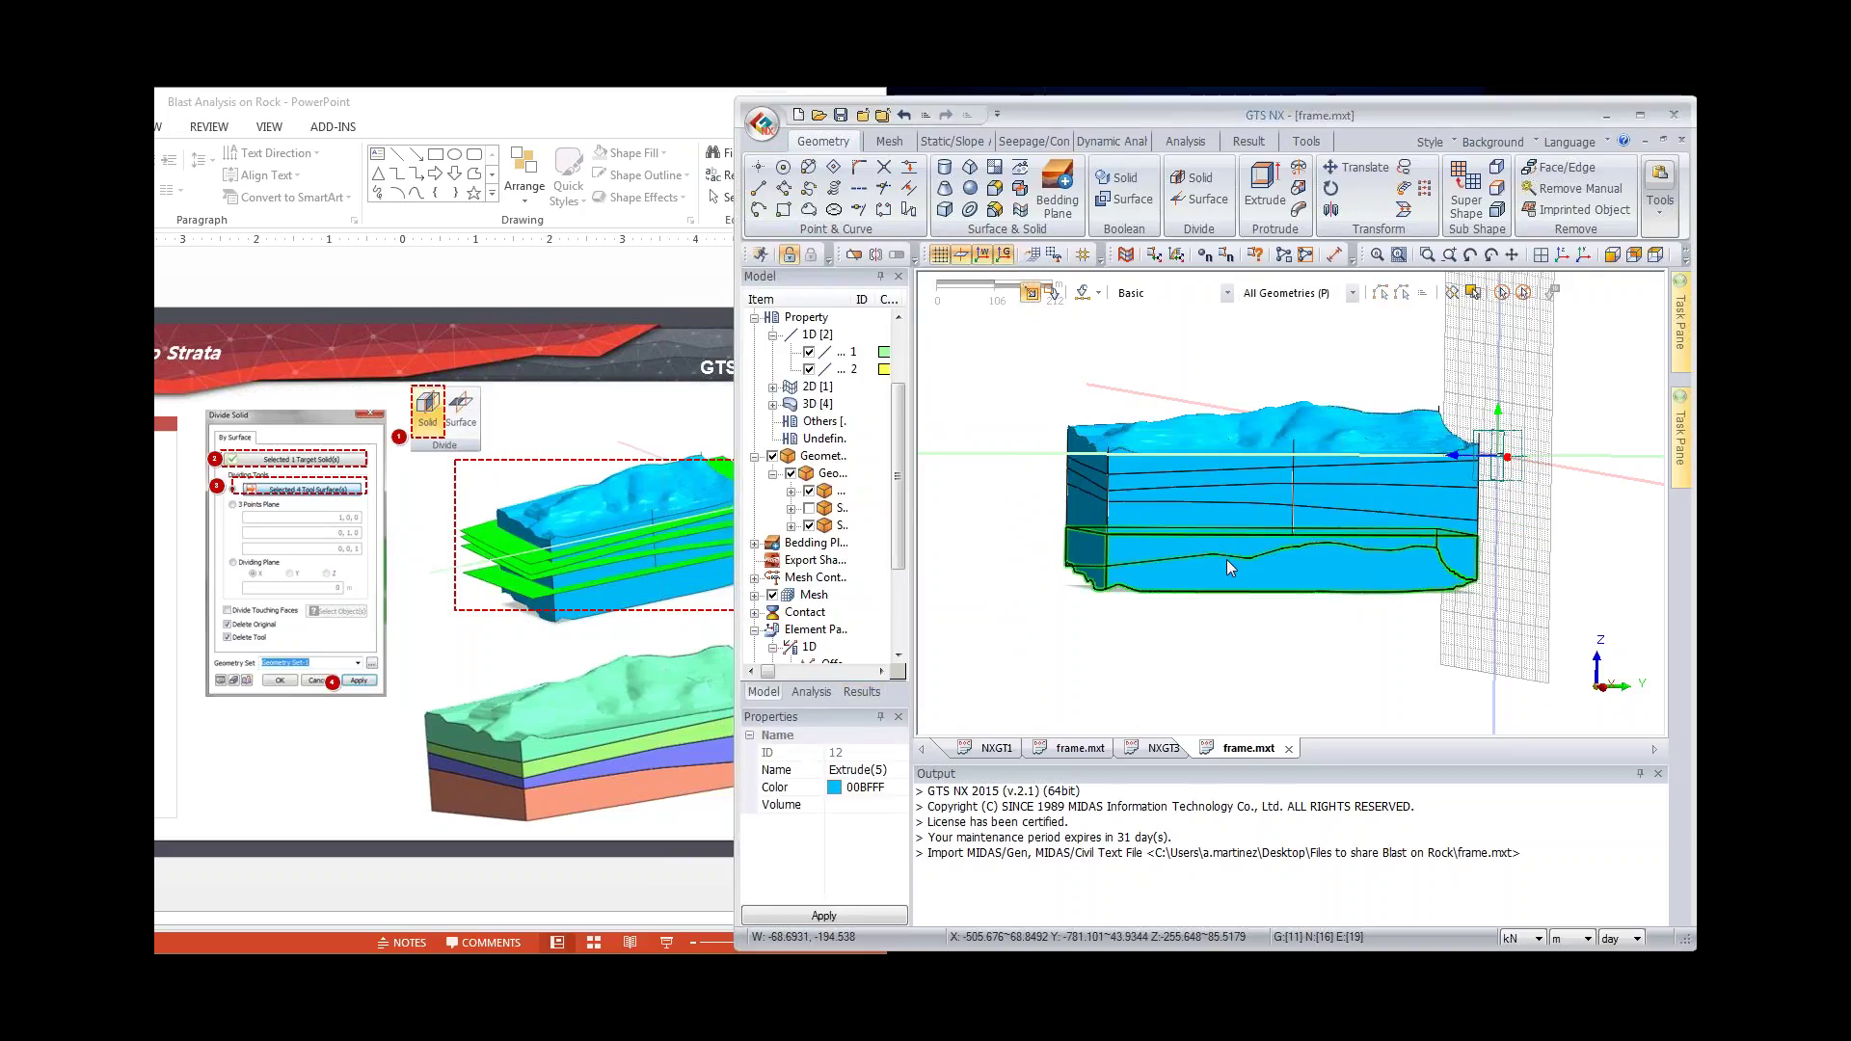
key("Delete")
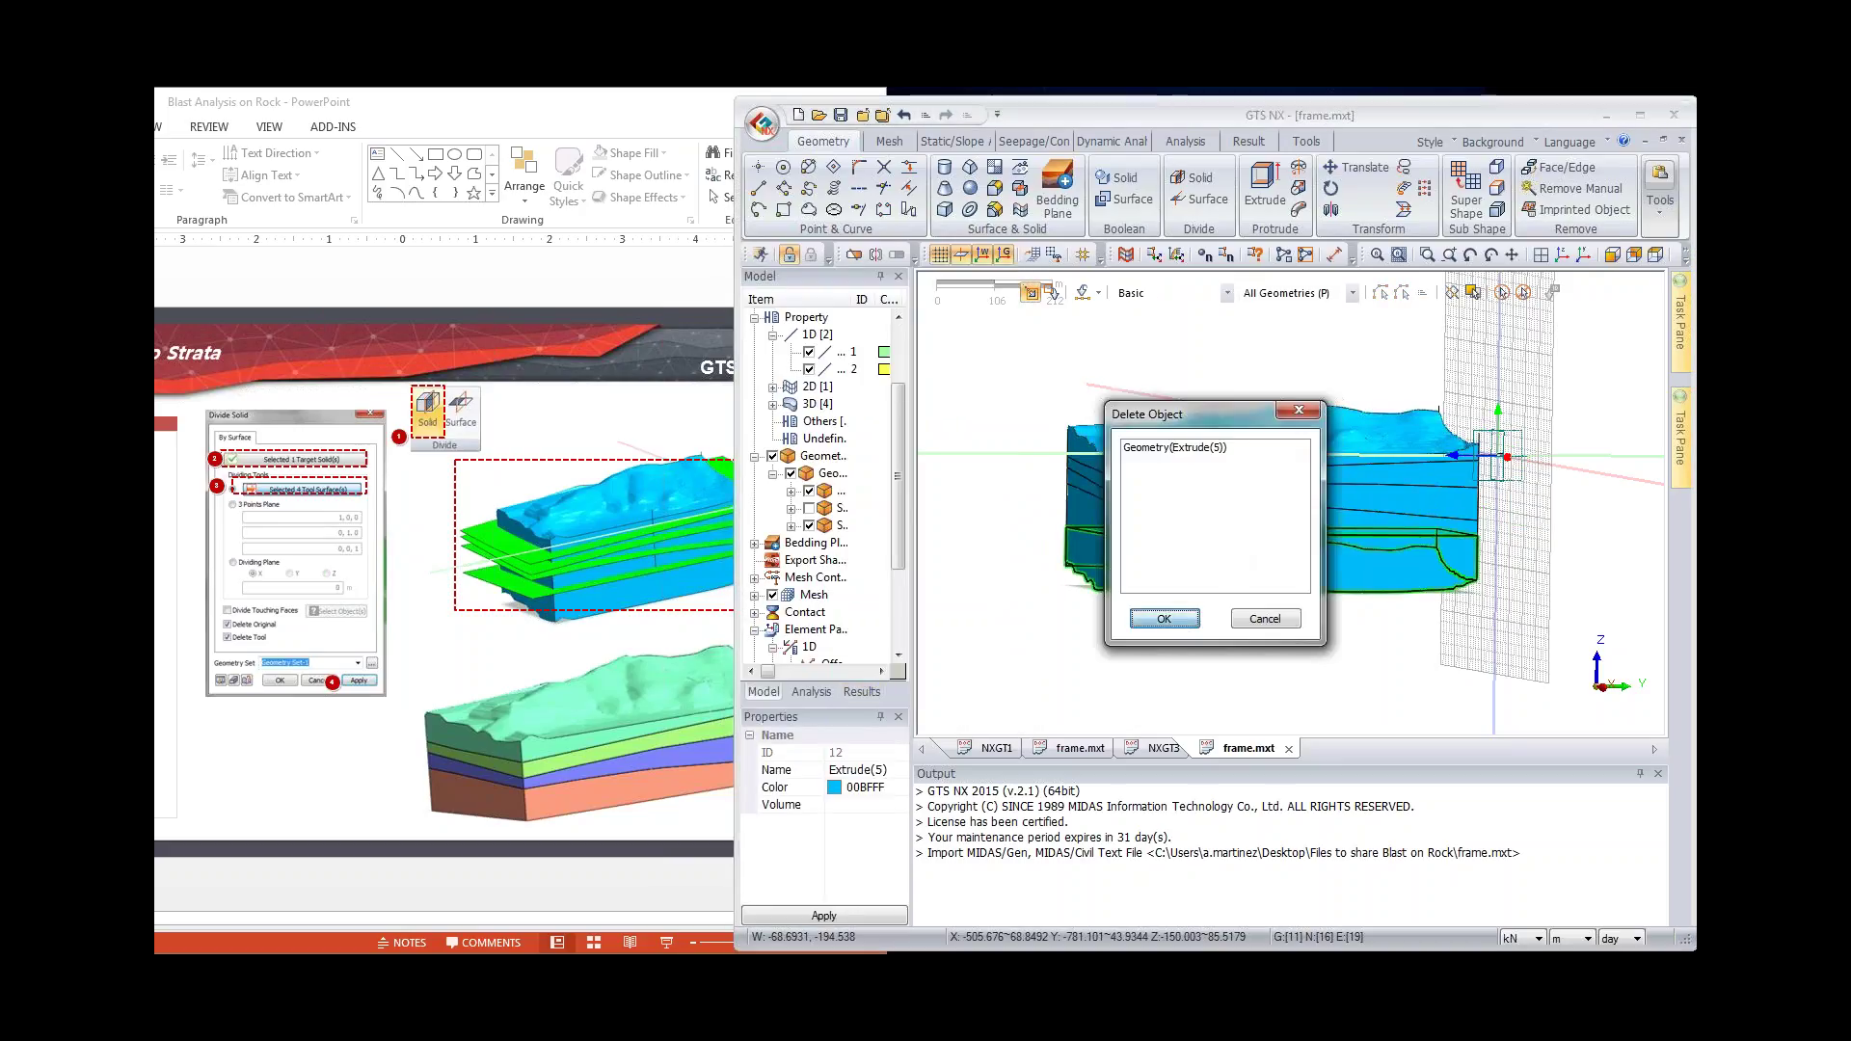
left_click(1178, 622)
Step: Give the remaining layer solids random colours
middle_click_drag(1330, 497, 1446, 502)
left_click(1270, 438)
right_click(1269, 434)
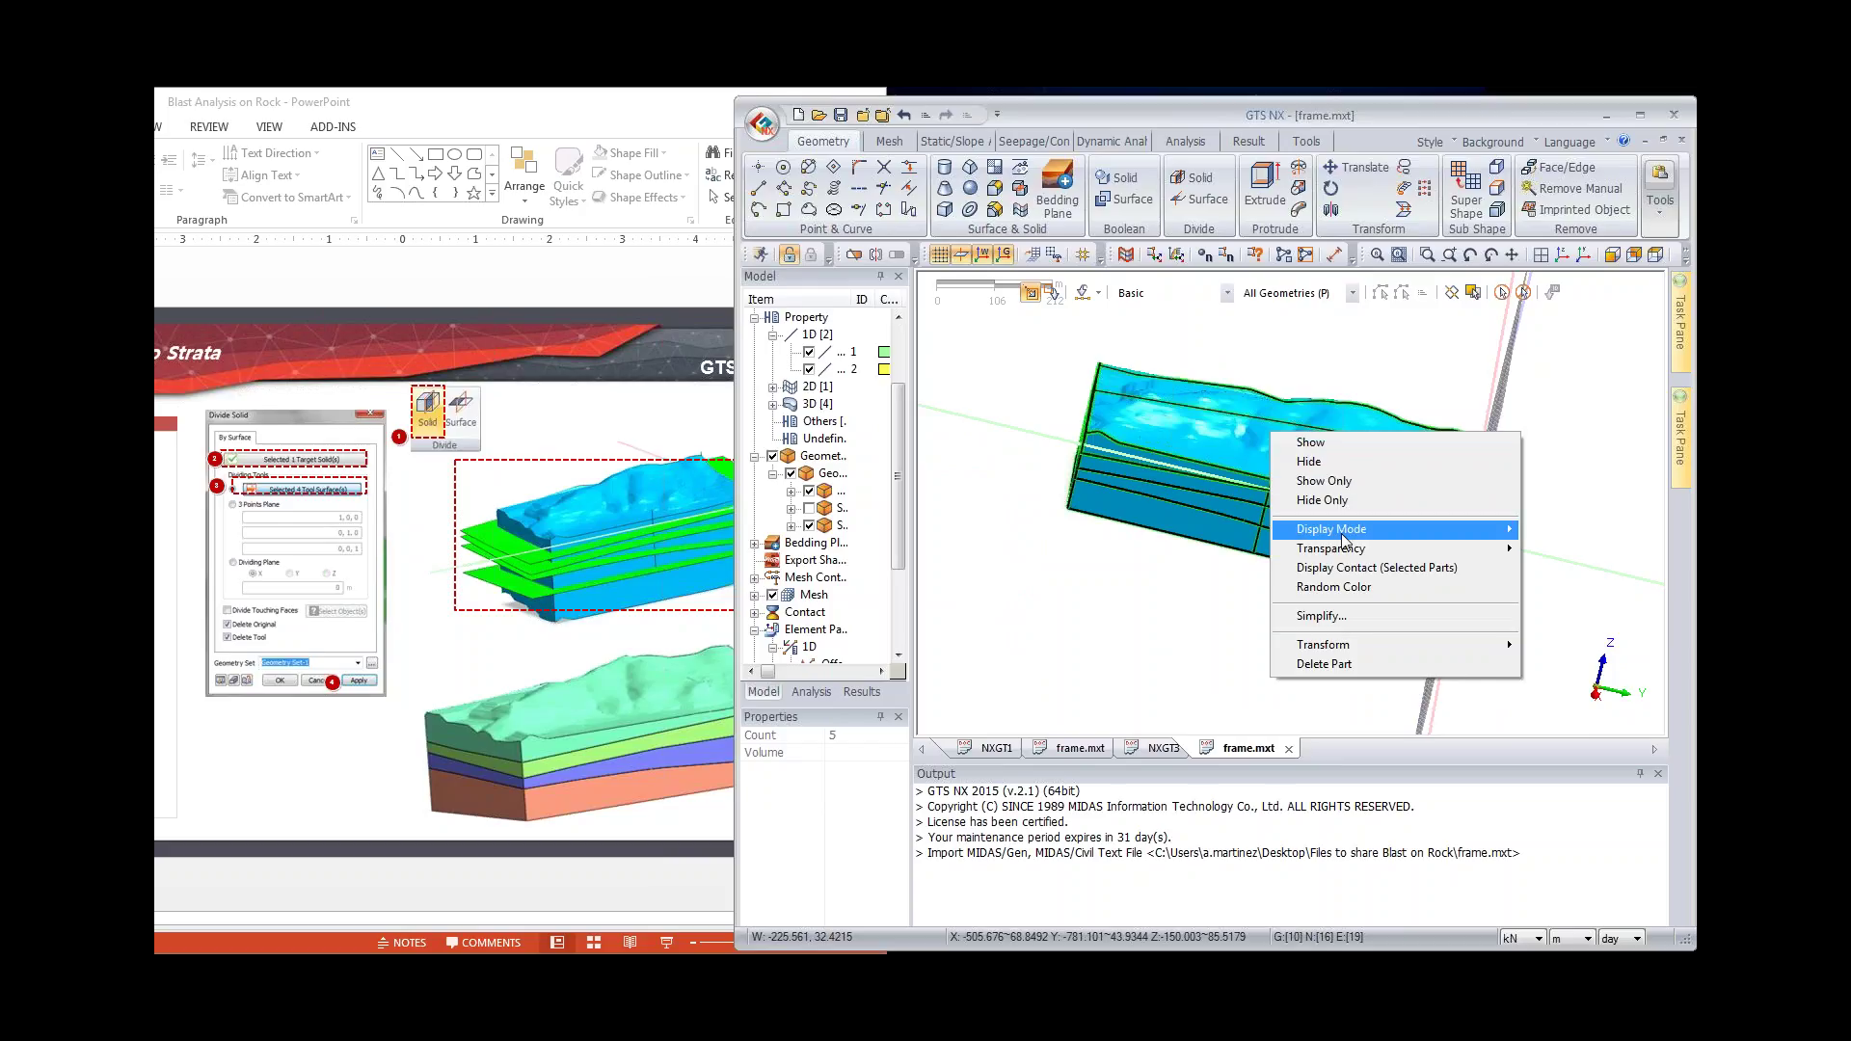
left_click(1368, 588)
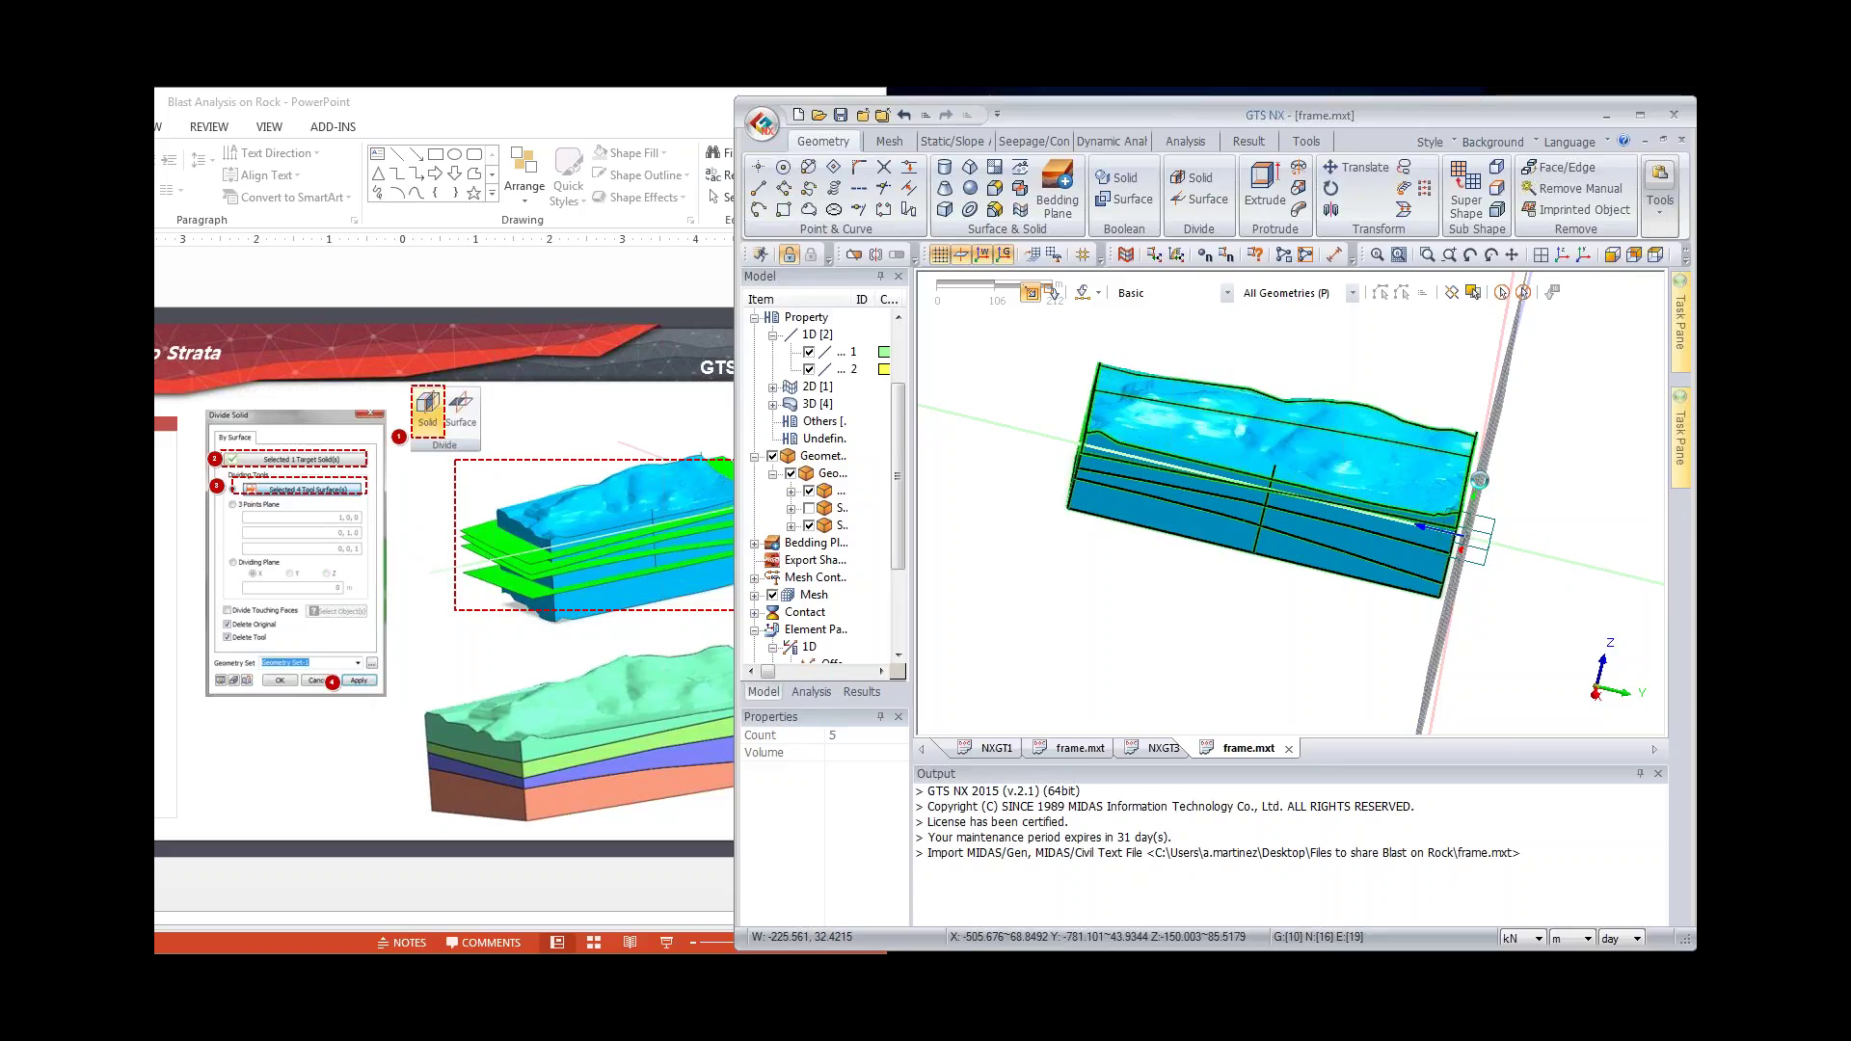
left_click(693, 427)
Step: Advance the tutorial slide, inspect the coloured layer block, and start the Rectangle tool
scroll(692, 427, "down", 1)
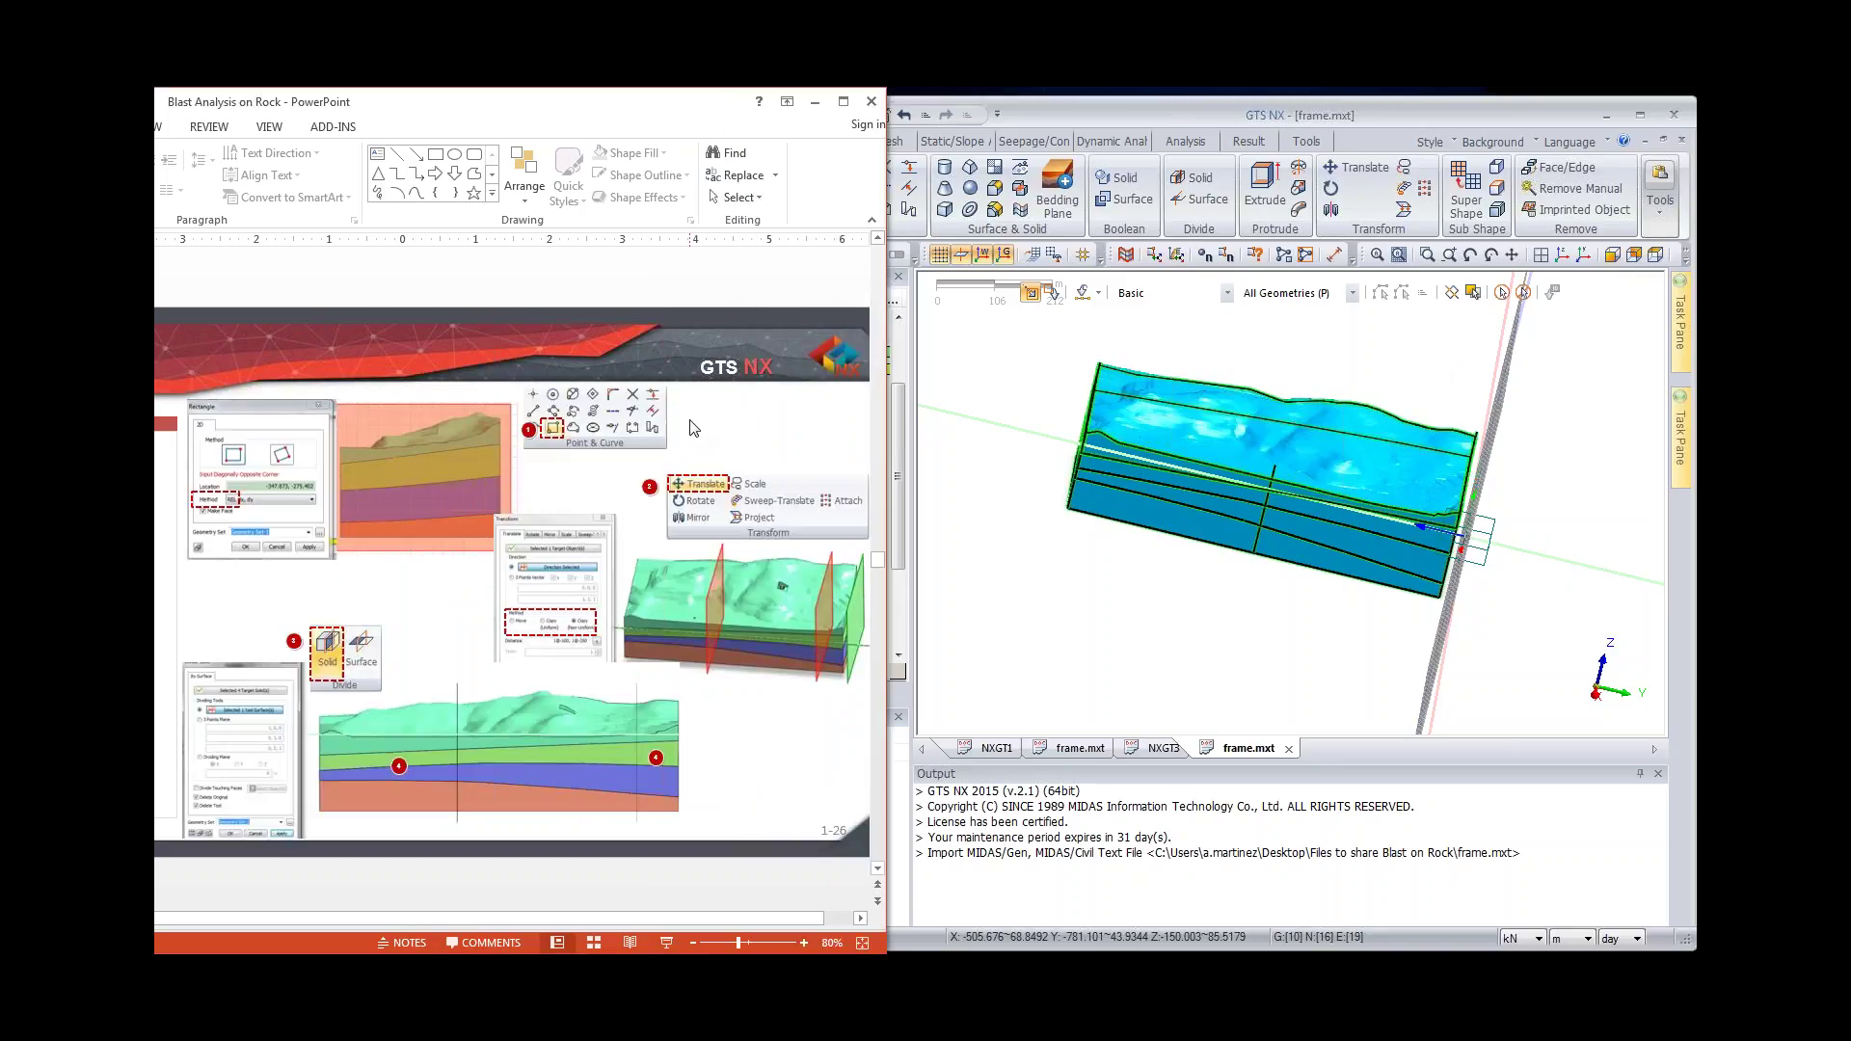
left_click(1396, 468)
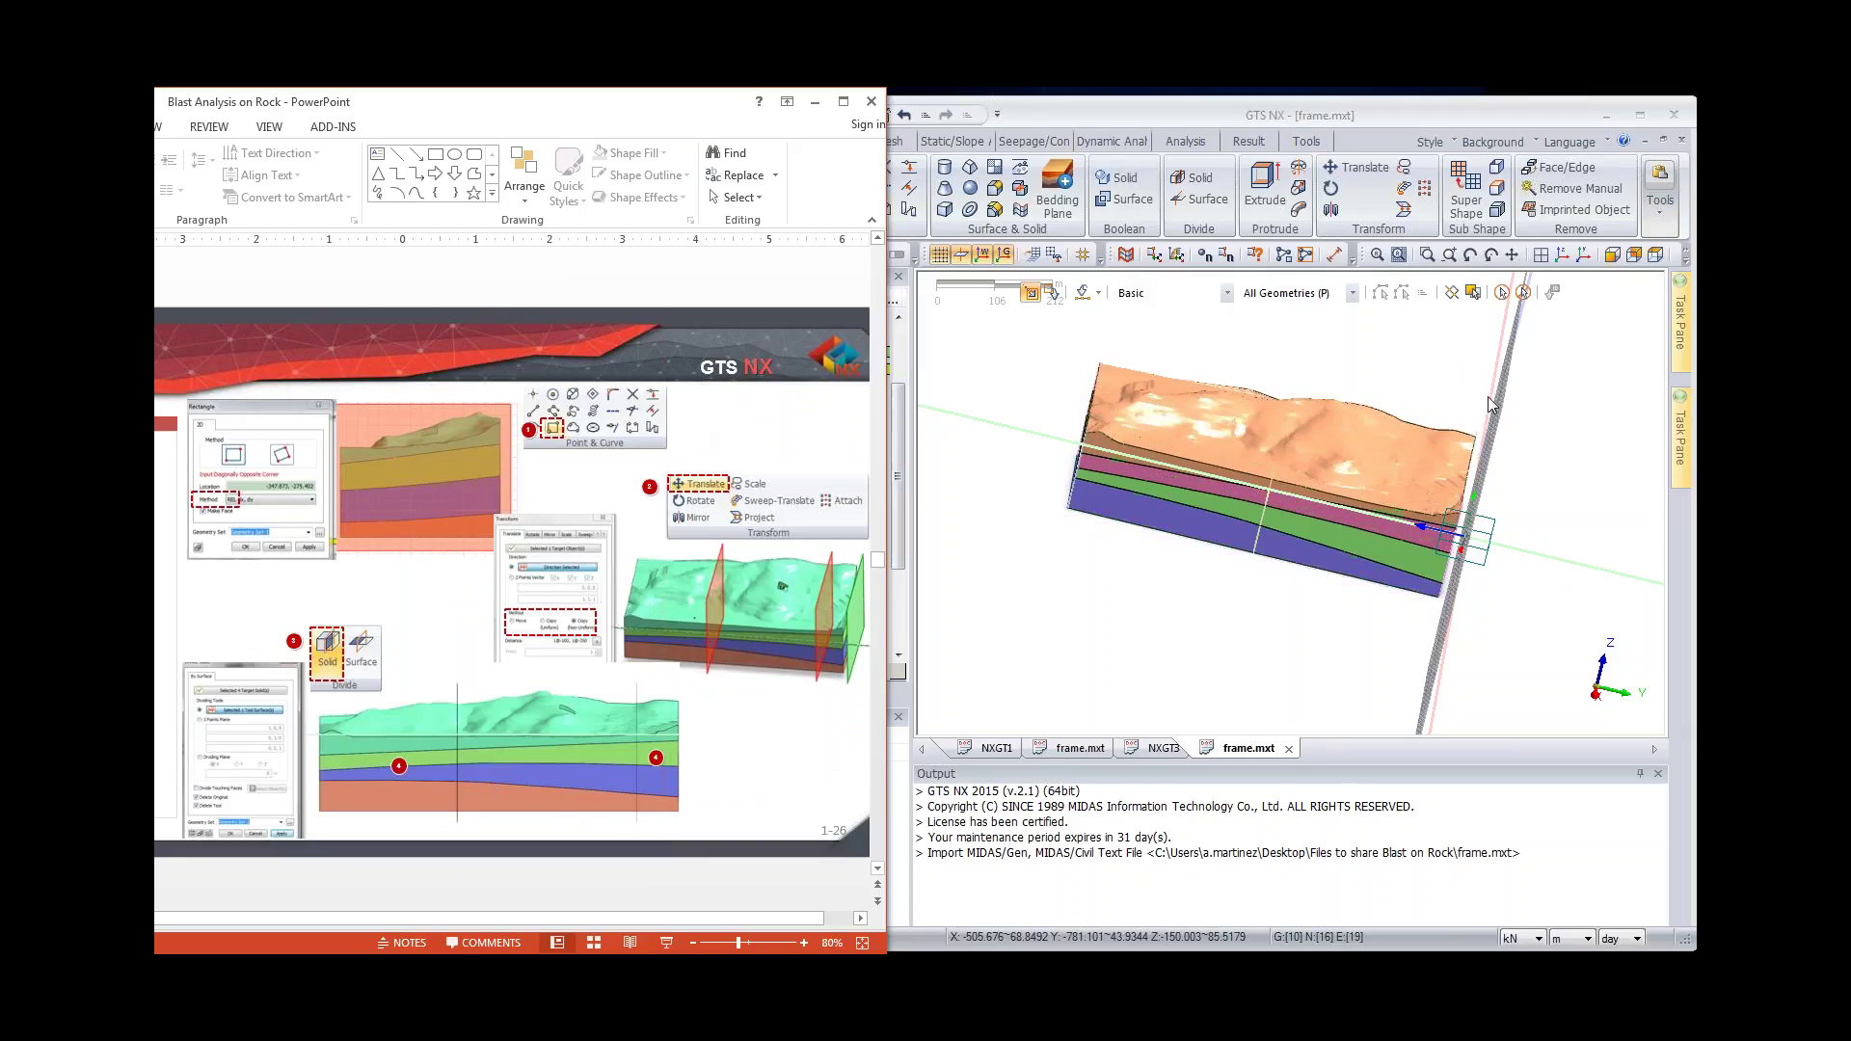
middle_click_drag(1266, 494, 1024, 489)
key("ctrl+F")
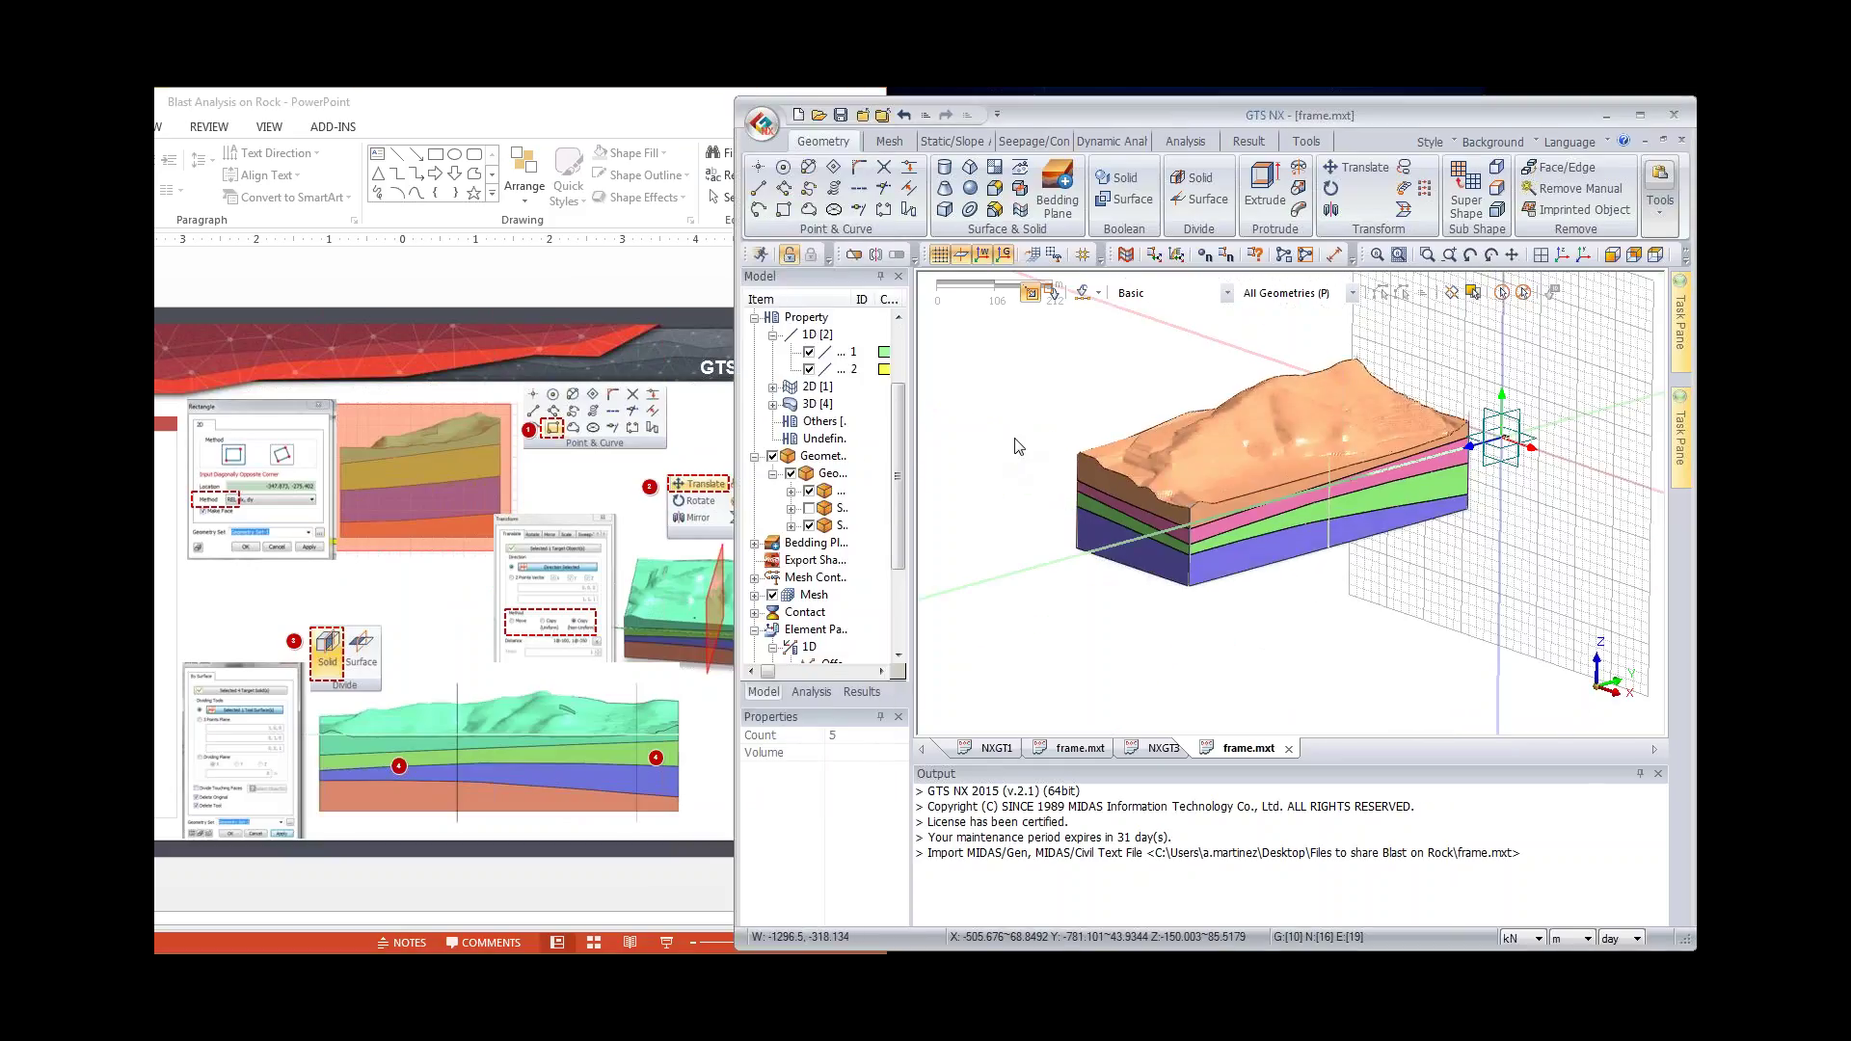
middle_click_drag(1036, 468, 1389, 583)
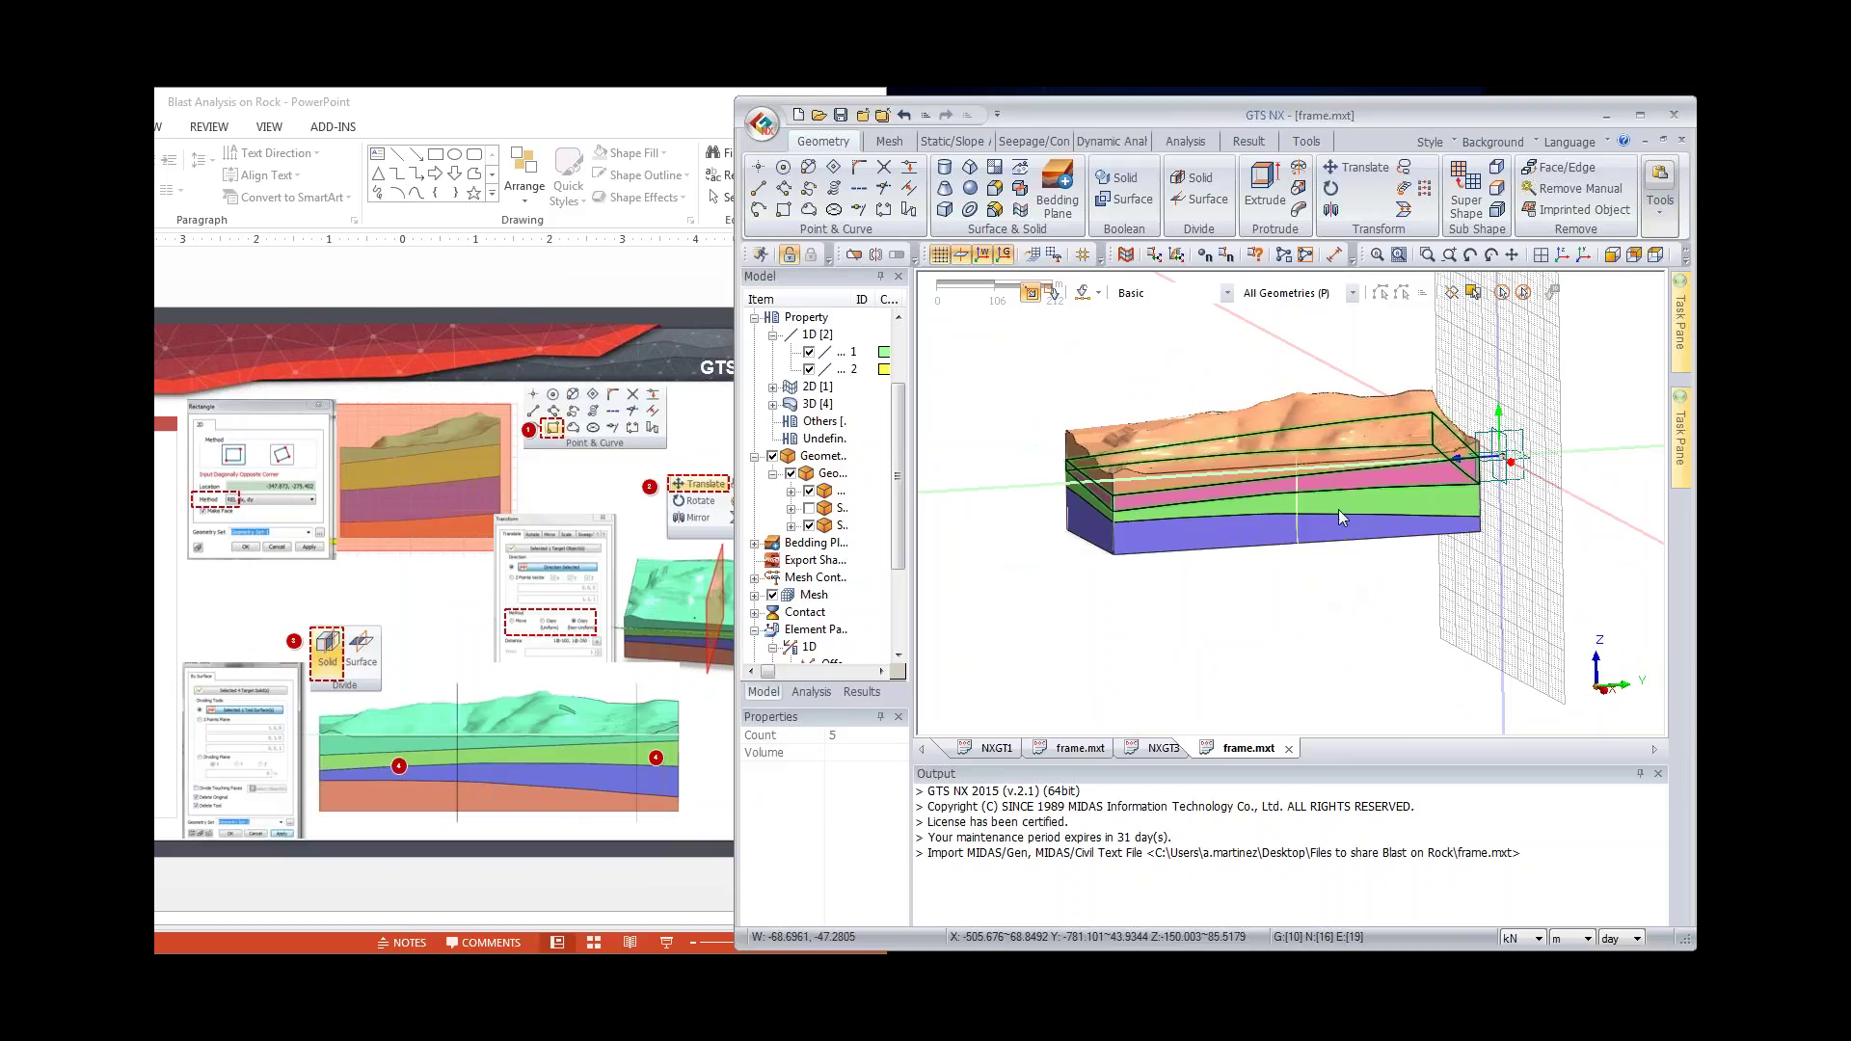
middle_click_drag(1385, 576, 1275, 538)
middle_click_drag(1070, 453, 1046, 418)
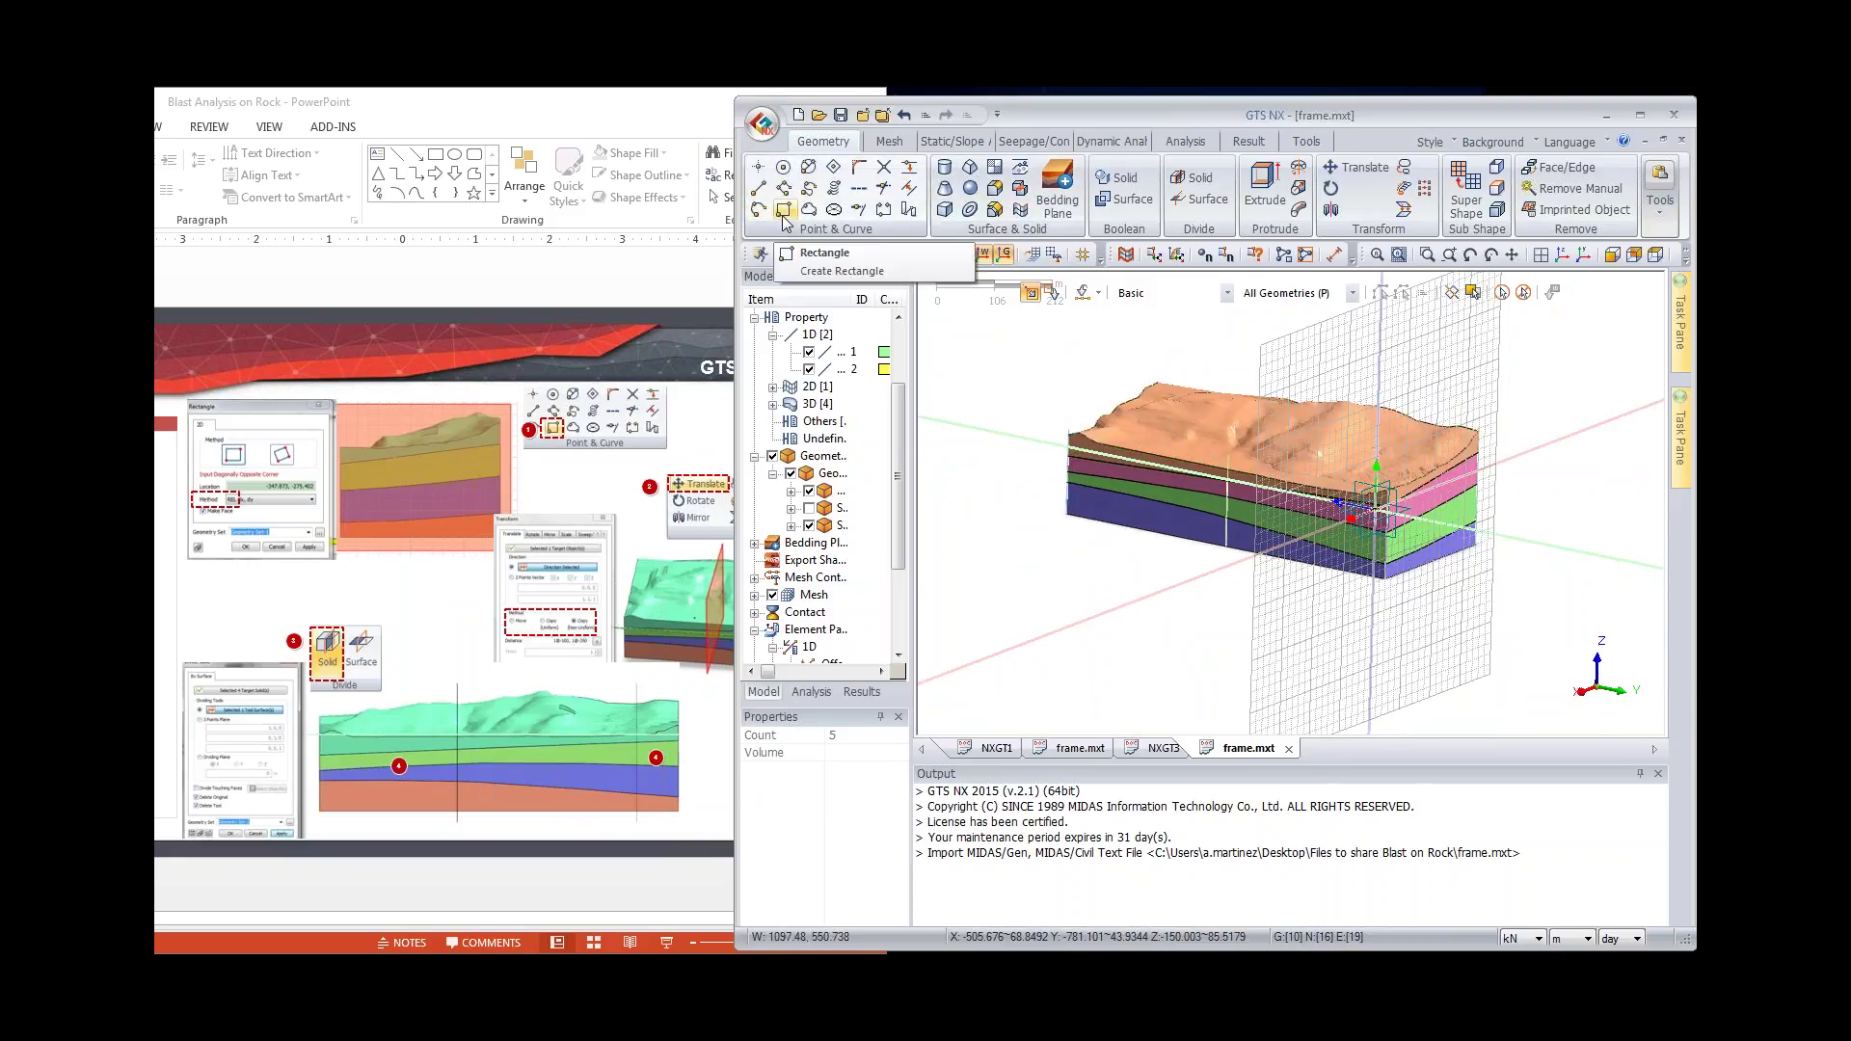
left_click(585, 508)
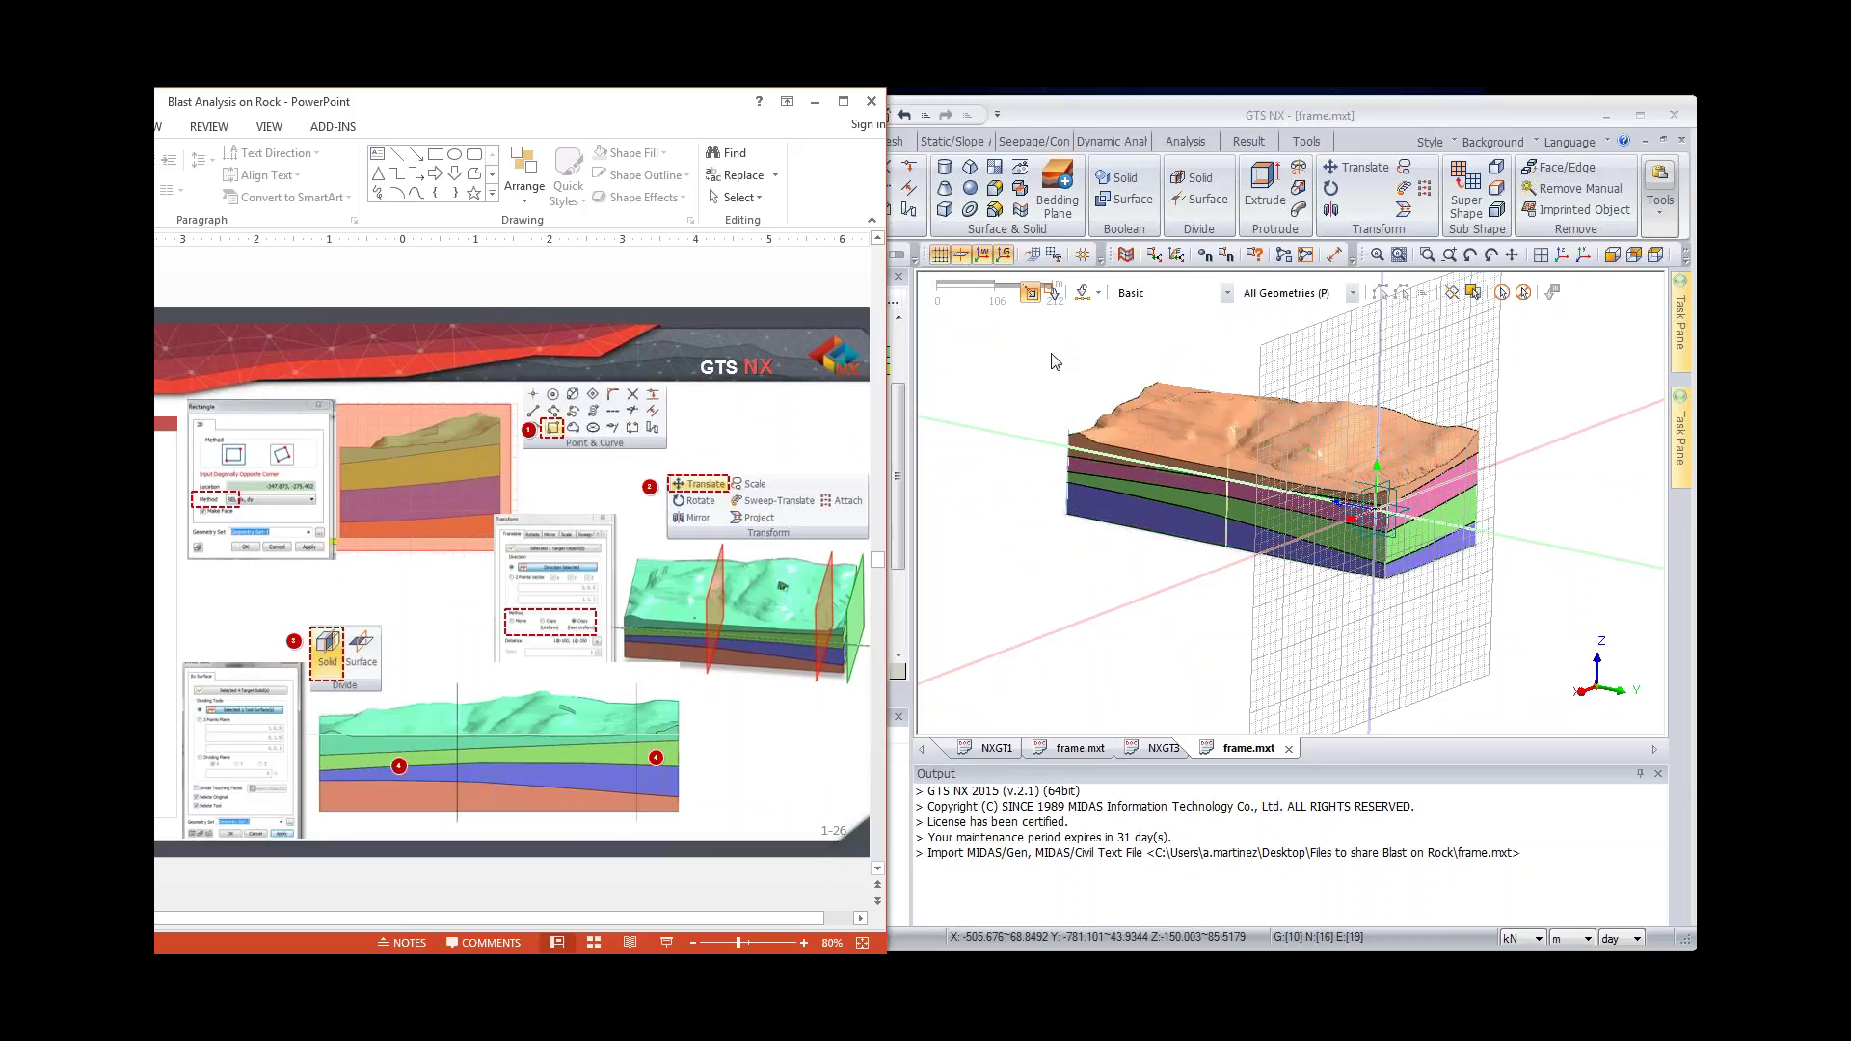
left_click(1068, 446)
middle_click_drag(1068, 446, 1301, 540)
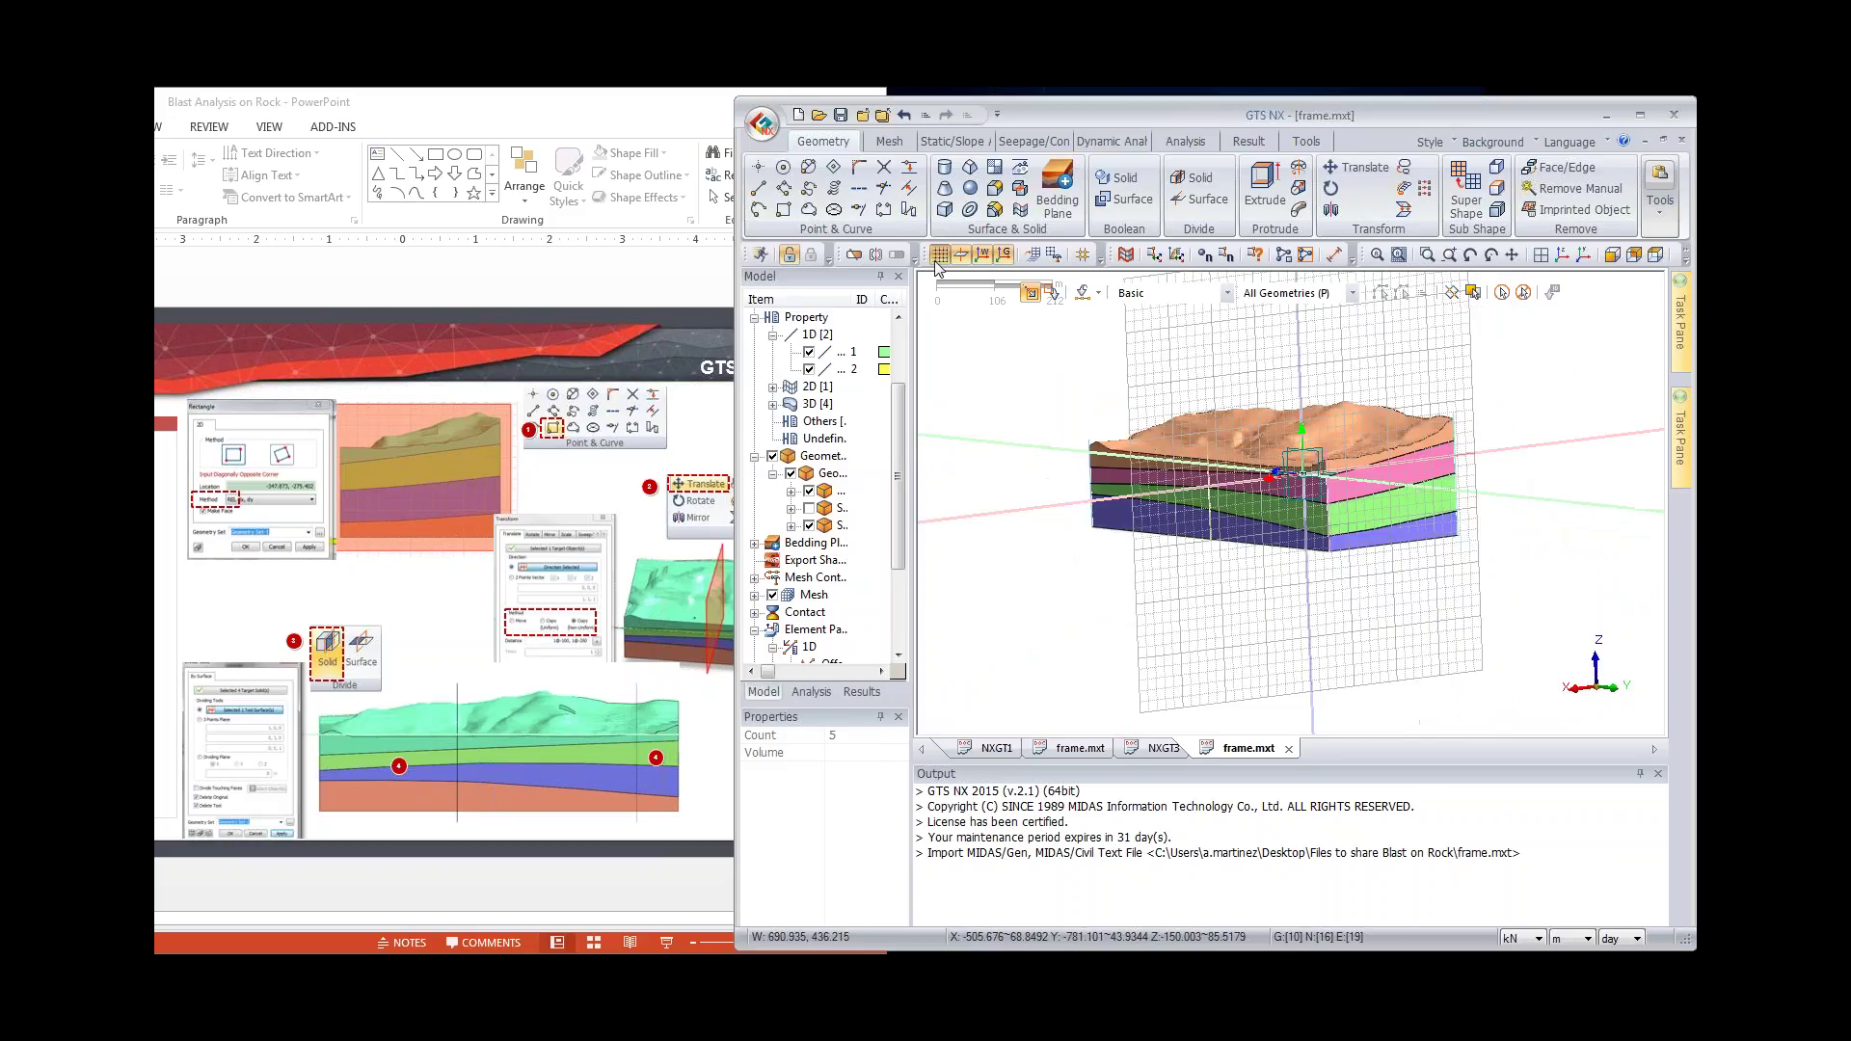
middle_click_drag(1021, 428, 1350, 402)
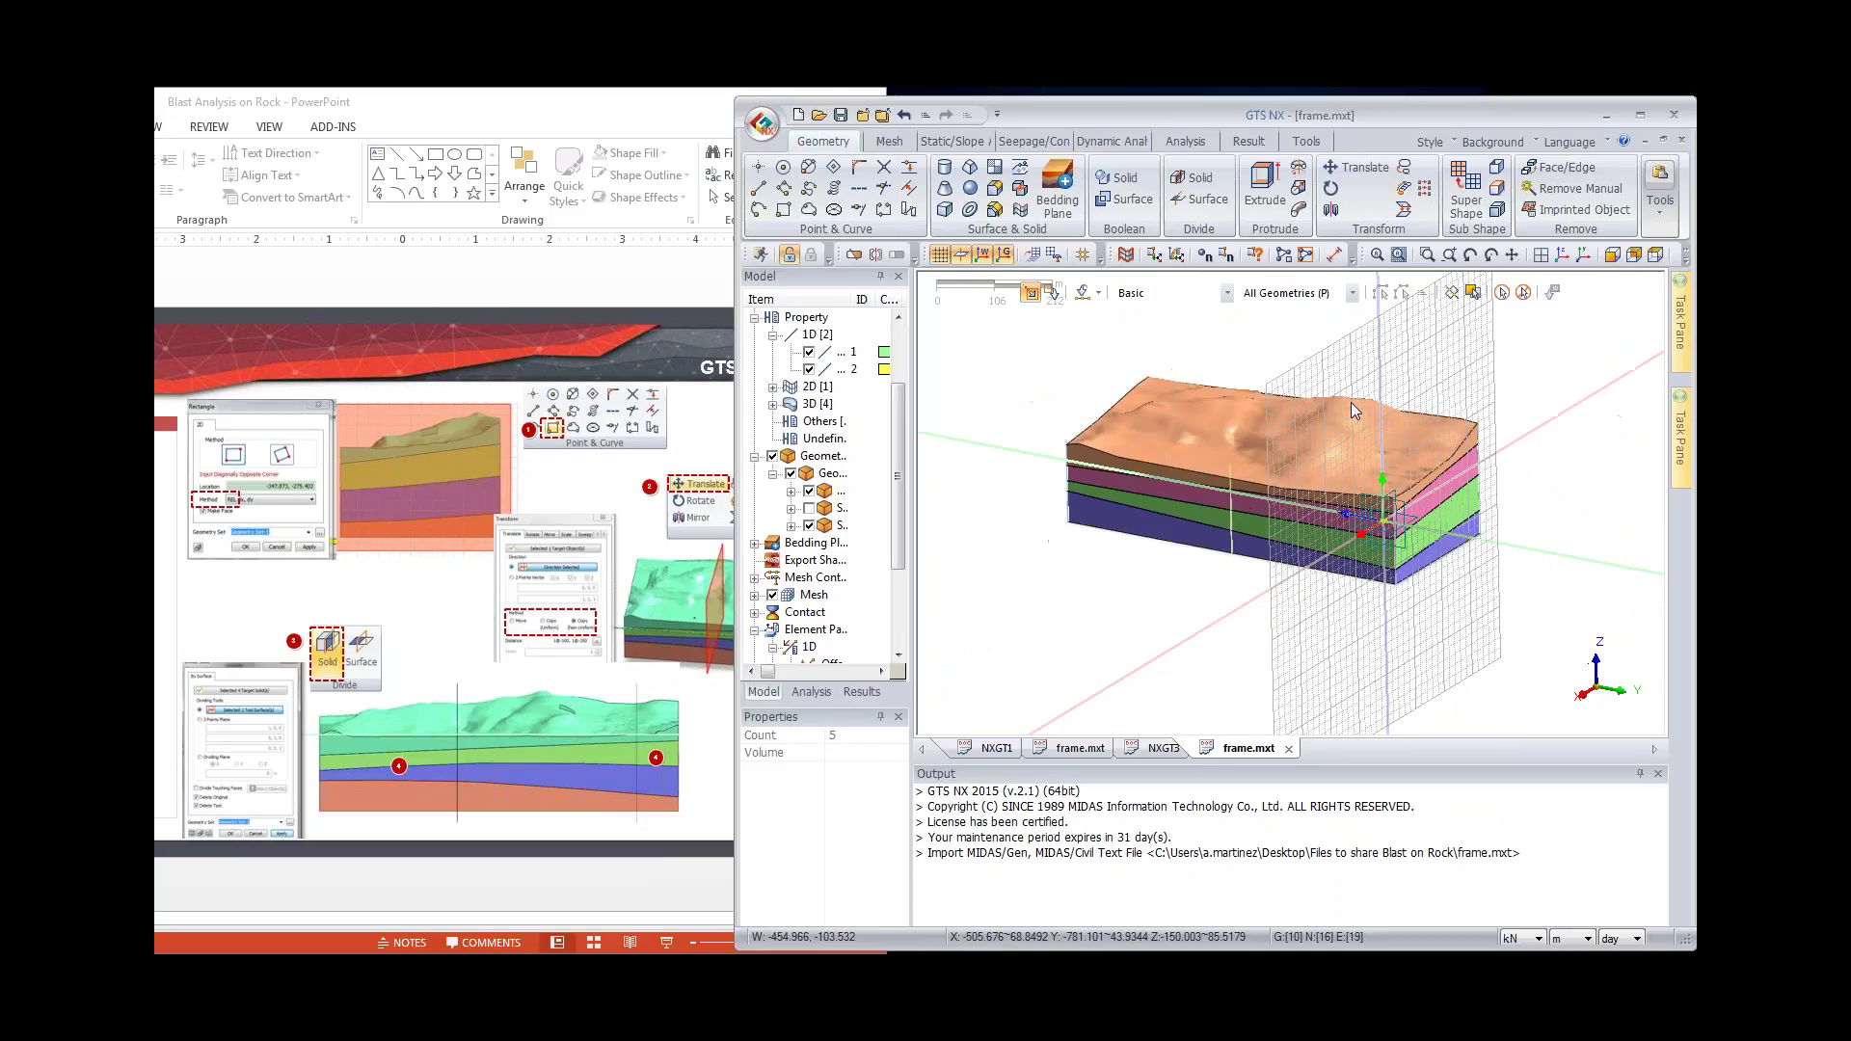
left_click(783, 210)
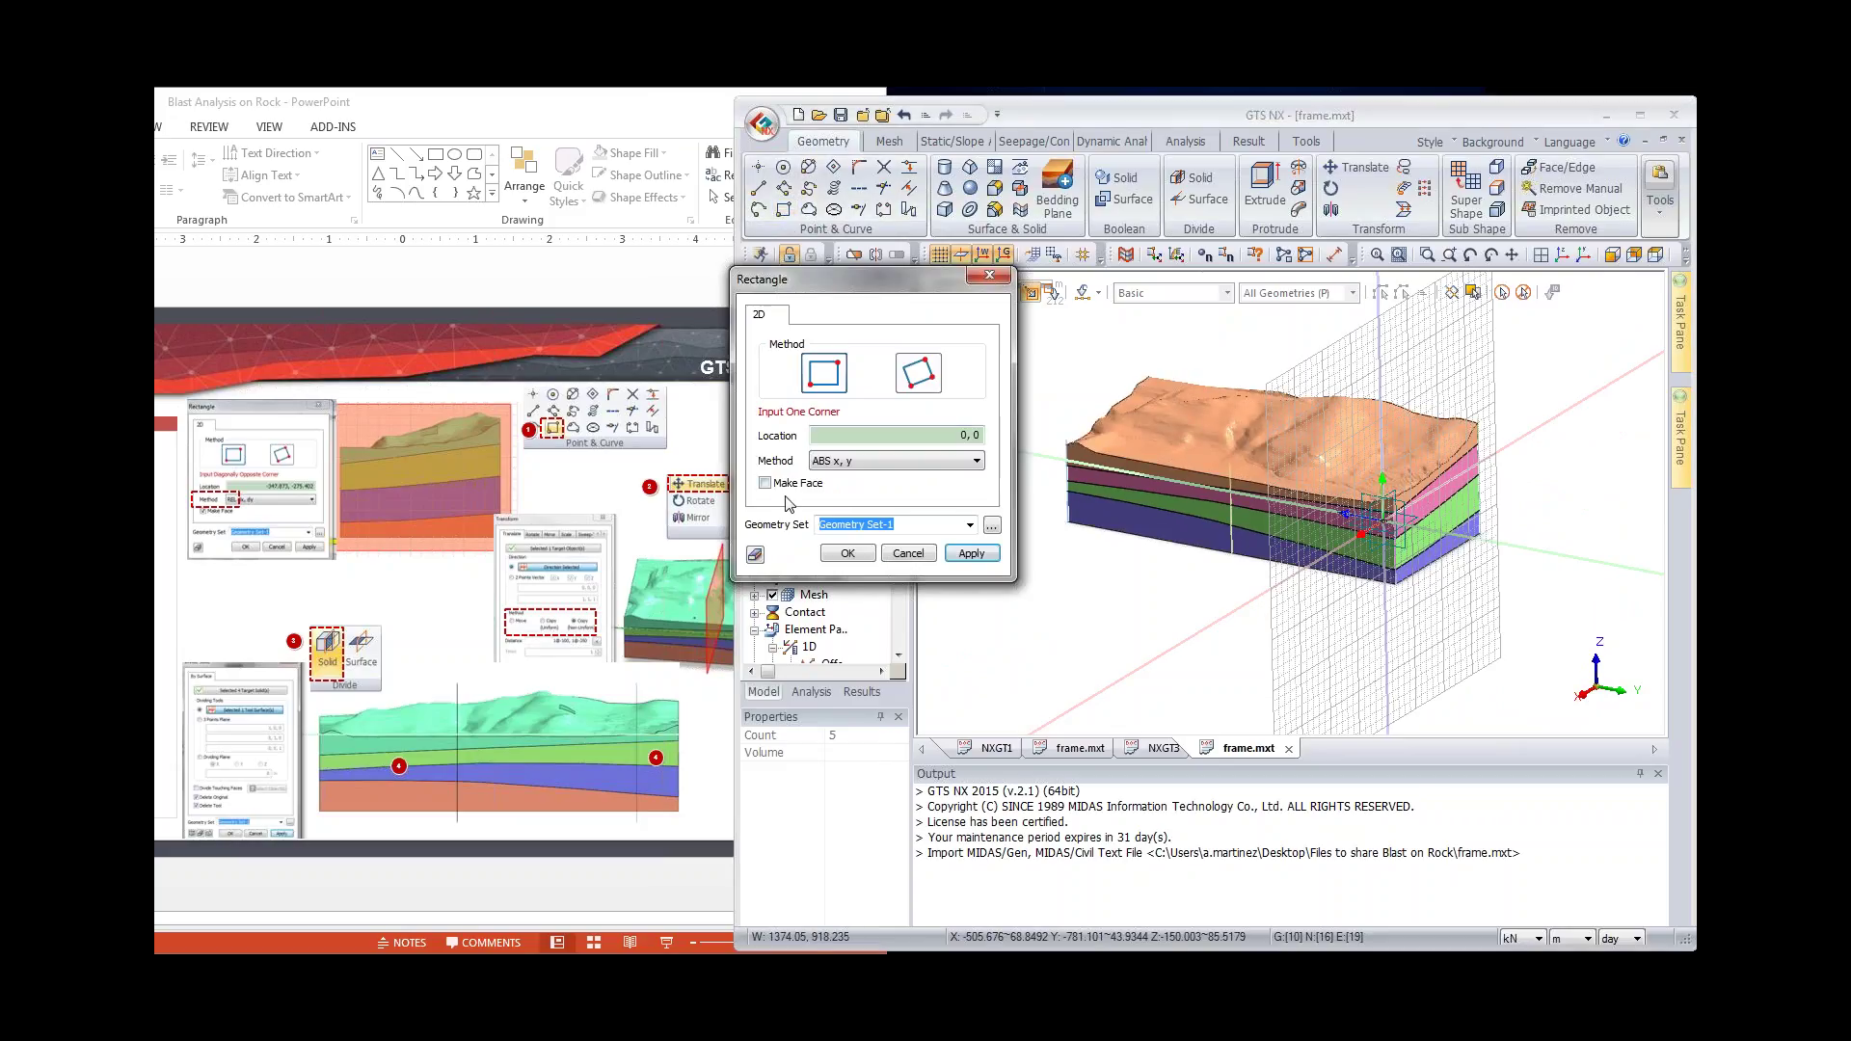
Step: Draw a rectangular face in front view, larger than the block, with Make Face enabled
left_click(784, 487)
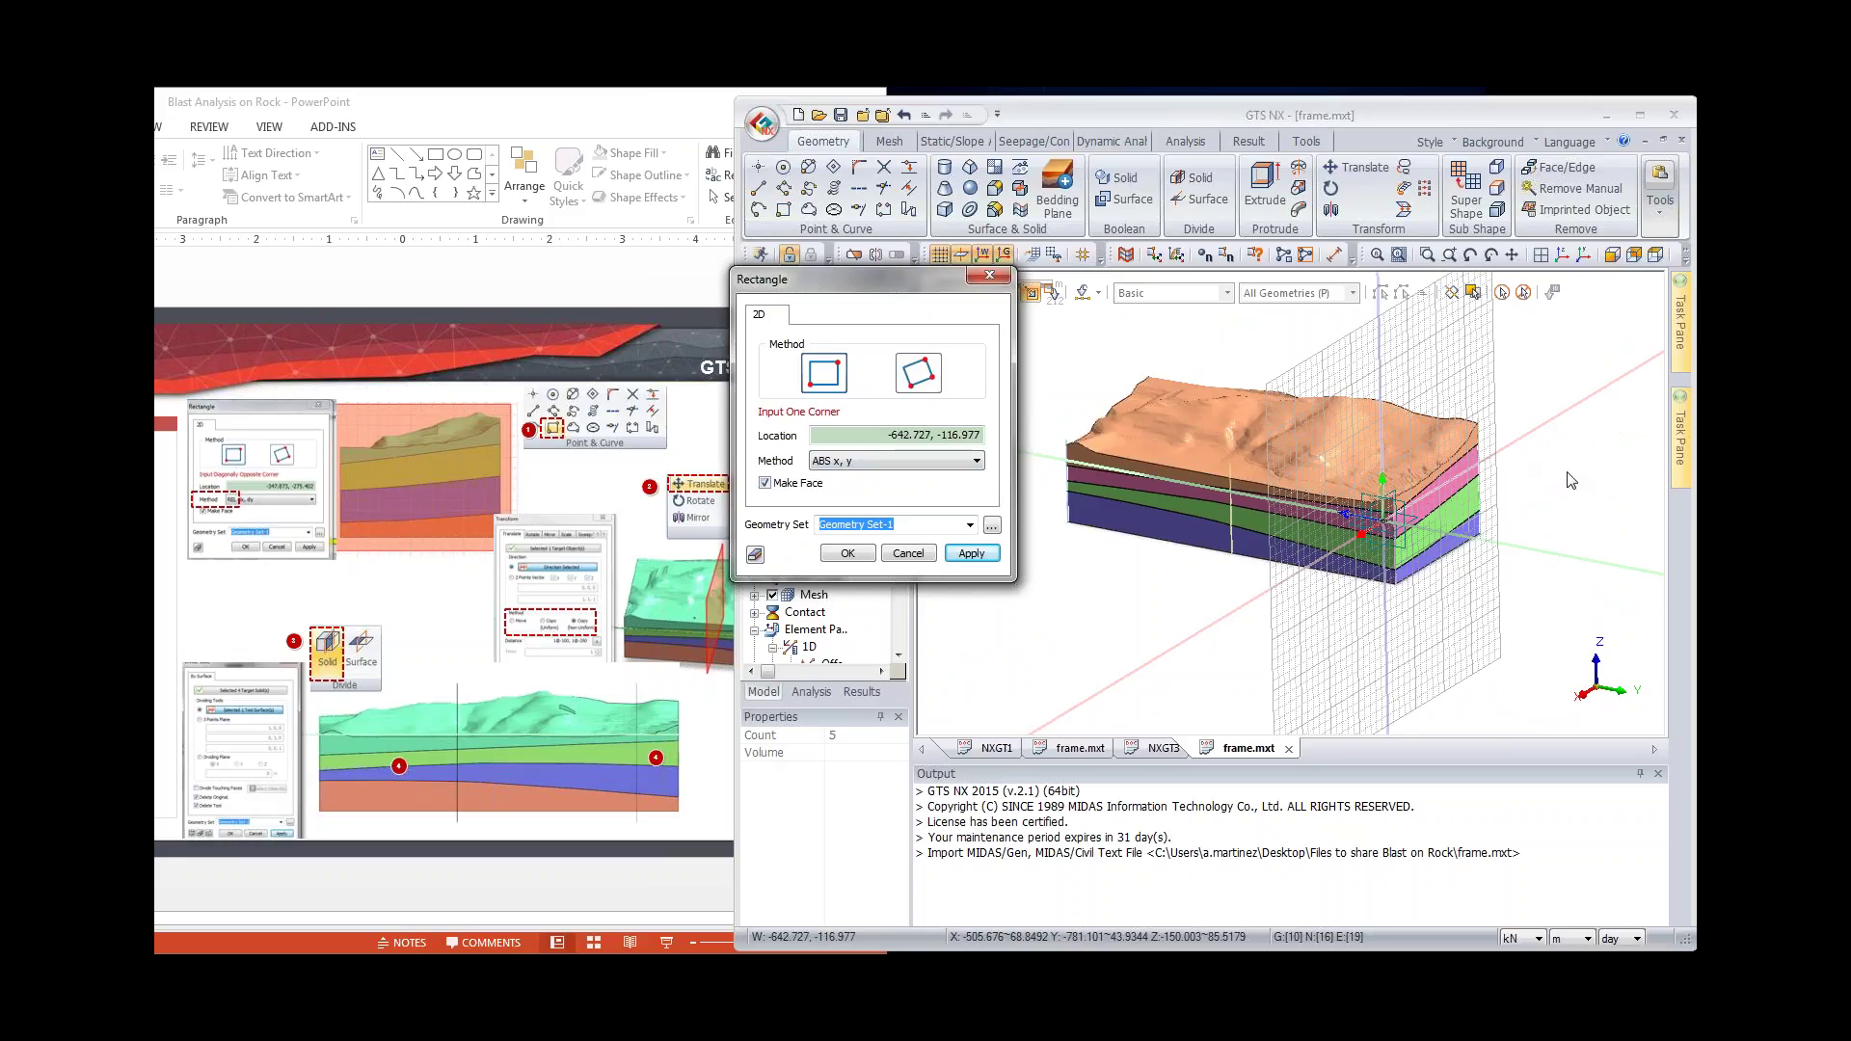
middle_click_drag(1589, 400, 1446, 294)
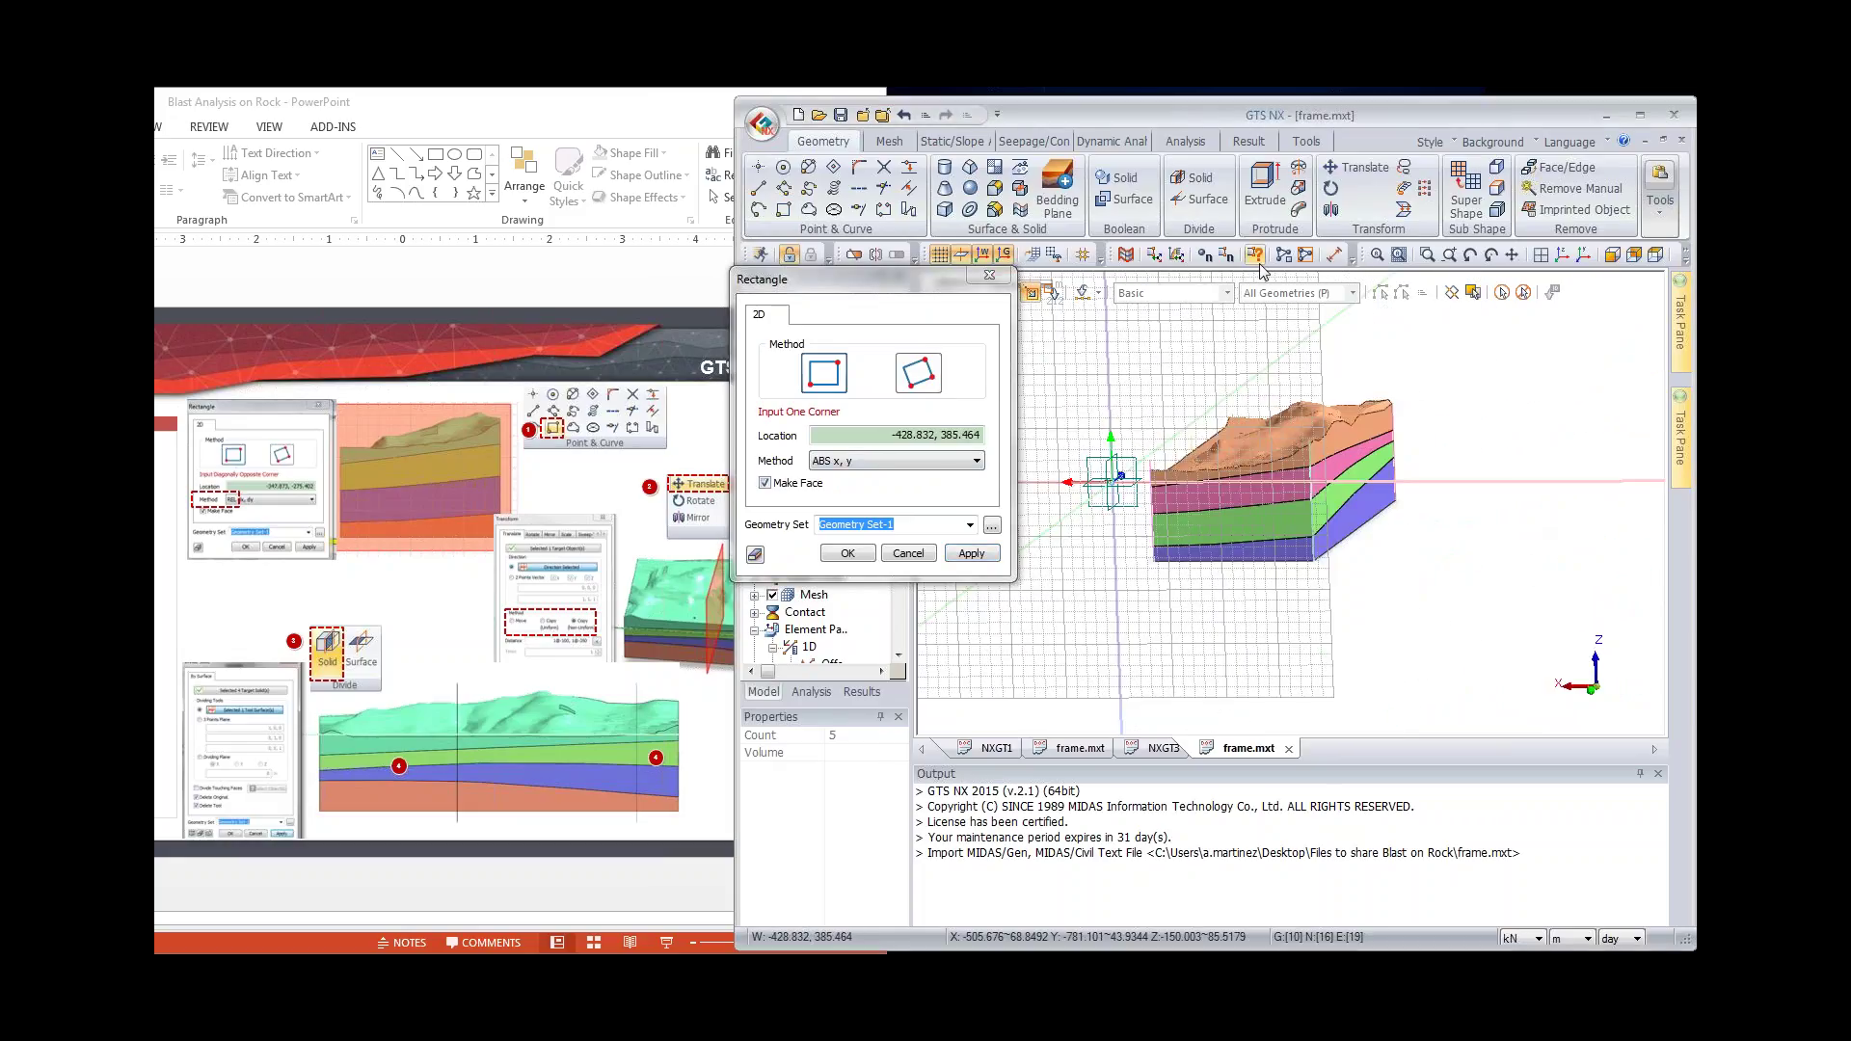
left_click(1525, 292)
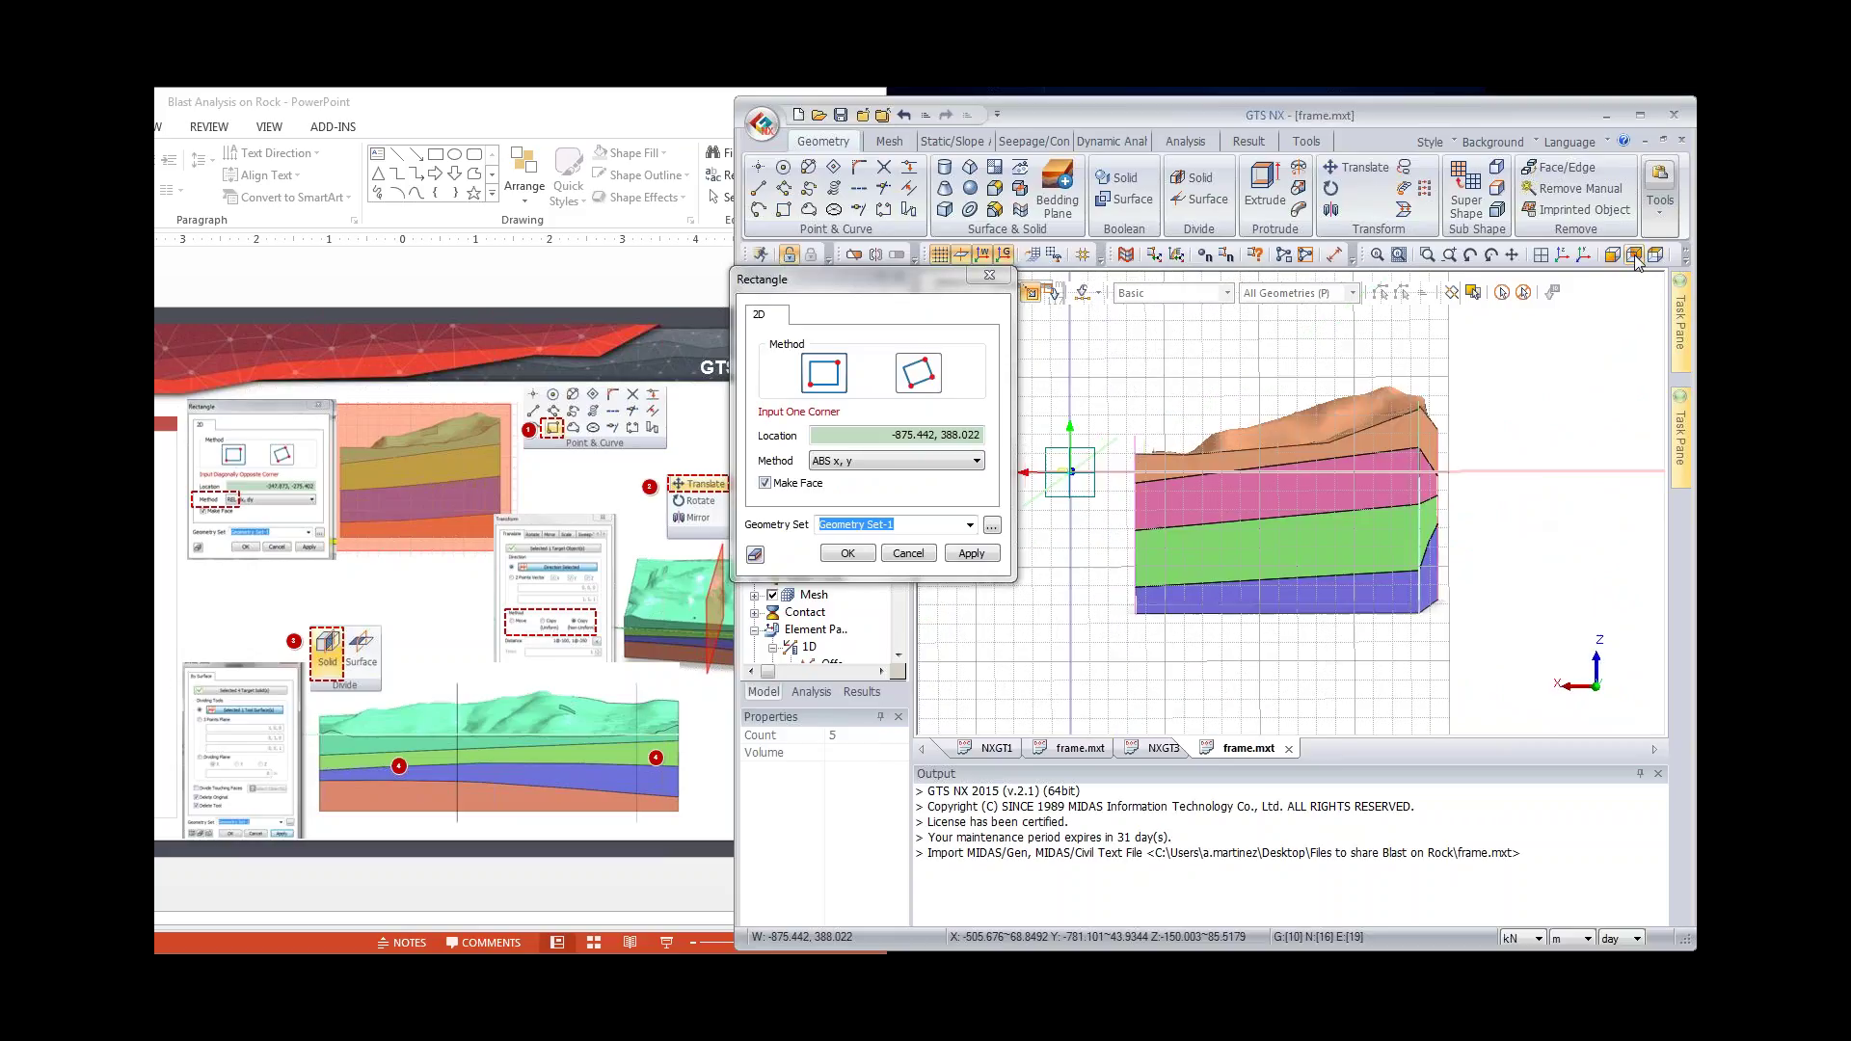
left_click(1090, 333)
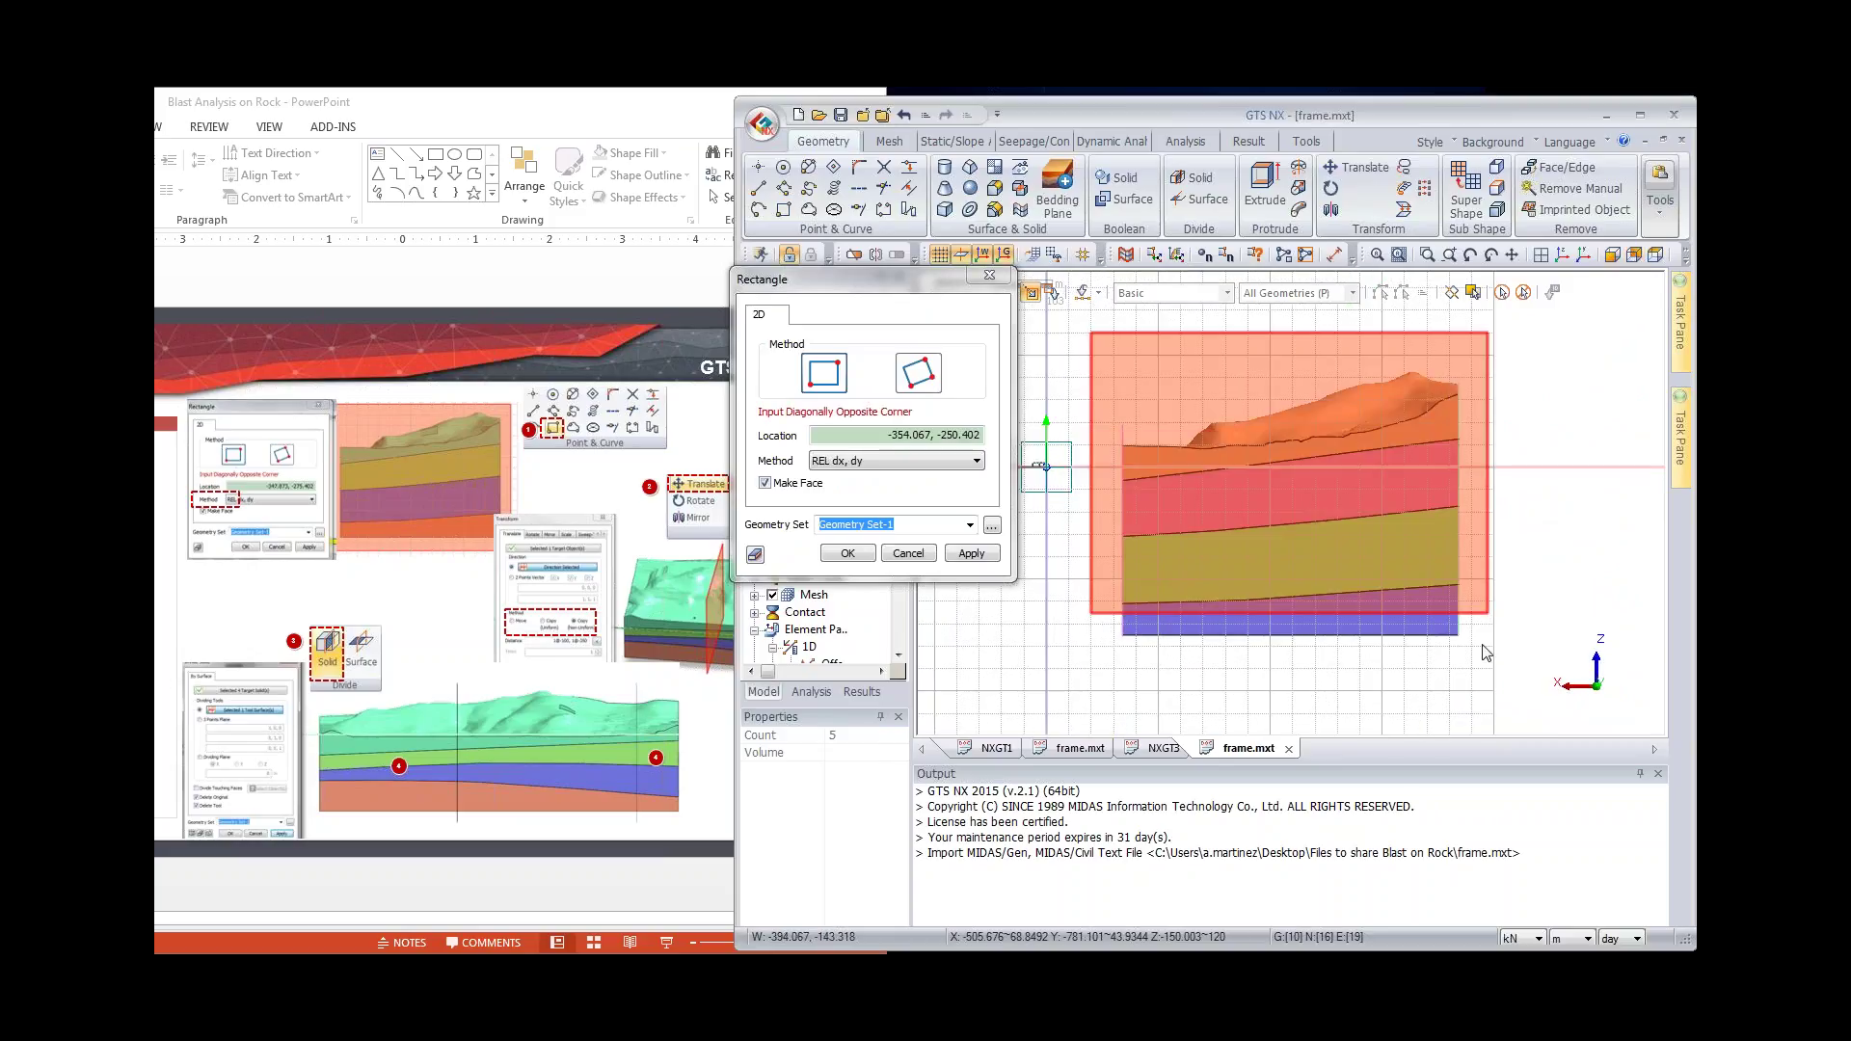
left_click(1502, 678)
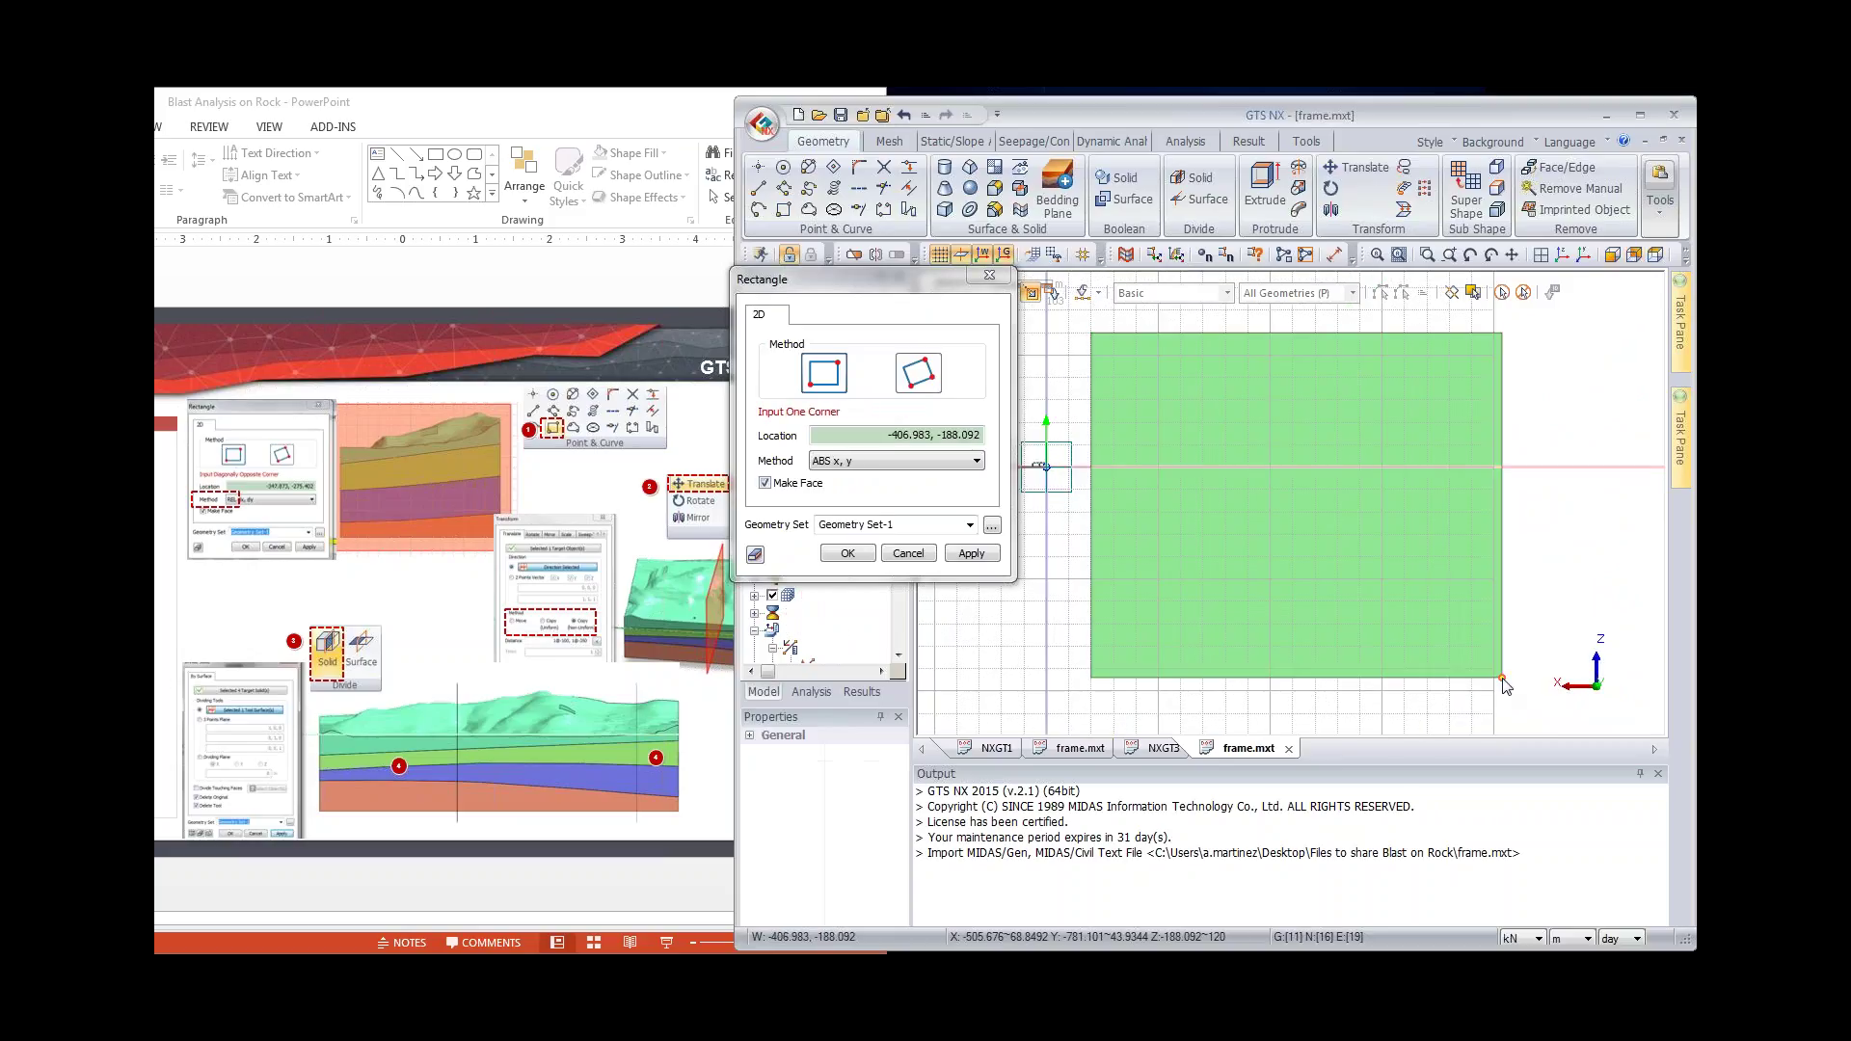
left_click(985, 275)
Step: Orbit the model to inspect the new green face at the block's end
middle_click_drag(1070, 424, 1354, 590)
scroll(1088, 419, "down", 3)
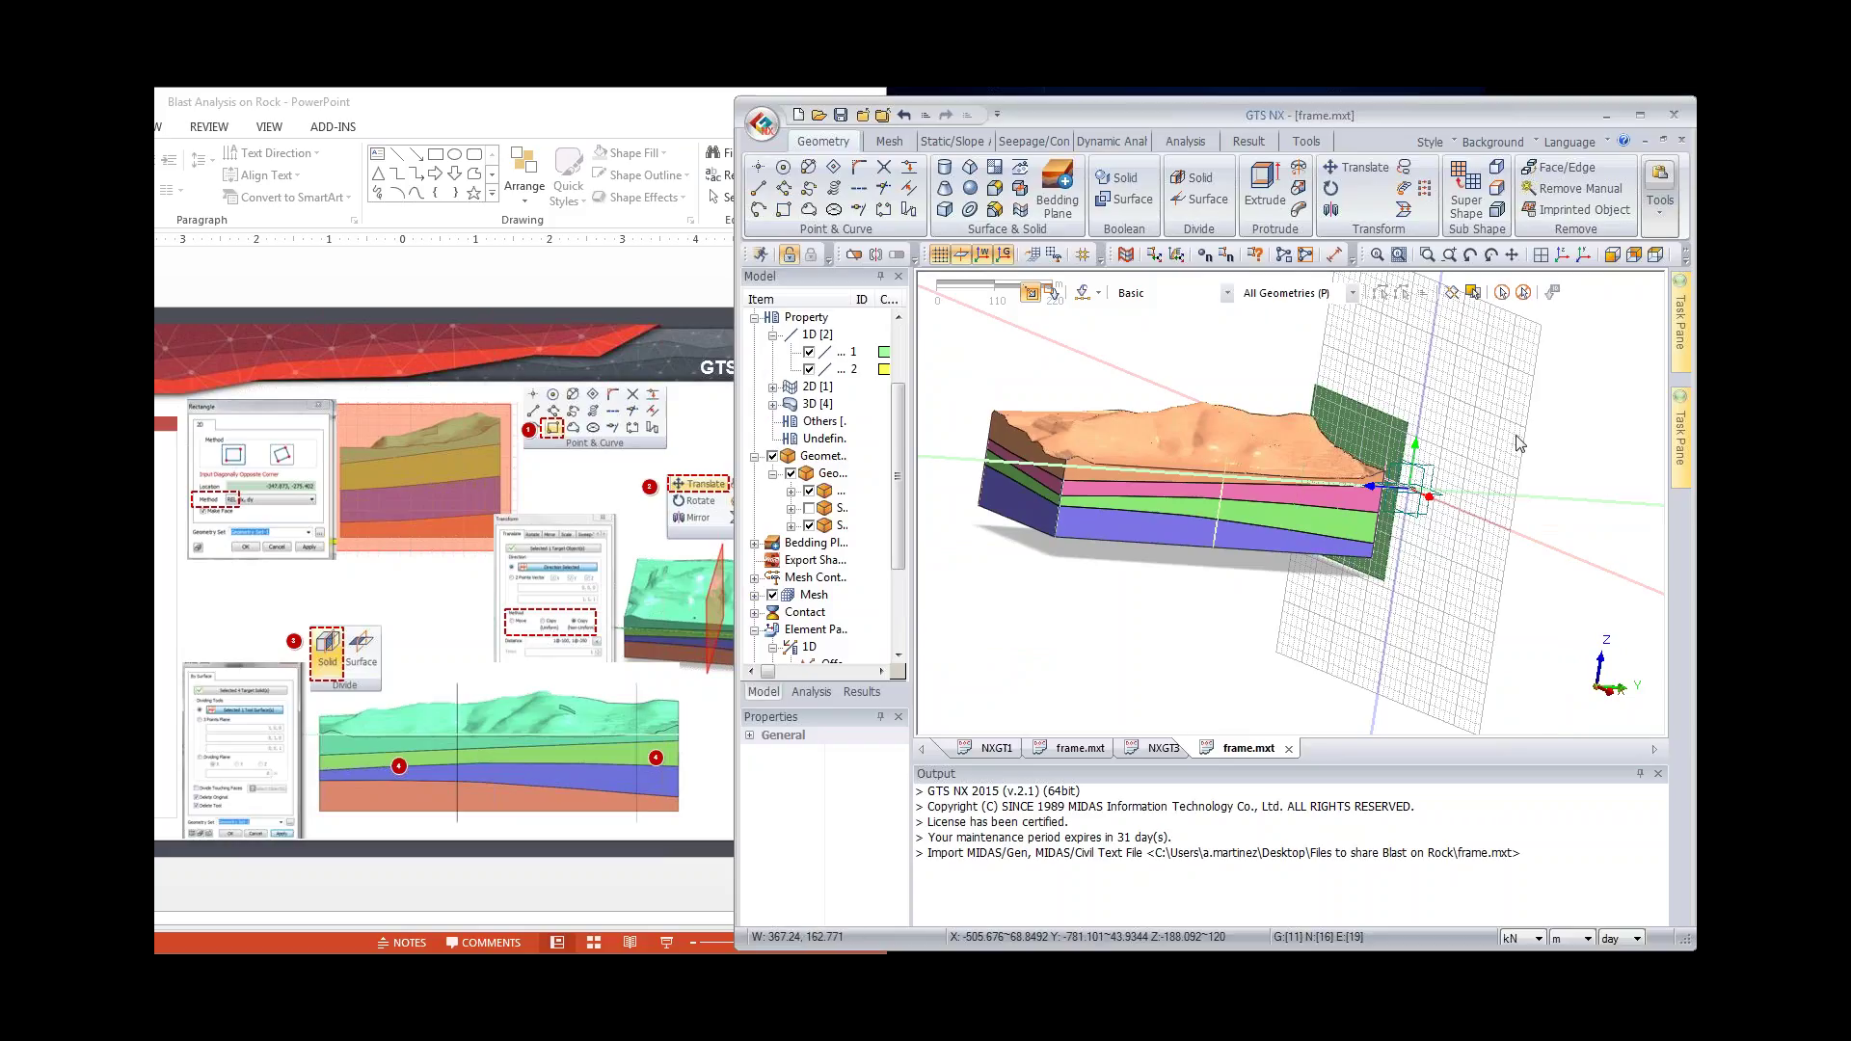
middle_click_drag(1339, 500, 1457, 419)
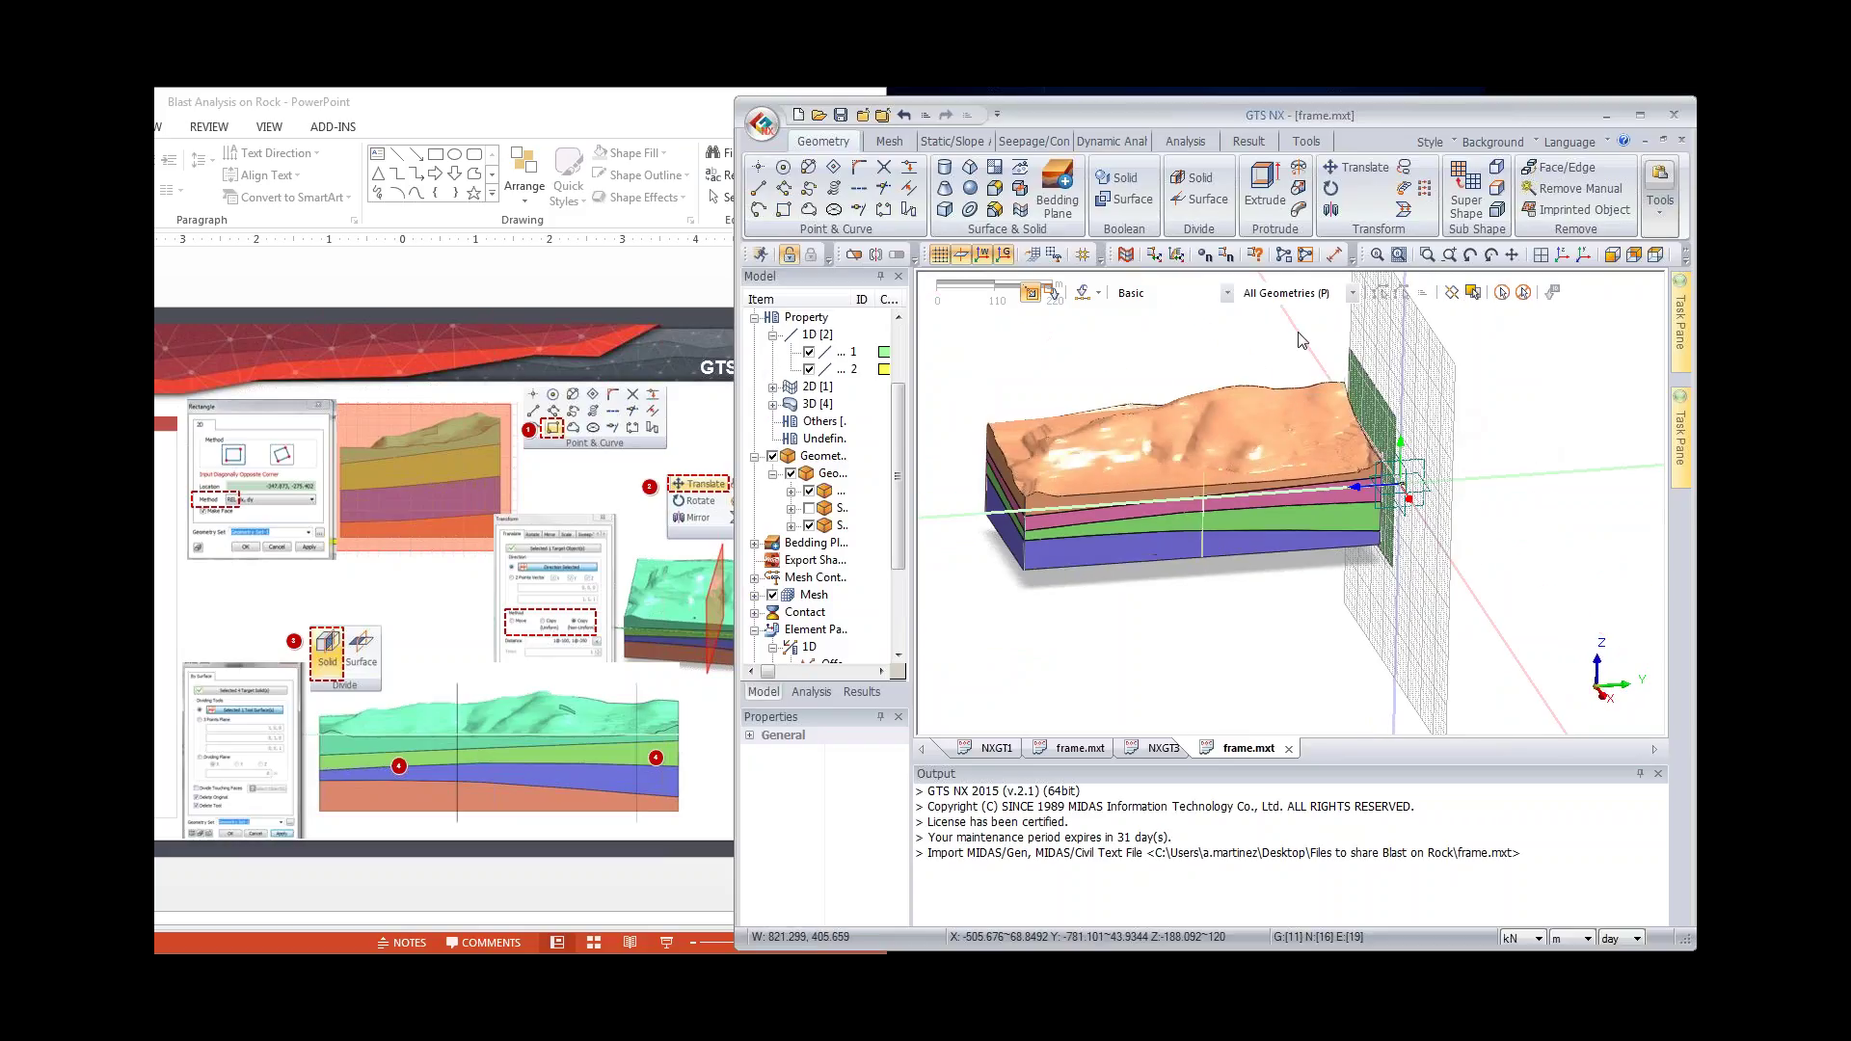
middle_click_drag(1459, 573, 1487, 446)
middle_click_drag(1451, 576, 1477, 442)
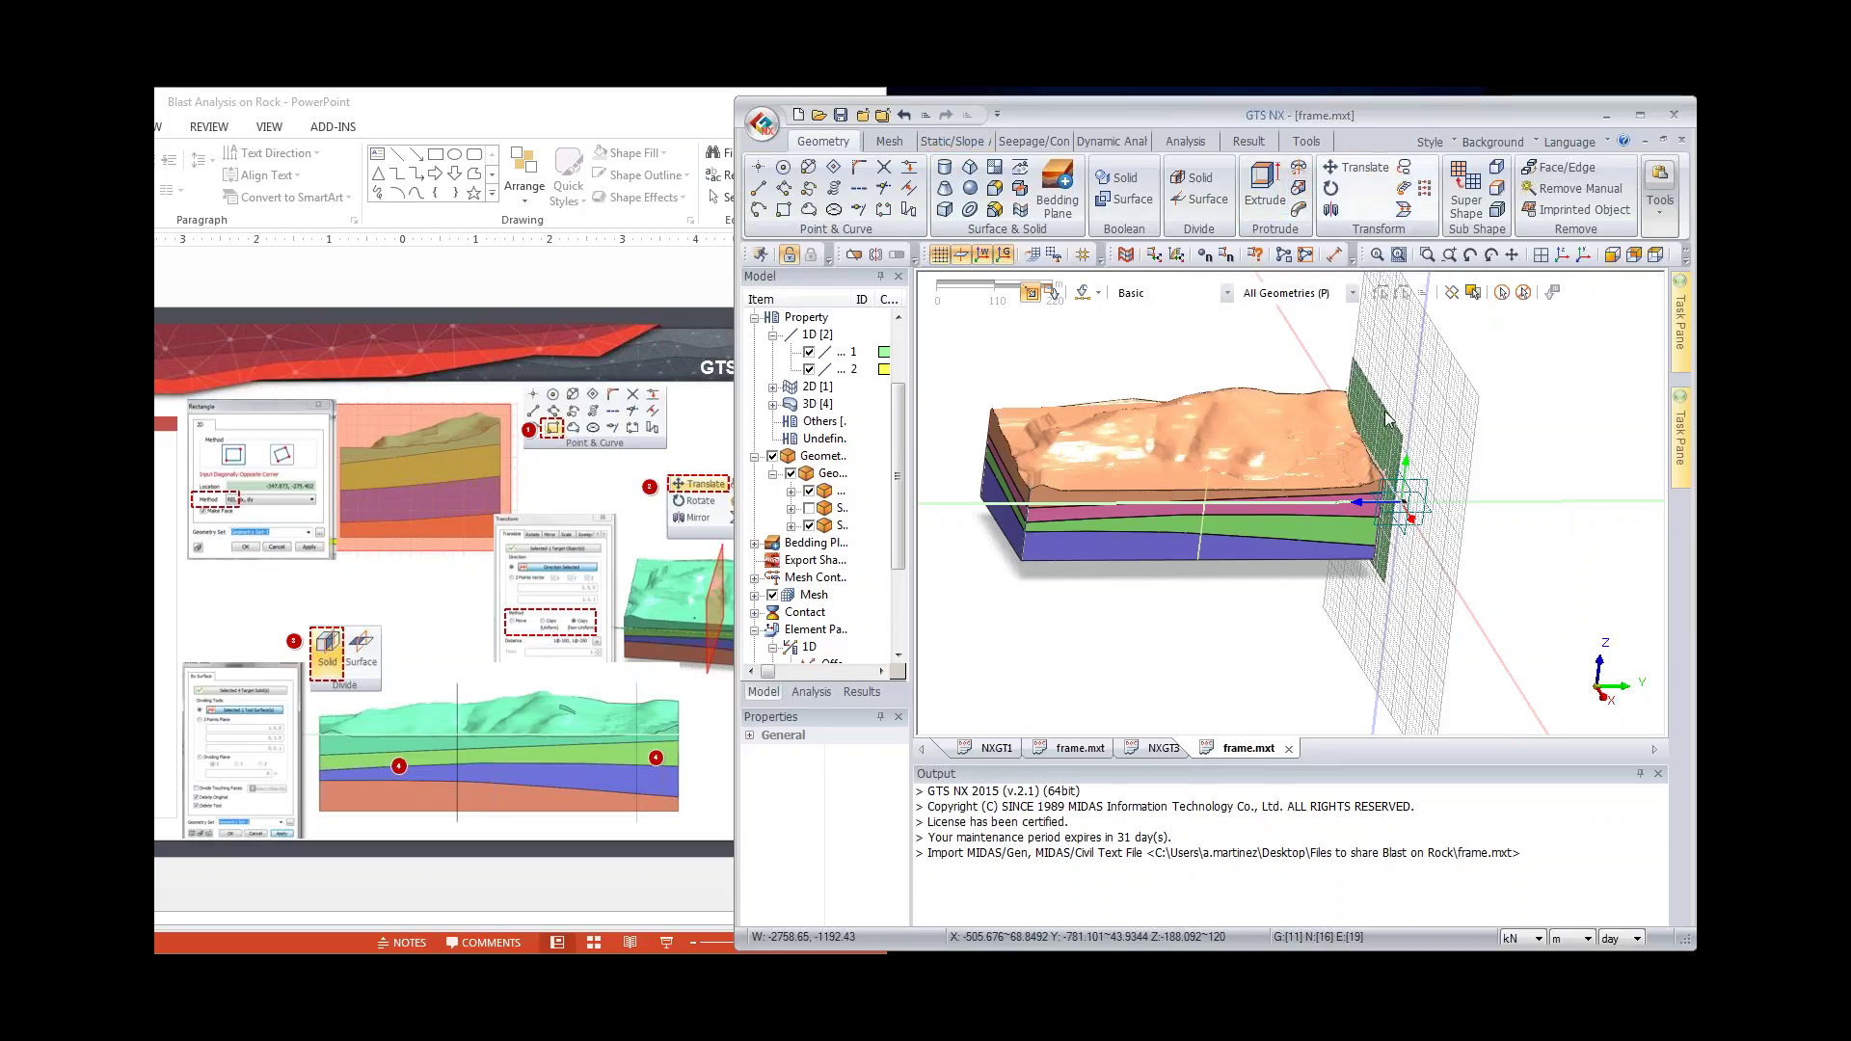
Step: Copy the rectangular face along the axis with non-uniform offsets 1@-100, 1@-350
left_click(1360, 166)
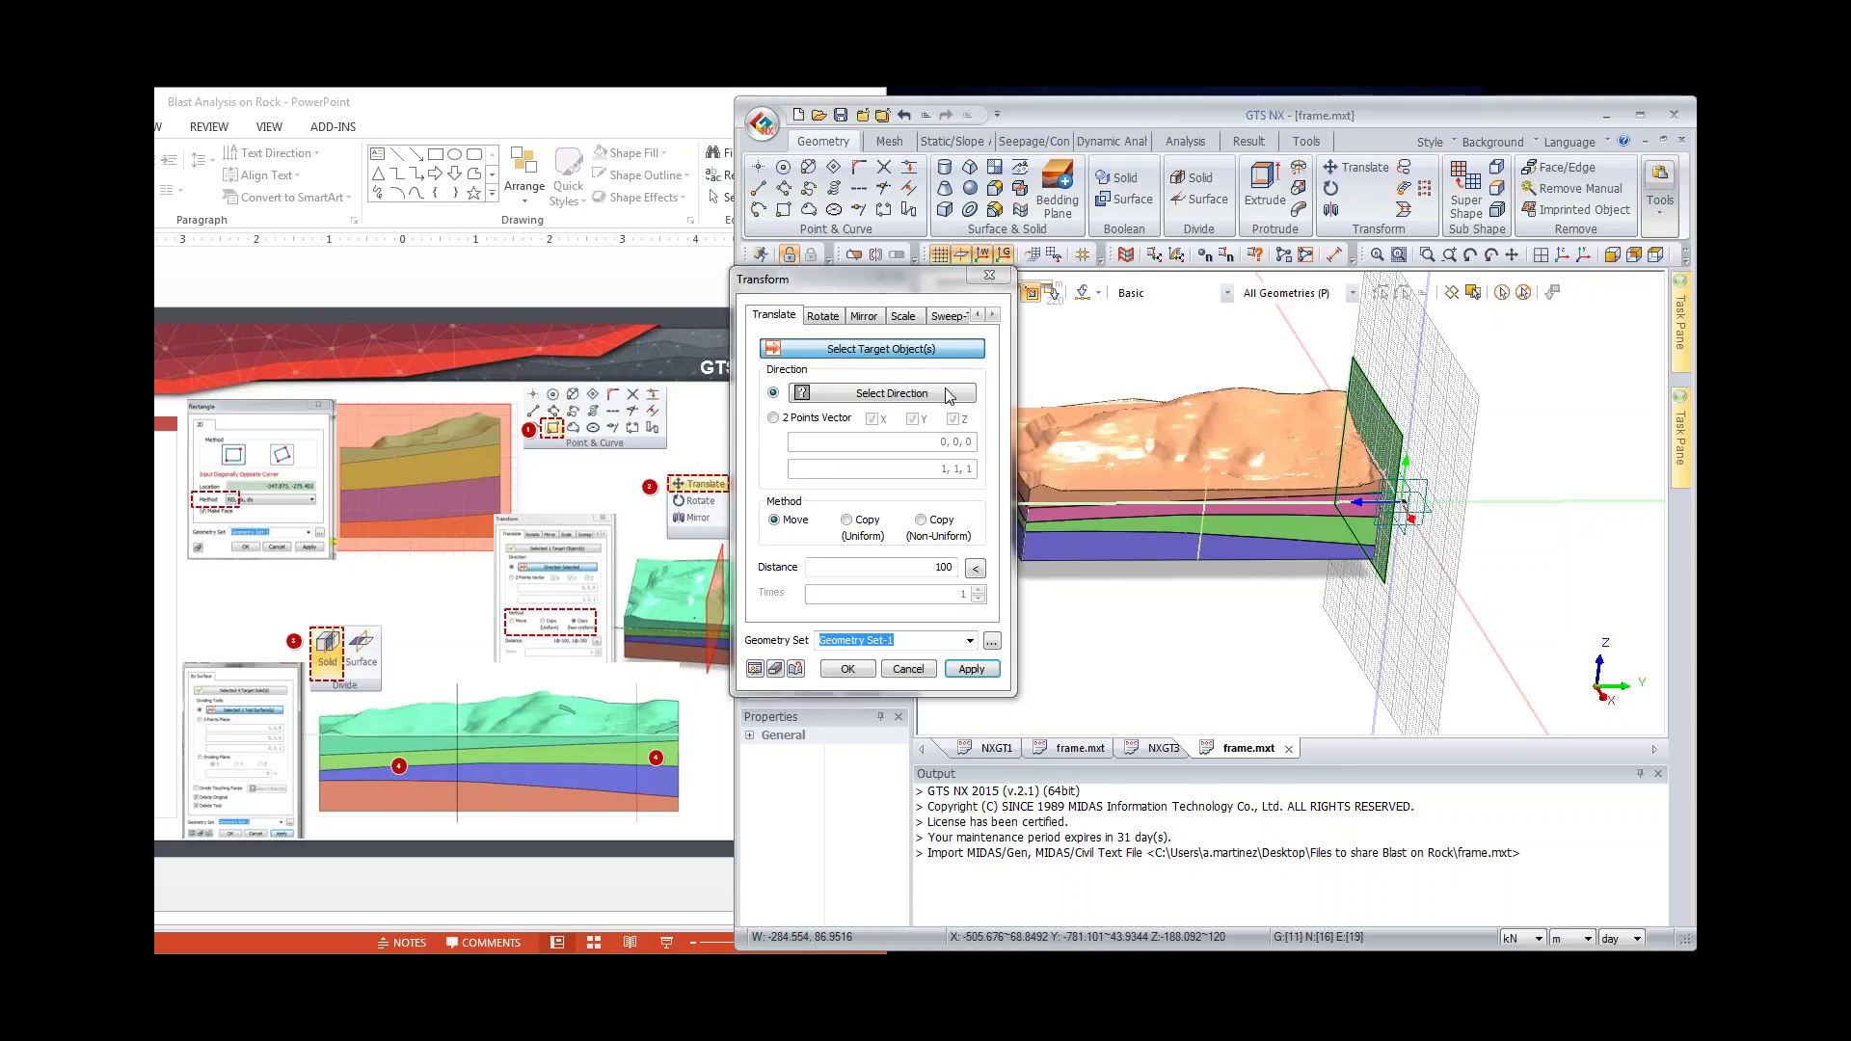
left_click(1354, 407)
left_click(1477, 503)
left_click(933, 530)
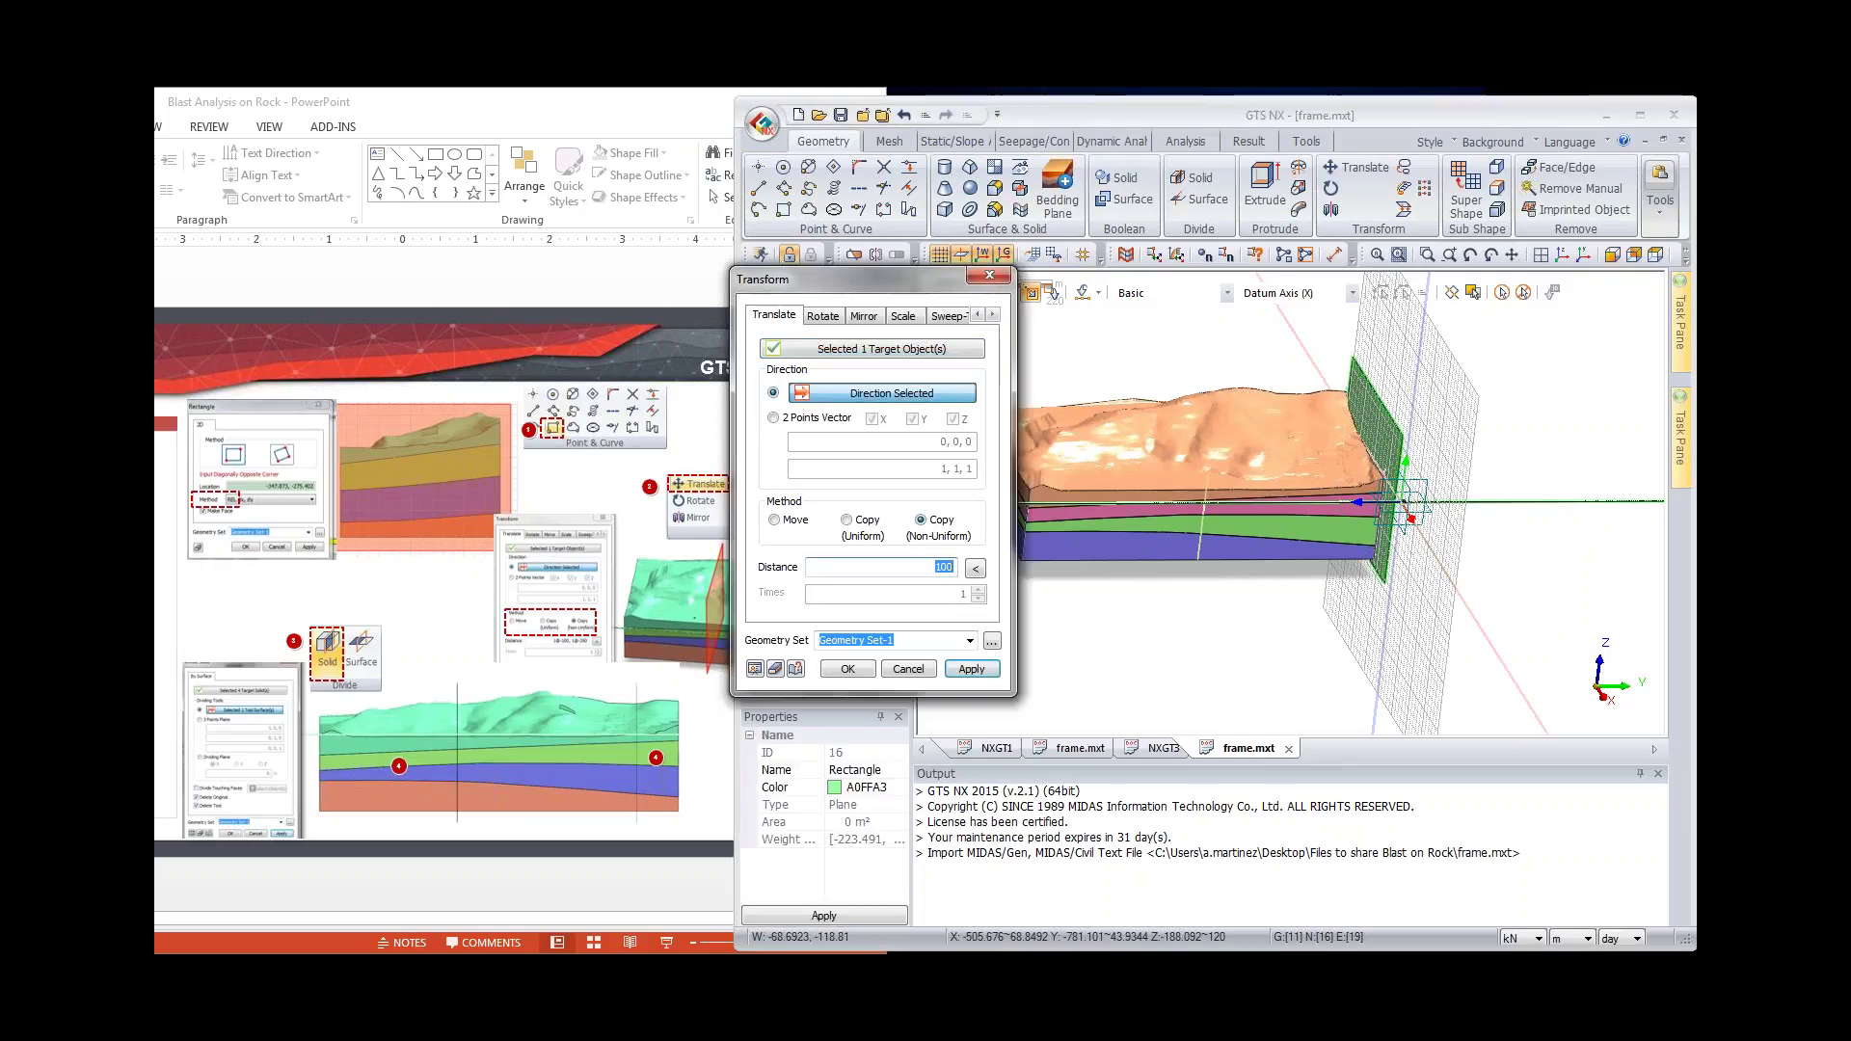
type("1@-")
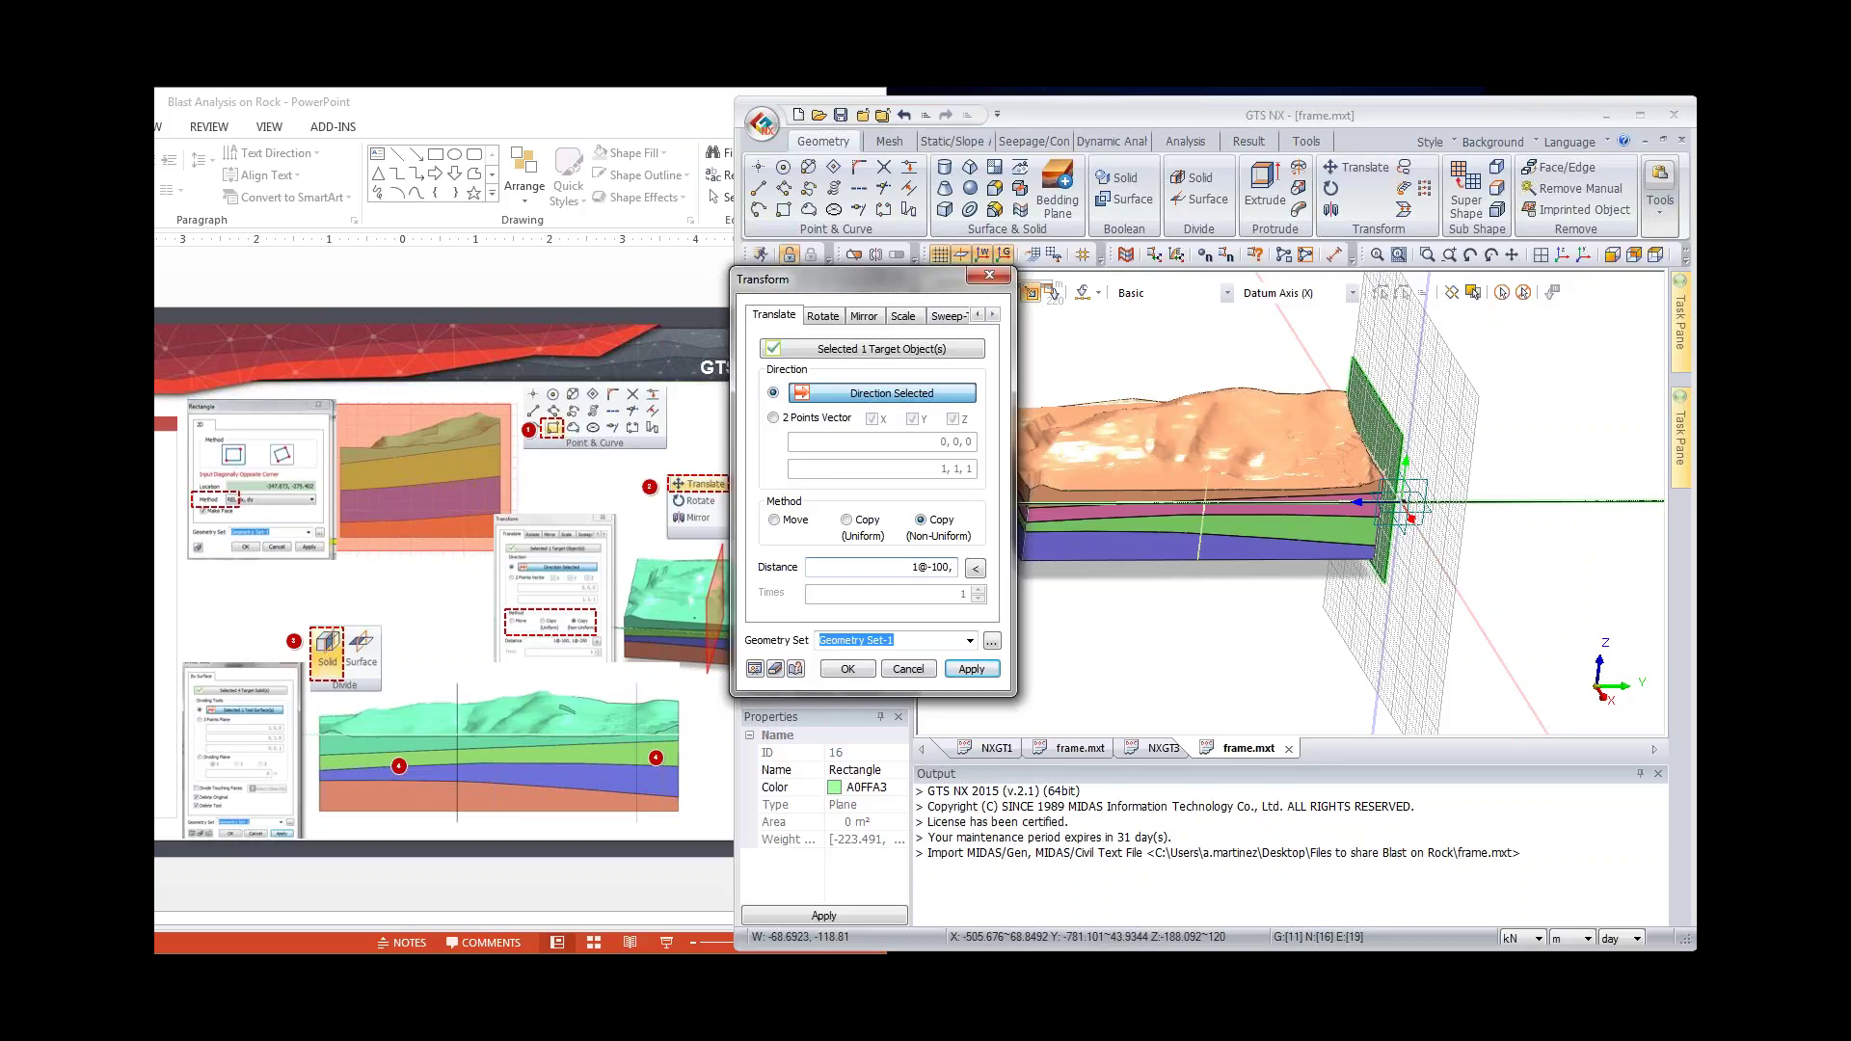
type("100, 1@-350")
left_click(352, 587)
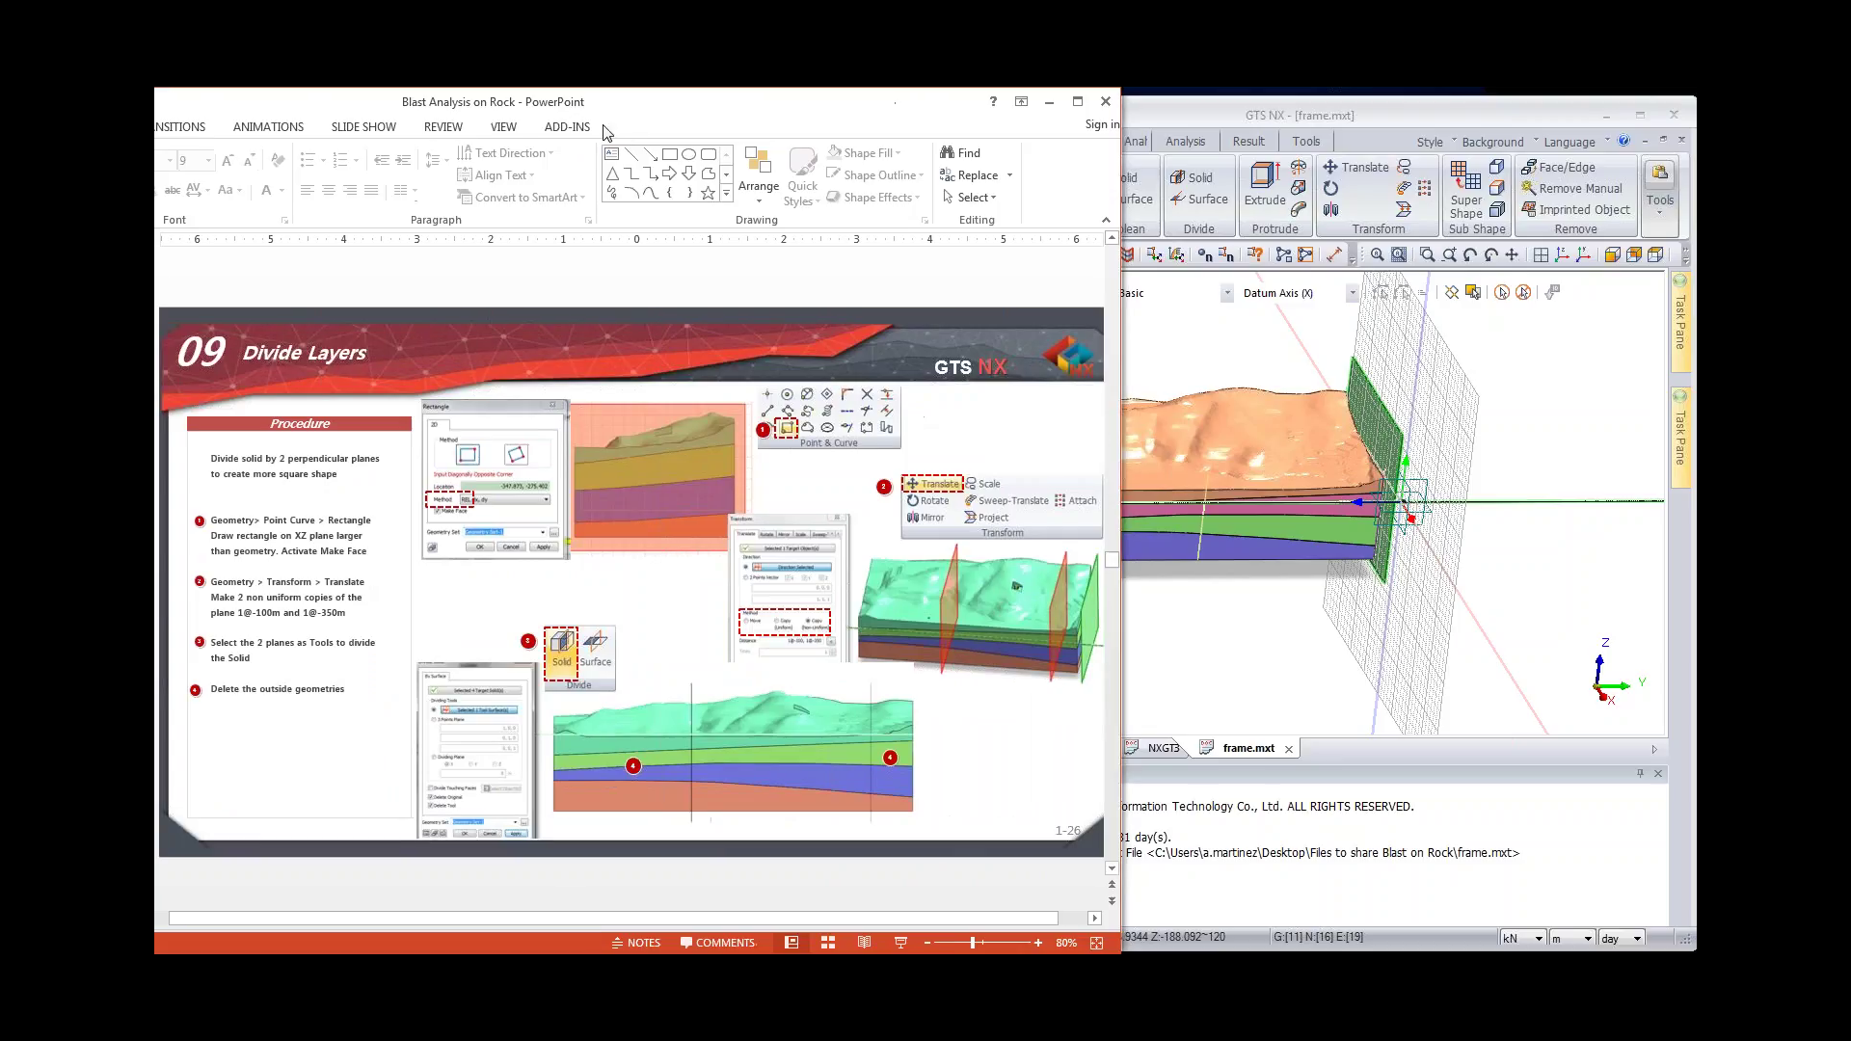
double_click(352, 128)
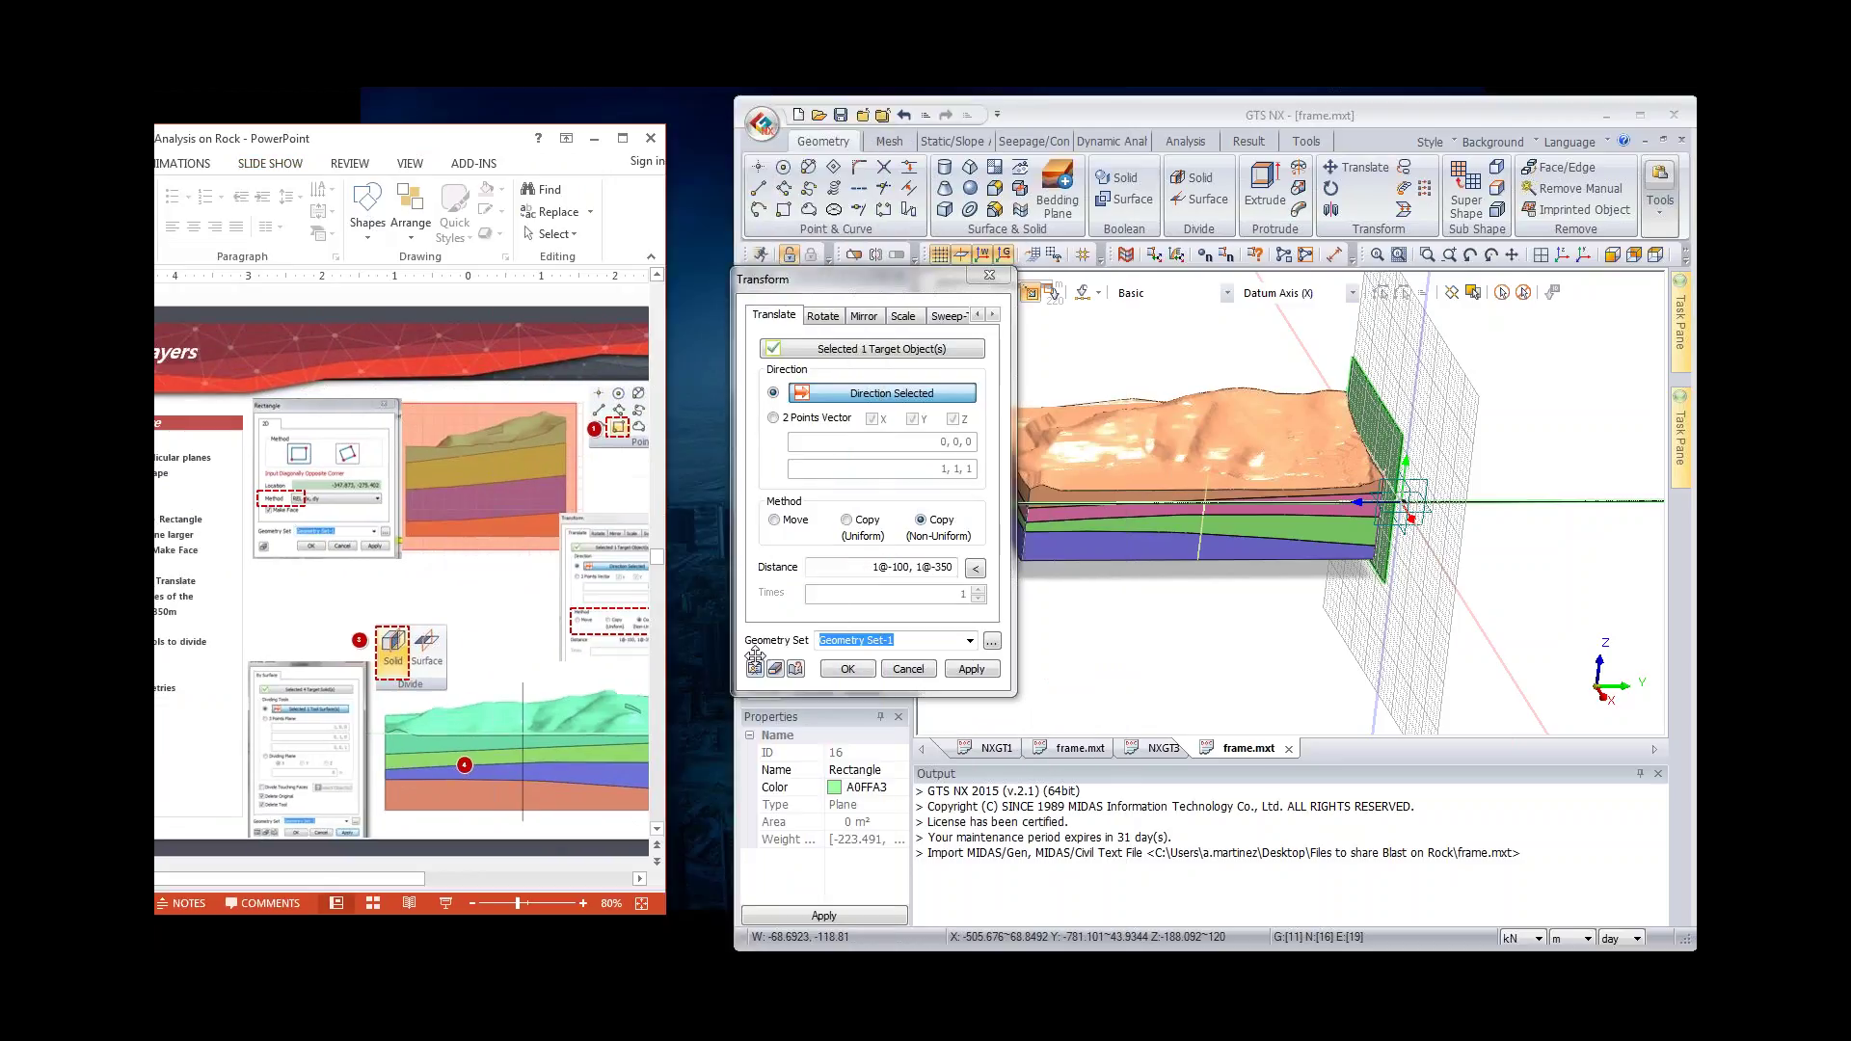
middle_click_drag(1408, 502, 1340, 483)
left_click(867, 669)
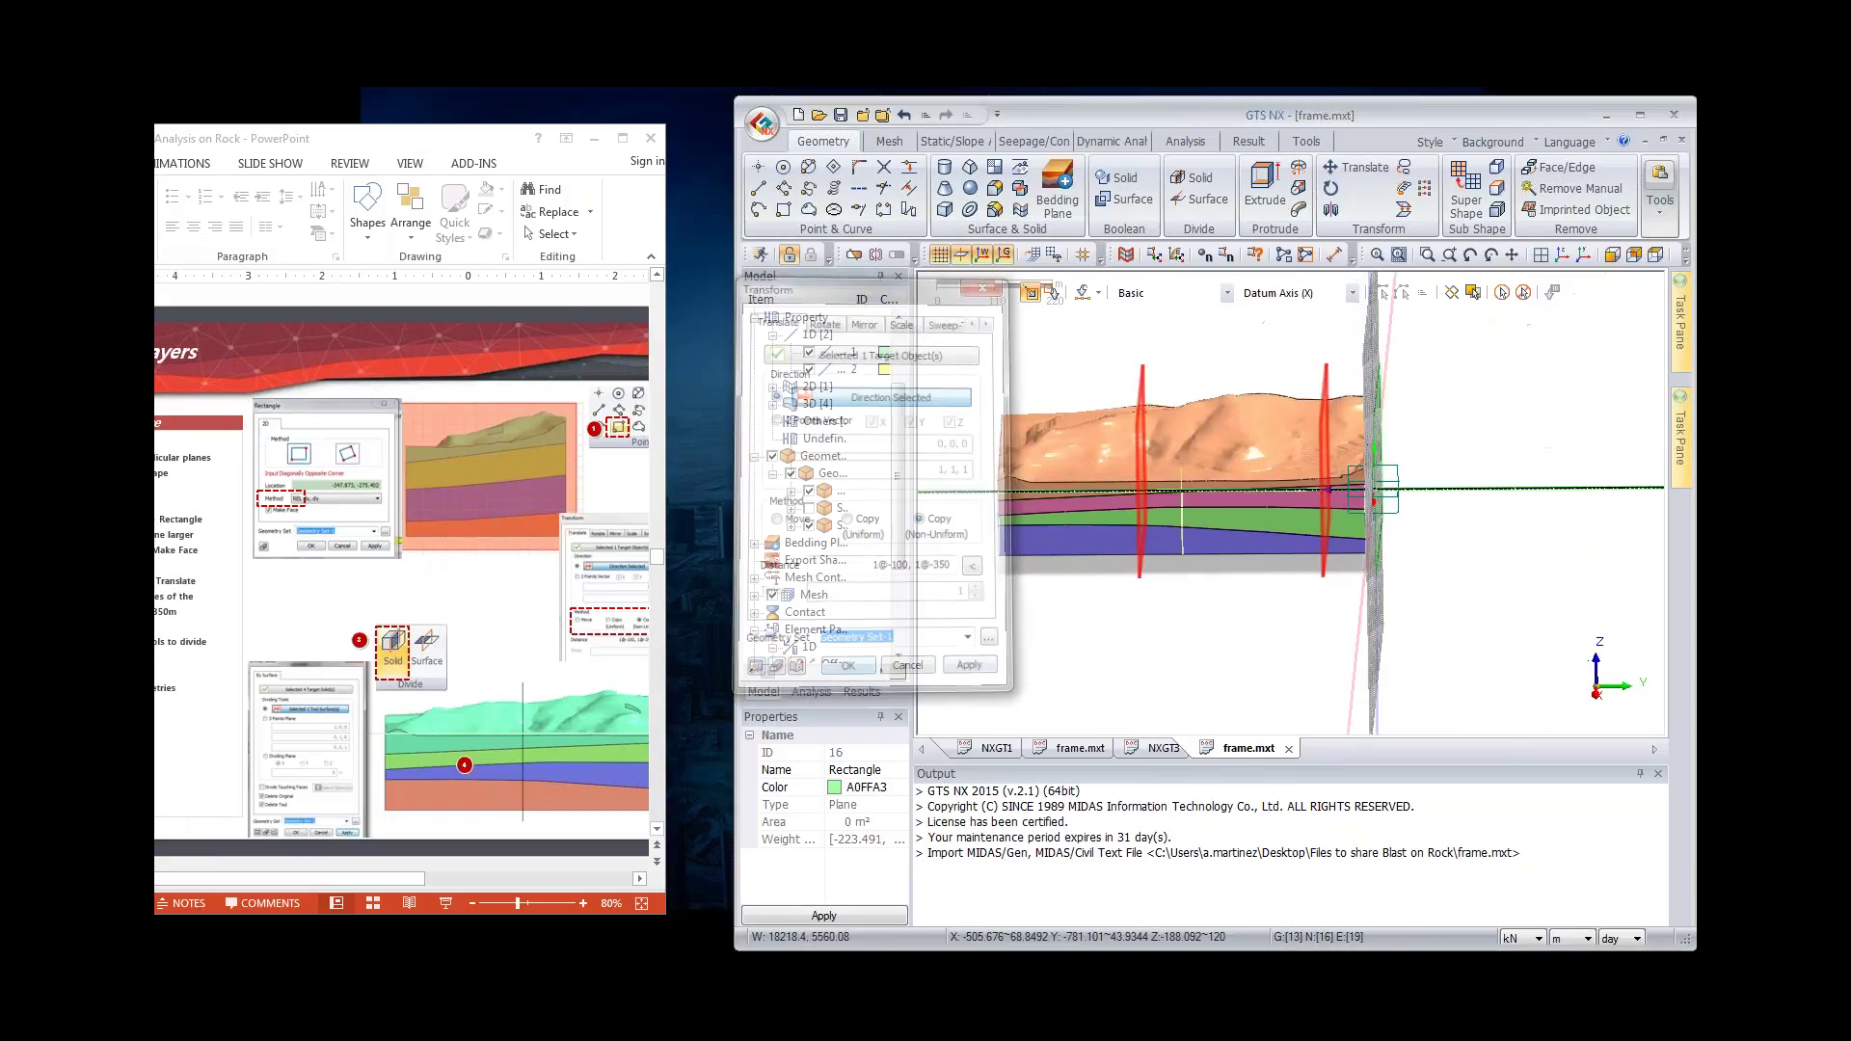
middle_click_drag(1314, 648, 1271, 599)
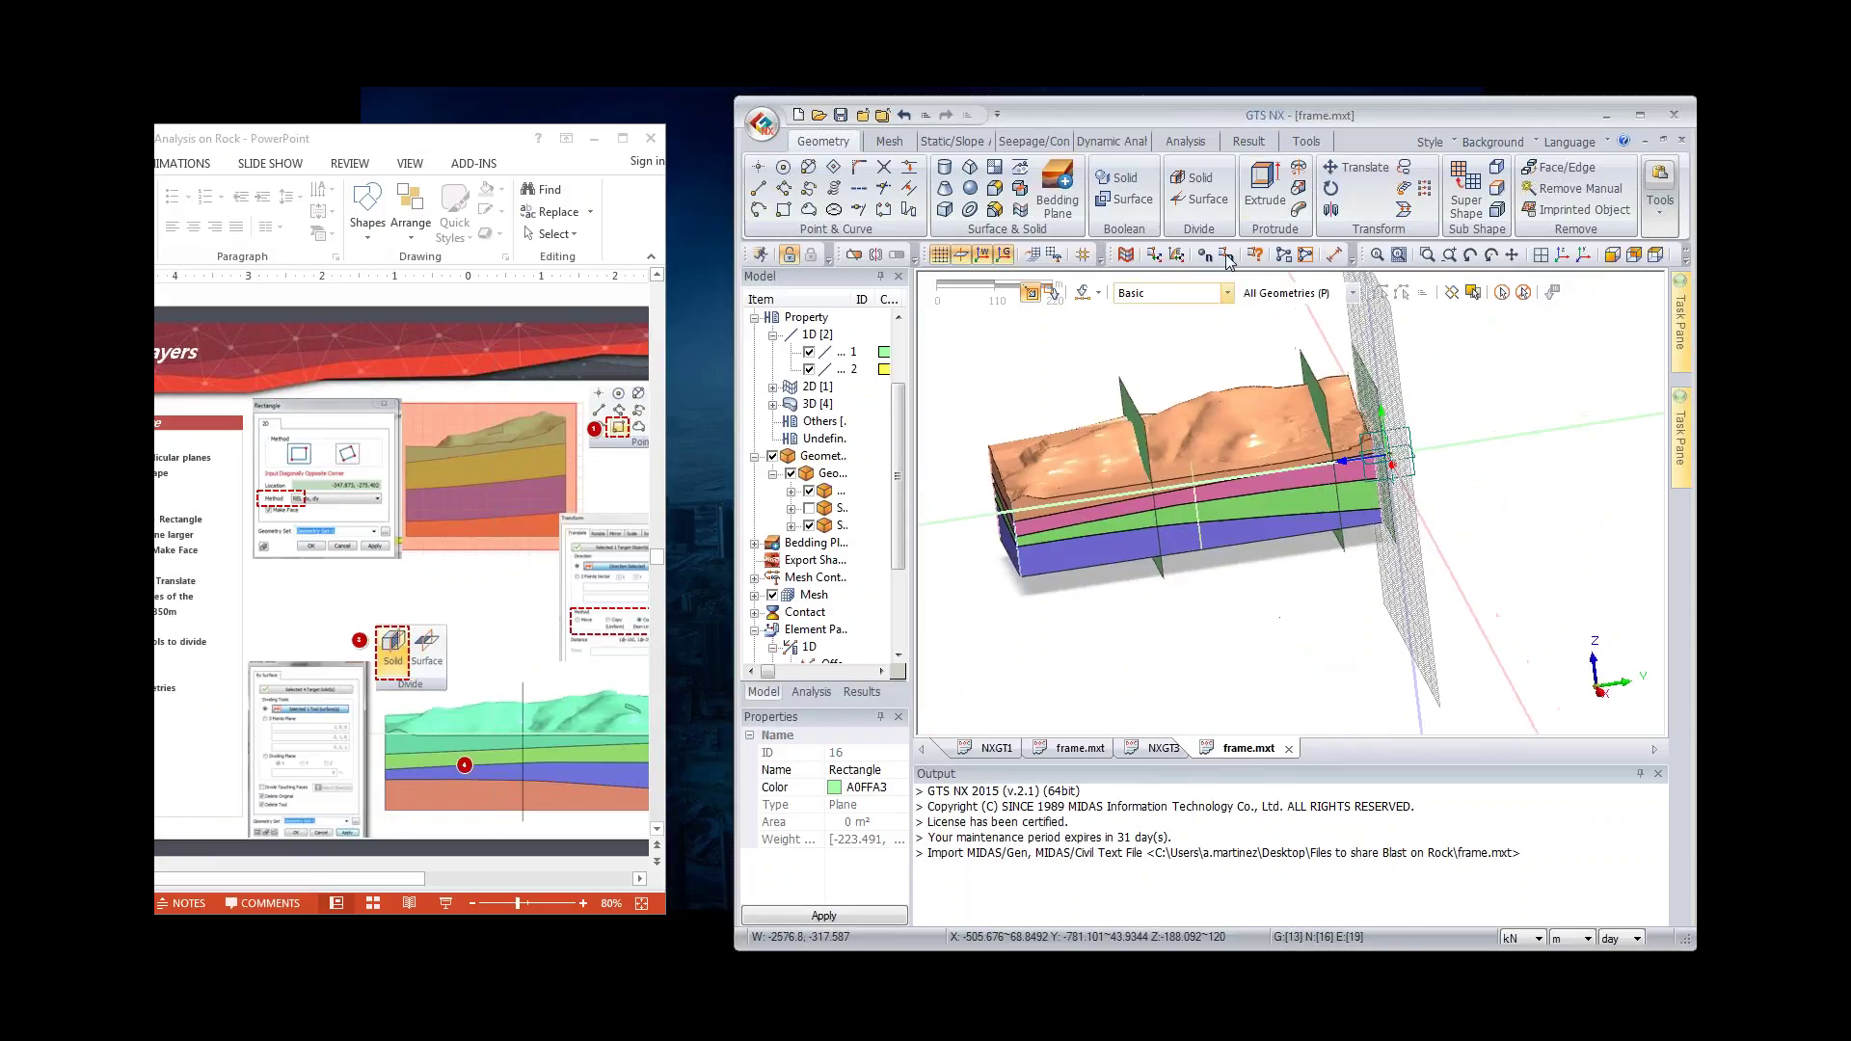
Step: Start Divide Solid and select the four terrain layer solids as targets
left_click(1196, 180)
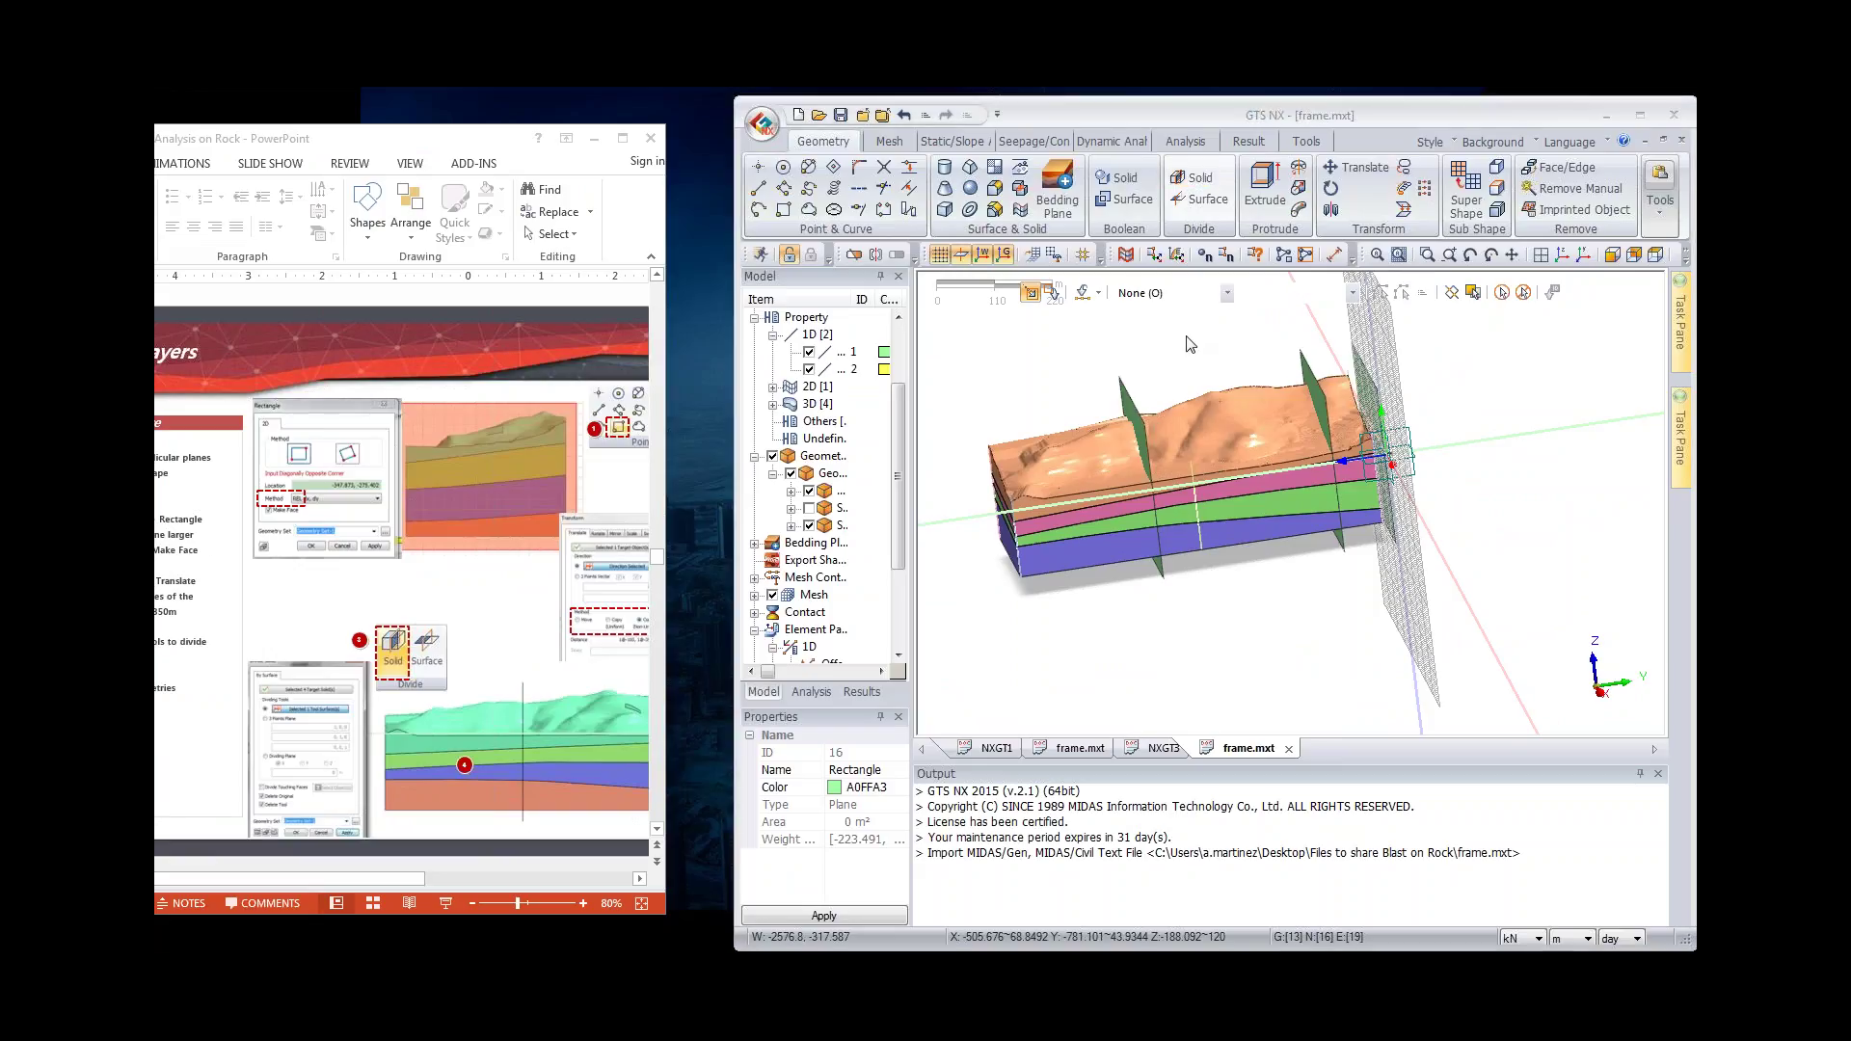
left_click(1101, 499)
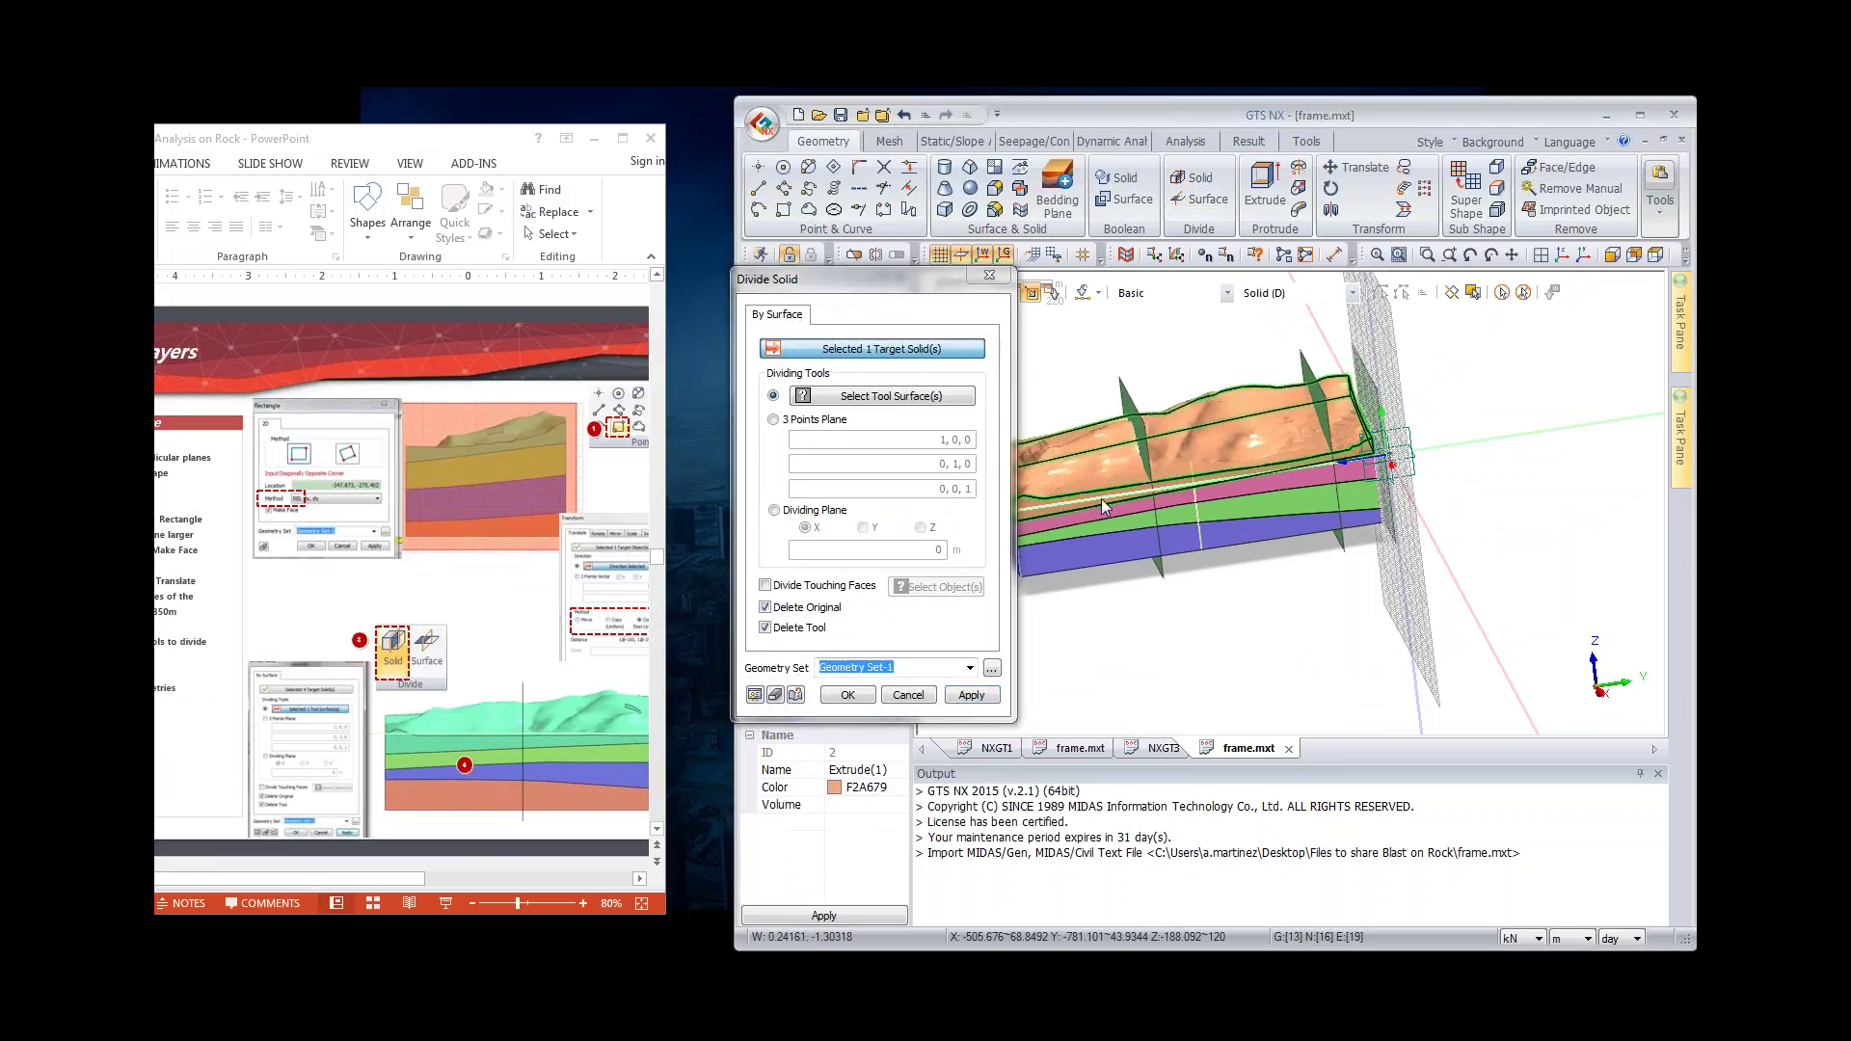
left_click(1112, 524)
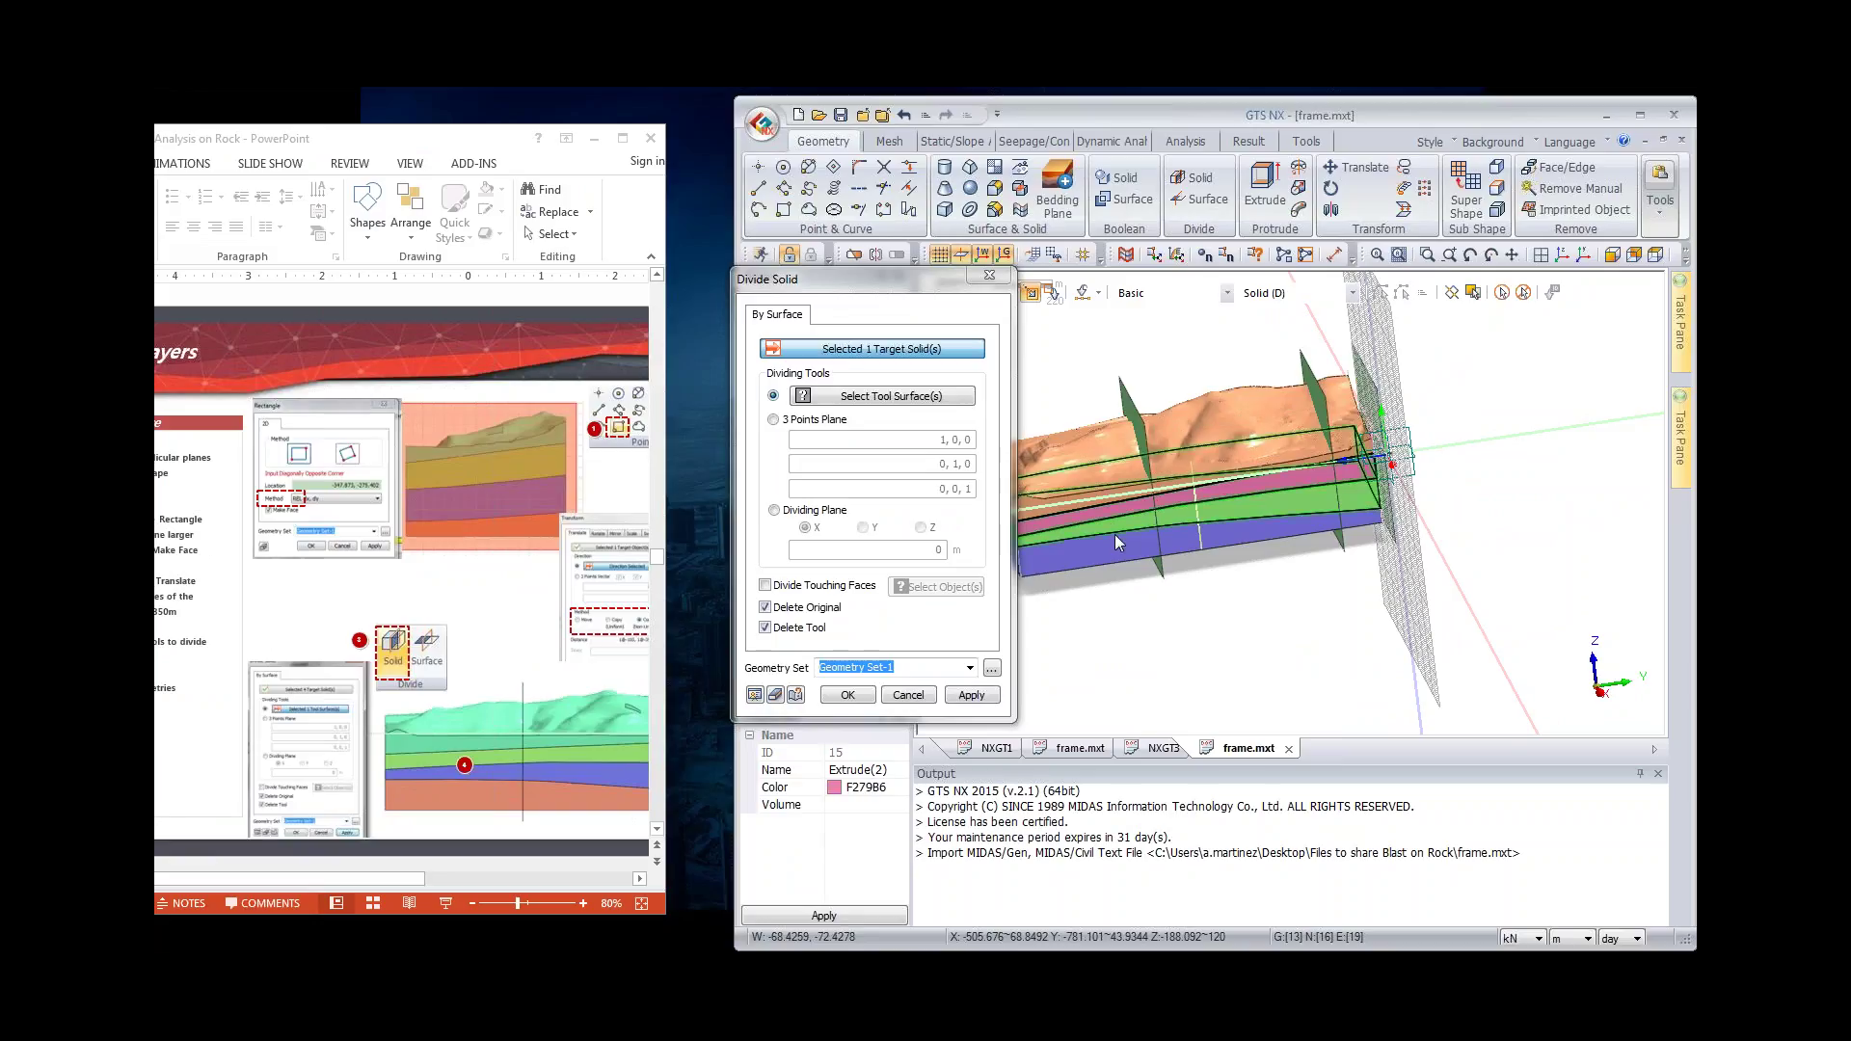
left_click(1118, 547)
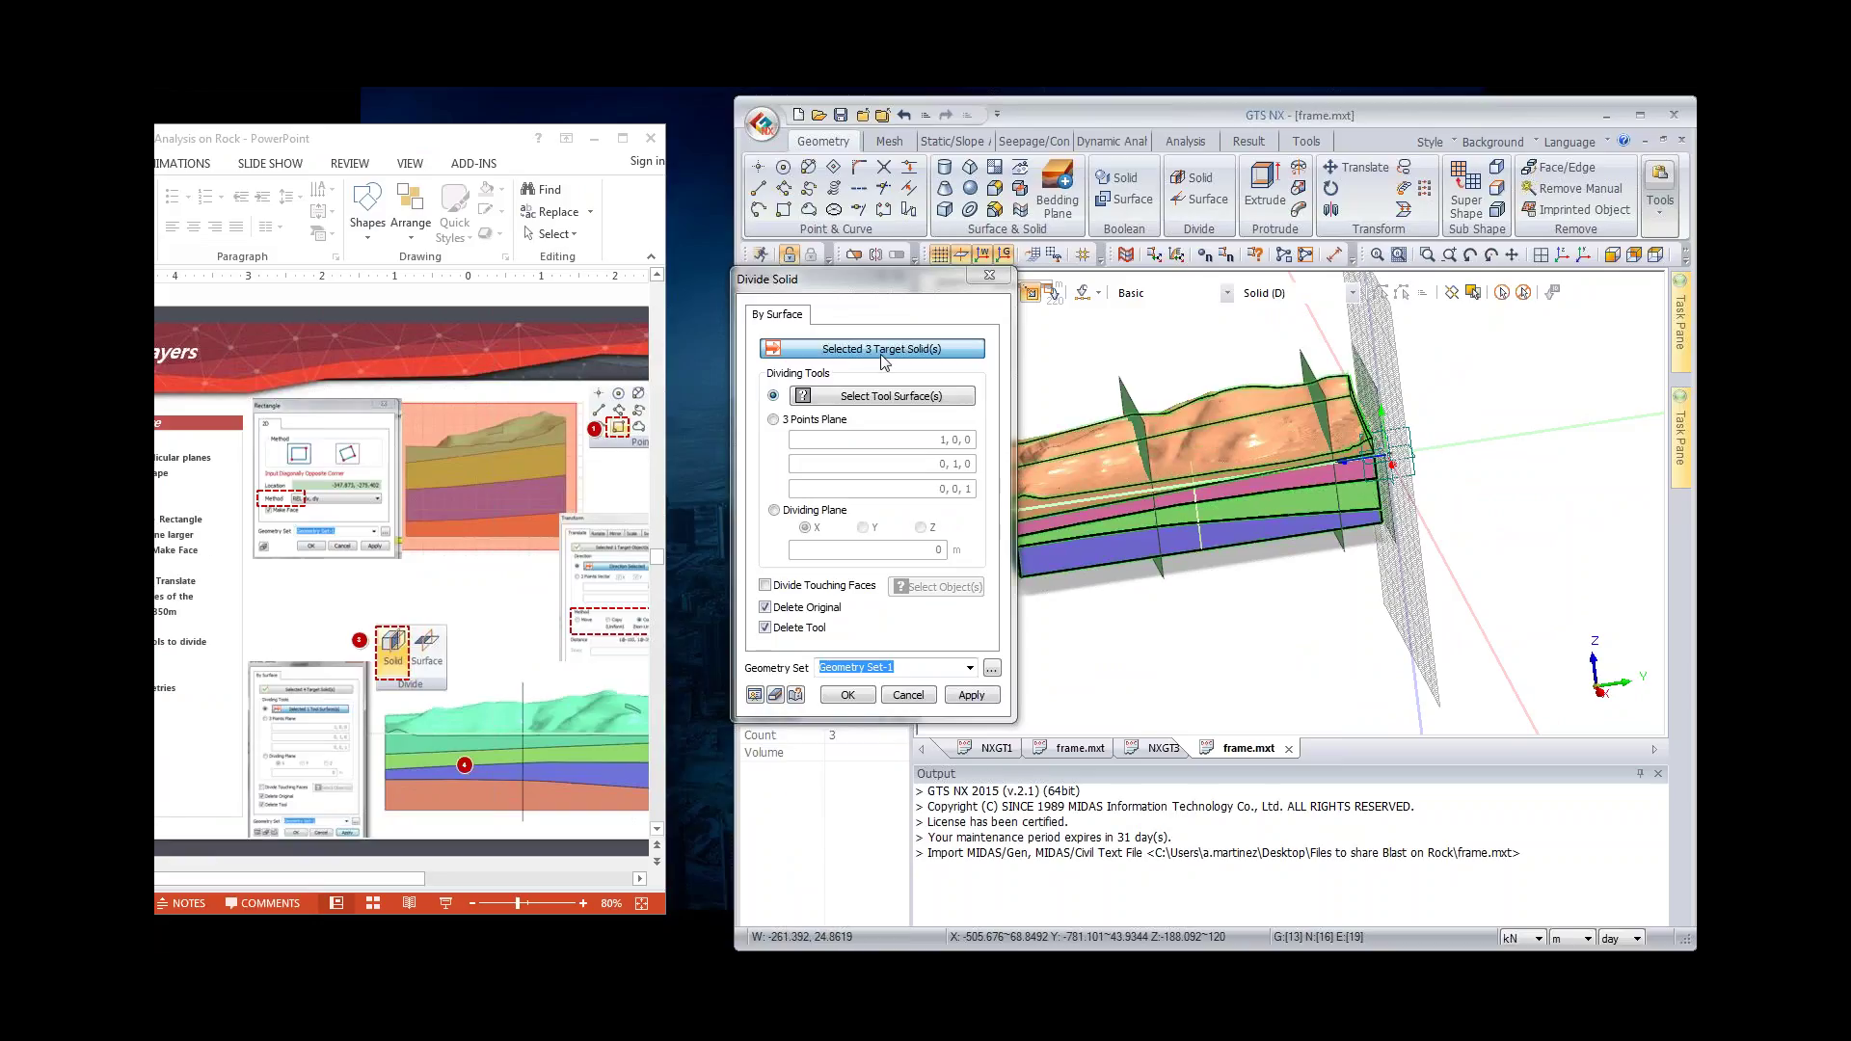
middle_click_drag(1186, 453, 1268, 473)
left_click(1269, 466)
middle_click_drag(1516, 500, 1581, 549)
left_click(926, 397)
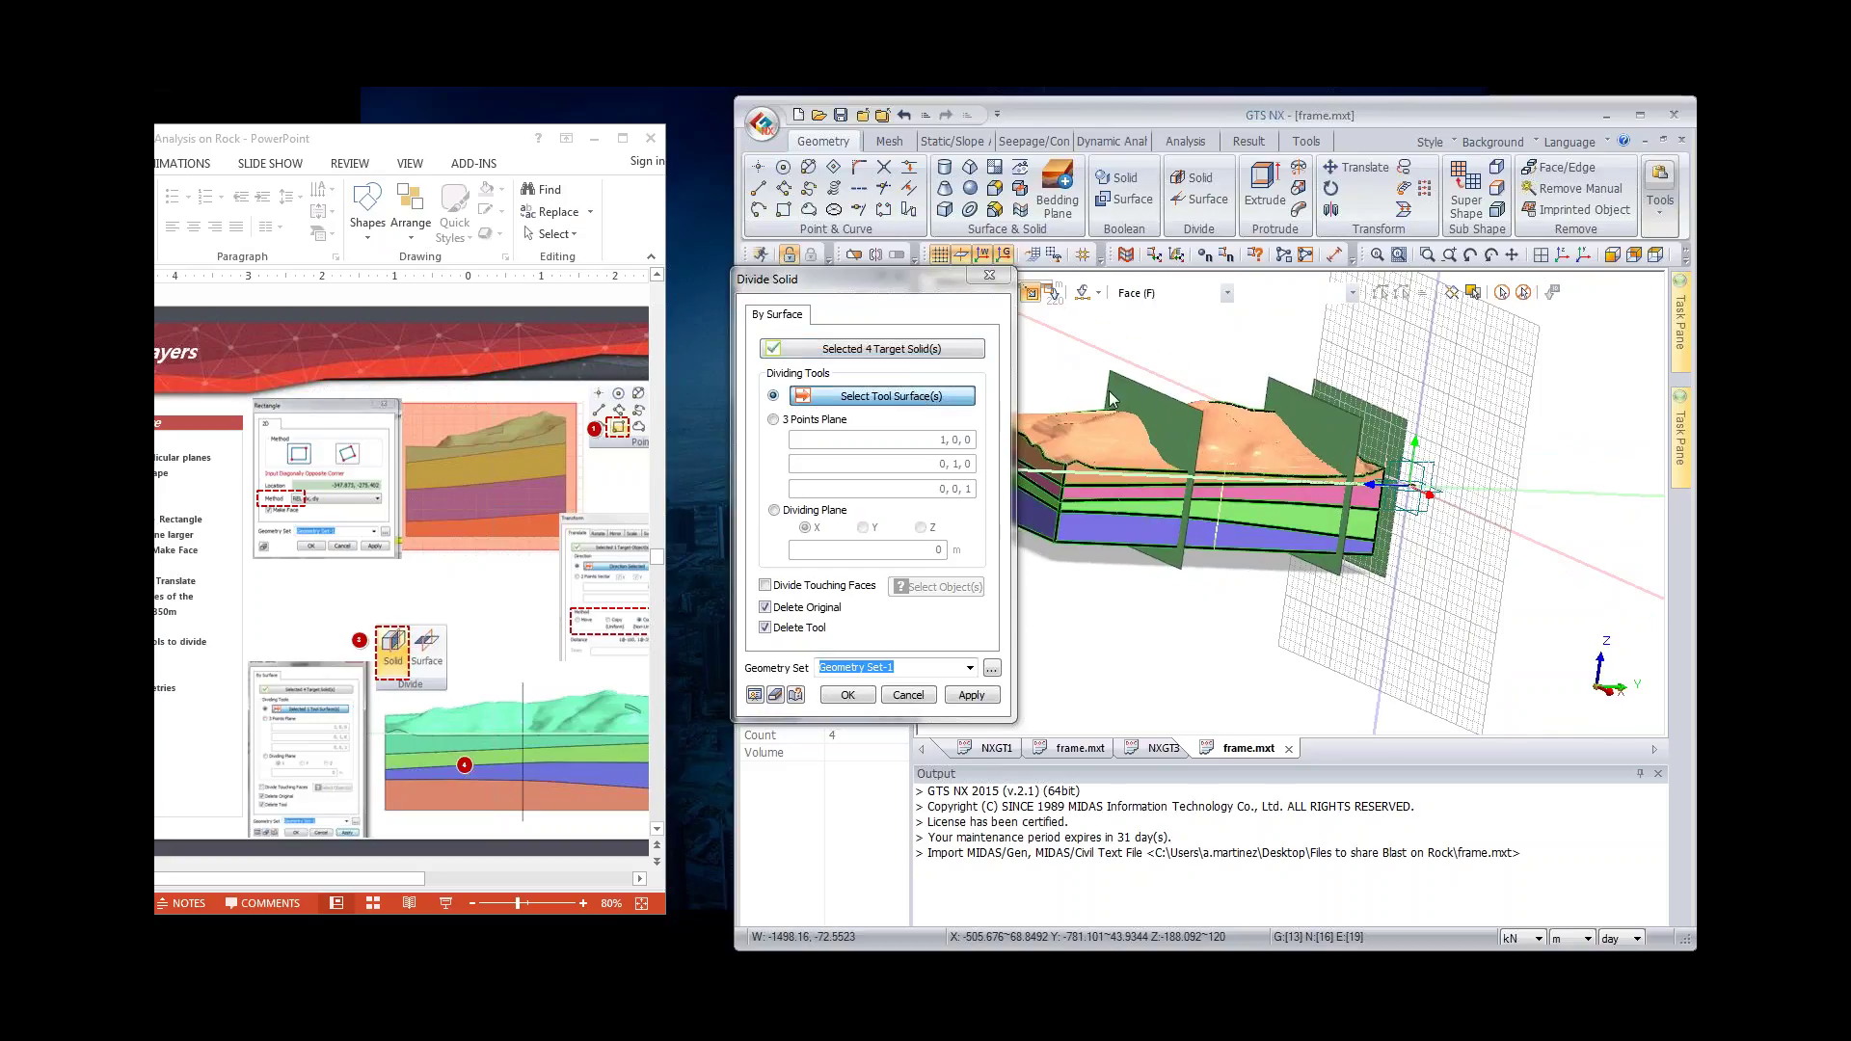
Step: Pick the two copied planes as dividing surfaces, moving the slides window aside
left_click(1129, 390)
left_click(1288, 390)
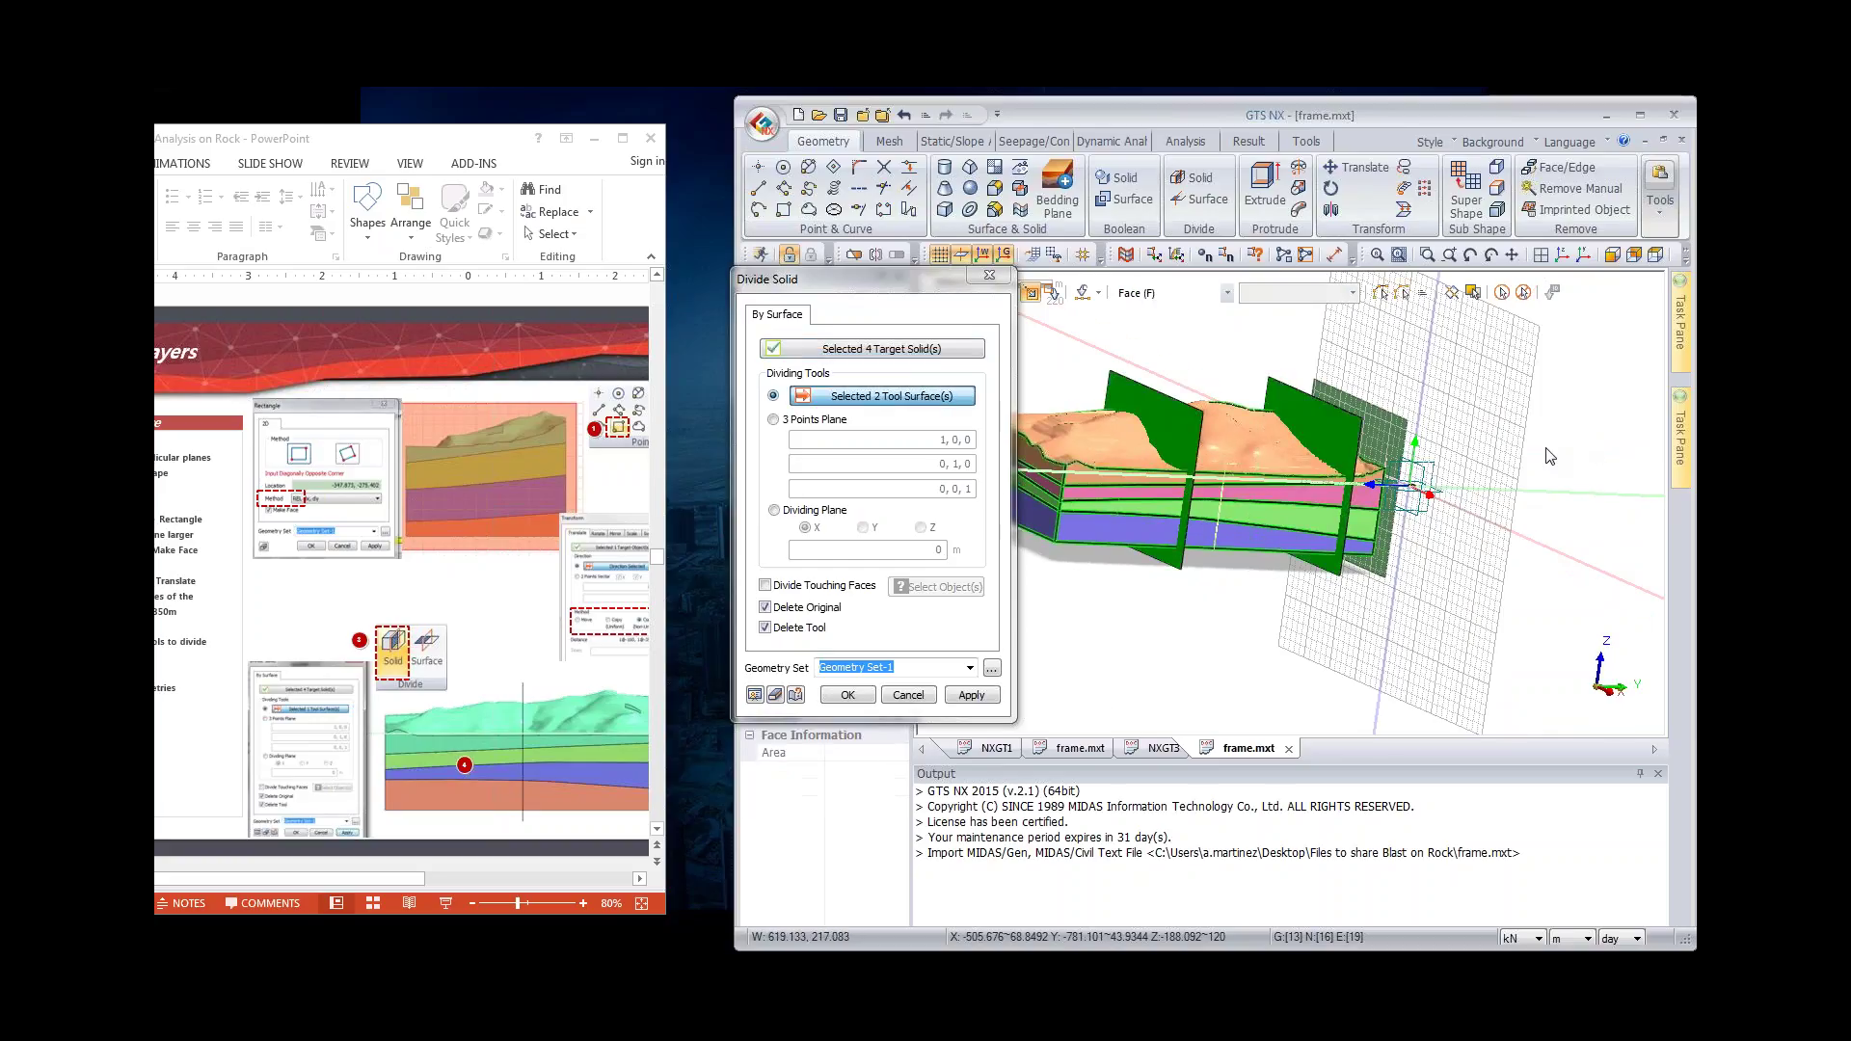
middle_click_drag(1594, 441, 1545, 459)
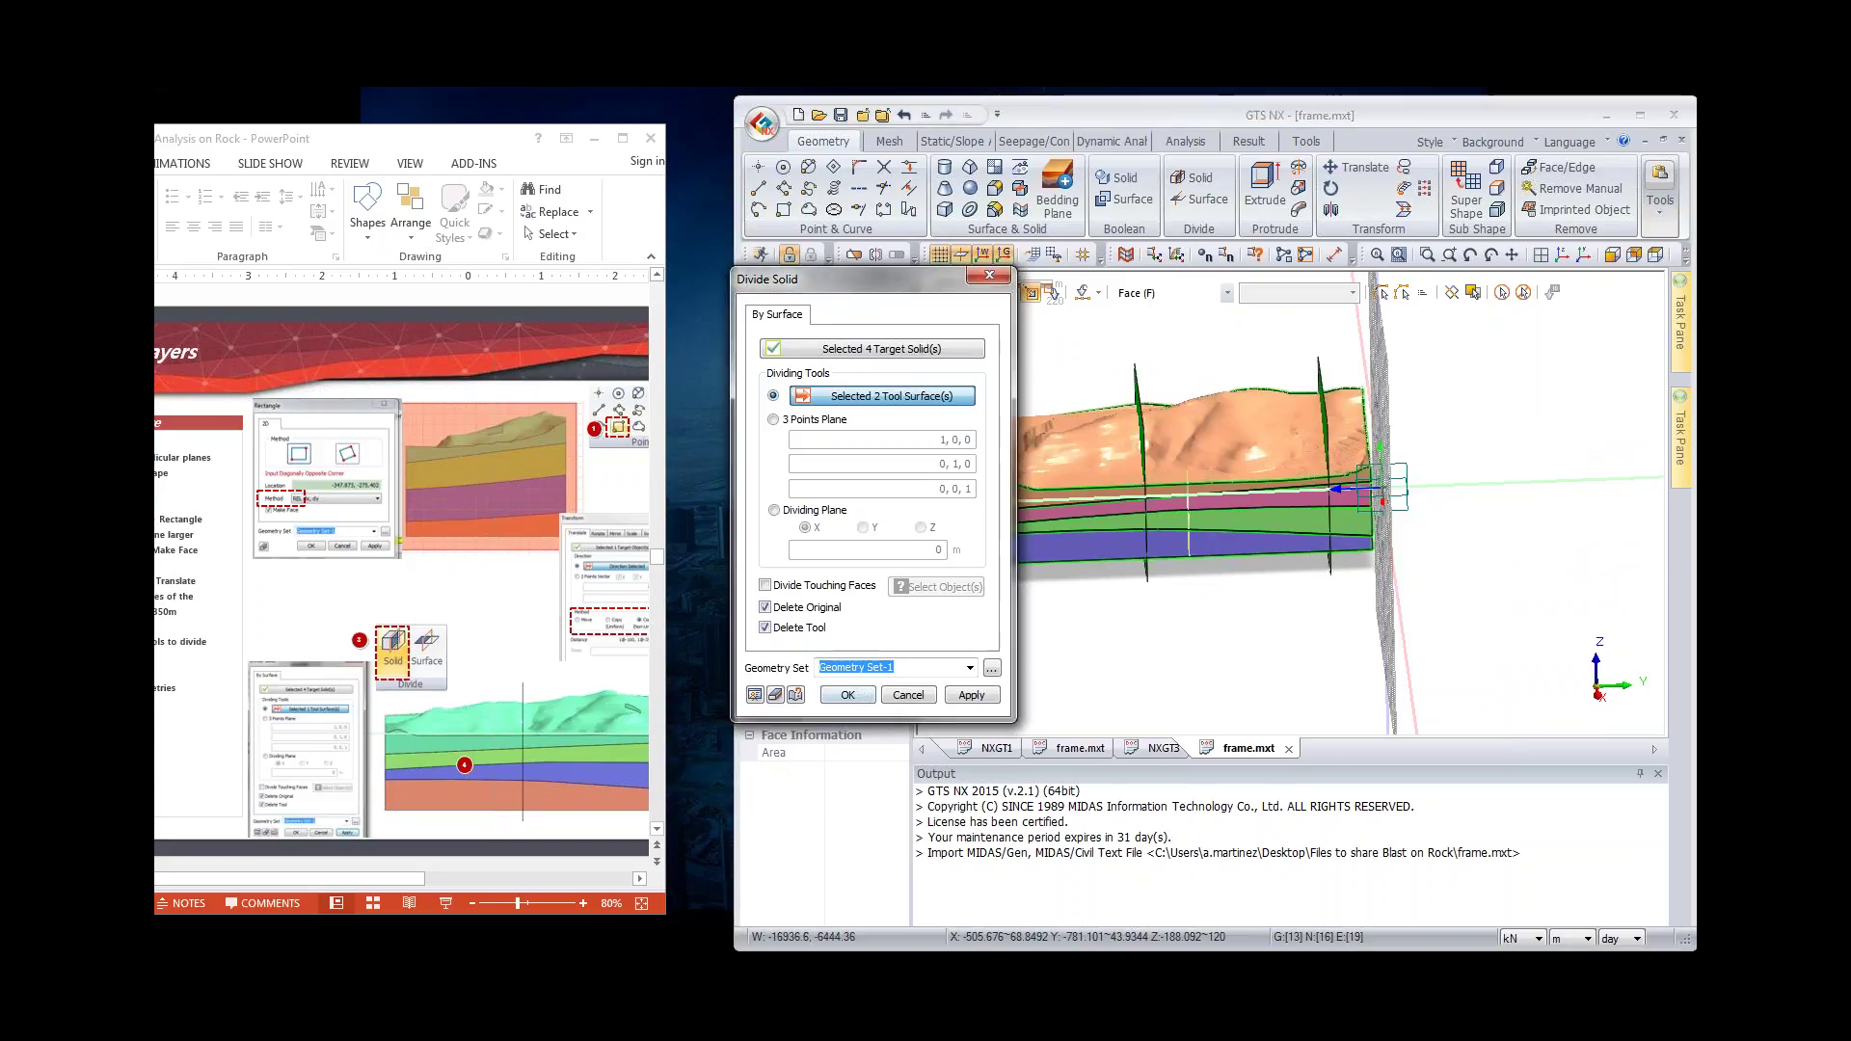
mouse_move(479, 143)
left_mouse_down()
mouse_move(696, 141)
mouse_move(454, 118)
left_mouse_up()
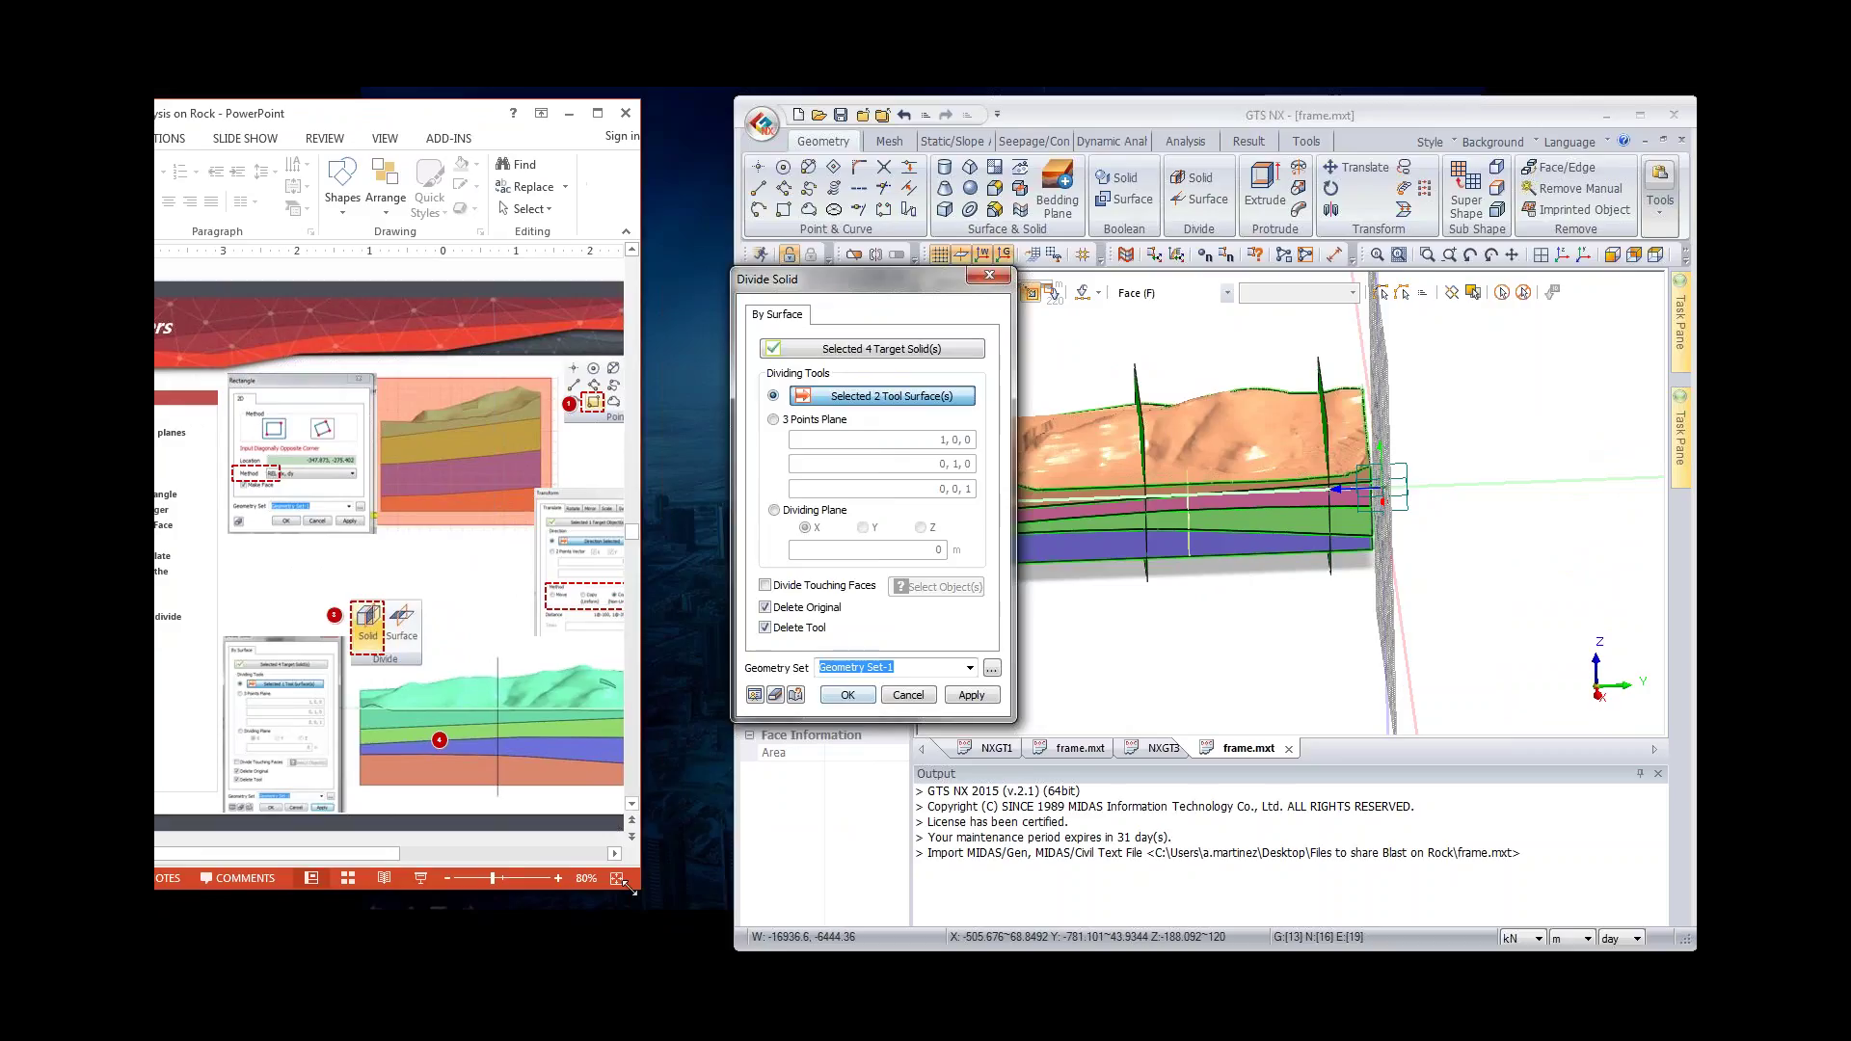
left_click_drag(698, 906, 893, 953)
left_click_drag(578, 114, 557, 157)
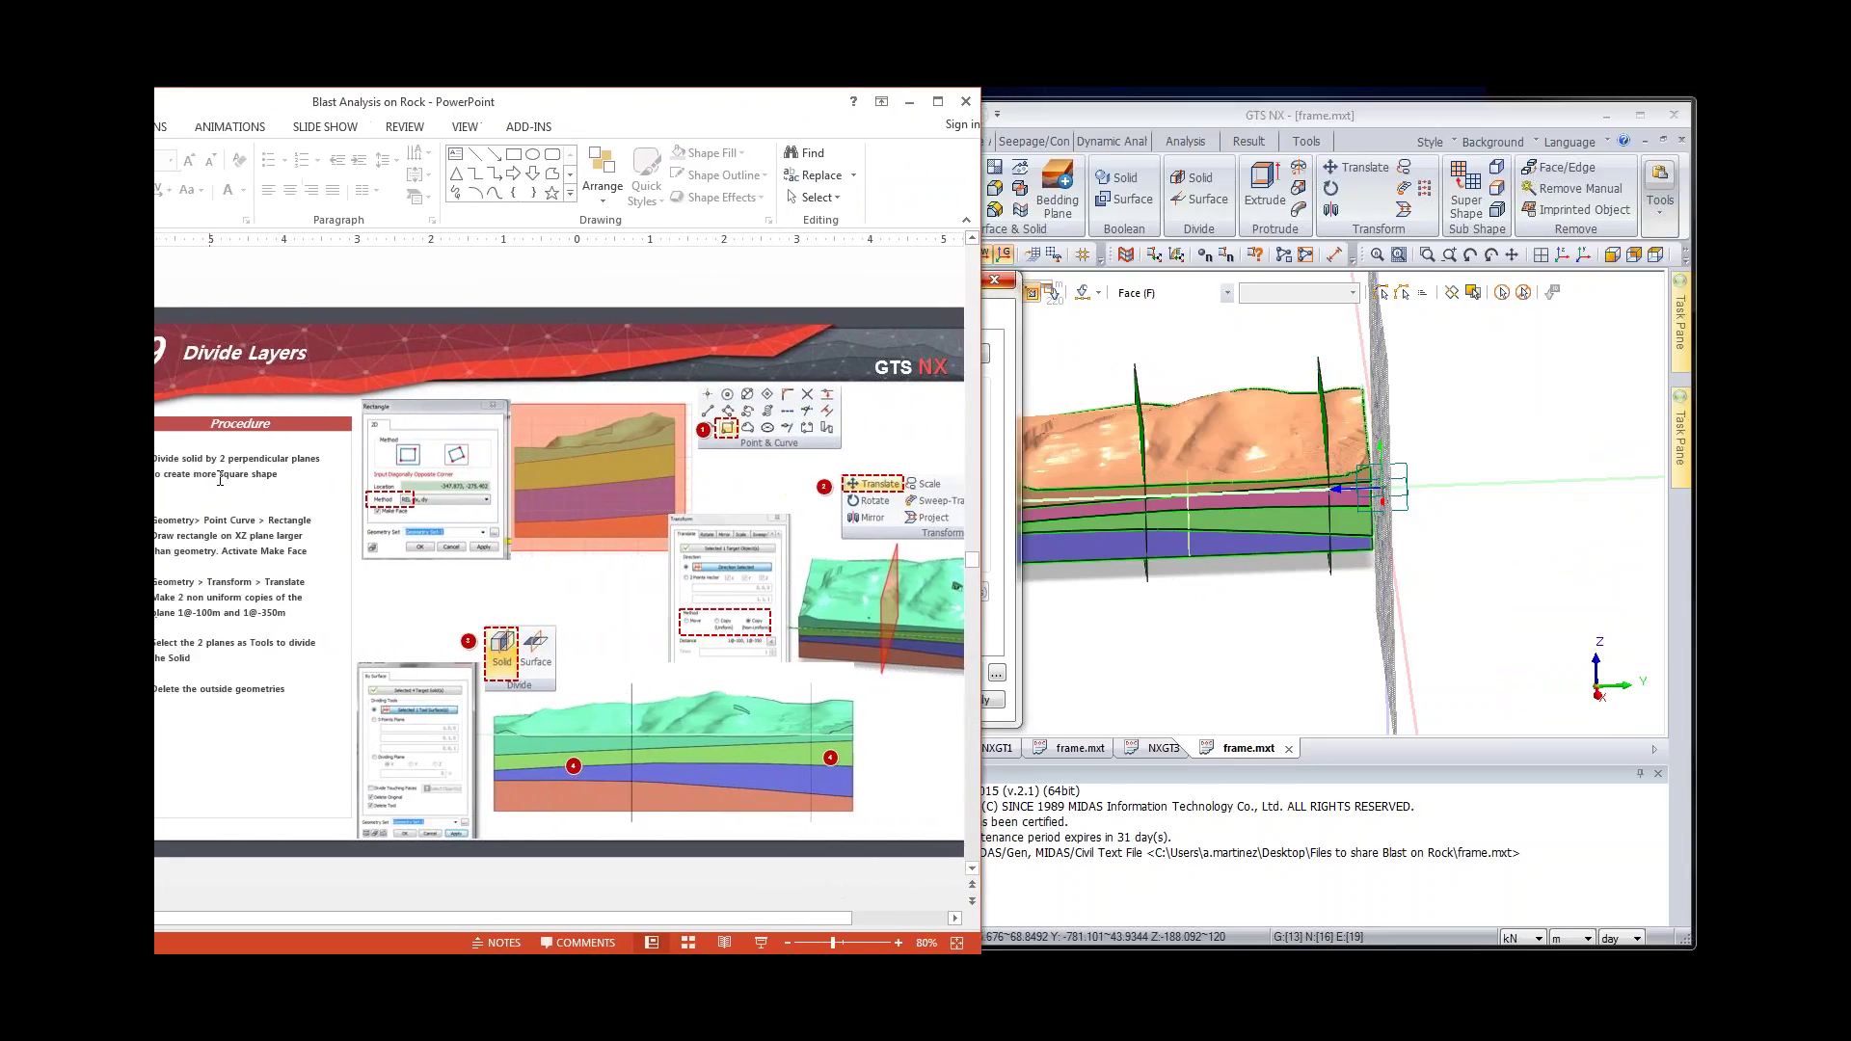
left_click_drag(568, 113, 429, 116)
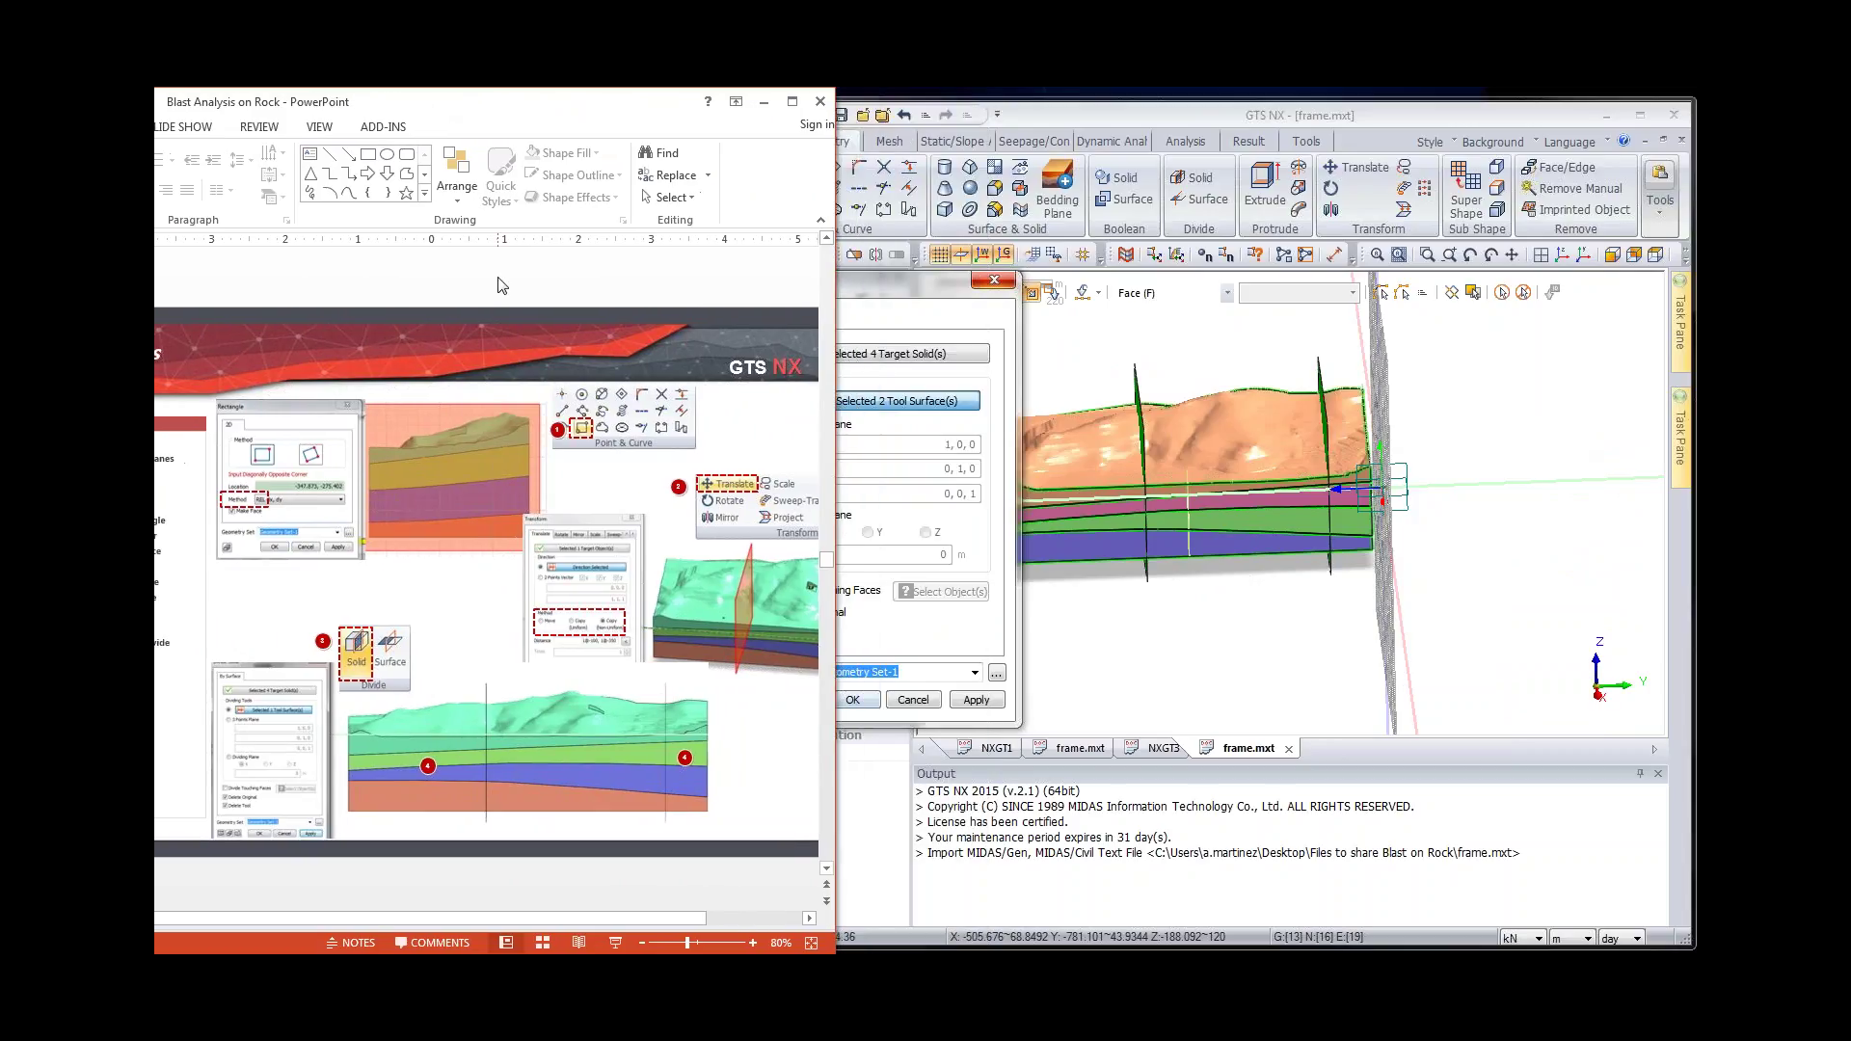
Step: Apply the division and delete the eight outer end pieces of the layers
left_click(852, 700)
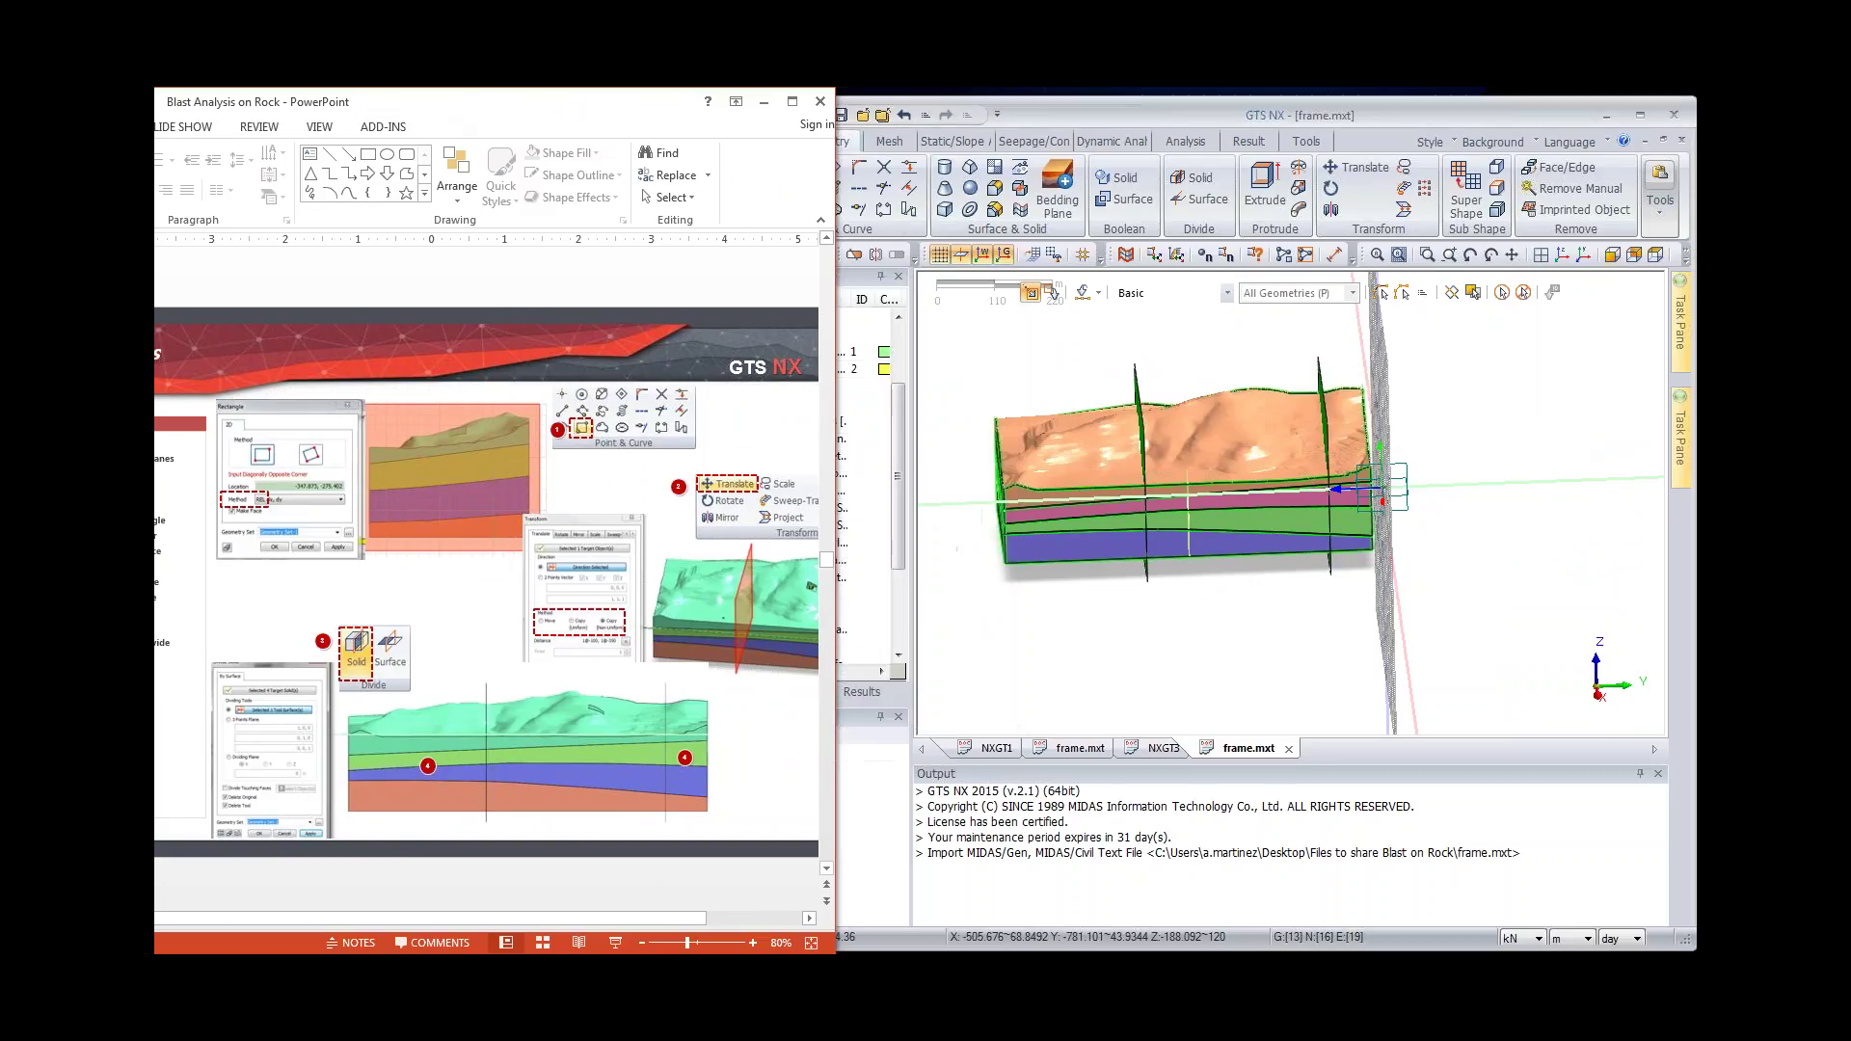
scroll(742, 735, "down", 1)
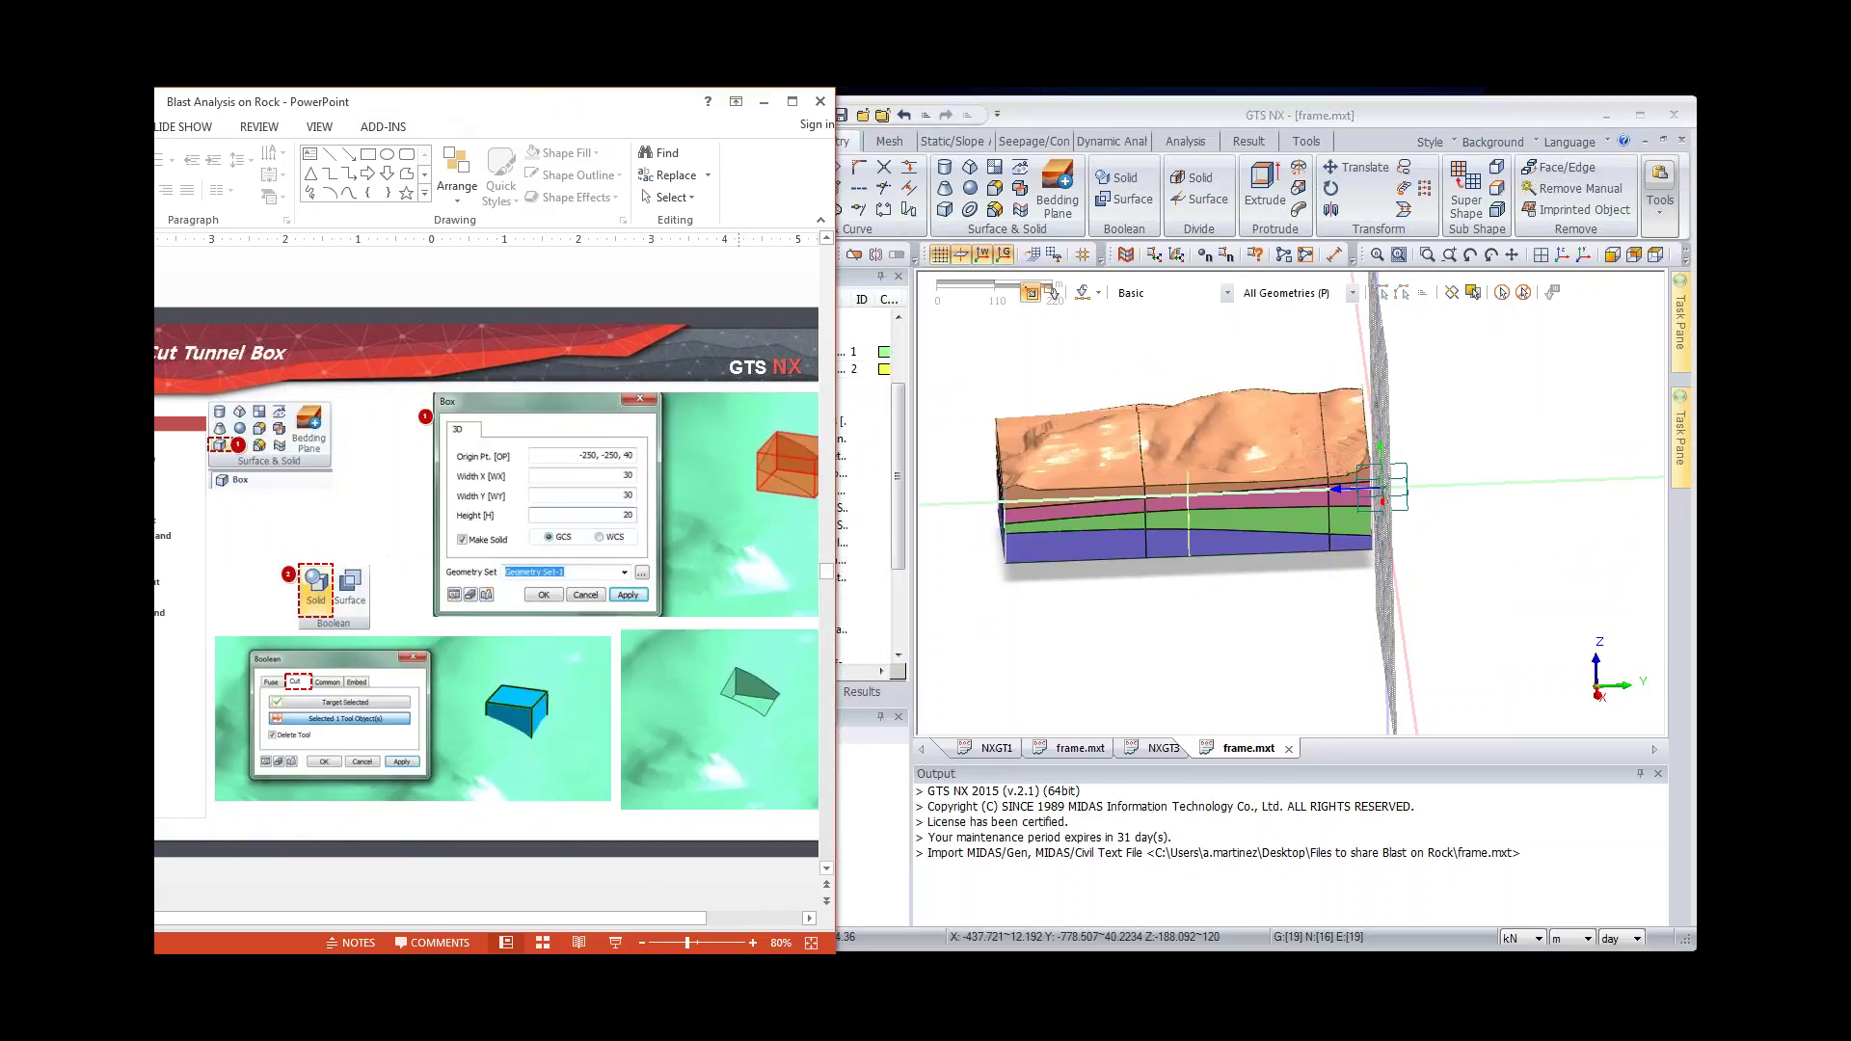
left_click(1063, 630)
left_click(1102, 496)
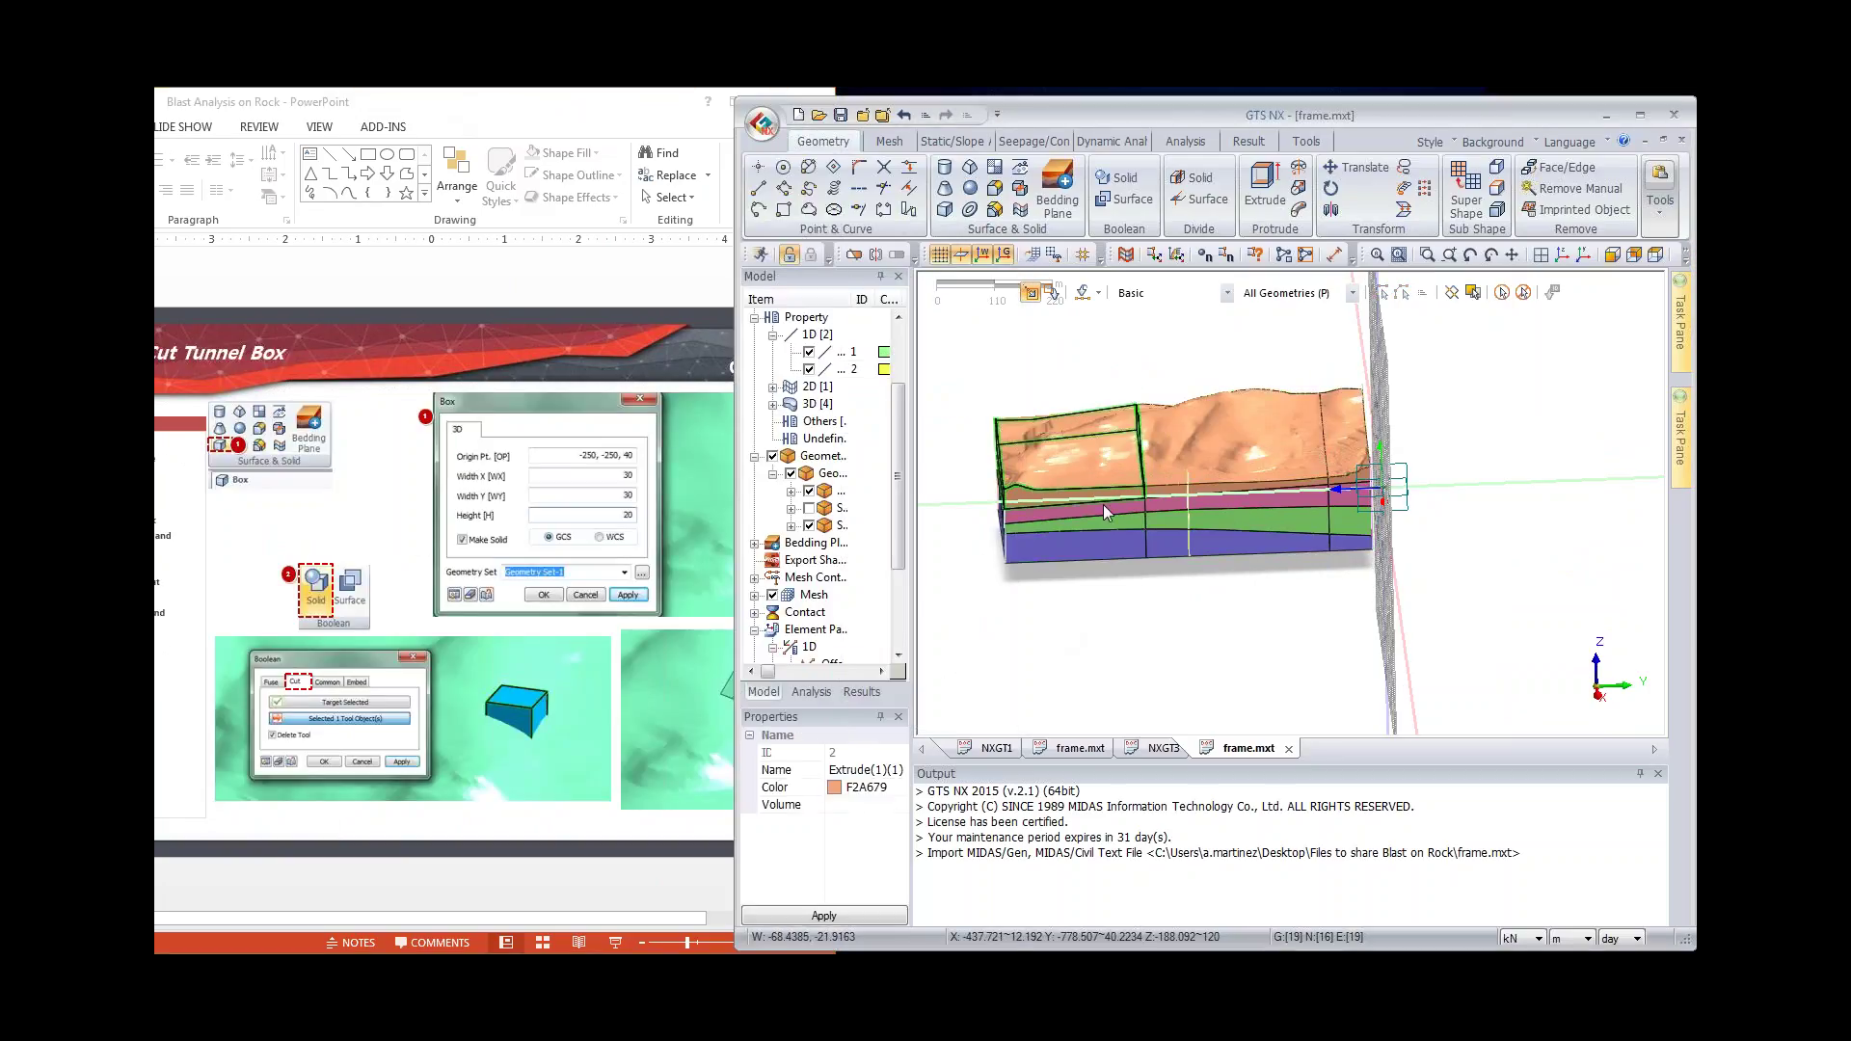
left_click(1109, 523)
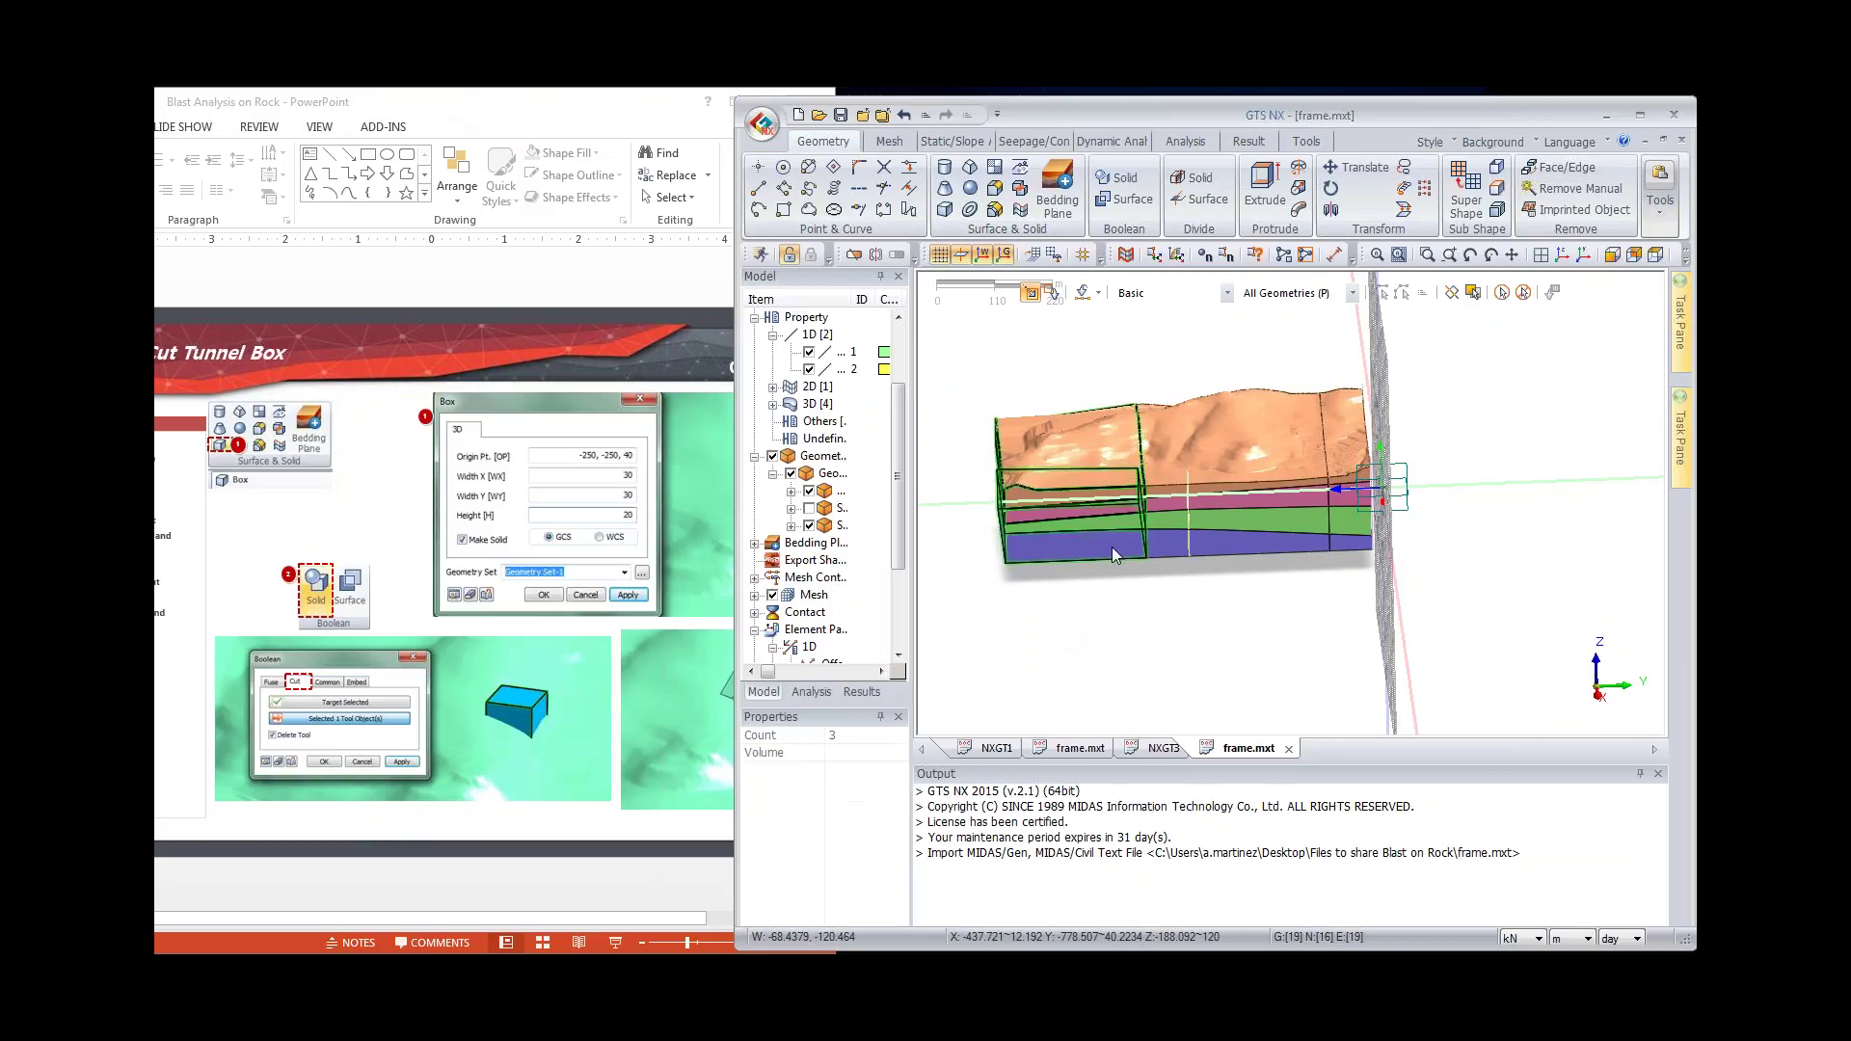
left_click(1357, 520)
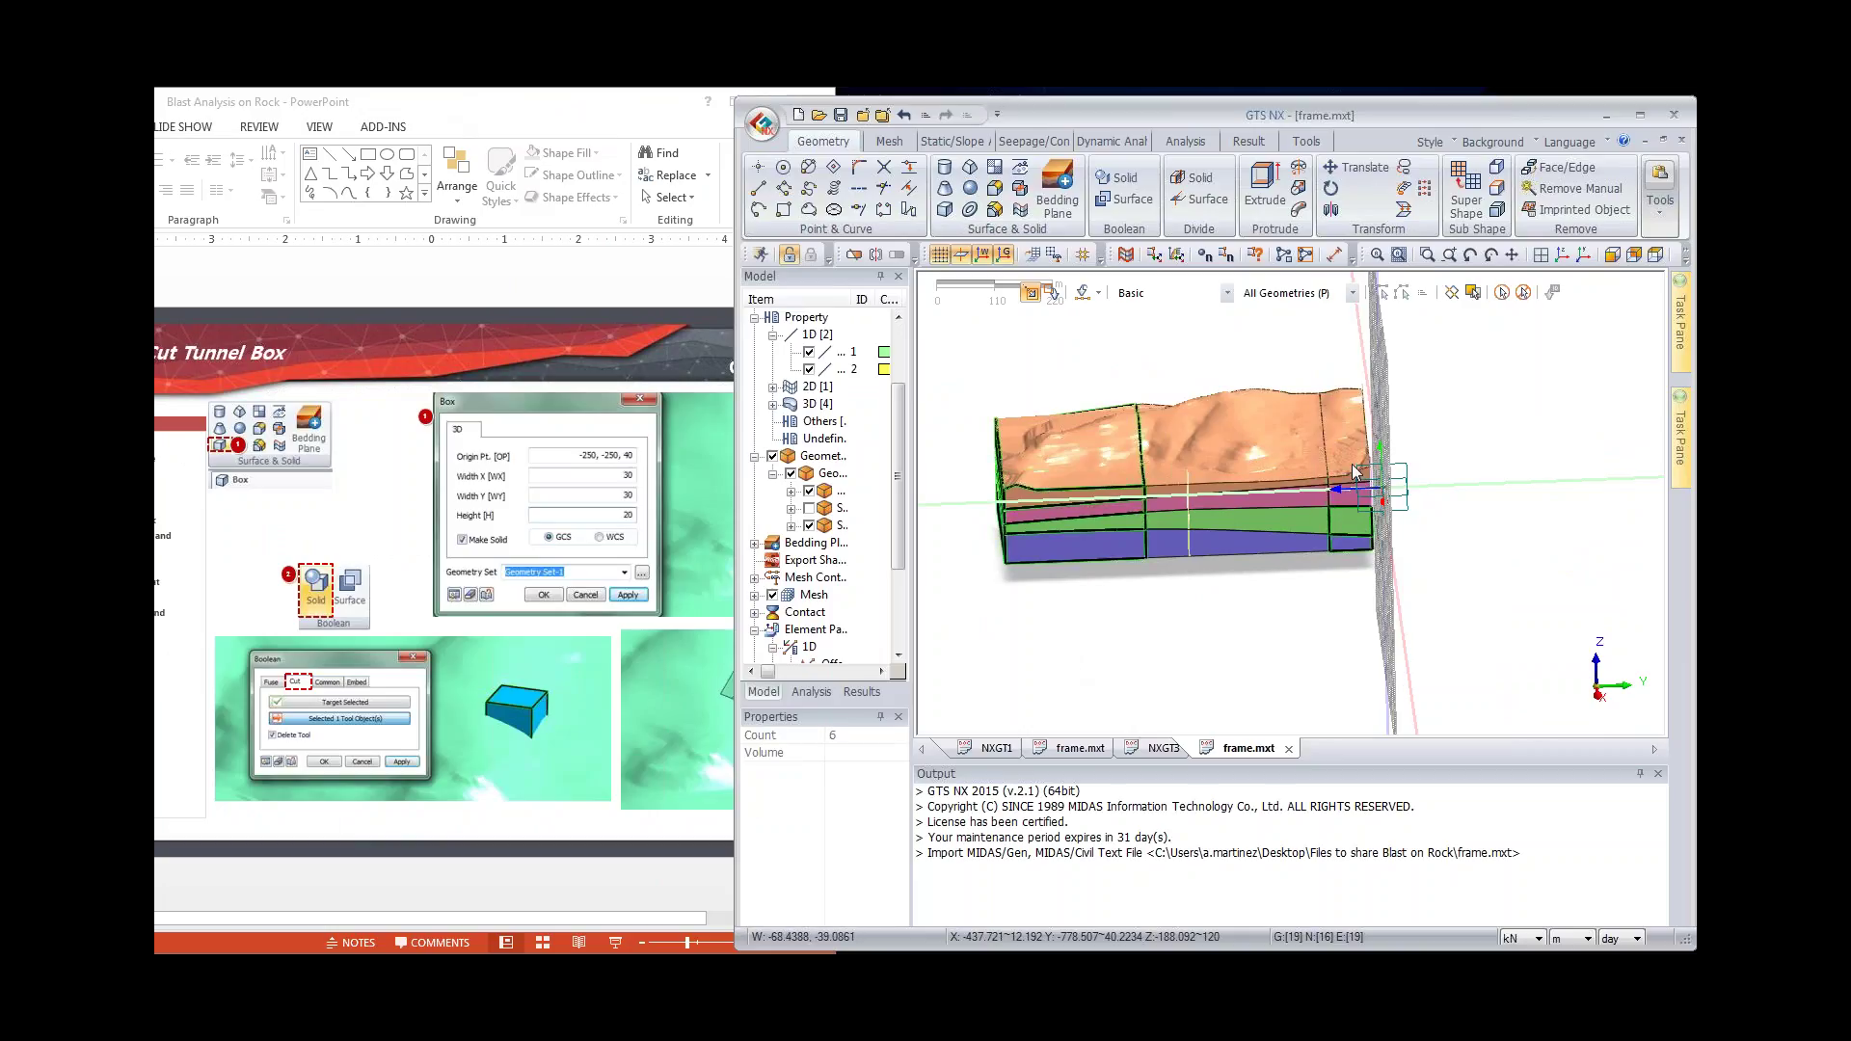
left_click(1355, 473)
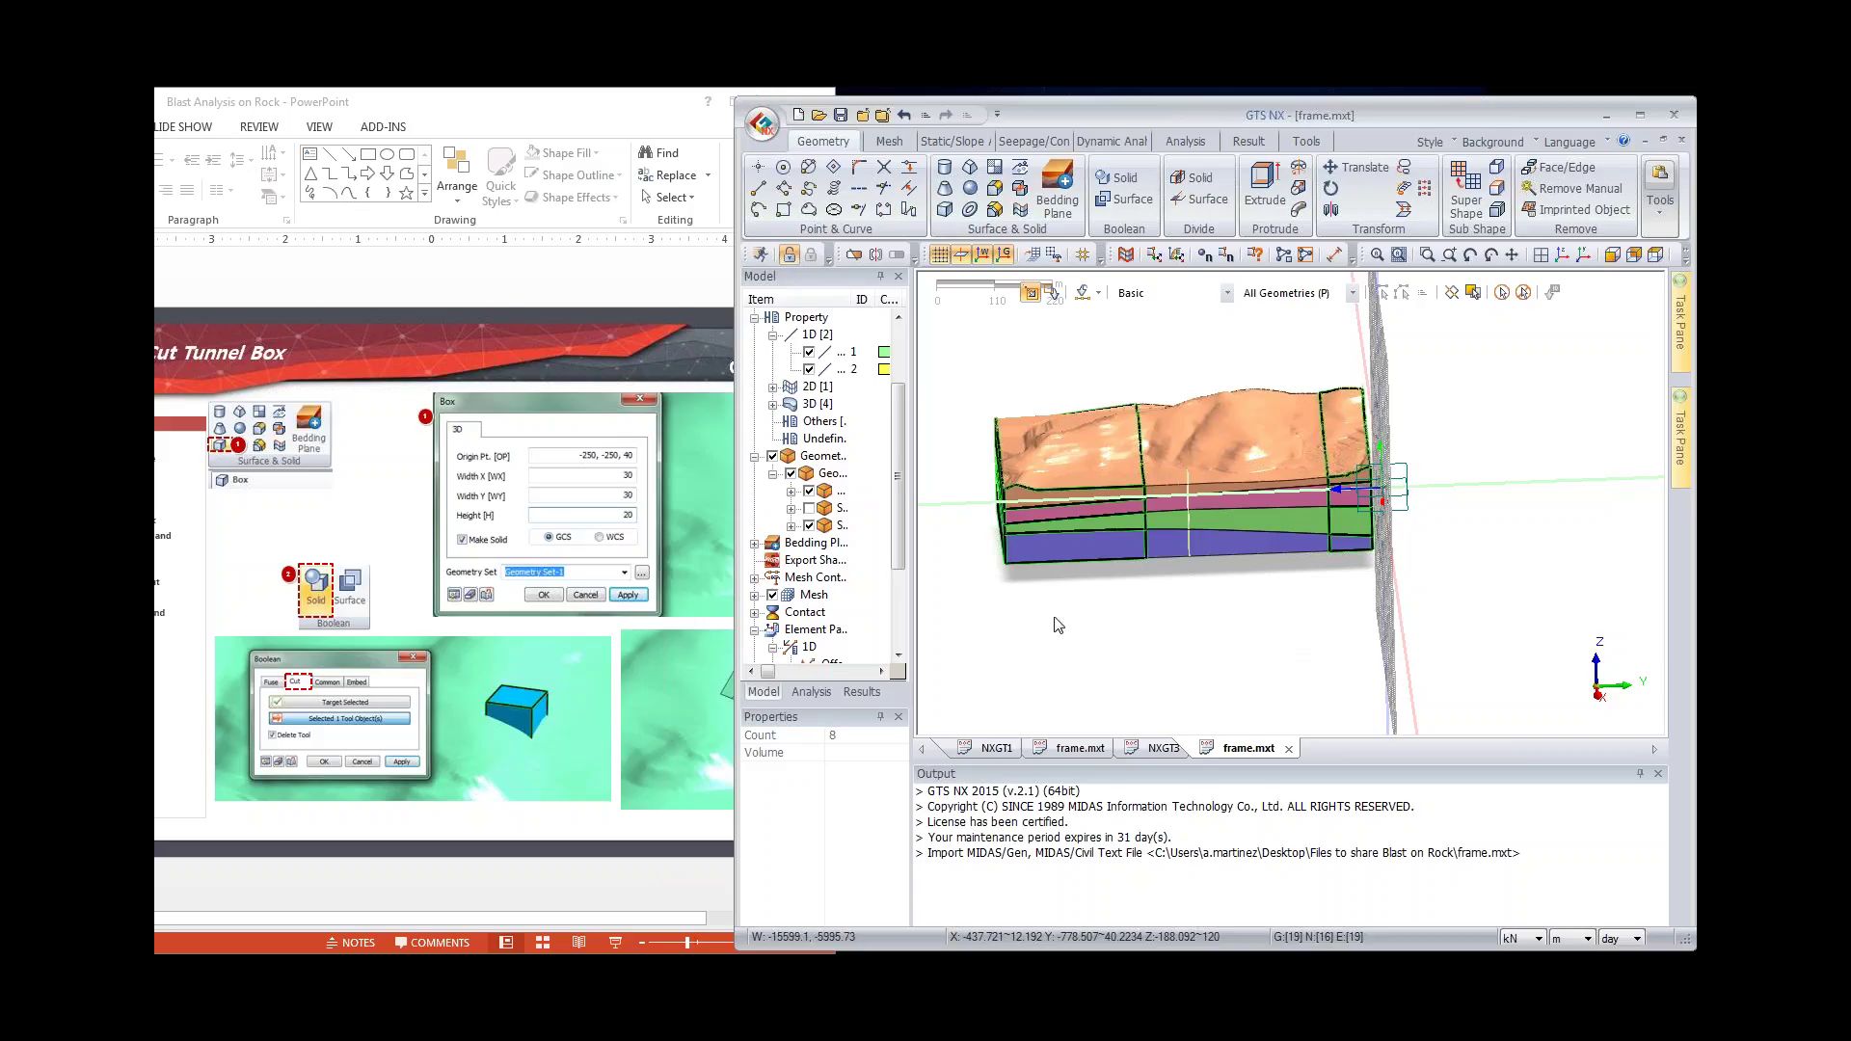
key("Delete")
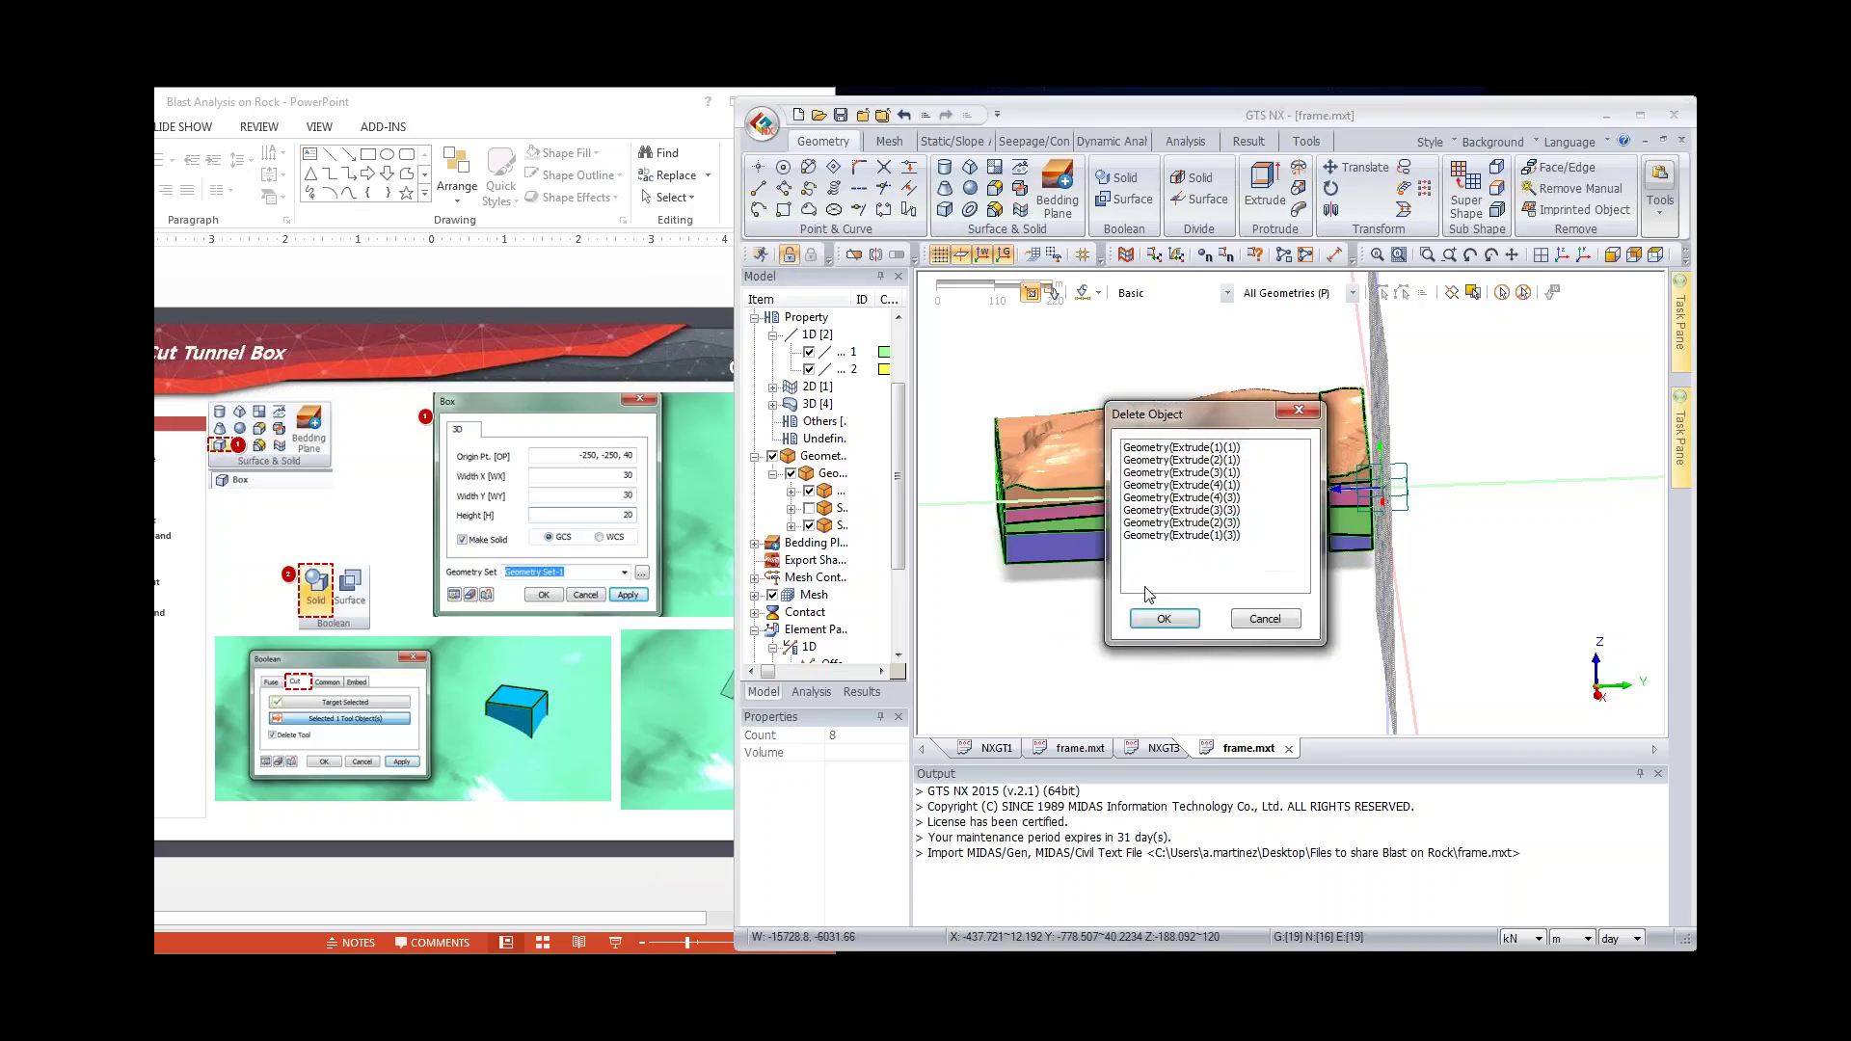
key("Return")
Step: Hide the first geometry groups and expand the solid group listing solids 20, 22, 24, 26
middle_click_drag(1107, 615, 1134, 619)
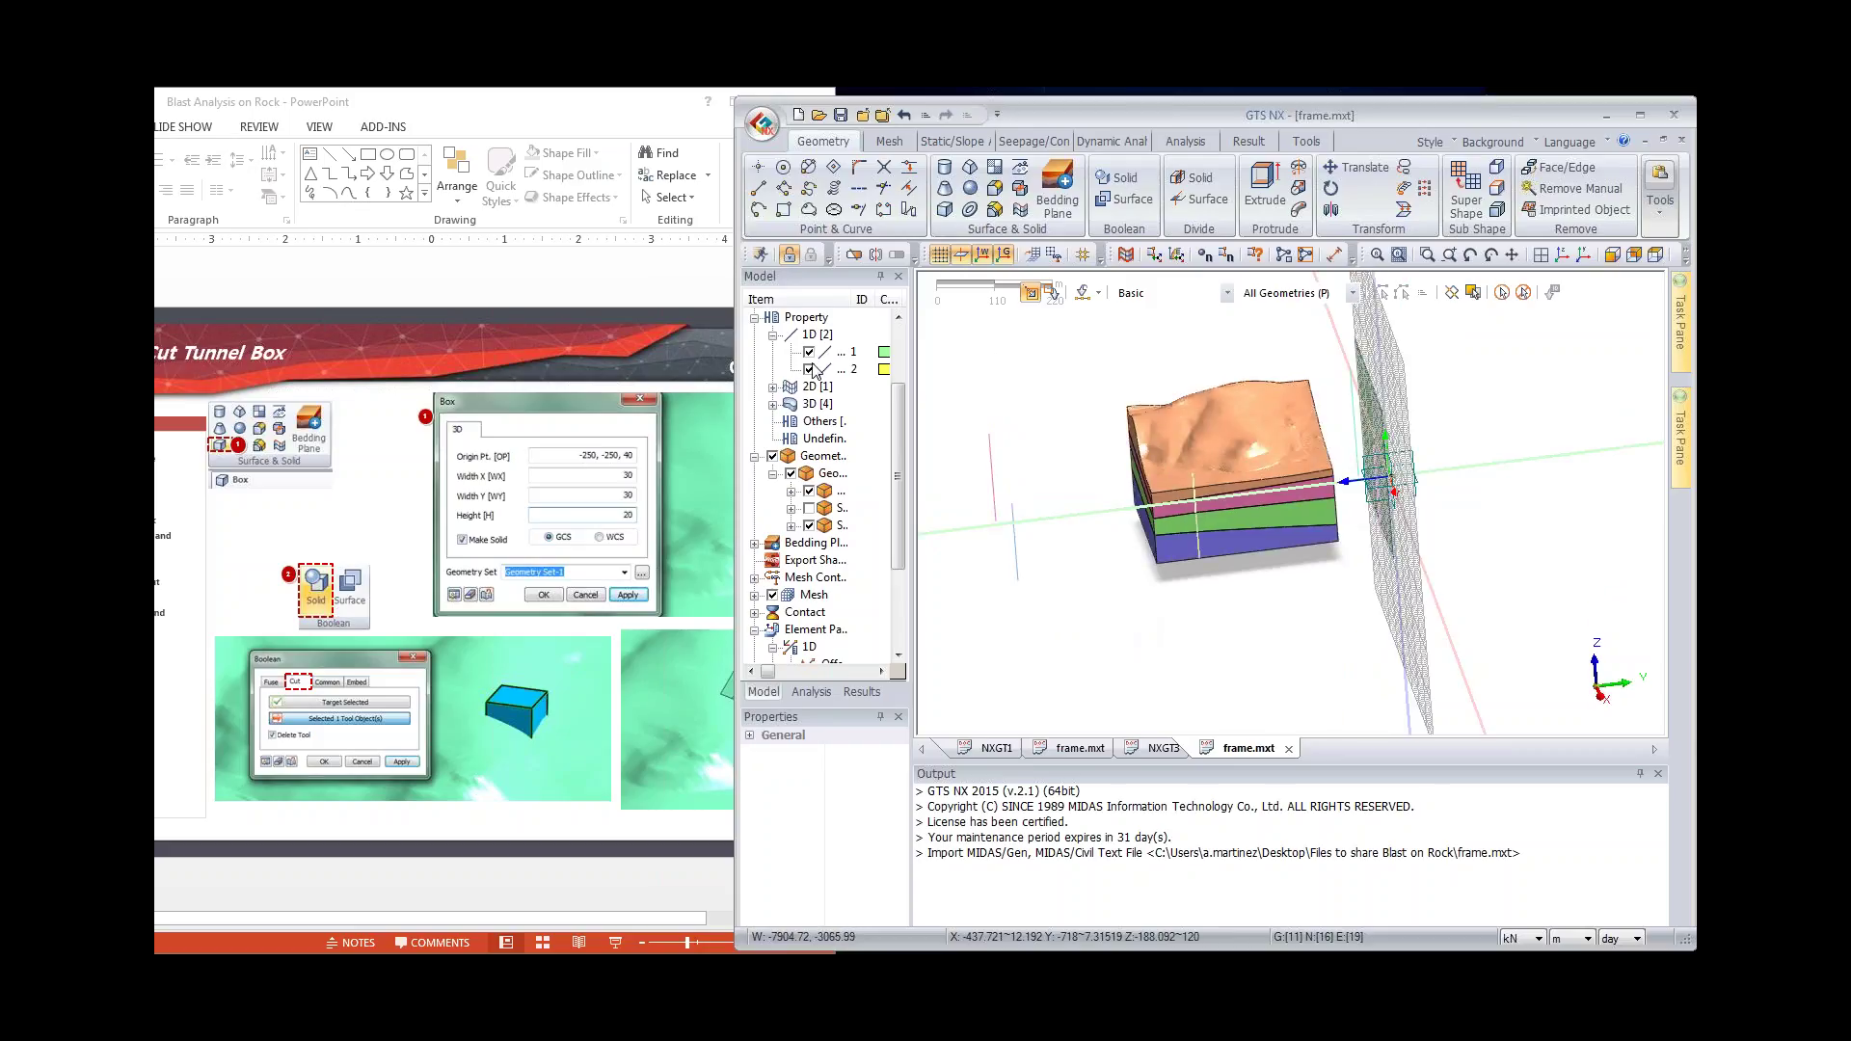
left_click(808, 491)
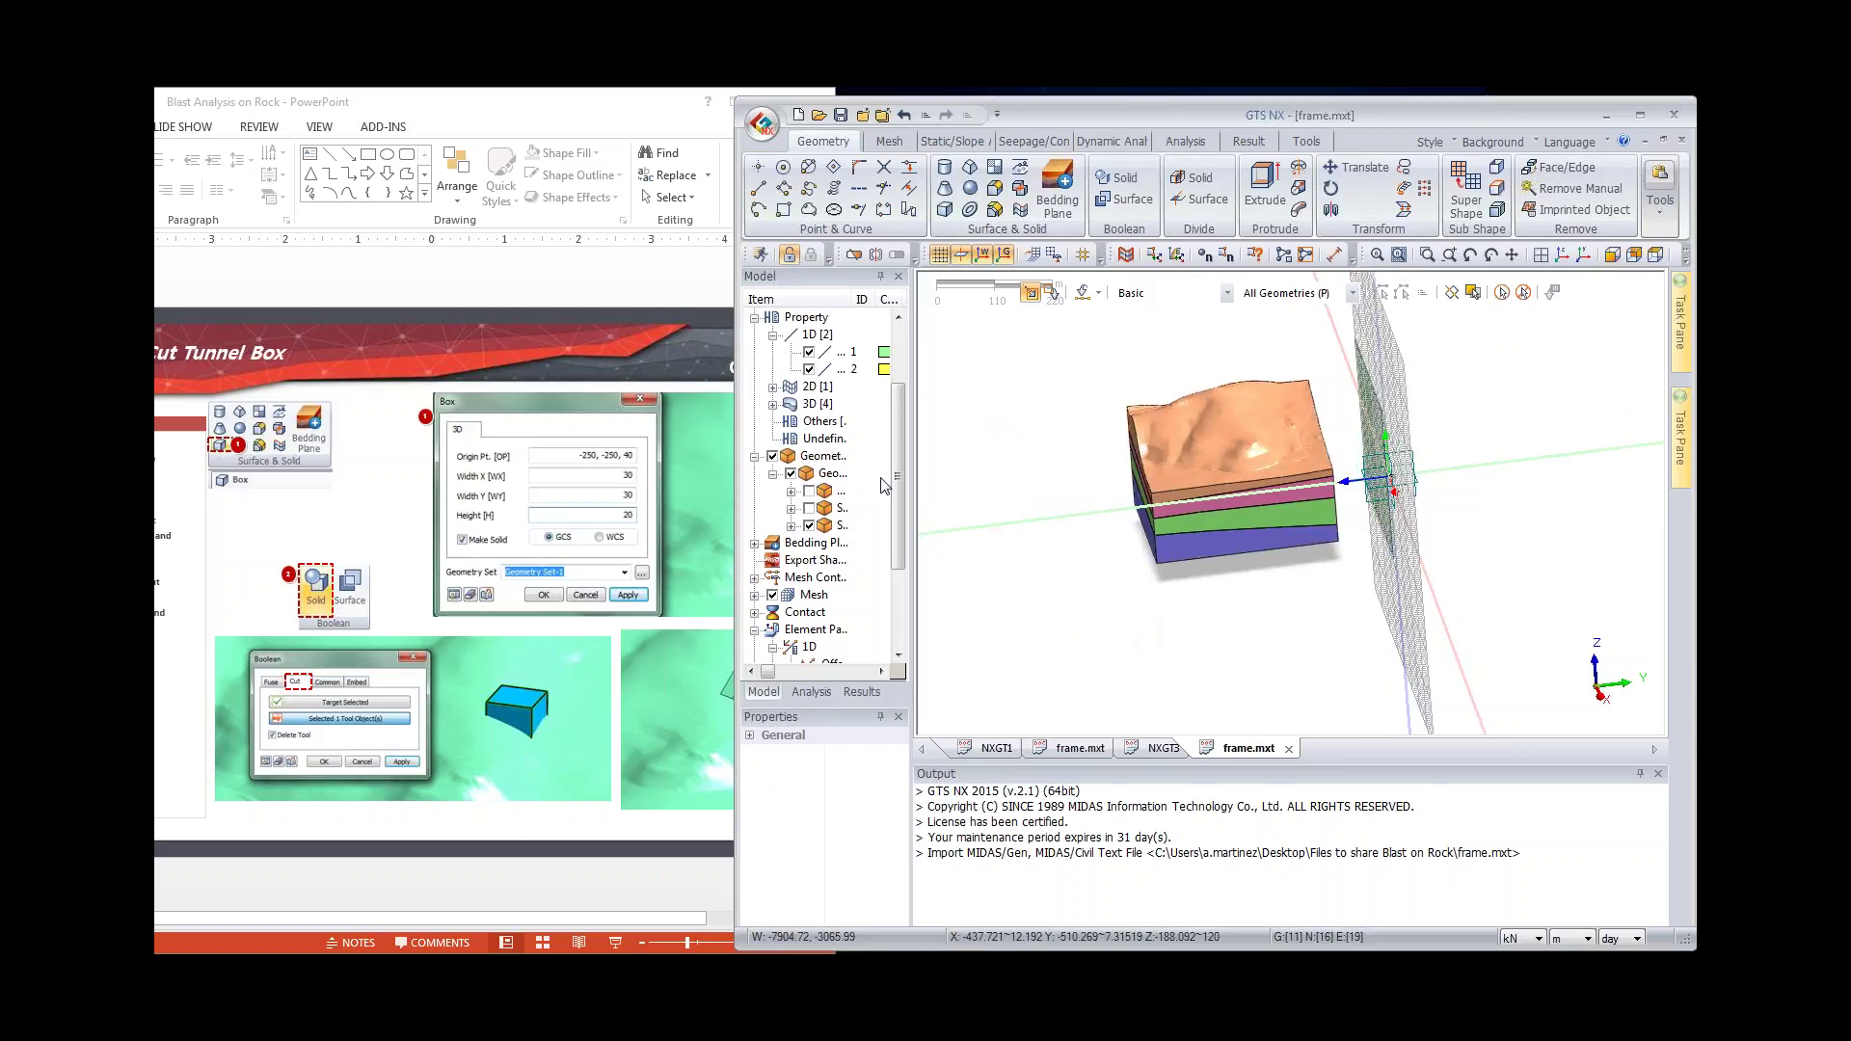
left_click(809, 508)
left_click(791, 525)
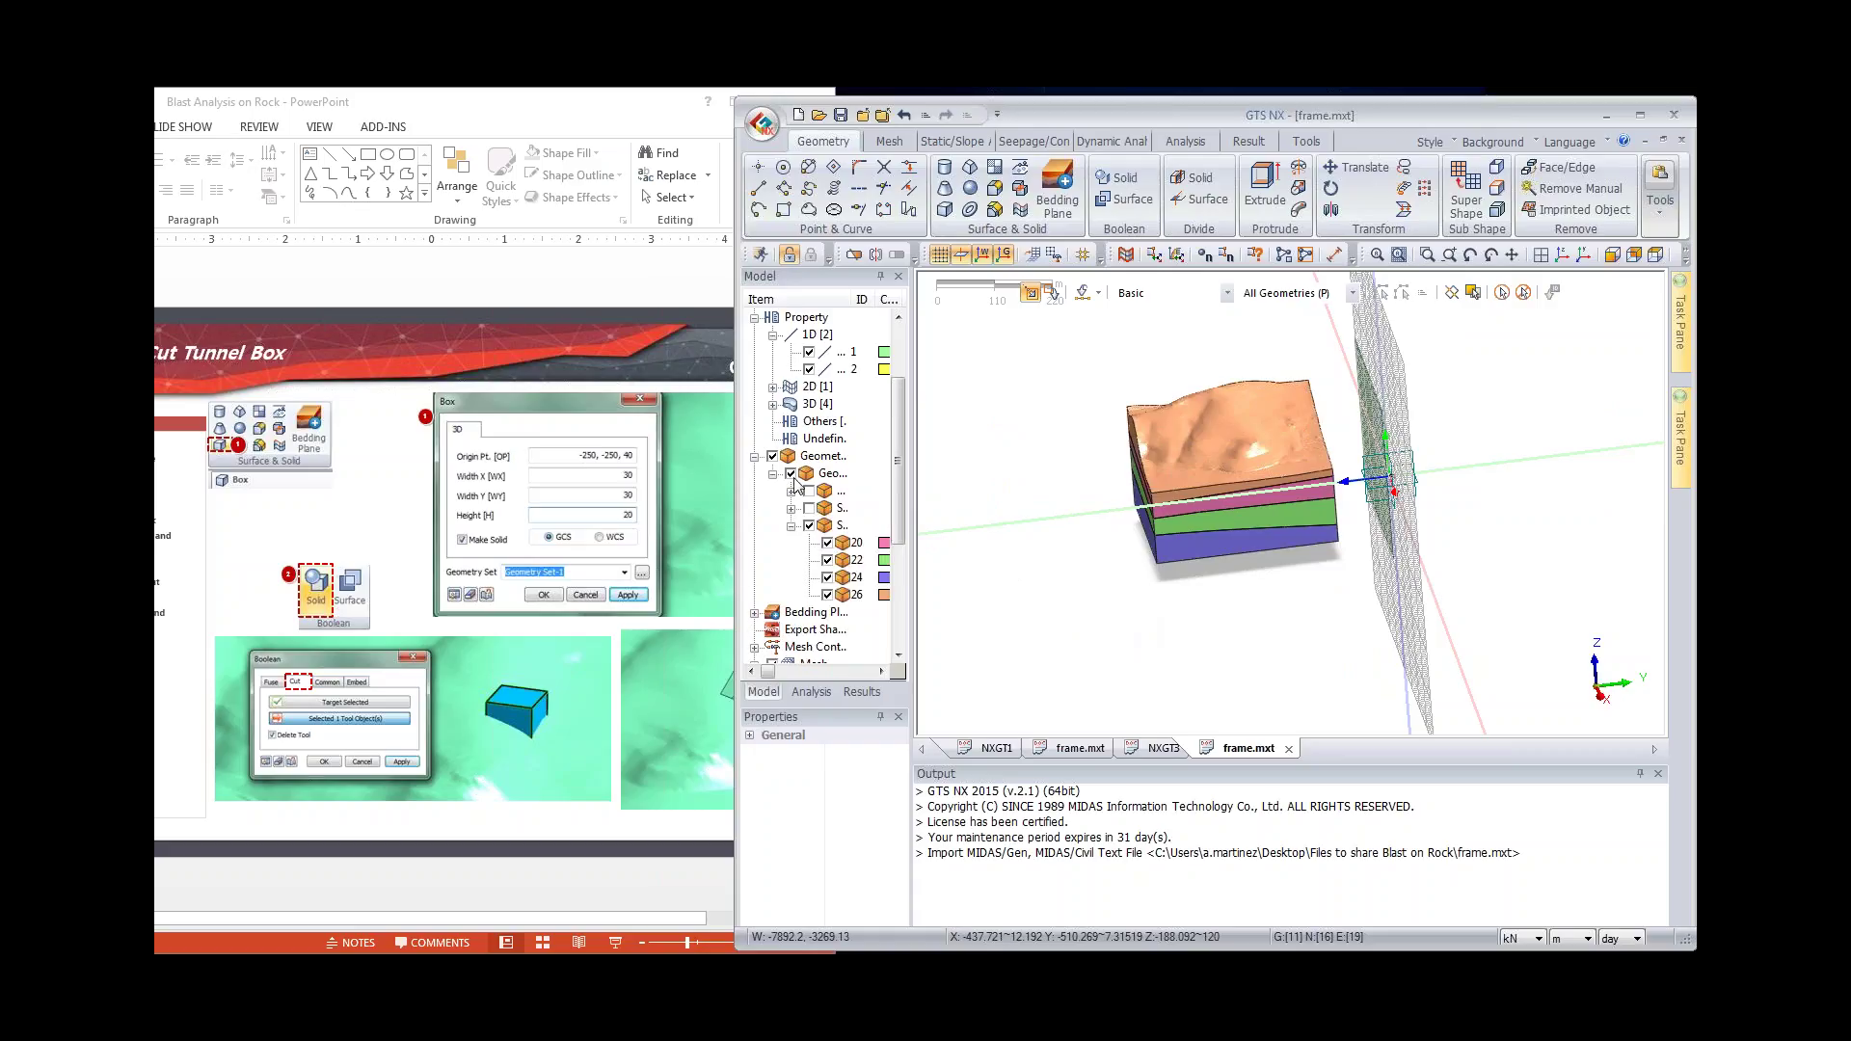
left_click(791, 473)
middle_click_drag(1205, 564, 1109, 540)
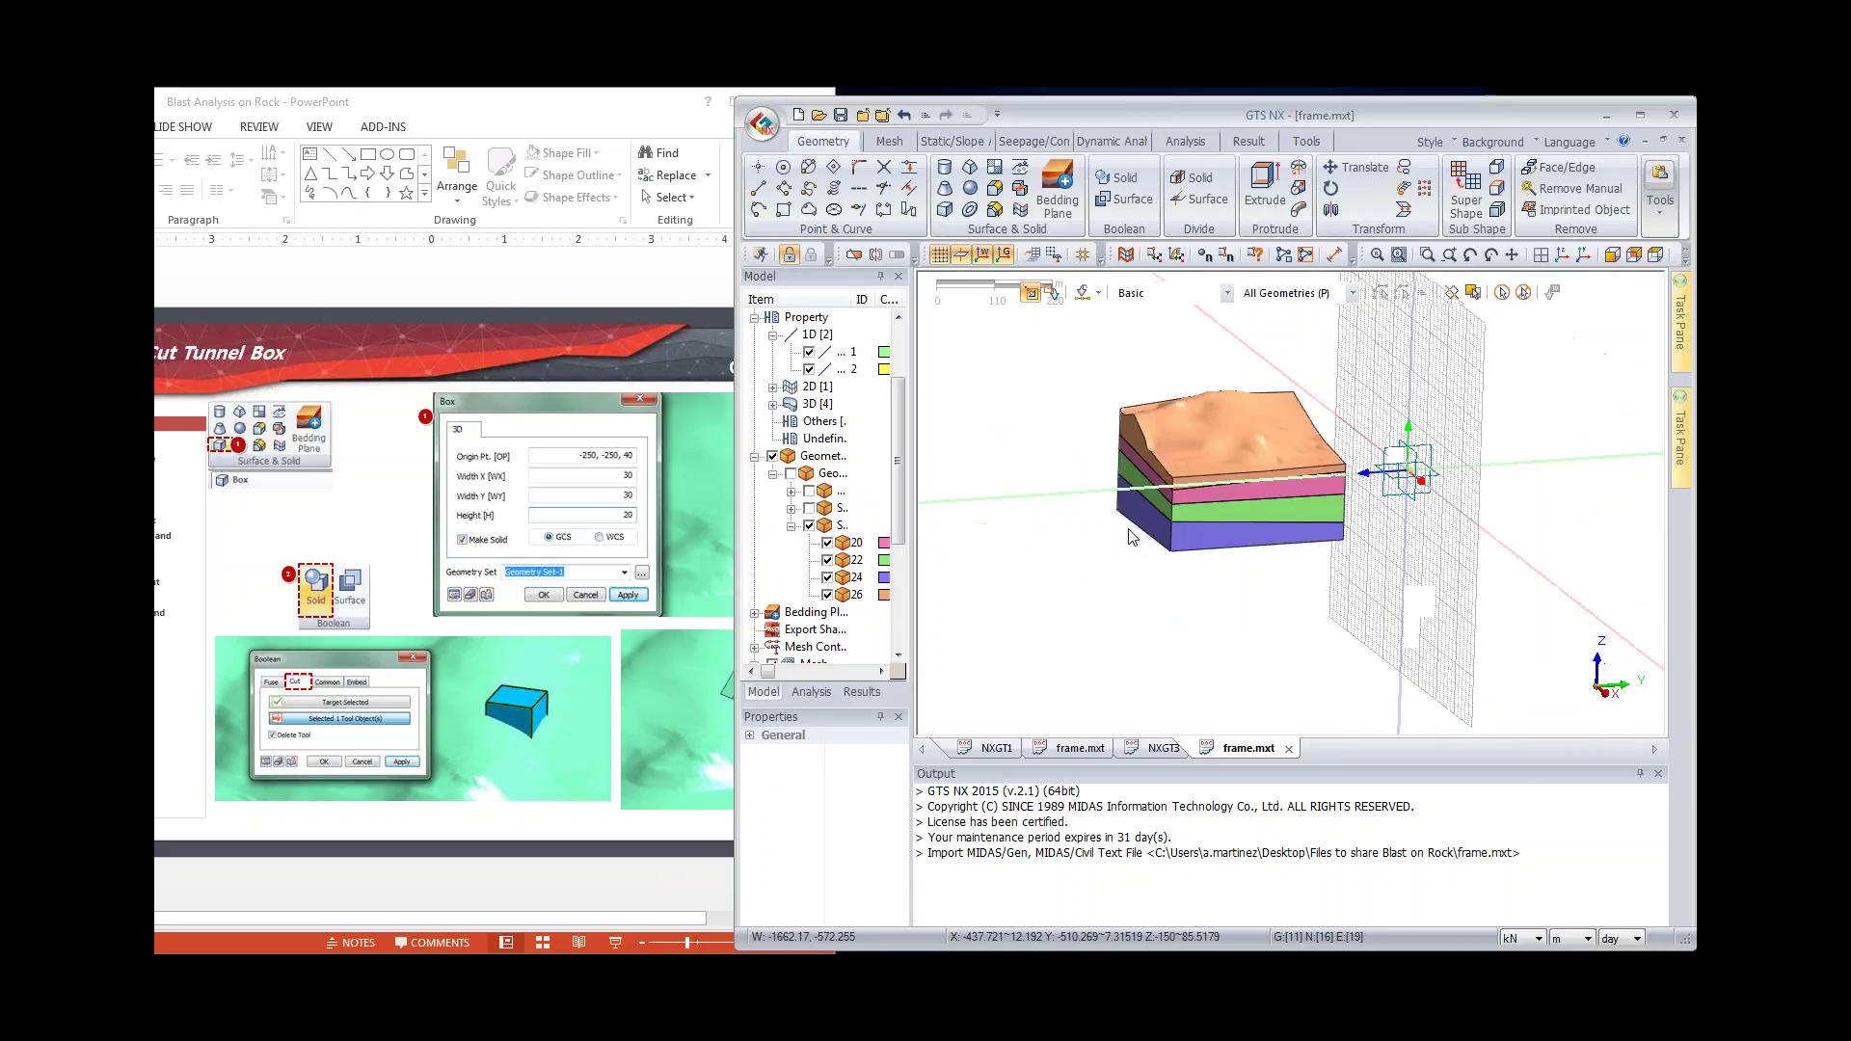
Step: Create the 30×30×20 tunnel box solid at origin -250, -250, 40
left_click(569, 295)
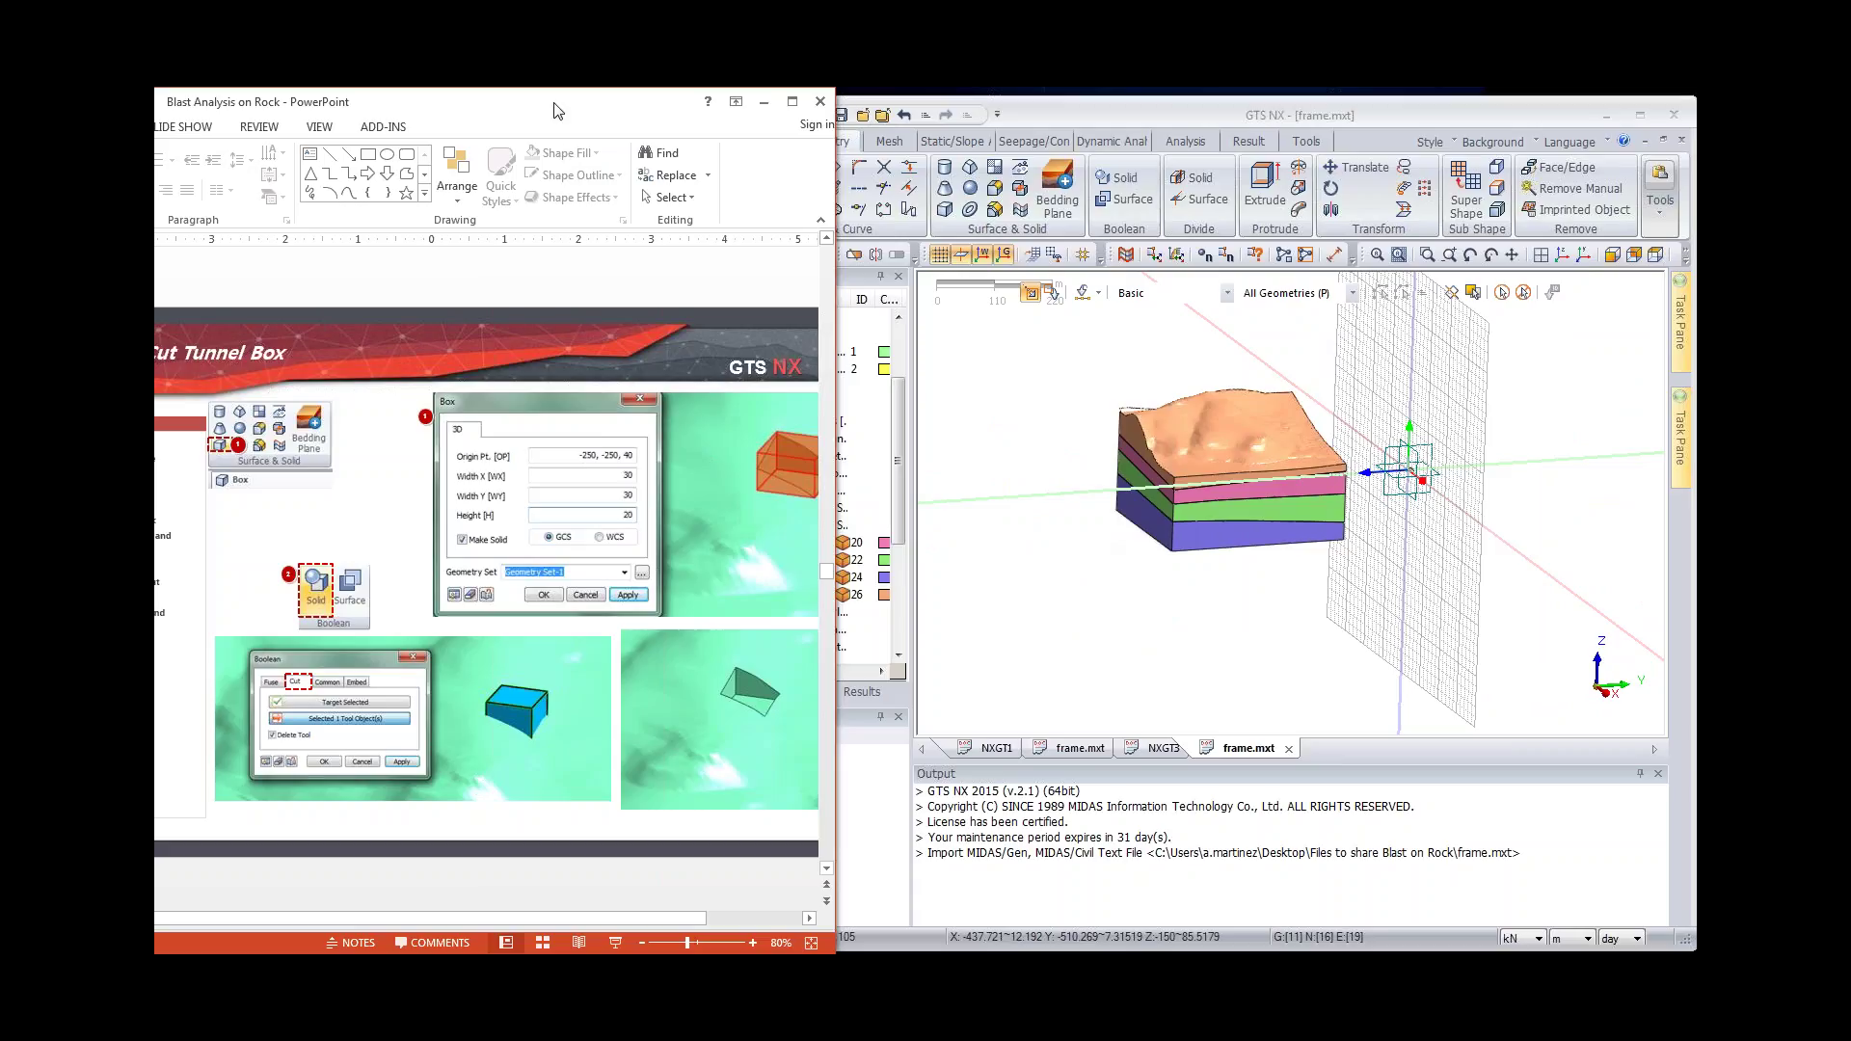
left_click_drag(555, 111, 544, 111)
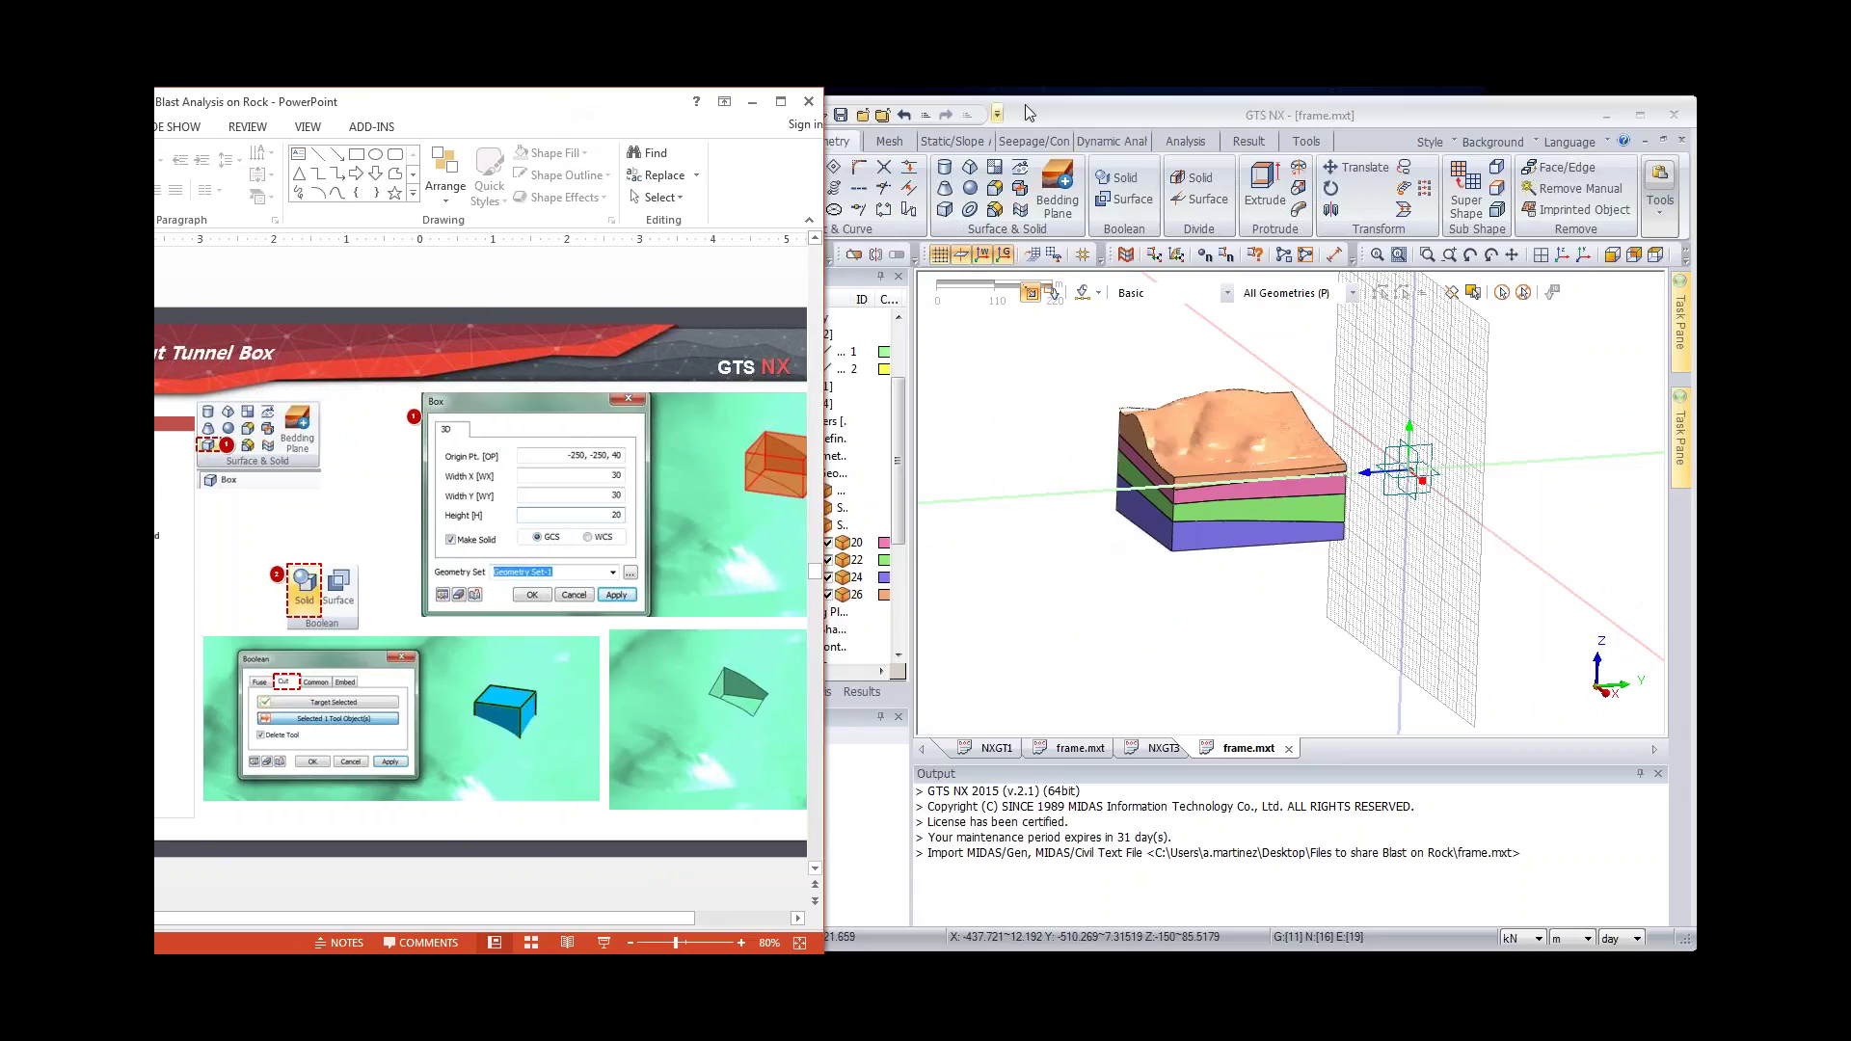
left_click(940, 215)
left_click(943, 210)
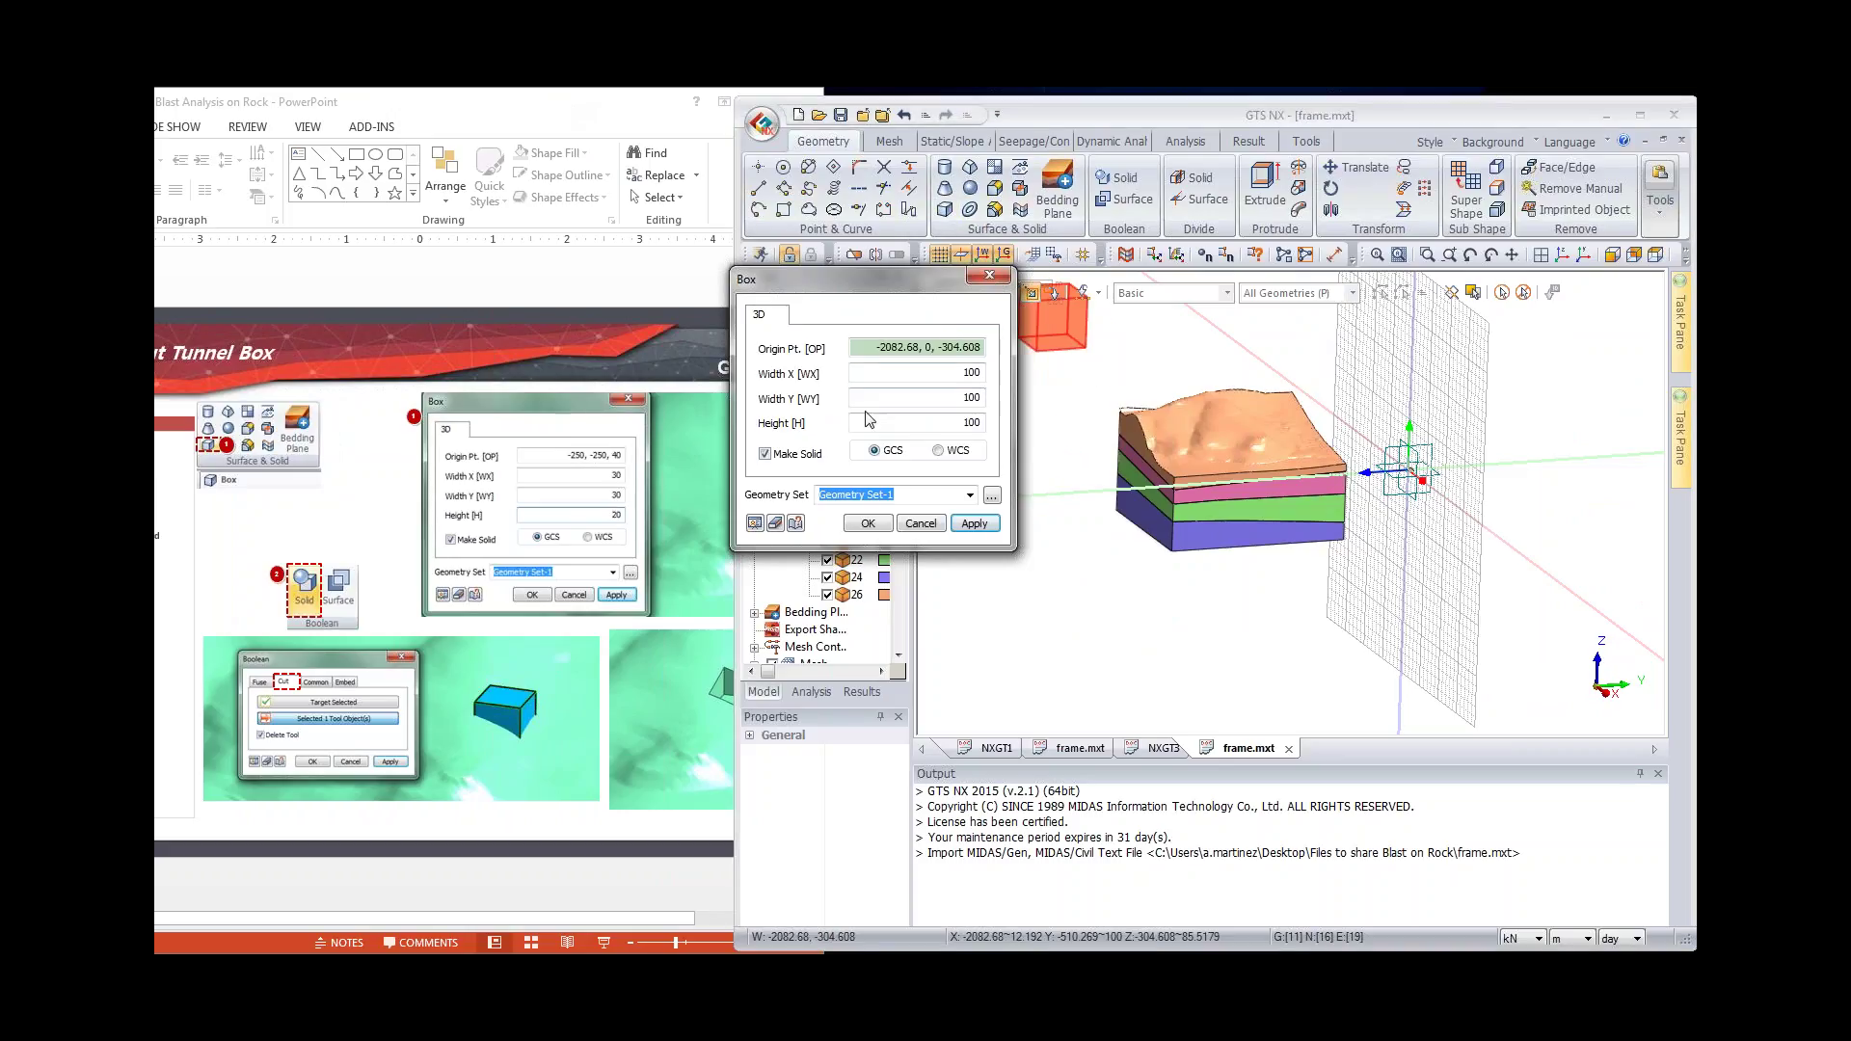
left_click_drag(864, 353, 991, 356)
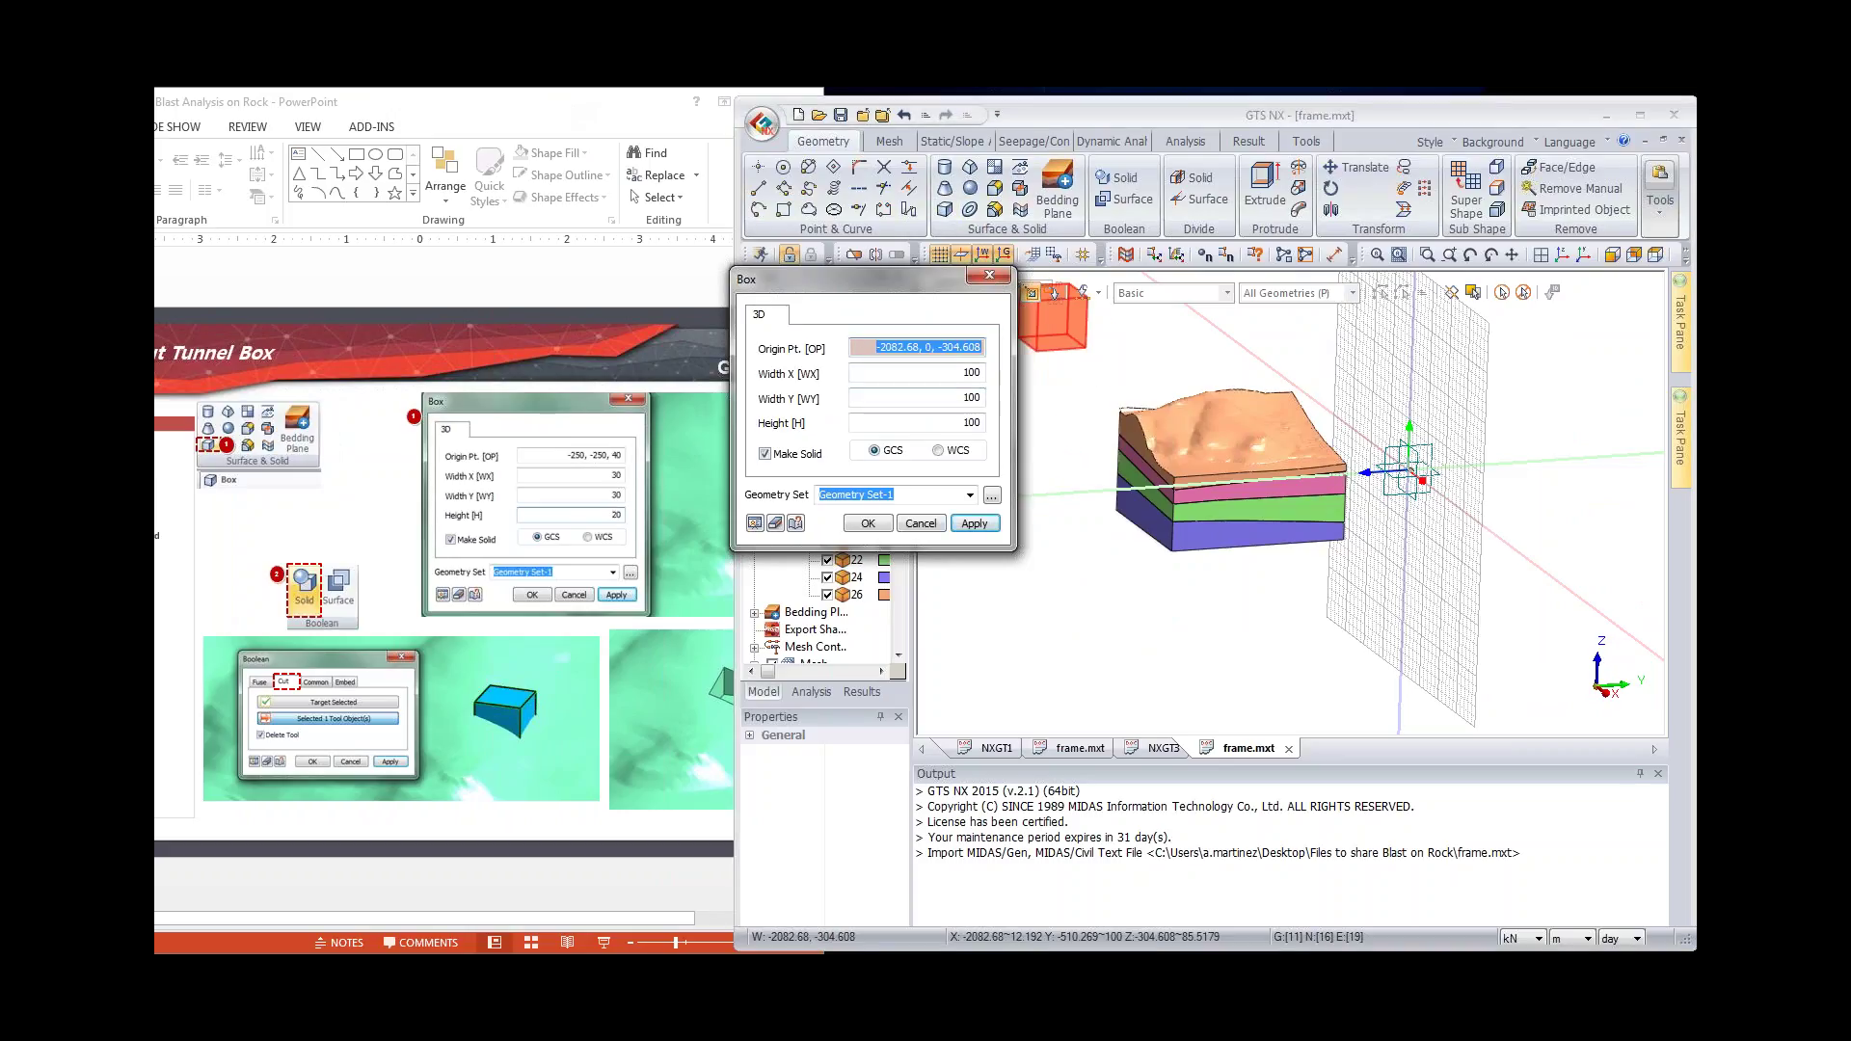
type("-")
type("250, -250, 40")
double_click(984, 371)
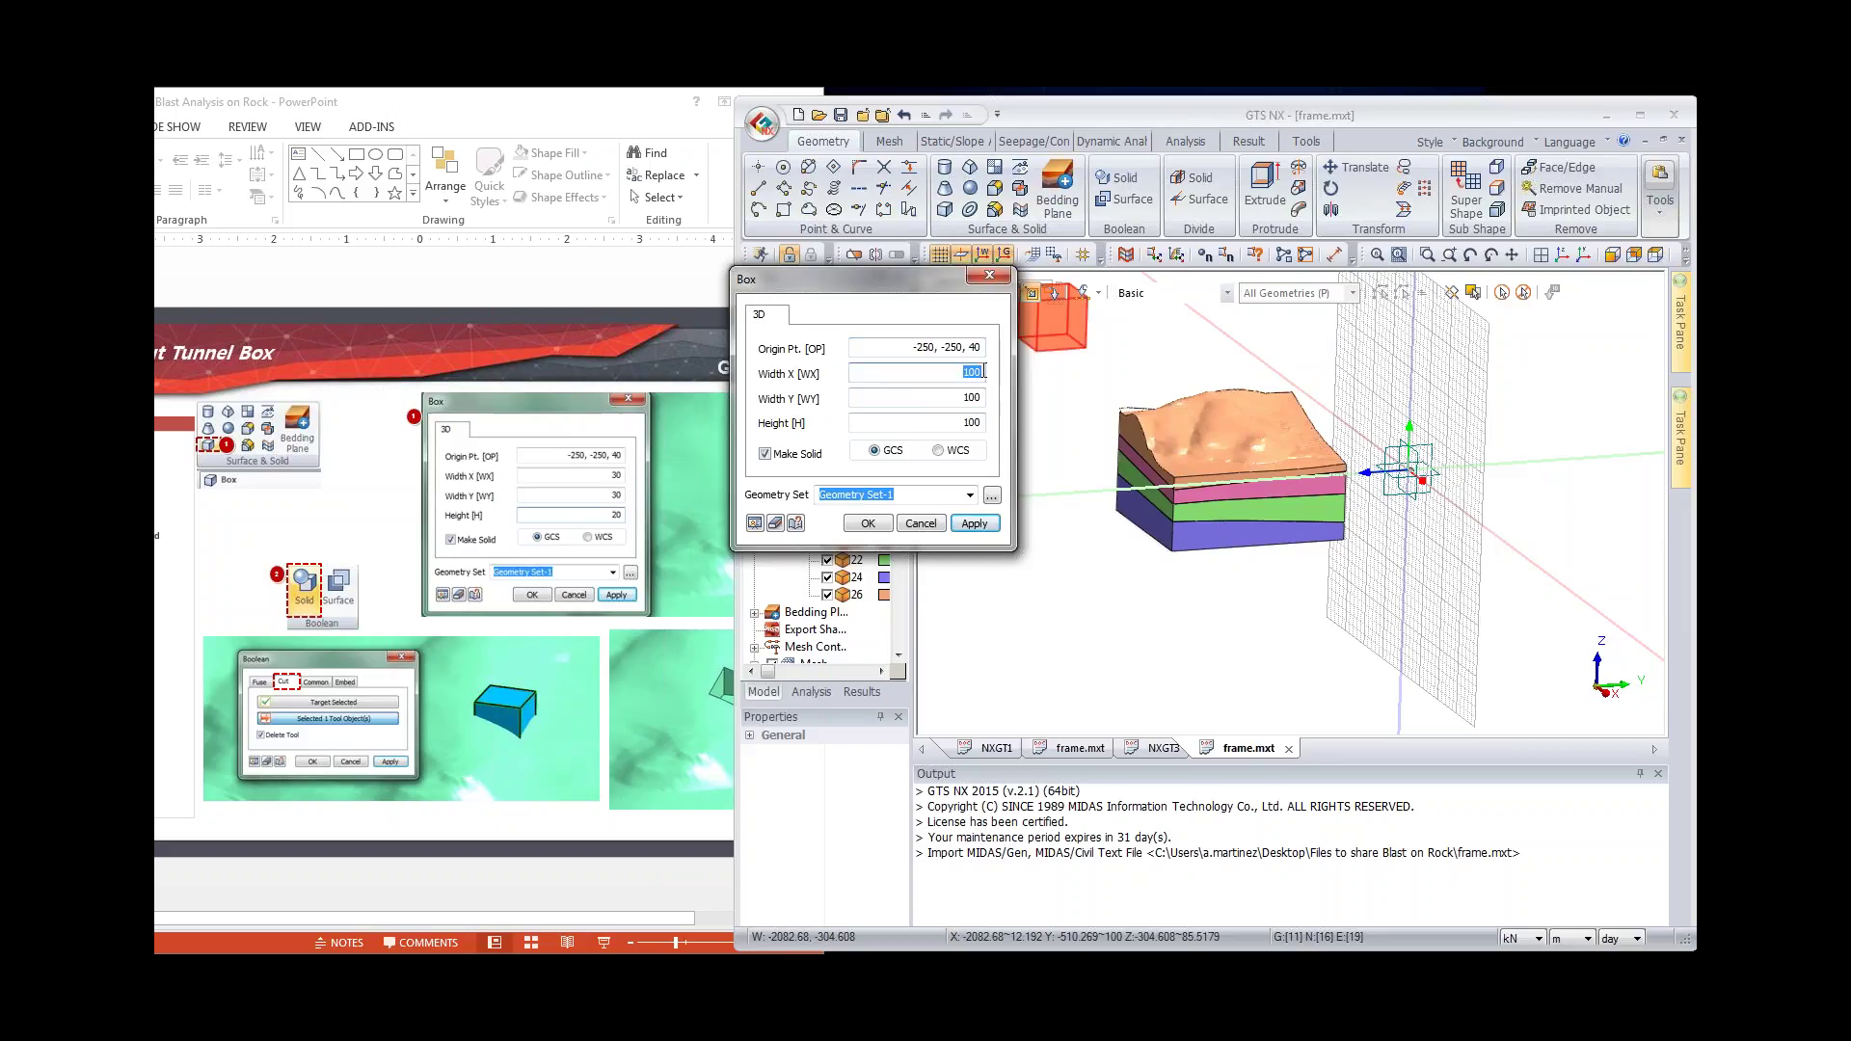
type("3")
double_click(977, 397)
double_click(984, 424)
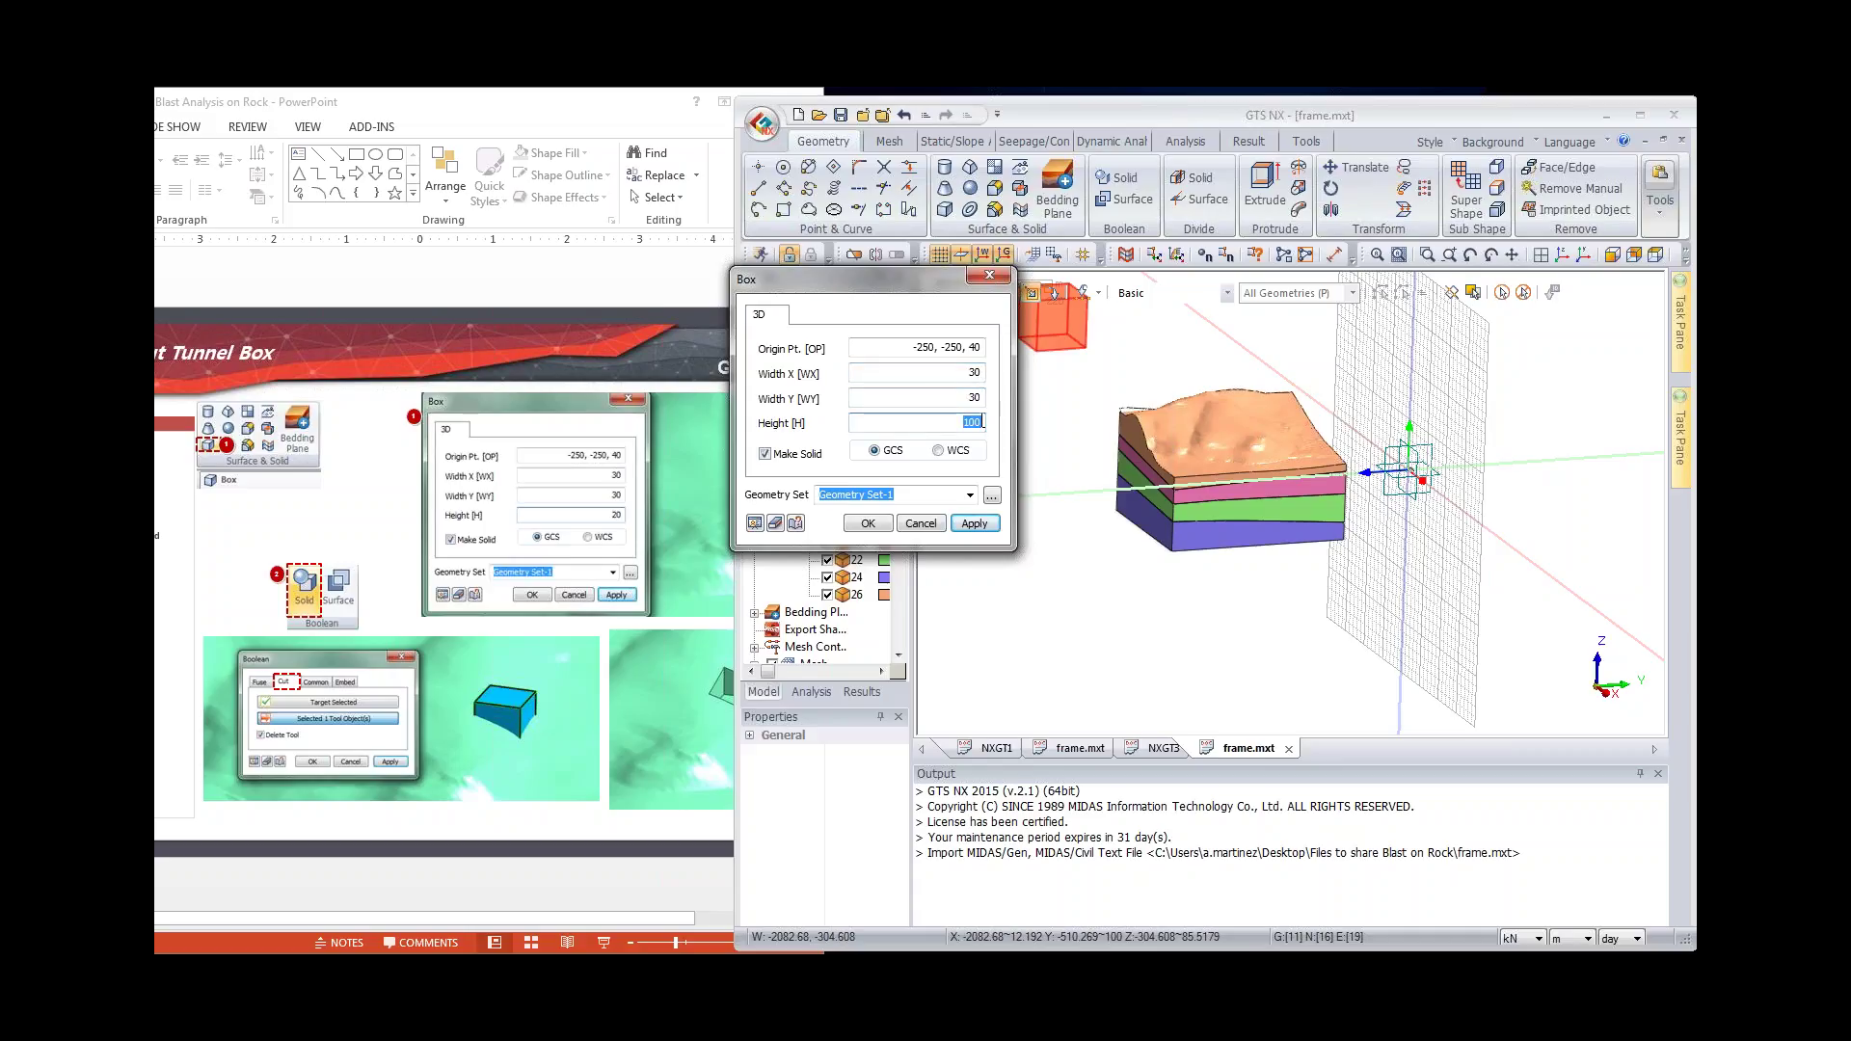
left_click(754, 524)
key("Return")
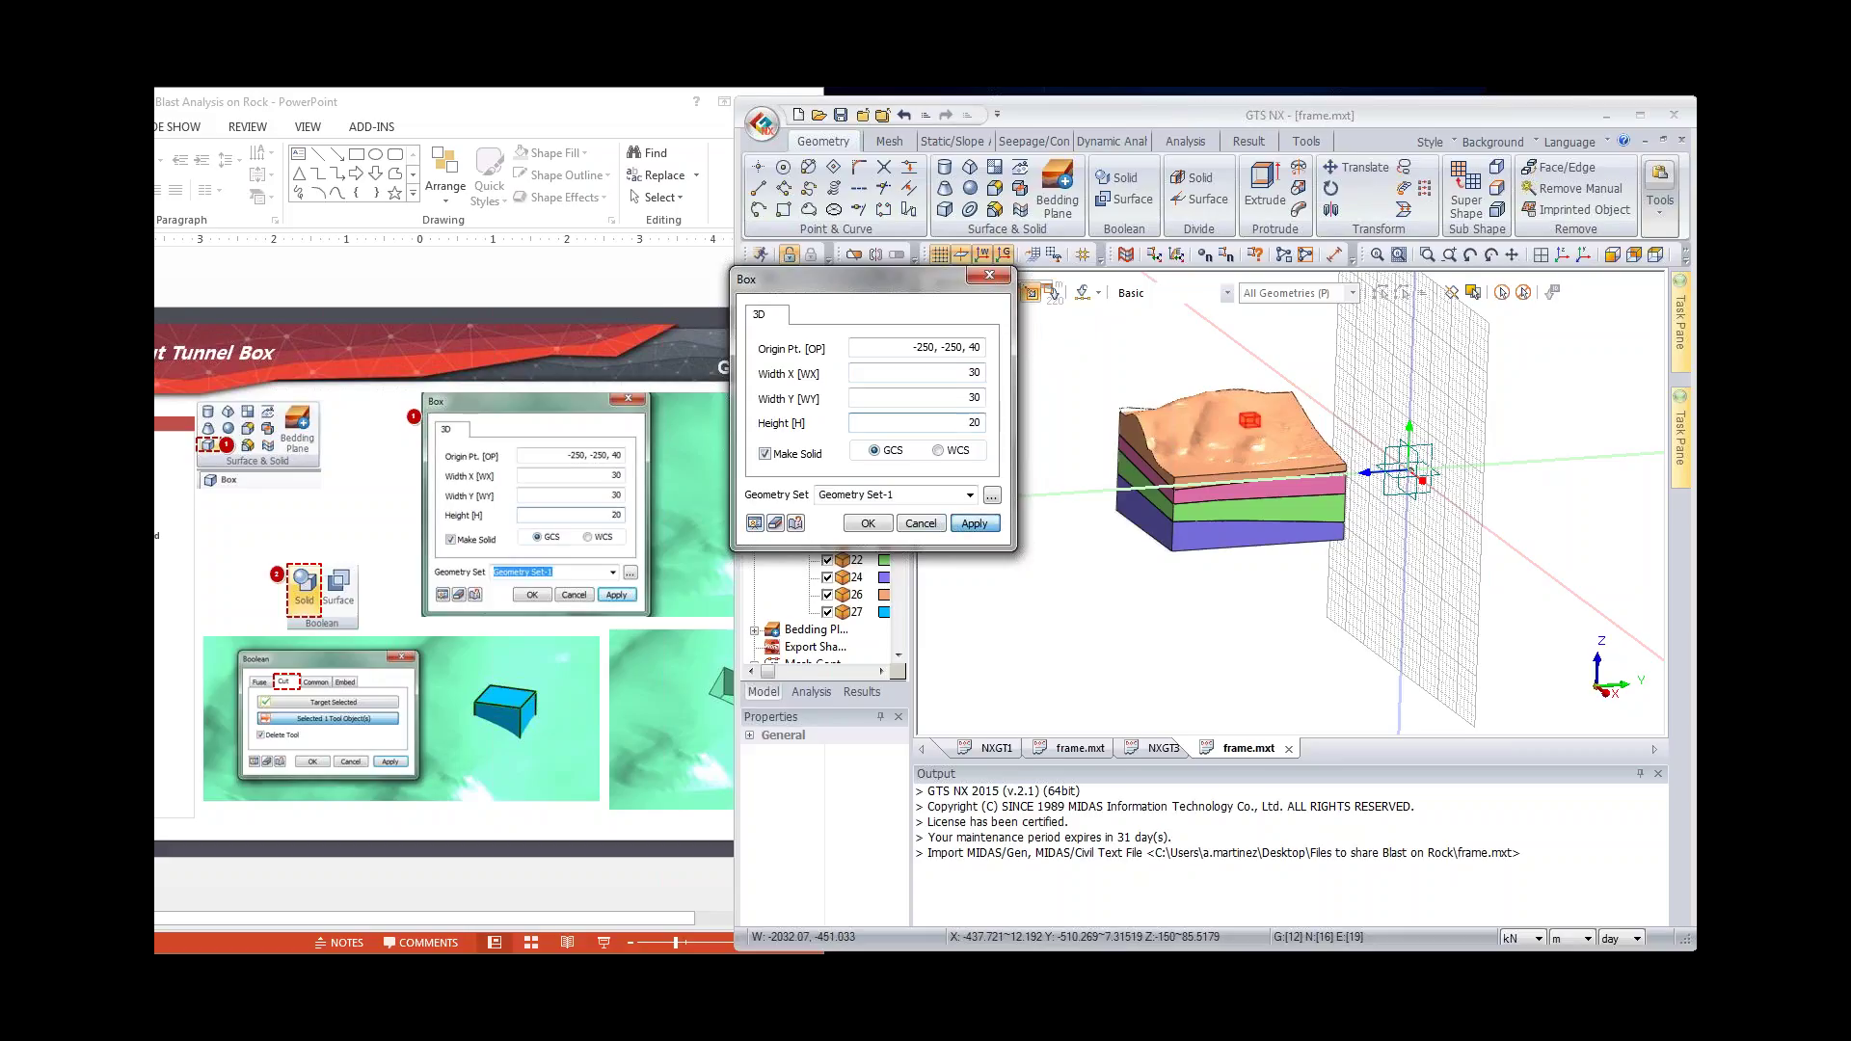
Step: Create the 5×5×10 blast box solid at origin -125, -375, -10
left_click(617, 386)
scroll(617, 386, "down", 2)
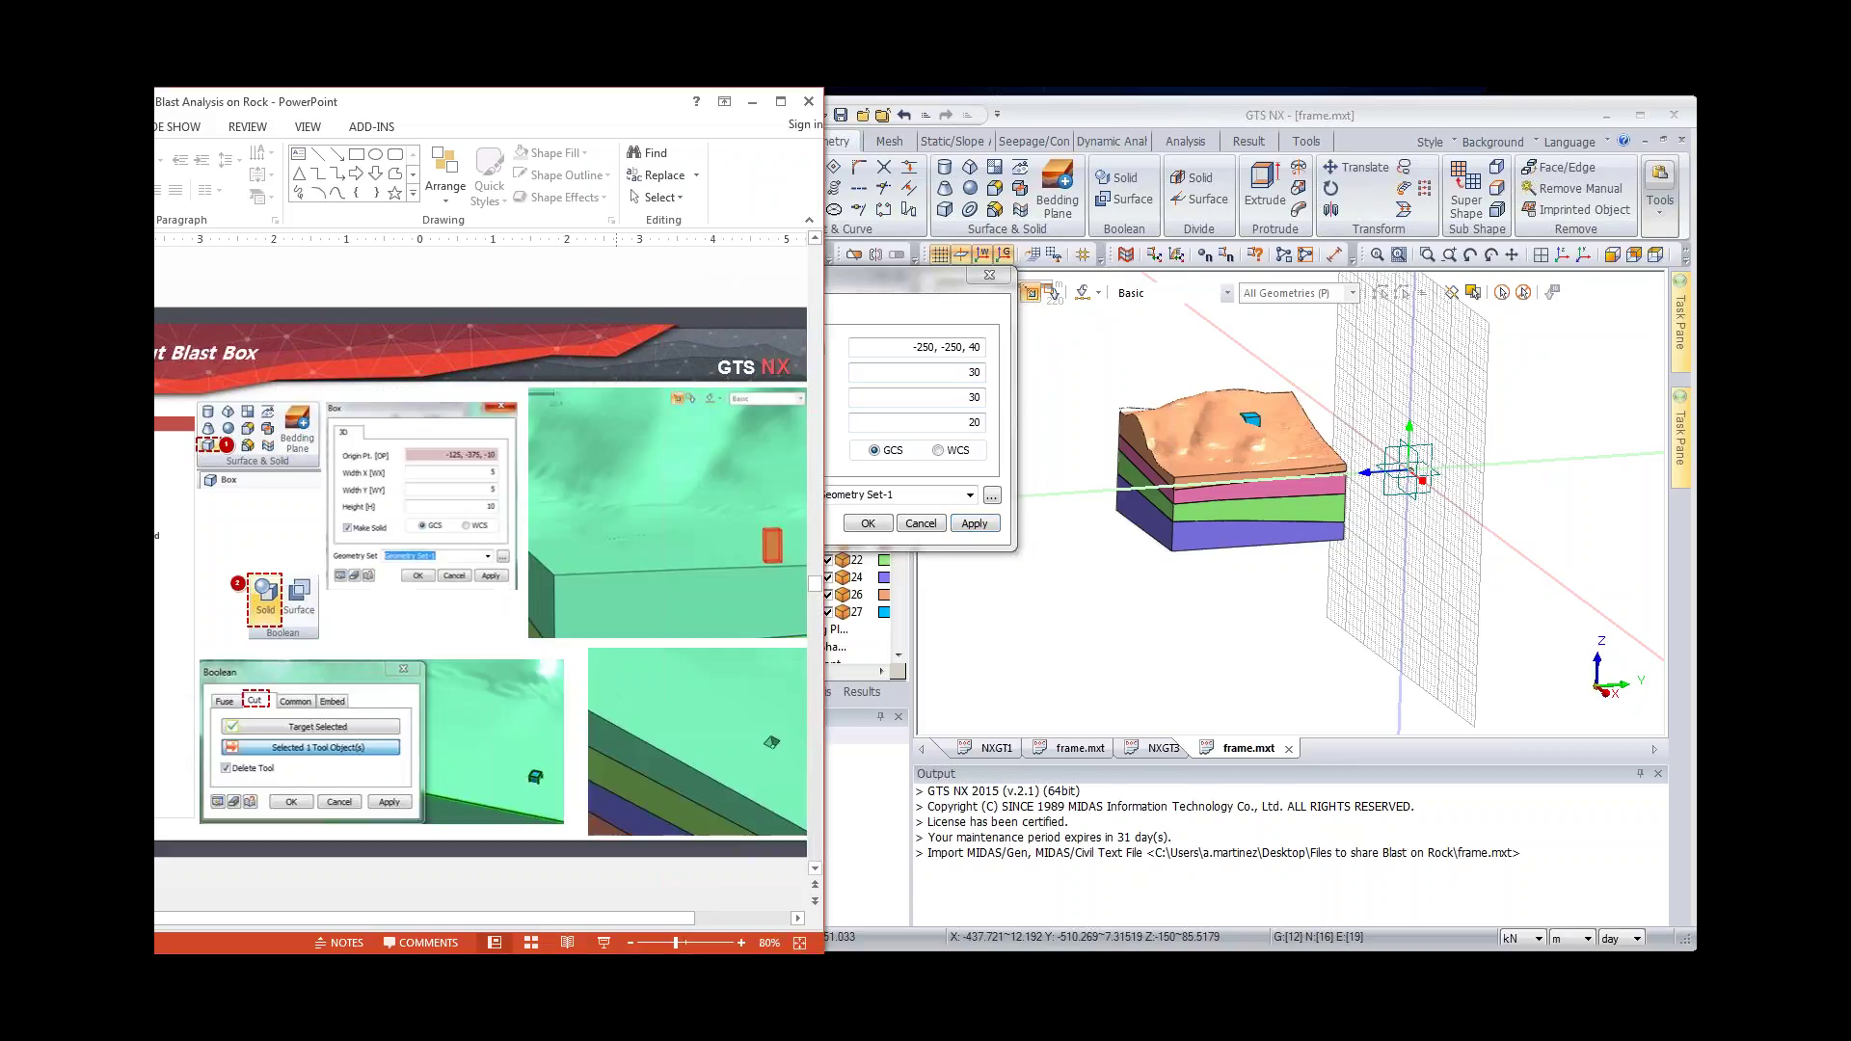
left_click_drag(908, 353, 977, 348)
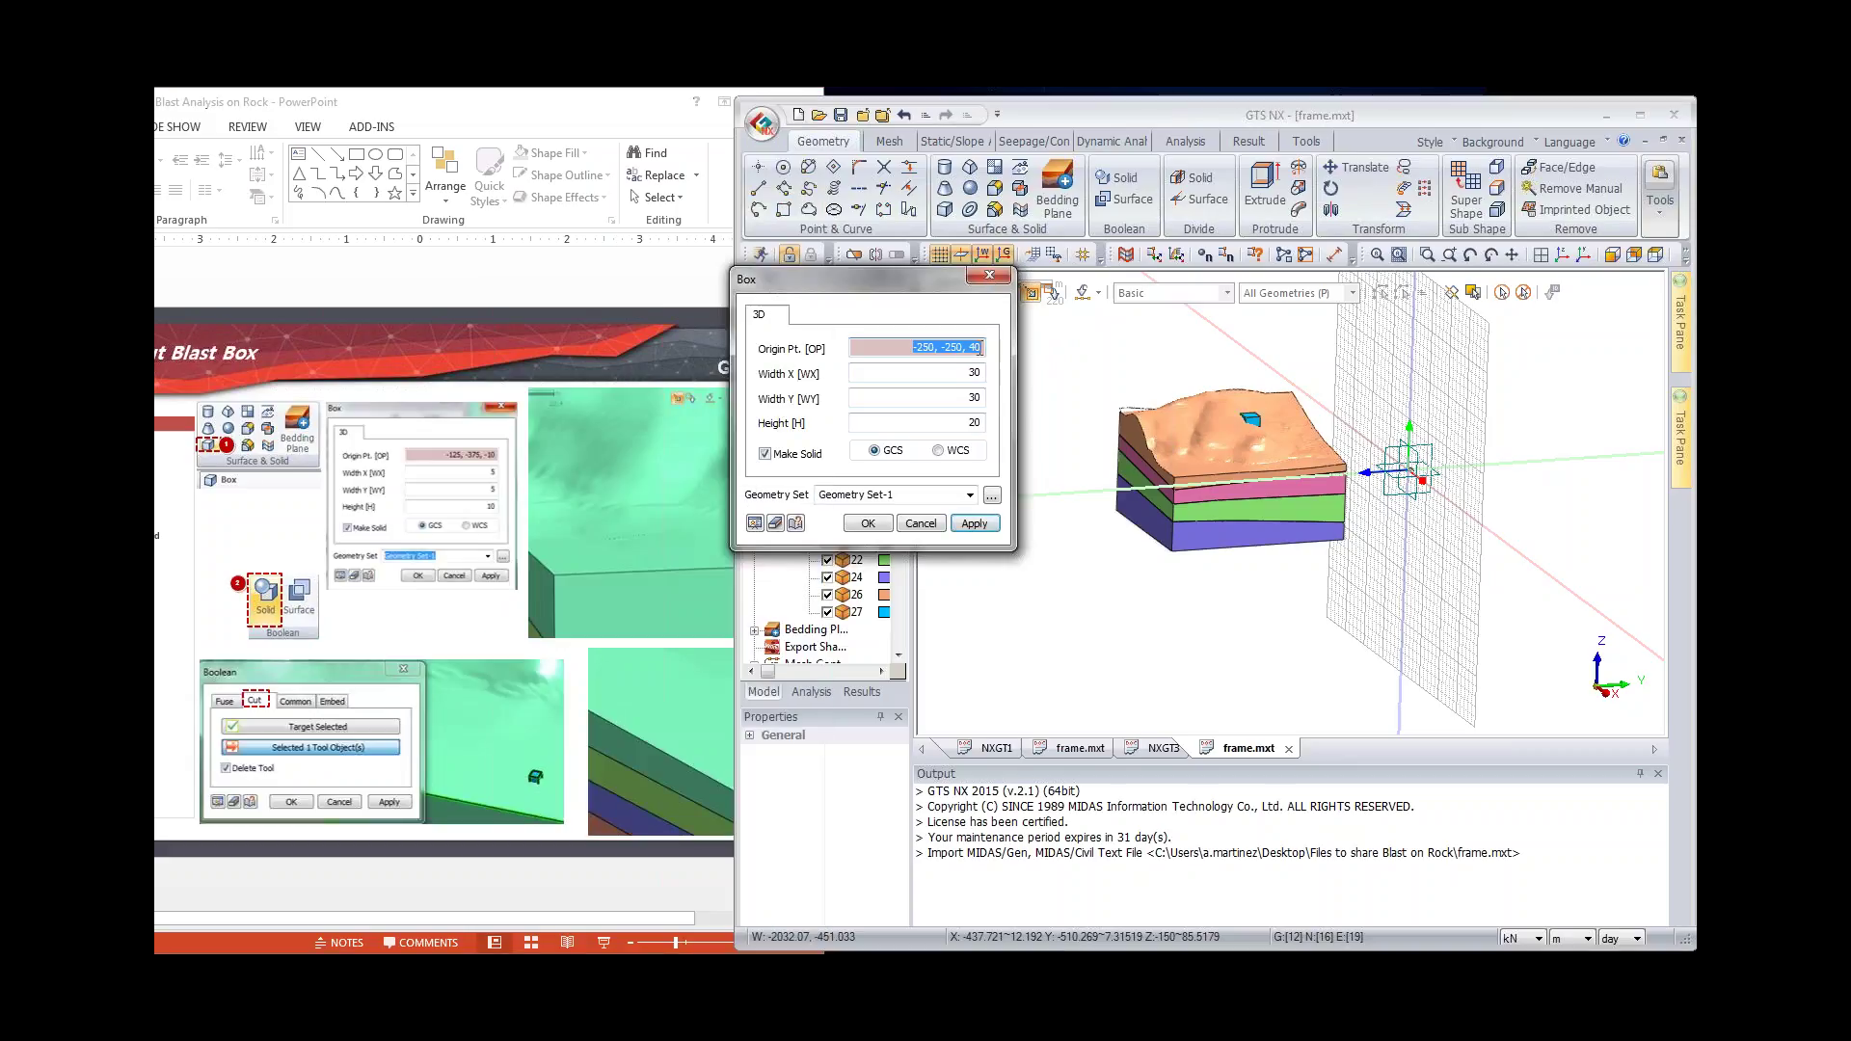
type("-")
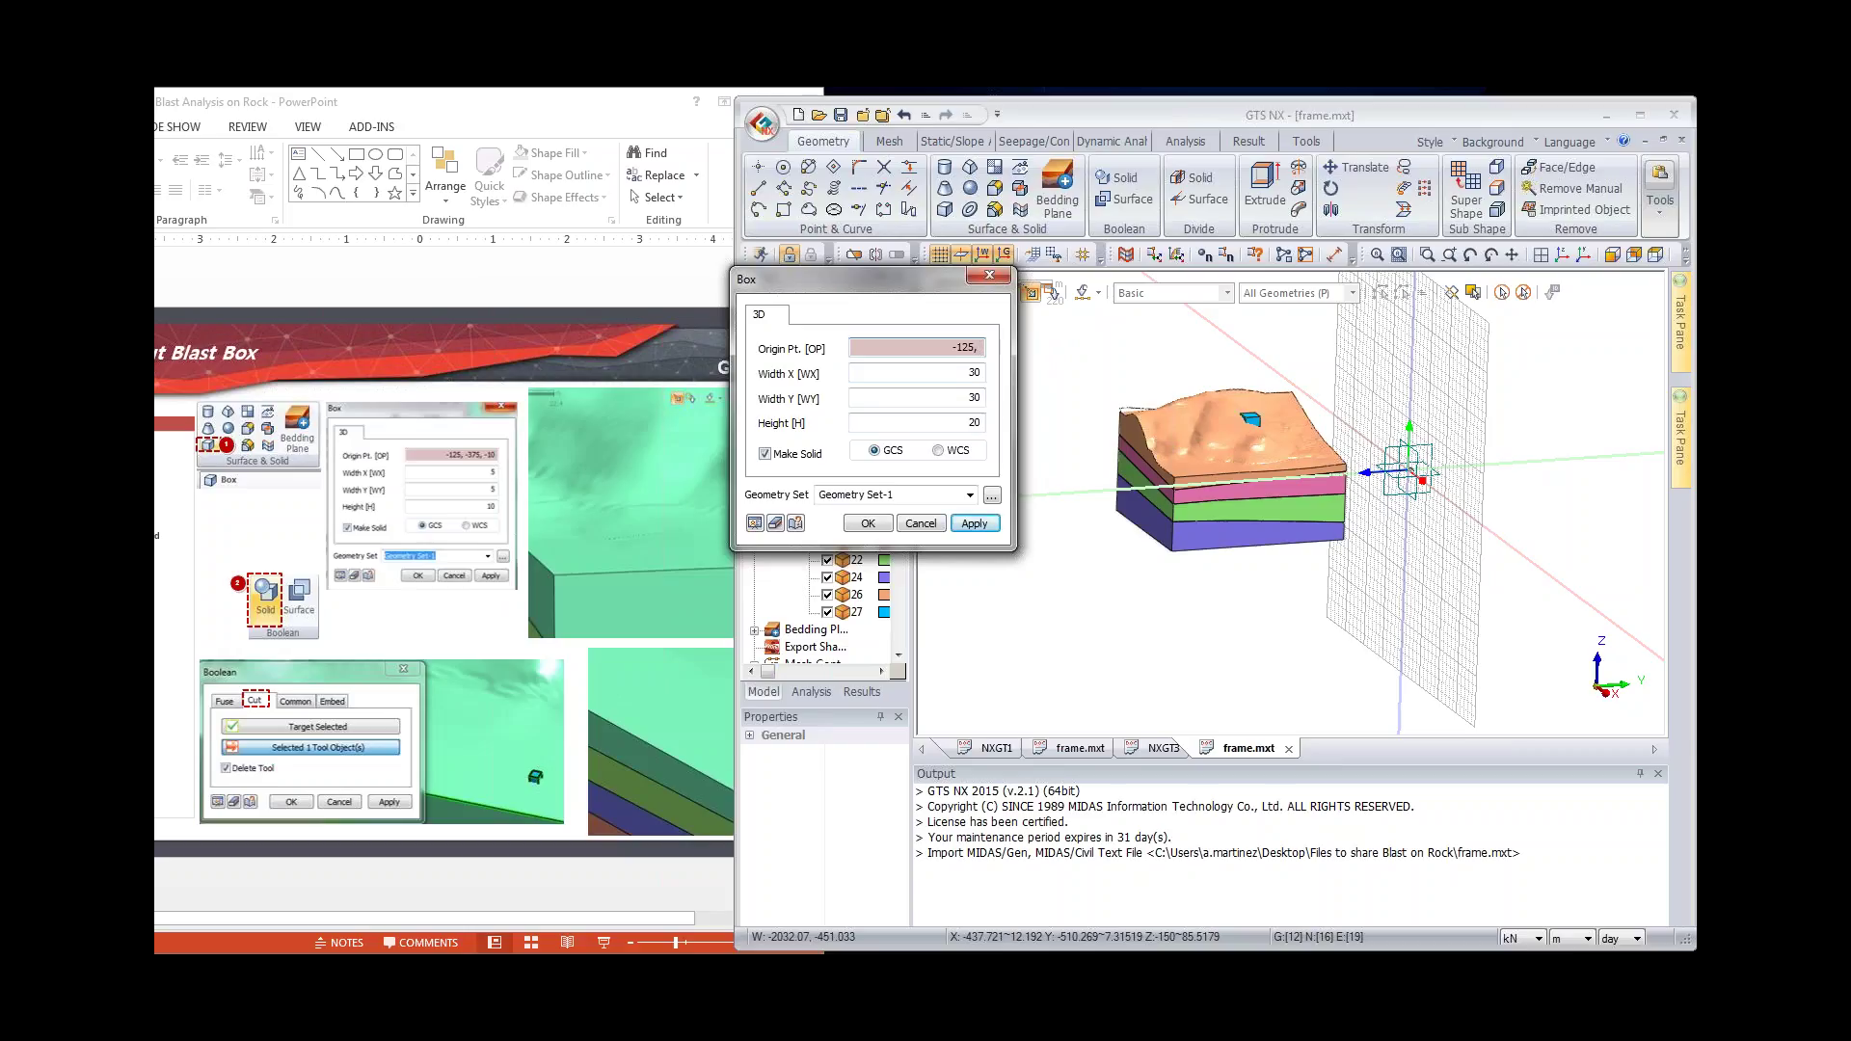
type("125, -375, -10")
key("Tab")
type("5")
key("Tab")
type("5")
key("Tab")
type("1")
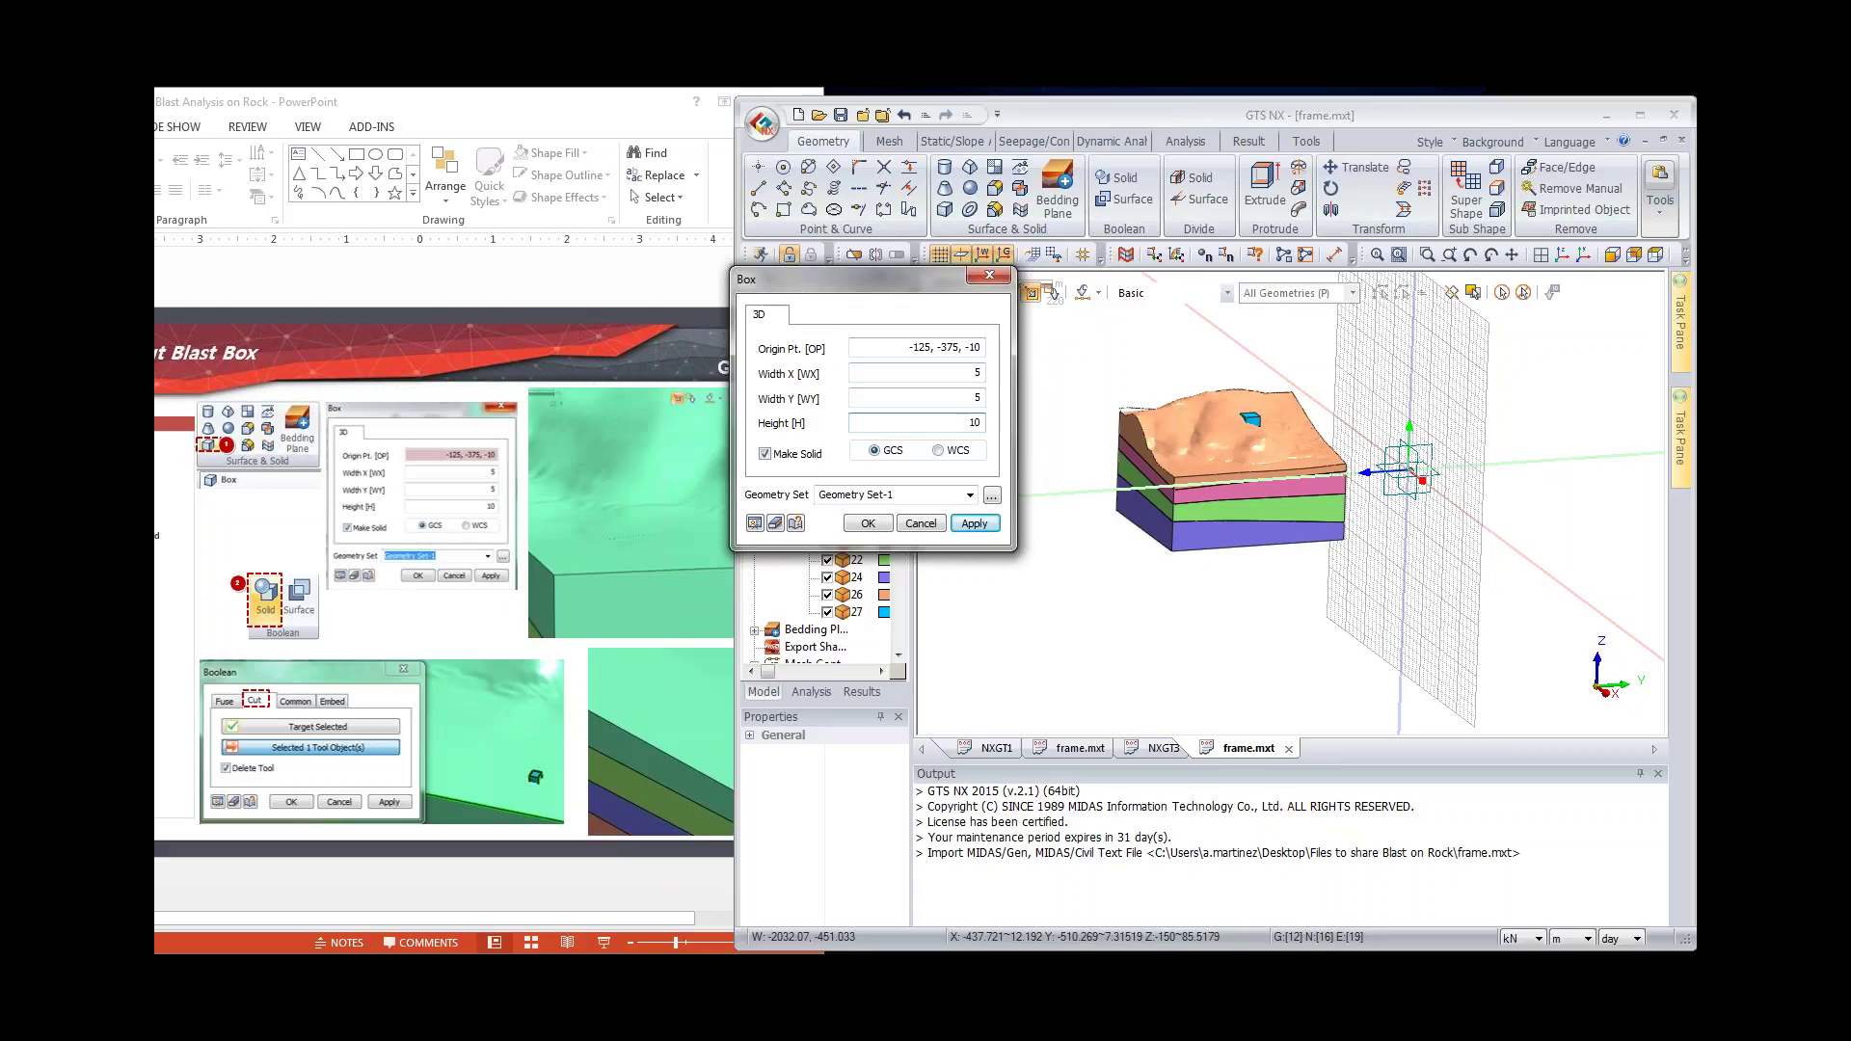
type("0")
left_click(867, 525)
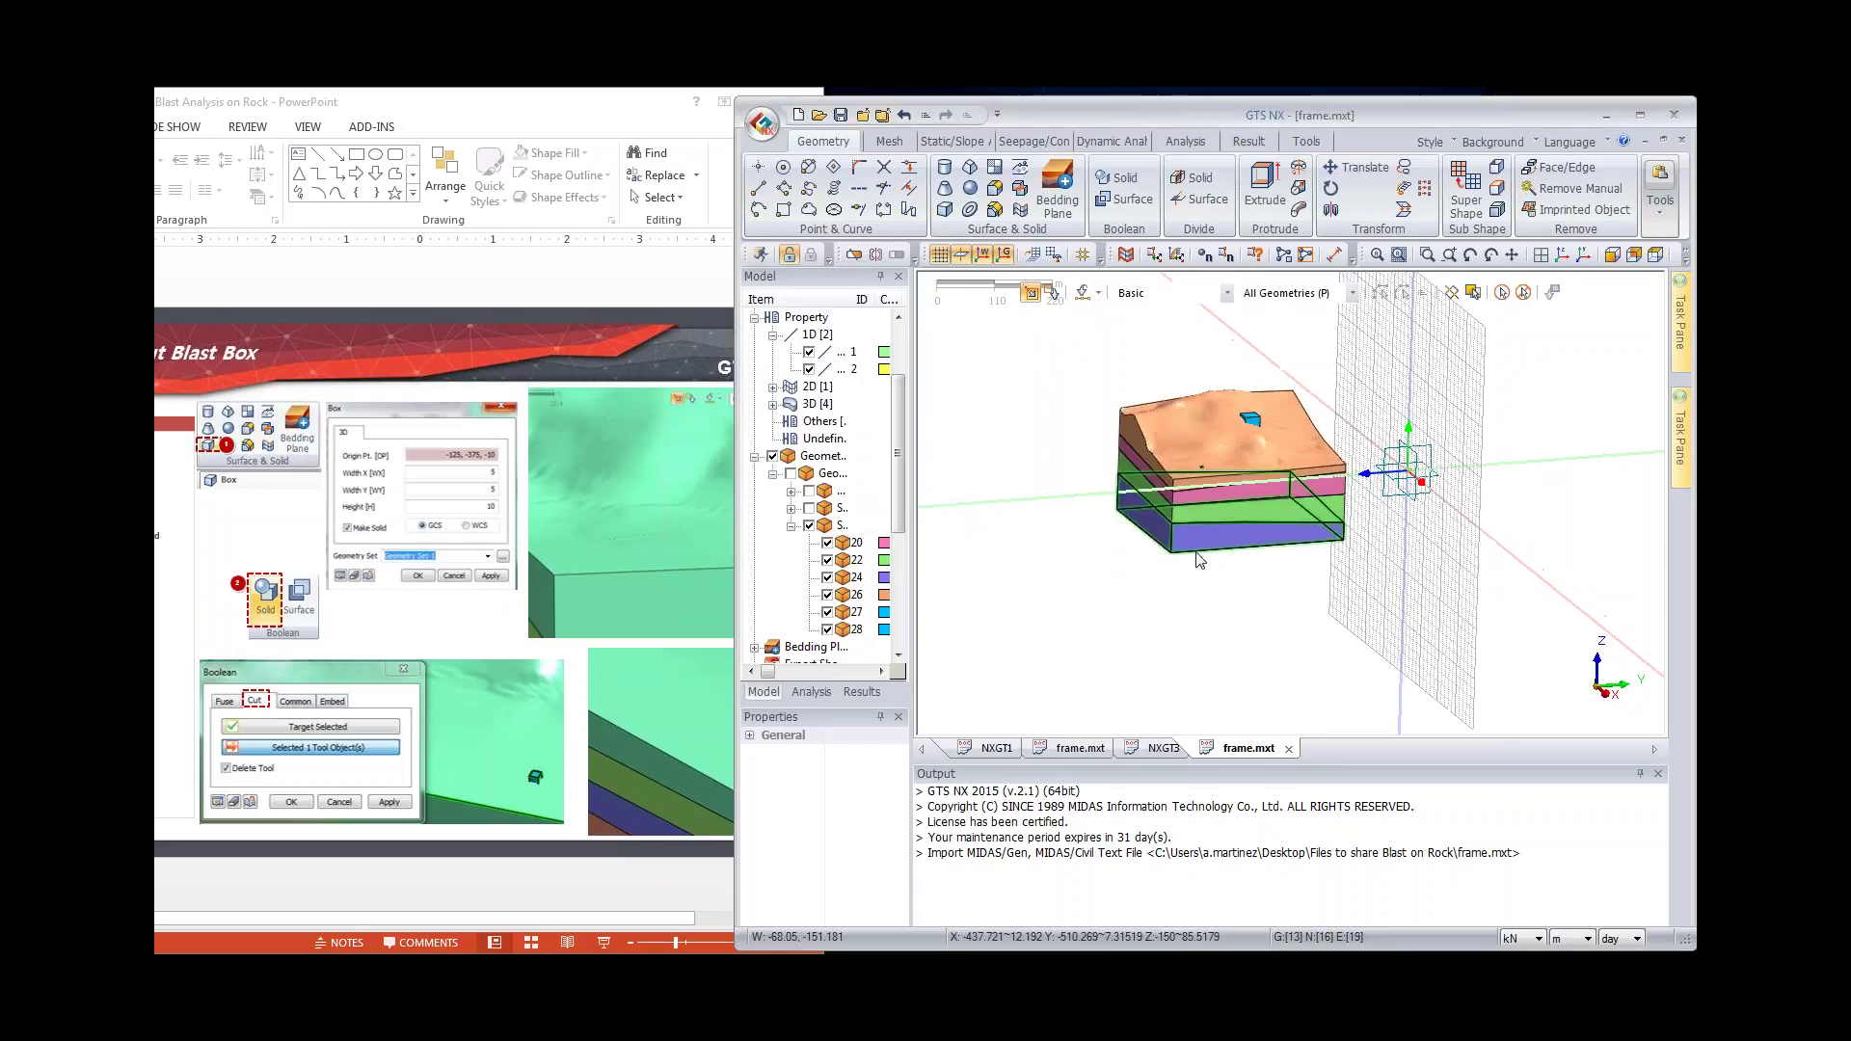
scroll(1220, 448, "up", 2)
scroll(1141, 390, "up", 2)
middle_click_drag(1549, 474, 1074, 385)
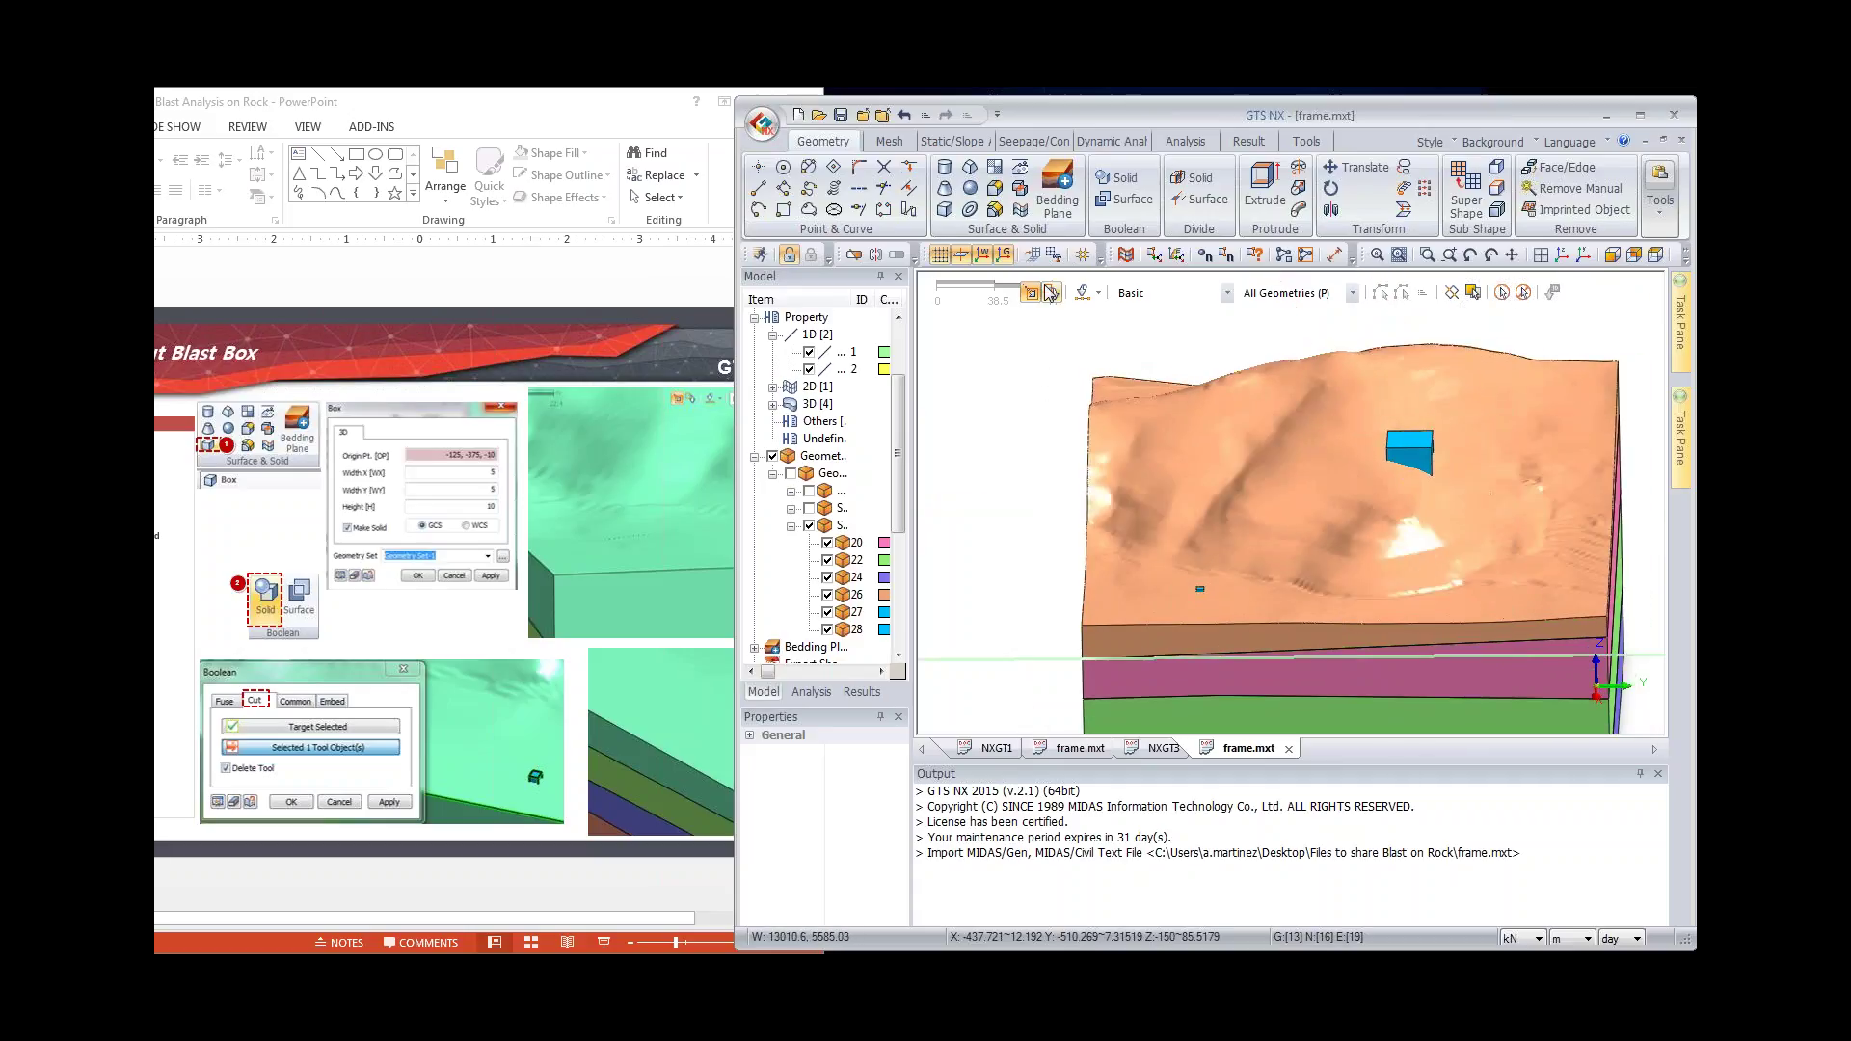
Step: Boolean-cut the tunnel box and blast box out of the rock solid
left_click(1128, 180)
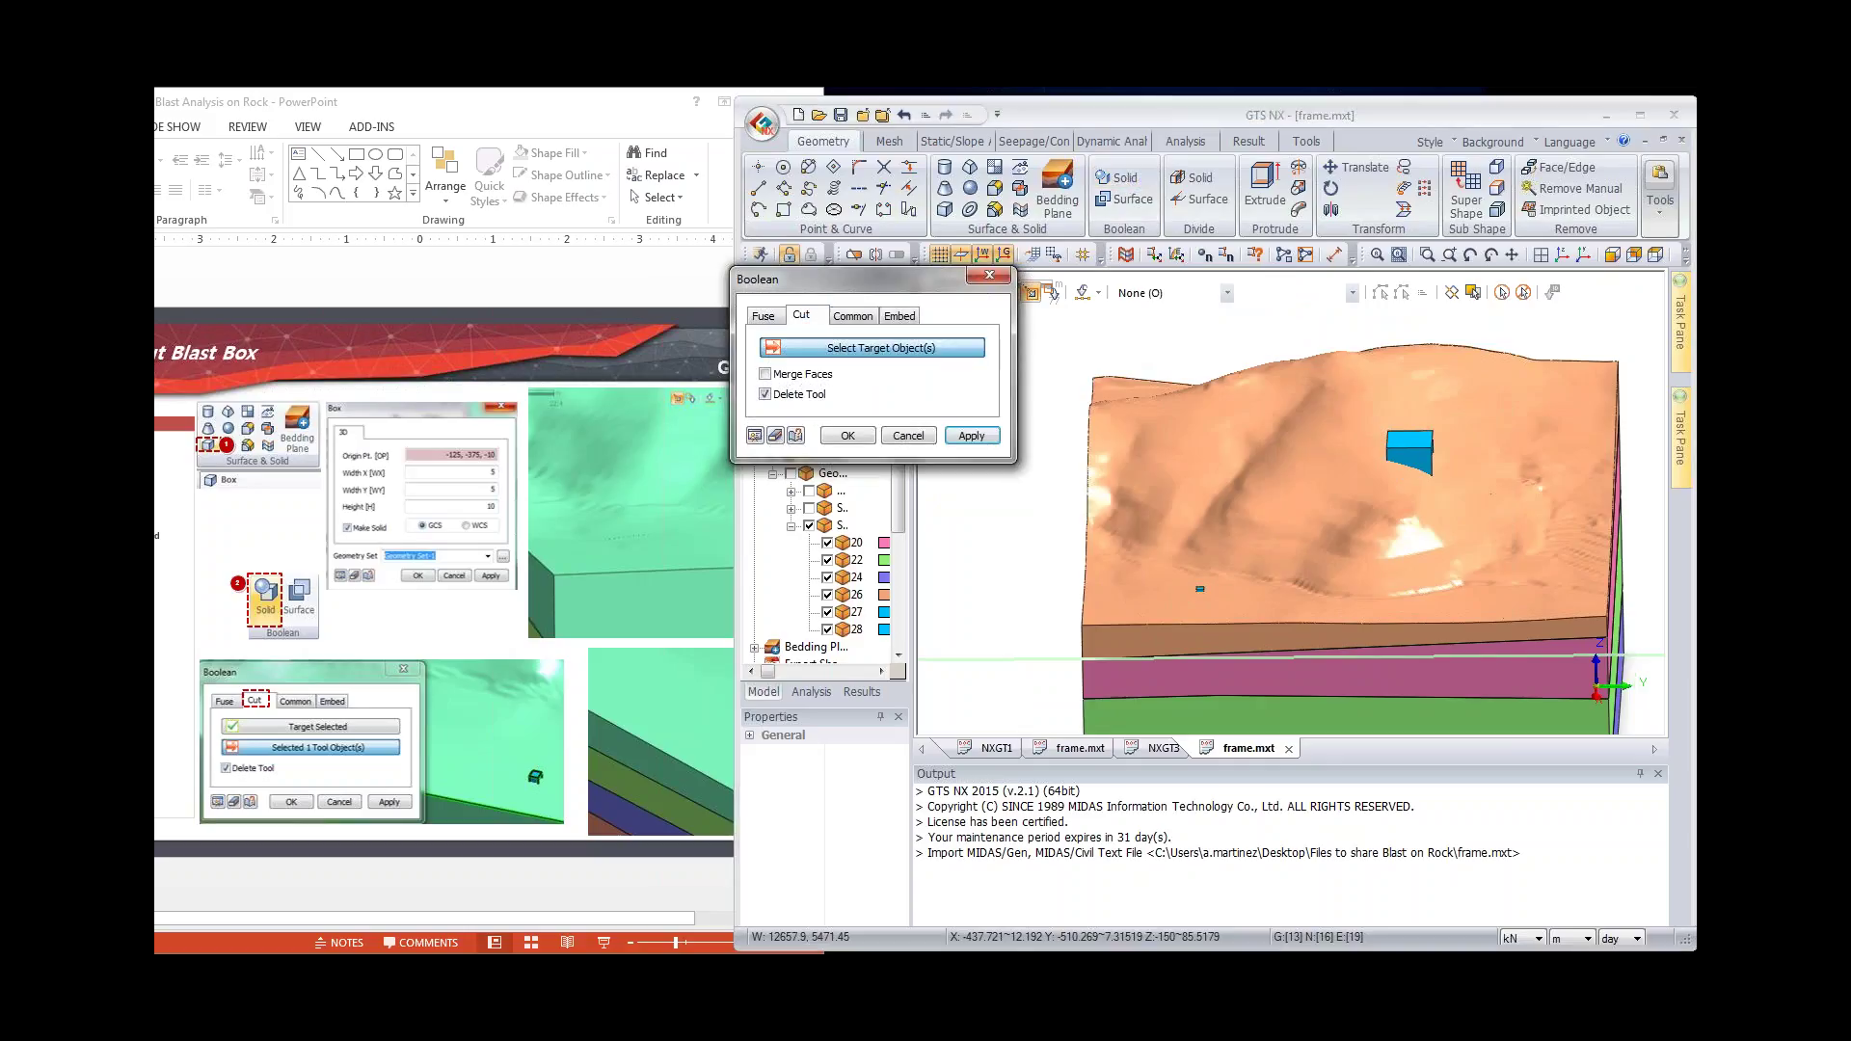
left_click(801, 316)
left_click(1205, 431)
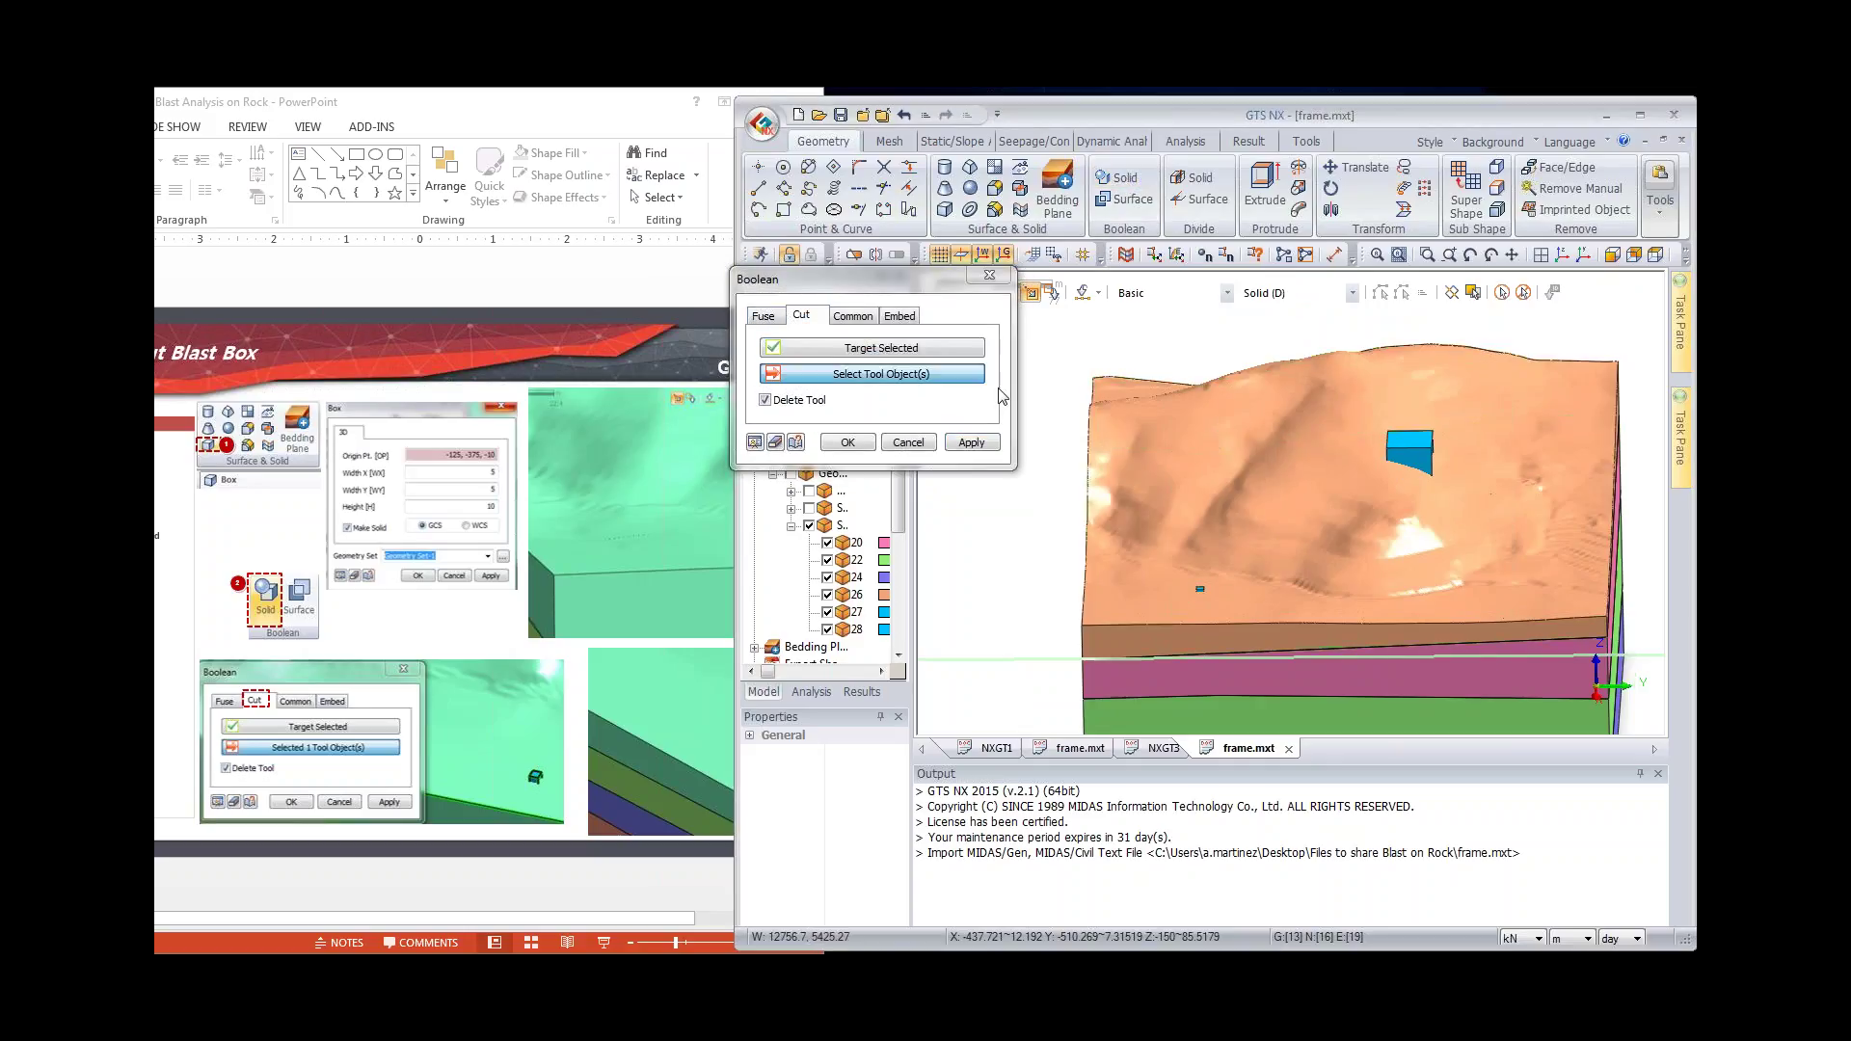
left_click(1200, 589)
left_click(1408, 449)
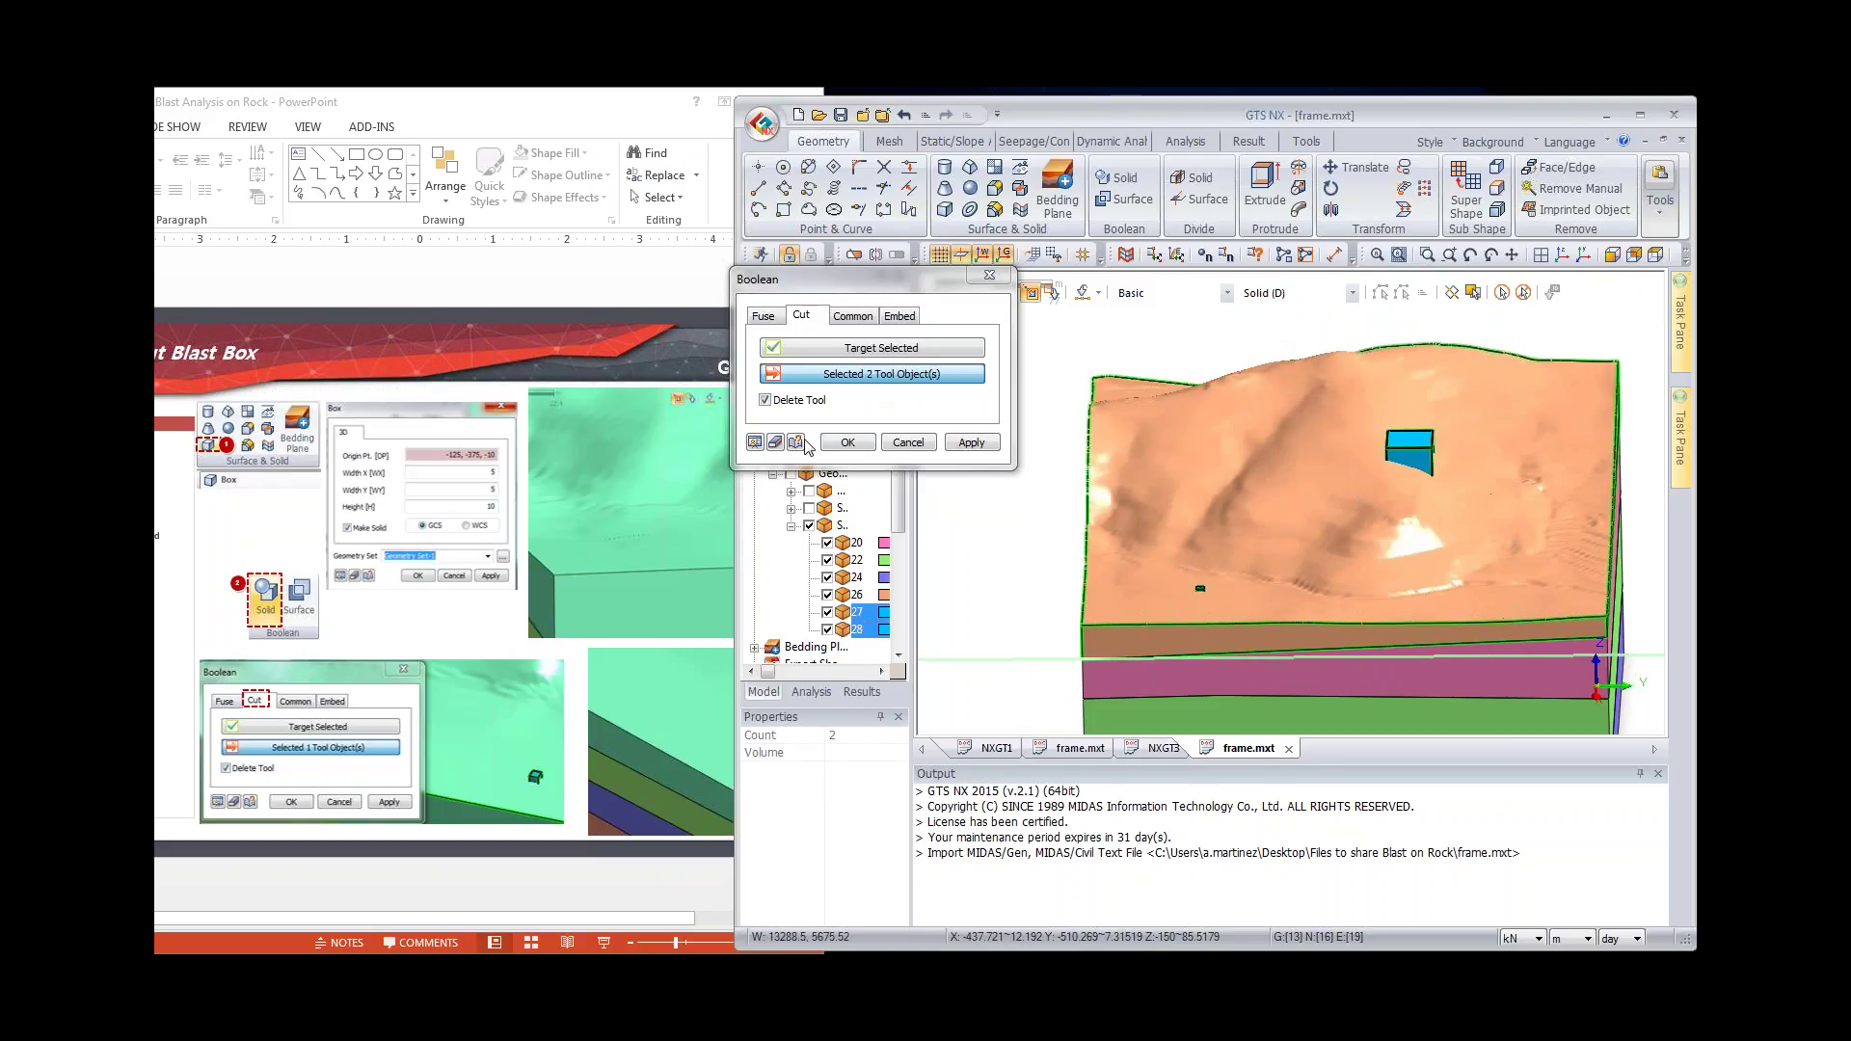
left_click(848, 444)
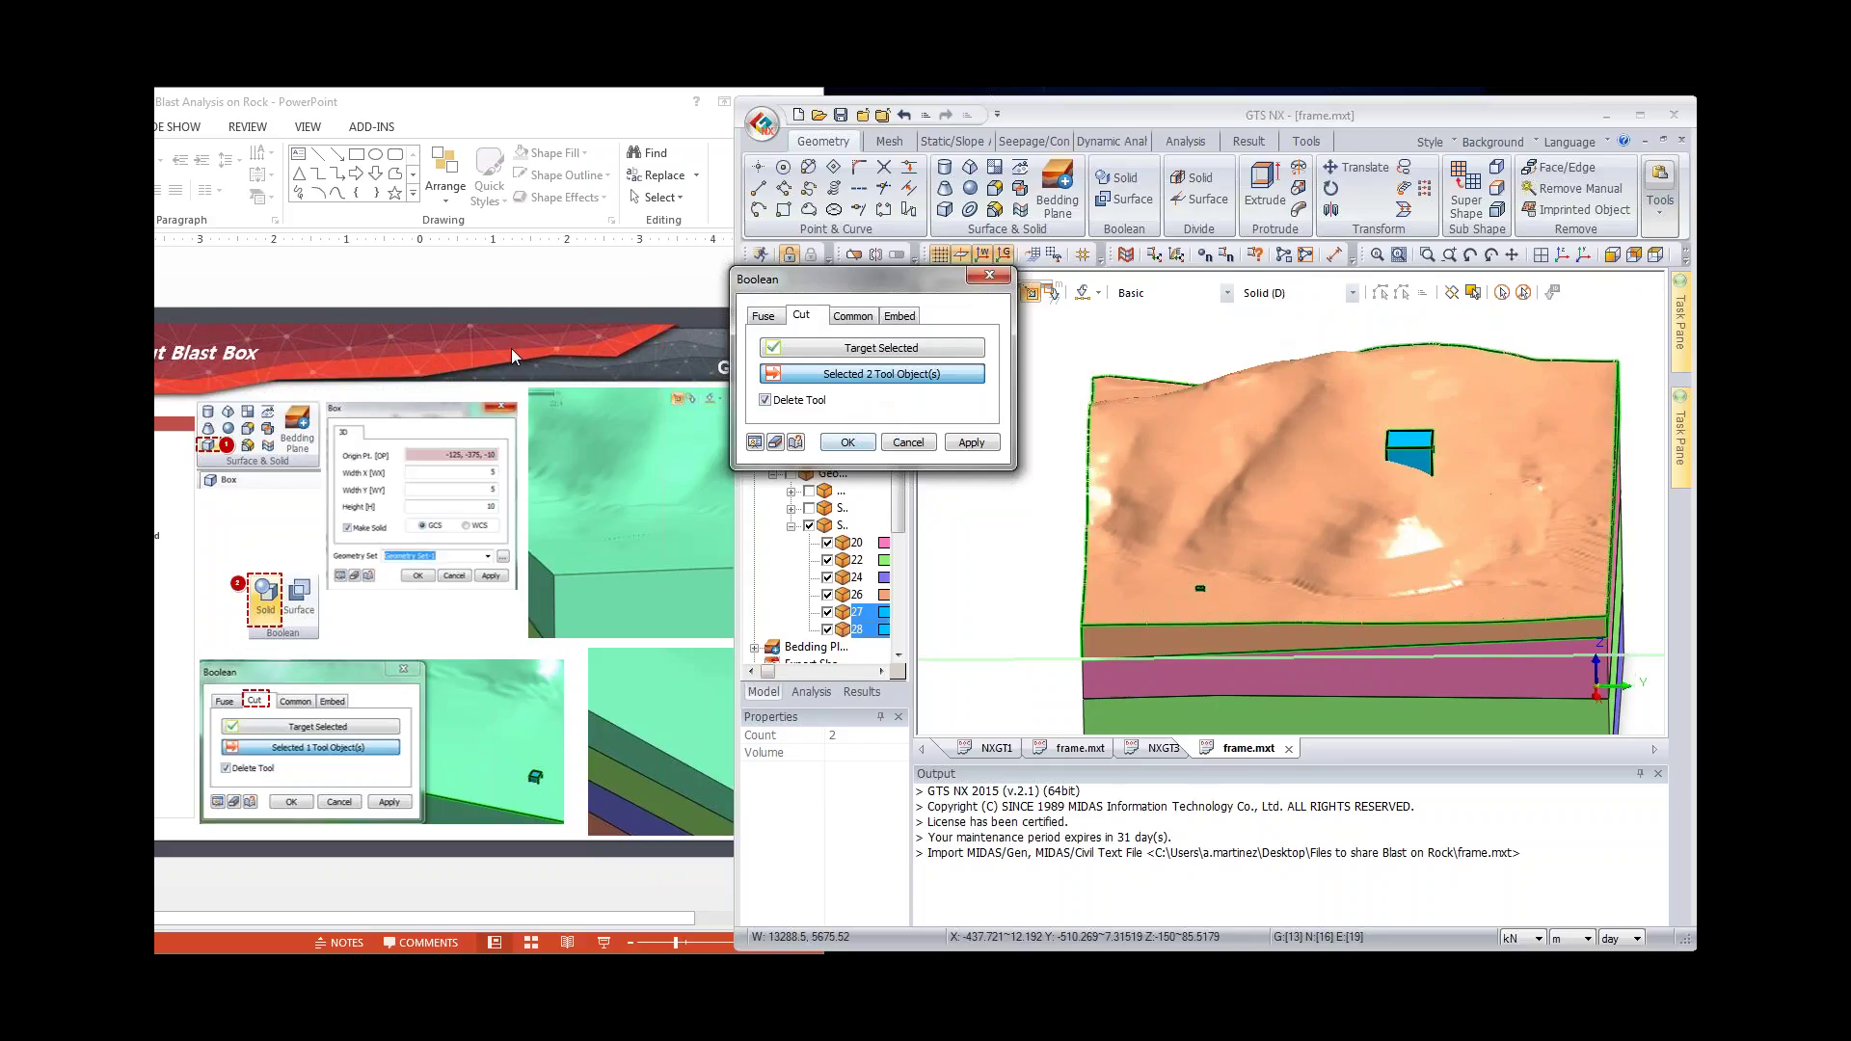
left_click(509, 320)
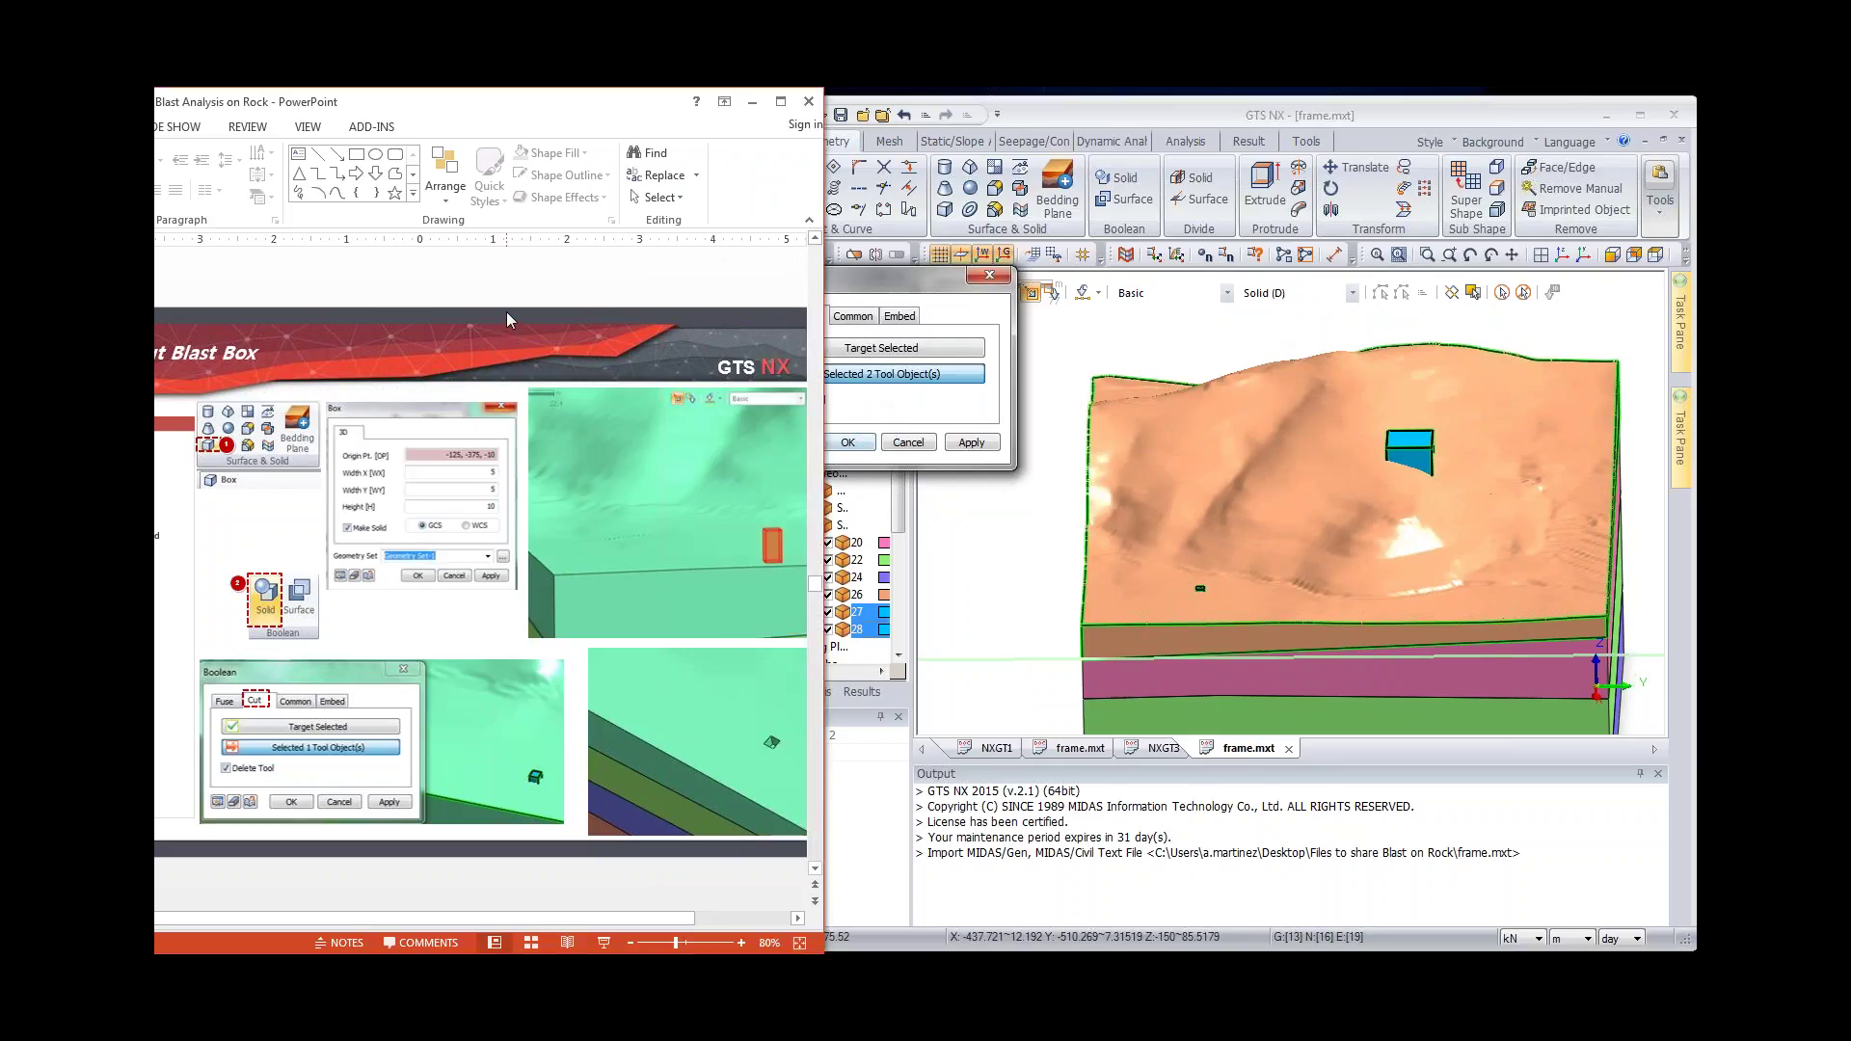
Step: Advance the tutorial to the mesh-moving slide and orbit the model to see the cavity
scroll(509, 320, "down", 1)
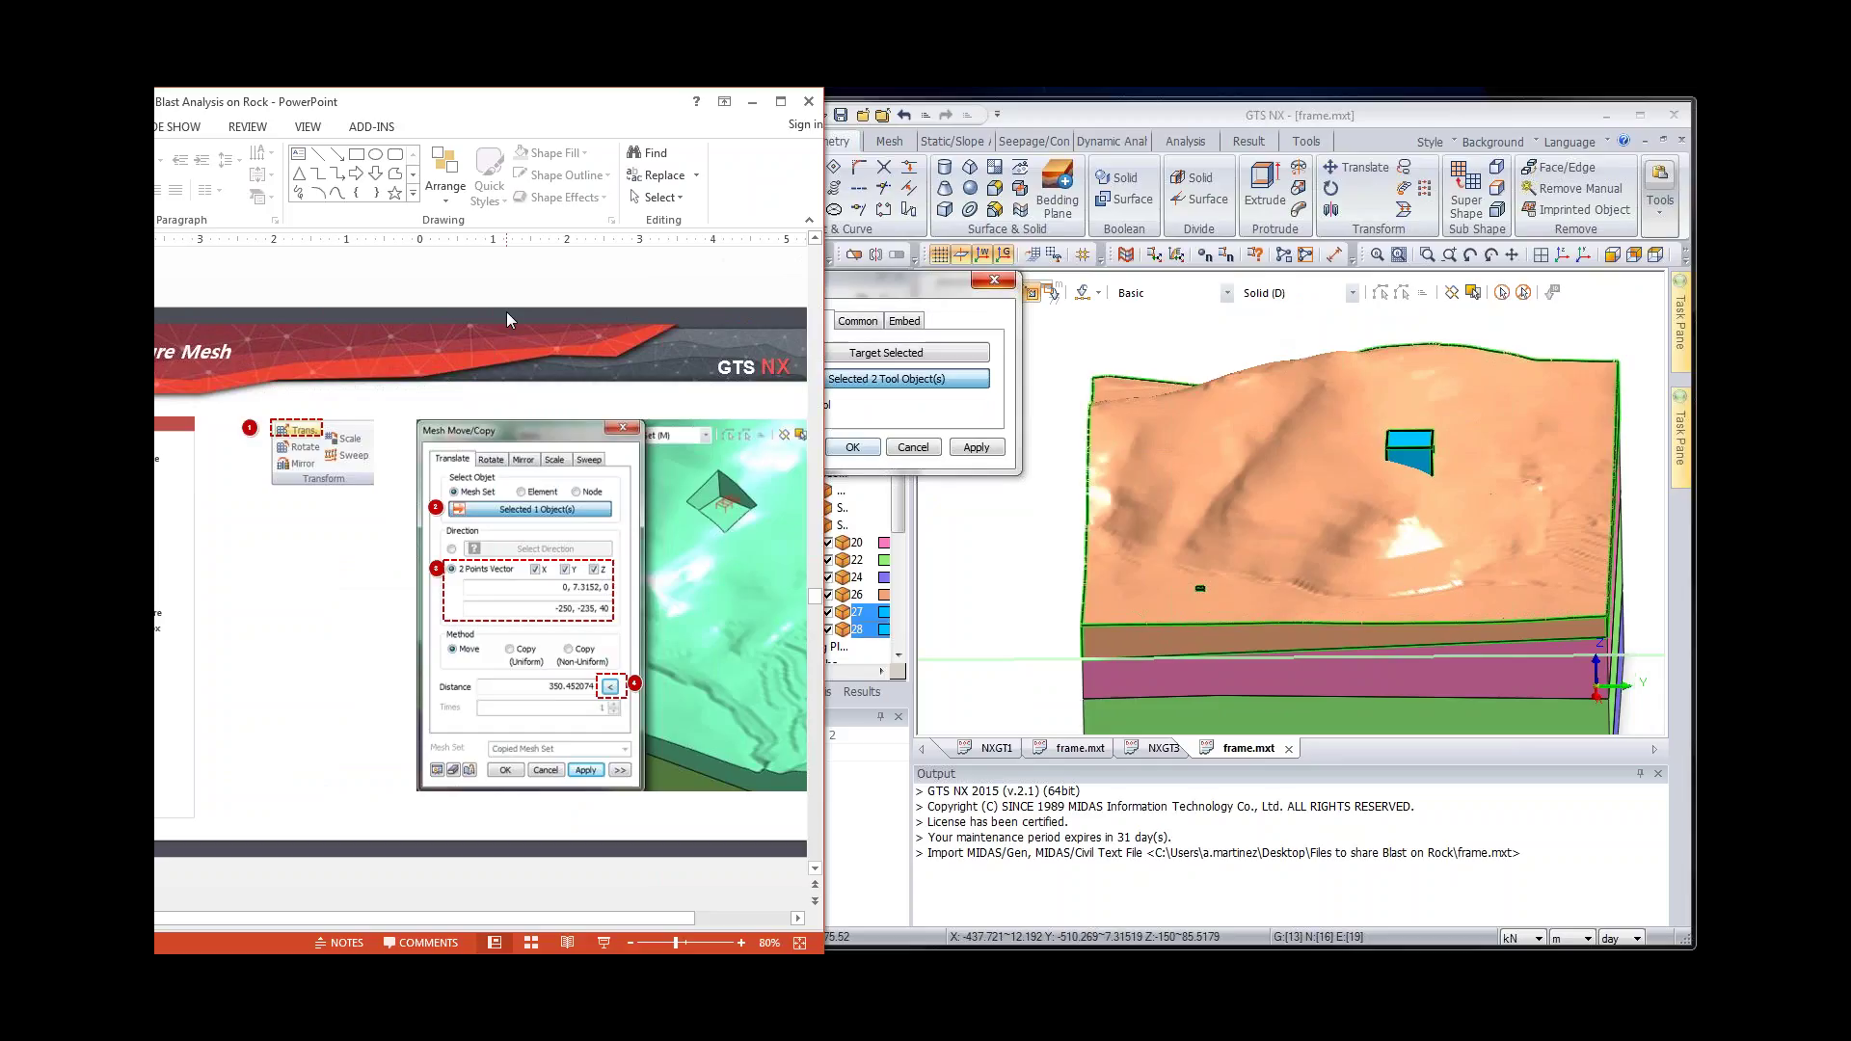
left_click_drag(581, 910, 658, 514)
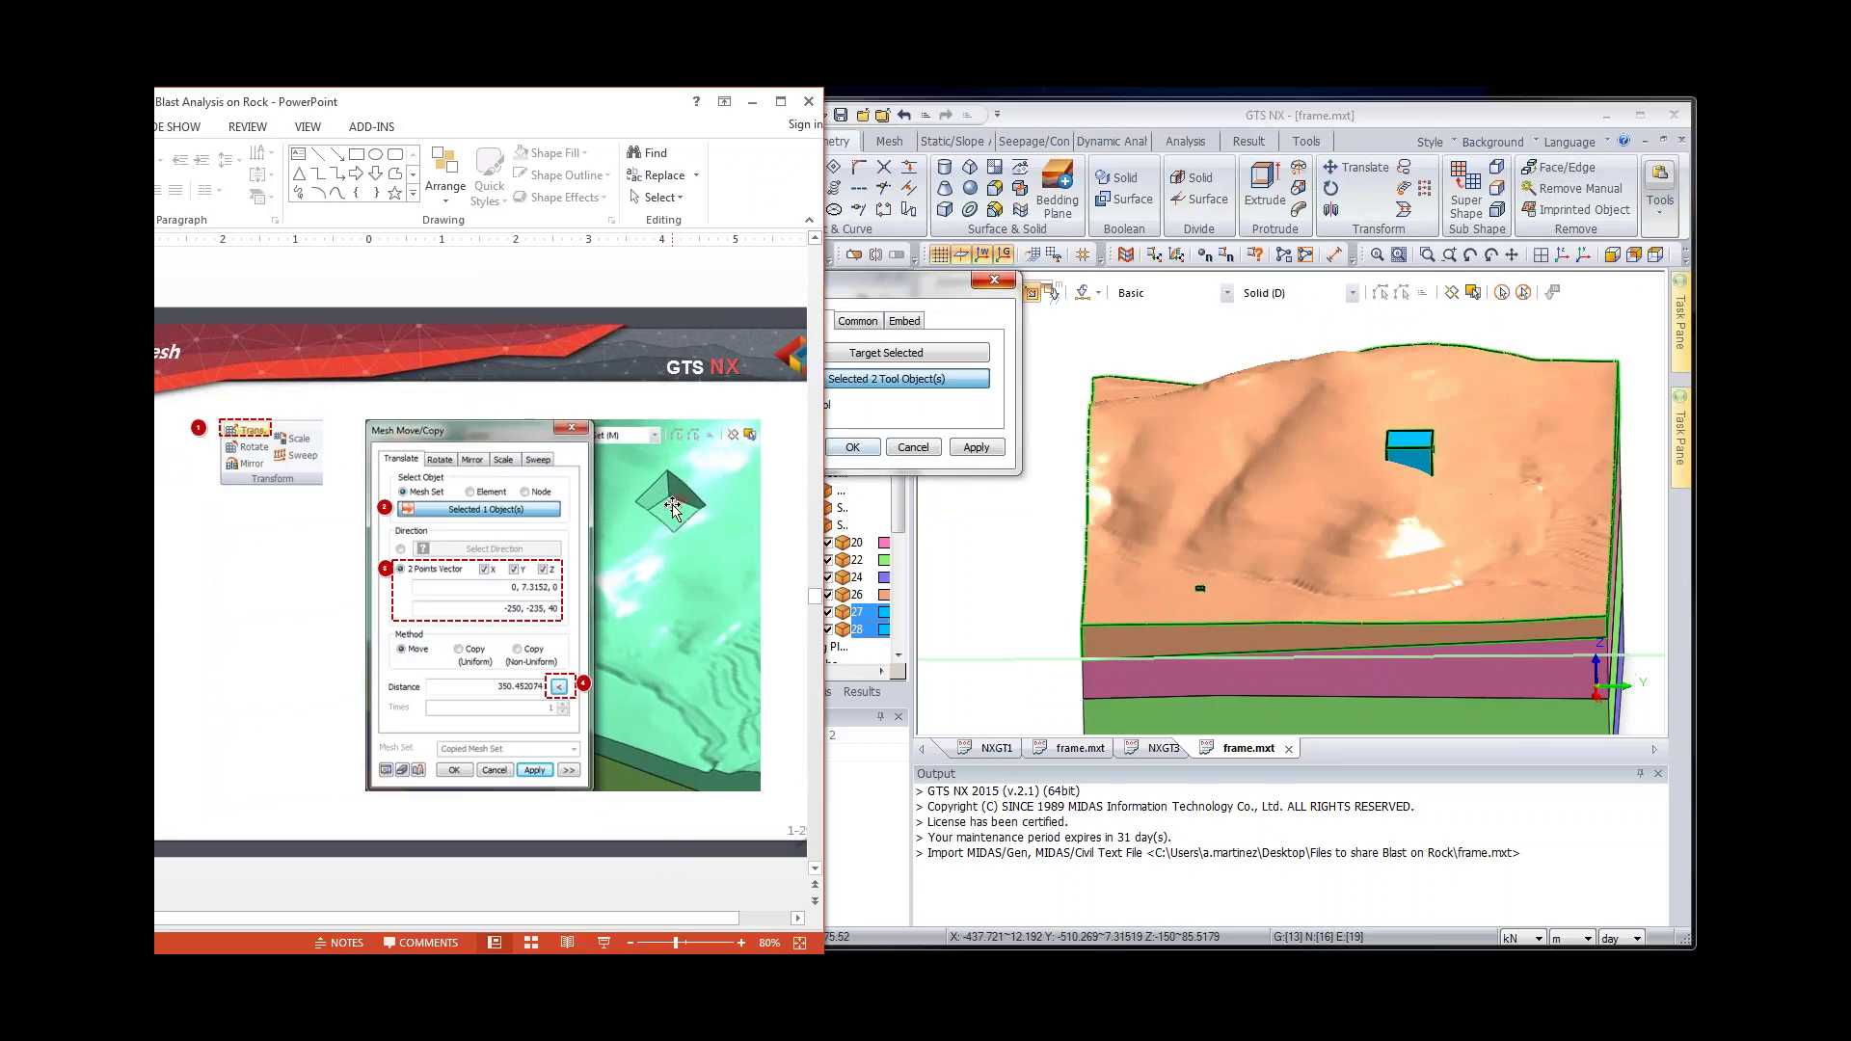
left_click(852, 446)
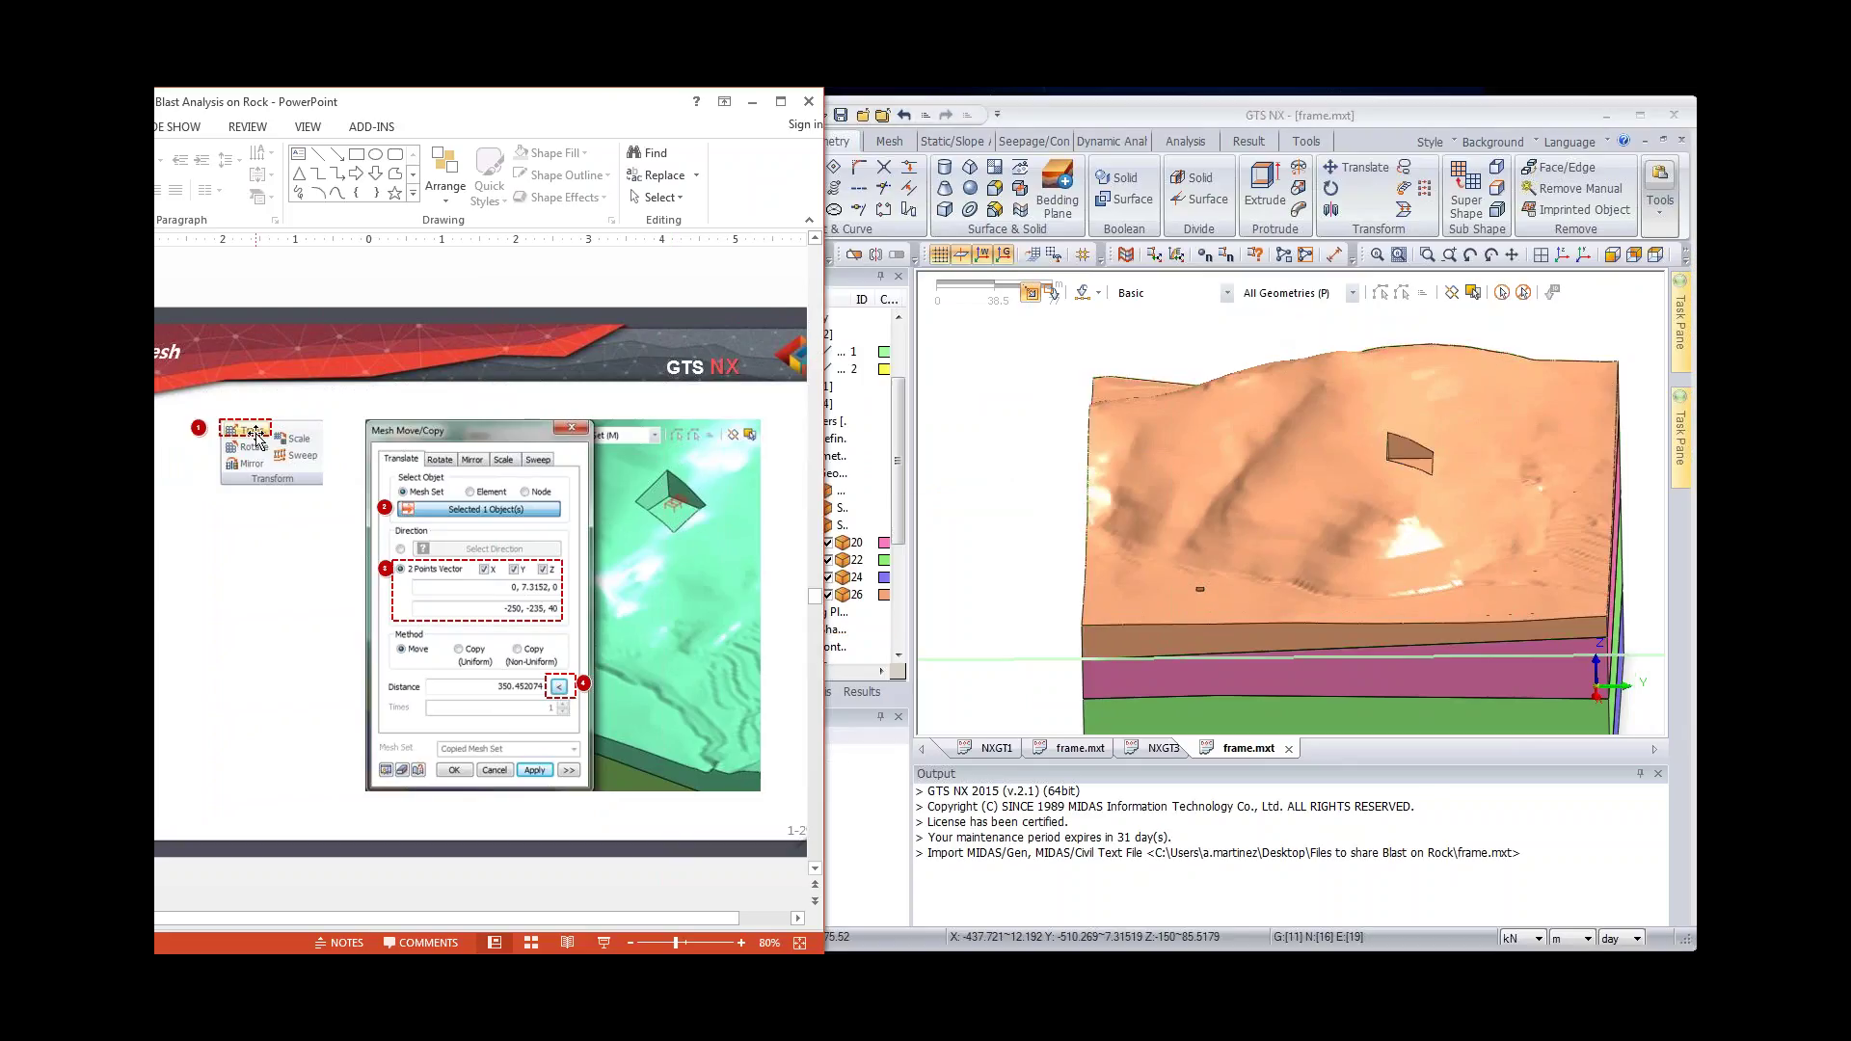
middle_click_drag(1288, 582, 1338, 567)
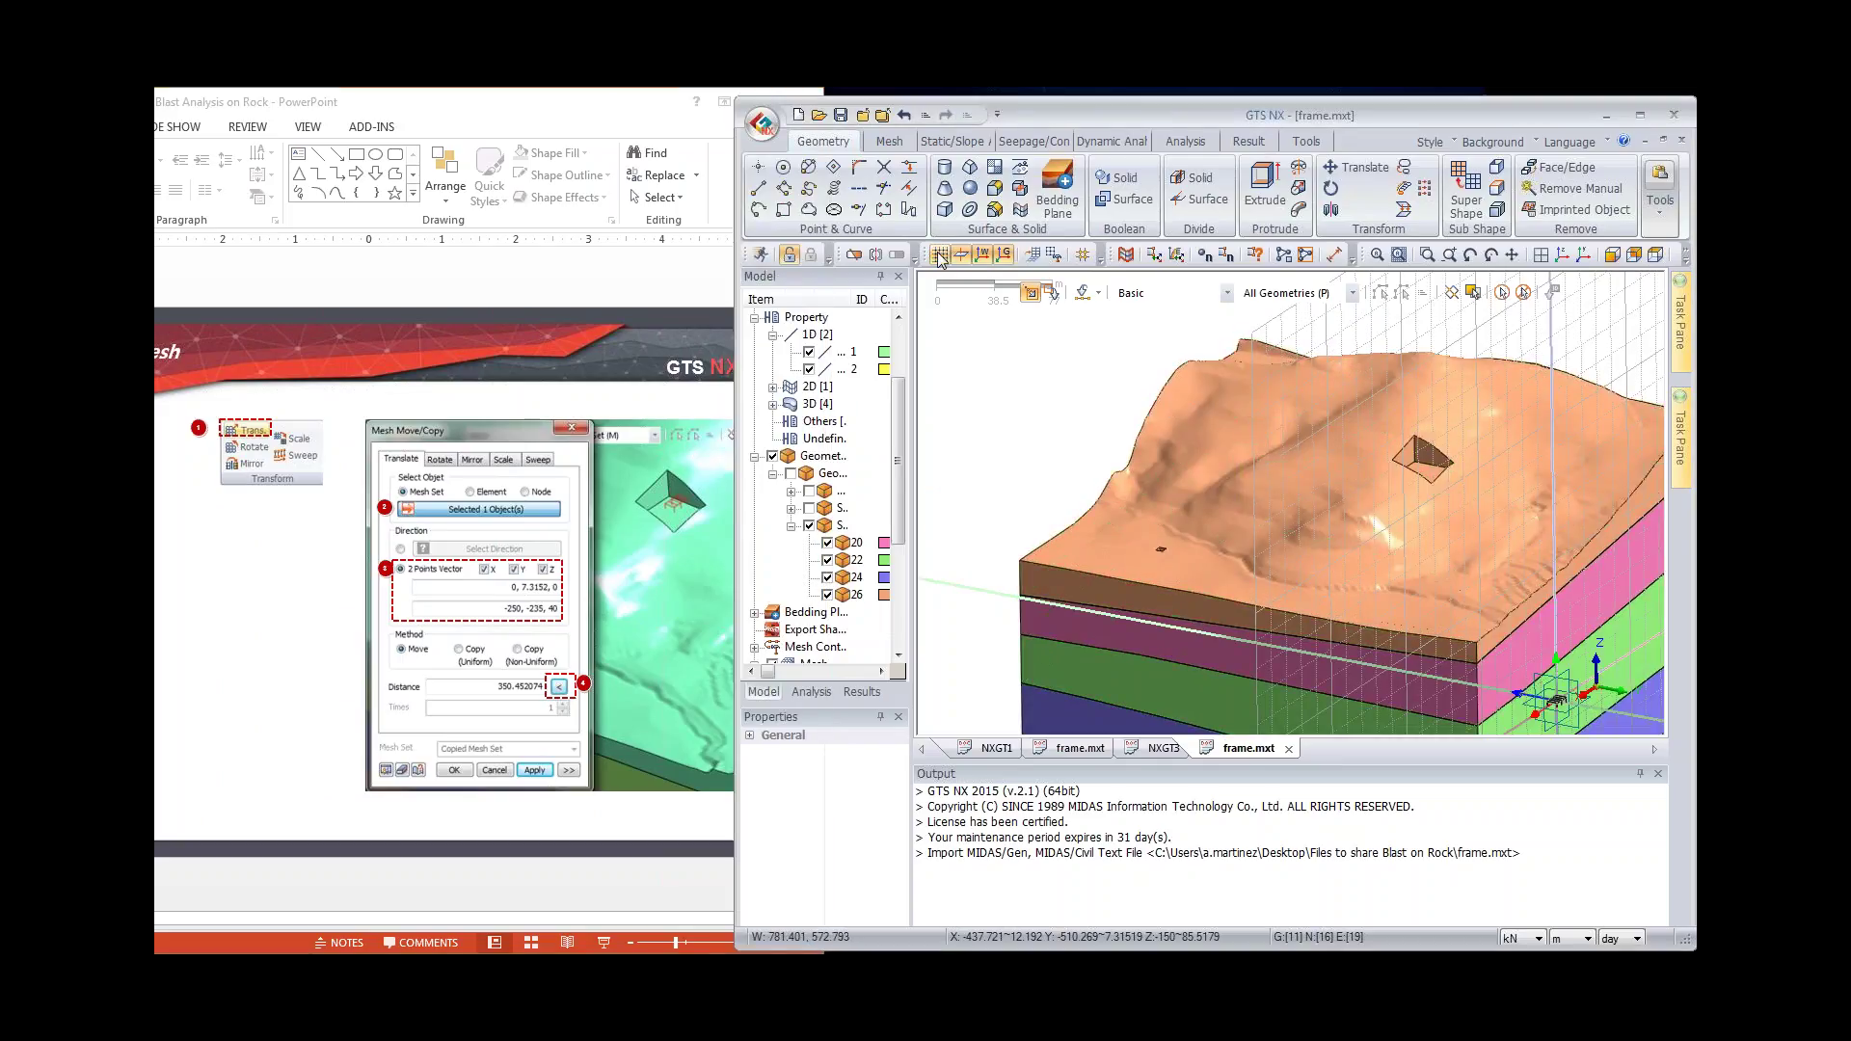
Step: Move the frame mesh by two points to -250, -235, 40, using the full vector distance
left_click(889, 141)
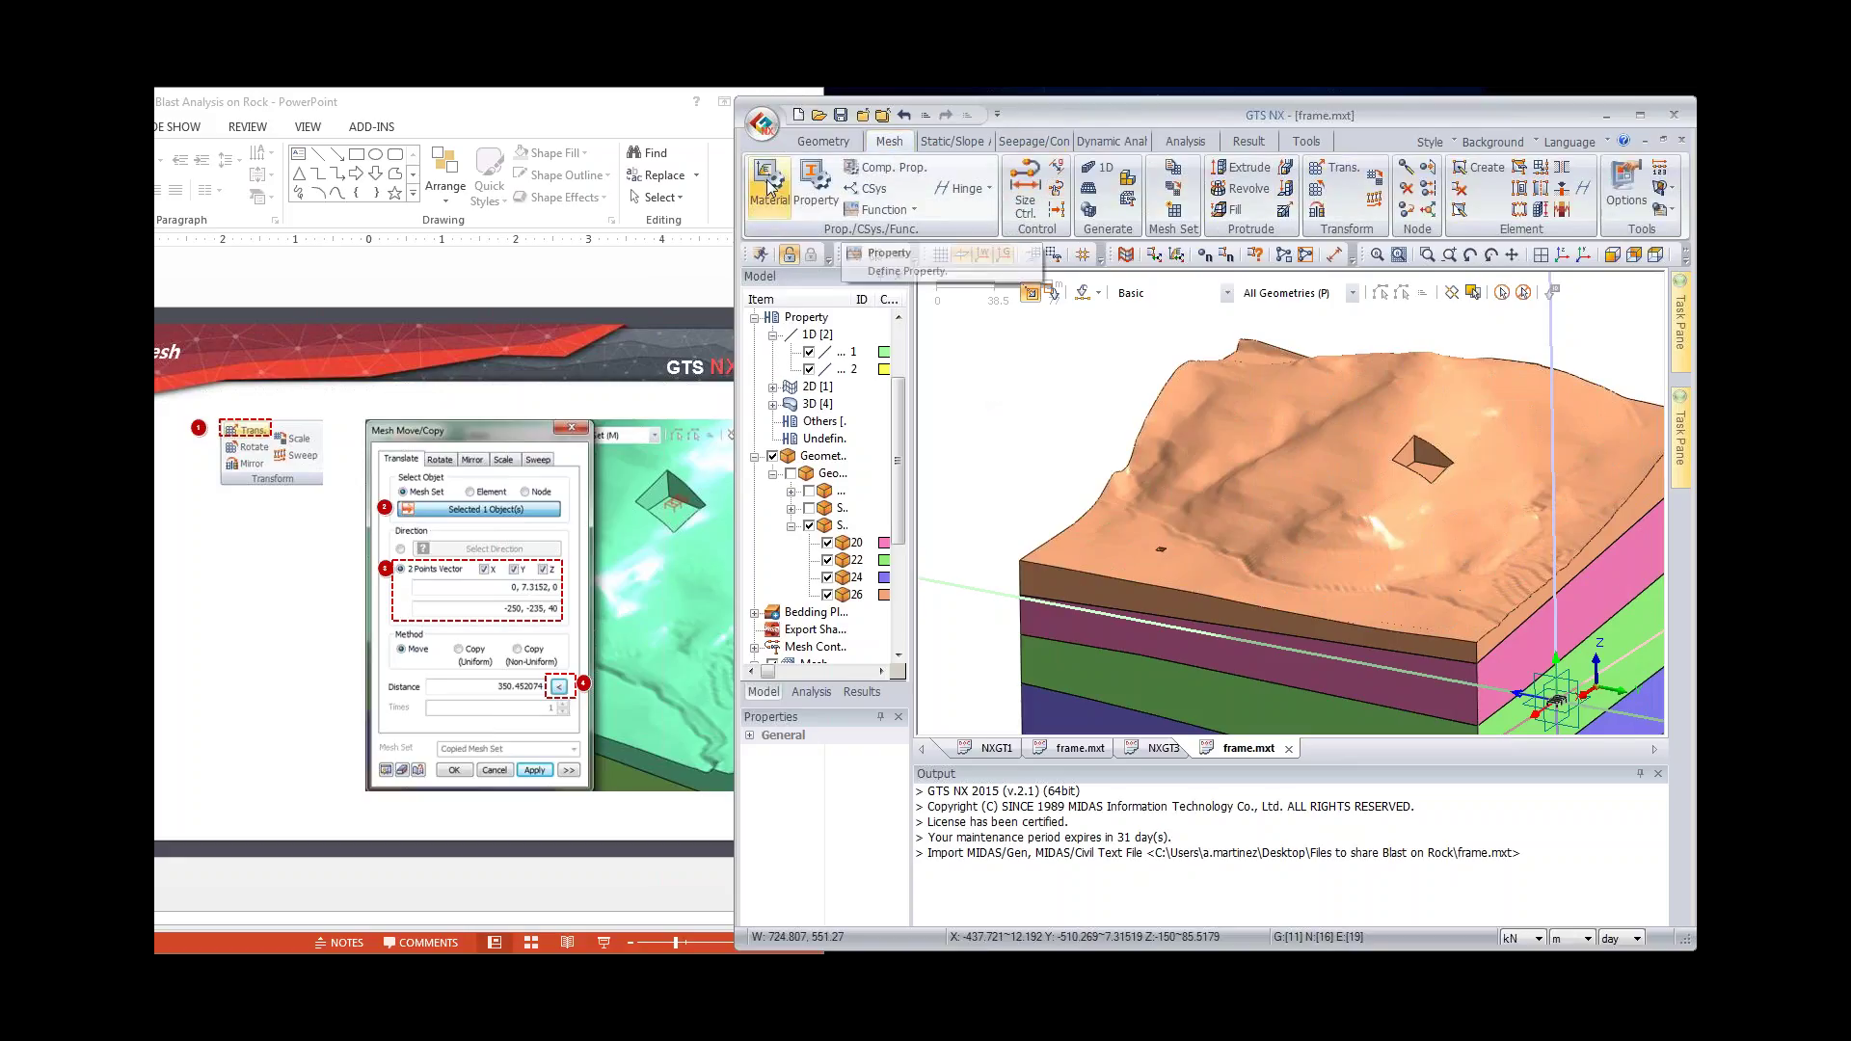
left_click(1340, 169)
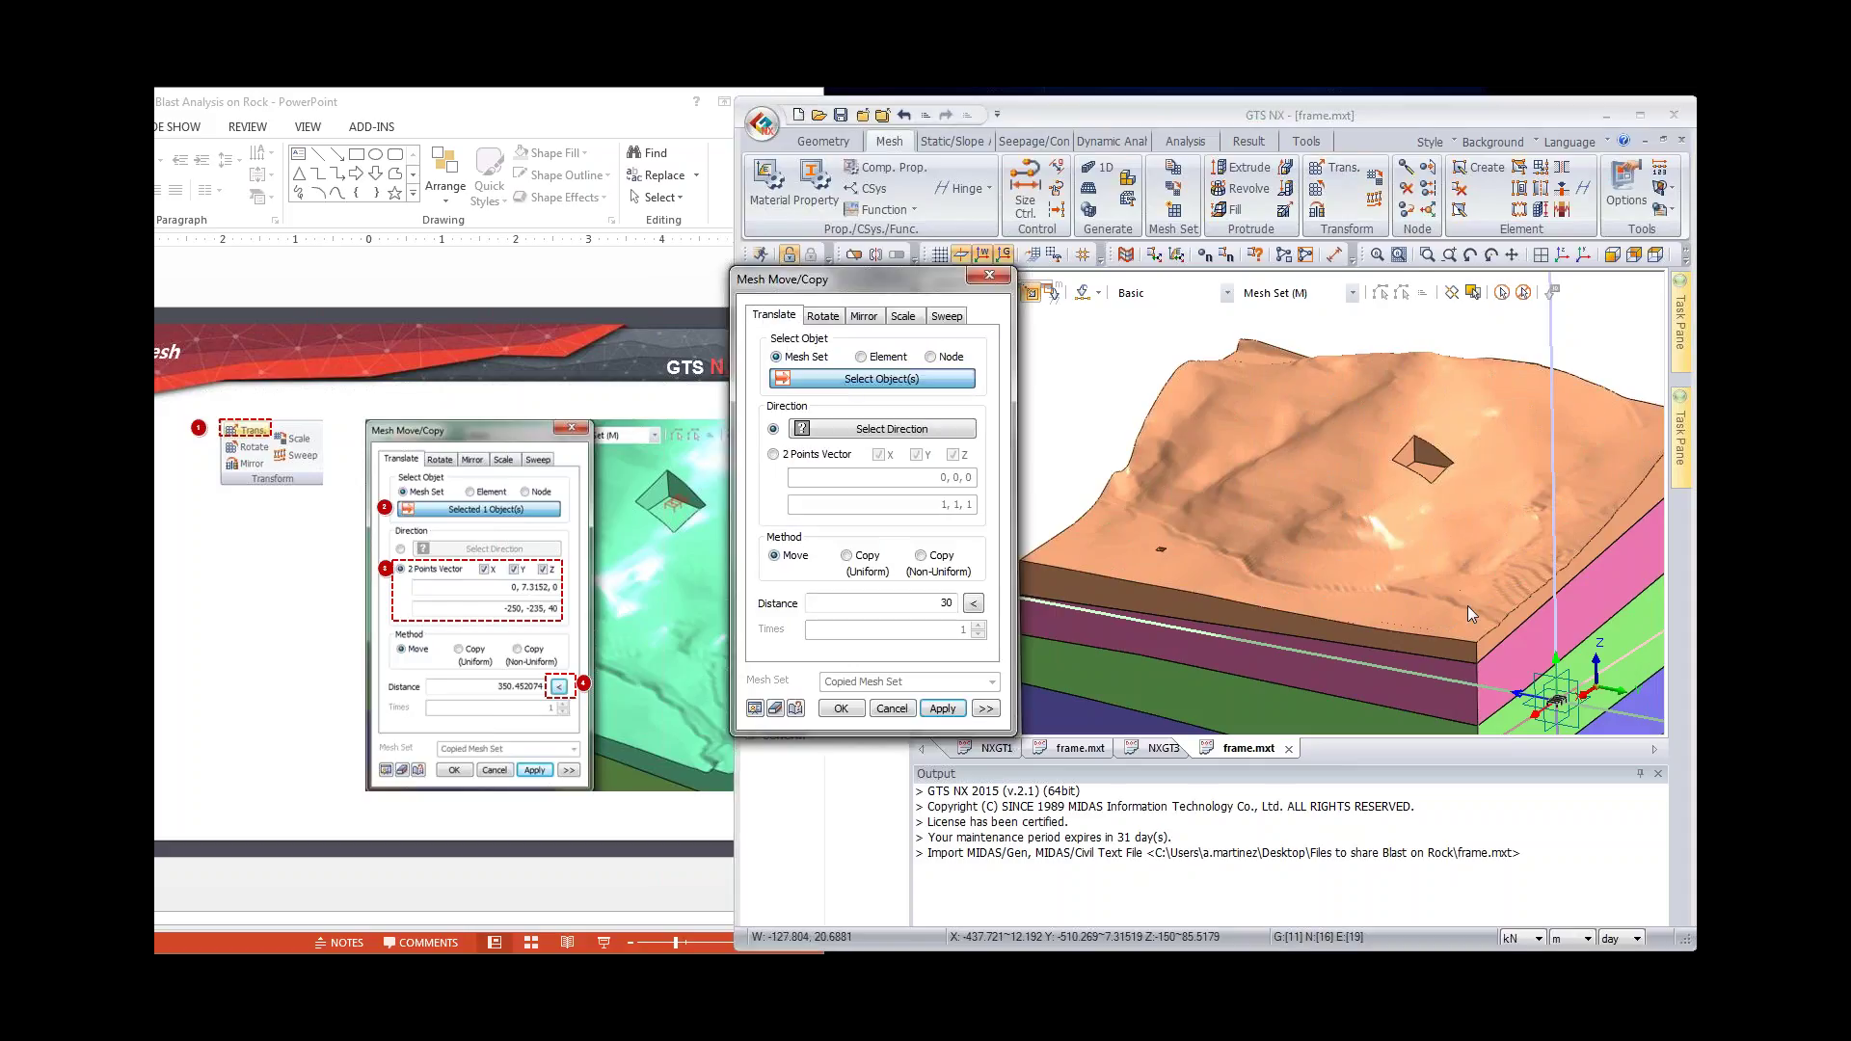
left_click(1556, 702)
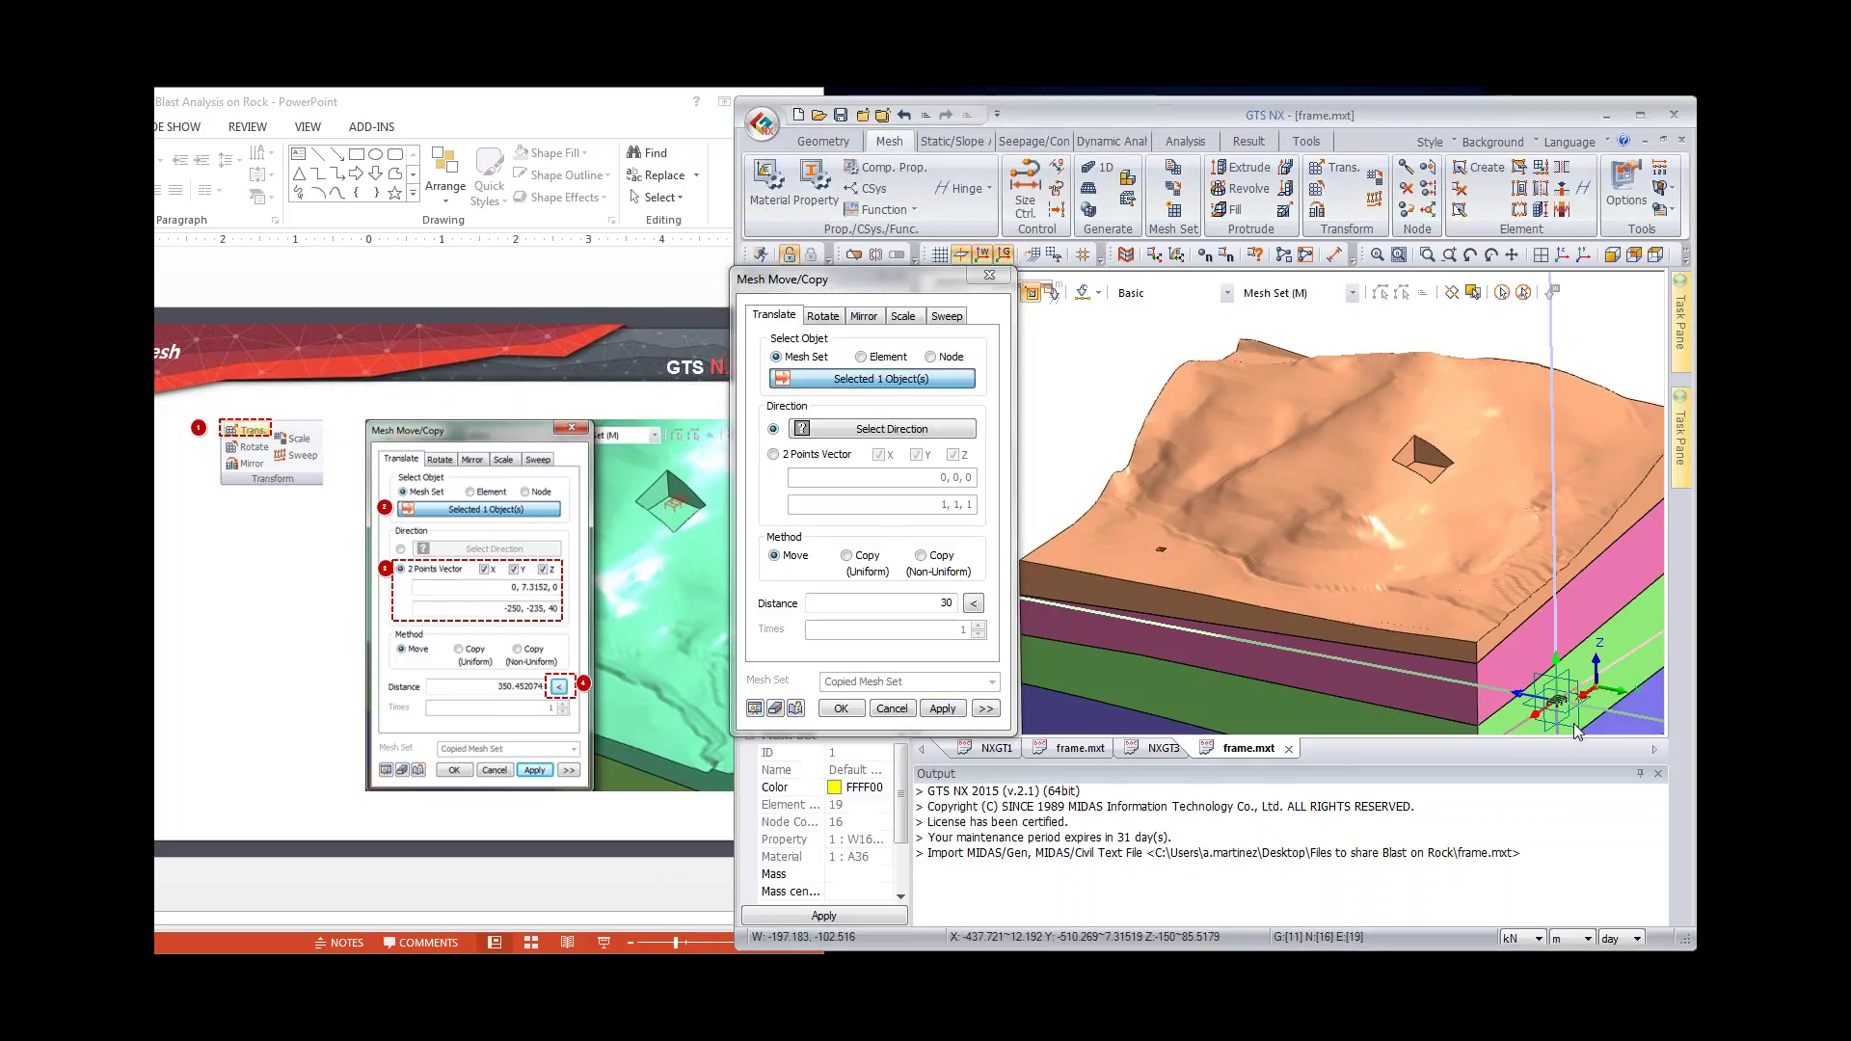
left_click(808, 461)
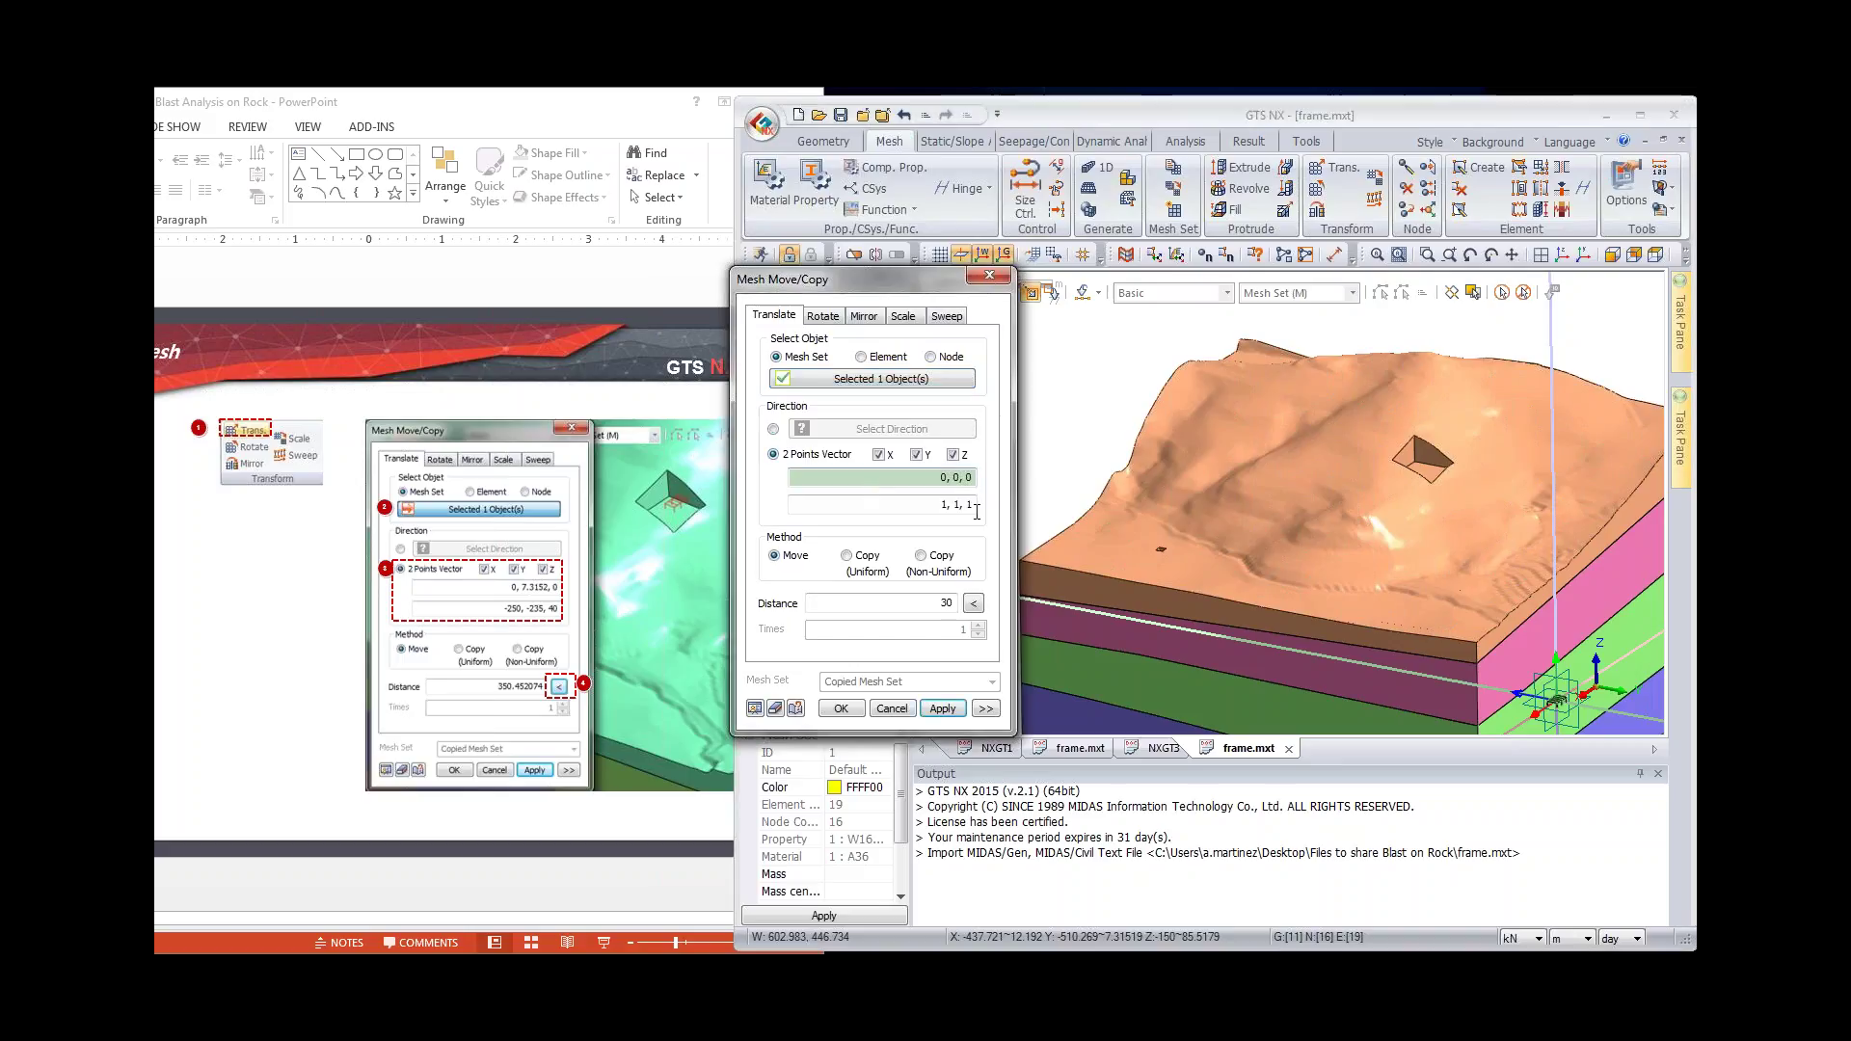
scroll(1209, 437, "up", 3)
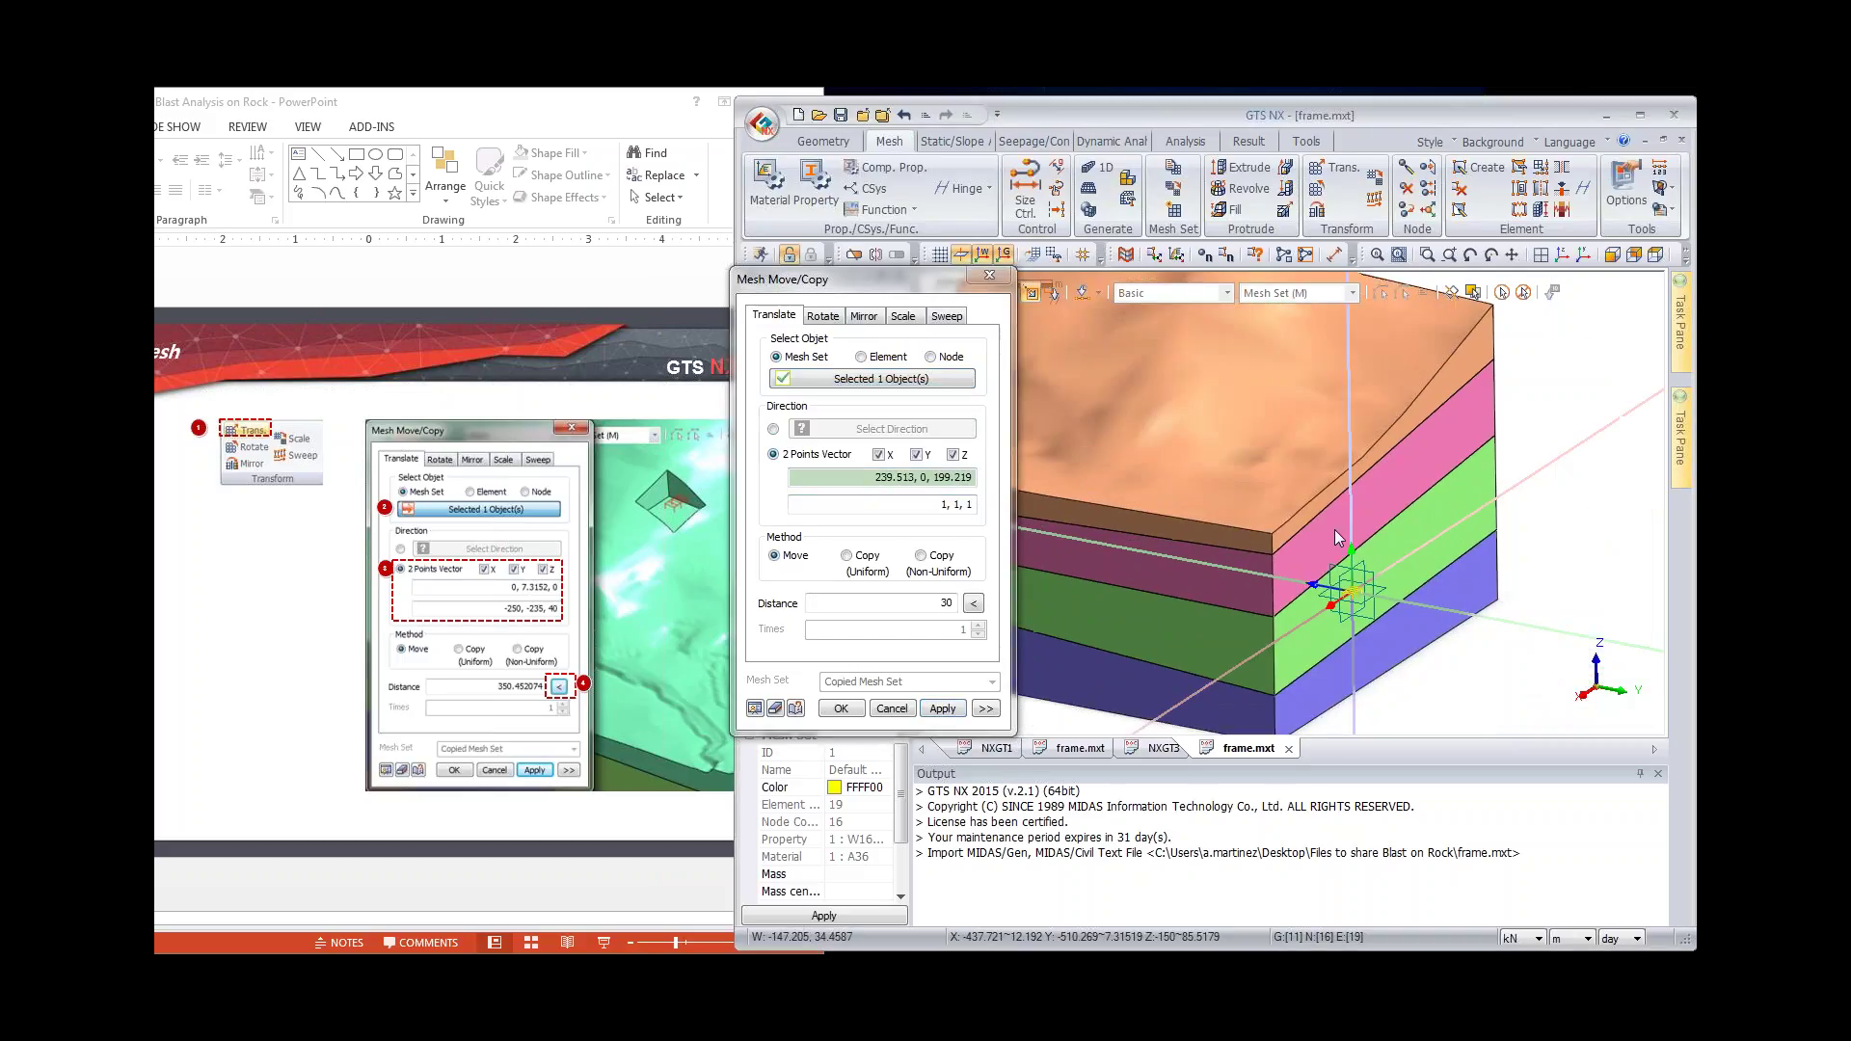
scroll(1387, 634, "up", 3)
left_click(1398, 615)
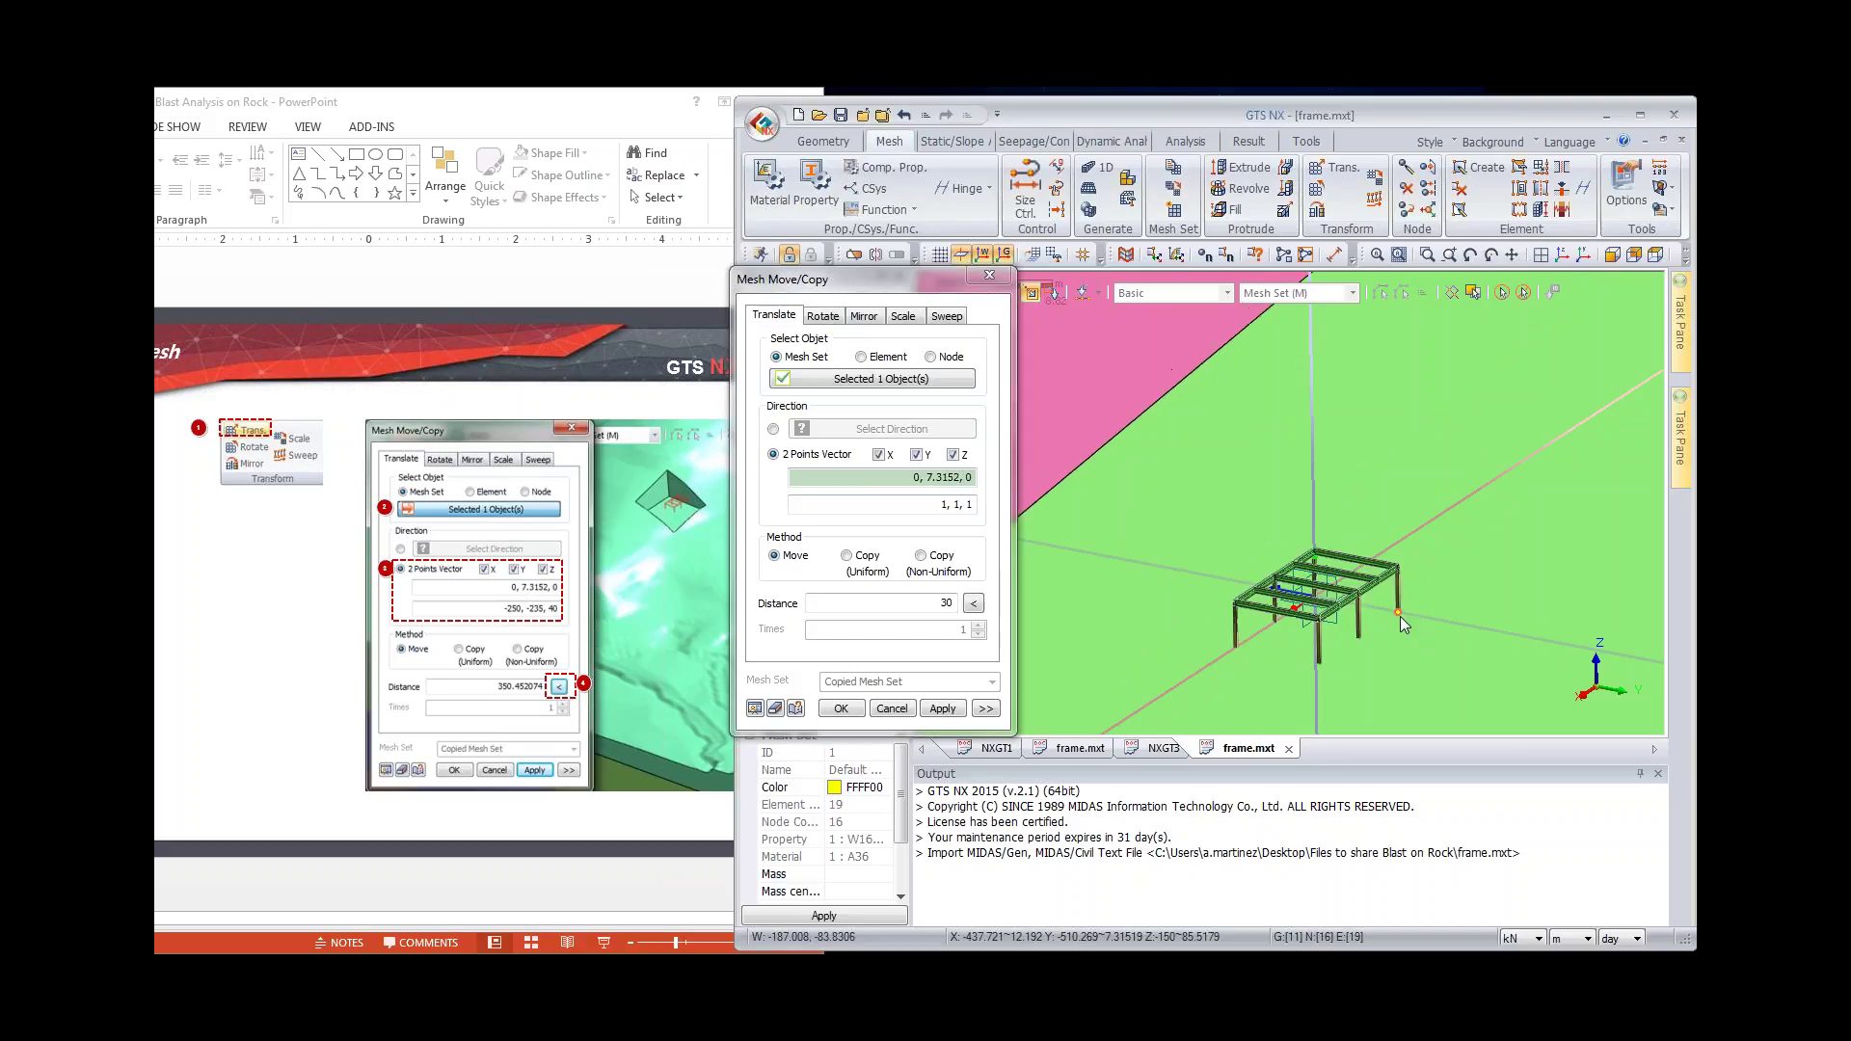
left_click(1400, 615)
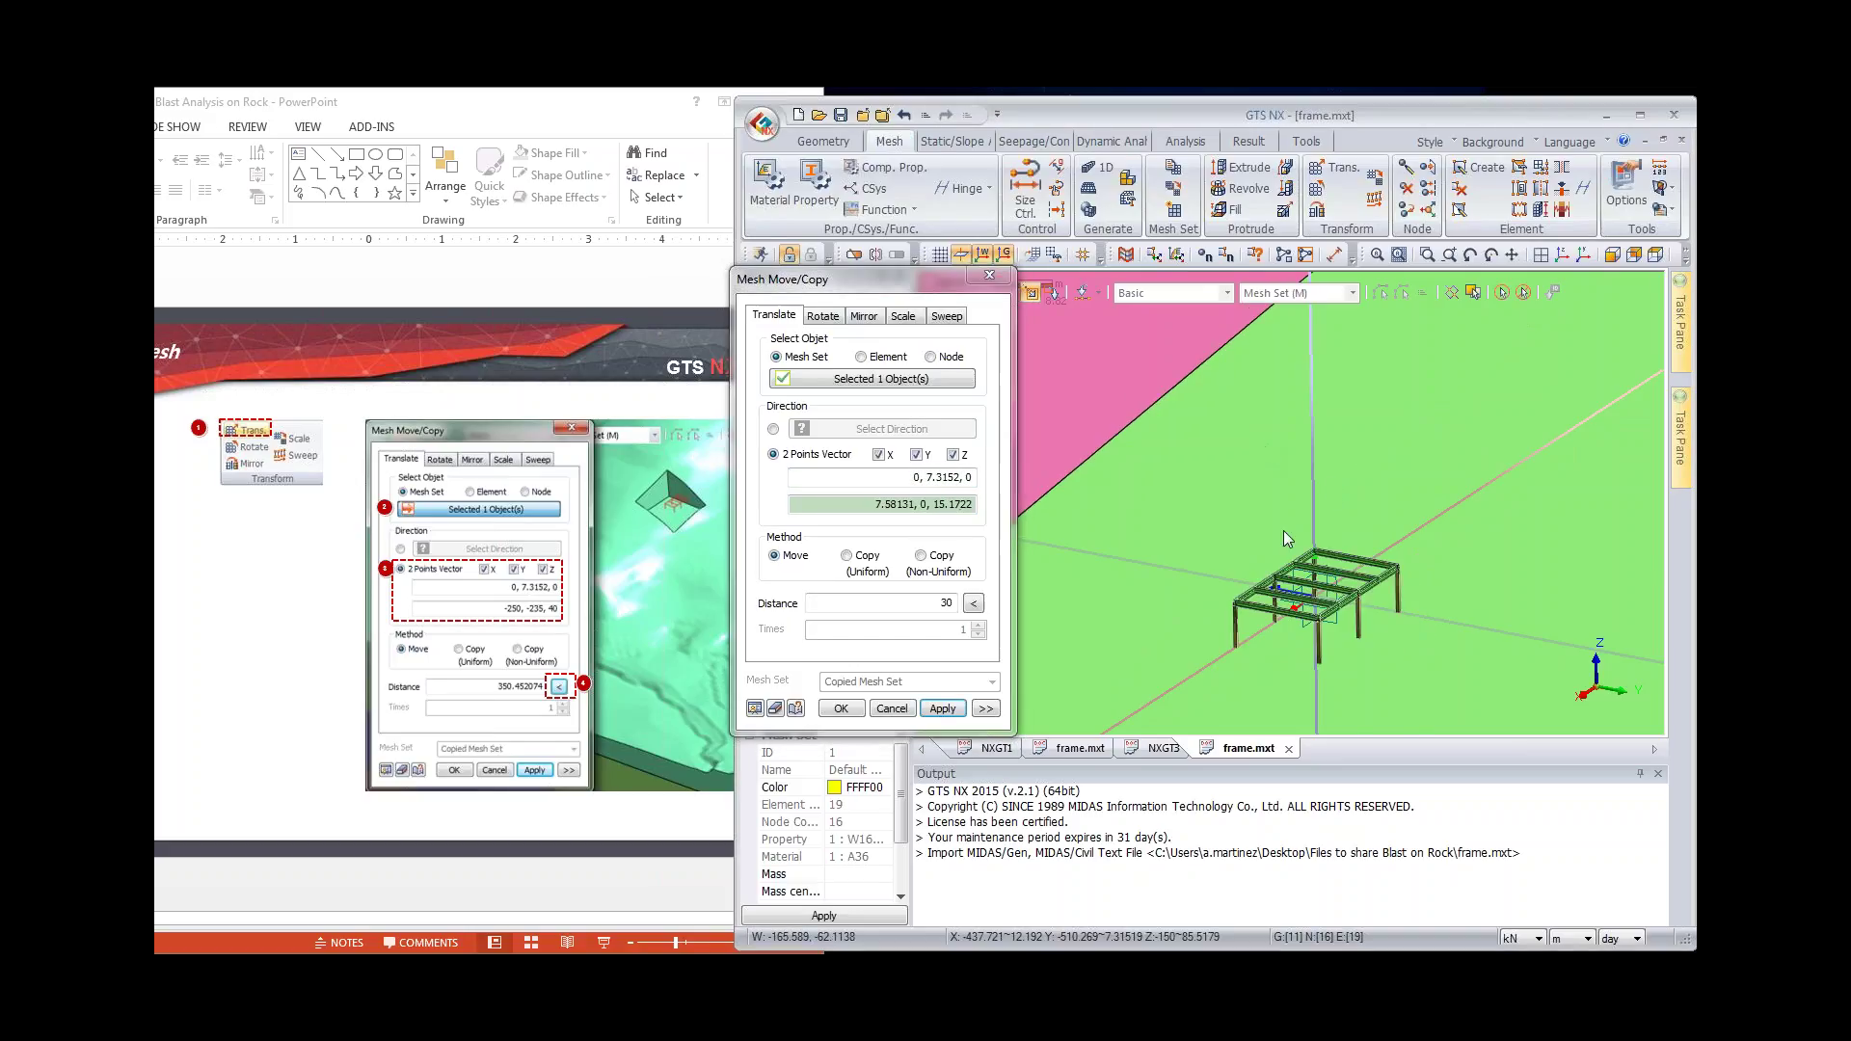
scroll(1205, 516, "up", 3)
scroll(1187, 511, "down", 5)
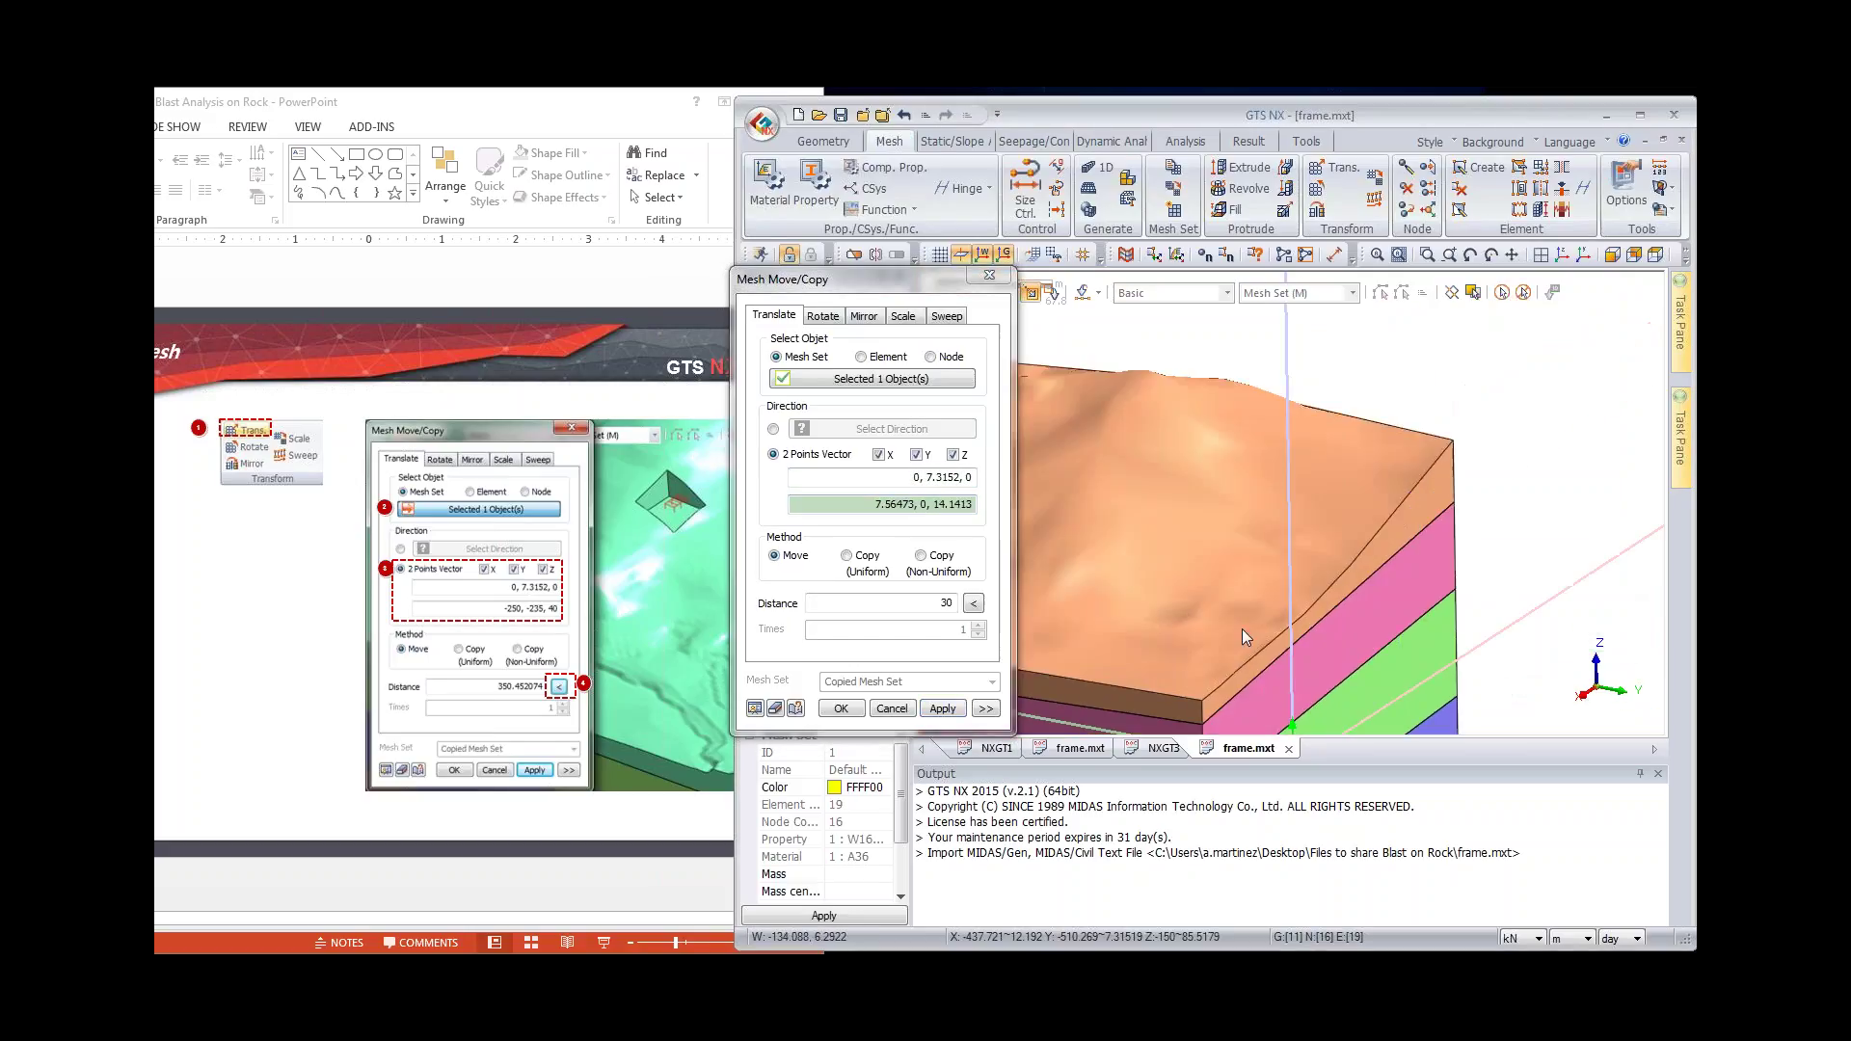
scroll(1128, 501, "up", 5)
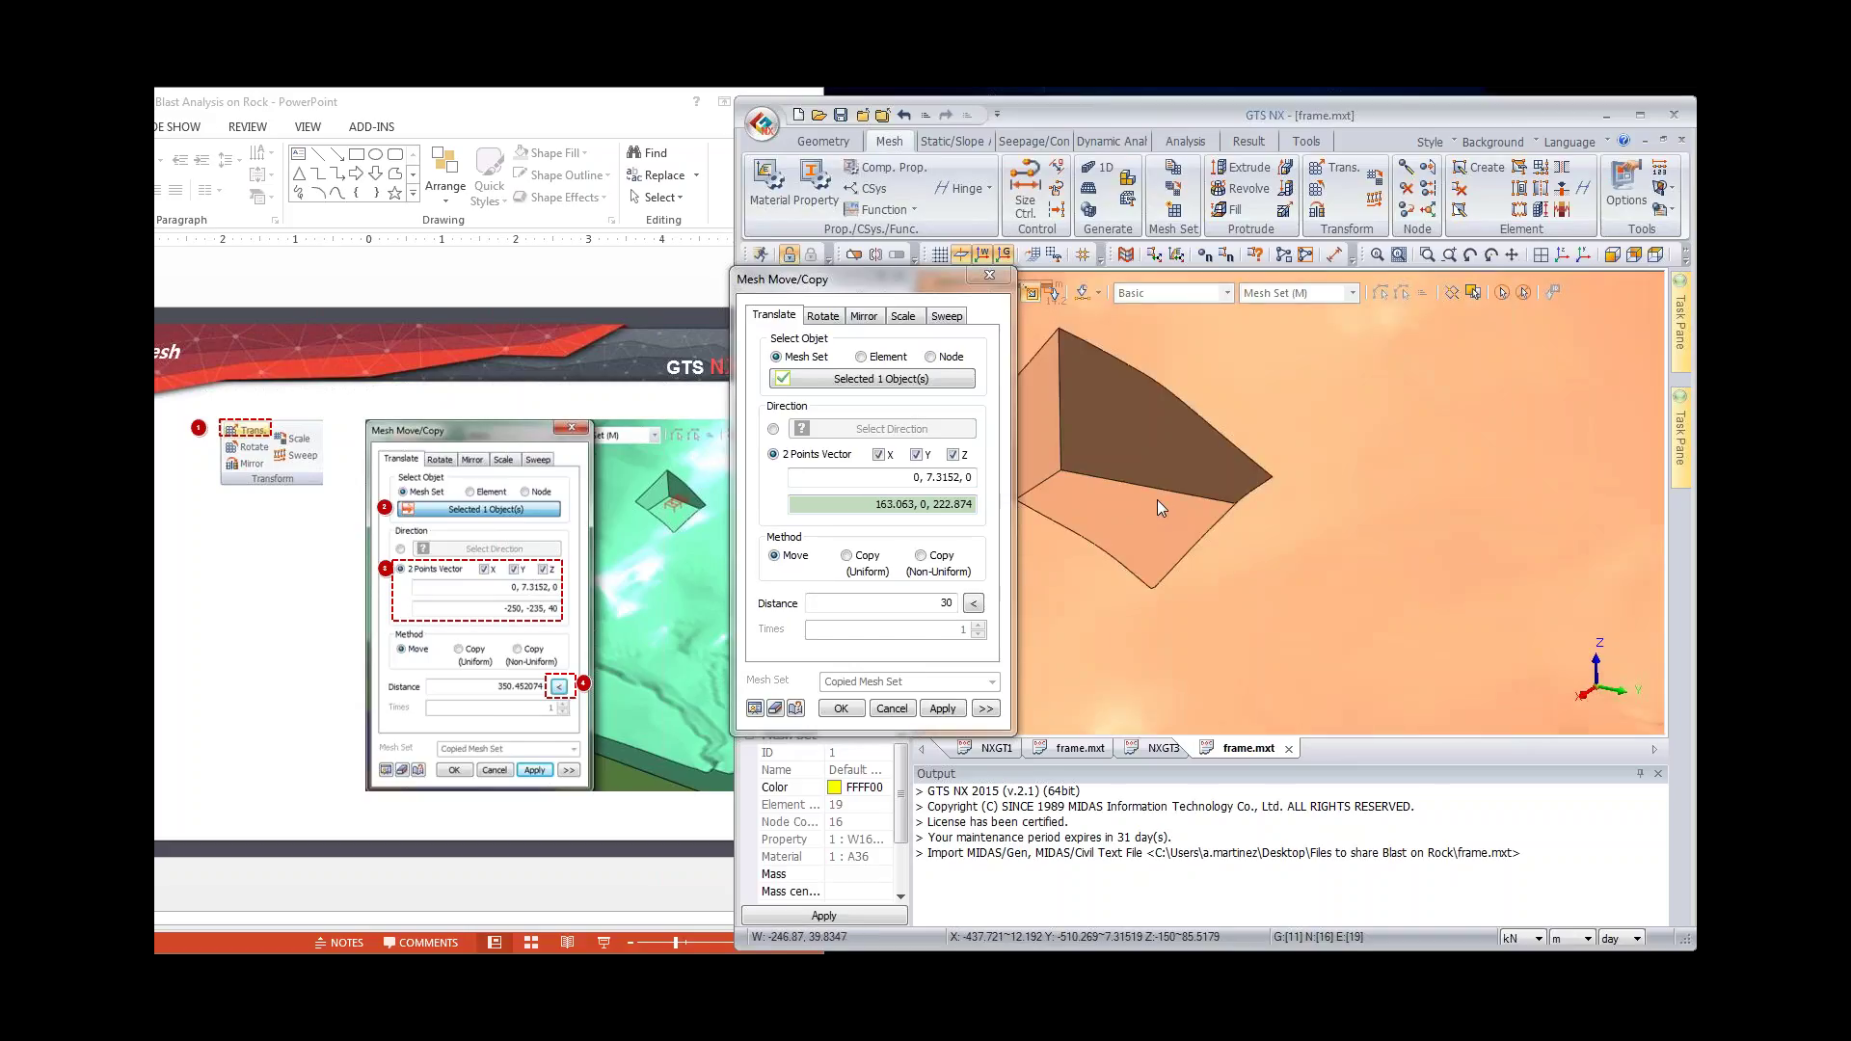
left_click(1165, 490)
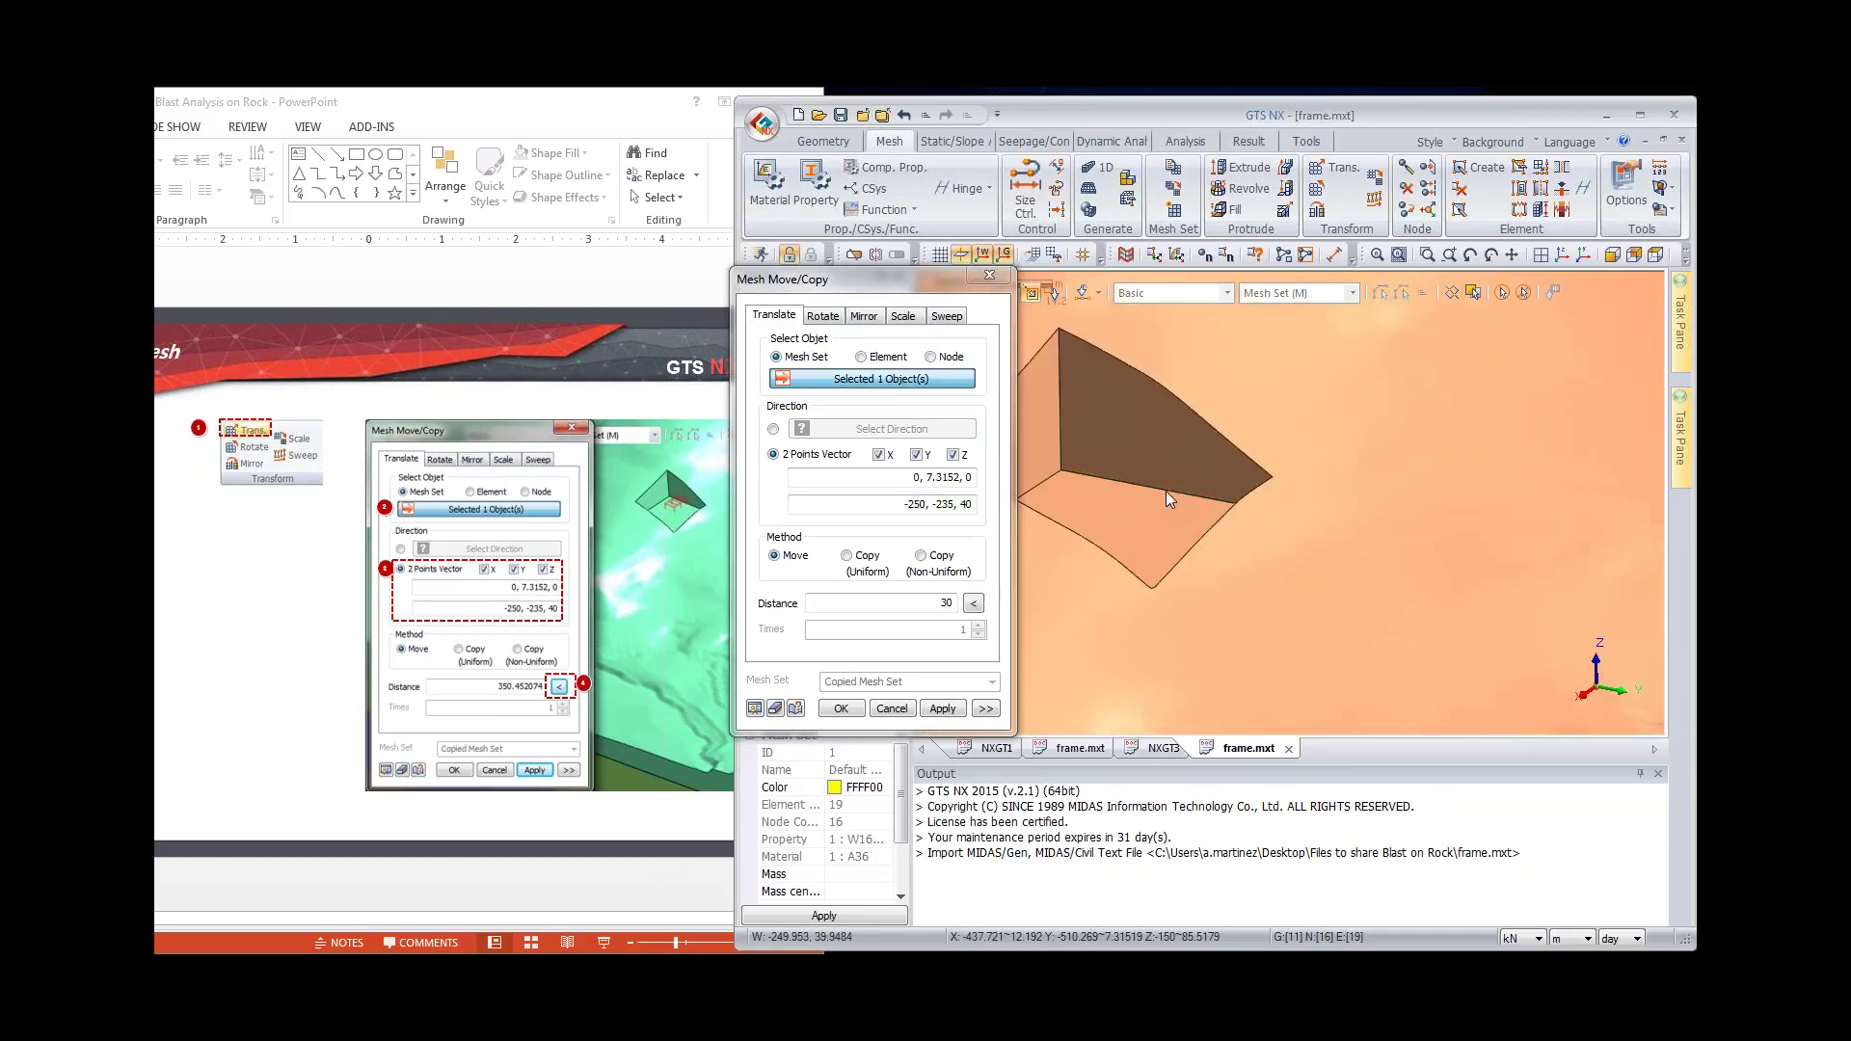
left_click(973, 602)
left_click(756, 710)
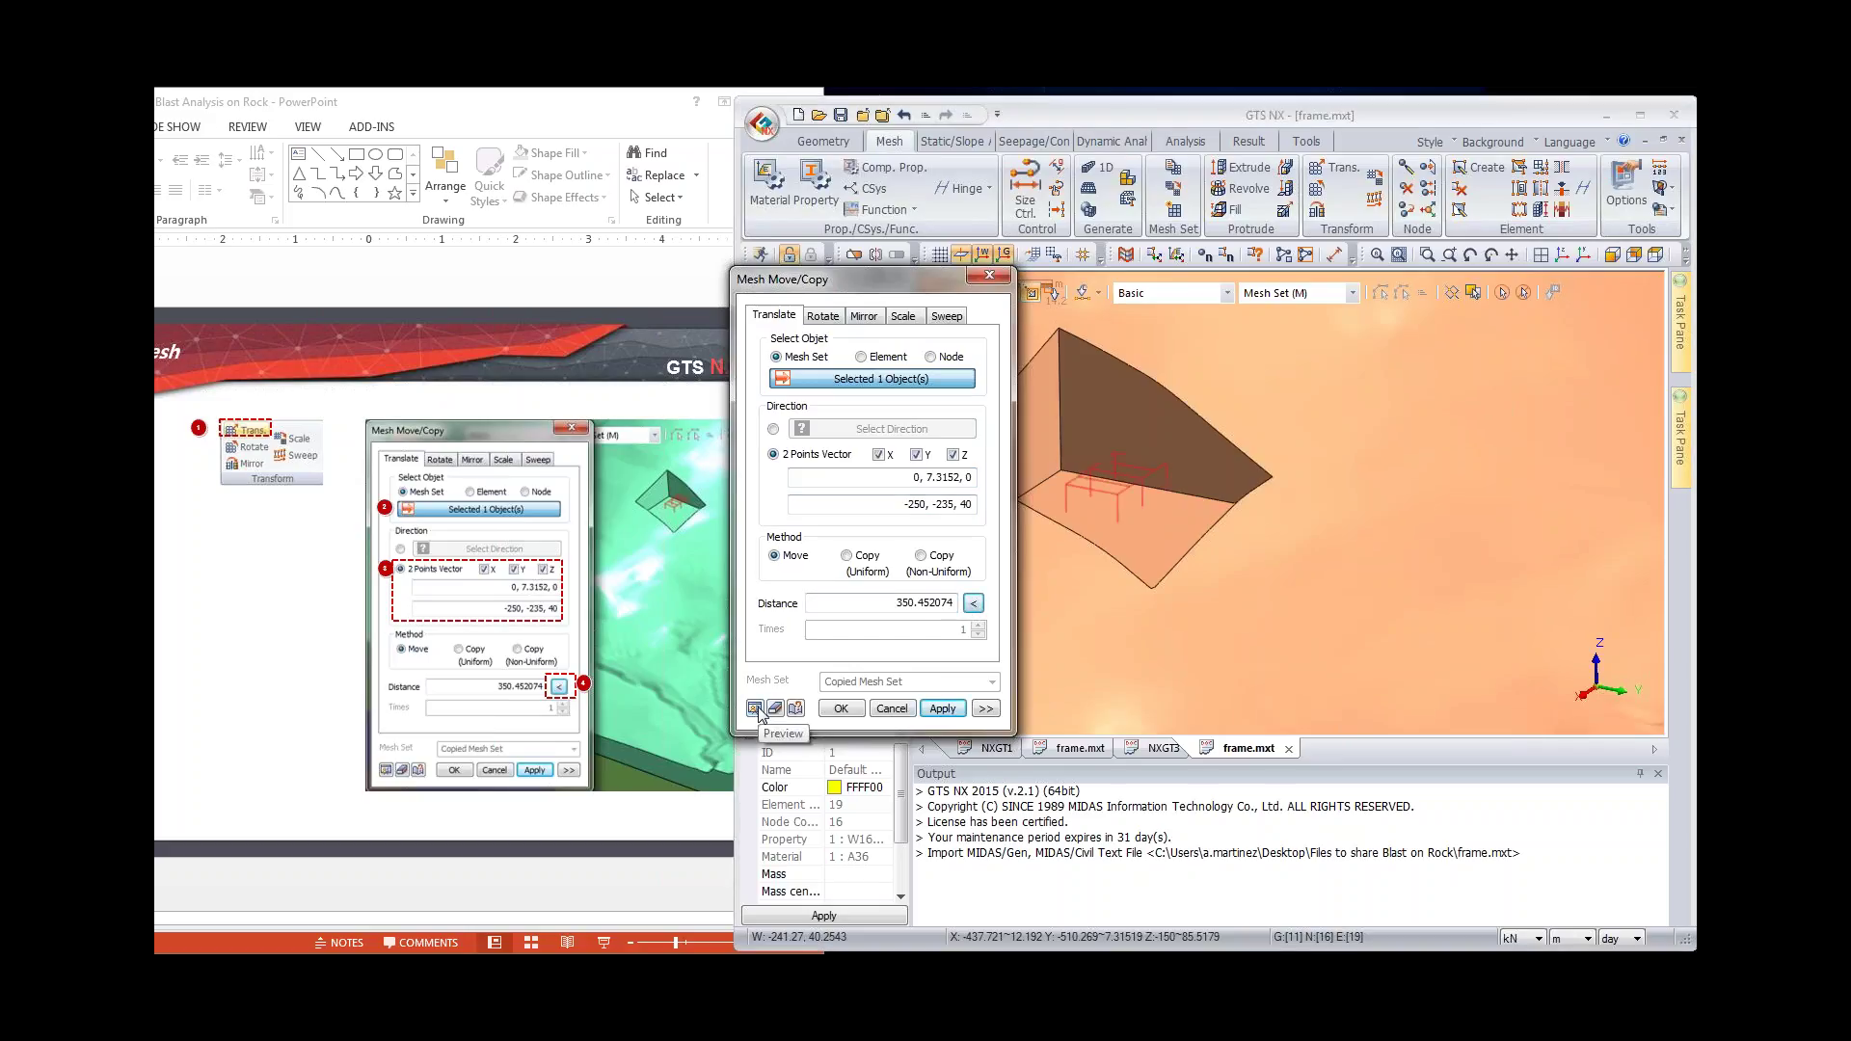
left_click(835, 711)
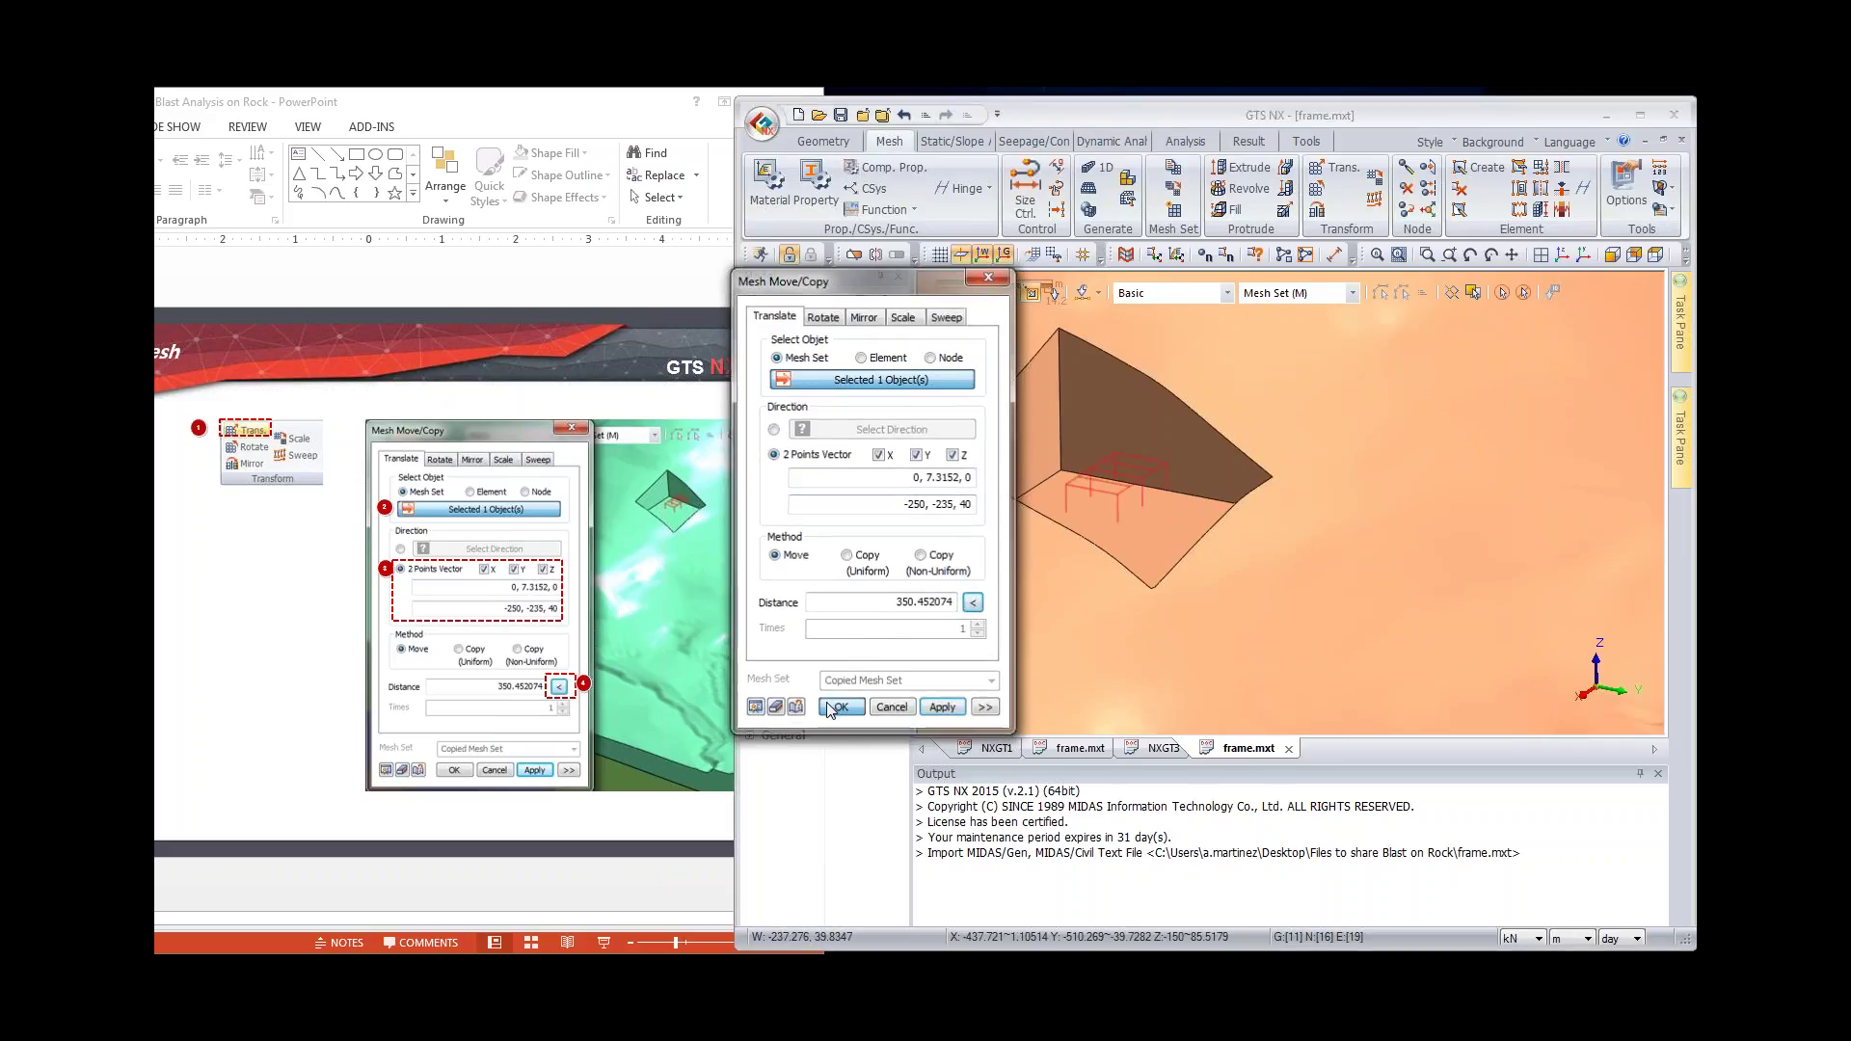
scroll(1177, 513, "down", 3)
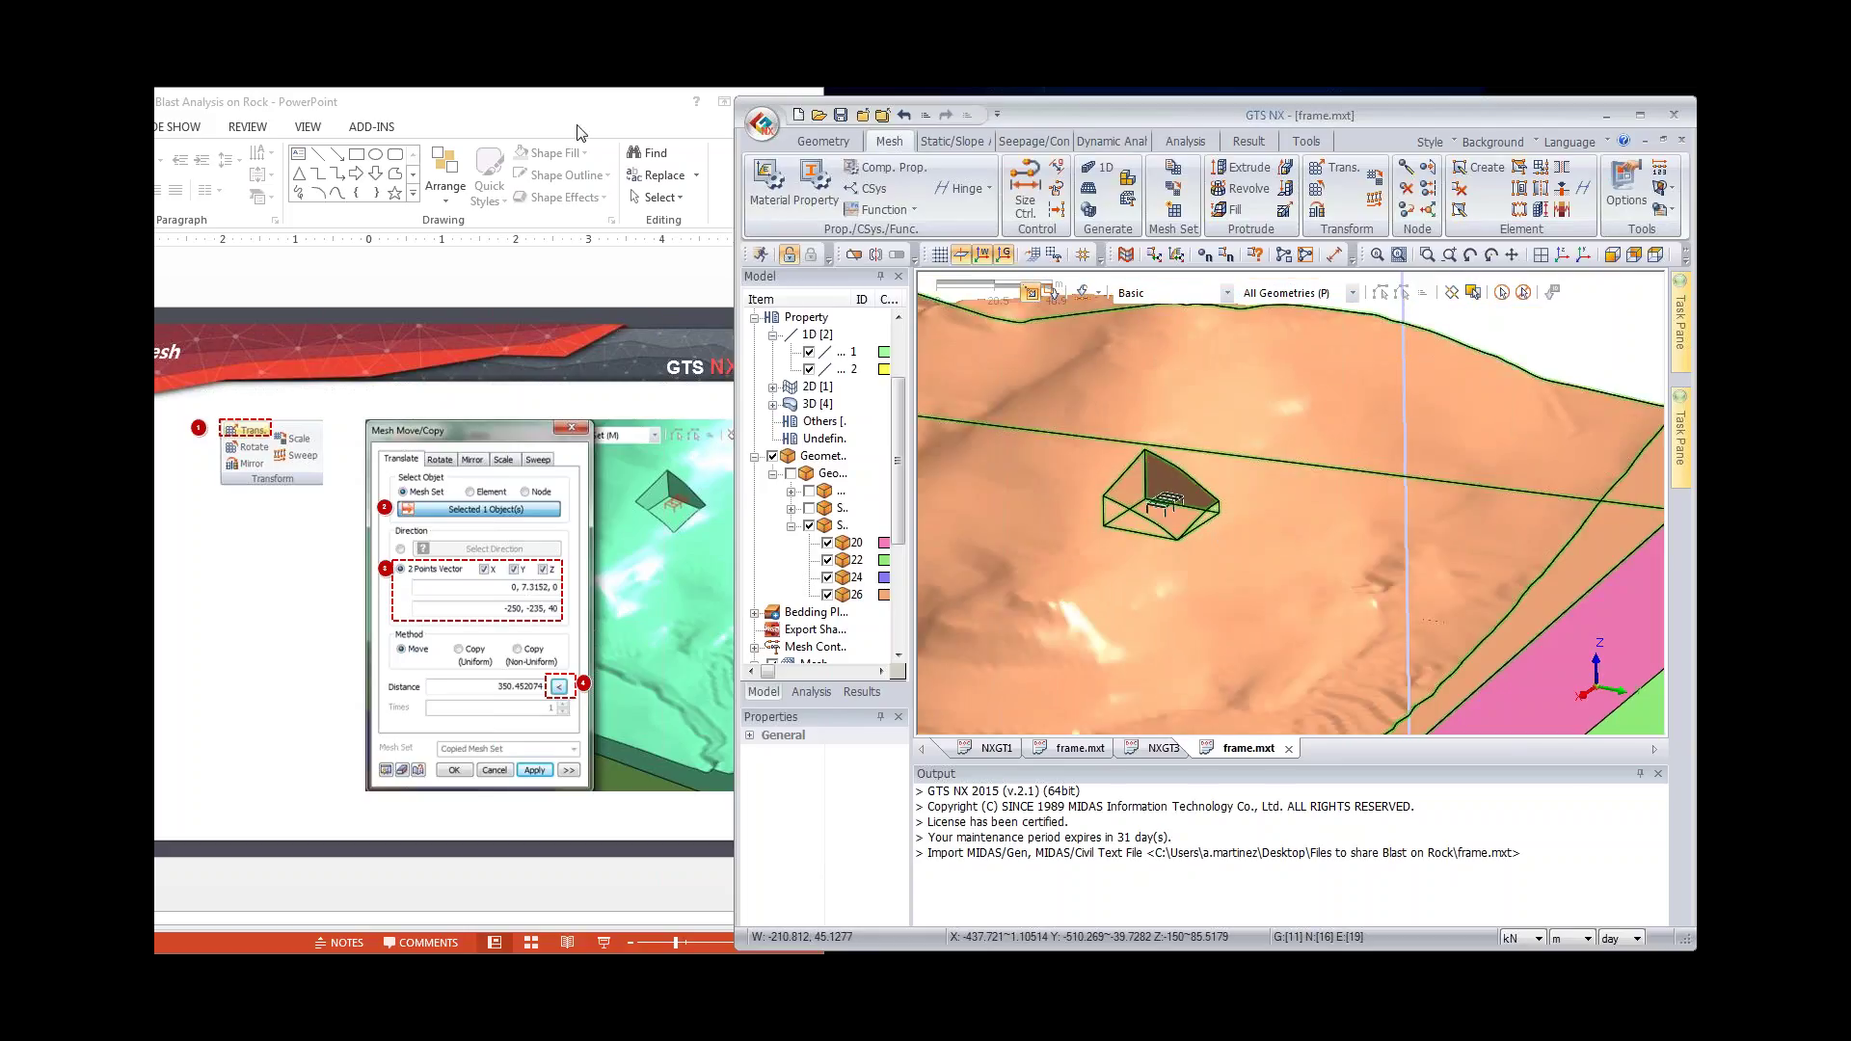
Step: Advance the tutorial to the Point/Imprint slide and rotate the terrain view toward the box
mouse_move(577, 123)
left_mouse_down()
mouse_move(617, 123)
mouse_move(553, 122)
left_mouse_up()
left_click_drag(696, 917, 750, 918)
scroll(592, 884, "down", 2)
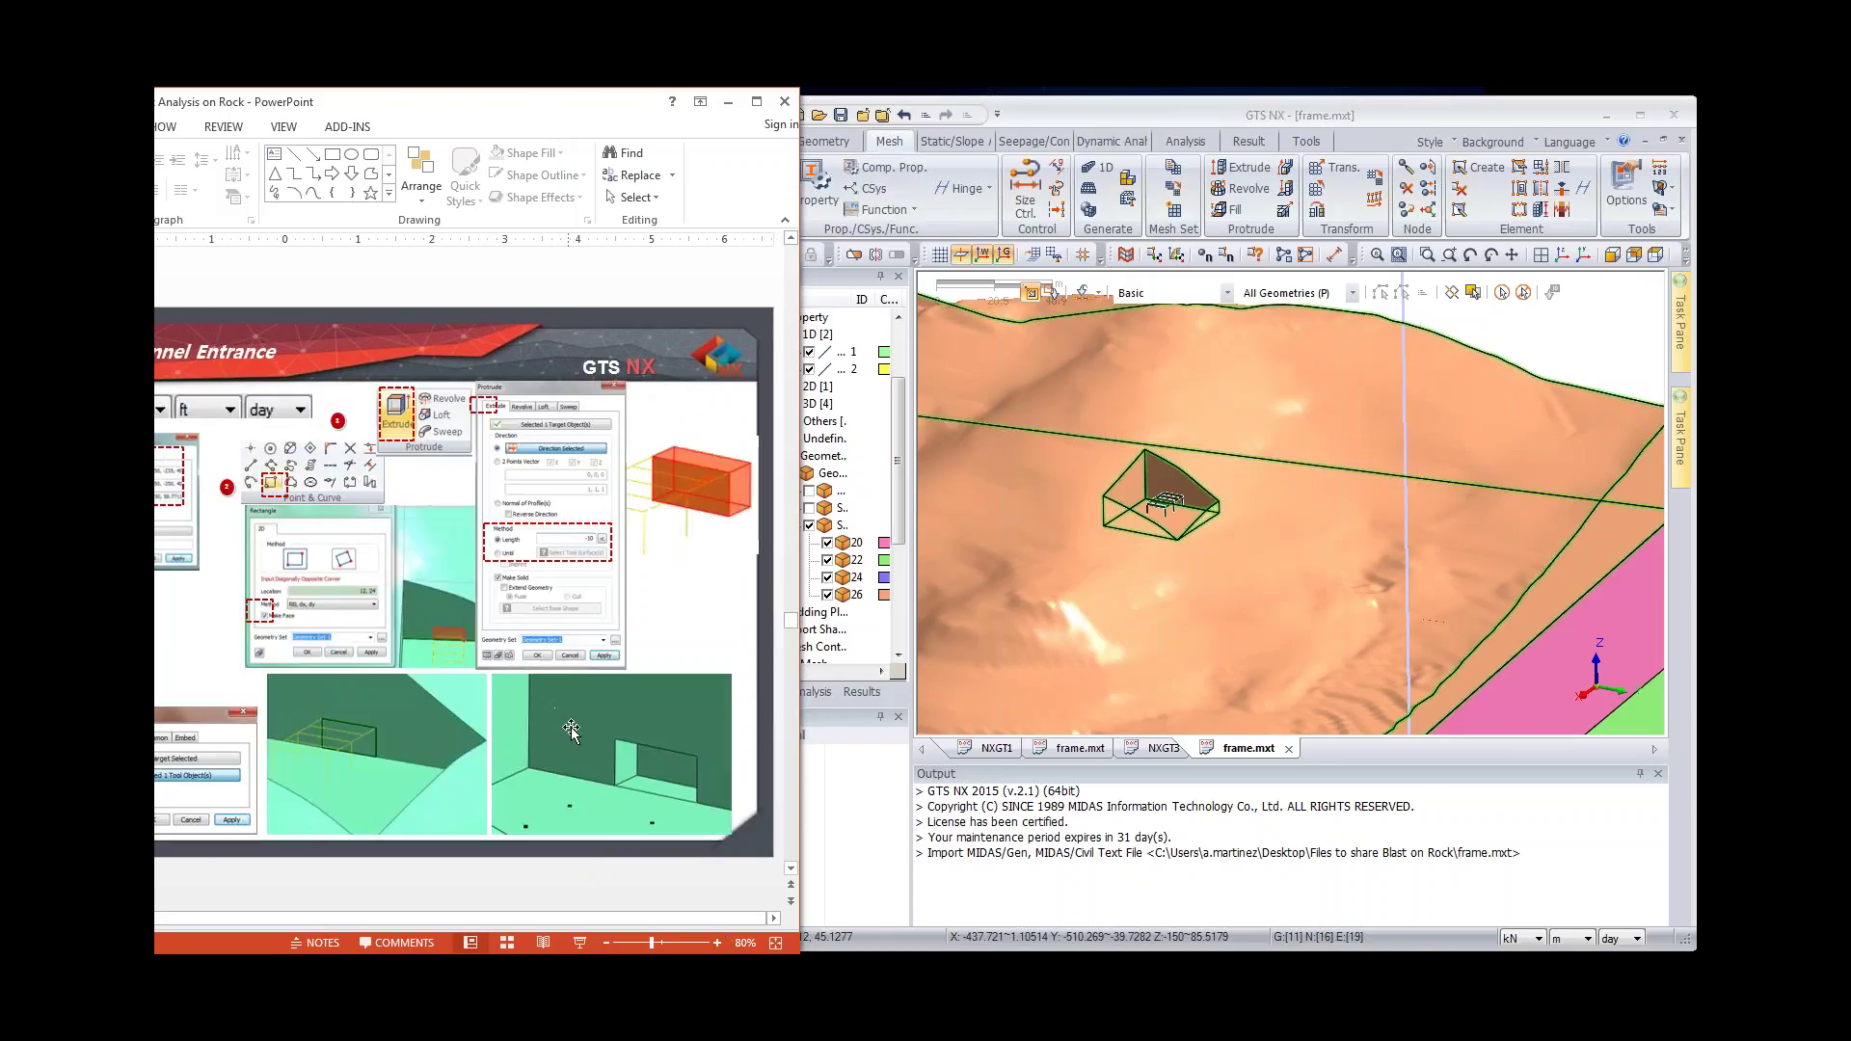
scroll(592, 884, "up", 1)
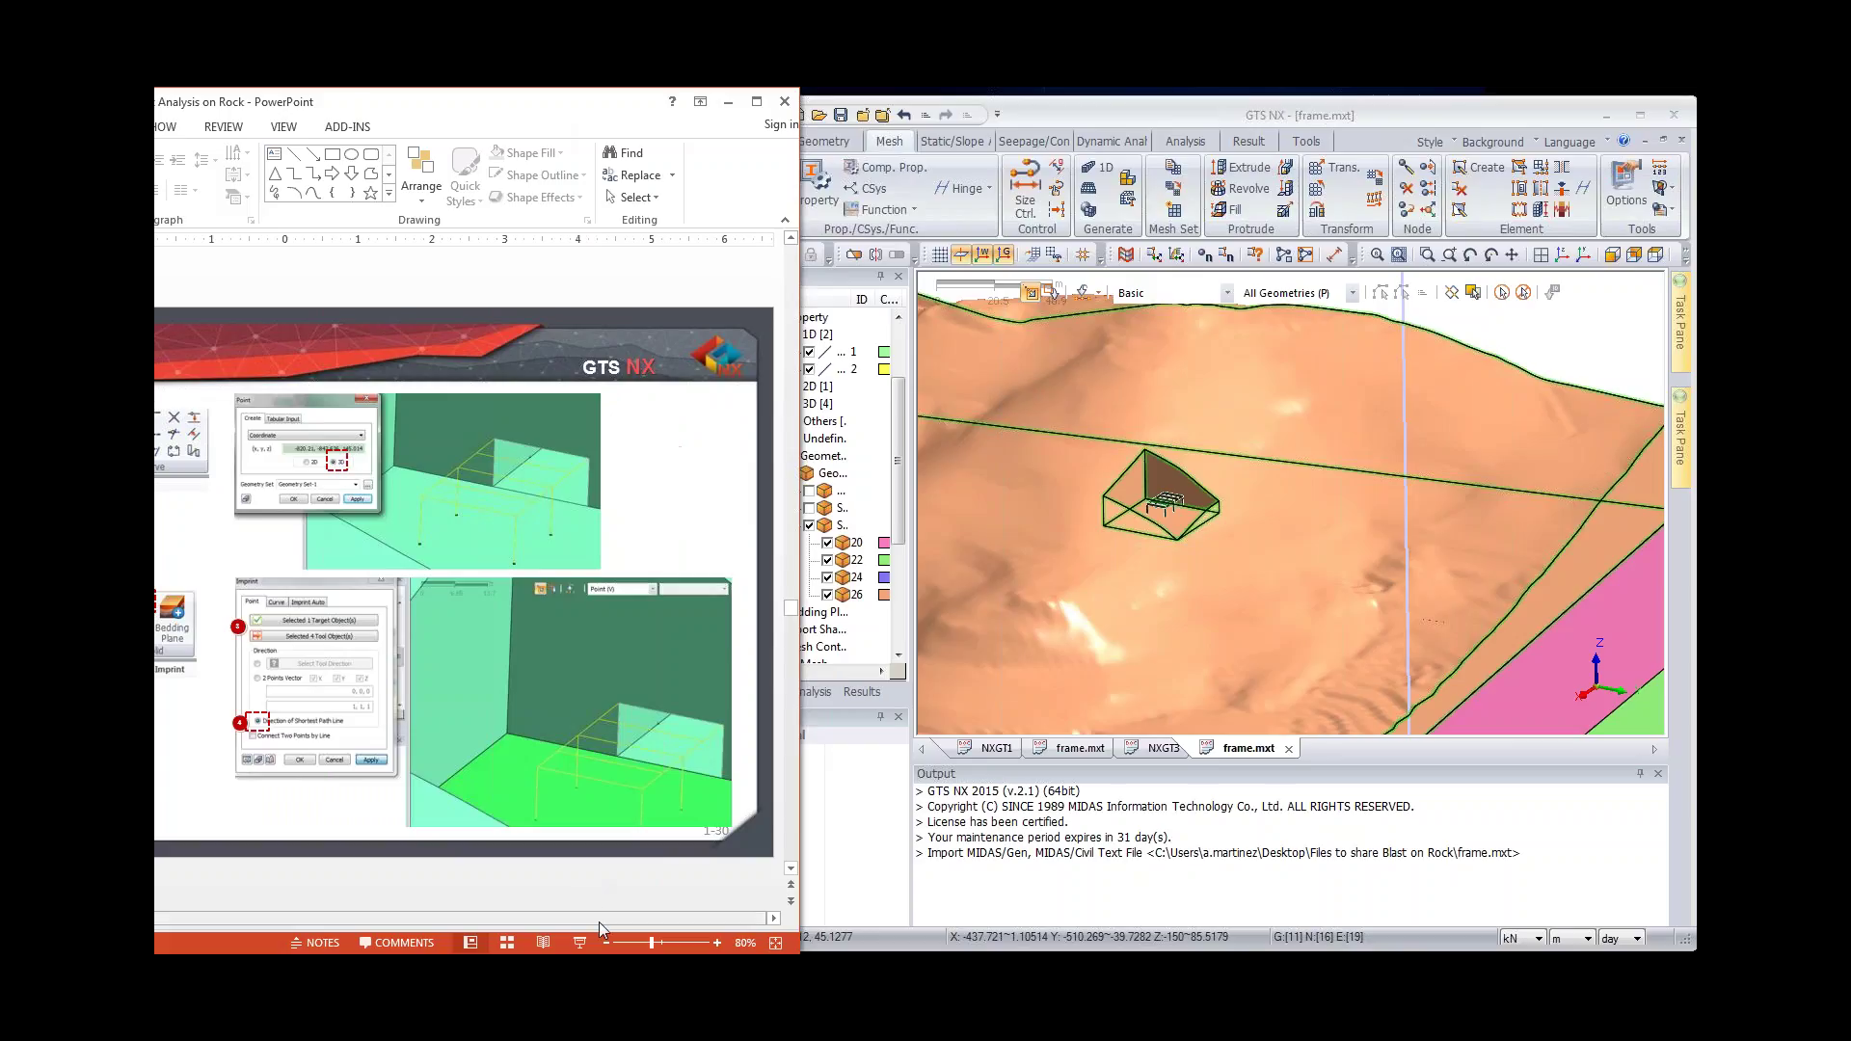
left_click_drag(551, 918, 500, 918)
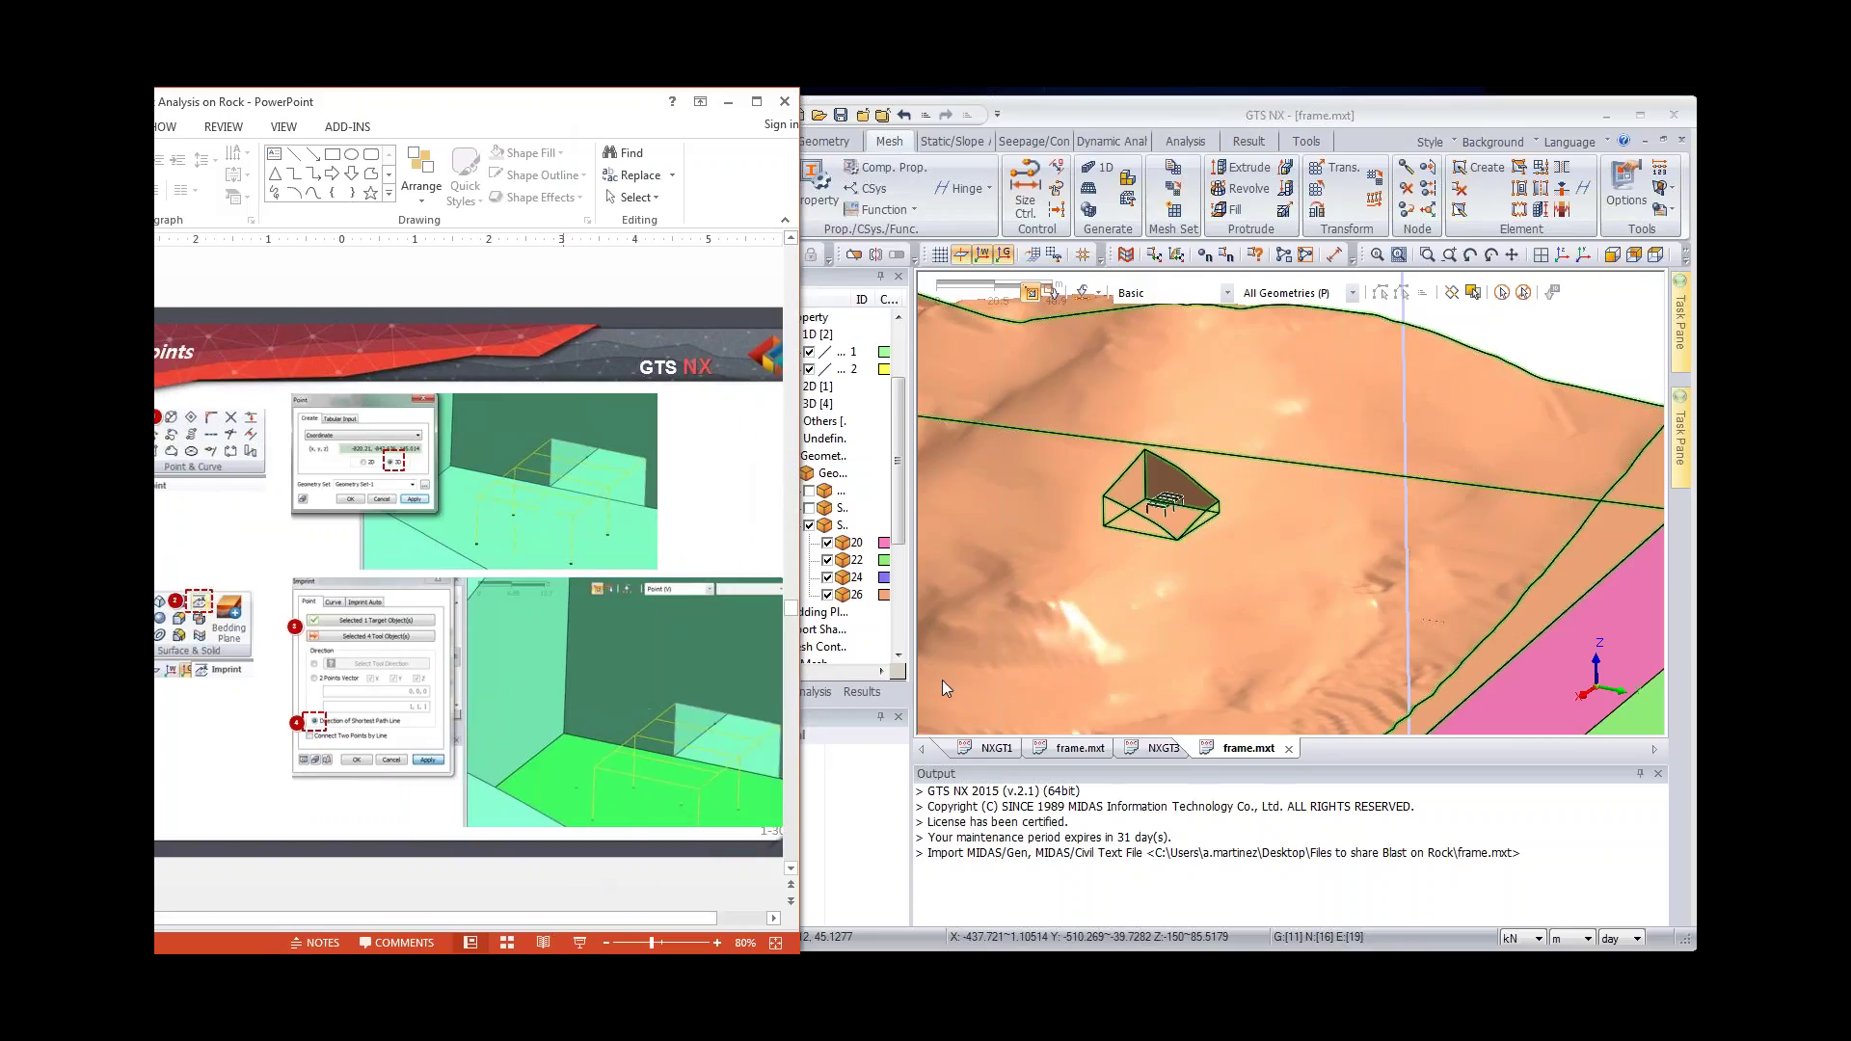
left_click(1323, 593)
middle_click_drag(1269, 605, 1452, 391)
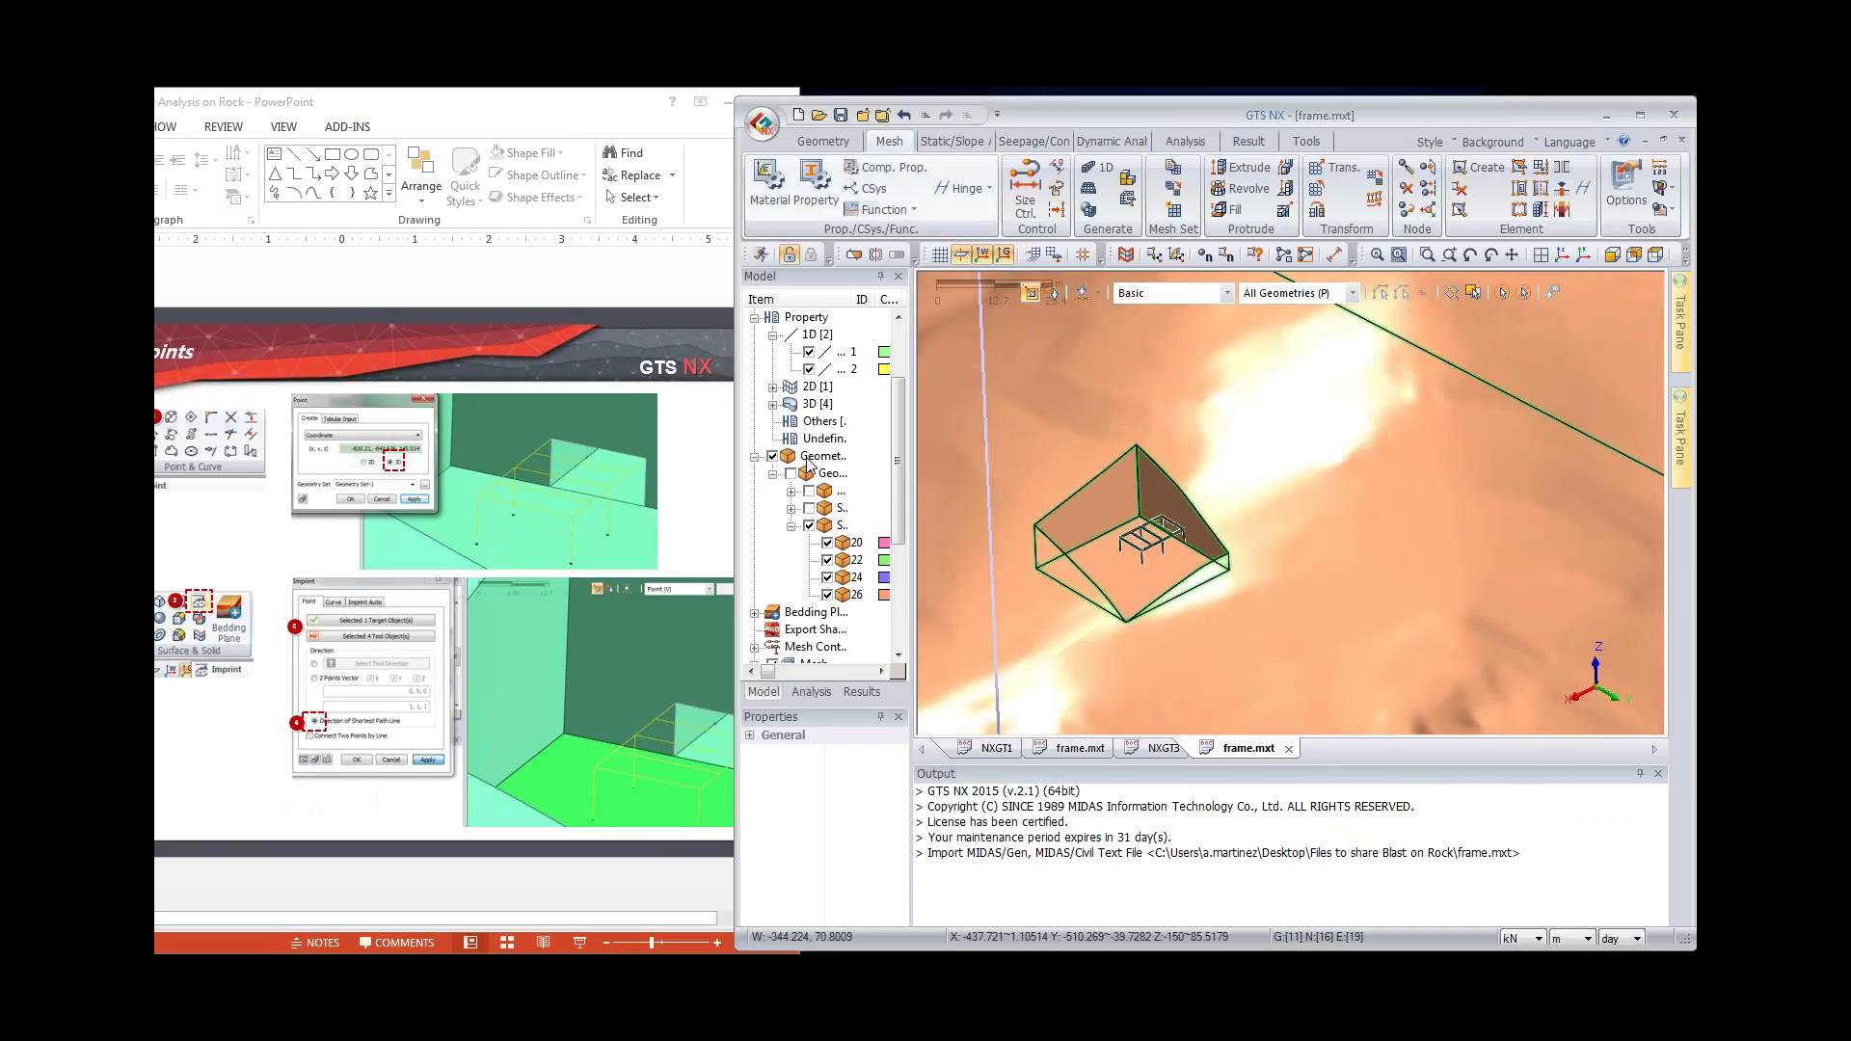
left_click(845, 150)
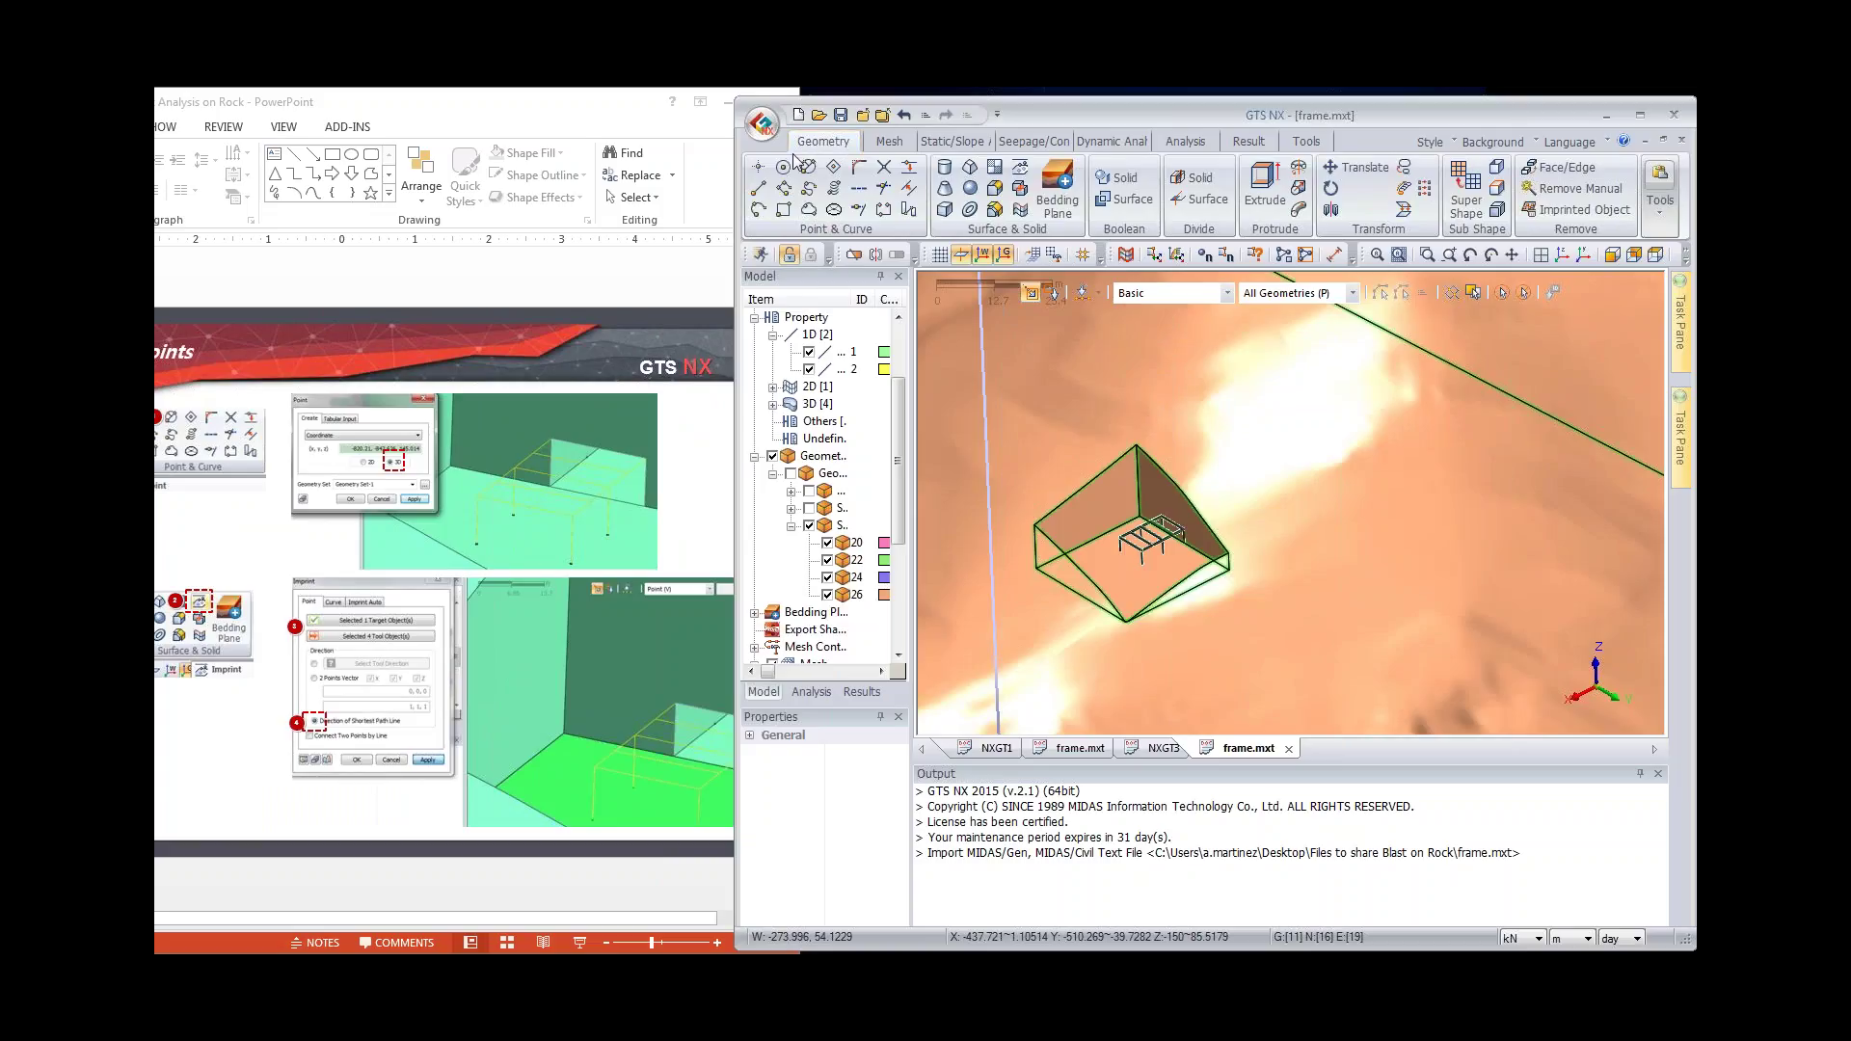
Step: Place five geometry points at the frame's column footings, including -250, -235, 40
left_click(762, 168)
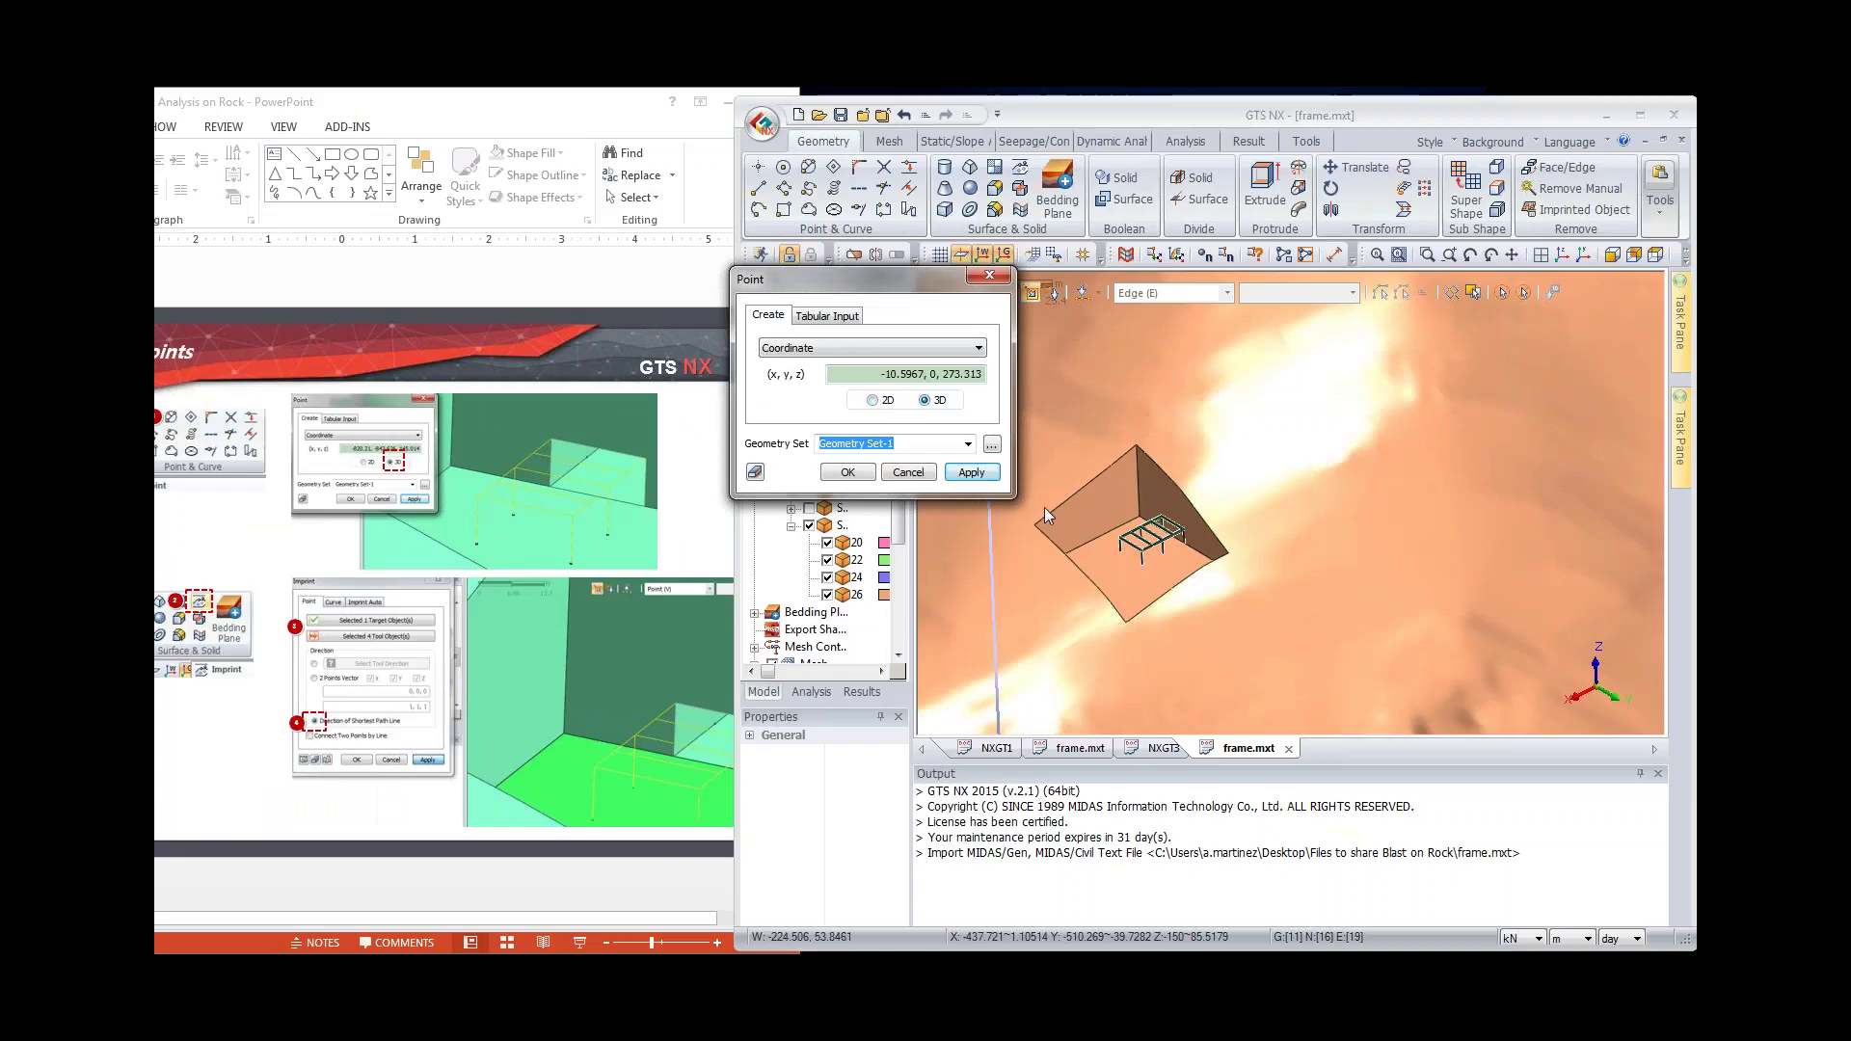
left_click(1139, 562)
left_click(1134, 559)
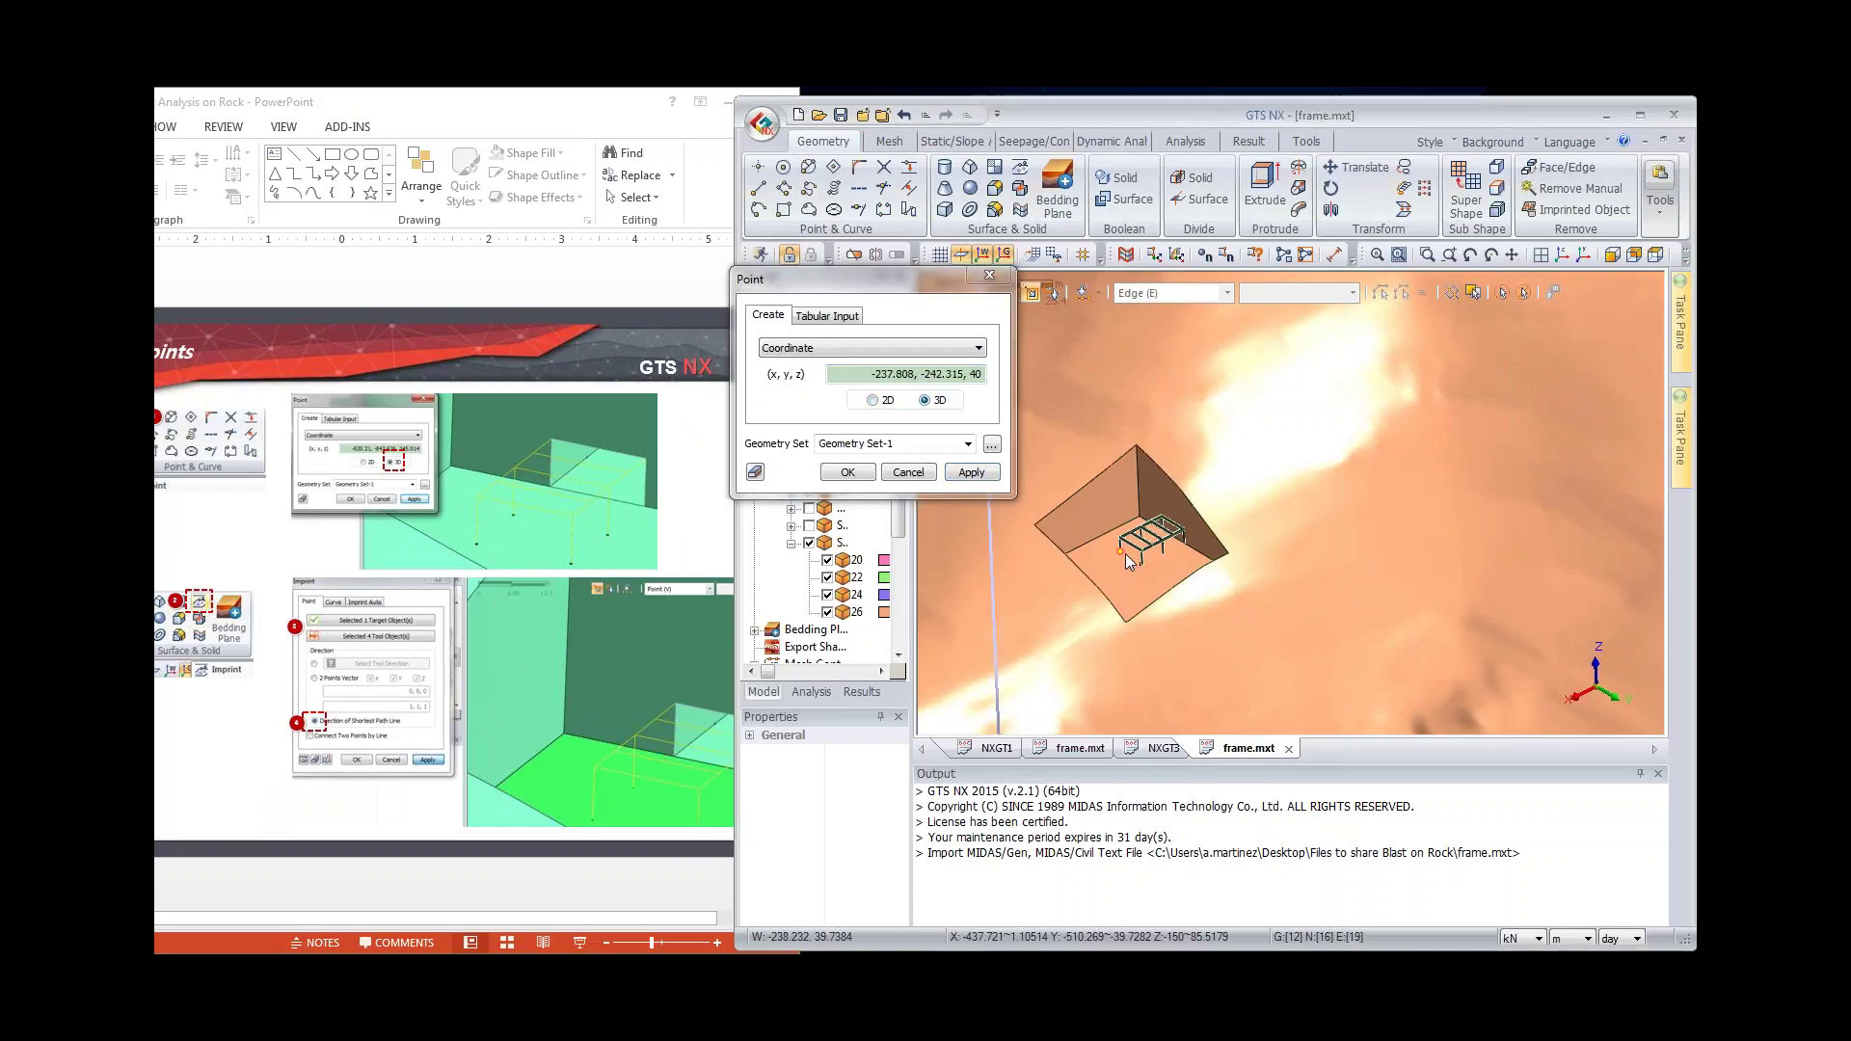
left_click(1167, 561)
scroll(1176, 567, "up", 5)
left_click(1176, 561)
scroll(1156, 569, "down", 6)
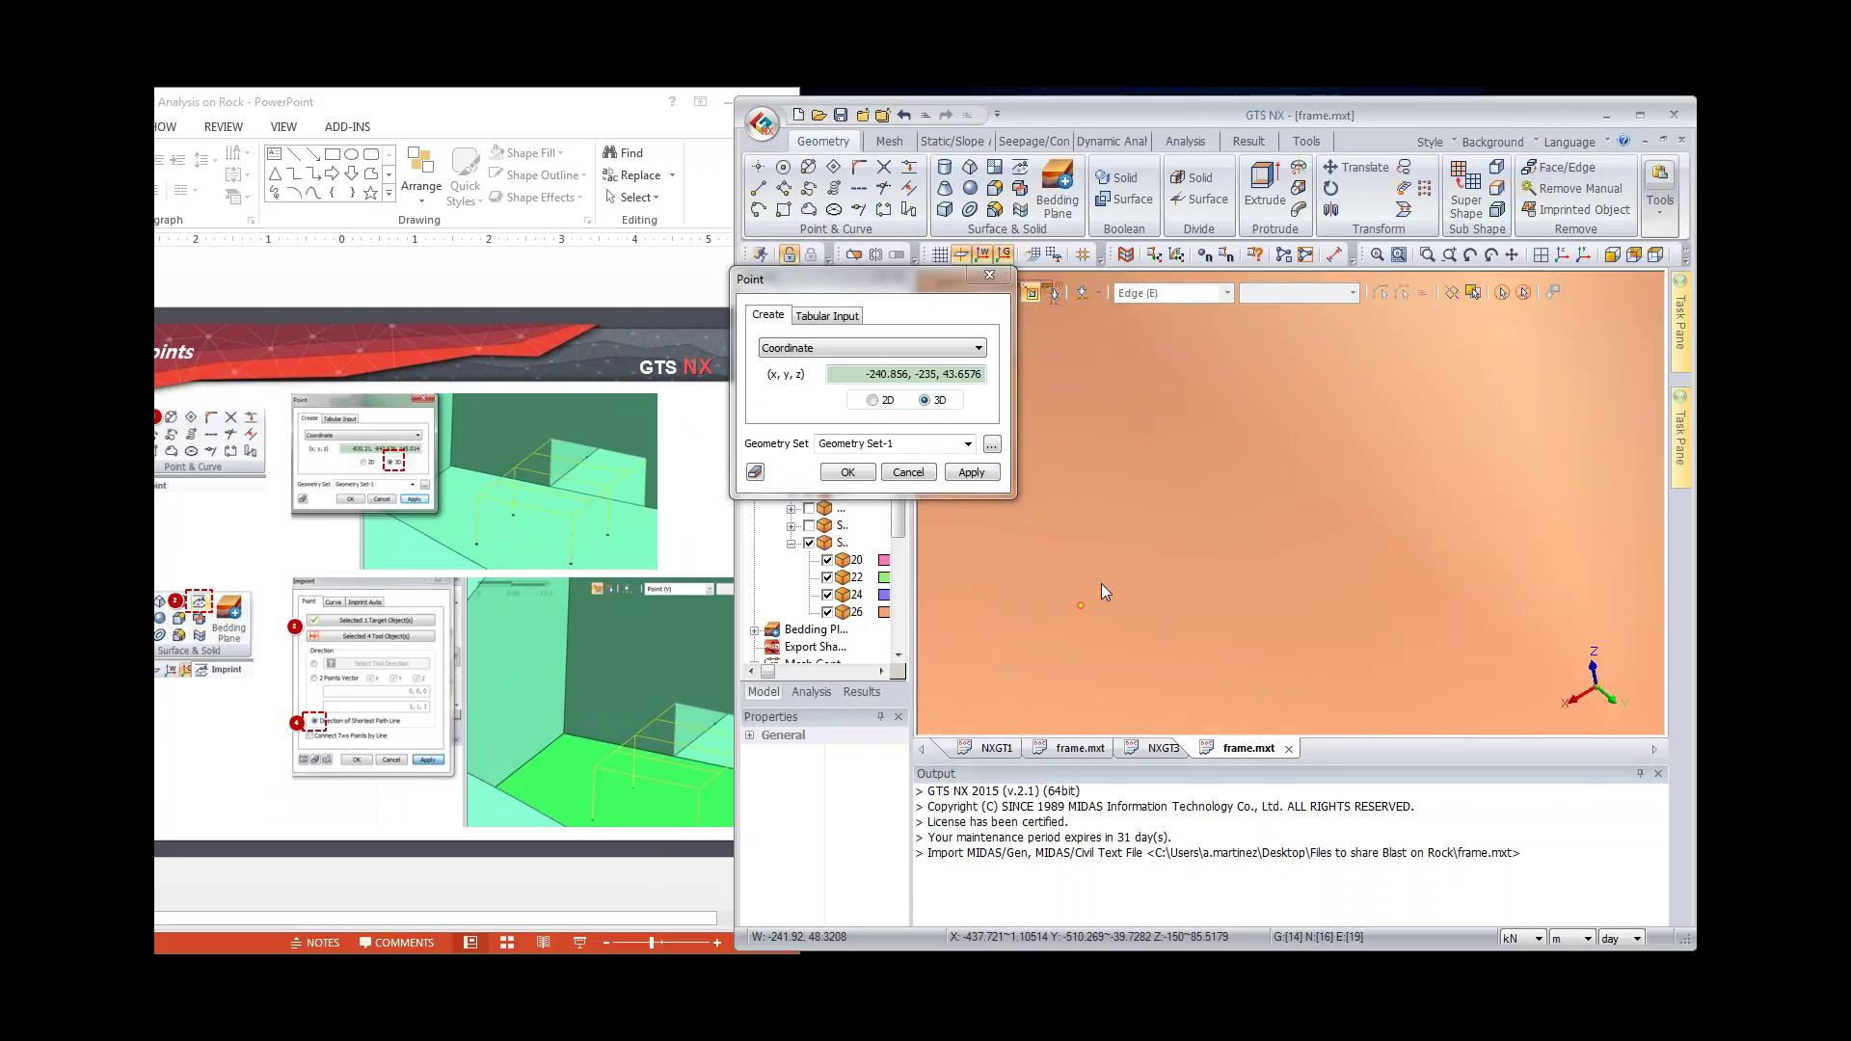
scroll(1092, 586, "up", 2)
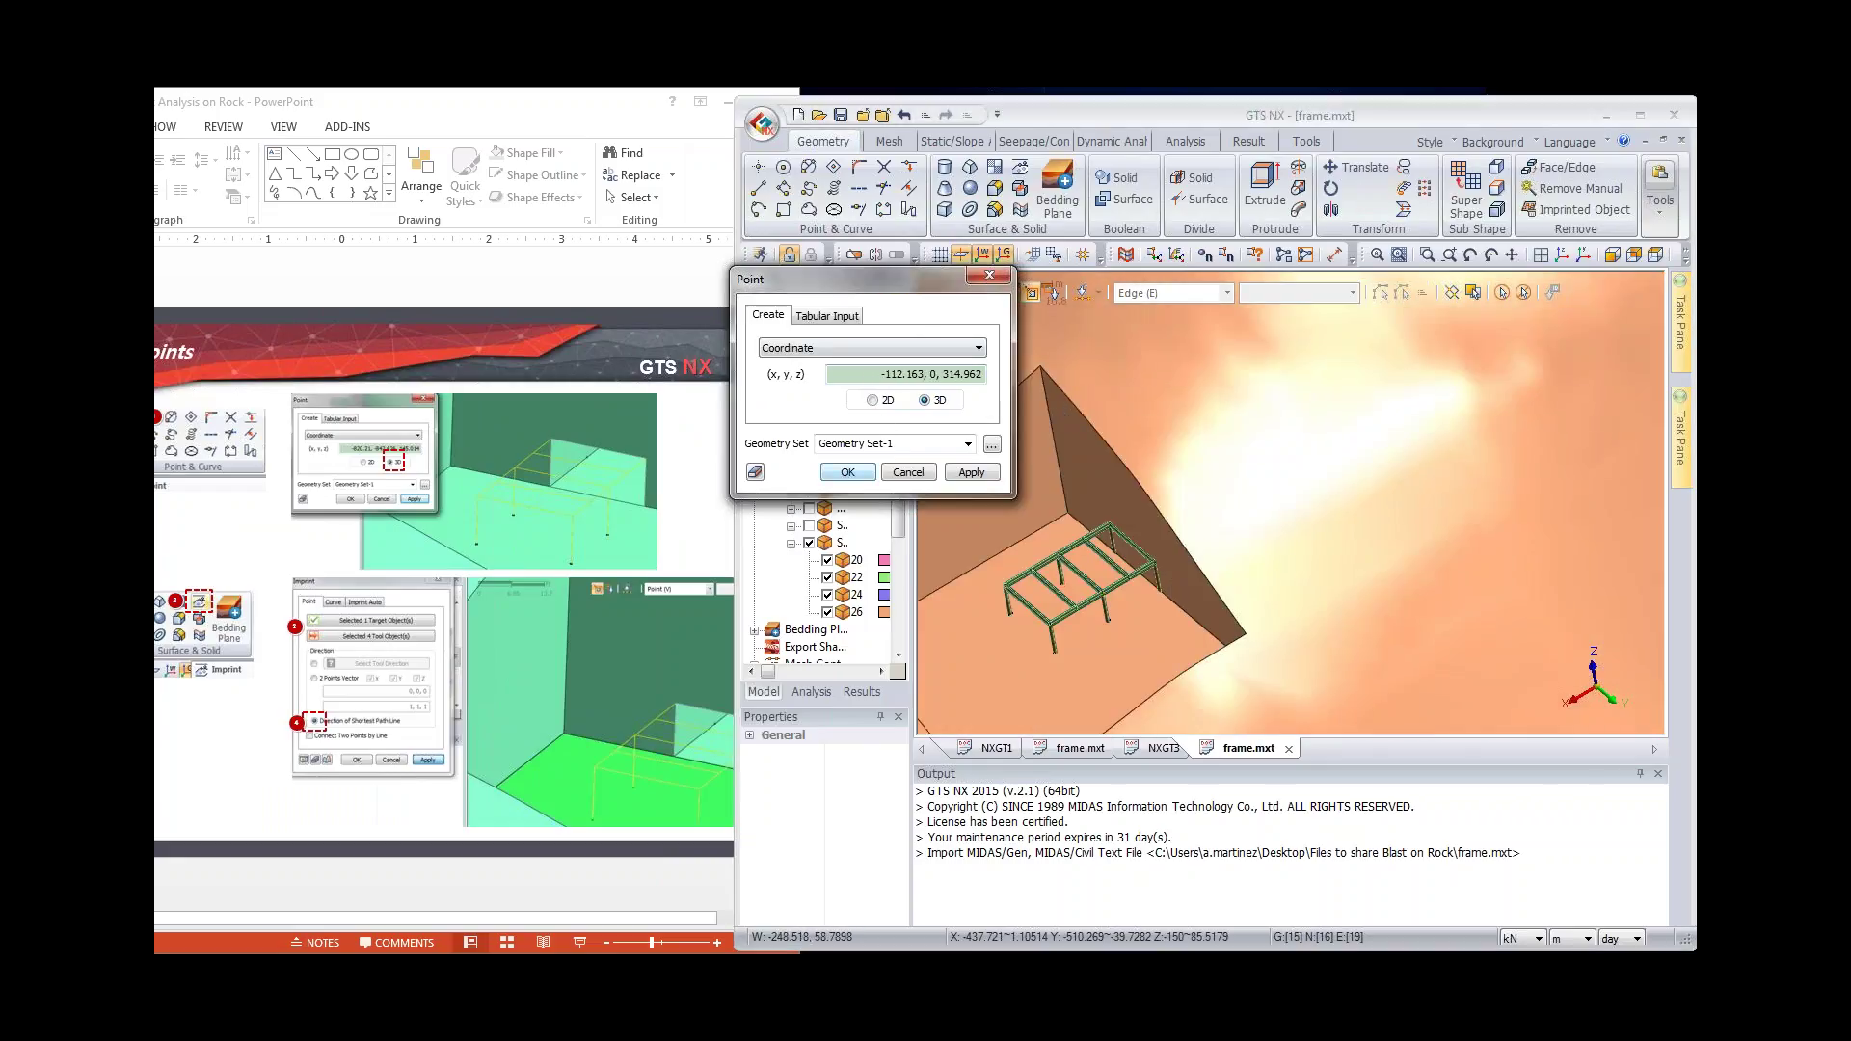
left_click(845, 472)
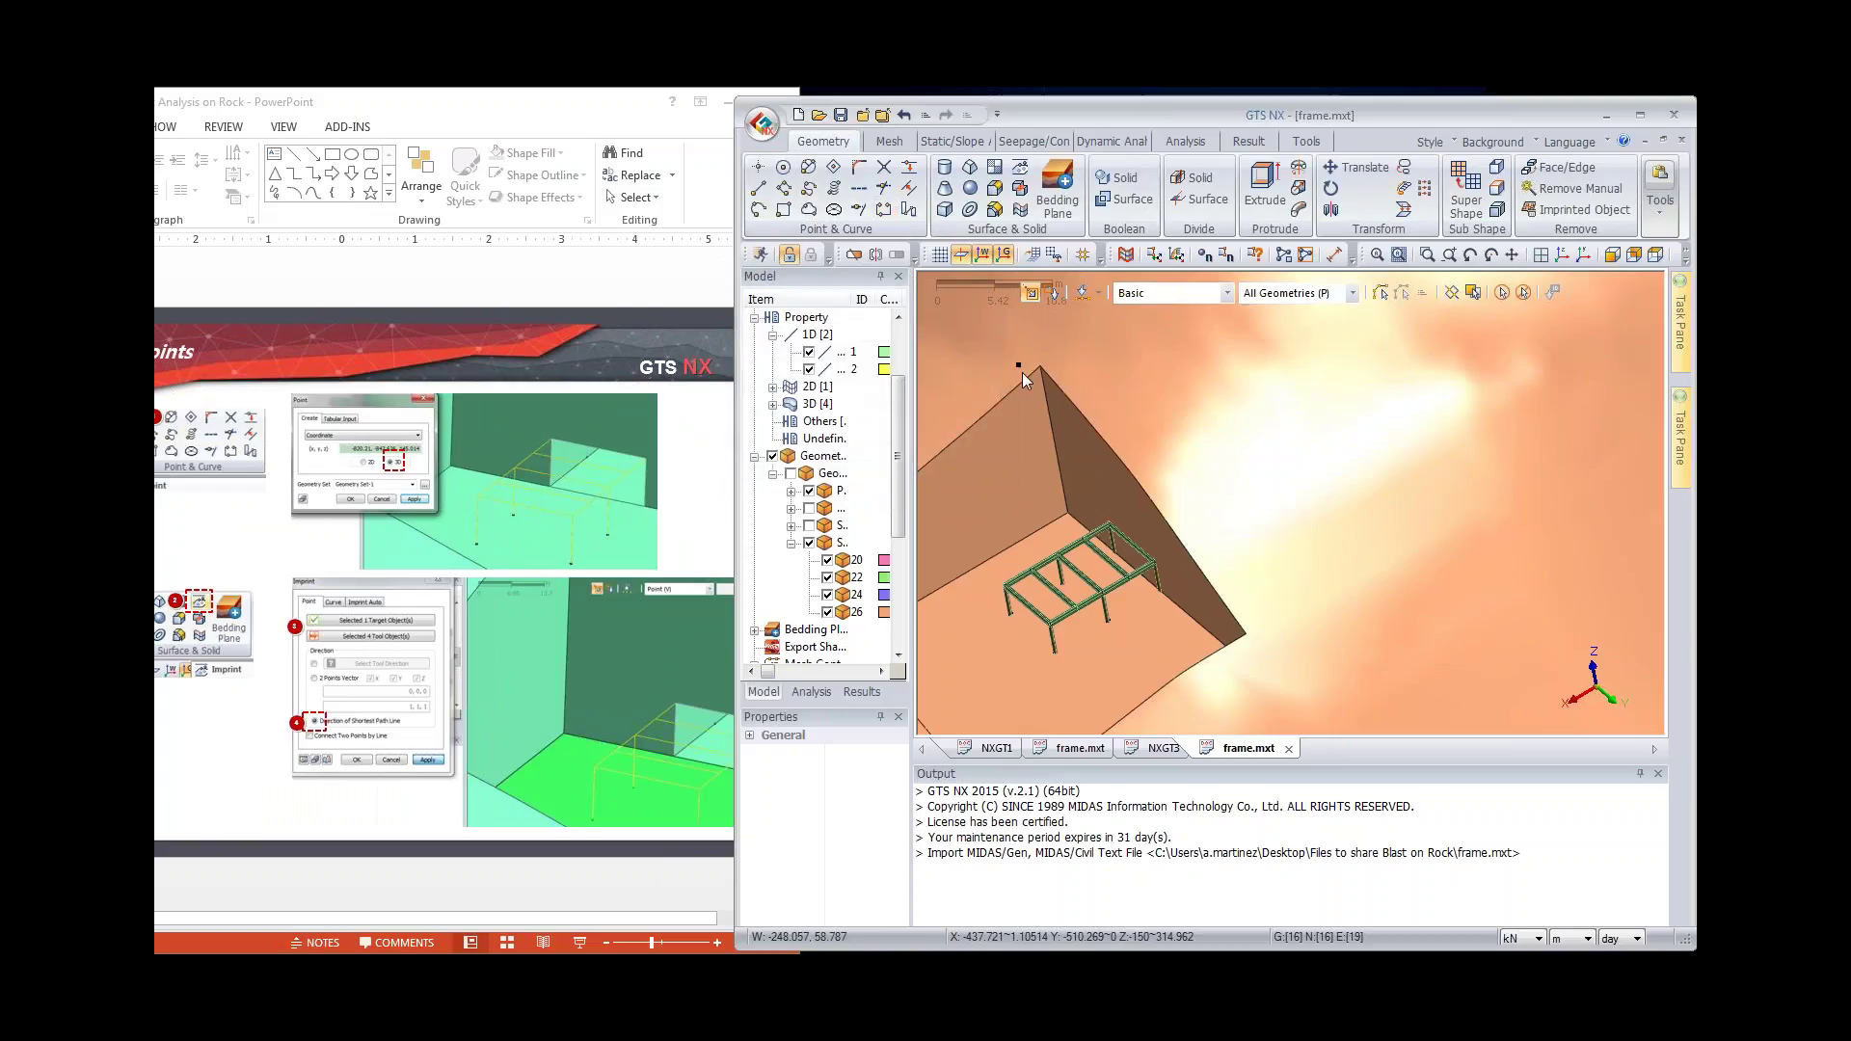
scroll(1227, 482, "up", 3)
scroll(1109, 545, "down", 3)
scroll(1108, 545, "up", 3)
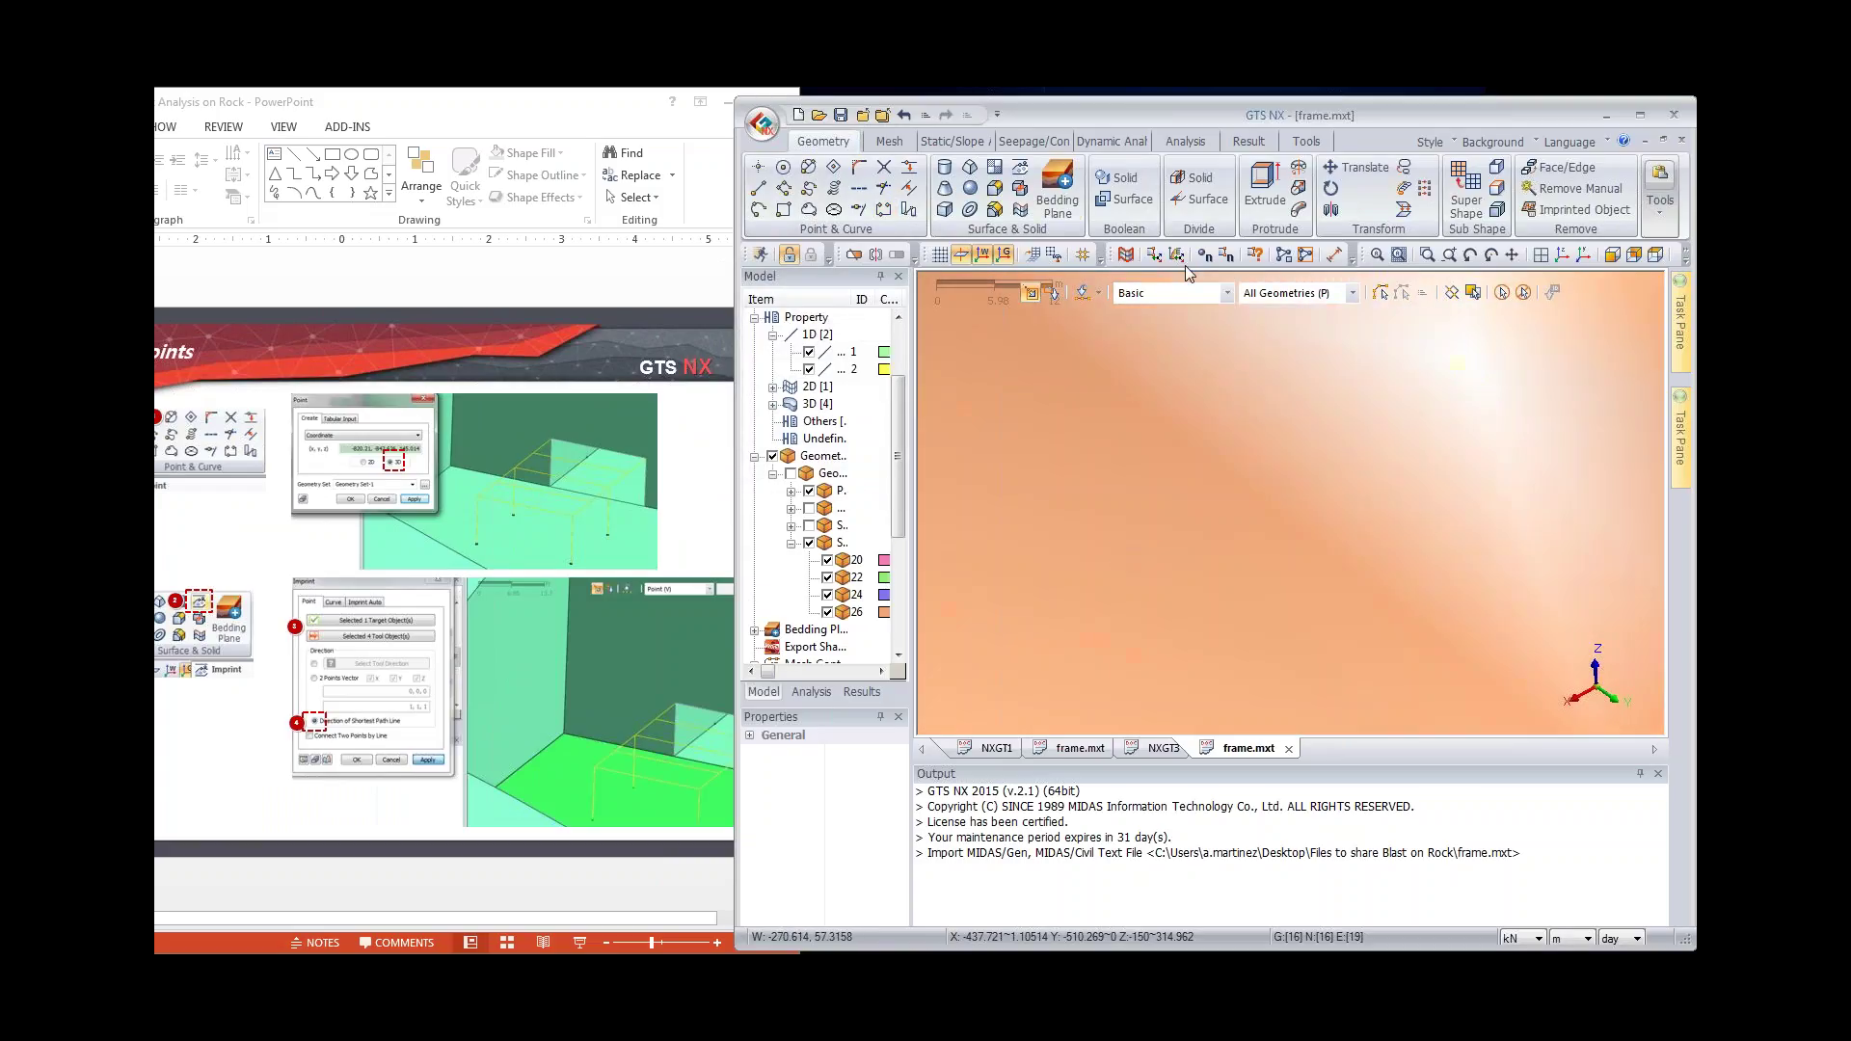
scroll(1184, 274, "down", 3)
Step: Imprint the four footing points onto the box's bottom face along the shortest path line
left_click(1022, 170)
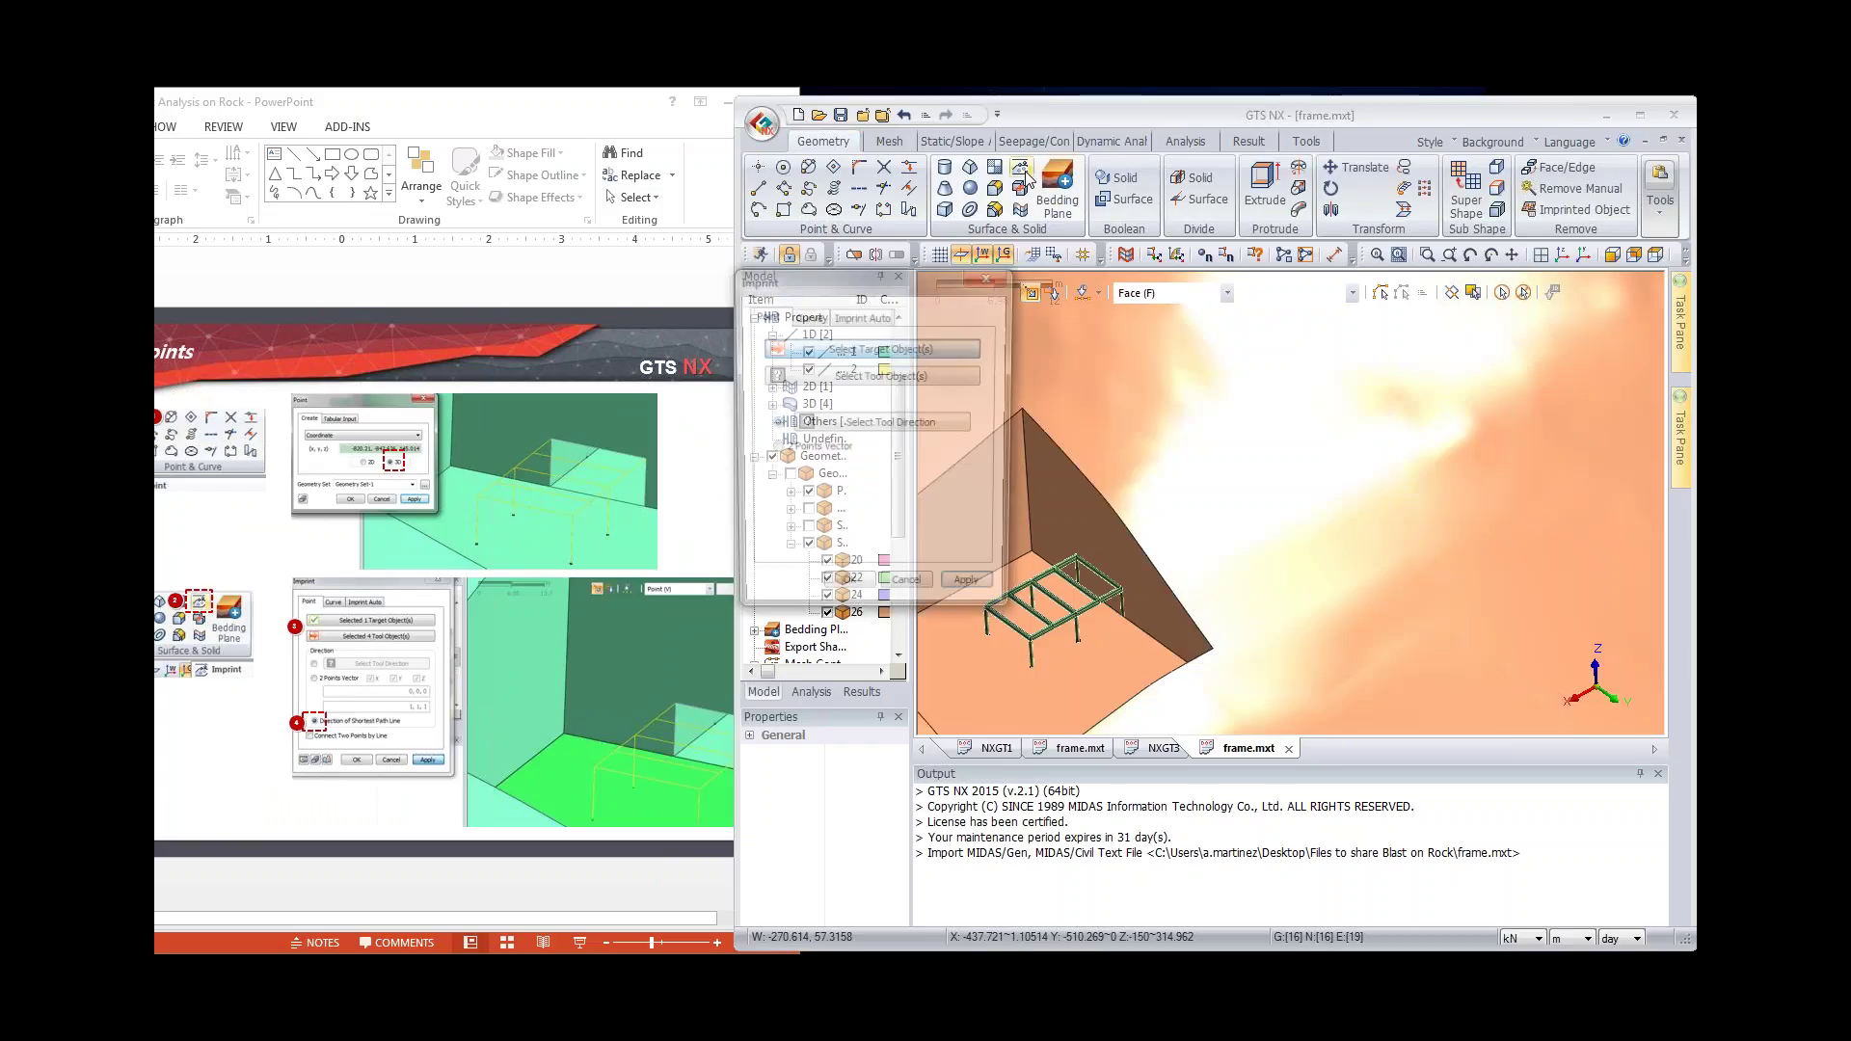
left_click(1061, 654)
middle_click(1031, 564)
left_click_drag(1097, 689, 985, 580)
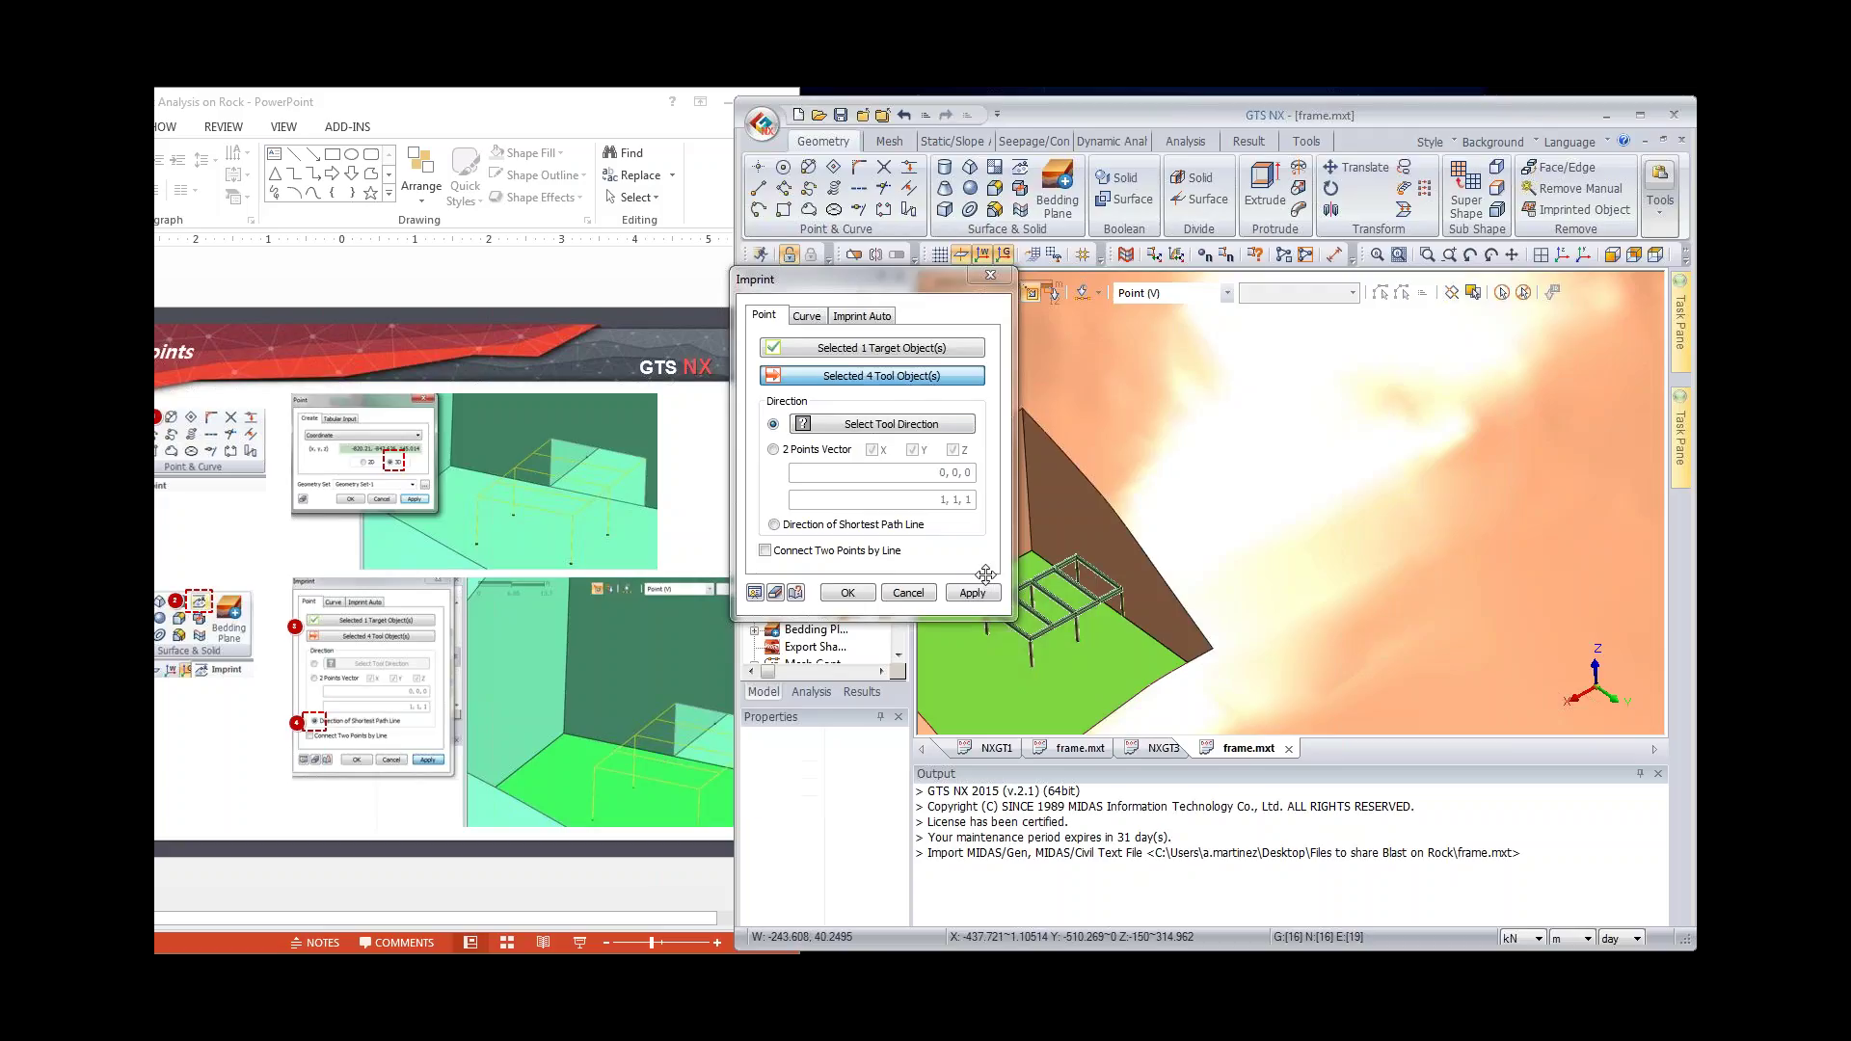
left_click(815, 526)
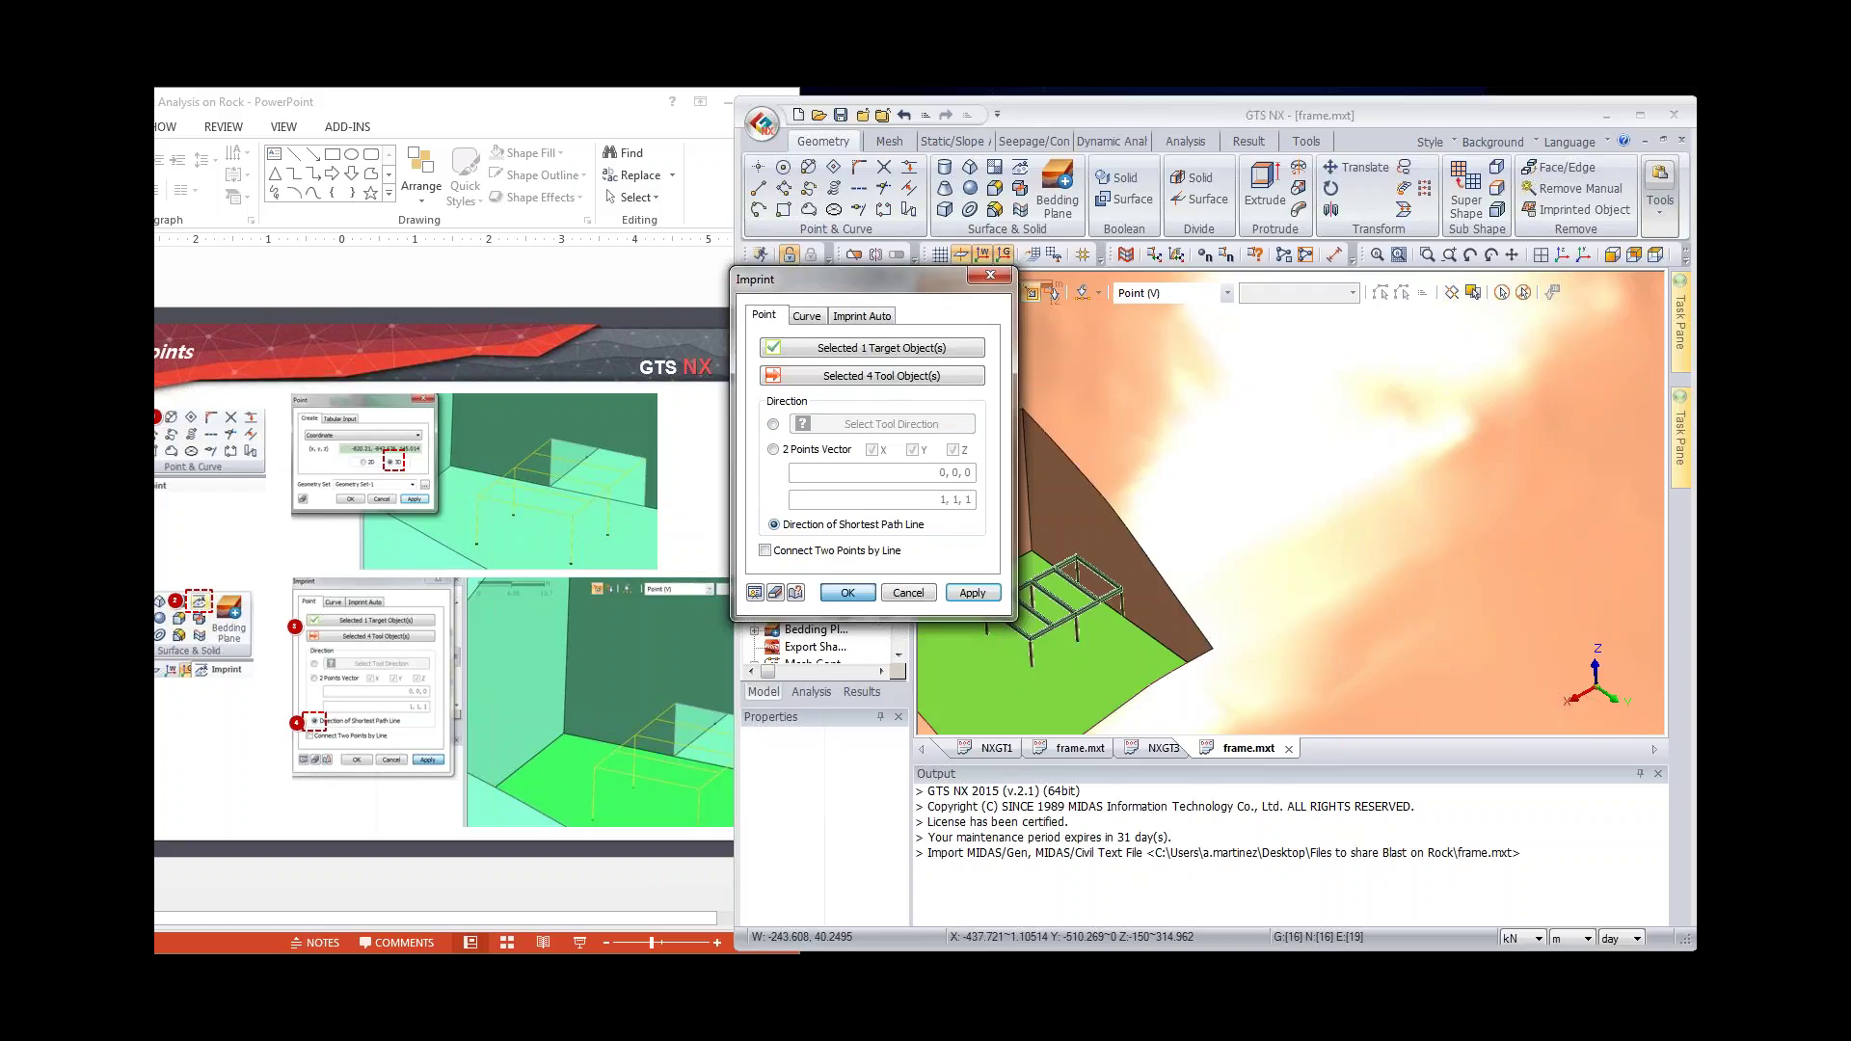
left_click(853, 590)
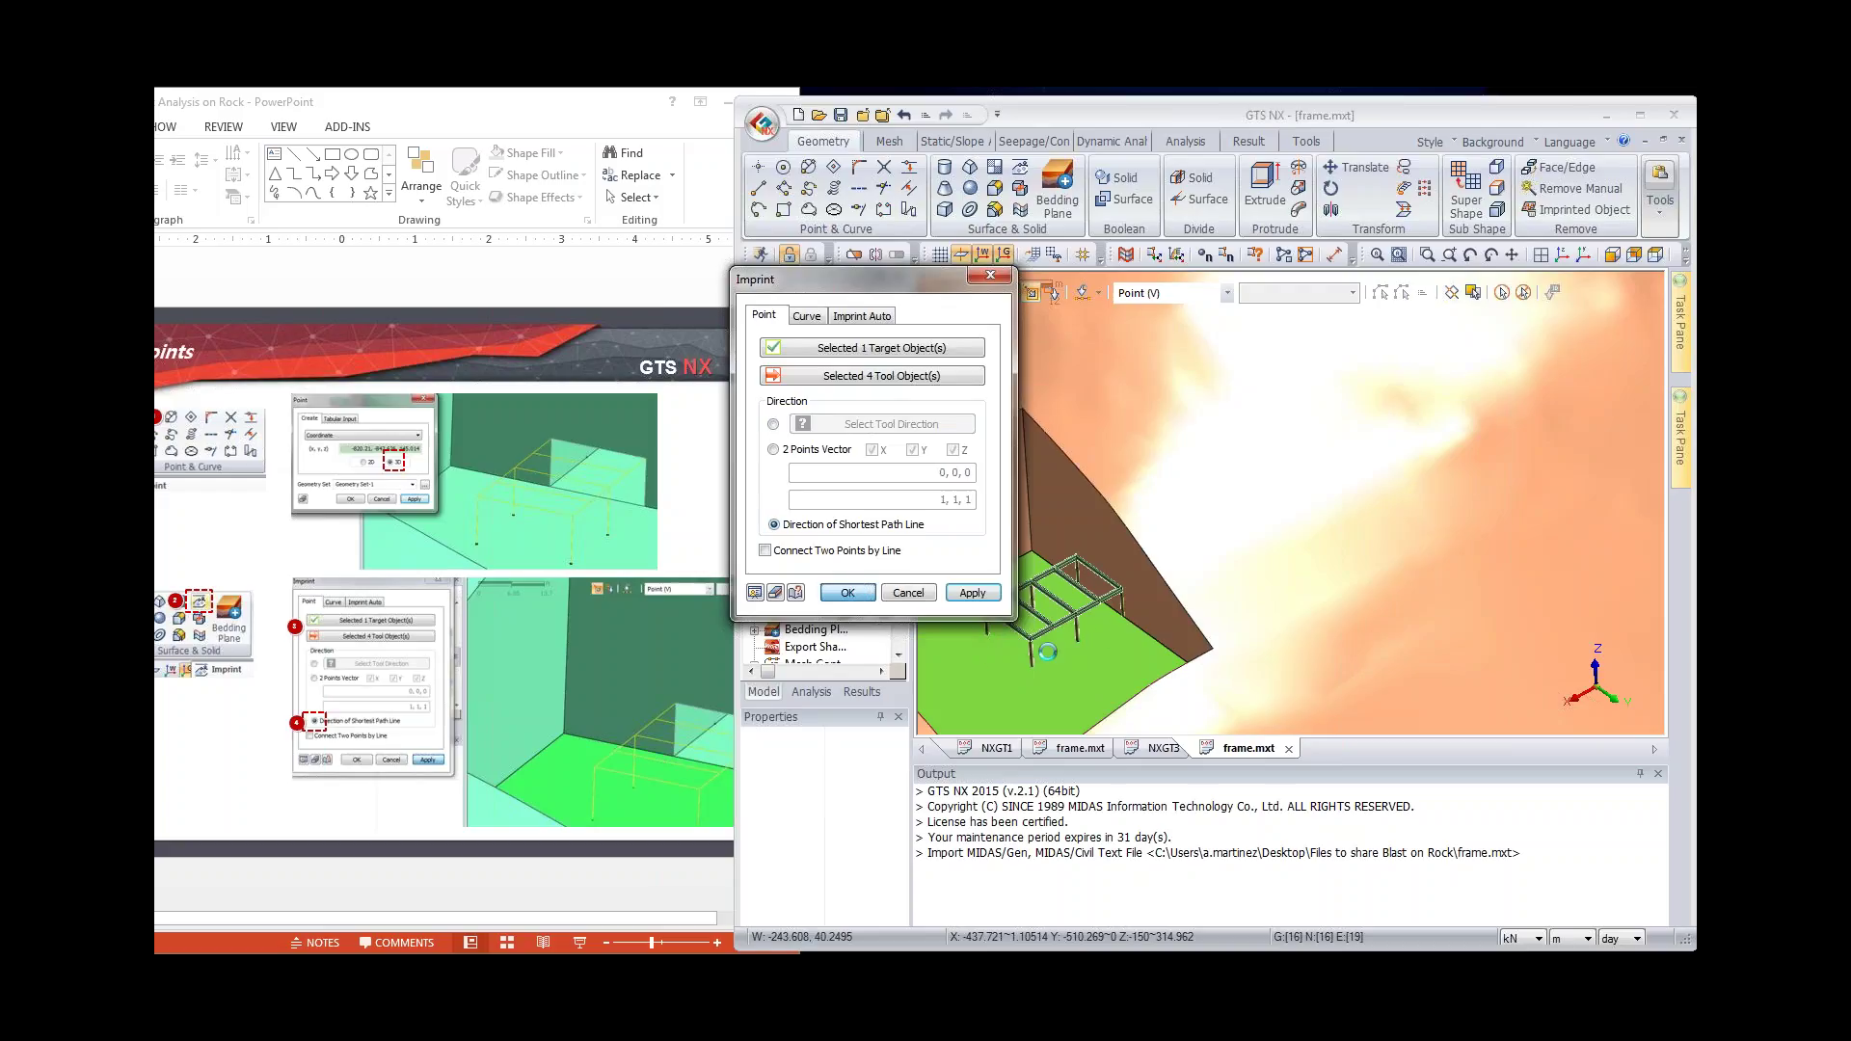
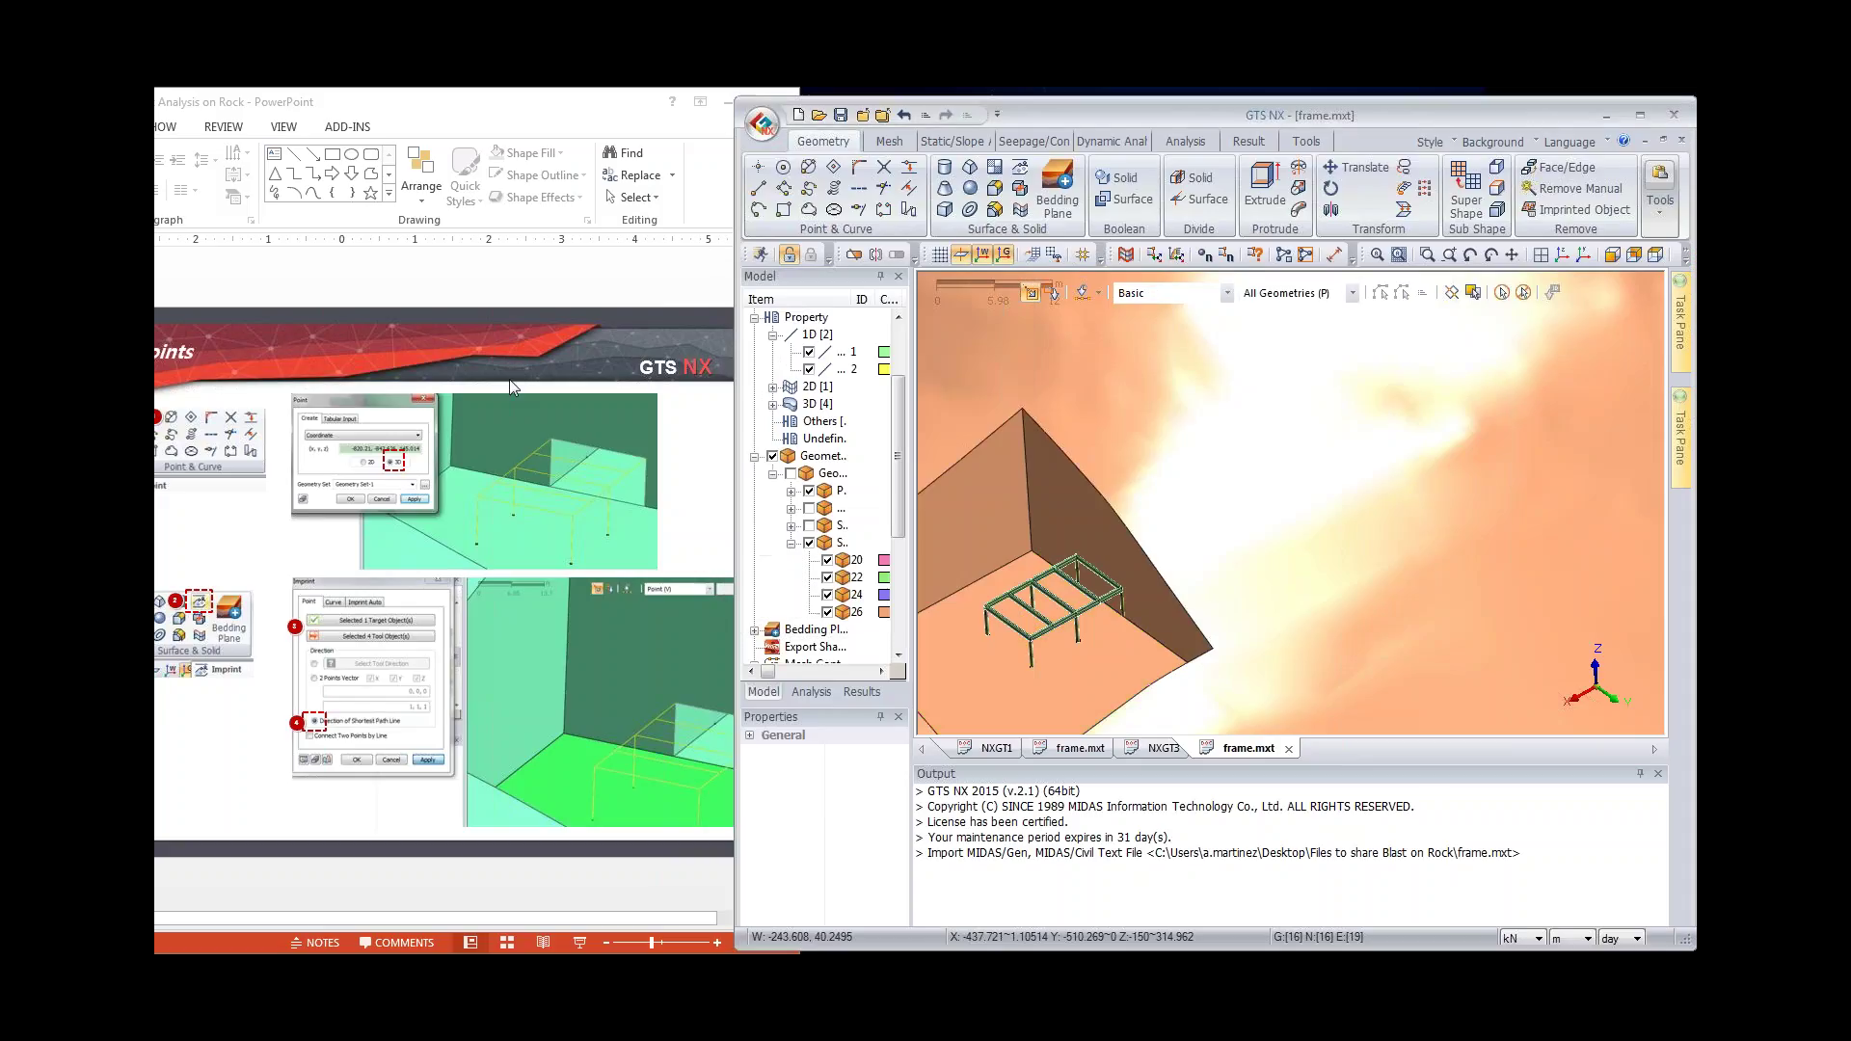
Step: Check the tunnel-entrance tutorial slide, then return to the GTS NX model
left_click(509, 299)
scroll(509, 299, "down", 1)
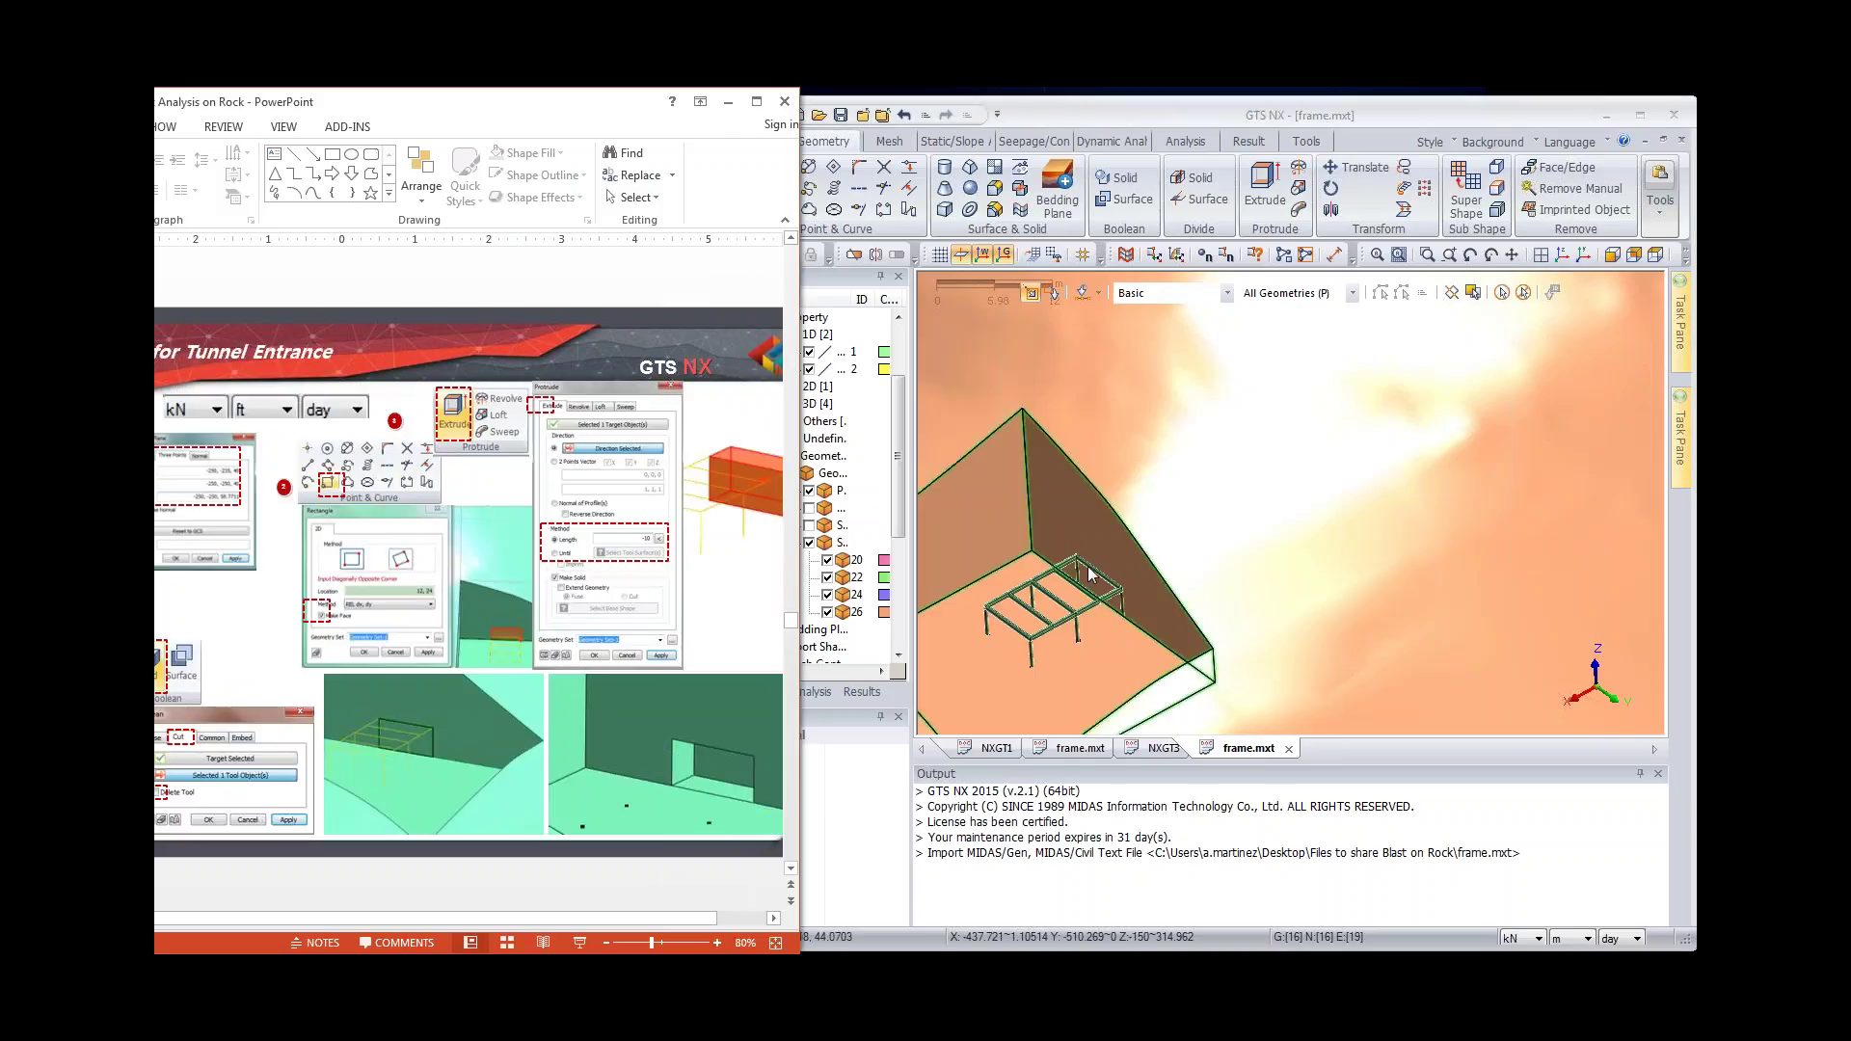
left_click(1288, 556)
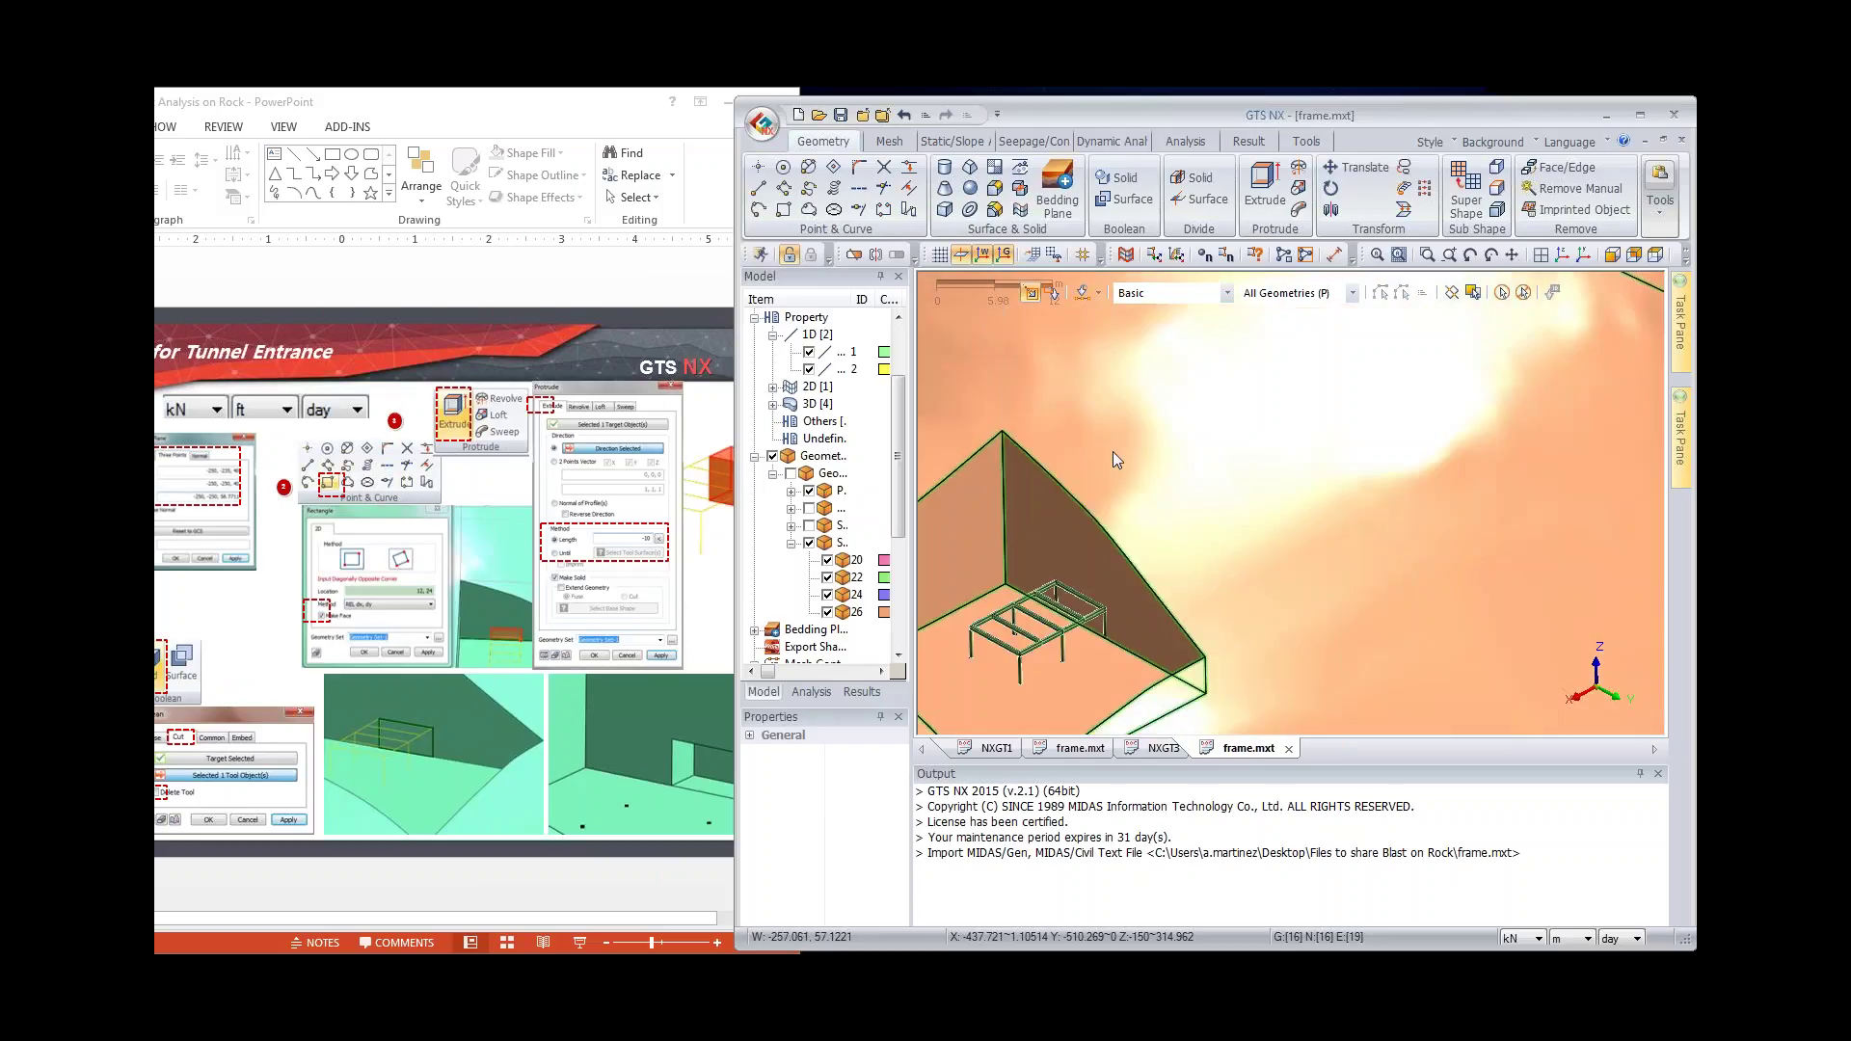
Step: Pan the model to the right and turn on the grid in the 3-D view
middle_click_drag(1227, 533, 1310, 525)
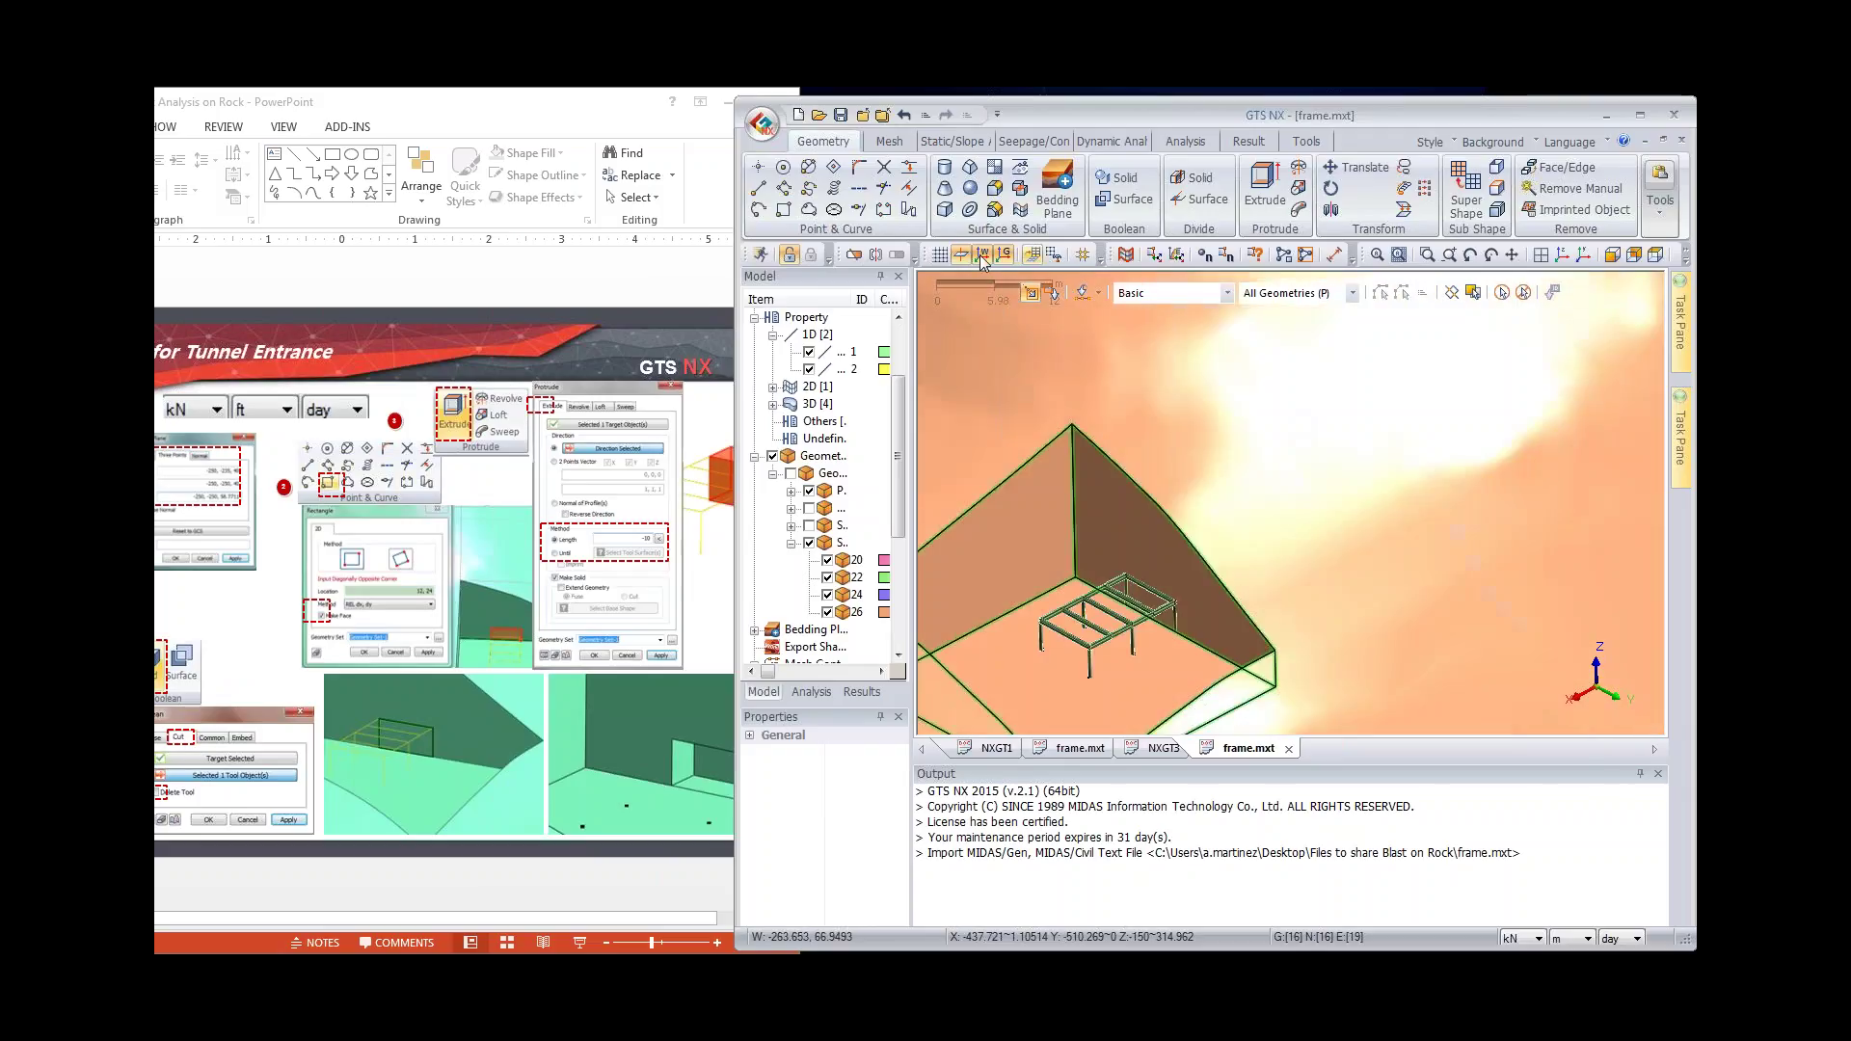
left_click(941, 257)
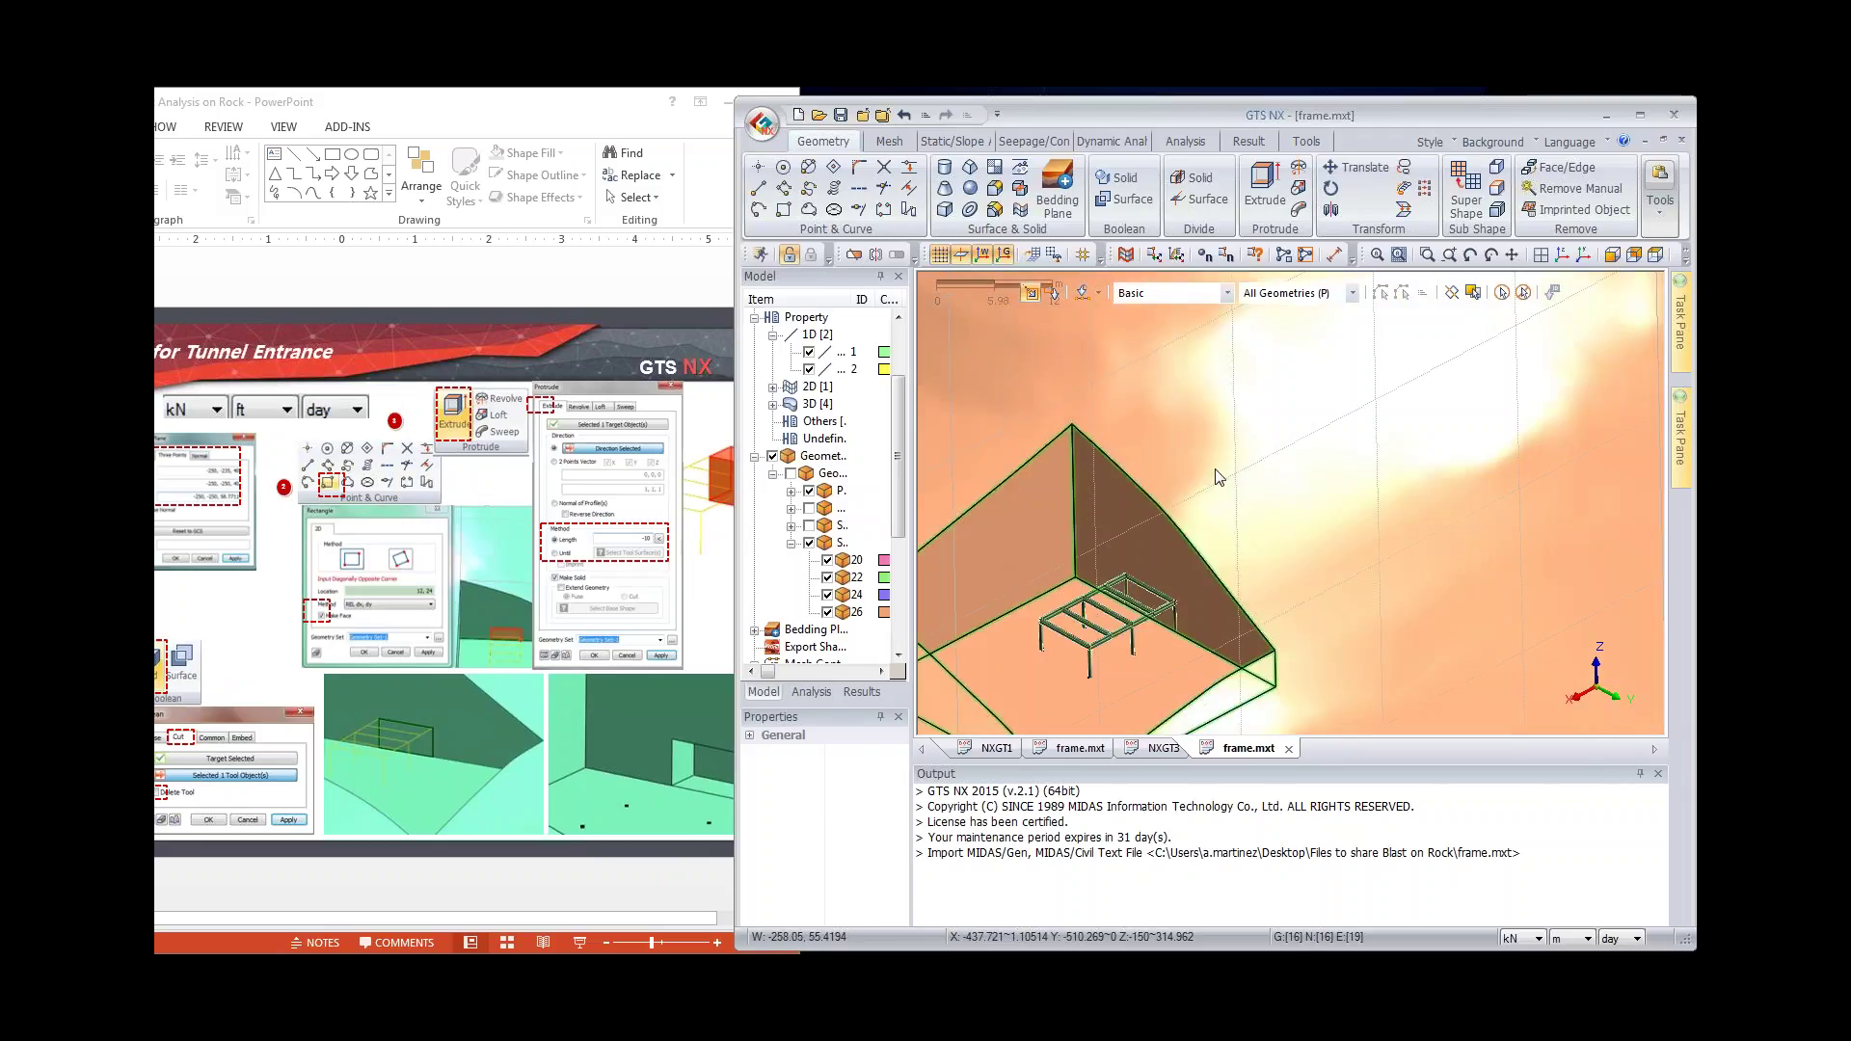
left_click(1034, 254)
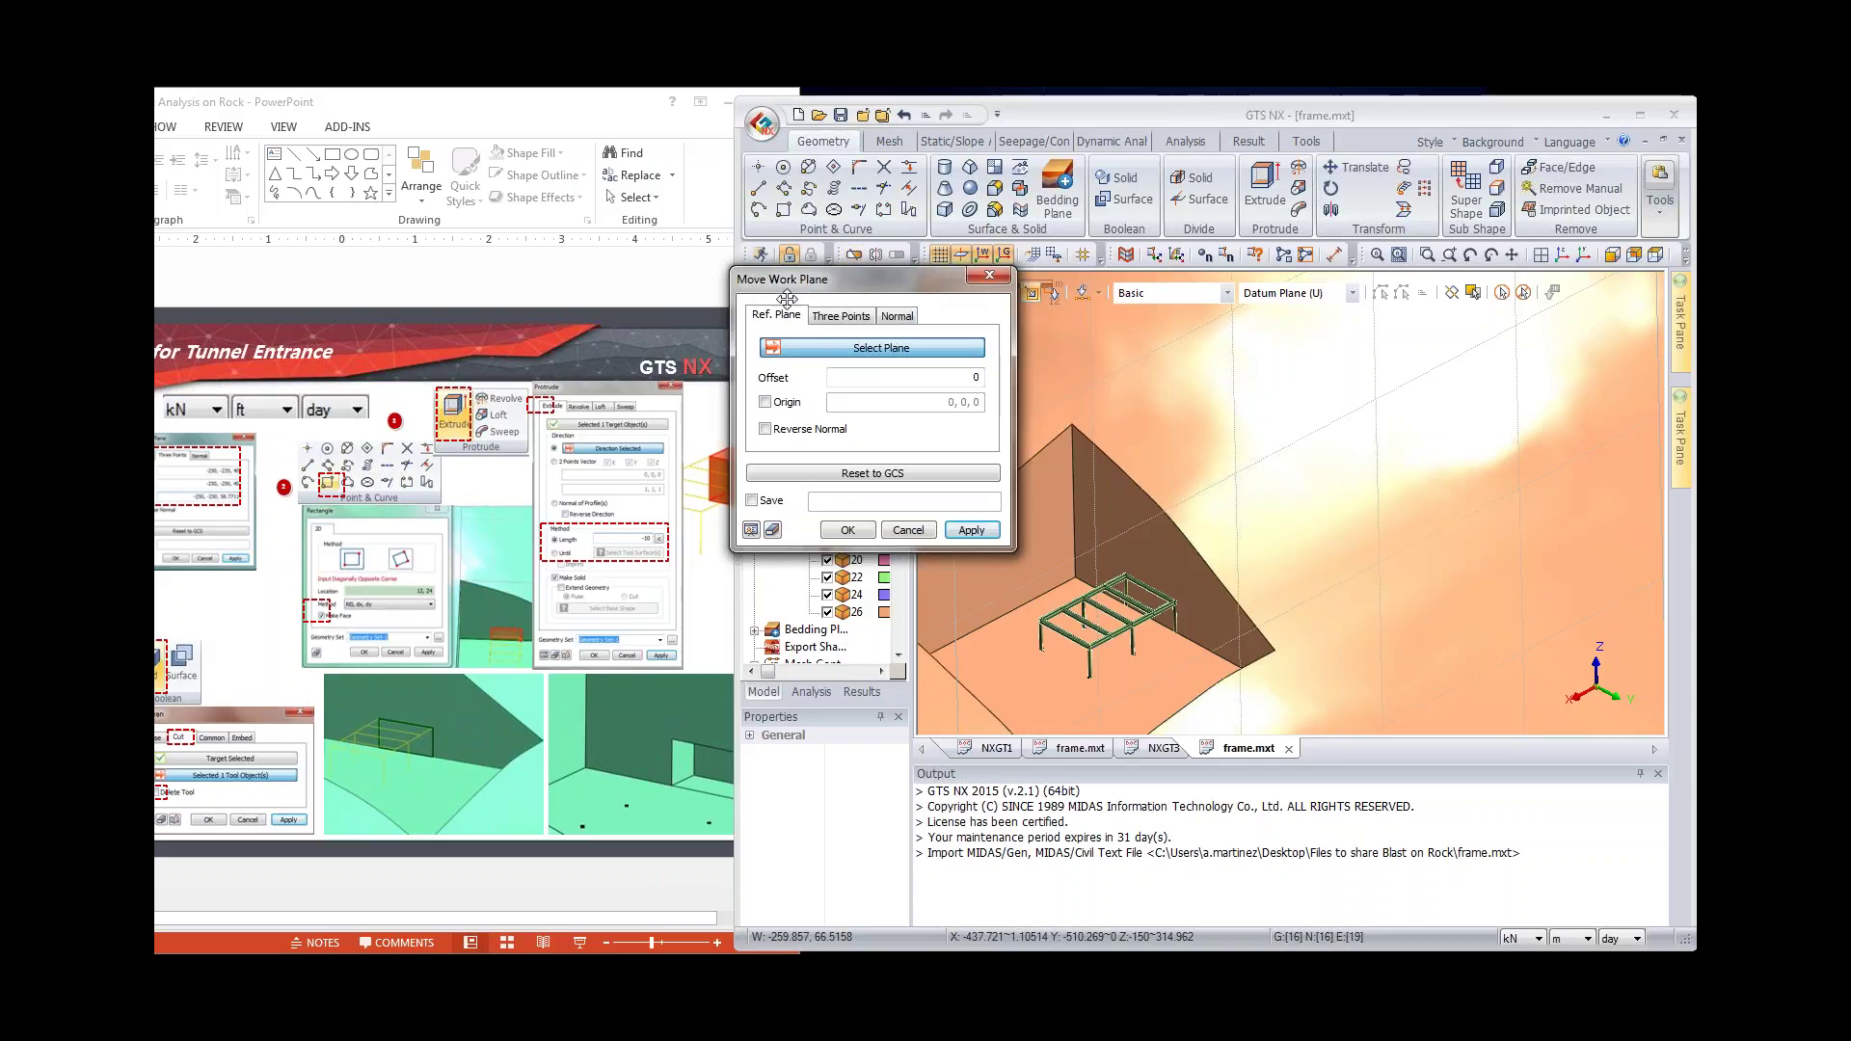
Step: Redefine the work plane by three points: origin -250,-235,40, X-axis -250,-250,40, plane -250,-250,58.7711
left_click(843, 317)
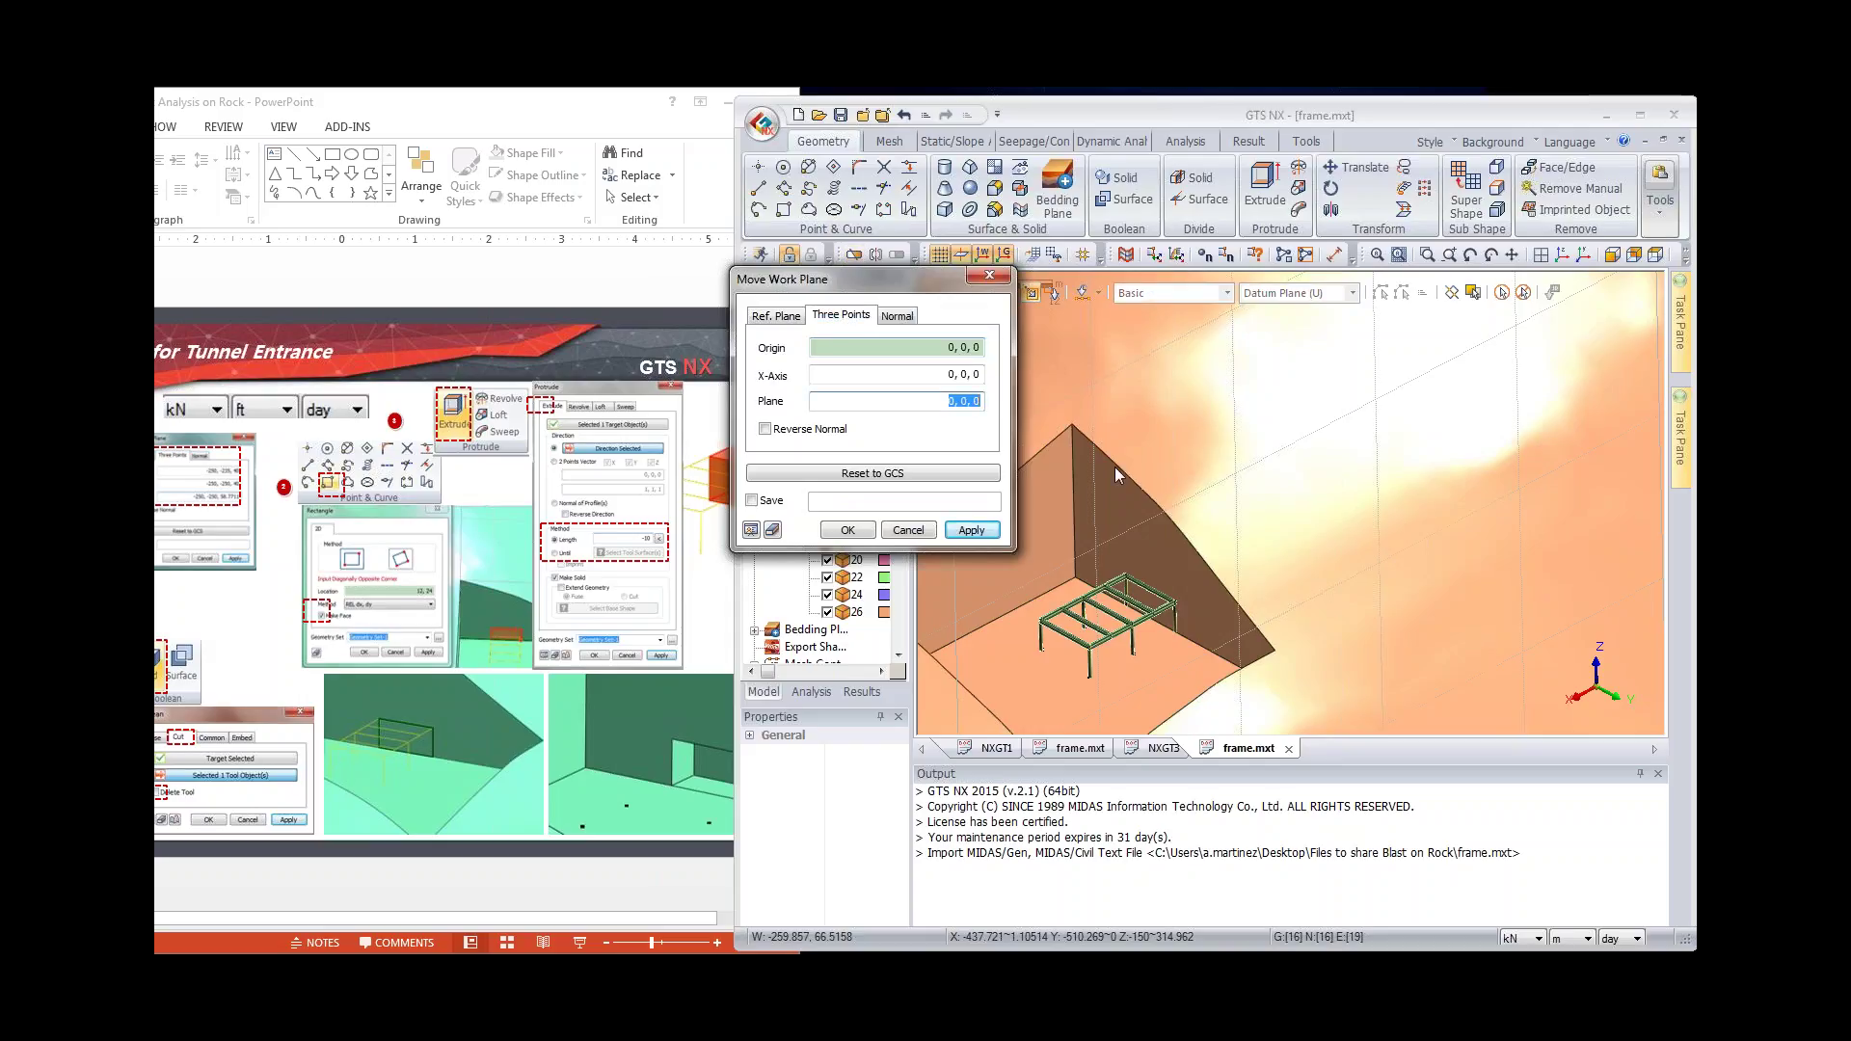
left_click(1176, 632)
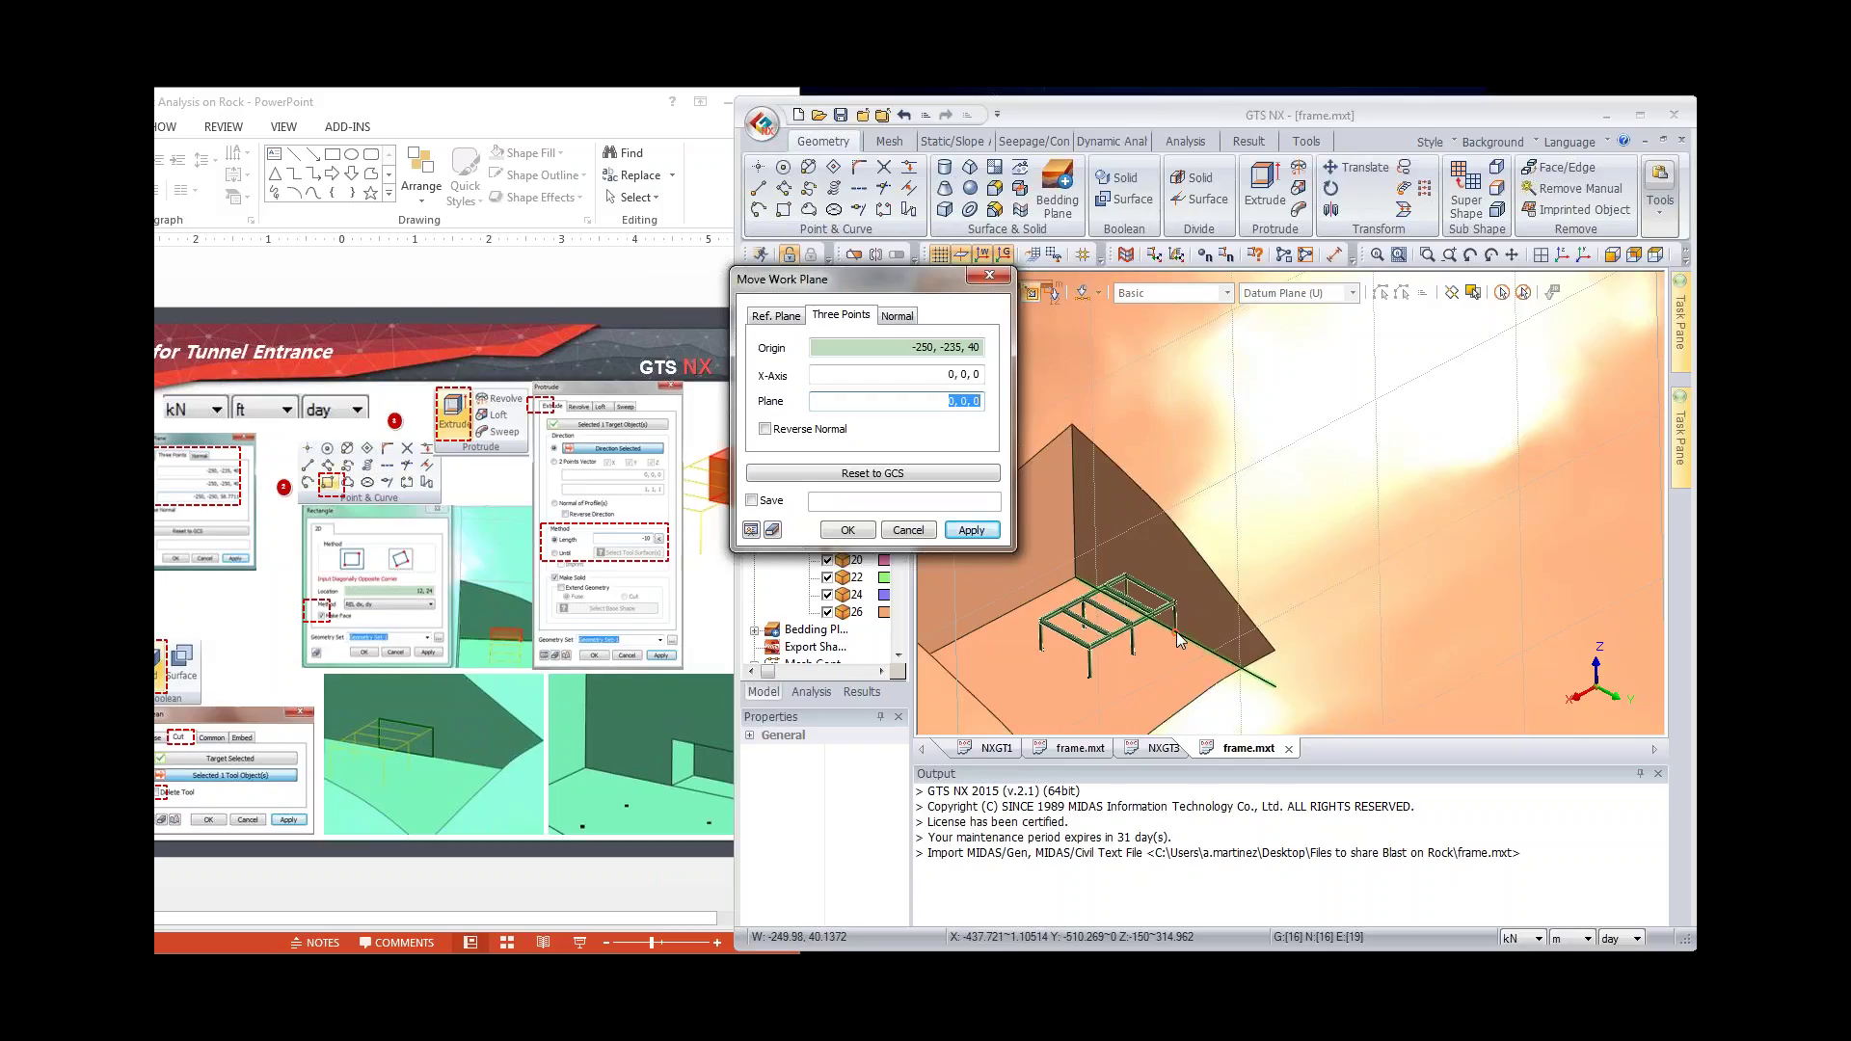
left_click(1077, 582)
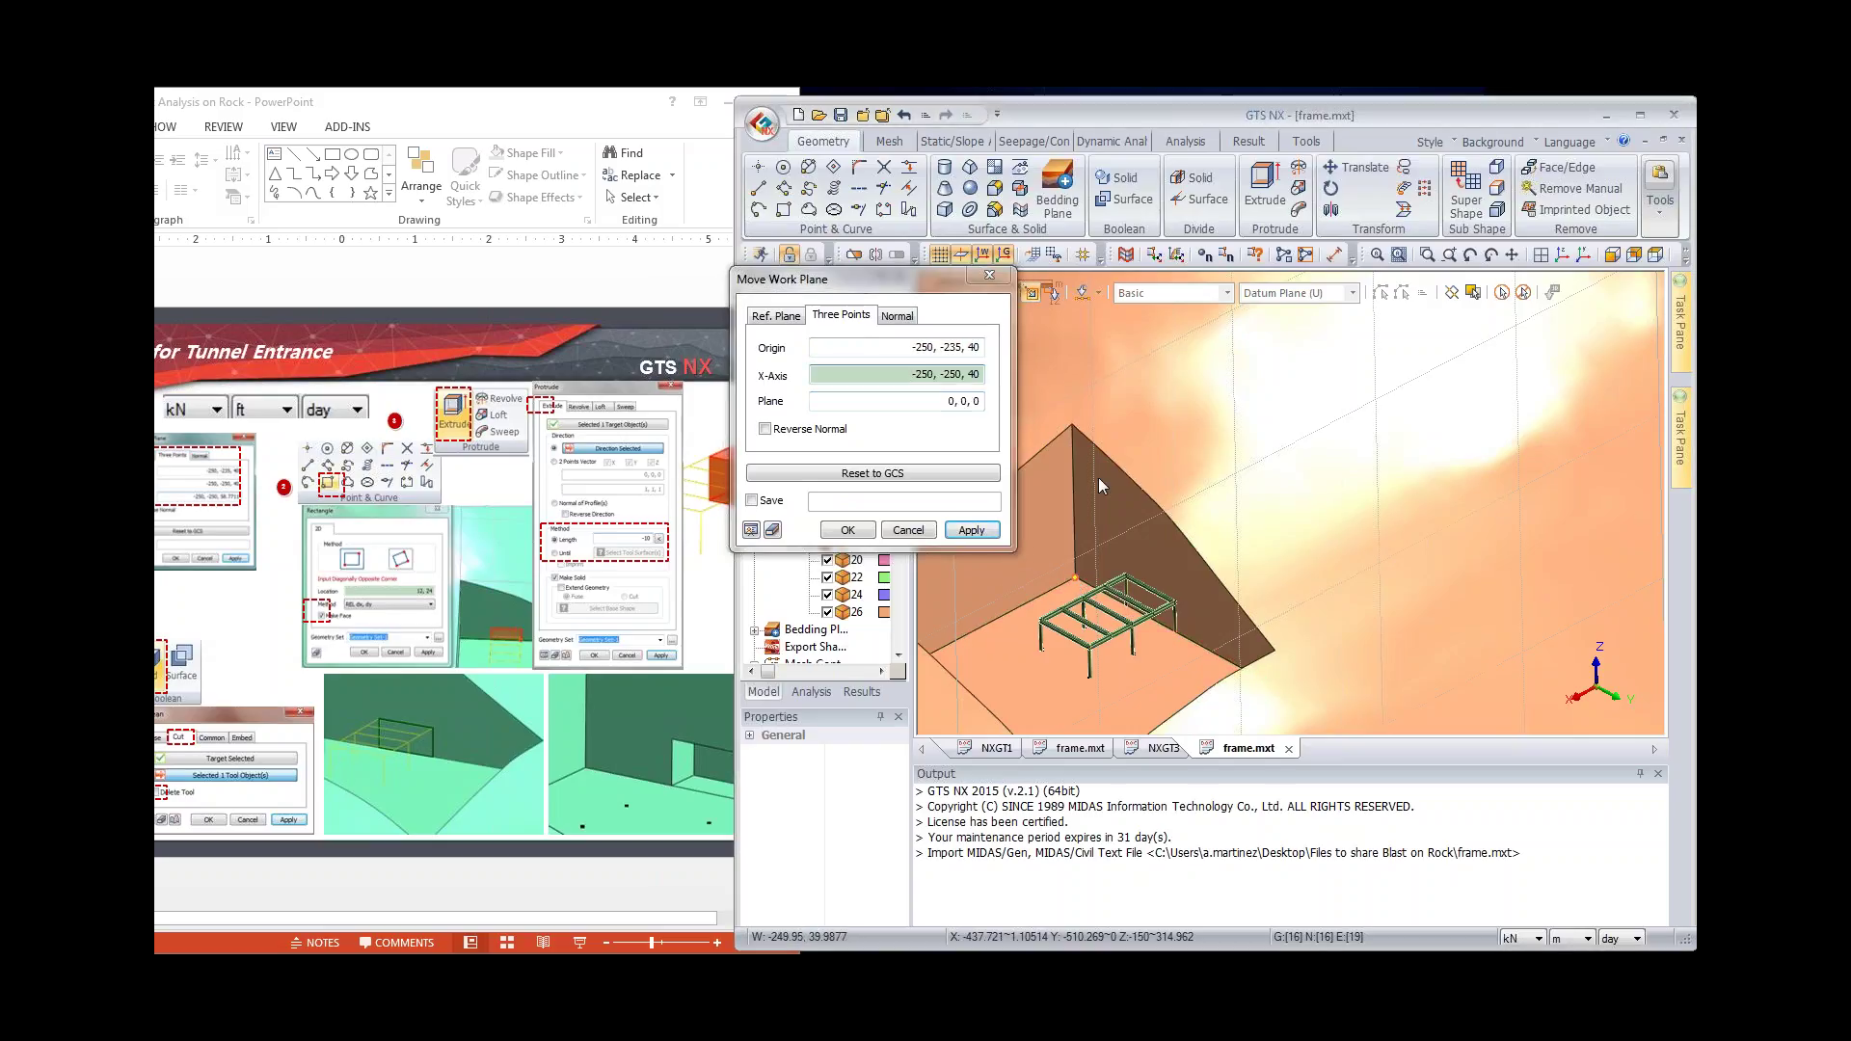
left_click(1070, 425)
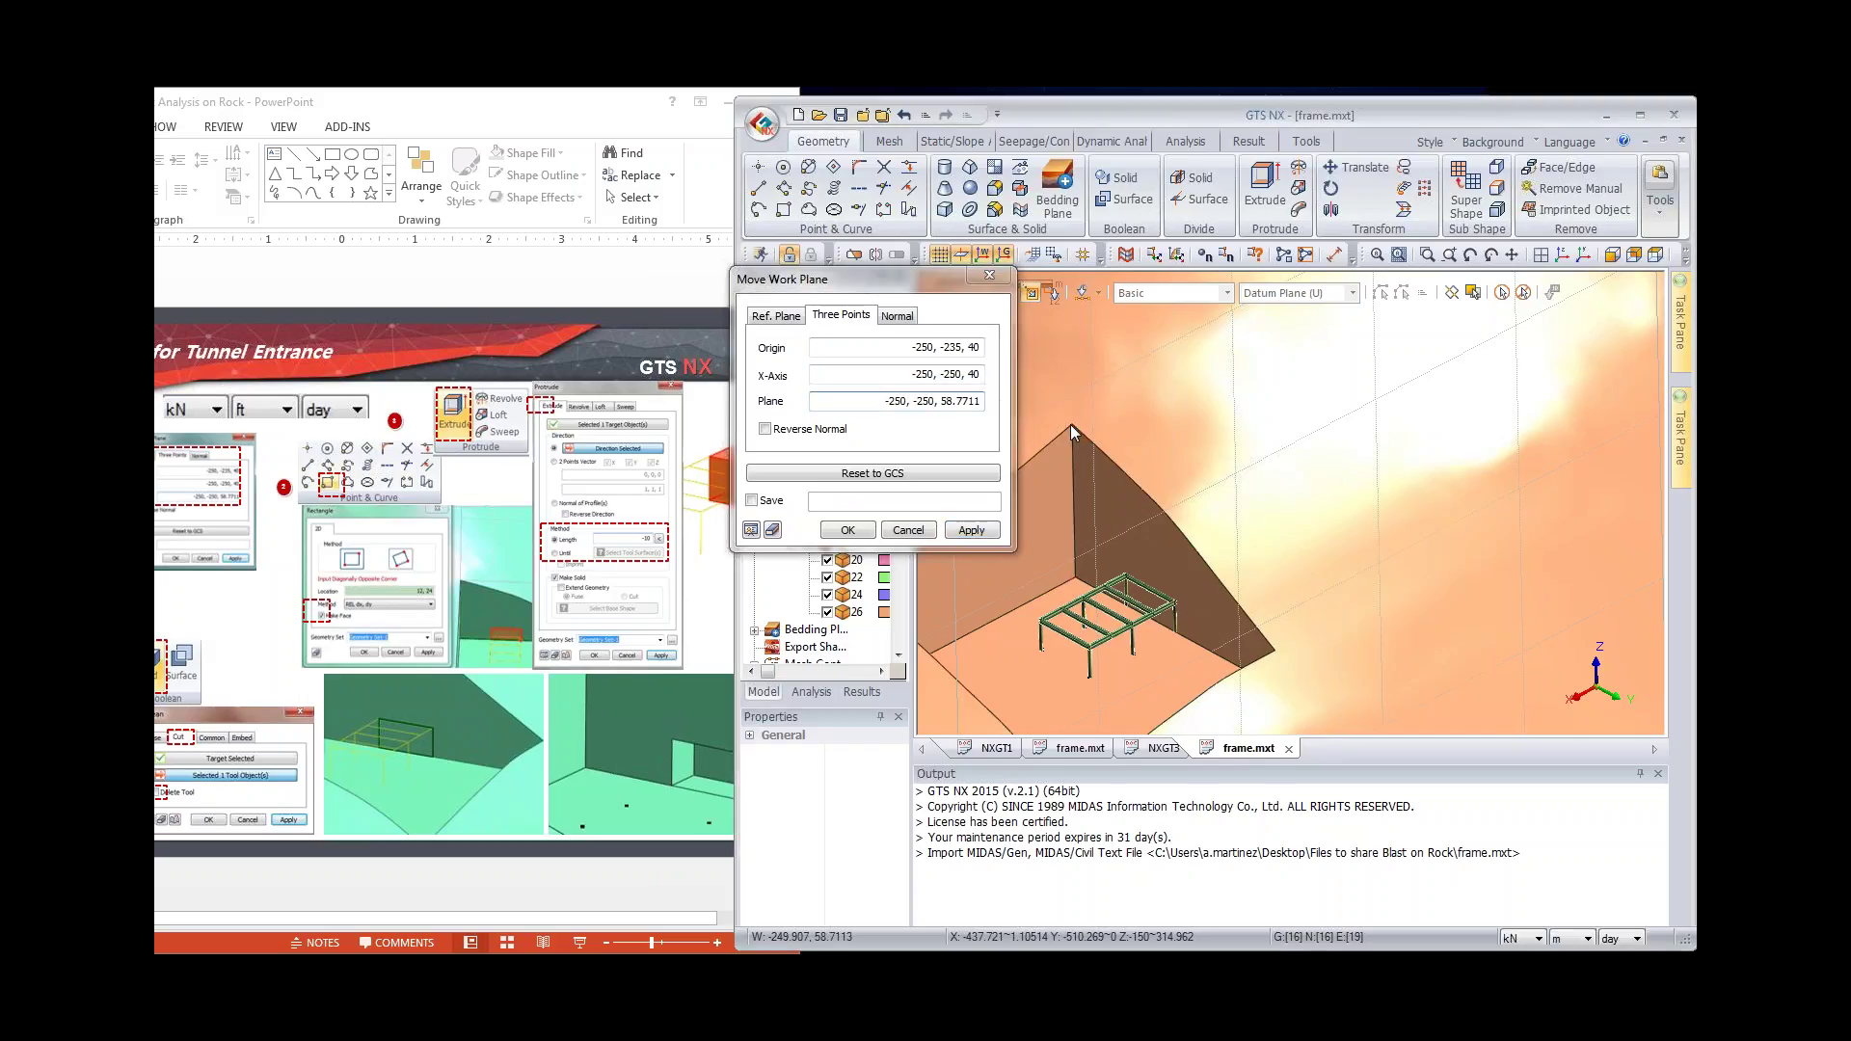
left_click(847, 531)
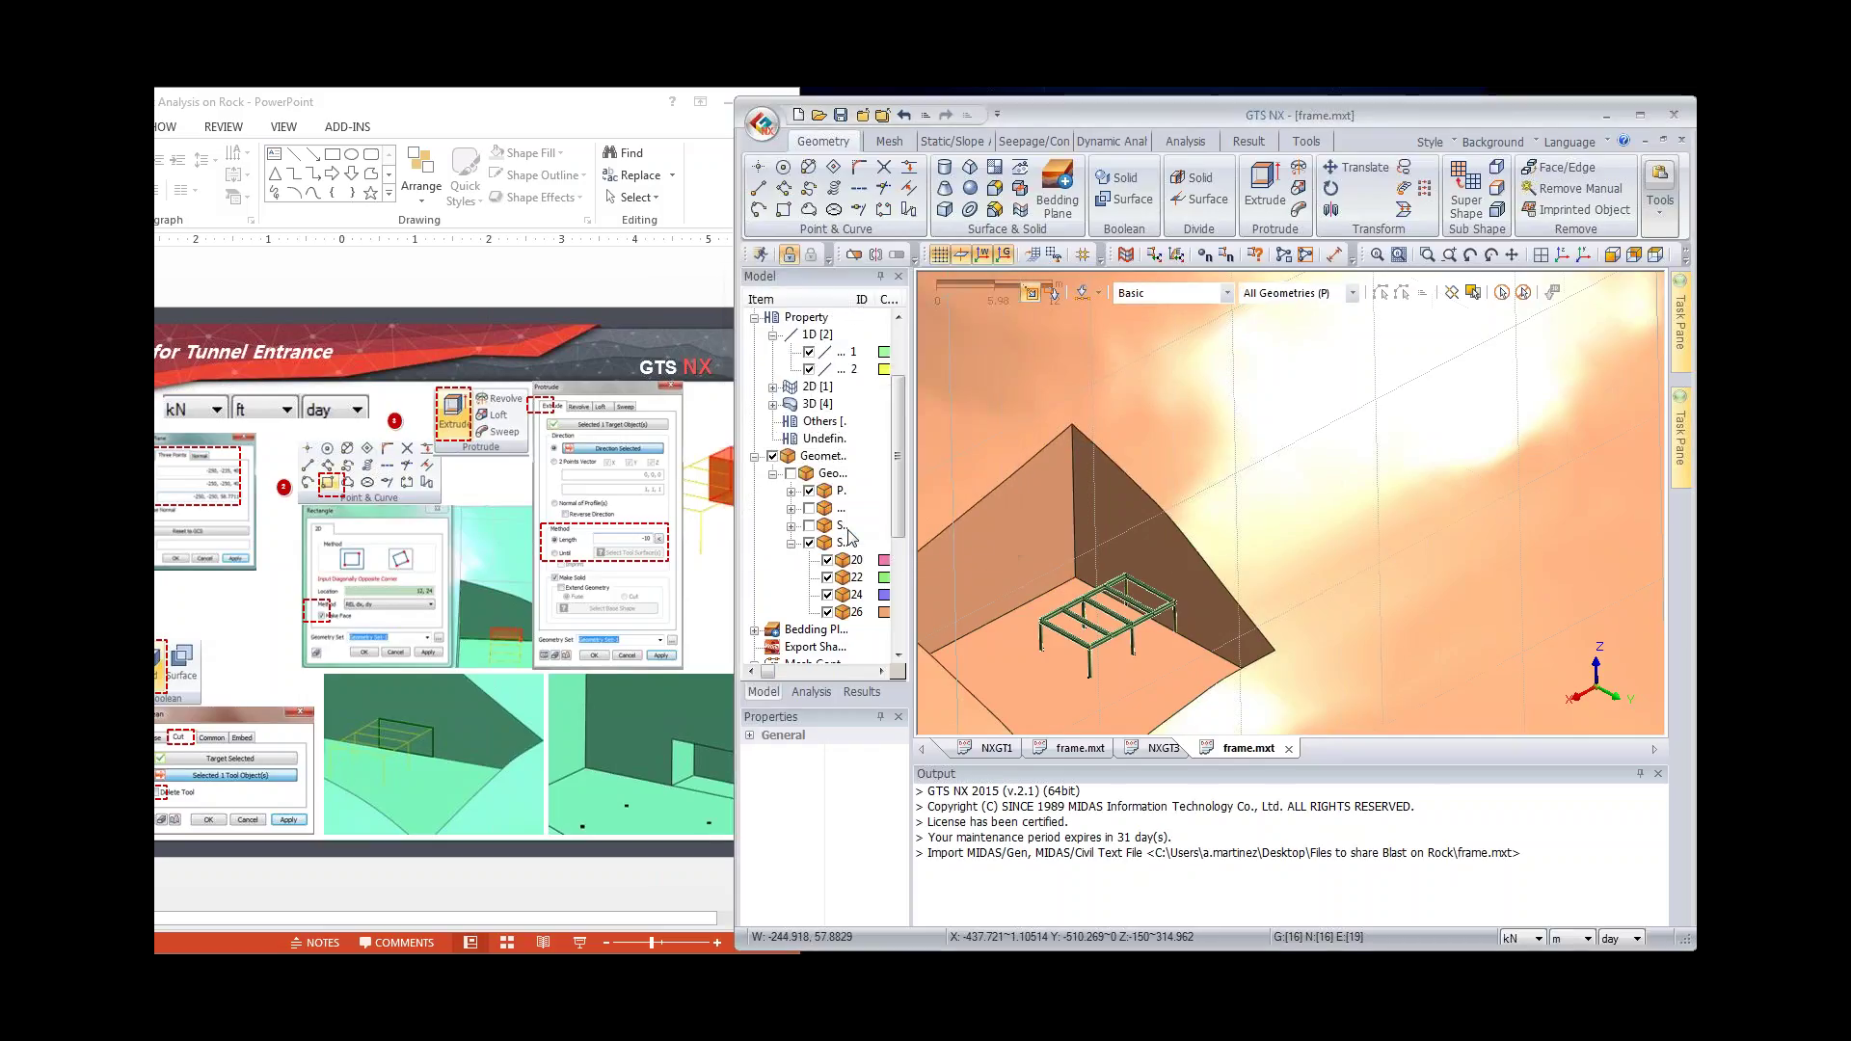
Step: Draw a rectangle with Make Face on the work plane beside the frame
scroll(1373, 586, "down", 5)
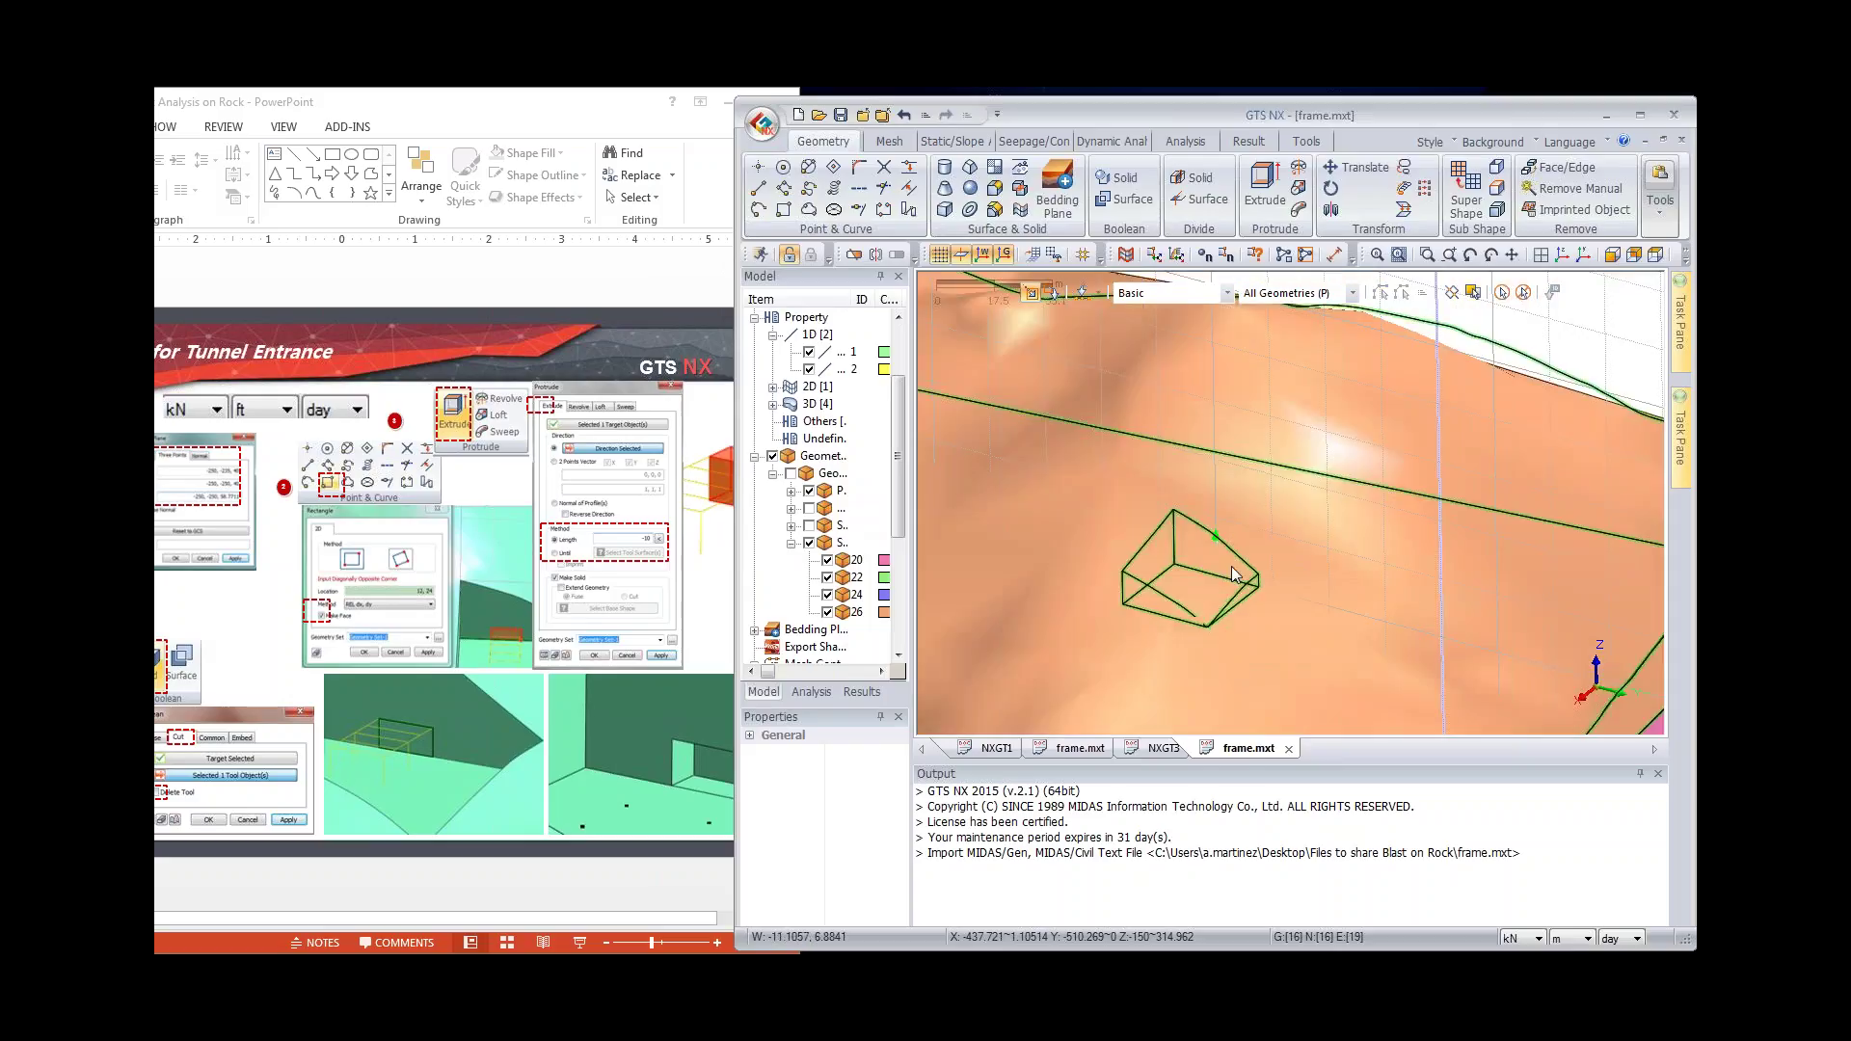
scroll(1228, 570, "up", 6)
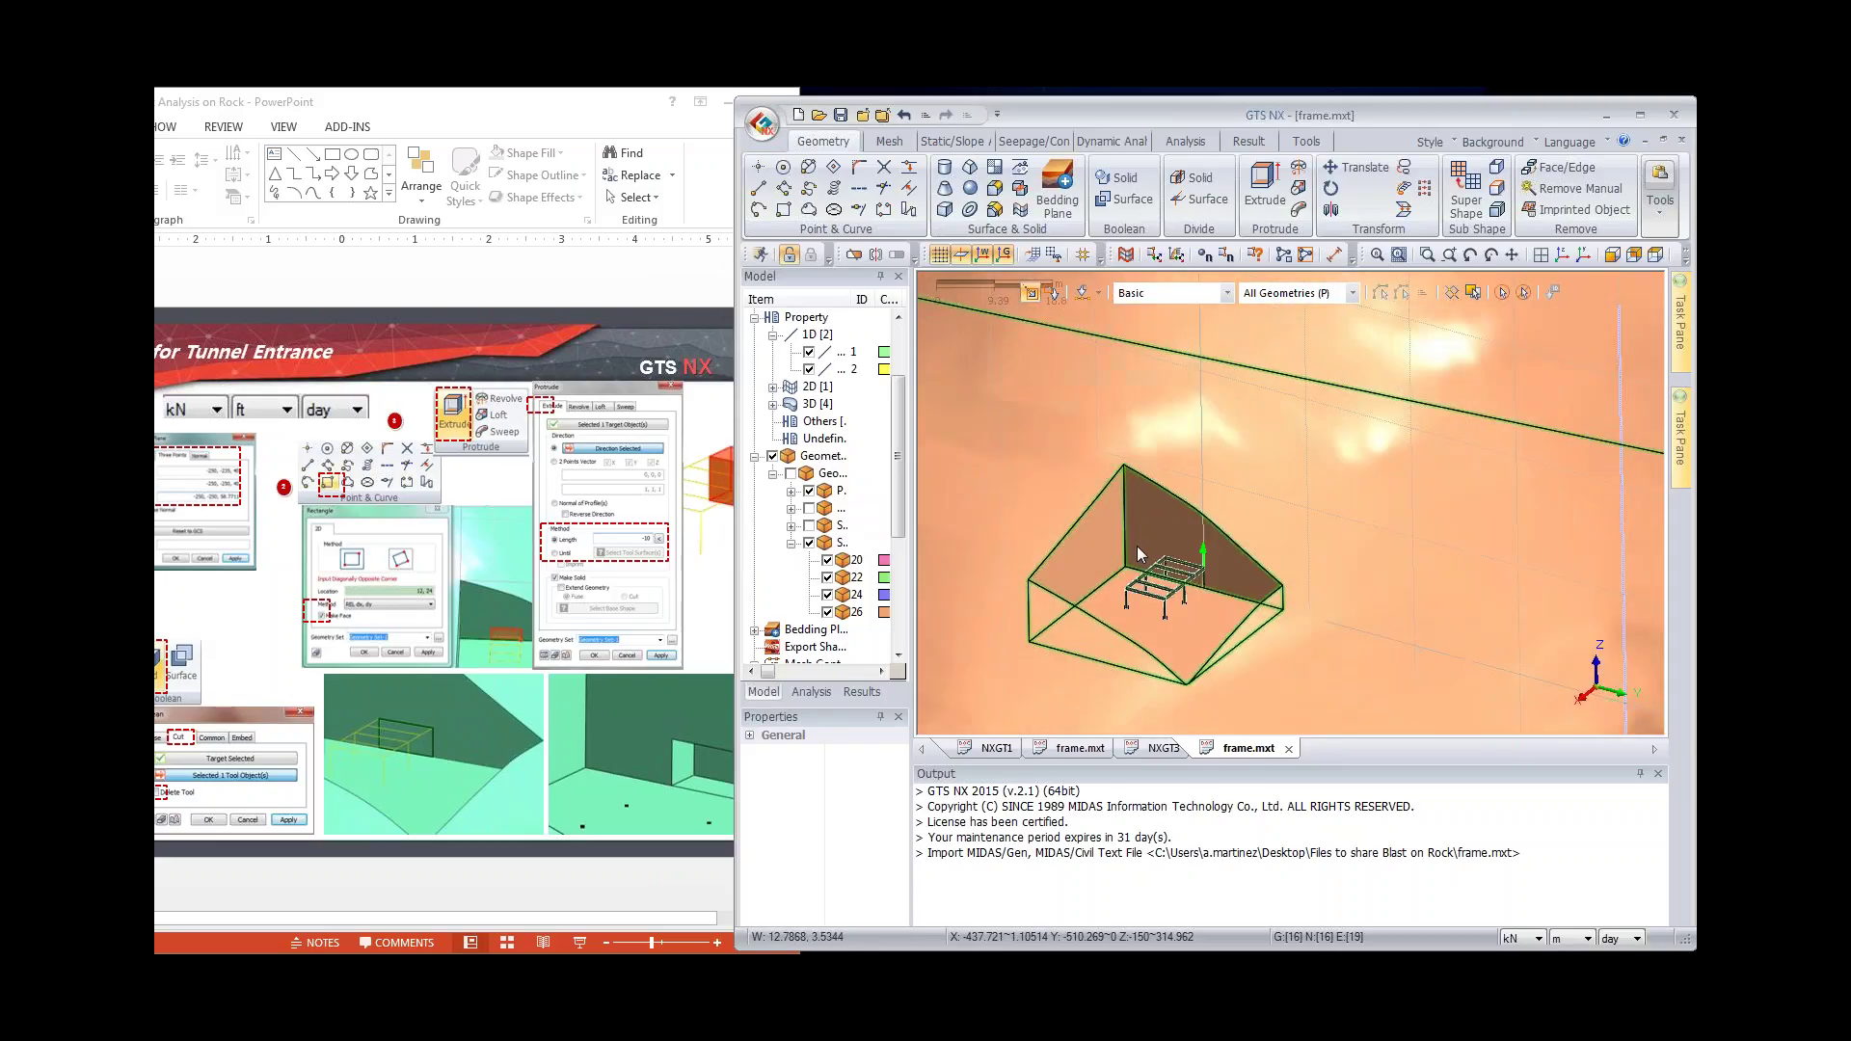
scroll(1231, 555, "up", 1)
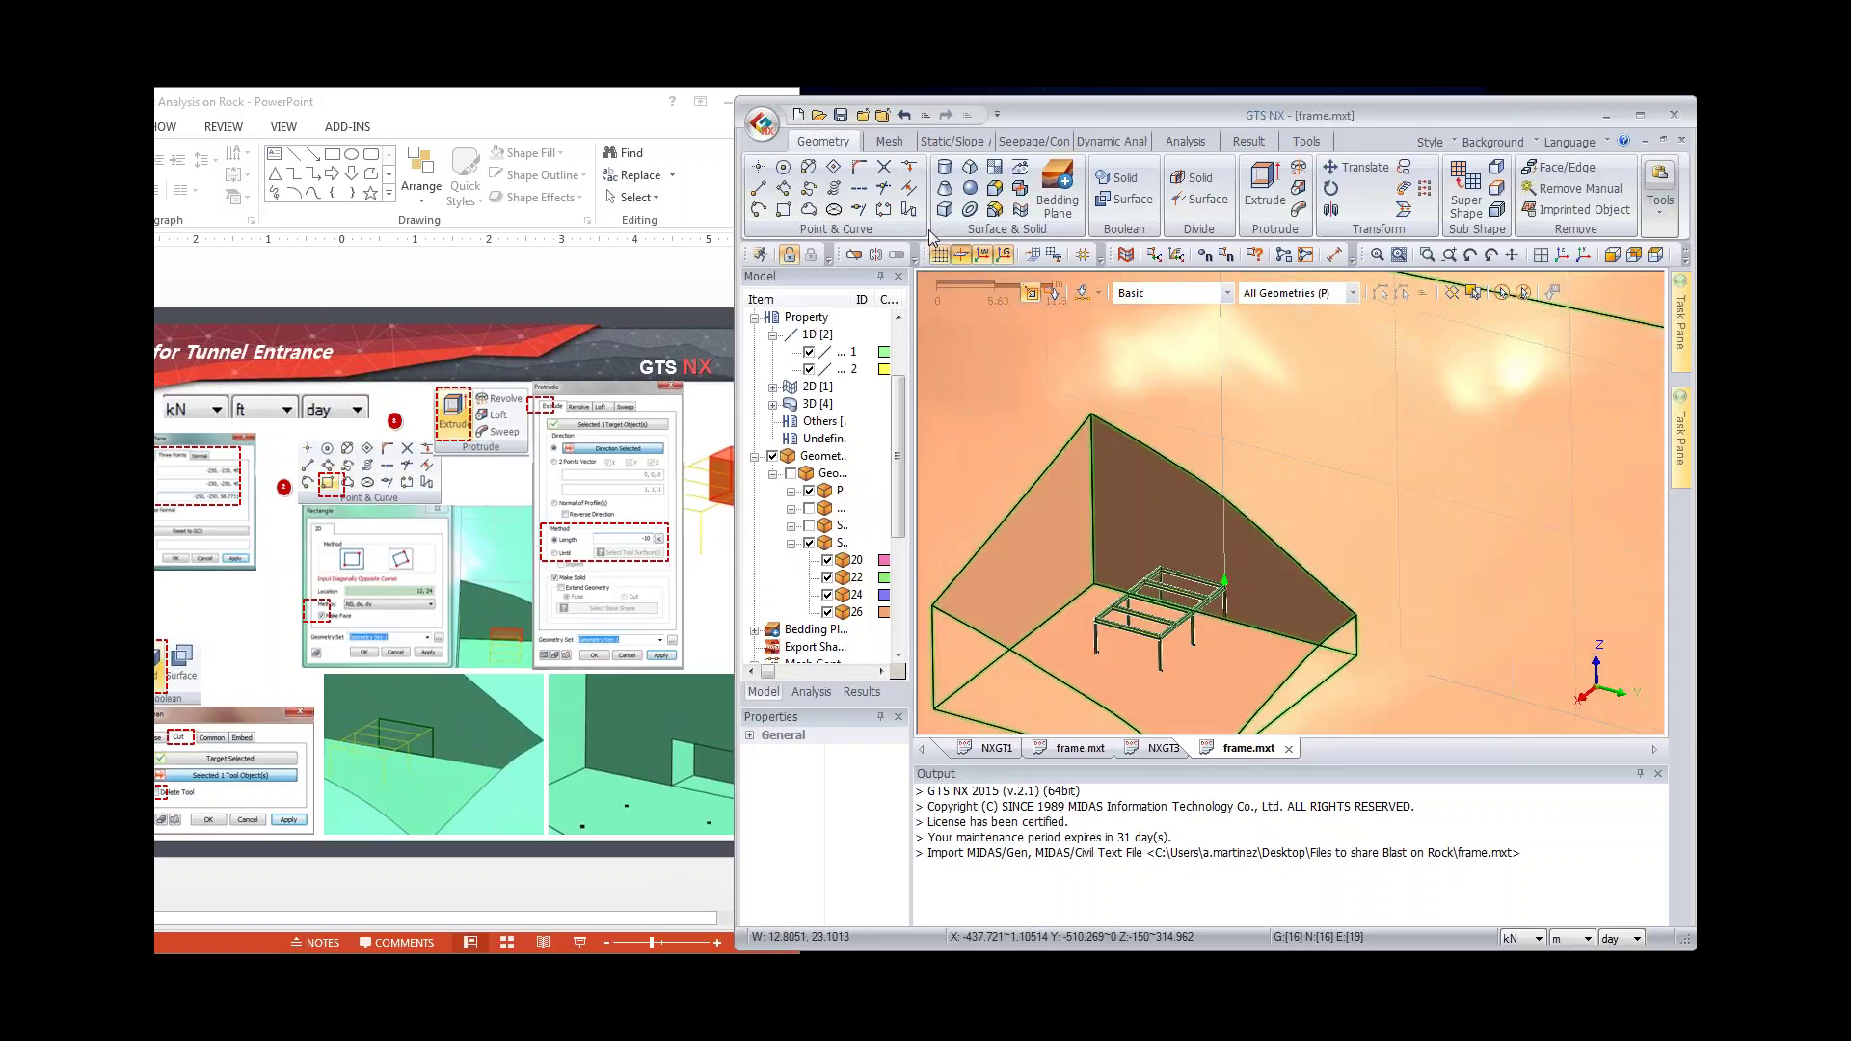
left_click(787, 212)
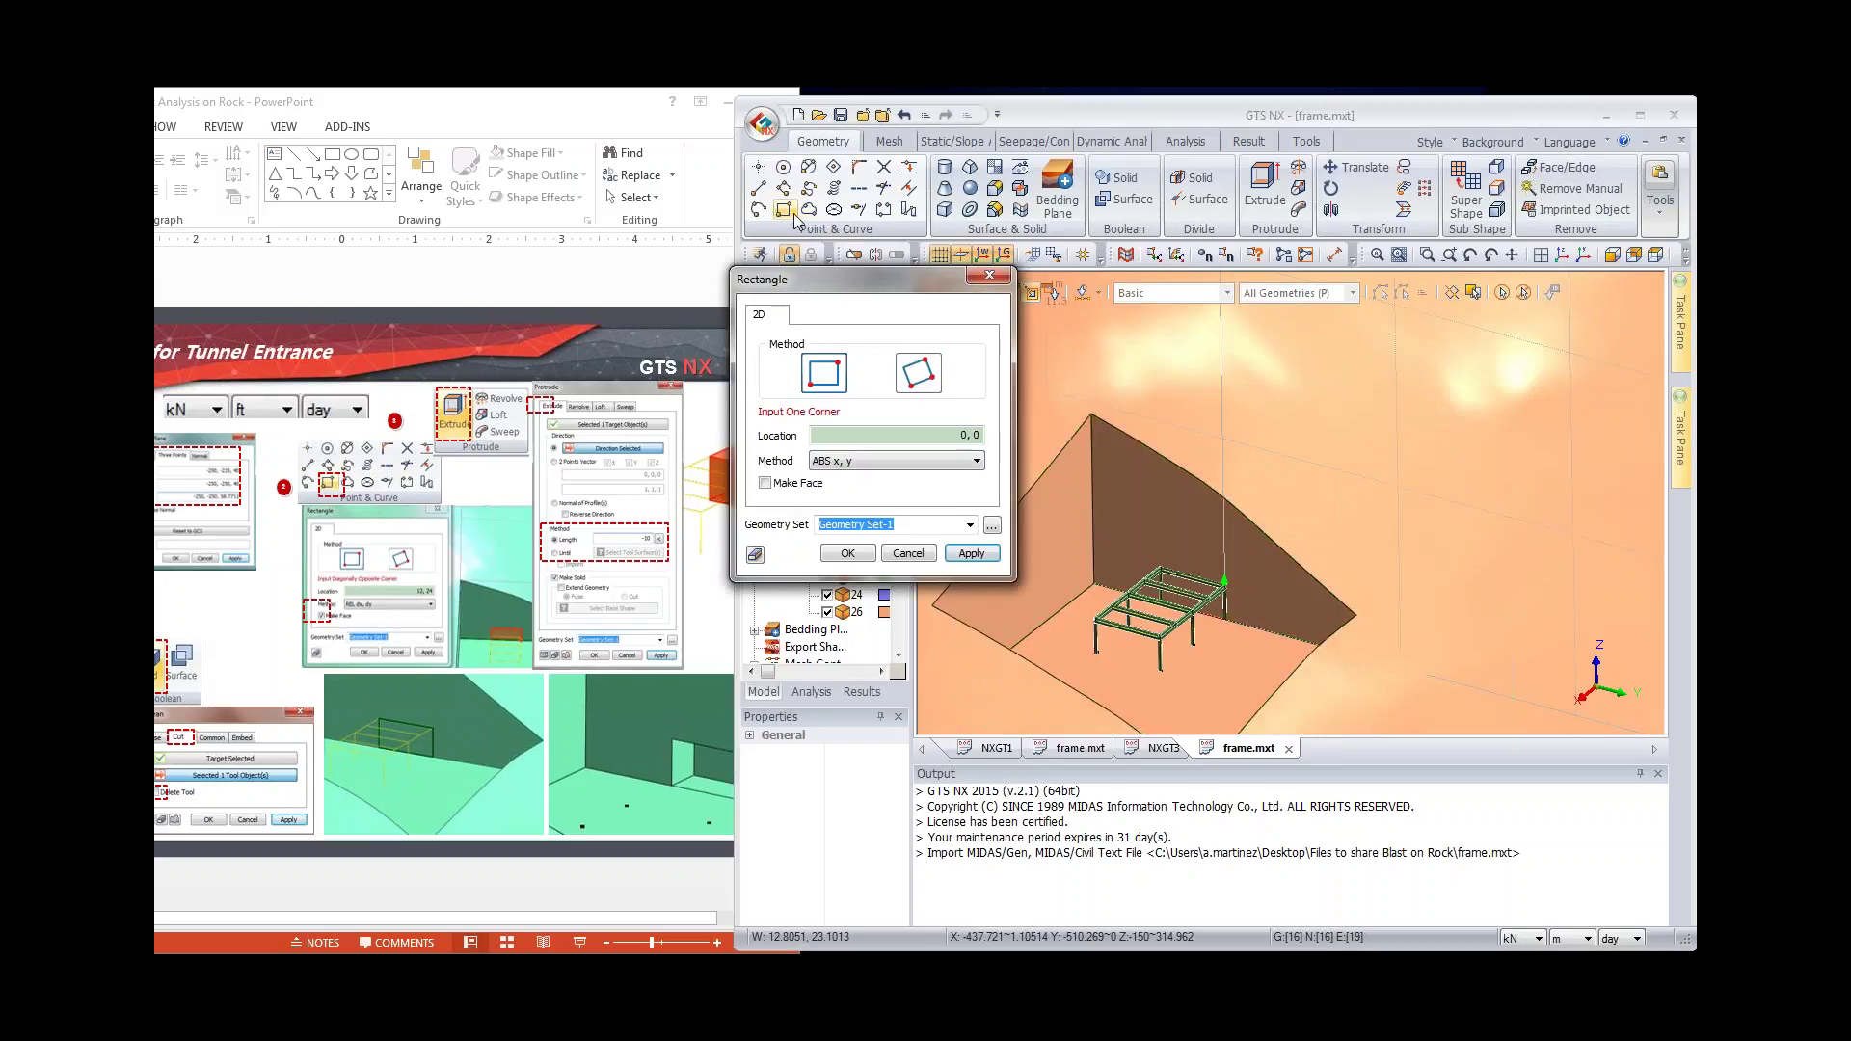
left_click(799, 483)
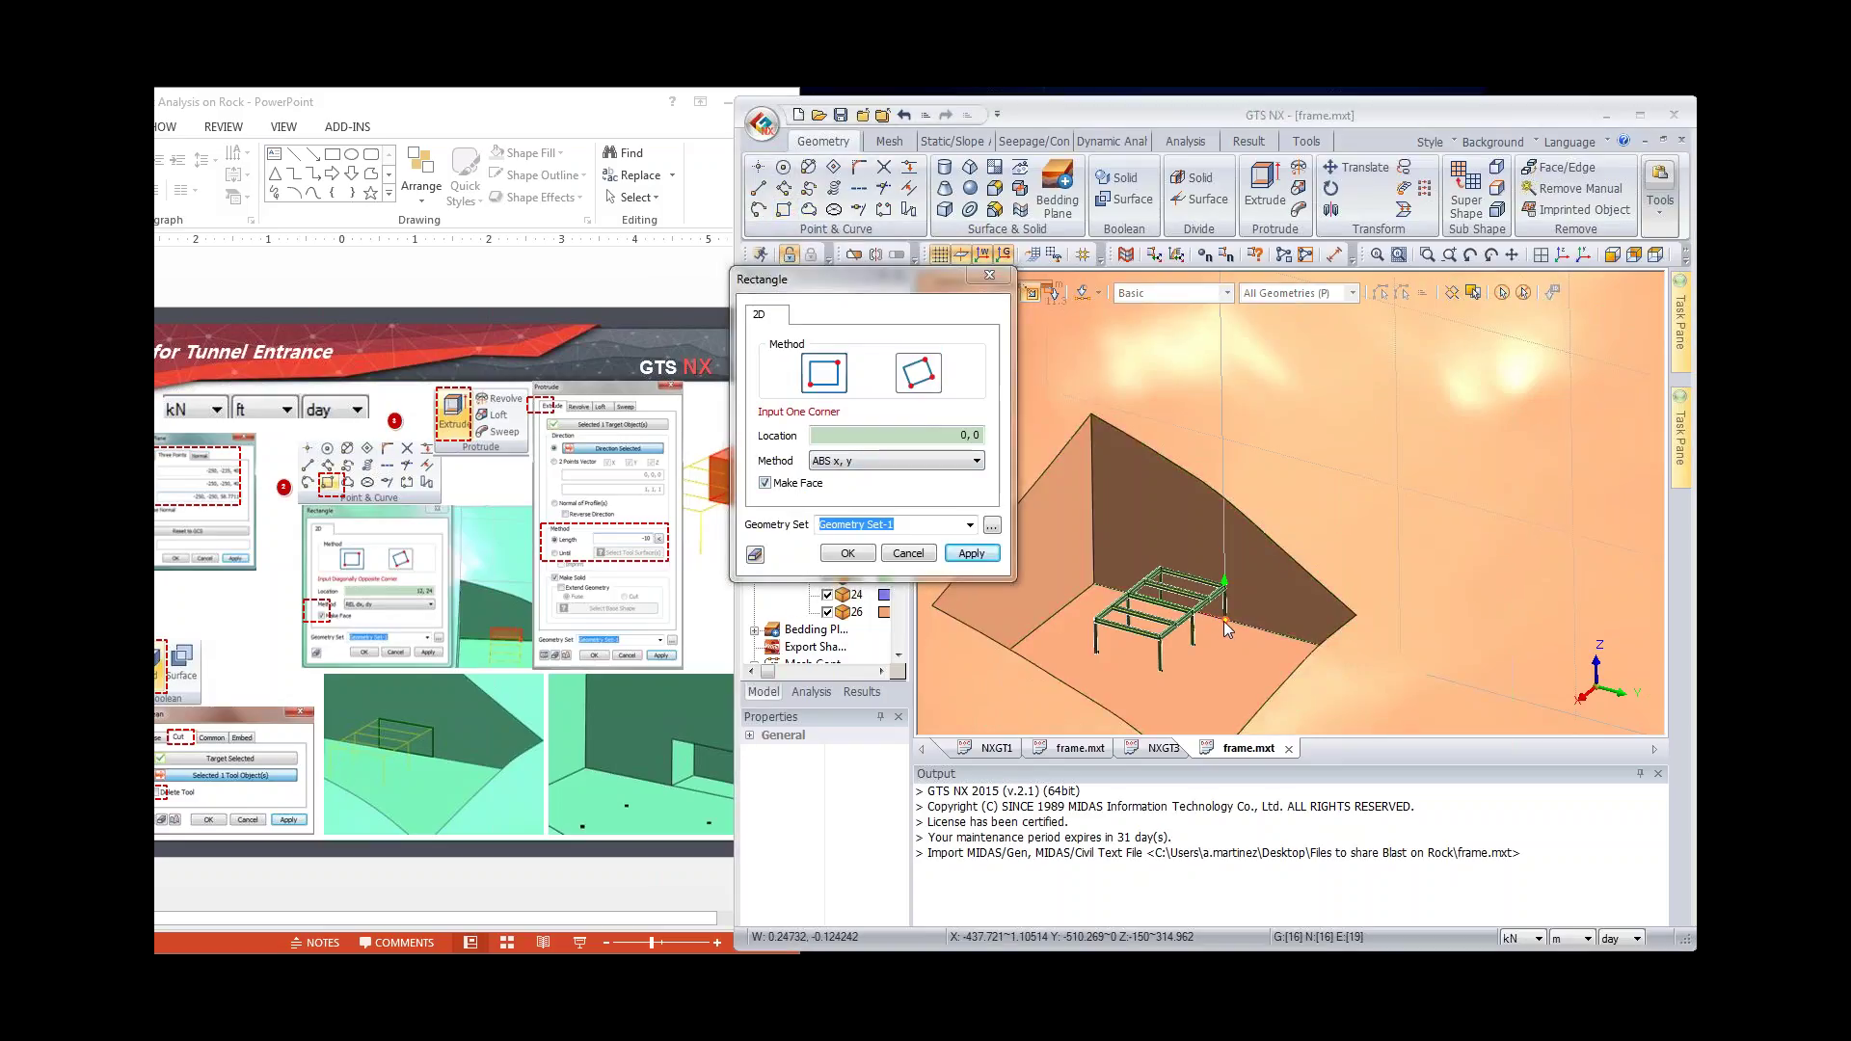
left_click(1223, 617)
left_click(1165, 579)
left_click(1008, 276)
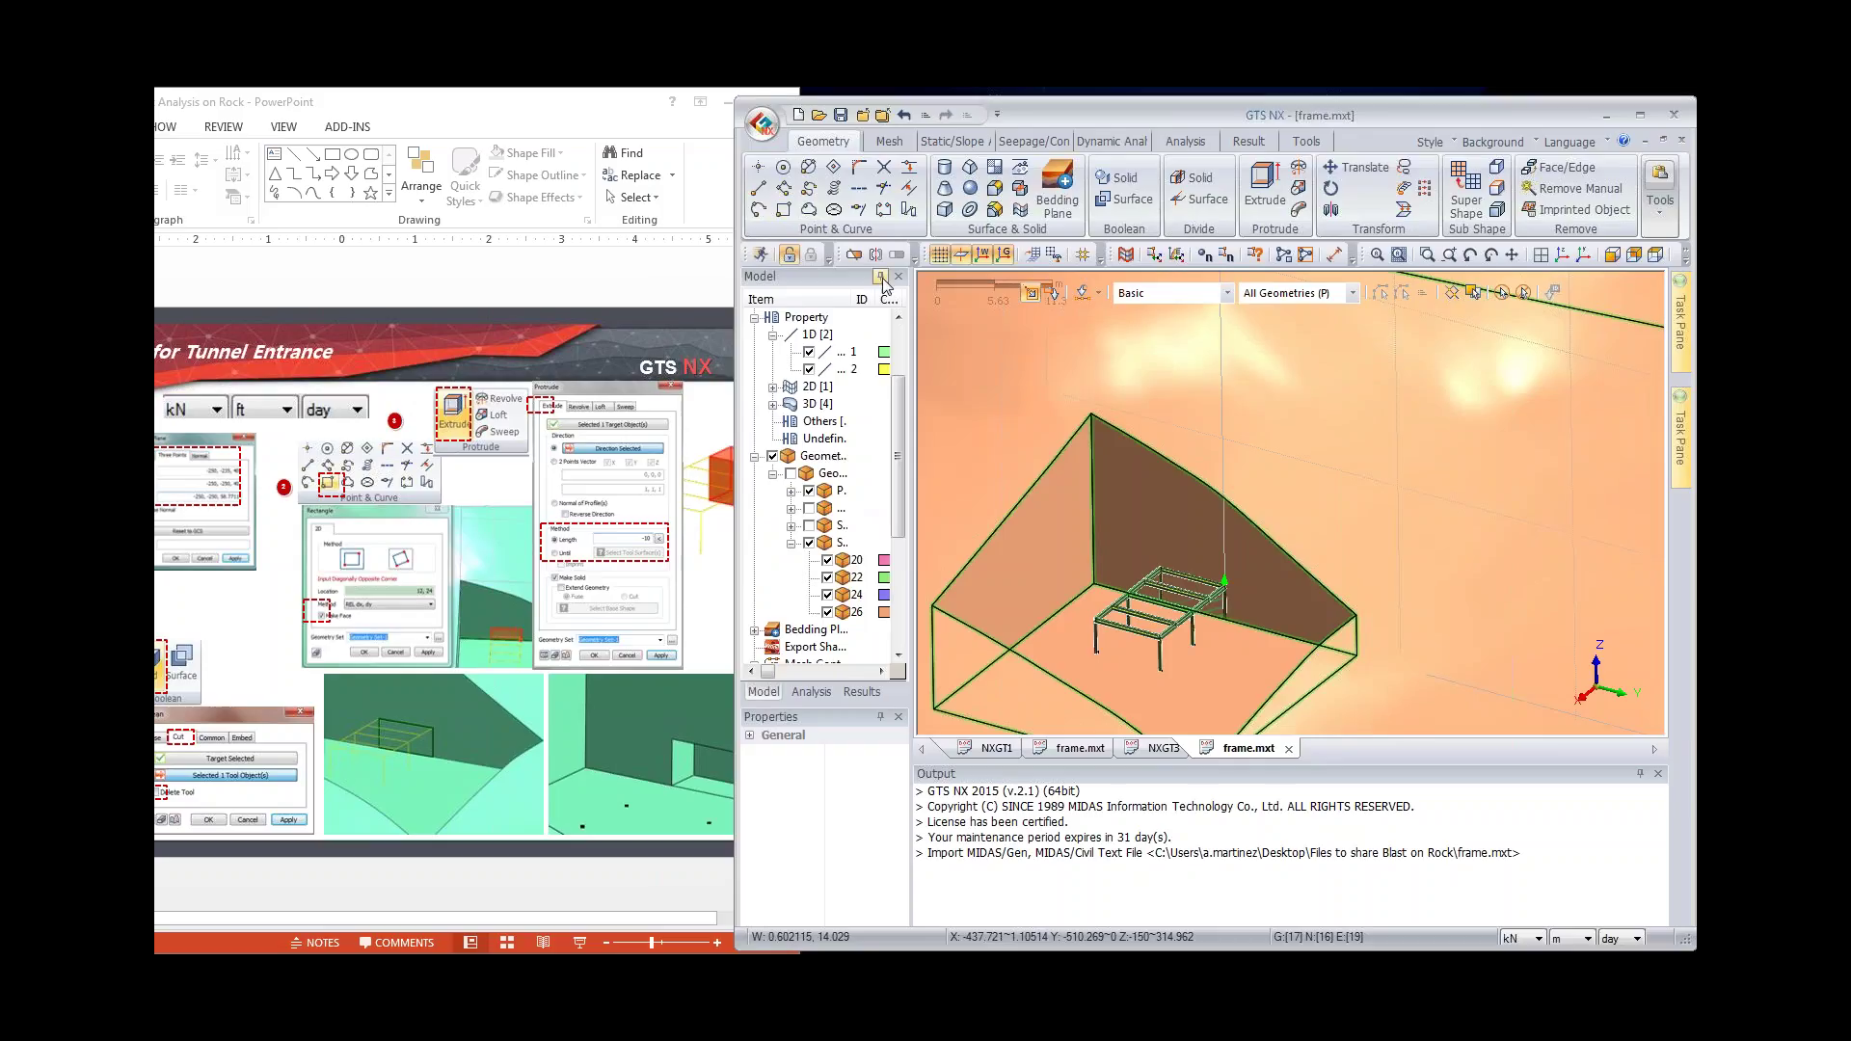
left_click(639, 302)
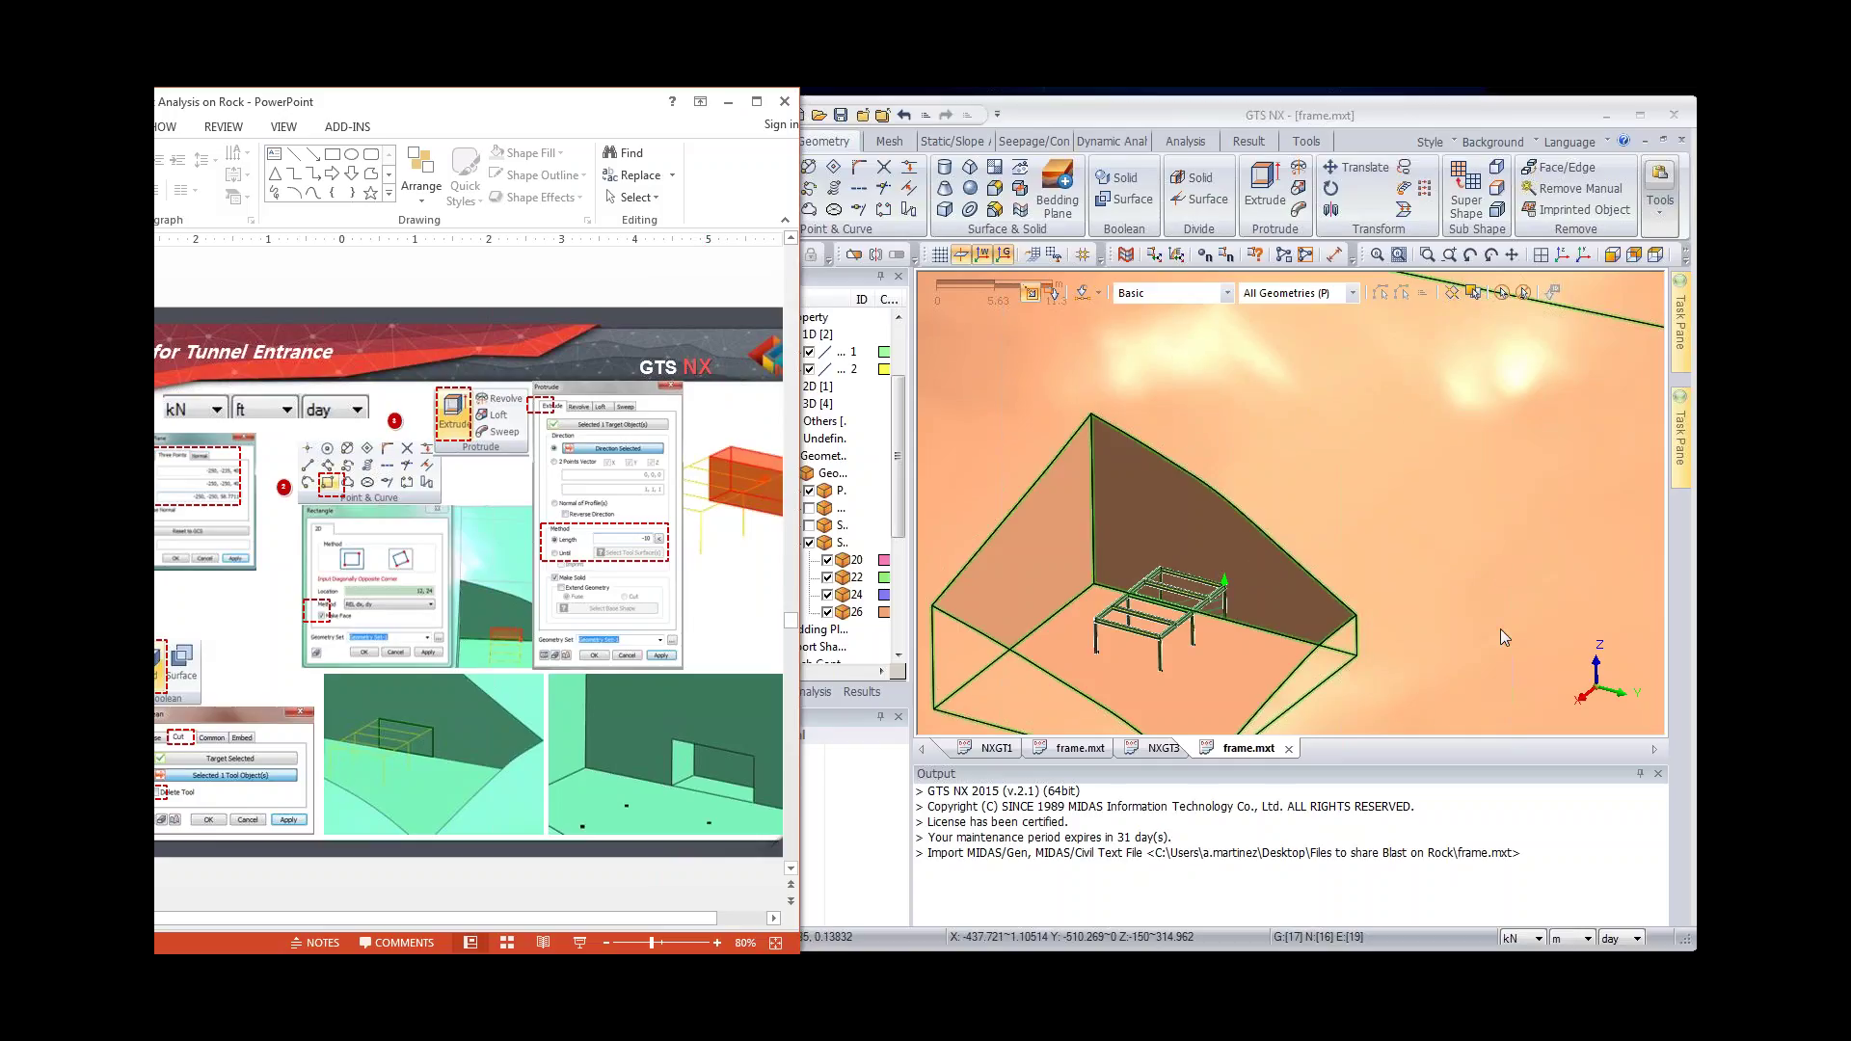
Step: Change the model length unit from m to ft and start an Extrude
left_click(1567, 938)
left_click(1570, 938)
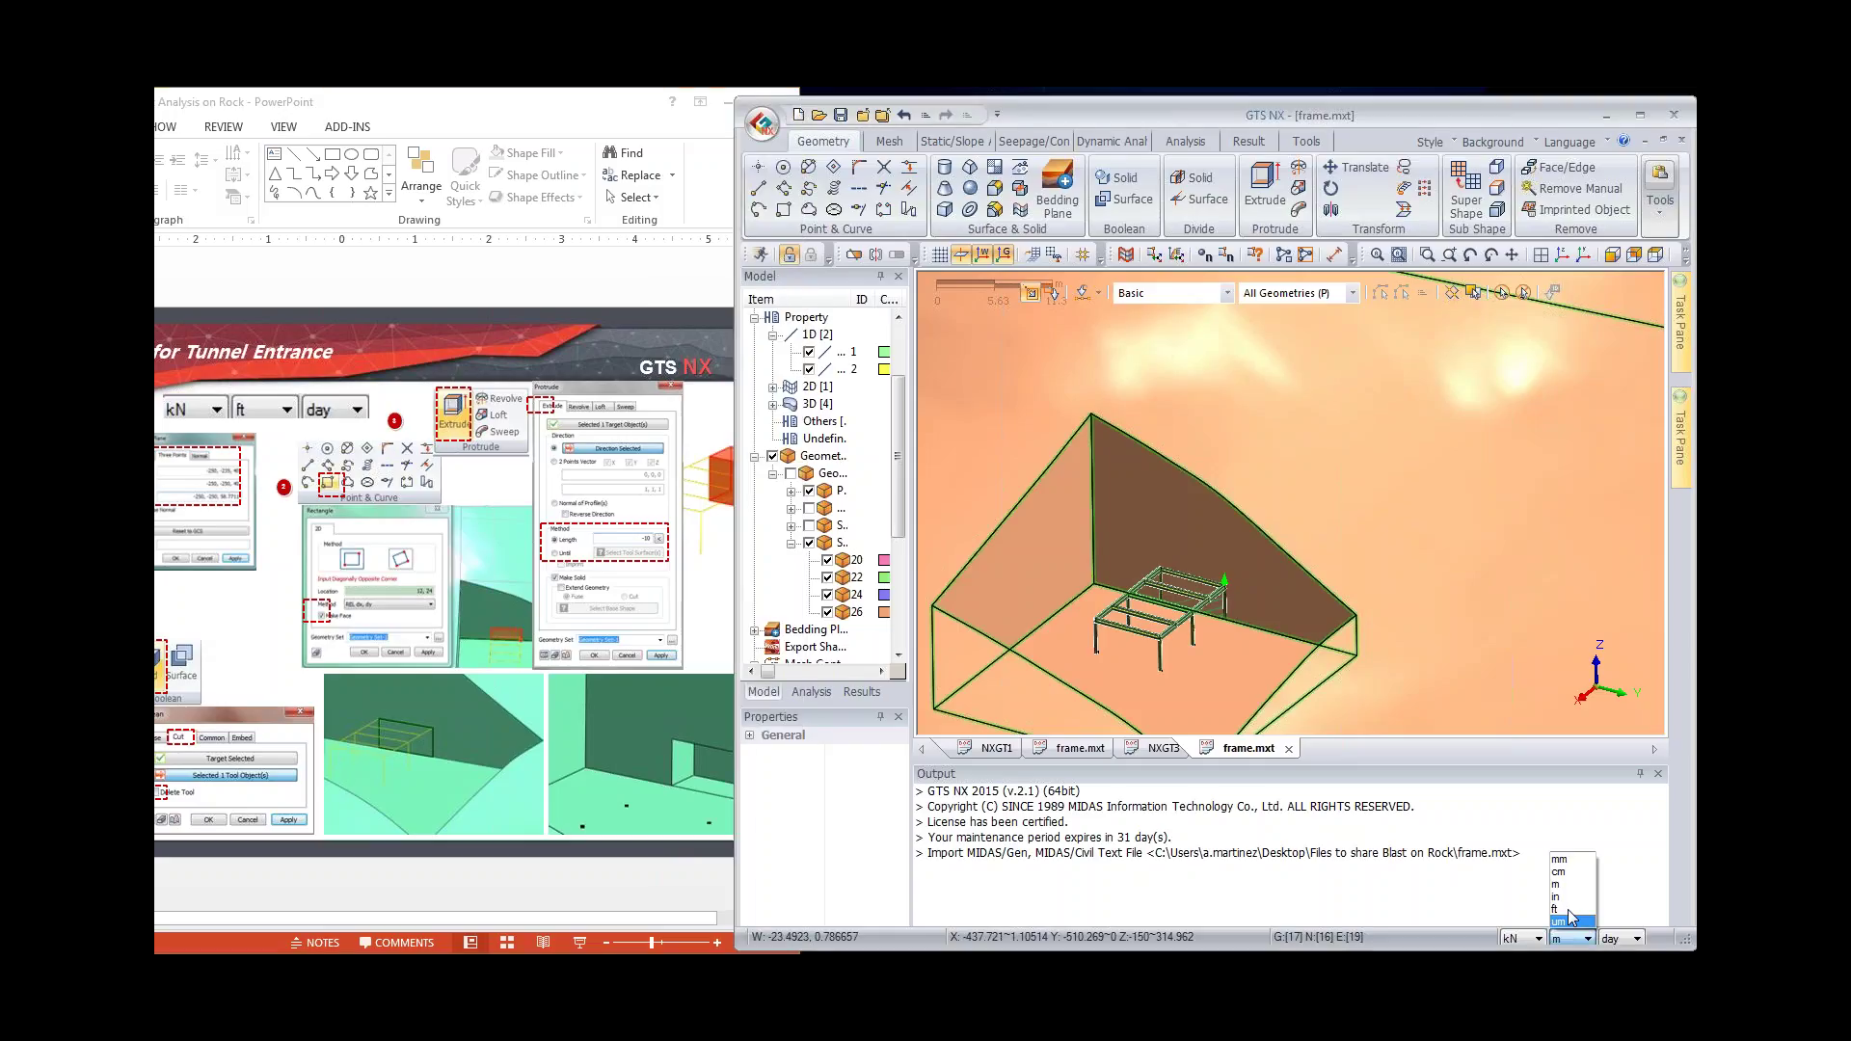
left_click(1567, 910)
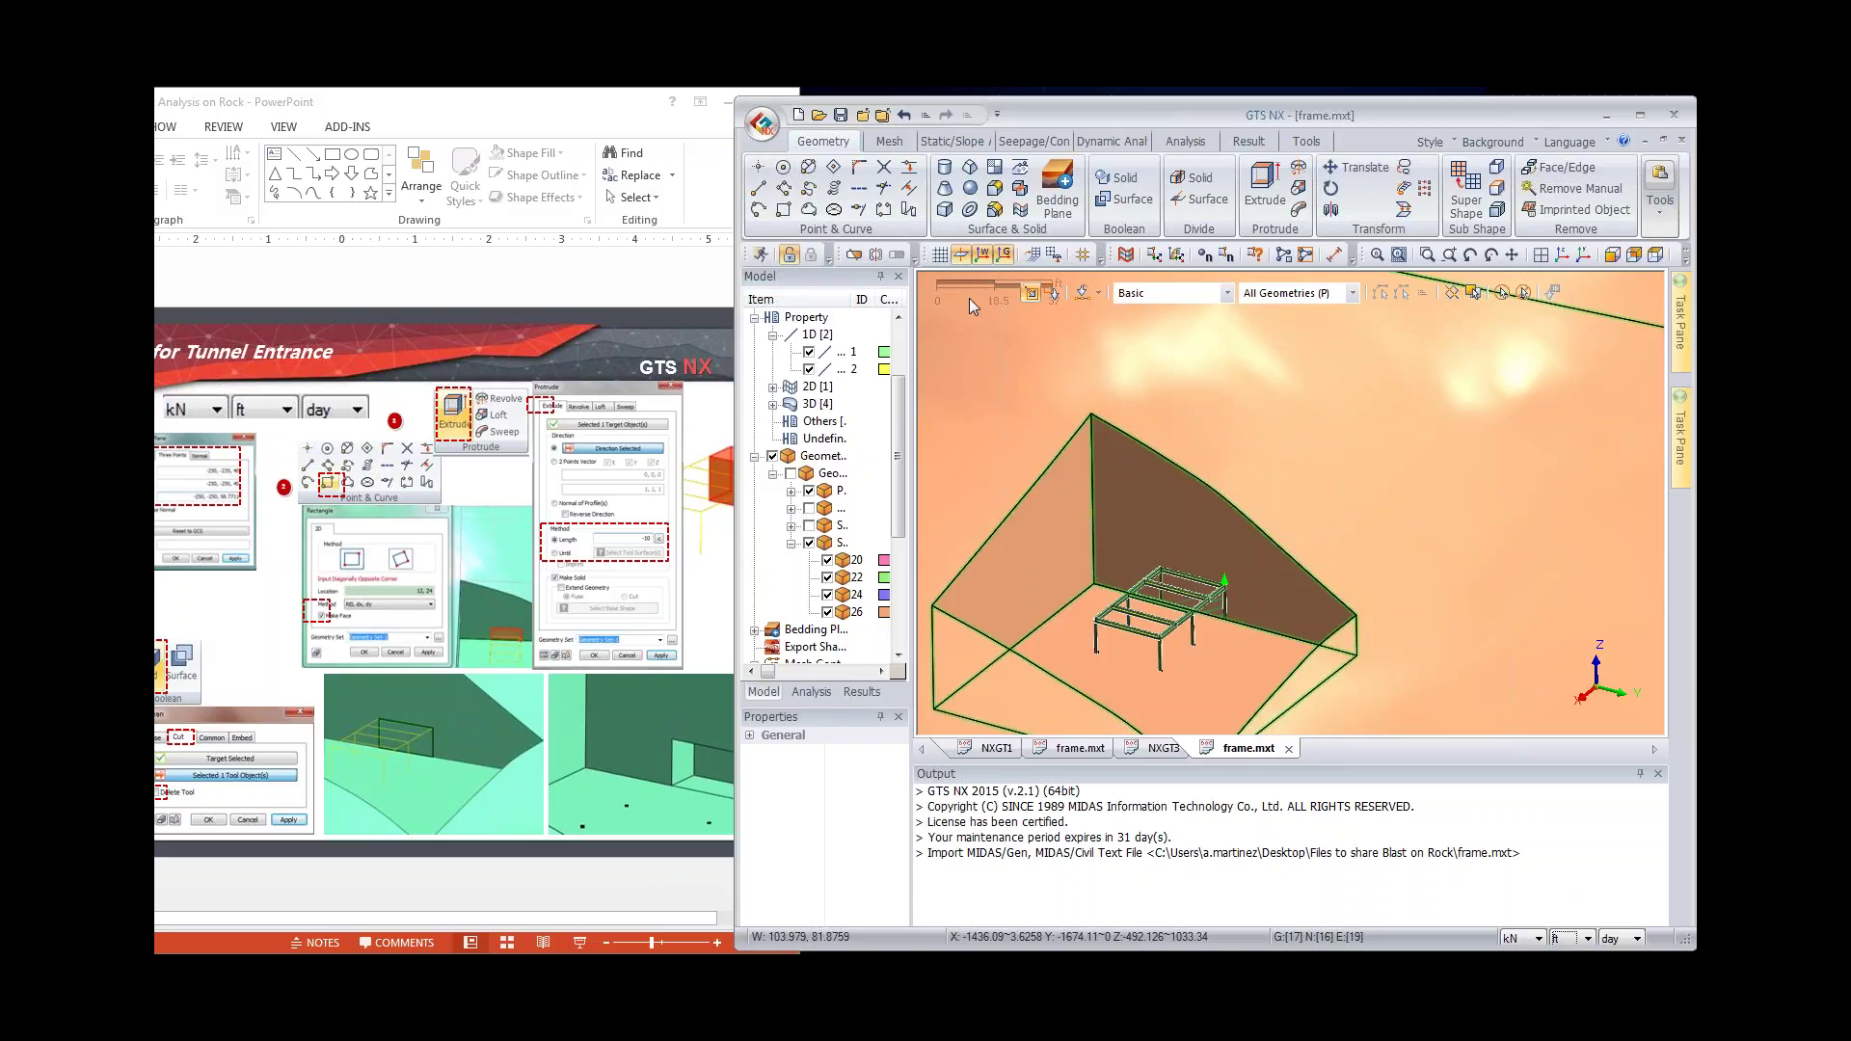
left_click(1271, 178)
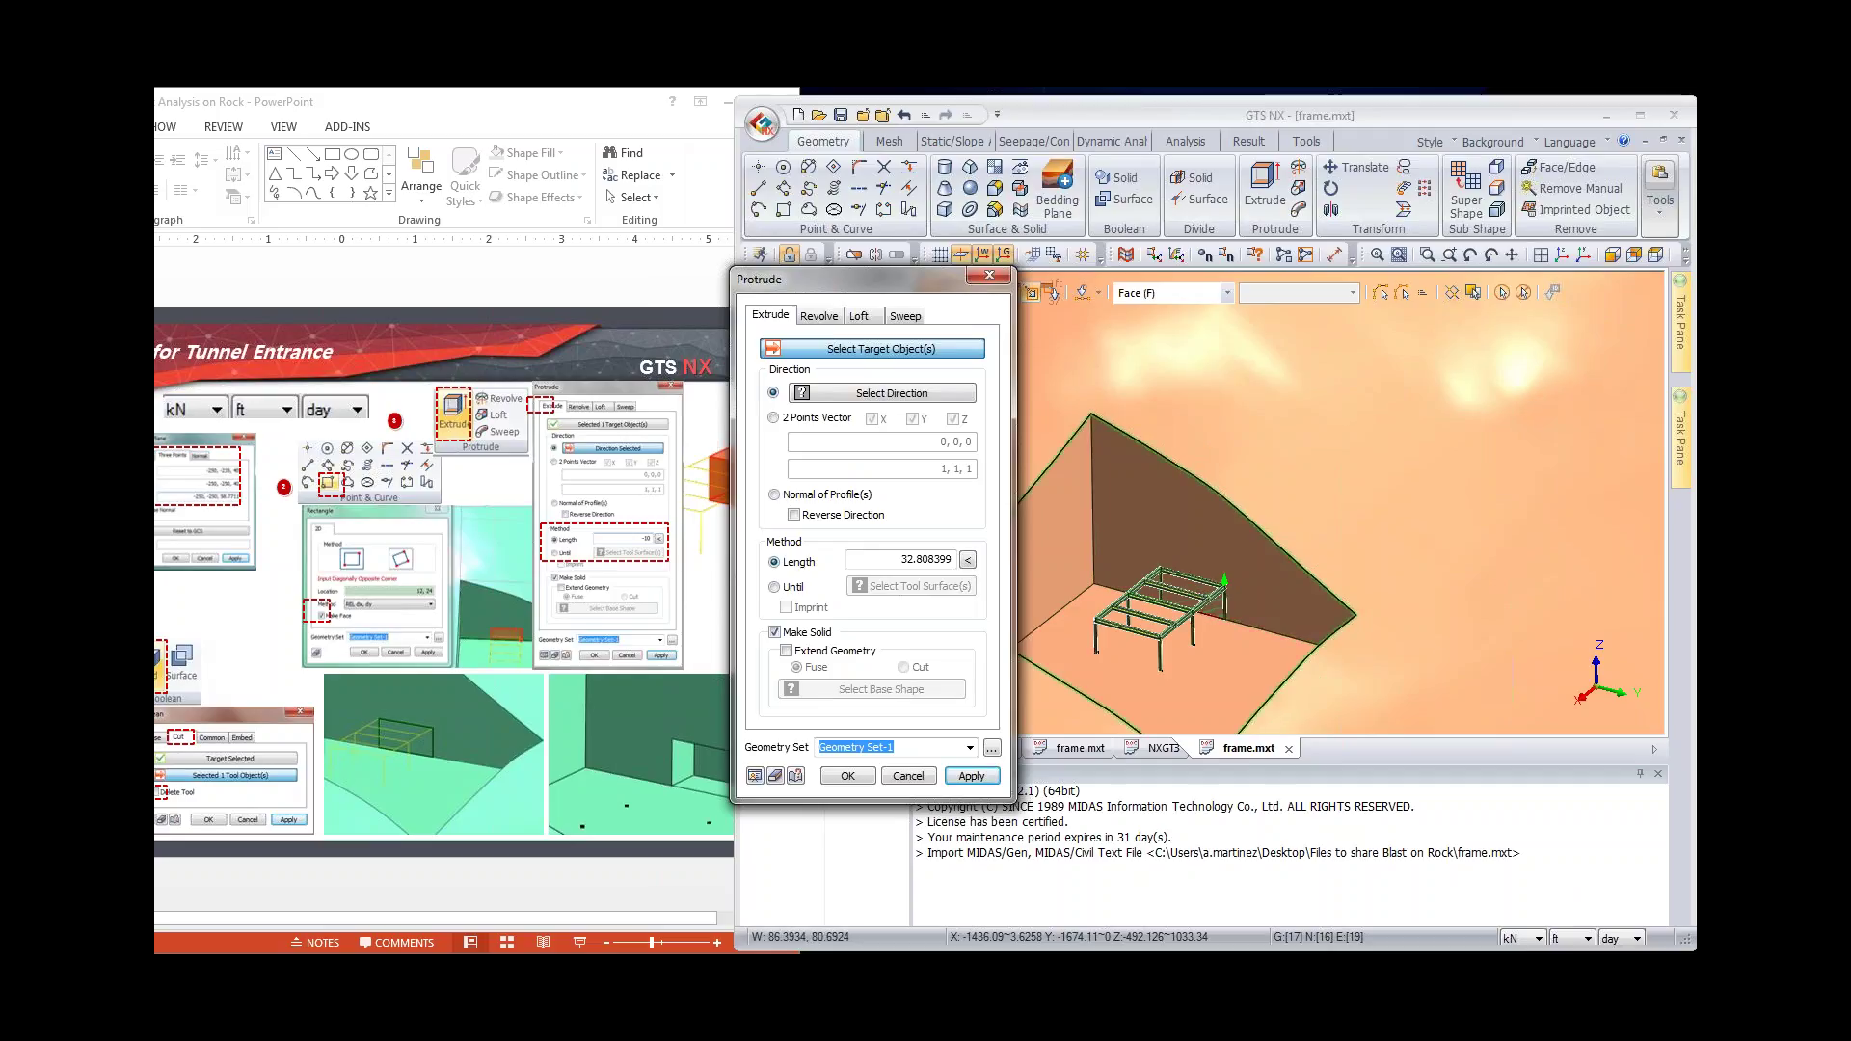
Step: Hide surfaces 26 and 20 and select the 24 ft² wall face as extrusion target
left_click_drag(906, 279, 1324, 335)
left_click_drag(1463, 363, 1551, 261)
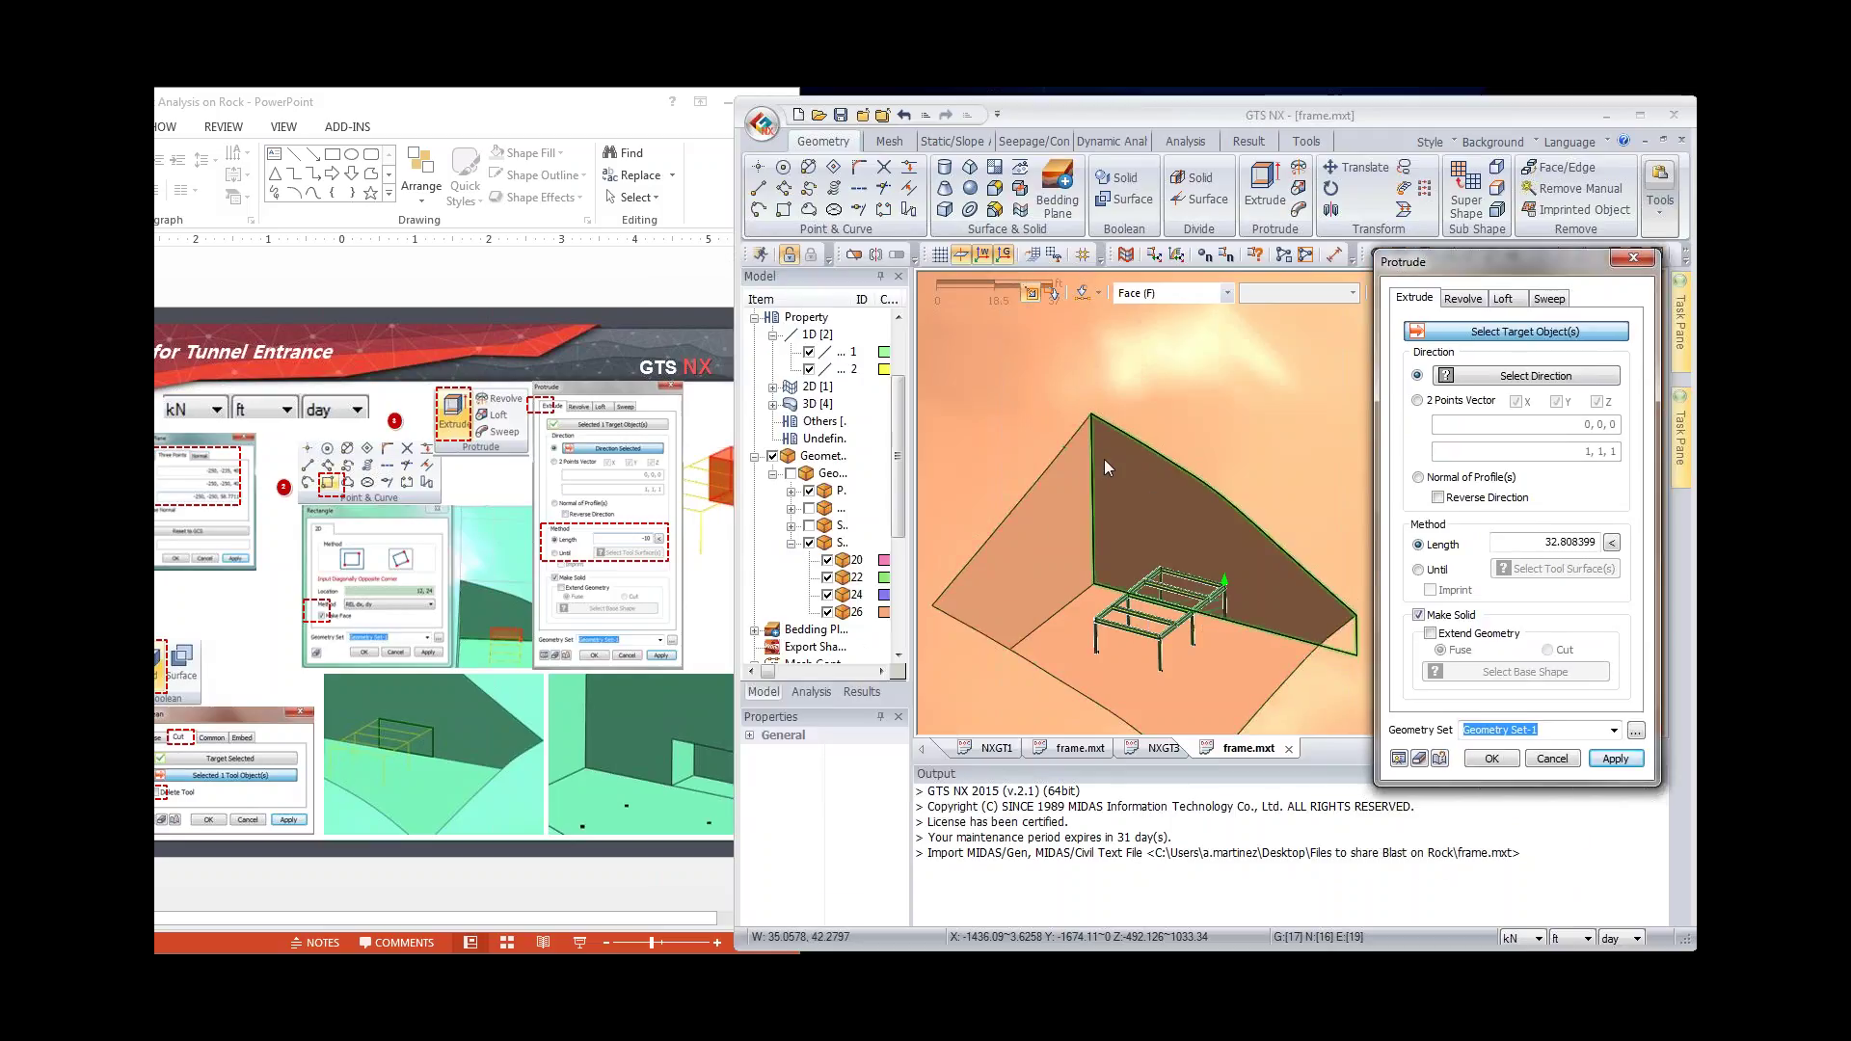
left_click(828, 613)
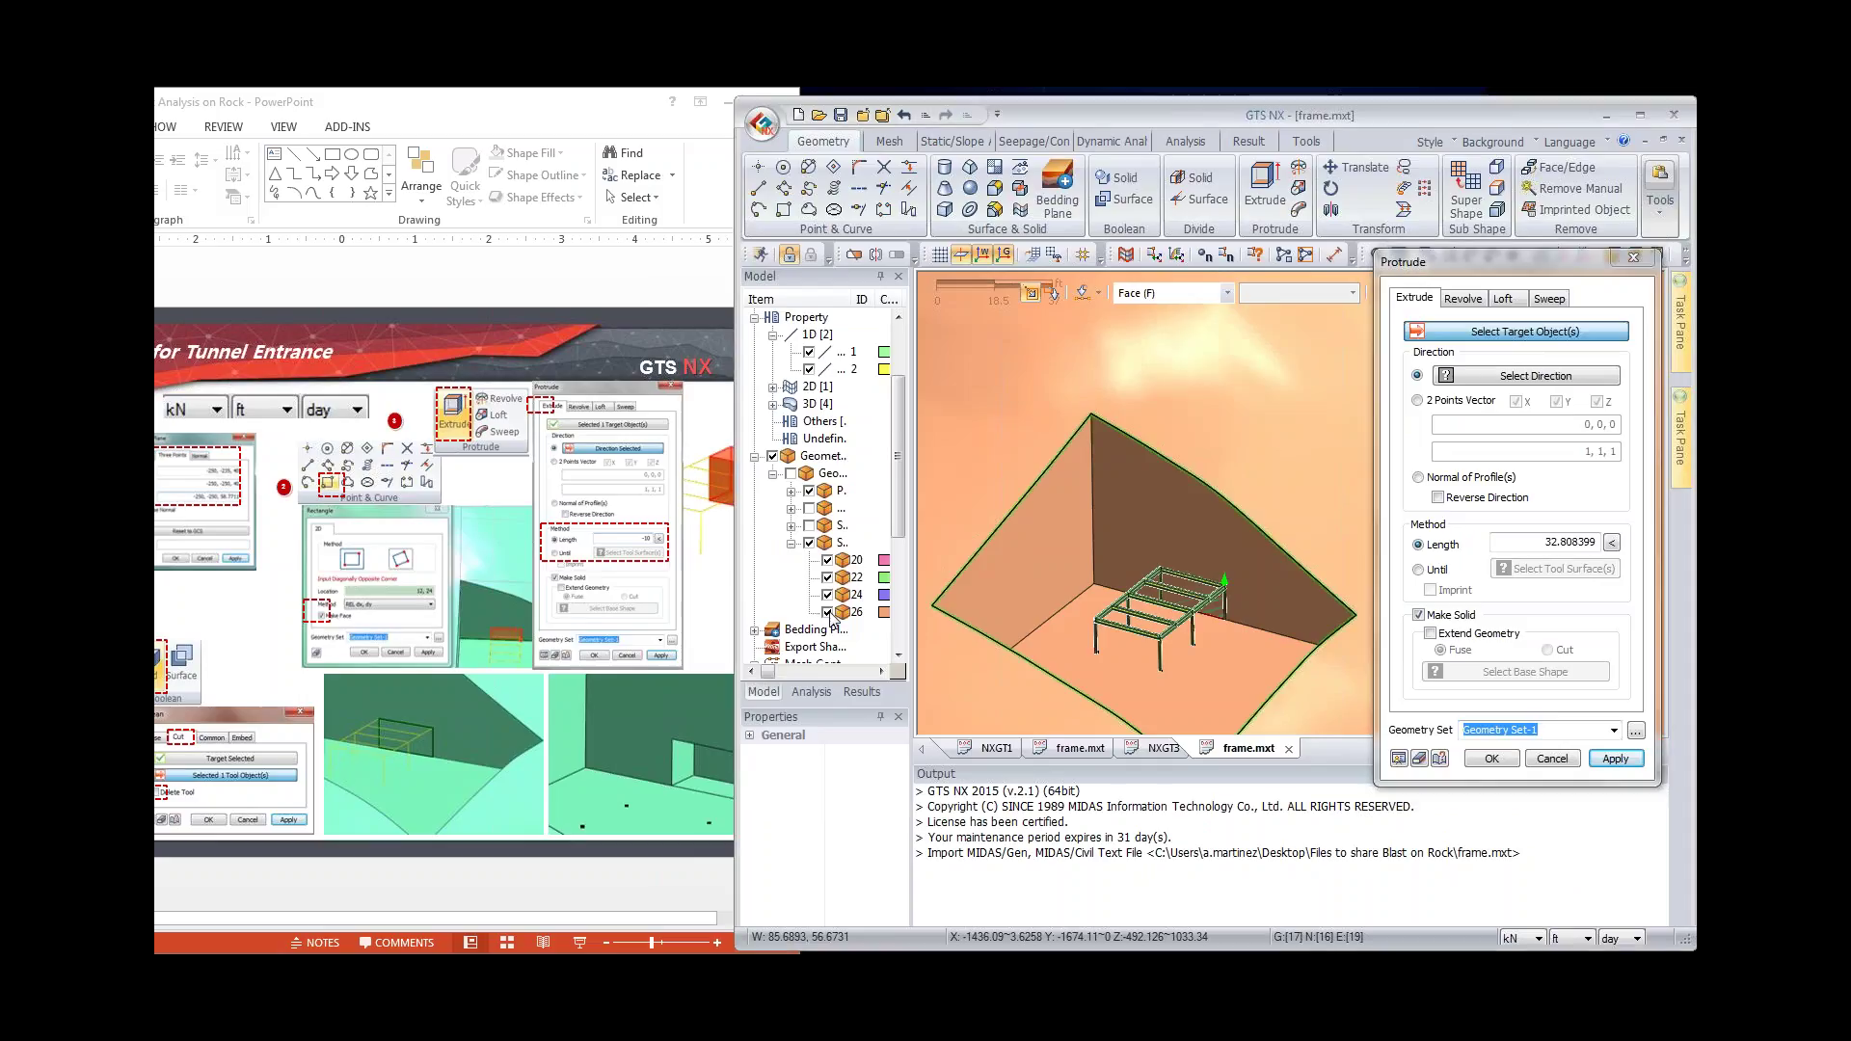
left_click(827, 560)
left_click(1205, 621)
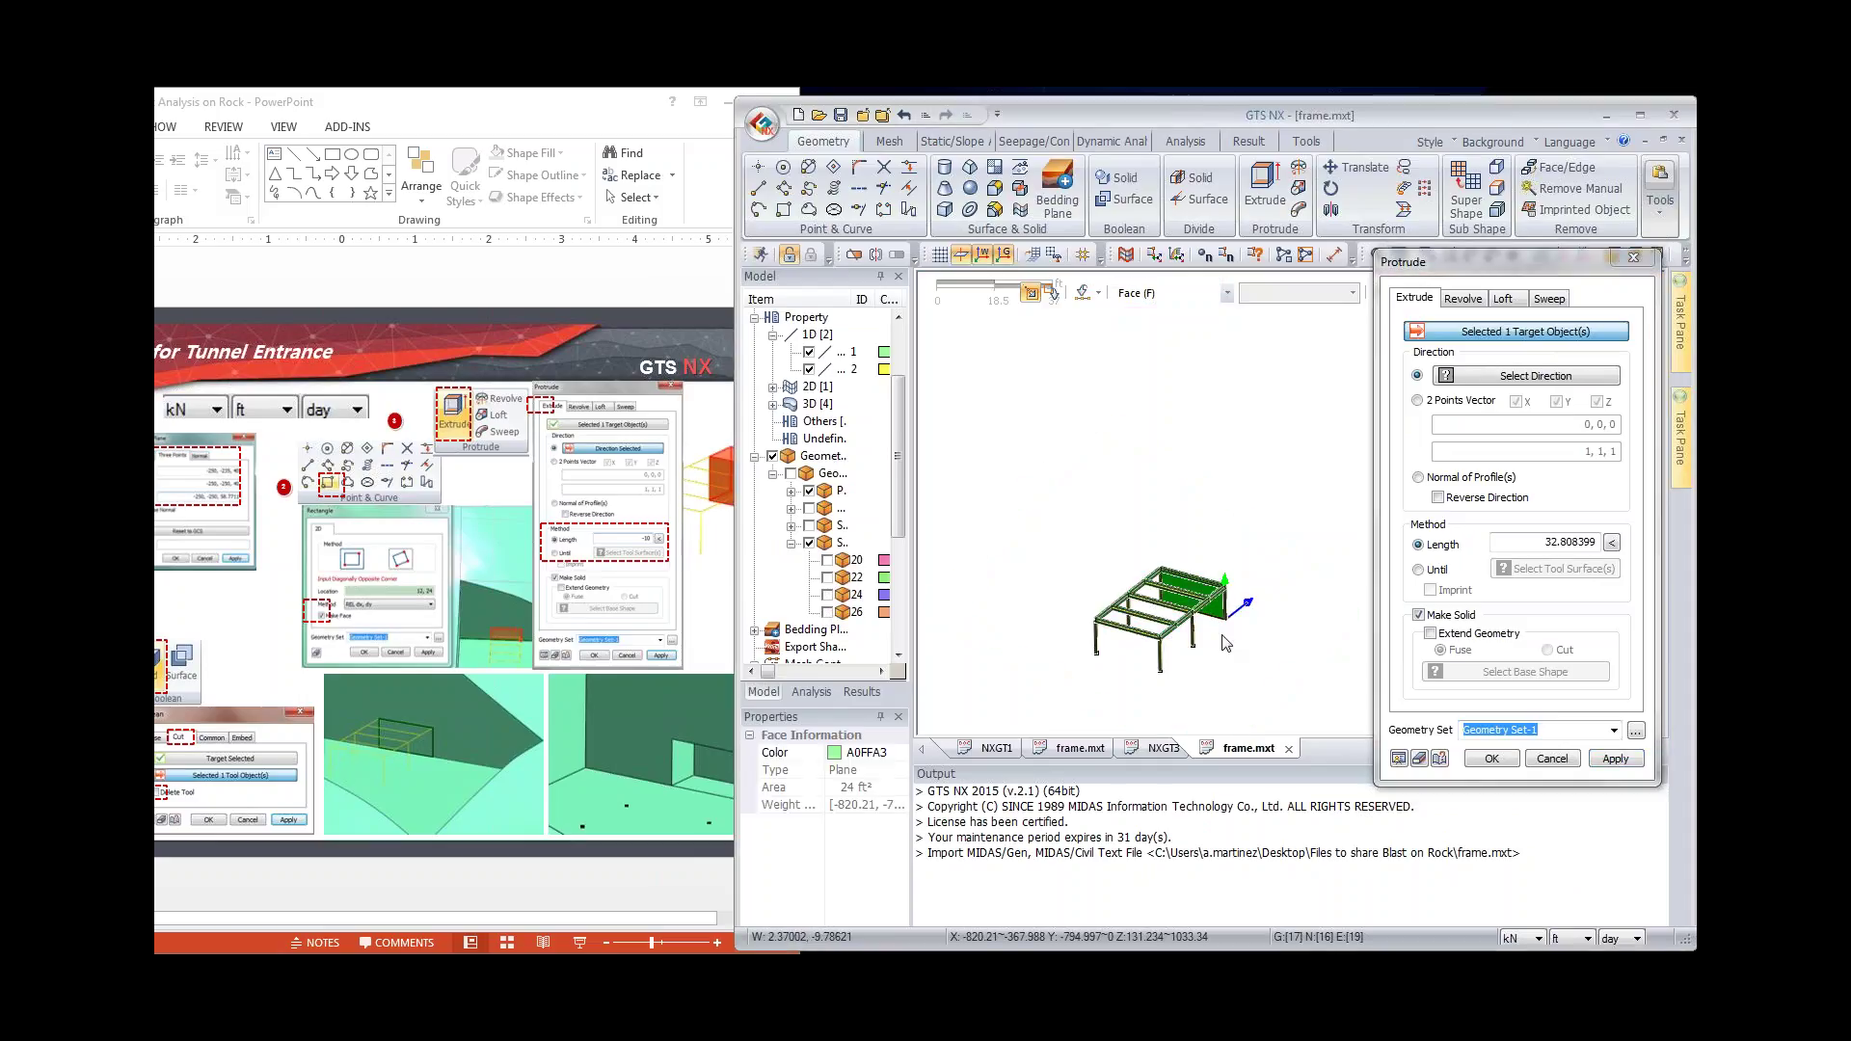
Step: Reposition the Protrude dialog, pan the view, and expand the datum items in the Model tree
left_click_drag(1472, 263, 734, 251)
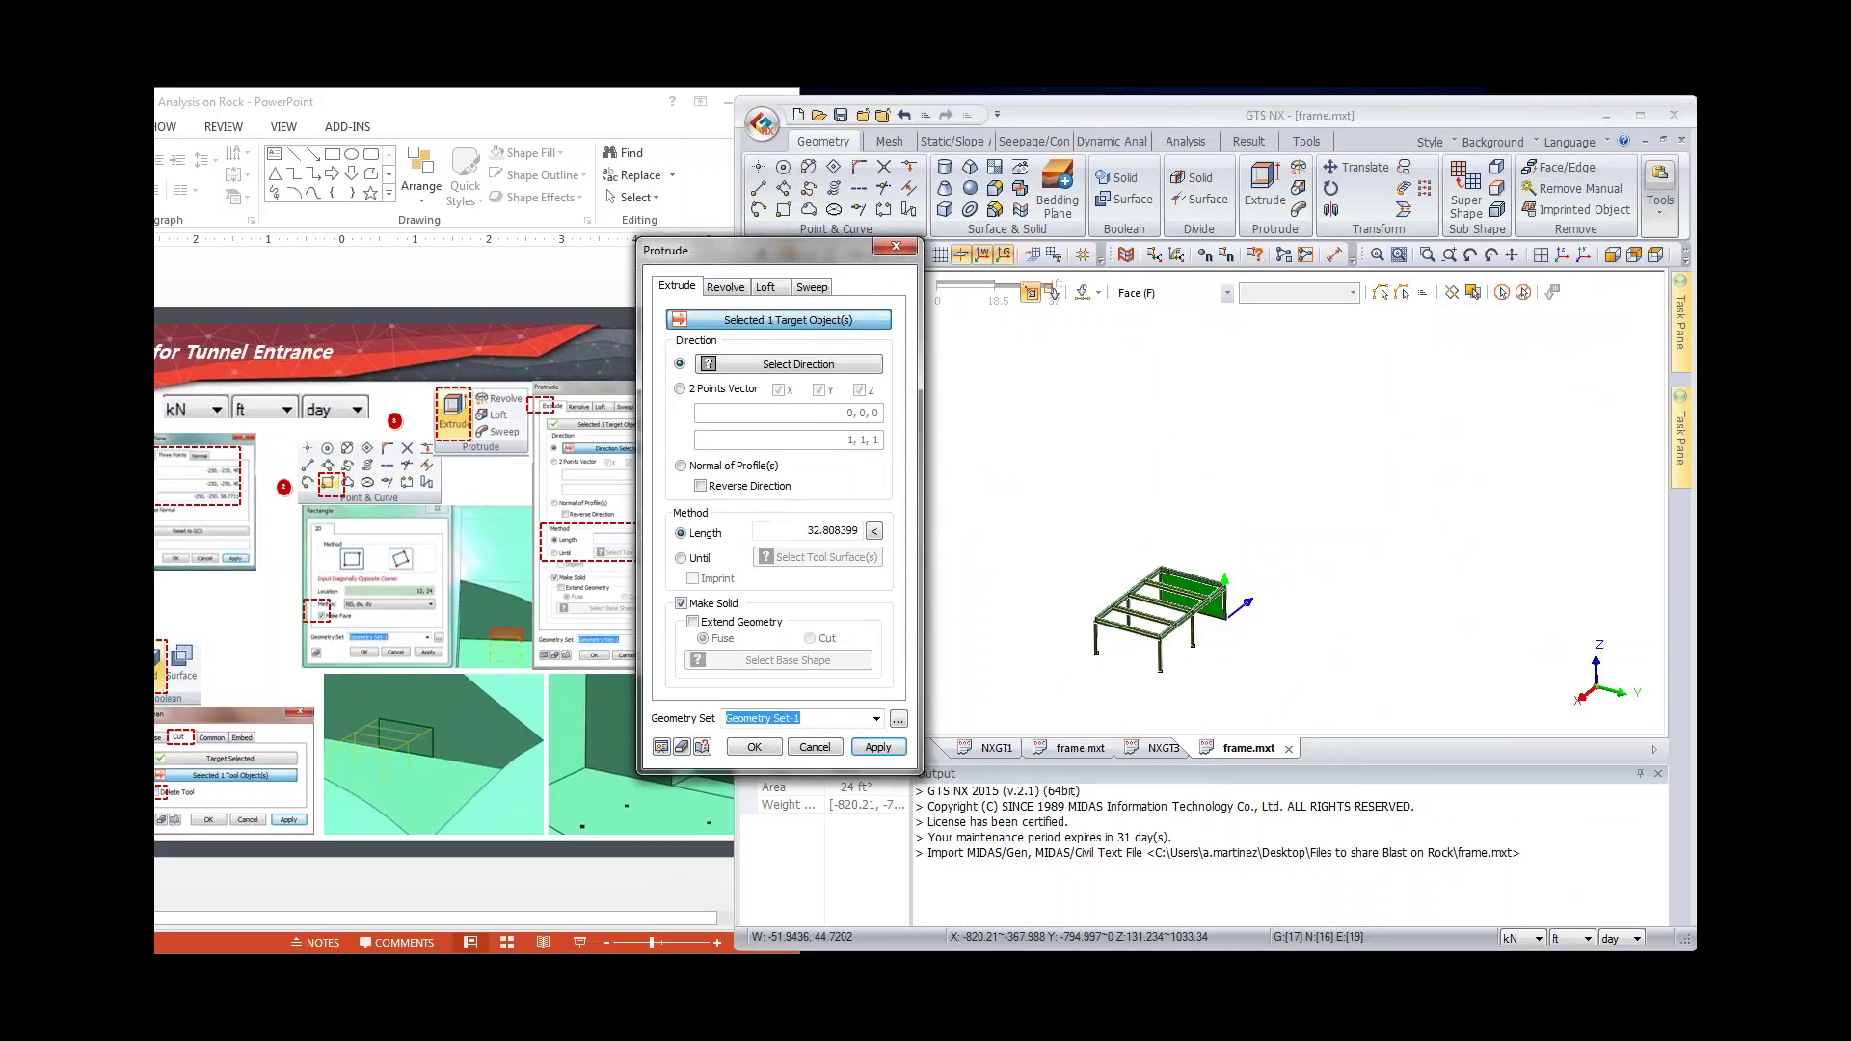
scroll(1496, 547, "down", 3)
middle_click_drag(1446, 578, 1224, 537)
scroll(1224, 537, "down", 3)
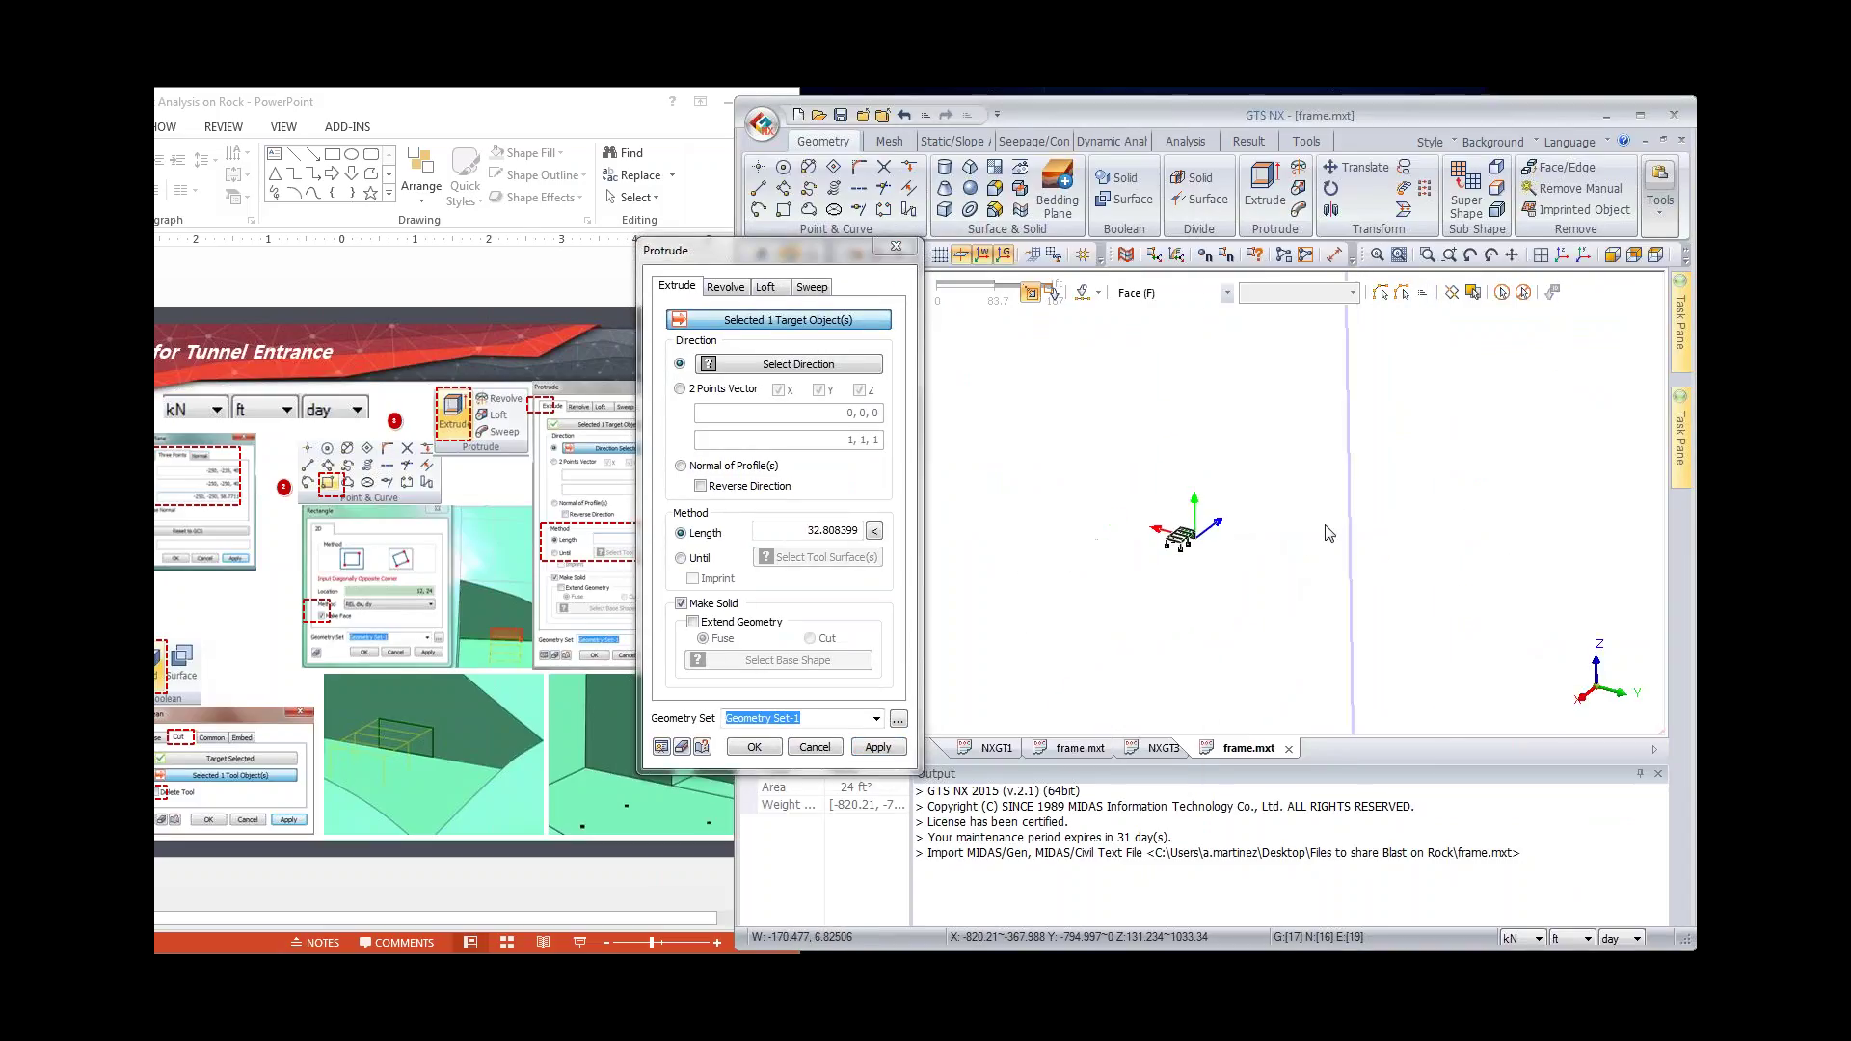
scroll(1244, 535, "up", 5)
scroll(1243, 535, "down", 1)
left_click_drag(838, 249, 1410, 290)
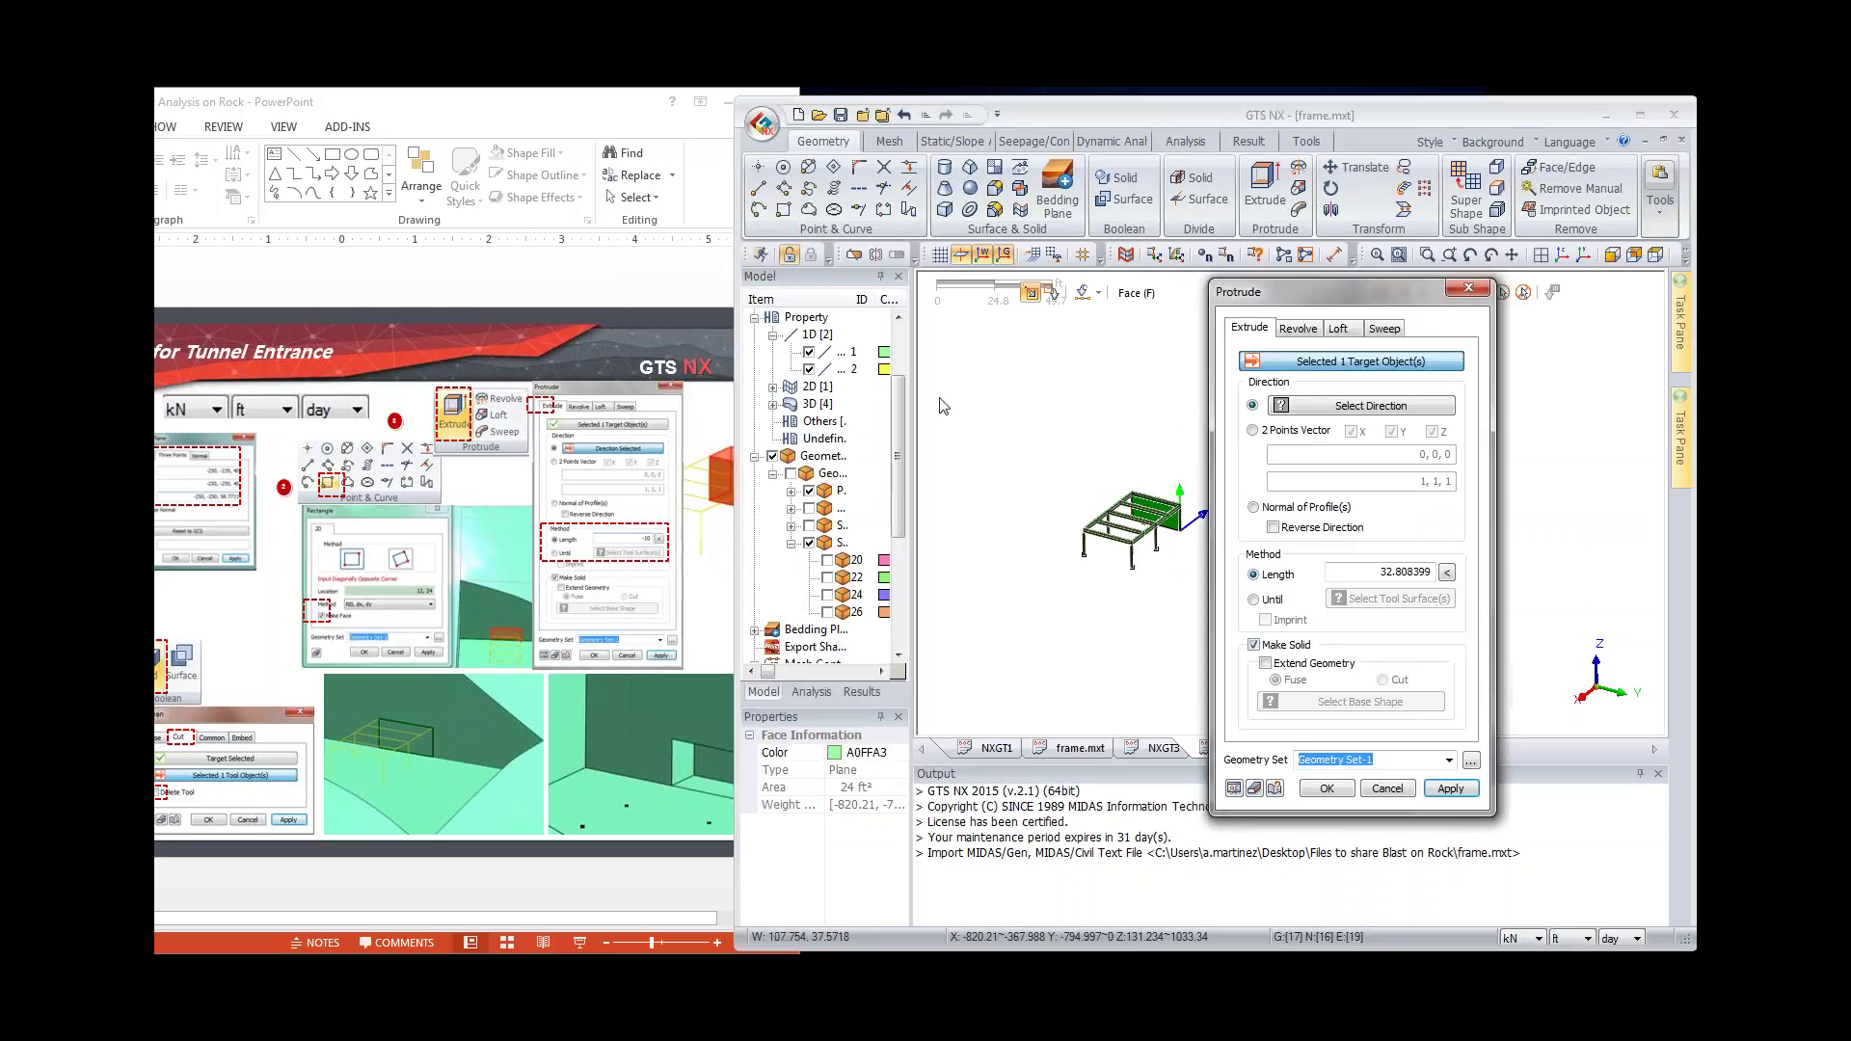
scroll(899, 386, "up", 2)
left_click(757, 373)
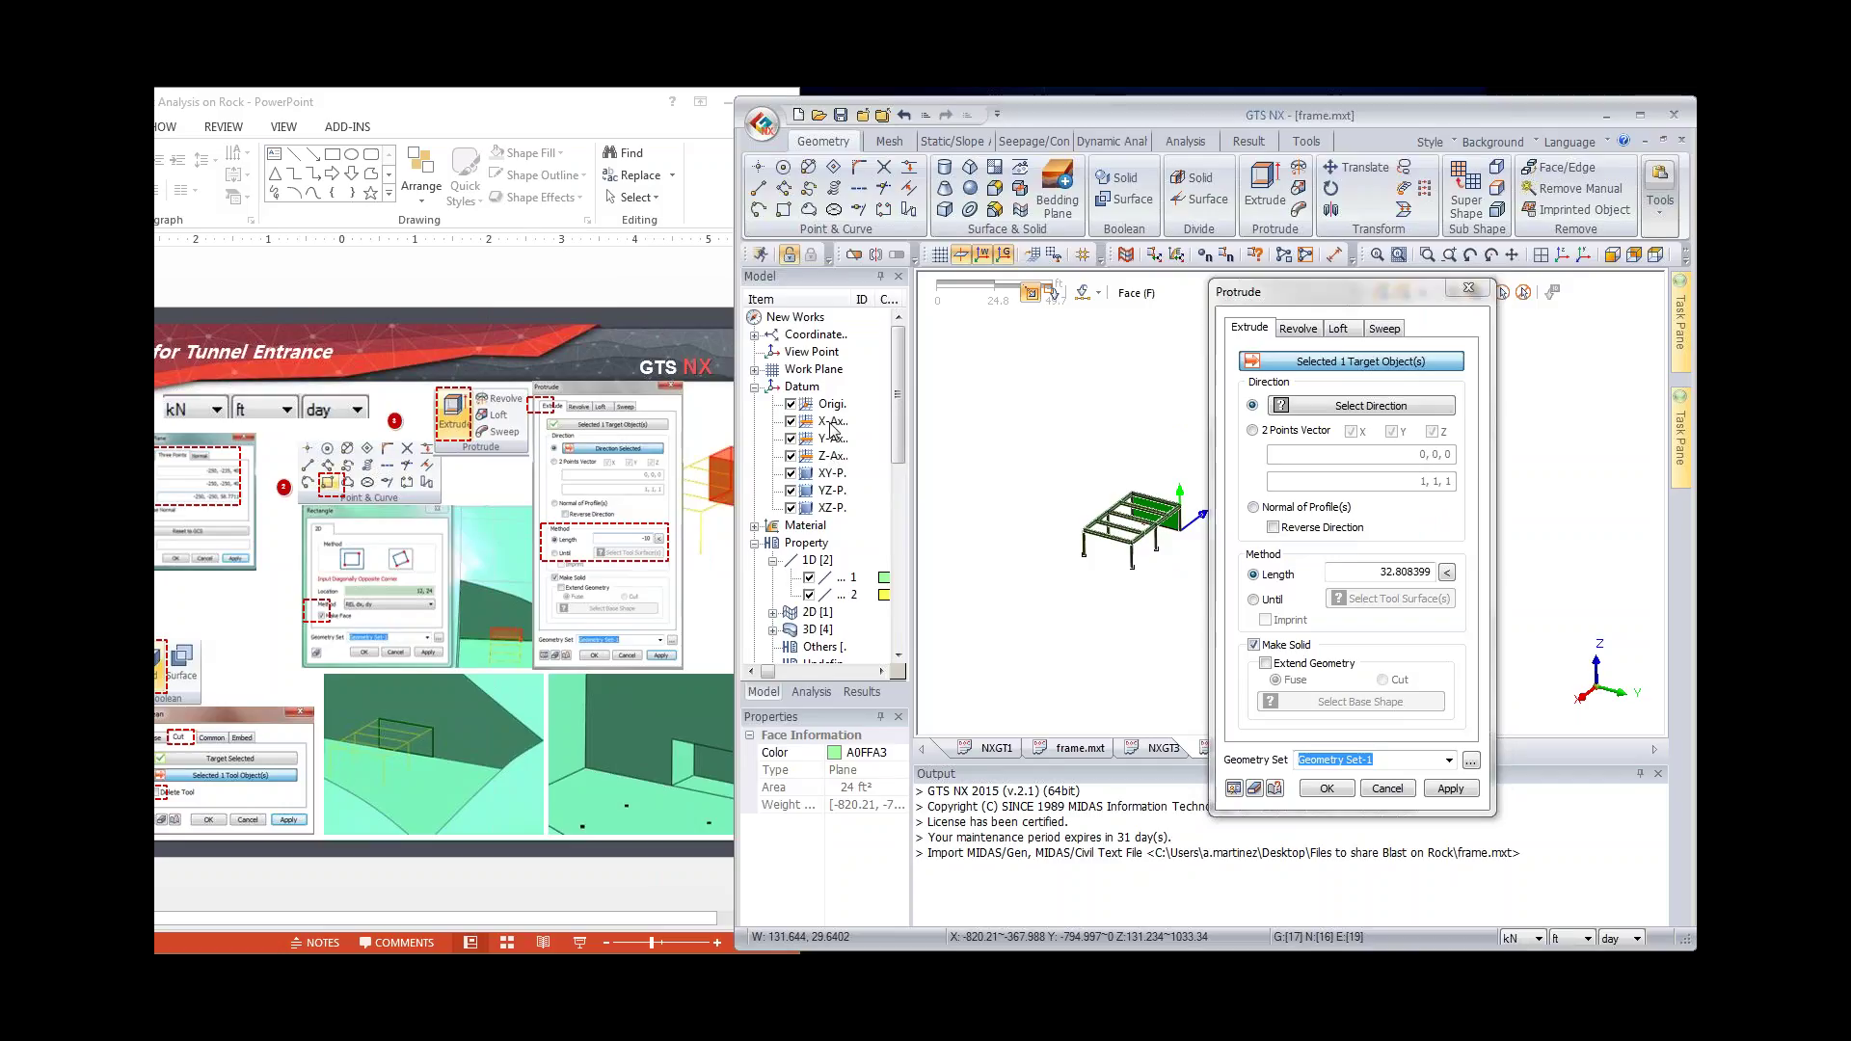
Step: Set the extrusion direction to the X axis and the length to 10 ft
left_click(833, 423)
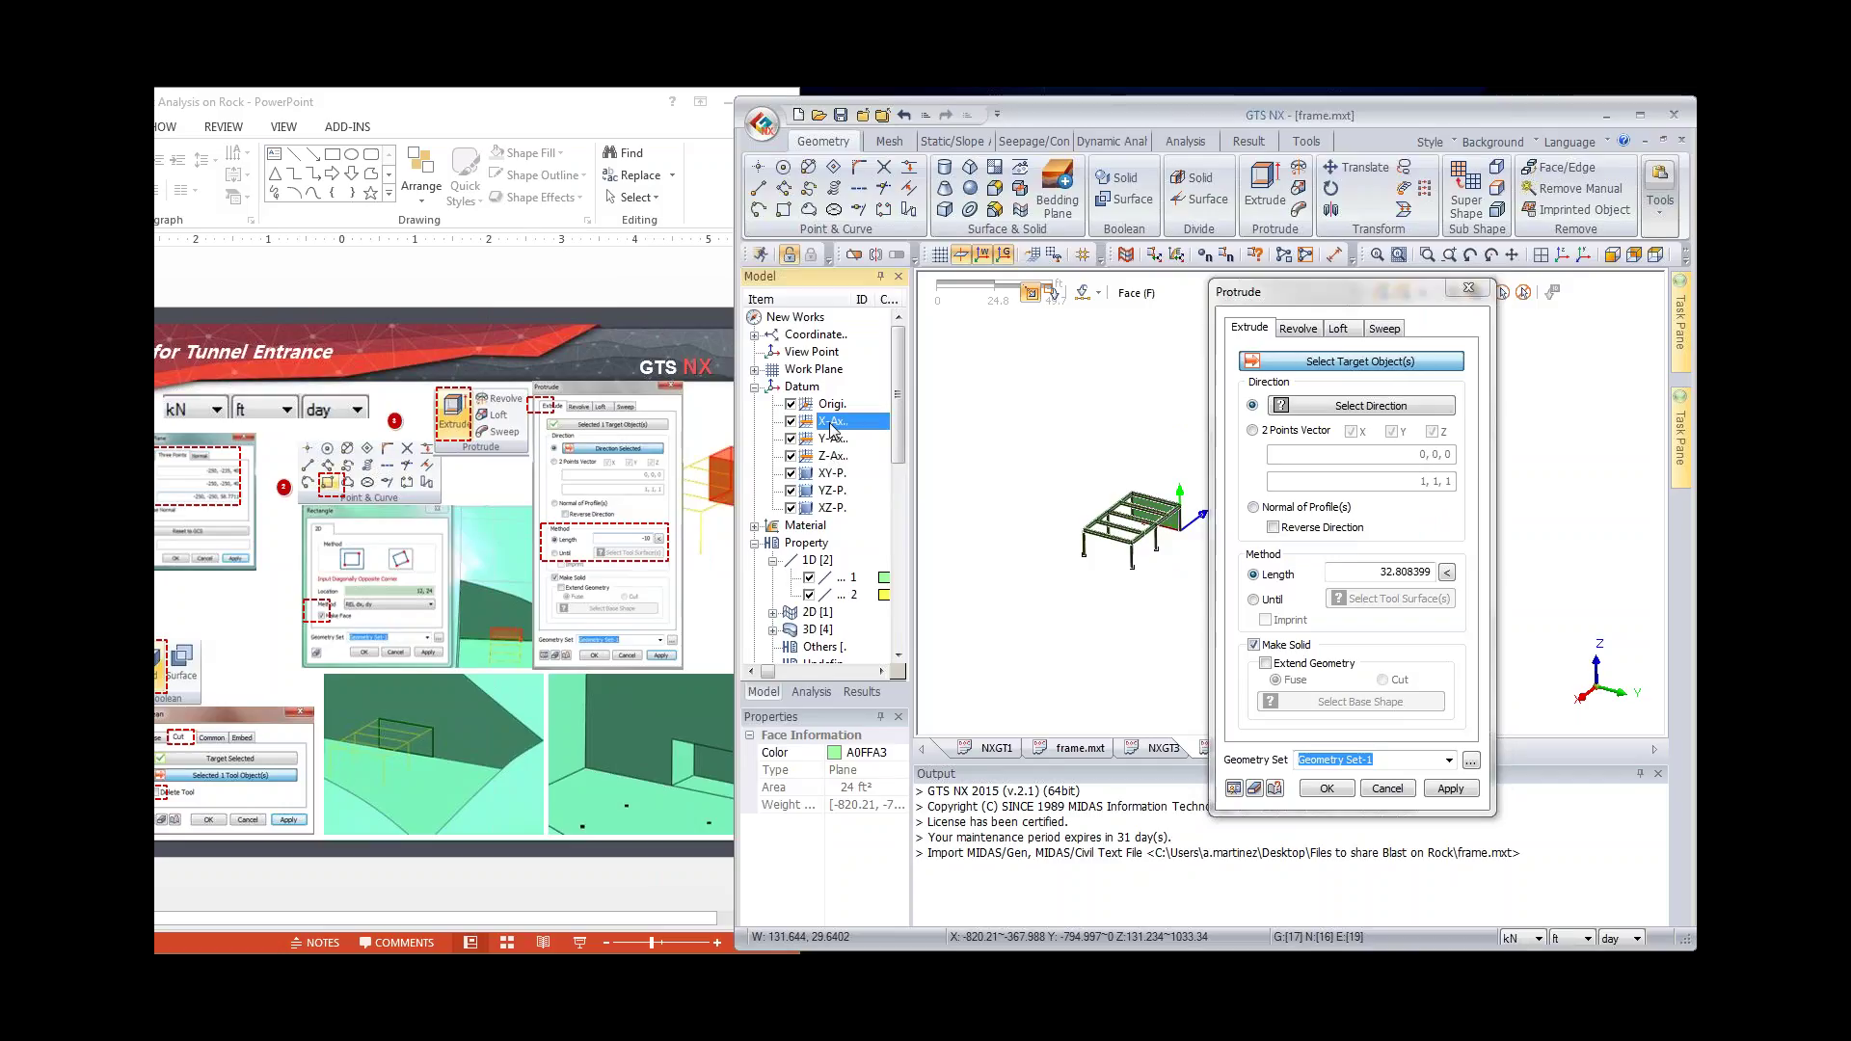
left_click(835, 441)
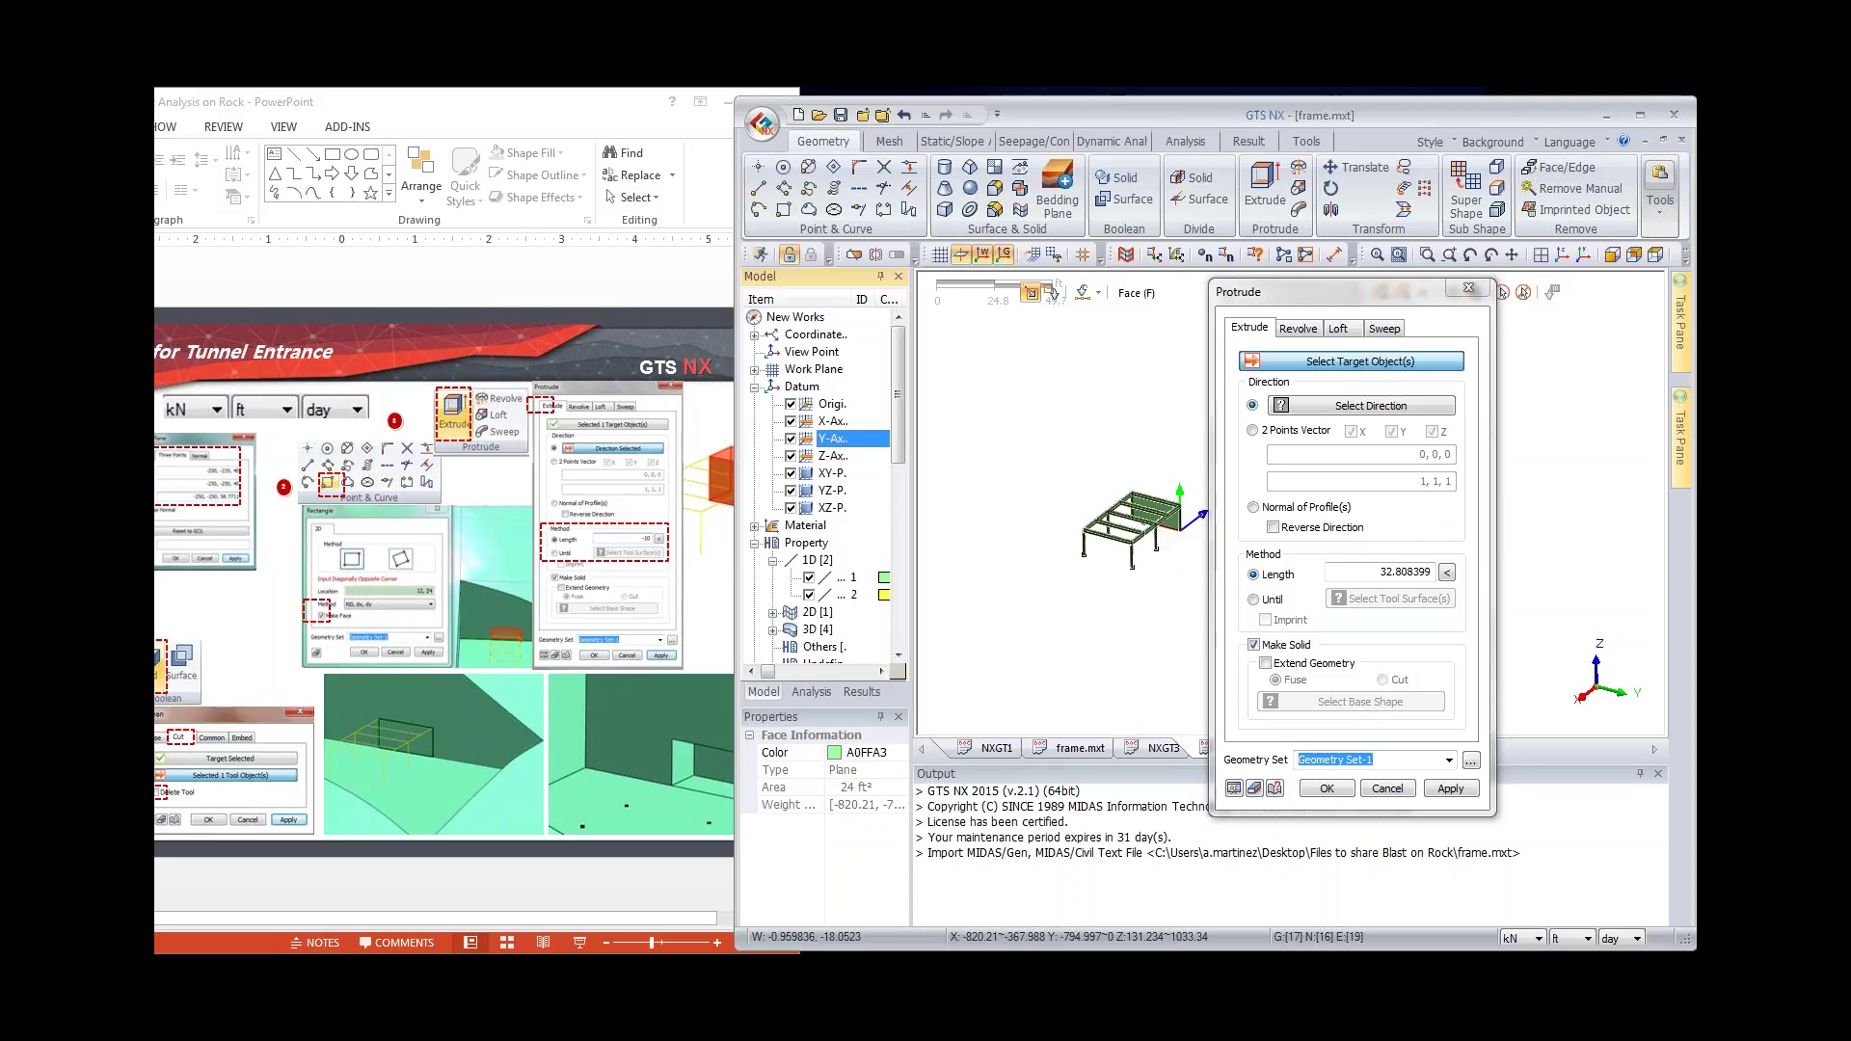
left_click(1379, 572)
type("10")
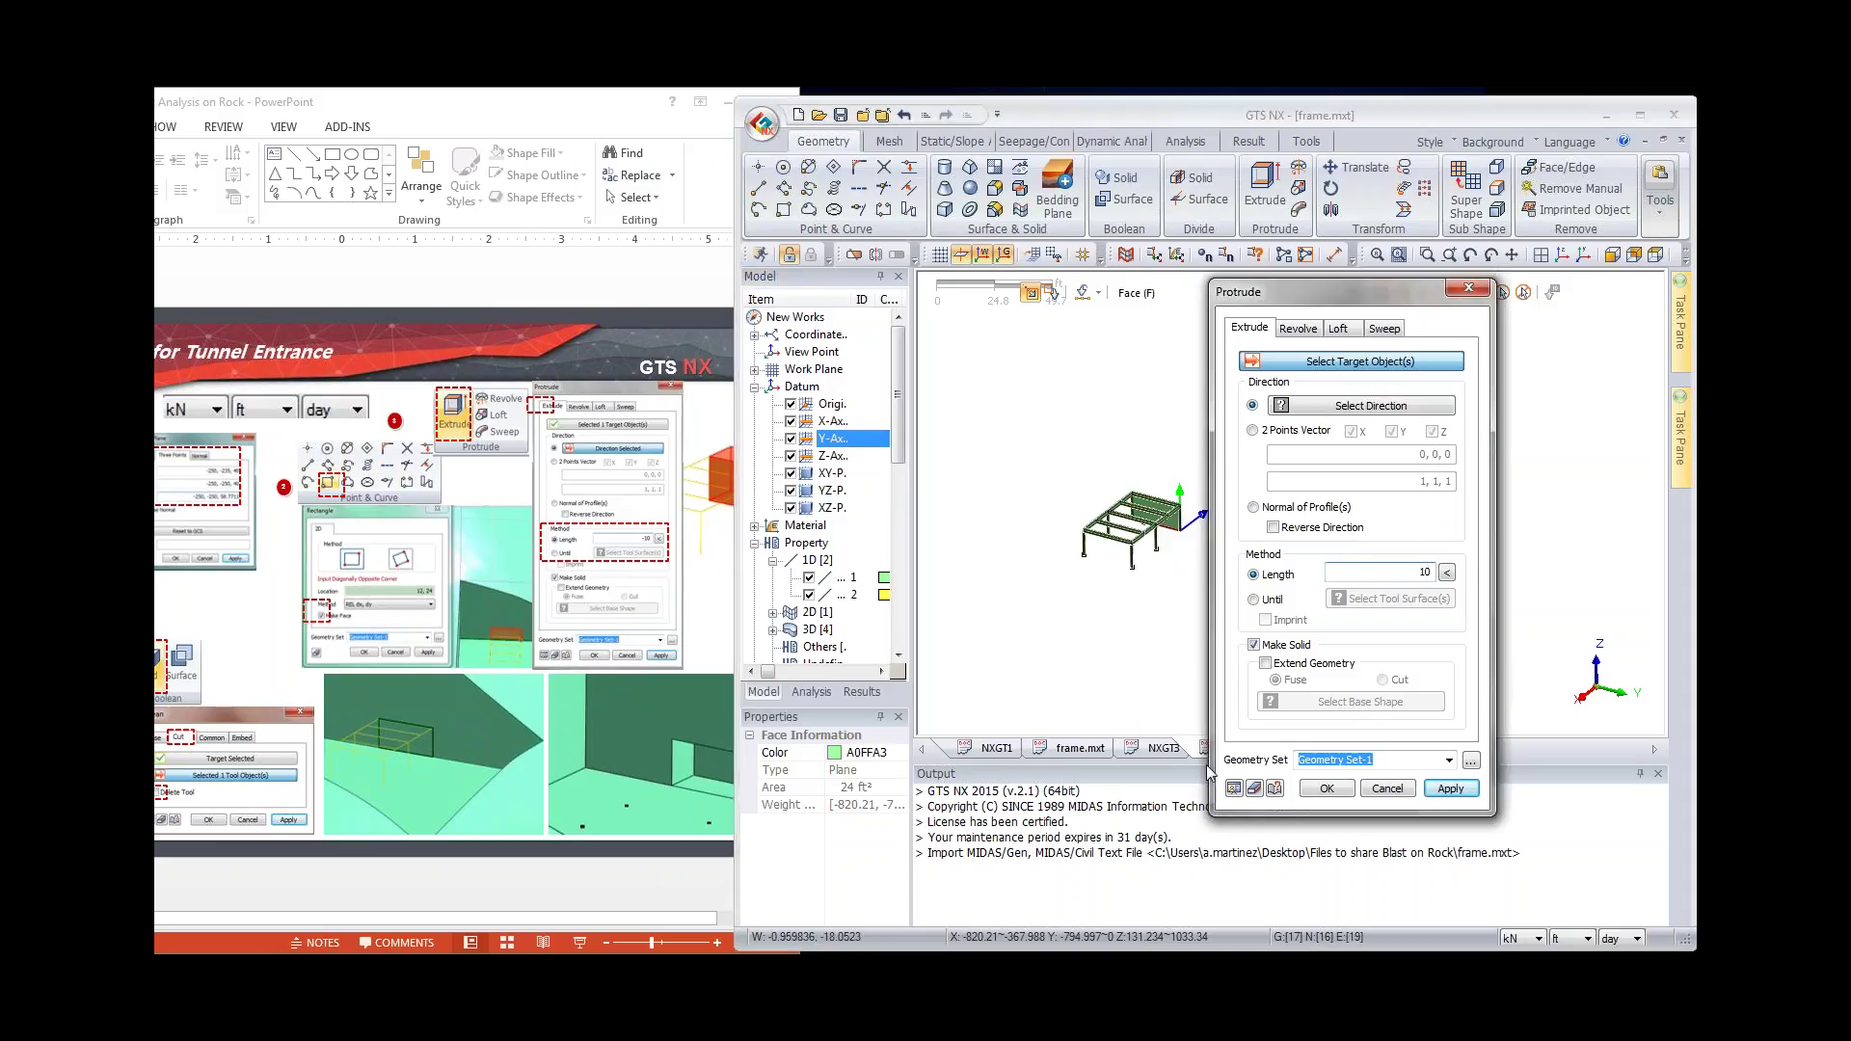
key("Return")
key("Return")
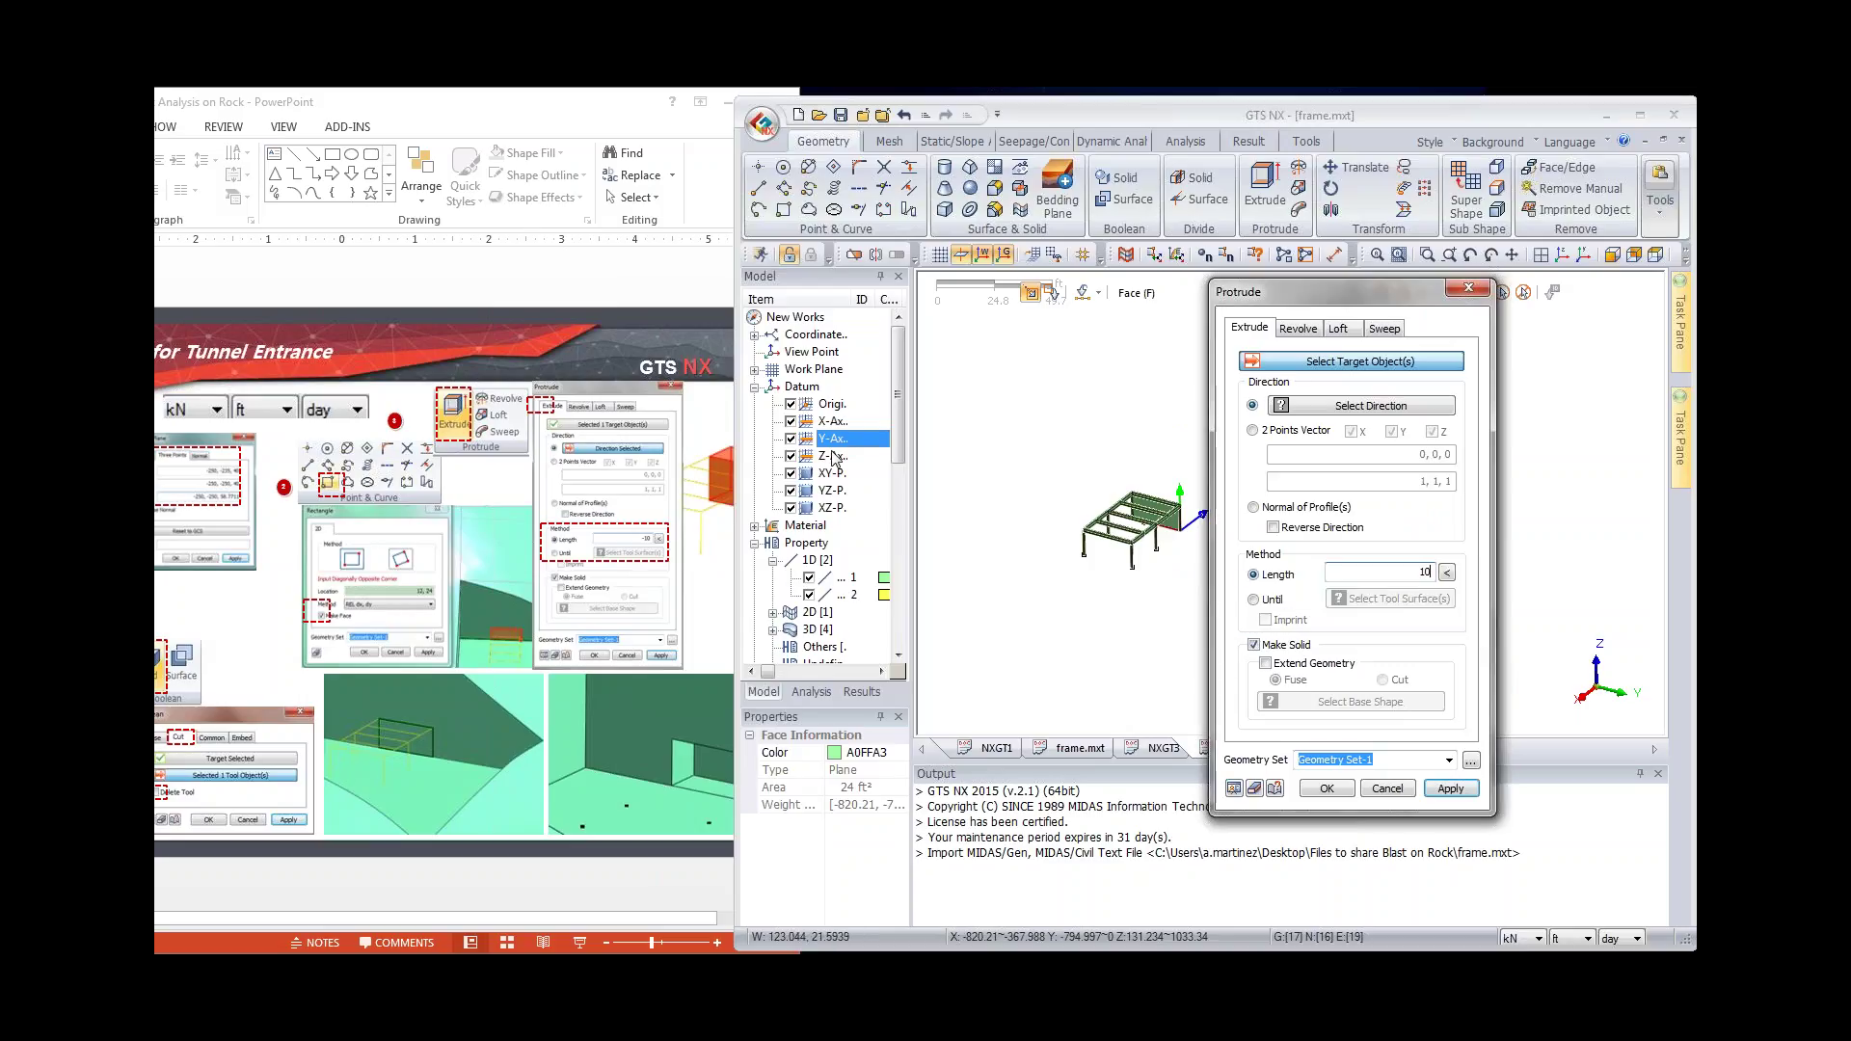
left_click(835, 422)
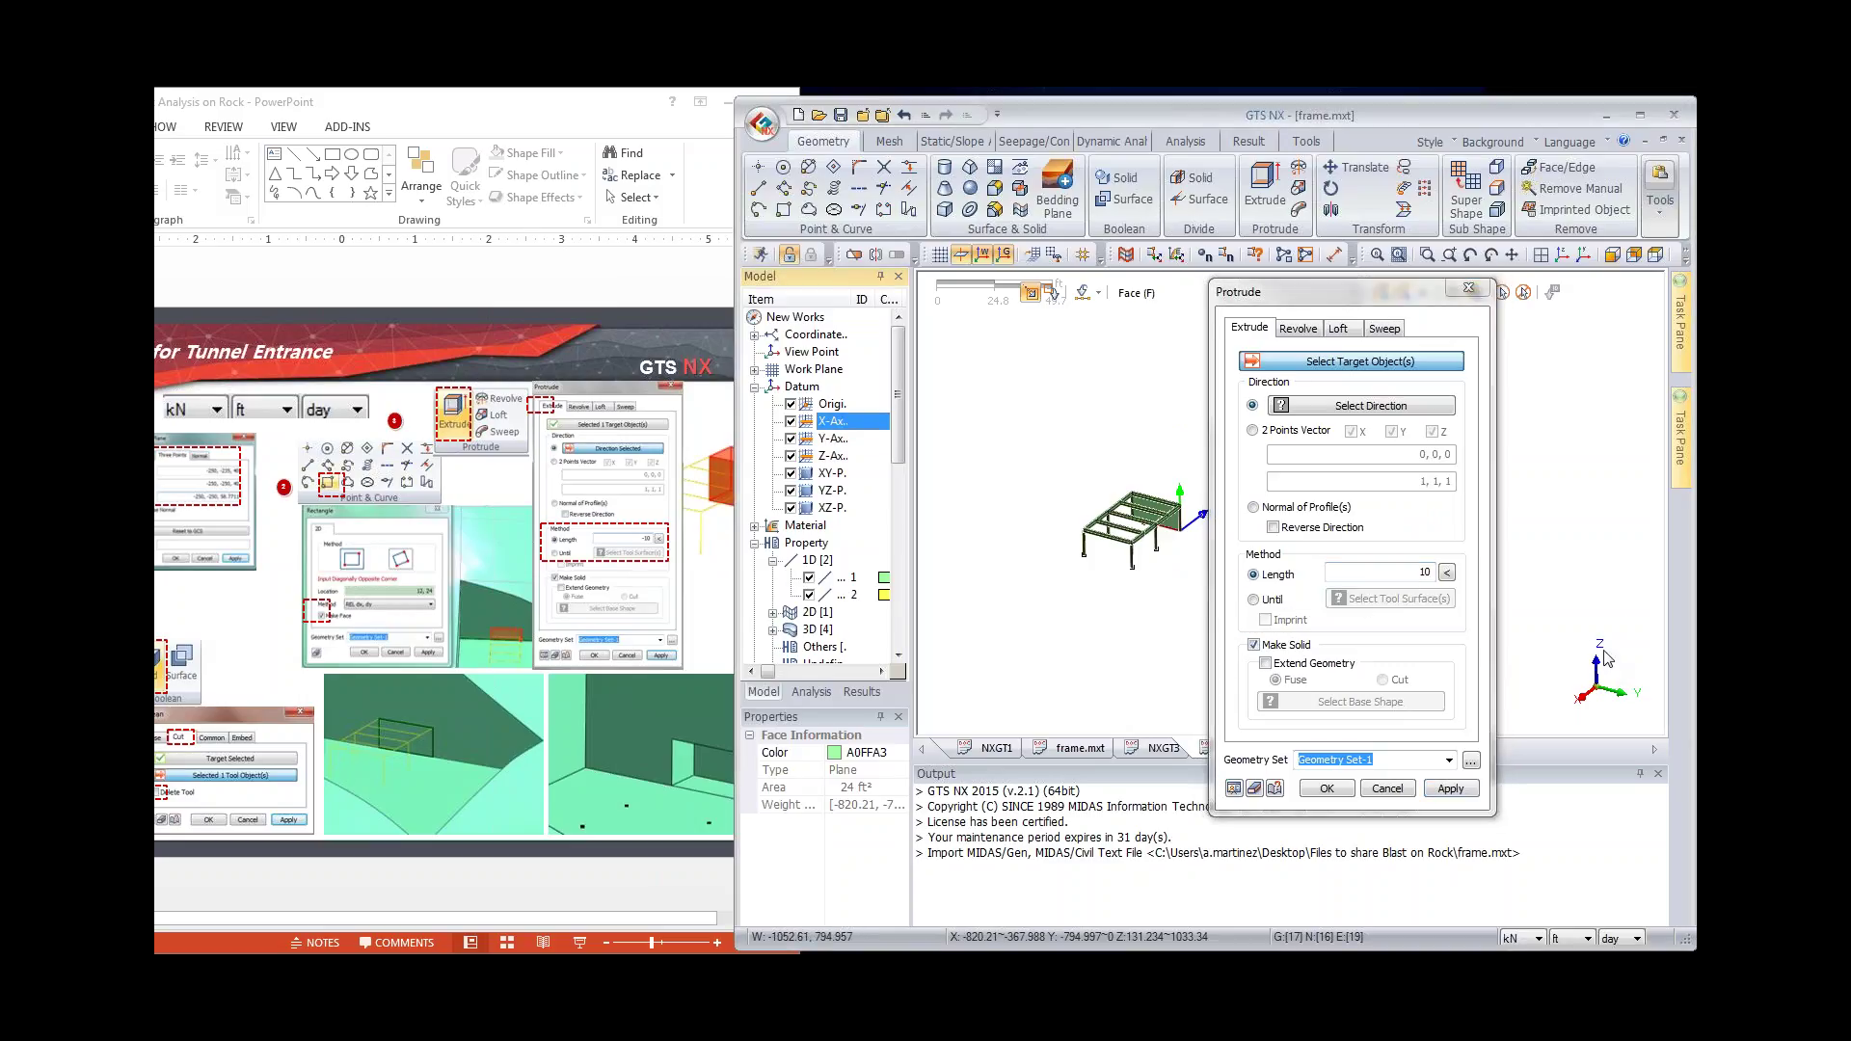
left_click(1235, 792)
left_click(1292, 578)
left_click(833, 421)
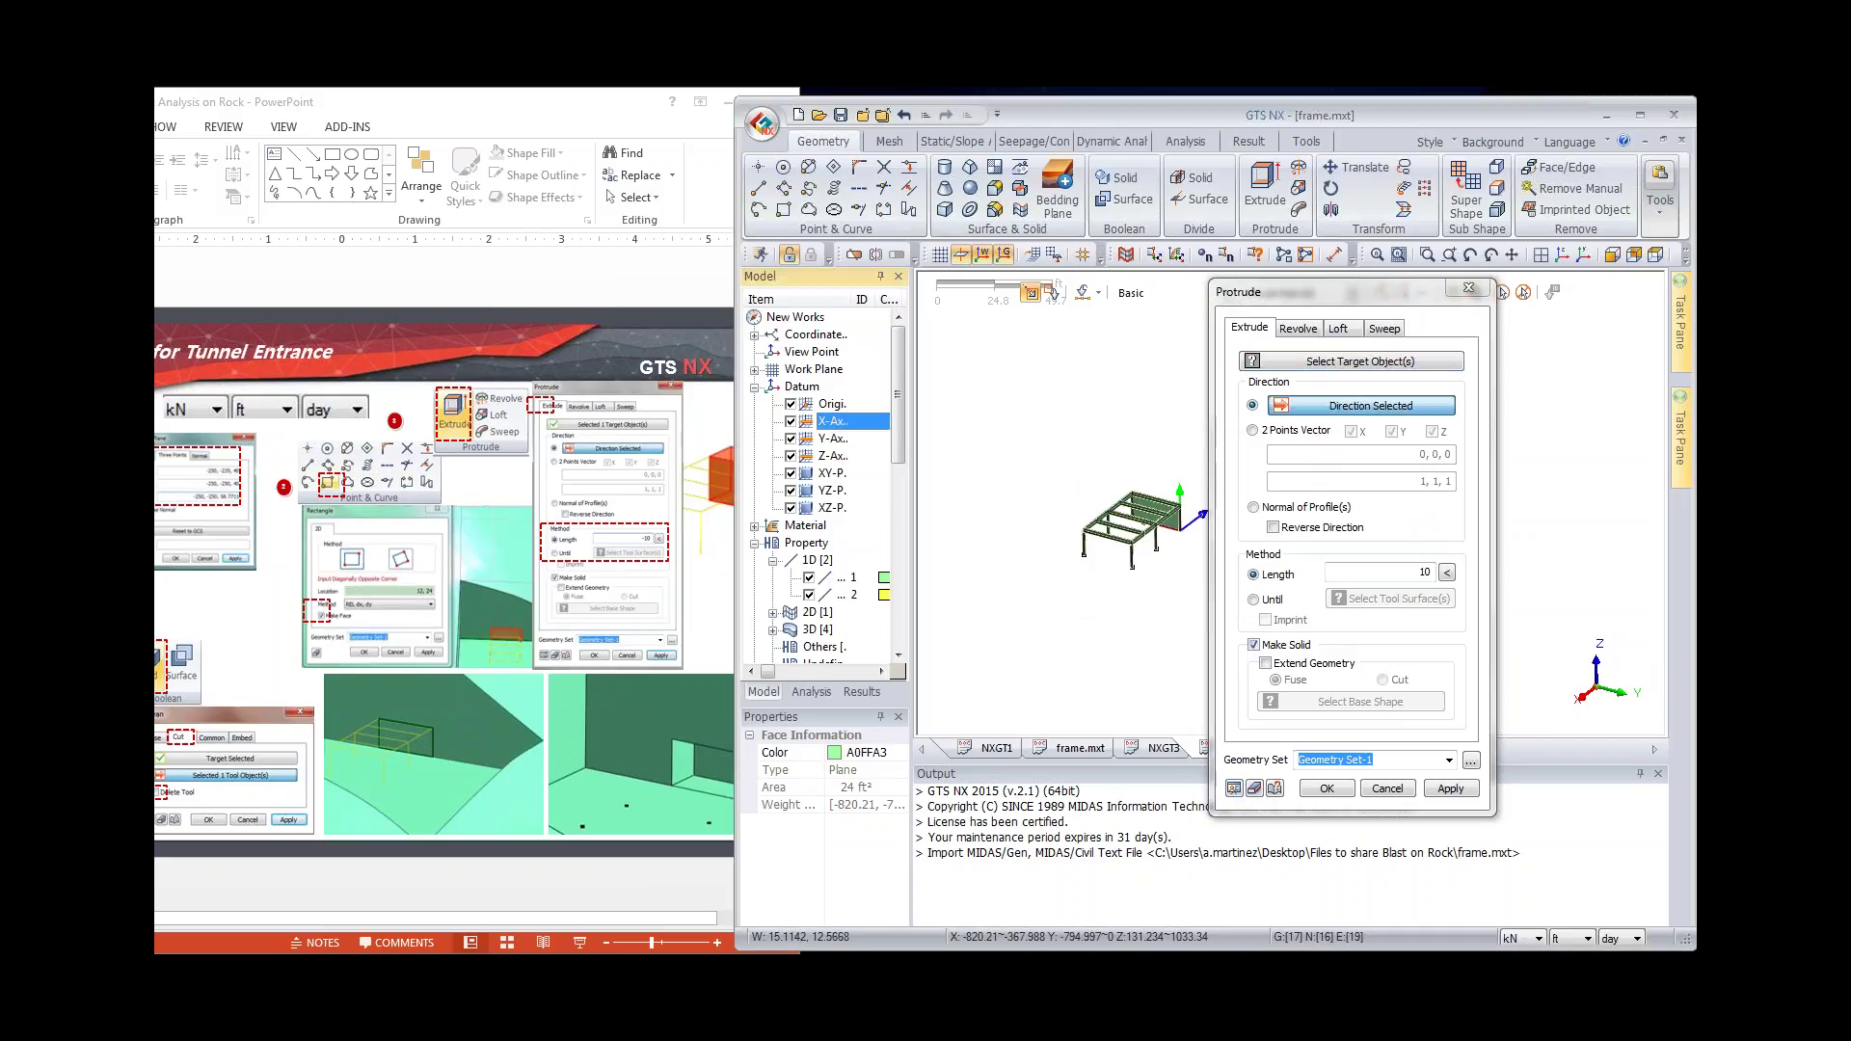
left_click(1234, 789)
left_click(1281, 575)
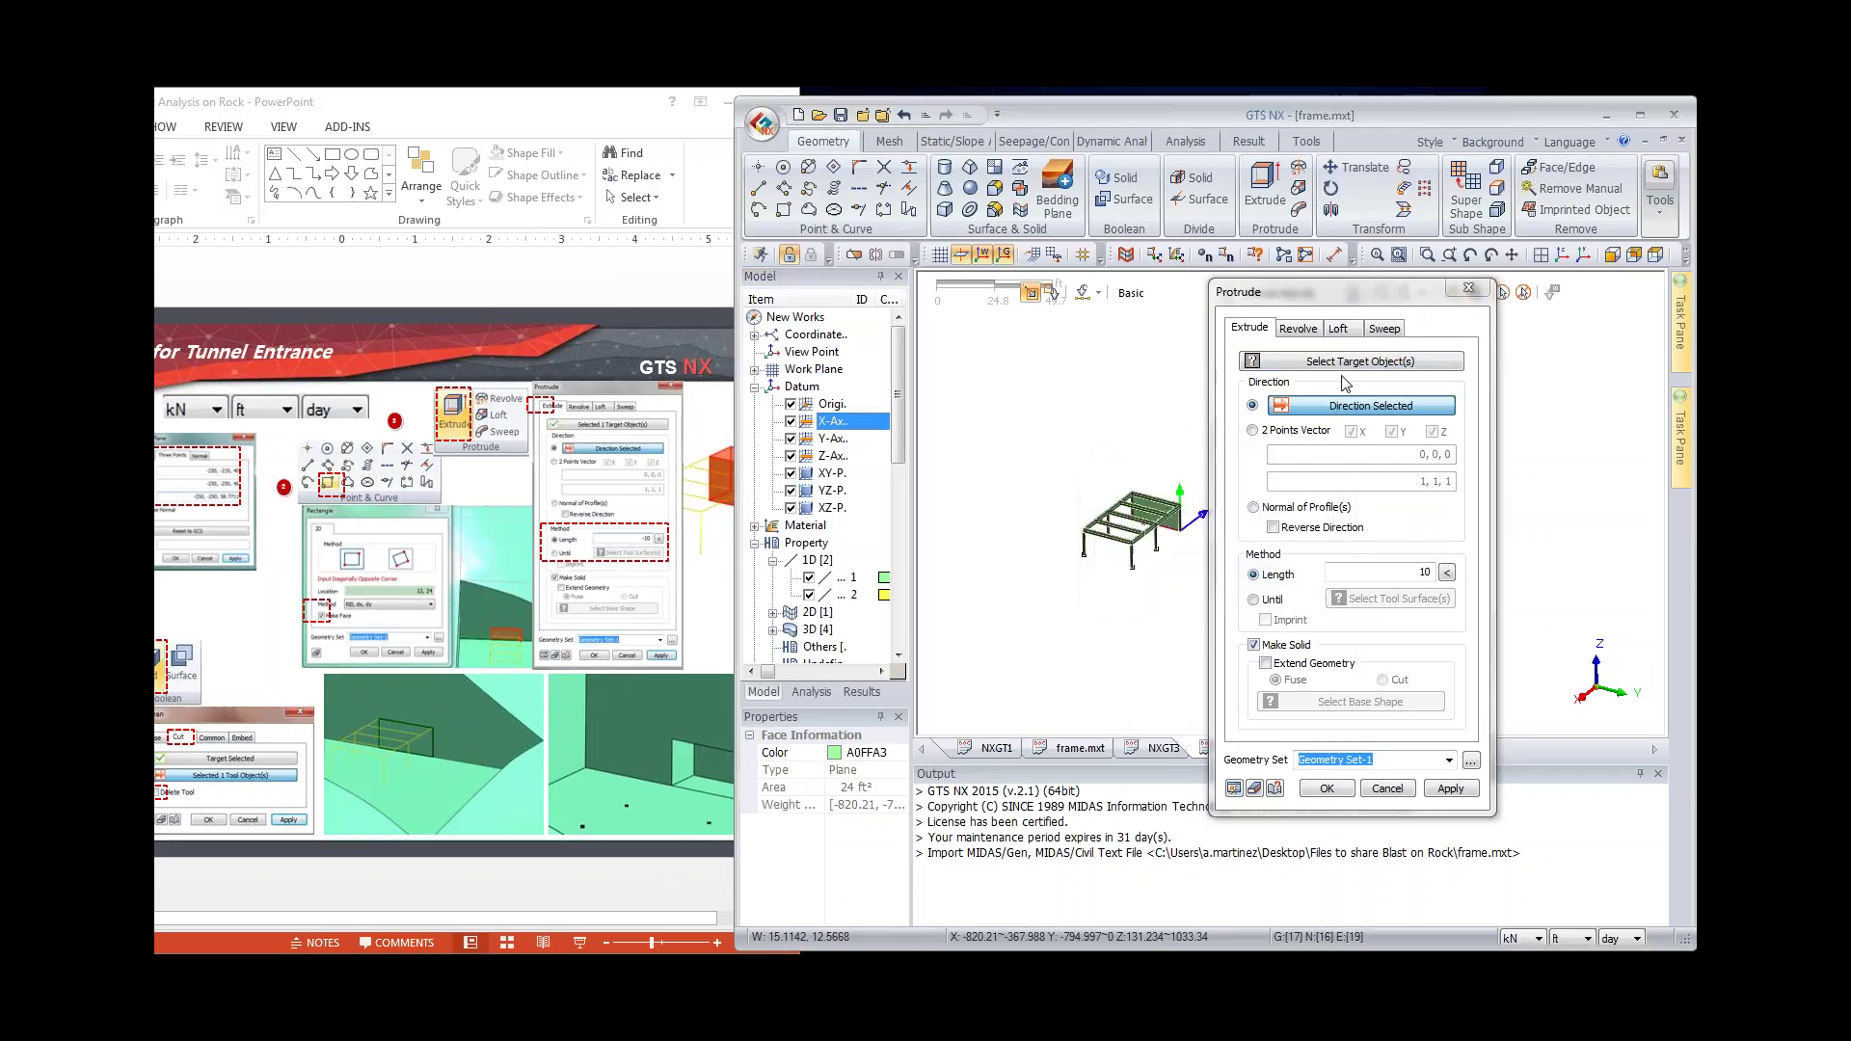
left_click(1388, 363)
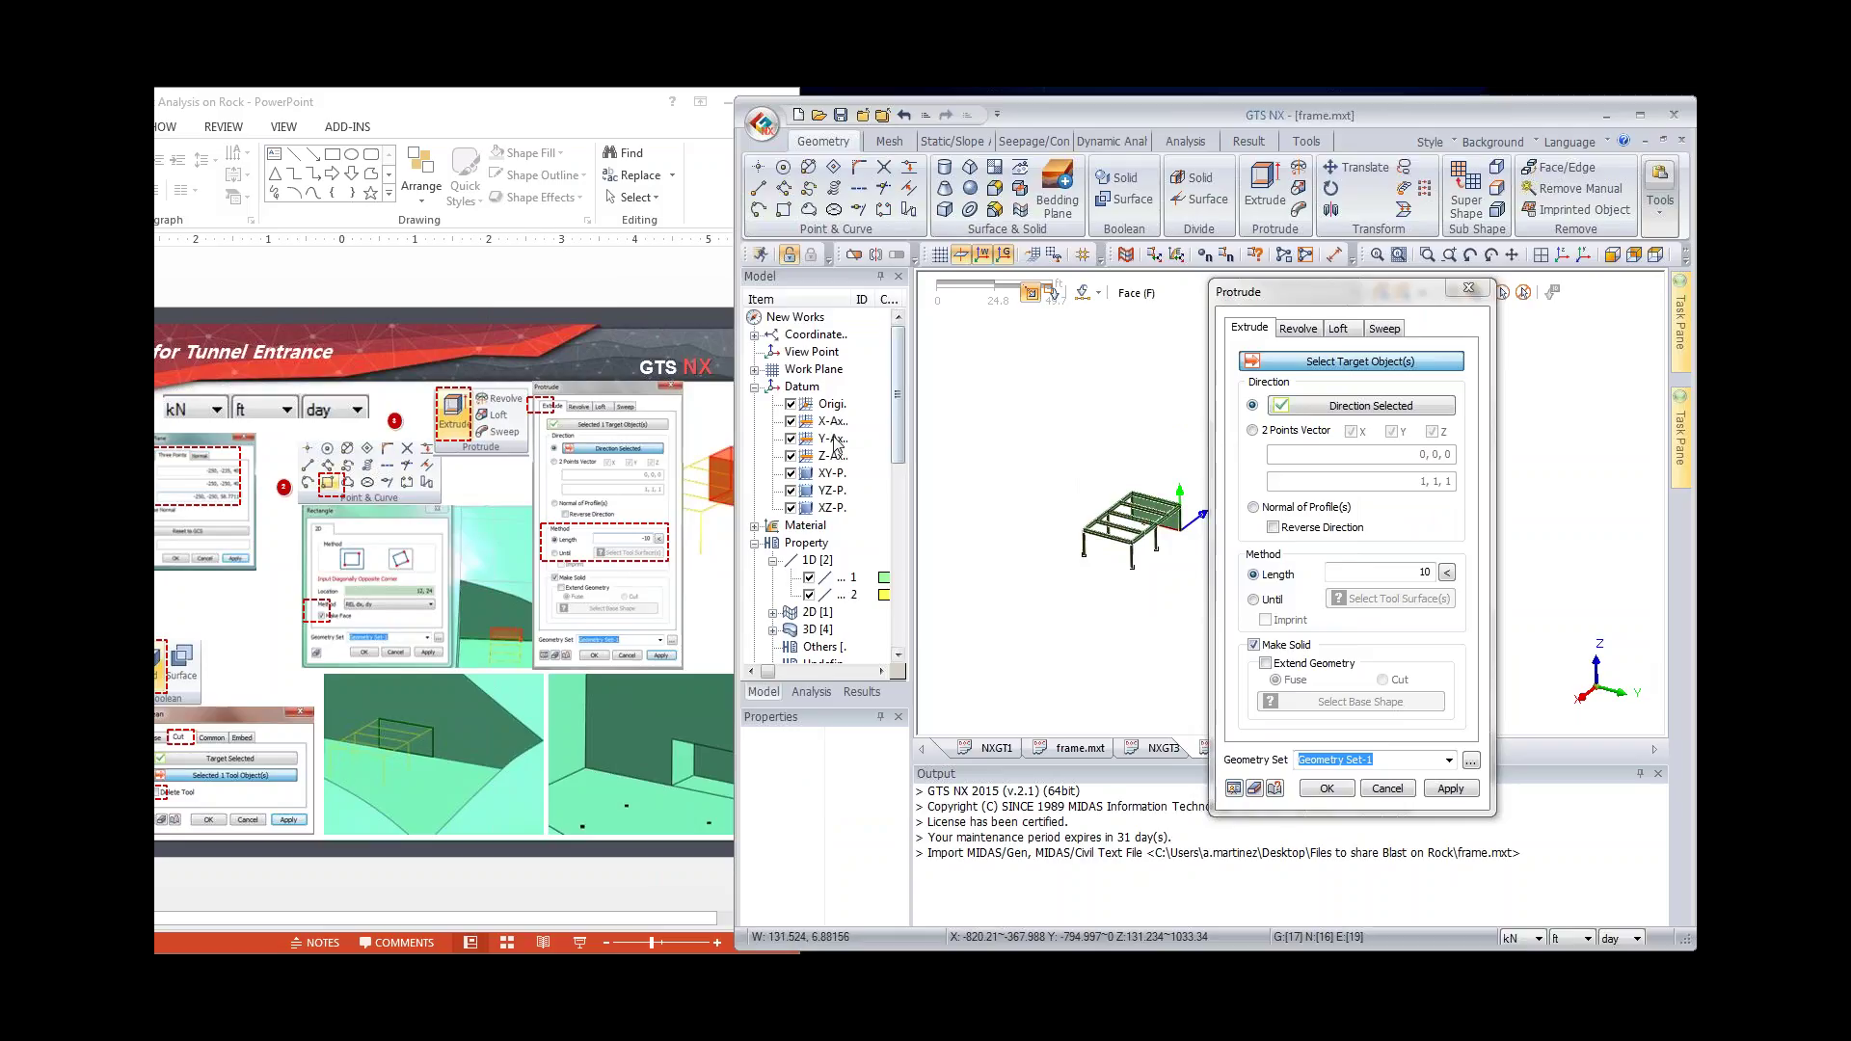
left_click(1234, 789)
left_click(1289, 574)
Step: Pick the frame's end face, reverse the direction, and create the 10 ft solid box
left_click_drag(1349, 291, 973, 268)
scroll(1339, 529, "up", 5)
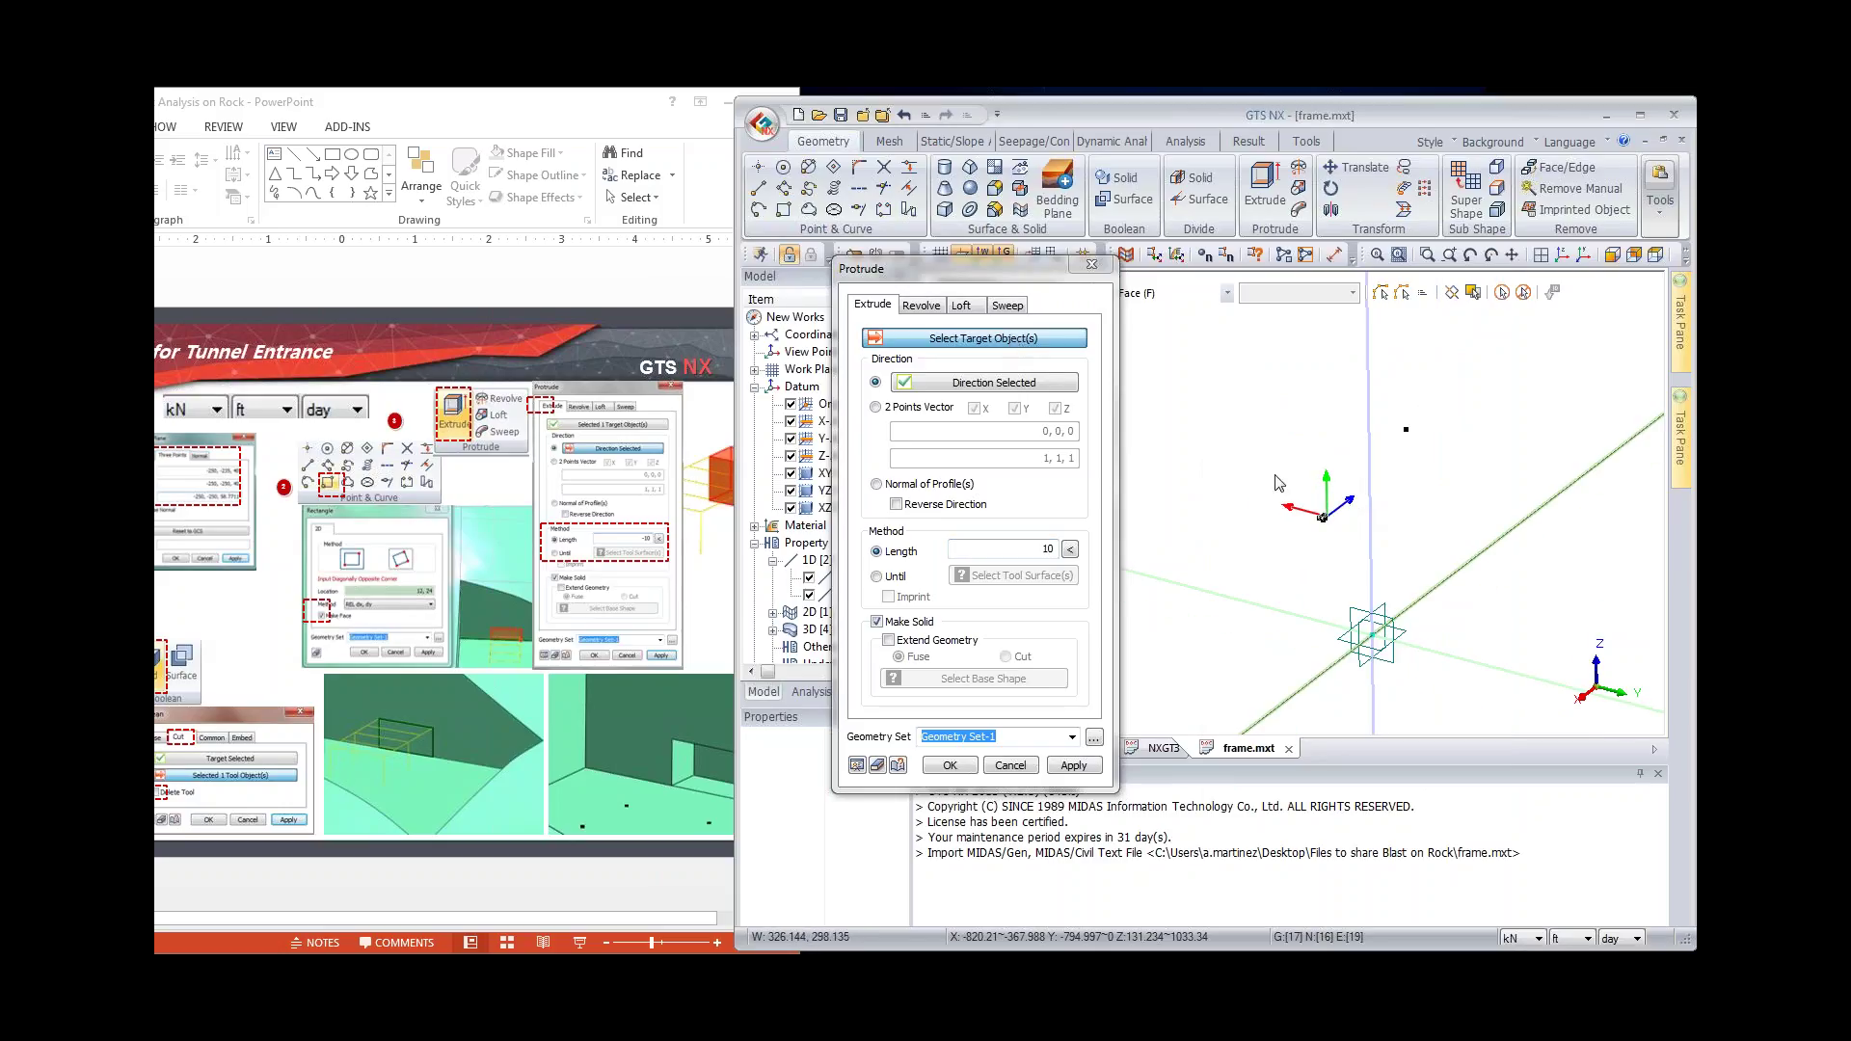
middle_click_drag(1345, 518, 1292, 540)
left_click(1290, 536)
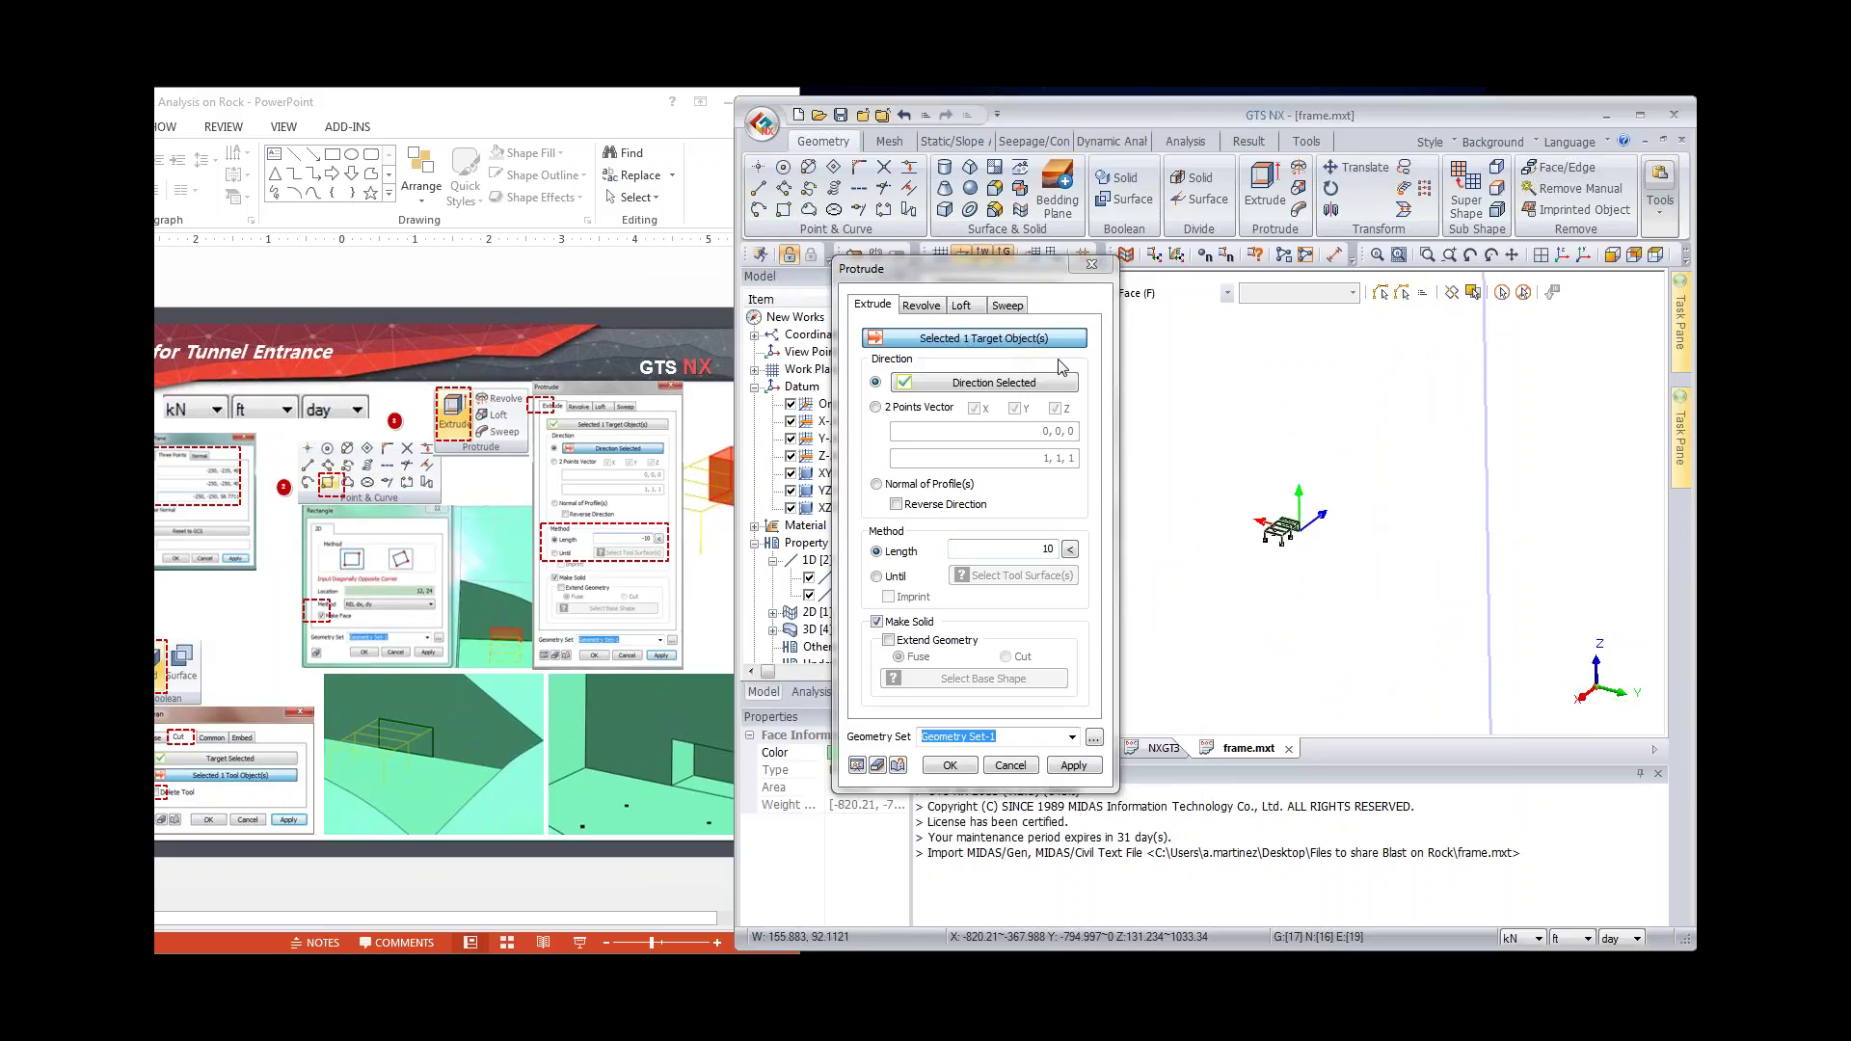
scroll(1222, 436, "down", 3)
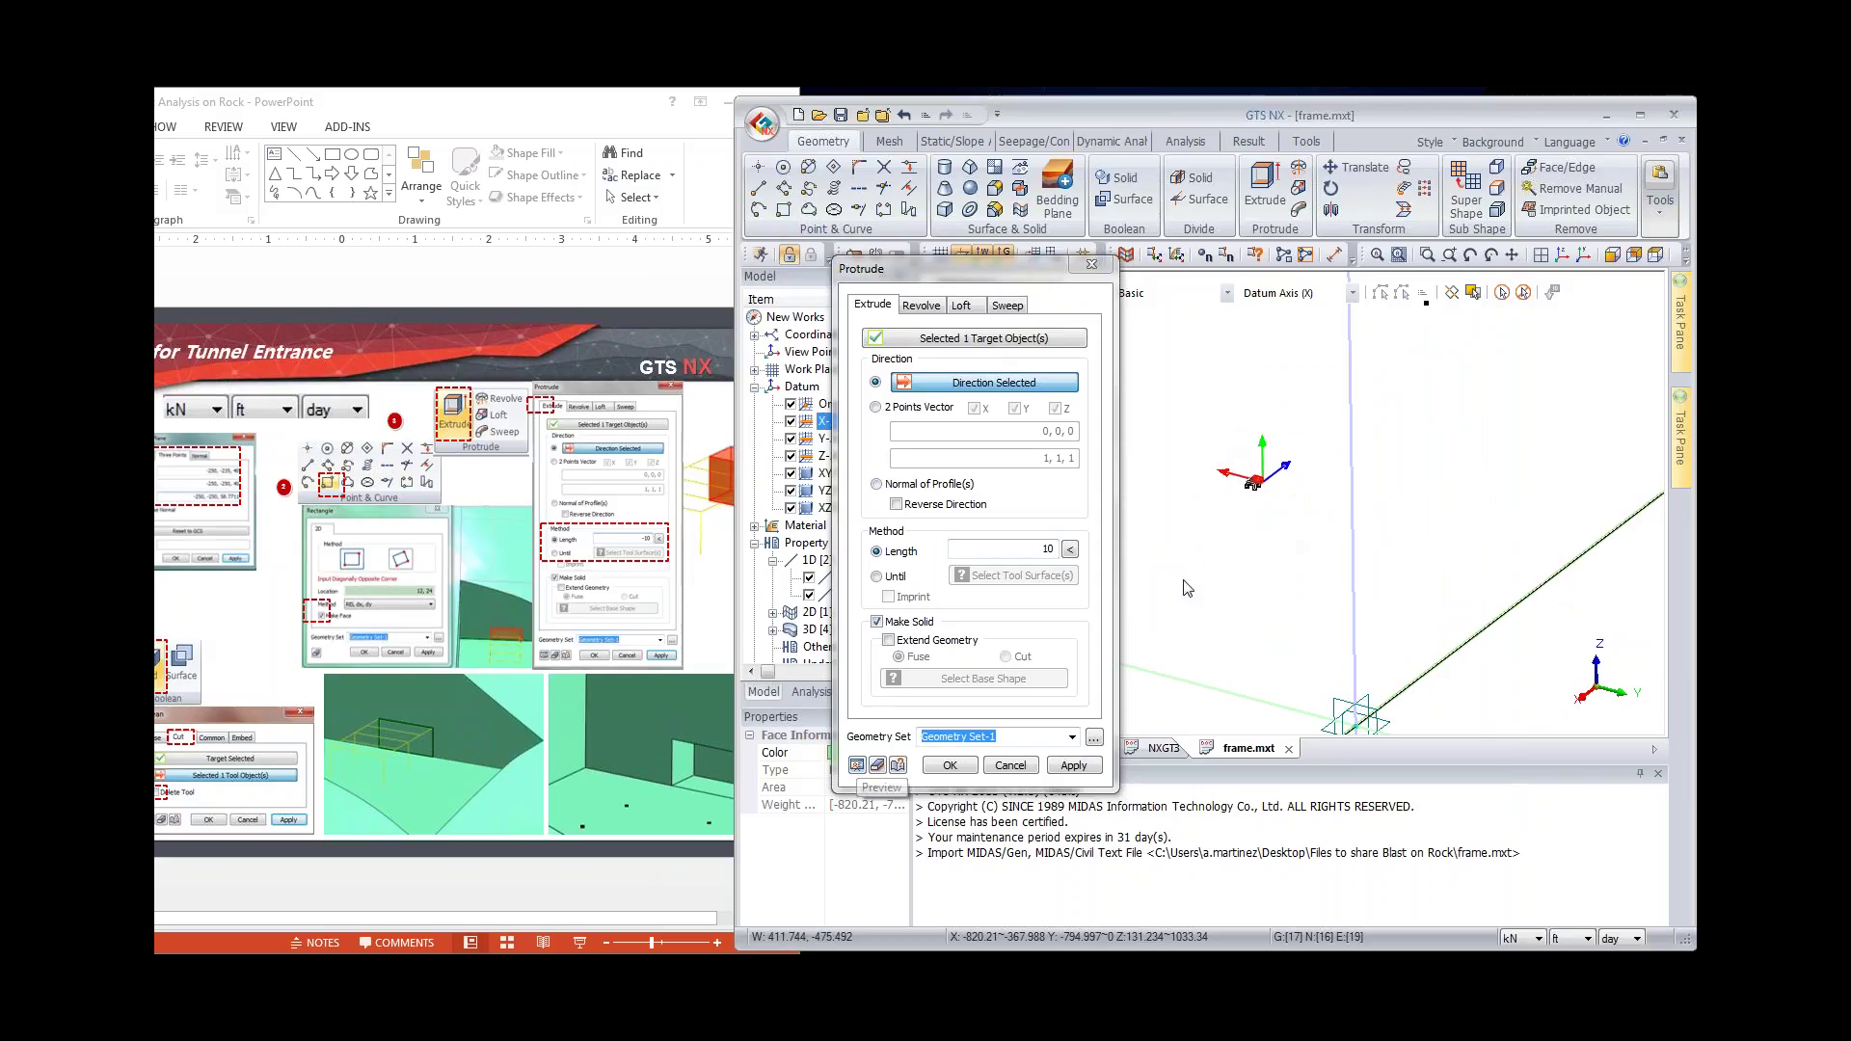
scroll(1217, 468, "up", 5)
scroll(1223, 475, "up", 2)
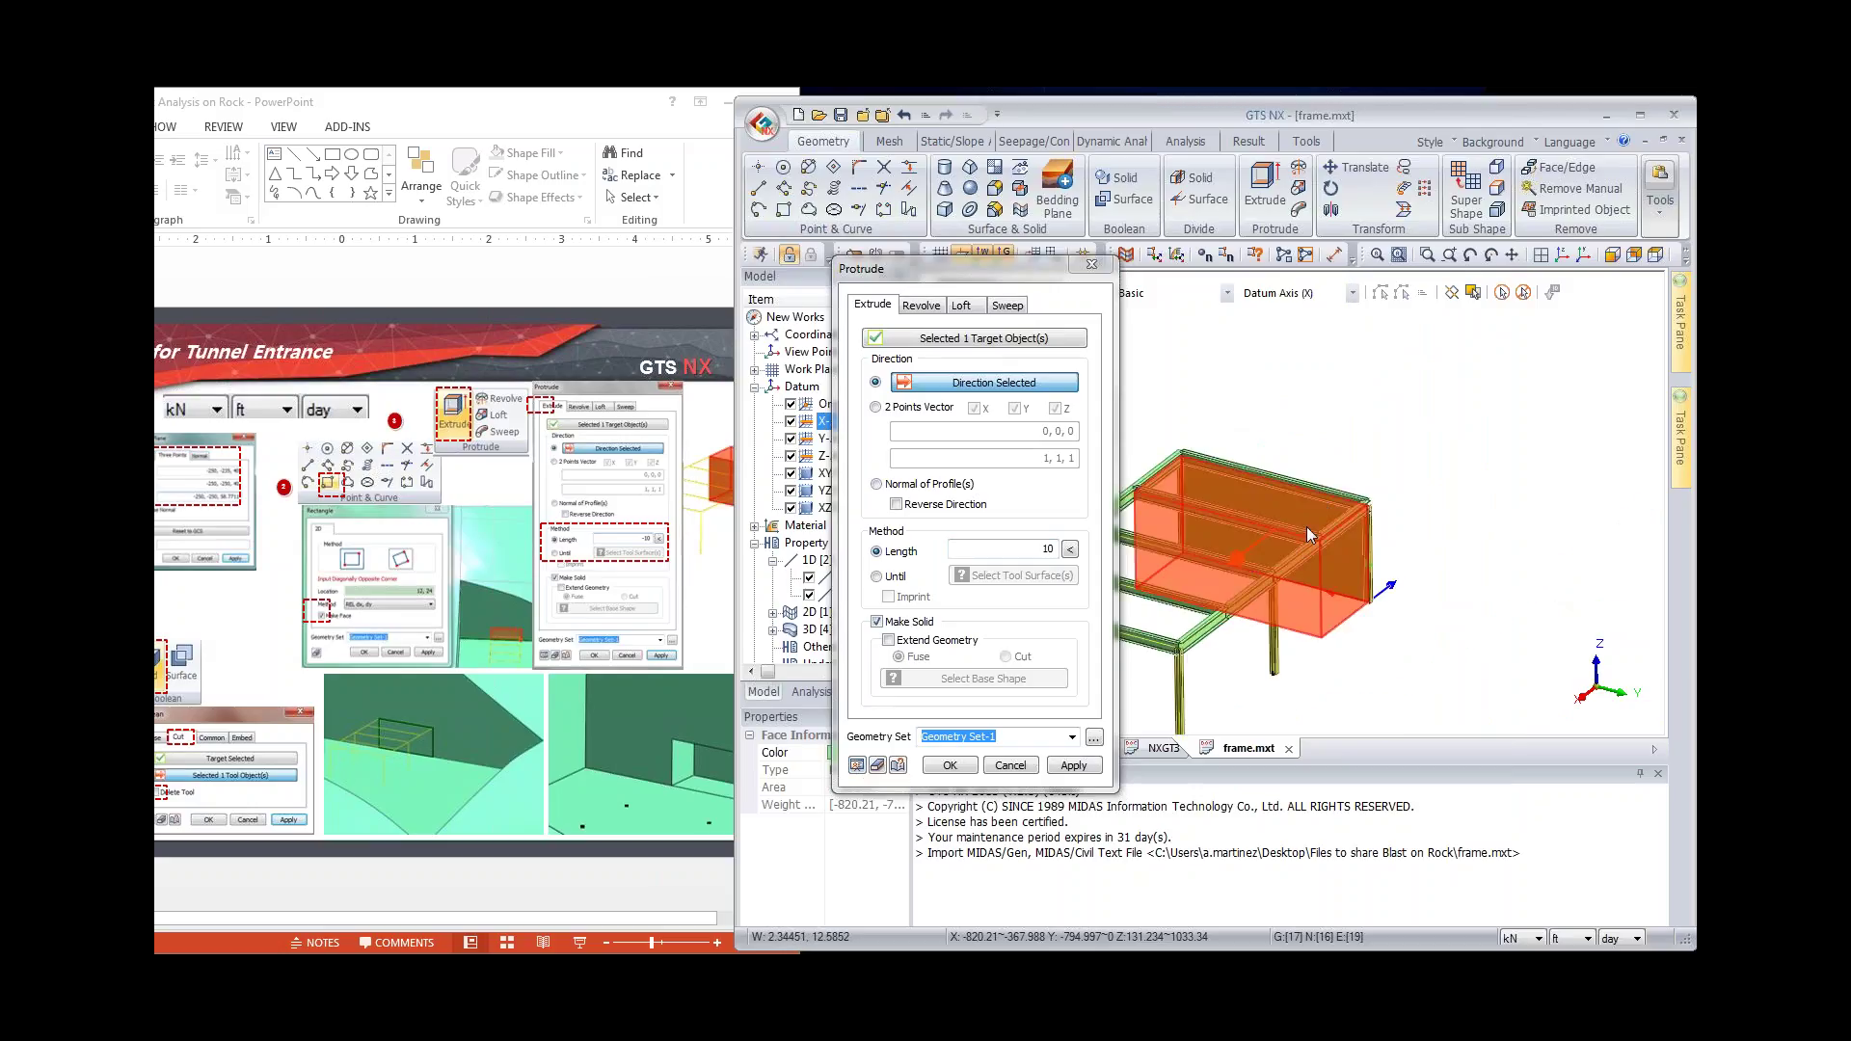
left_click(931, 510)
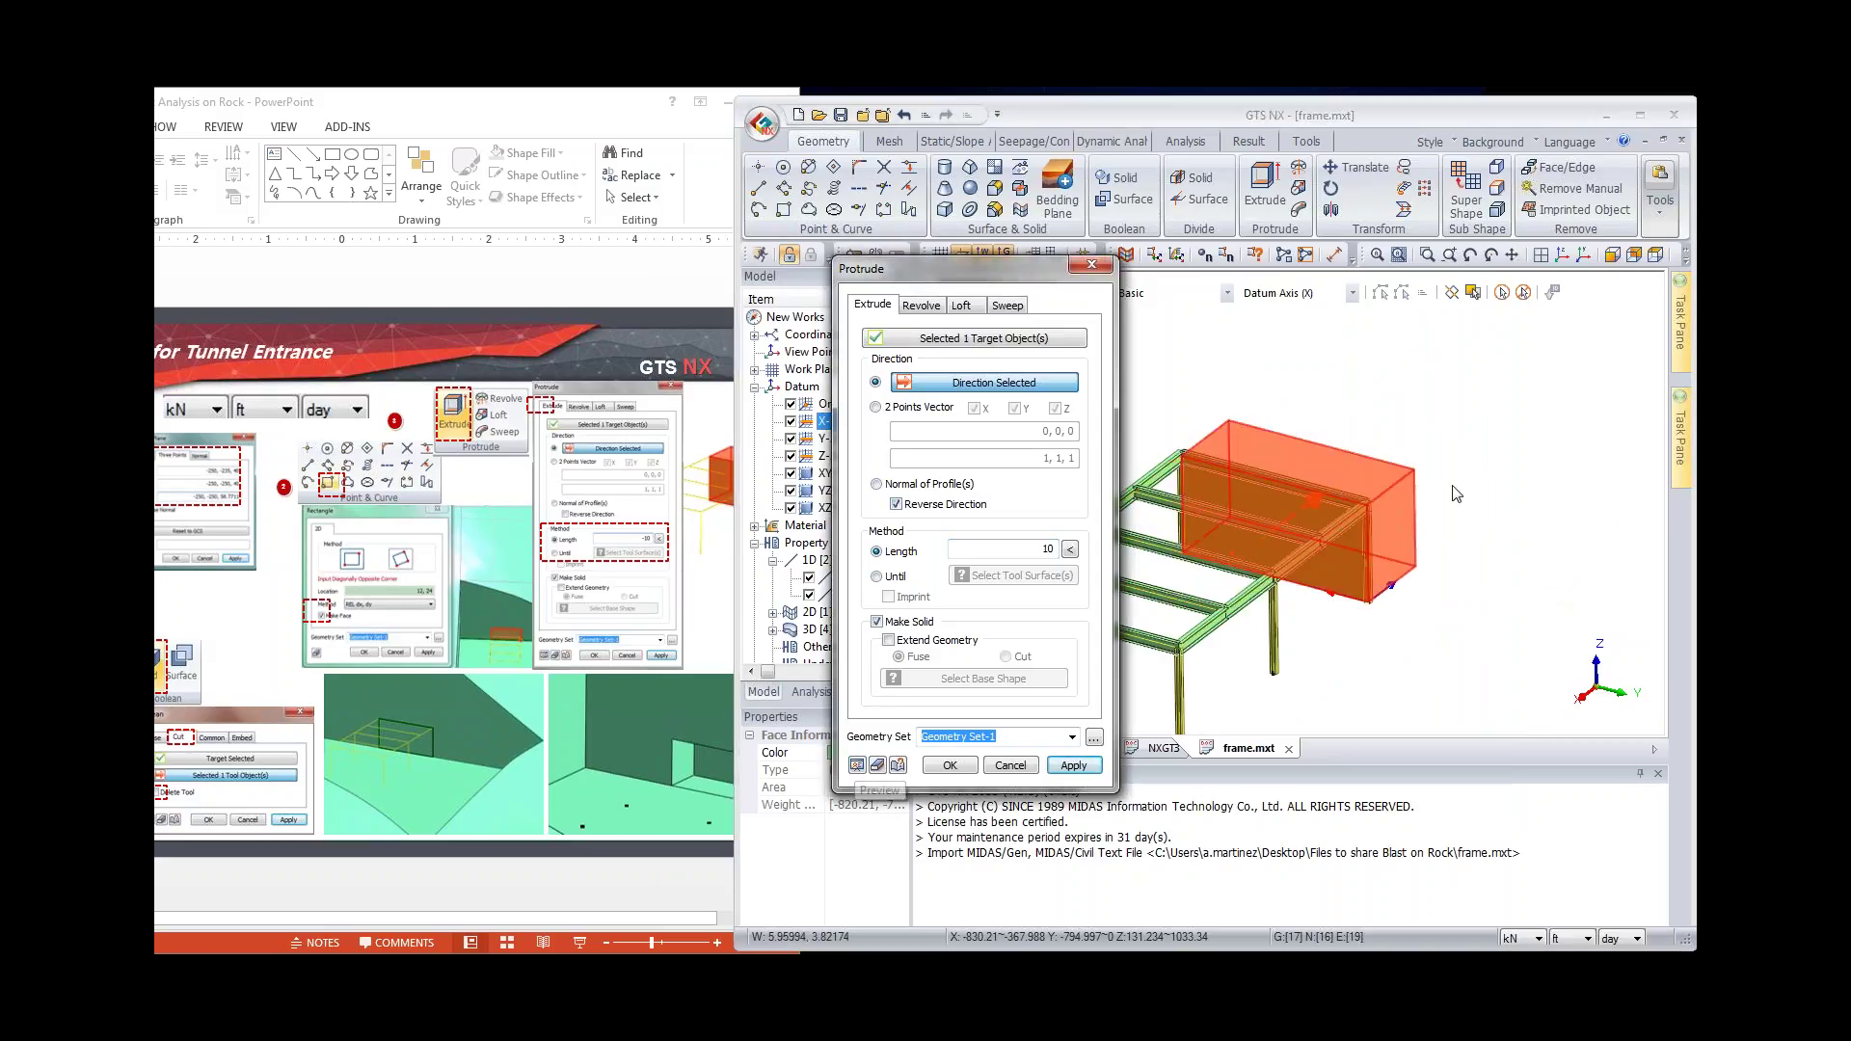
left_click(951, 766)
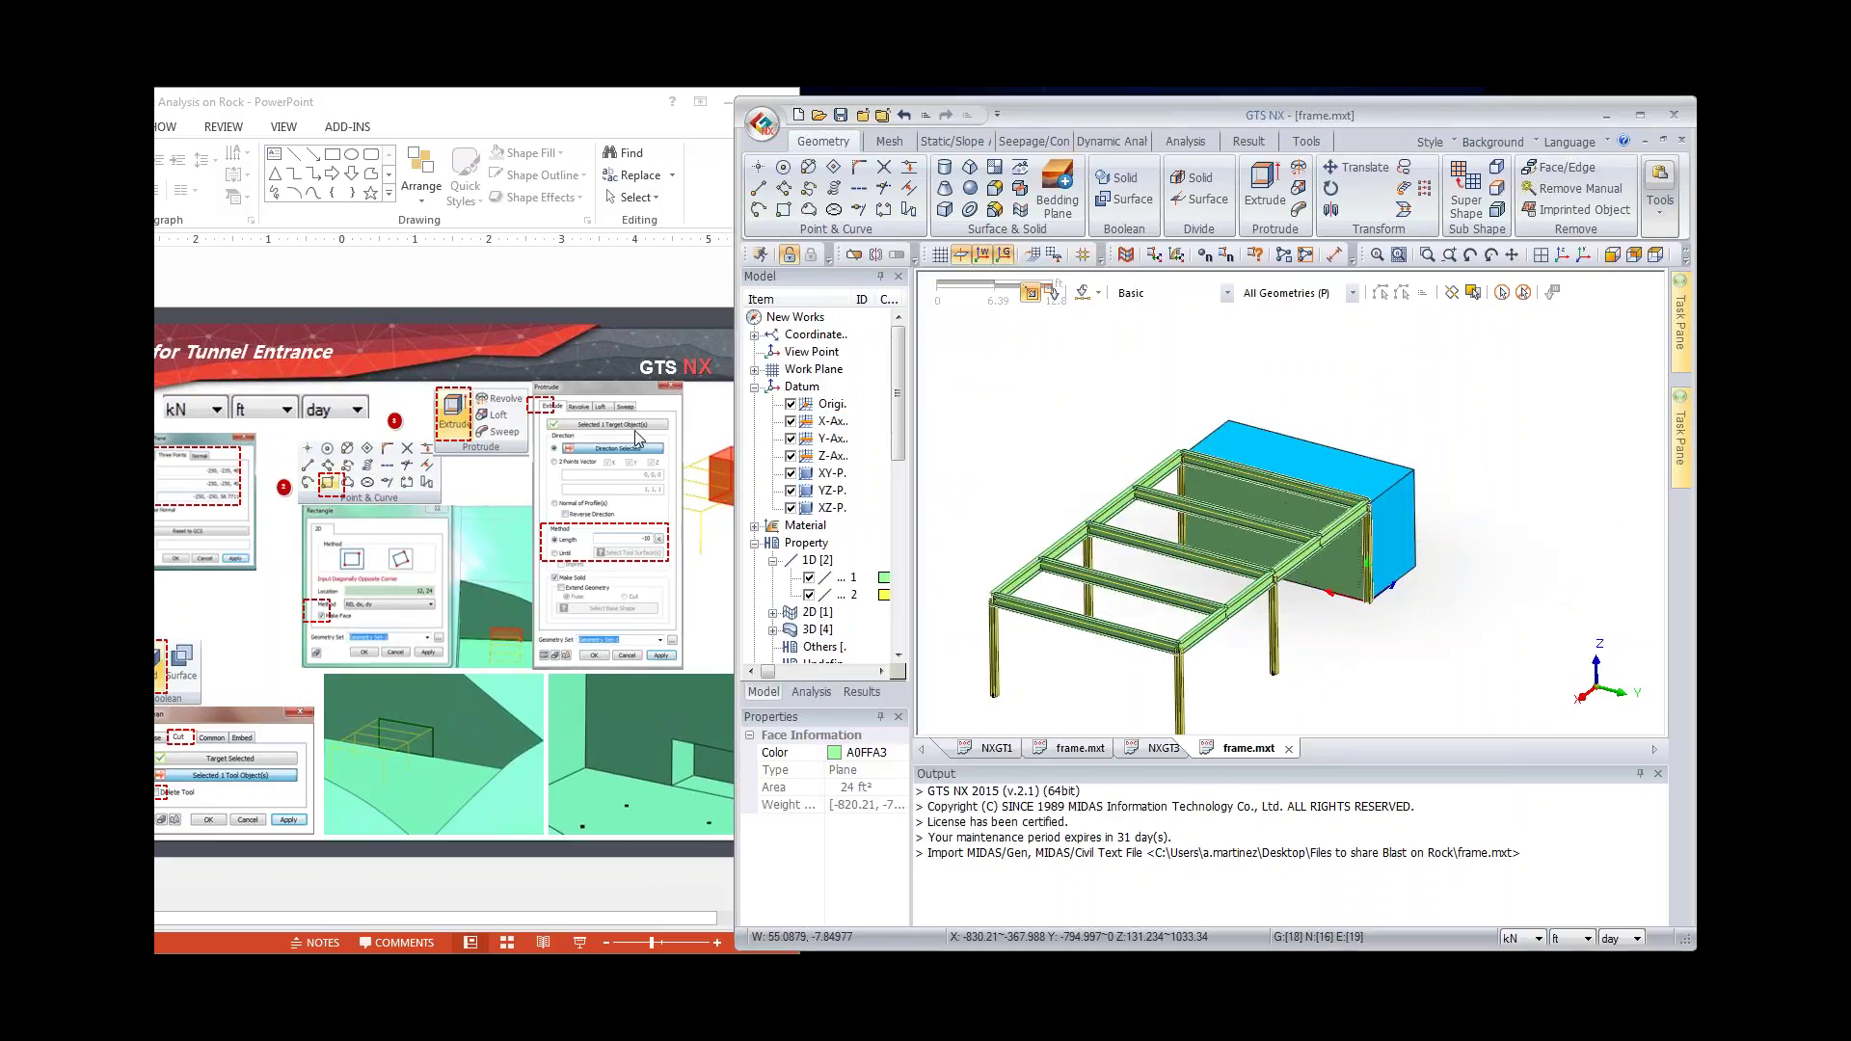
Step: Advance the tutorial to the structure-translation slide and bring up GTS NX's Mesh tools
left_click(575, 315)
scroll(574, 315, "down", 1)
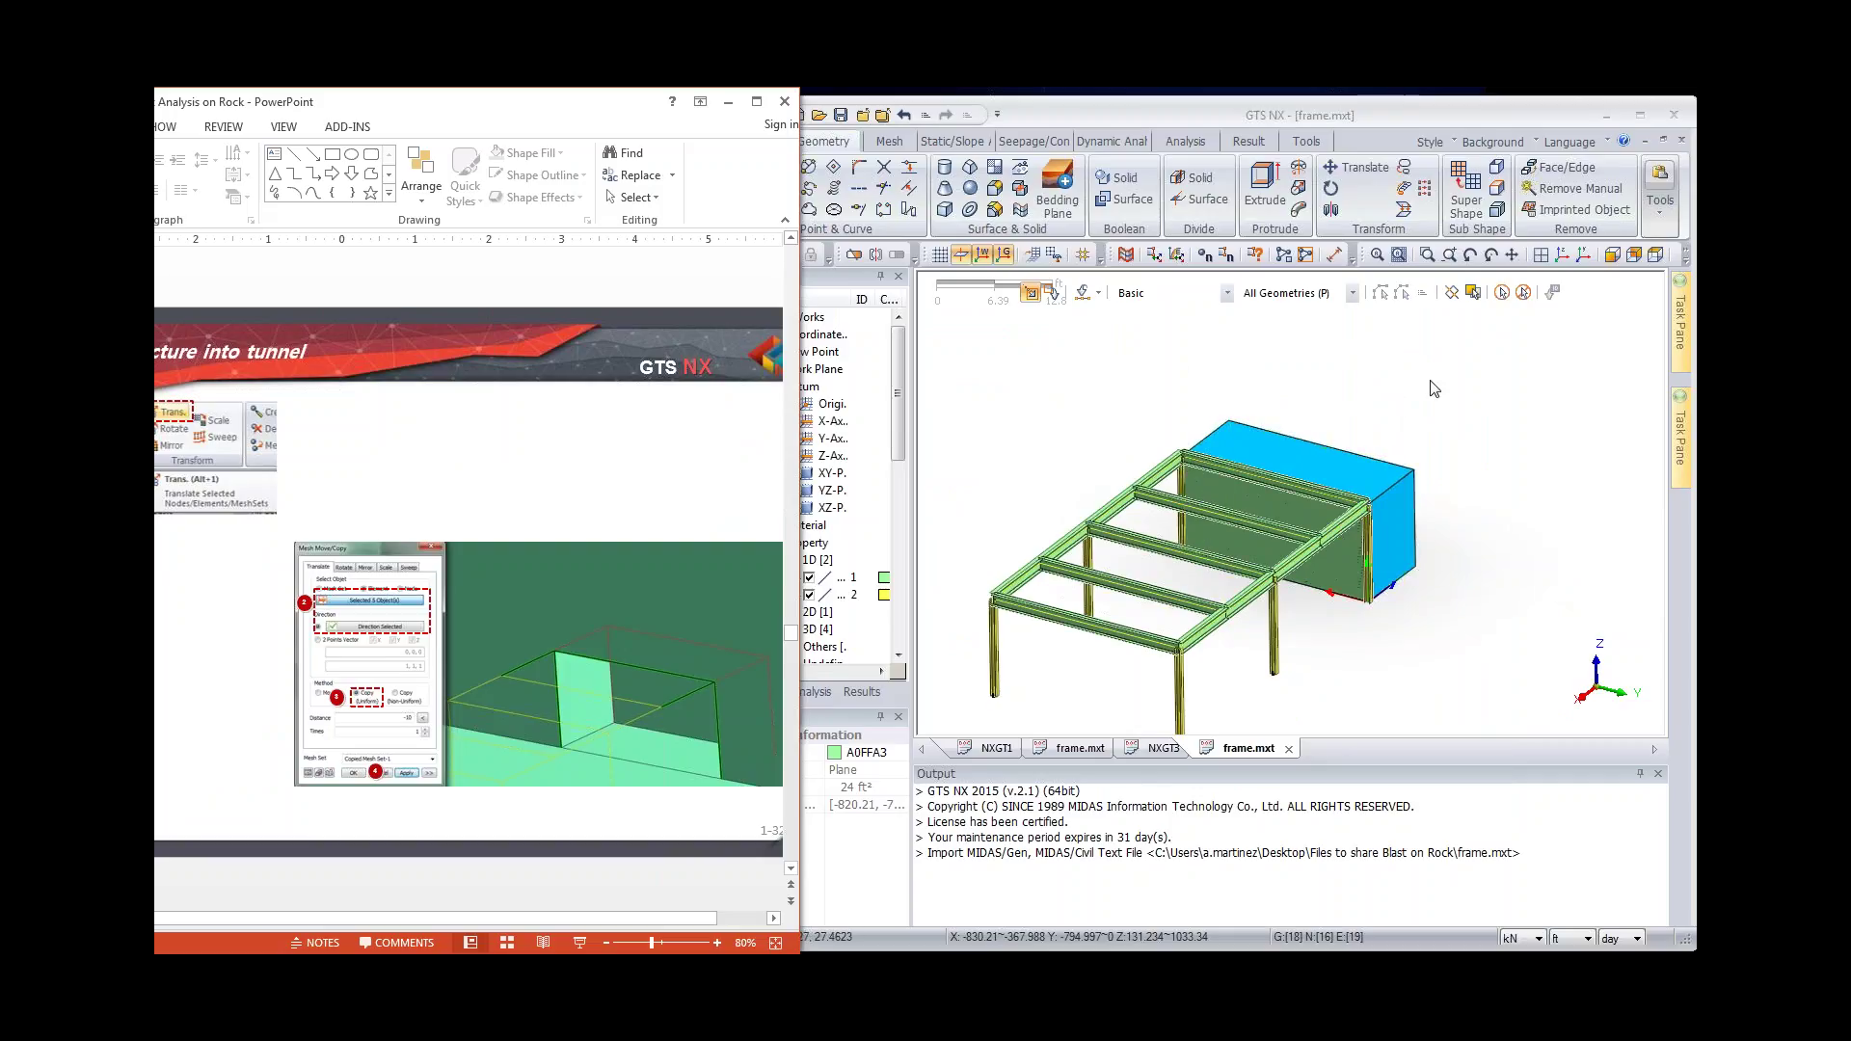
left_click(888, 142)
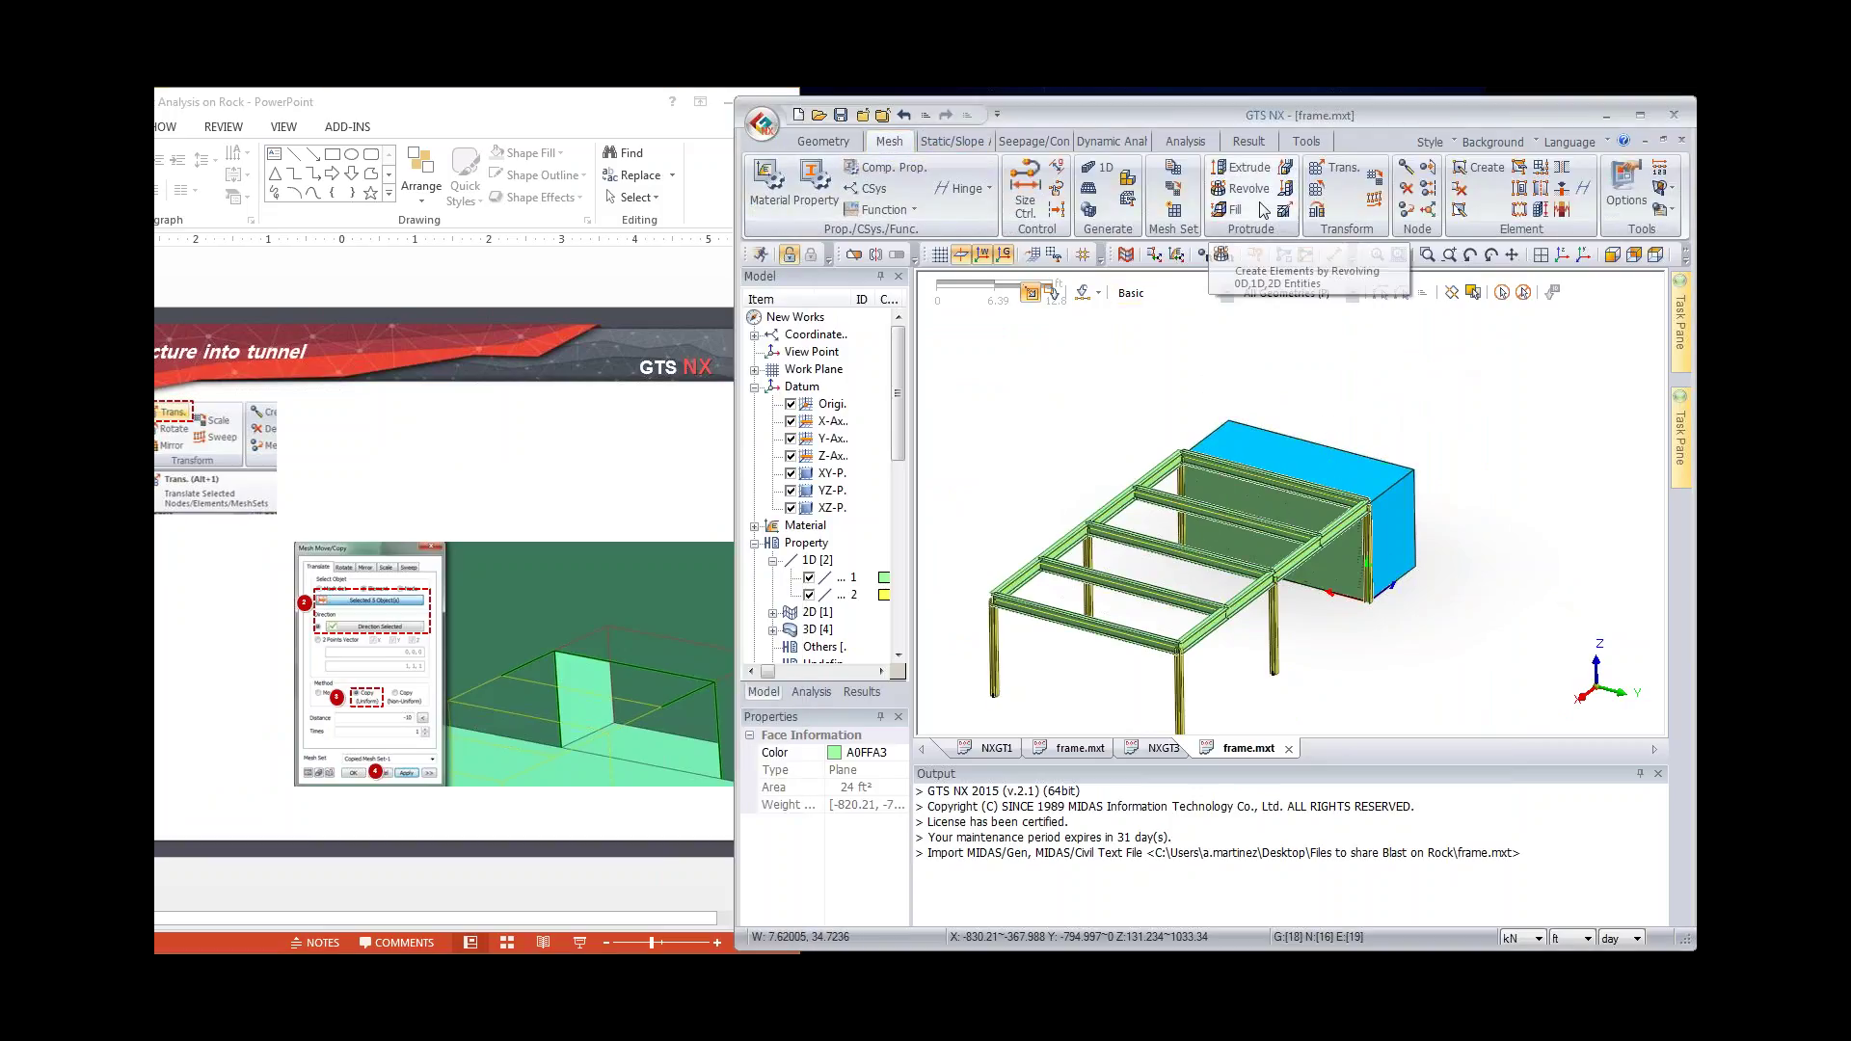
Step: In Mesh Move/Copy, select five individual frame elements
left_click(1315, 172)
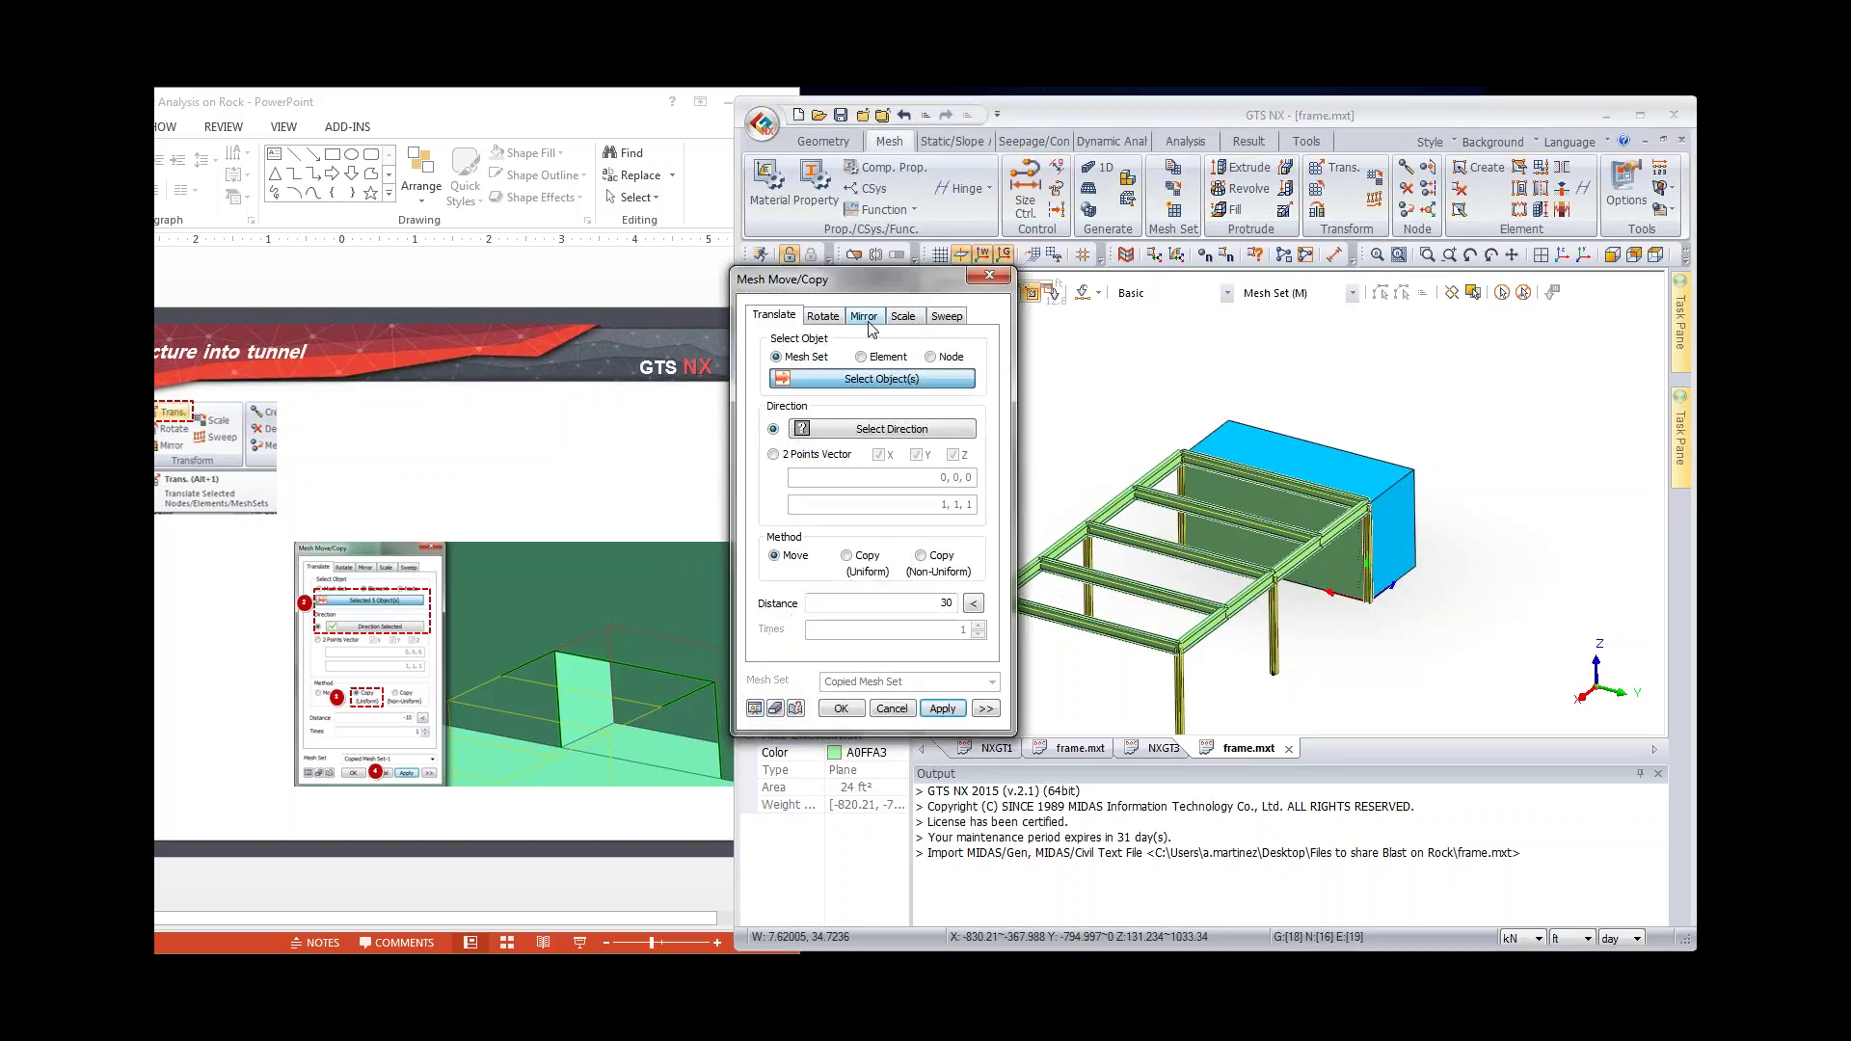
left_click(860, 359)
left_click(1205, 474)
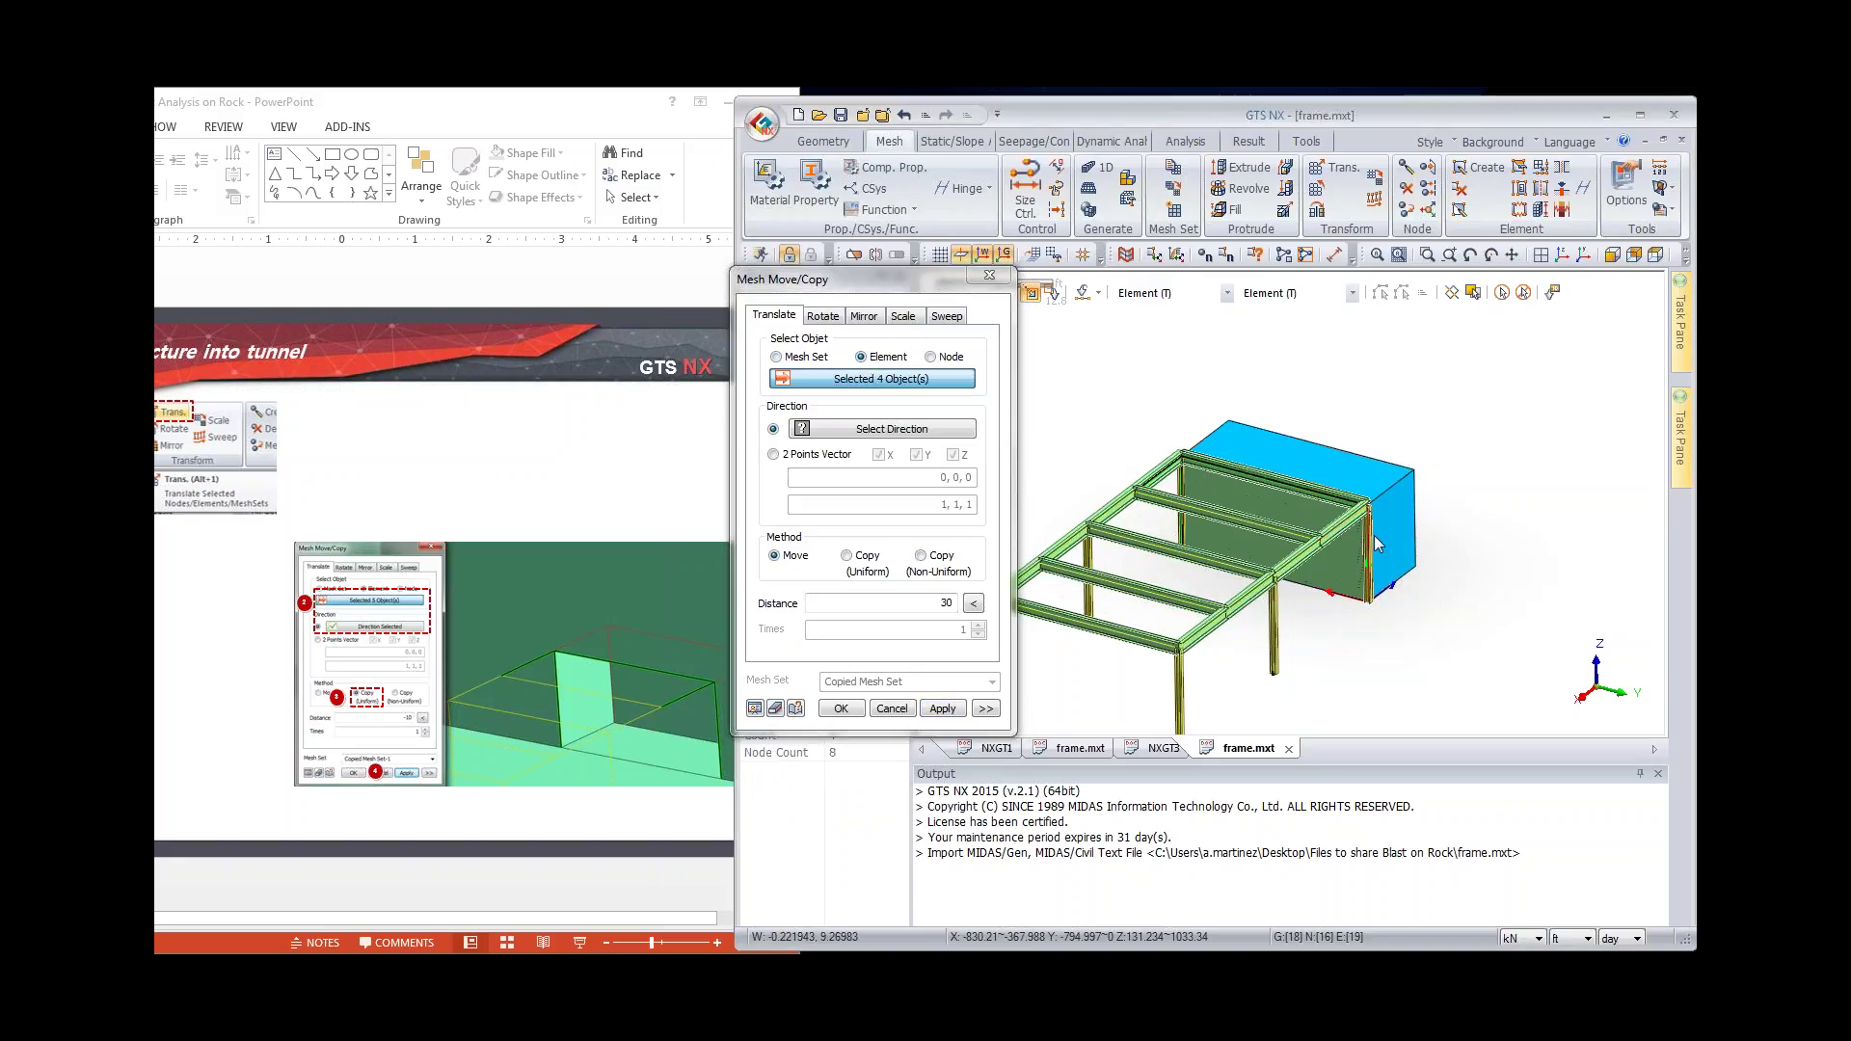
left_click(1373, 549)
left_click(1205, 467)
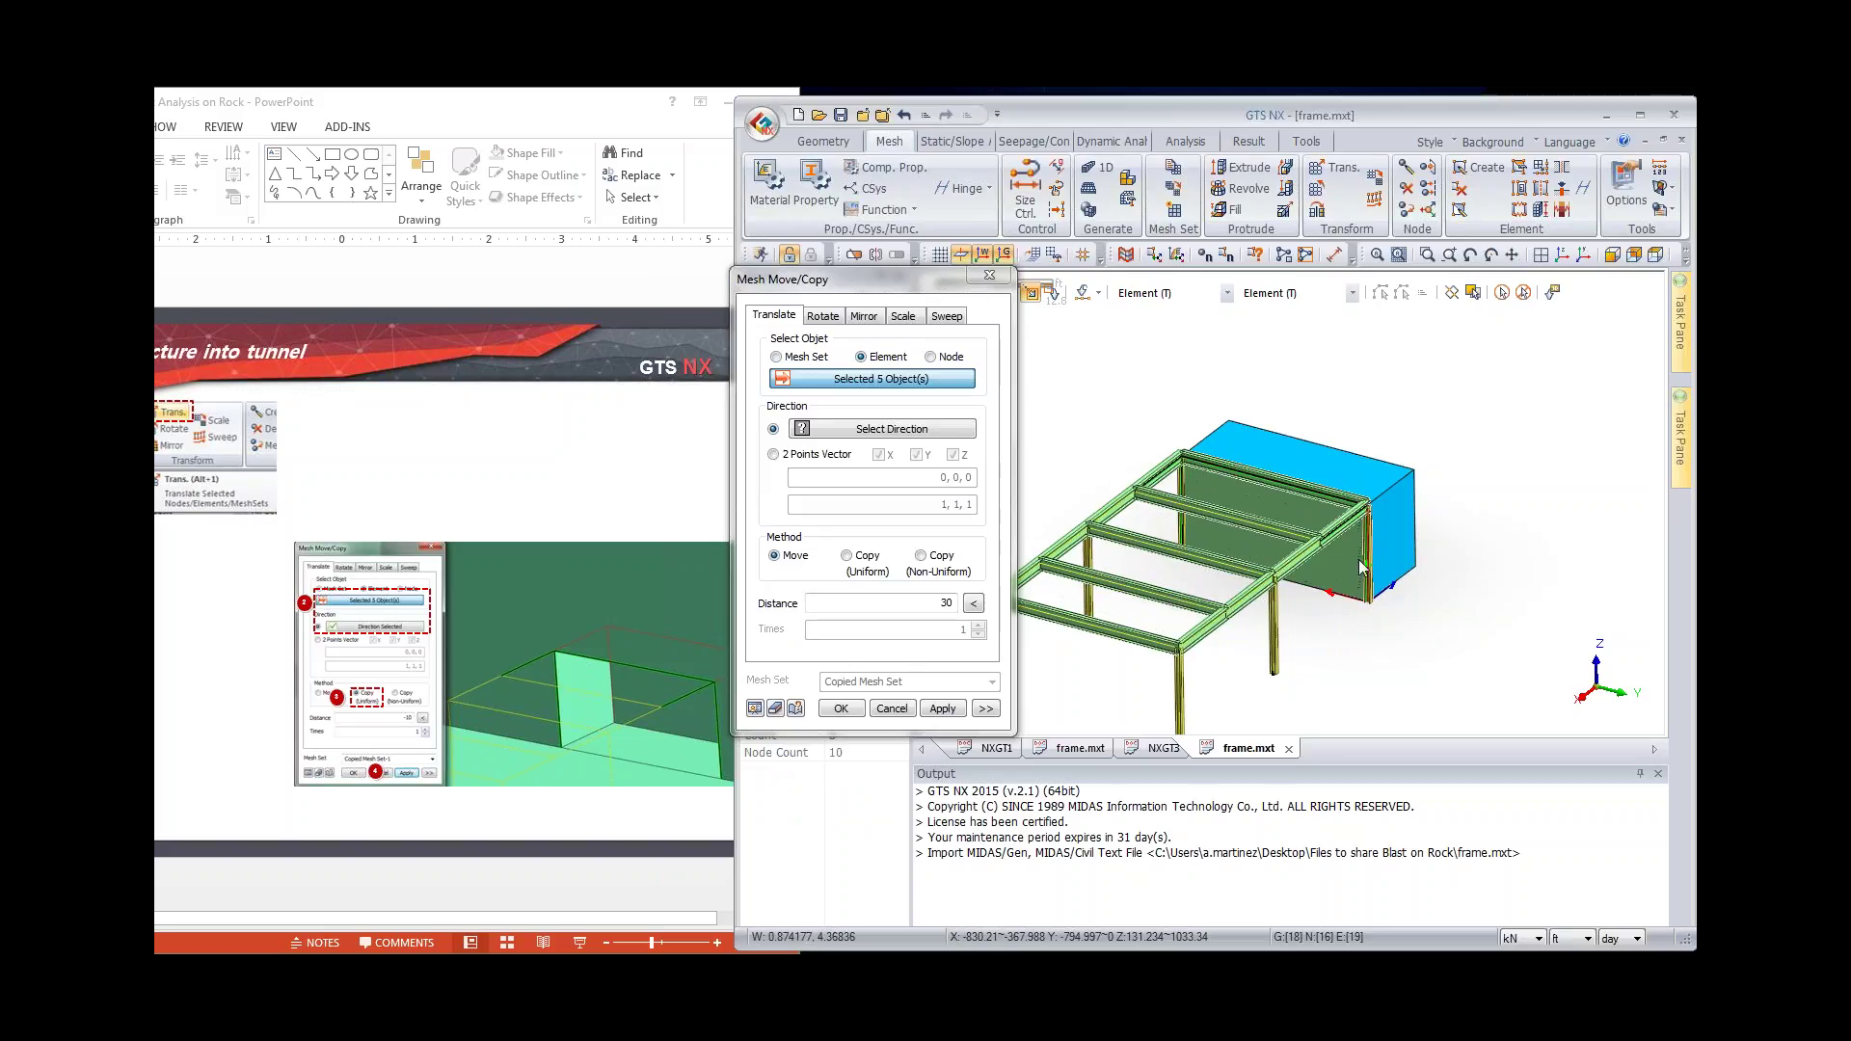
Step: Copy the elements uniformly along the X axis by distance -10, once
left_click(897, 431)
scroll(1519, 530, "down", 5)
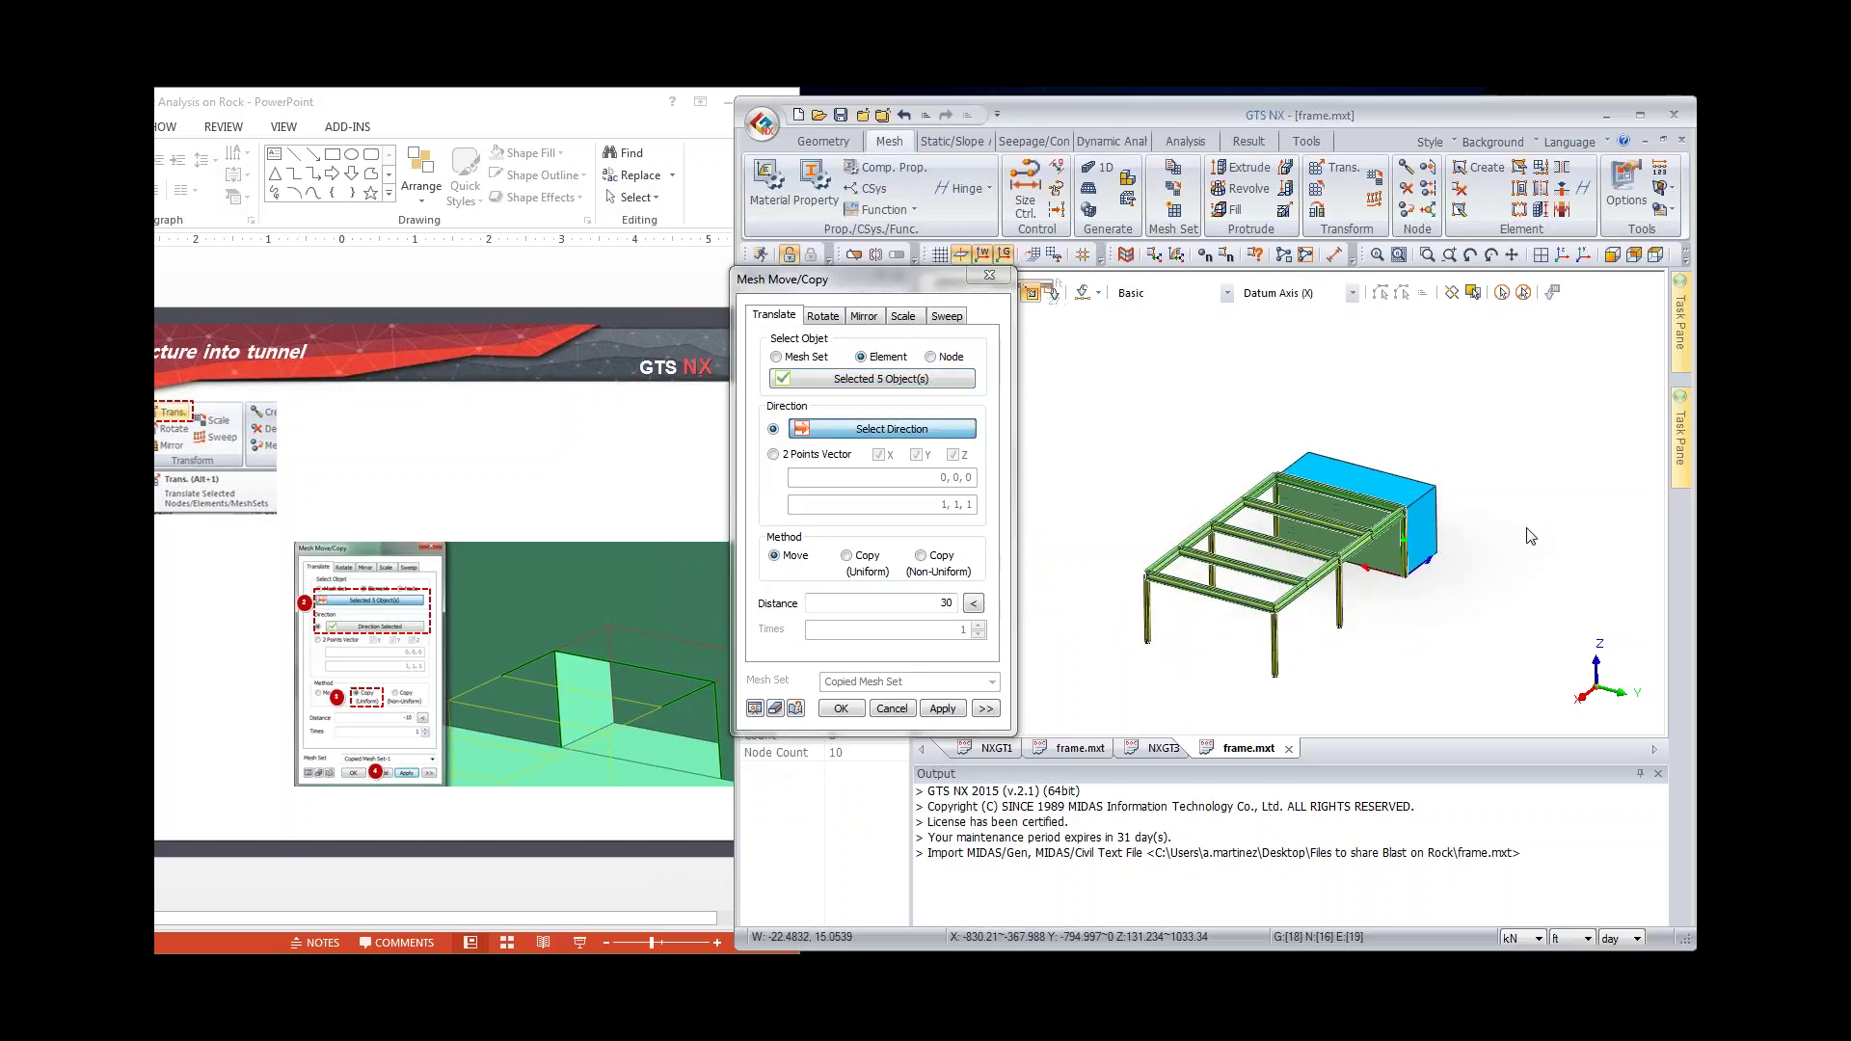
scroll(1521, 574, "down", 5)
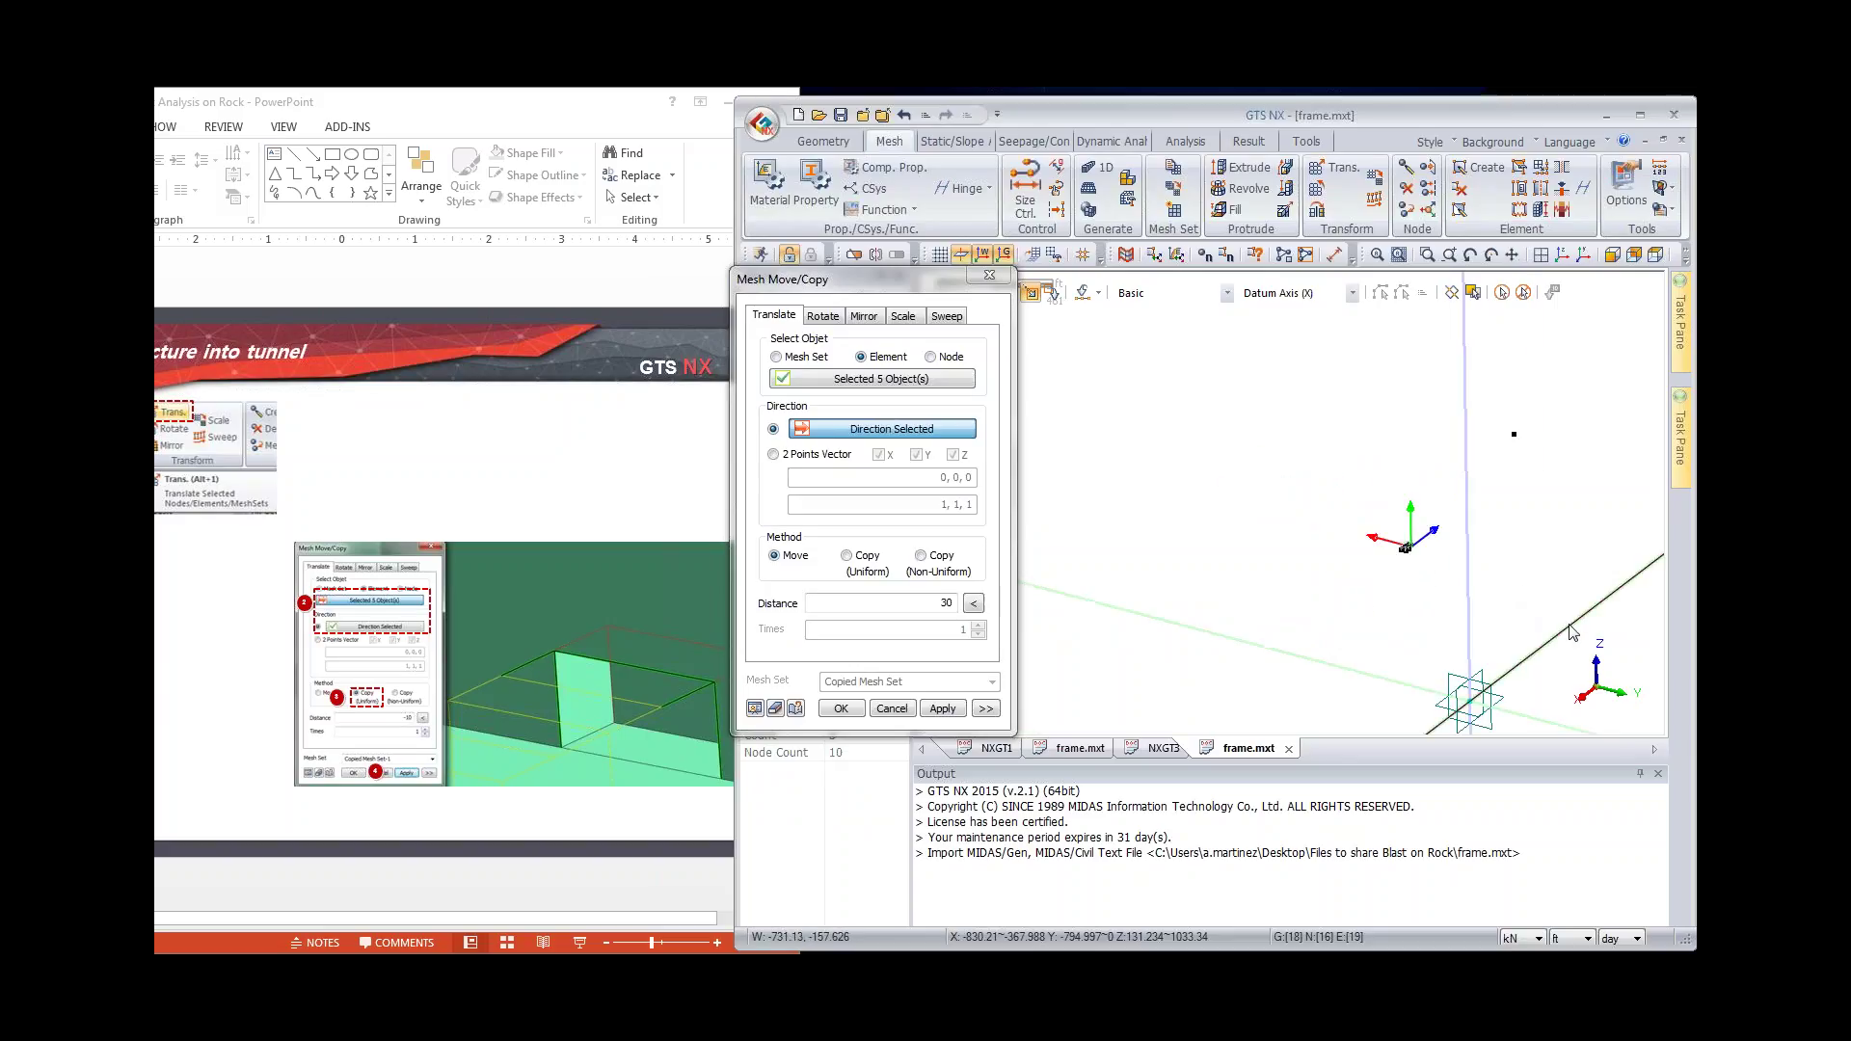
left_click(1425, 522)
scroll(1466, 458, "up", 6)
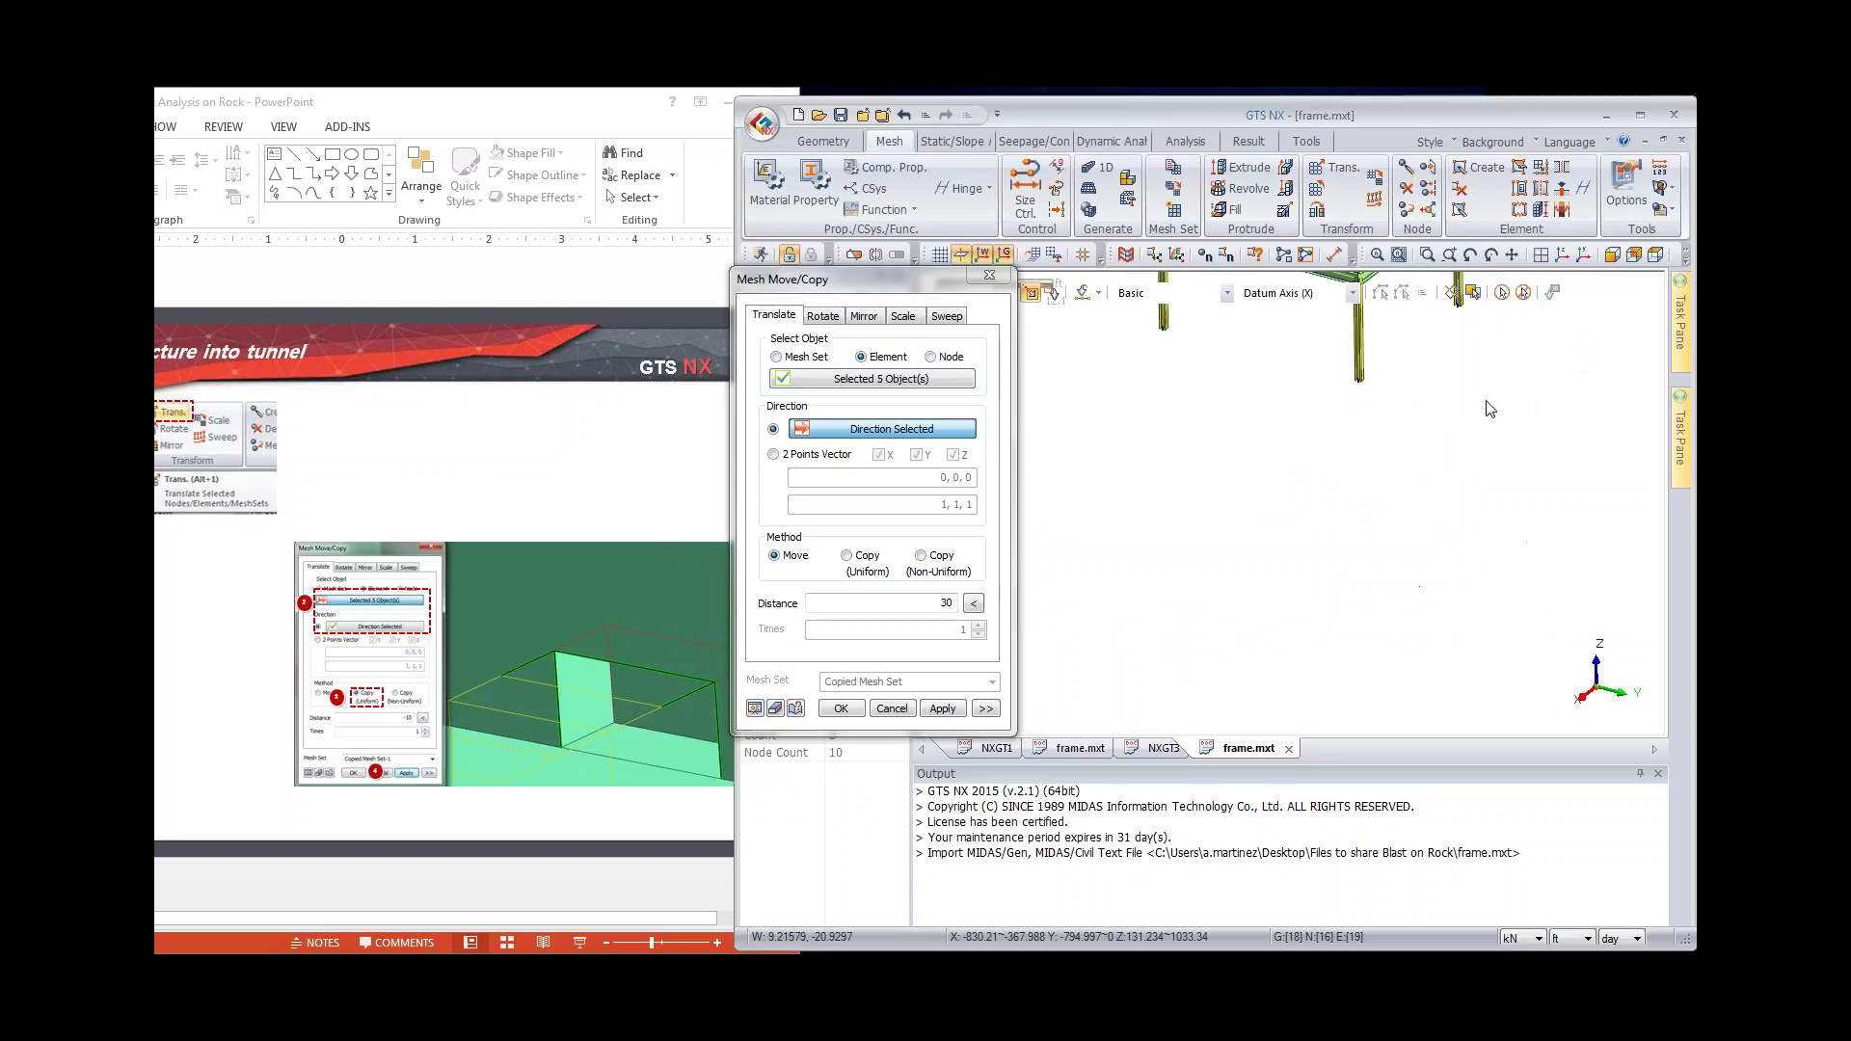
middle_click_drag(1487, 471, 1454, 552)
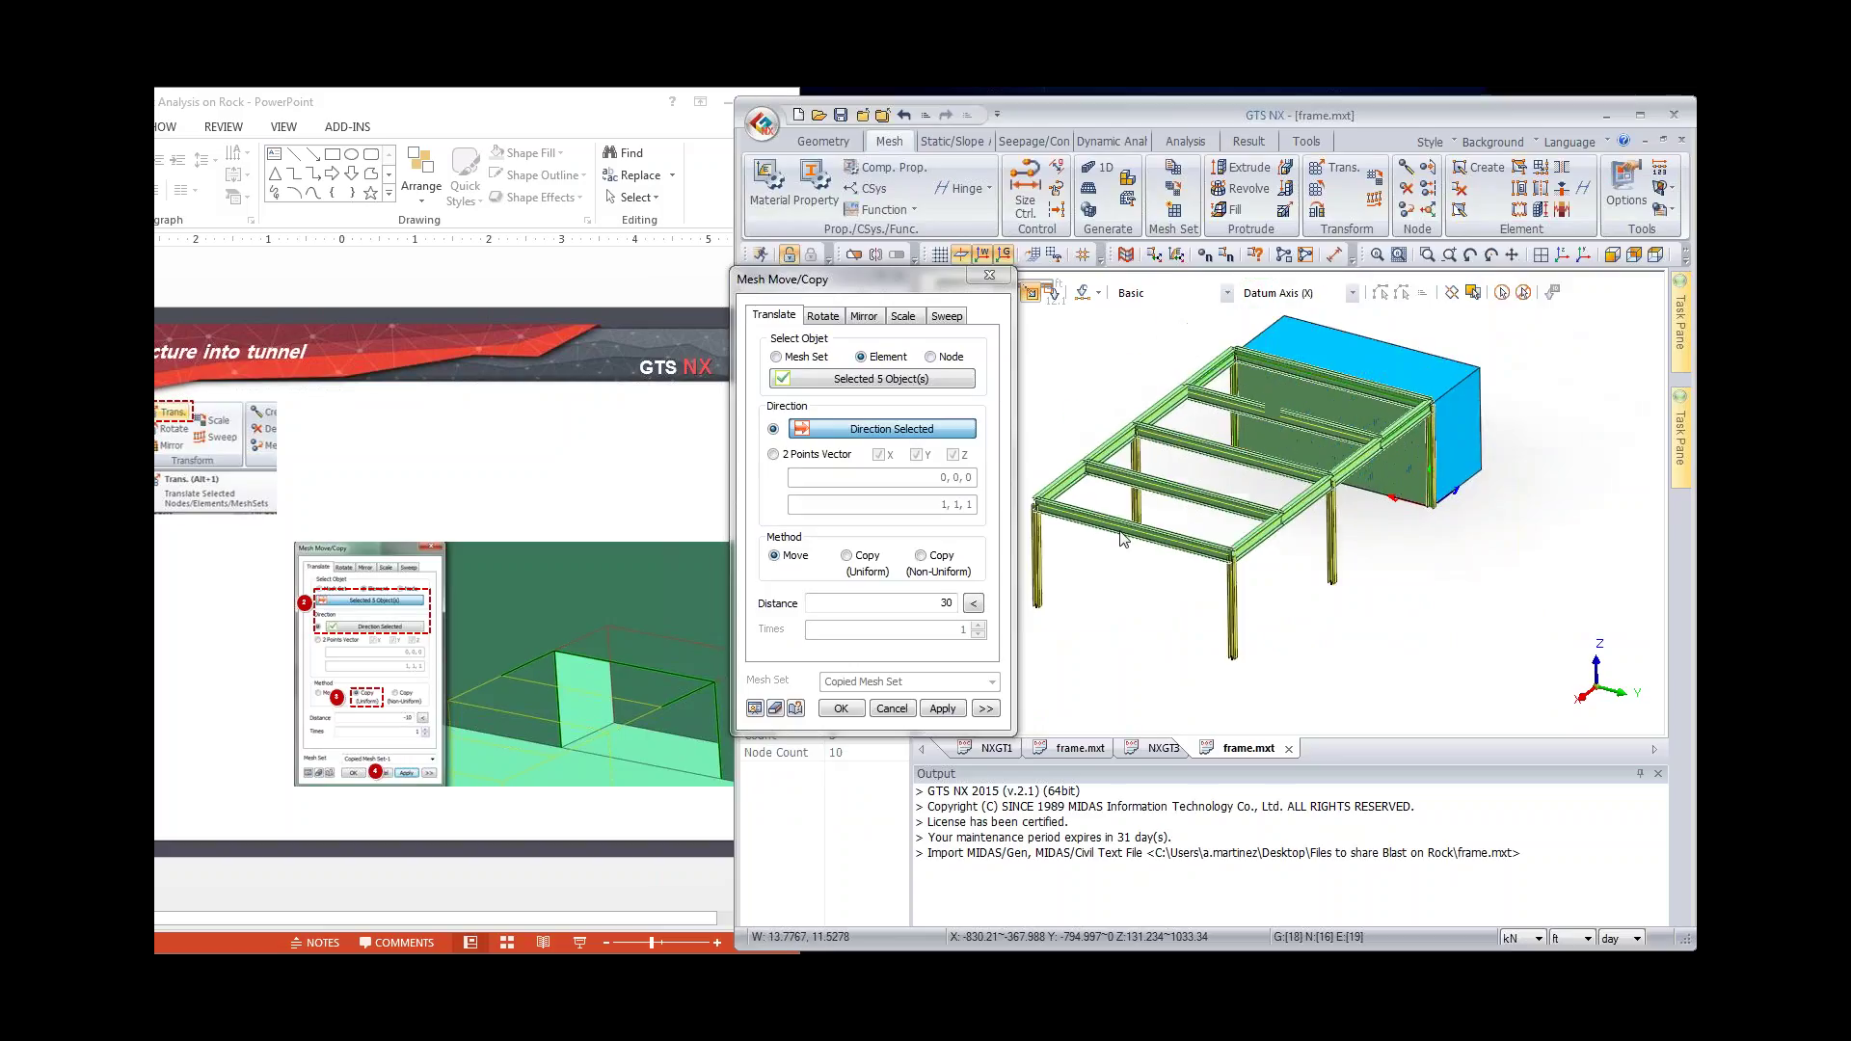
left_click(867, 557)
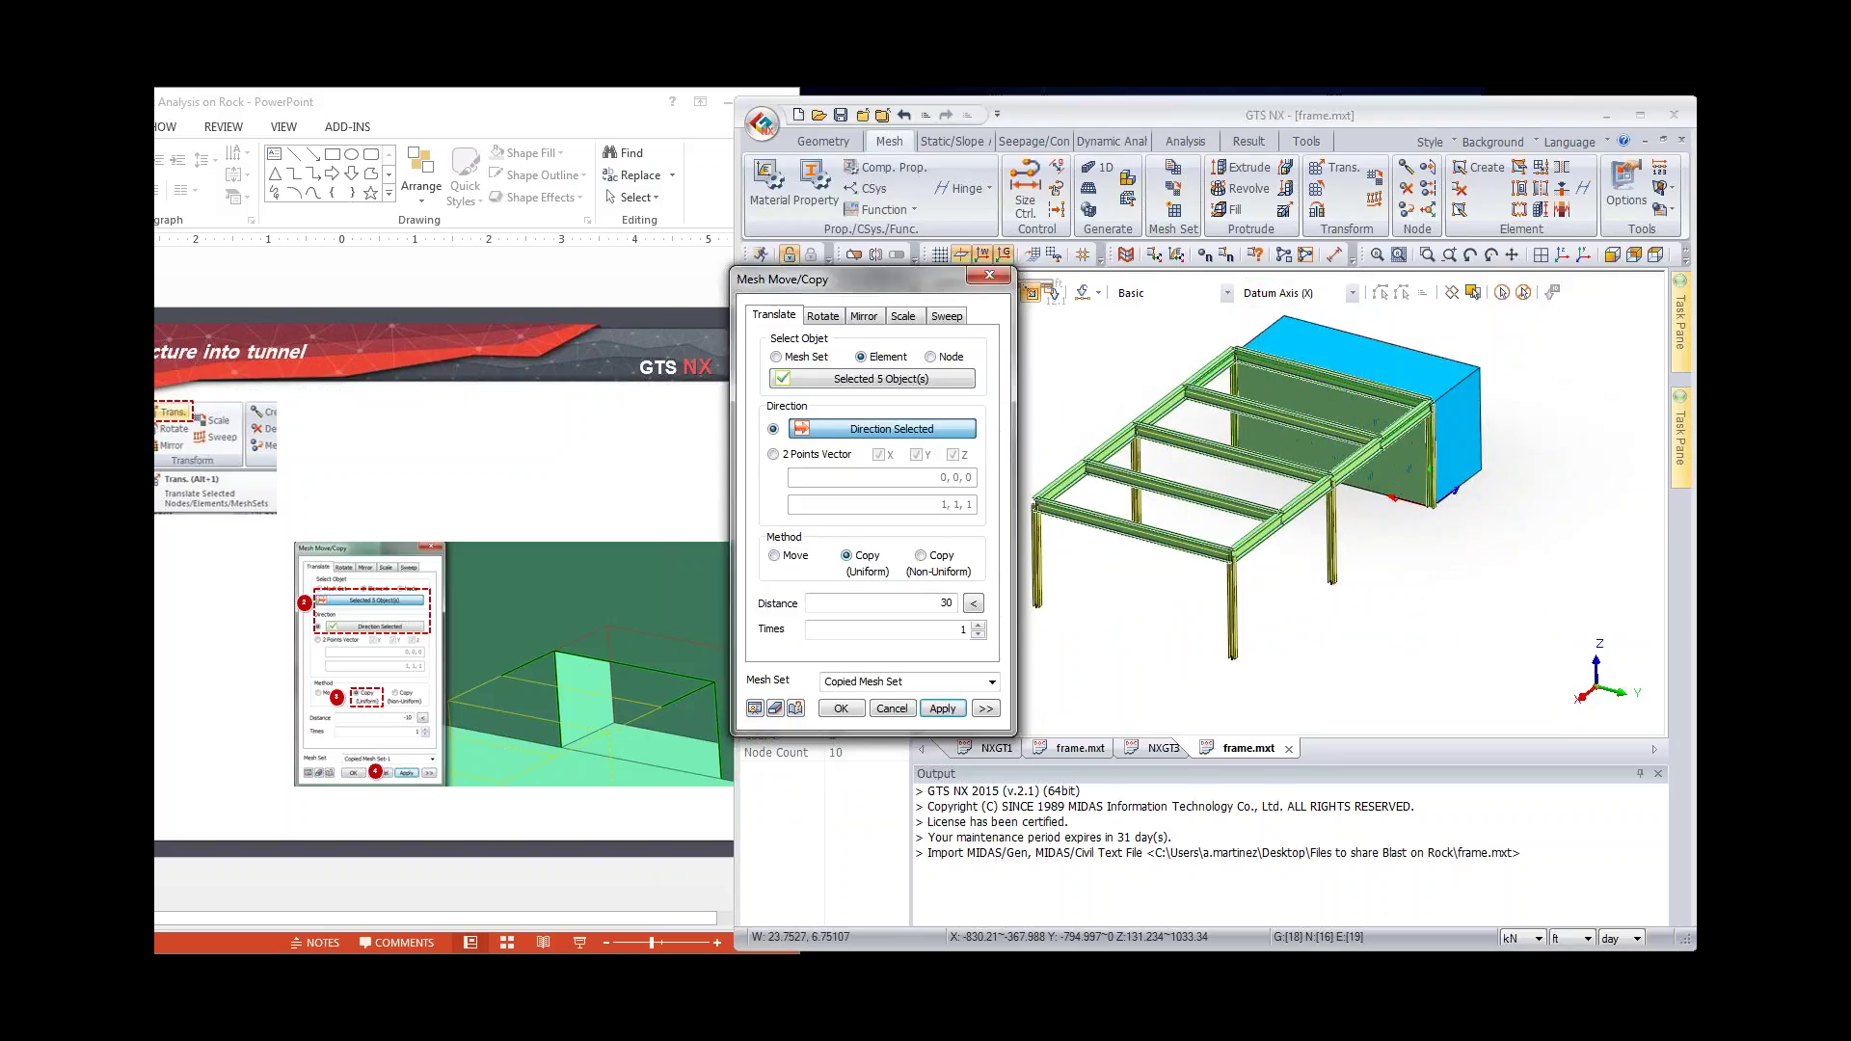
left_click(945, 602)
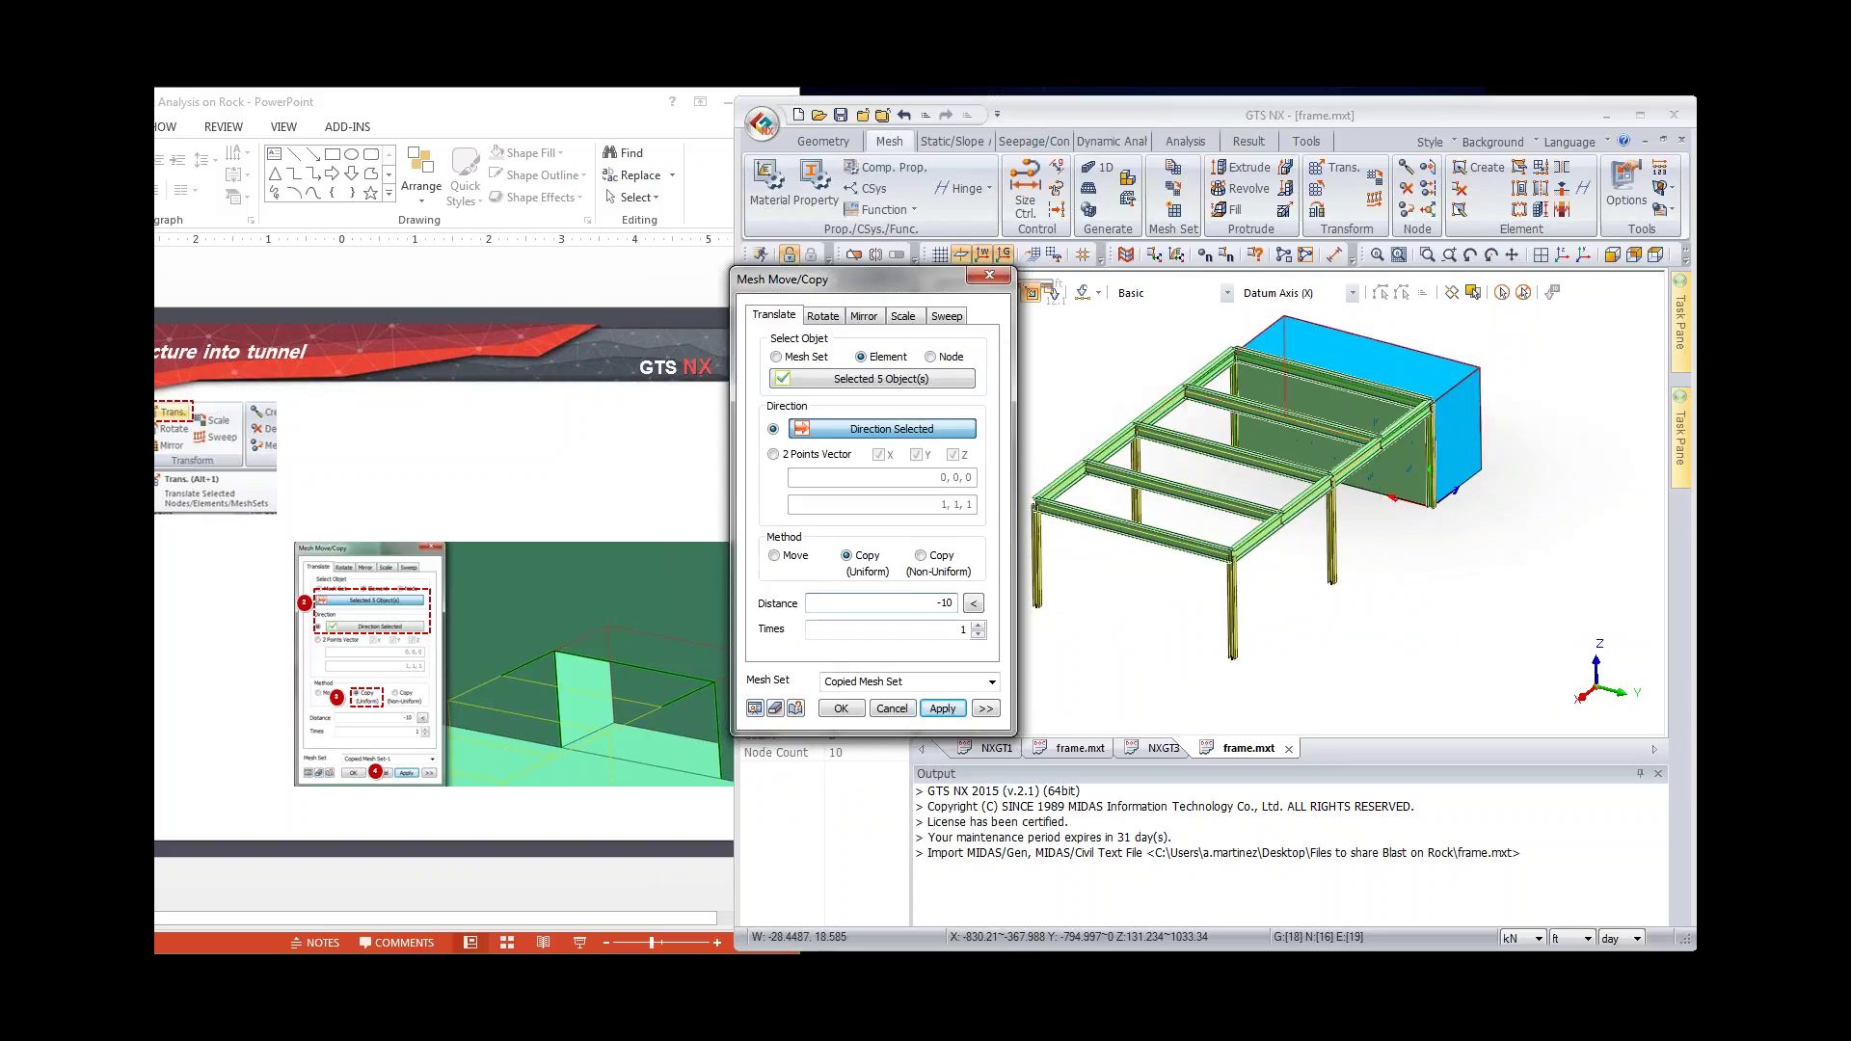
left_click(942, 709)
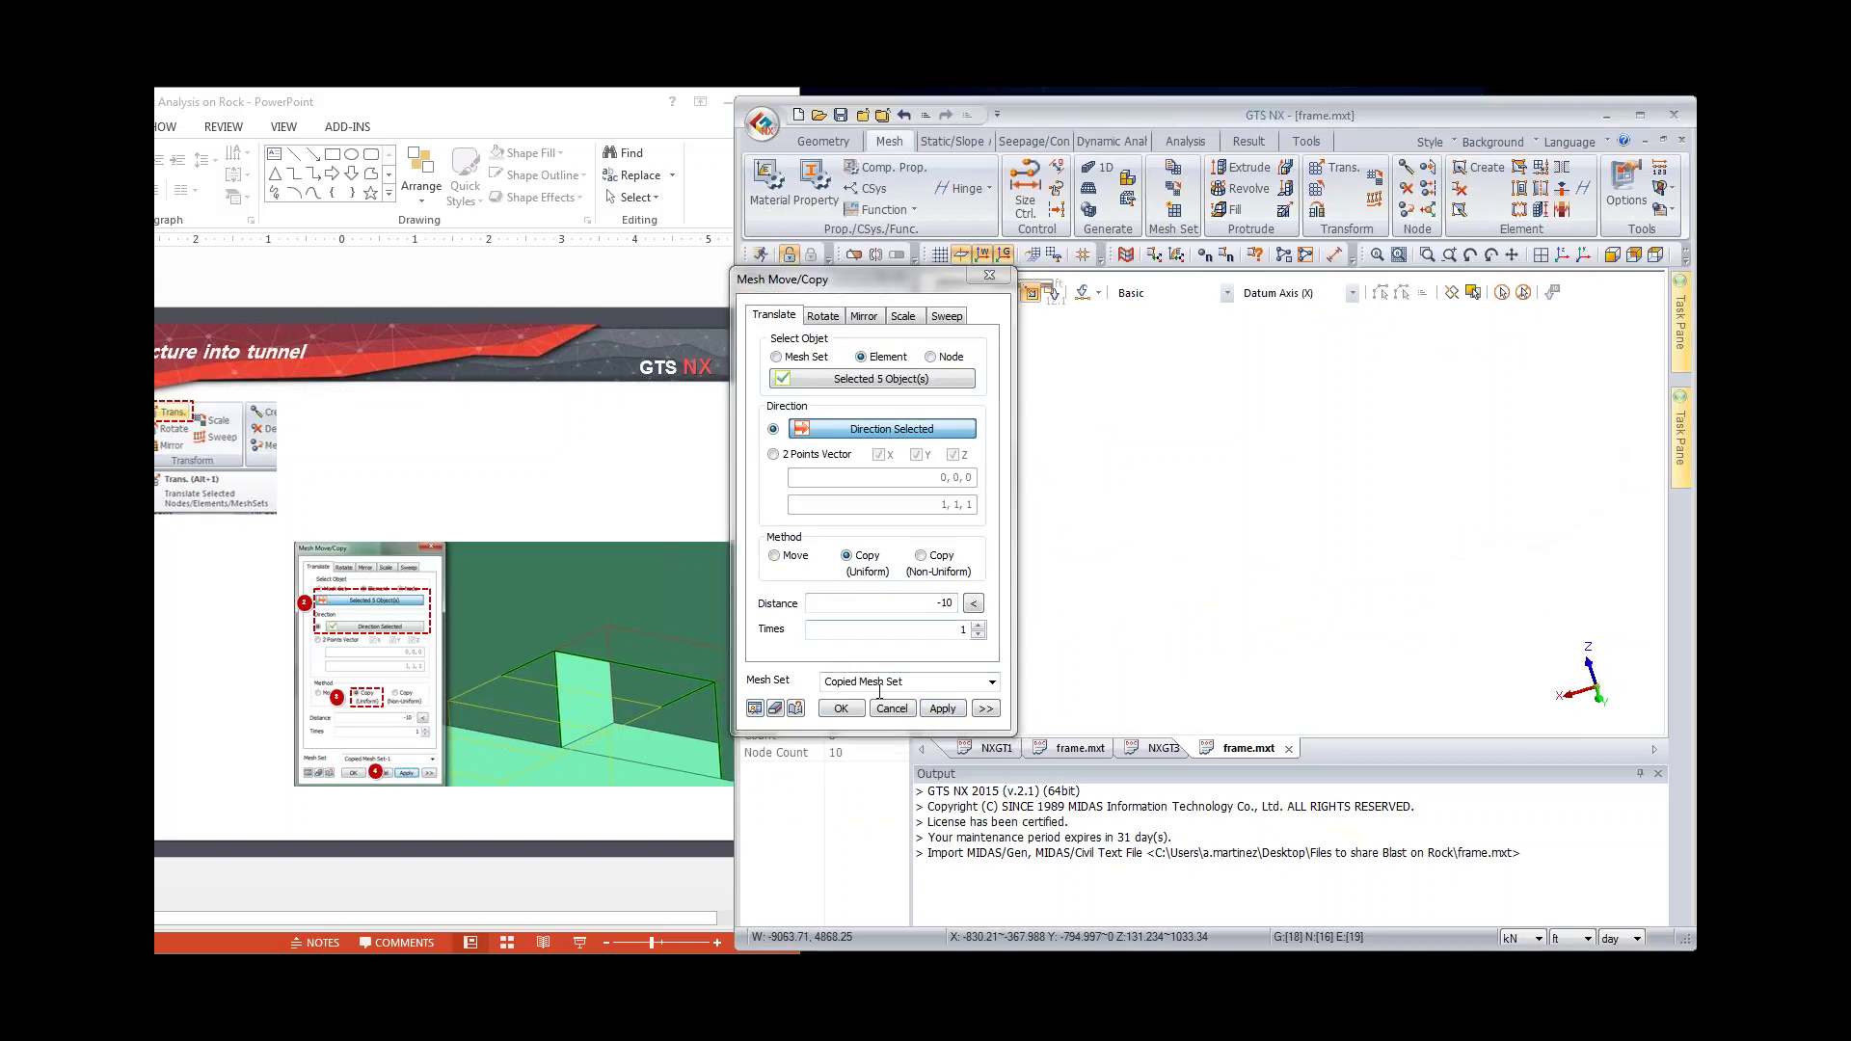
Step: Fit and orbit the view, then show rock layers 24 and 26
left_click(1376, 255)
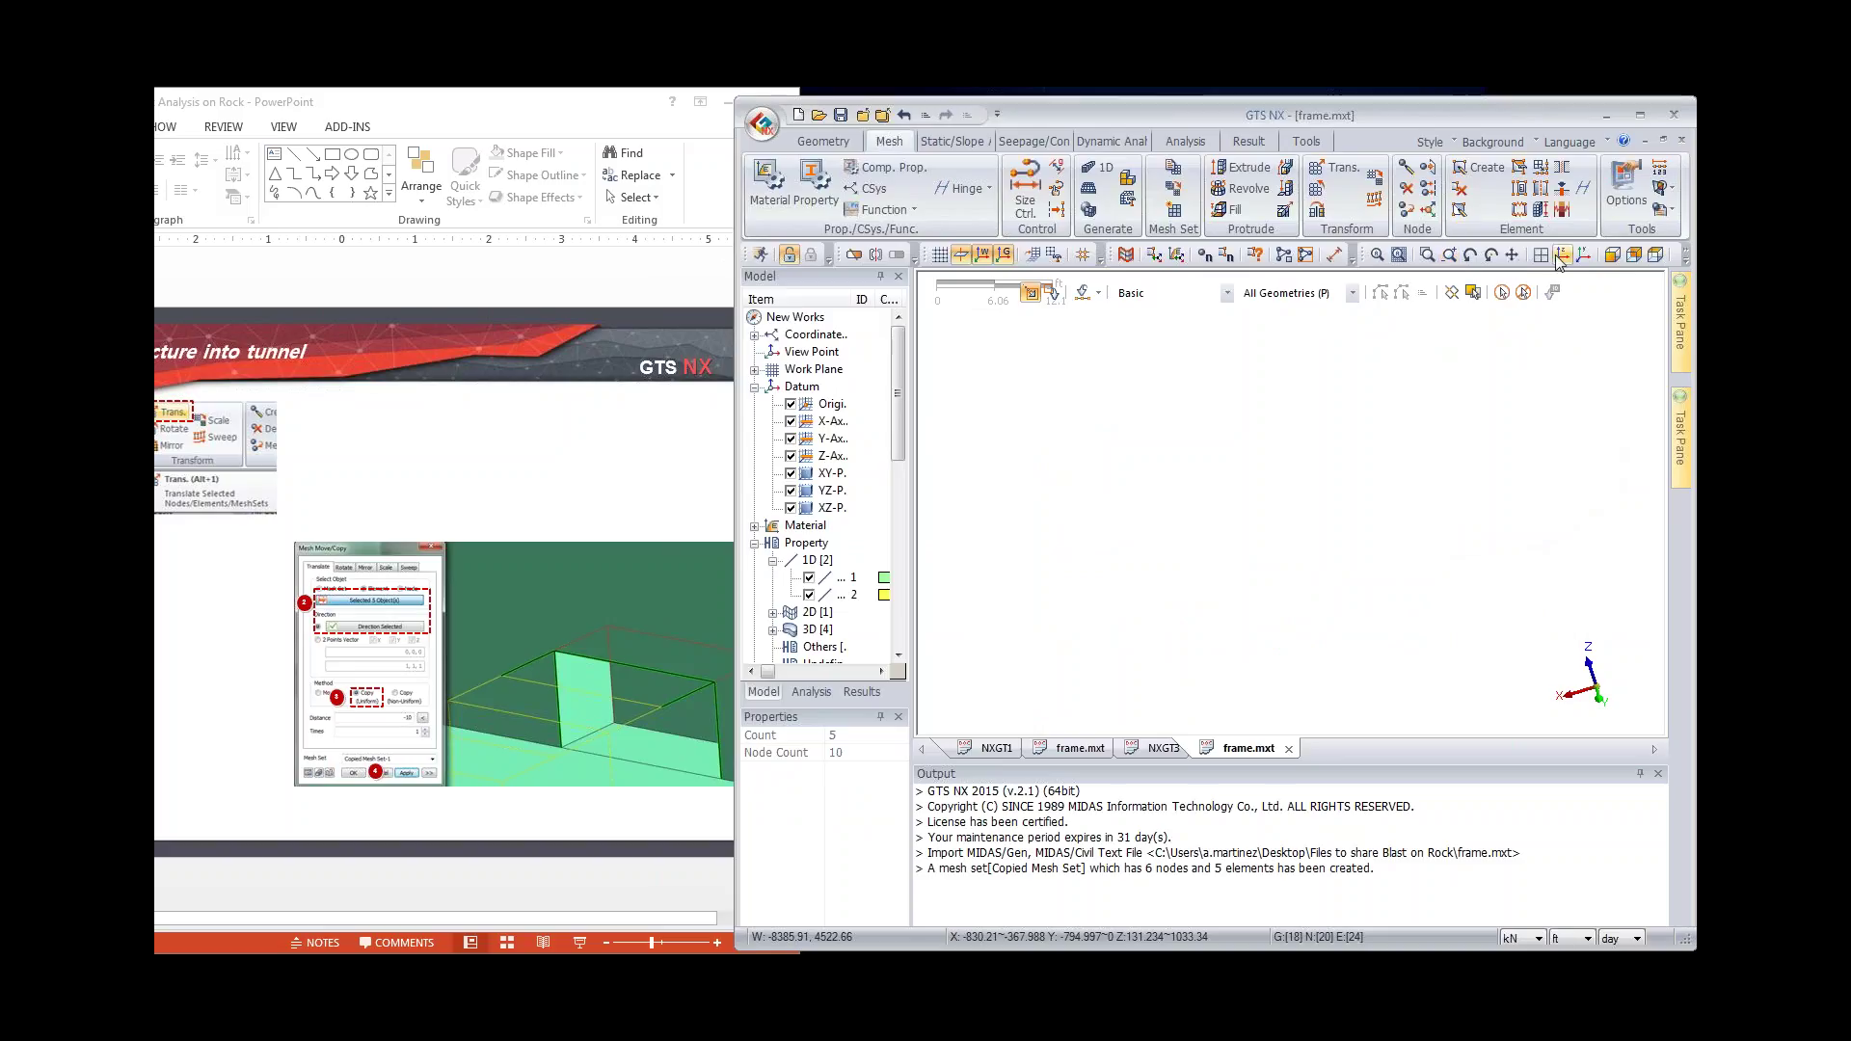
scroll(1142, 661, "up", 10)
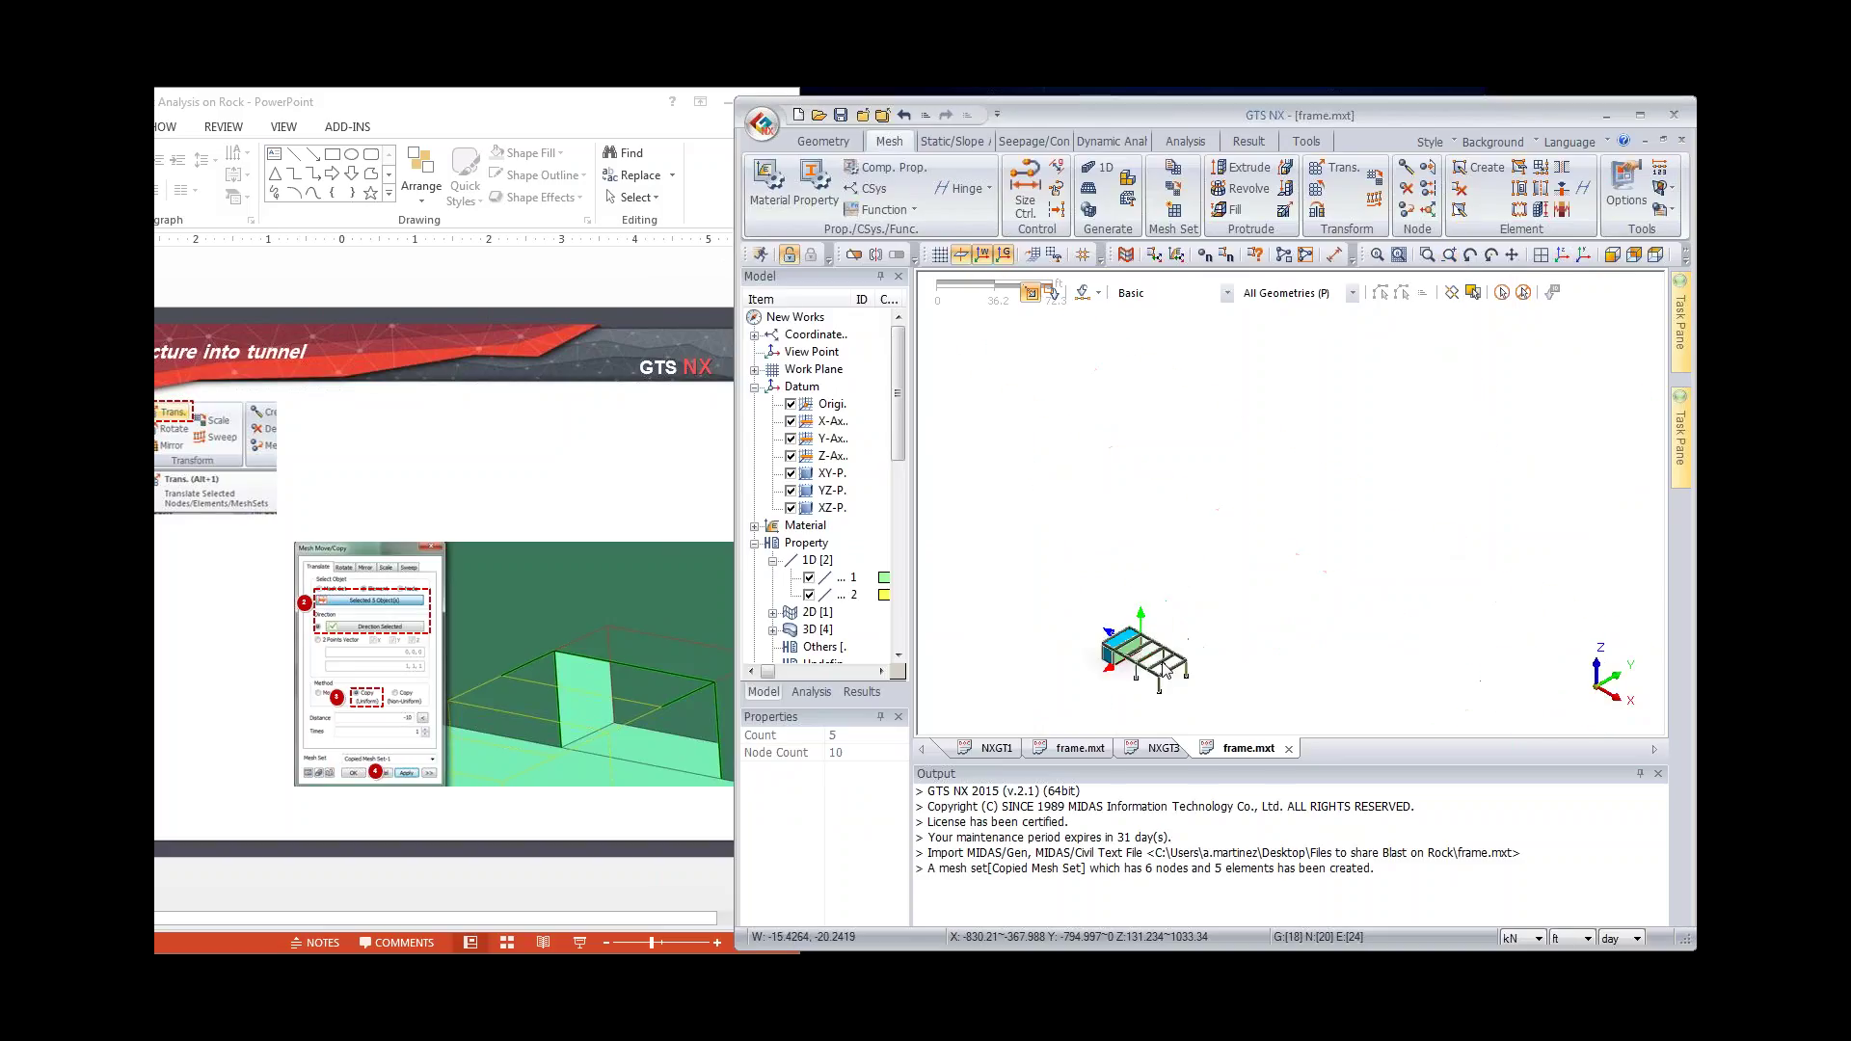
scroll(1091, 657, "down", 2)
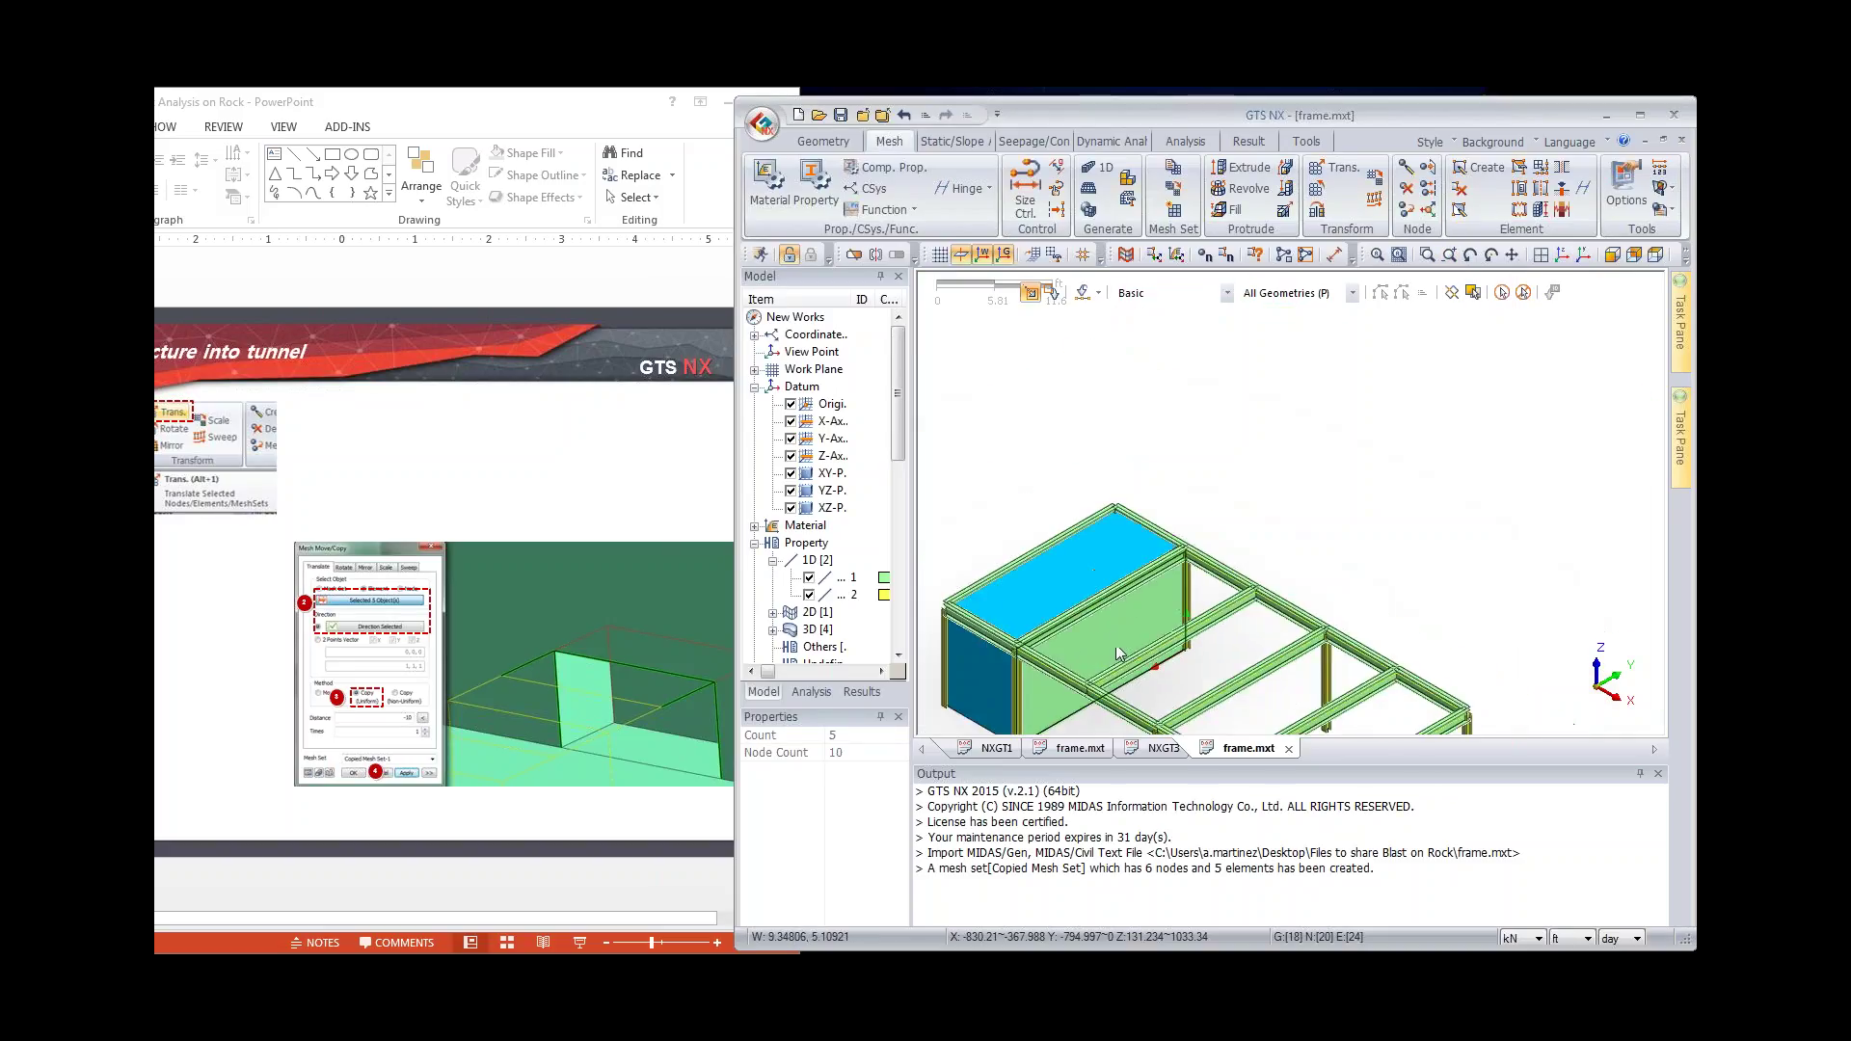
middle_click_drag(1113, 642, 1223, 636)
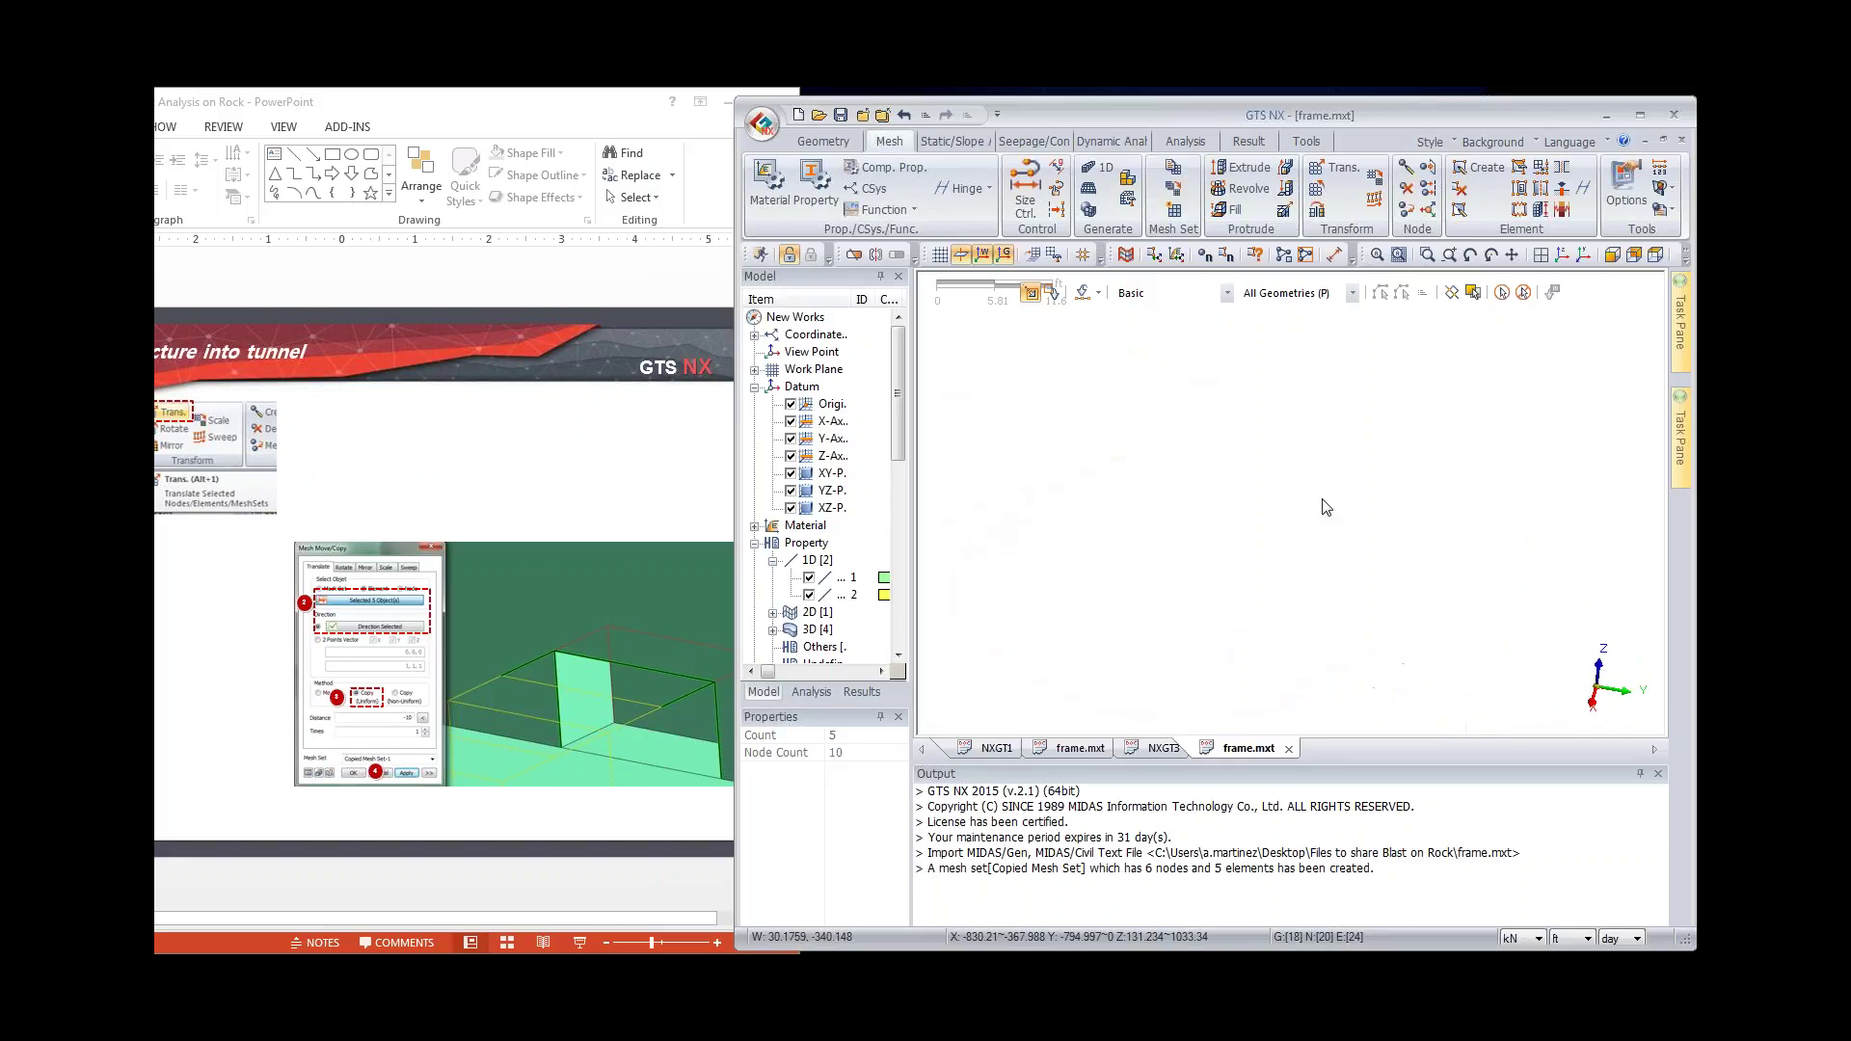
left_click(1564, 258)
scroll(1137, 640, "down", 4)
scroll(1117, 643, "up", 2)
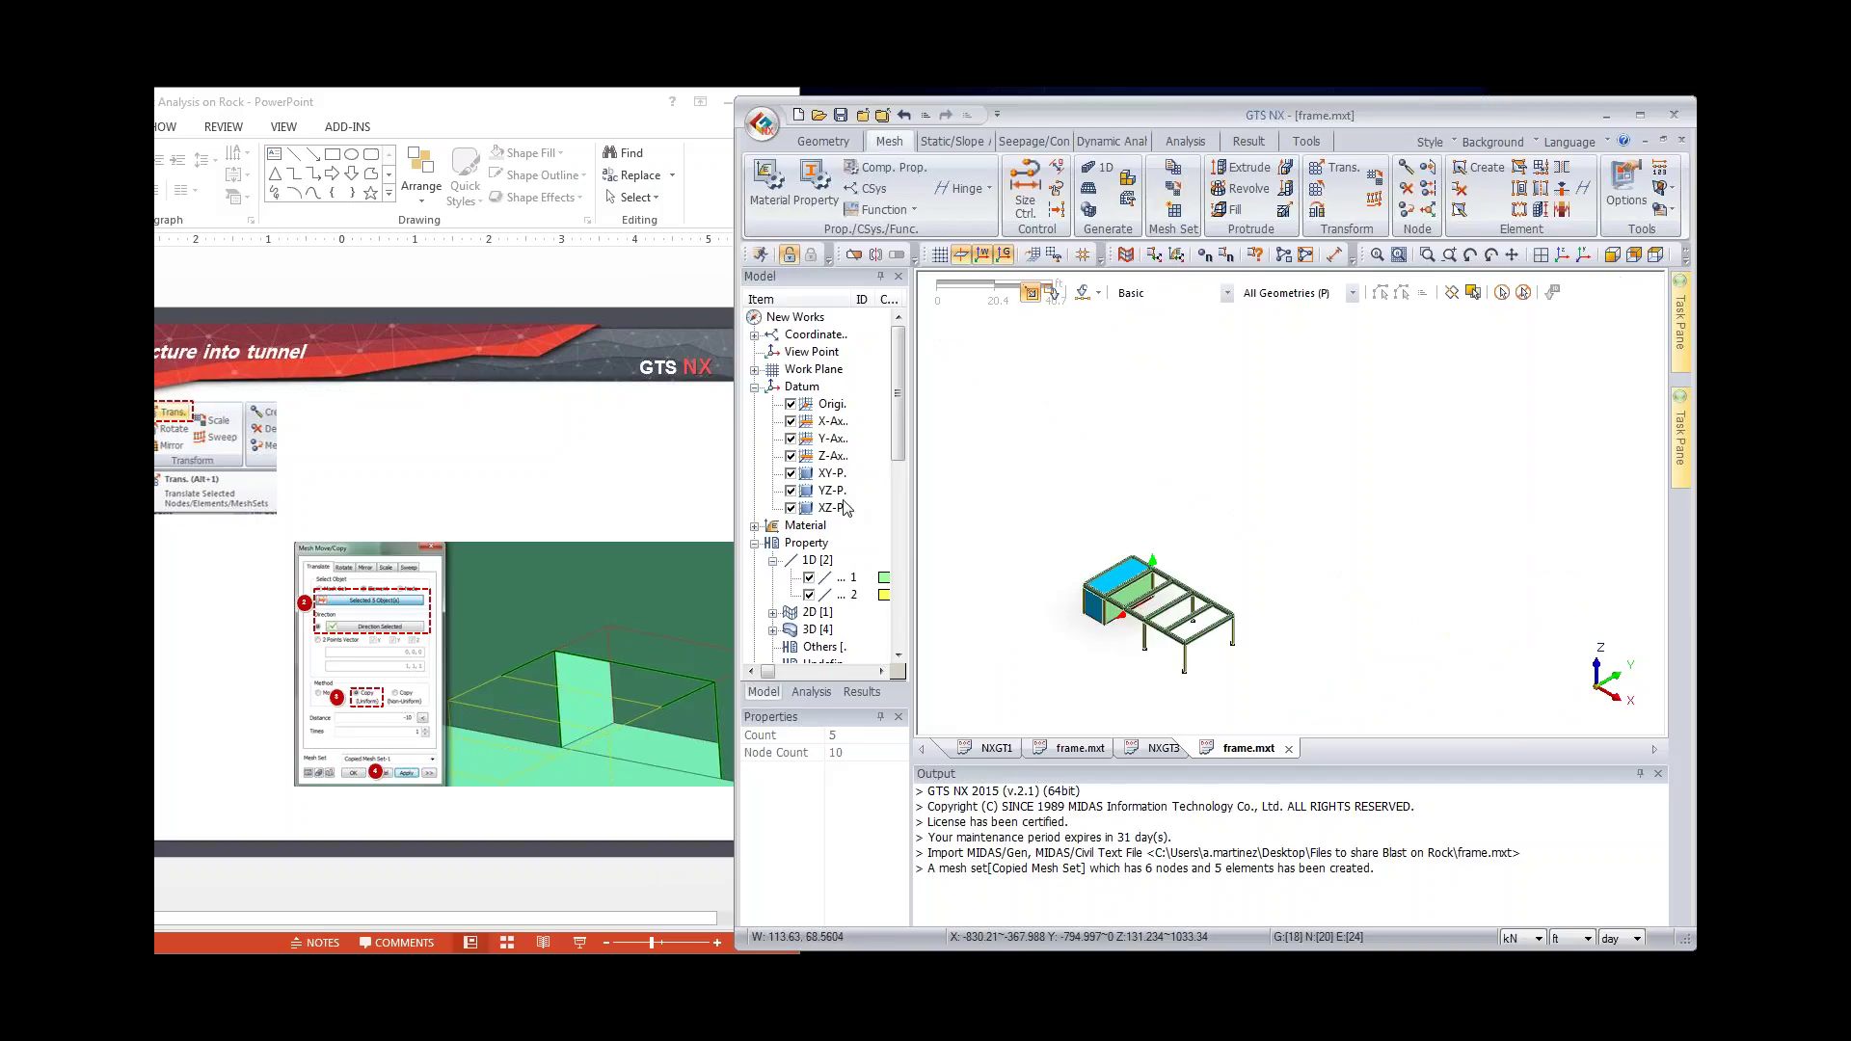
scroll(829, 559, "down", 5)
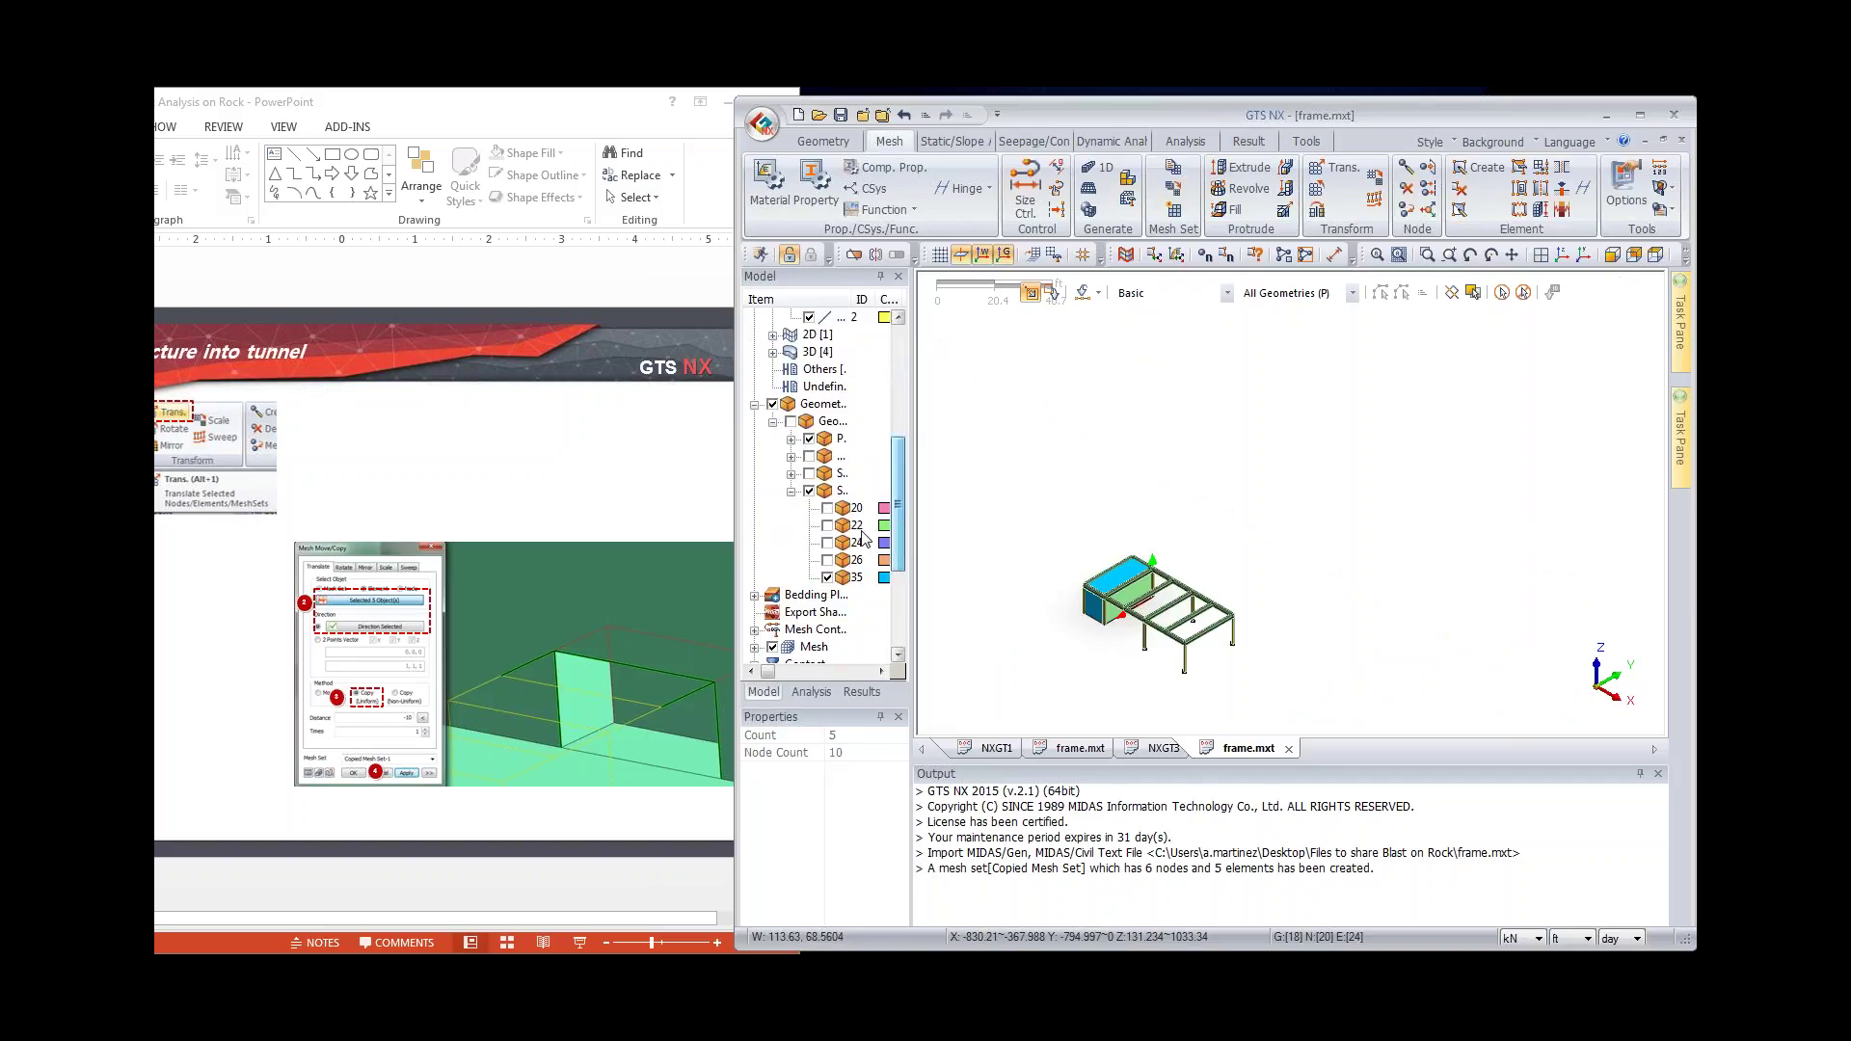
left_click(827, 543)
left_click(827, 560)
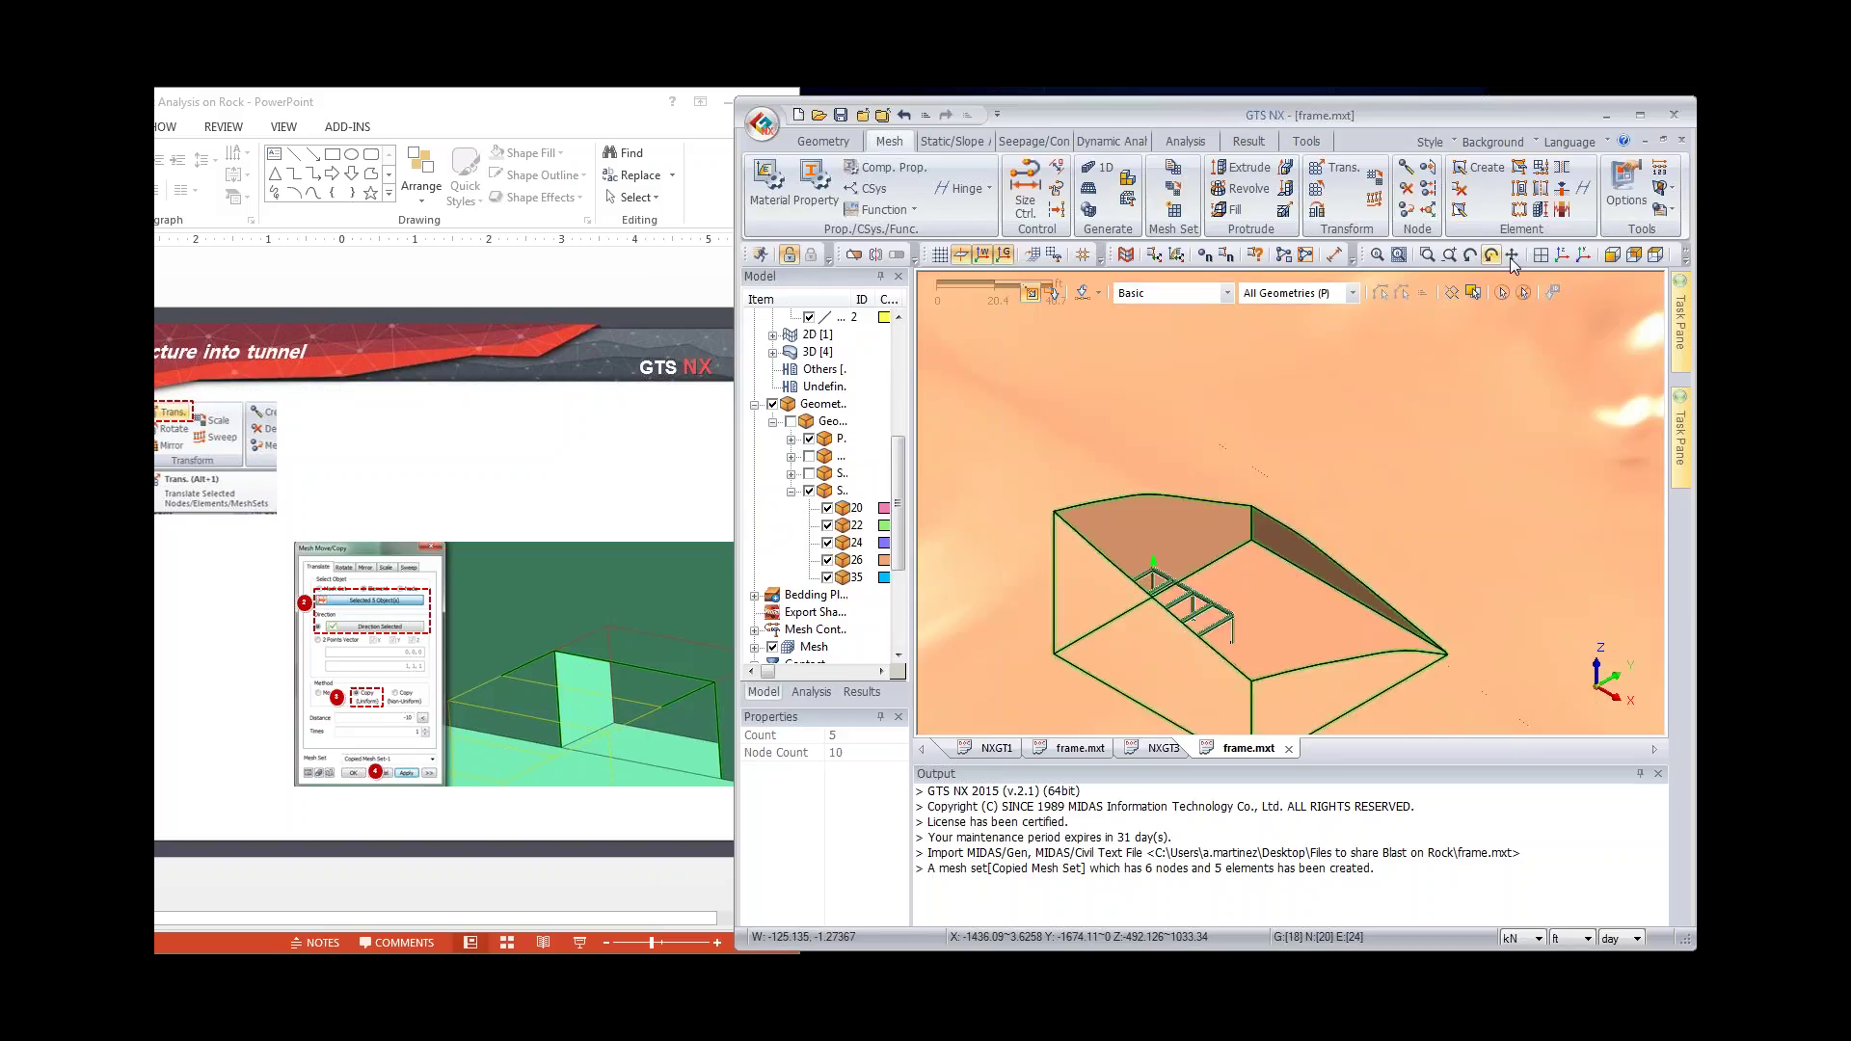
Step: Hide rock layers 20, 22 and 24, leaving only the box and frame visible
left_click(1581, 255)
scroll(1331, 573, "up", 5)
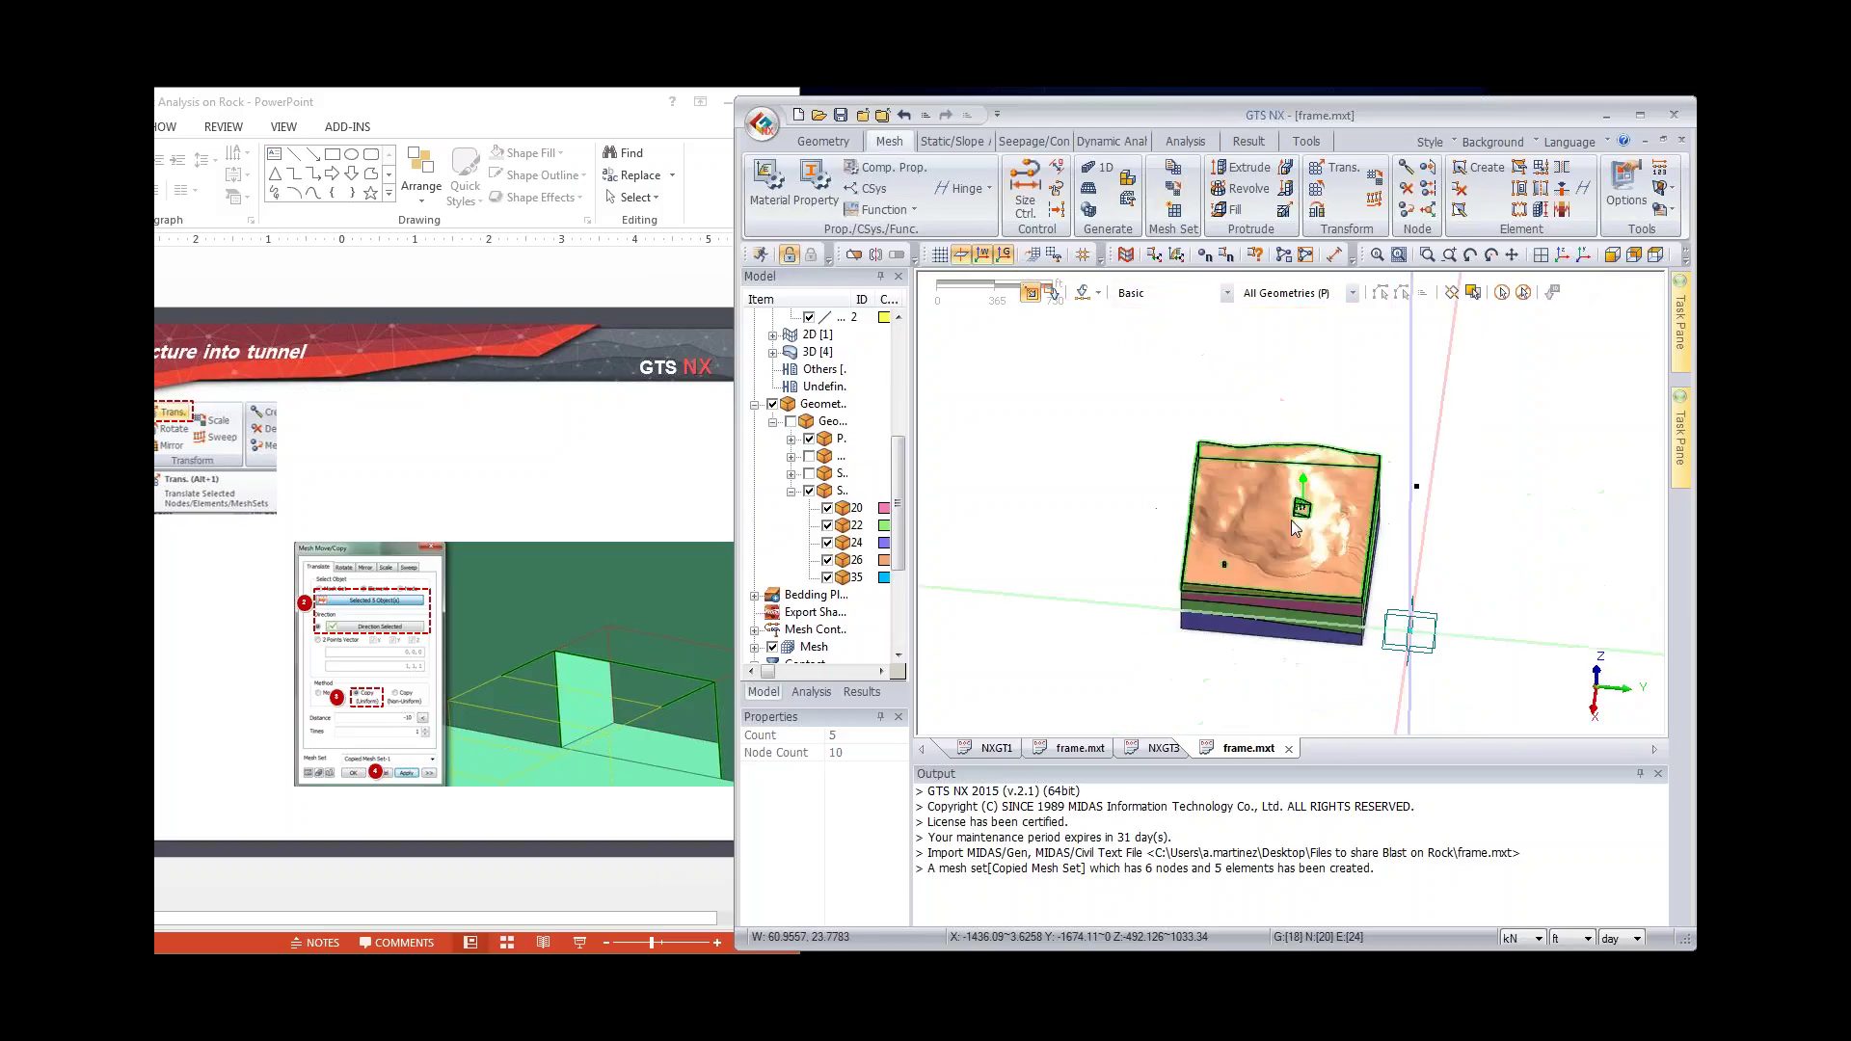
scroll(1271, 509, "up", 10)
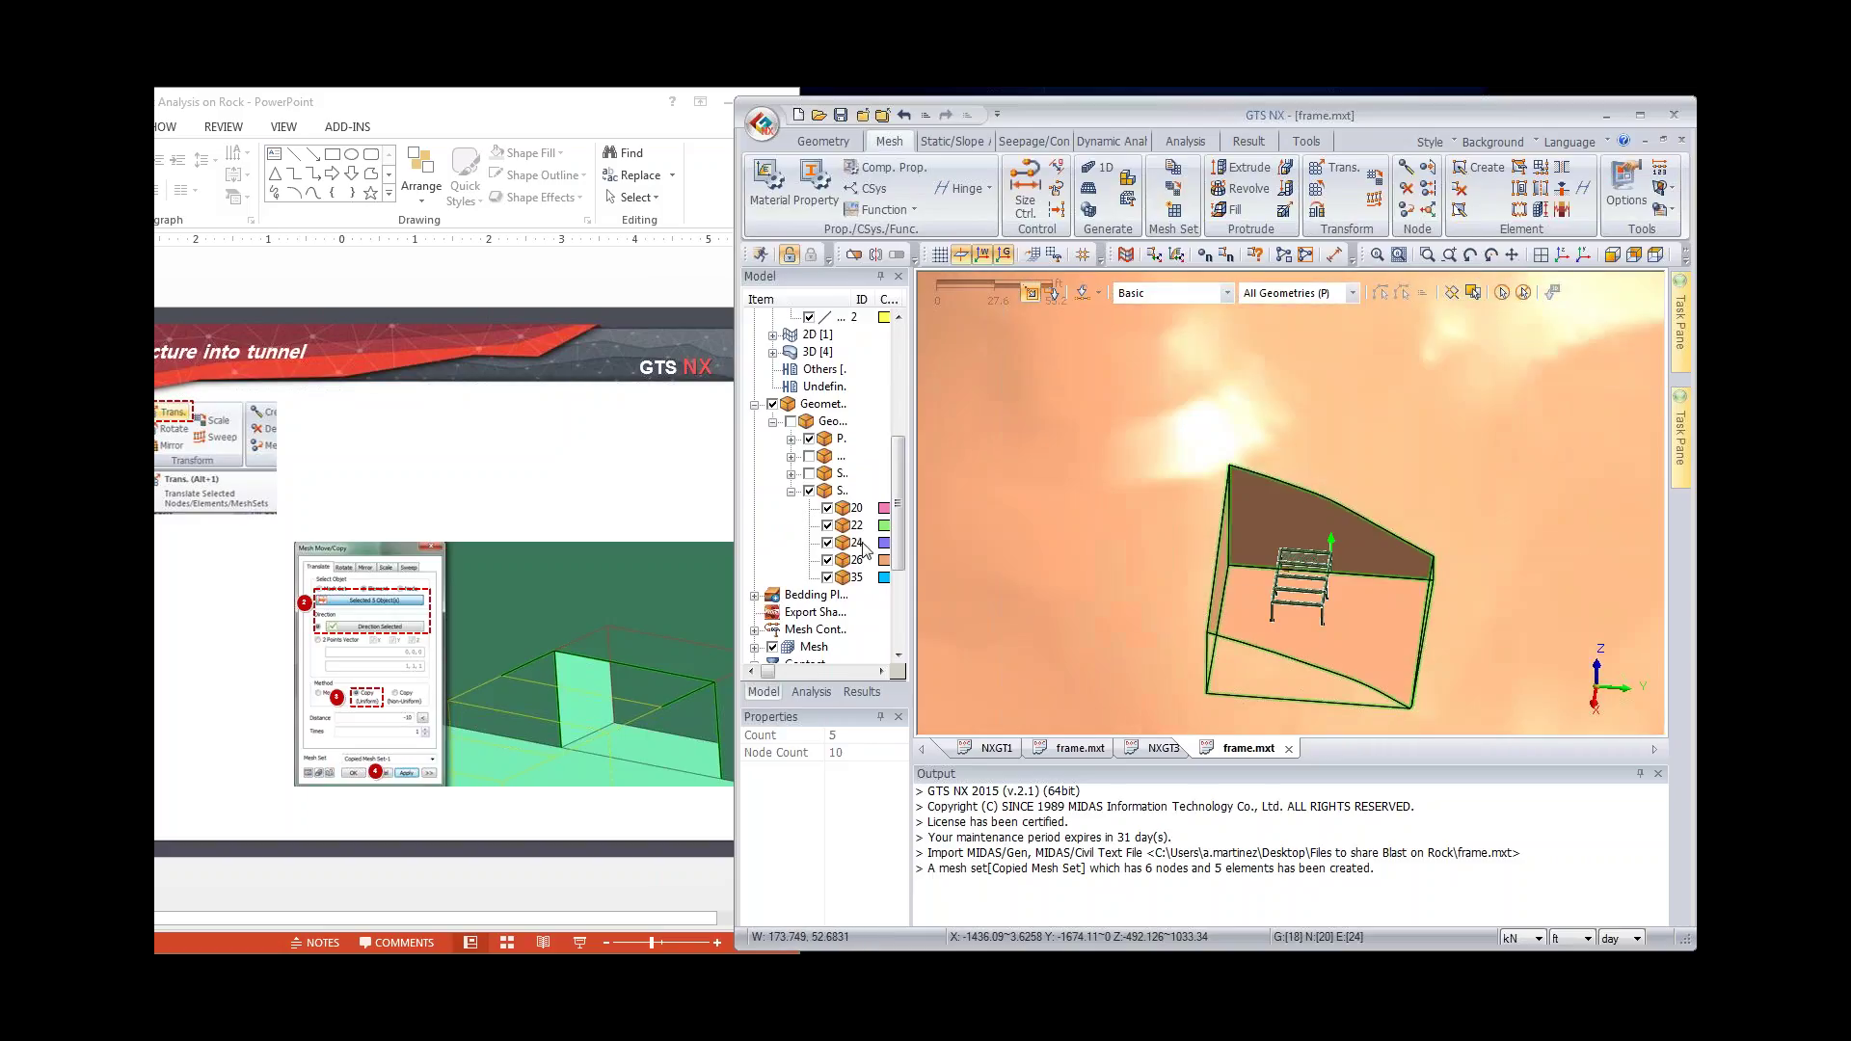
left_click(827, 508)
left_click(827, 526)
left_click(827, 543)
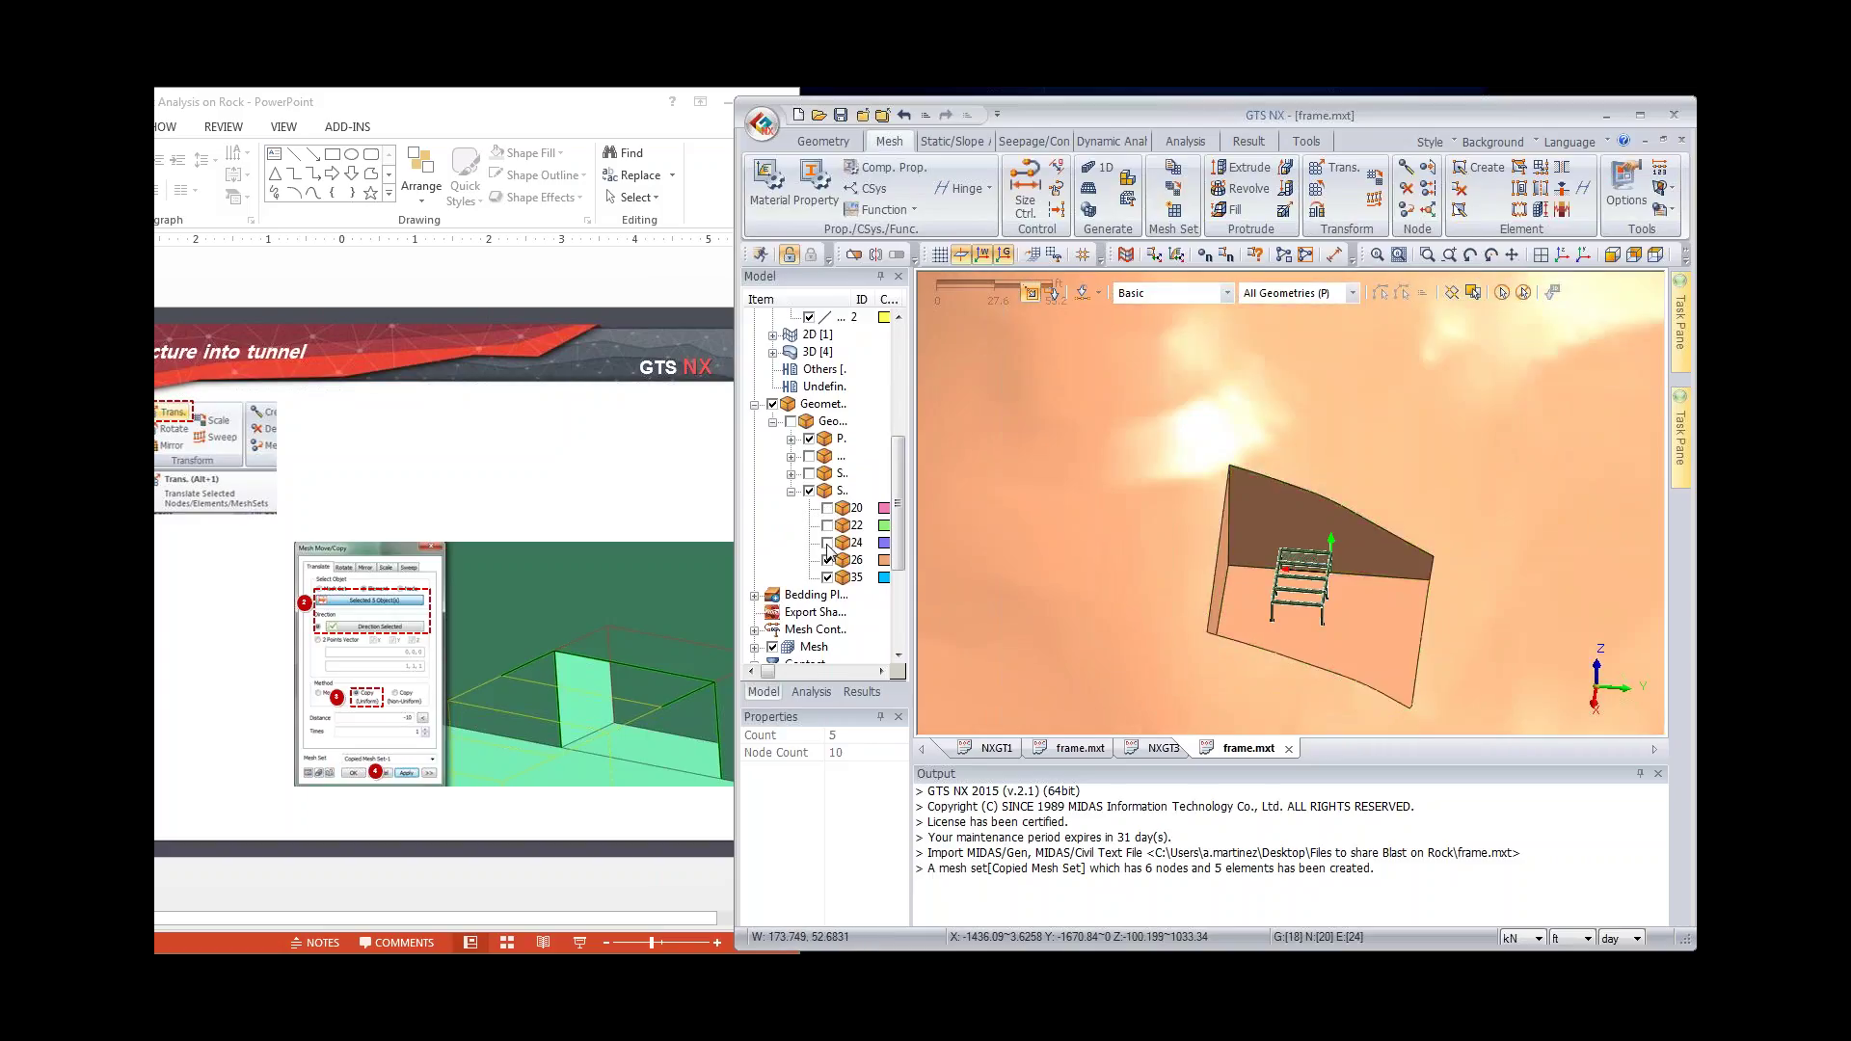
scroll(977, 141, "up", 1)
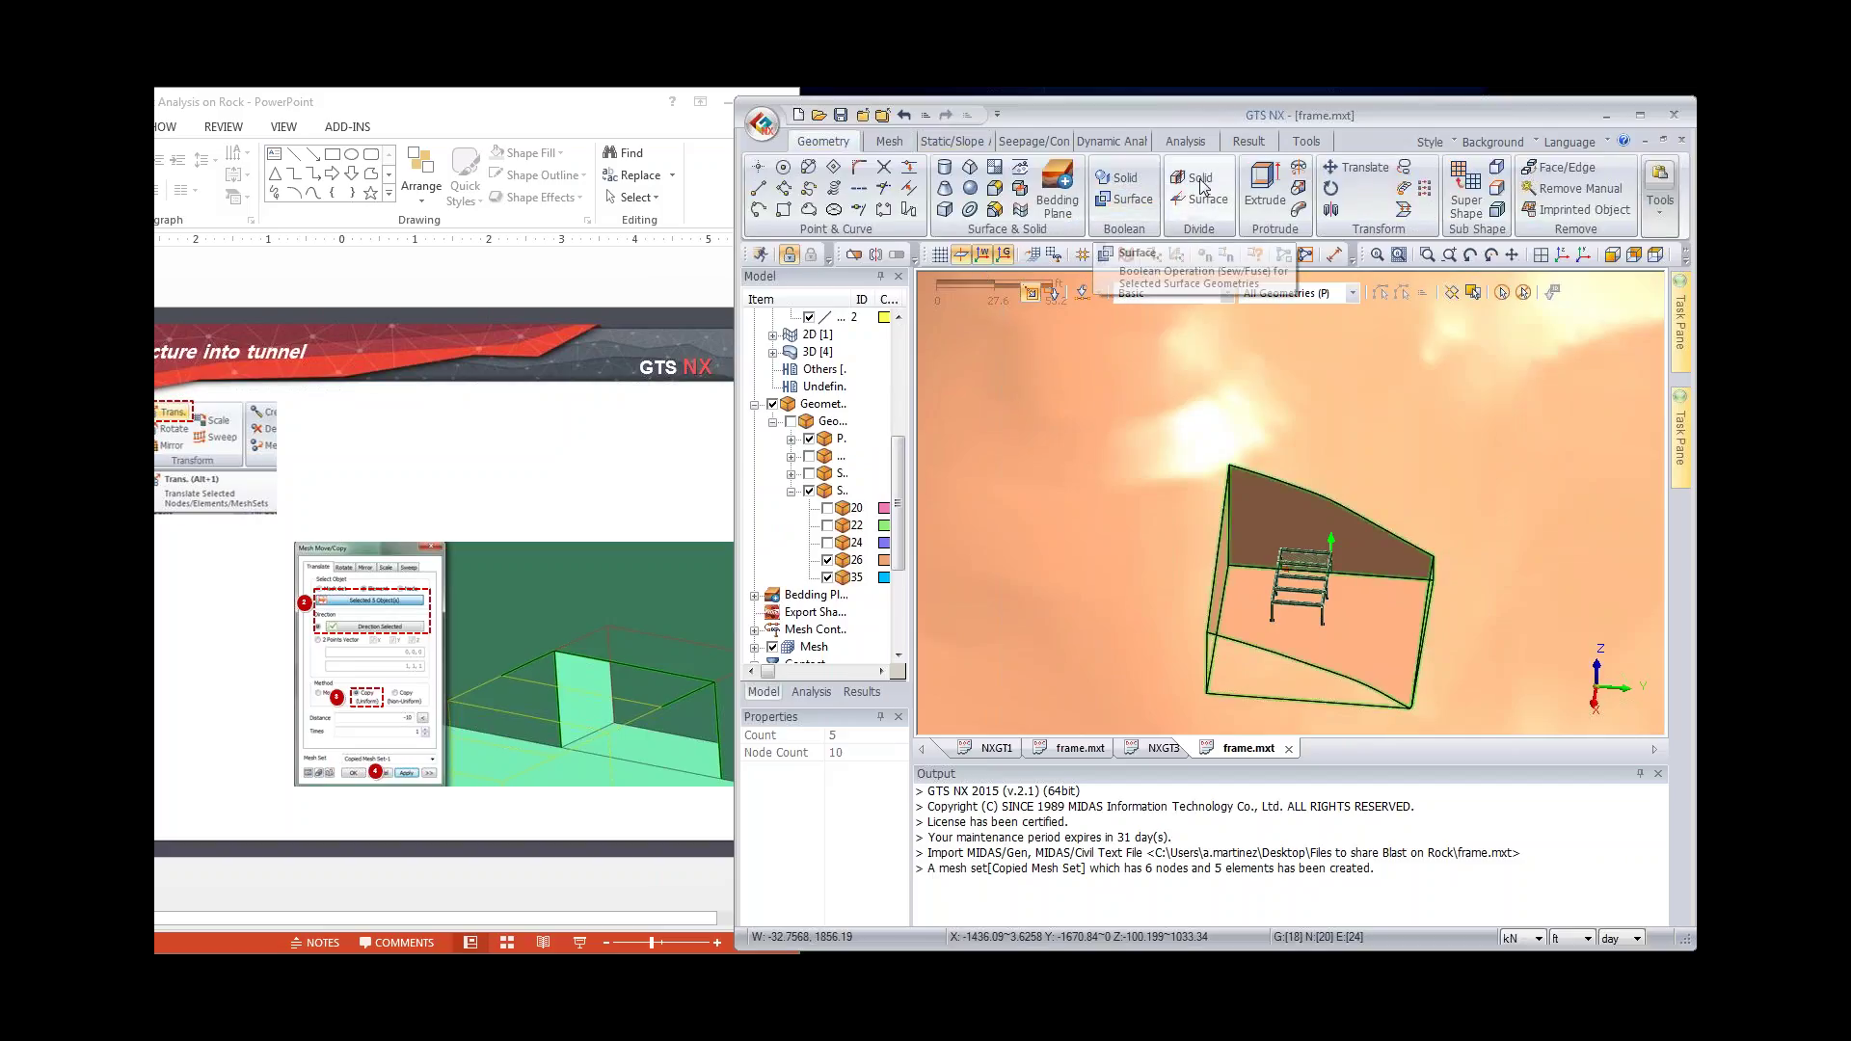
Step: Boolean-cut the box solid with solid 35, keeping solid 35 (Delete Tool off)
left_click(982, 260)
left_click(1118, 177)
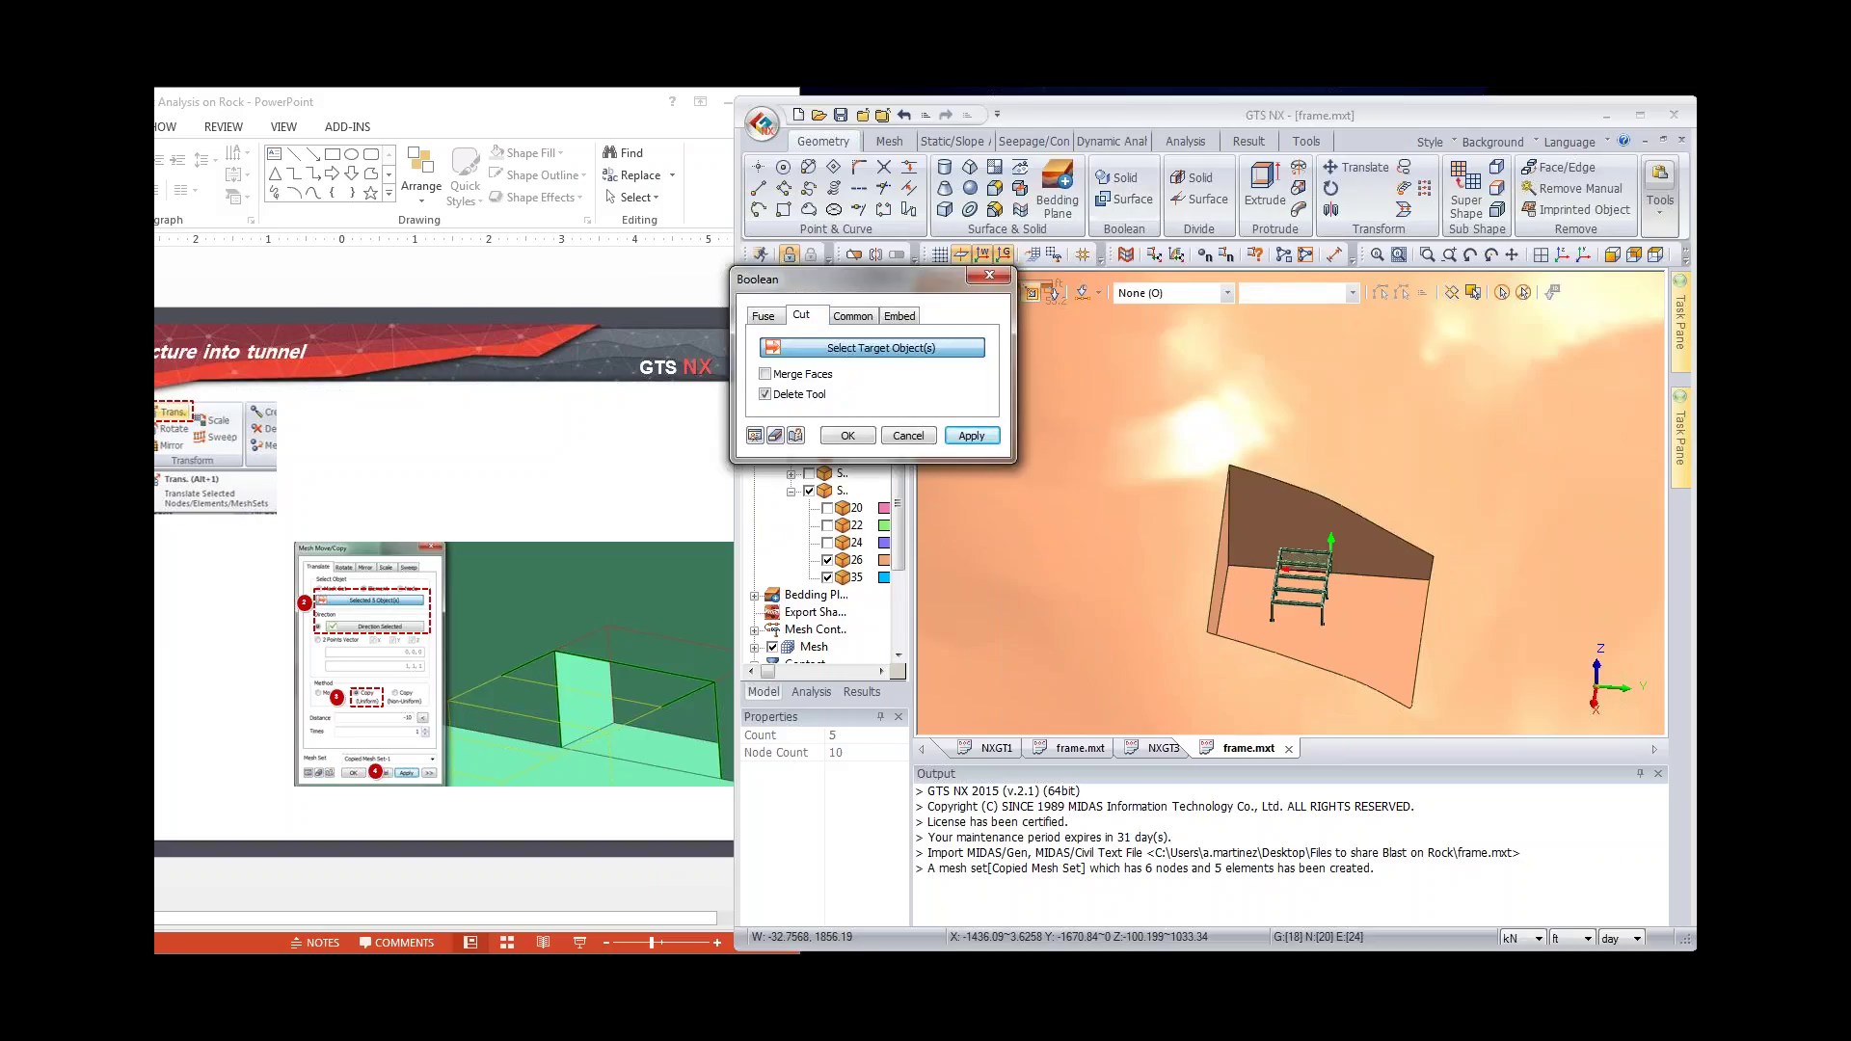
left_click(810, 318)
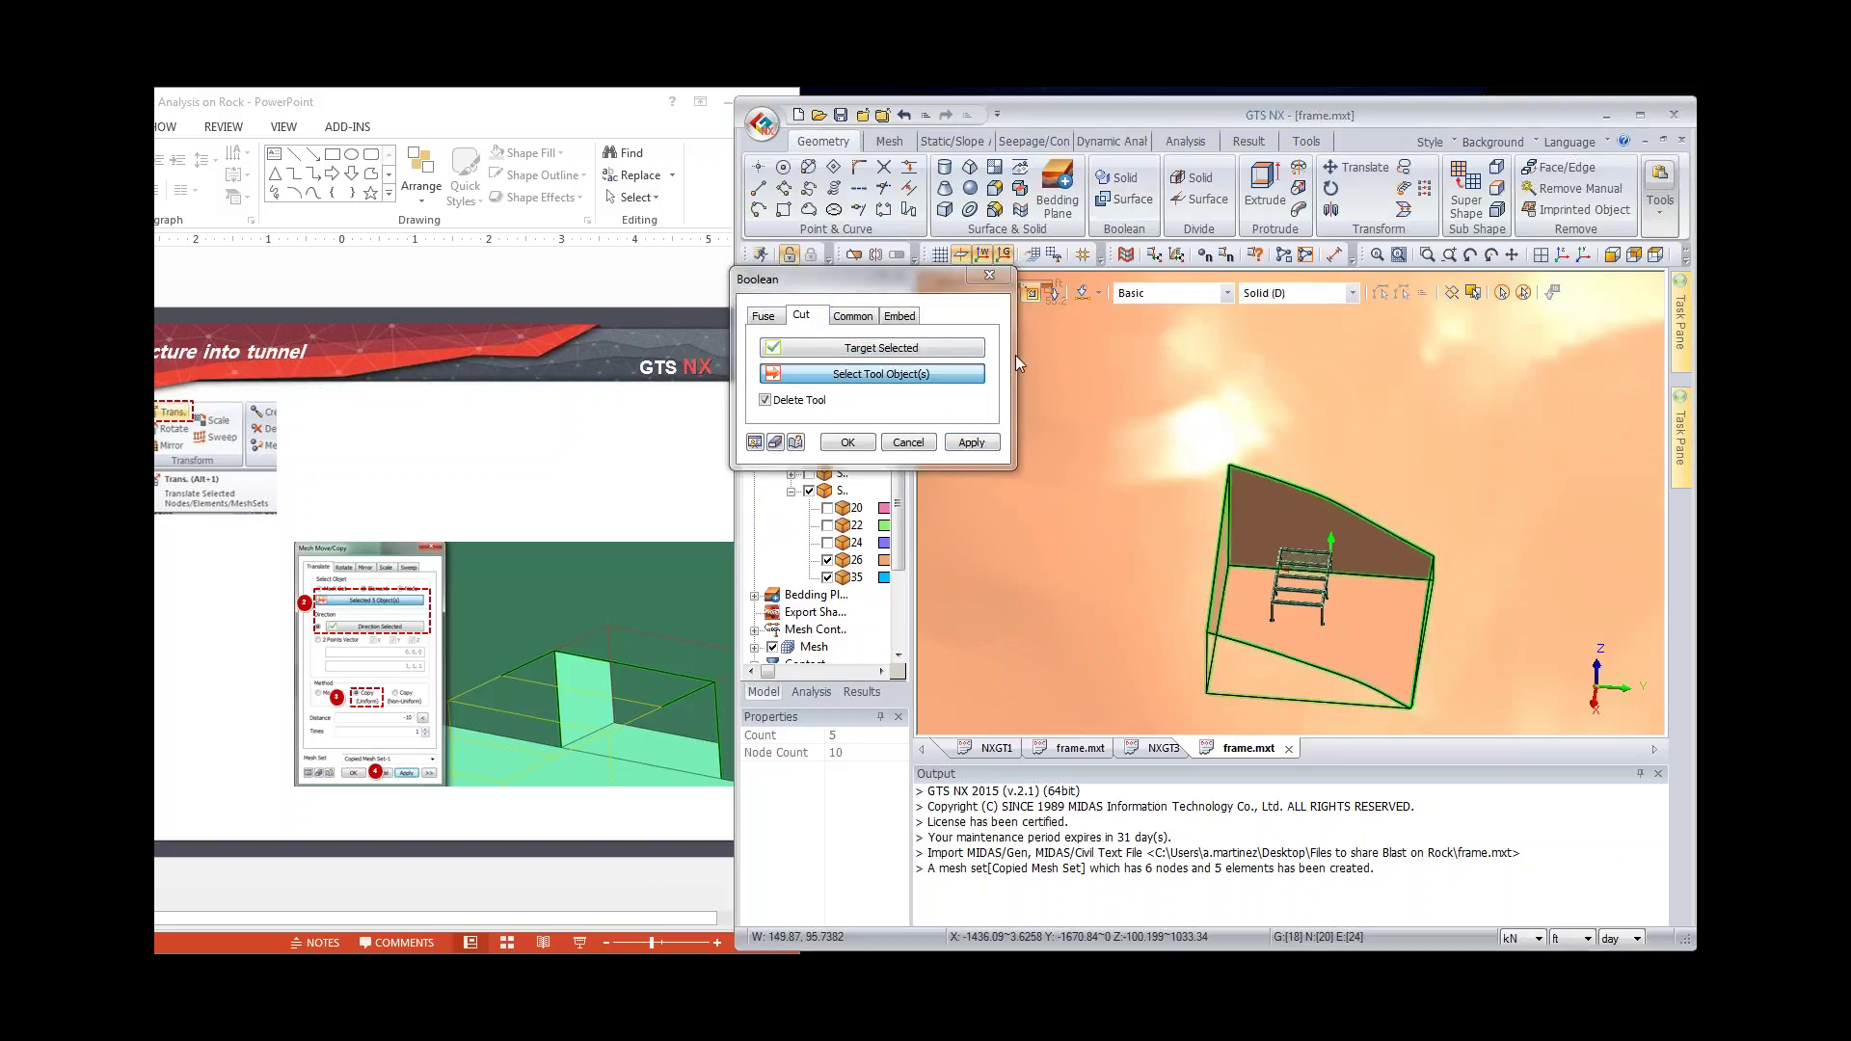
left_click(857, 578)
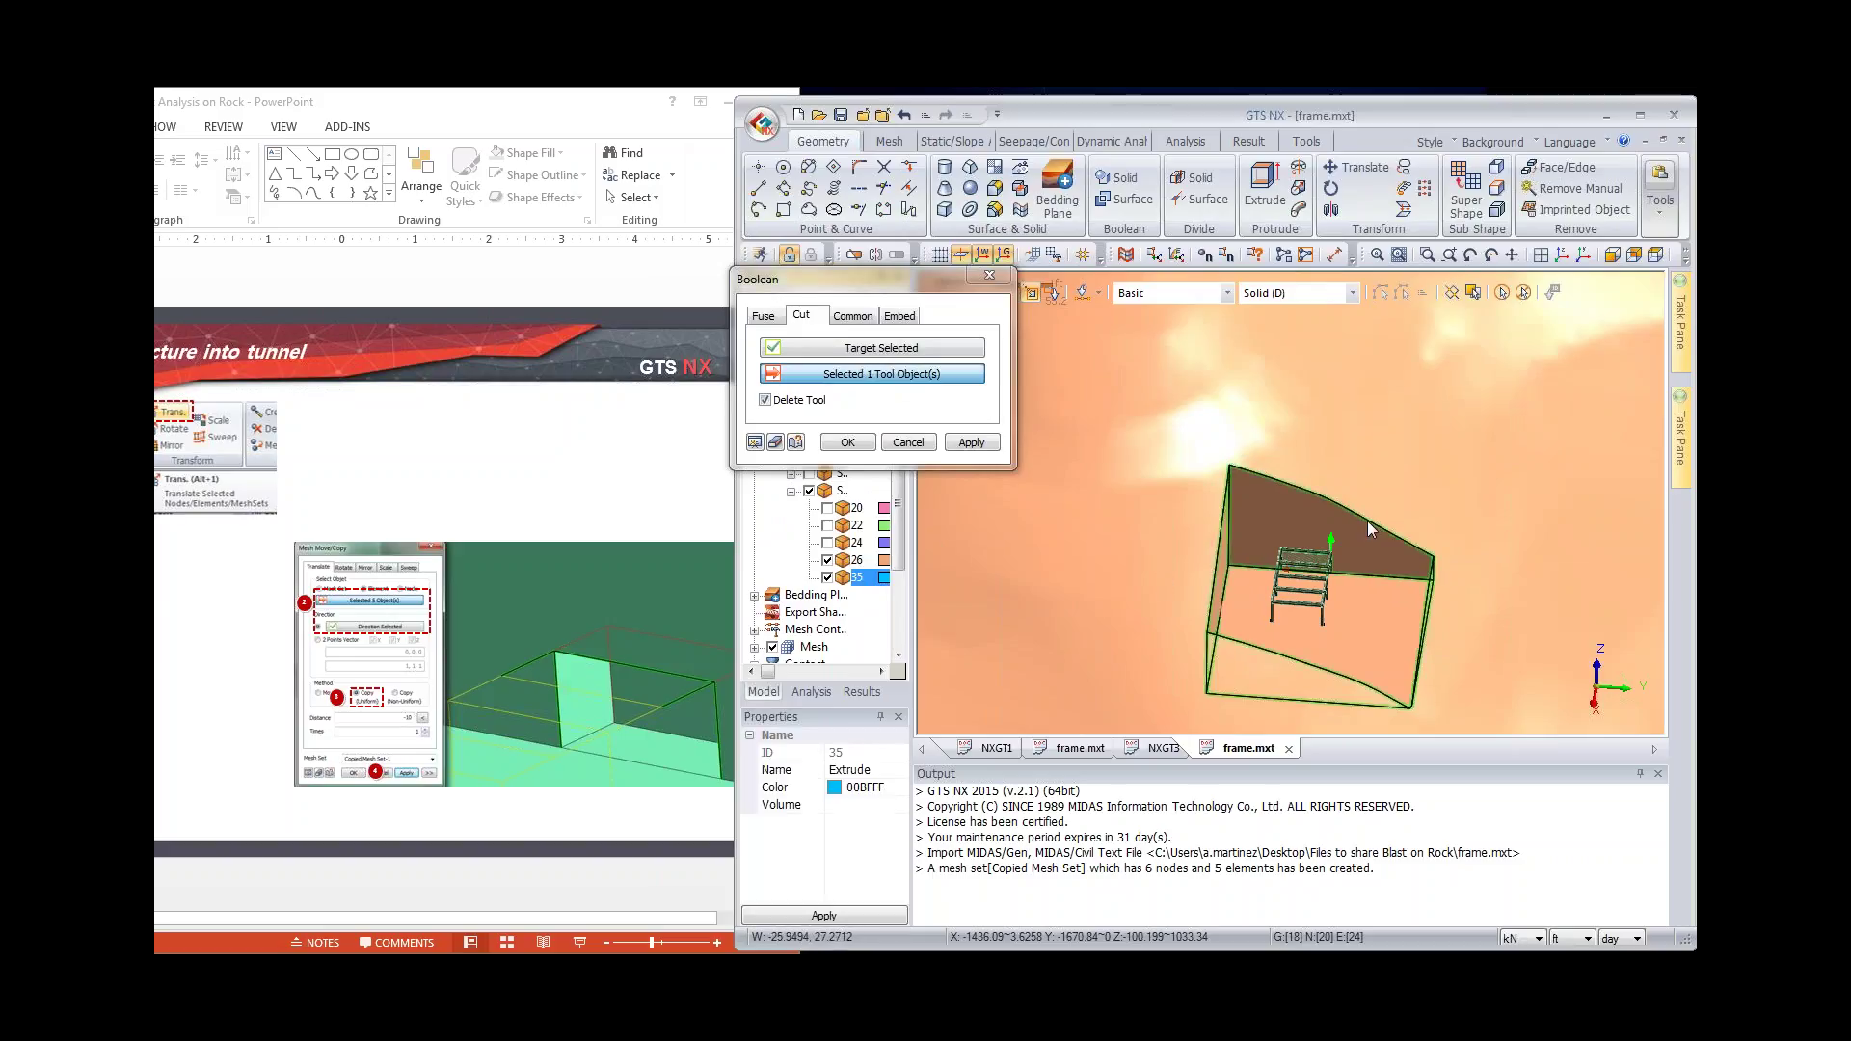
left_click(783, 403)
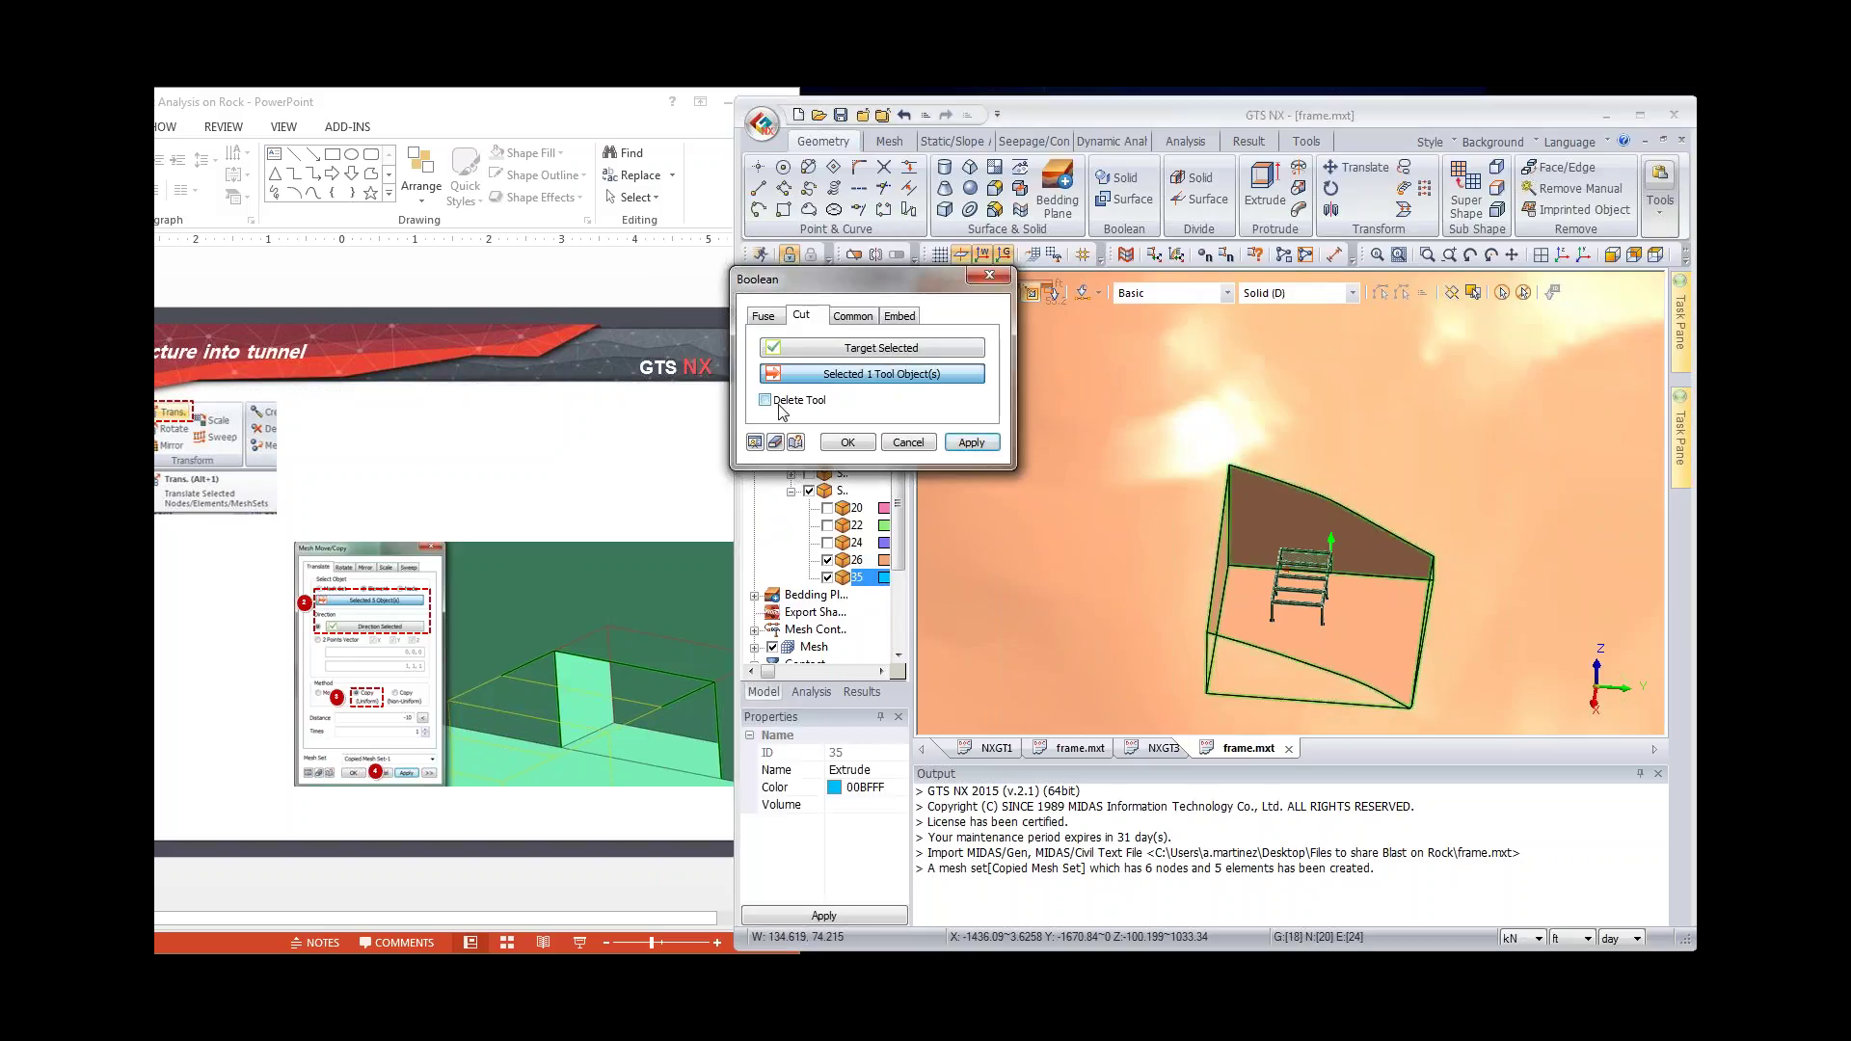
left_click(845, 444)
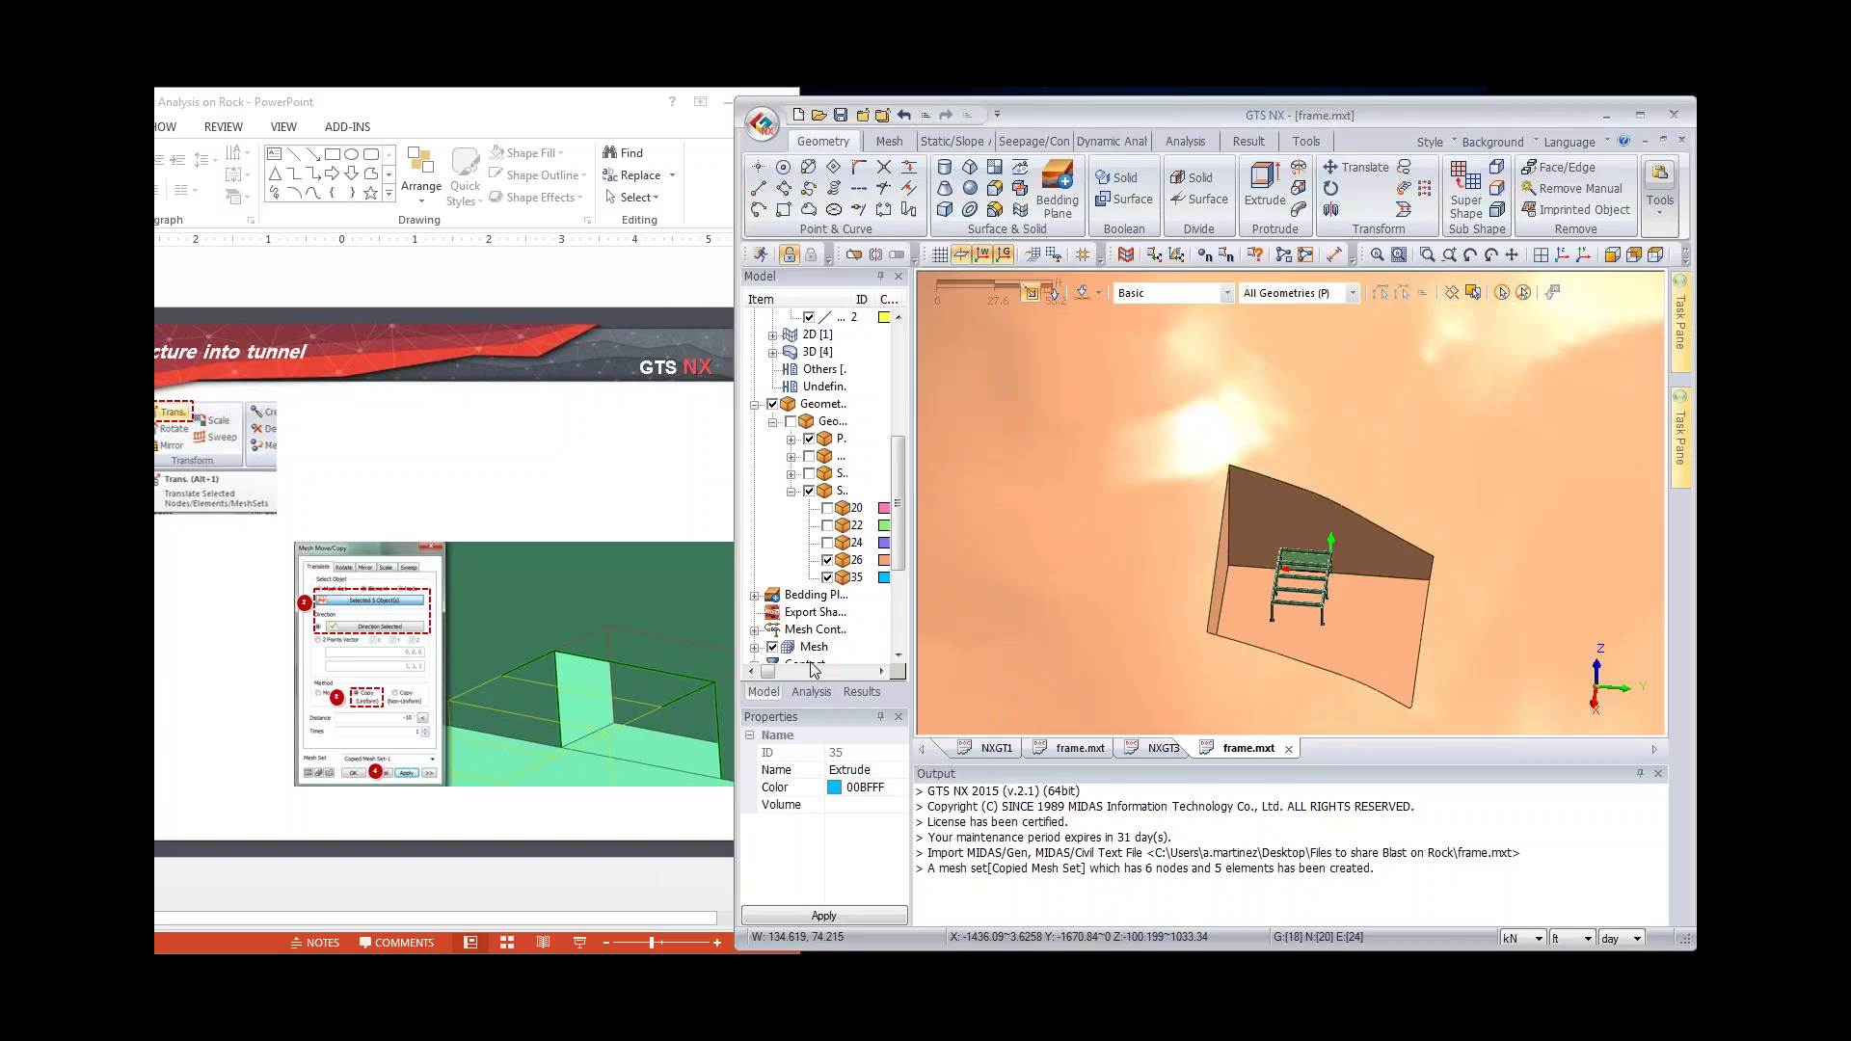
Step: Show all the rock layer solids and restore the full box geometry in the view
left_click(810, 440)
left_click(809, 491)
left_click(809, 491)
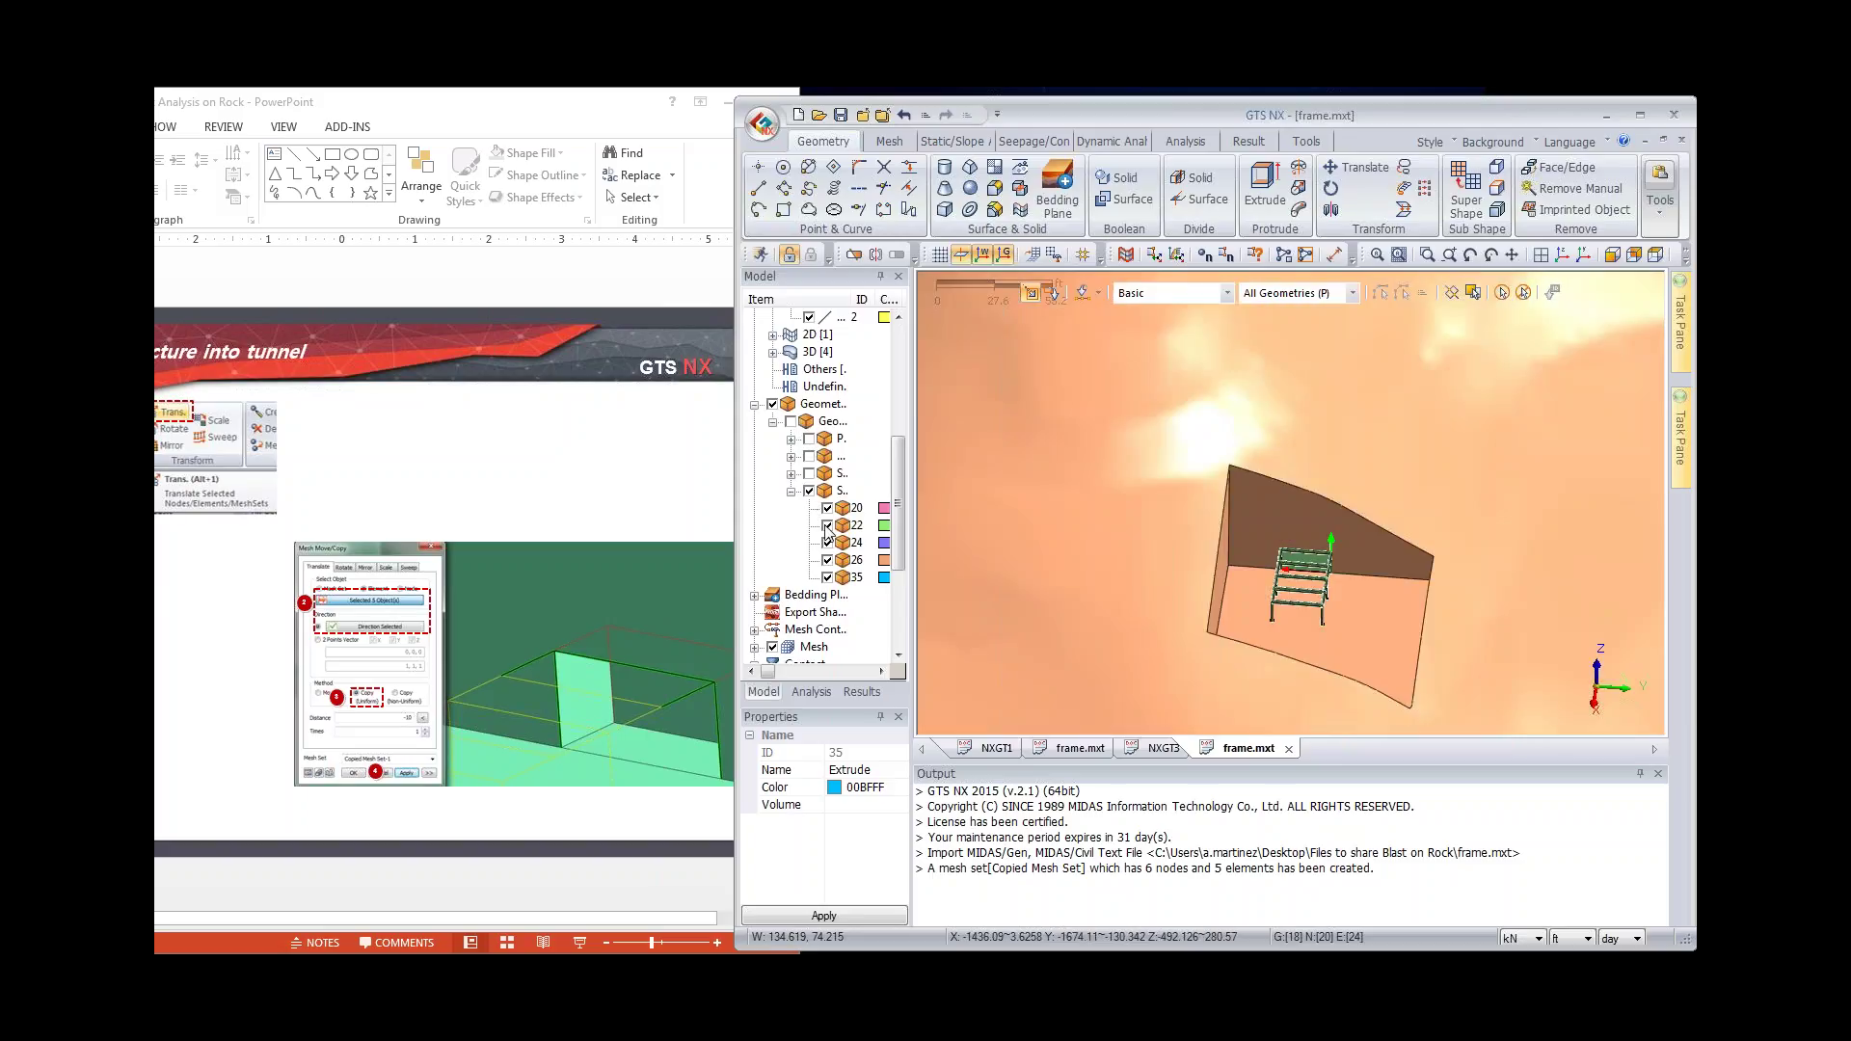
left_click(1315, 570)
right_click(1315, 570)
left_click(1359, 591)
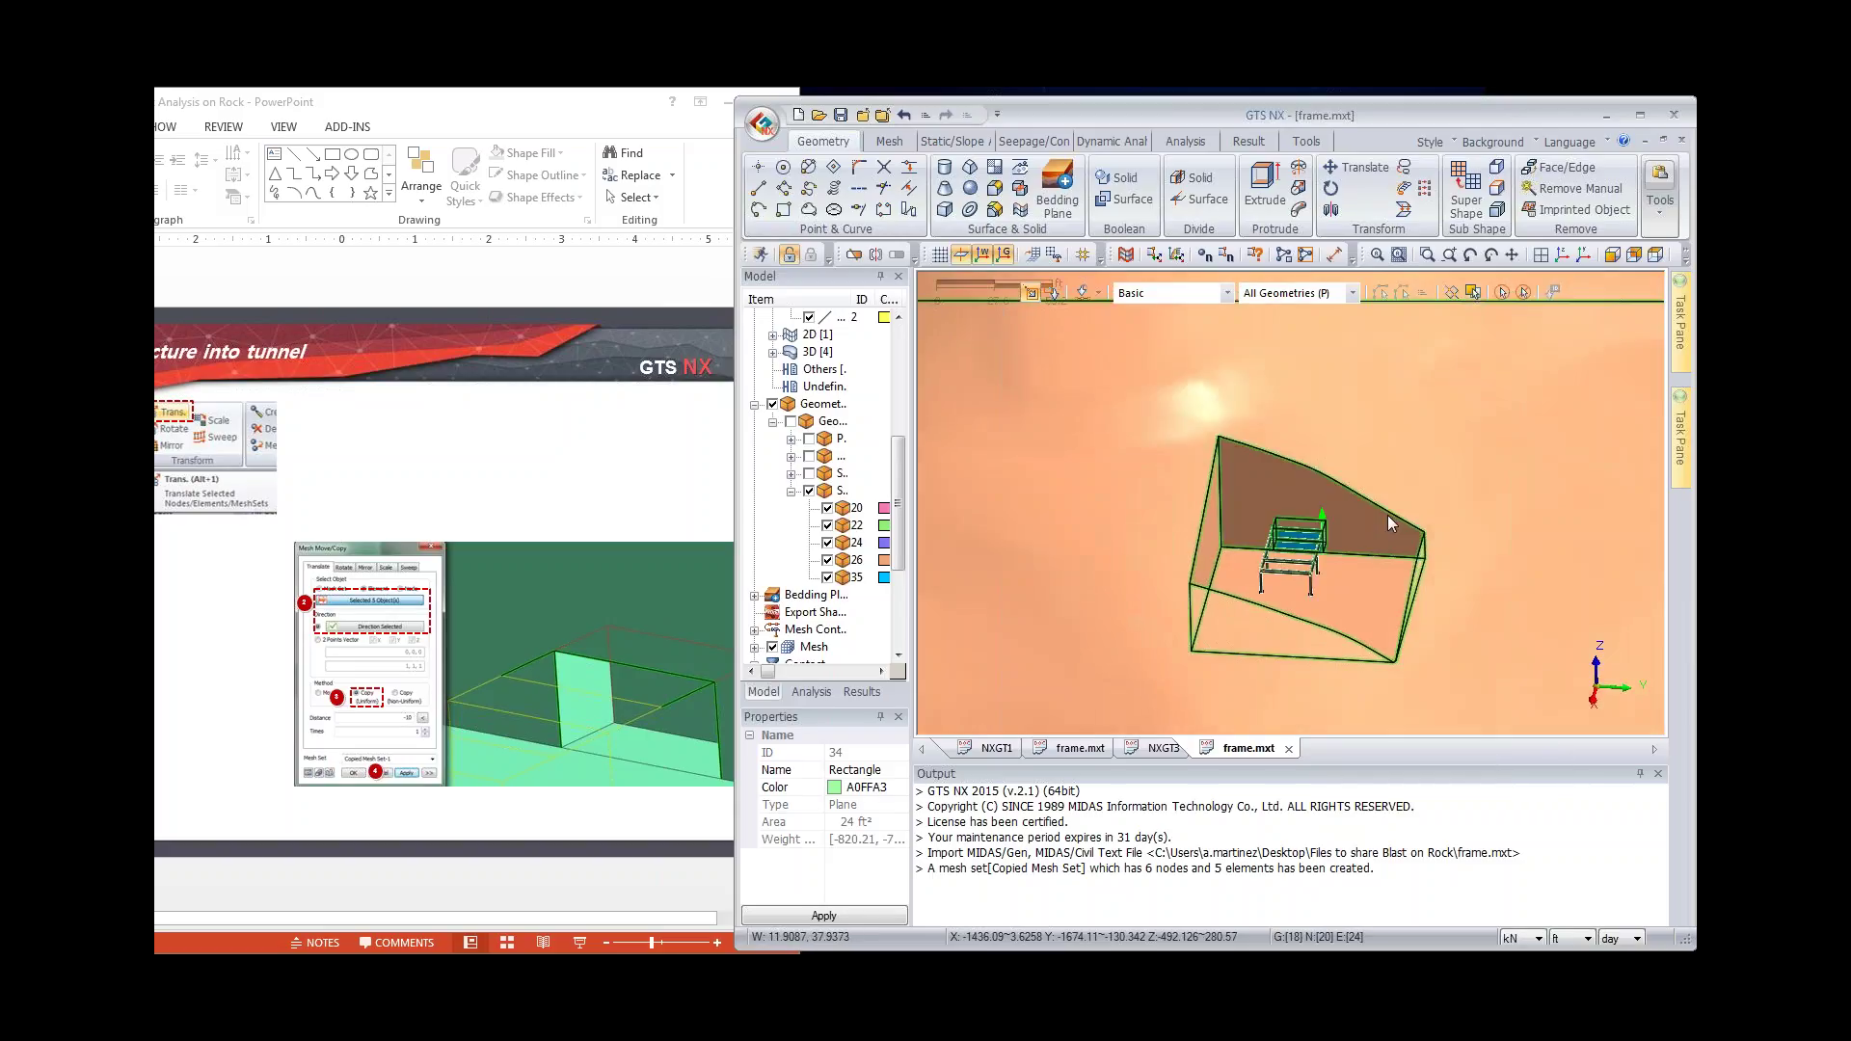
scroll(1306, 598, "up", 5)
Step: Hide solid 35, fit the whole layered terrain model in view, and bring up the Mesh tools
left_click(827, 578)
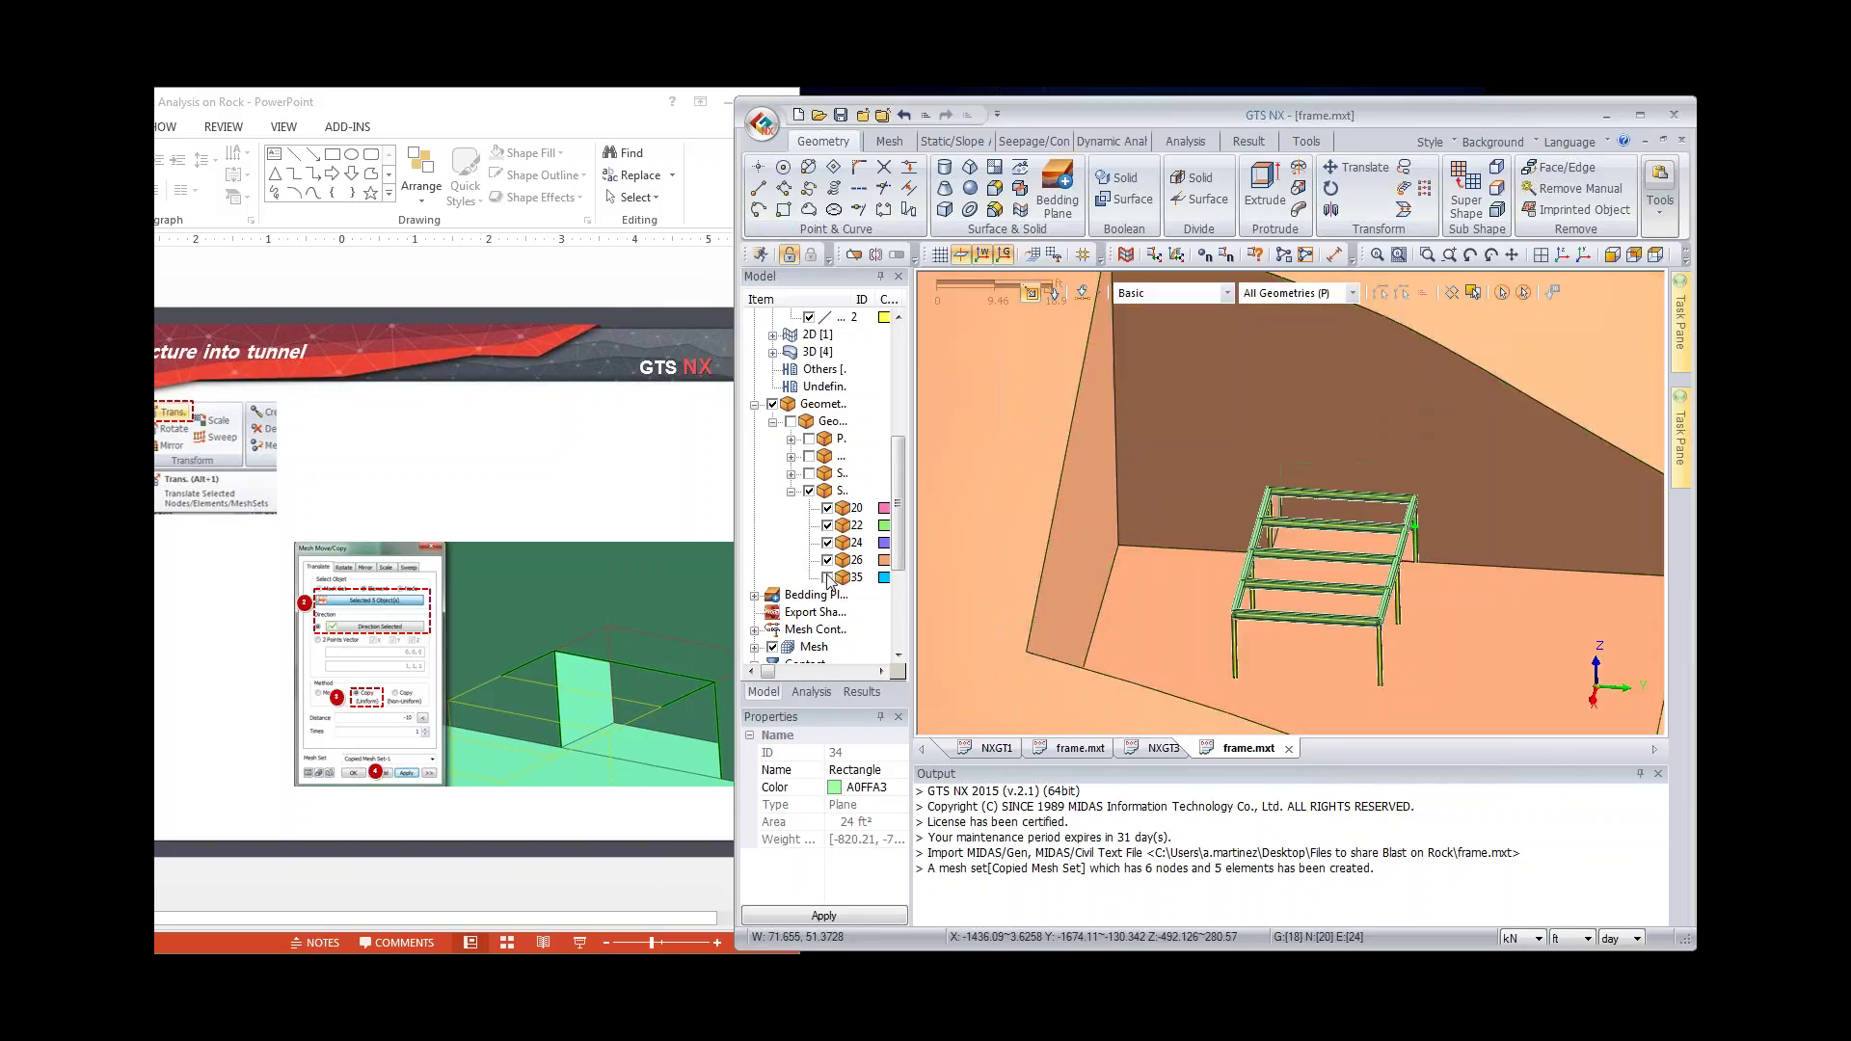
middle_click_drag(1356, 636, 1527, 585)
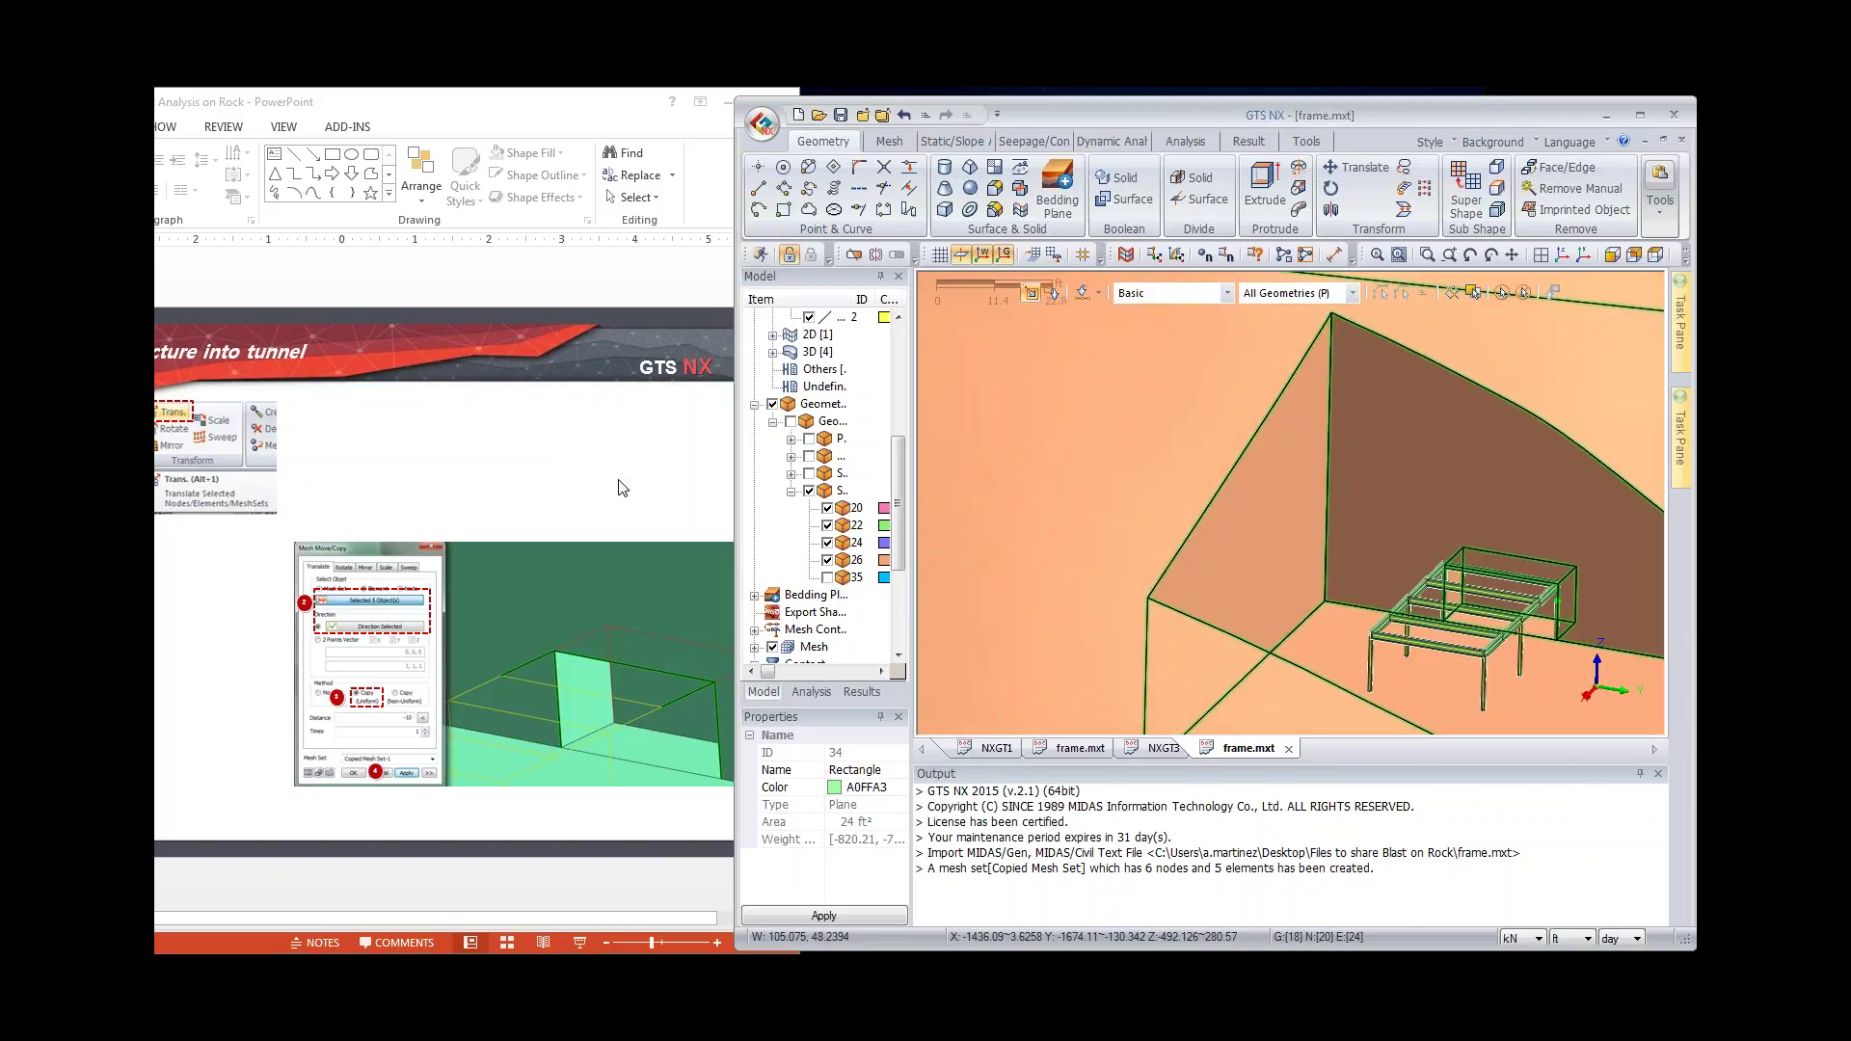
left_click(622, 487)
scroll(626, 484, "down", 1)
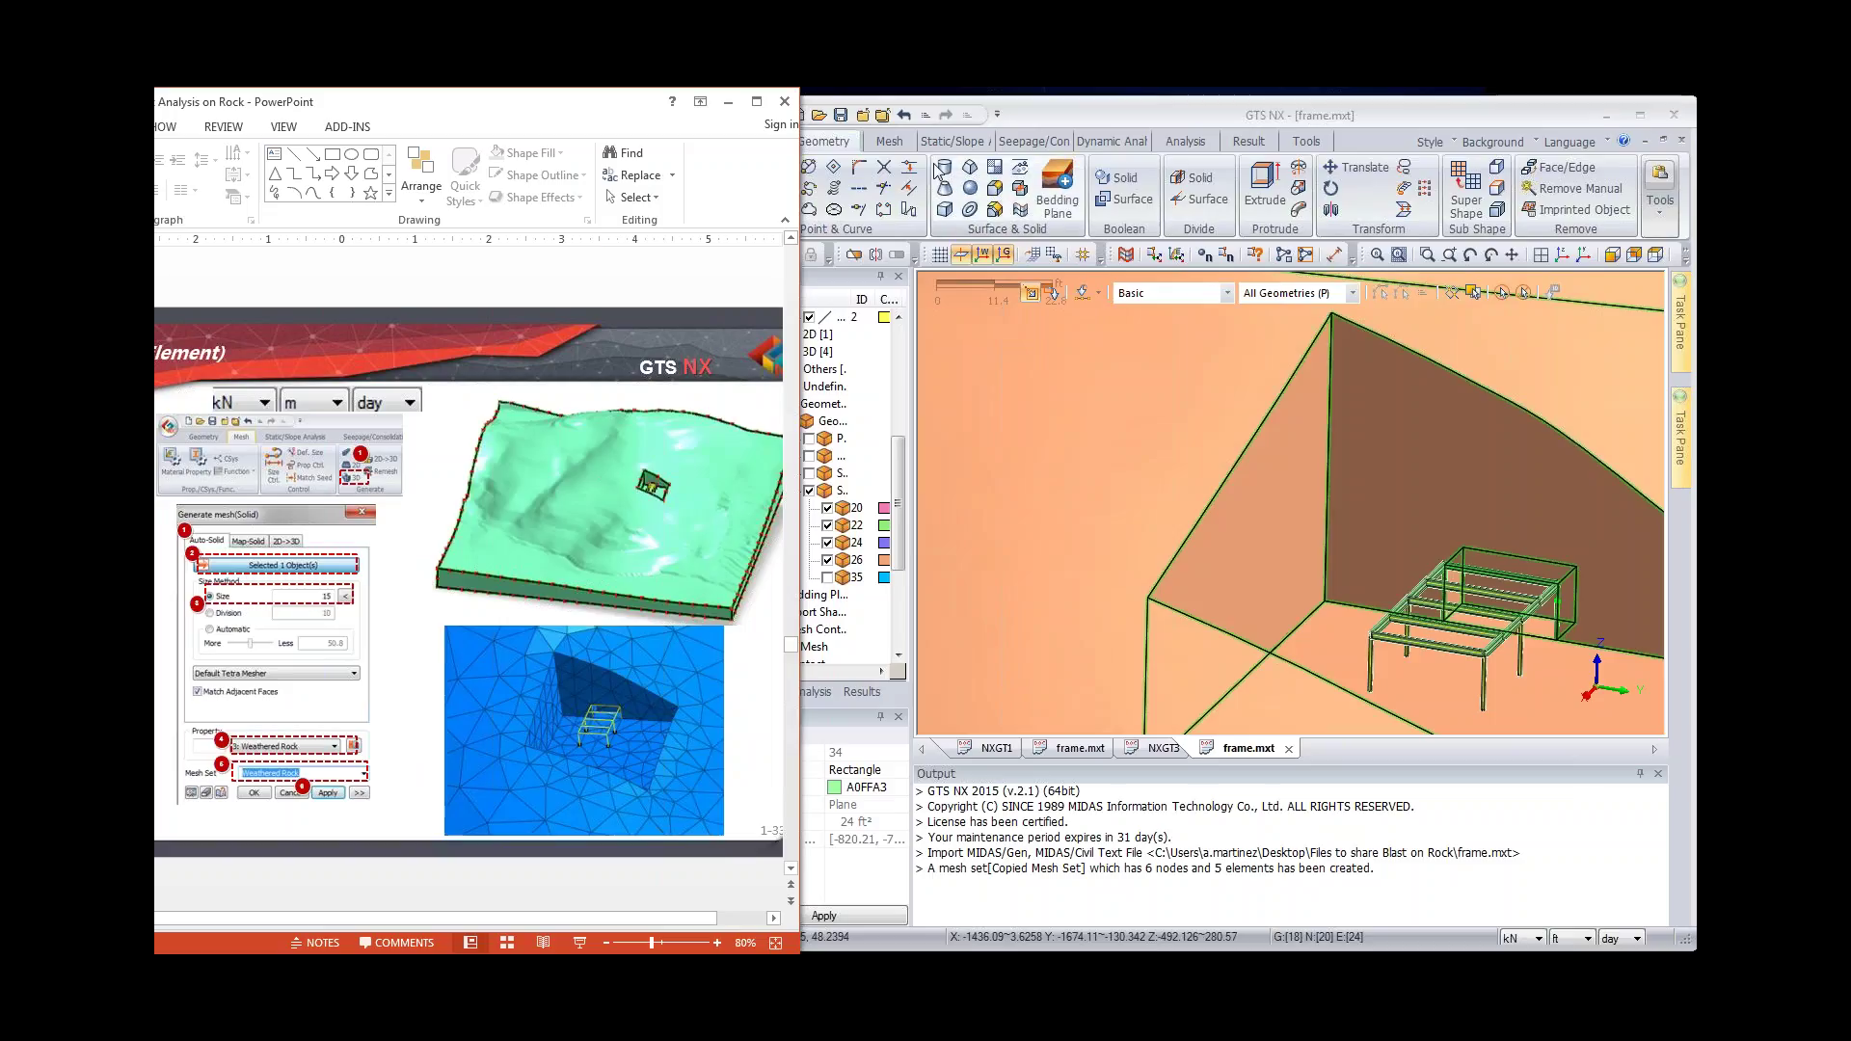
left_click_drag(1147, 122, 1038, 112)
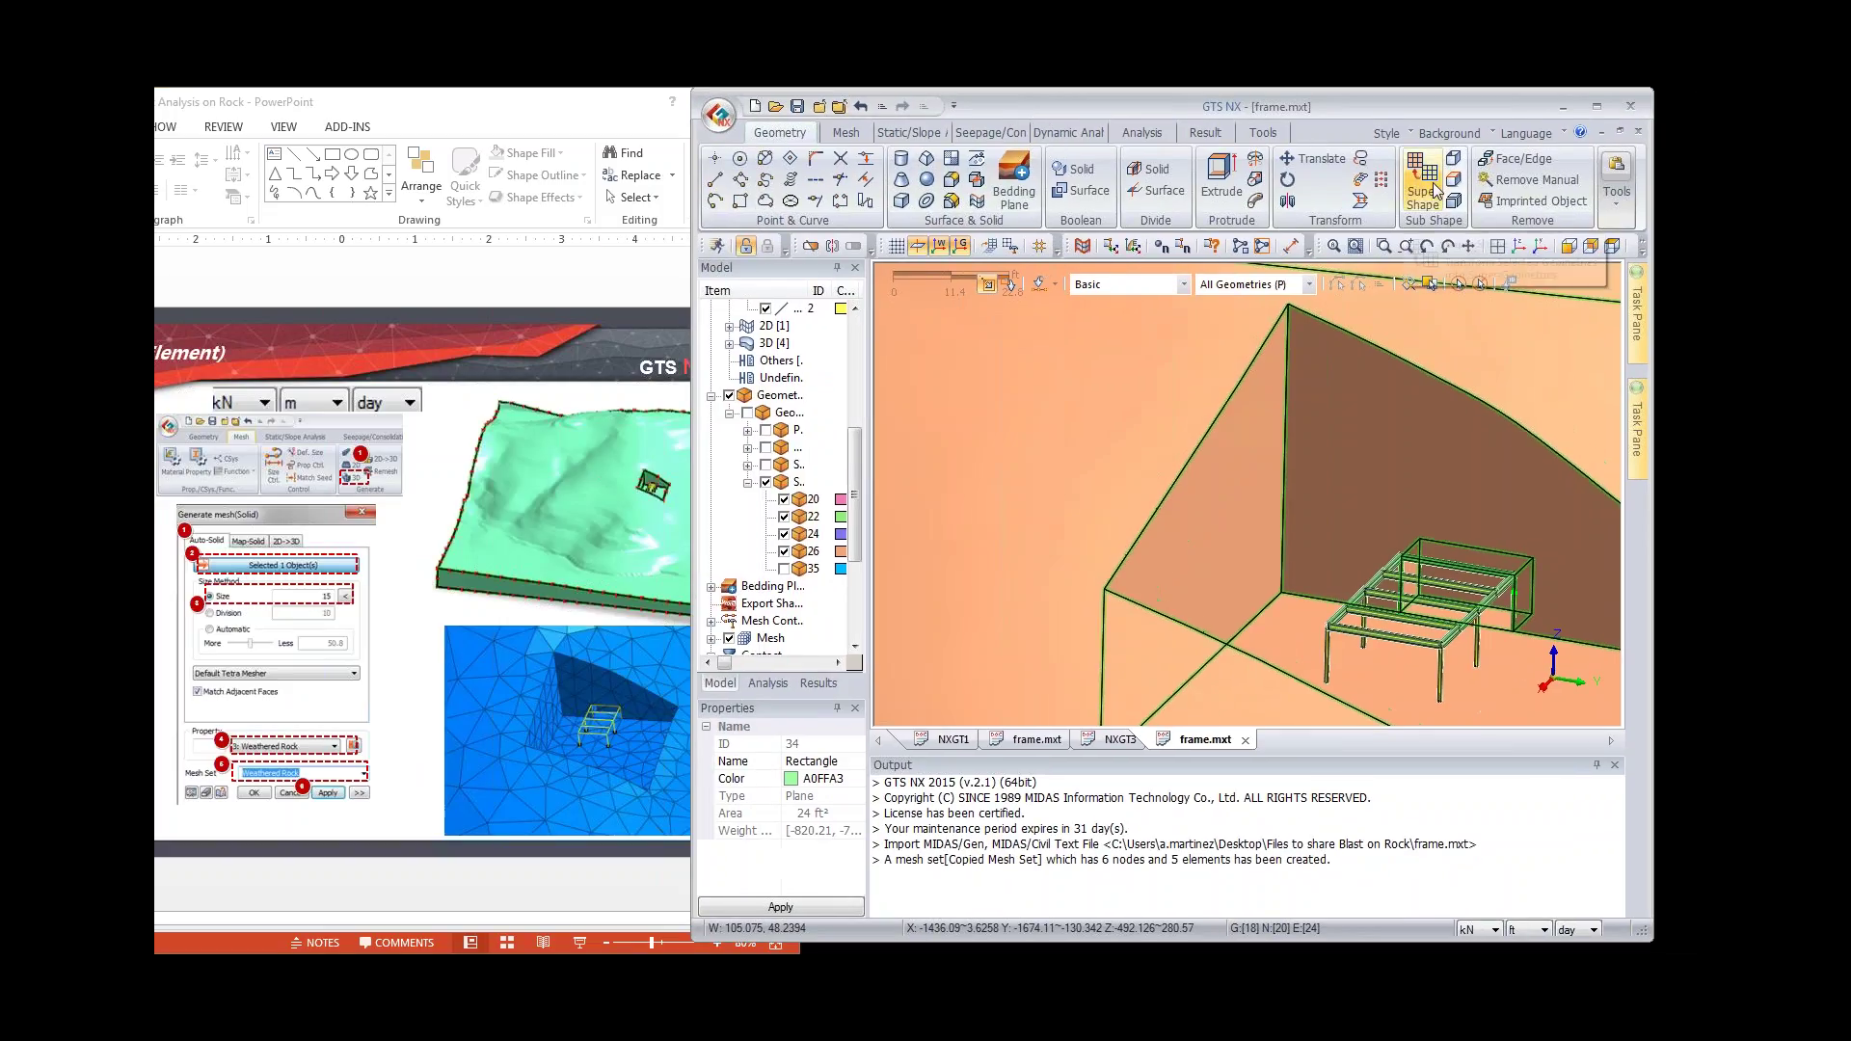
left_click(1519, 246)
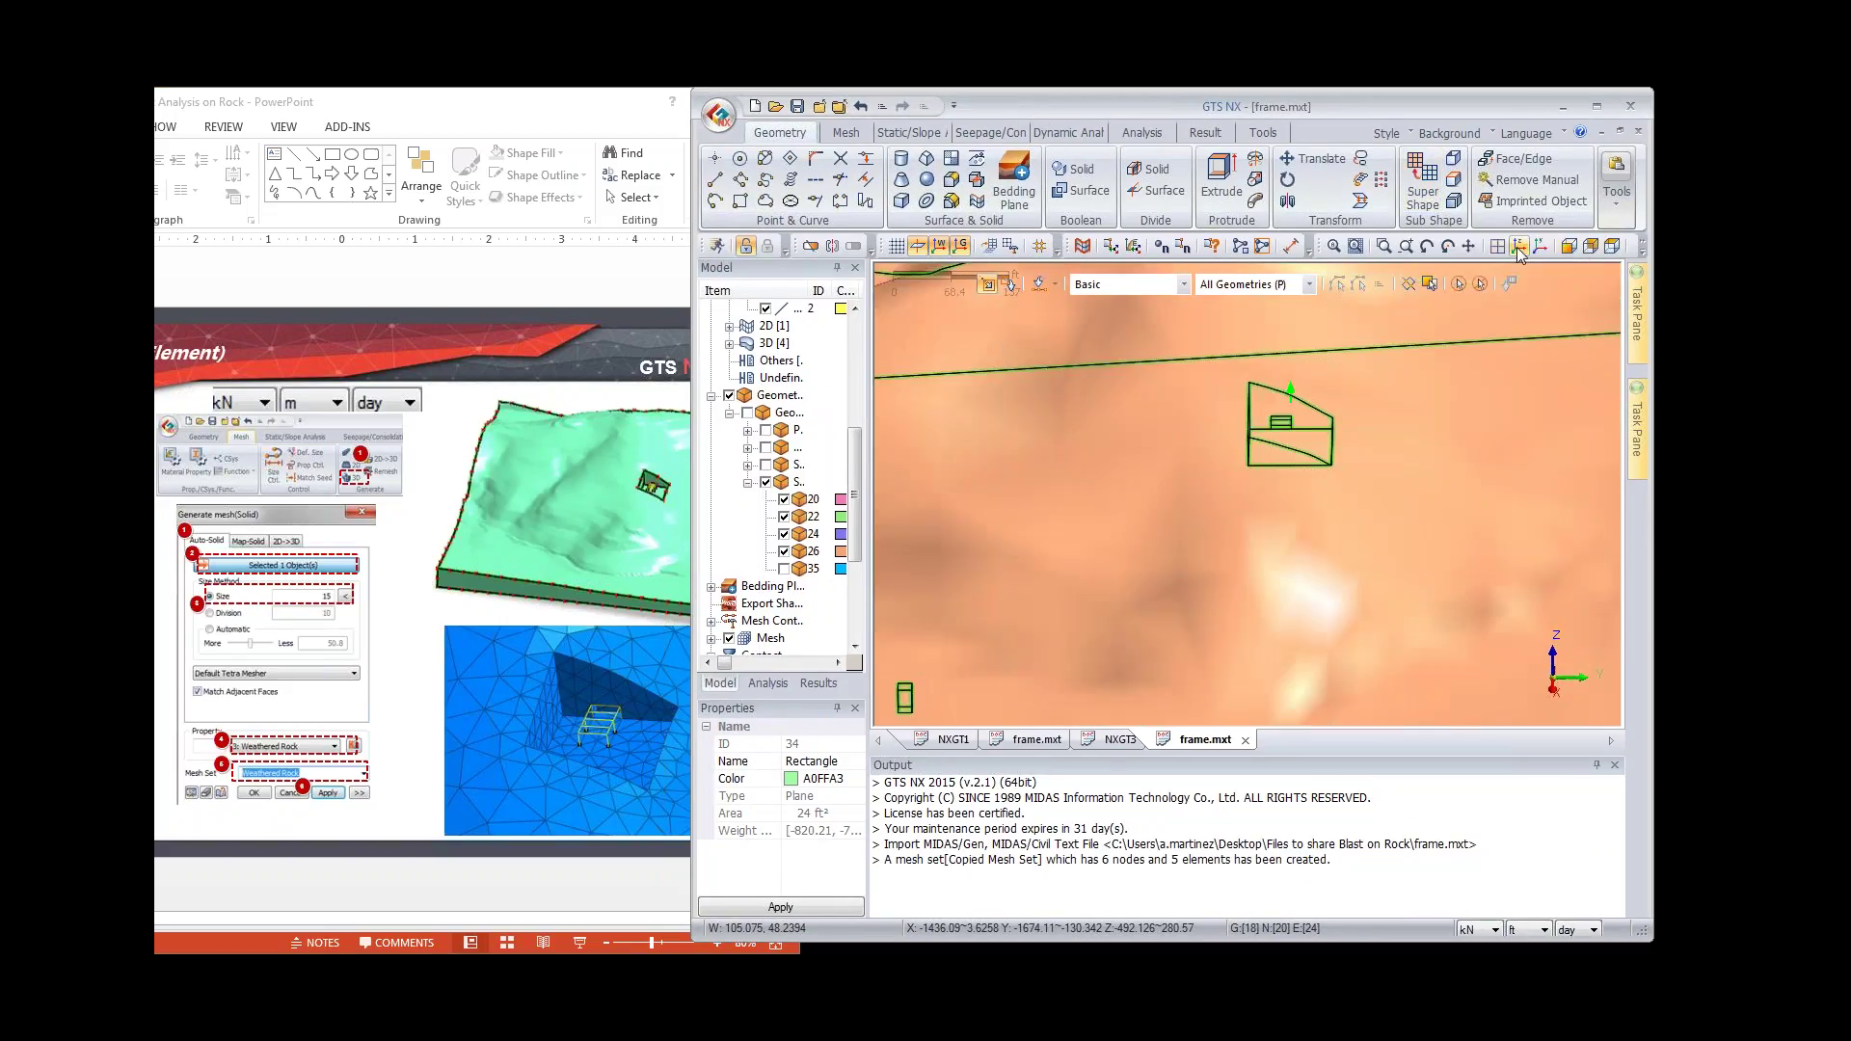
left_click(846, 133)
Step: Start a 3D solid auto-mesh of the top layer with length unit metres and element size 15
left_click(1049, 203)
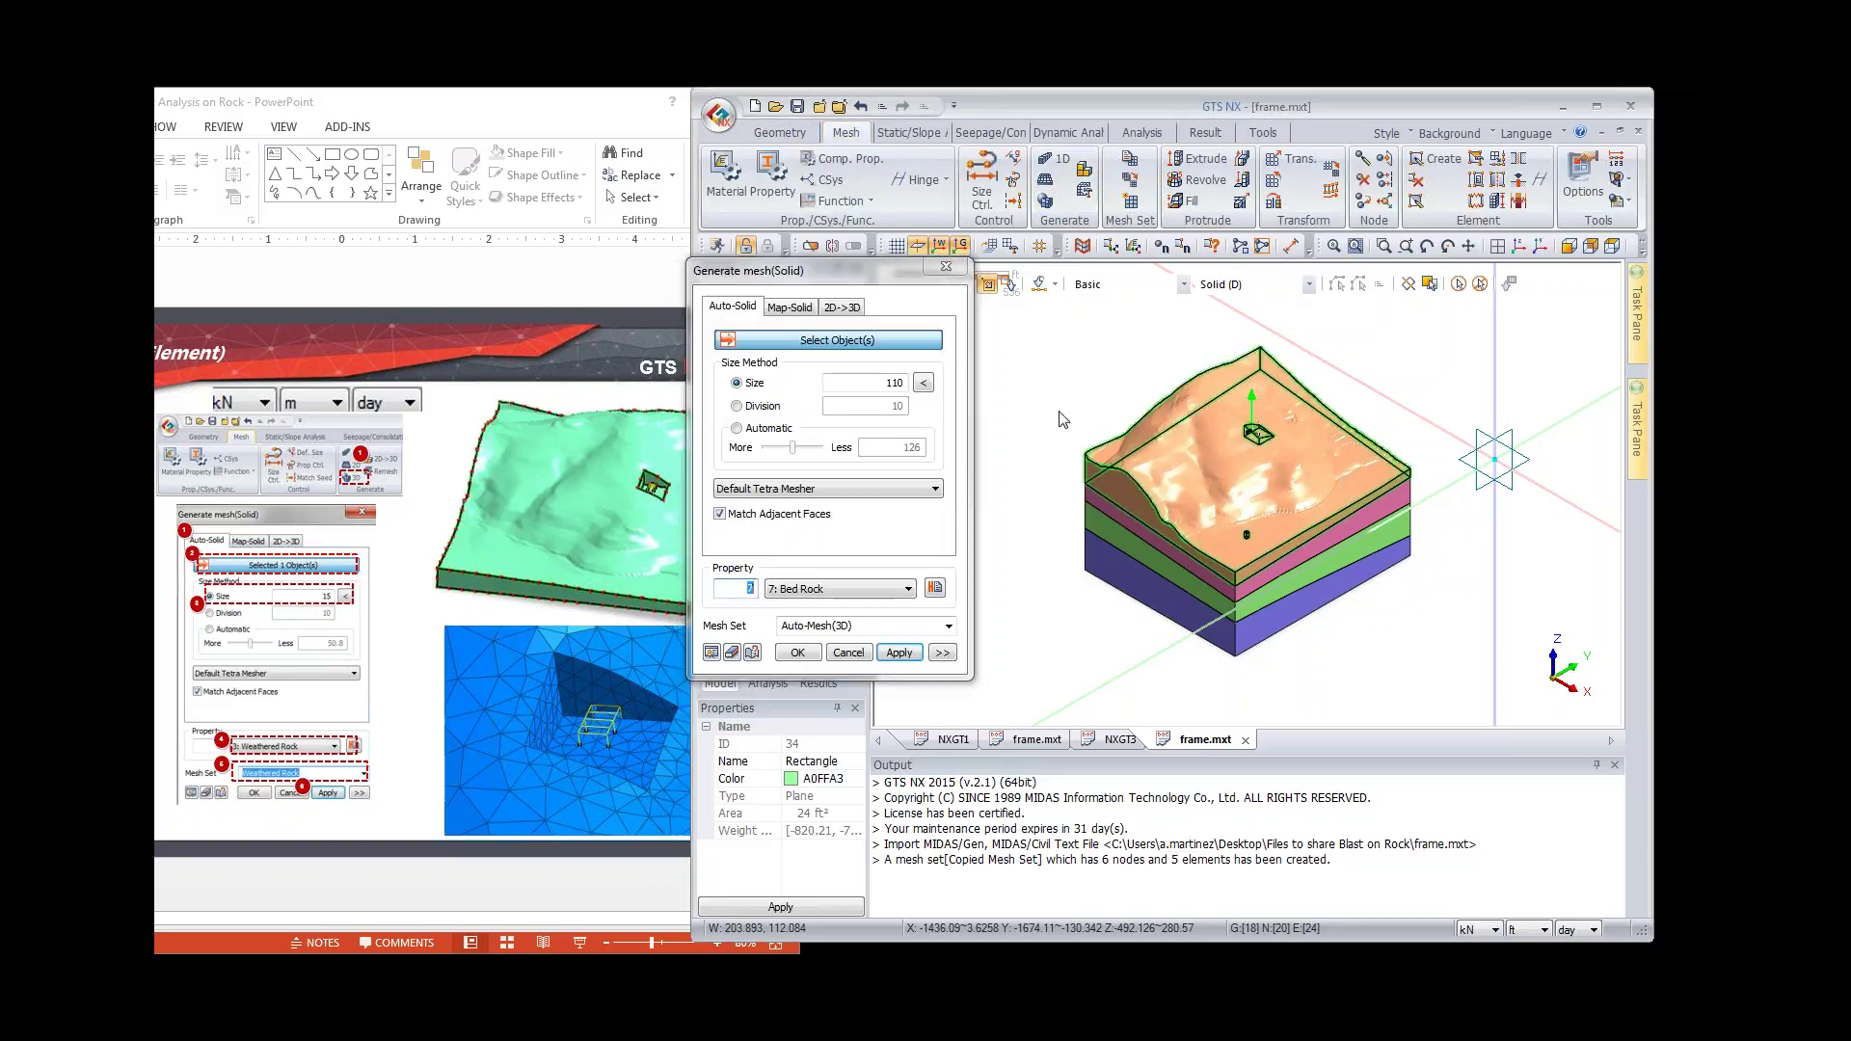
left_click(1528, 929)
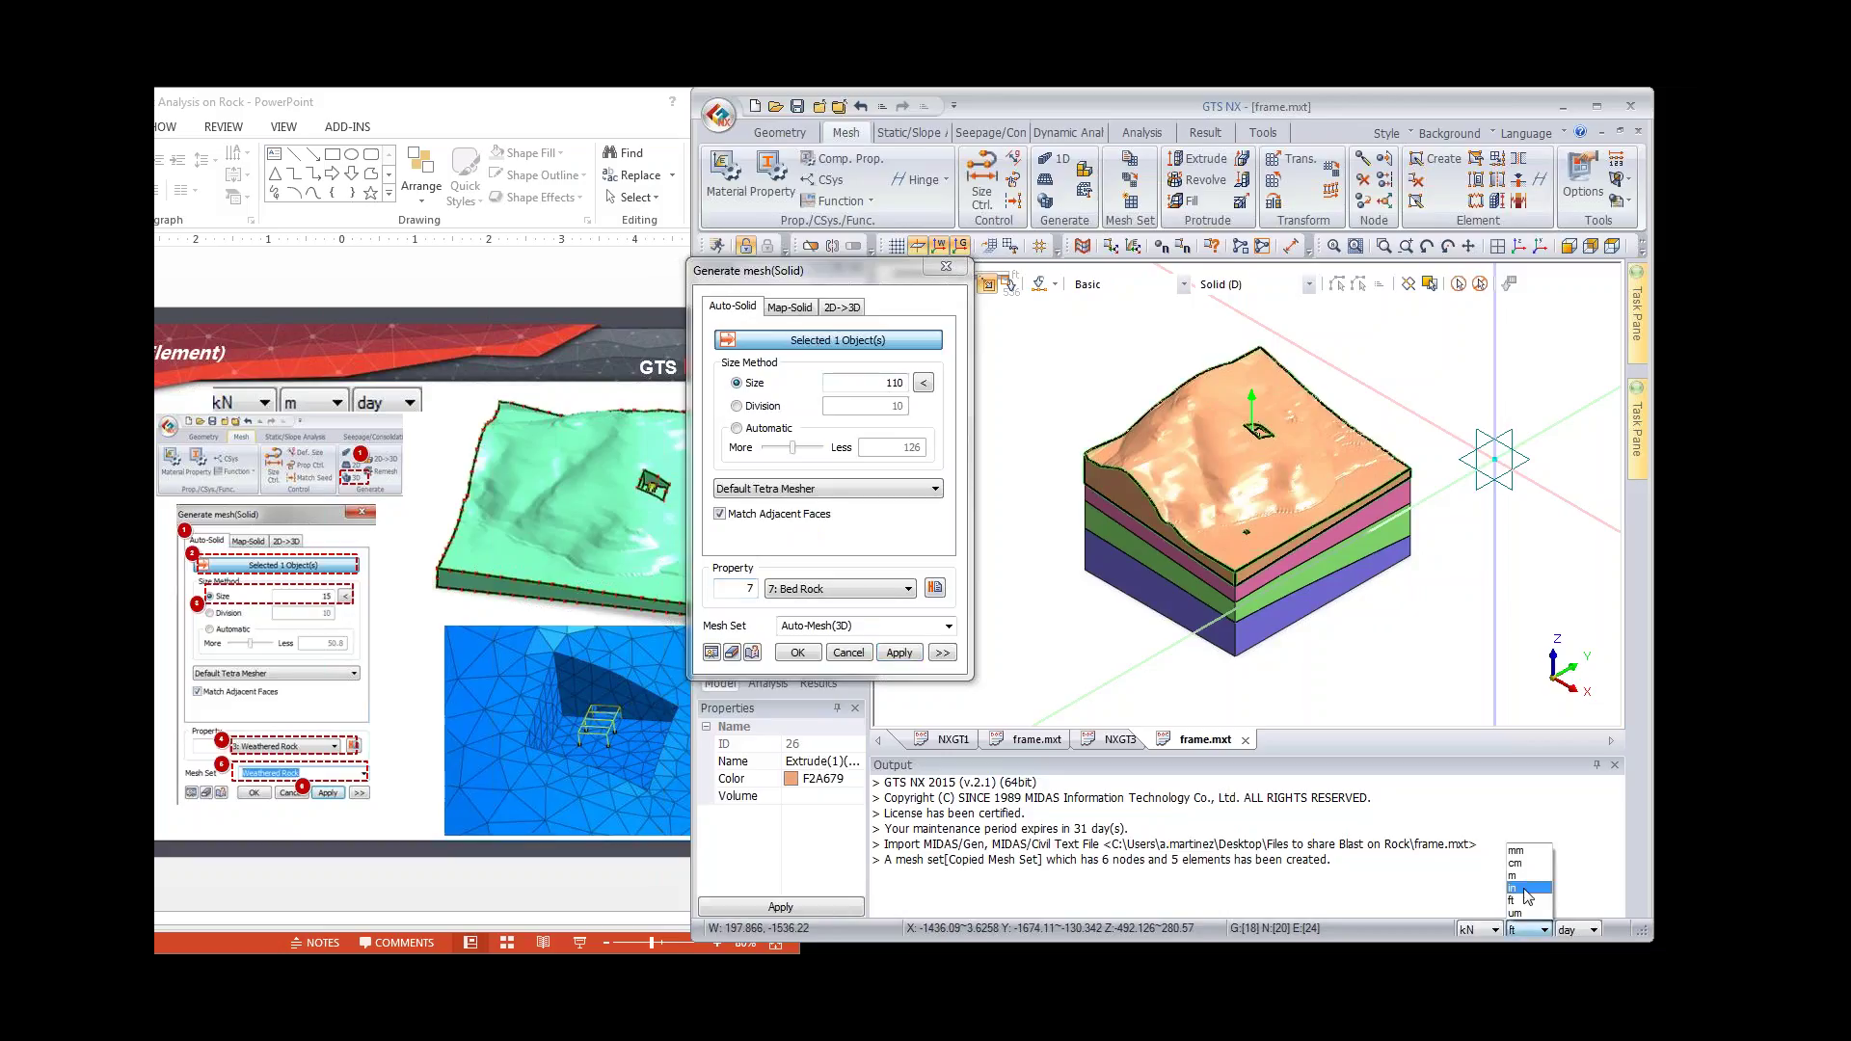
left_click(1525, 875)
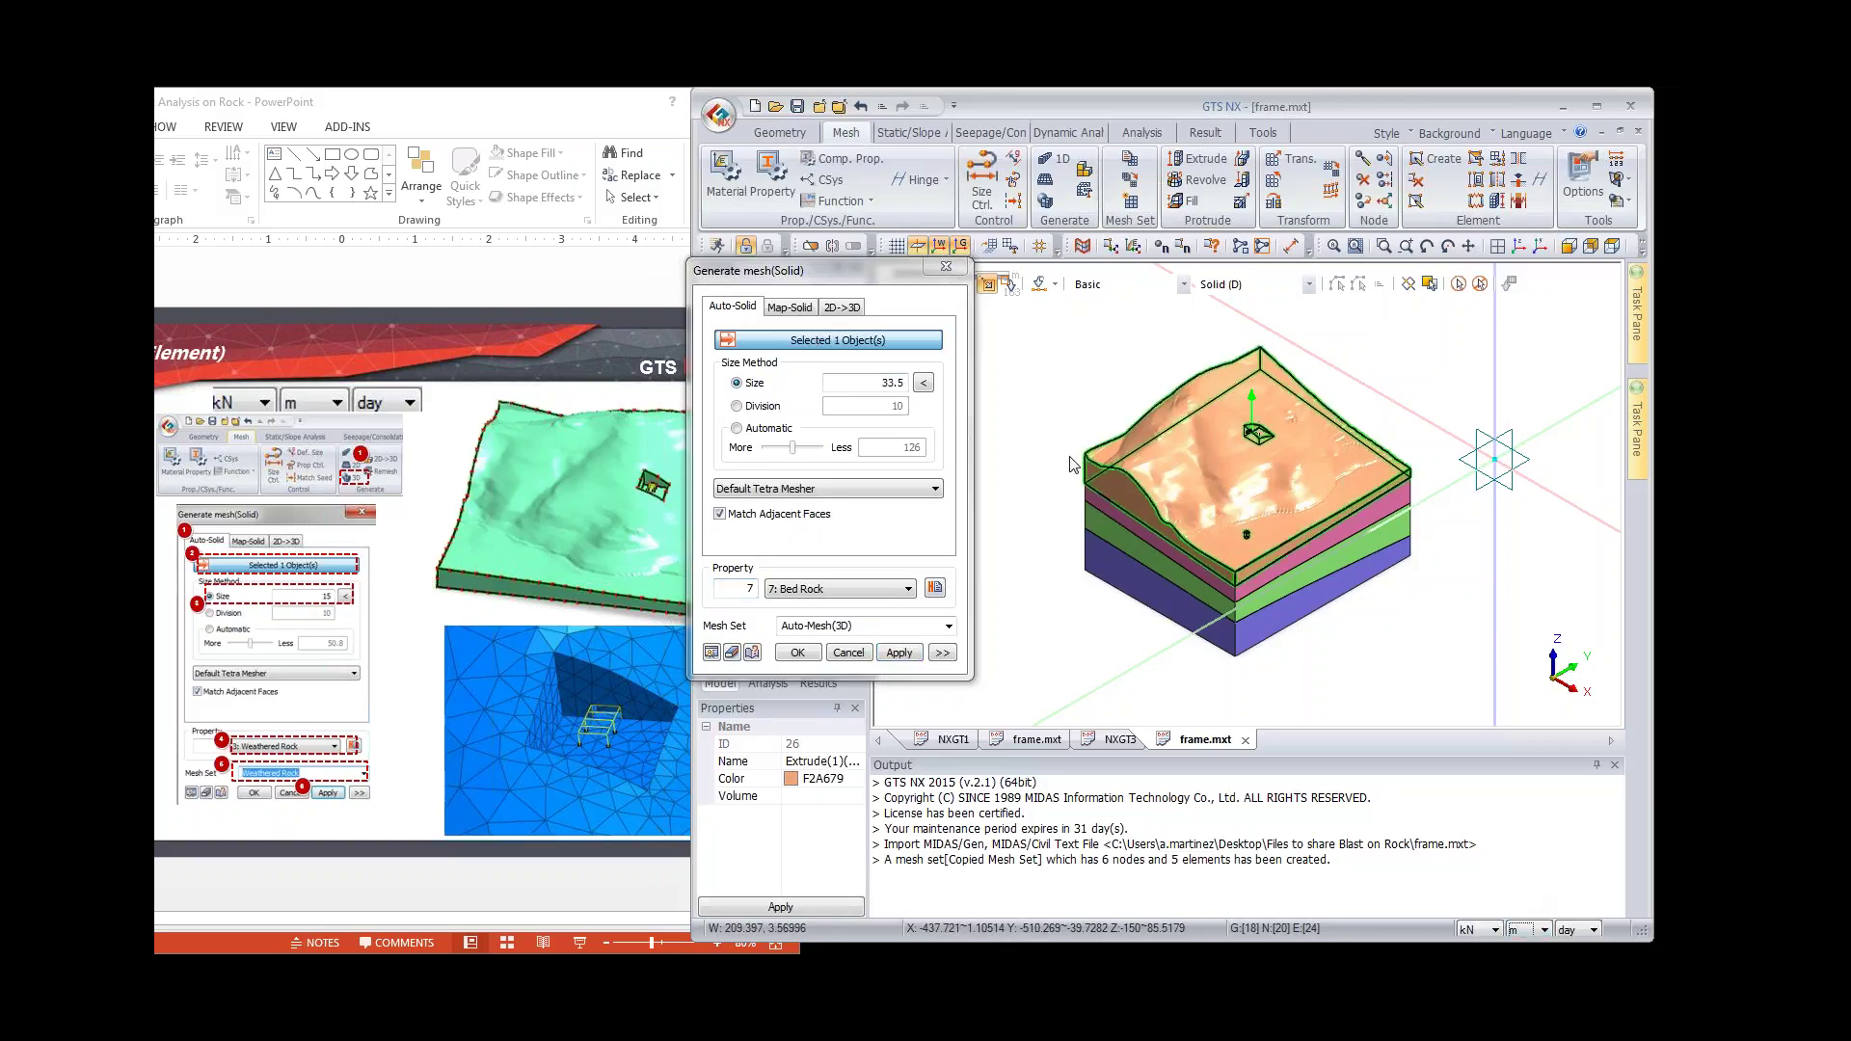
double_click(910, 383)
type("15")
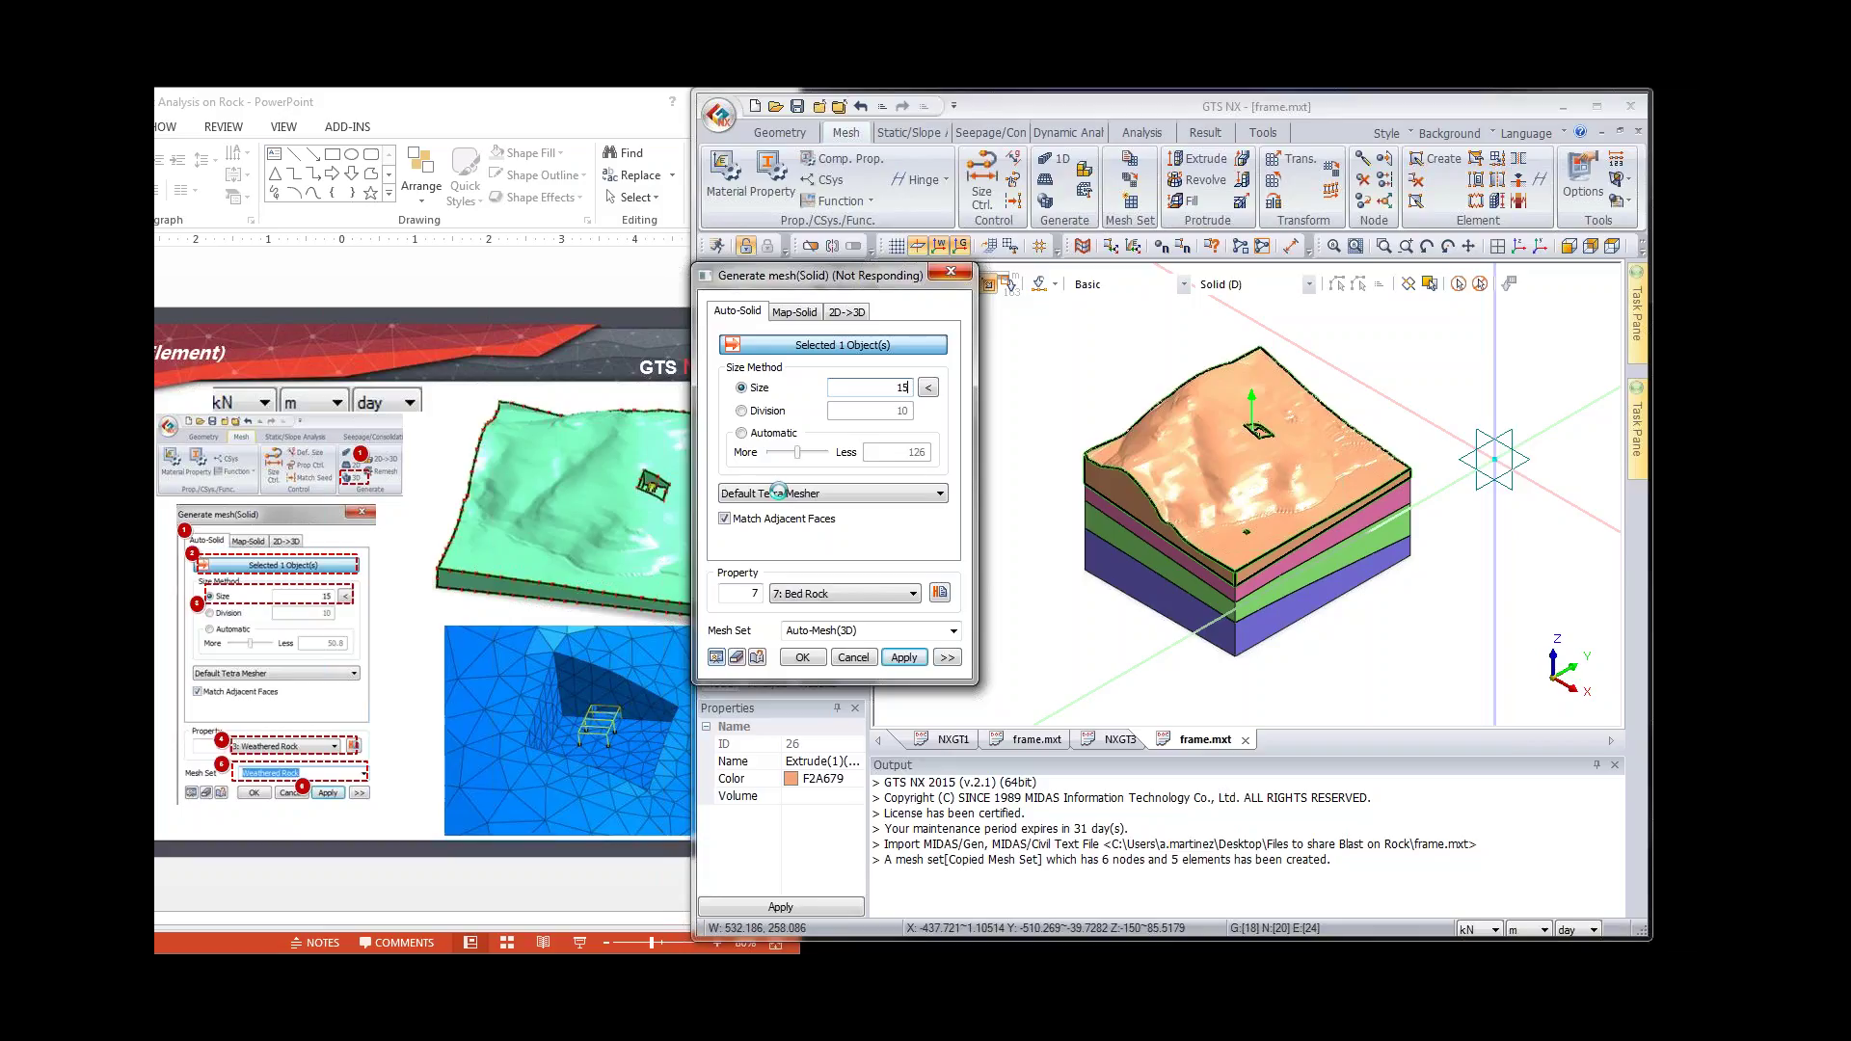
Step: Mesh the top layer at size 15 with property 3: wehtered rock into a weathered-rock mesh set
left_click(429, 638)
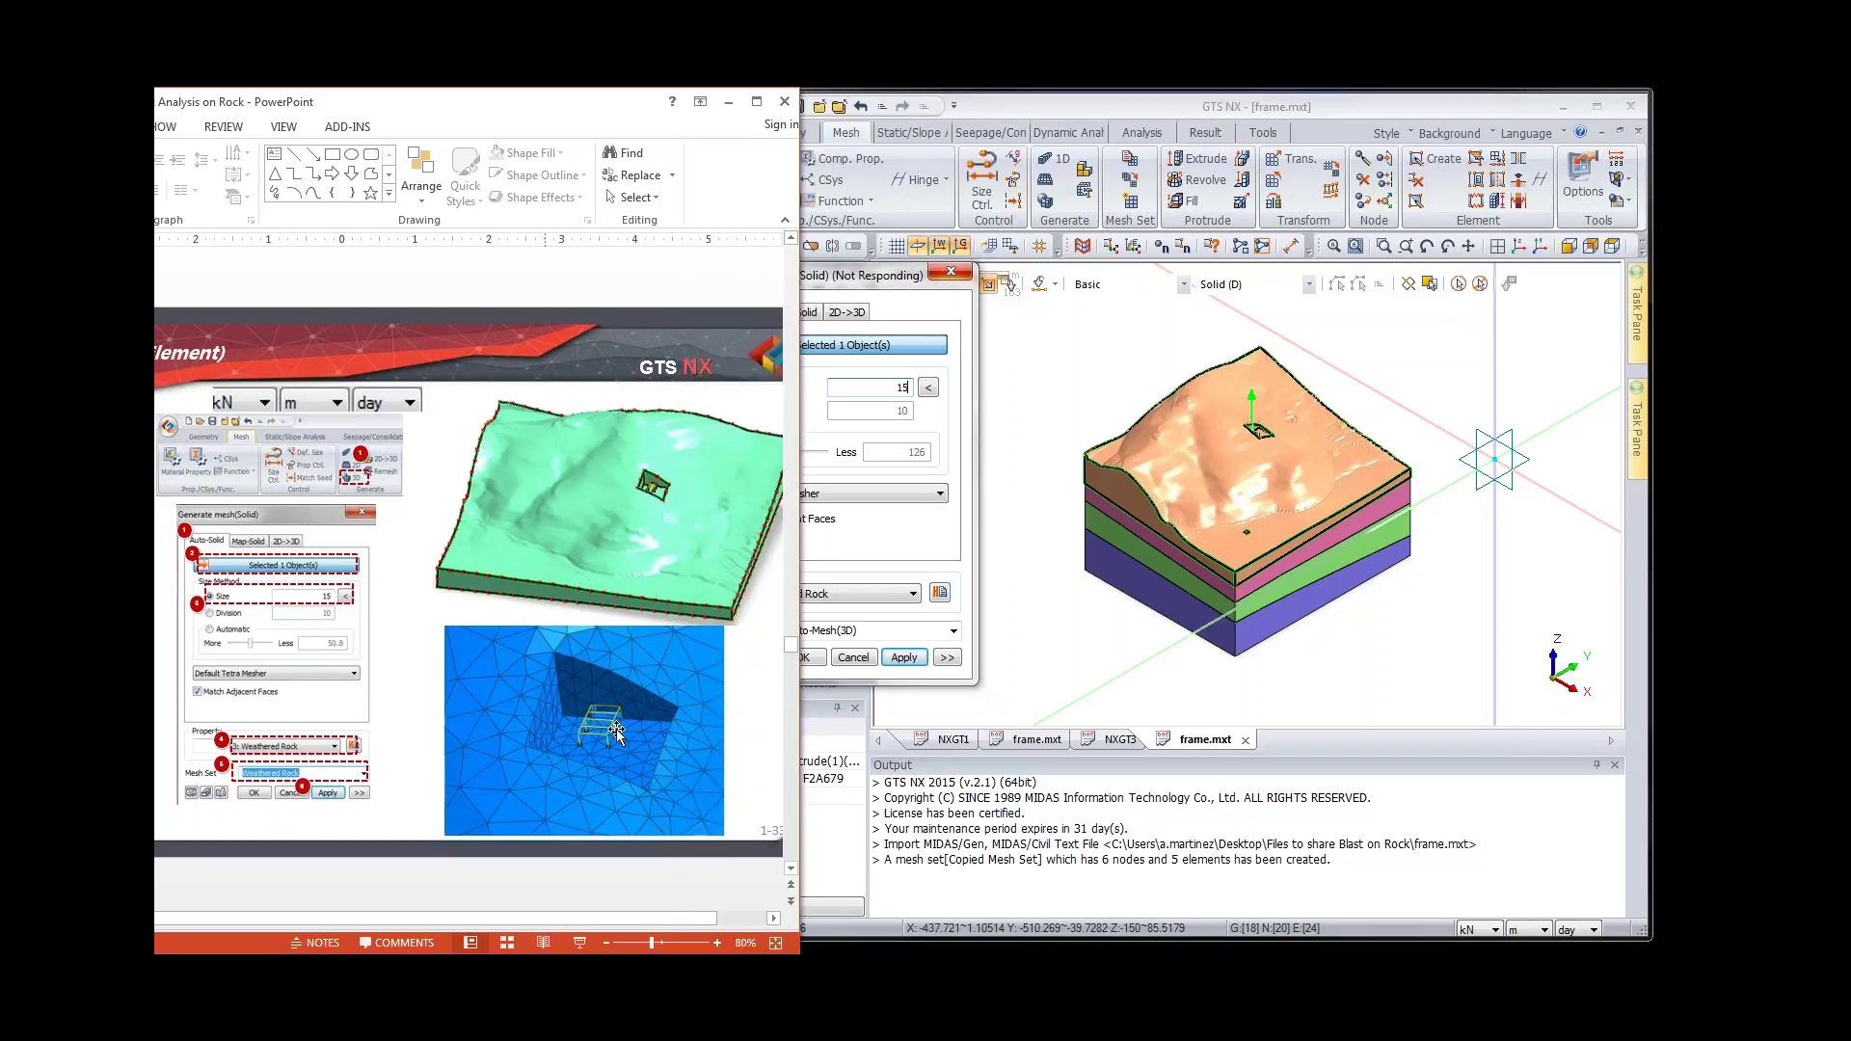
left_click_drag(528, 108, 555, 108)
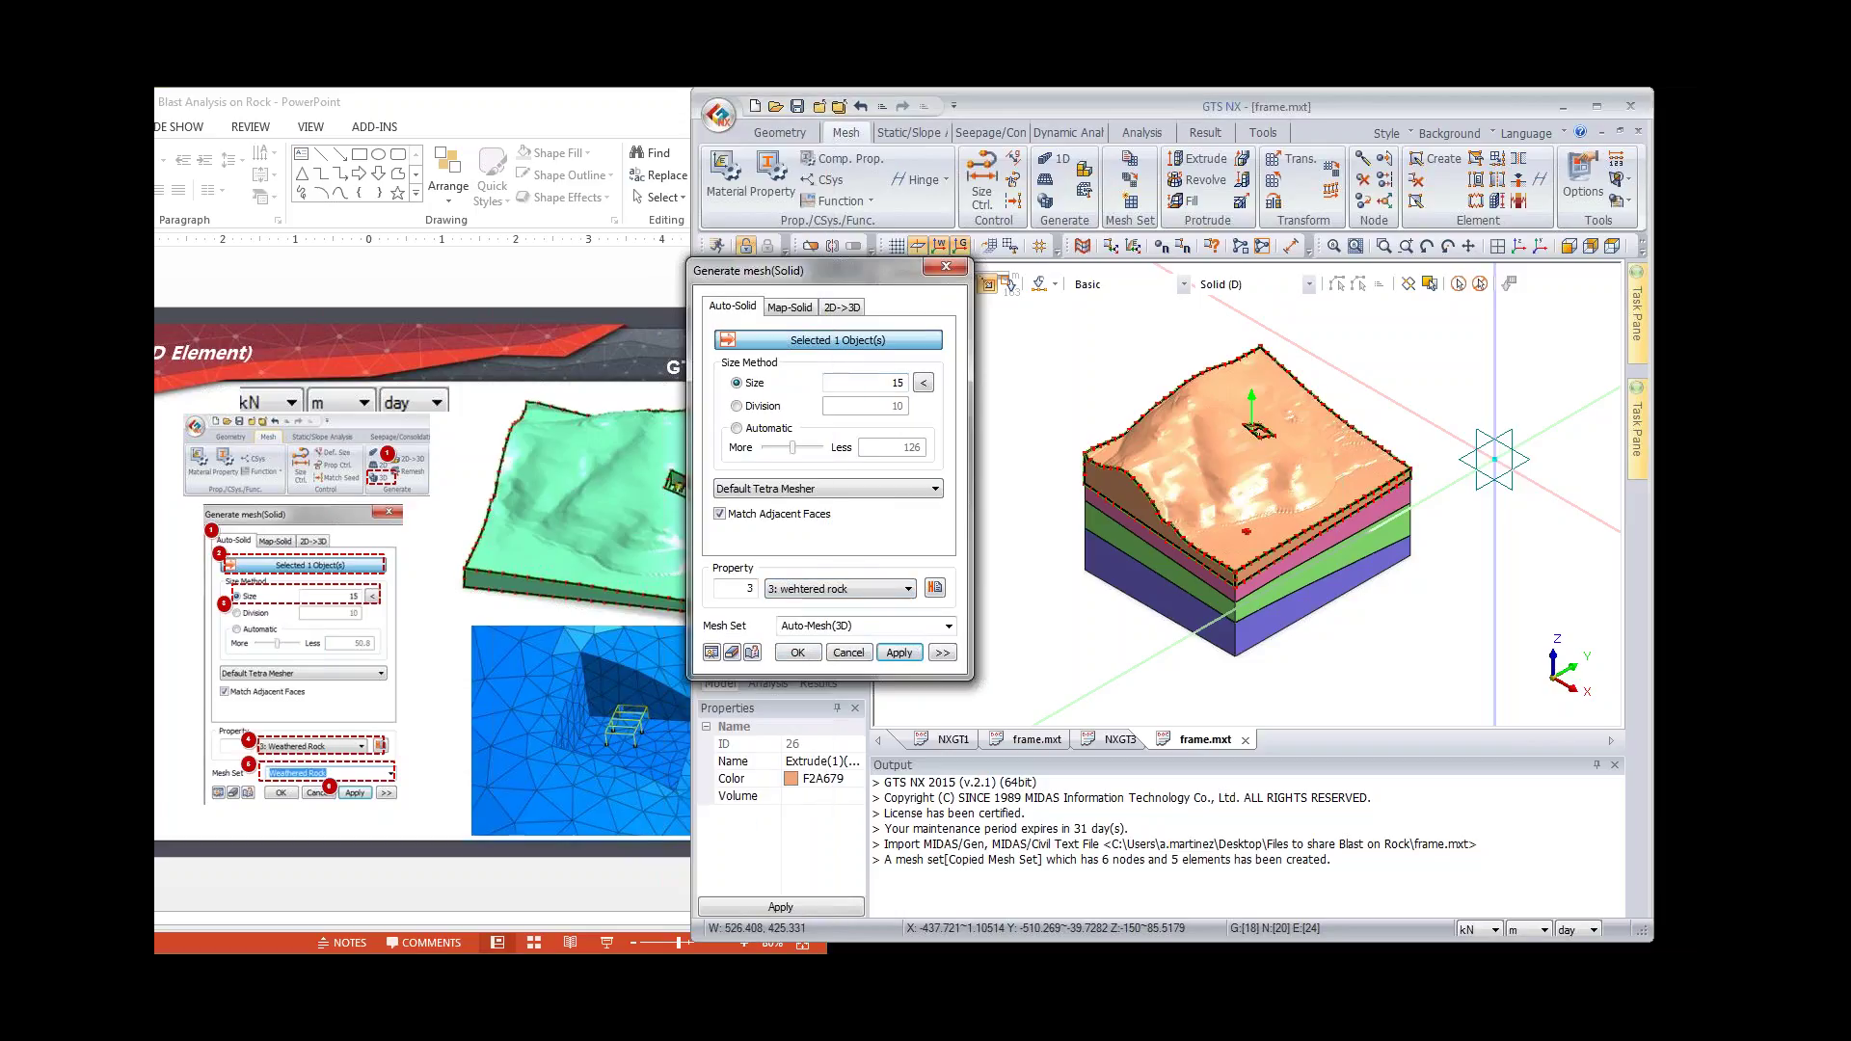
left_click(817, 625)
type("weahtred rock")
left_click(894, 654)
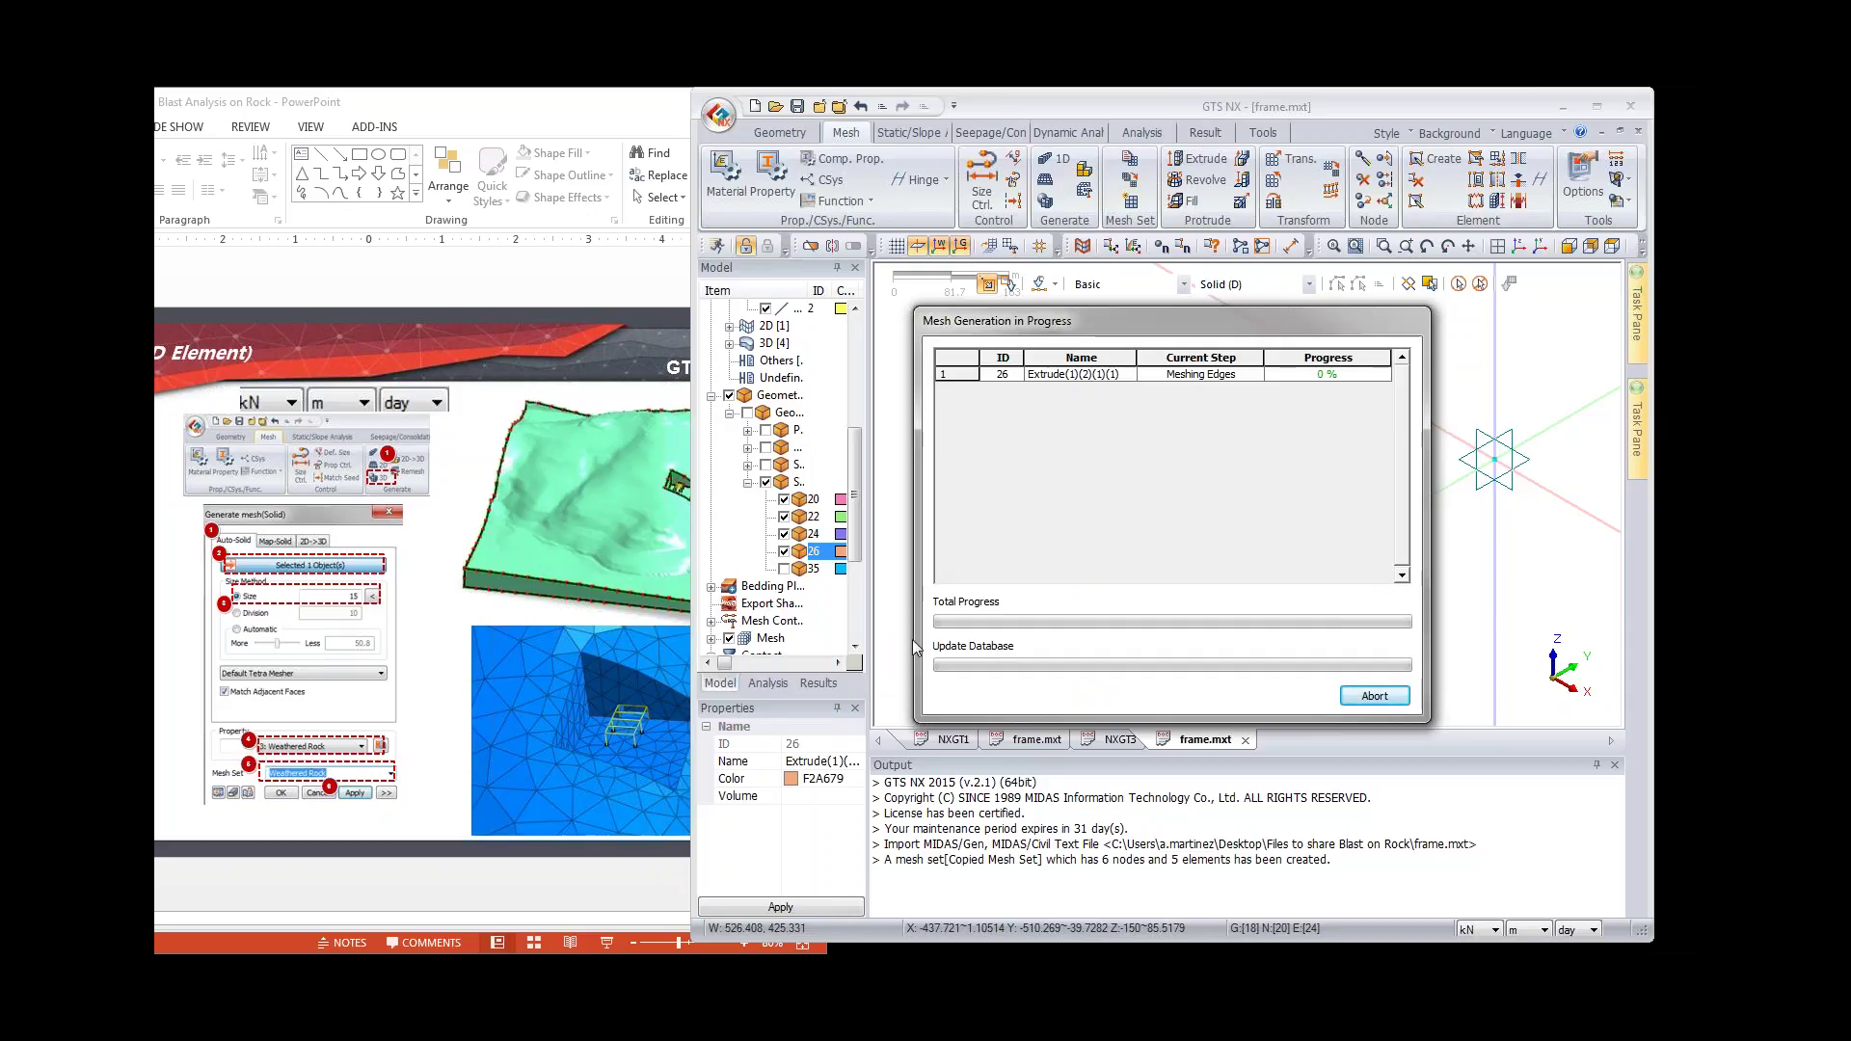
Step: Check the meshing slides and orbit the top-layer mesh toward a top-down view
left_click(459, 444)
scroll(470, 438, "down", 1)
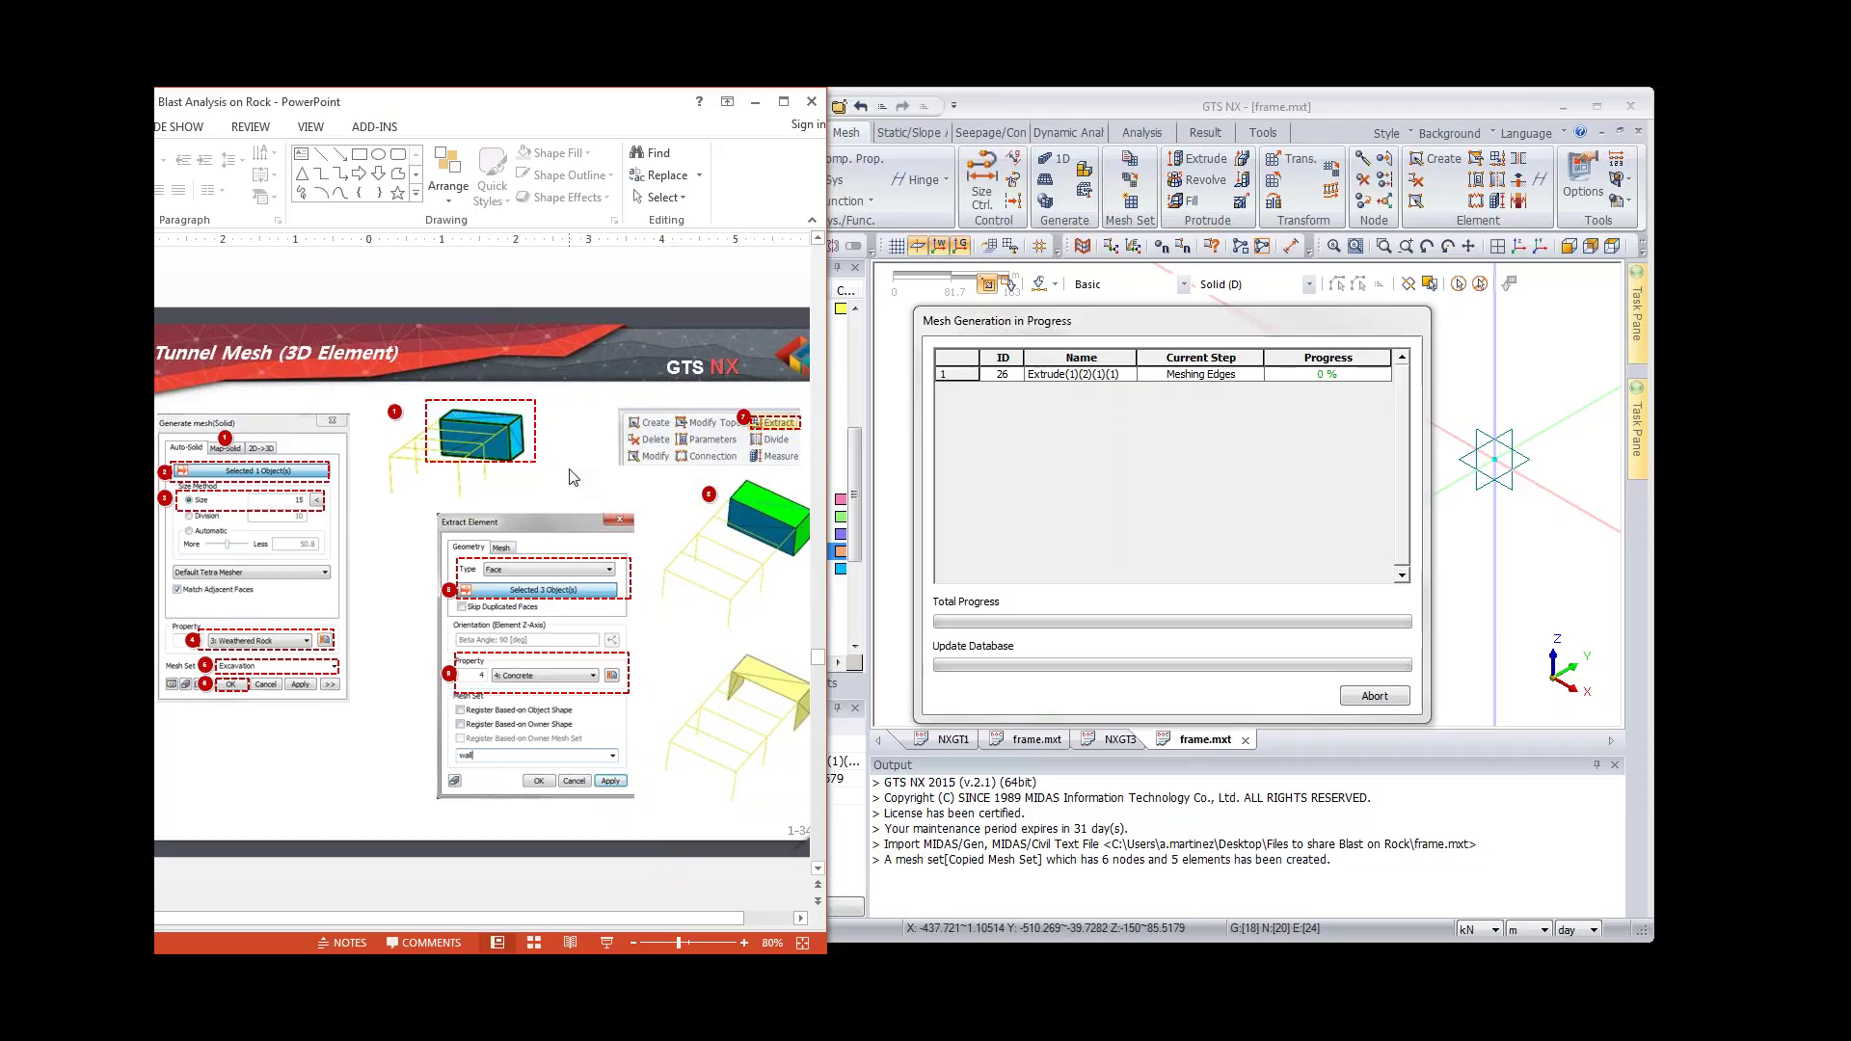
scroll(575, 475, "down", 1)
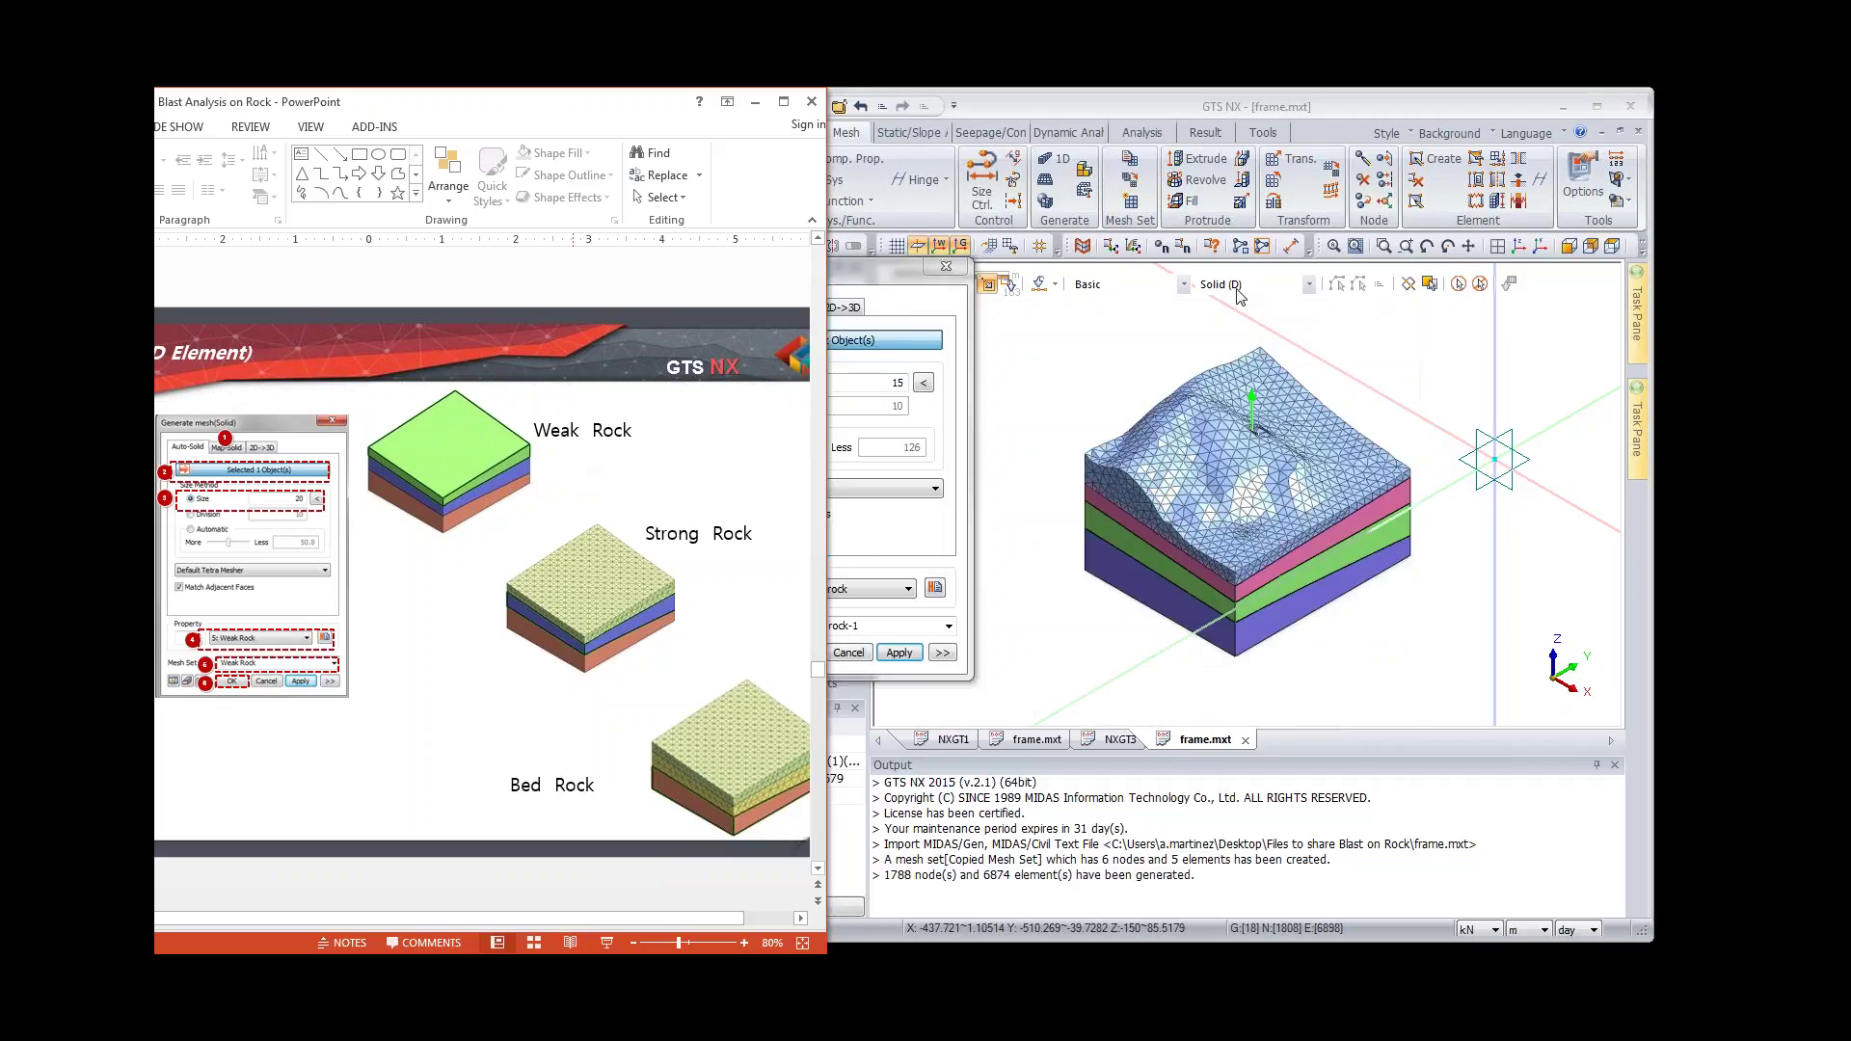
middle_click_drag(1499, 593, 1318, 508)
scroll(1318, 508, "up", 8)
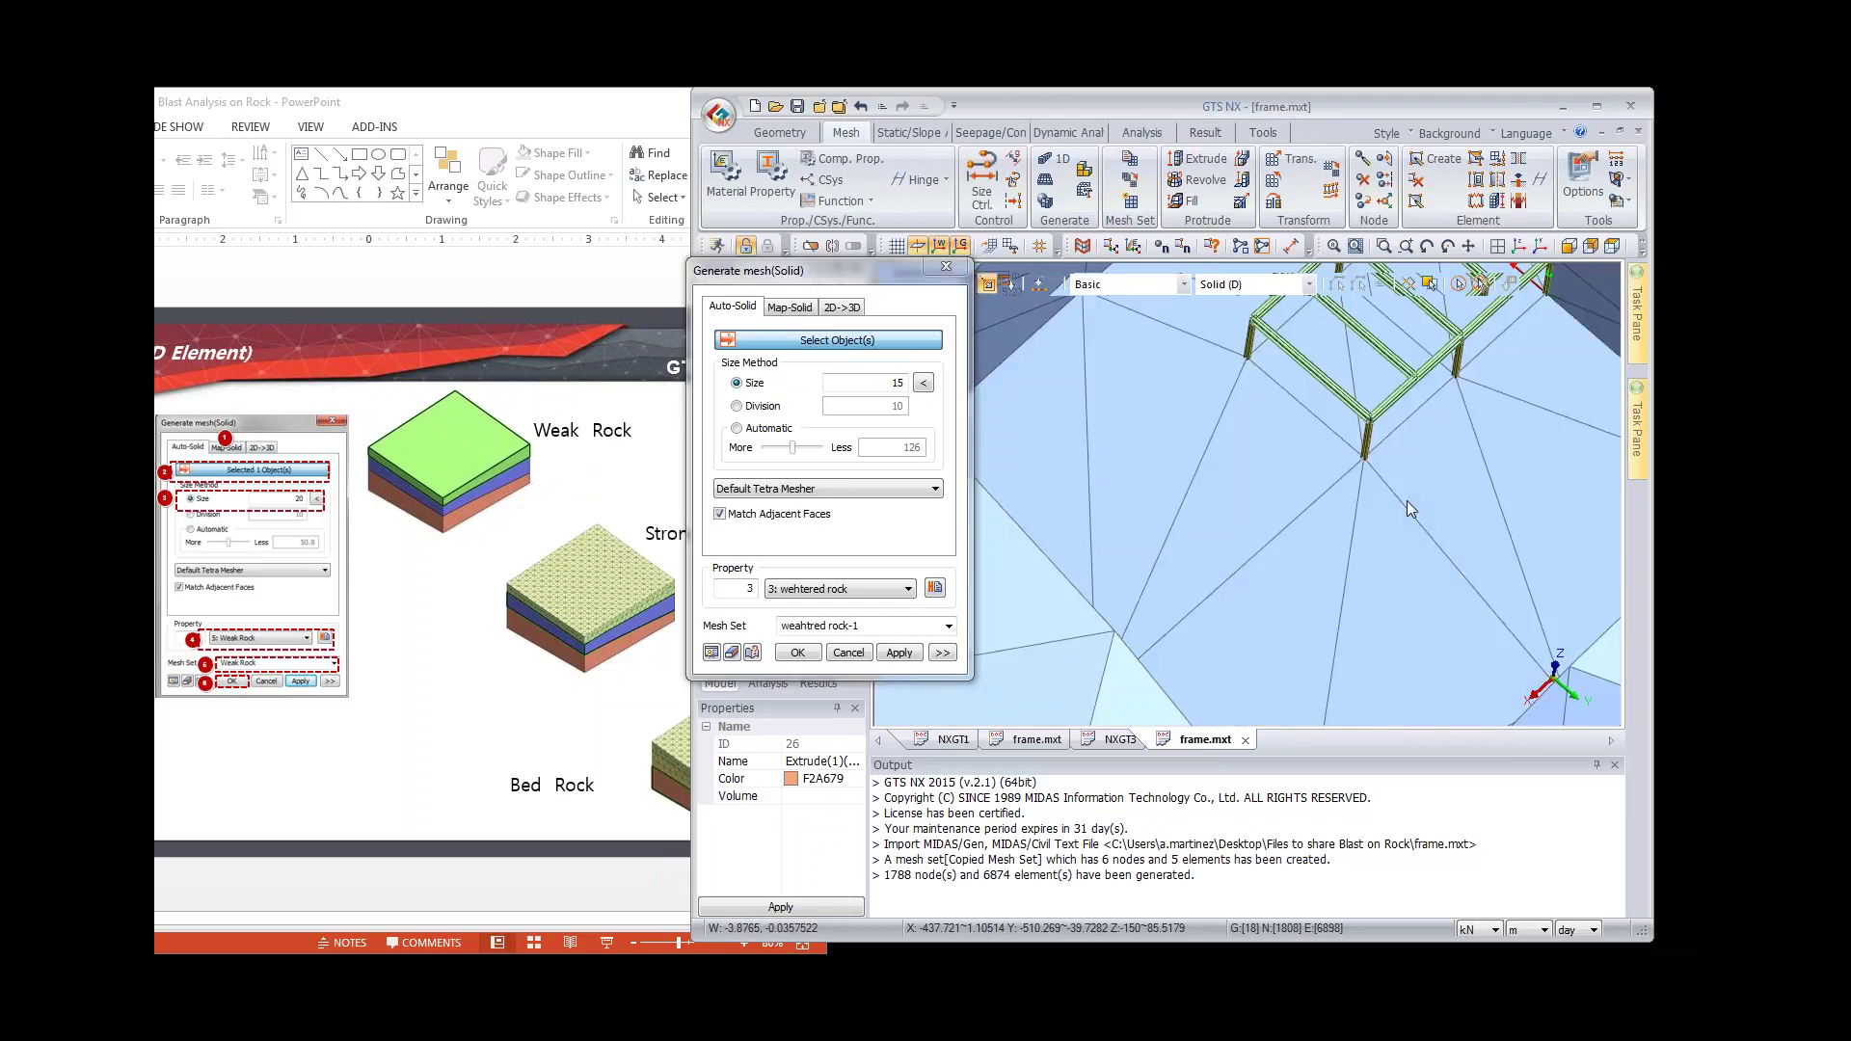
scroll(1405, 499, "down", 6)
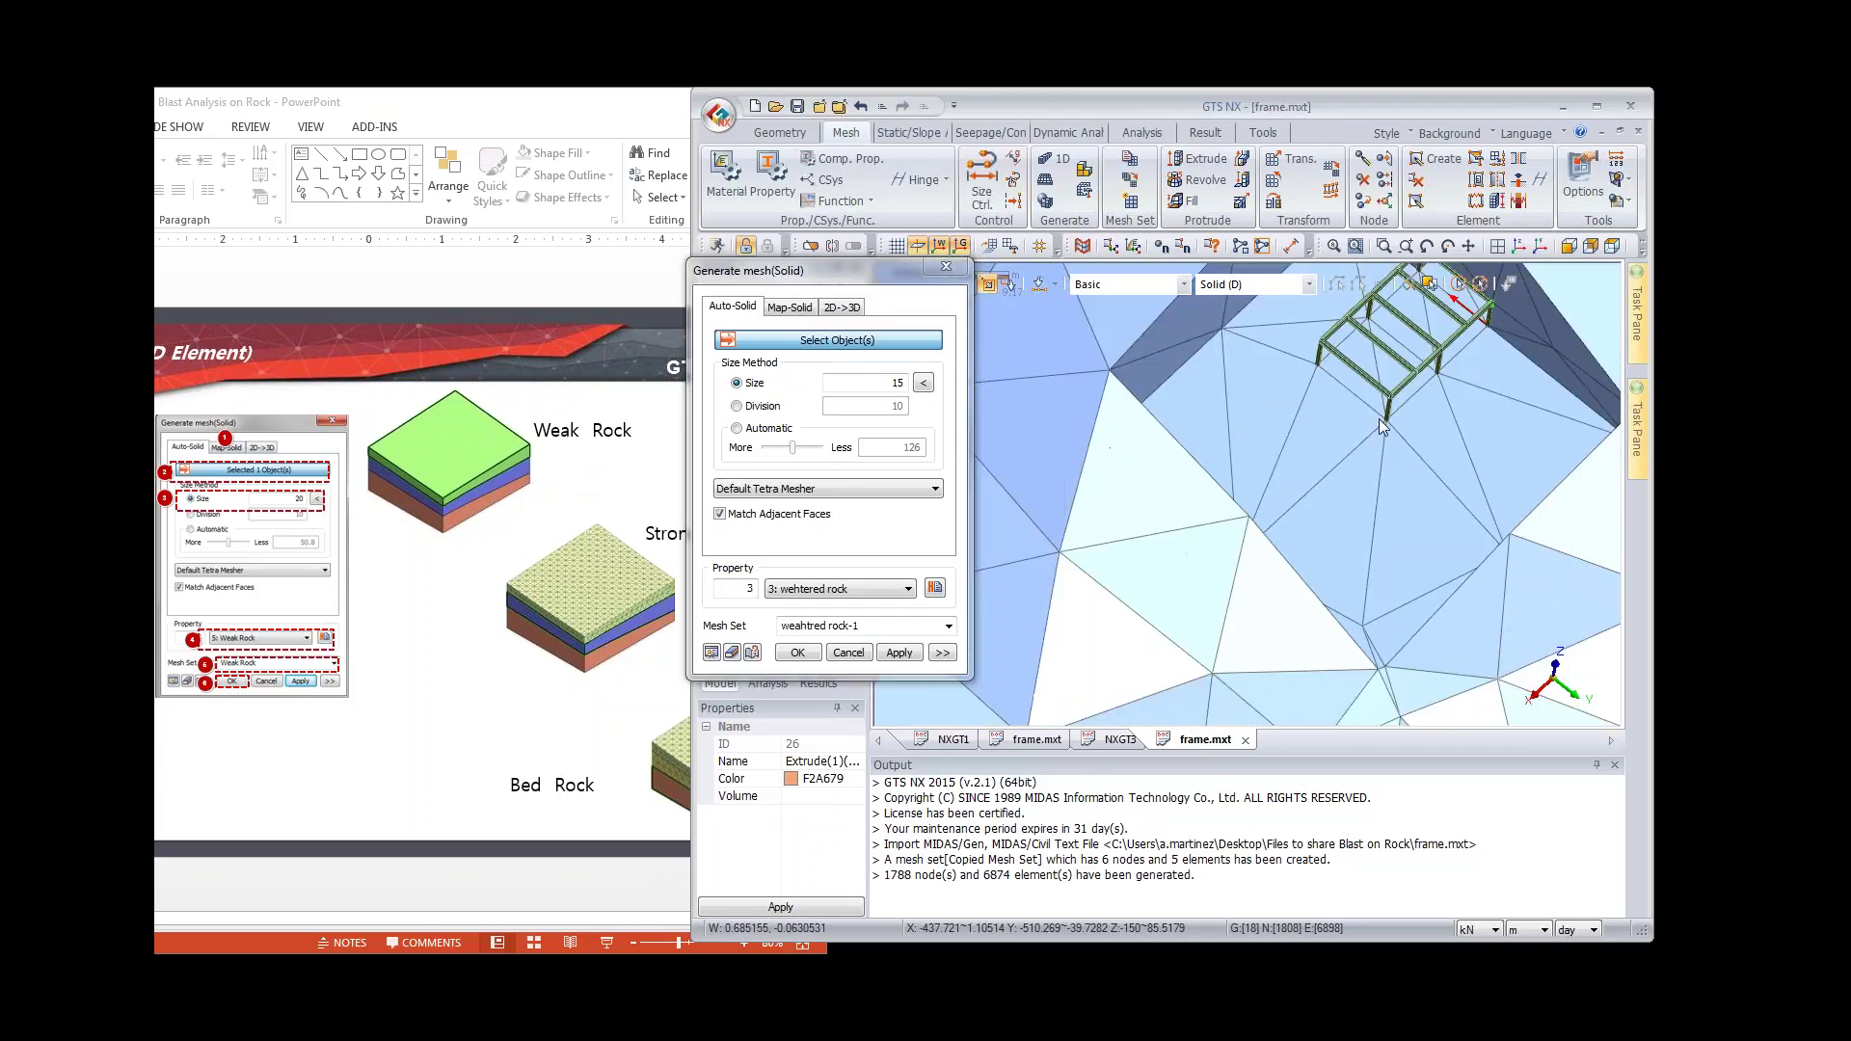
middle_click_drag(1401, 385, 1282, 332)
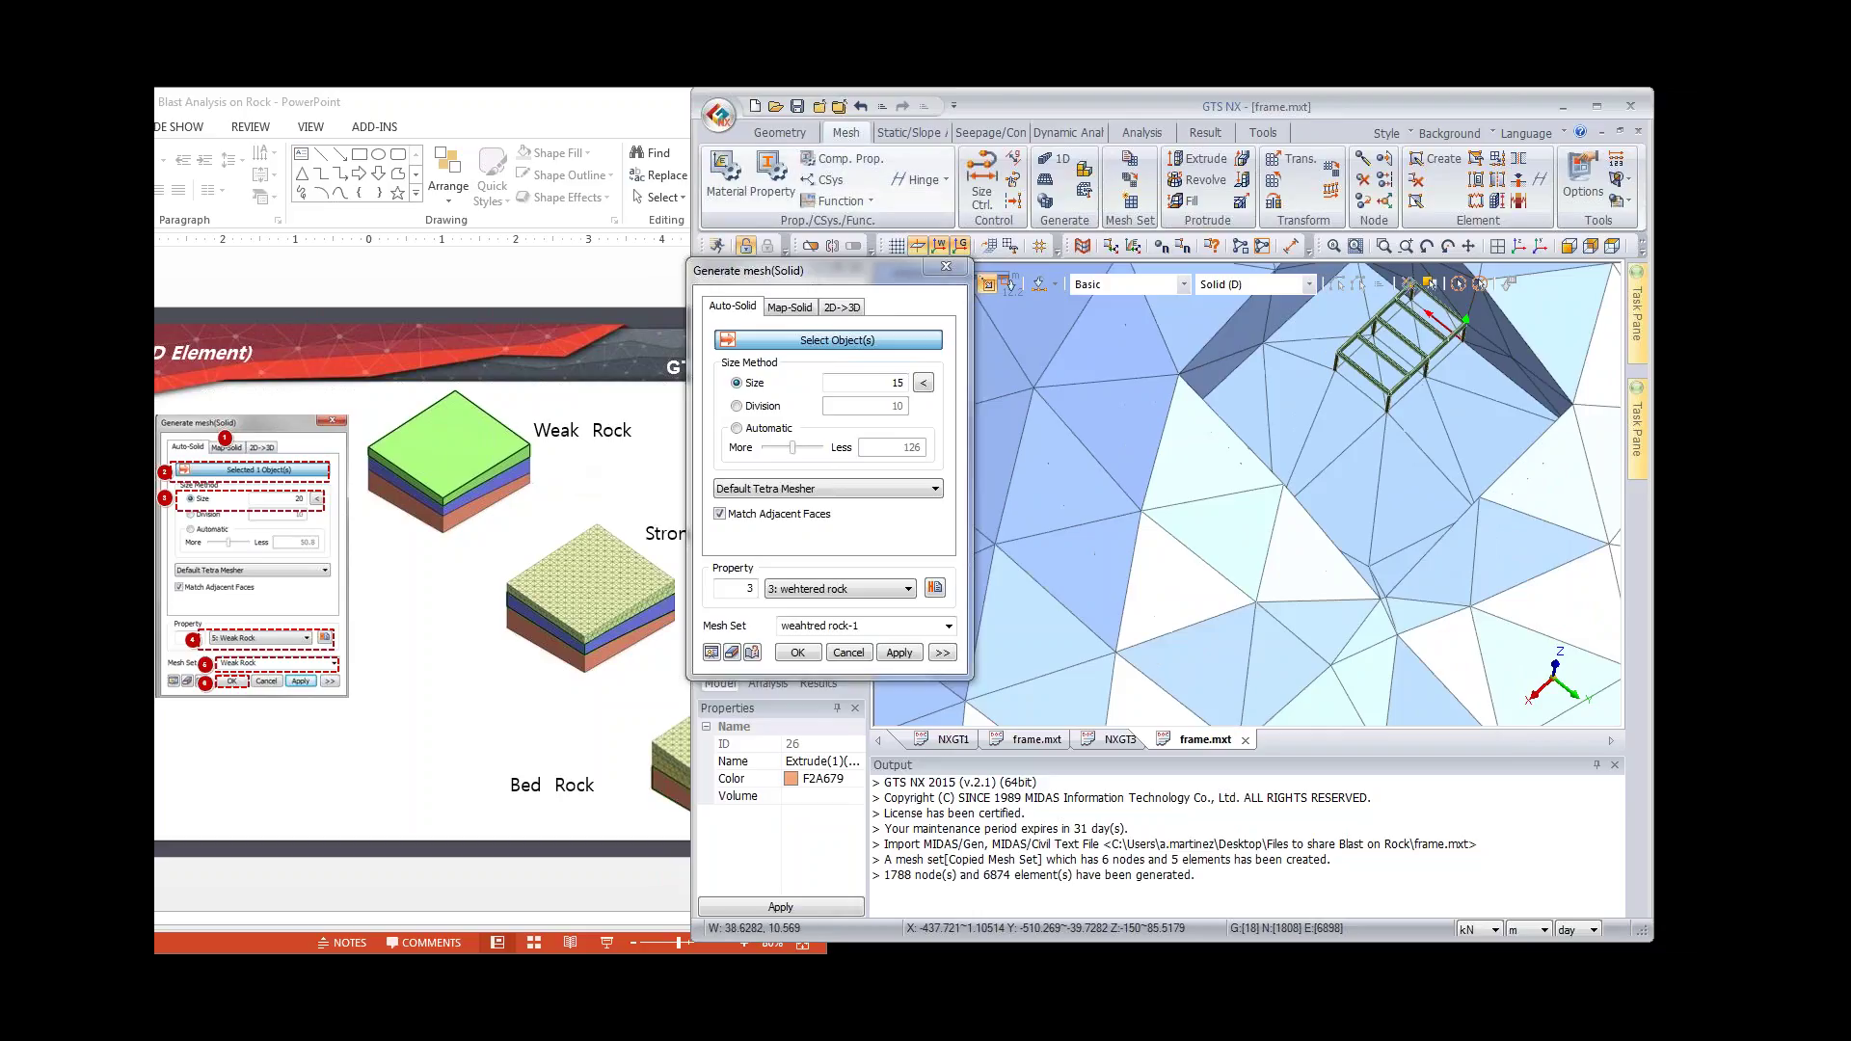
Step: Mesh the cyan solid 35 at size 15 with property 3 into mesh set 'exca tunnel', then hide the meshes
left_click_drag(819, 271, 1015, 256)
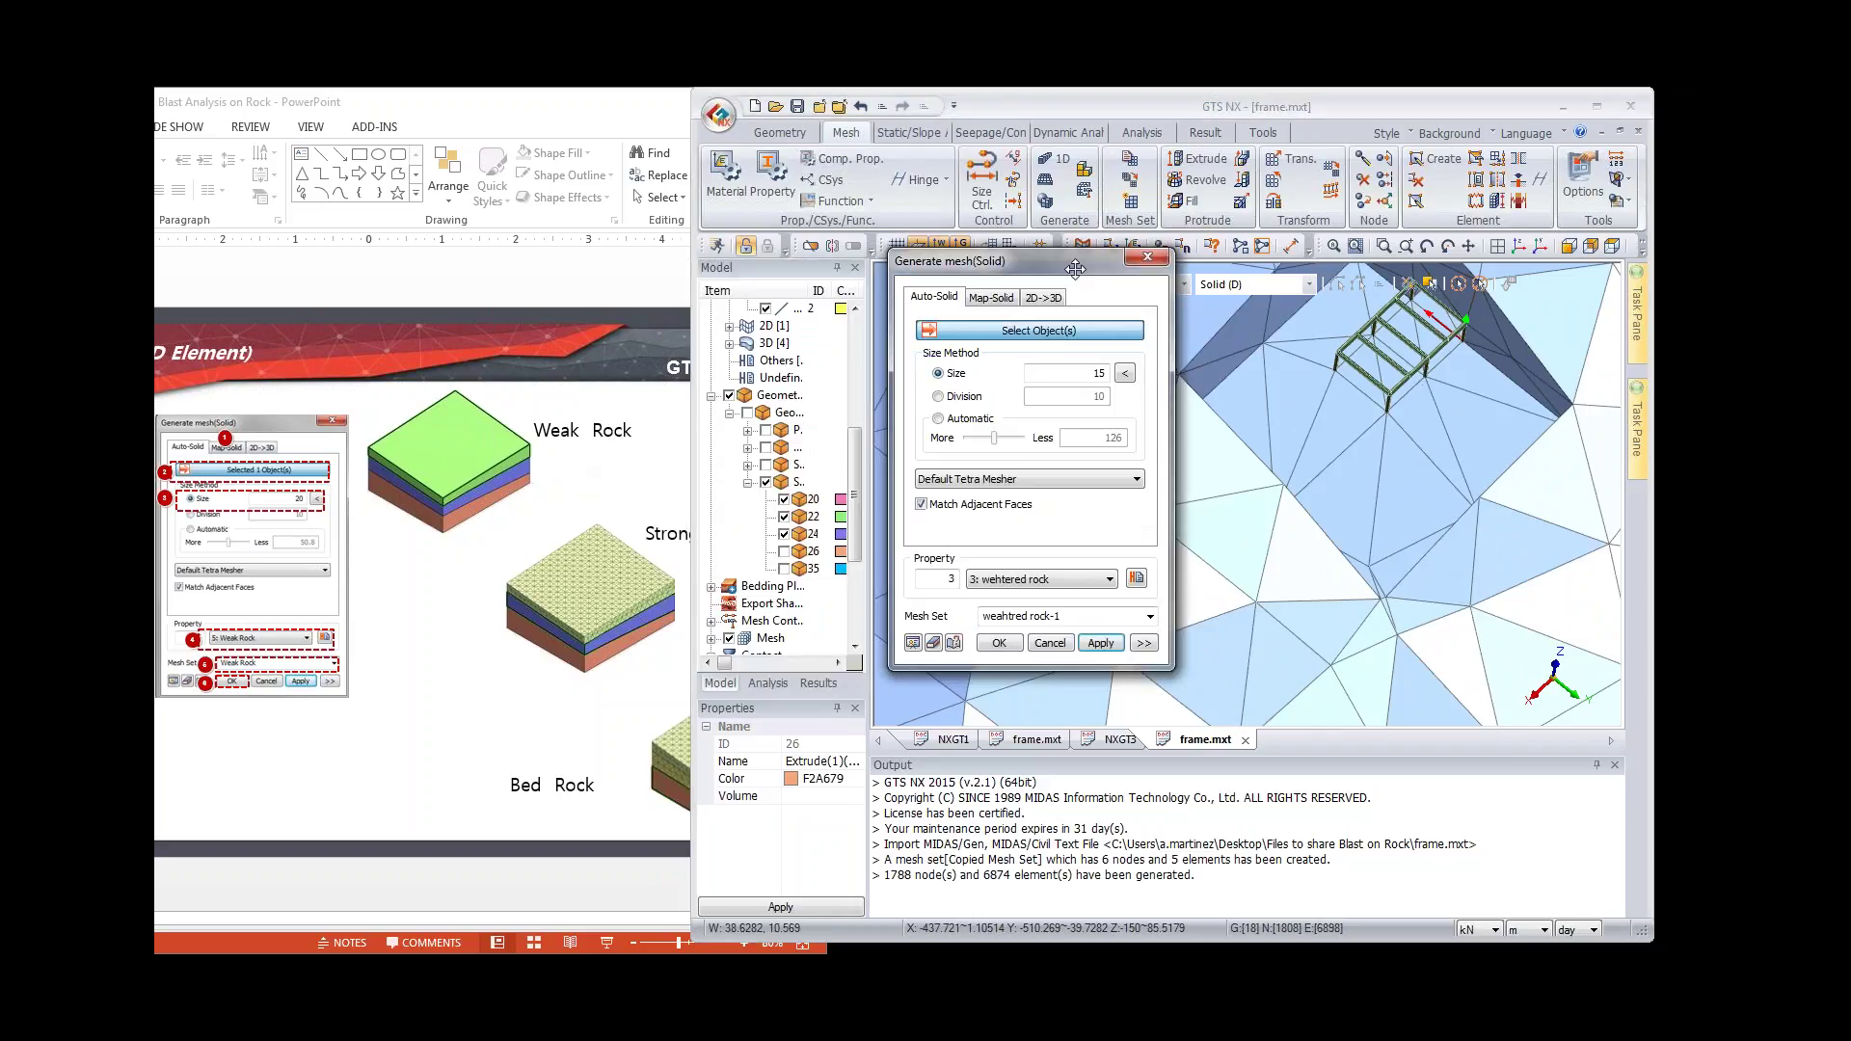
left_click(784, 569)
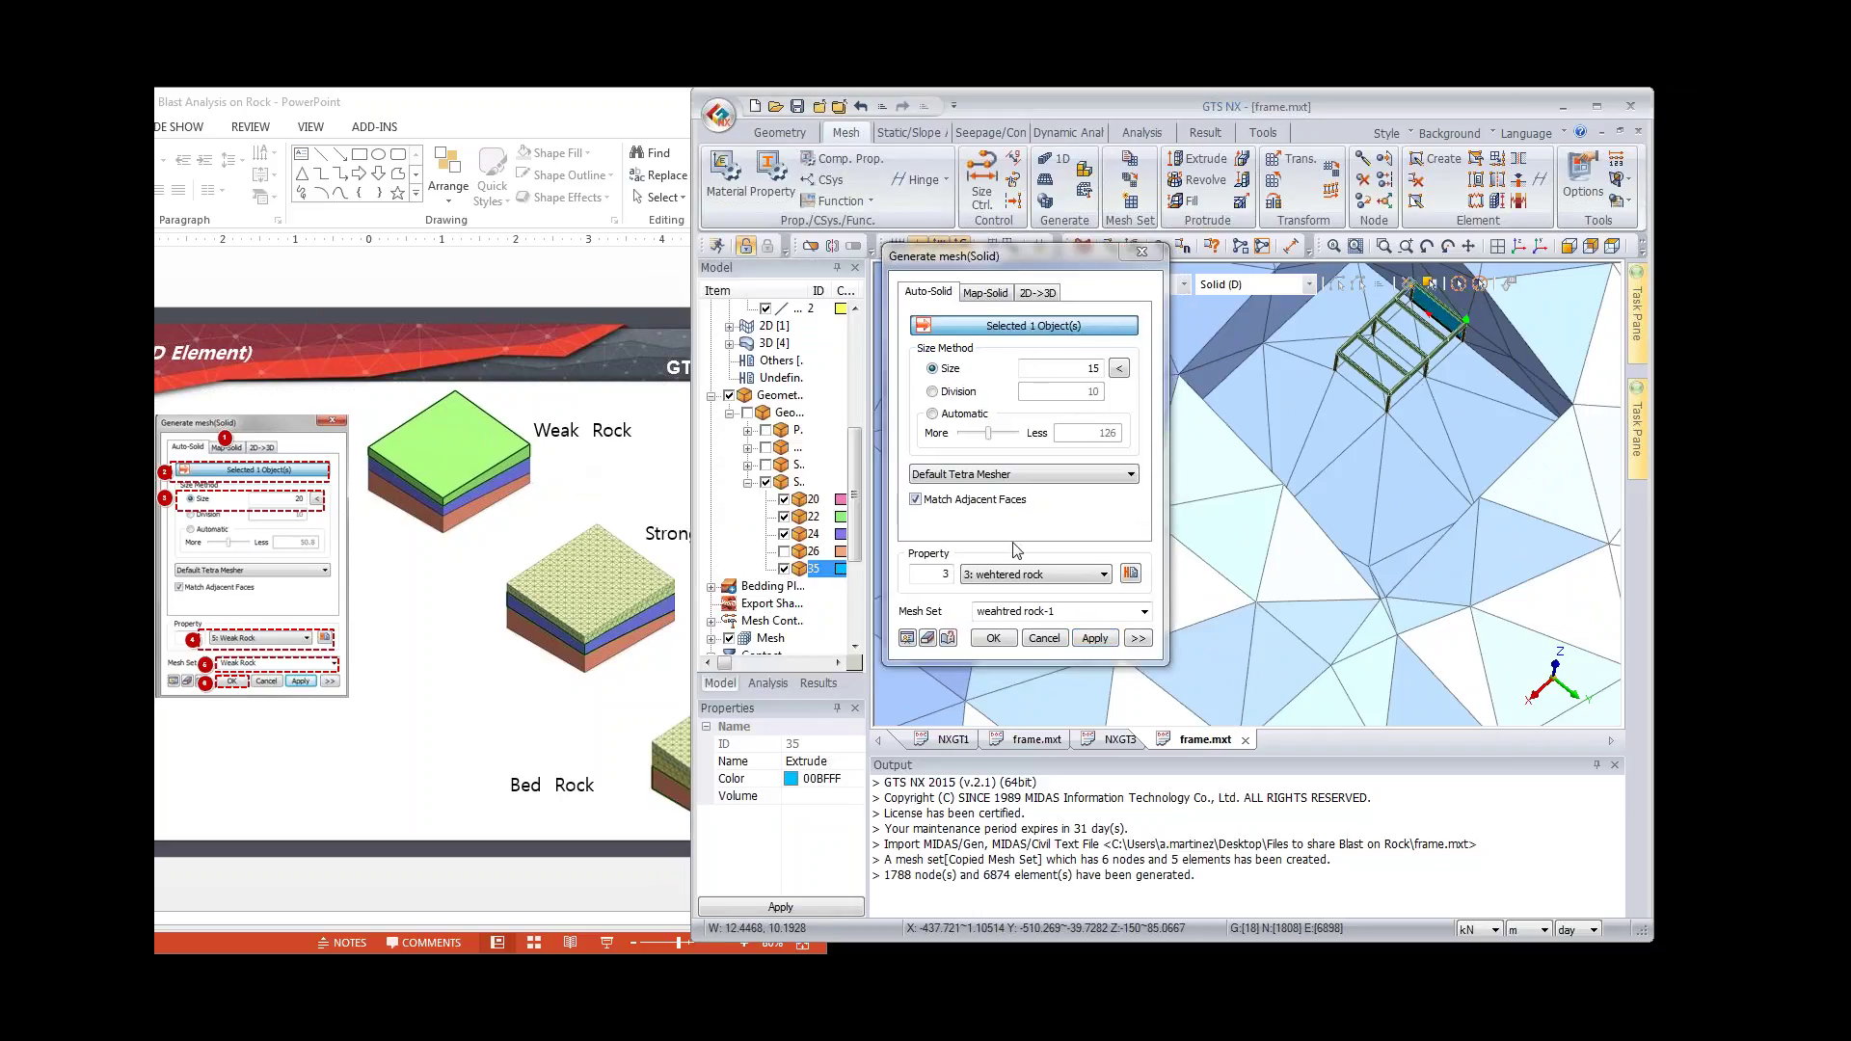
left_click(1075, 614)
type("exca tunnel")
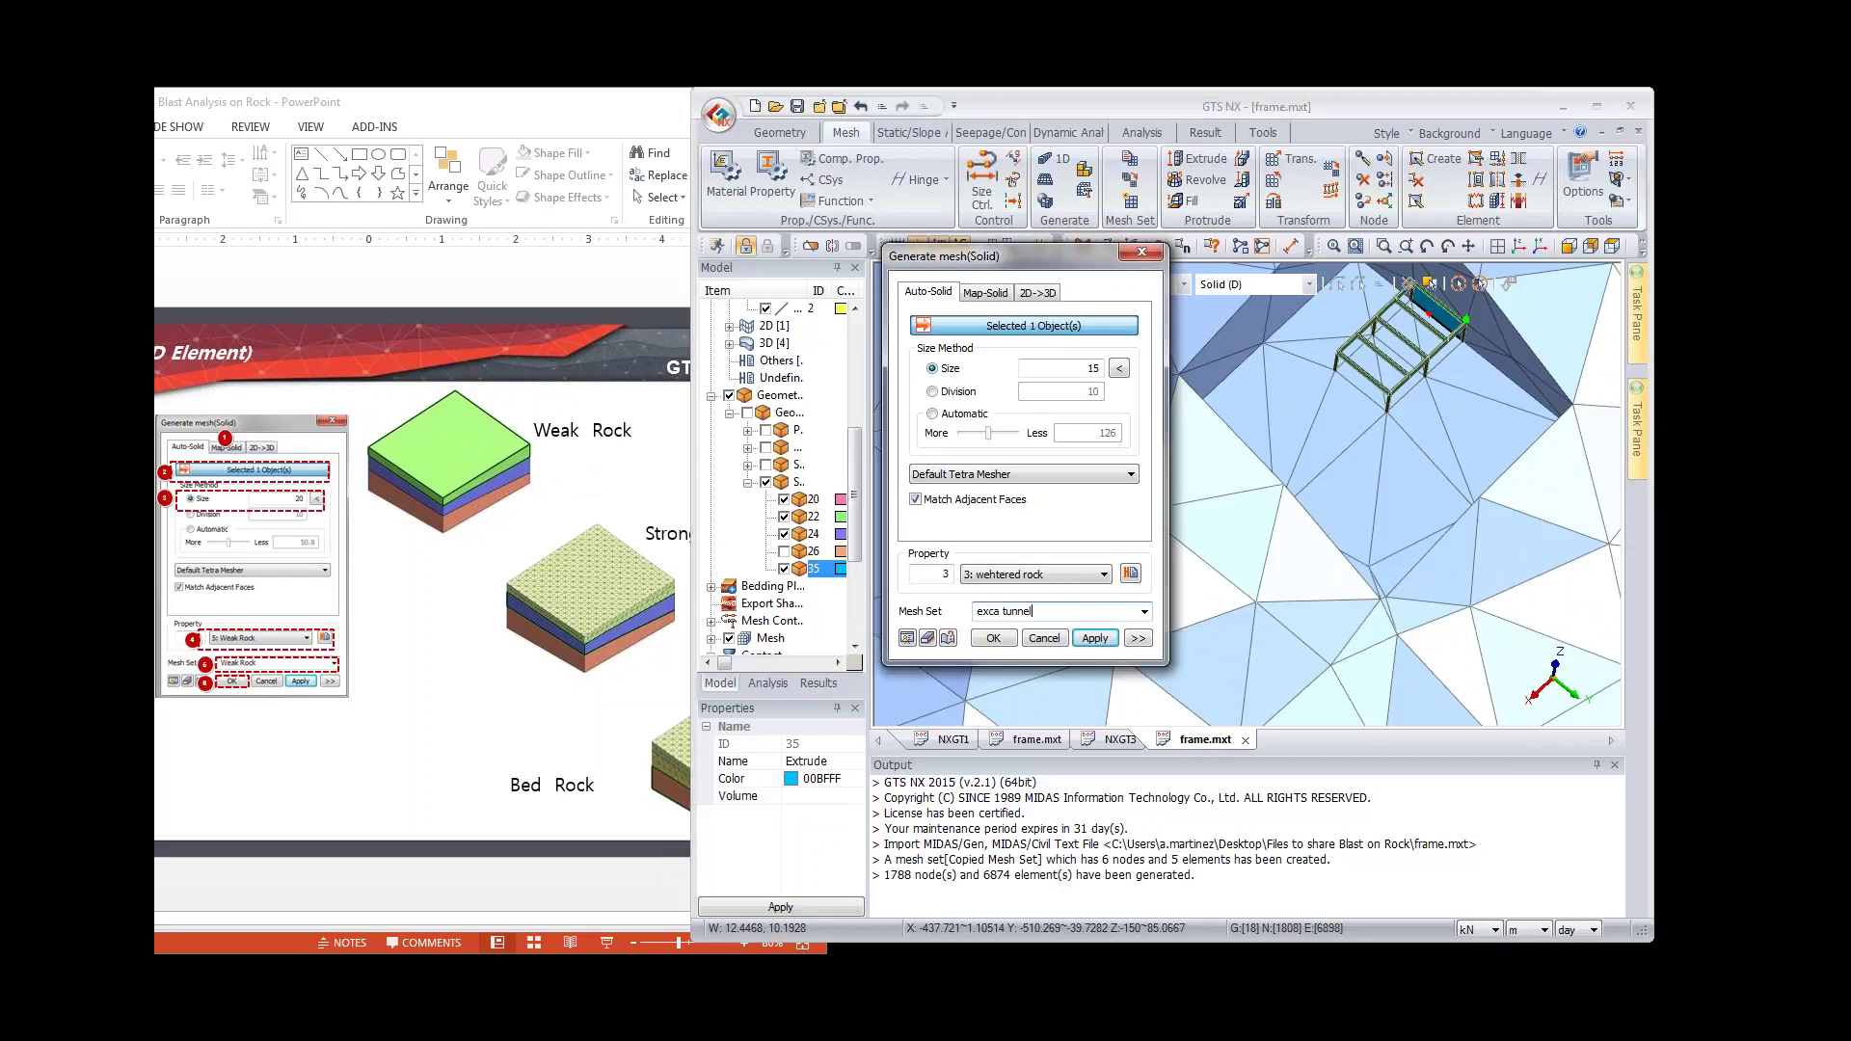
left_click(1094, 639)
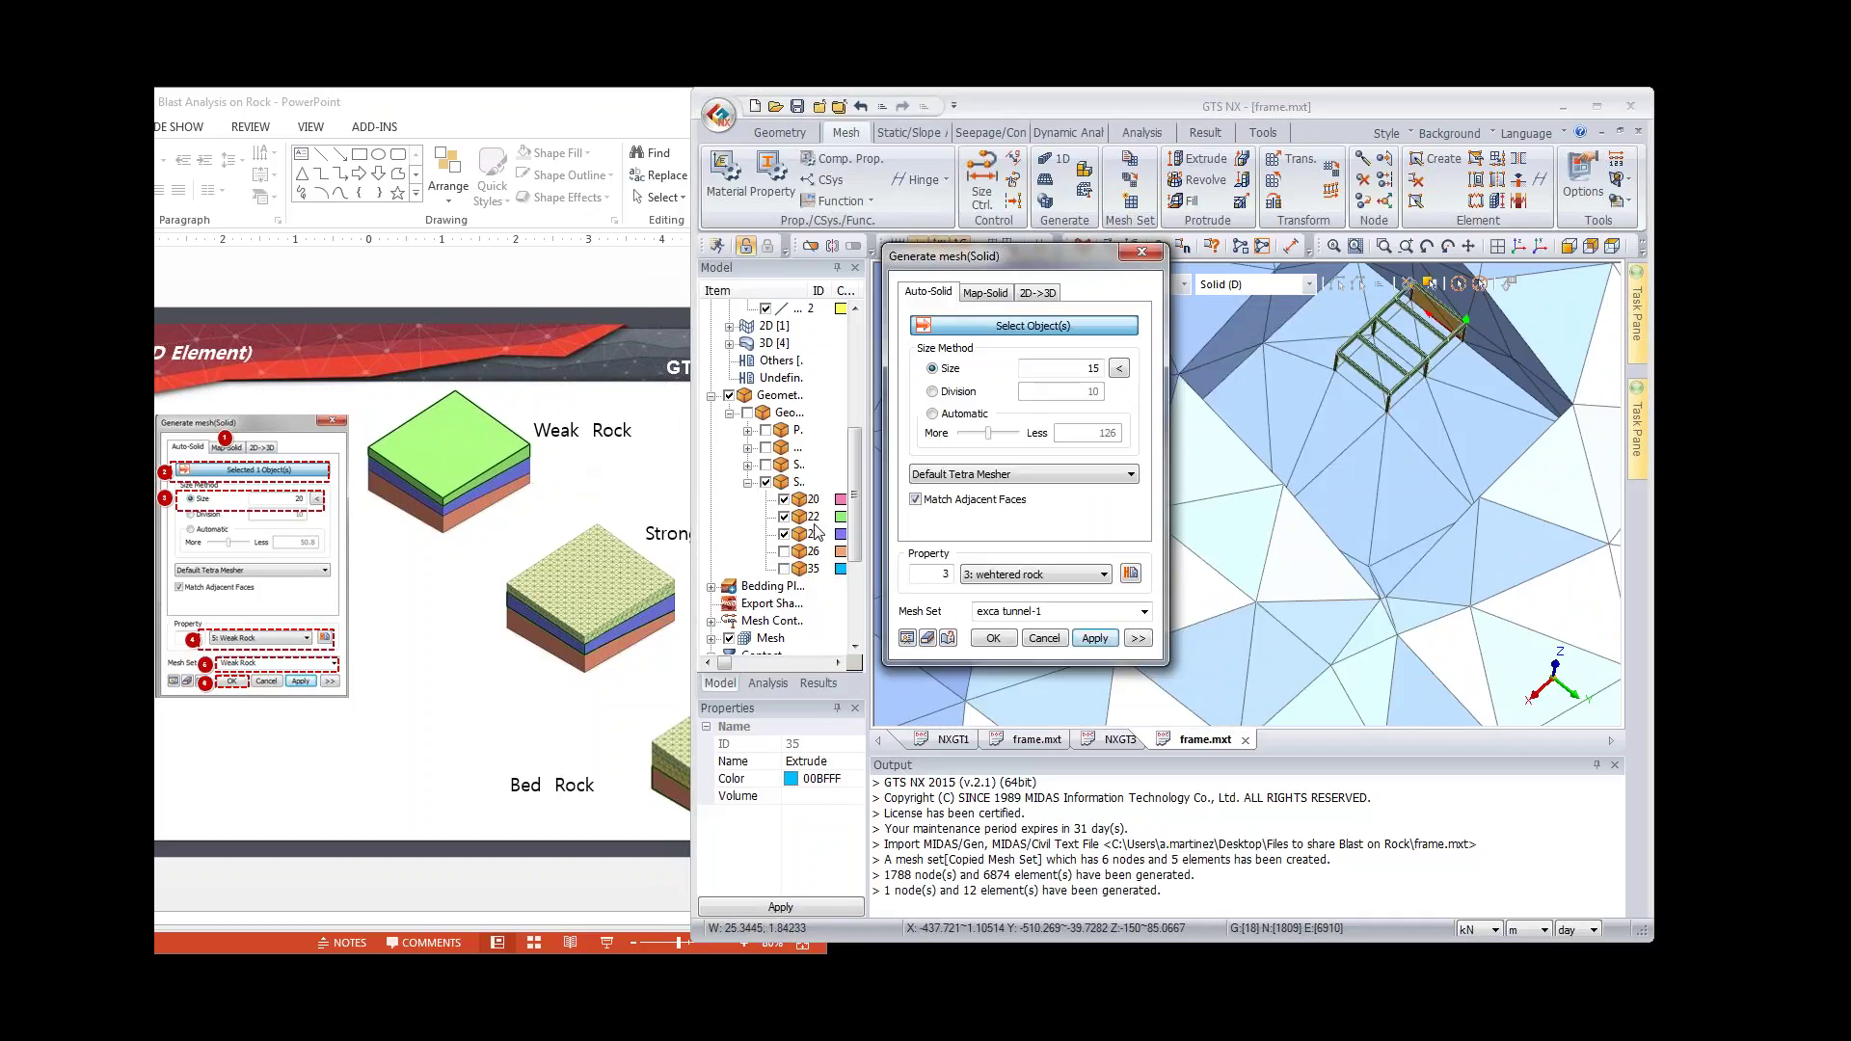
scroll(849, 532, "down", 2)
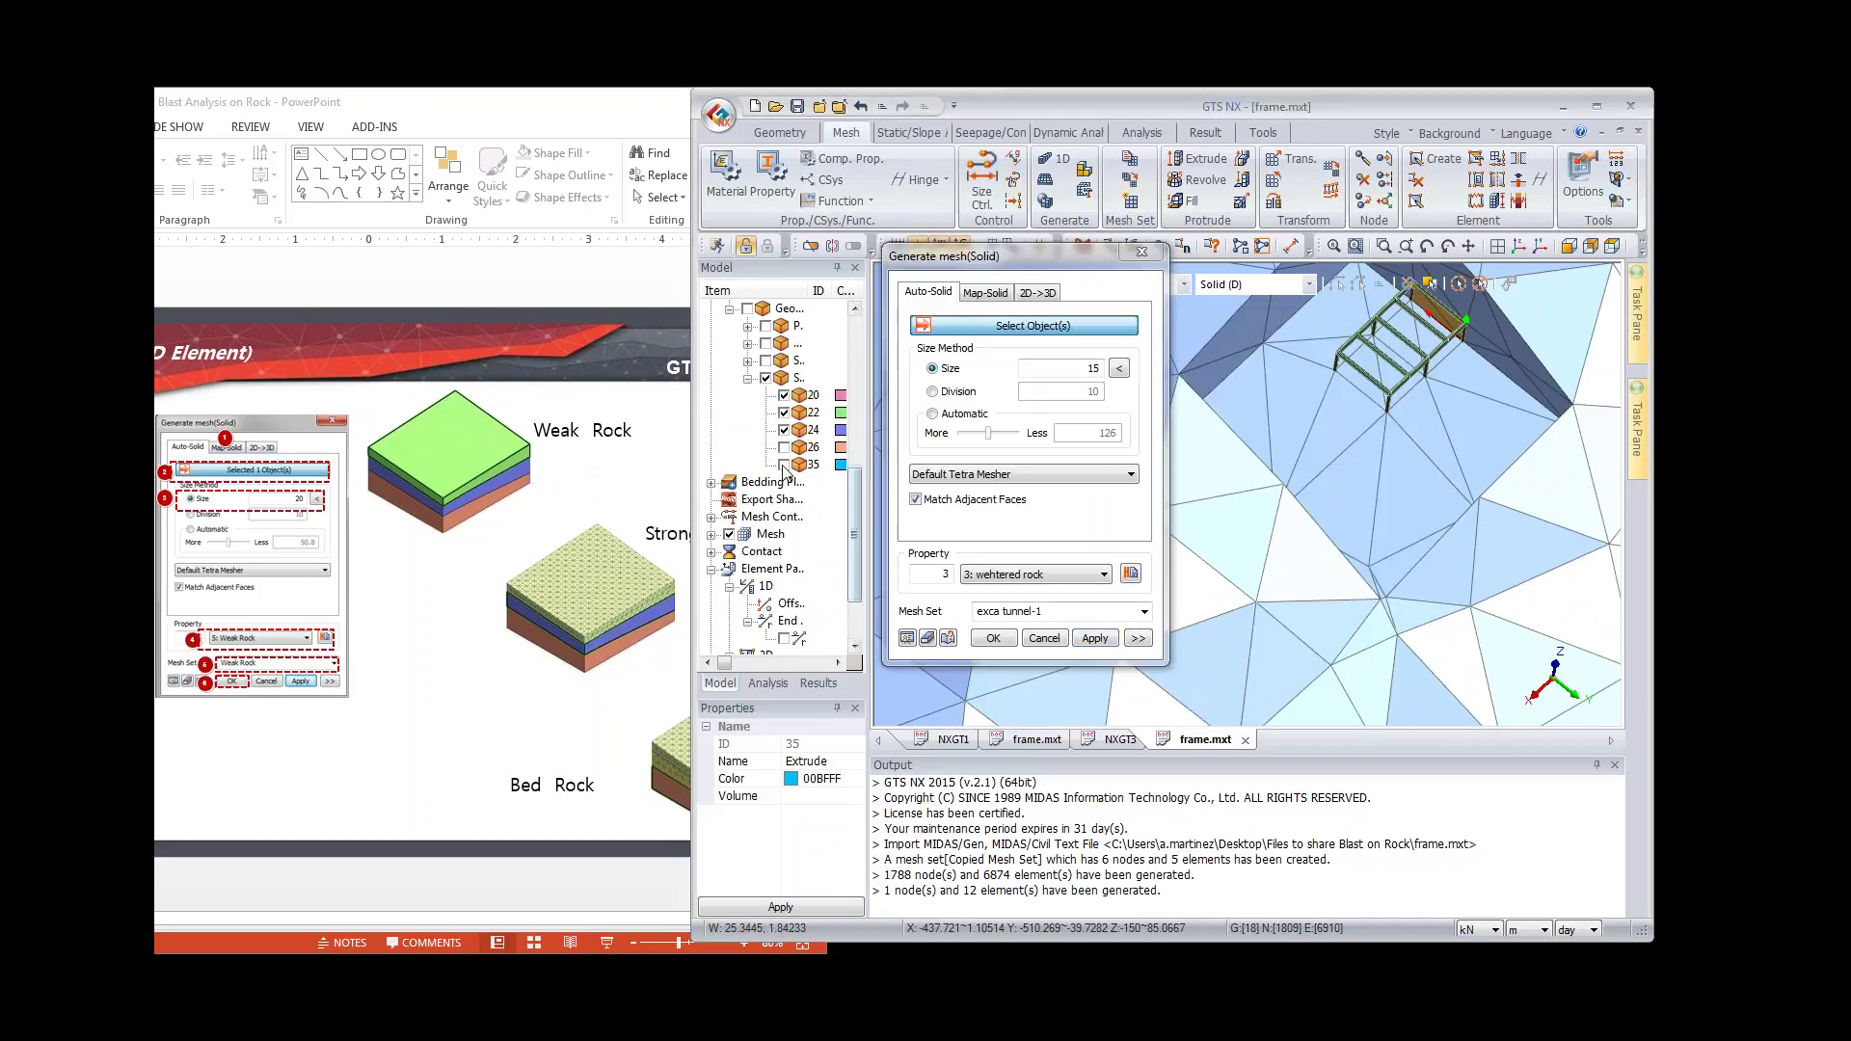
scroll(852, 500, "down", 2)
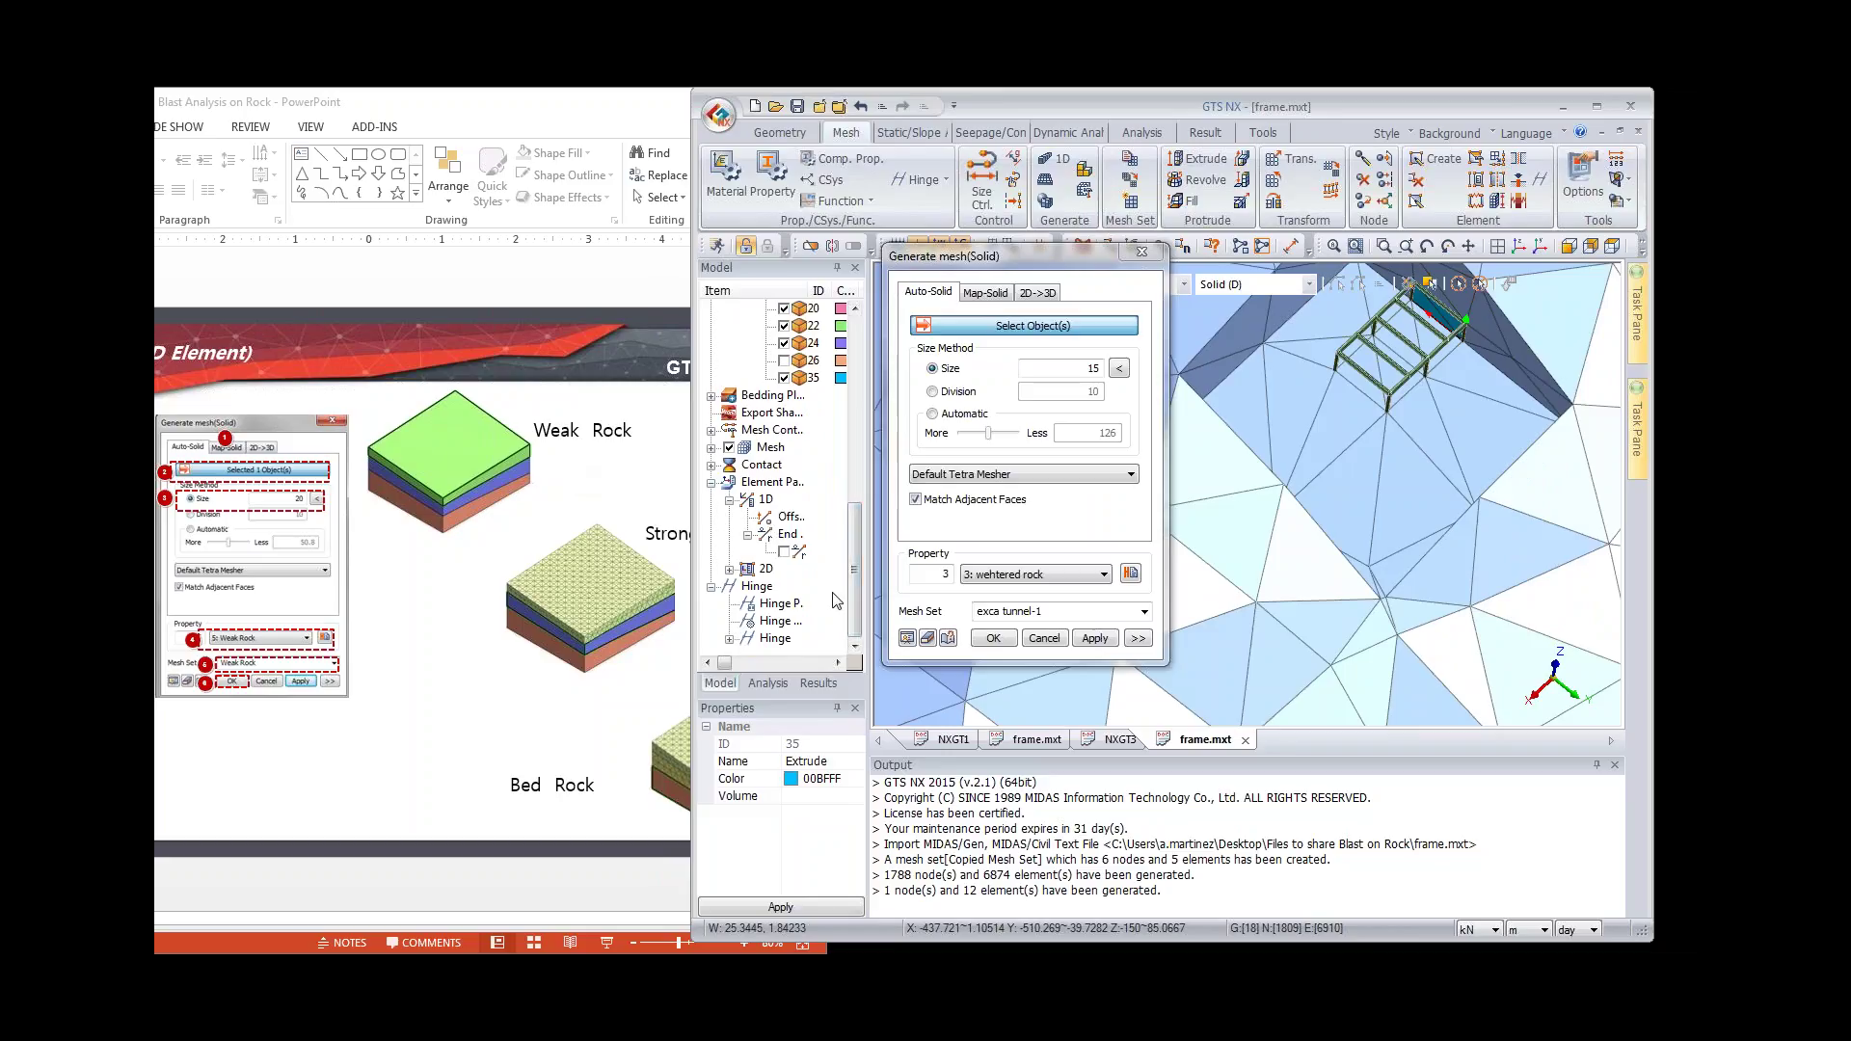
left_click(729, 448)
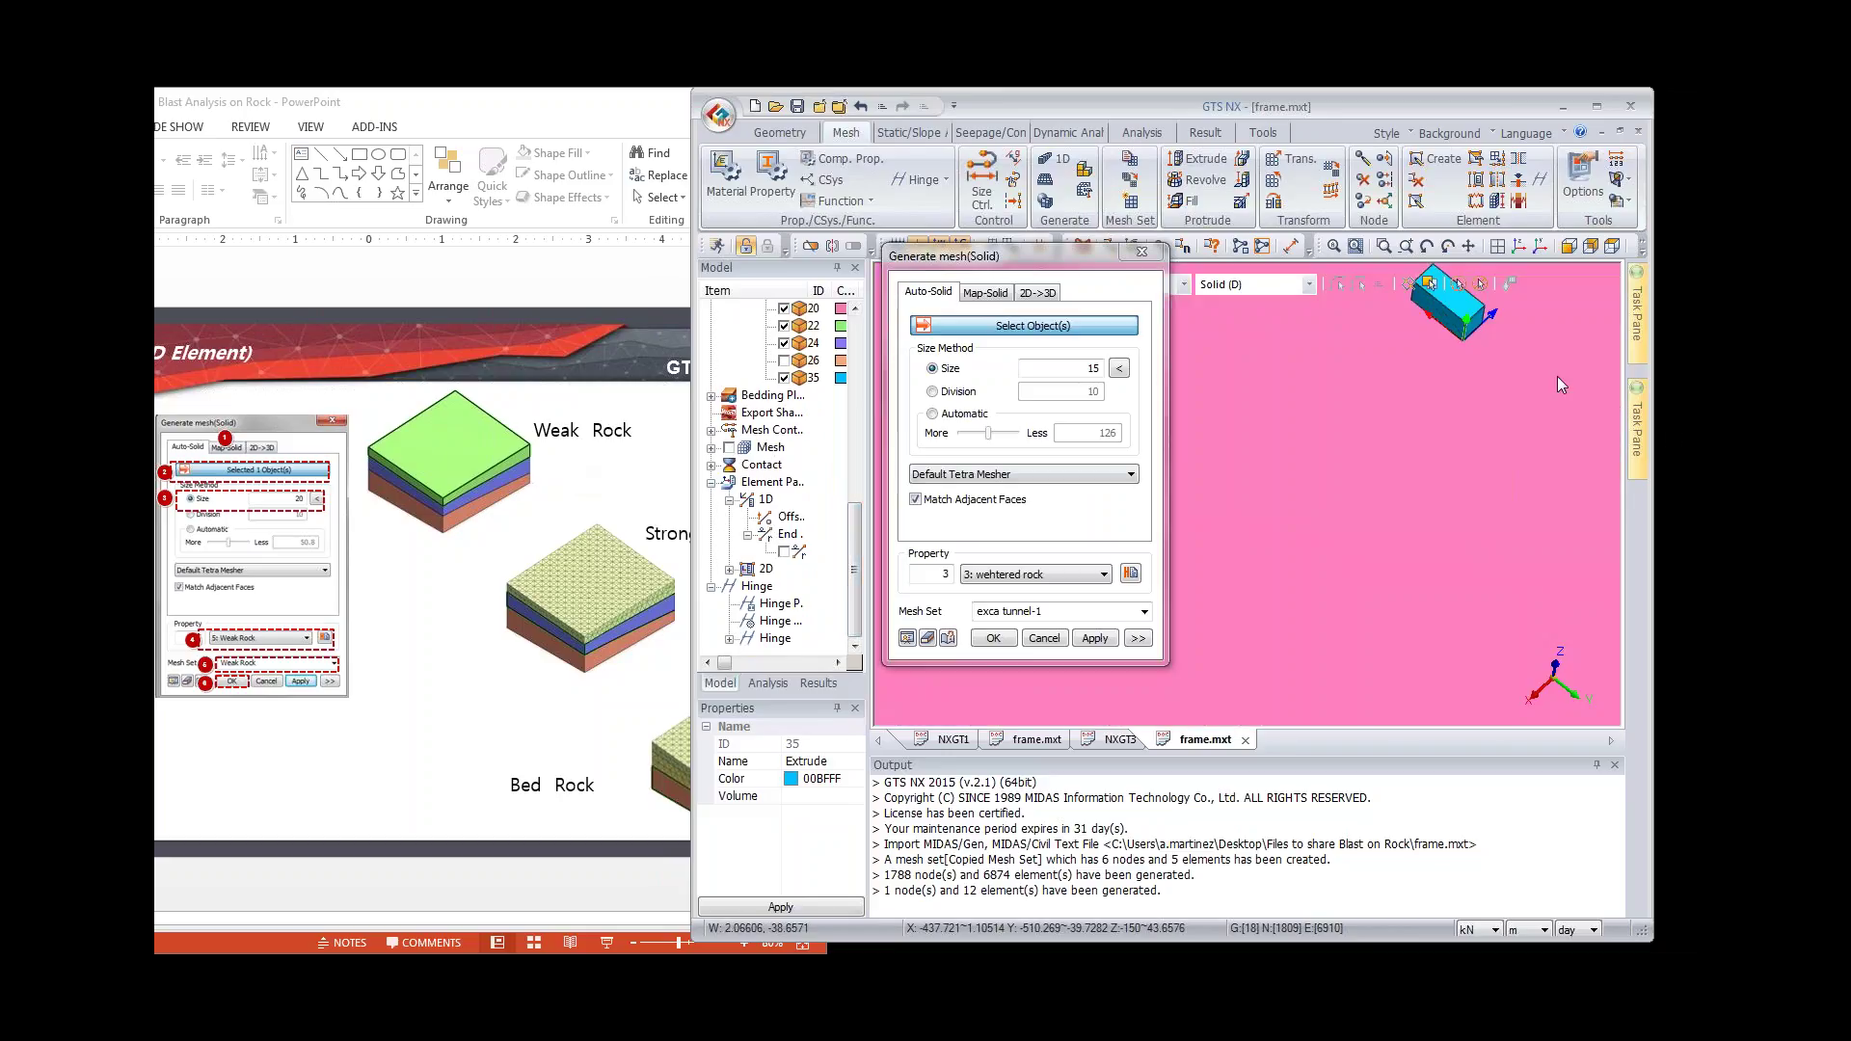
middle_click_drag(1506, 374, 1419, 478)
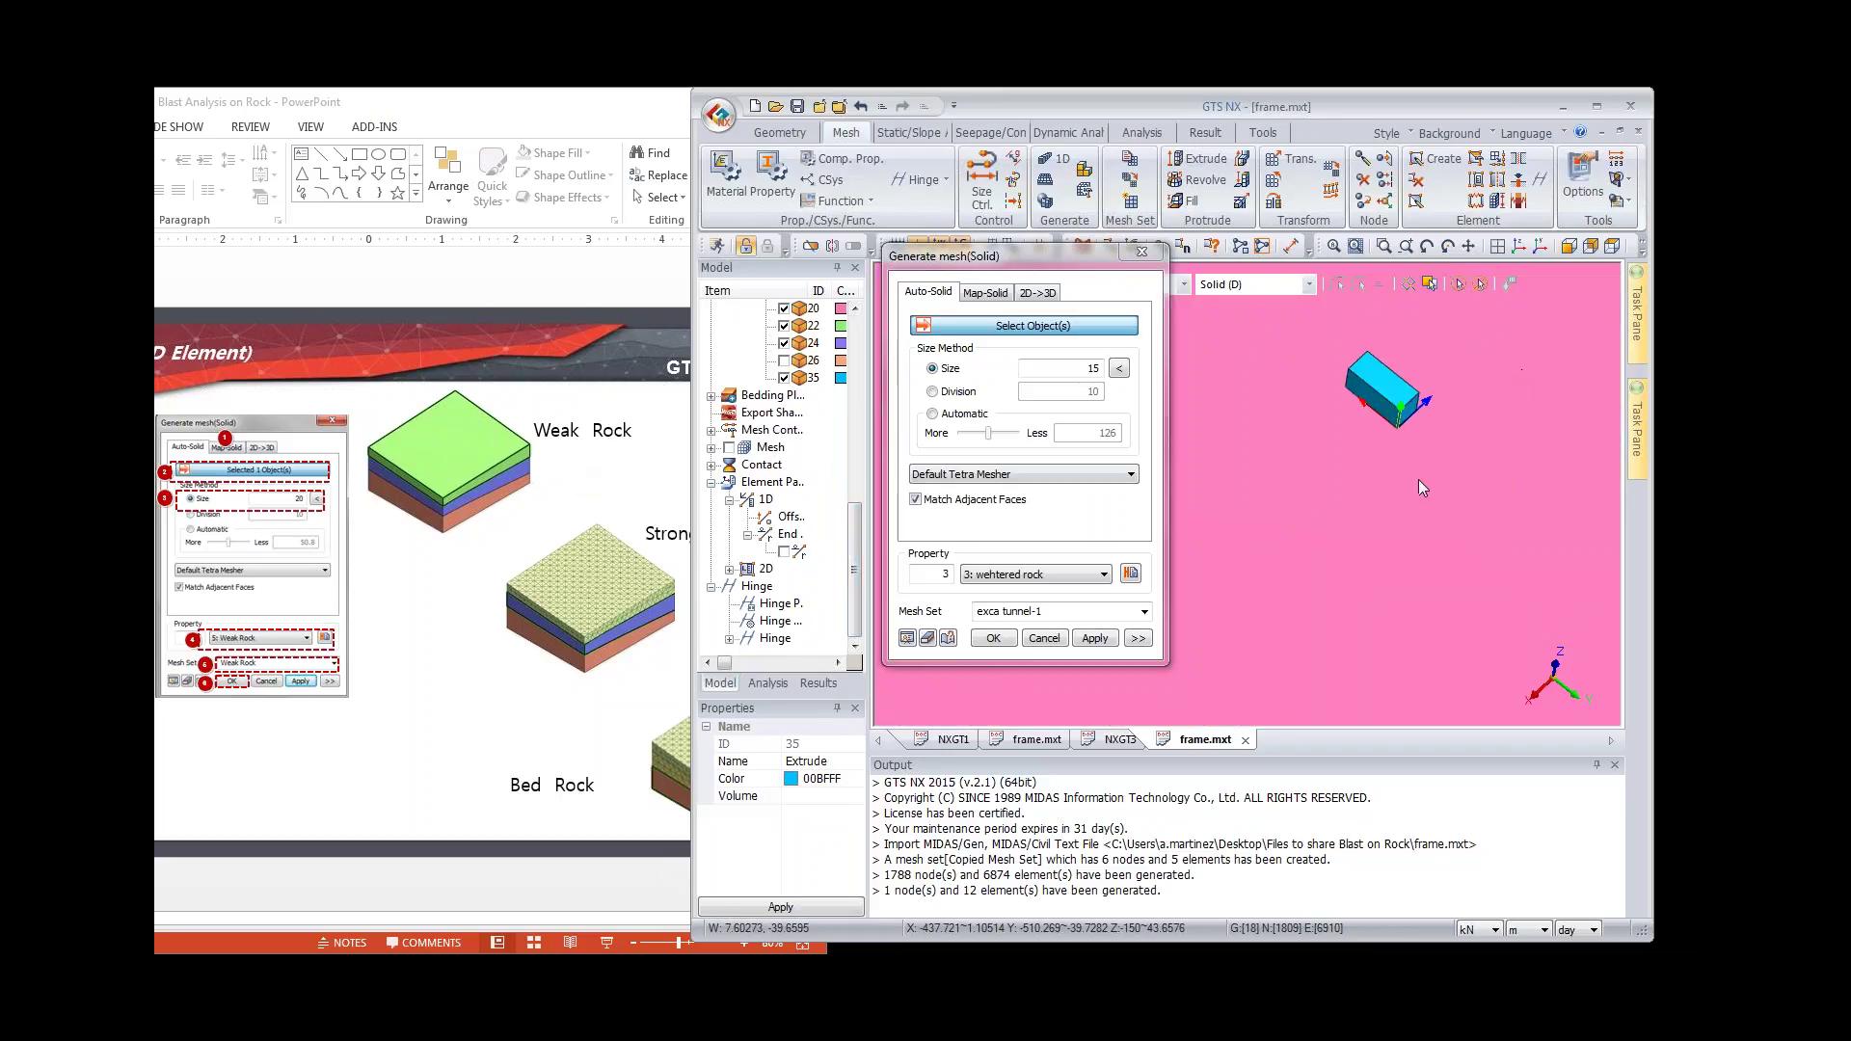
Step: Extract the tunnel block's faces as 6 Concrete elements into mesh set 'tunnel linning', then hide solid 35
left_click(1141, 252)
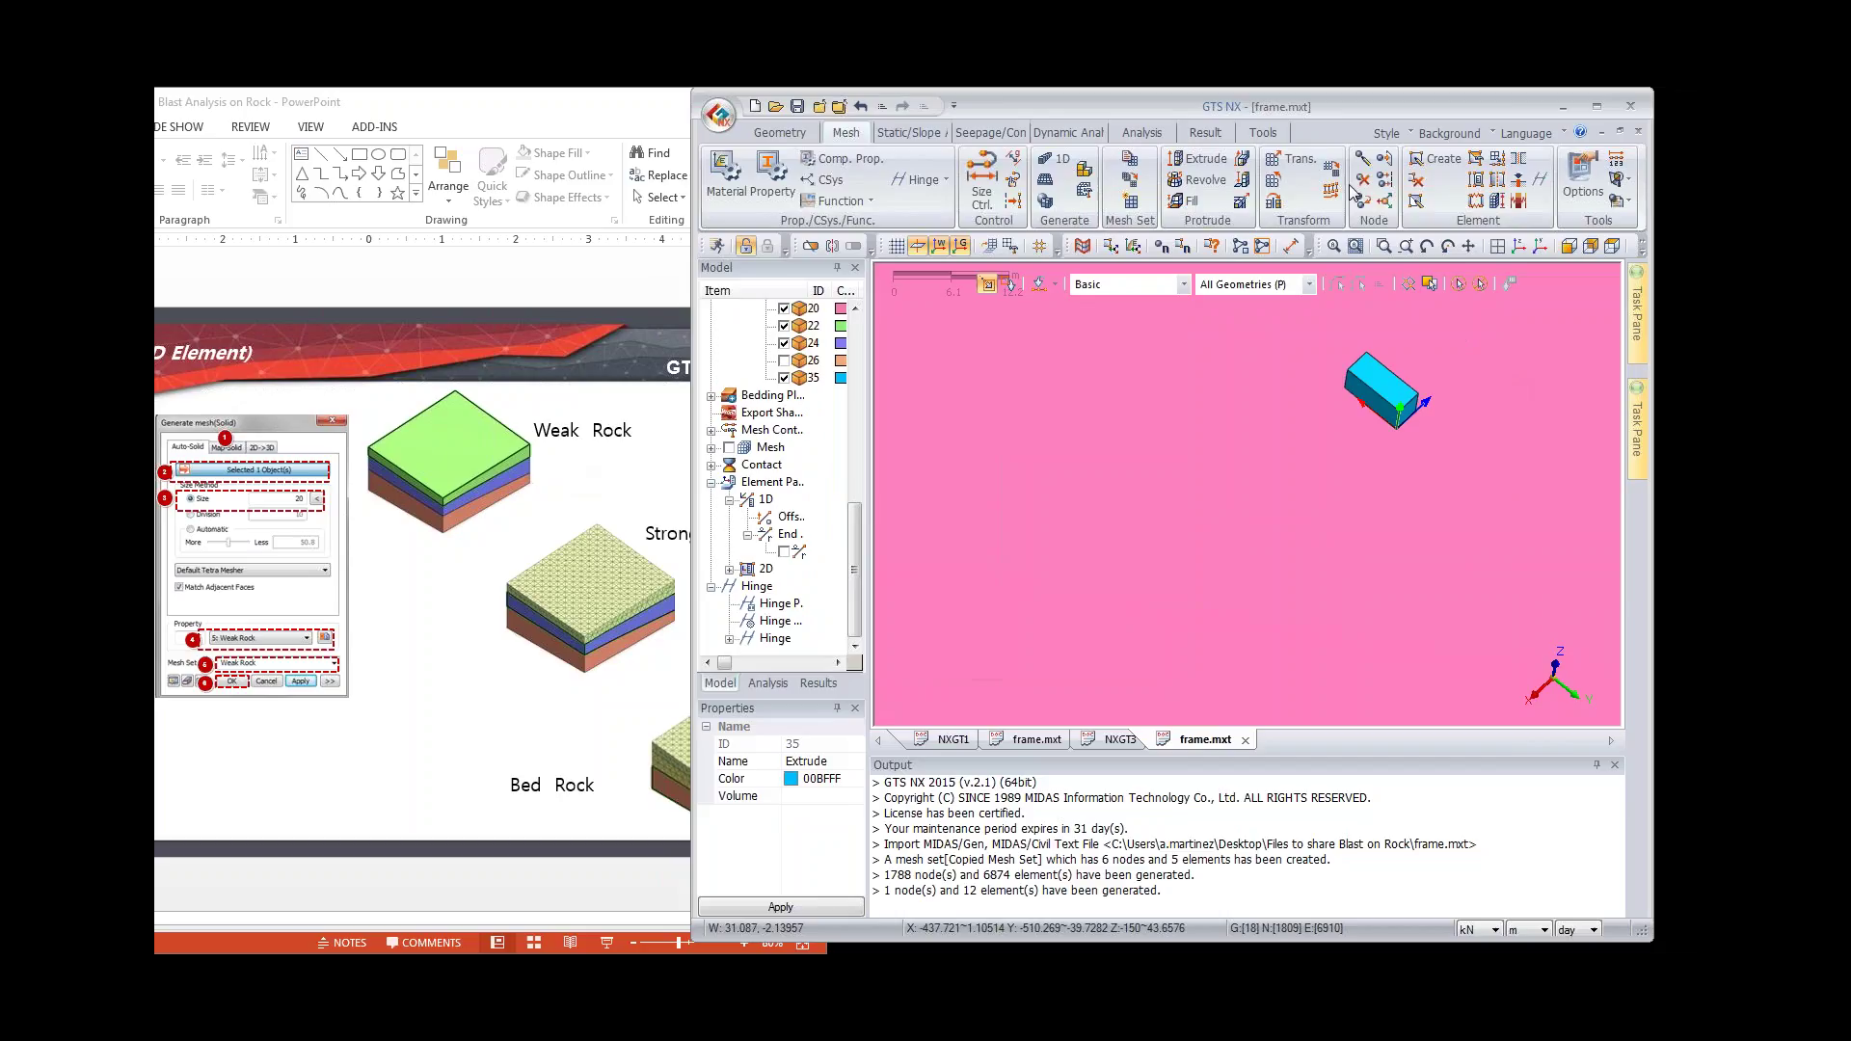
left_click(1497, 159)
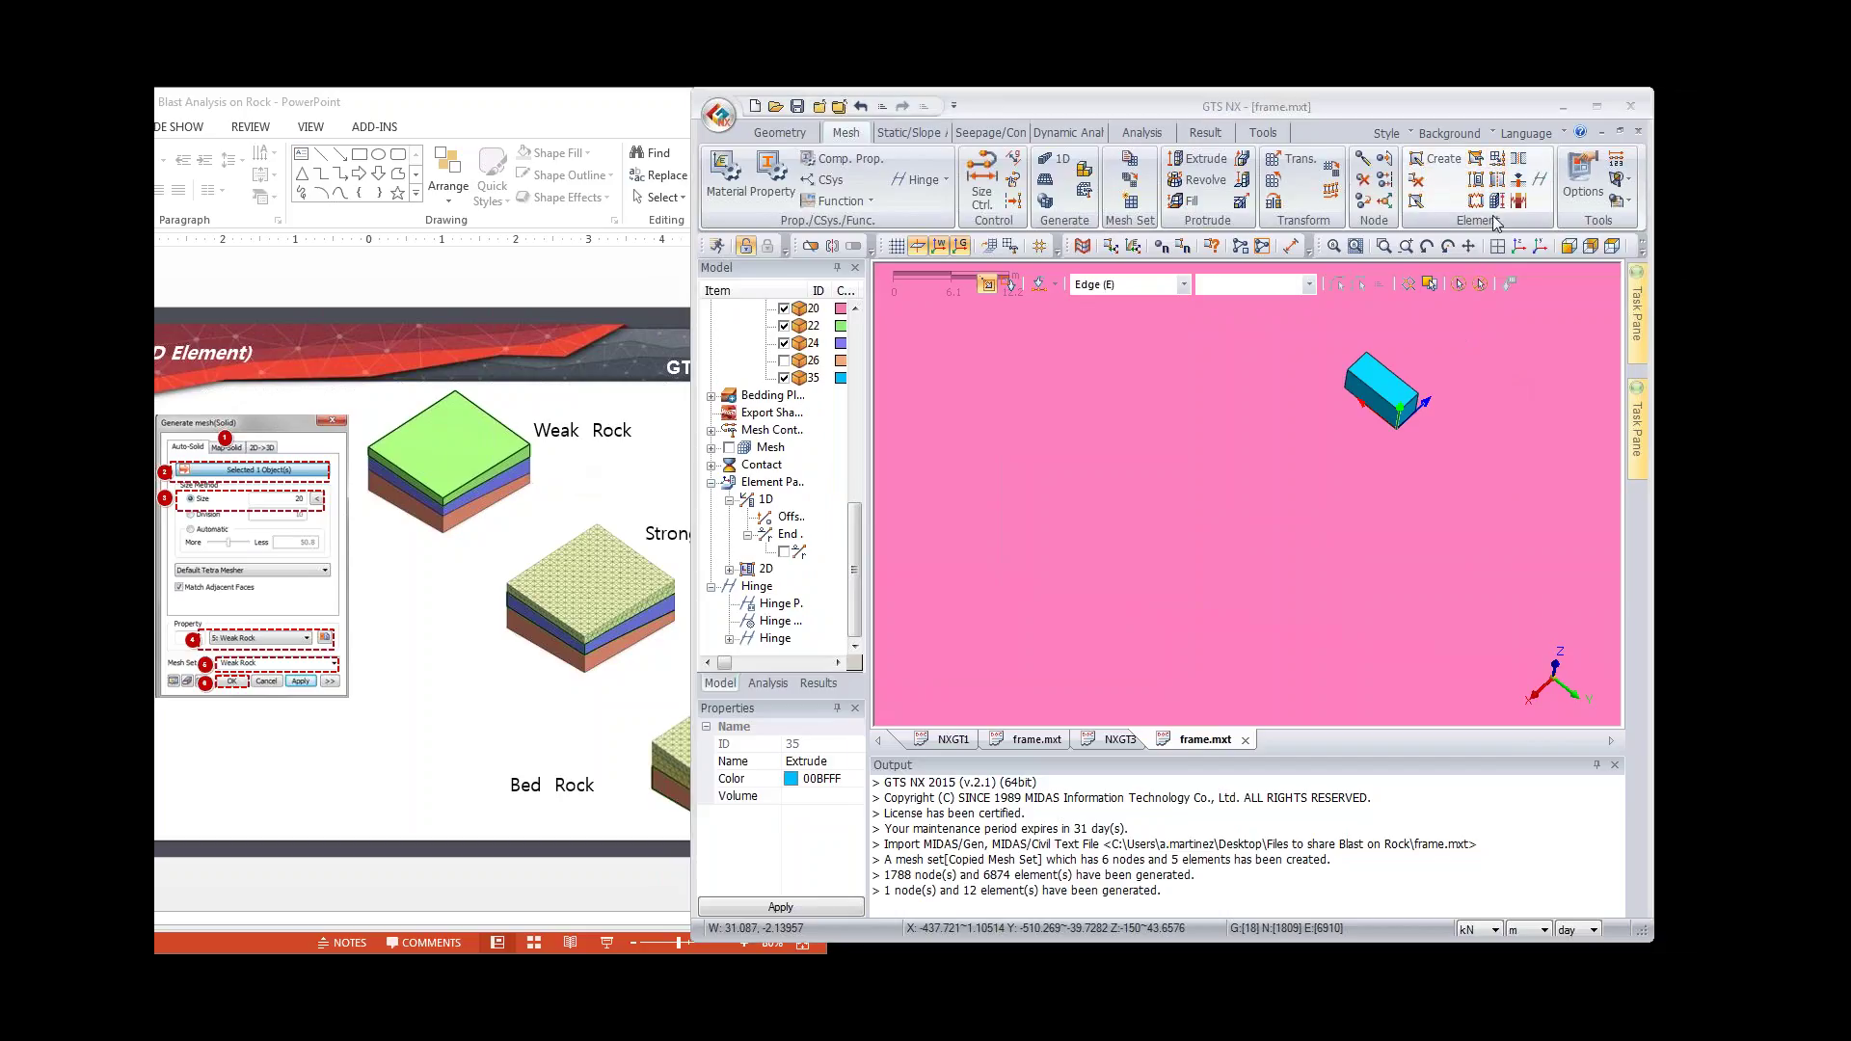
left_click(786, 339)
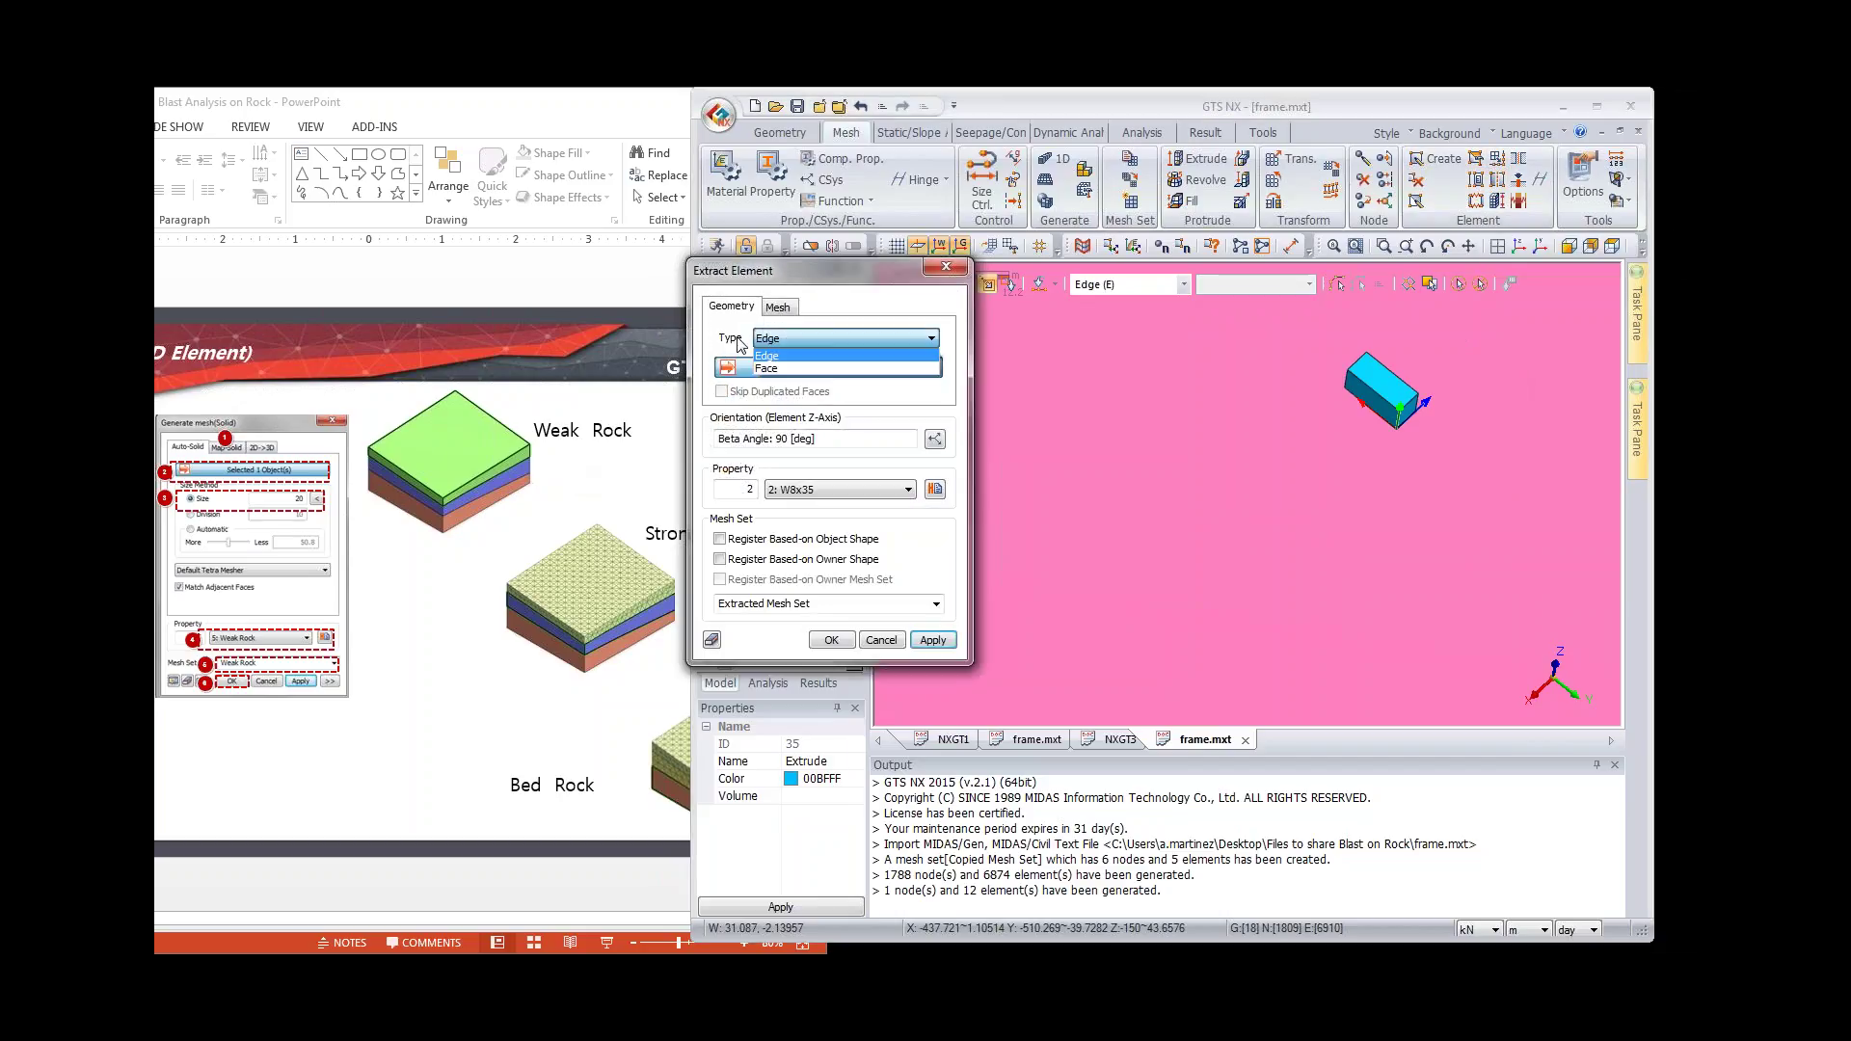
left_click(784, 366)
left_click(1389, 388)
left_click(1408, 401)
middle_click_drag(1430, 500, 1323, 488)
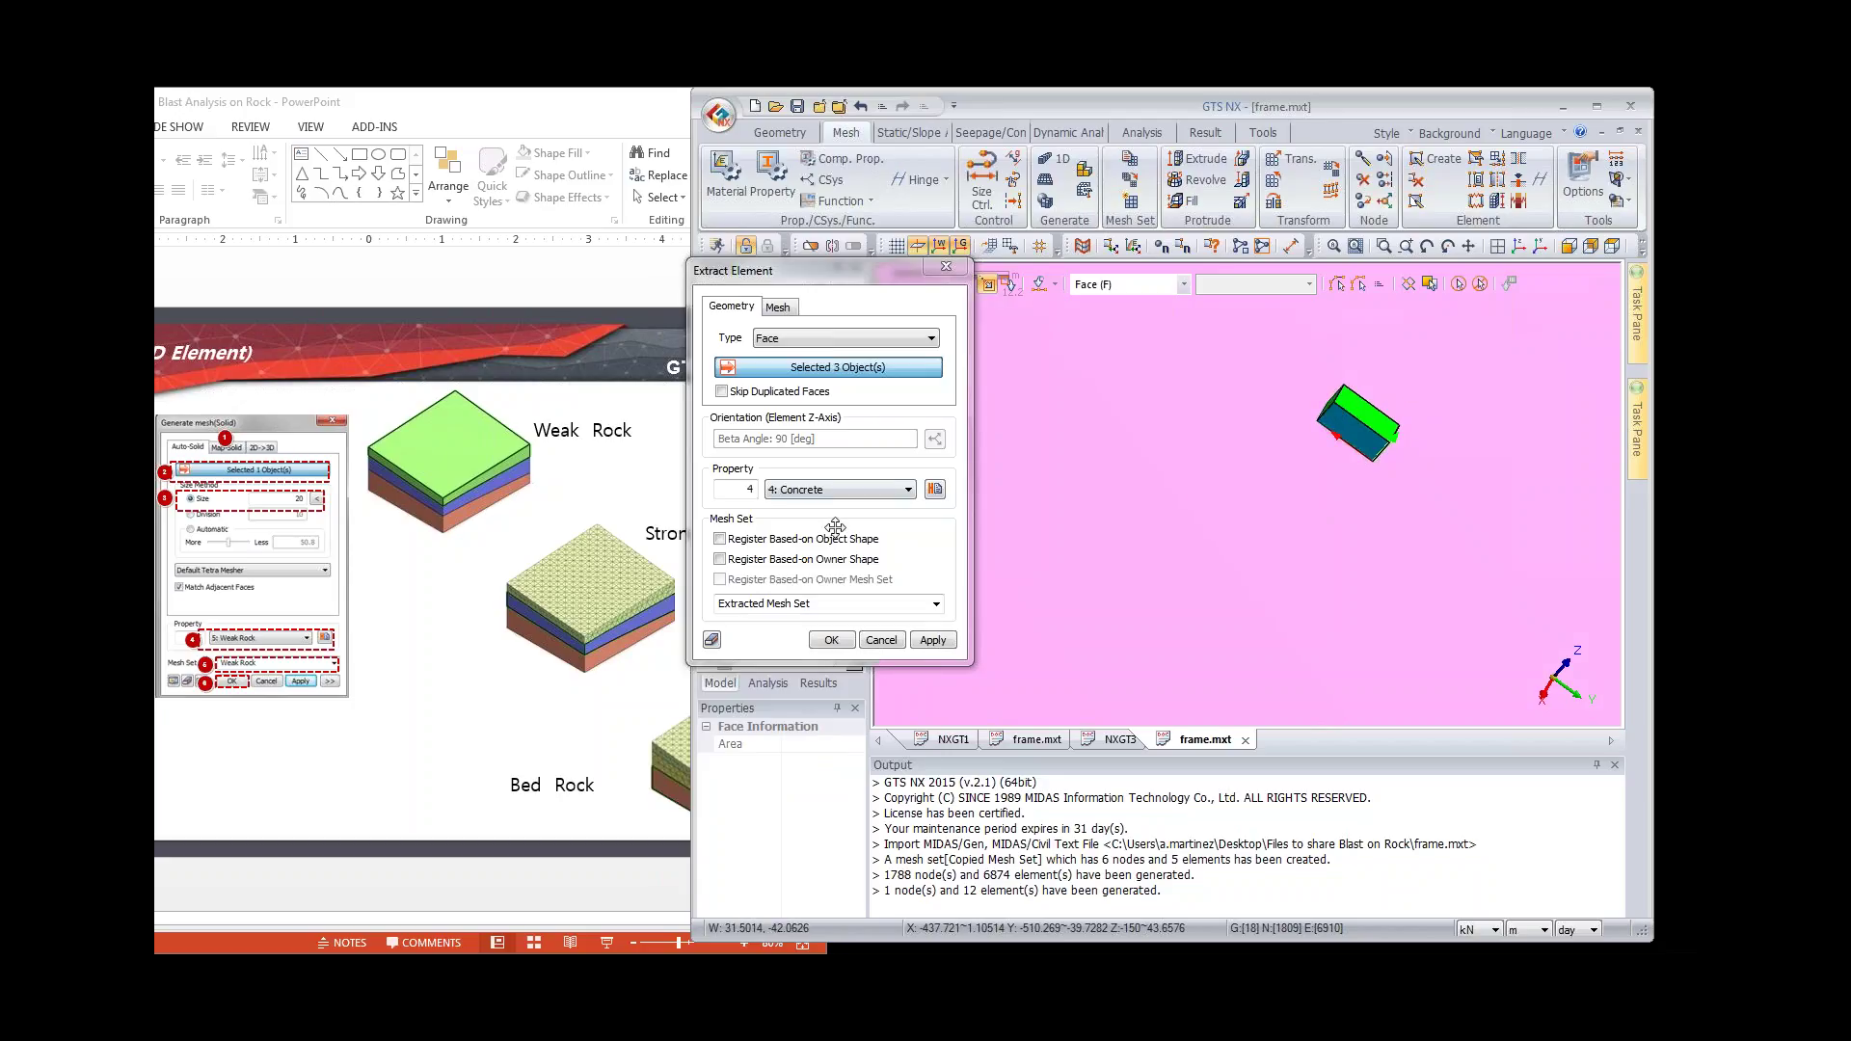
left_click(830, 591)
type("tunnel linning")
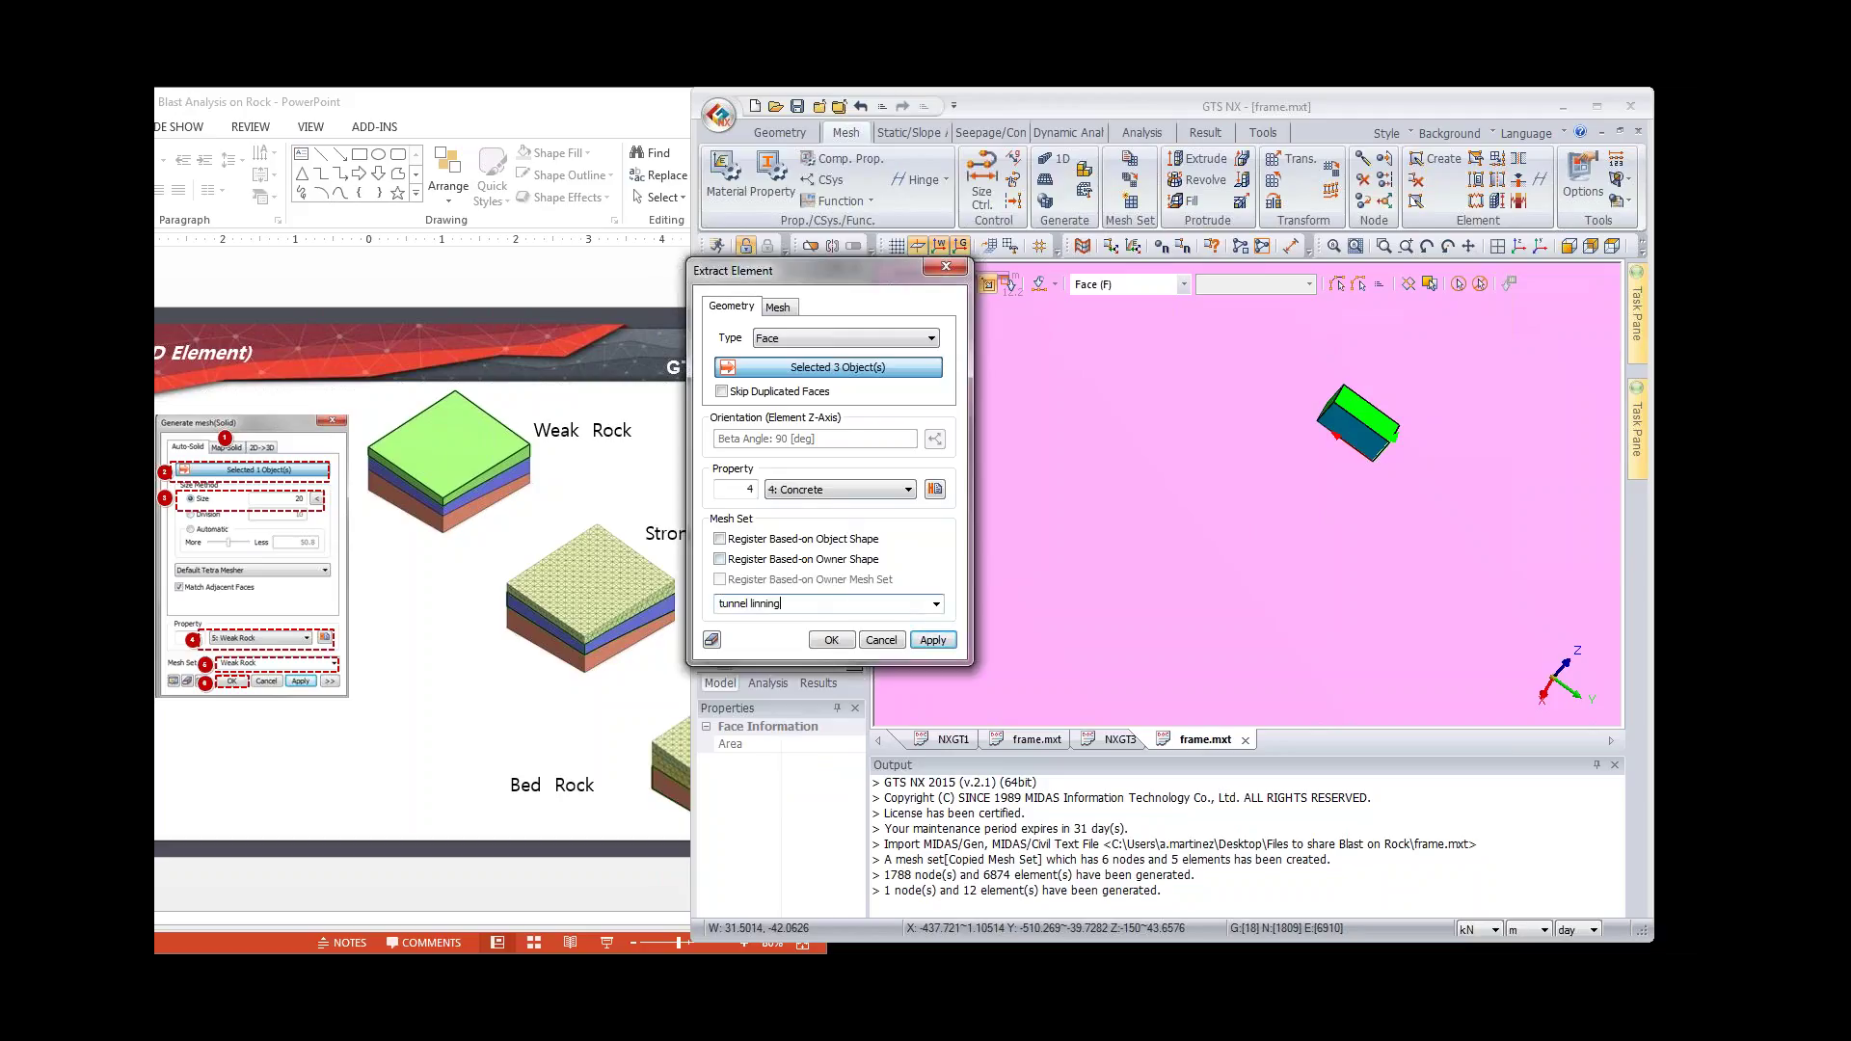
left_click(831, 640)
left_click(782, 376)
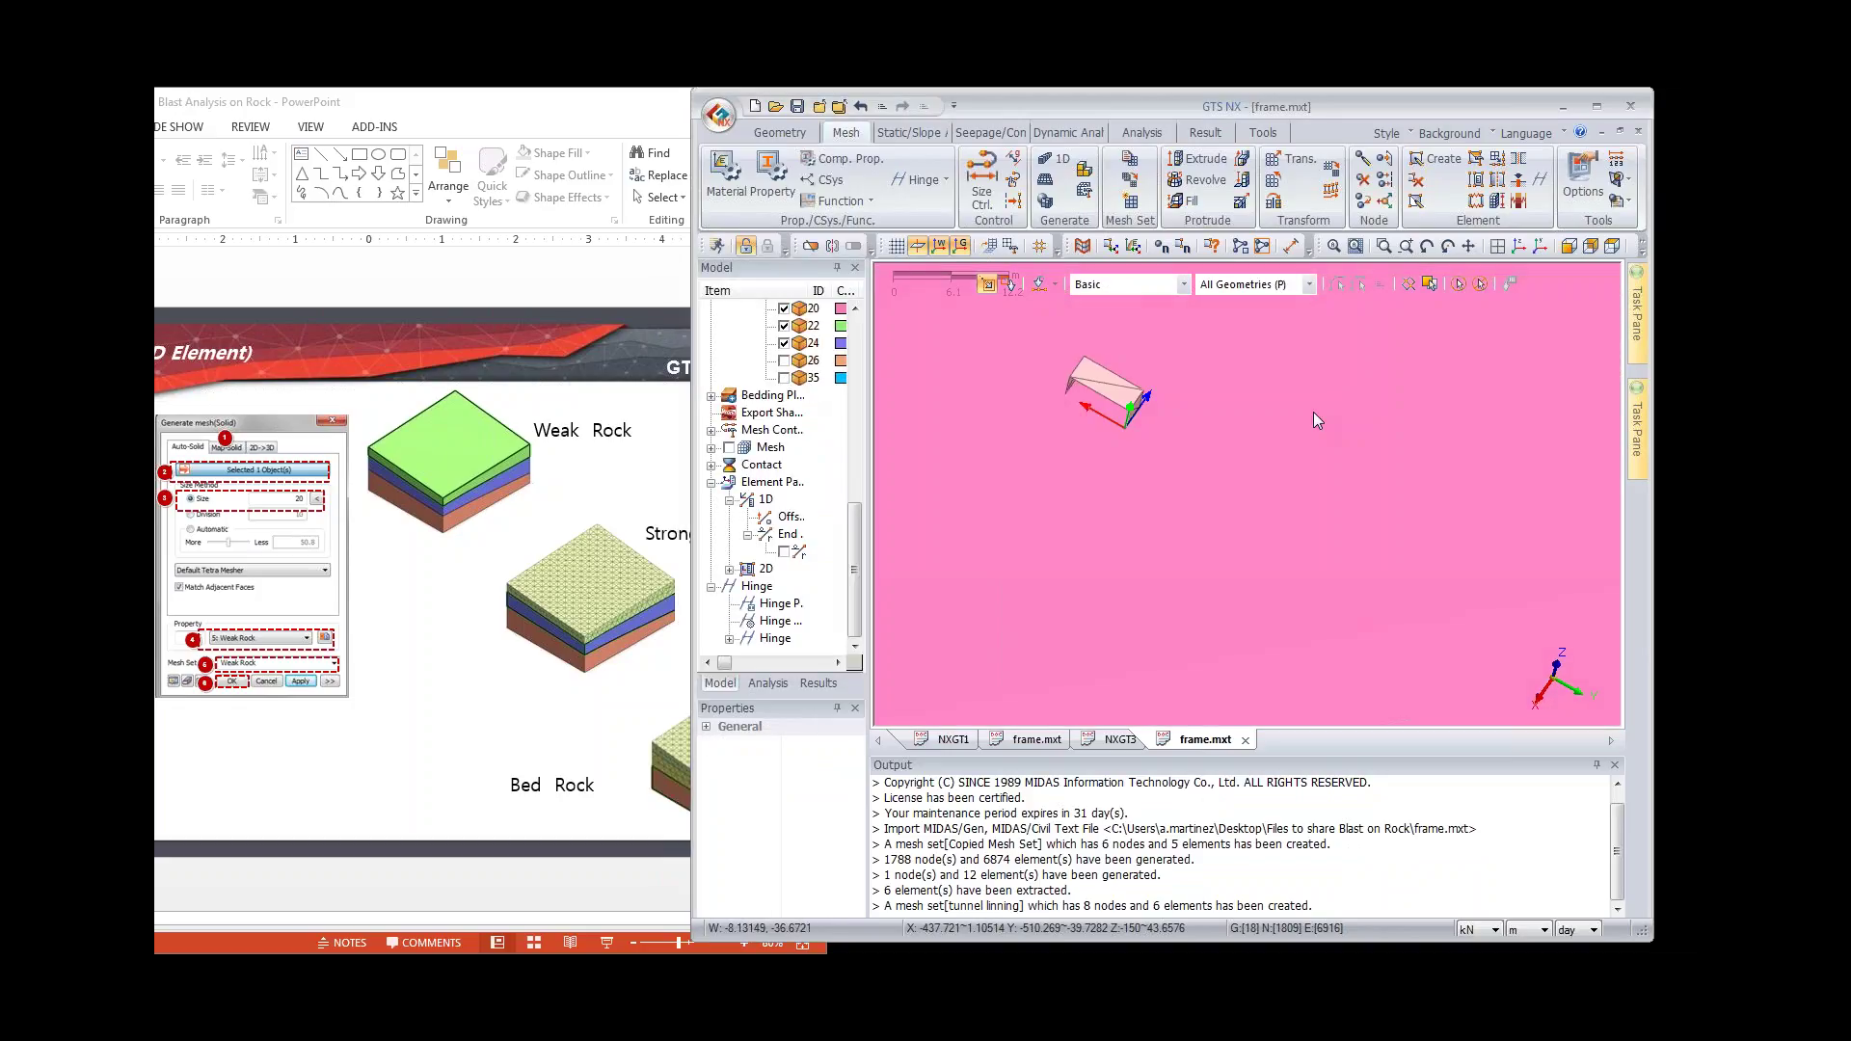
Step: Mesh the pink top rock layer at size 20 with Weak Rock into a weak-rock mesh set
left_click(729, 448)
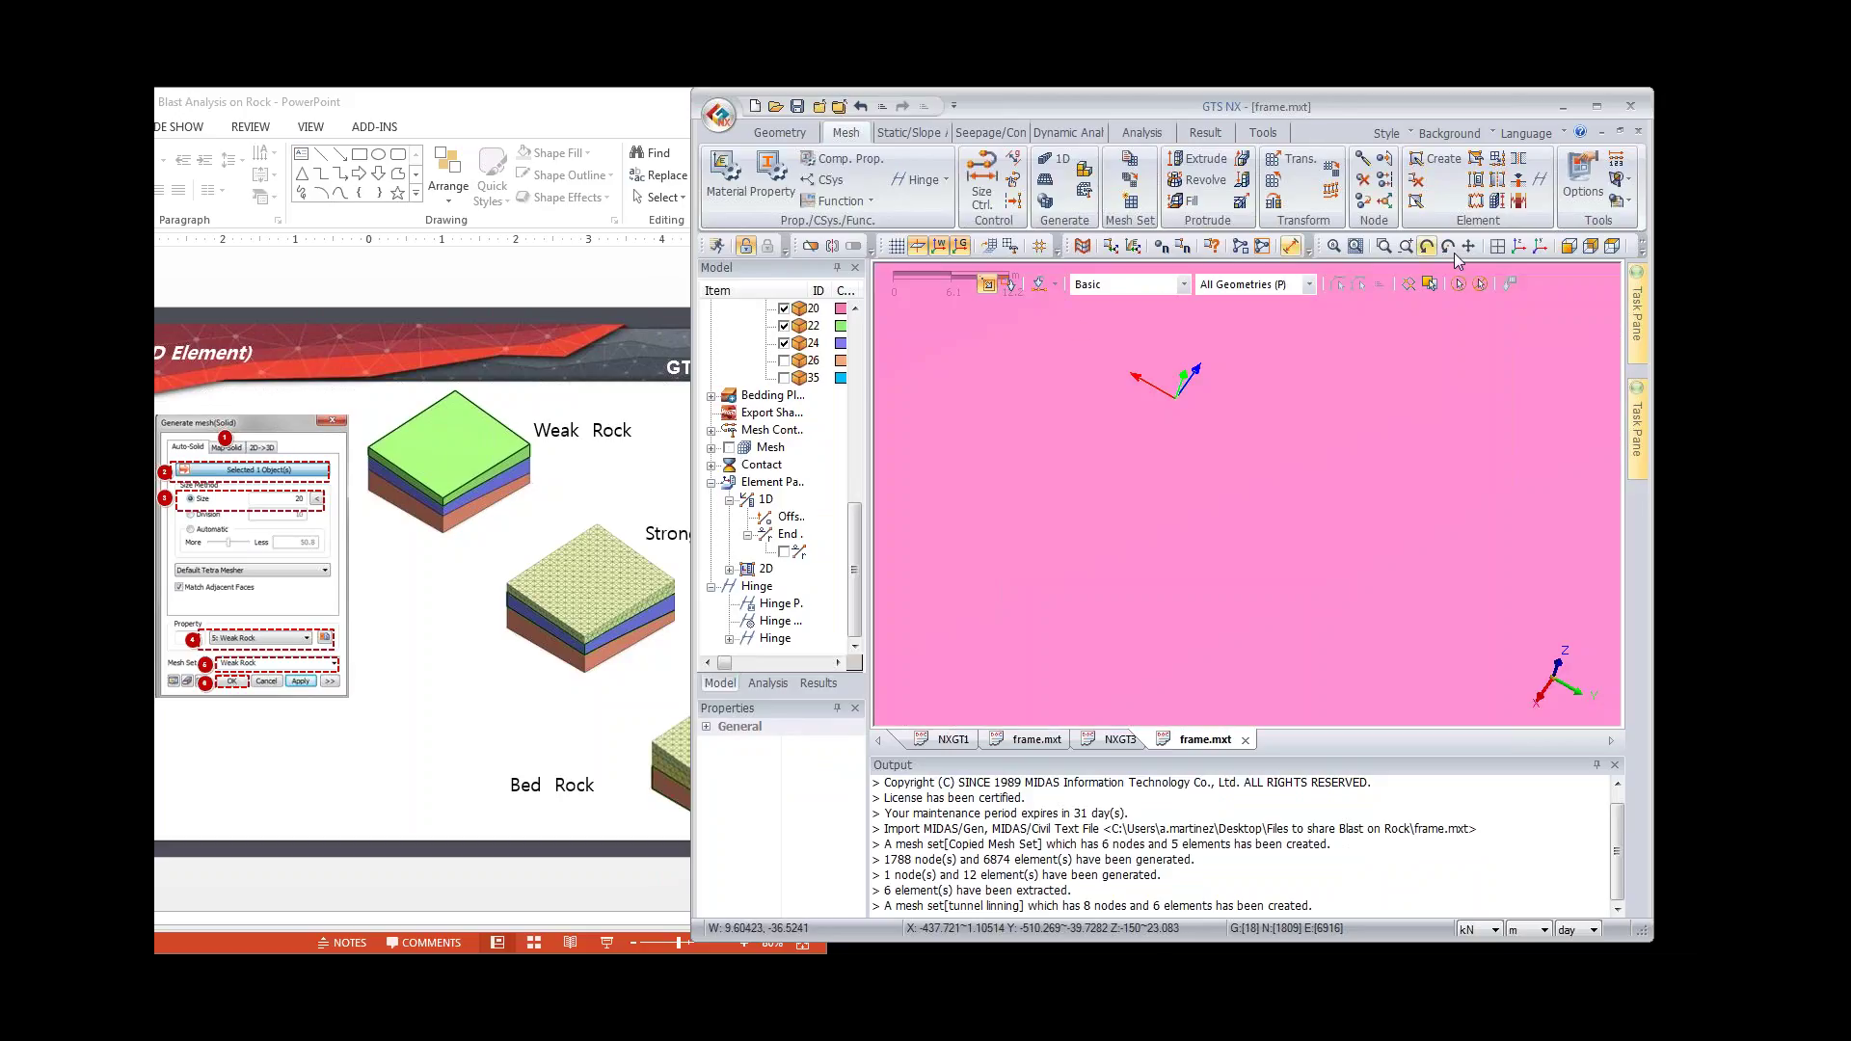
left_click(1521, 250)
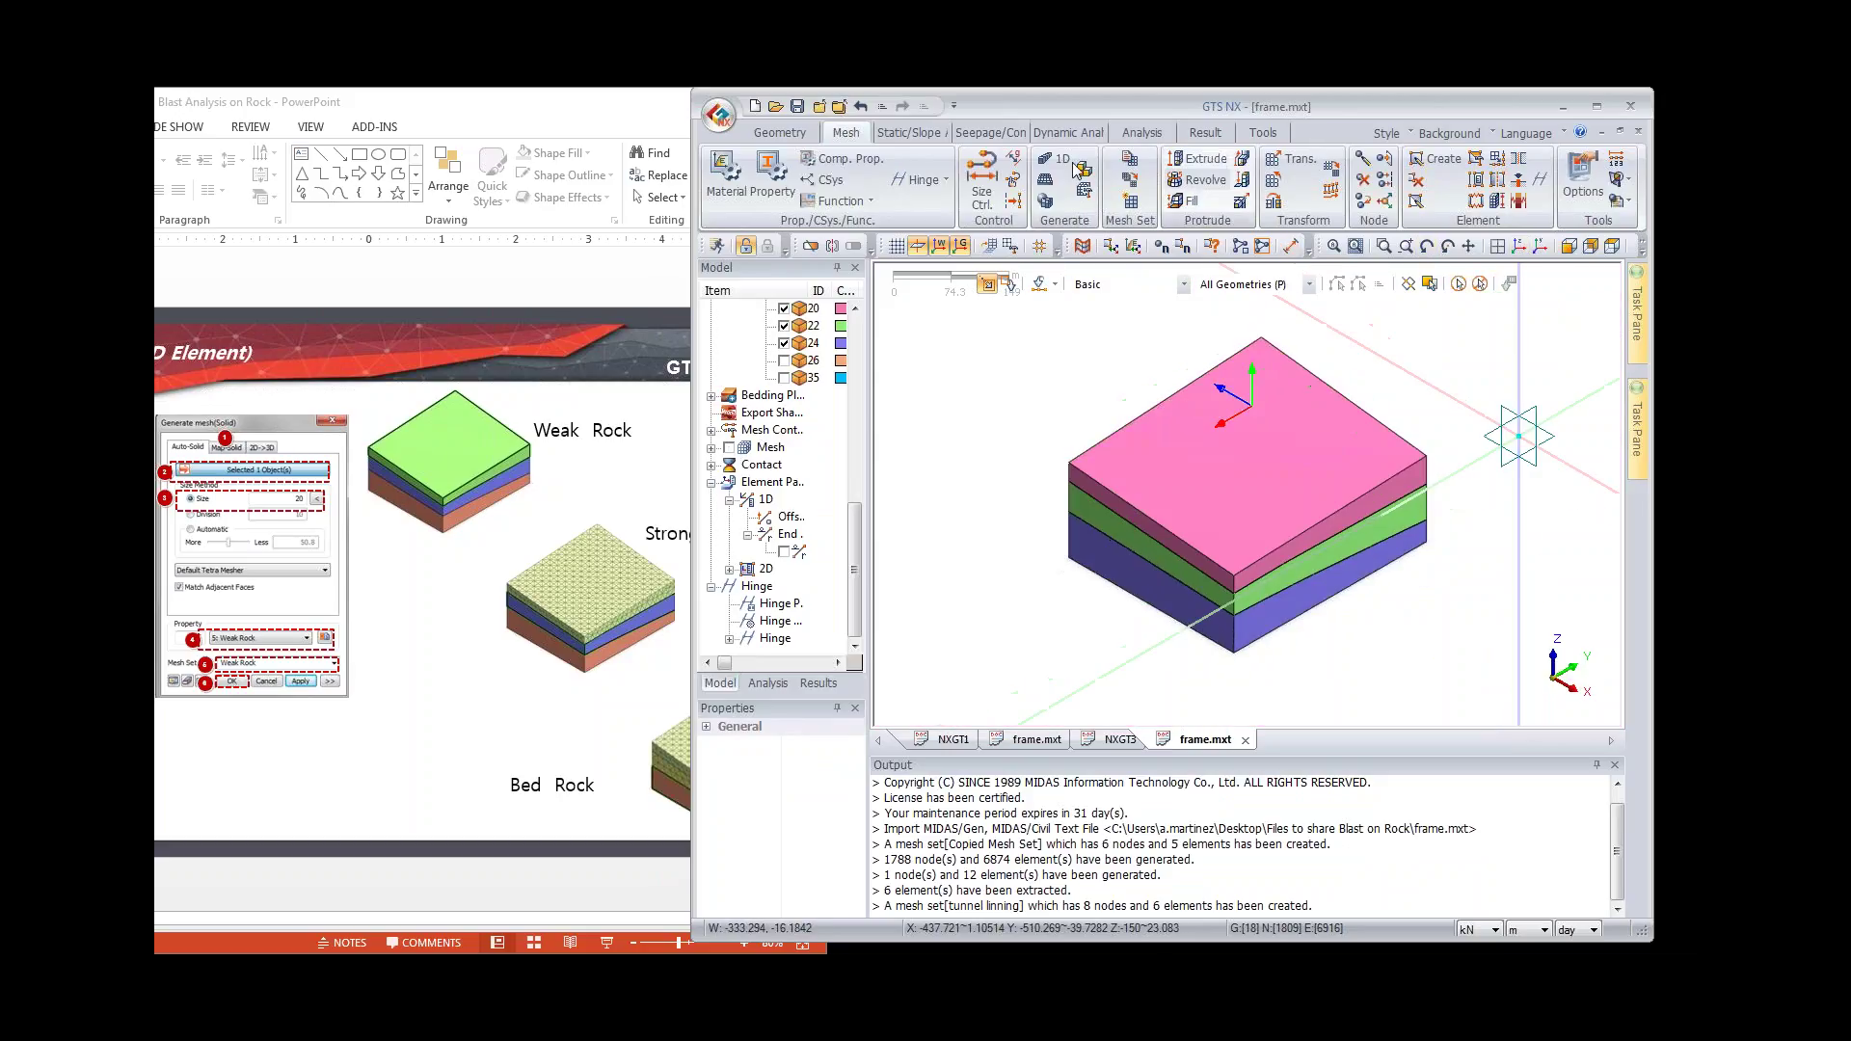
left_click(1047, 204)
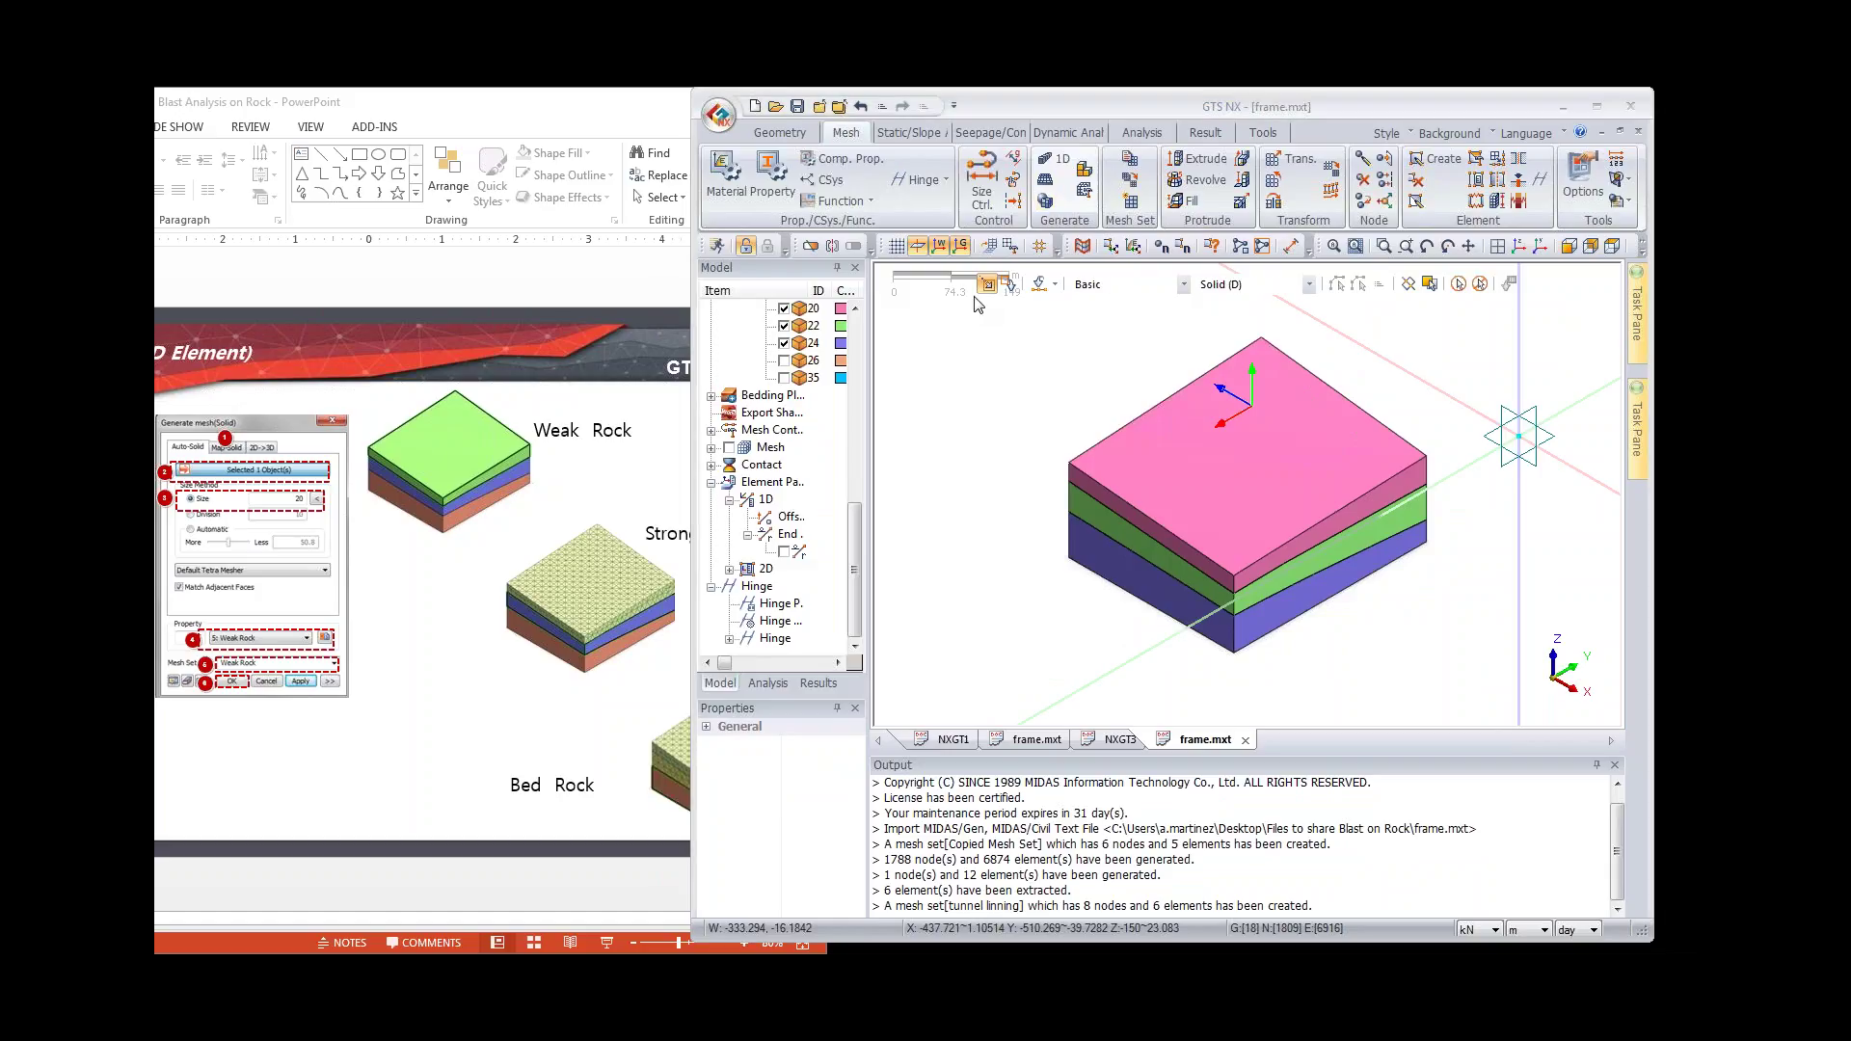
left_click(1243, 414)
double_click(887, 383)
type("20")
left_click(839, 588)
left_click(820, 617)
key("Tab")
type("we")
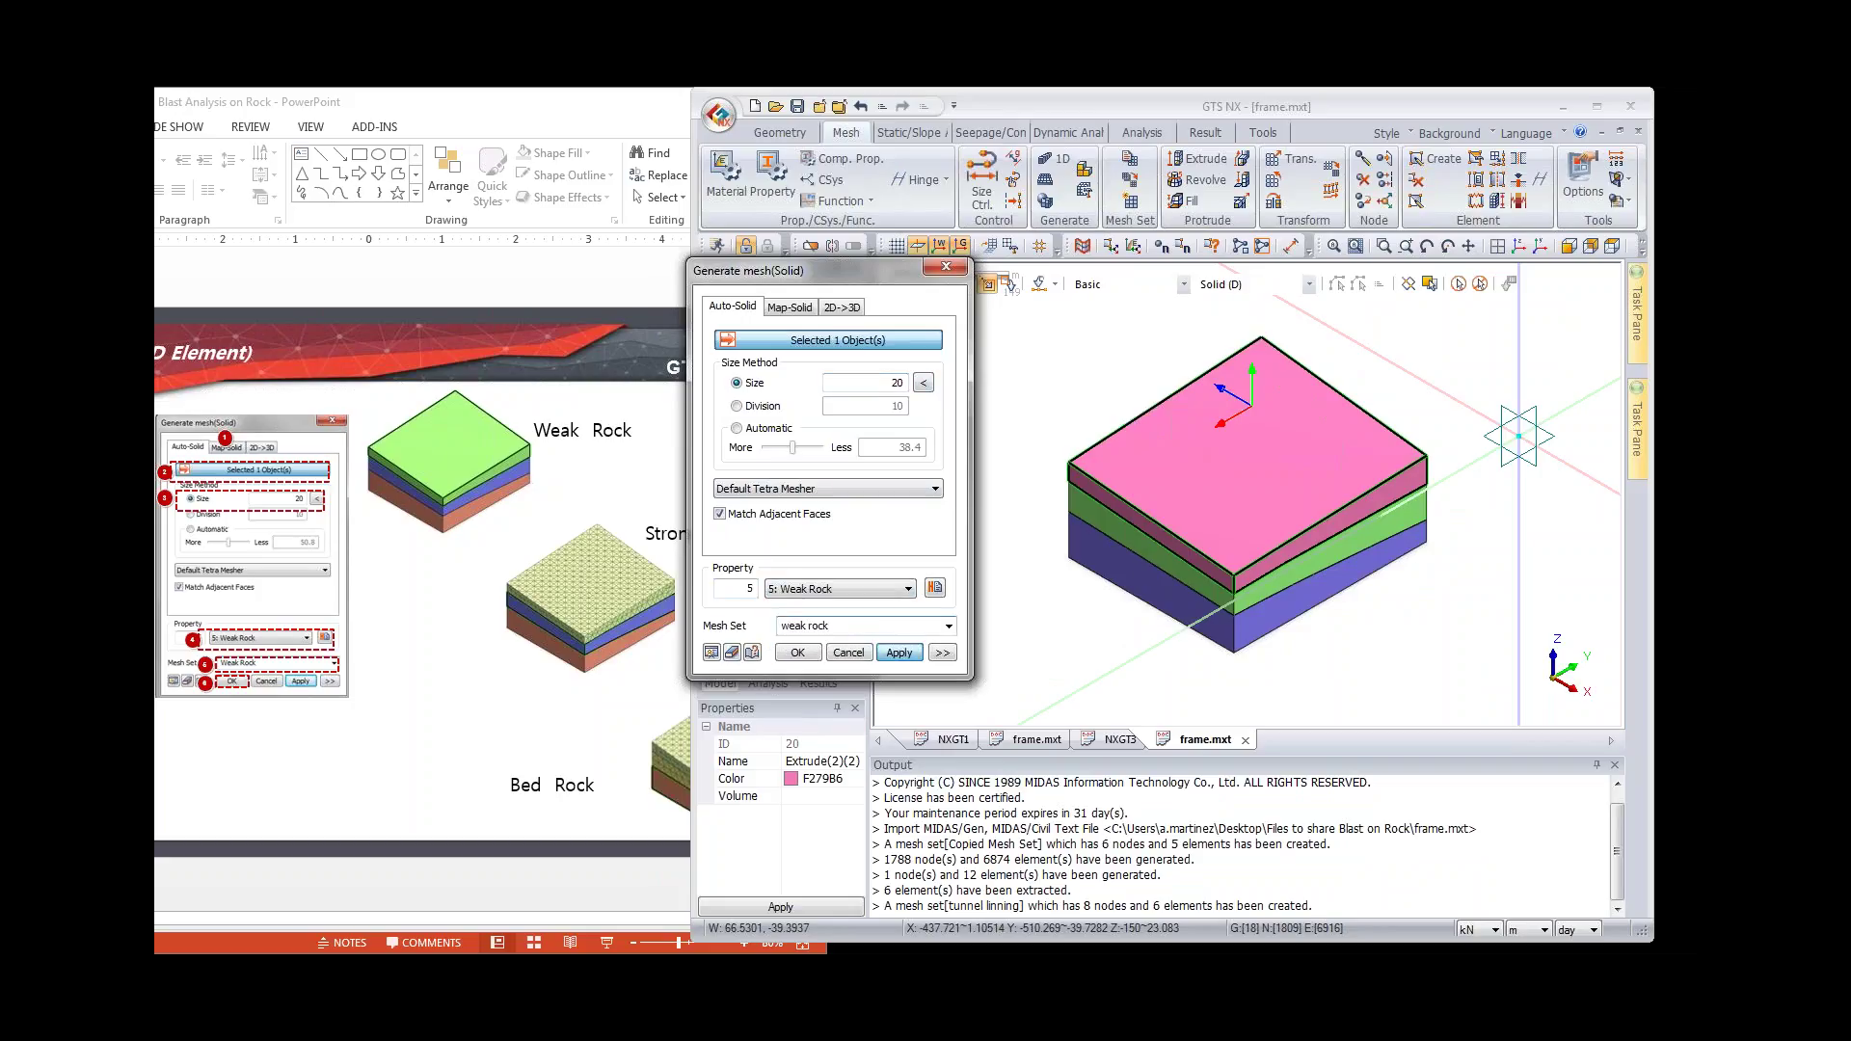
left_click(898, 653)
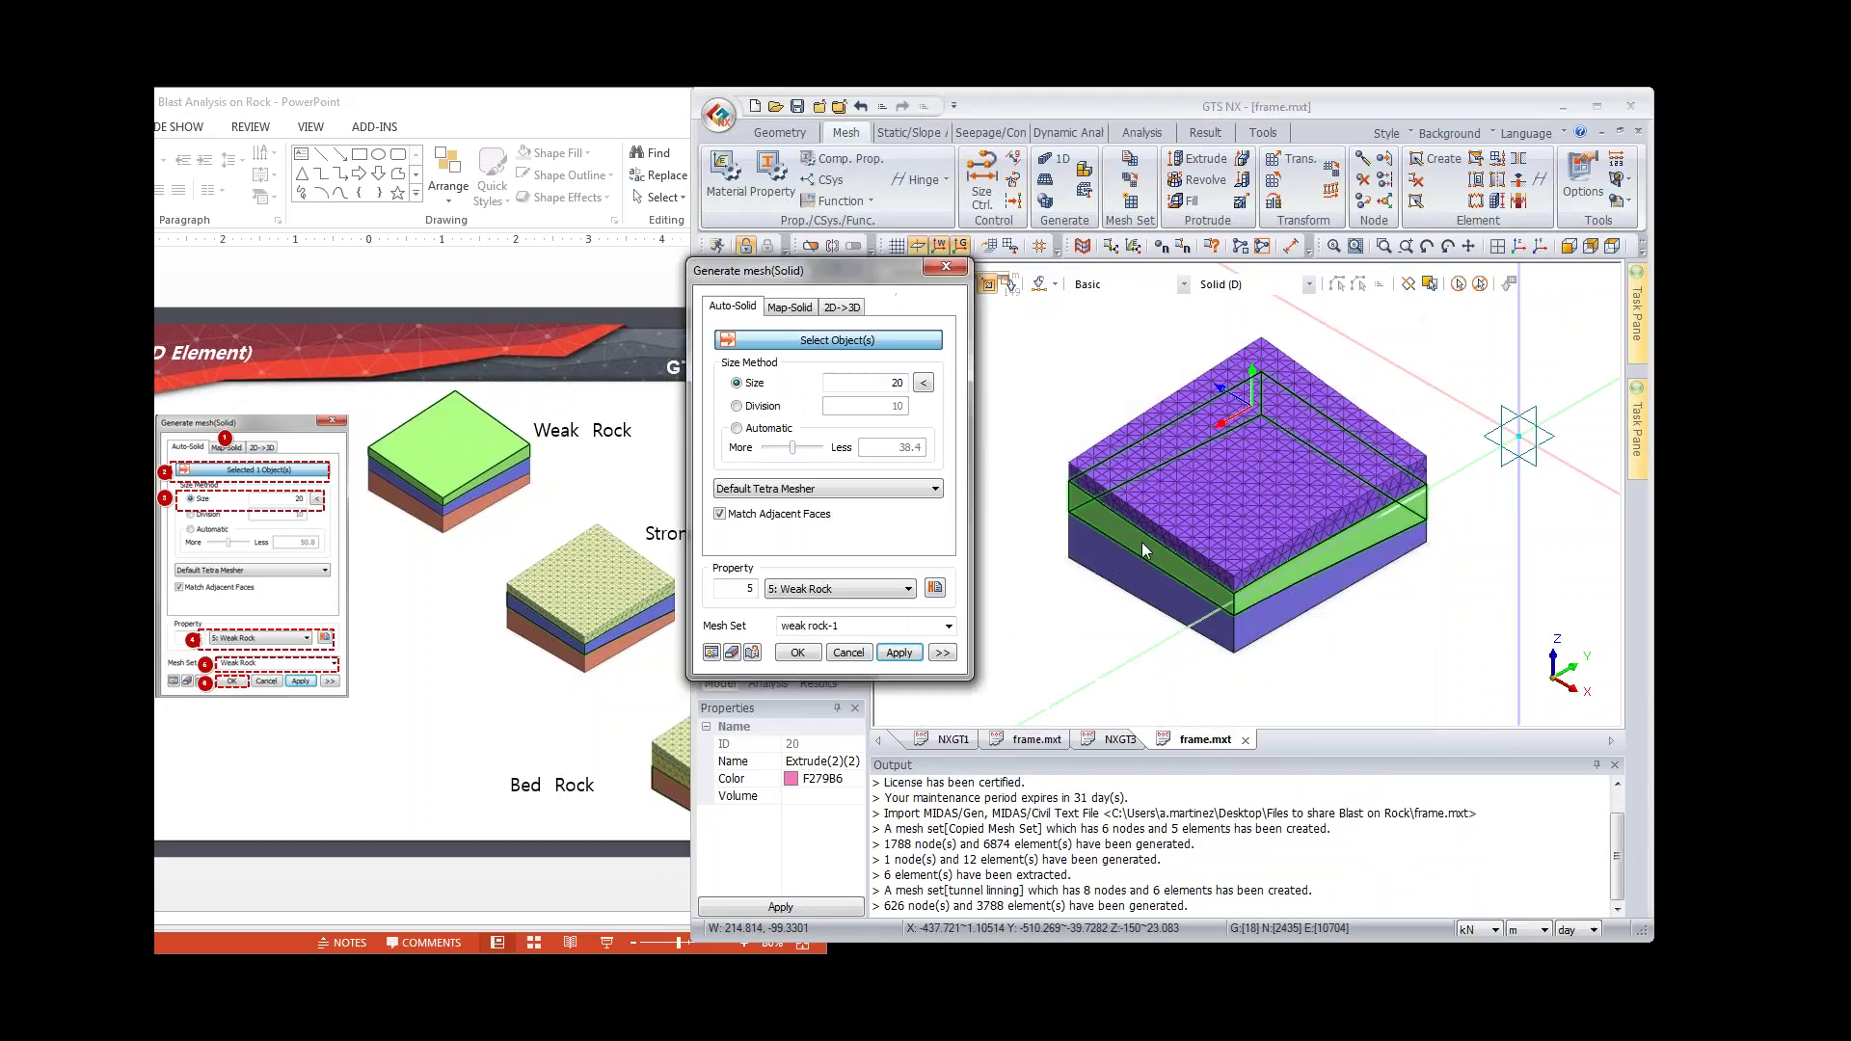
Step: Mesh the green middle layer with the Strong Rock property into a strong-rock mesh set
left_click(1145, 536)
left_click(907, 589)
left_click(829, 622)
left_click_drag(841, 625, 715, 628)
type("strong rock")
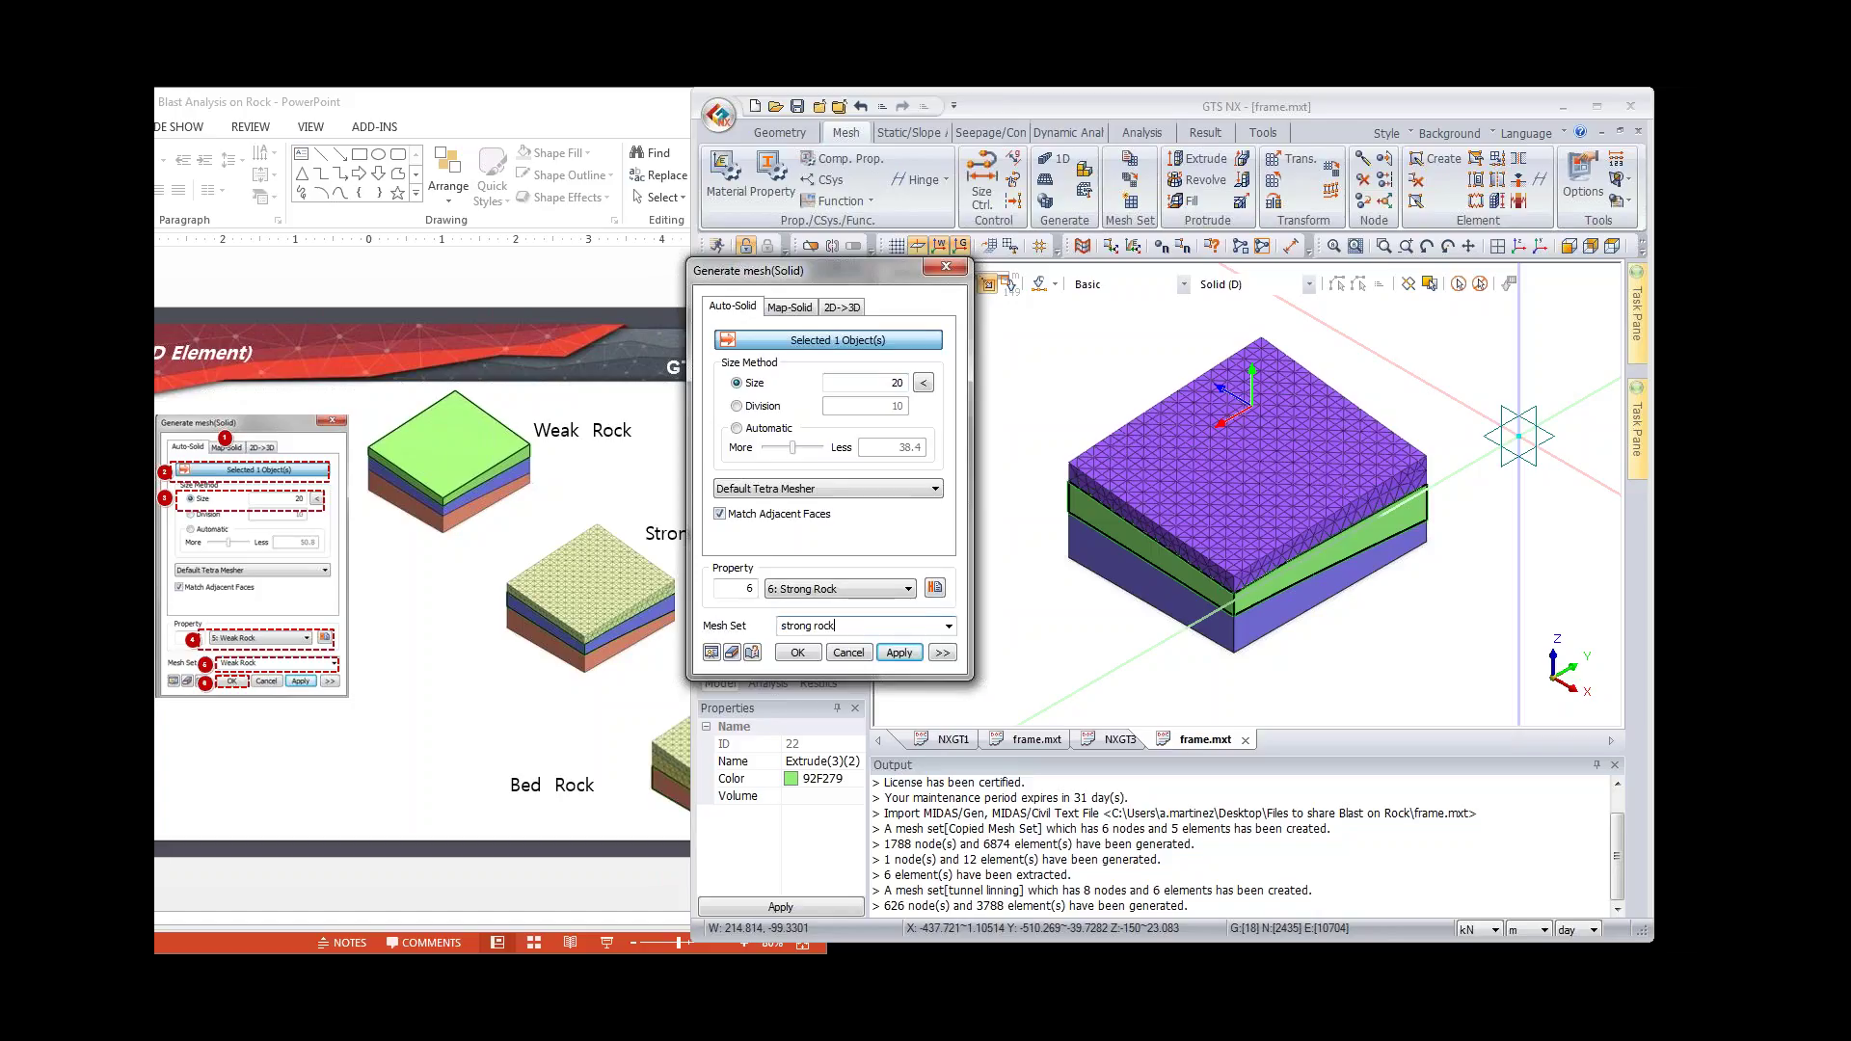
left_click(860, 387)
key("BackSpace")
key("Return")
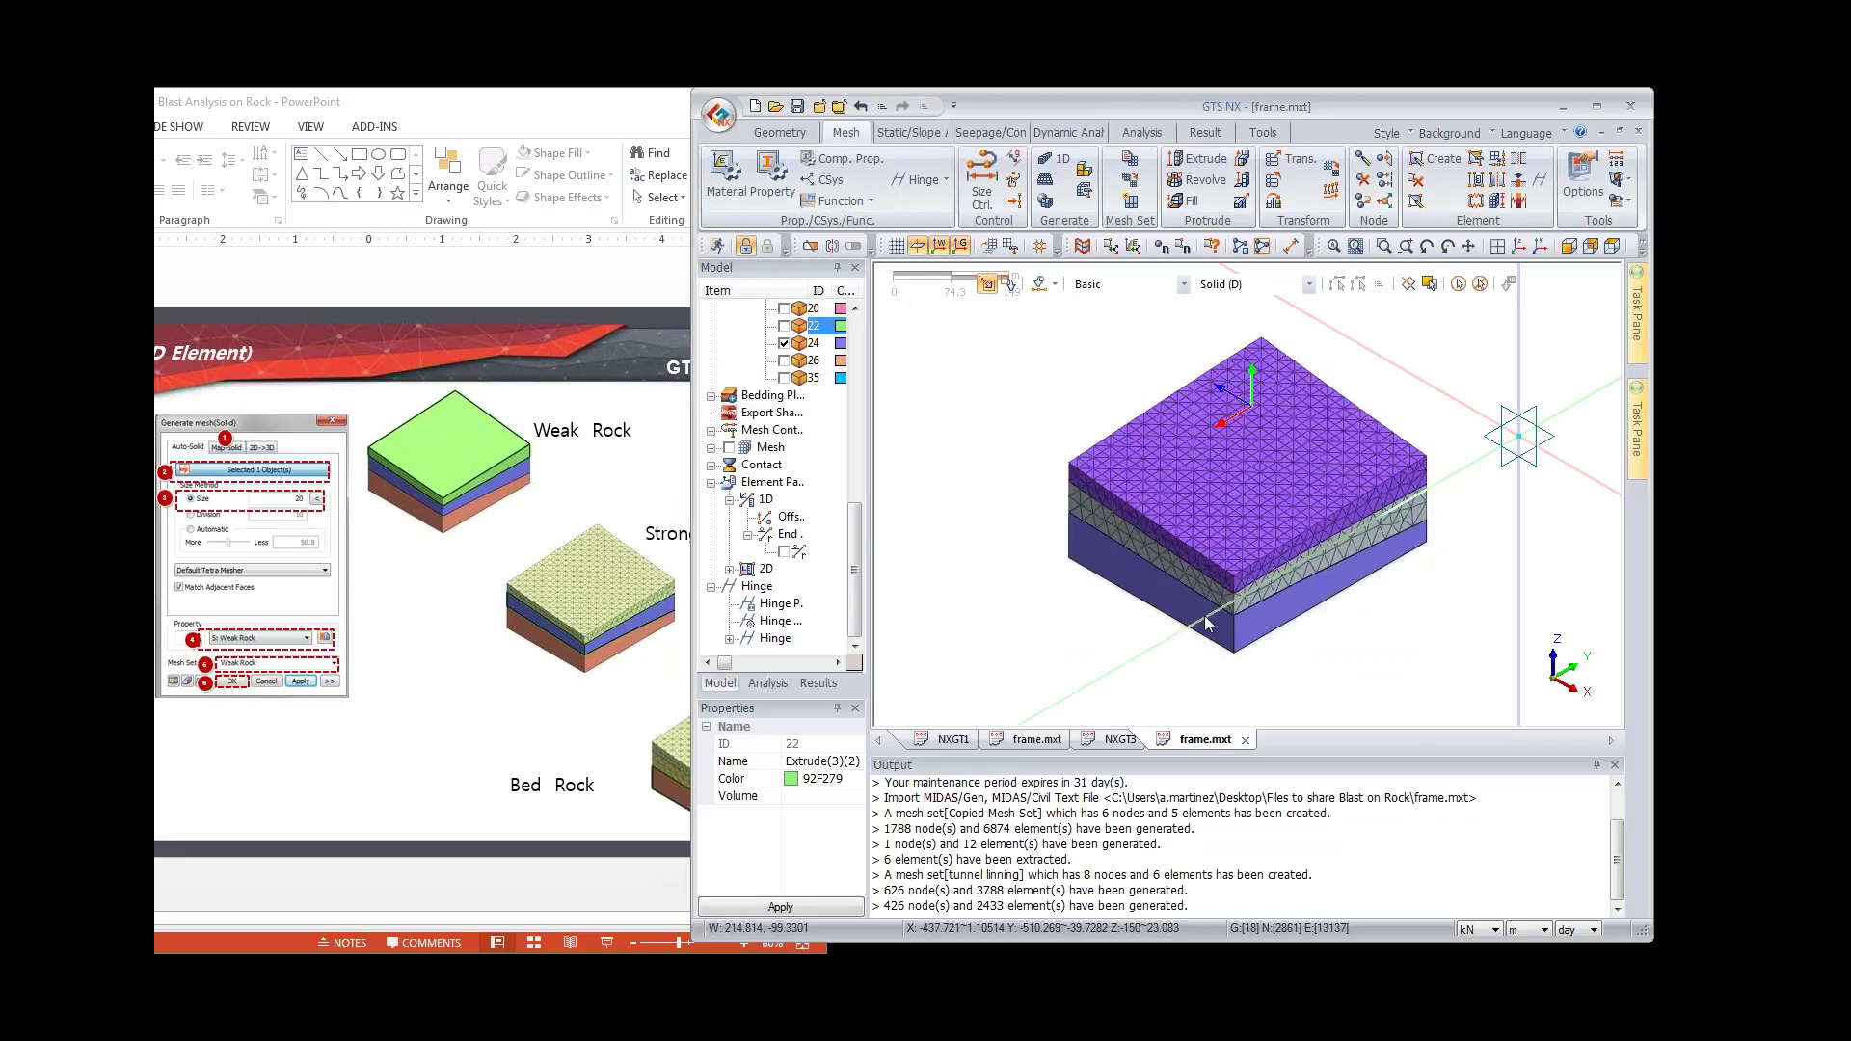
Step: Mesh the bottom layer at size 30 with Bed Rock into a bed-rock mesh set (1362 elements)
left_click(839, 588)
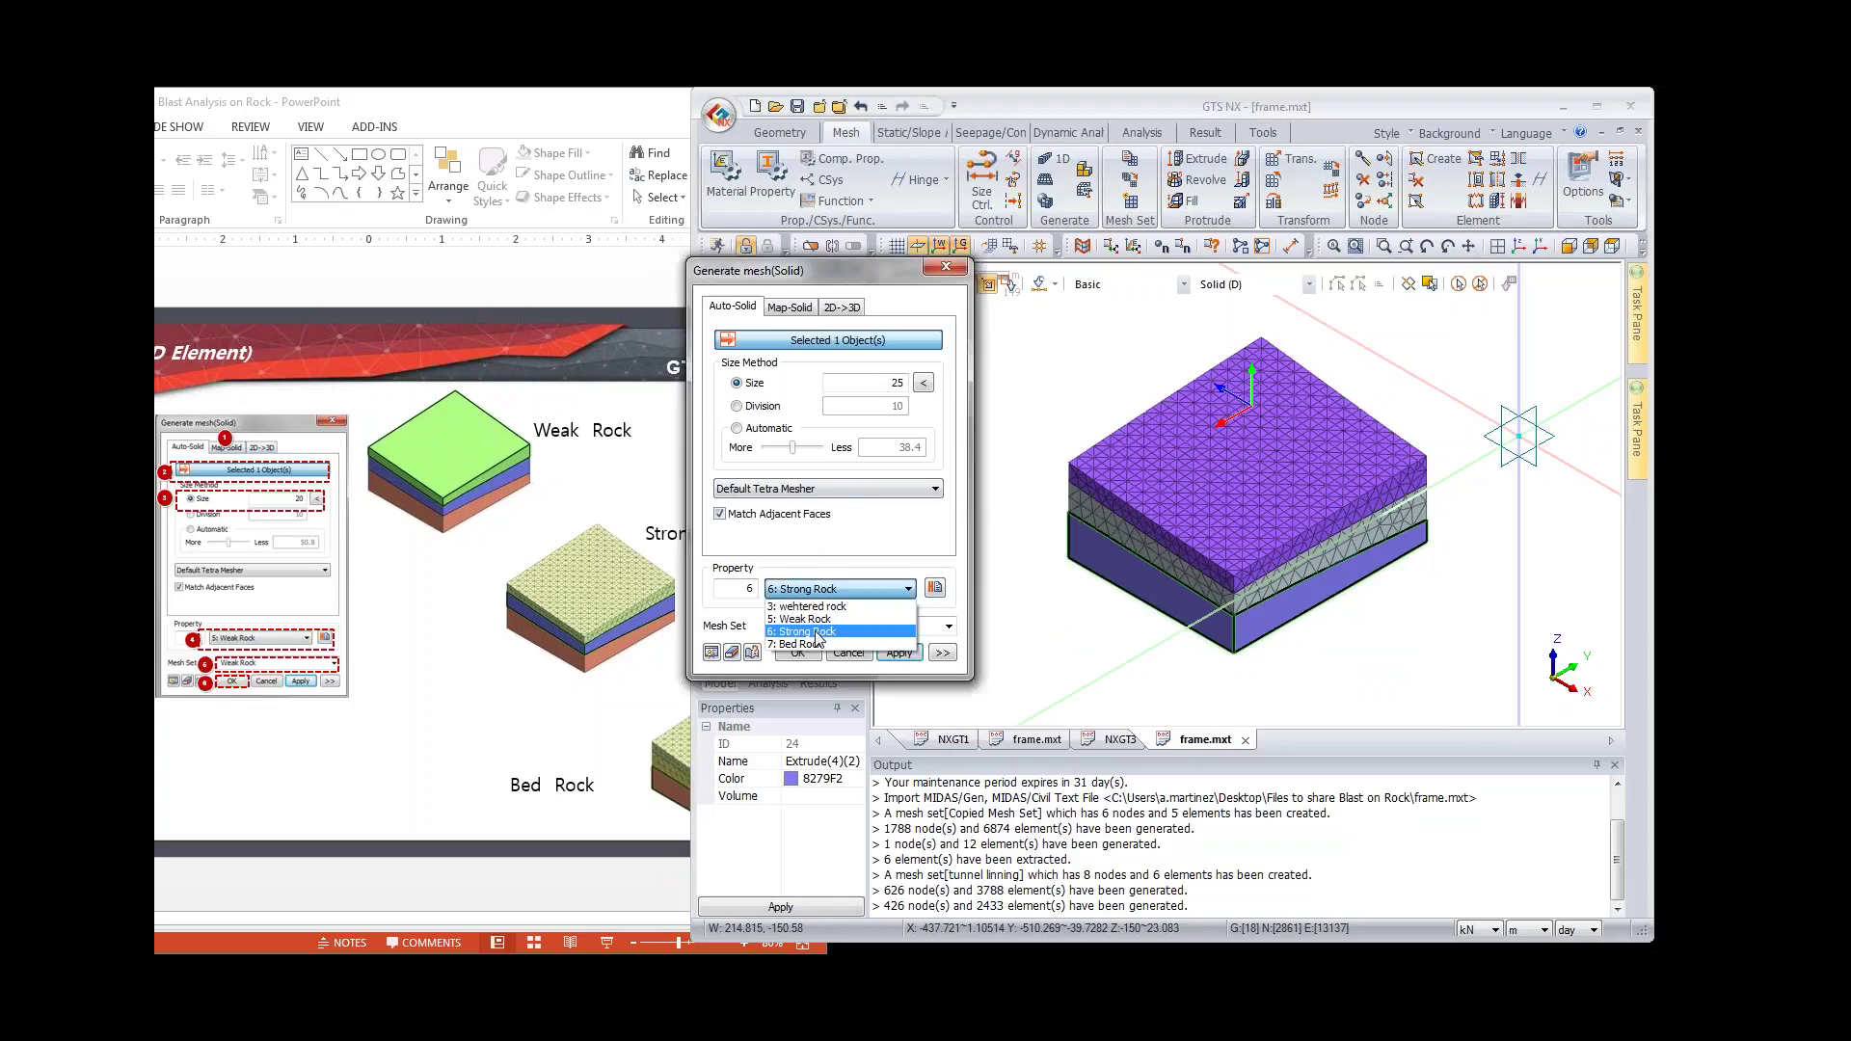
left_click(810, 648)
double_click(896, 383)
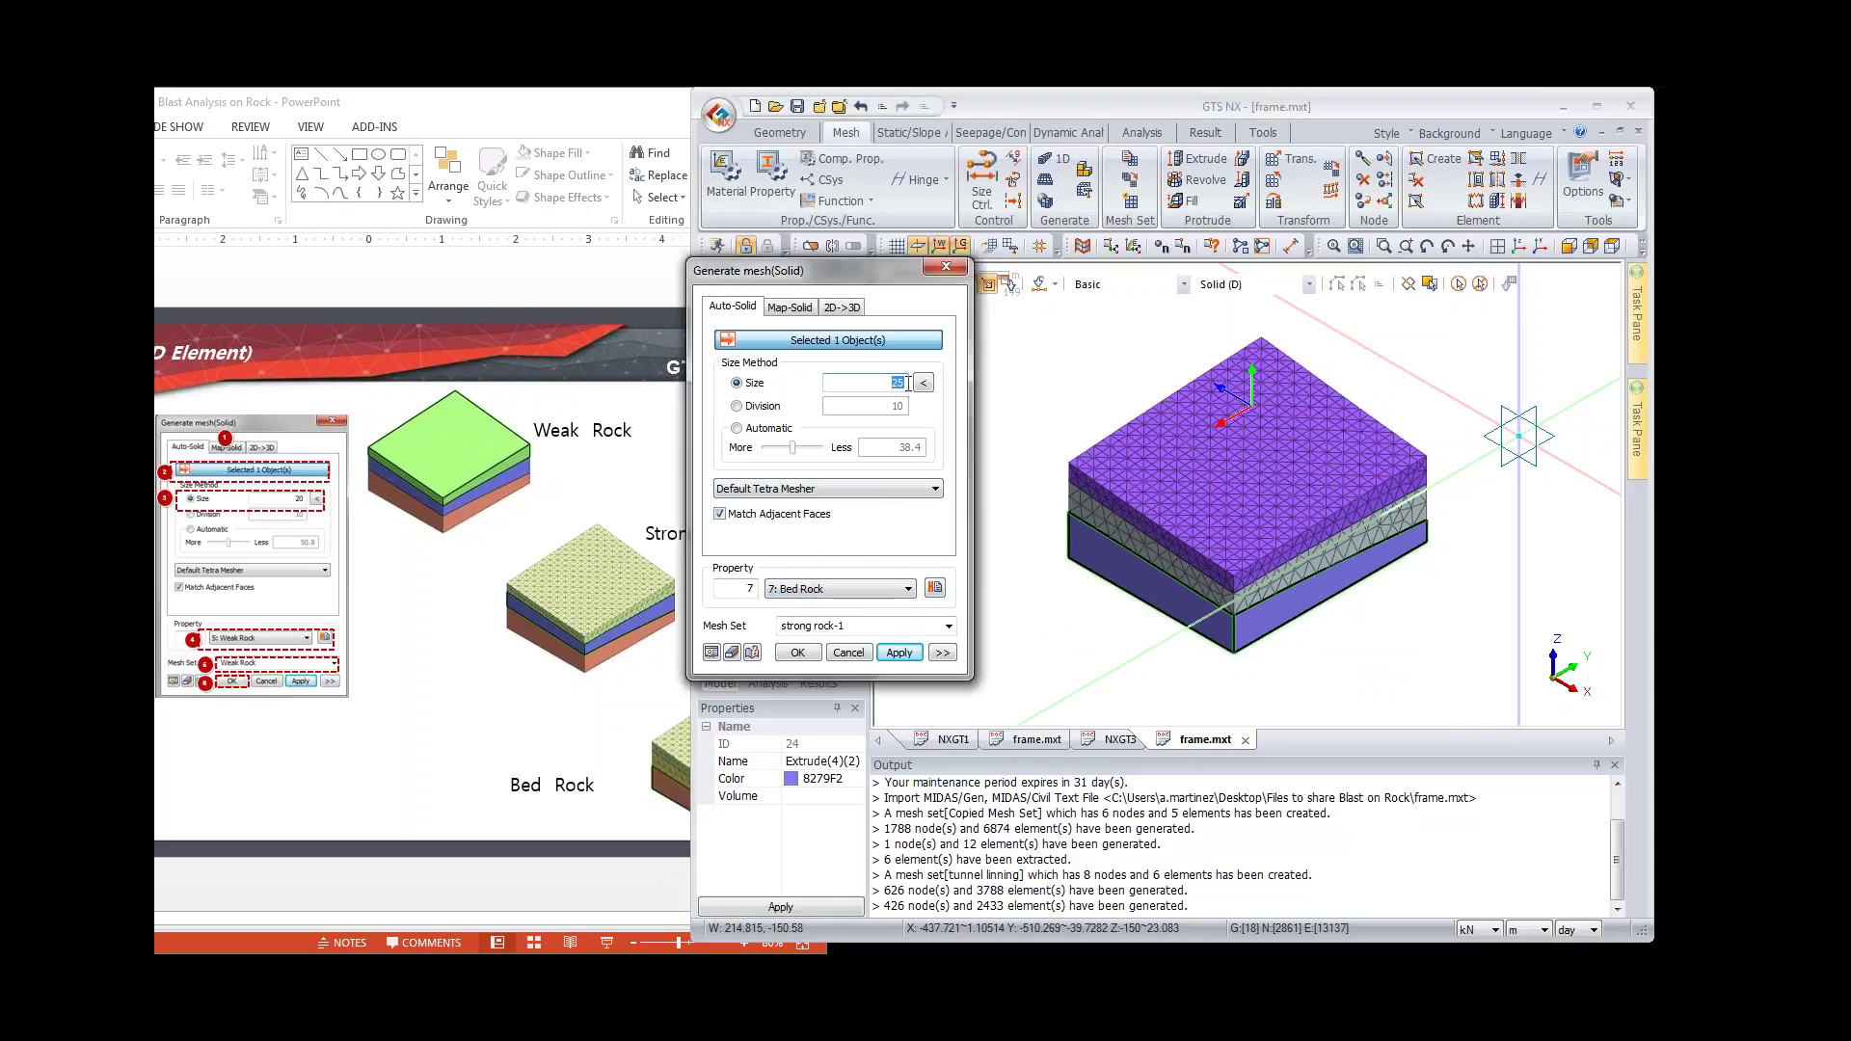
double_click(832, 624)
type("bed")
left_click(797, 652)
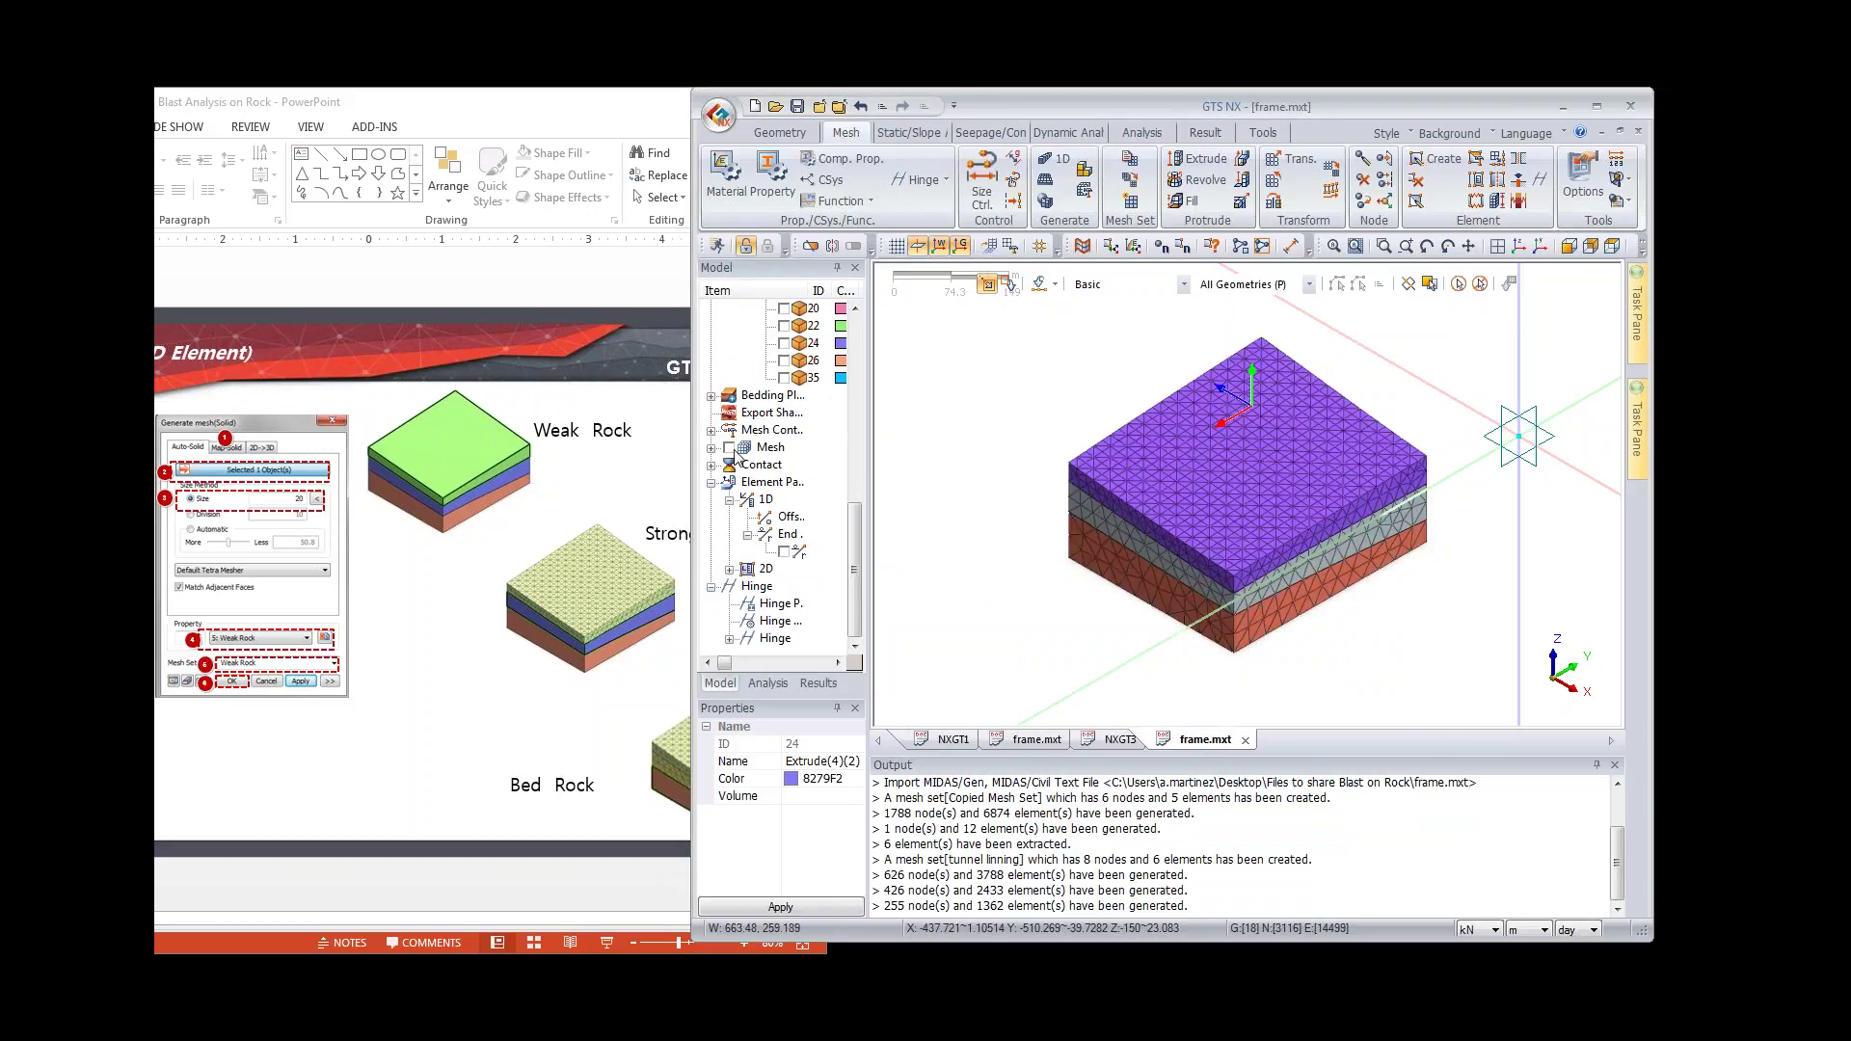
middle_click_drag(1355, 498, 1313, 476)
scroll(1313, 476, "up", 3)
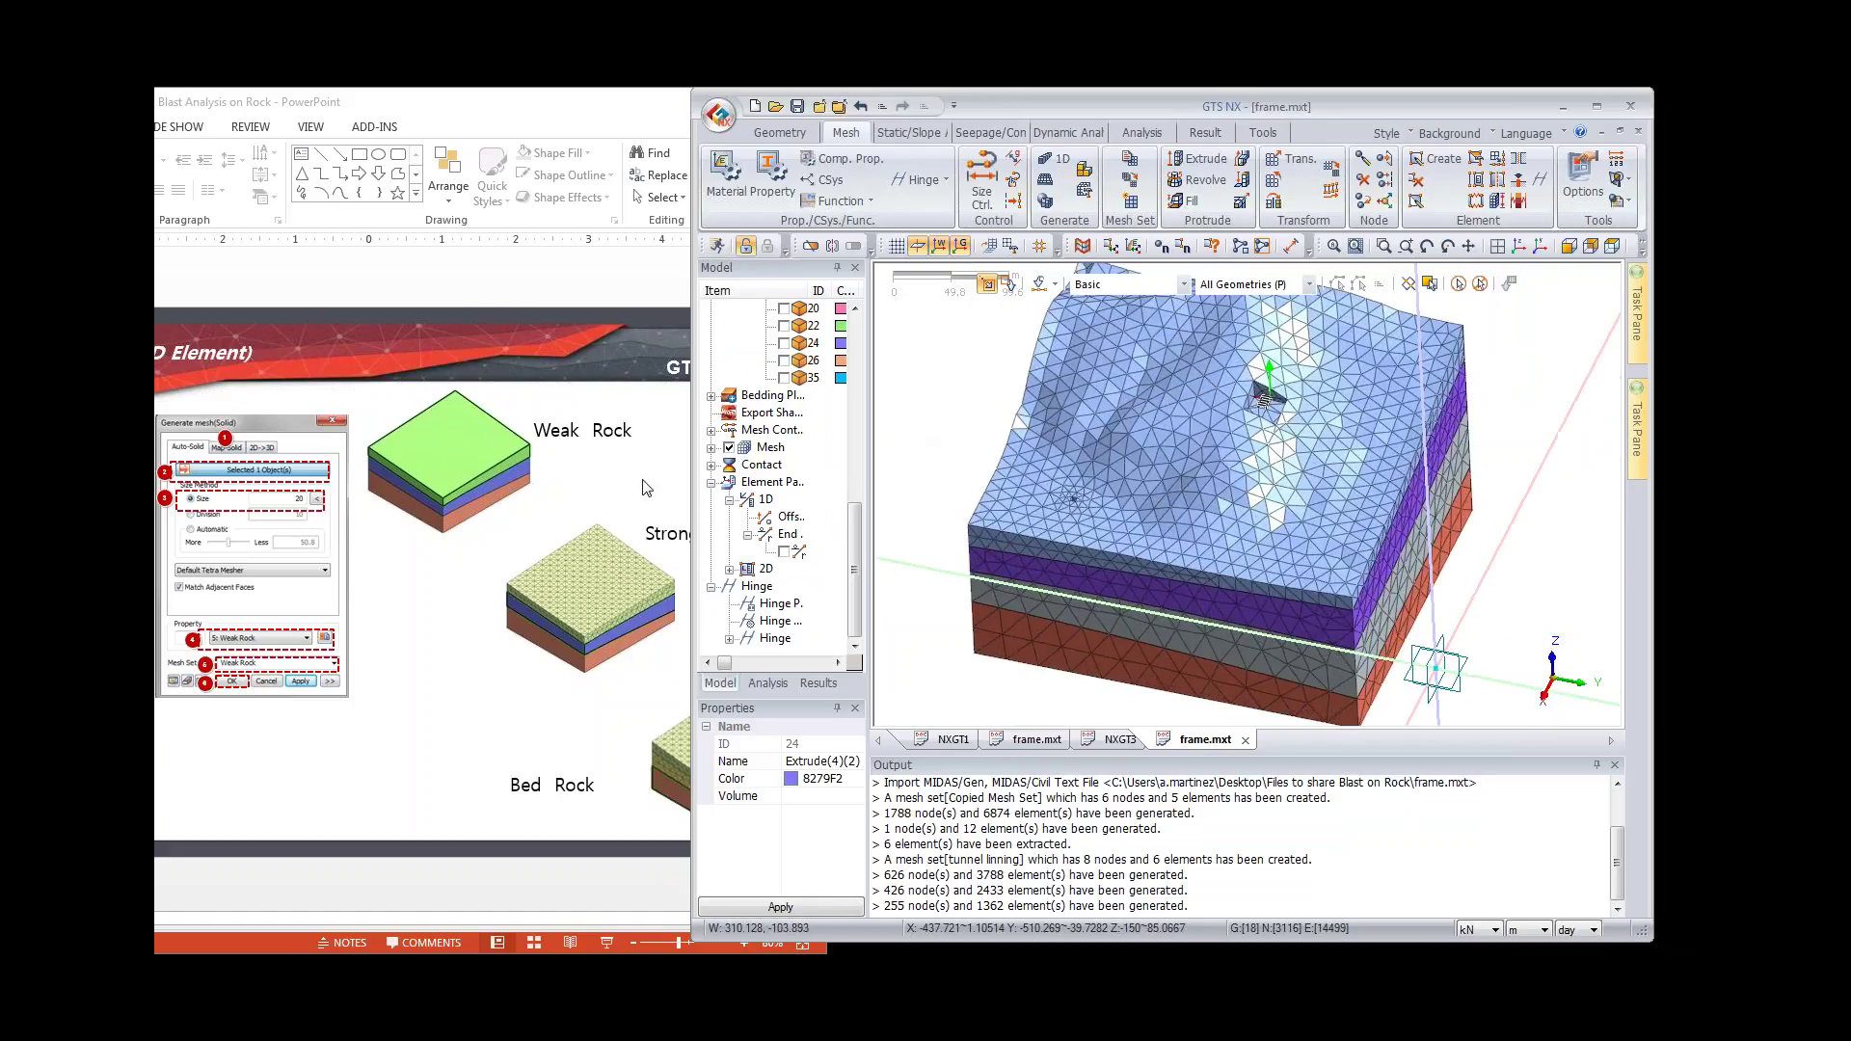
Step: Choose the Ground Surface Spring element type and select the four boundary mesh sets
left_click(628, 528)
scroll(627, 521, "down", 1)
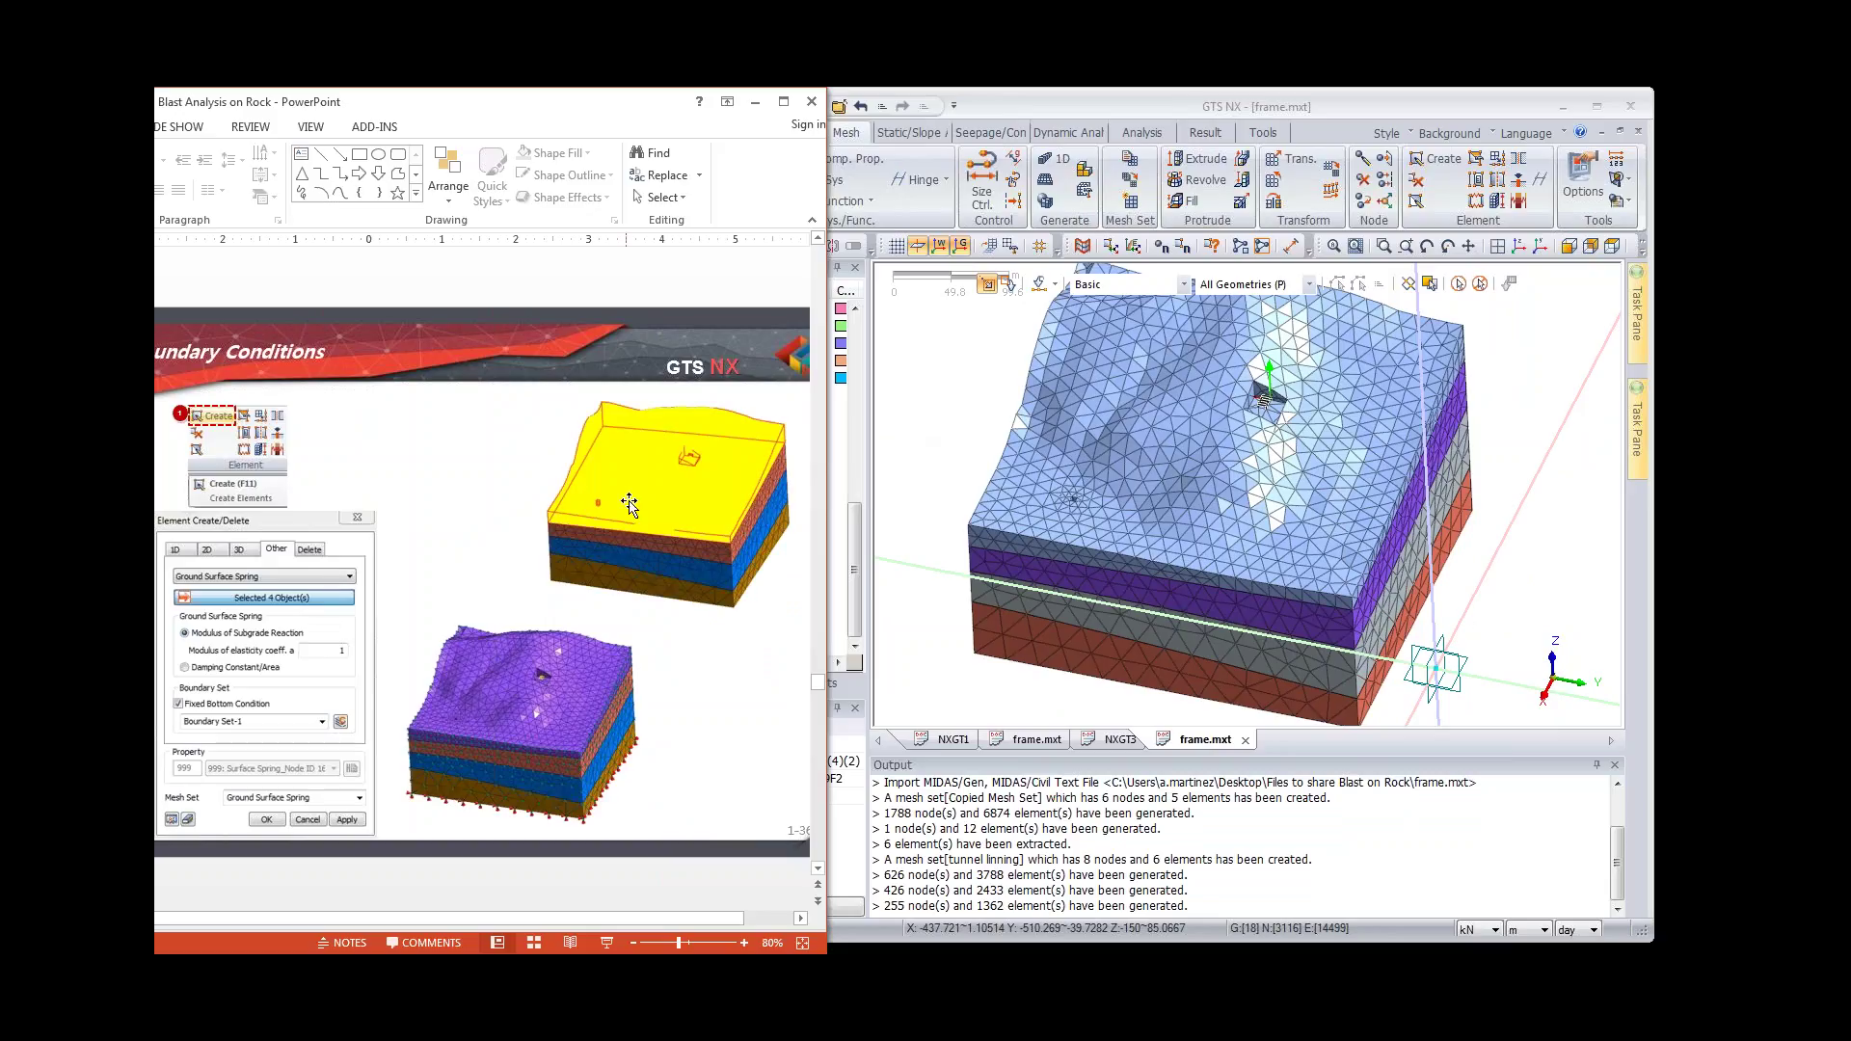
left_click(1512, 439)
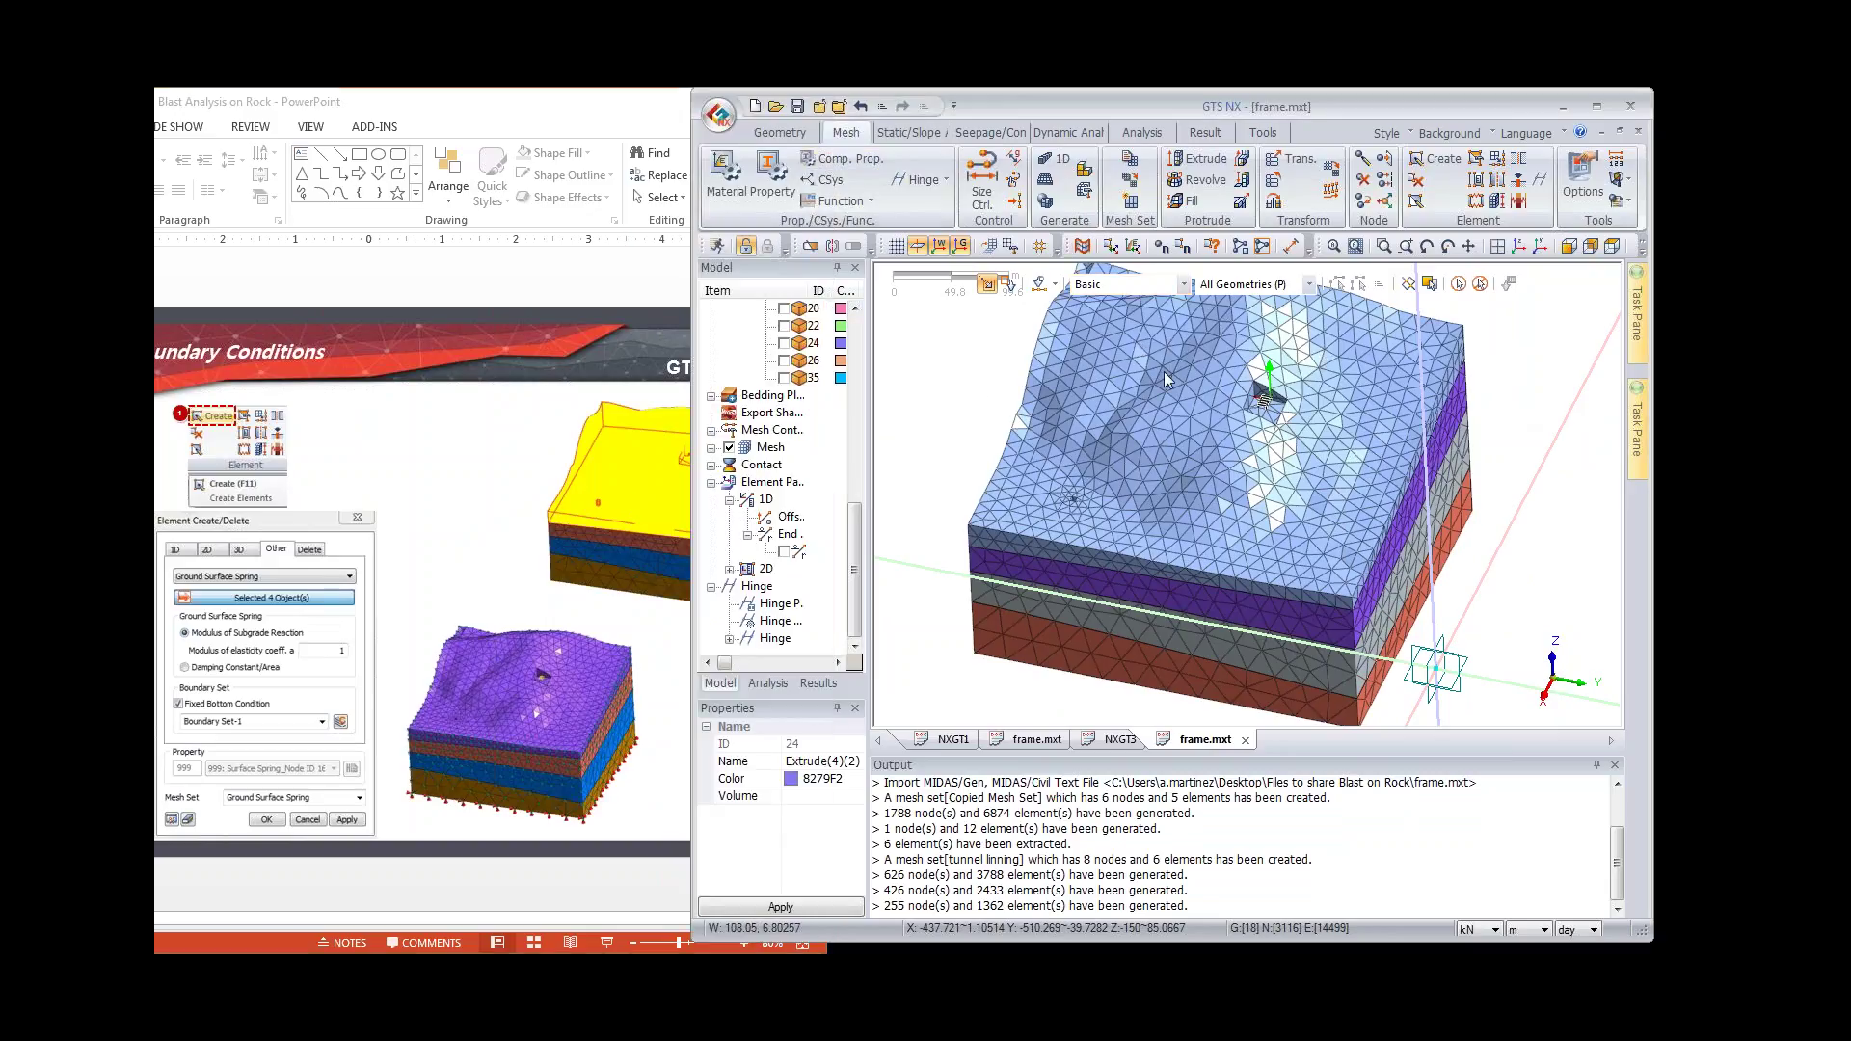
left_click_drag(1257, 757, 1257, 793)
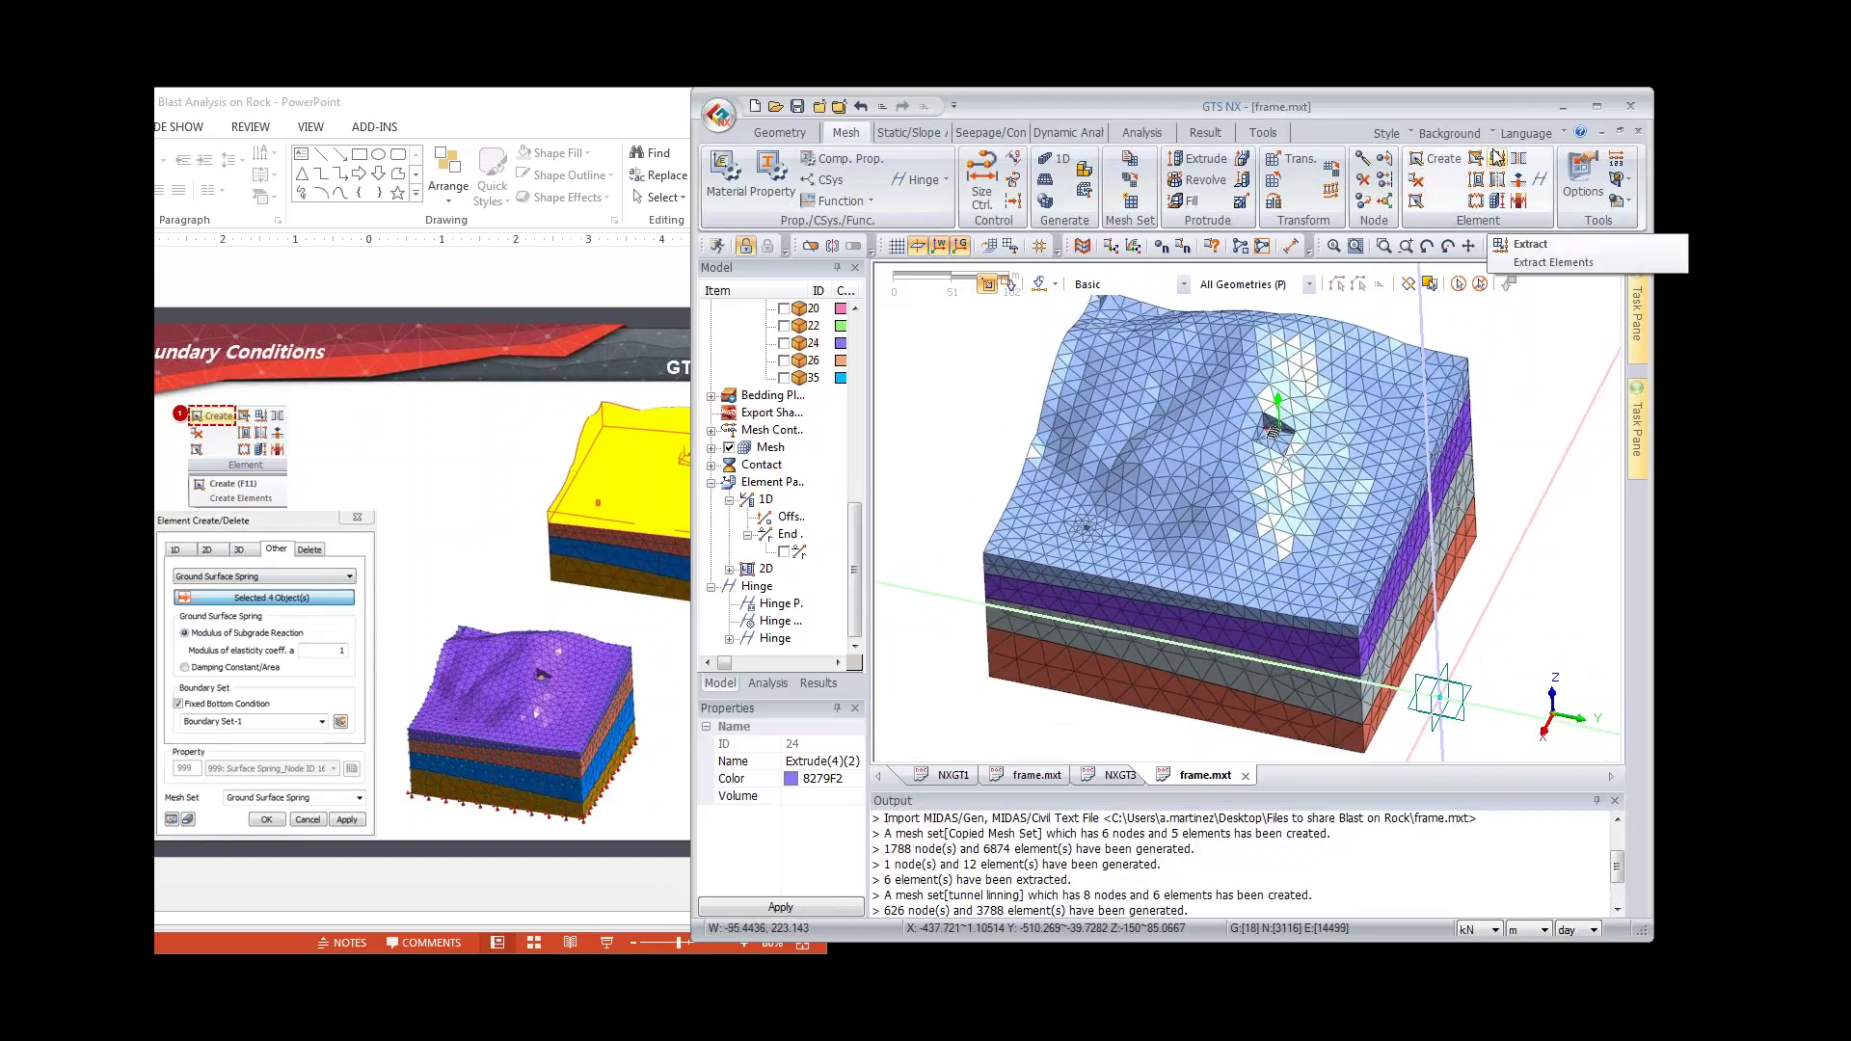
left_click(1446, 163)
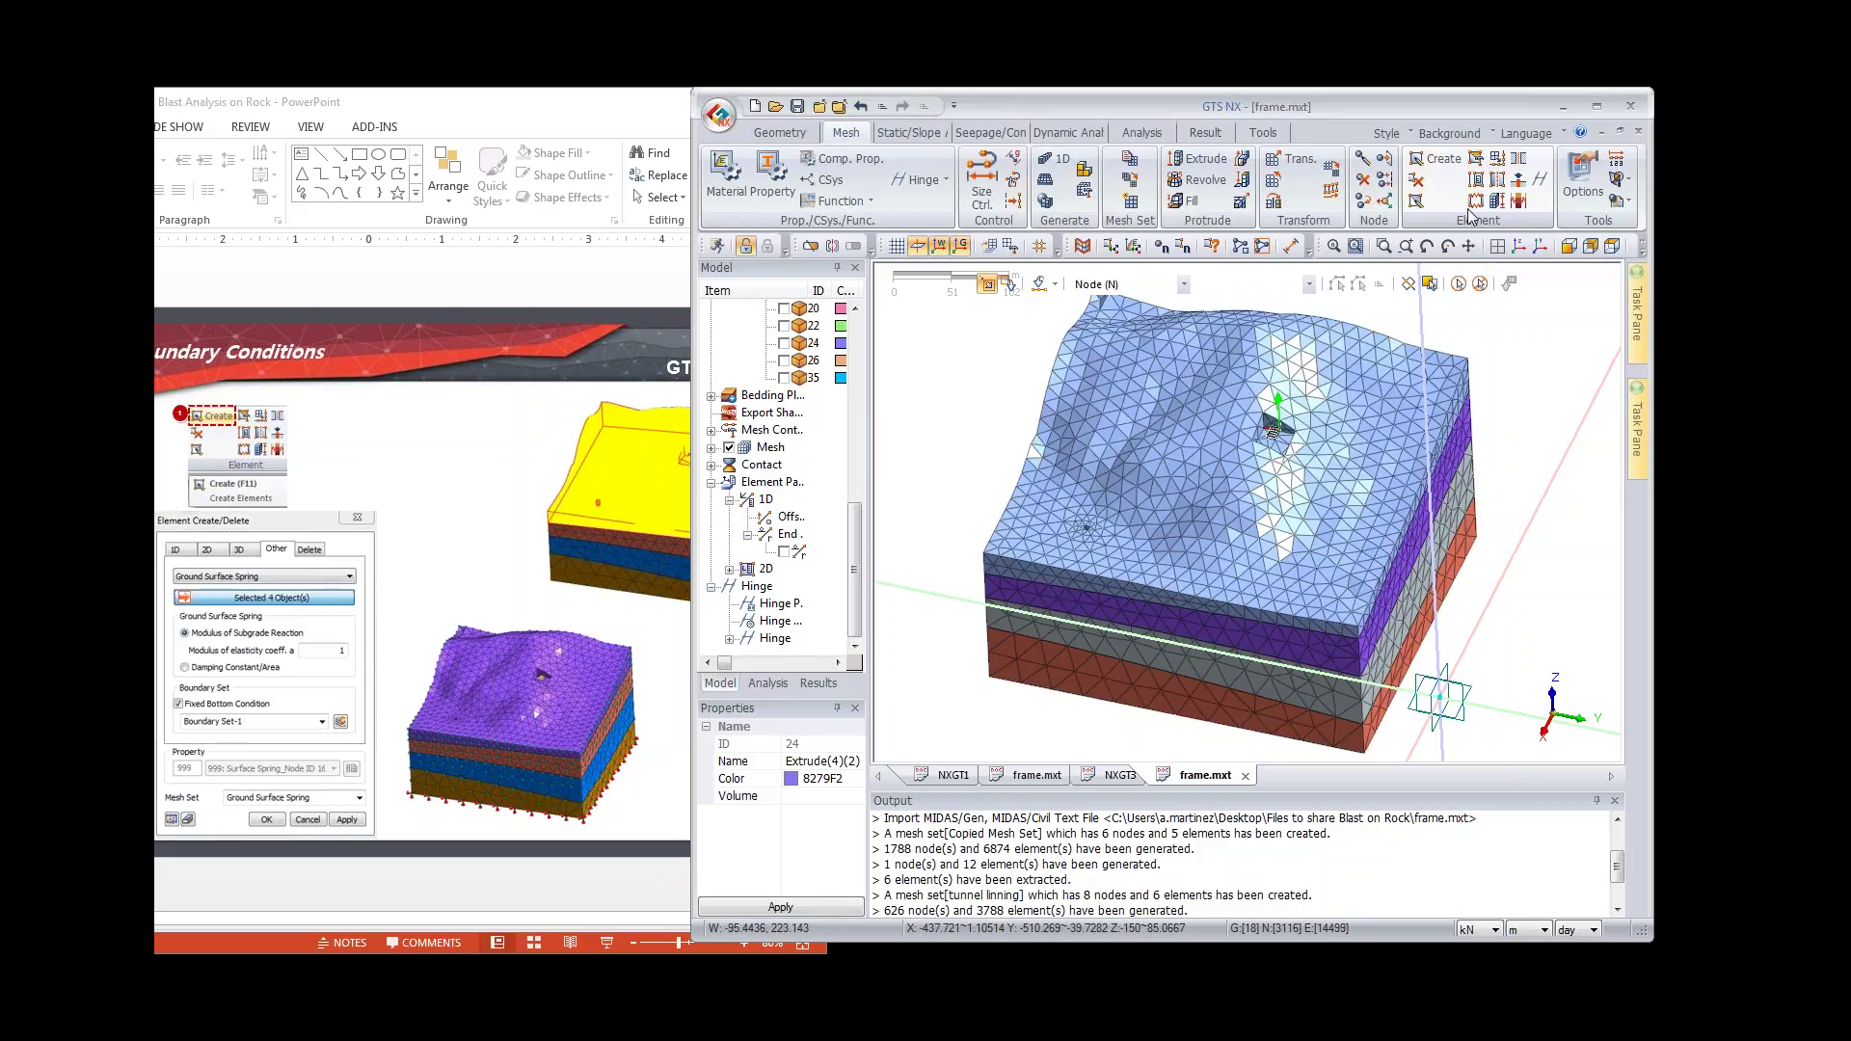
left_click(841, 309)
left_click(828, 342)
left_click(809, 430)
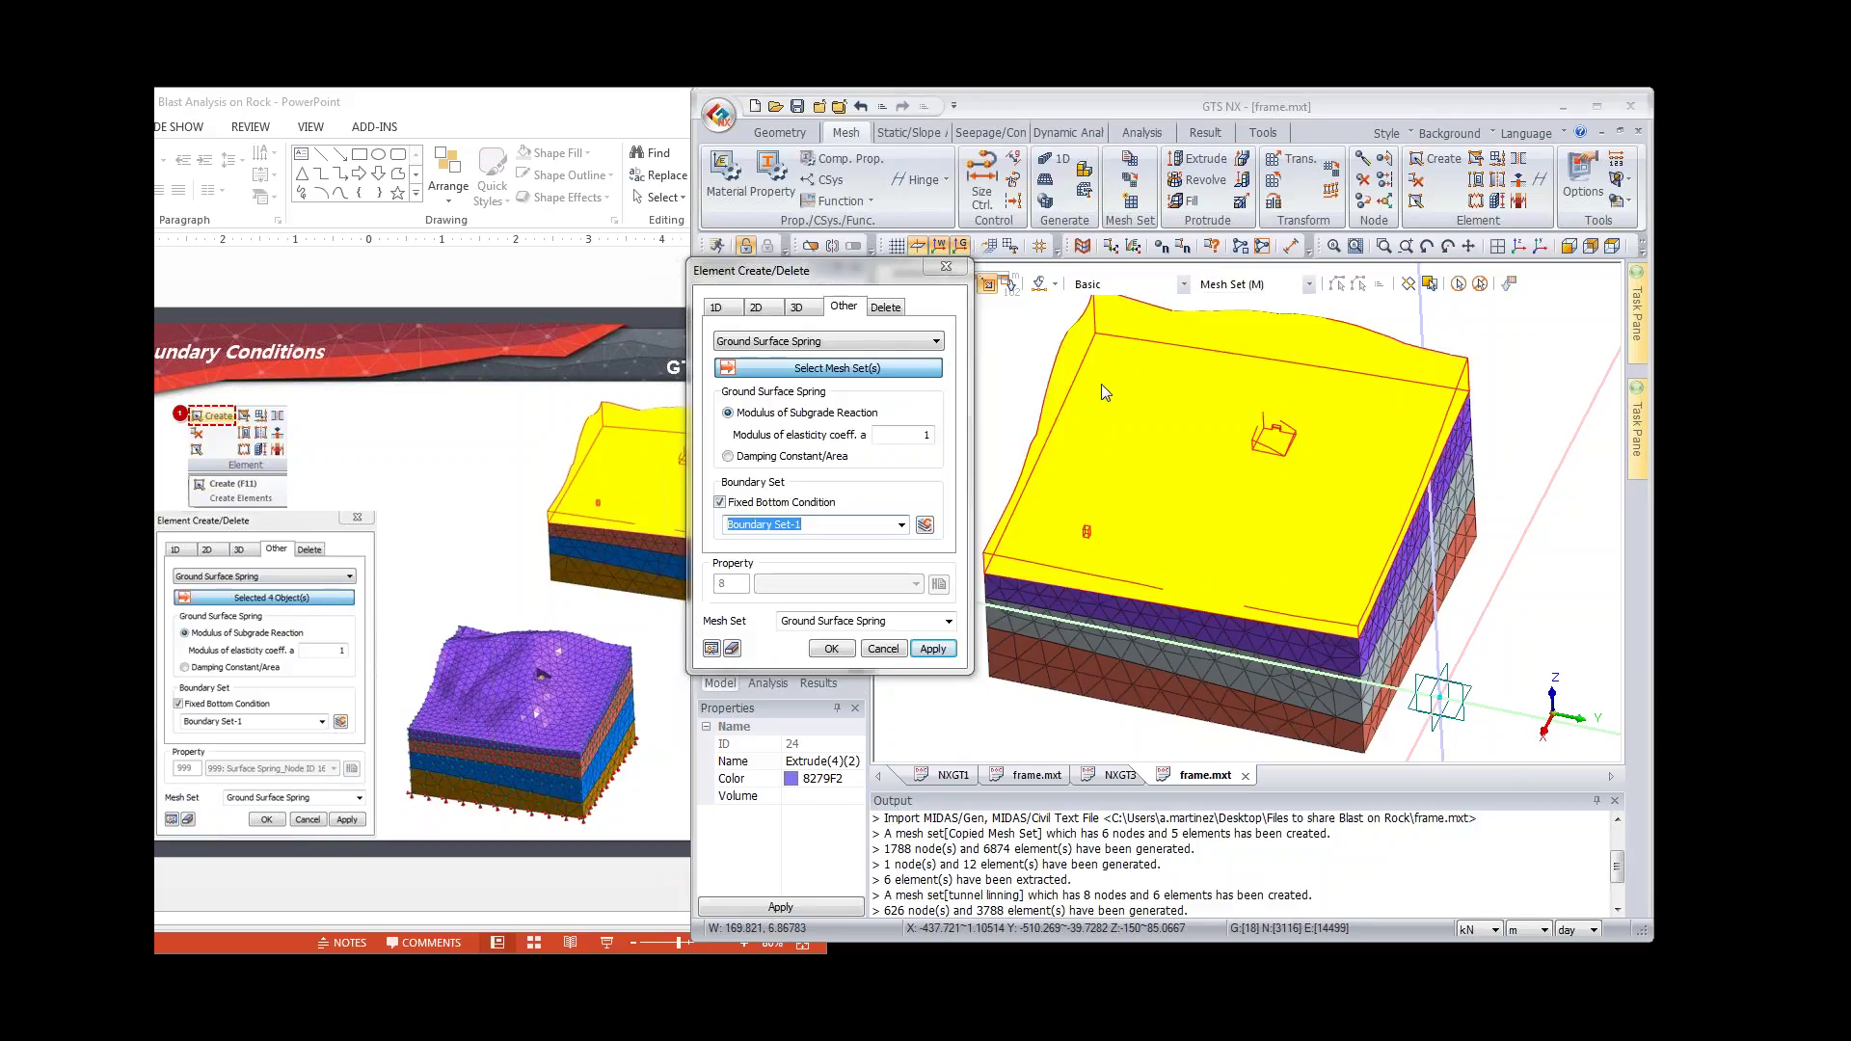
left_click(1062, 576)
left_click(1076, 638)
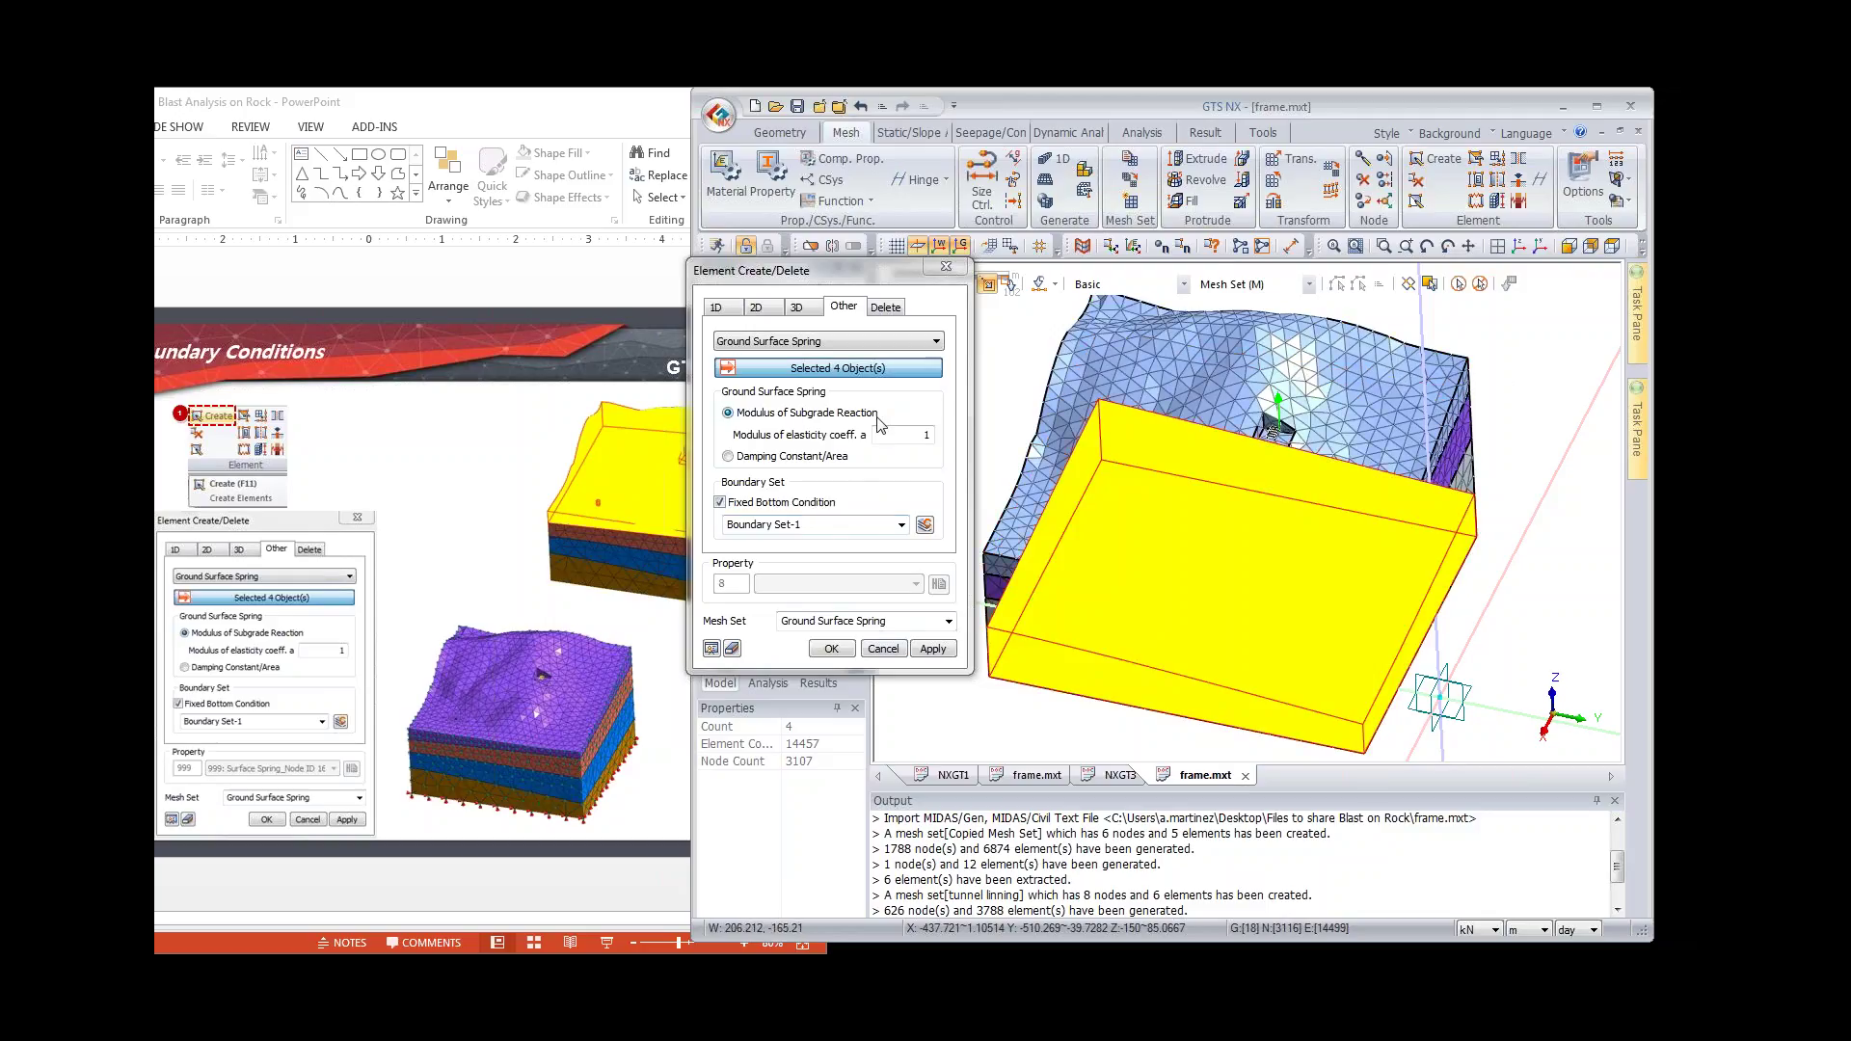
Step: Create the ground surface springs with subgrade modulus 1 and a Fixed Bottom Condition
left_click(509, 383)
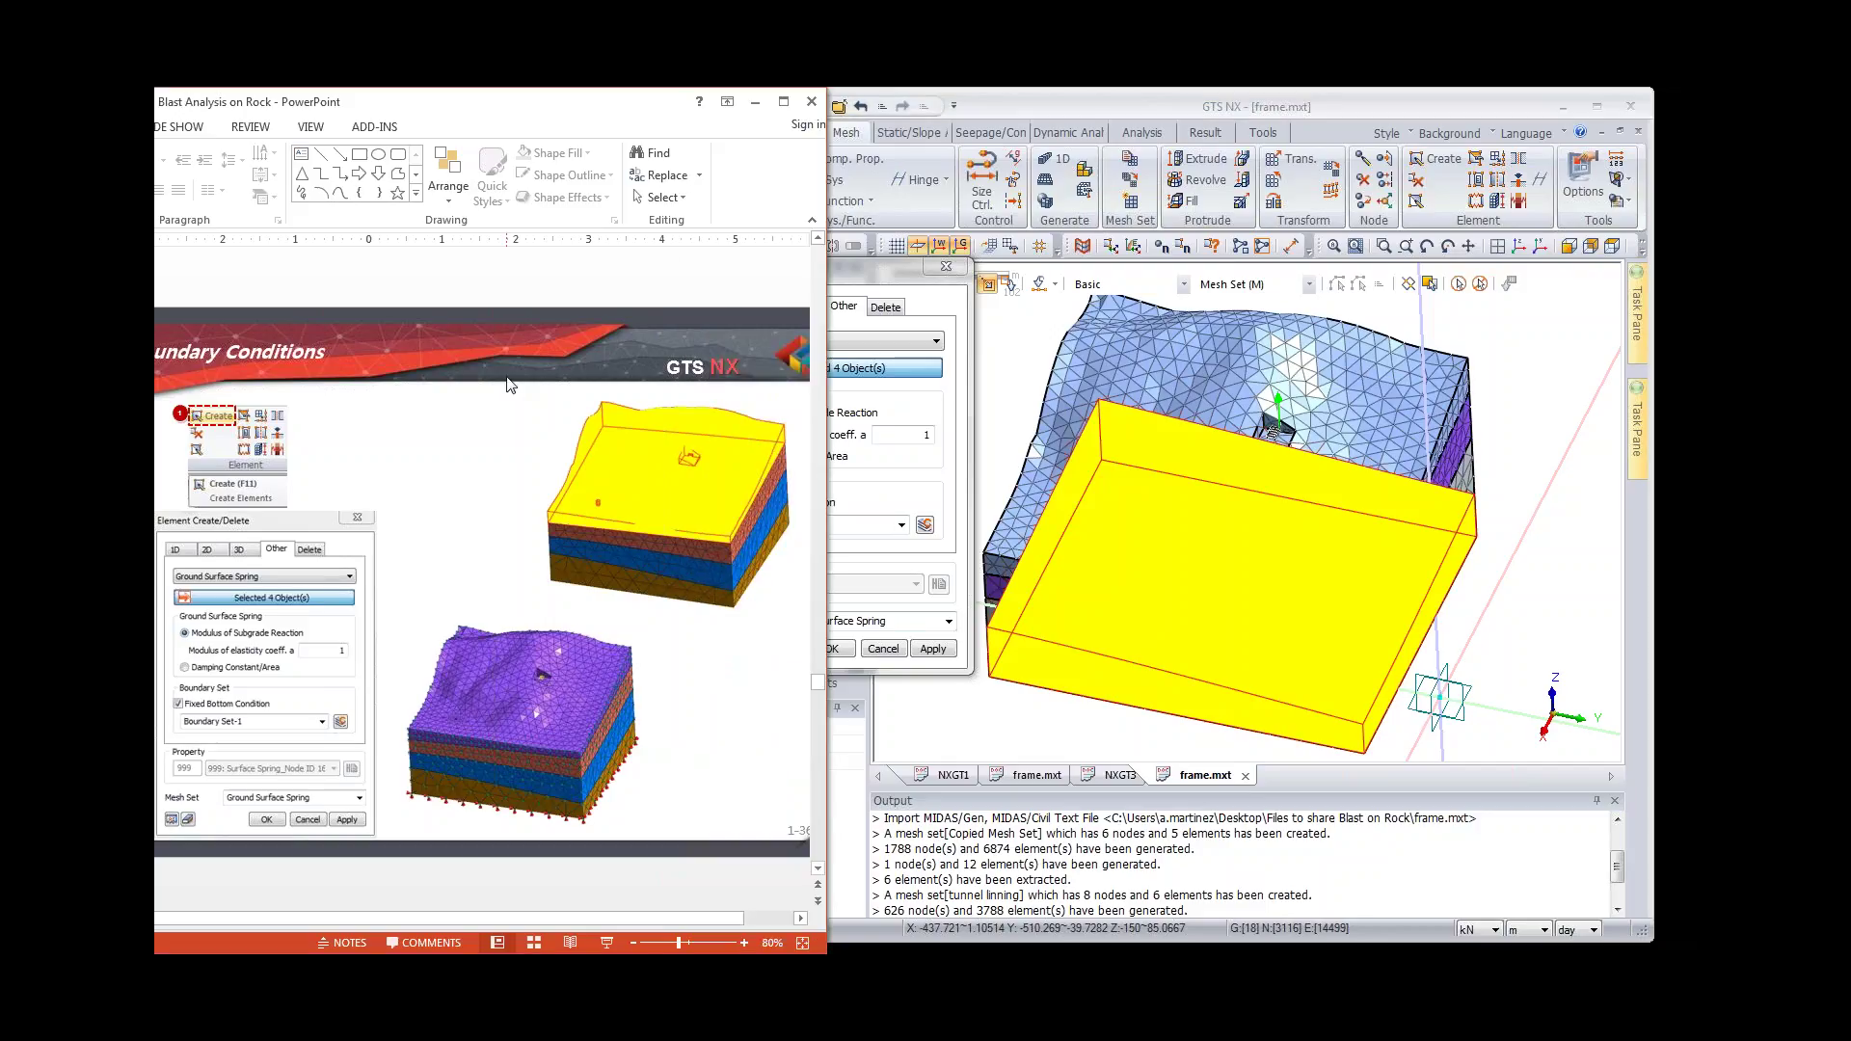
scroll(509, 384, "down", 1)
left_click_drag(483, 117, 623, 114)
left_click_drag(613, 885, 613, 948)
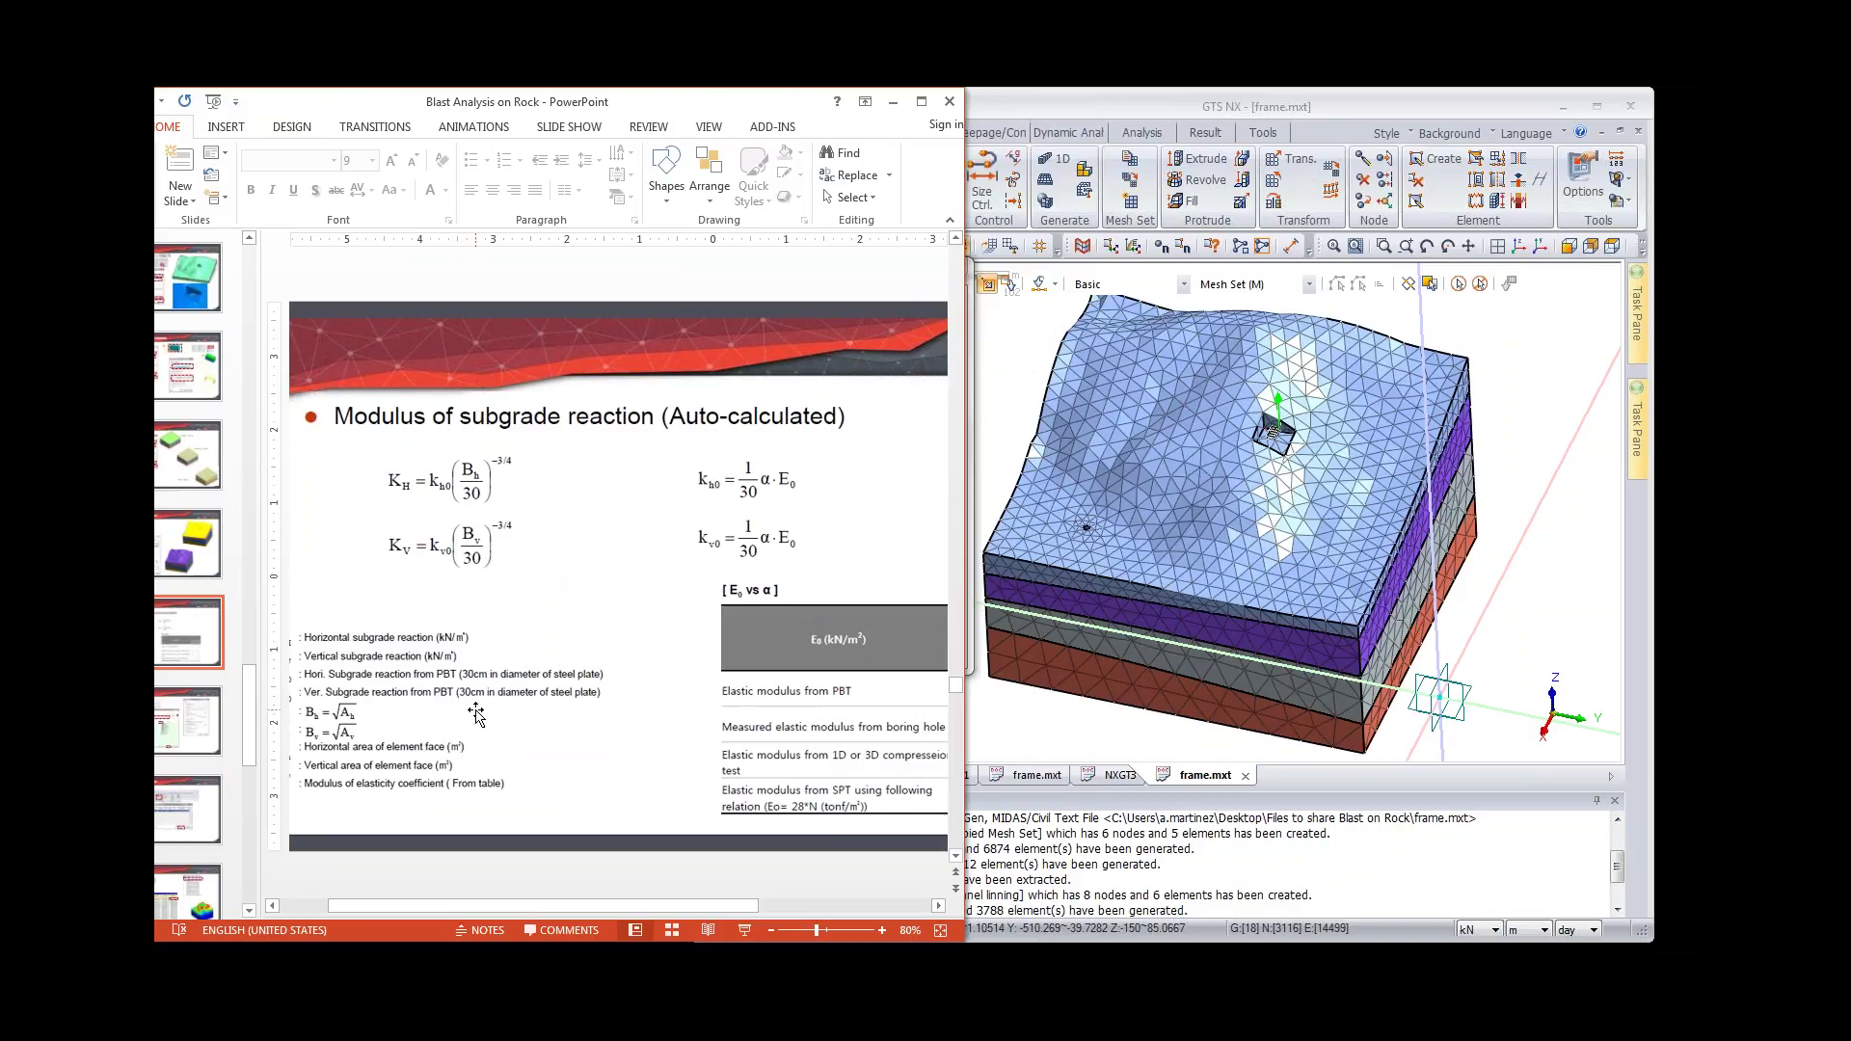
scroll(475, 714, "down", 1)
left_click(1051, 95)
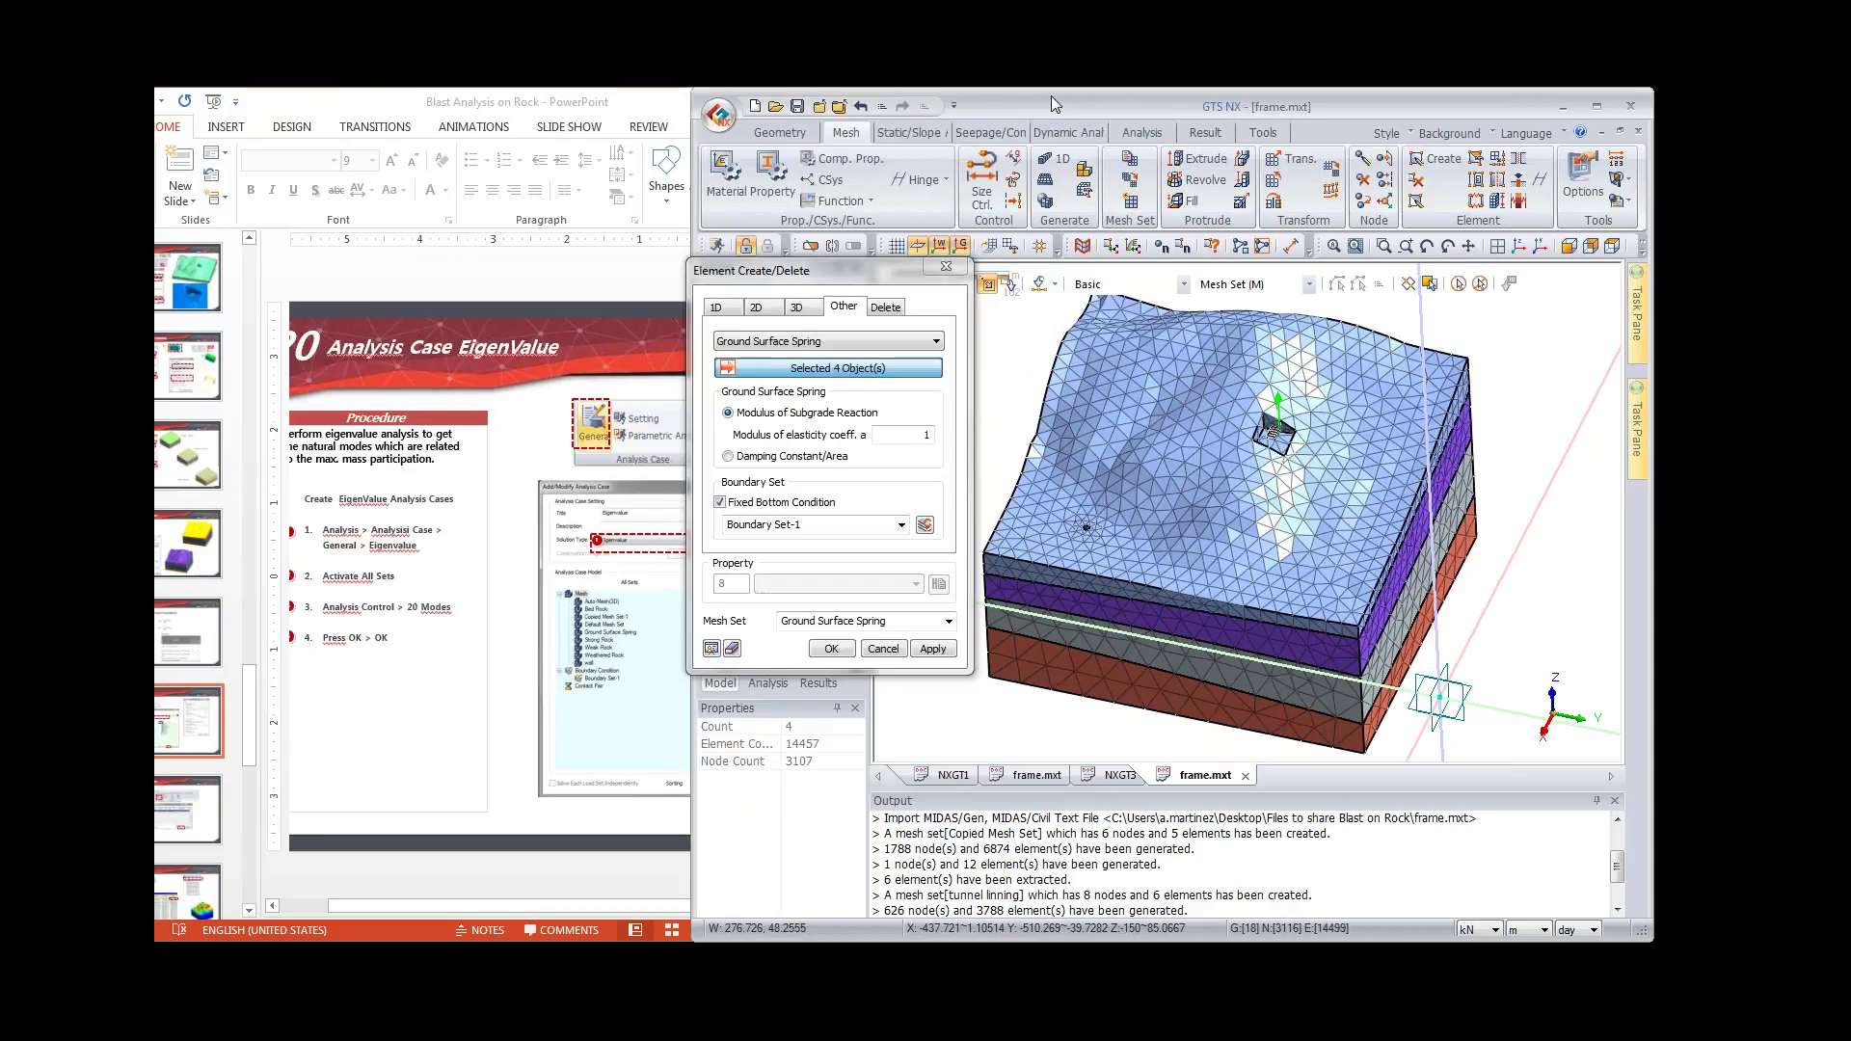
left_click(839, 652)
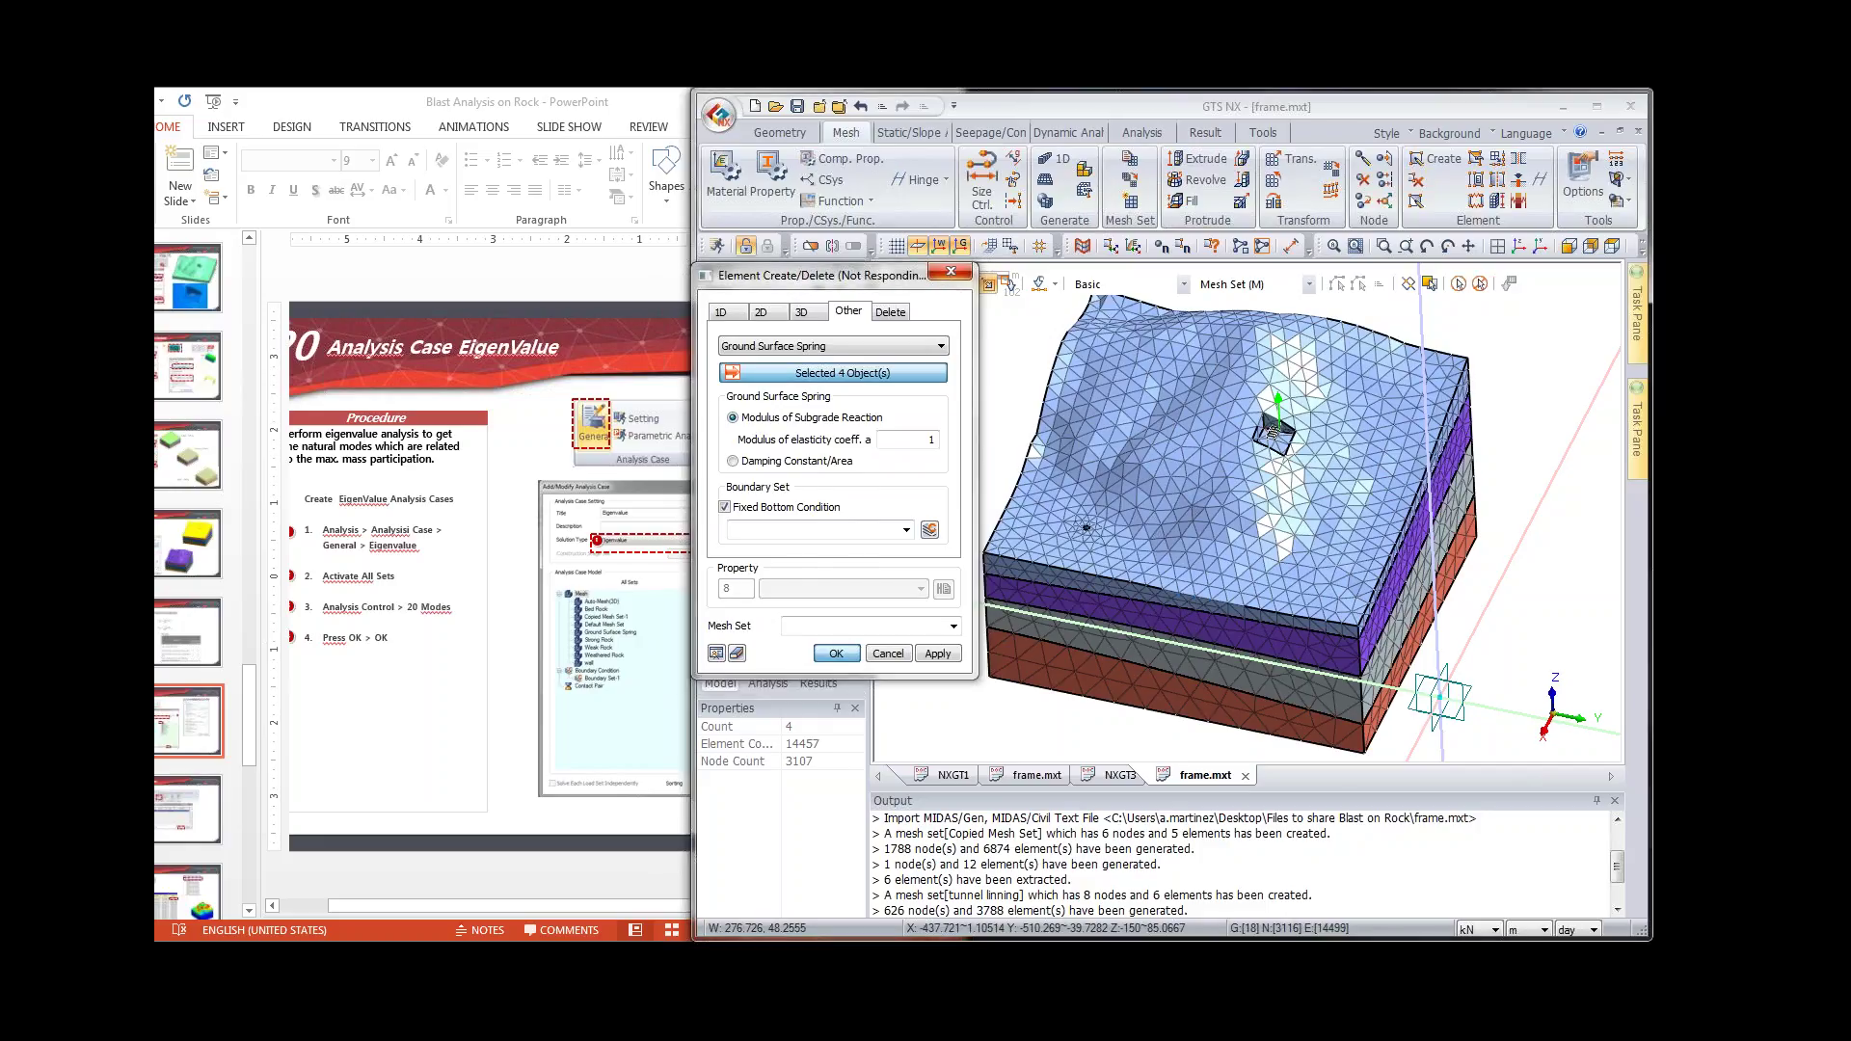
middle_click_drag(1017, 463, 1012, 459)
left_click(541, 454)
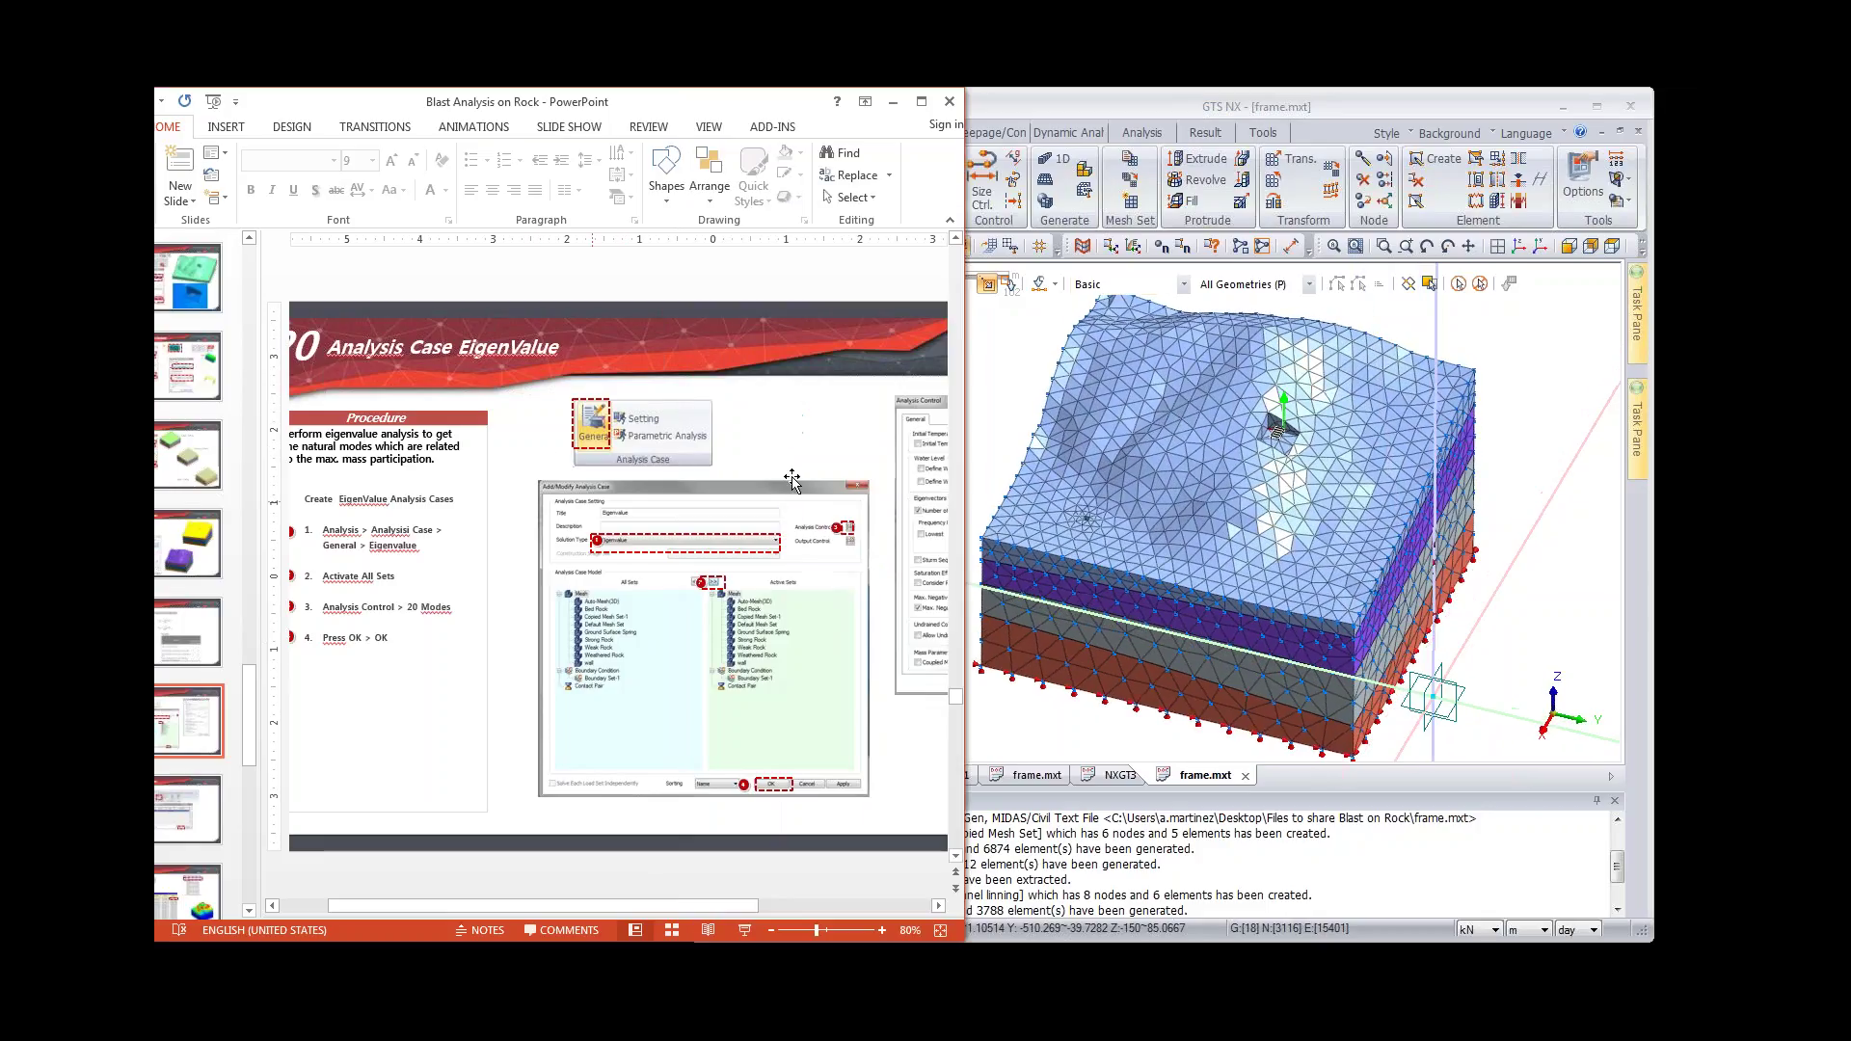
left_click(1311, 117)
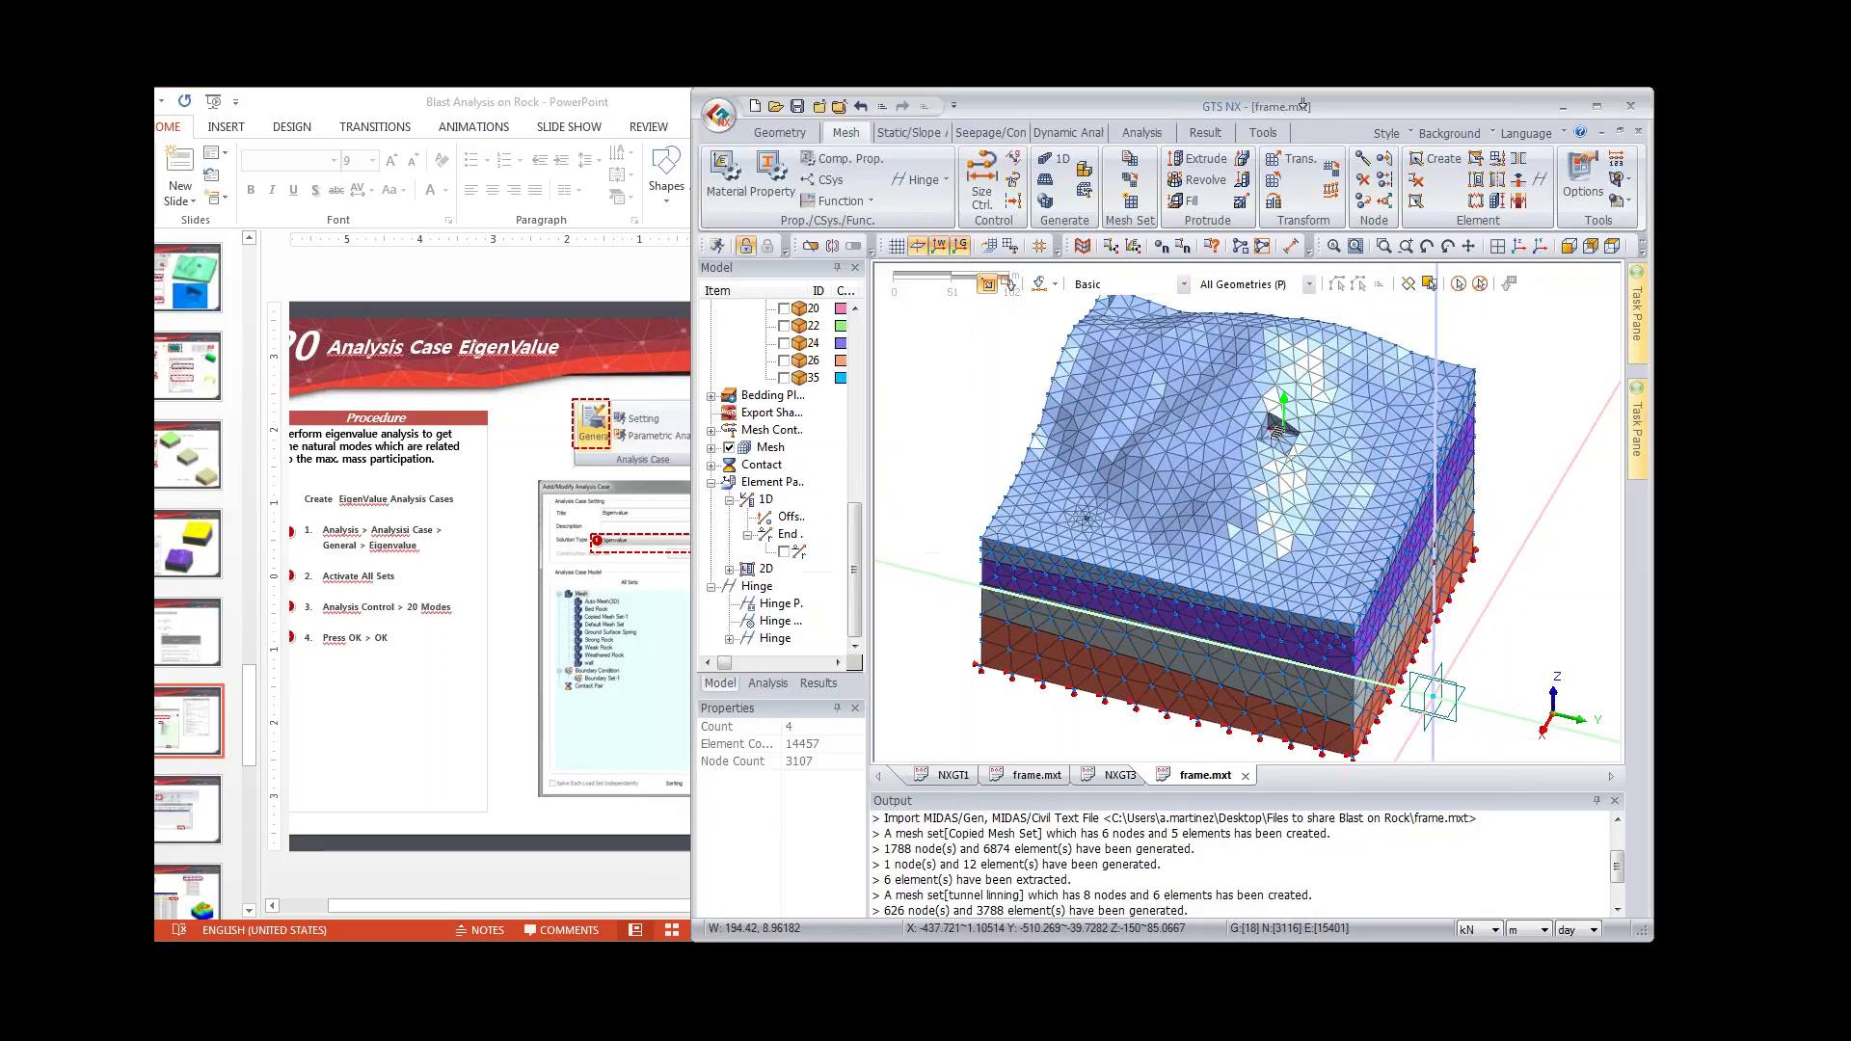
Step: Define an Eigenvalue analysis case 'eigen' with all sets active except exca tunnel
left_click(1124, 137)
left_click(748, 192)
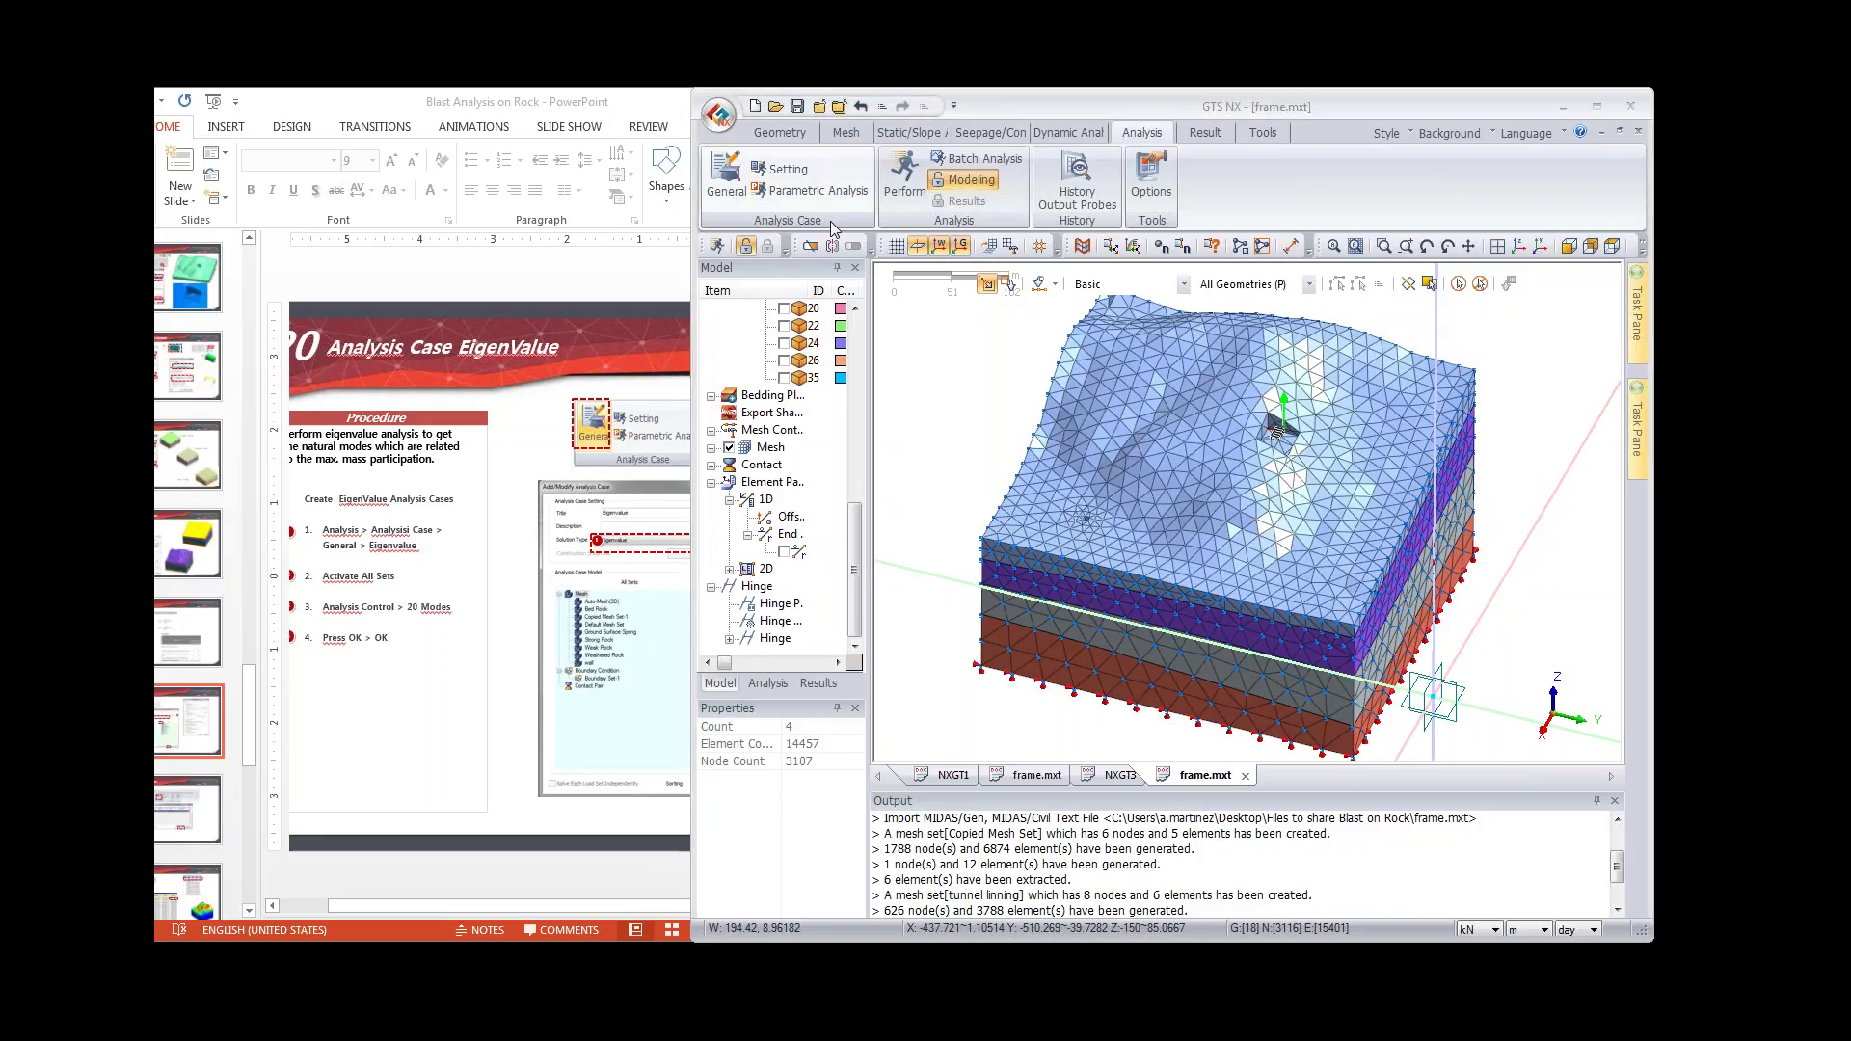
left_click(1047, 316)
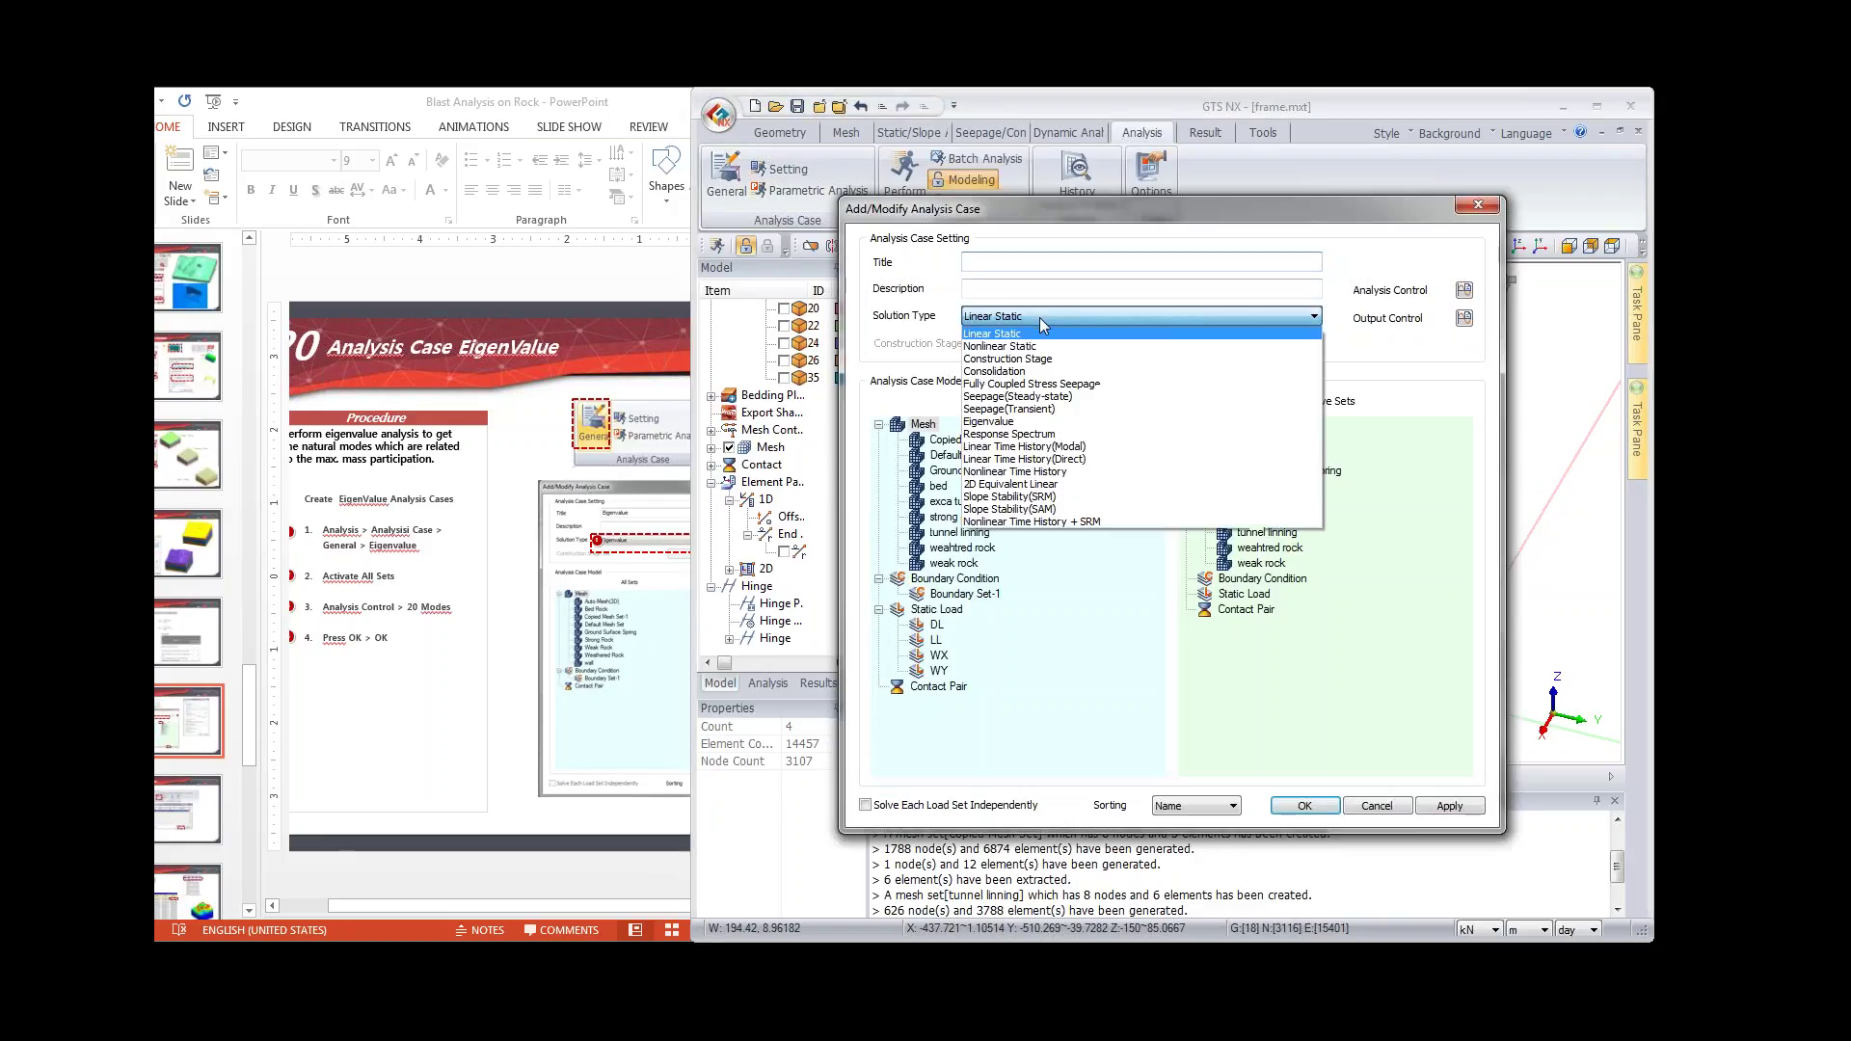
left_click(1000, 422)
left_click(1041, 262)
type("eigen")
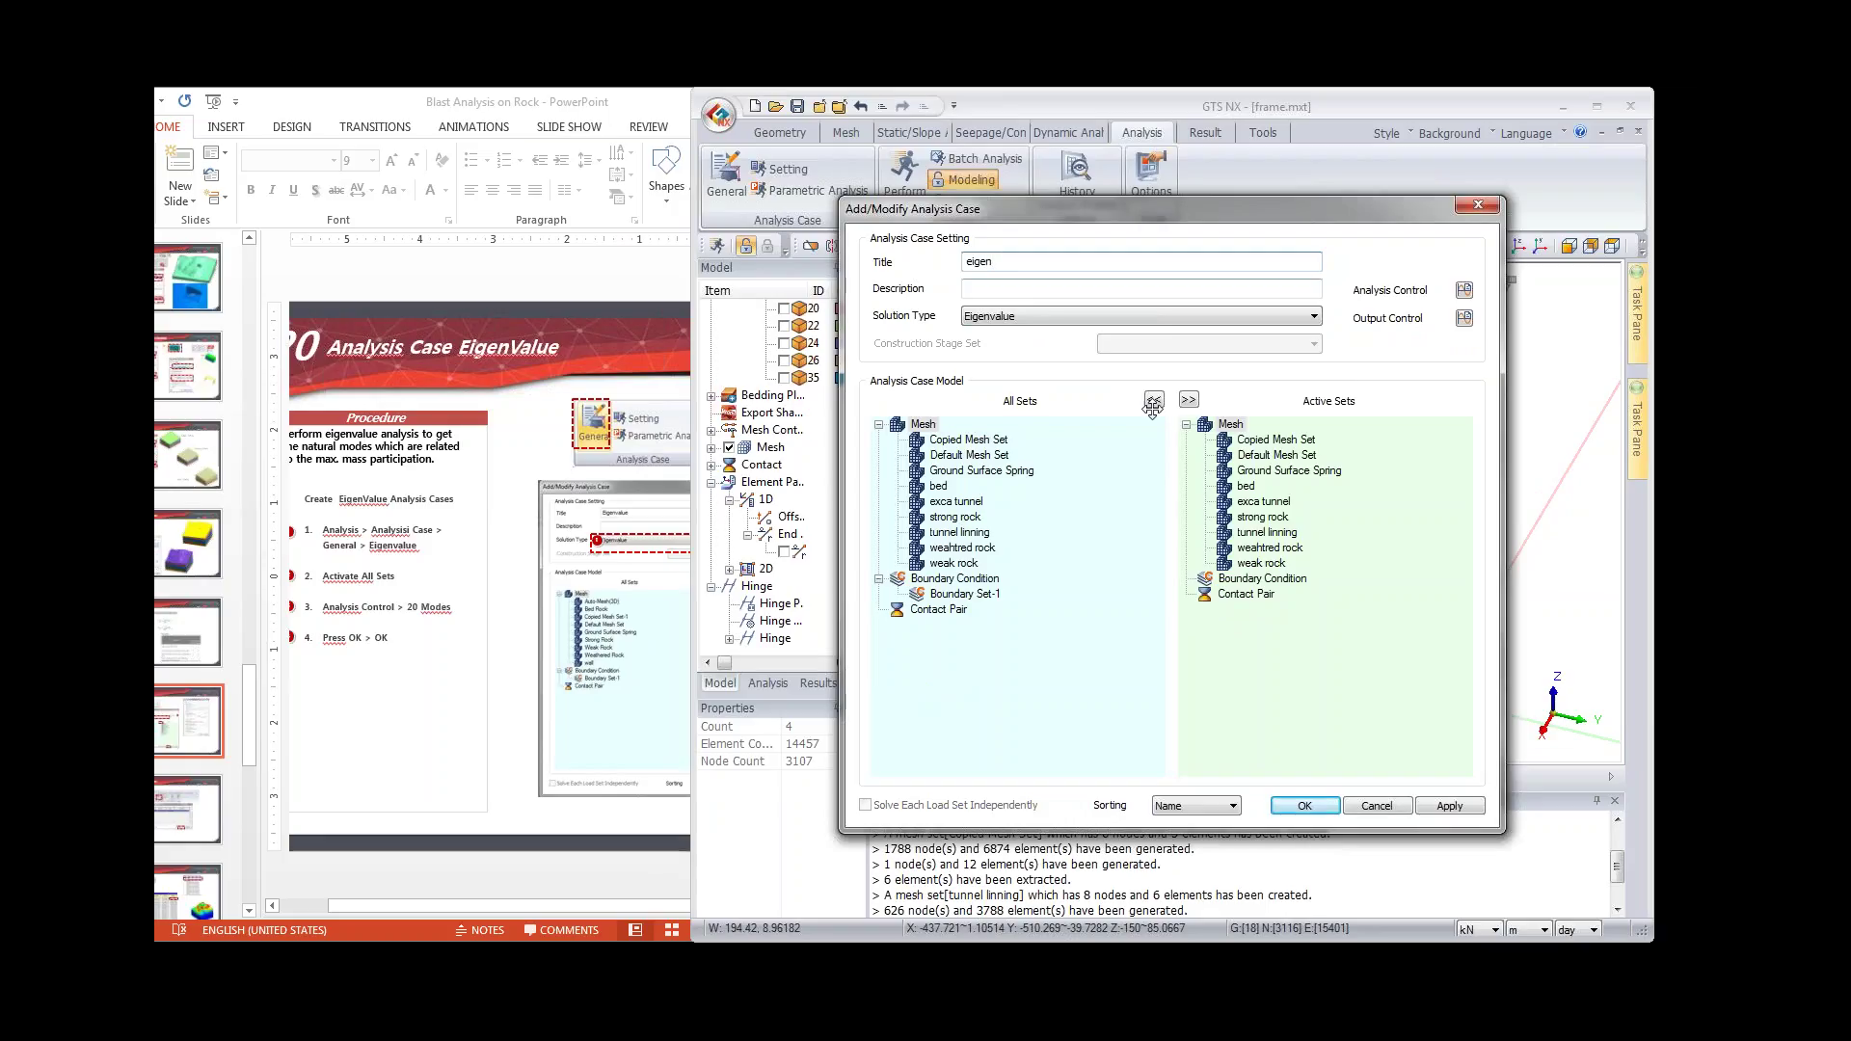
left_click(1189, 399)
left_click(1263, 501)
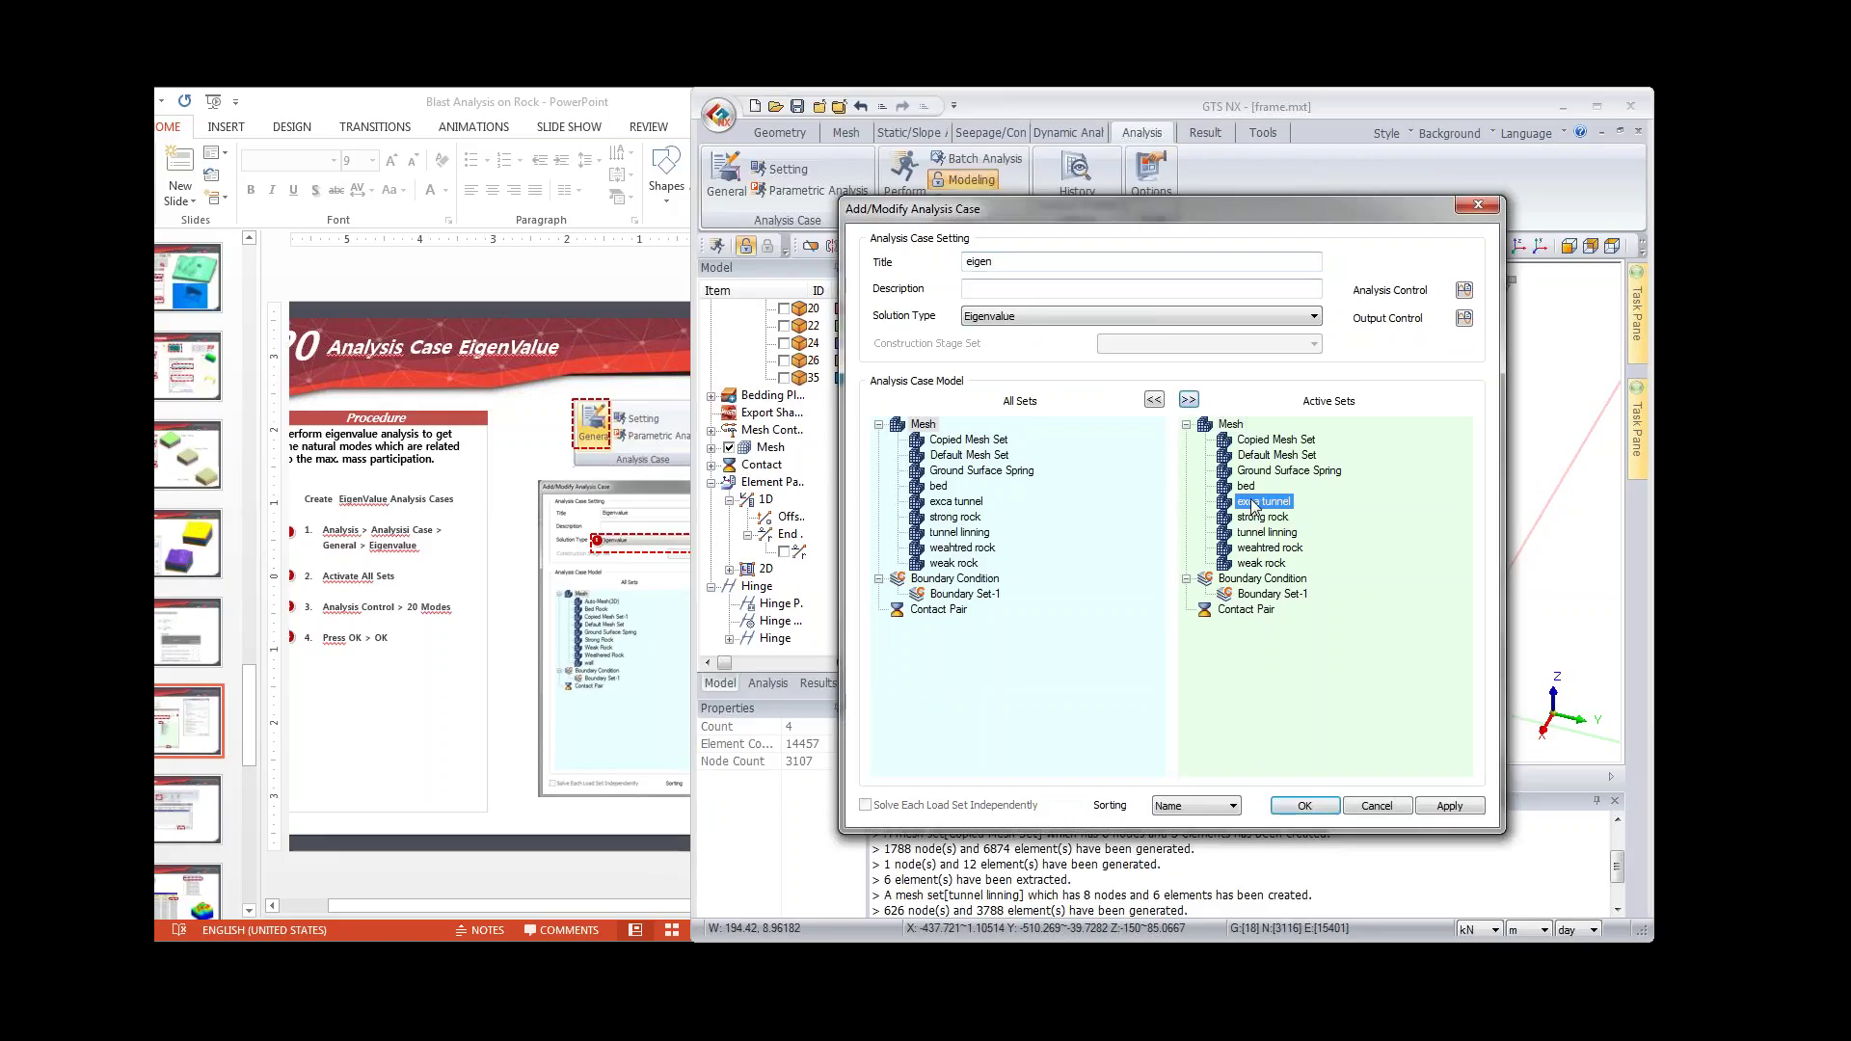
key("Delete")
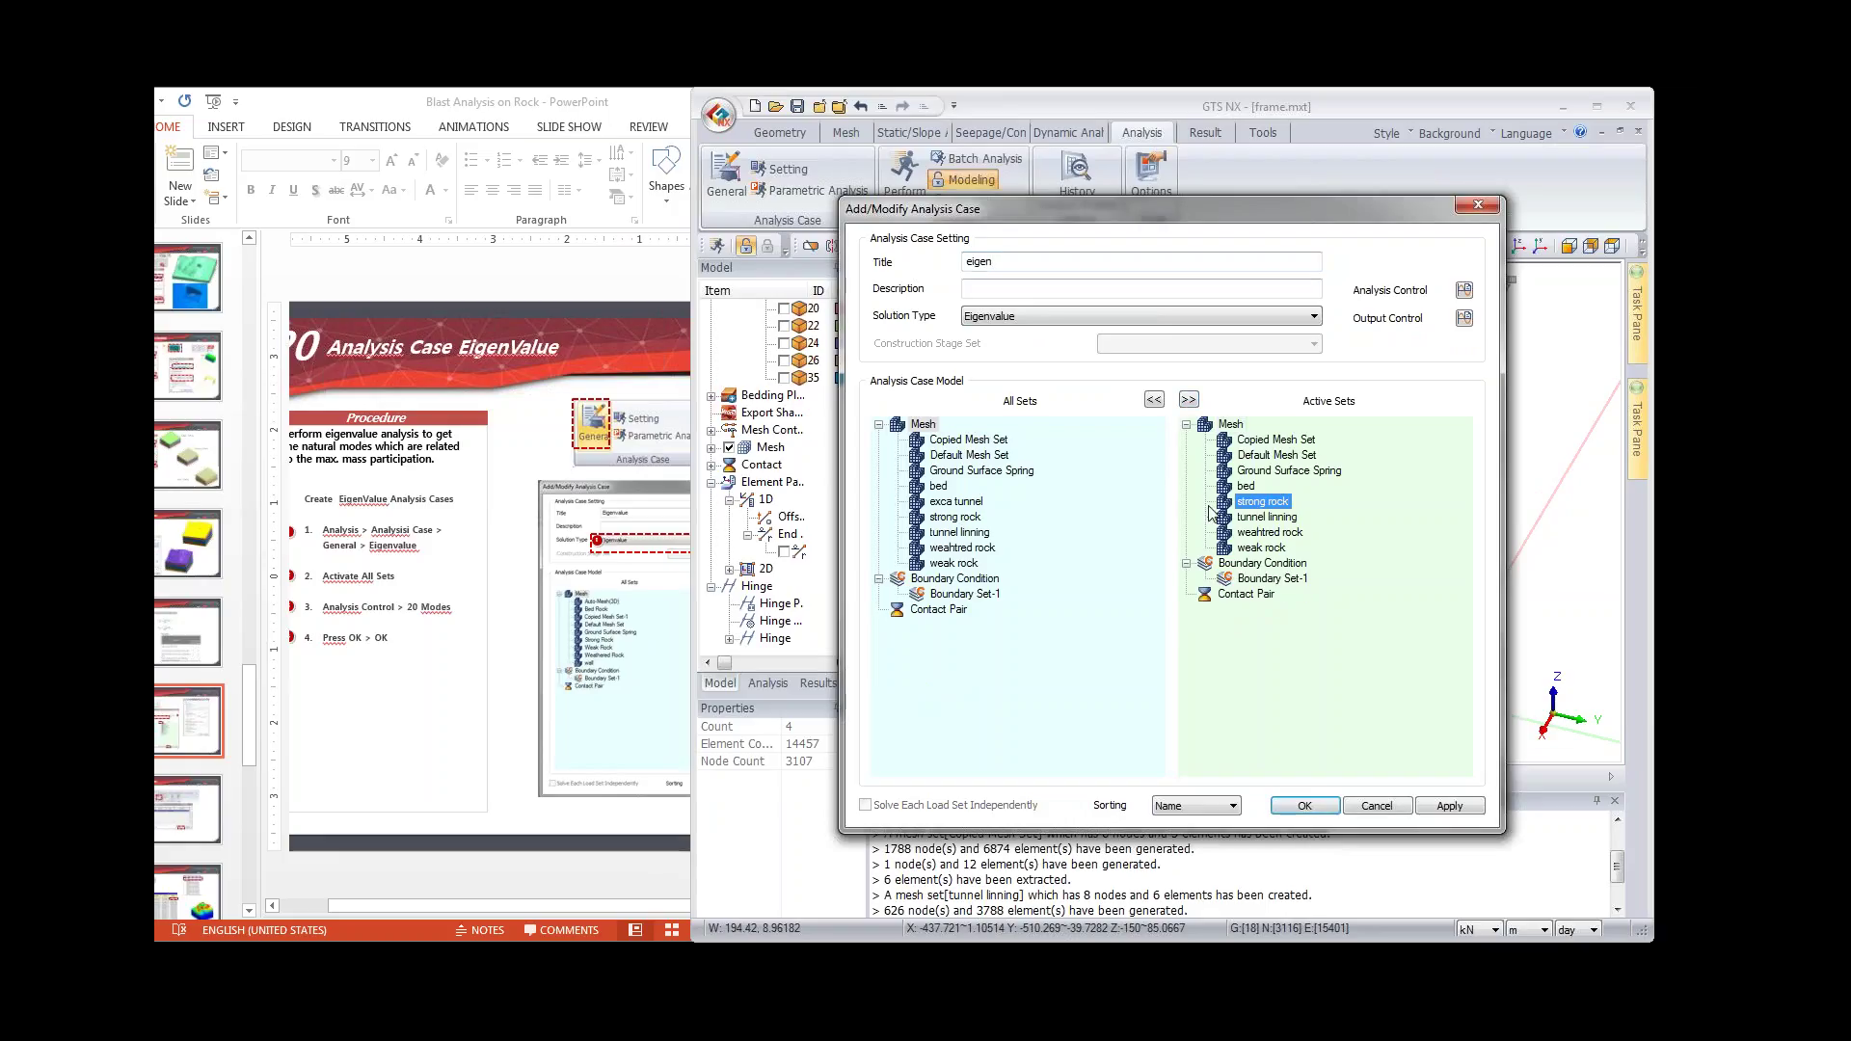
left_click(1307, 807)
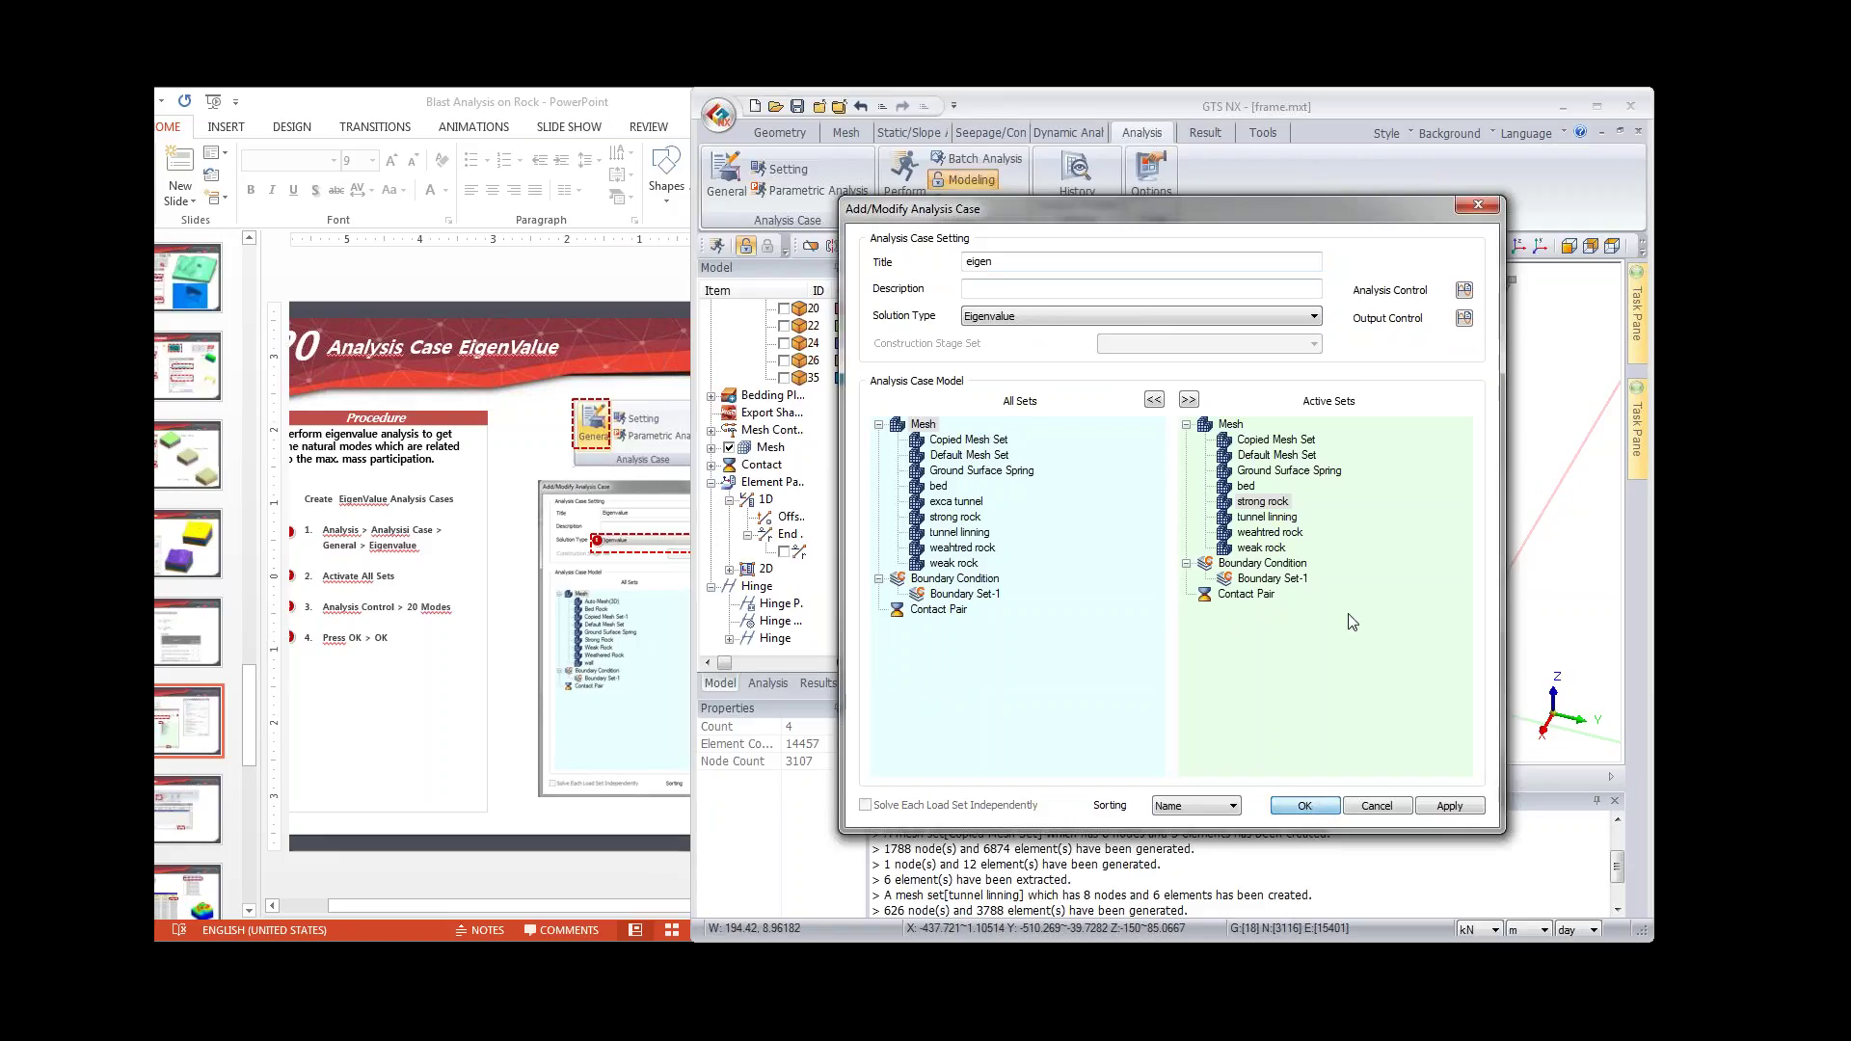
Step: Set 30 eigenmodes in Analysis Control, save the case, and launch the solve
left_click(1463, 290)
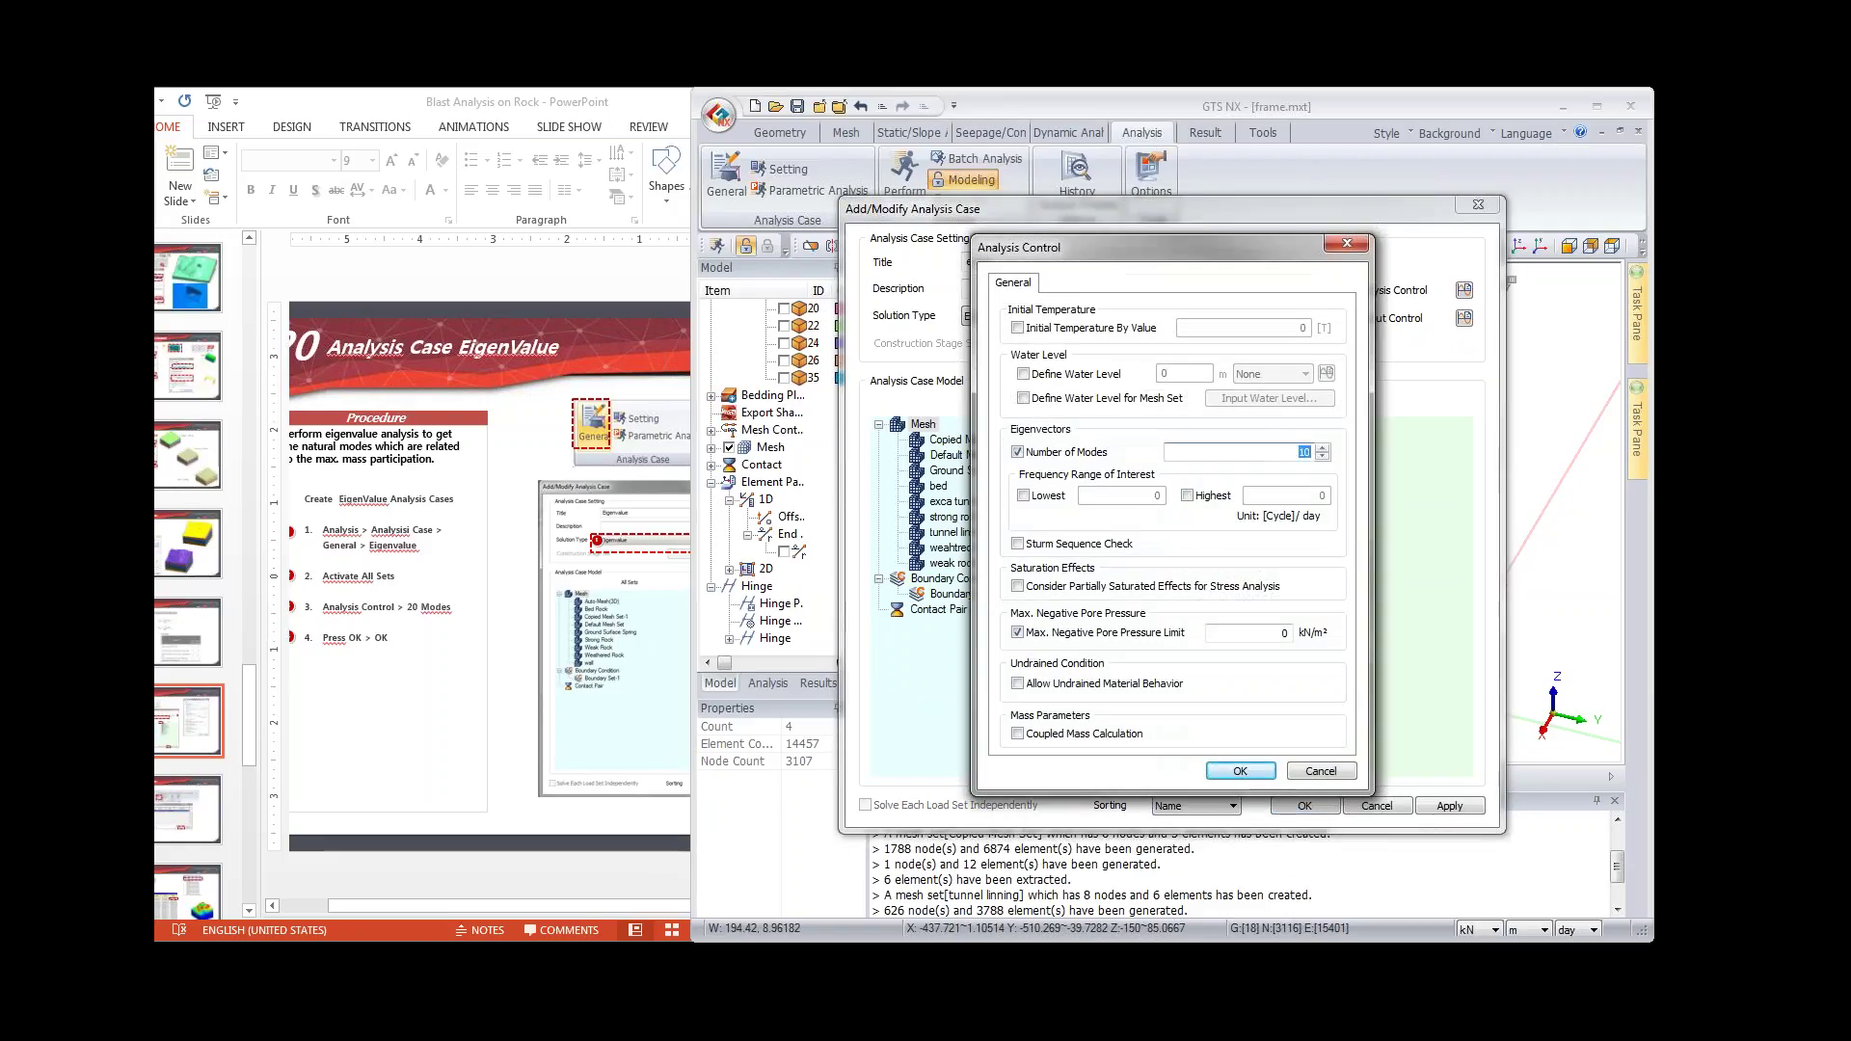
type("0")
left_click(1240, 771)
left_click(1304, 805)
left_click(904, 172)
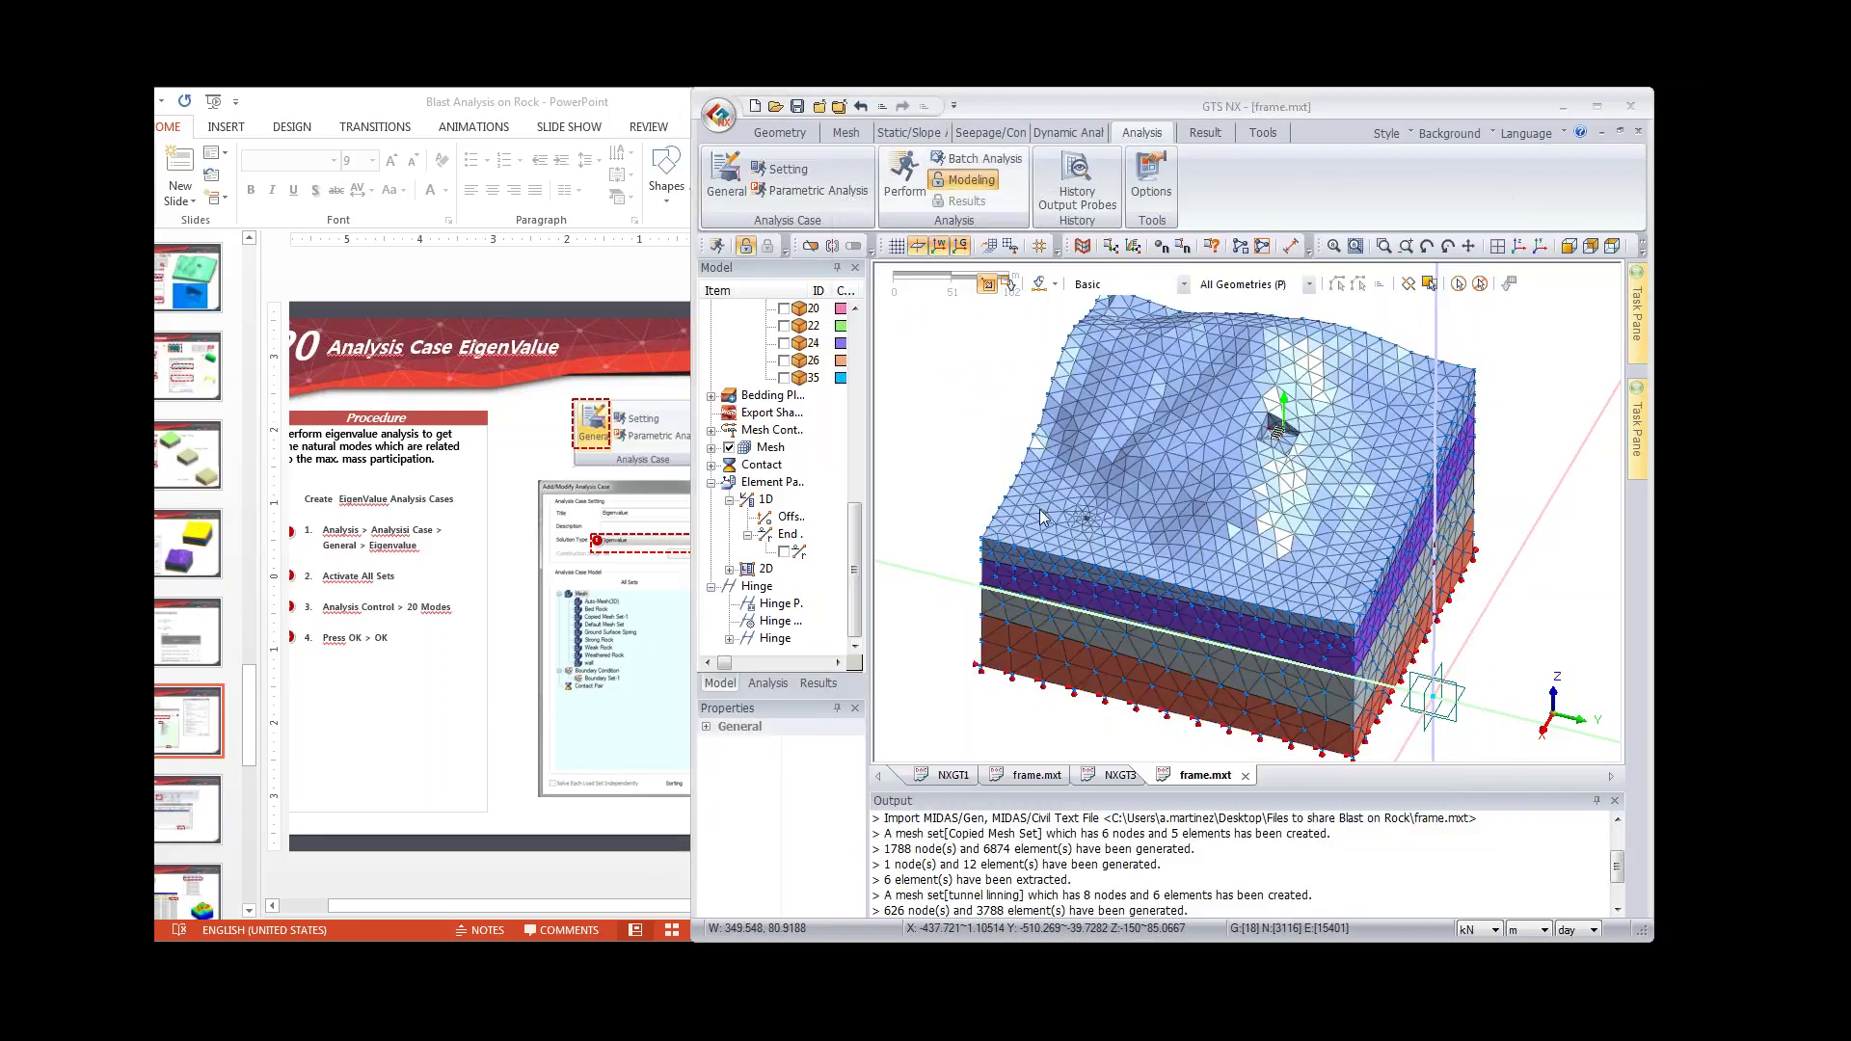
left_click(1274, 620)
left_click(517, 299)
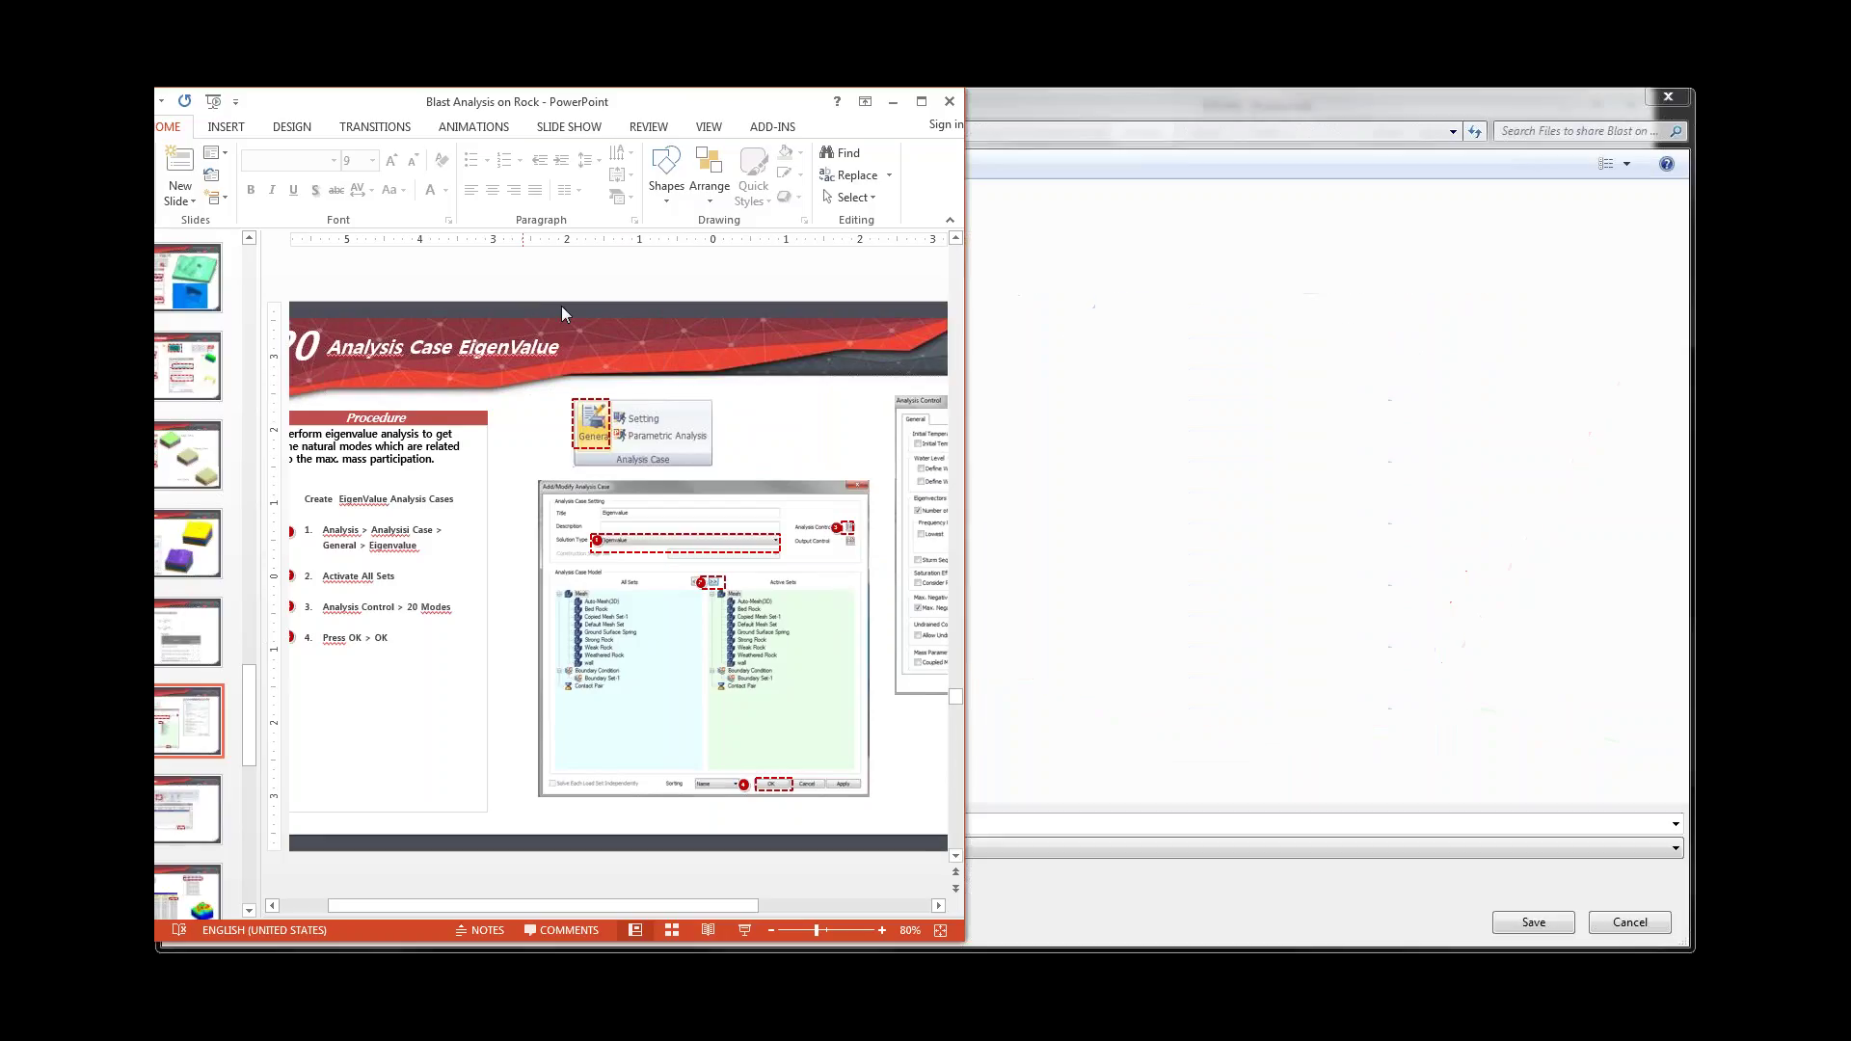
Step: Save the model under the file name 'sesion'
left_click(1425, 817)
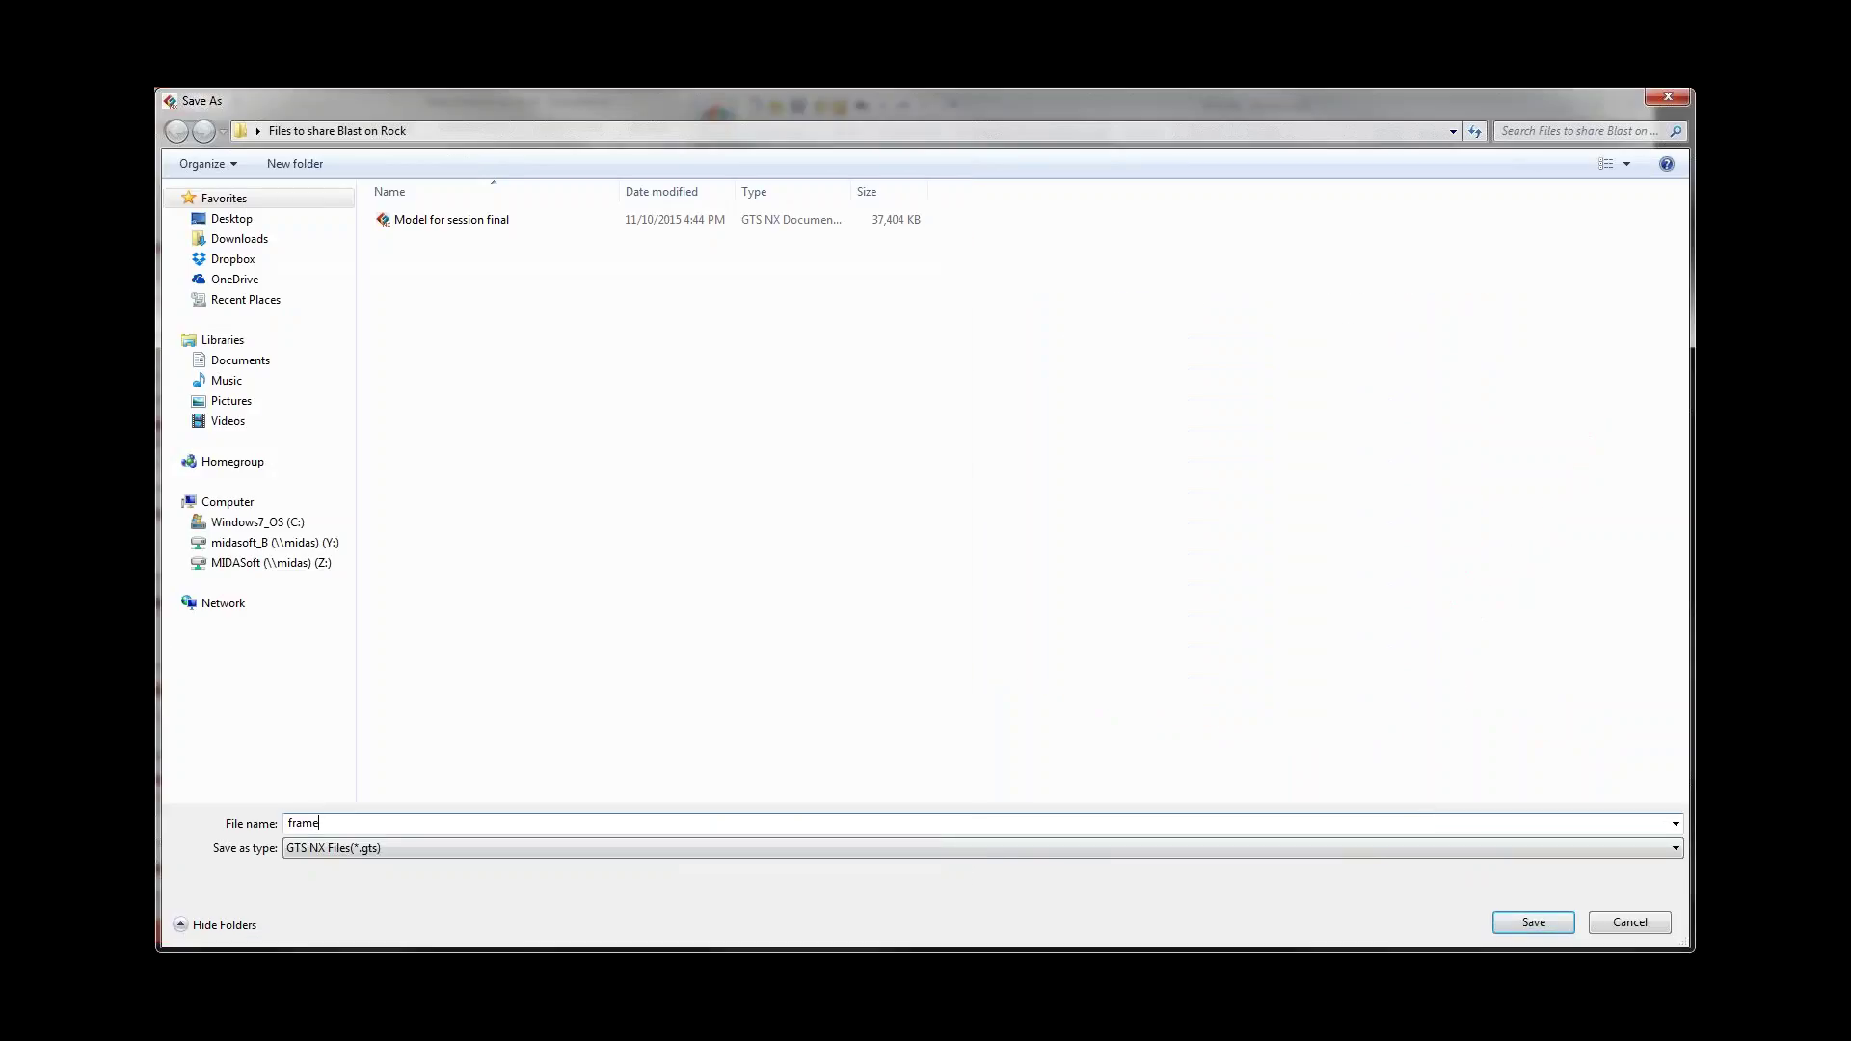
key("BackSpace")
key("BackSpace")
key("BackSpace")
key("BackSpace")
key("BackSpace")
type("ses")
left_click(1533, 922)
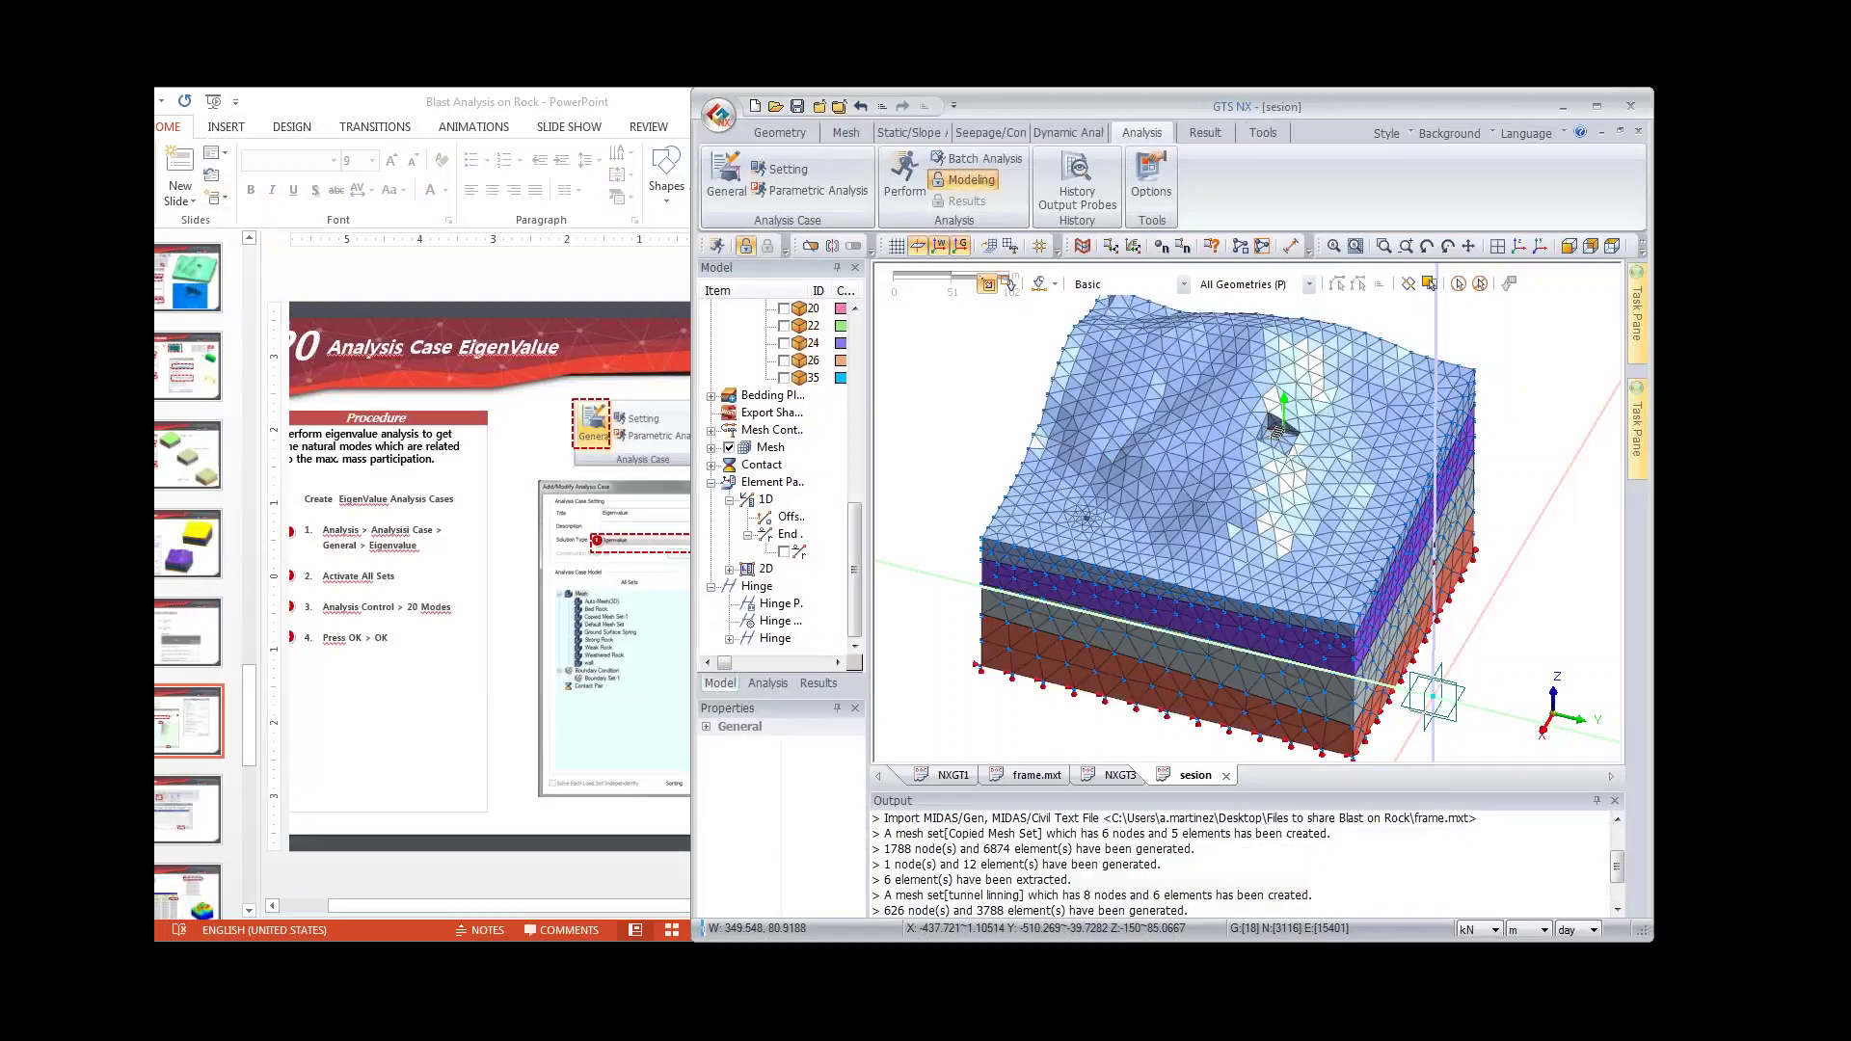
Step: Advance the tutorial slides to slide 22, Post Processing (Results)
left_click(606, 307)
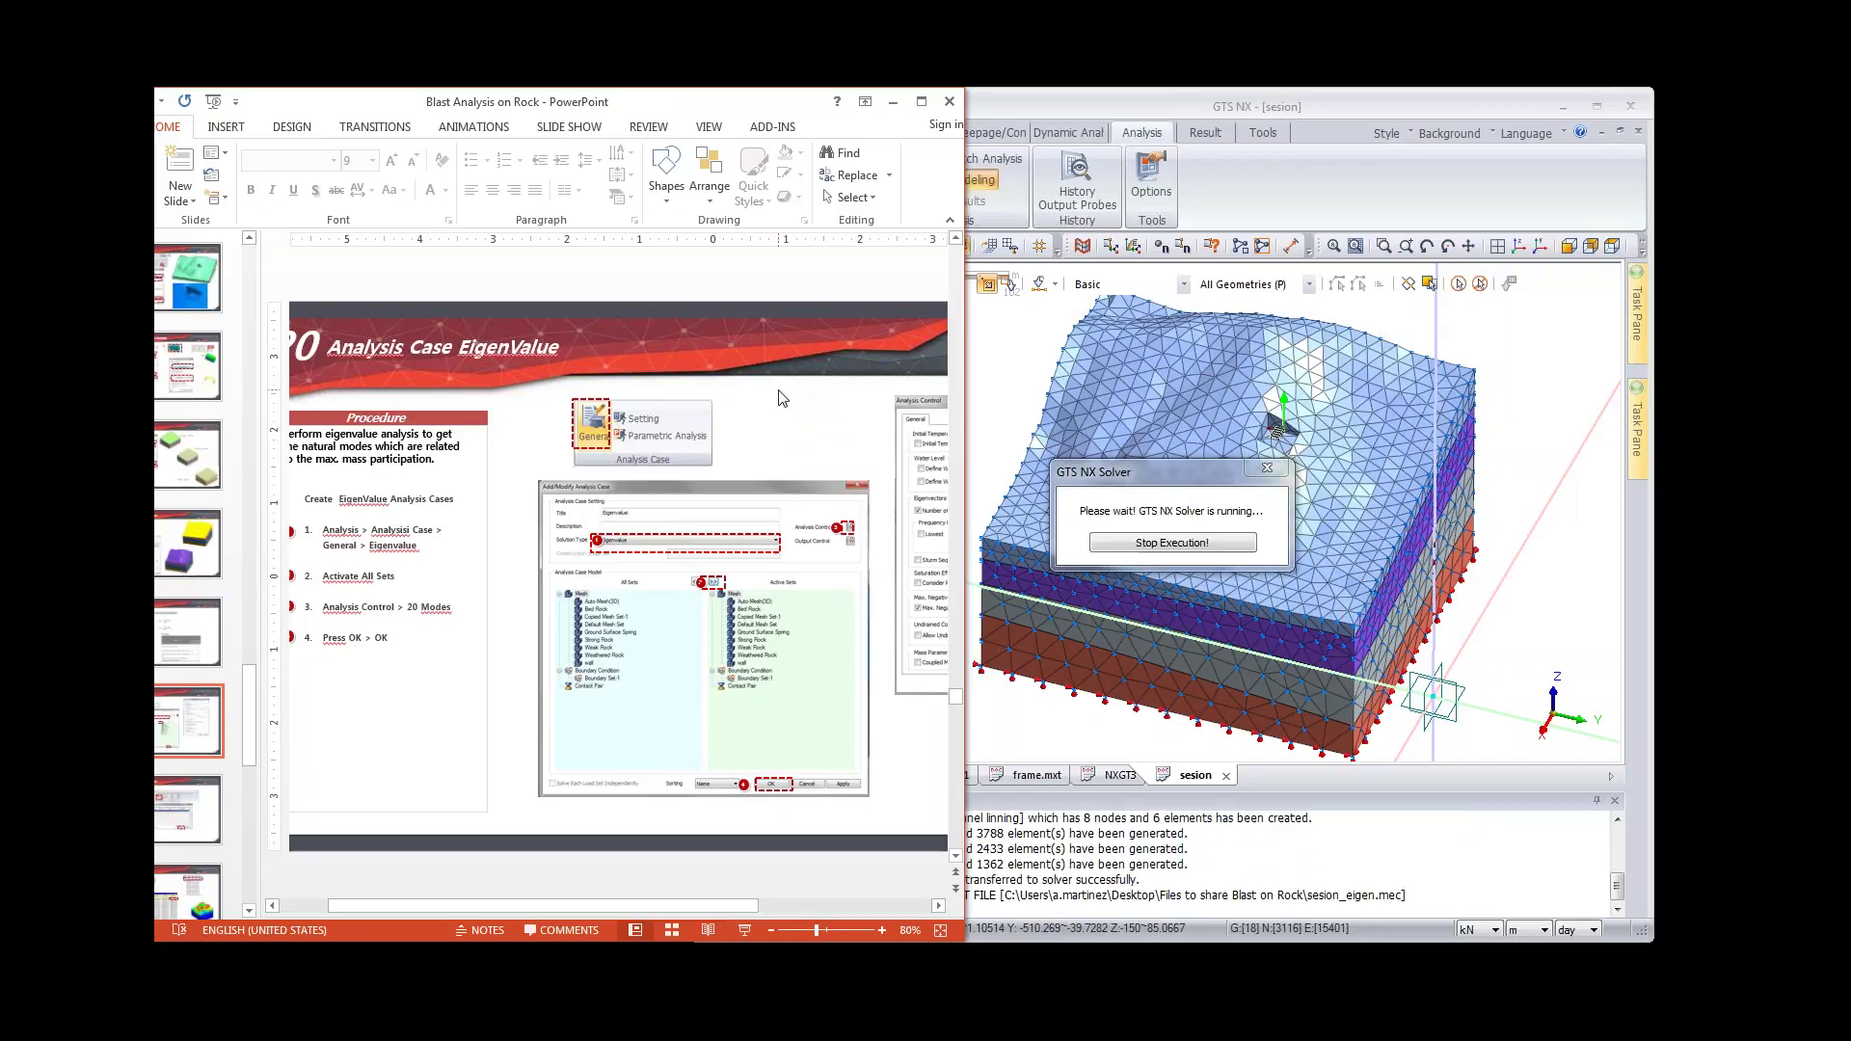
scroll(782, 395, "down", 1)
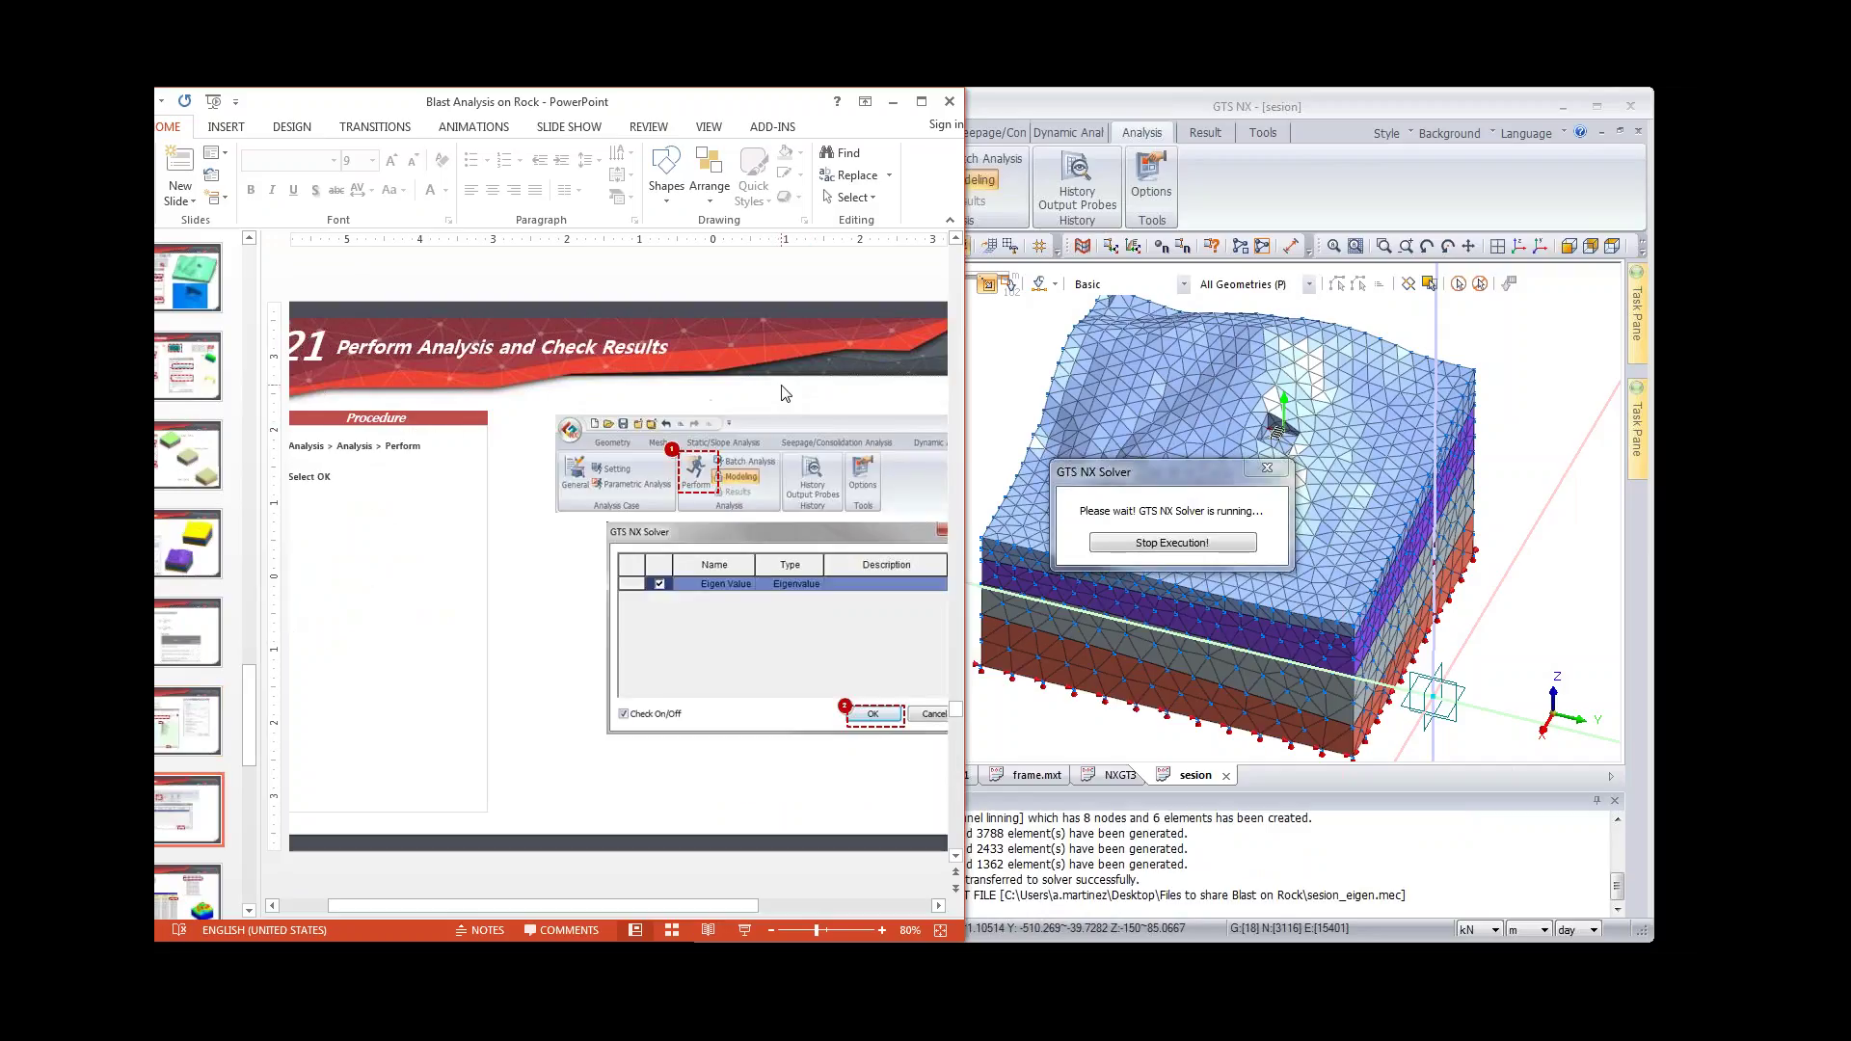
scroll(781, 395, "down", 1)
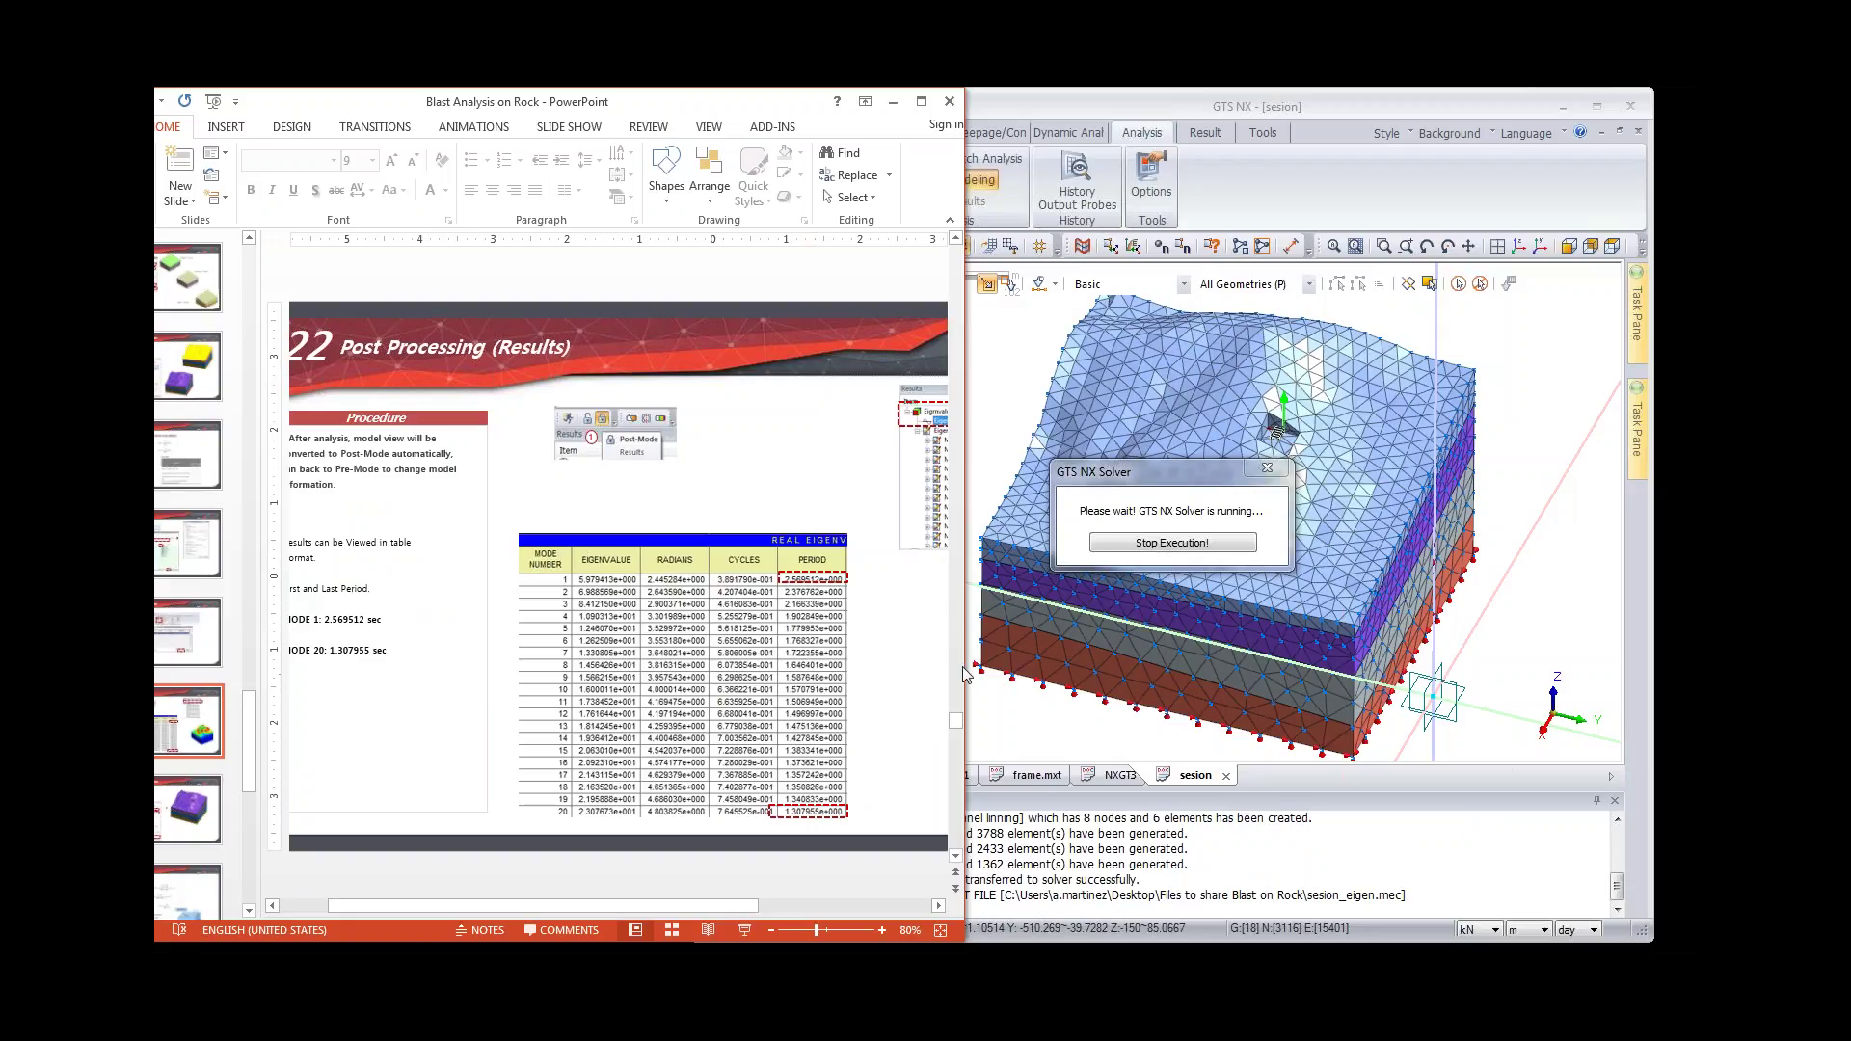
left_click_drag(965, 671, 1084, 683)
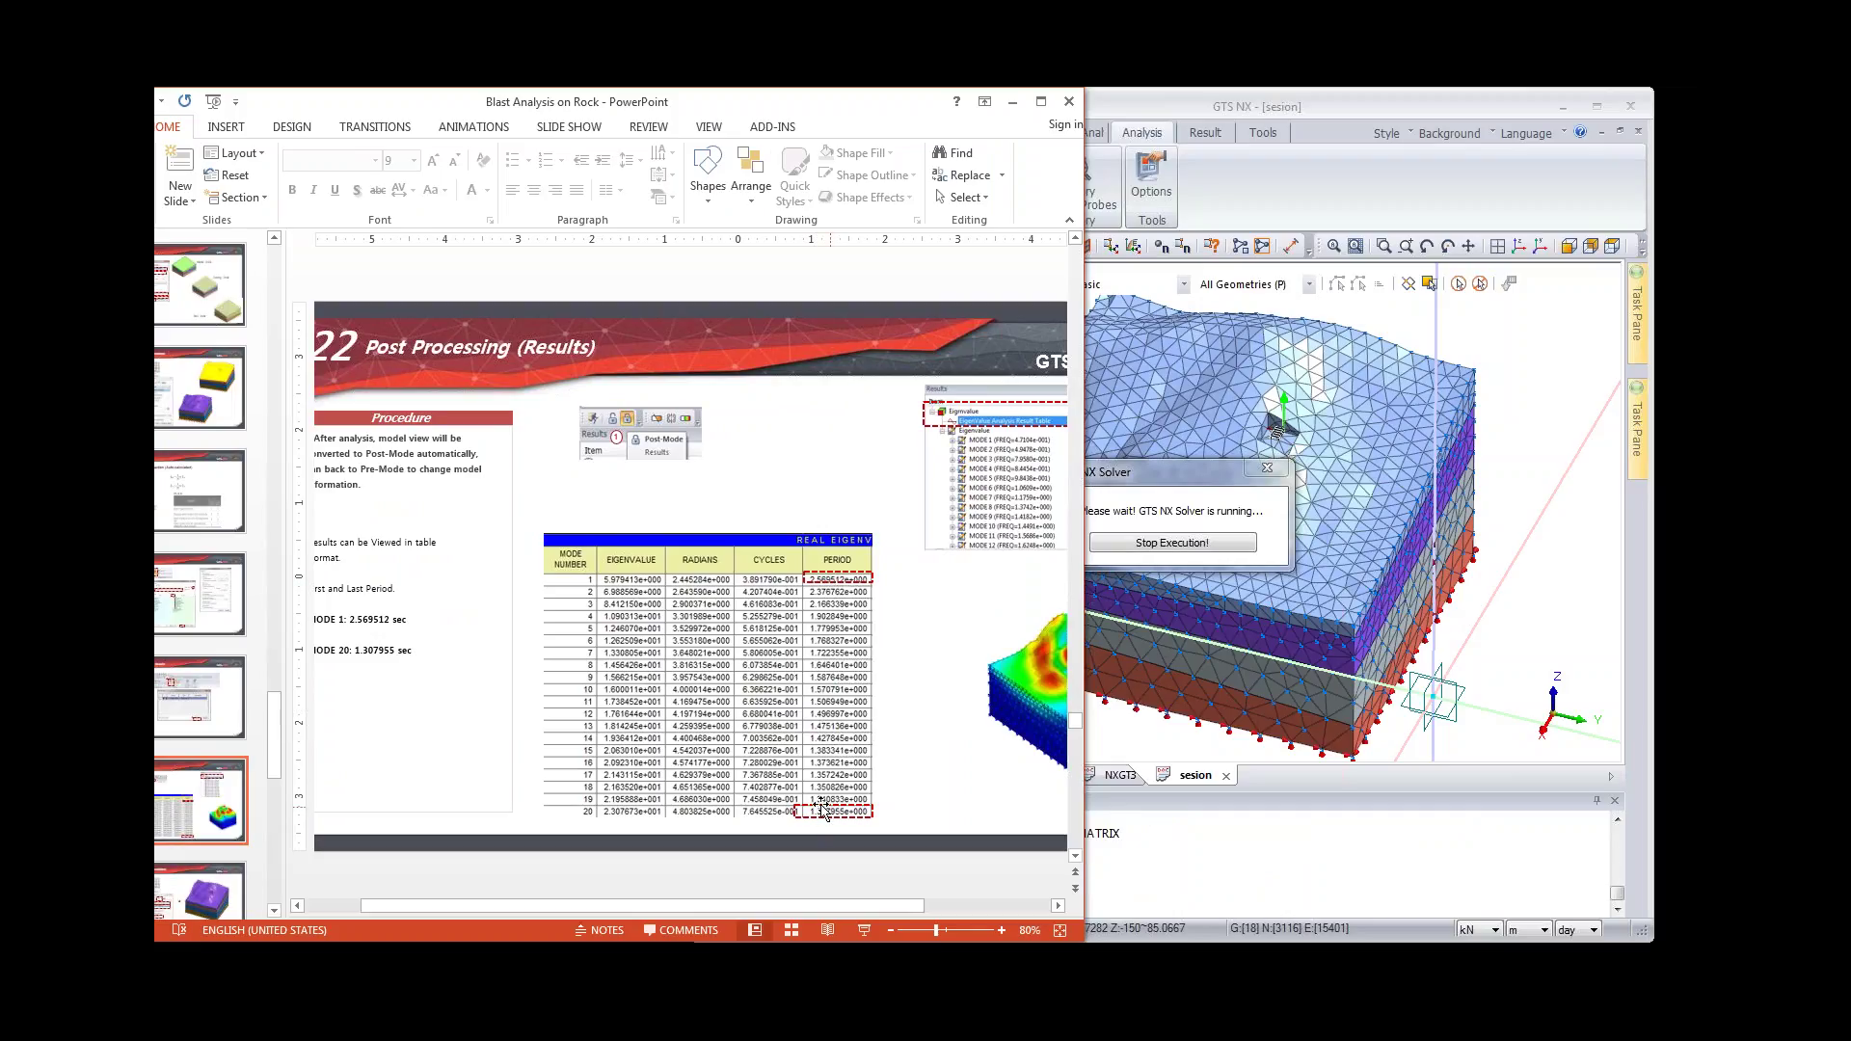
left_click_drag(709, 906, 652, 906)
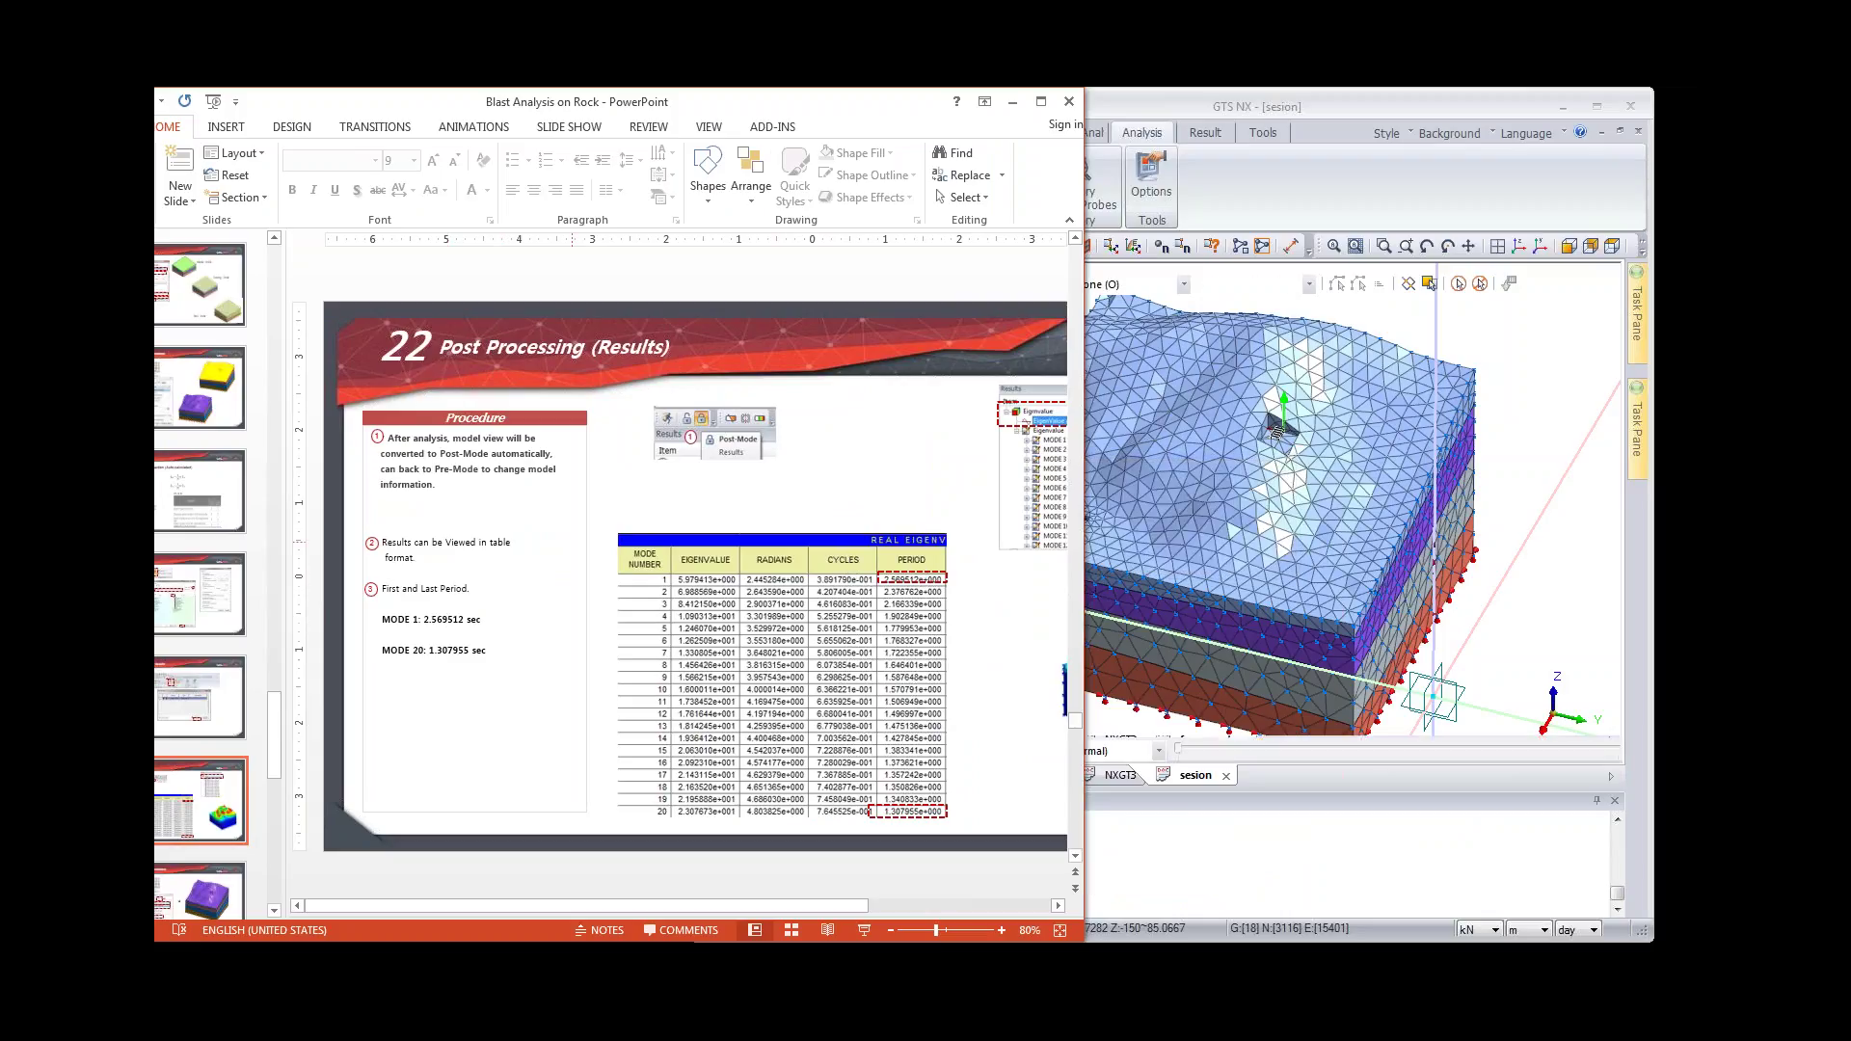
left_click(1490, 357)
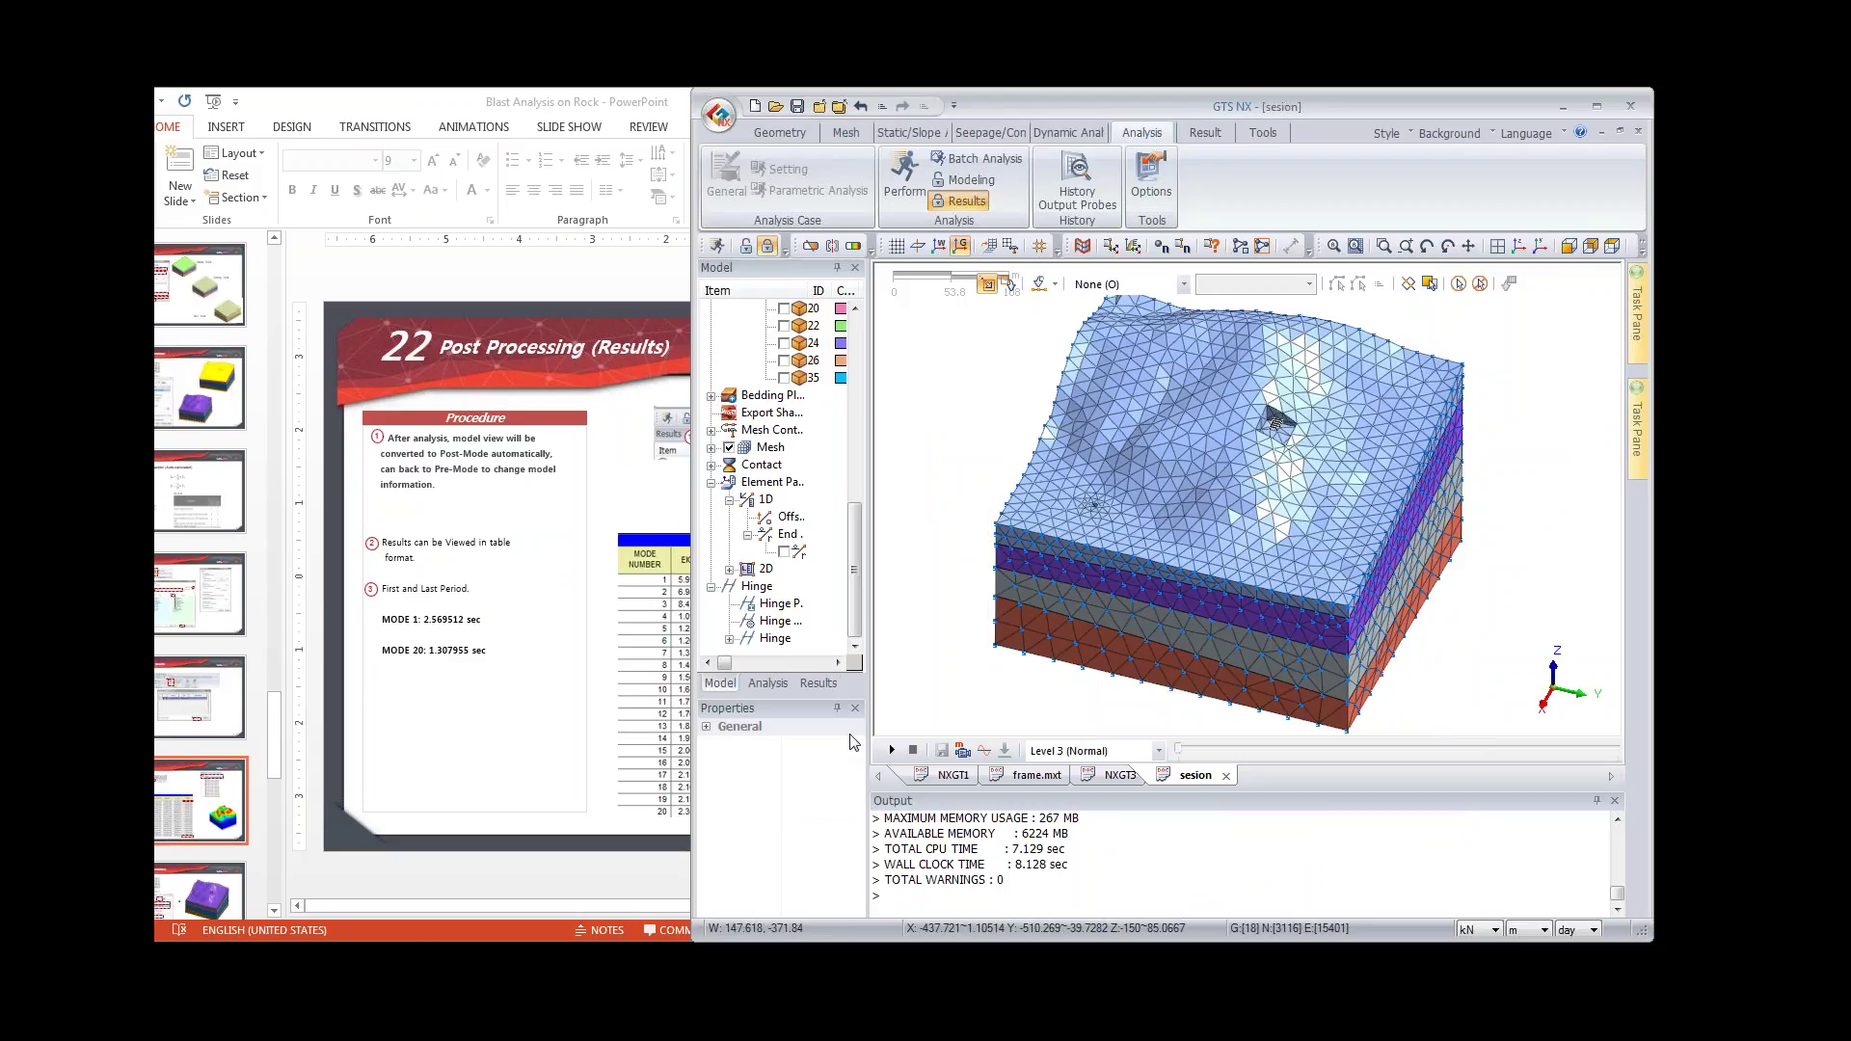
Step: Review the EigenValue Analysis Result table in a widened Results panel
left_click(816, 684)
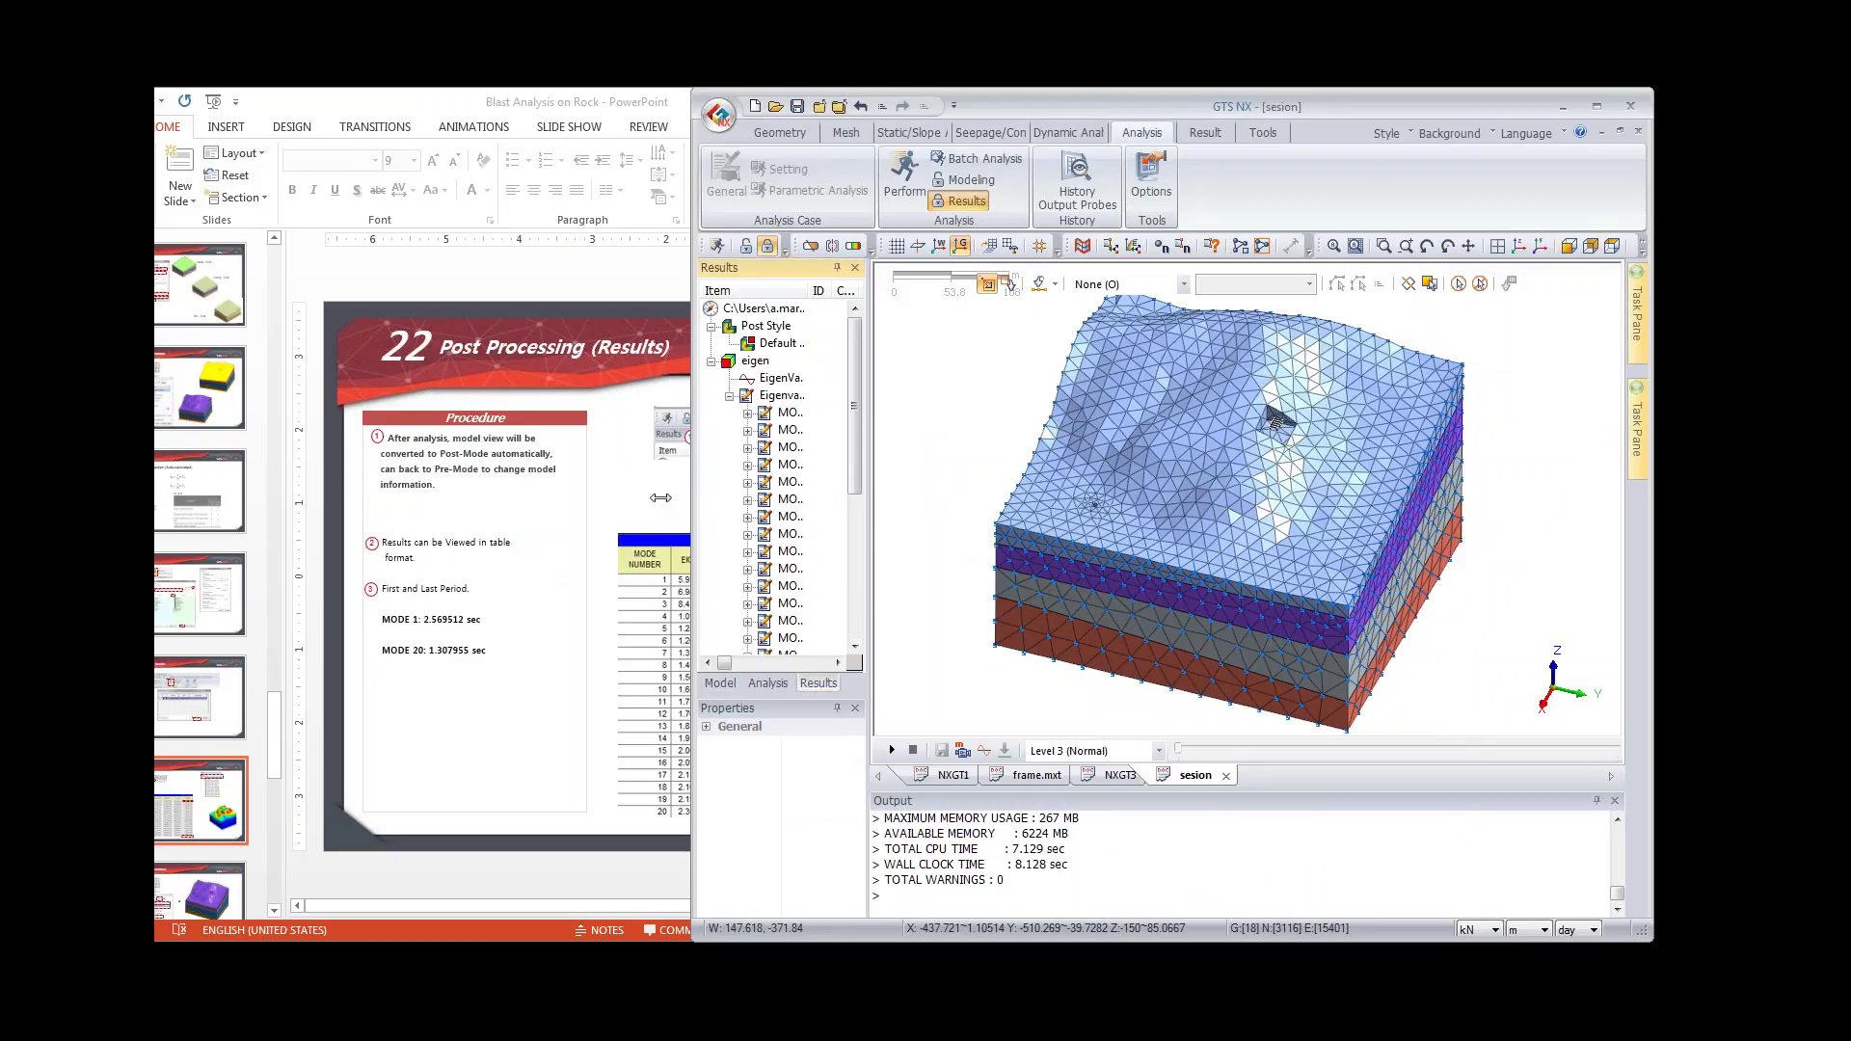
left_click_drag(614, 498, 601, 497)
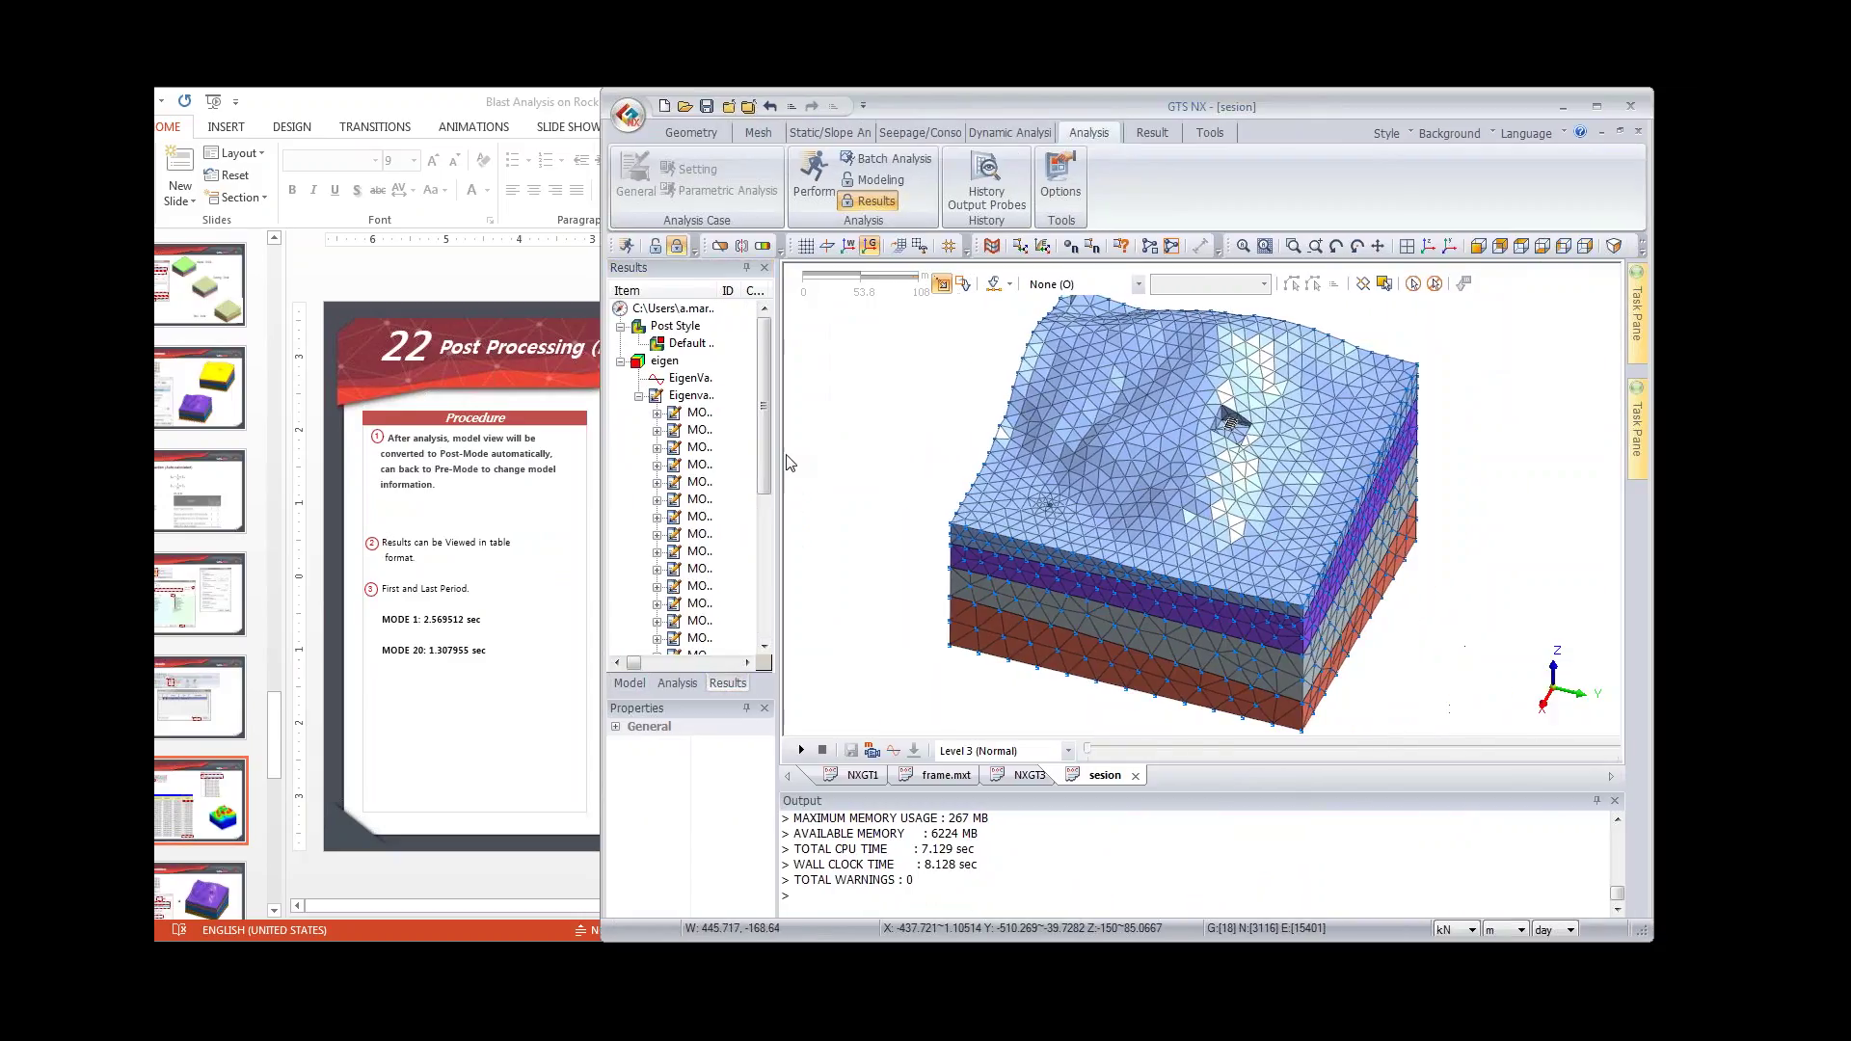
left_click_drag(780, 452, 823, 459)
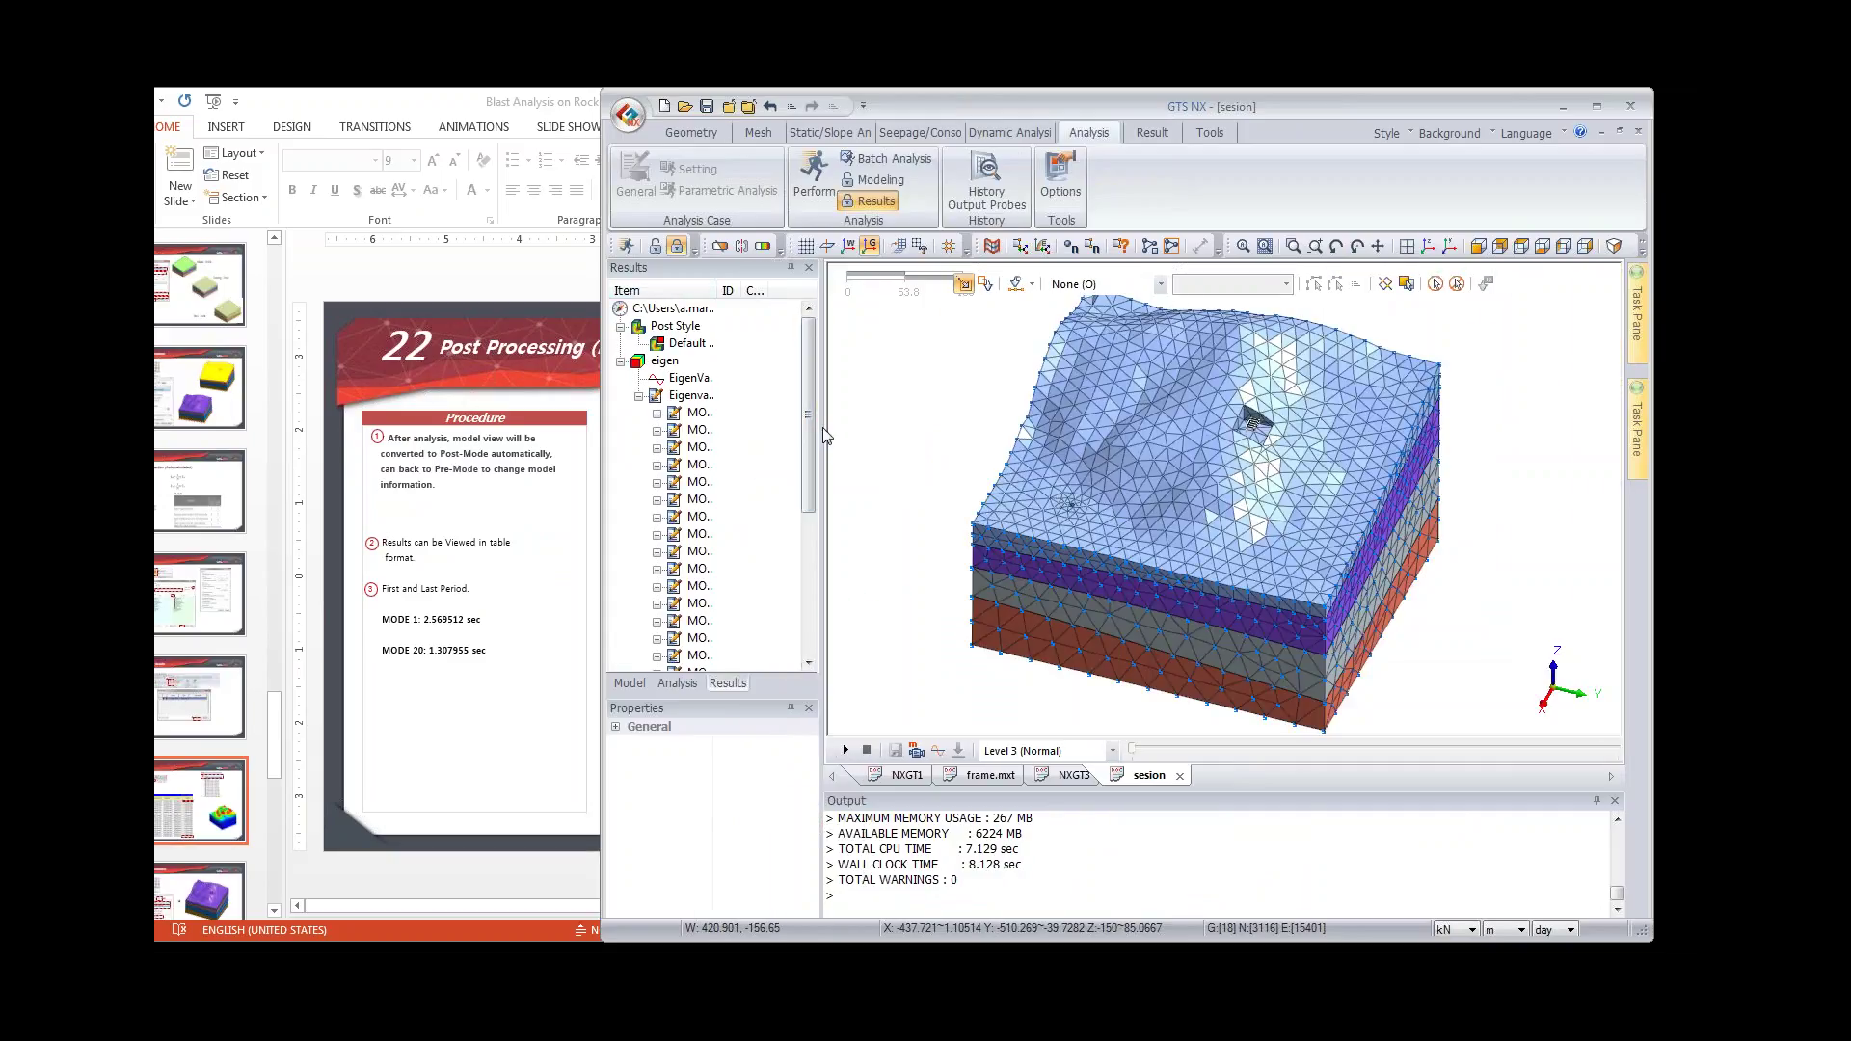
left_click_drag(836, 429, 860, 430)
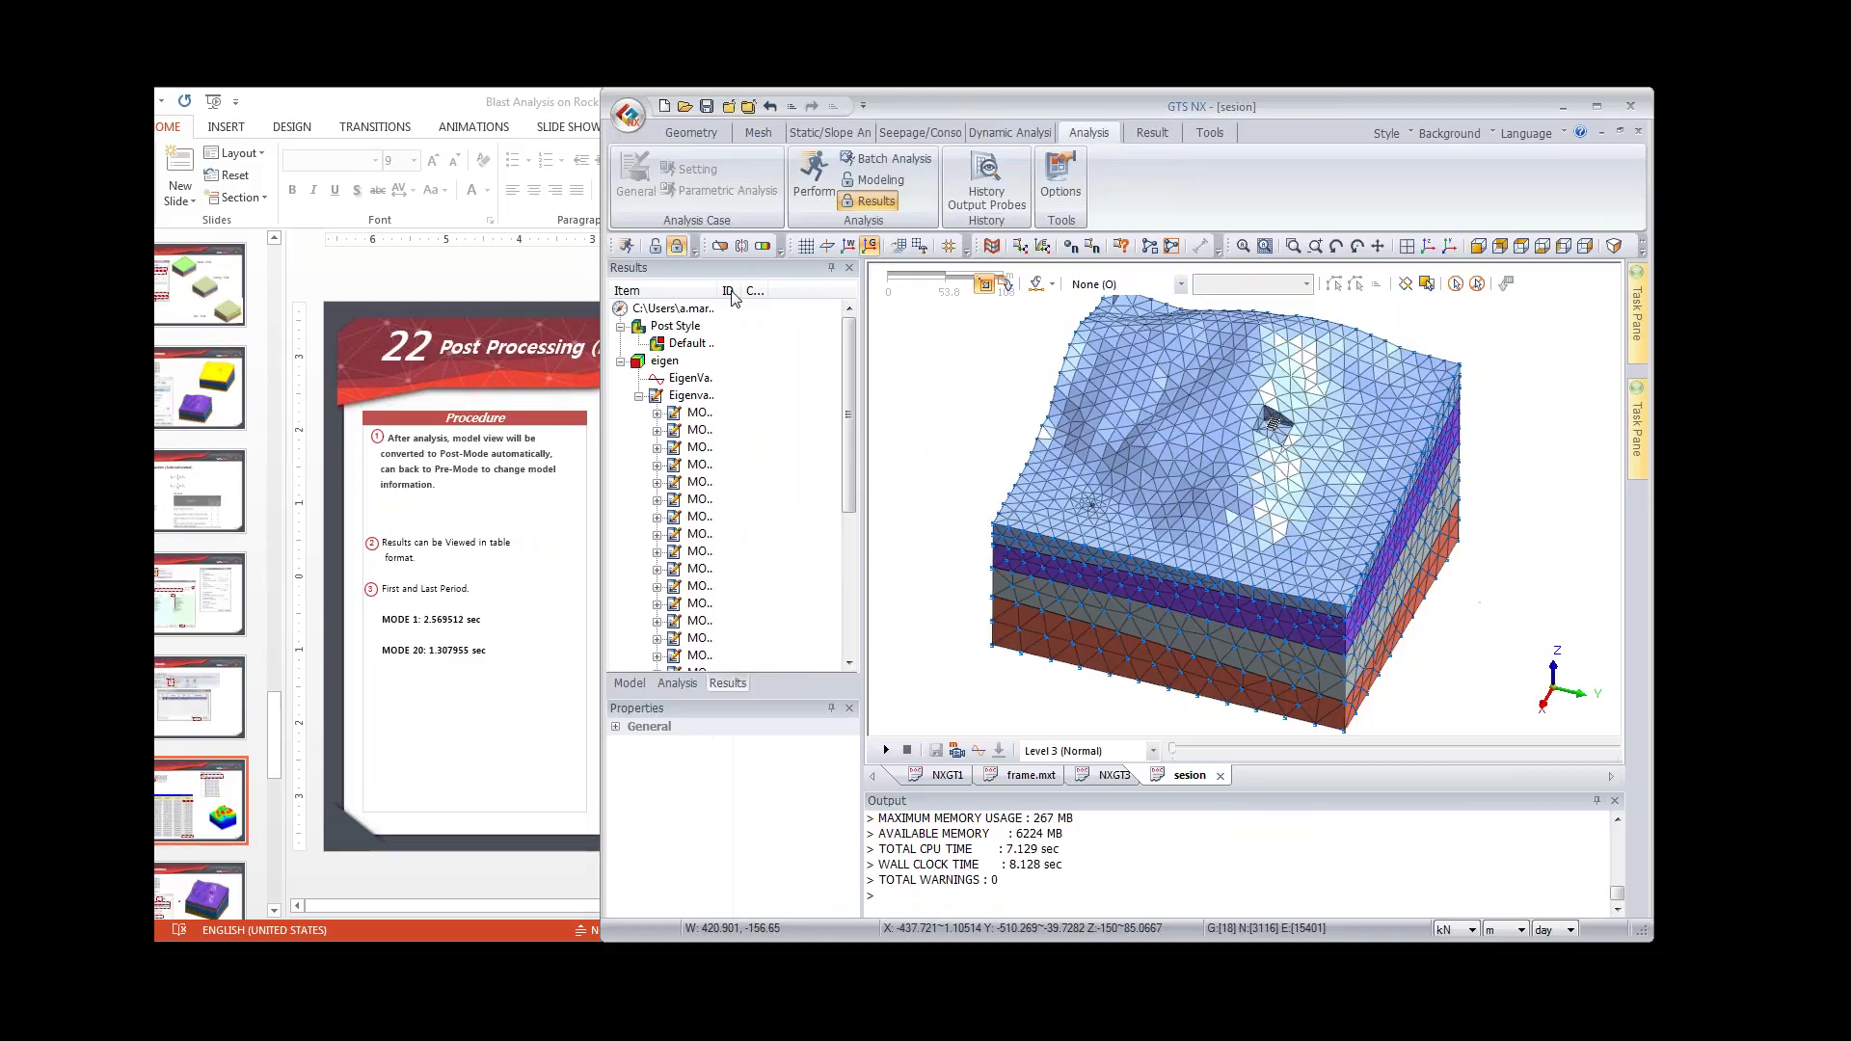
left_click_drag(717, 293, 793, 294)
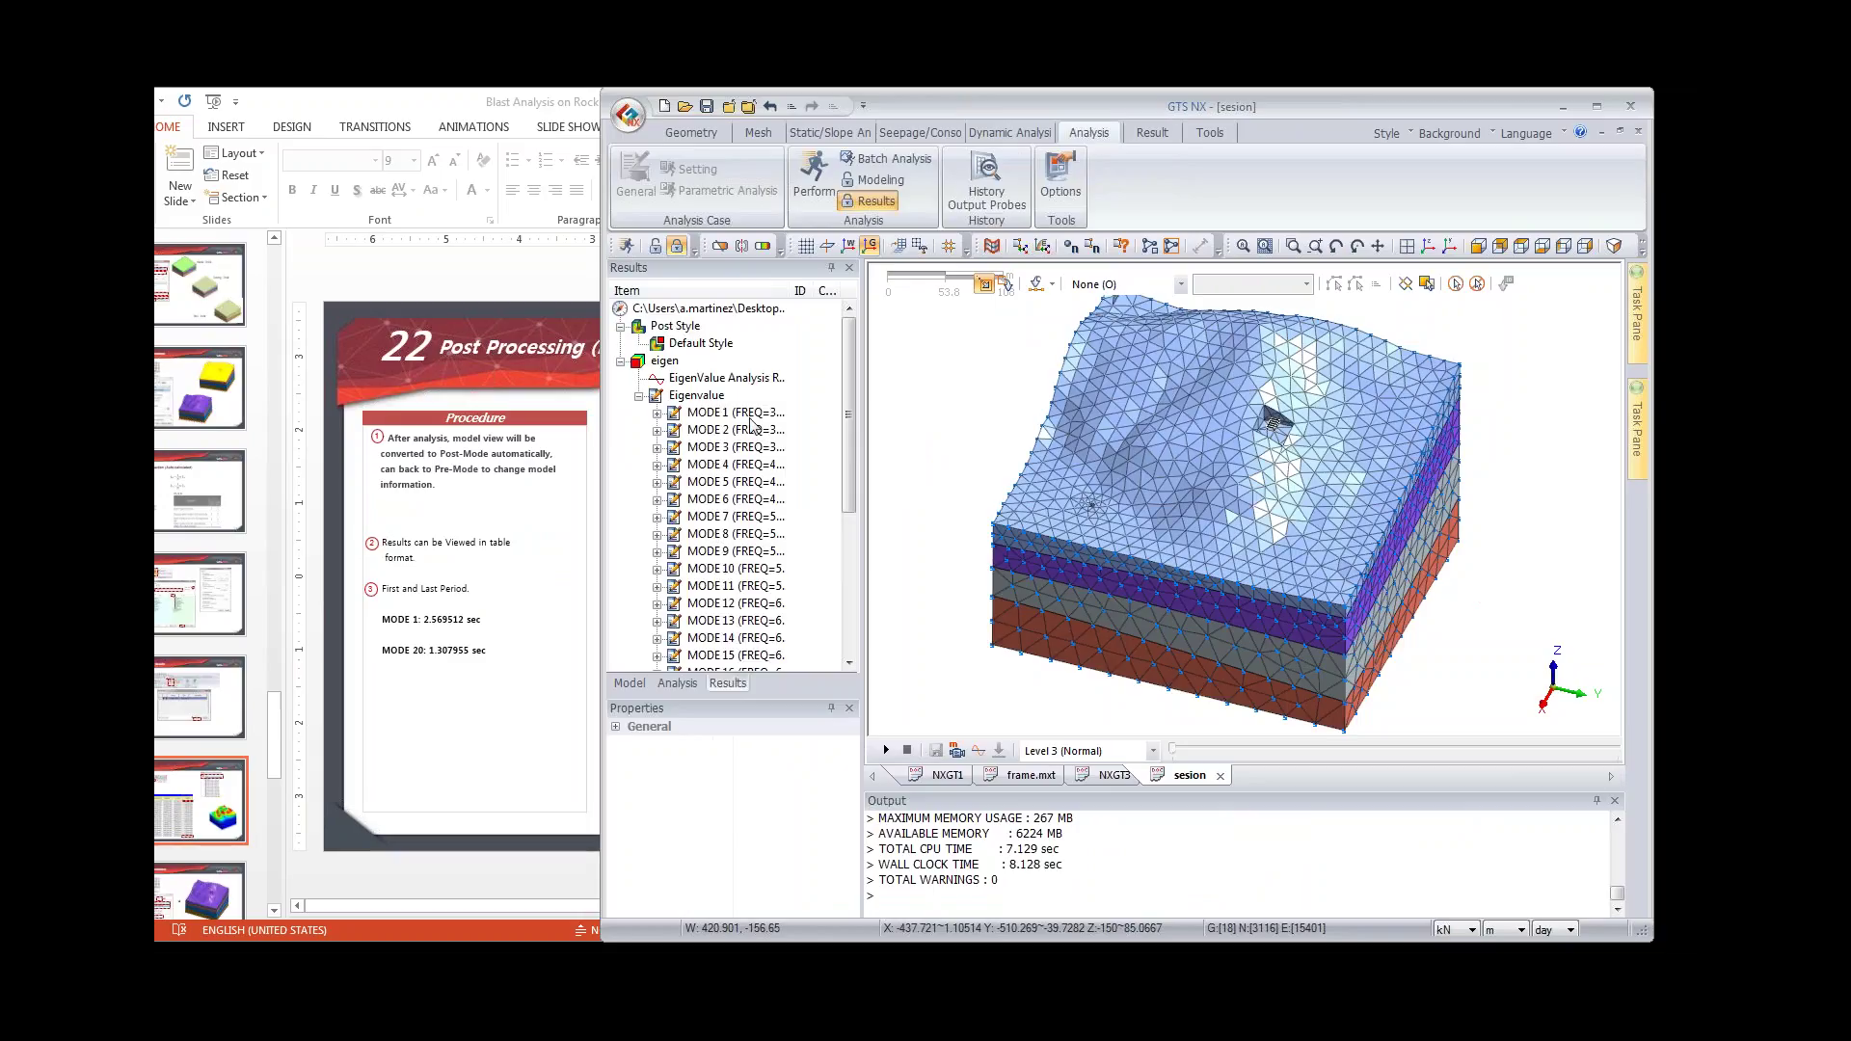
left_click(736, 380)
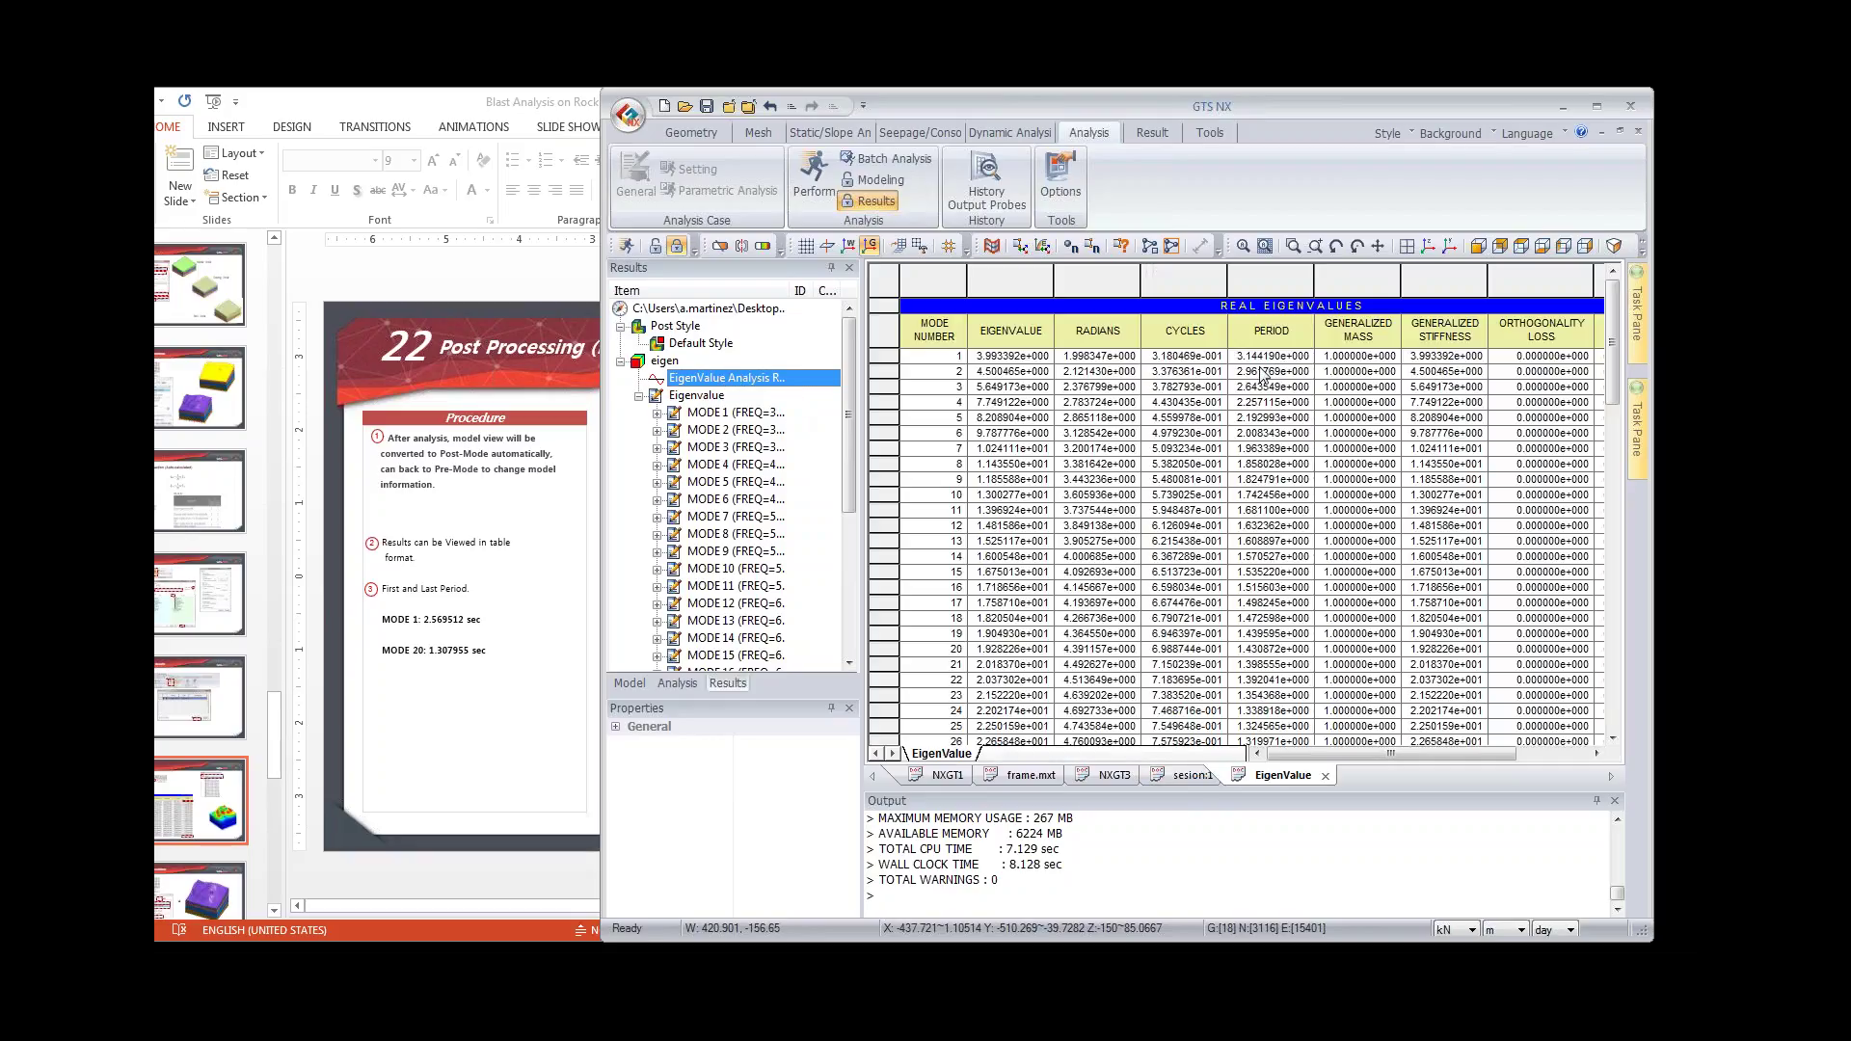
scroll(1295, 501, "down", 3)
scroll(1298, 424, "up", 3)
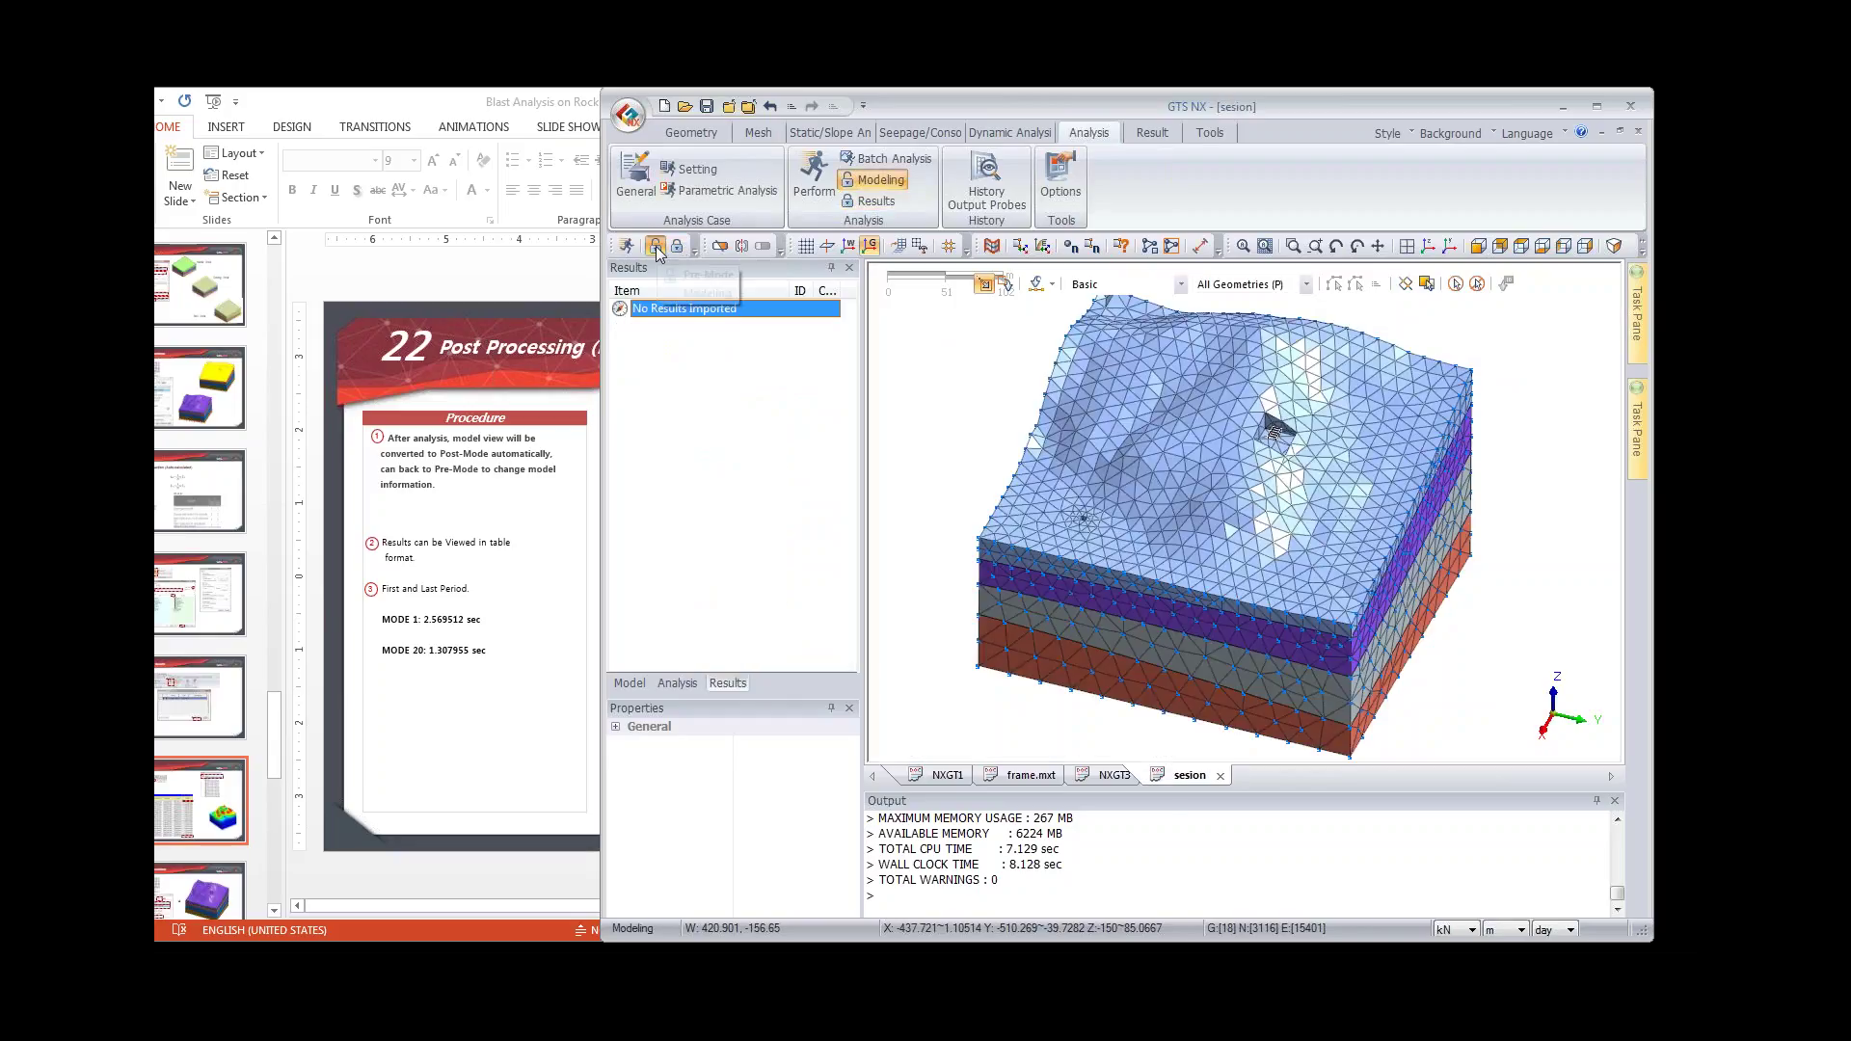
Step: Check the tutorial slides, then return to GTS NX and enlarge the model view
left_click(537, 443)
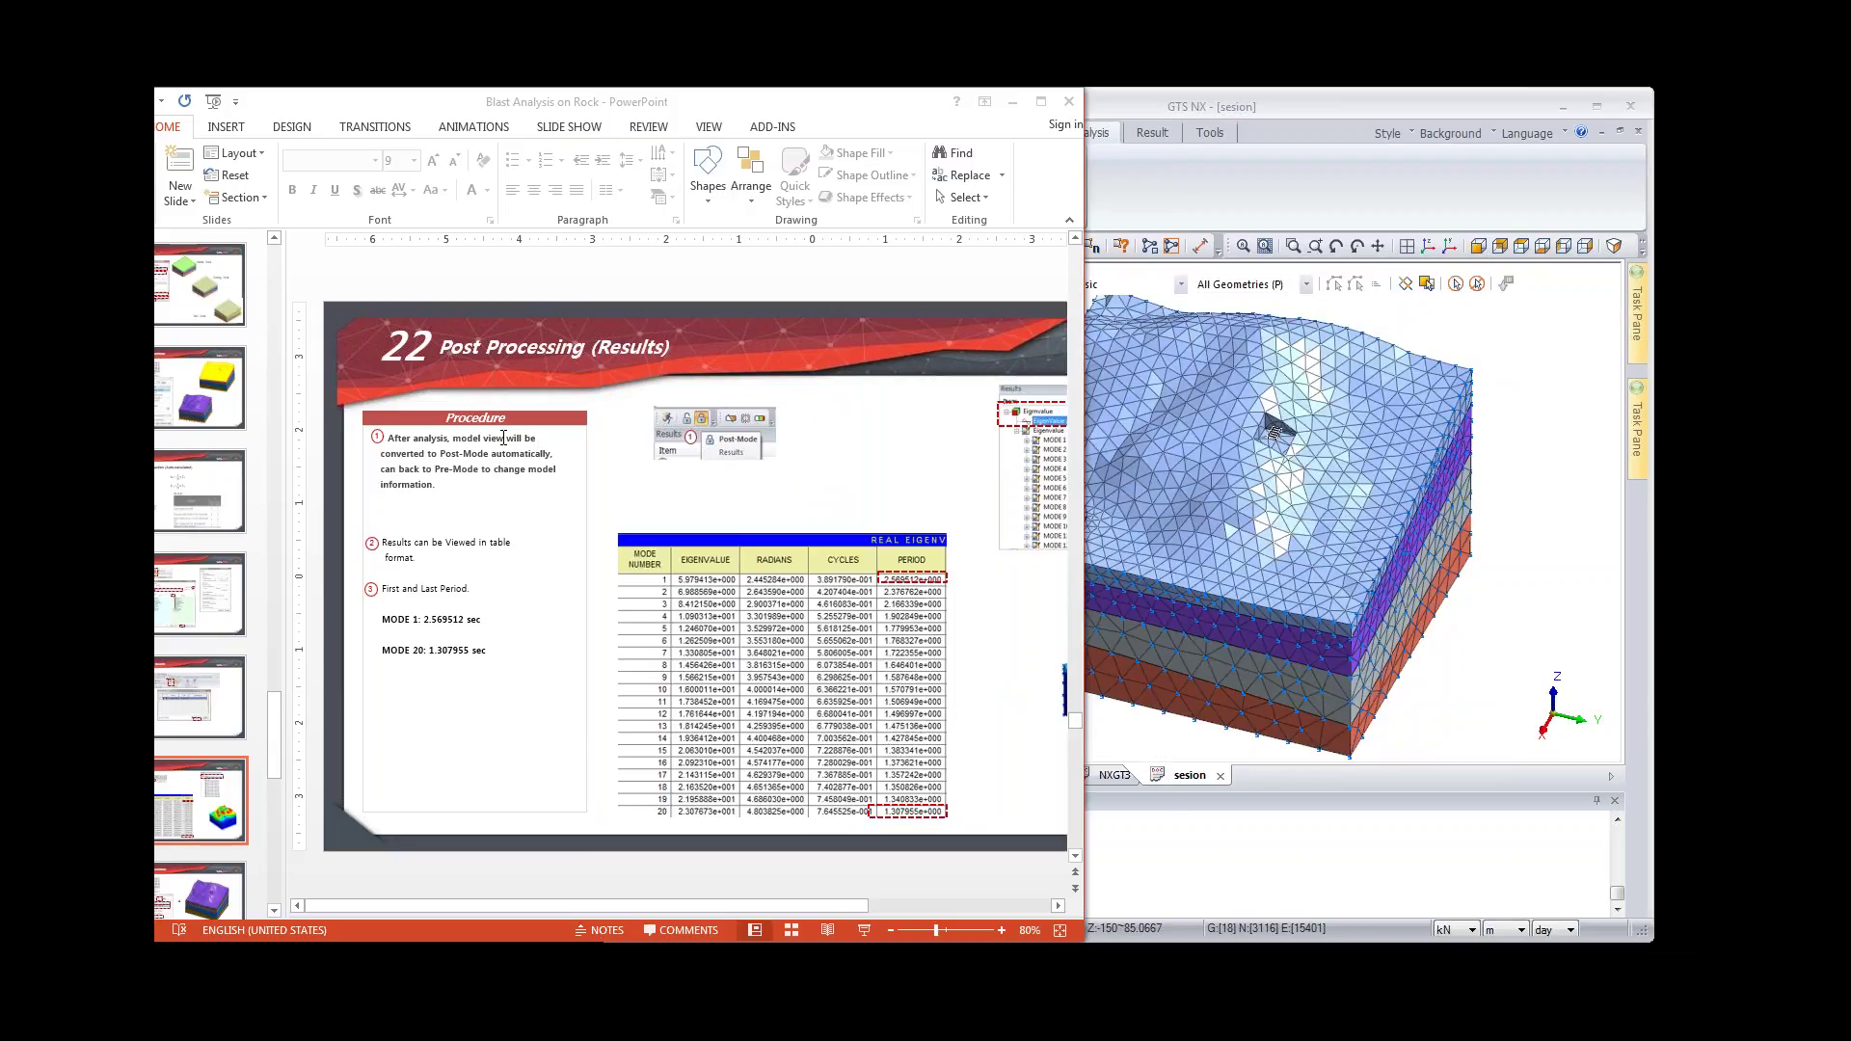
scroll(506, 434, "down", 1)
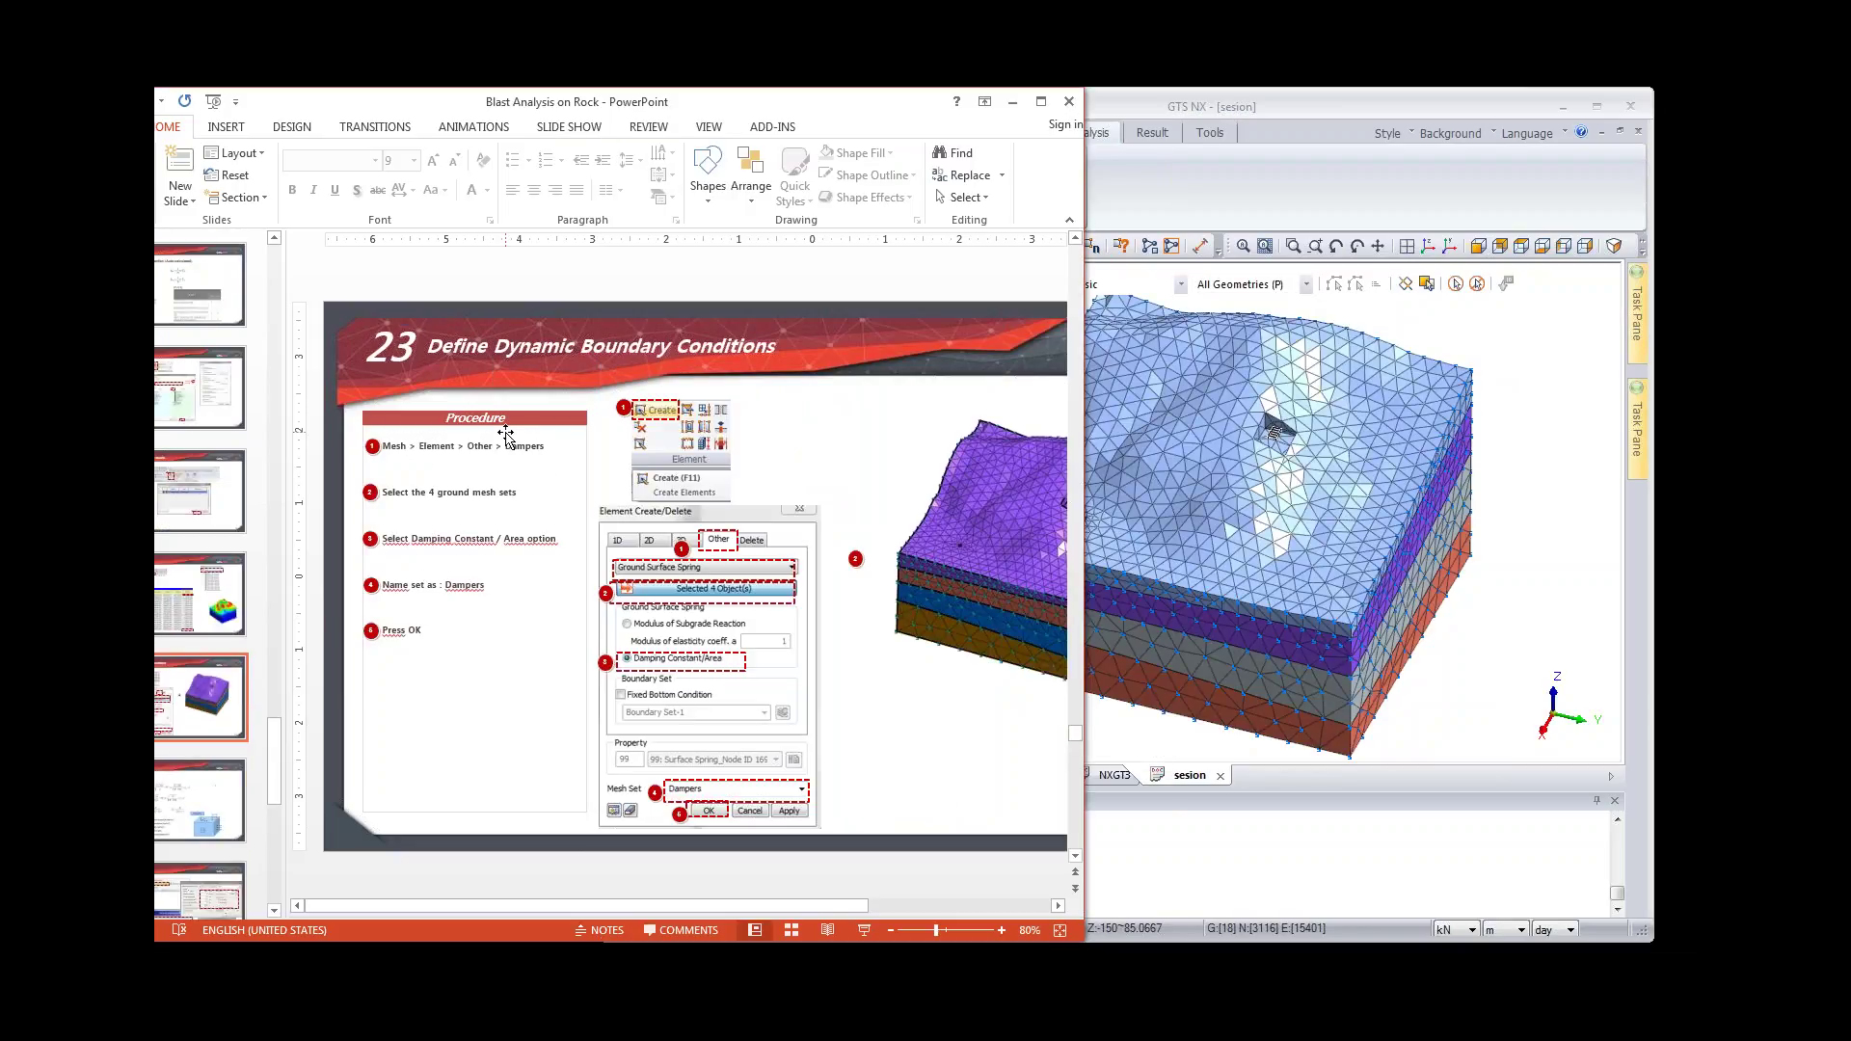
left_click(1552, 389)
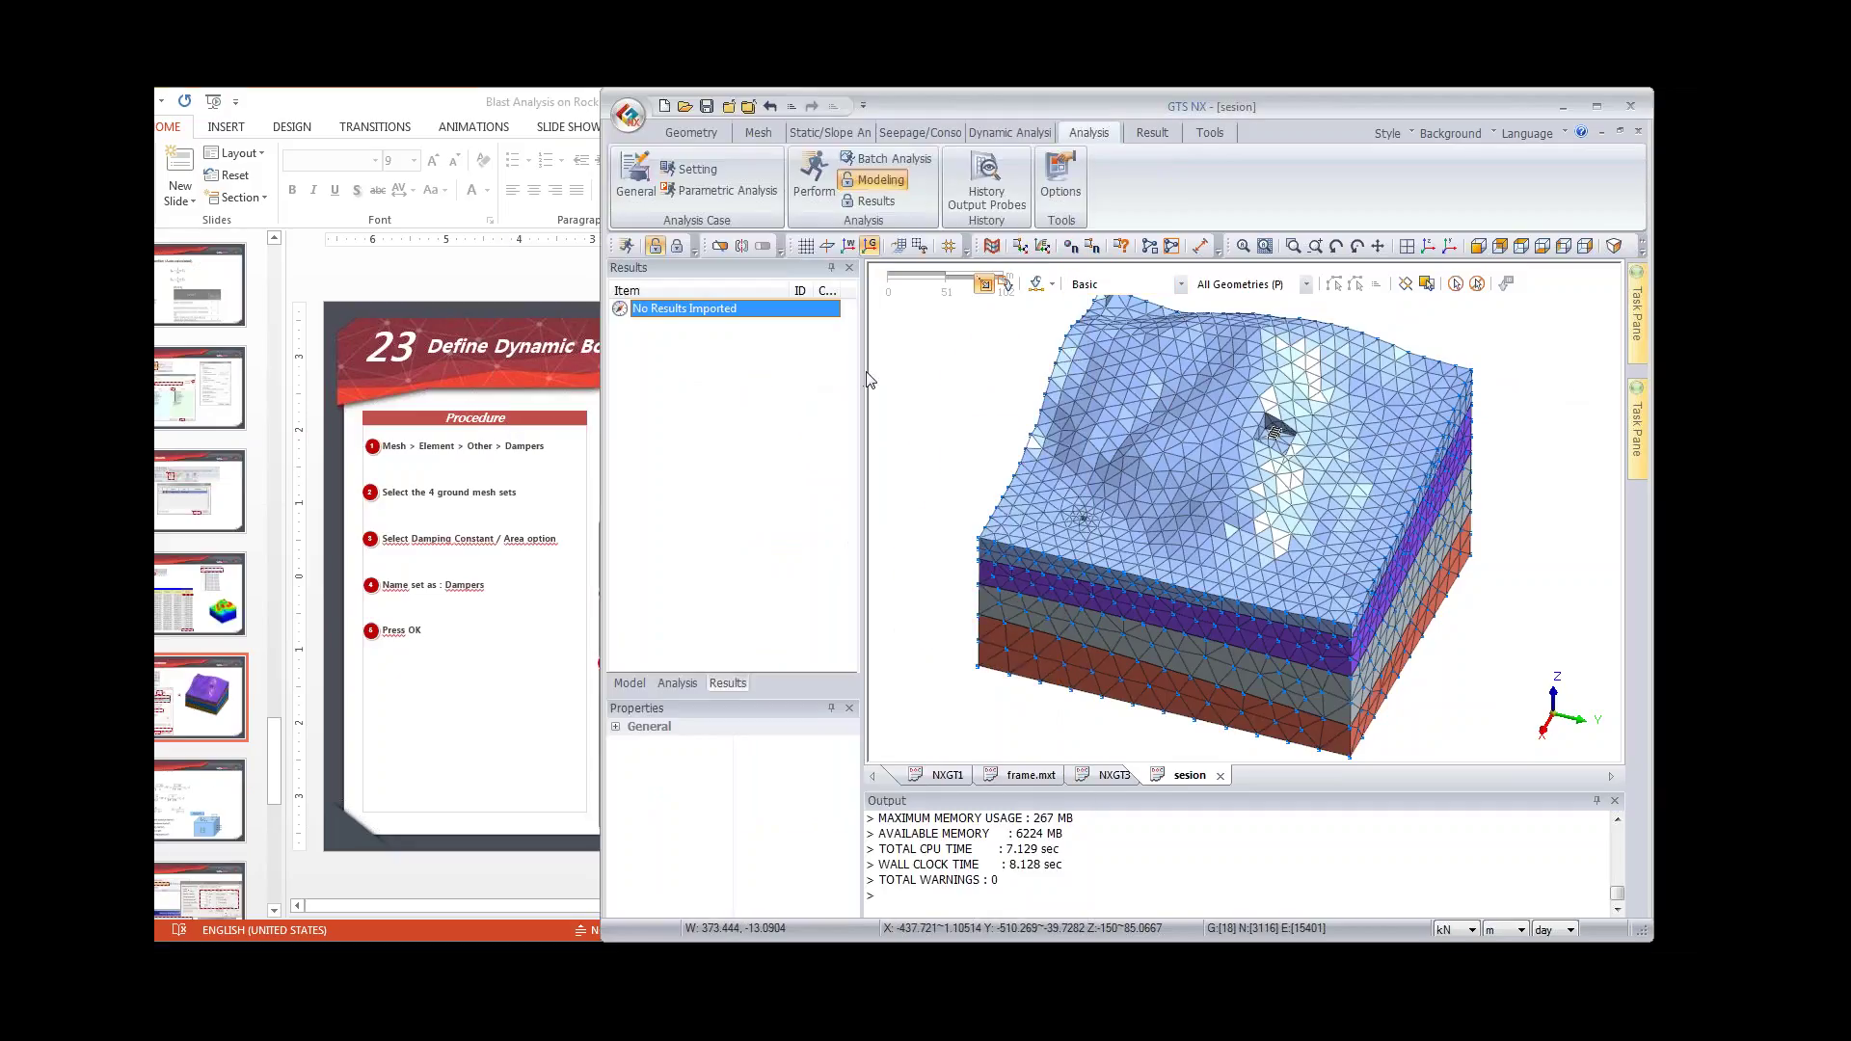
left_click_drag(867, 380, 766, 381)
middle_click_drag(1134, 421, 1166, 426)
Step: Start a Ground Surface Spring element using Damping Constant/Area with the fixed bottom turned off
left_click(753, 136)
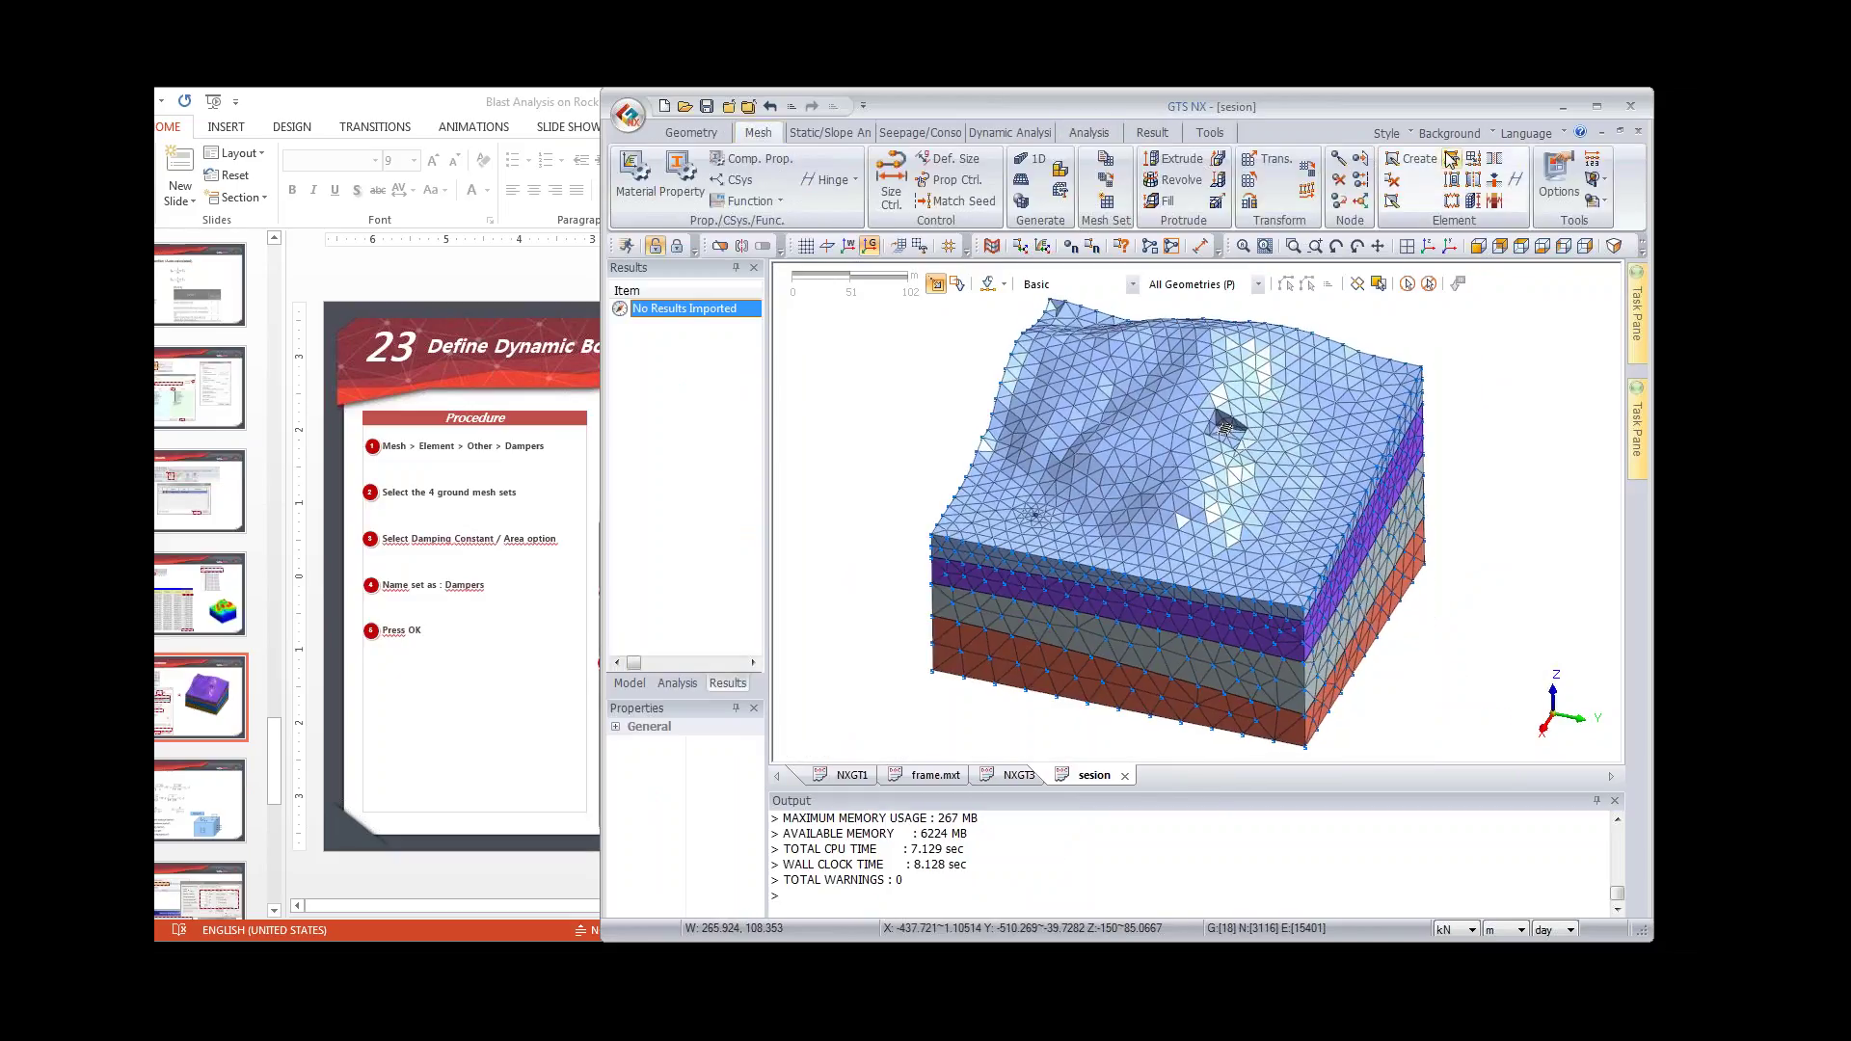
left_click(1414, 159)
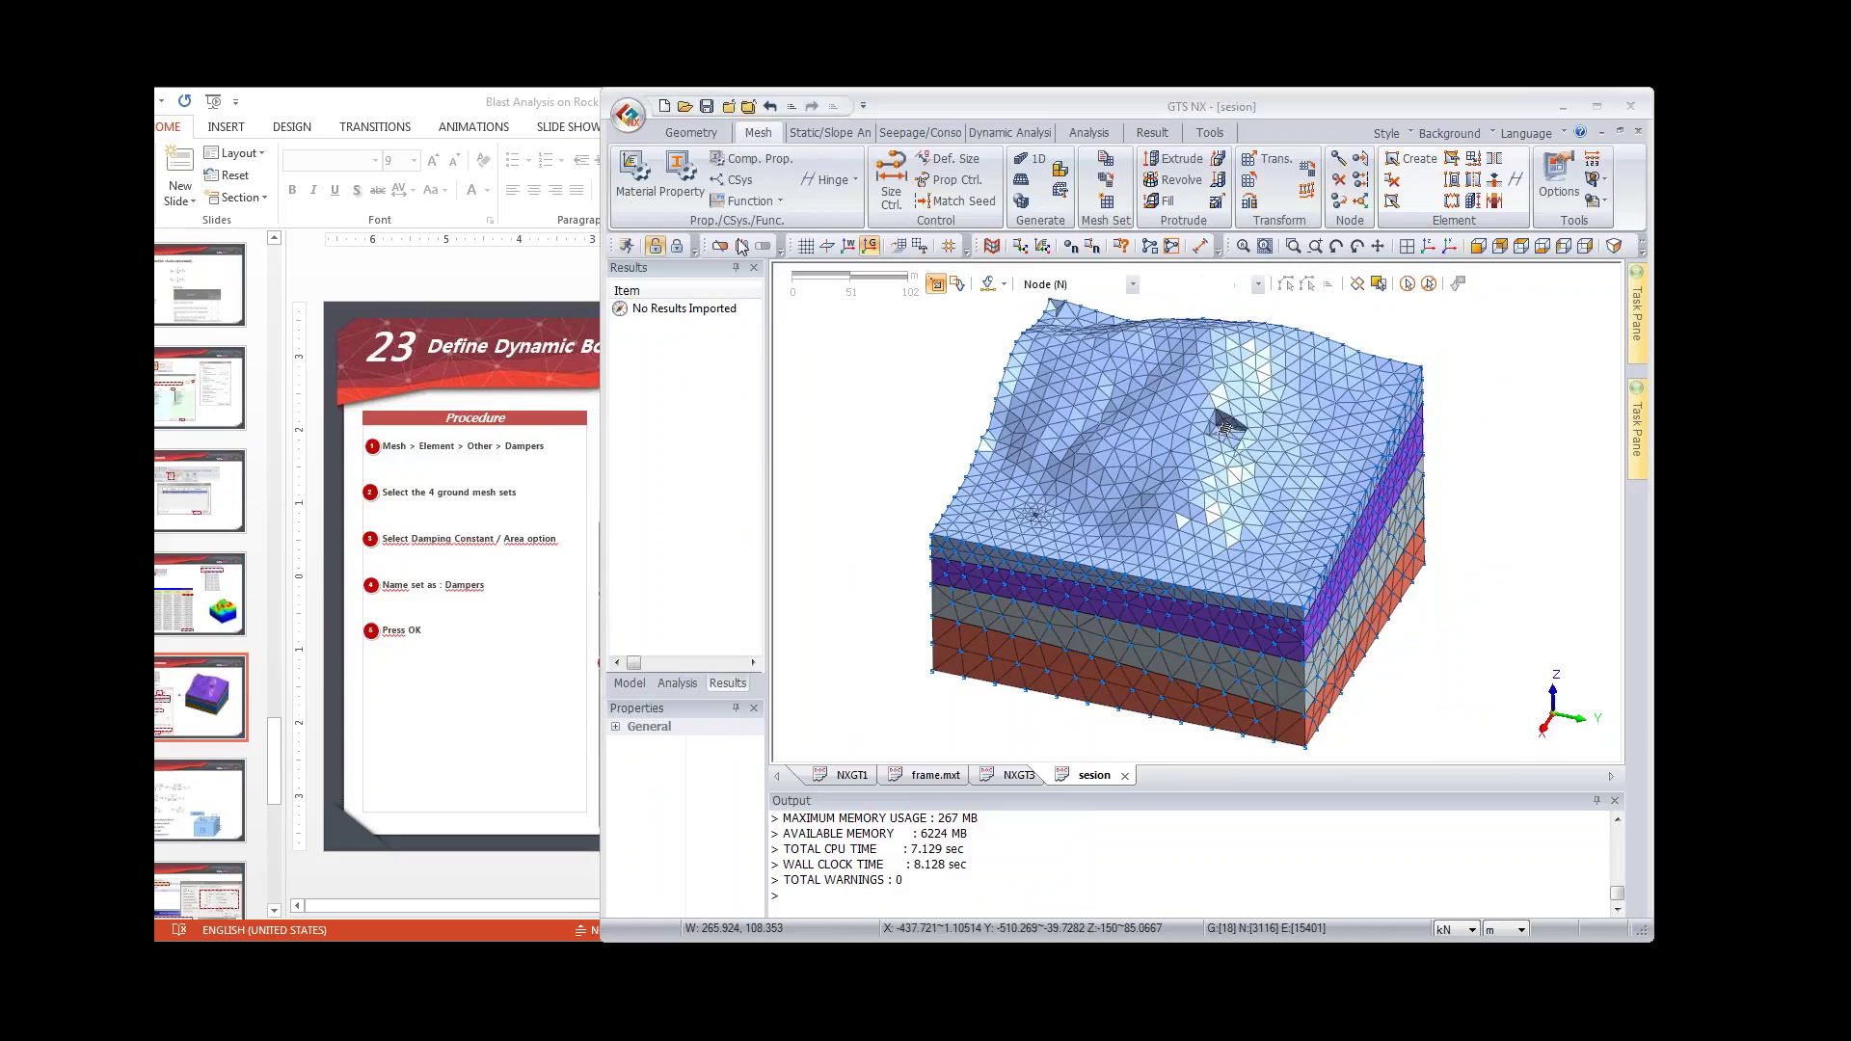
left_click(752, 307)
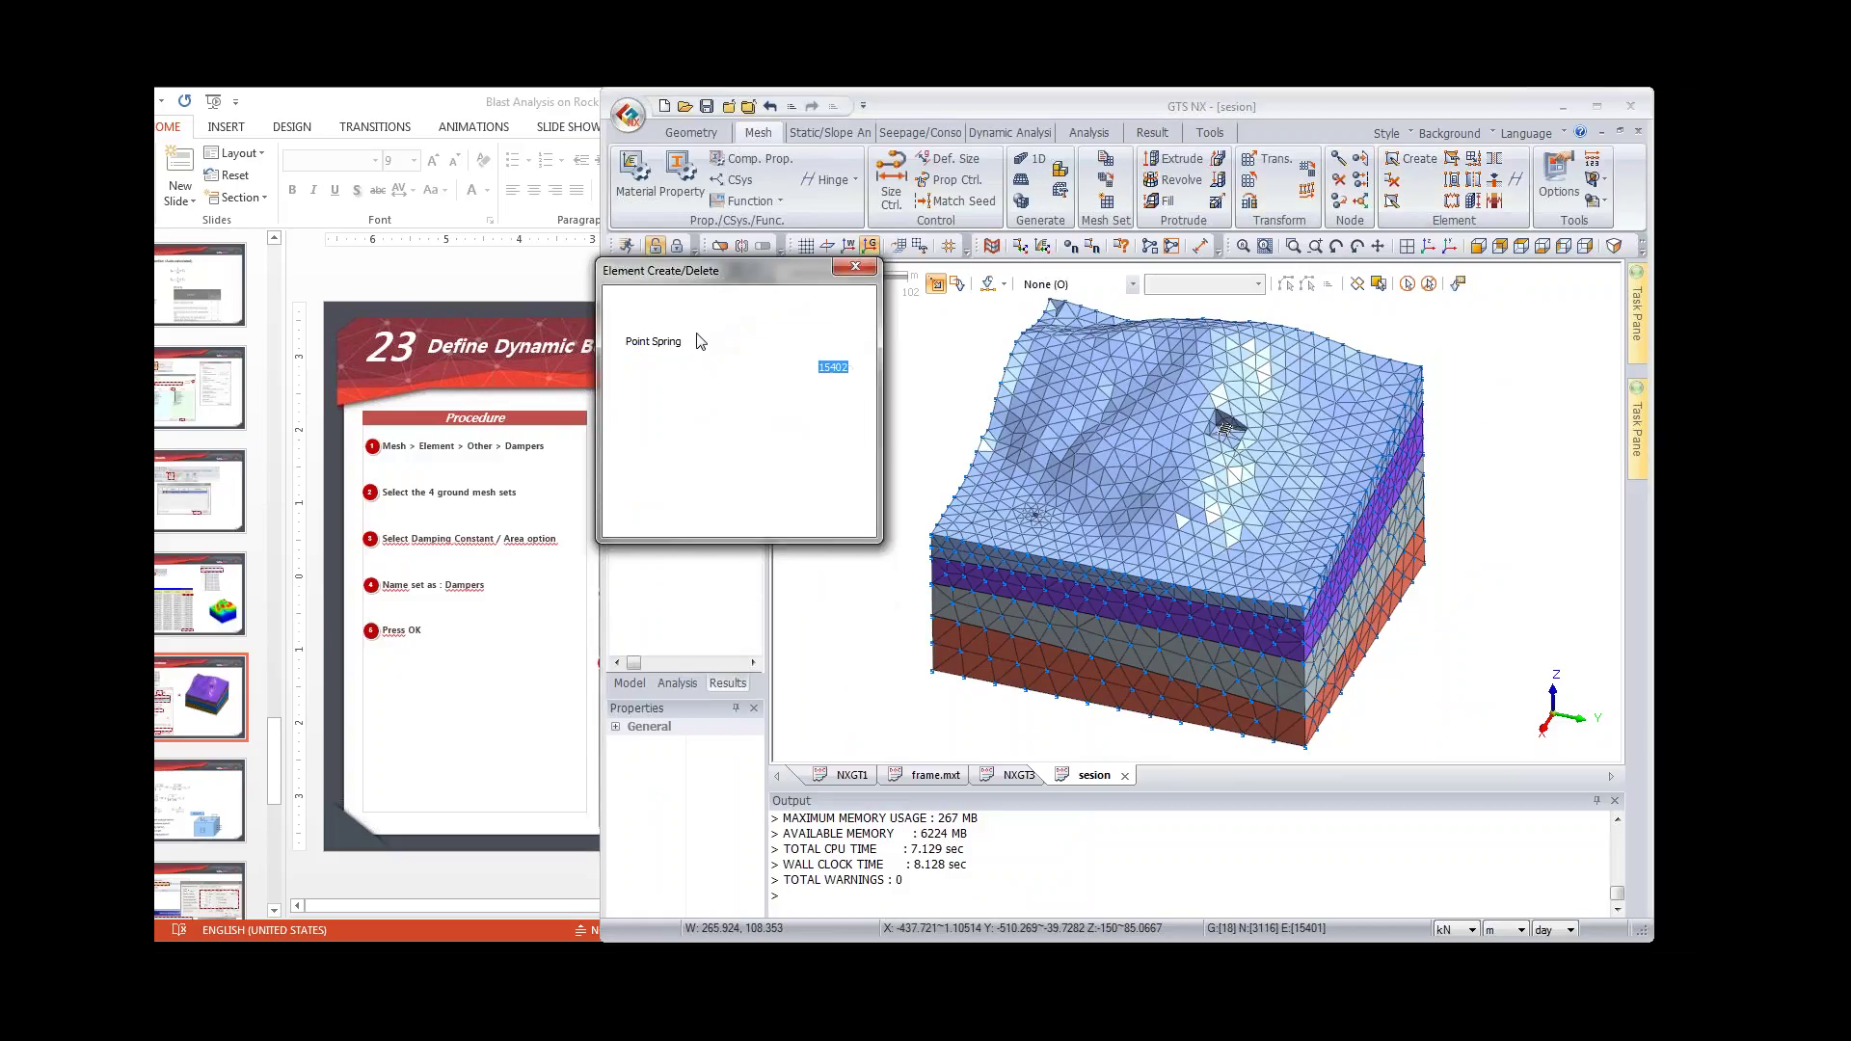
left_click(671, 342)
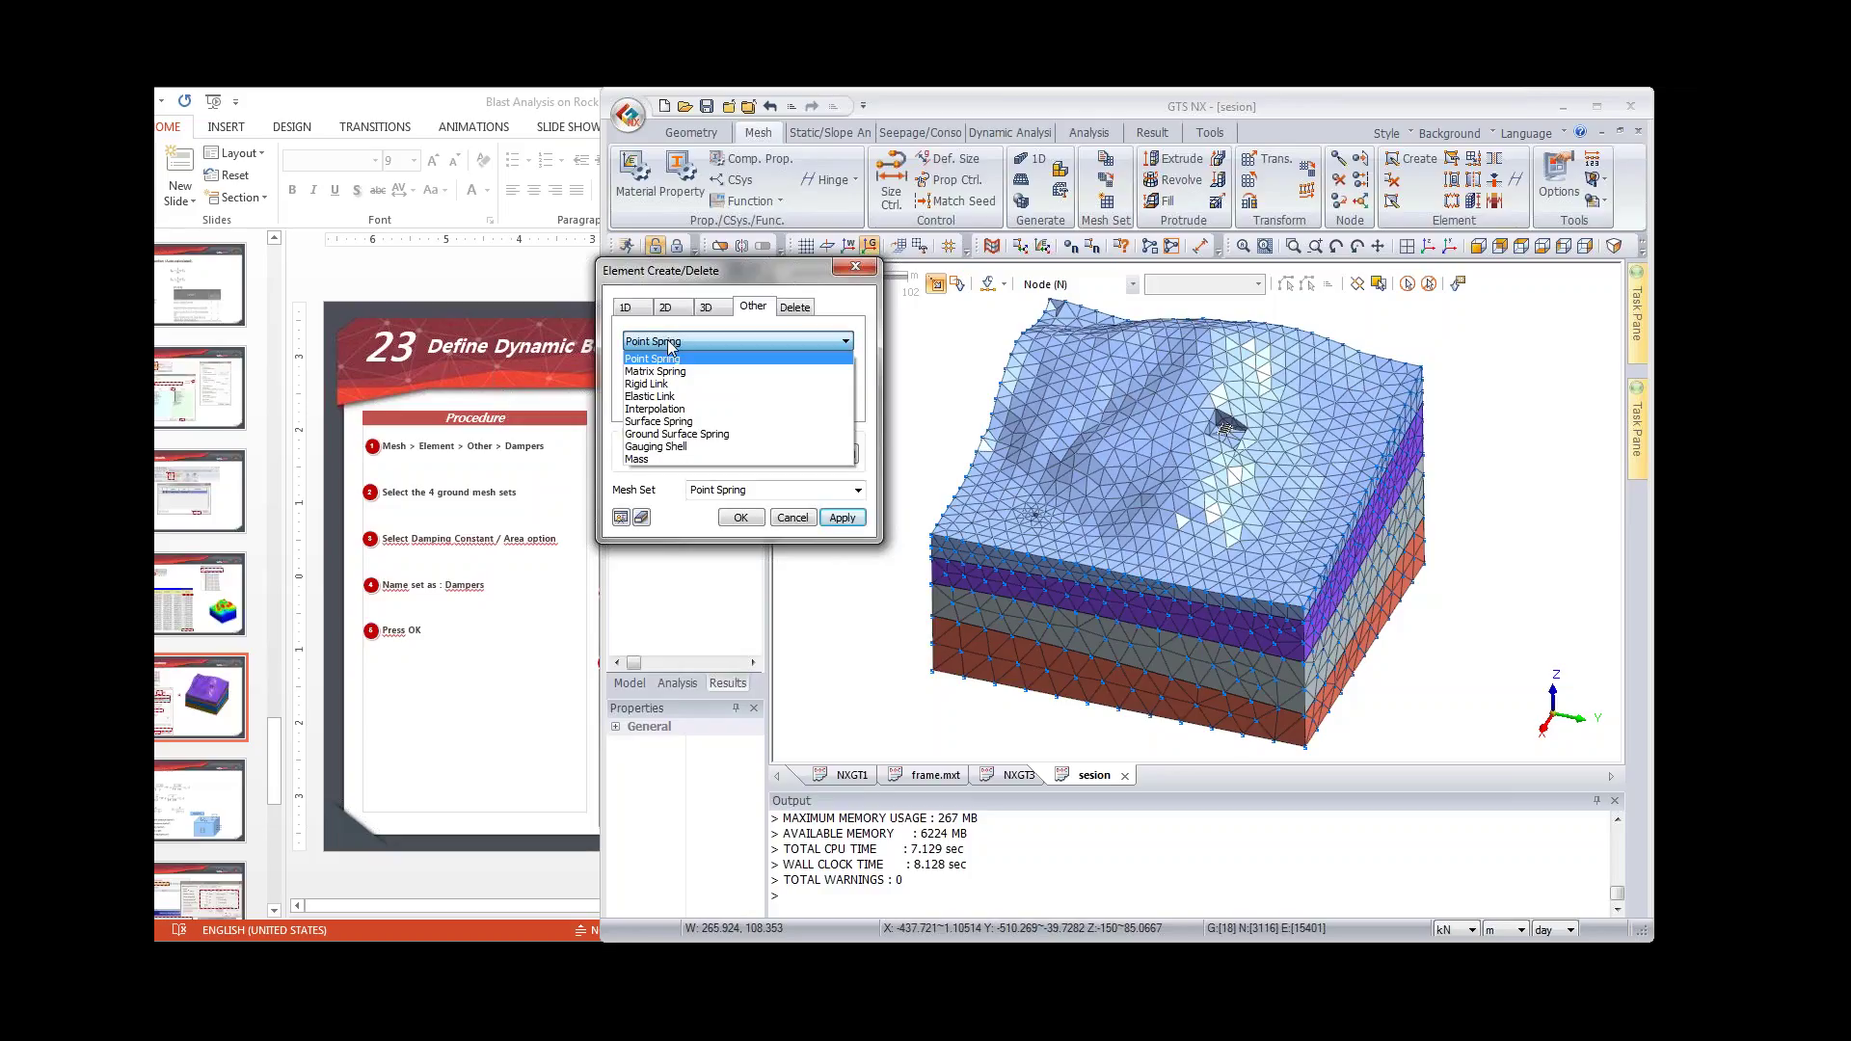
left_click(677, 434)
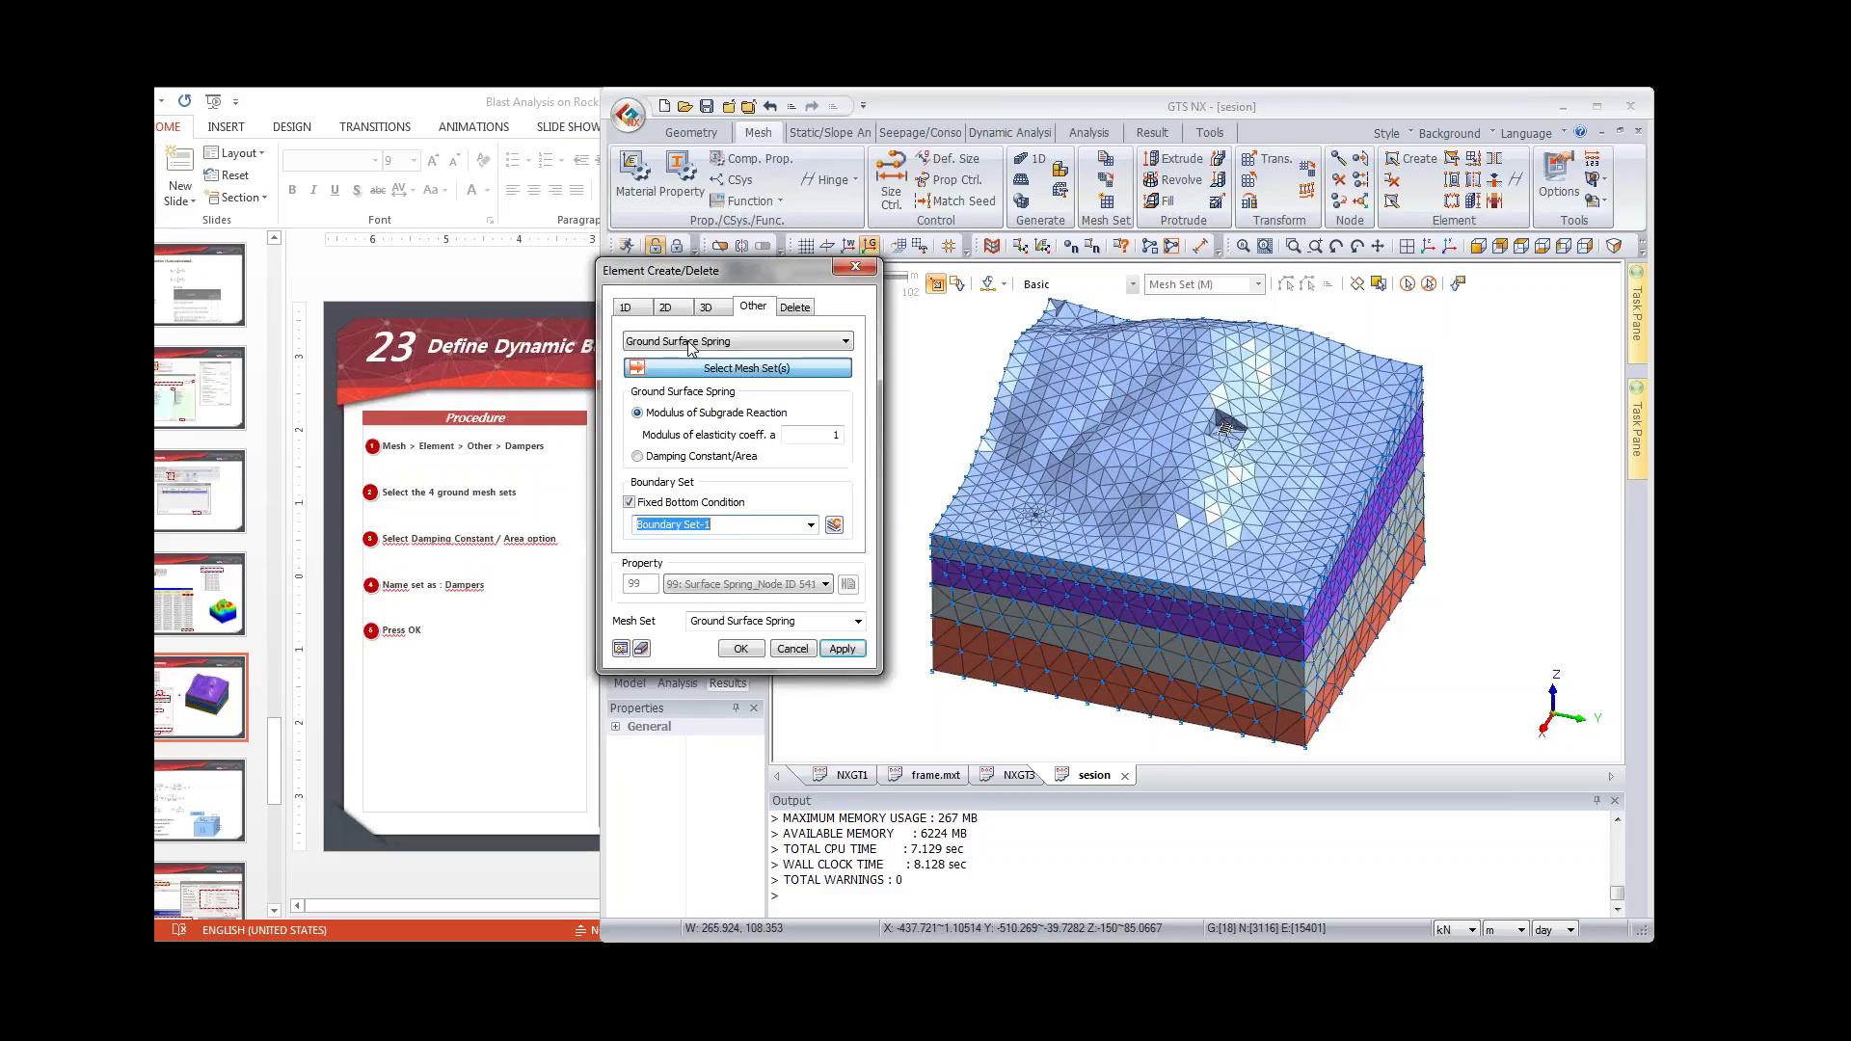
left_click(675, 457)
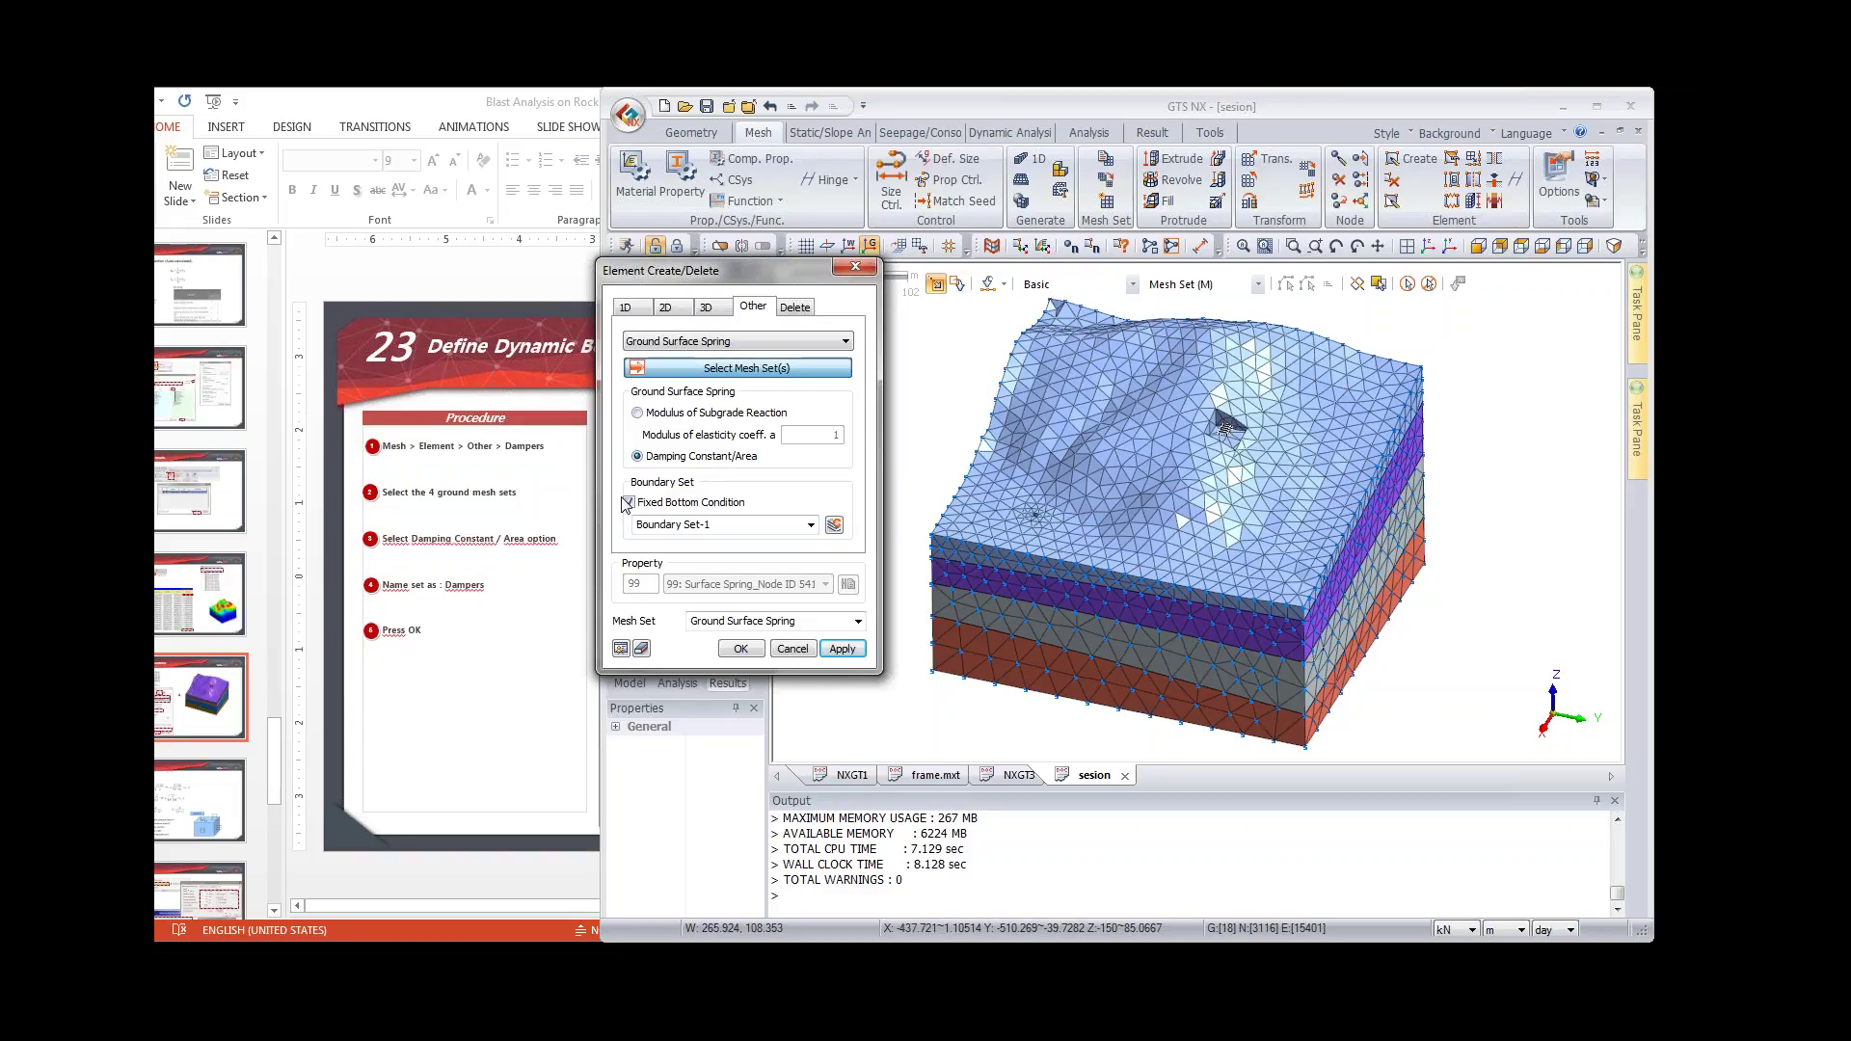
left_click(627, 502)
Step: Pick the four ground mesh sets, including the grey and brown rock layers, and name the mesh set dampers
left_click(1020, 555)
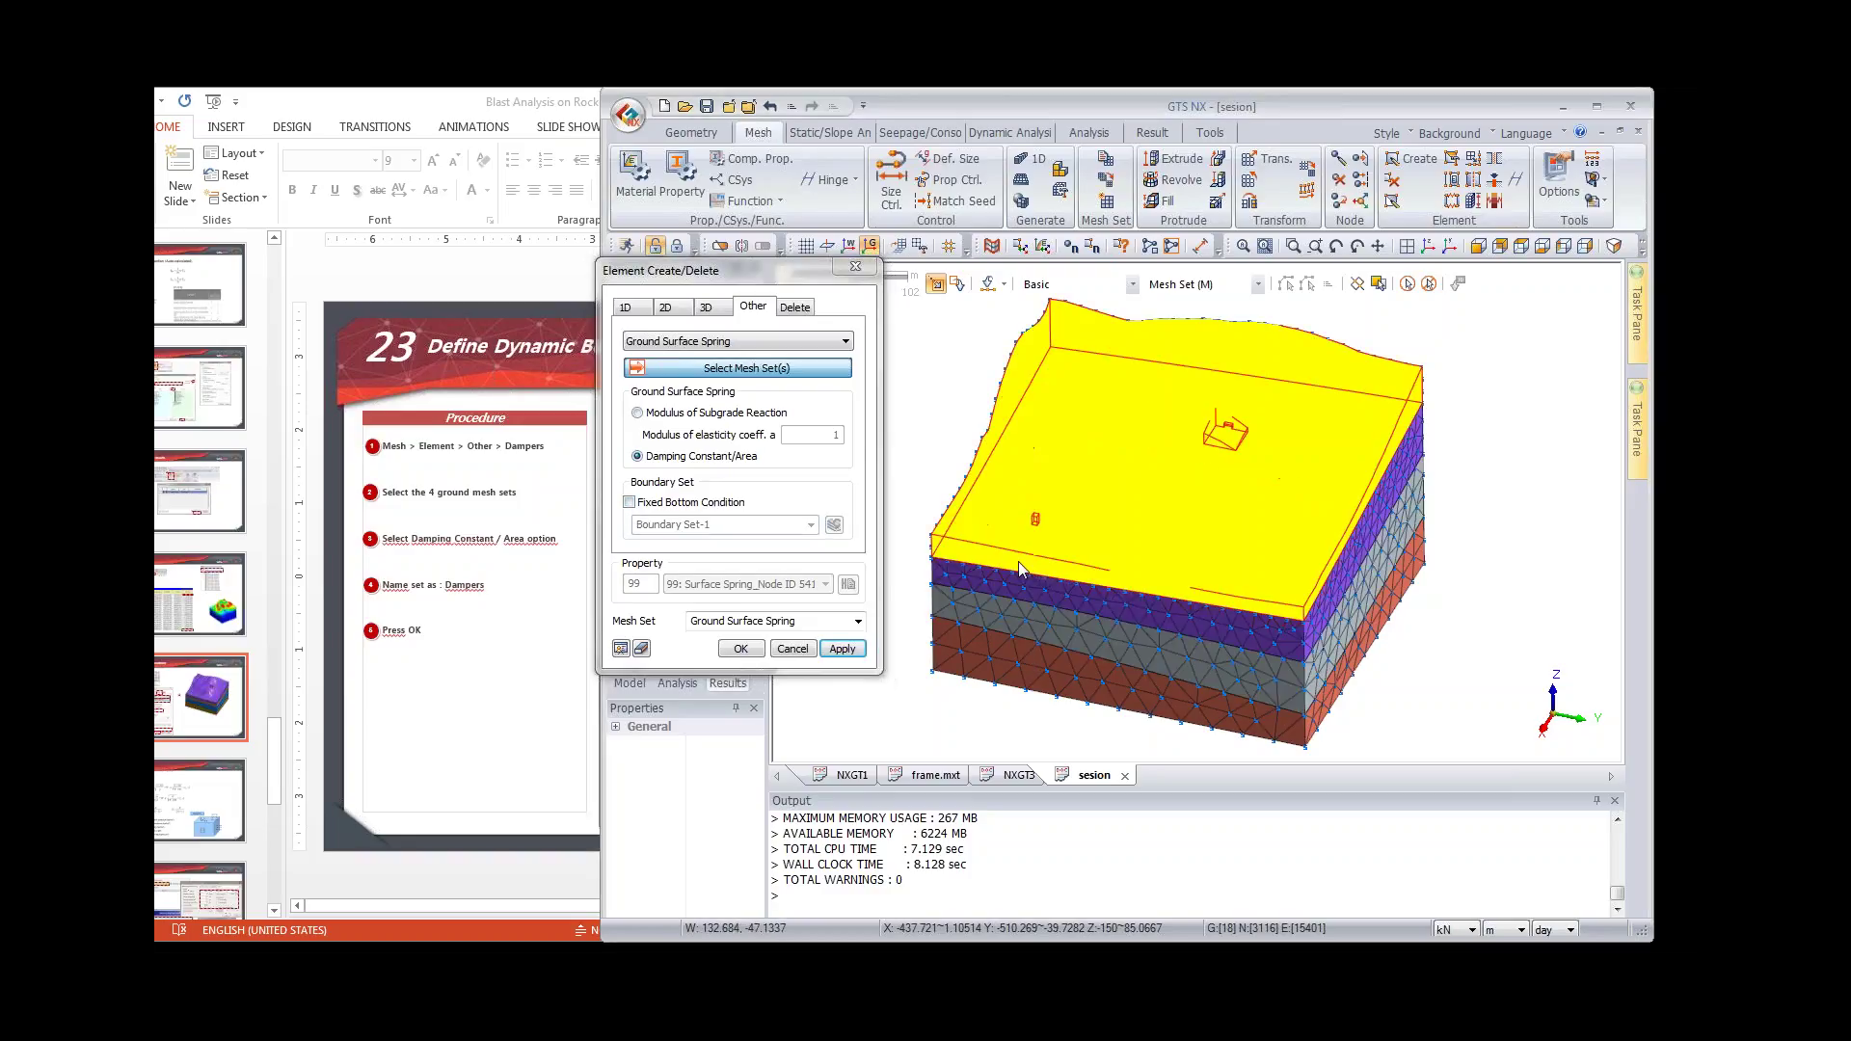
left_click(1020, 586)
left_click(1029, 633)
left_click(1020, 664)
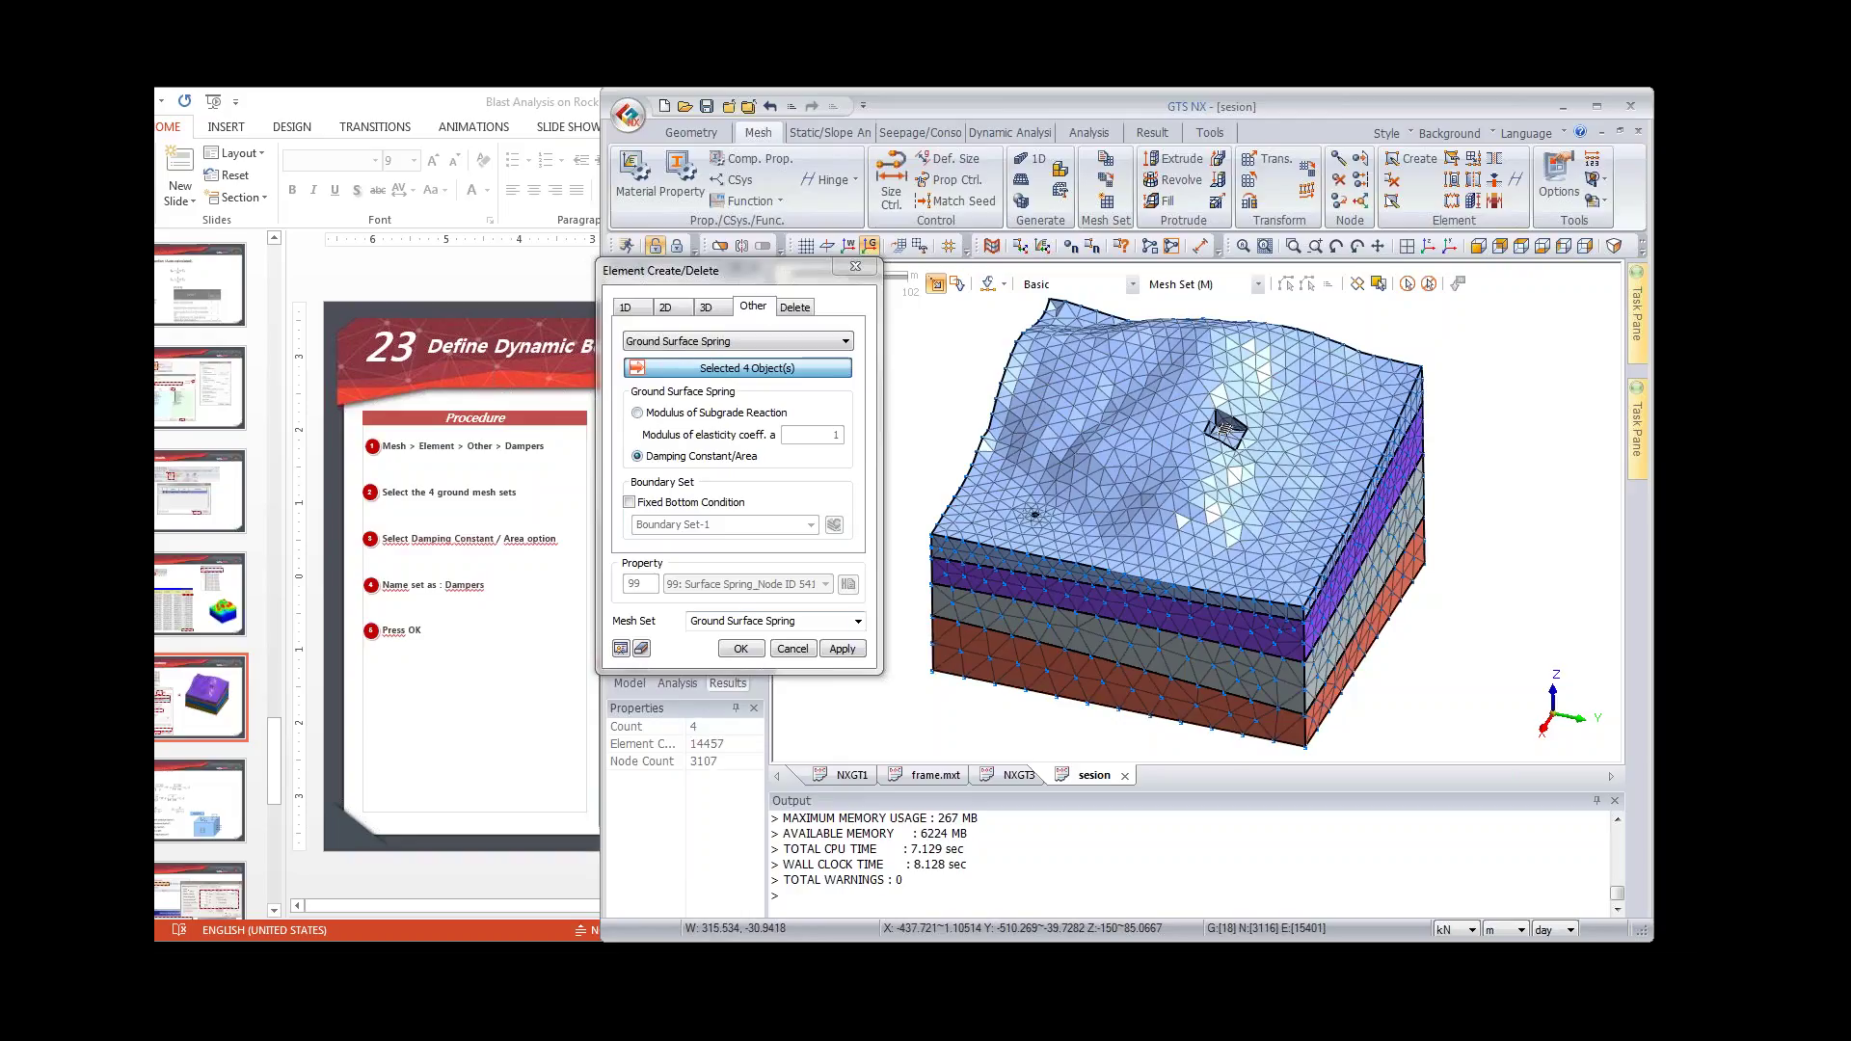
triple_click(742, 621)
type("dampers")
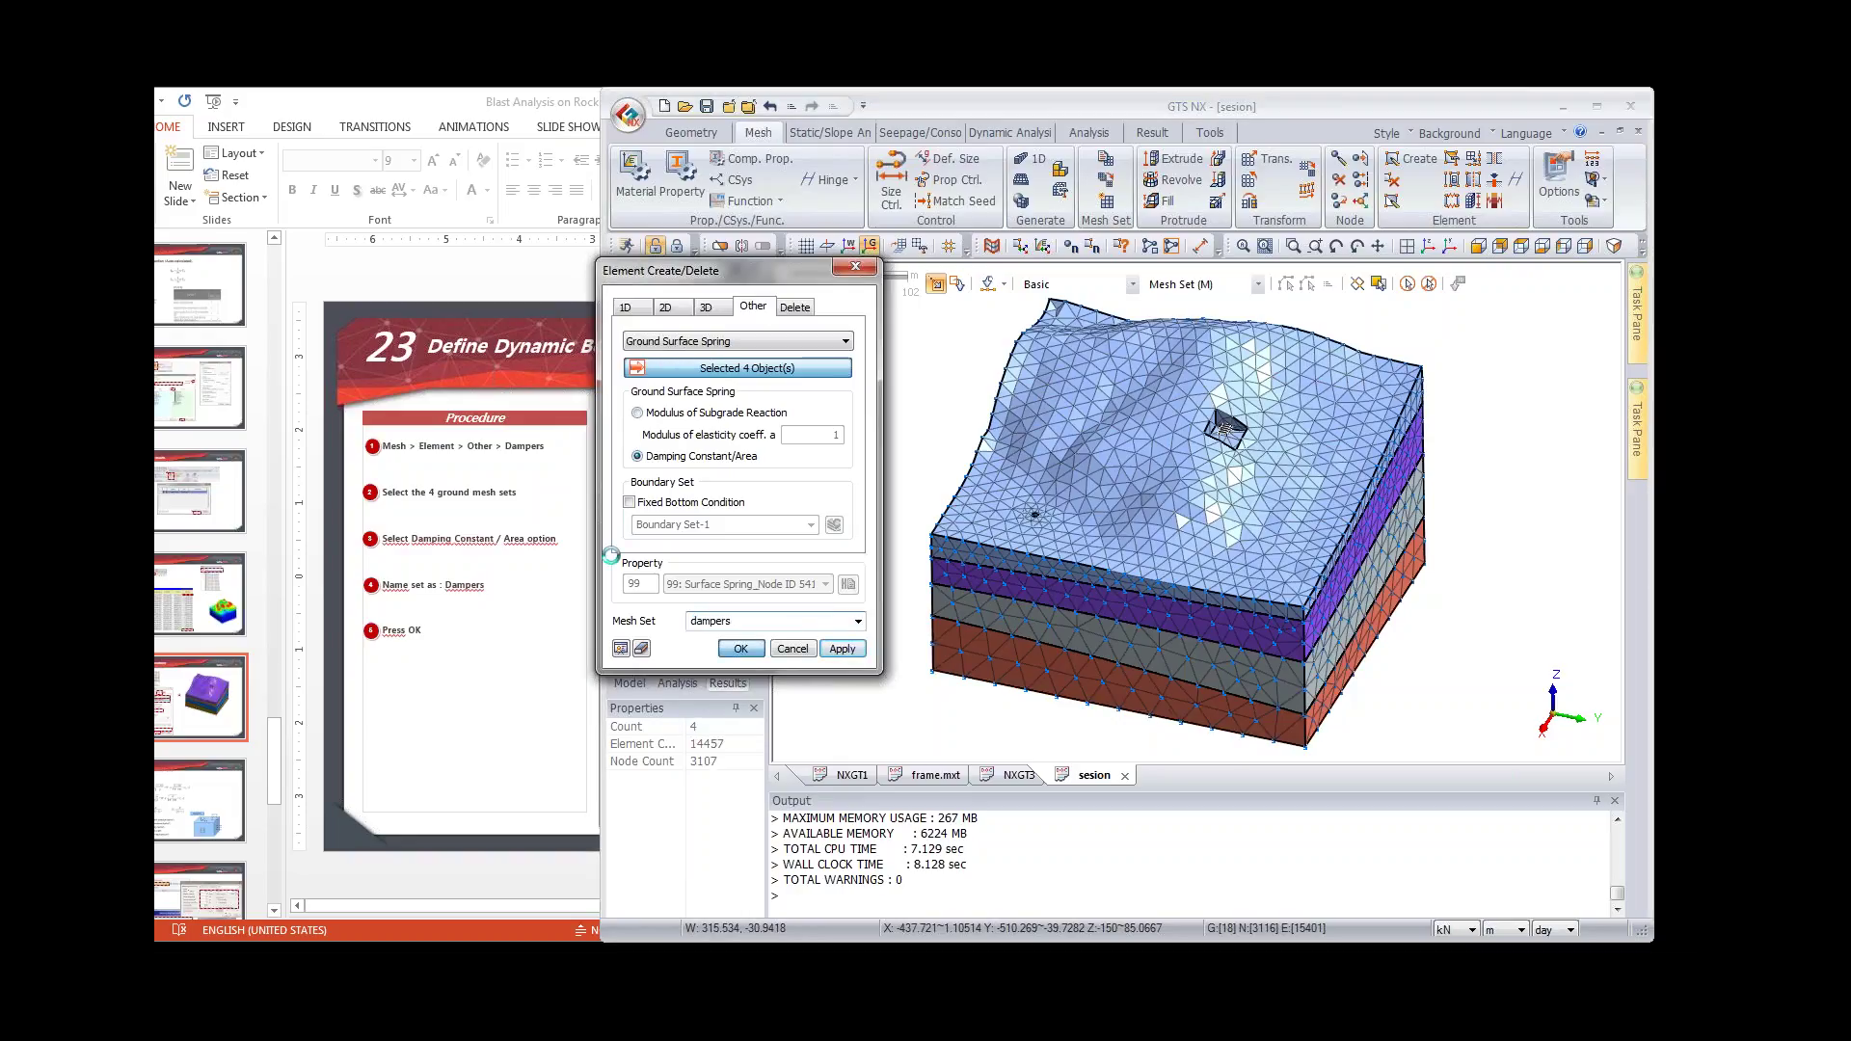
Step: Browse the slides to the Damping constant slide, back to slide 24, then return to GTS NX
left_click(473, 410)
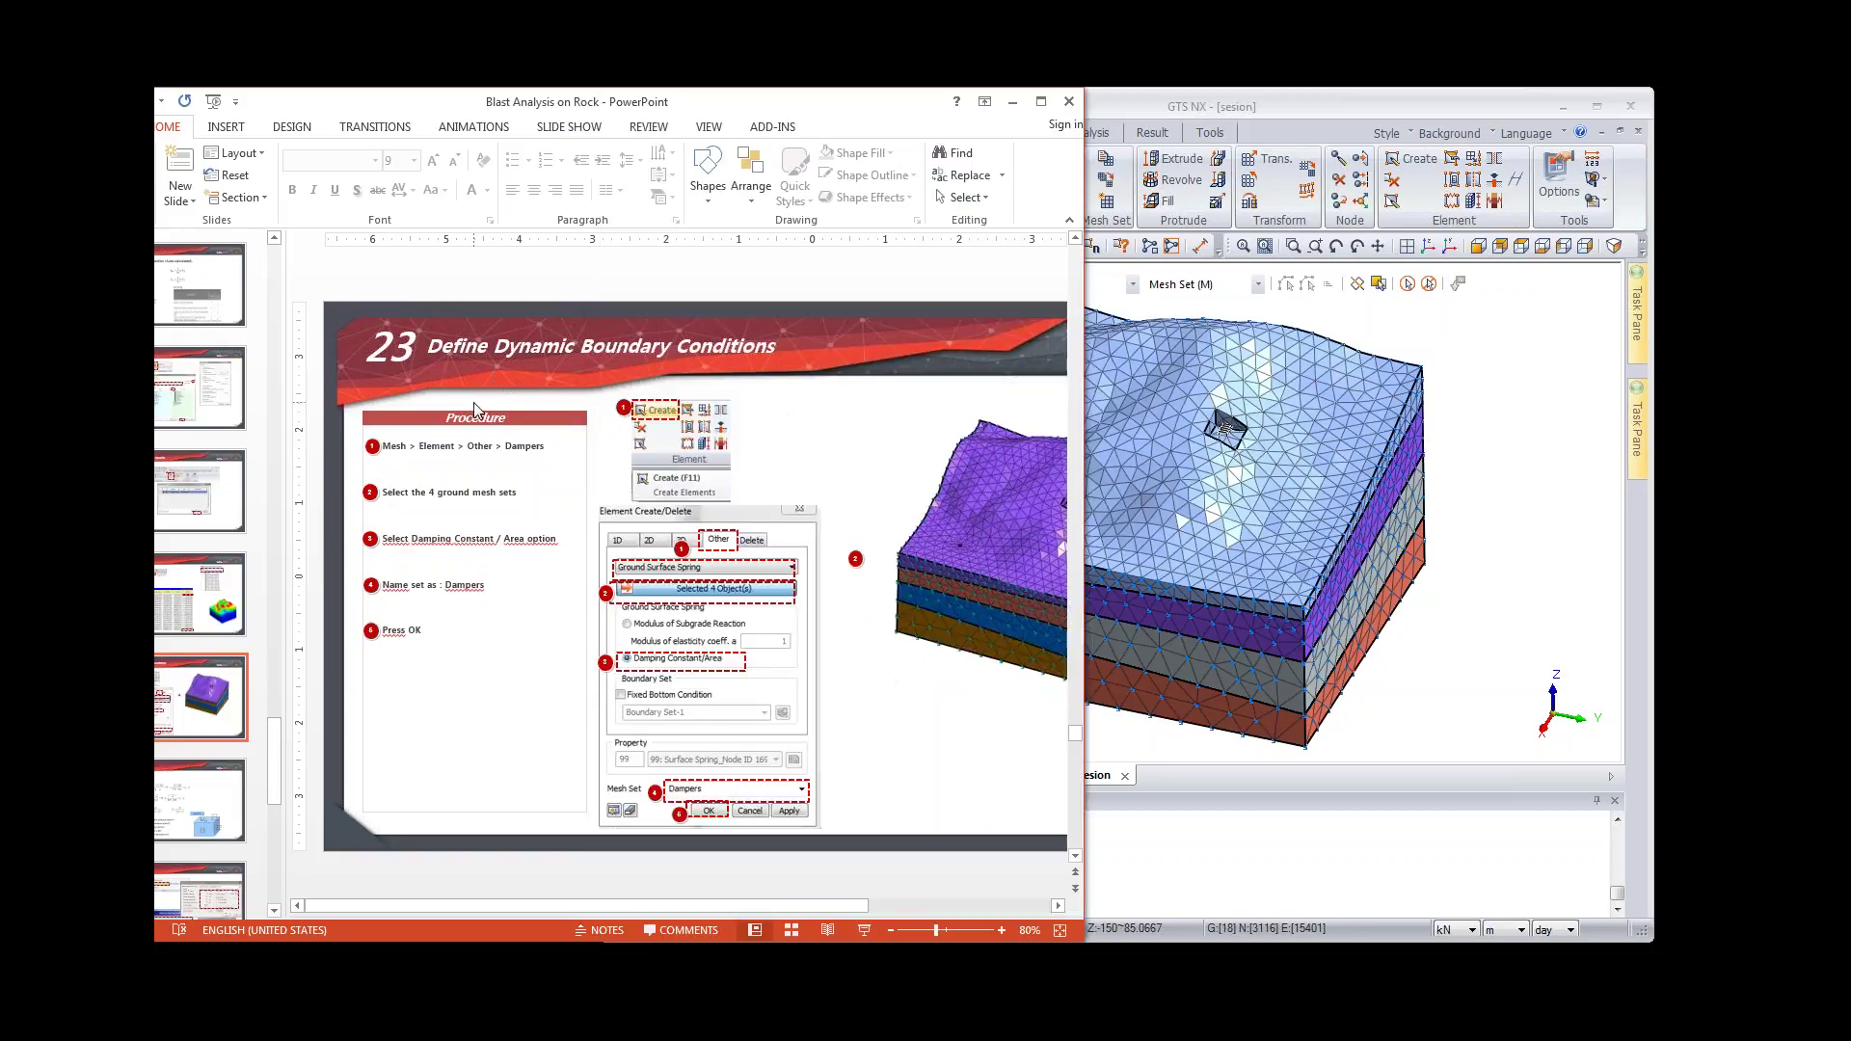
scroll(474, 410, "down", 2)
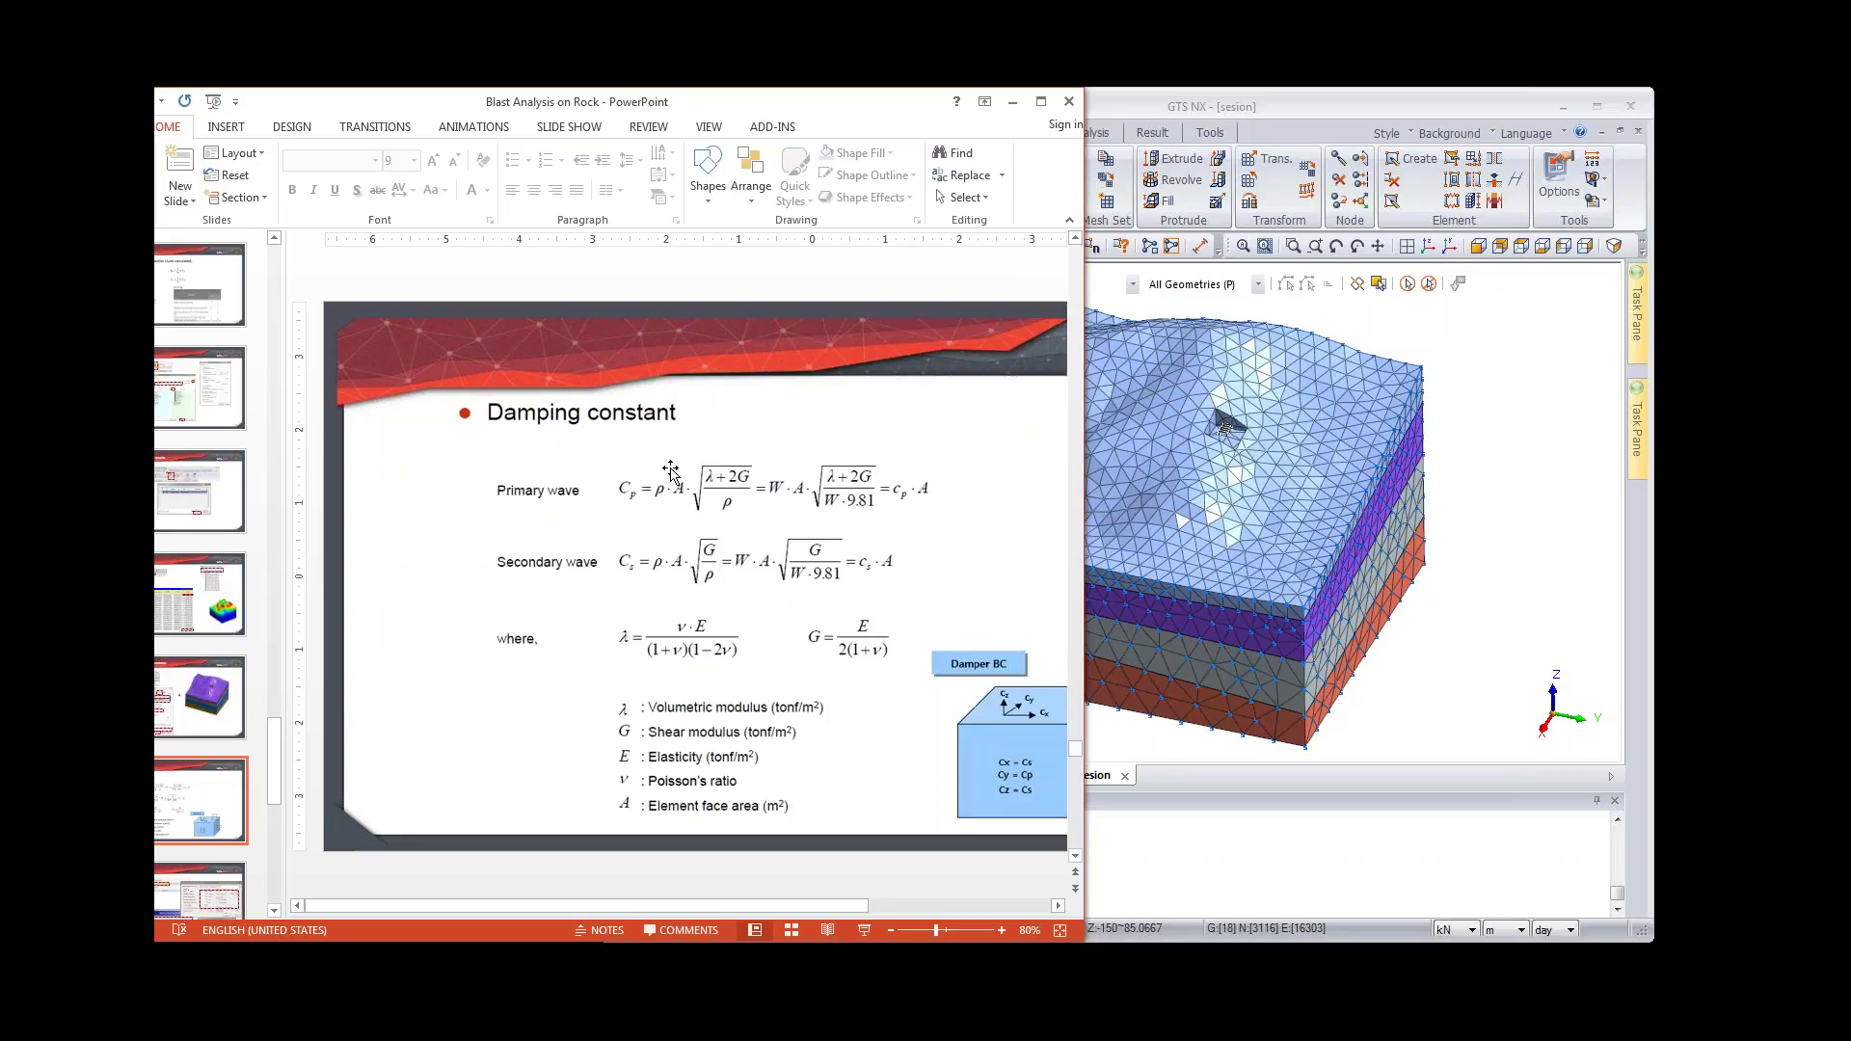
scroll(761, 607, "up", 1)
left_click_drag(869, 911, 955, 906)
left_click(1455, 394)
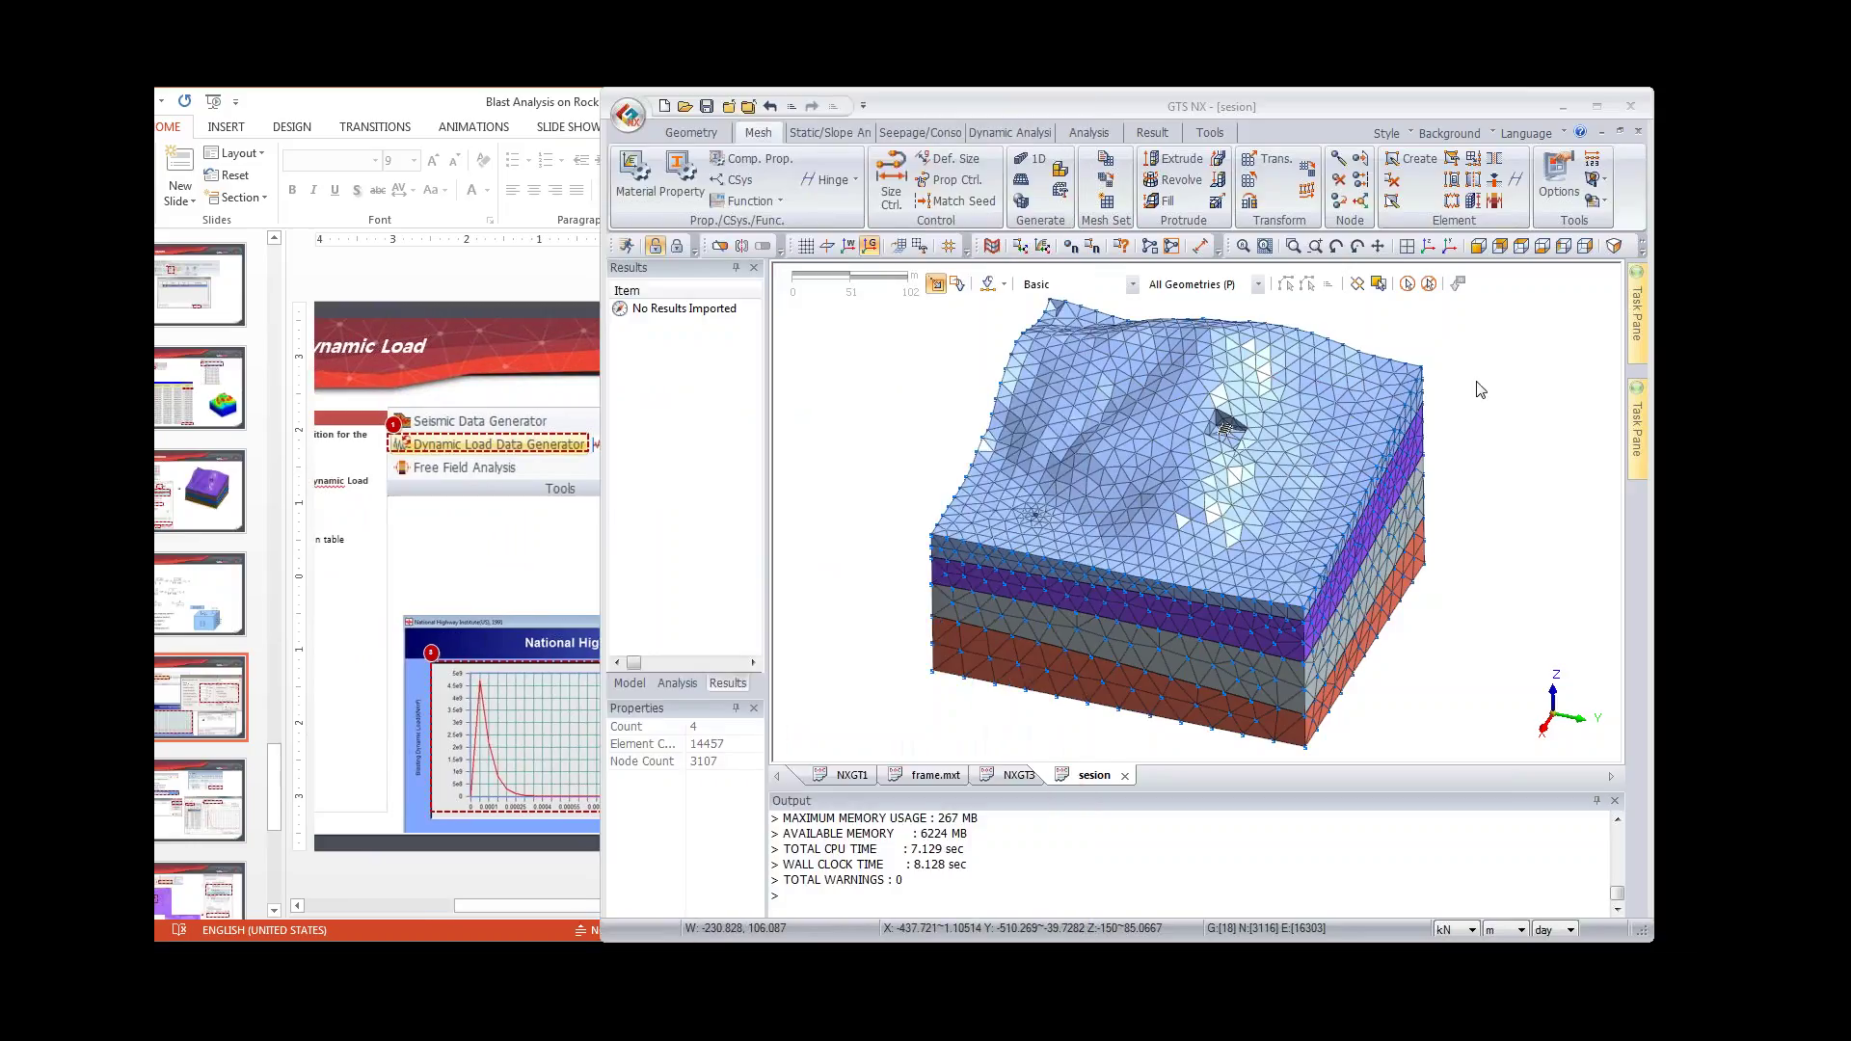
Step: Open the Dynamic Load Data Generator and start a Blasting Dynamic Load
left_click(1008, 132)
left_click(1349, 160)
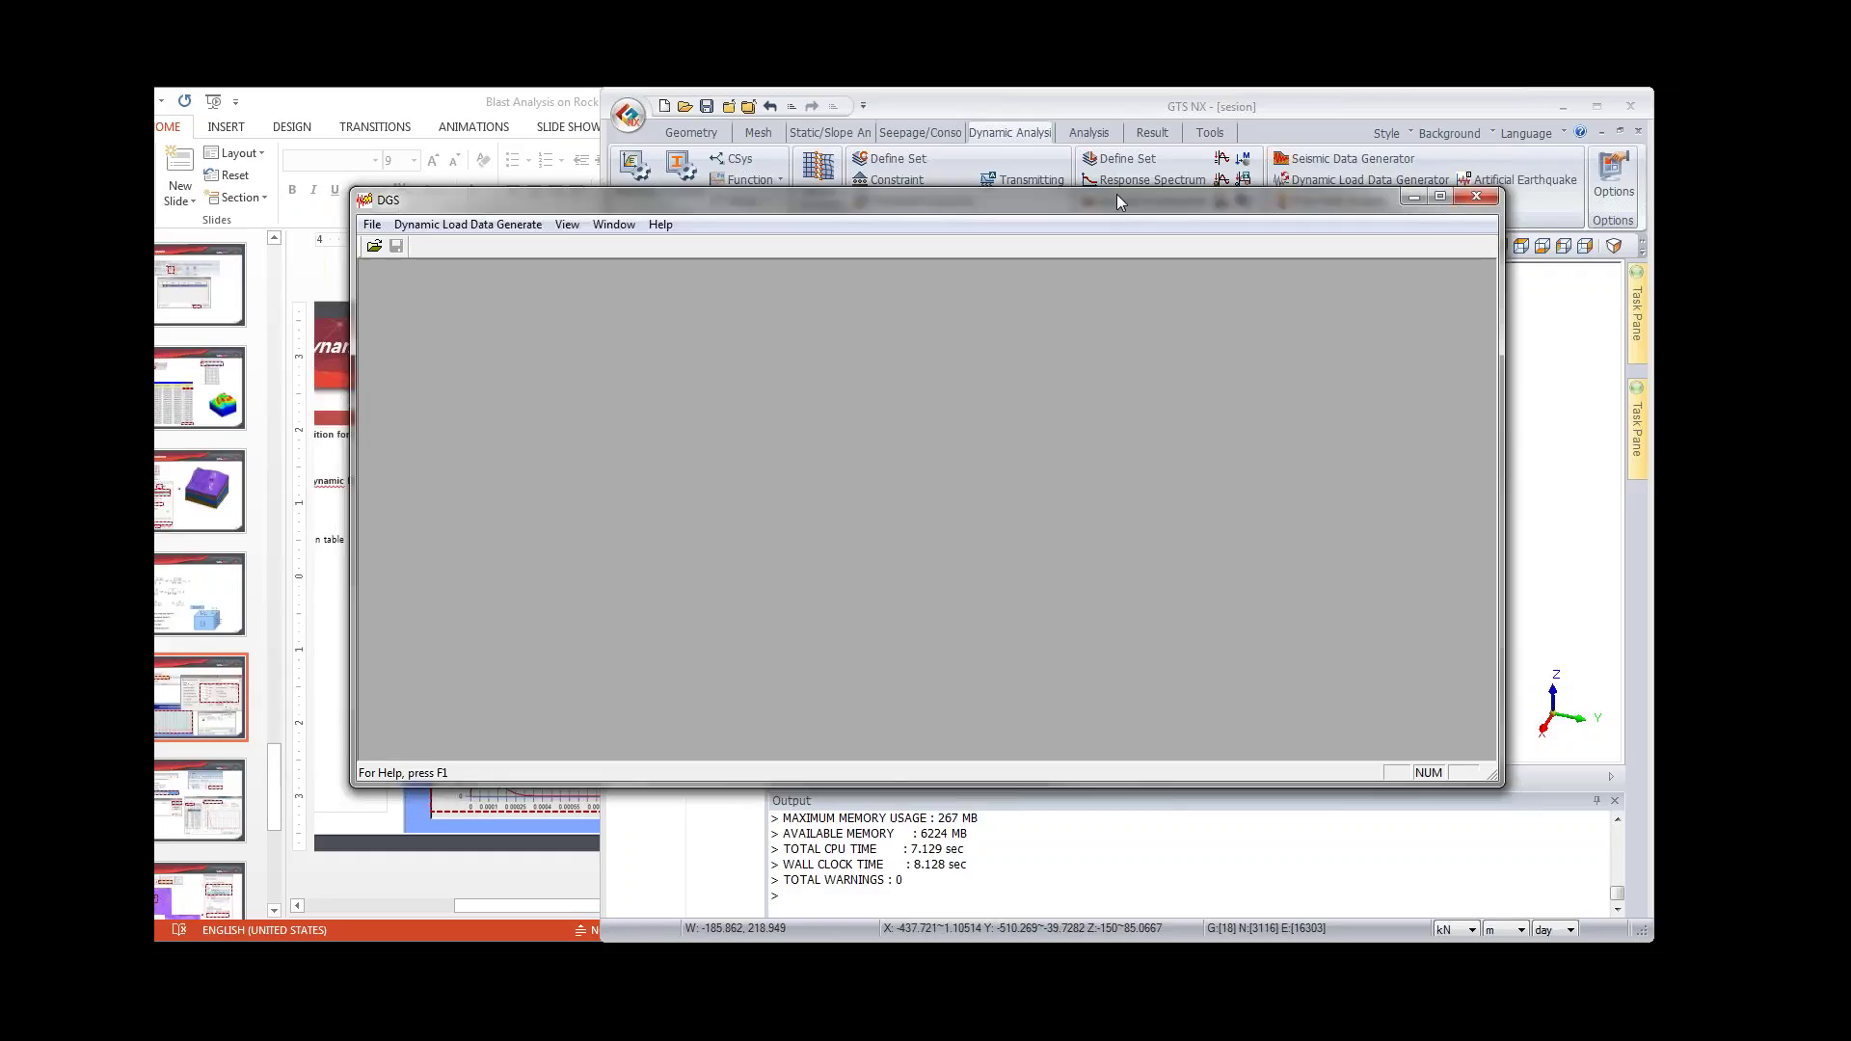
left_click(375, 208)
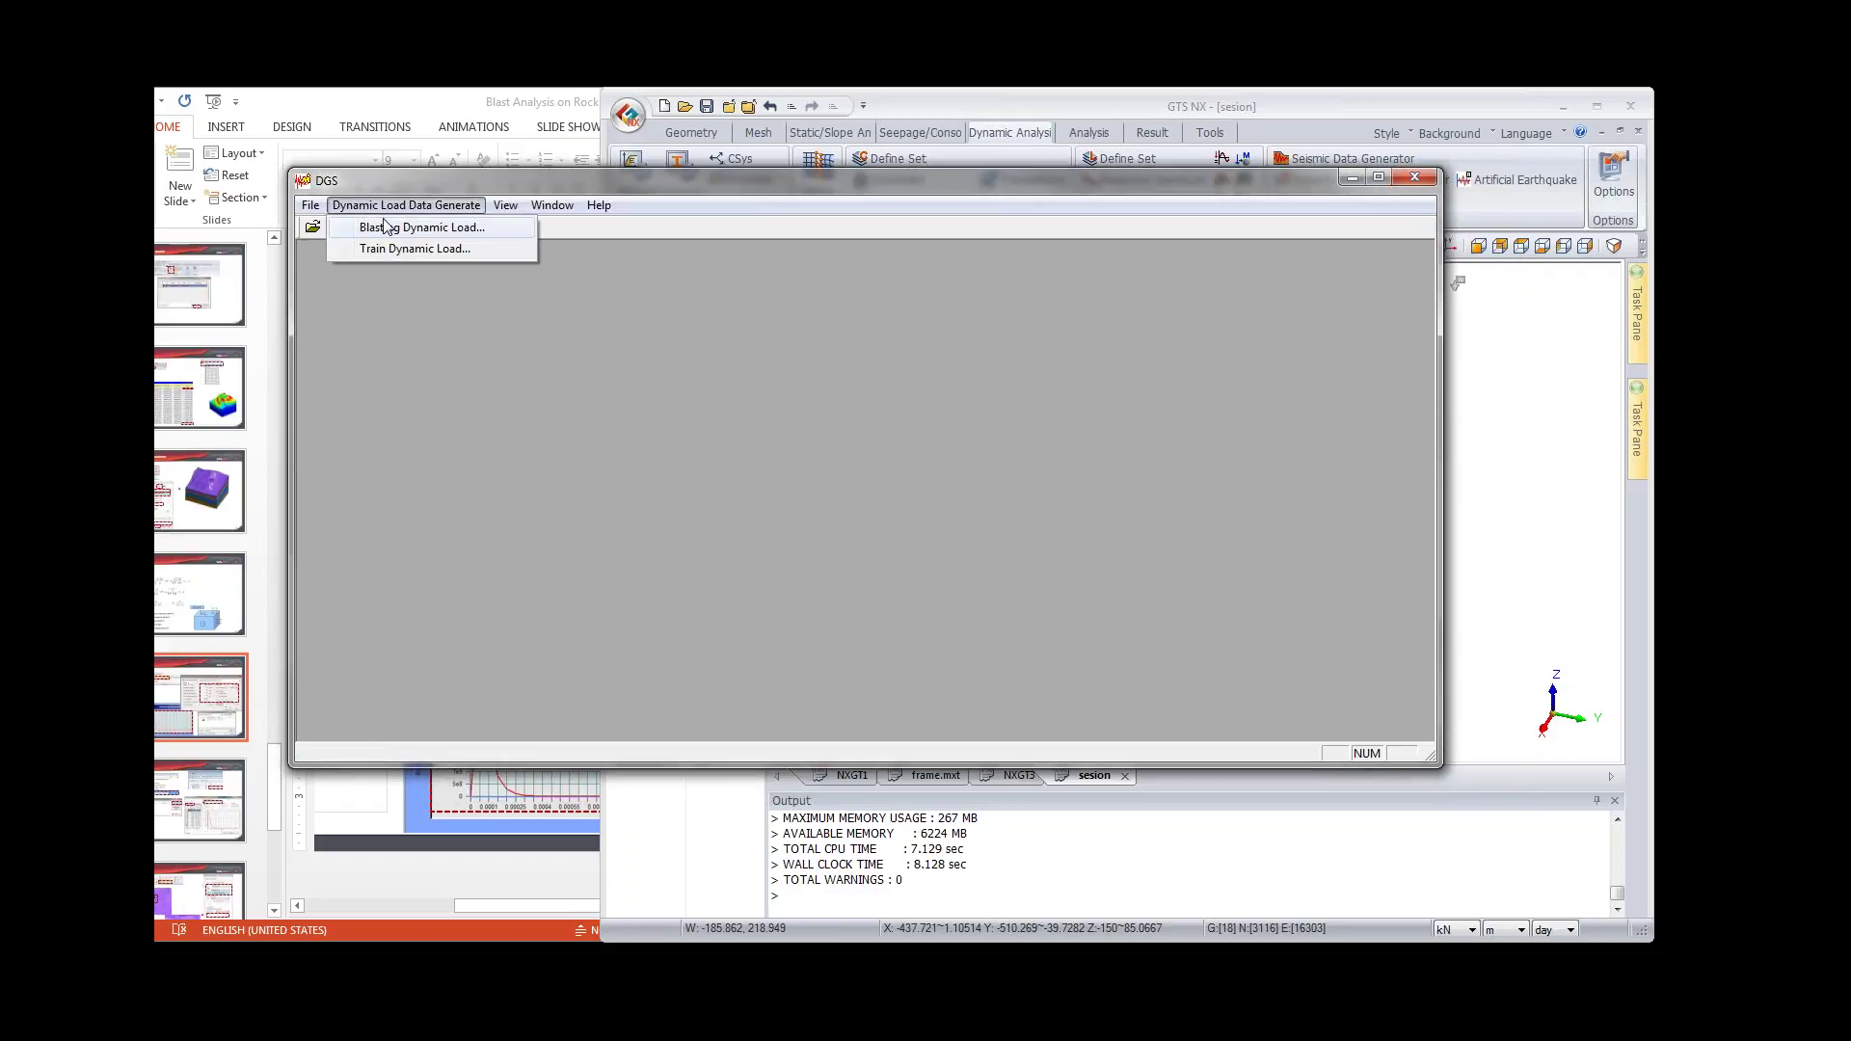
left_click(420, 231)
Step: Rearrange the slides and load generator windows, then reopen the Blasting Dynamic Load settings
key("alt+Tab")
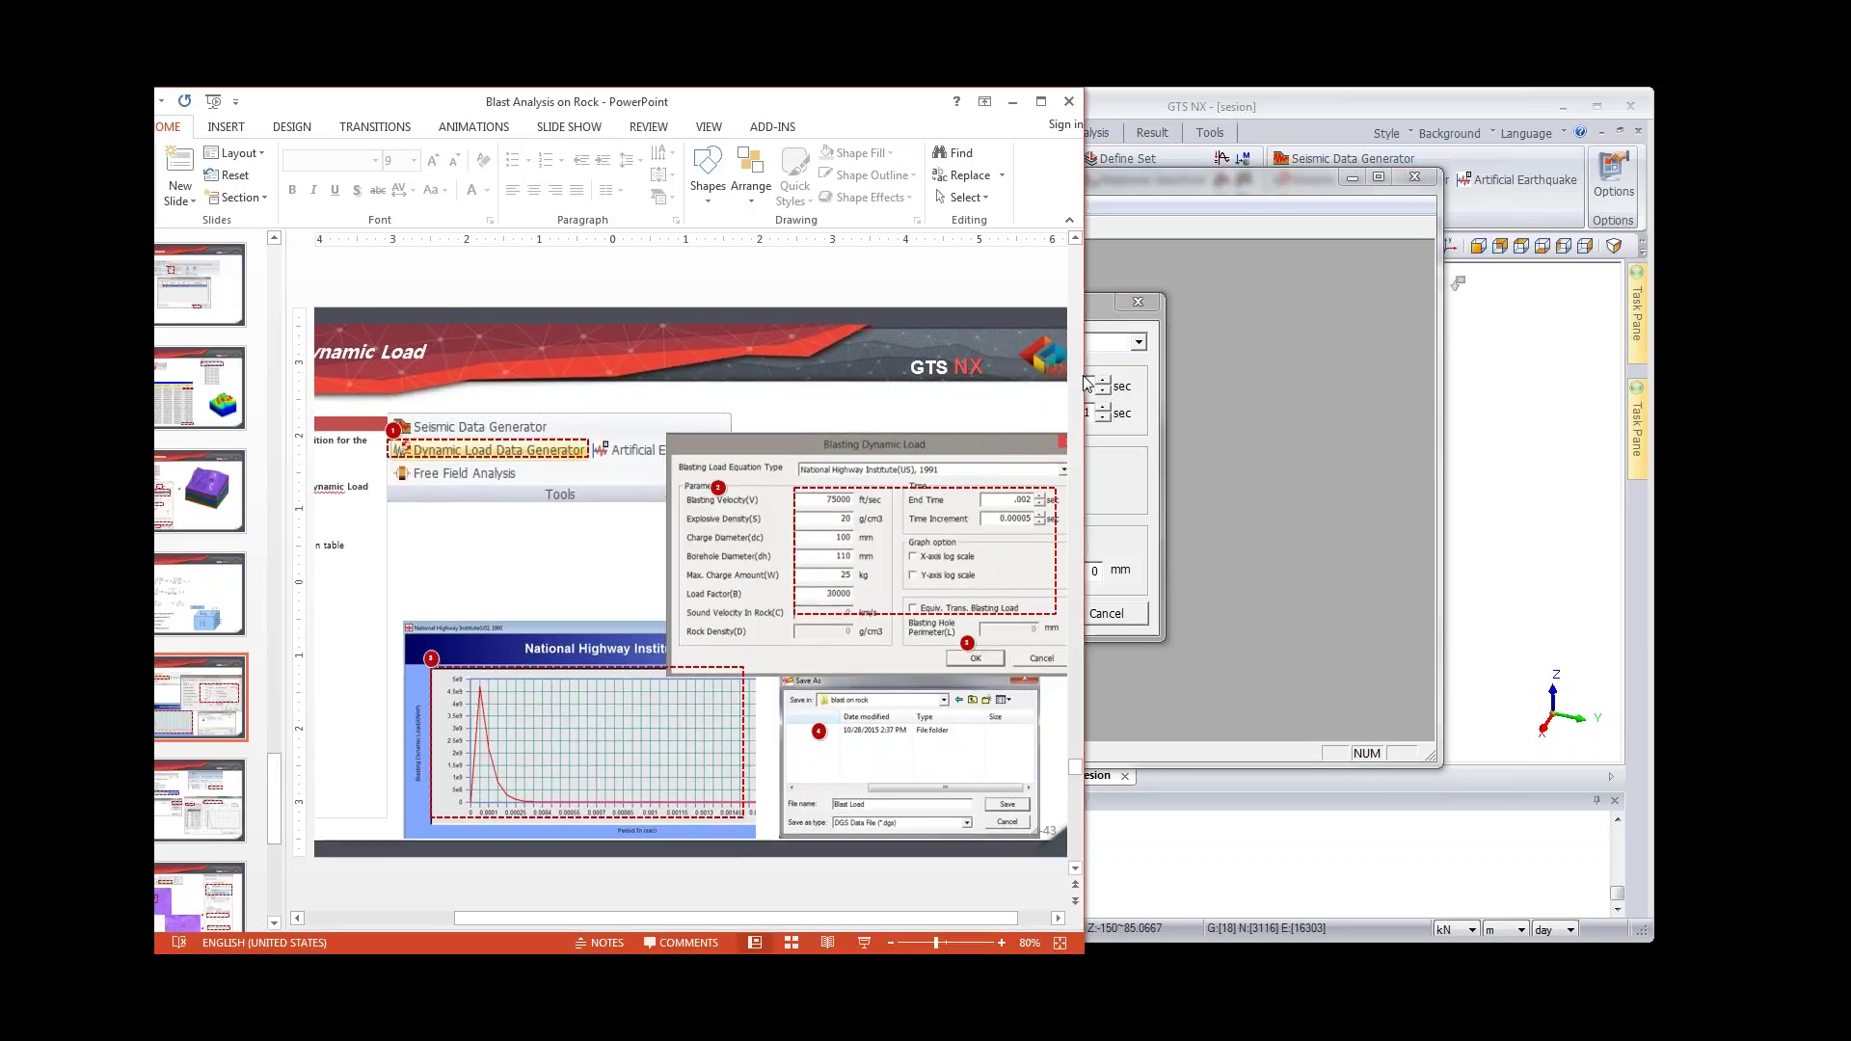
left_click_drag(1085, 384, 729, 383)
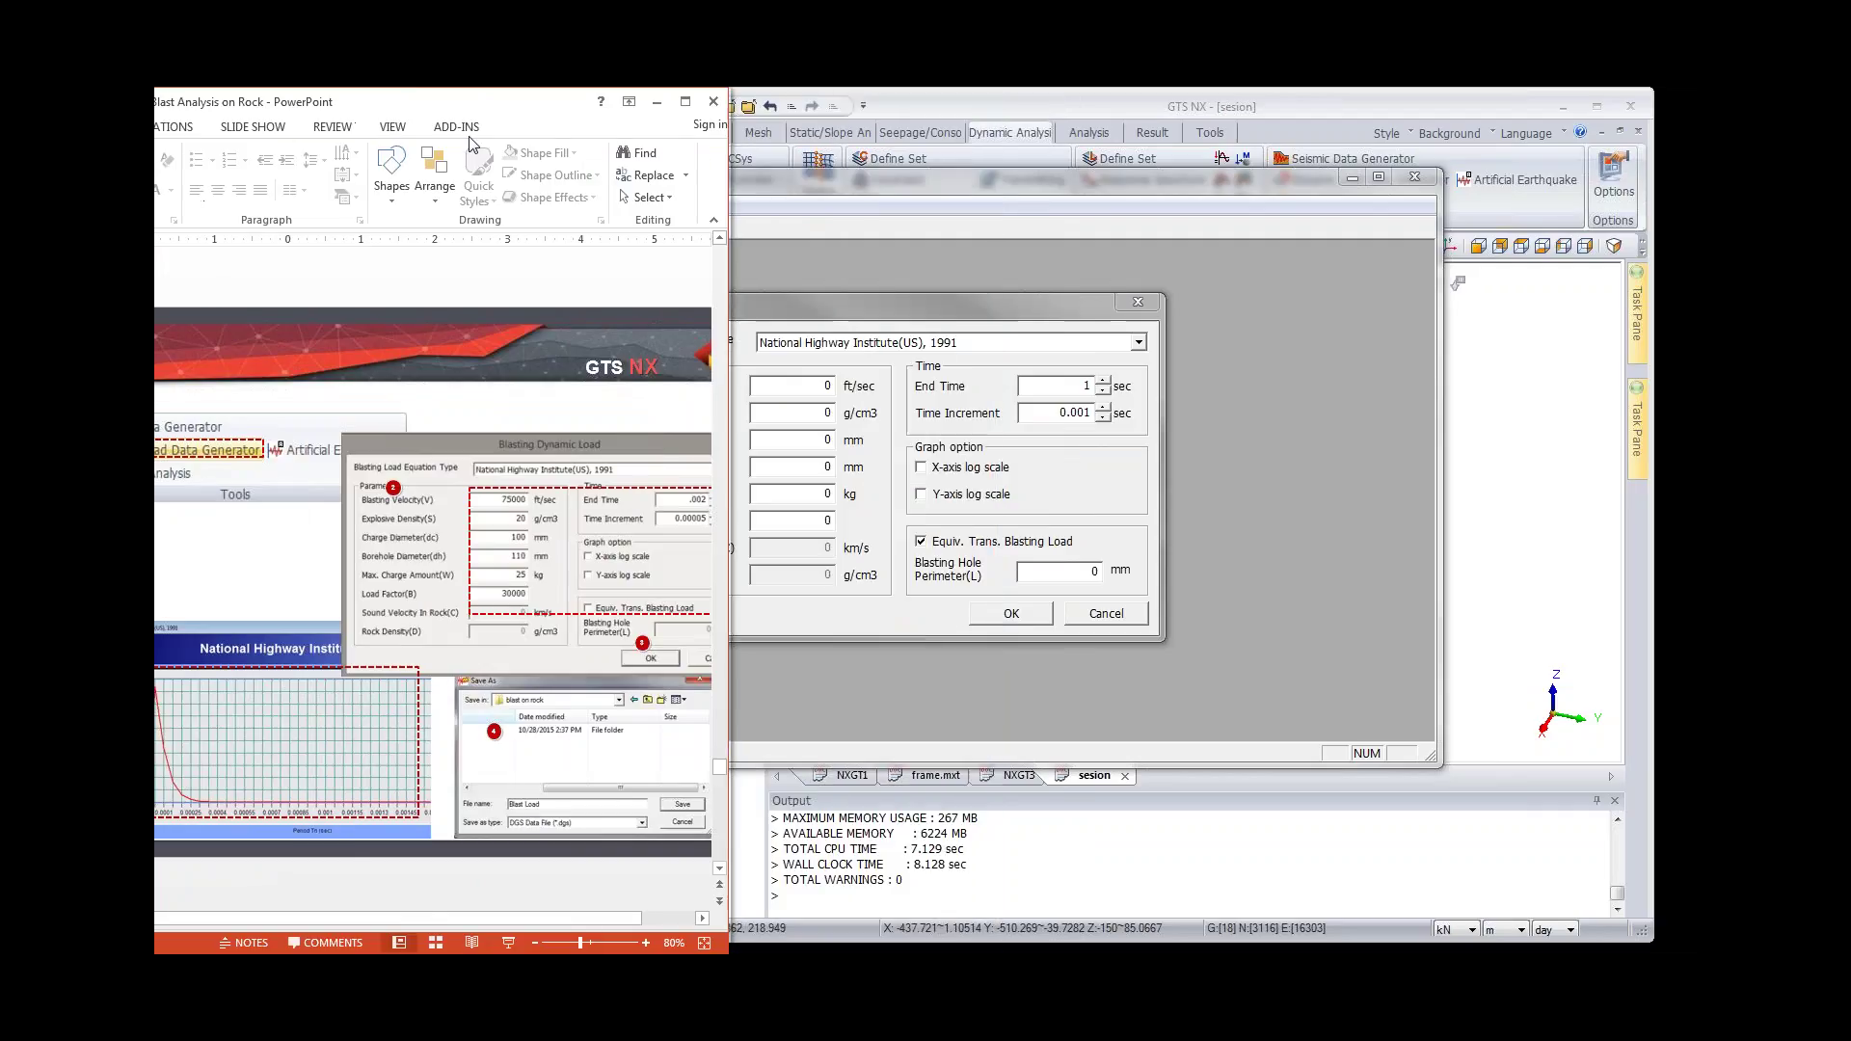
left_click_drag(472, 143, 394, 176)
left_click(793, 357)
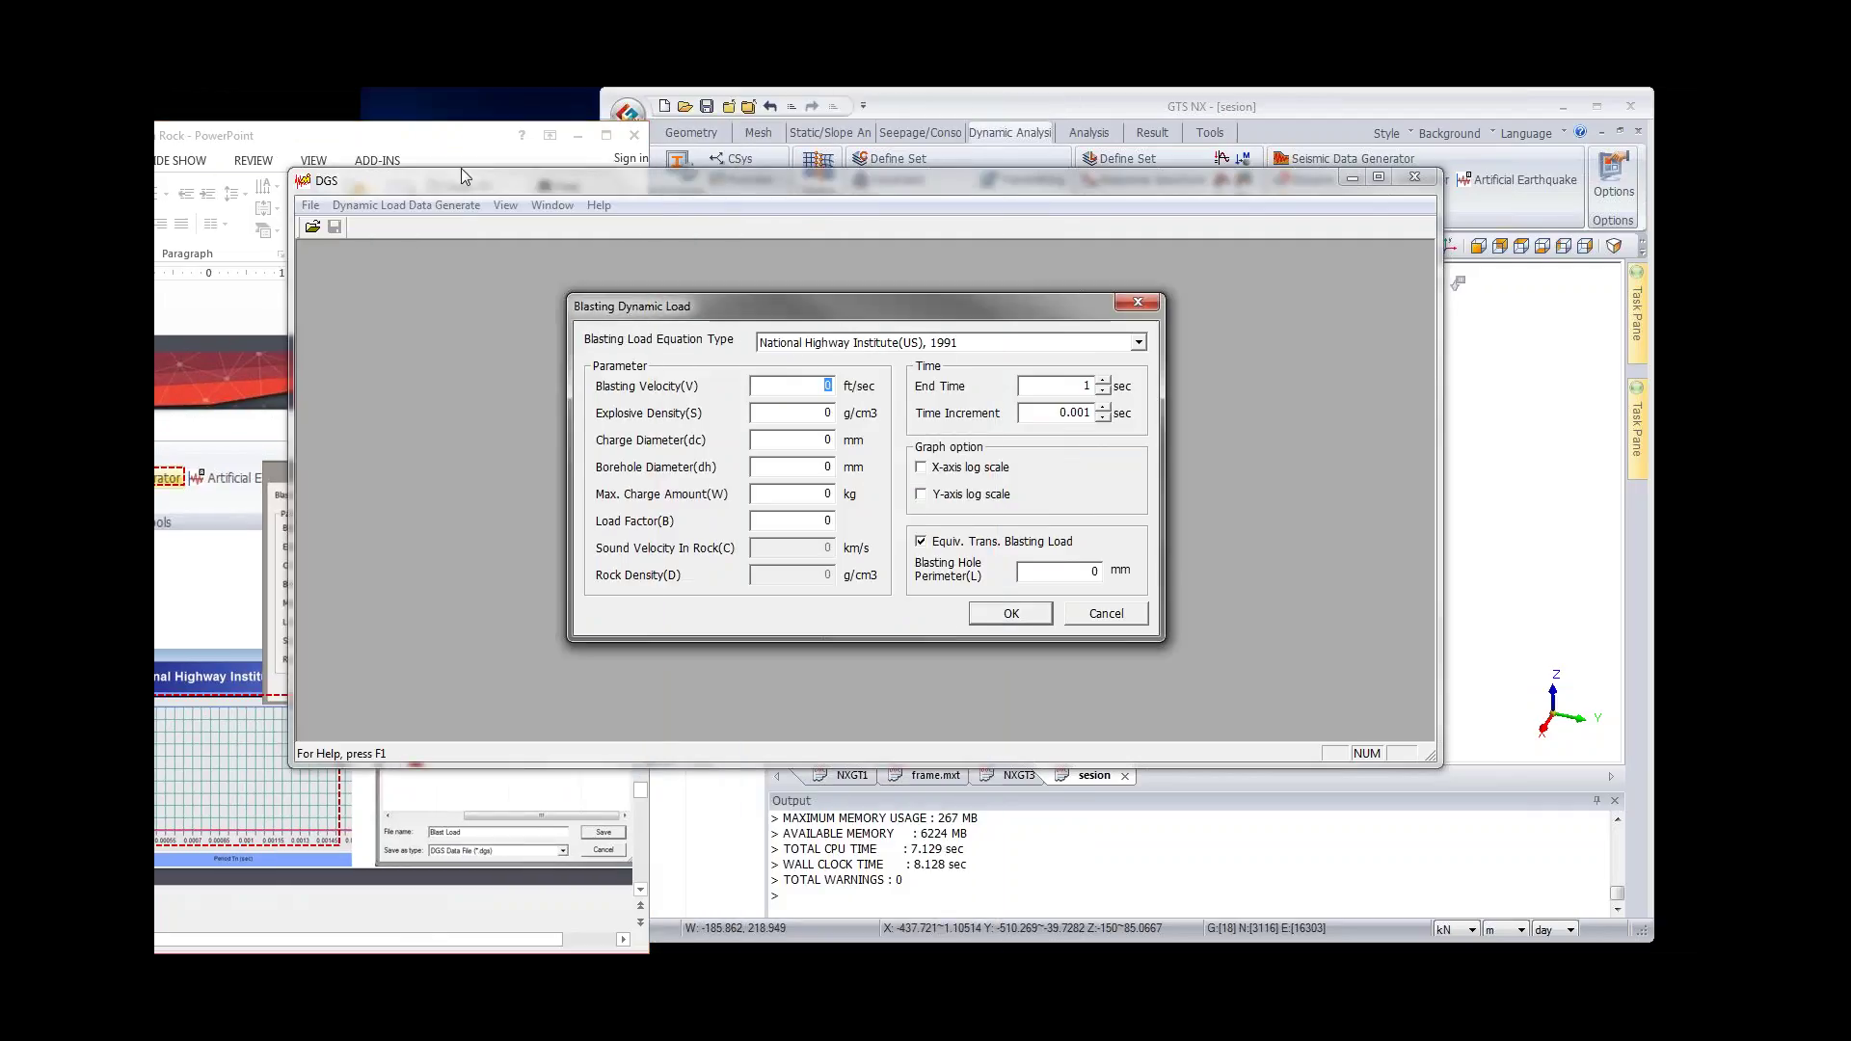
left_click(1138, 301)
left_click_drag(970, 179, 1399, 198)
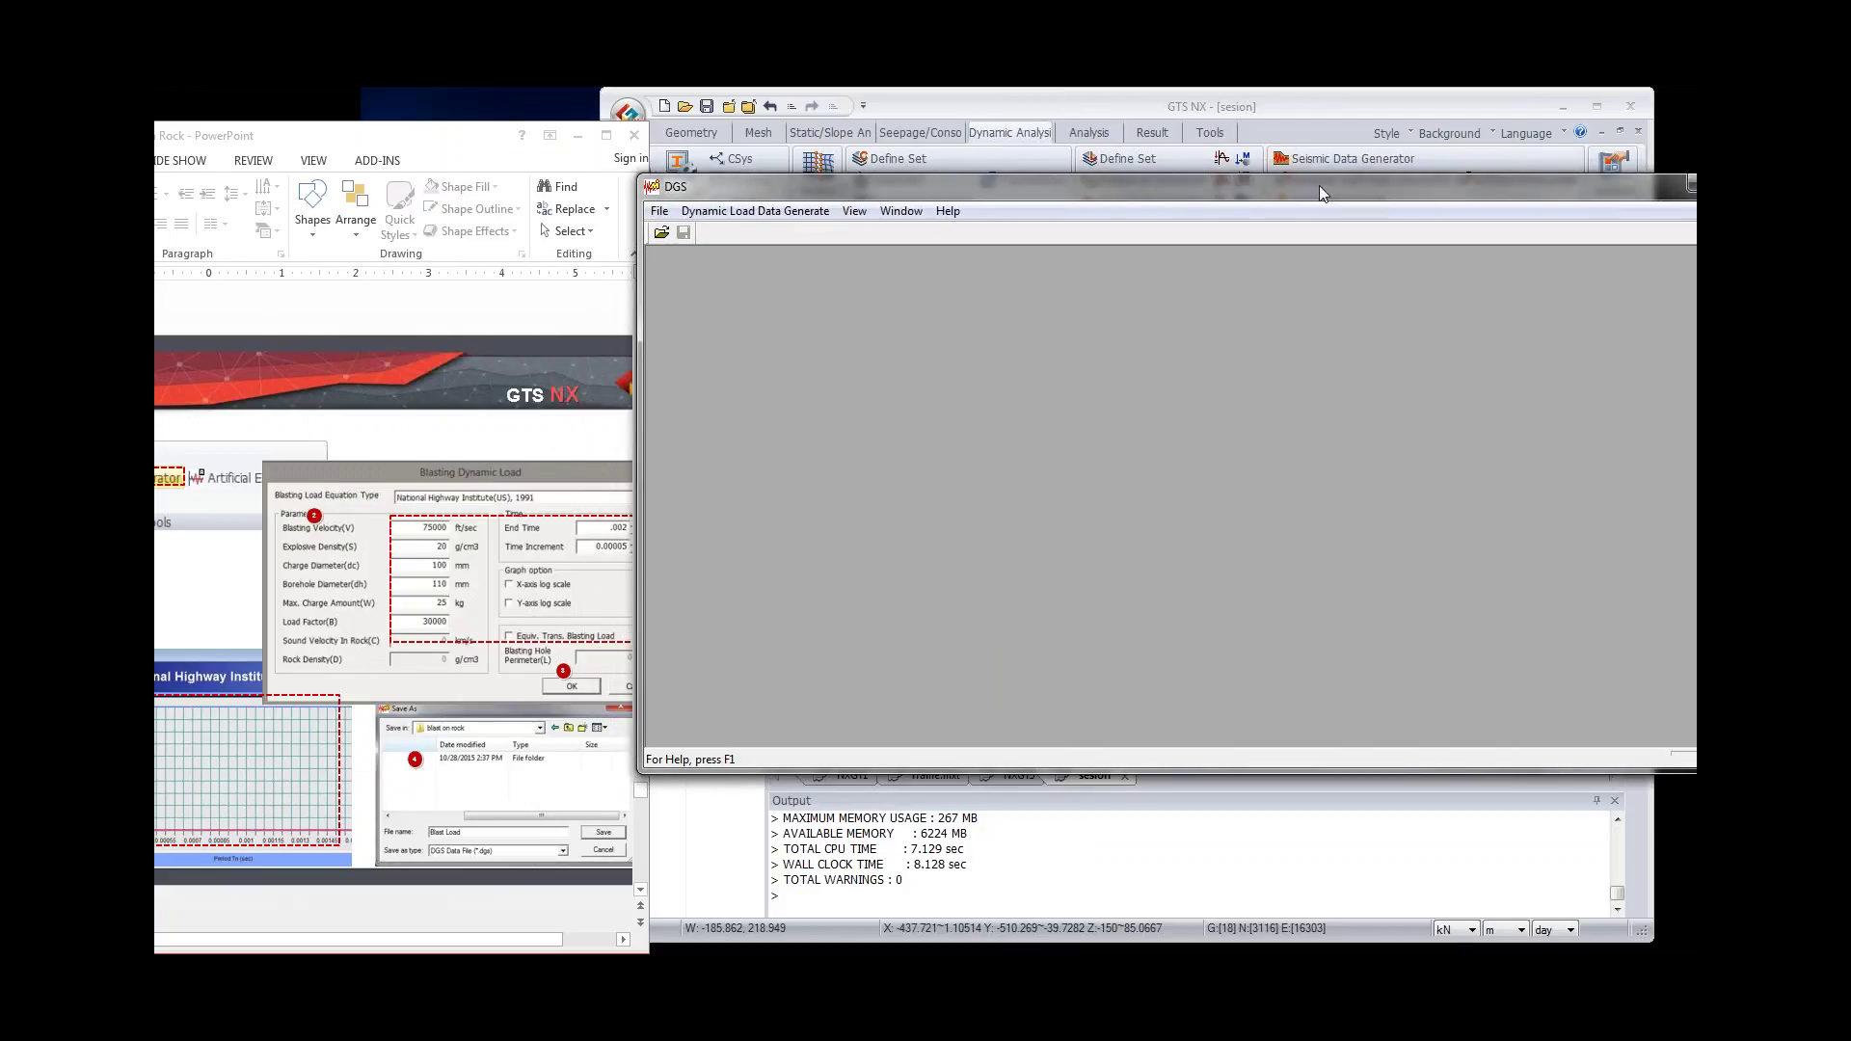
left_click(790, 214)
left_click(825, 254)
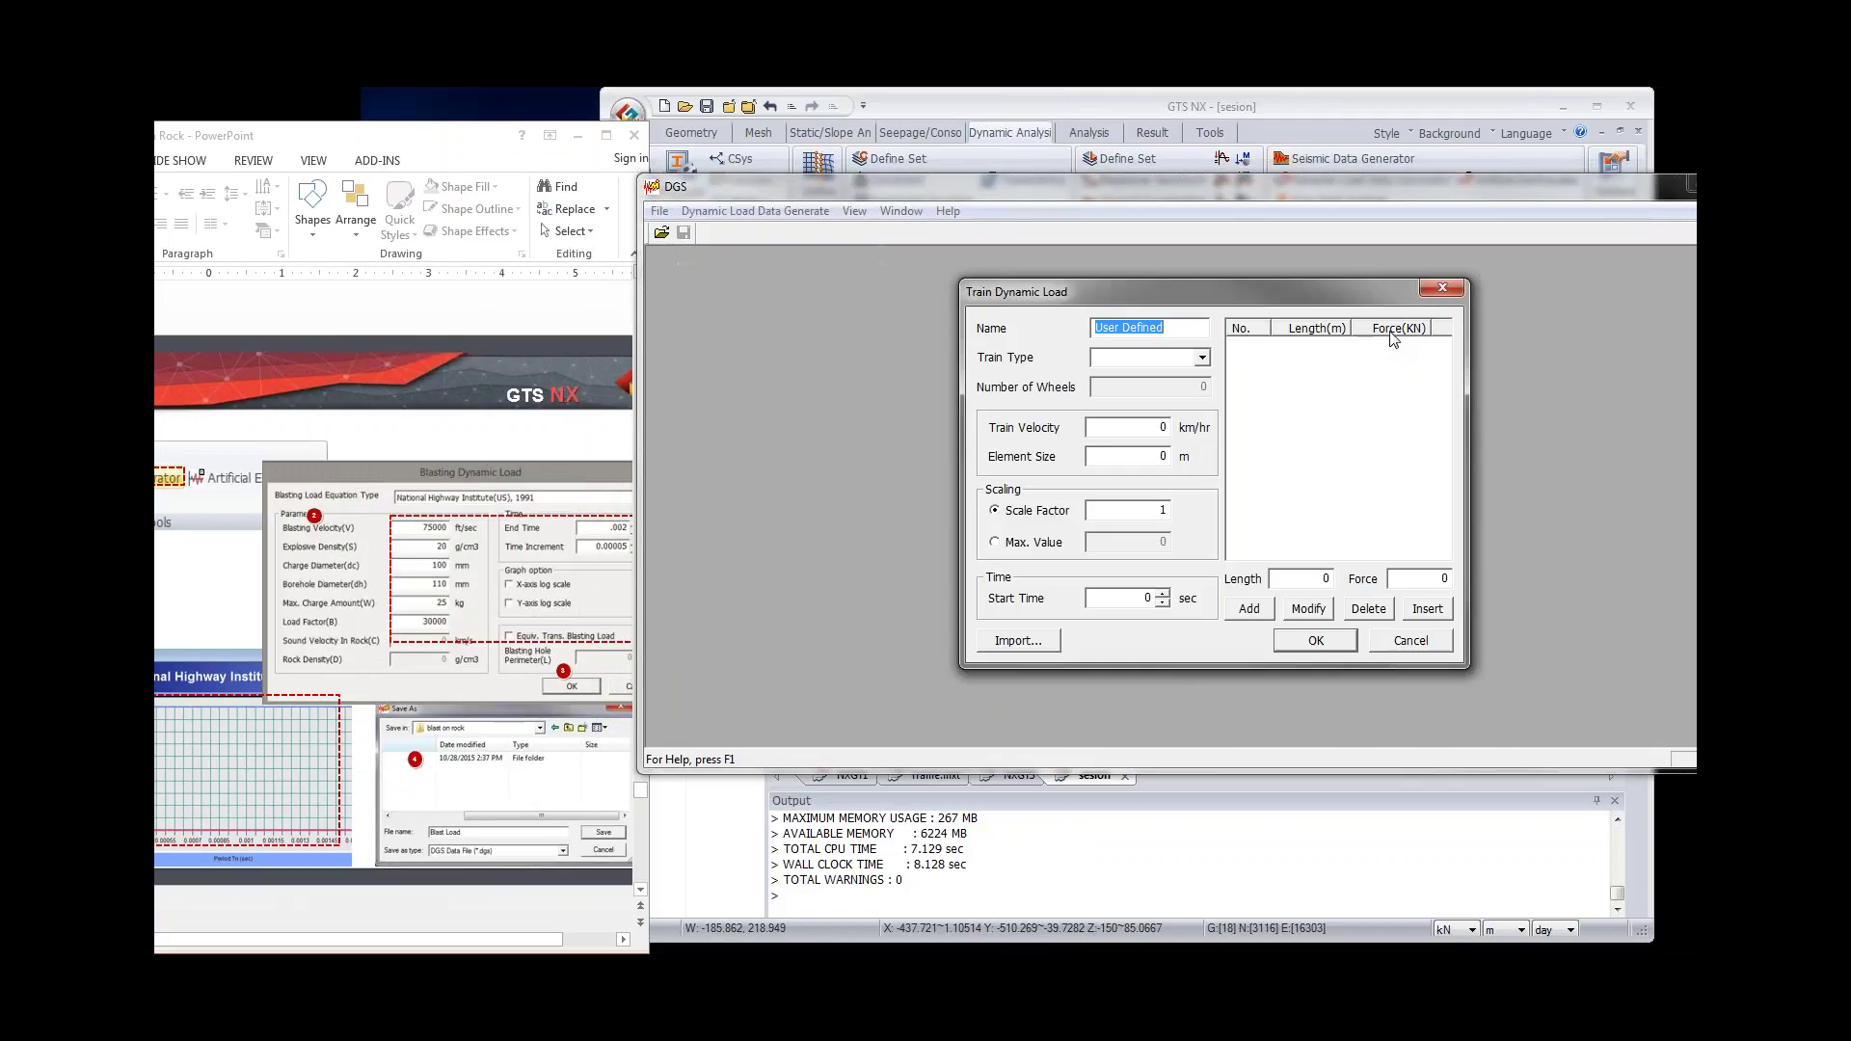
key("Escape")
left_click(754, 210)
left_click(738, 232)
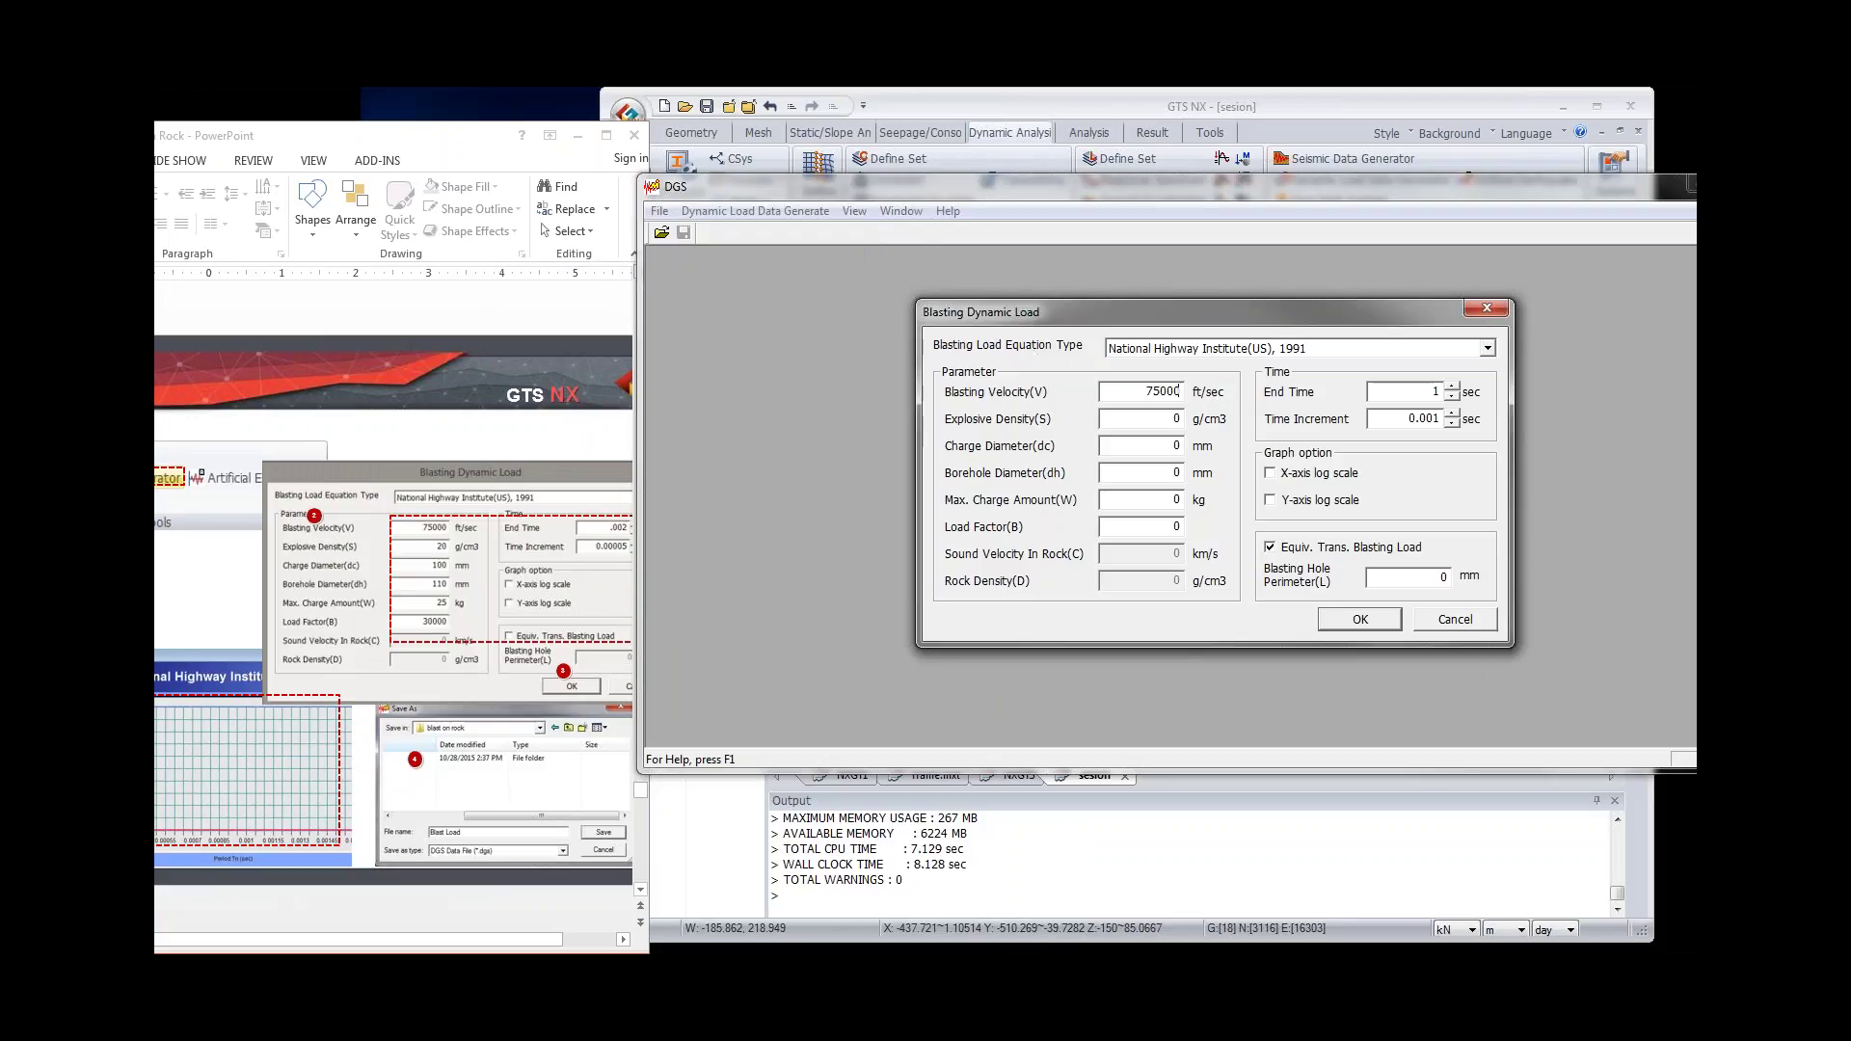
Step: Enter 20 g/cm3 density and 25 kg max charge, and uncheck Equiv. Trans. Blasting Load
double_click(1164, 421)
type("310011")
left_click_drag(1155, 499, 1194, 499)
left_click(1311, 551)
Step: Plot the National Highway Institute blast load curve, cancel saving, and close the graph and generator
left_click(1358, 618)
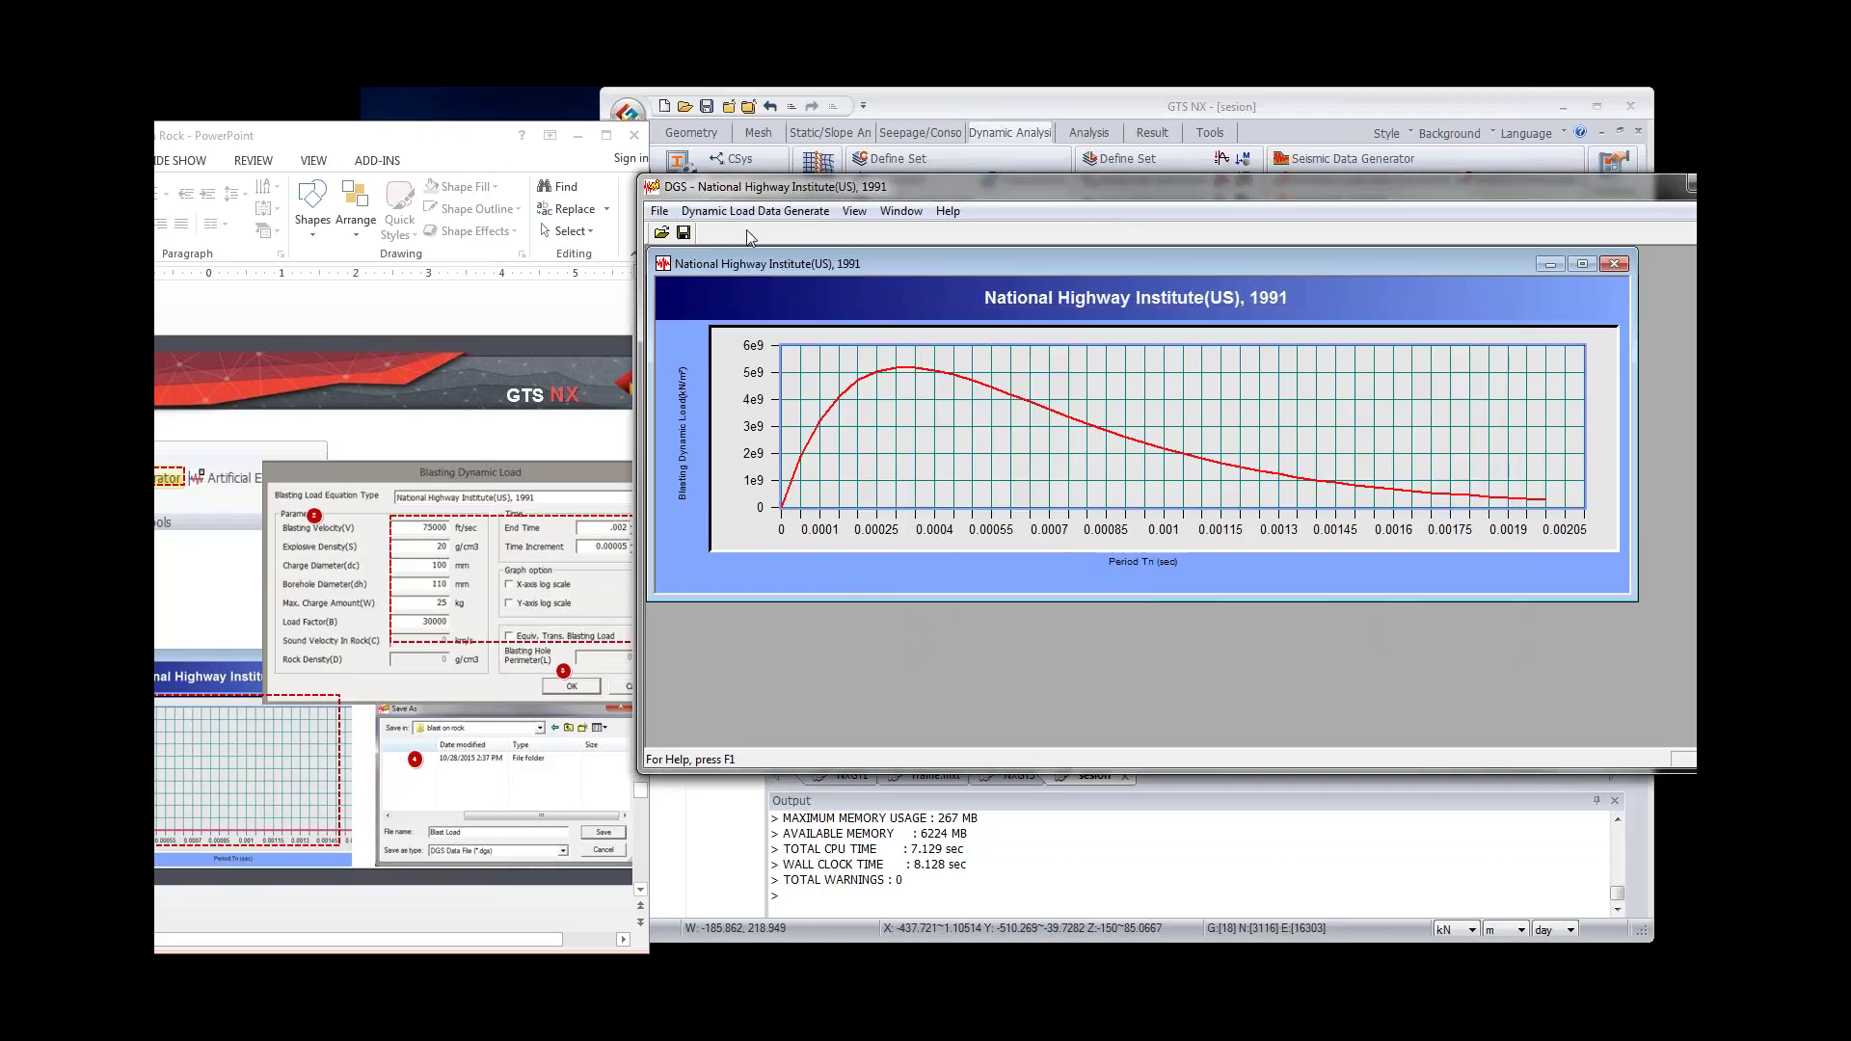
left_click(684, 233)
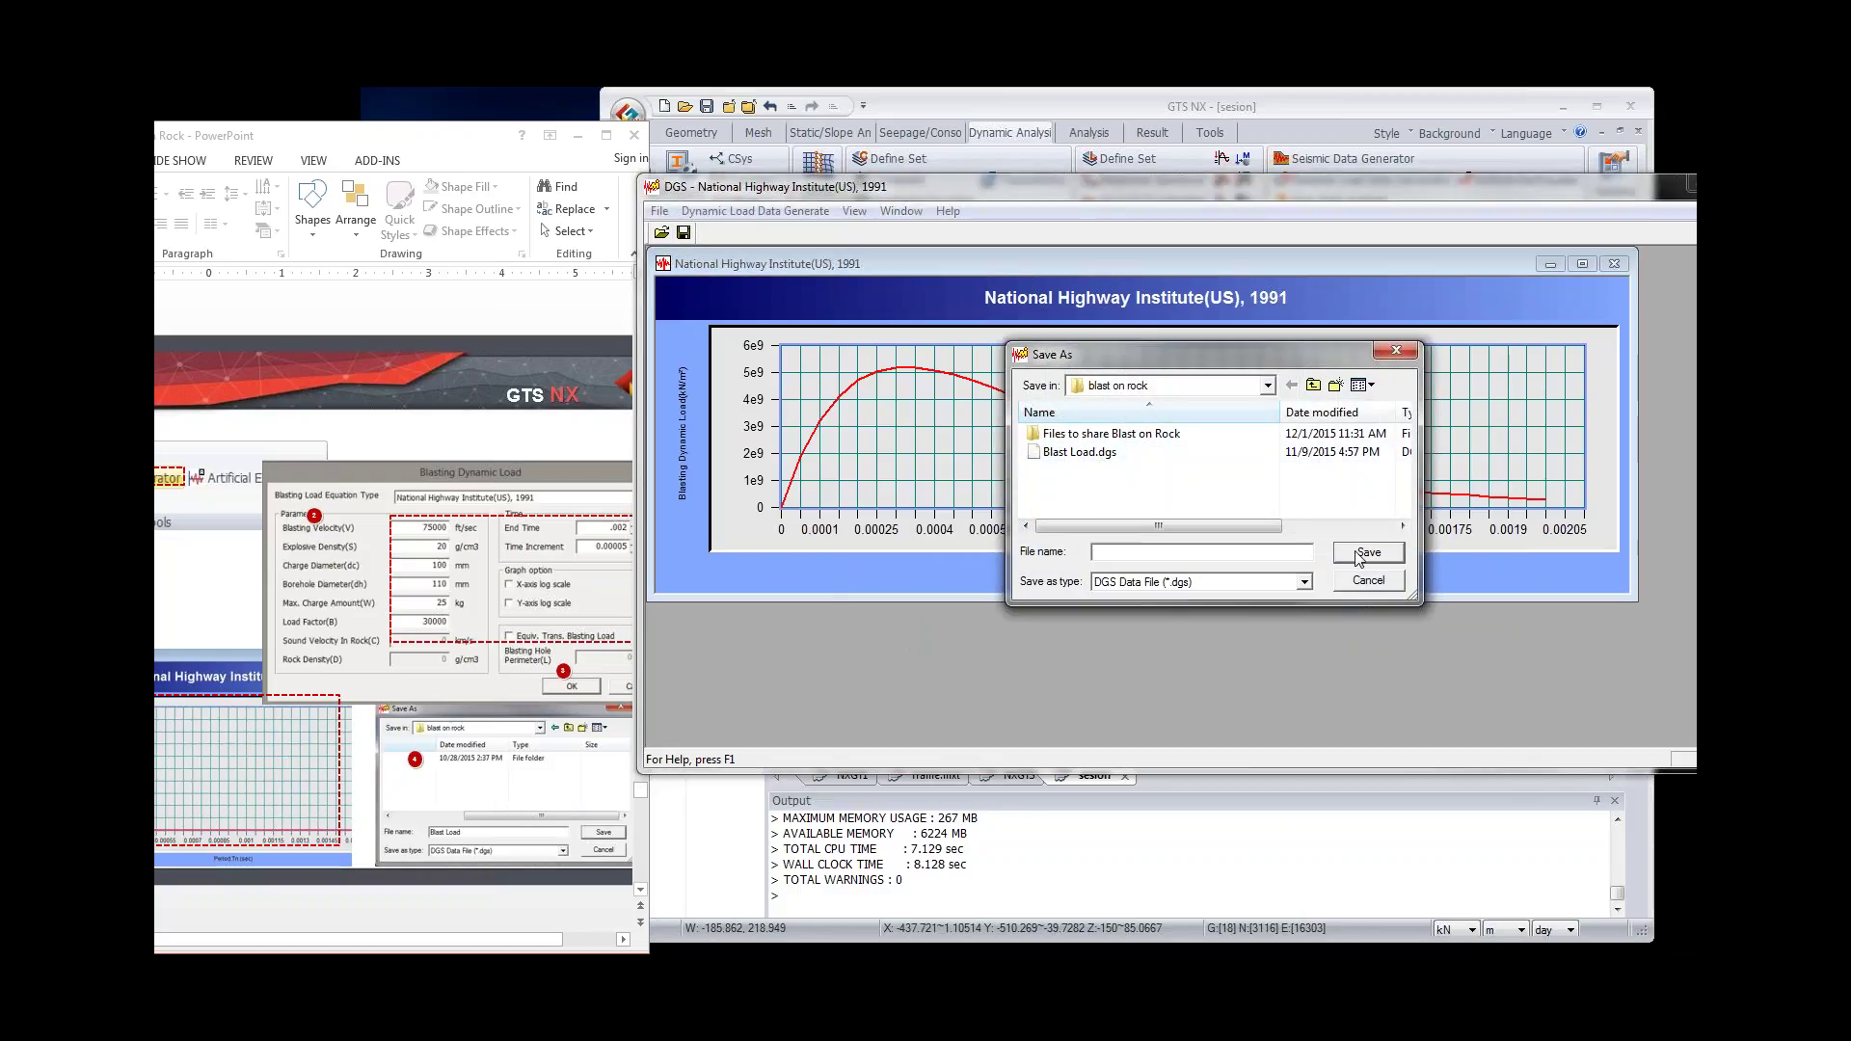
left_click(1385, 583)
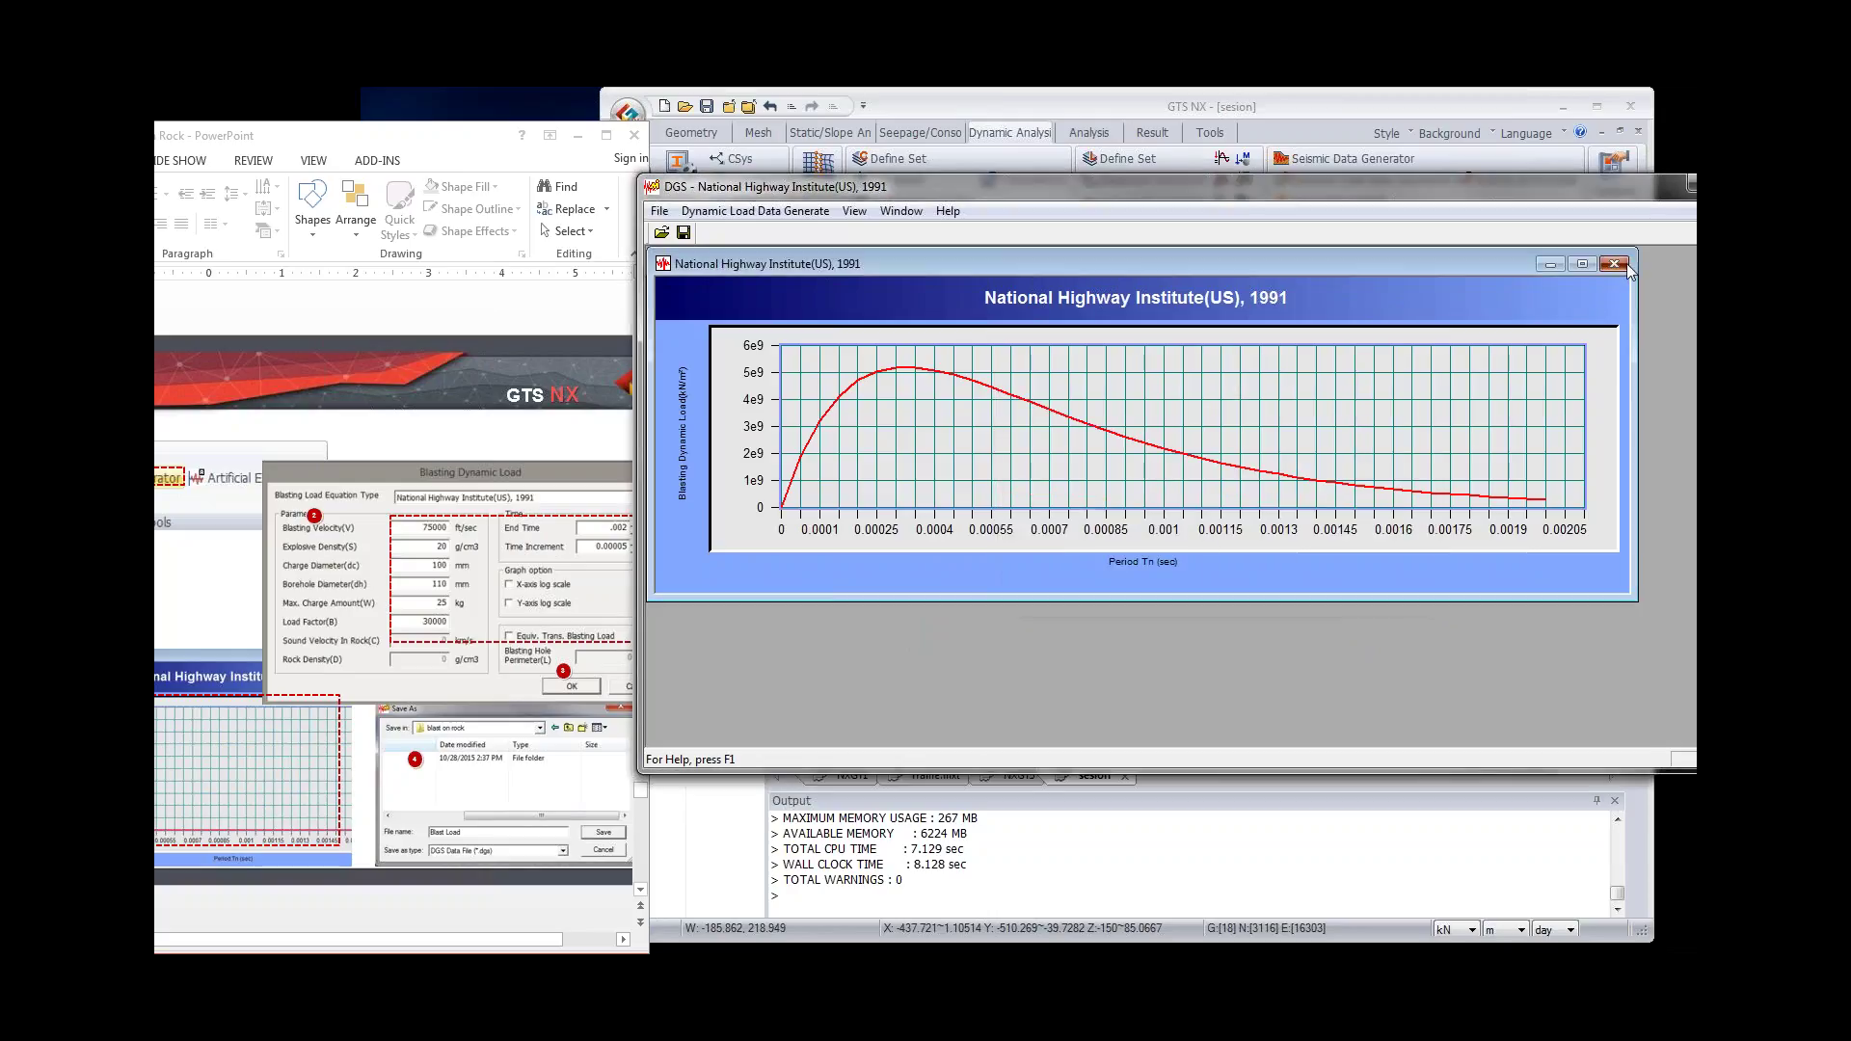
left_click(1616, 264)
left_click_drag(1622, 200, 1342, 198)
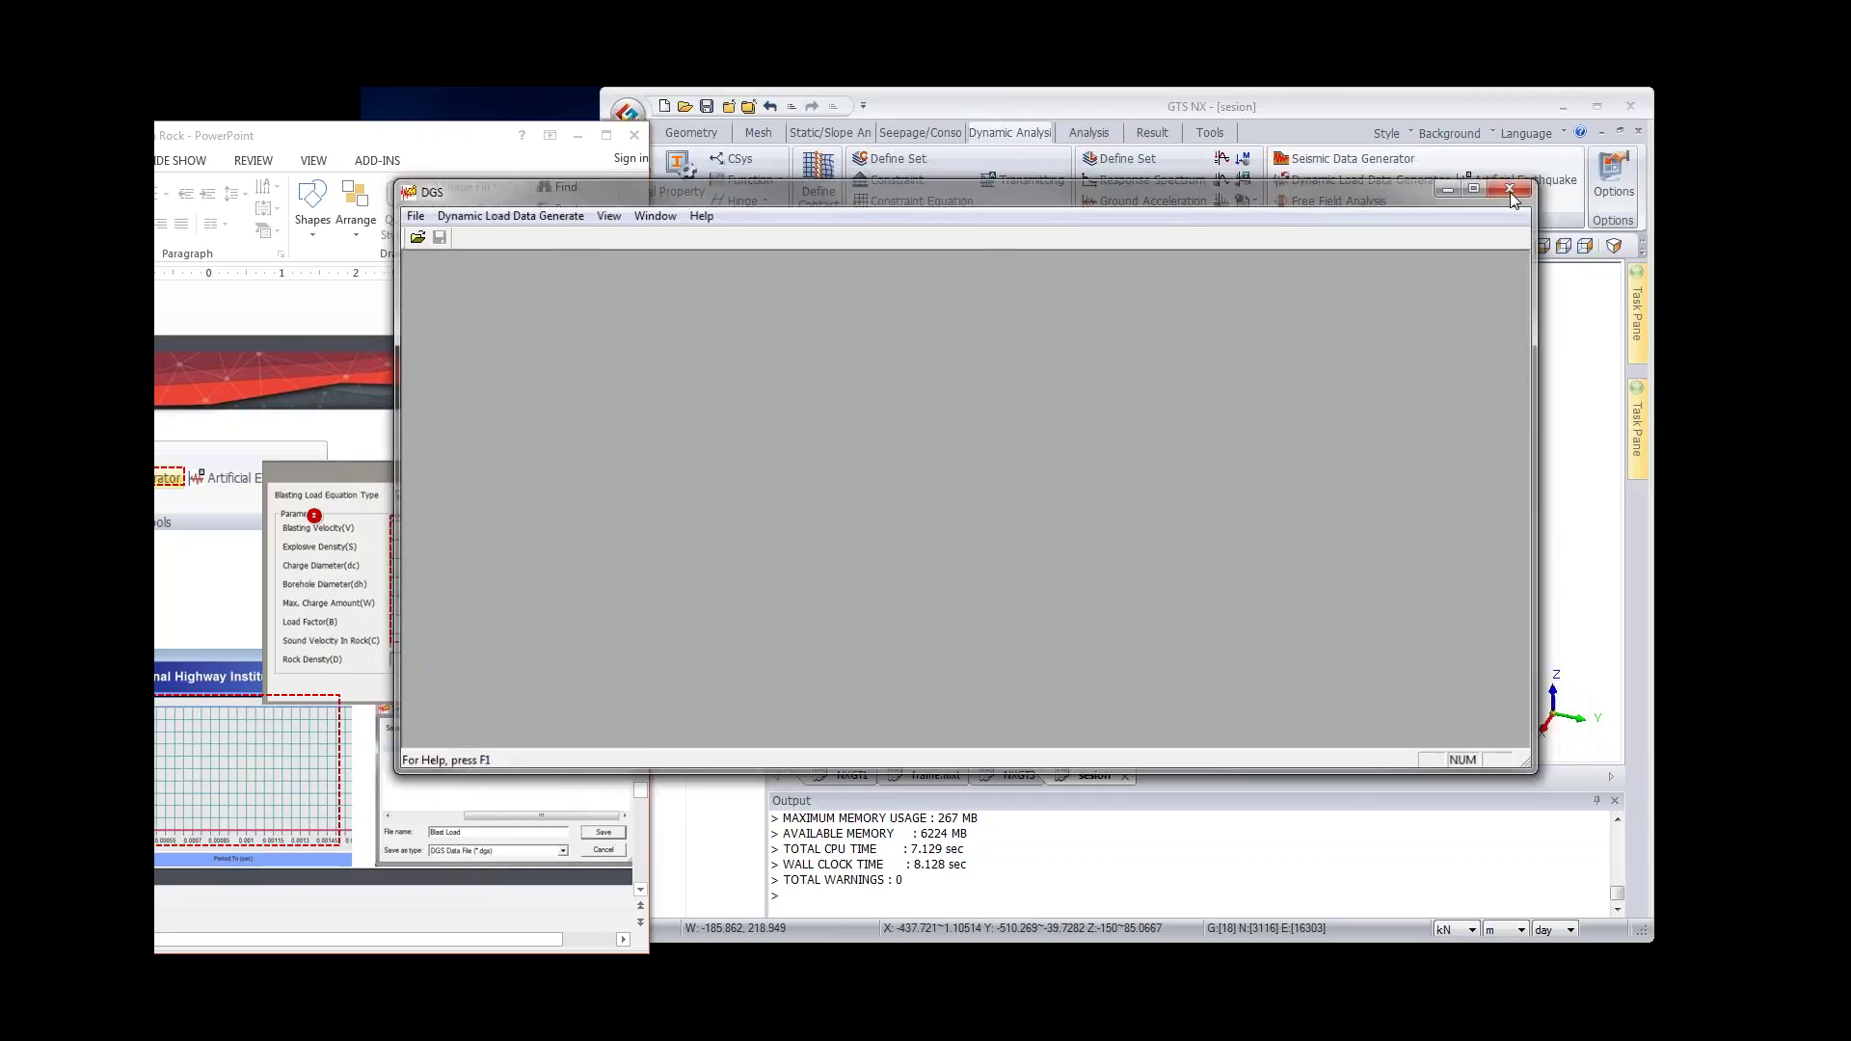
left_click(1518, 186)
left_click_drag(448, 144, 697, 115)
left_click_drag(669, 907, 732, 910)
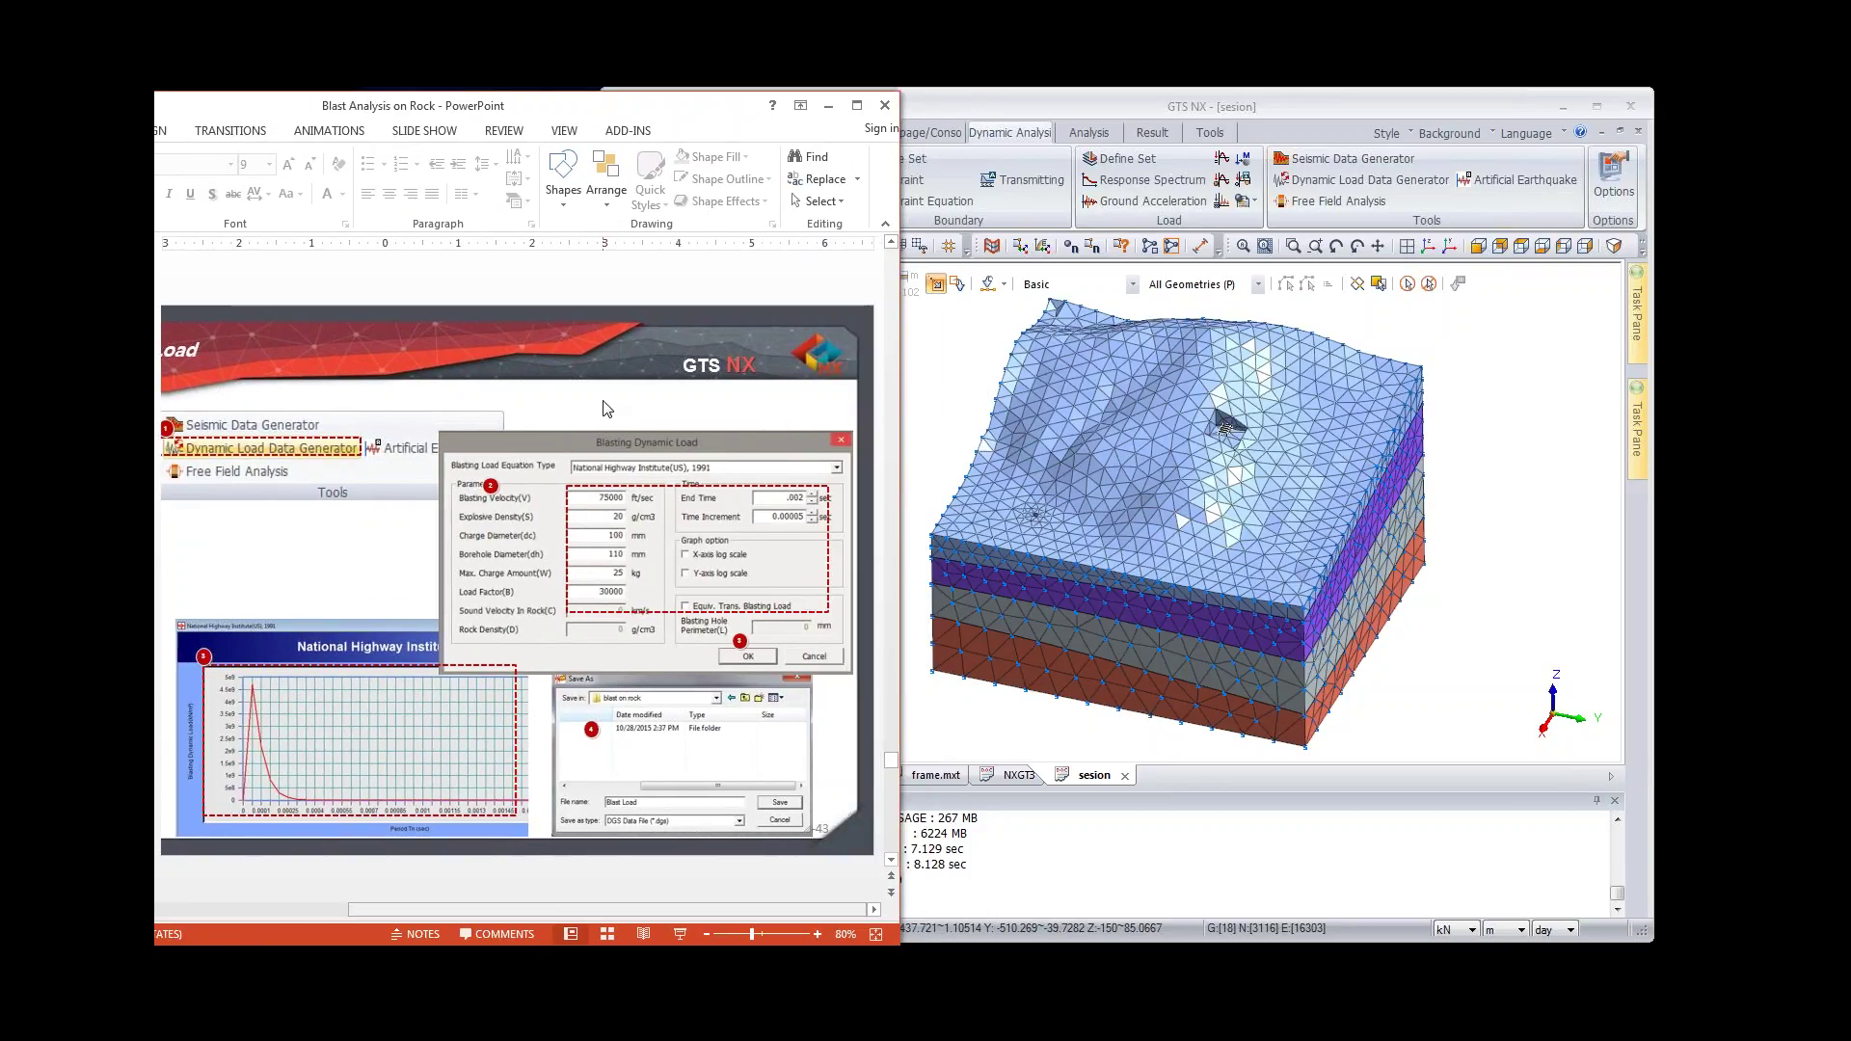
Step: Return to GTS NX, show the Analysis tree and open the Function type list
scroll(603, 405, "down", 1)
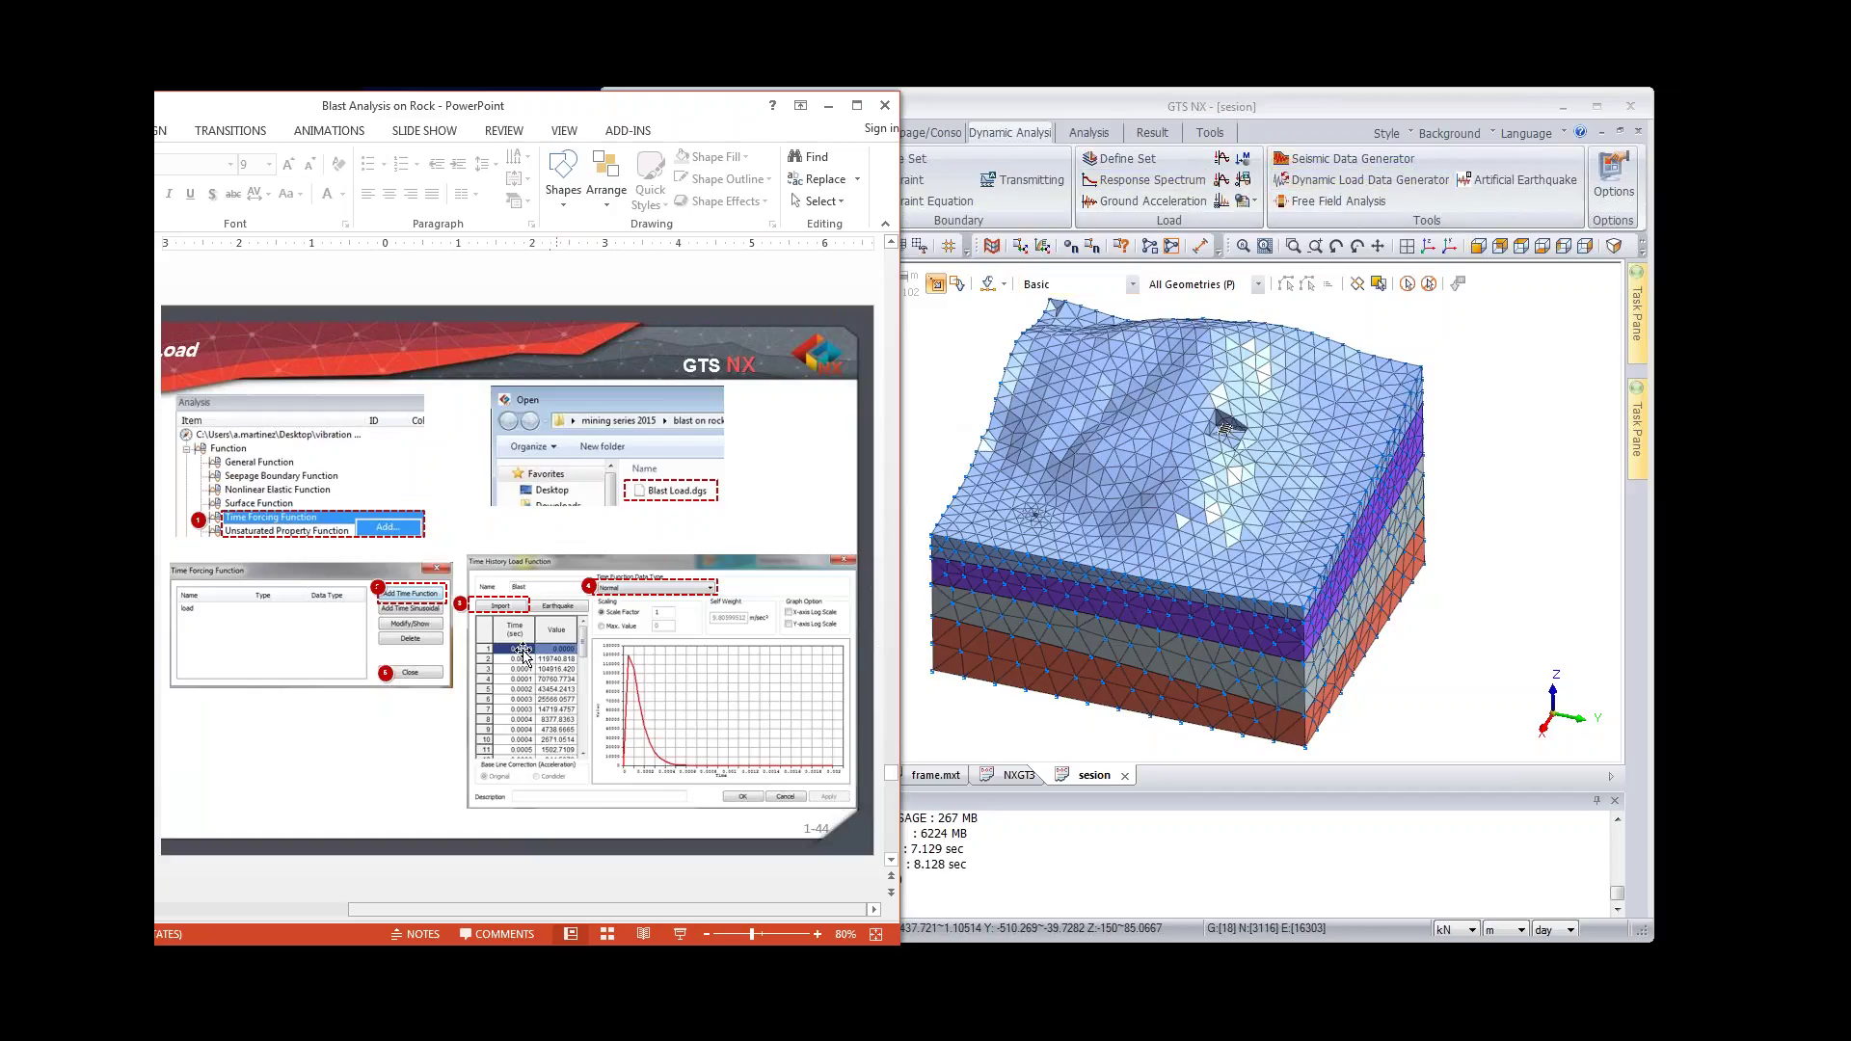
left_click(937, 410)
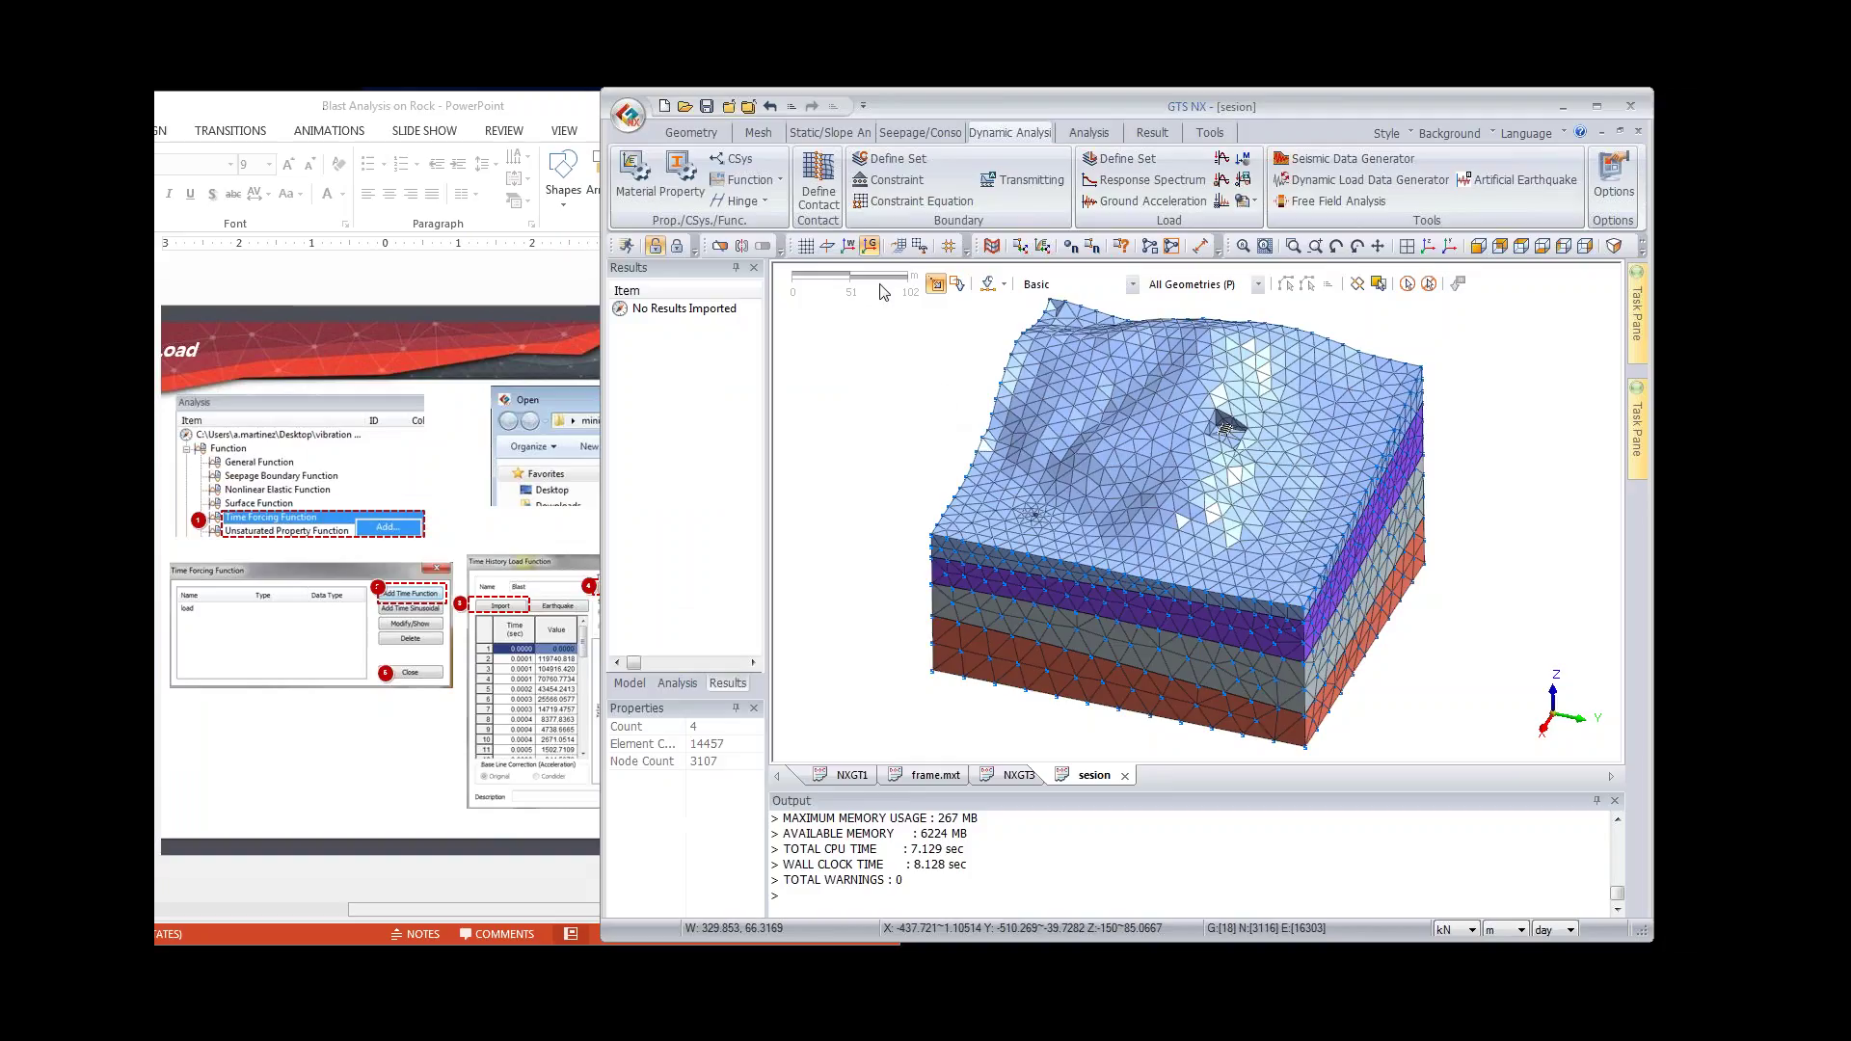
left_click(684, 683)
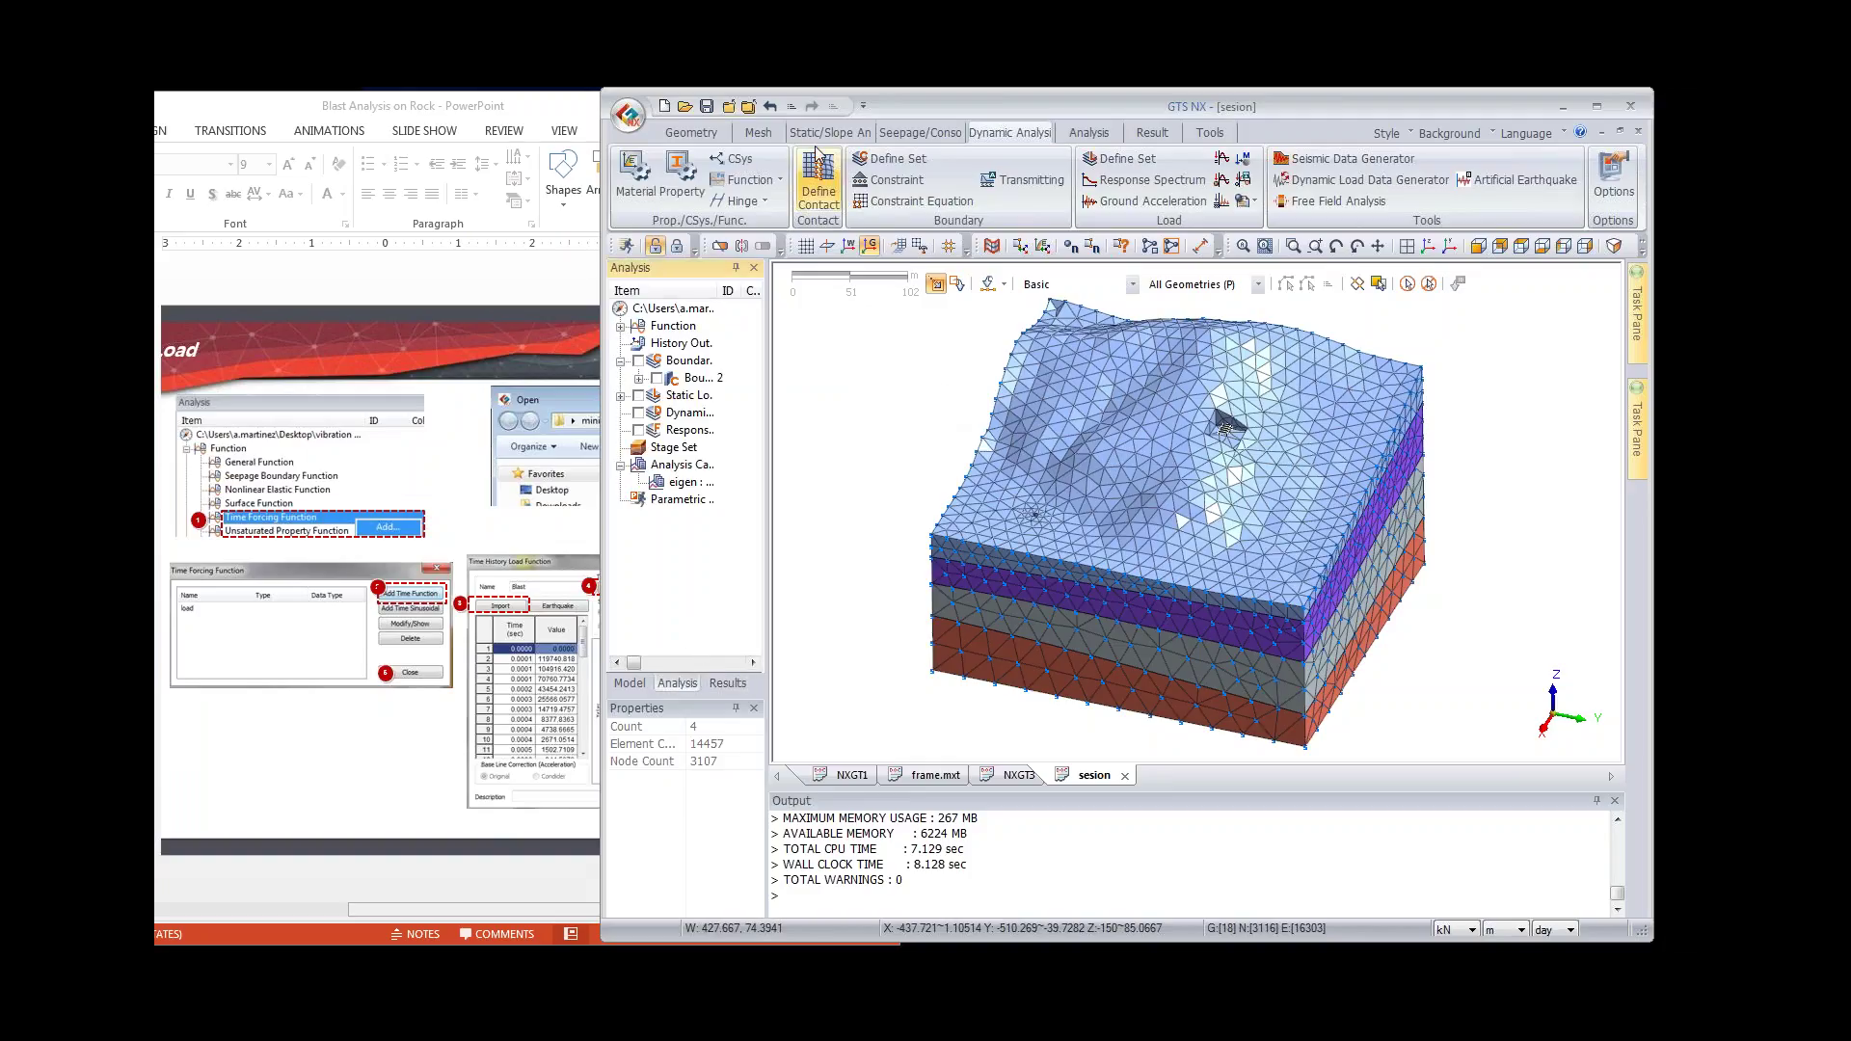
left_click(762, 183)
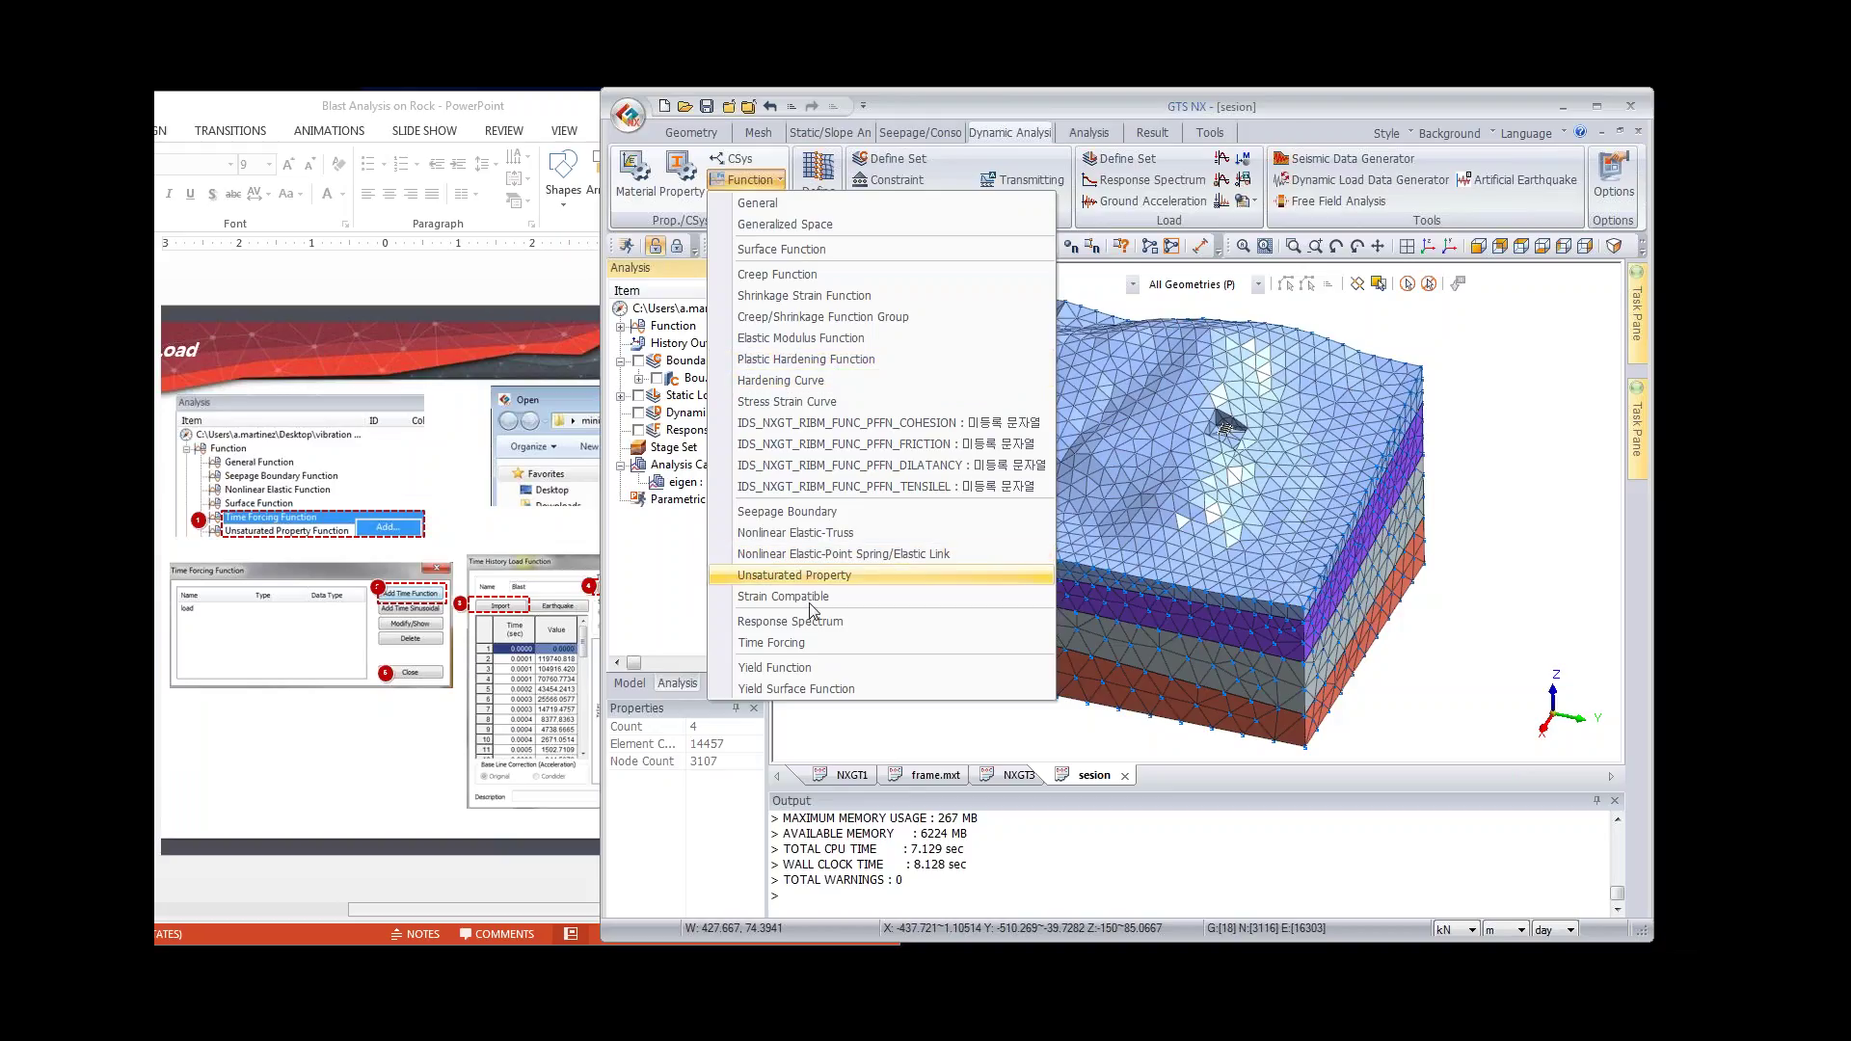
Step: Add a Time Forcing function Blast Load imported from Blast Load.dgs with data type Normal
left_click(785, 644)
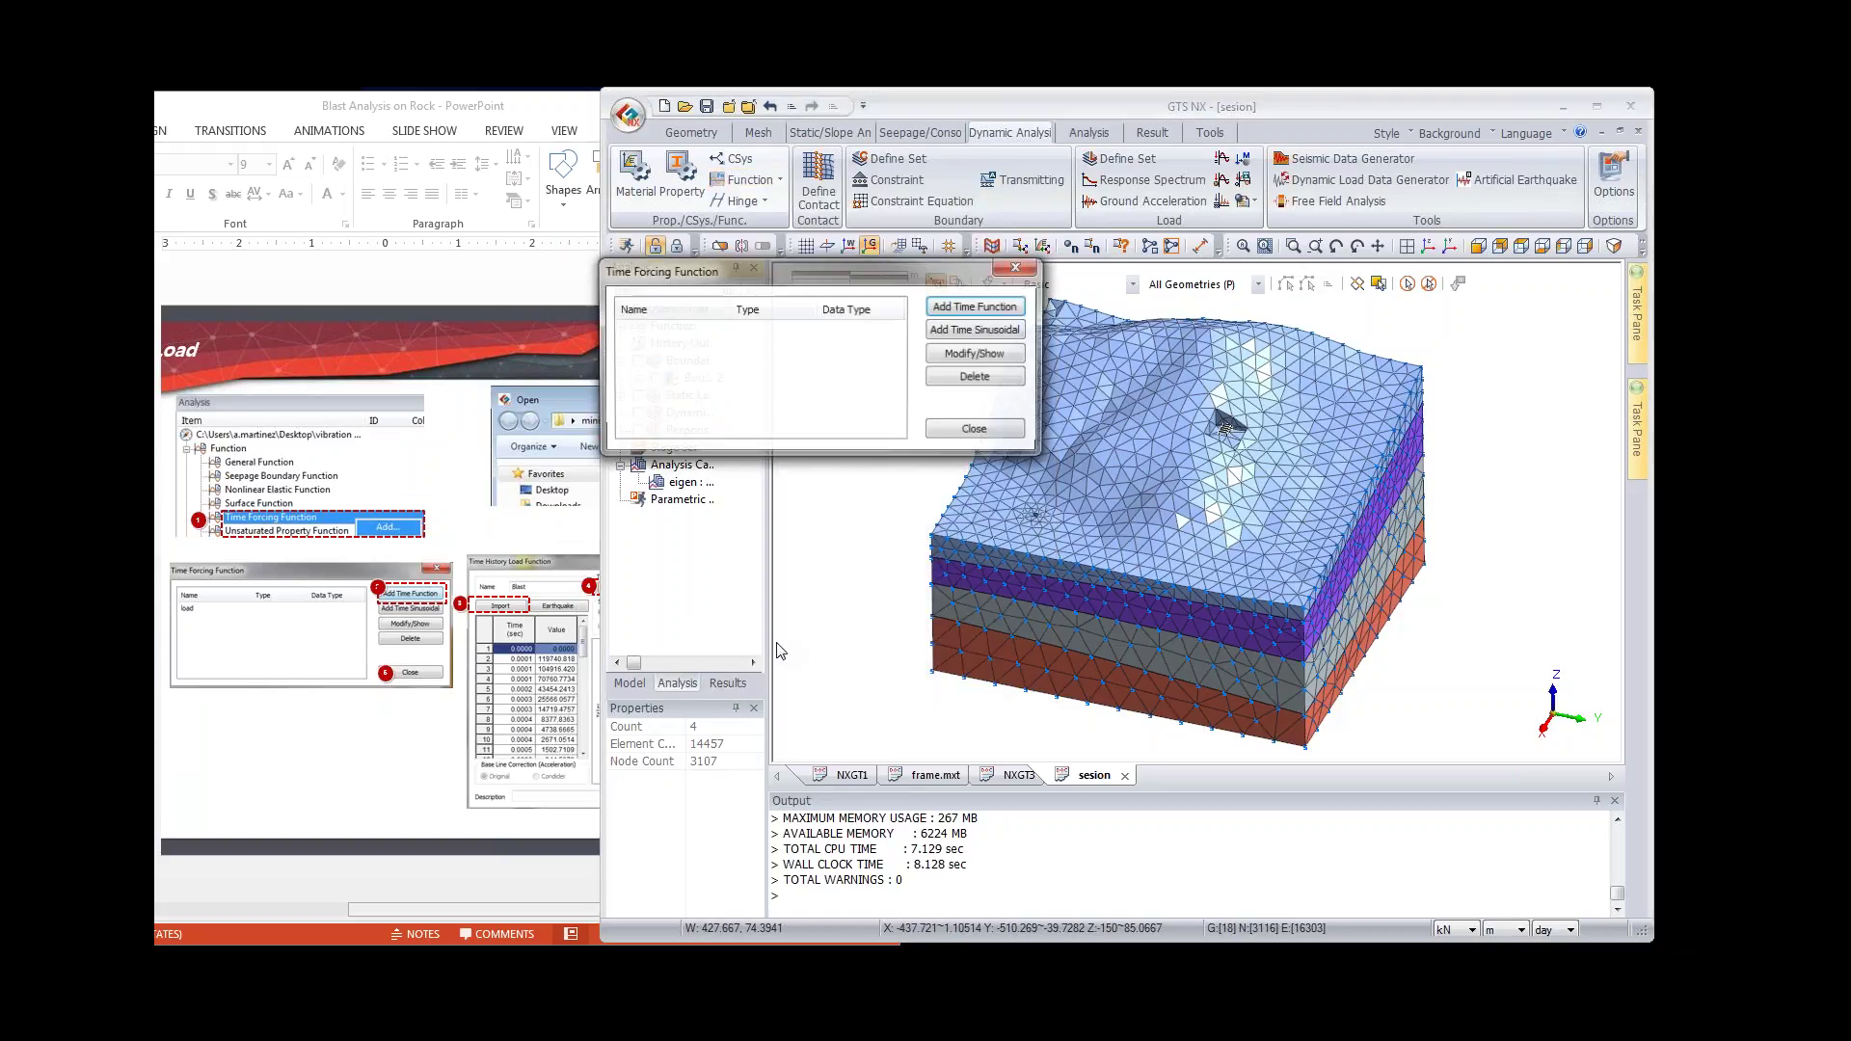
left_click(981, 318)
left_click_drag(1137, 471, 915, 291)
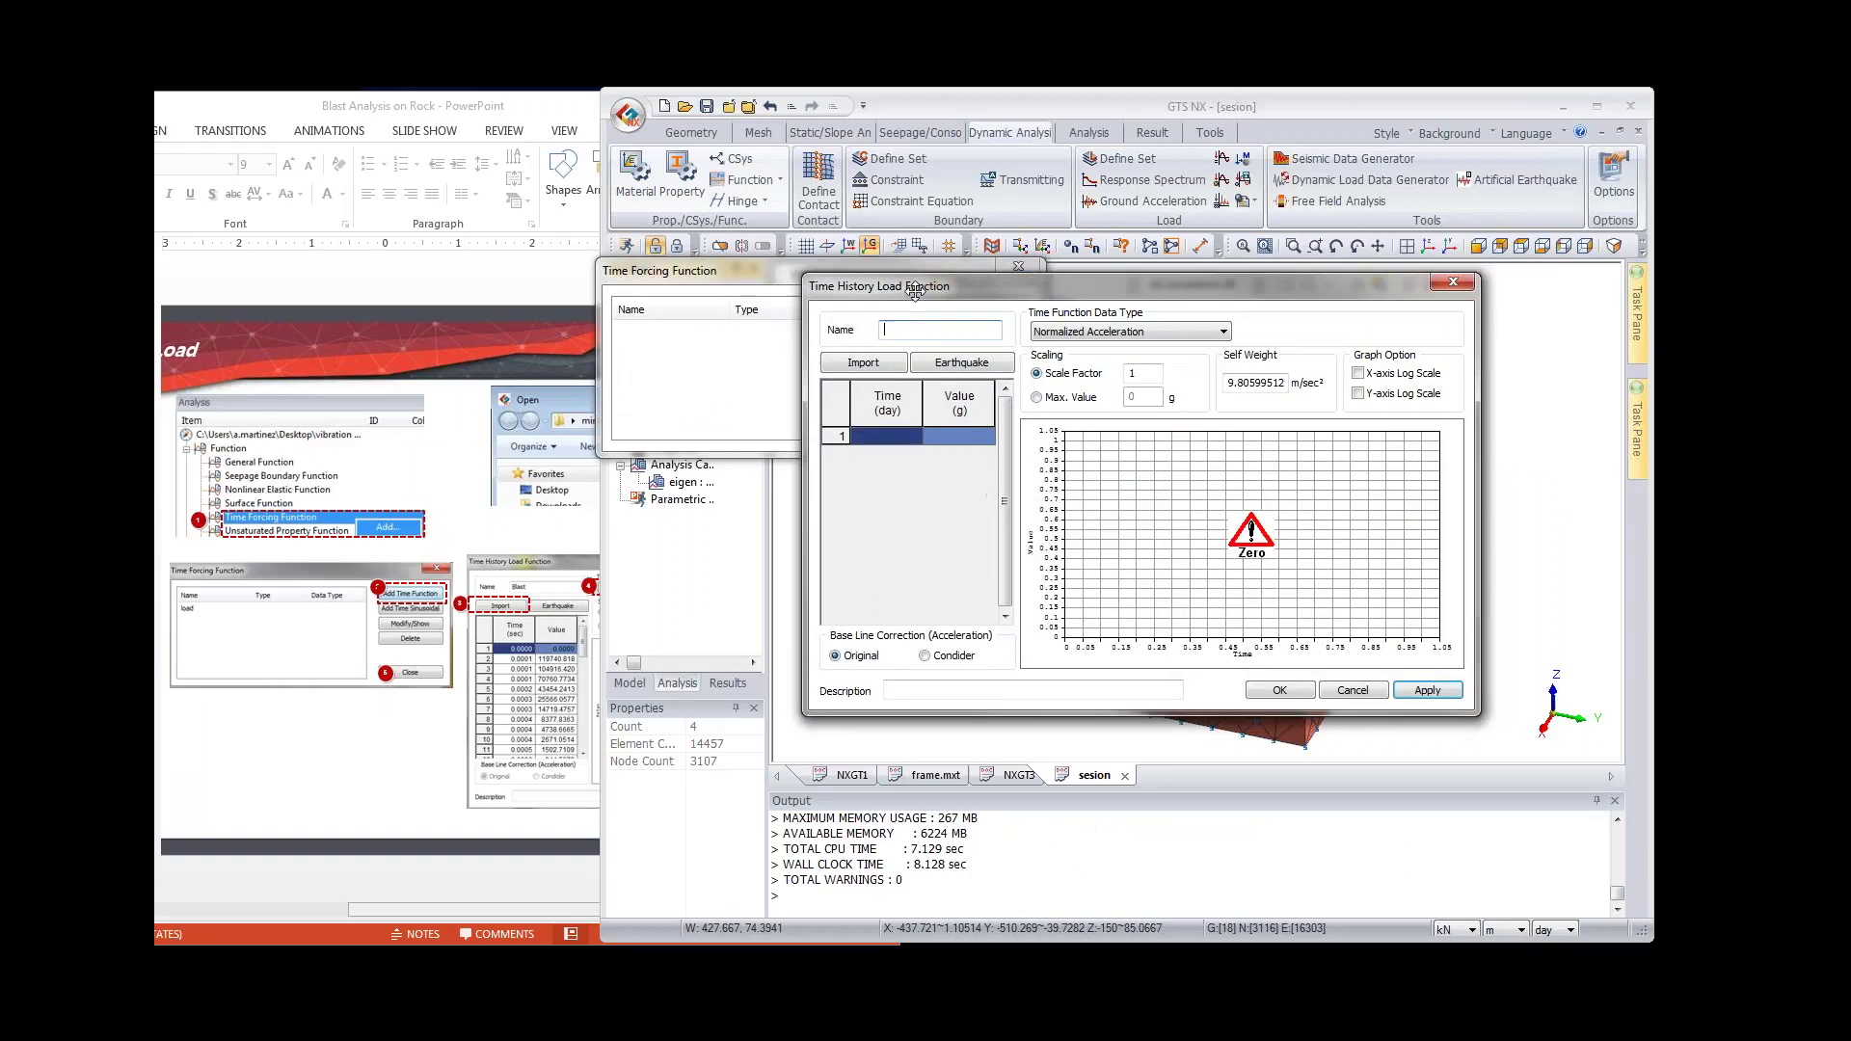
left_click(871, 369)
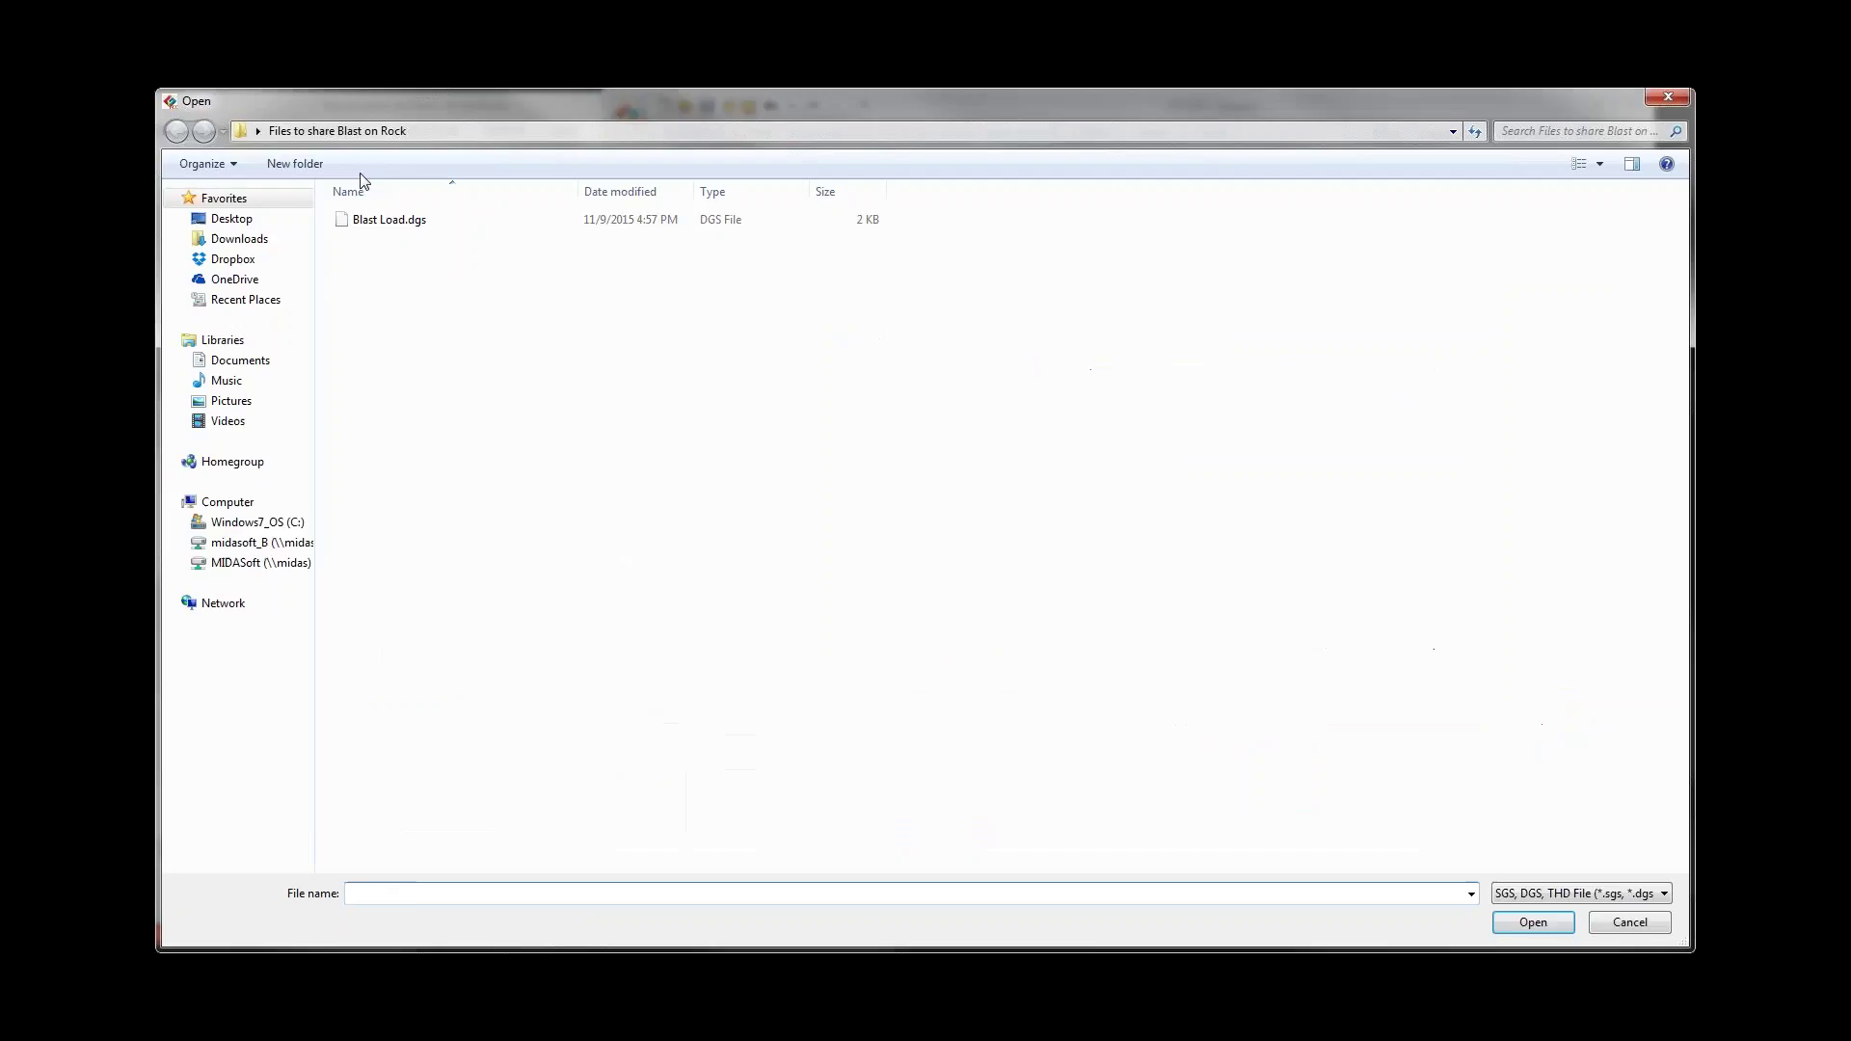
left_click(388, 219)
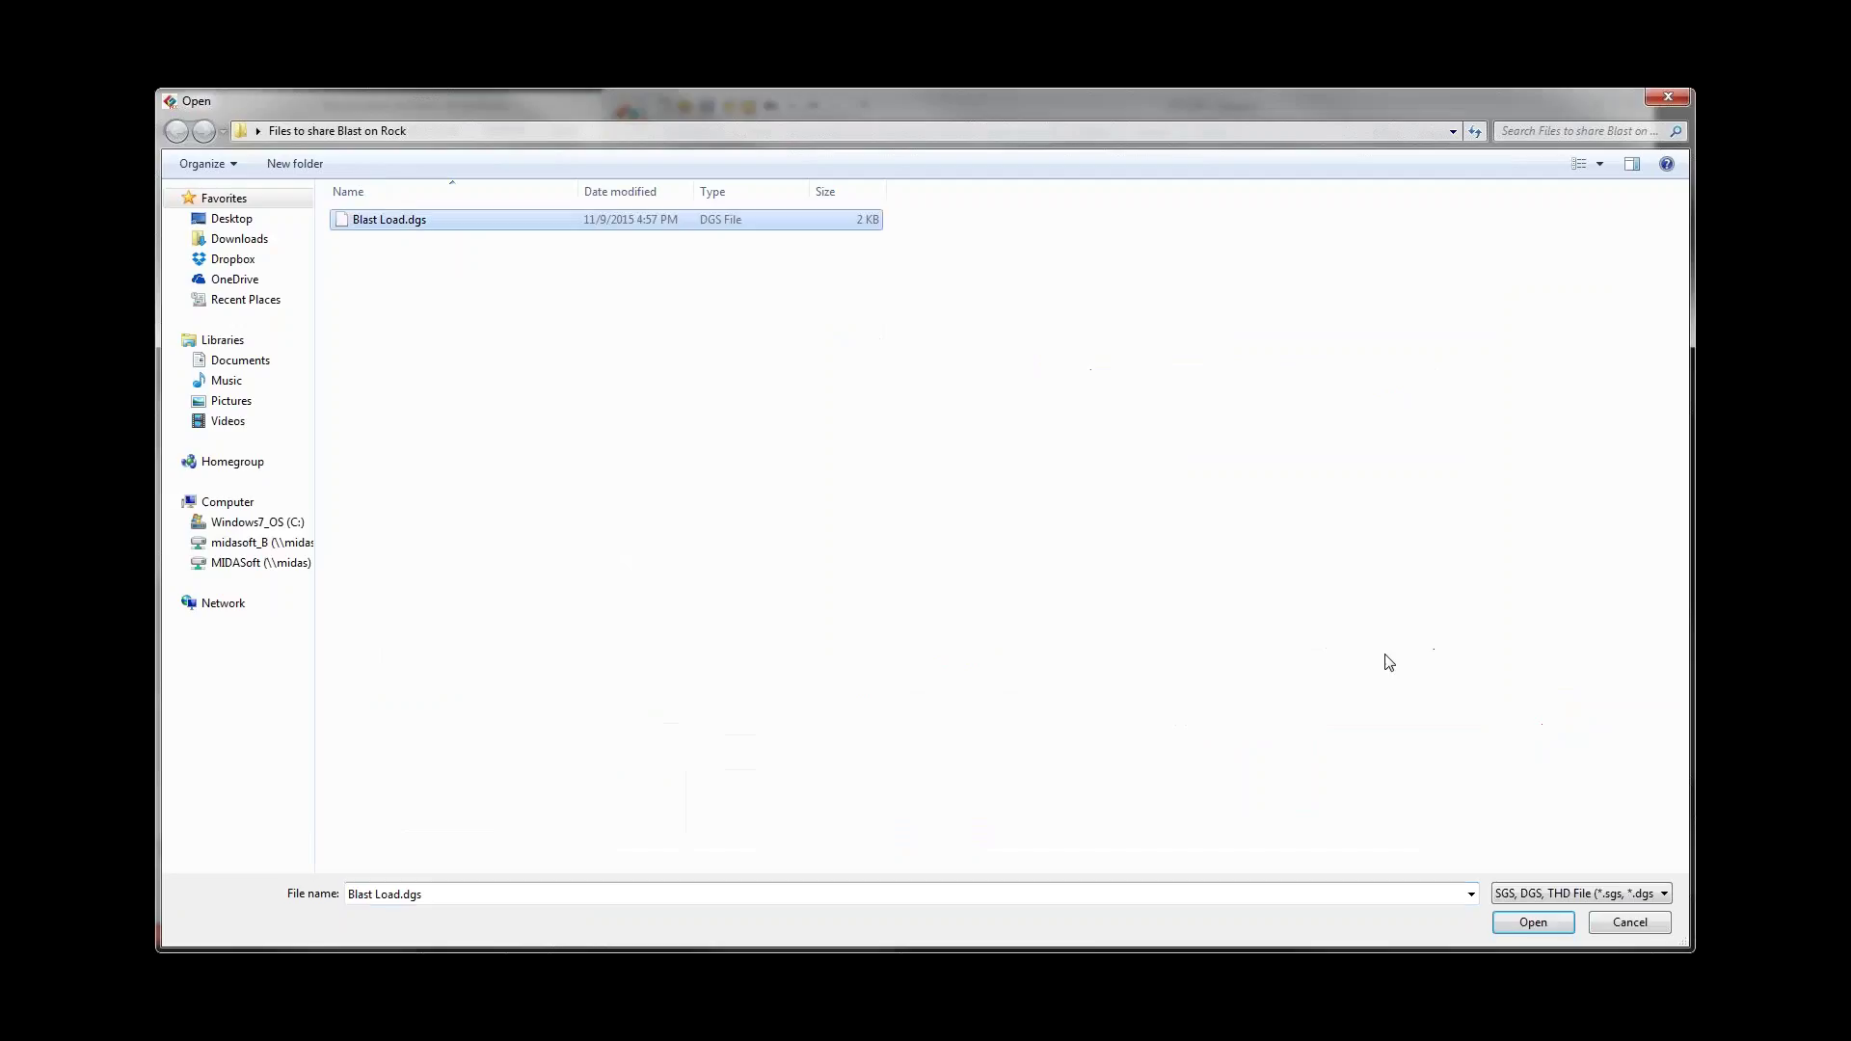
left_click(1533, 920)
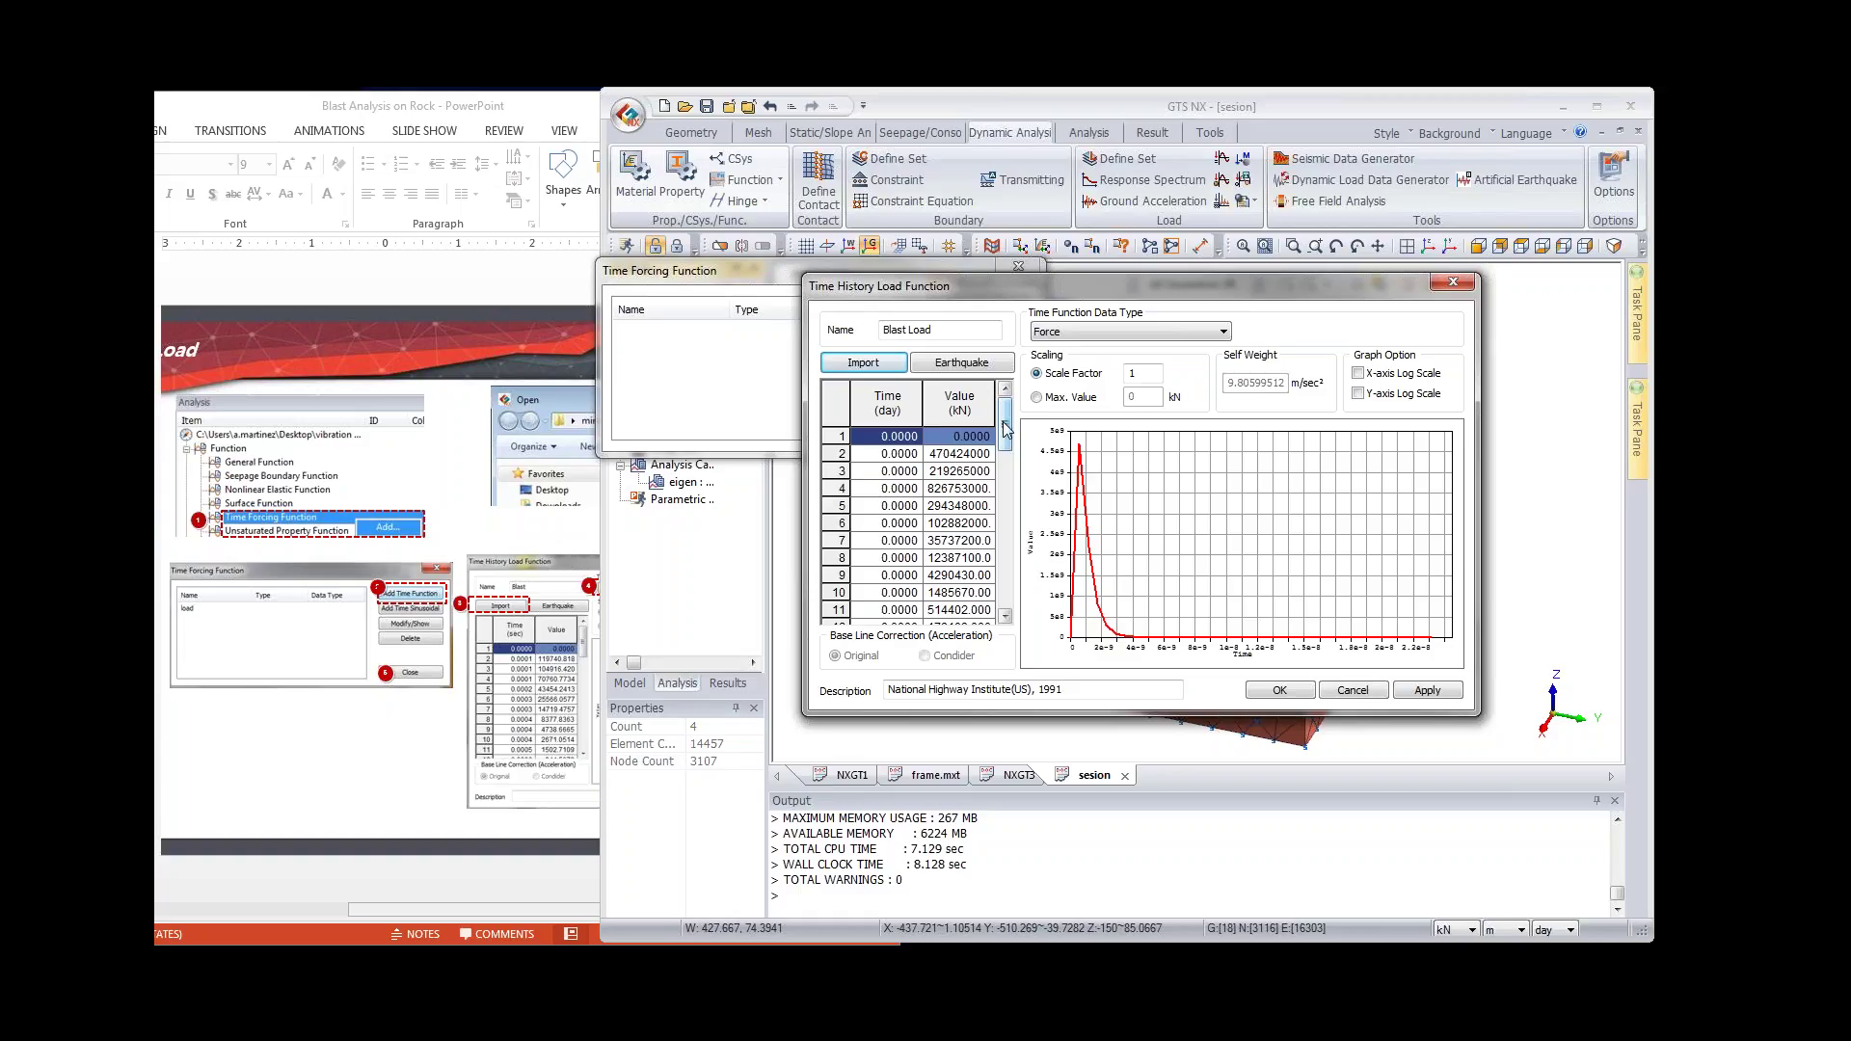
left_click(1082, 333)
left_click(1051, 399)
left_click(1219, 549)
left_click(1286, 696)
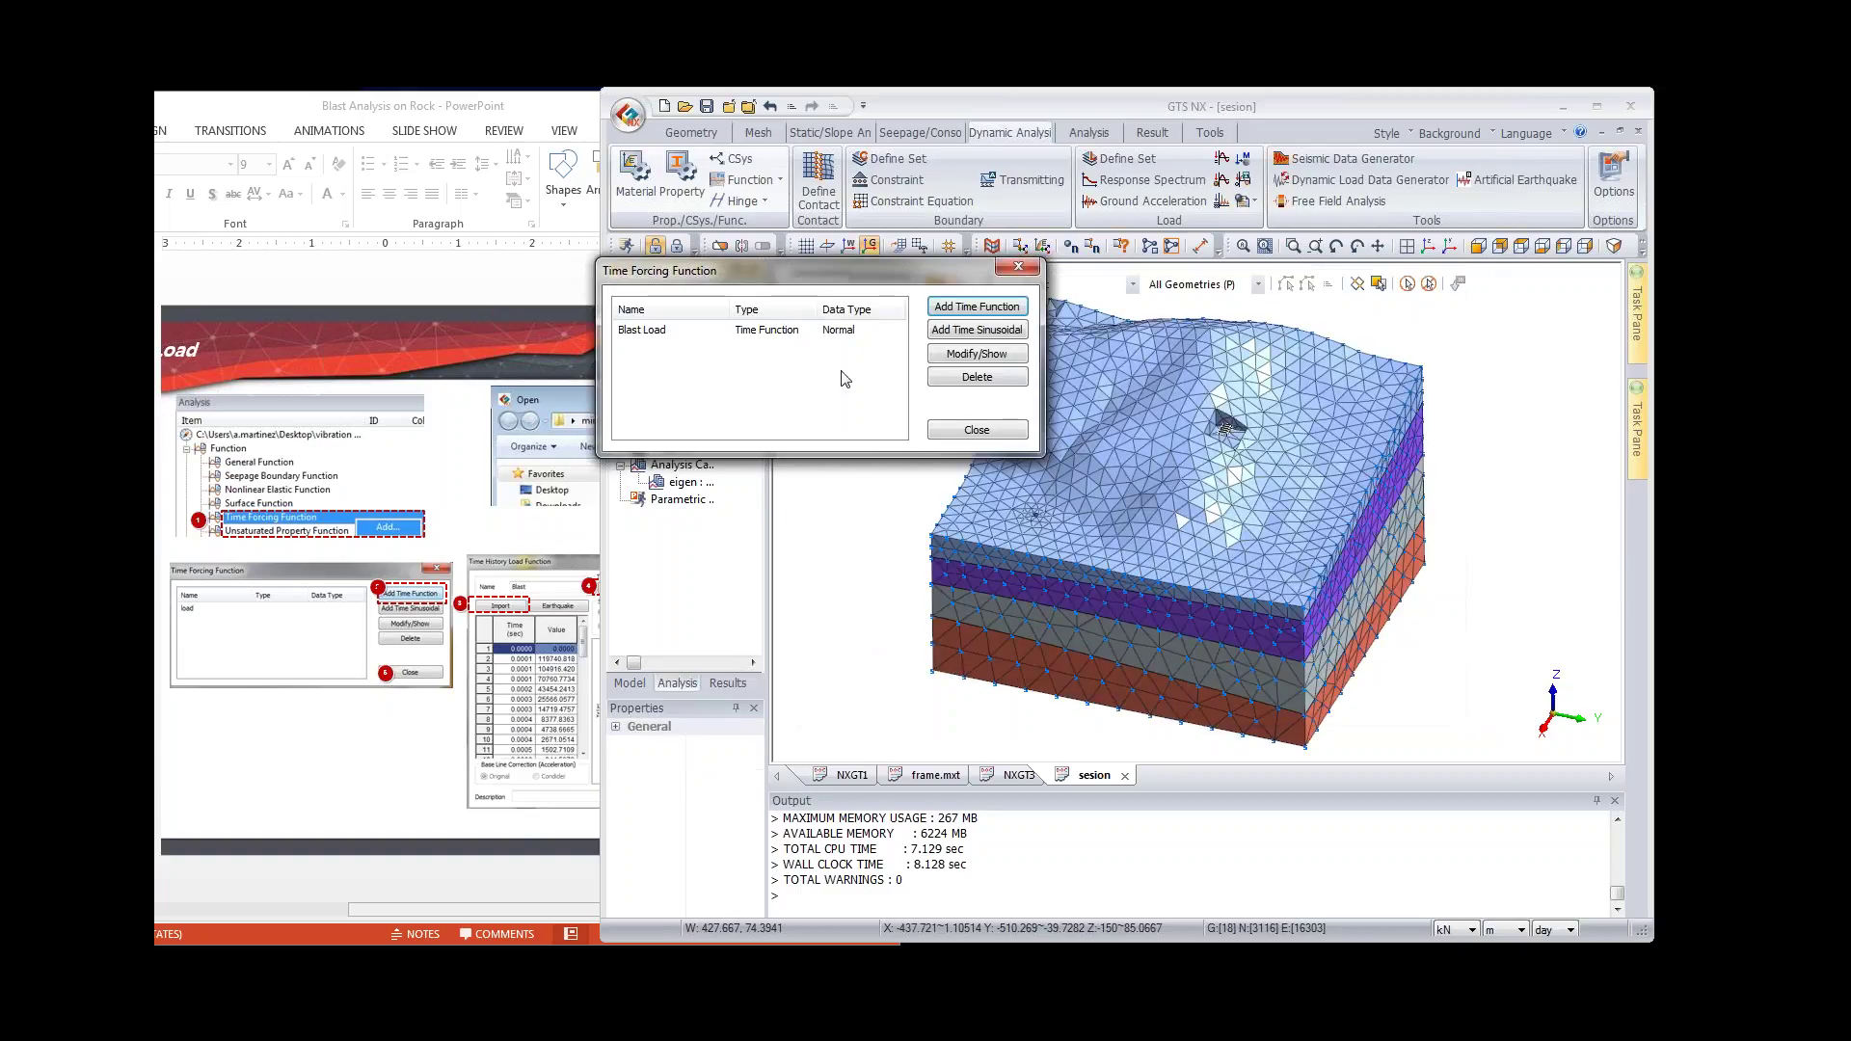
Step: Close the time function list, check the next slide, and zoom onto the small dark blast face
left_click(977, 430)
left_click(419, 425)
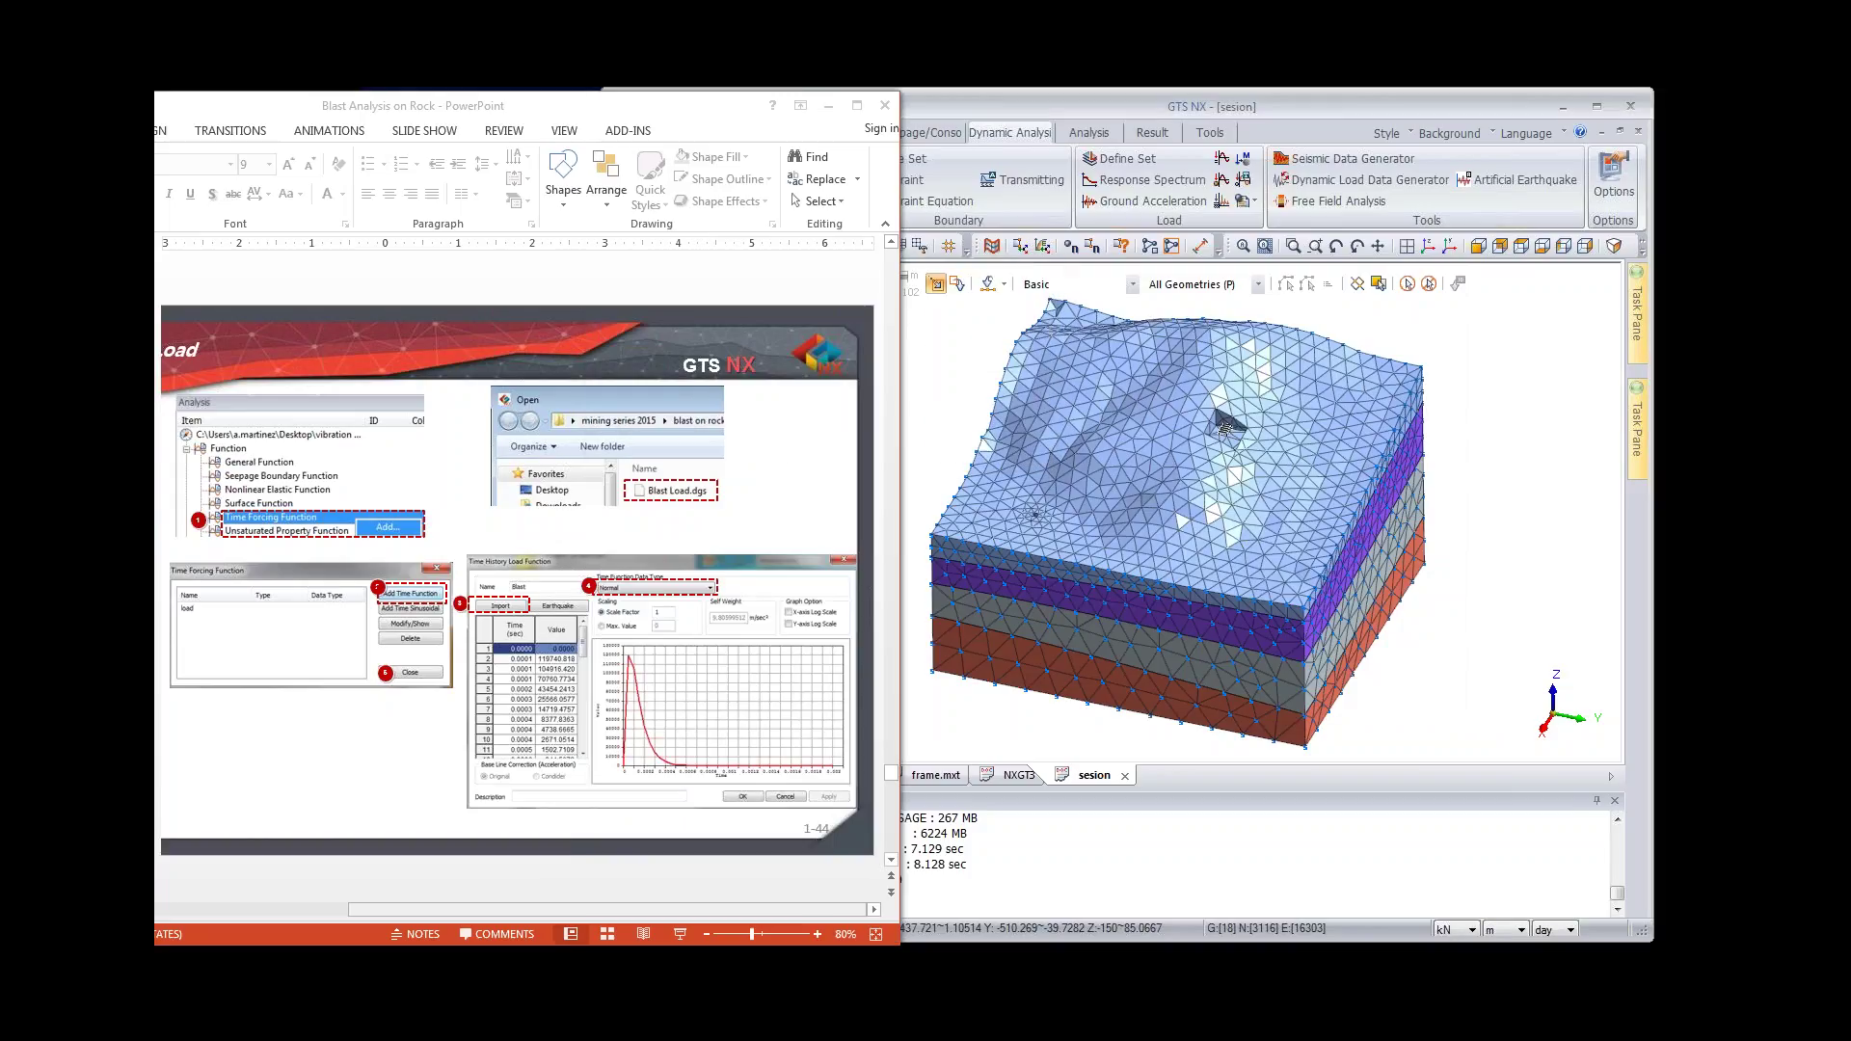
scroll(419, 424, "down", 2)
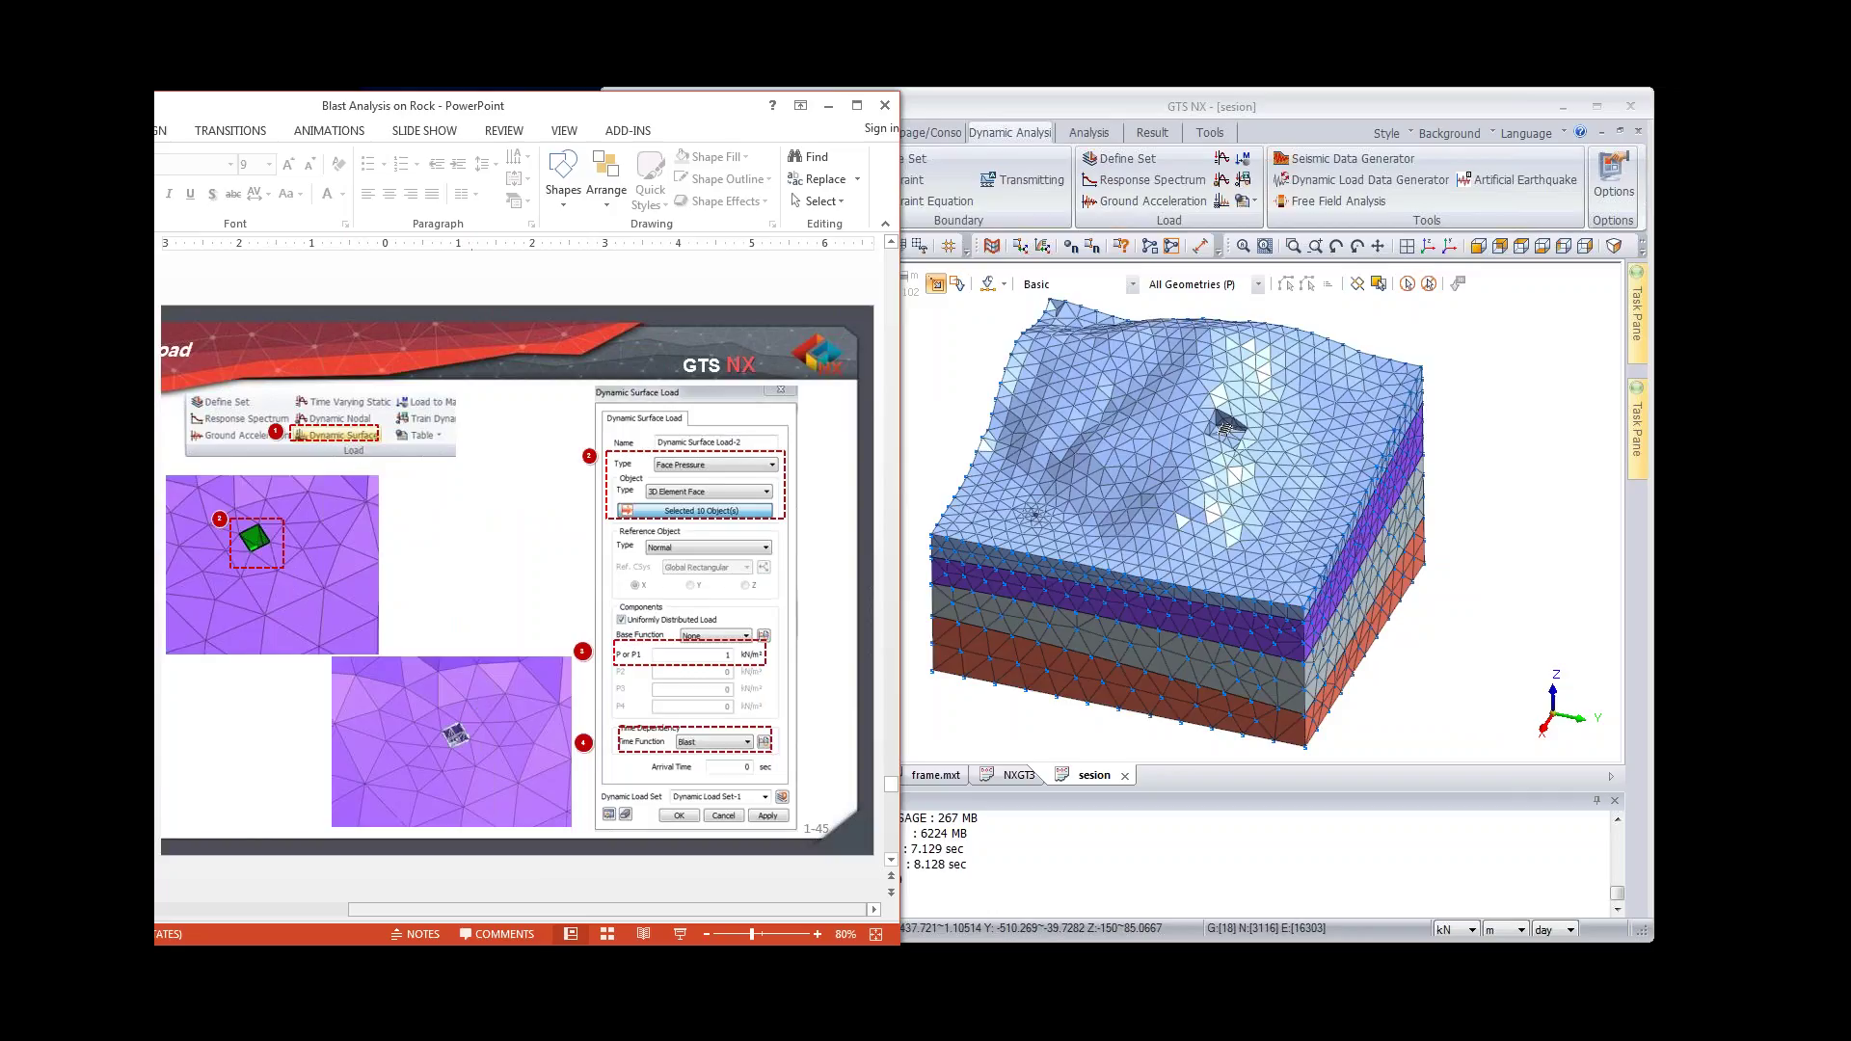
left_click(1120, 512)
scroll(1097, 530, "up", 10)
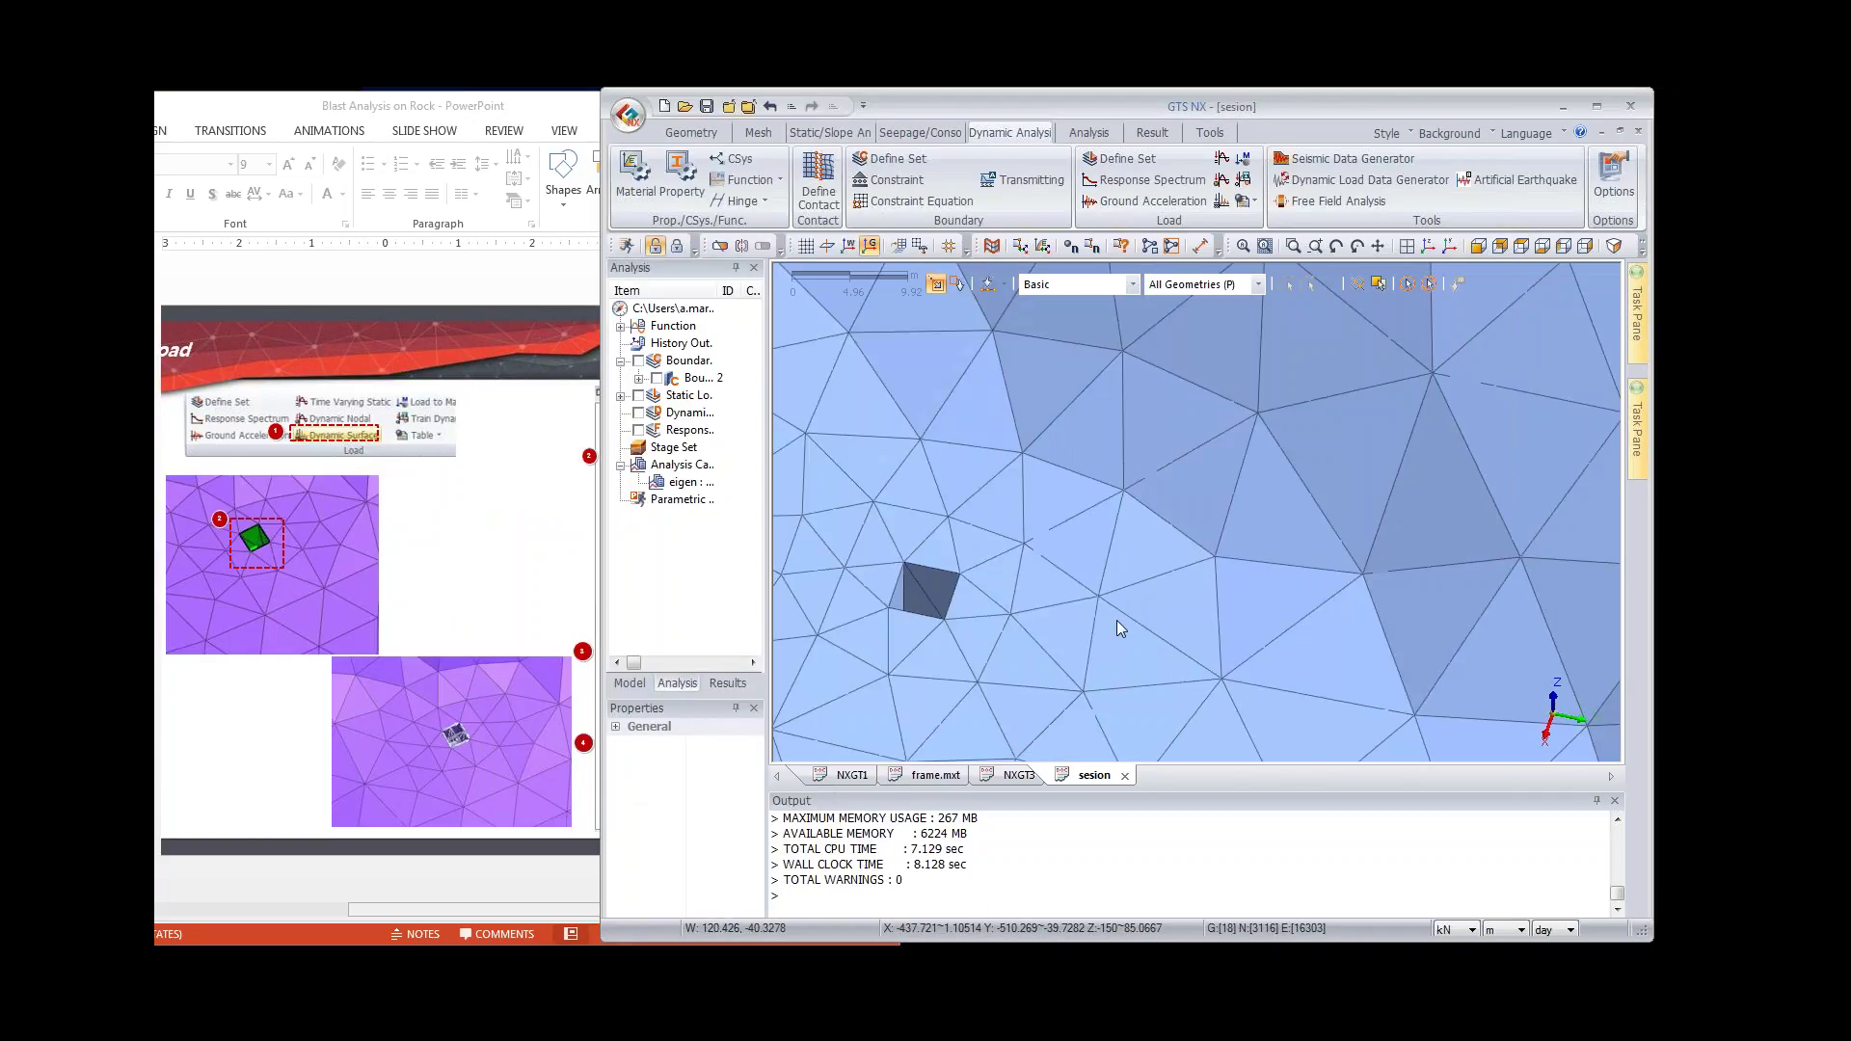
scroll(973, 670, "down", 3)
middle_click_drag(963, 688, 1190, 523)
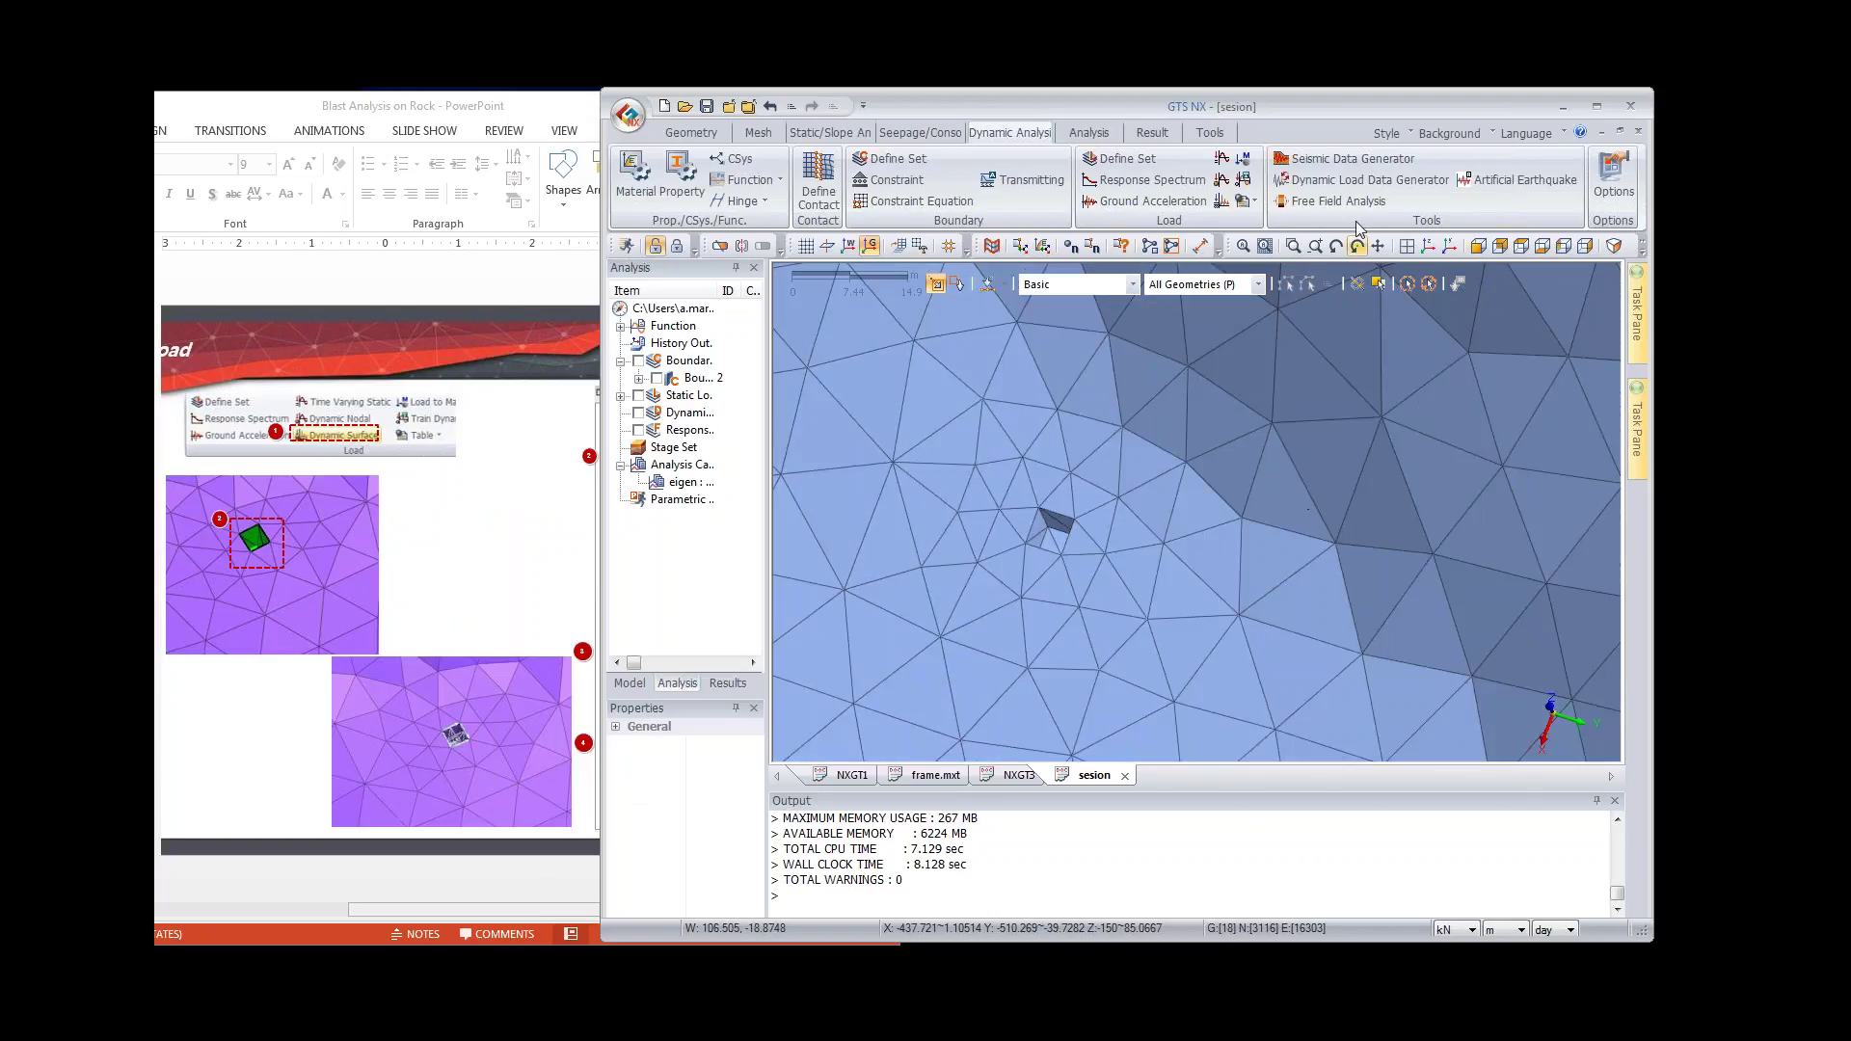
Step: Start a Dynamic Surface Load of type Face Pressure on 3D Element Faces
left_click(1221, 203)
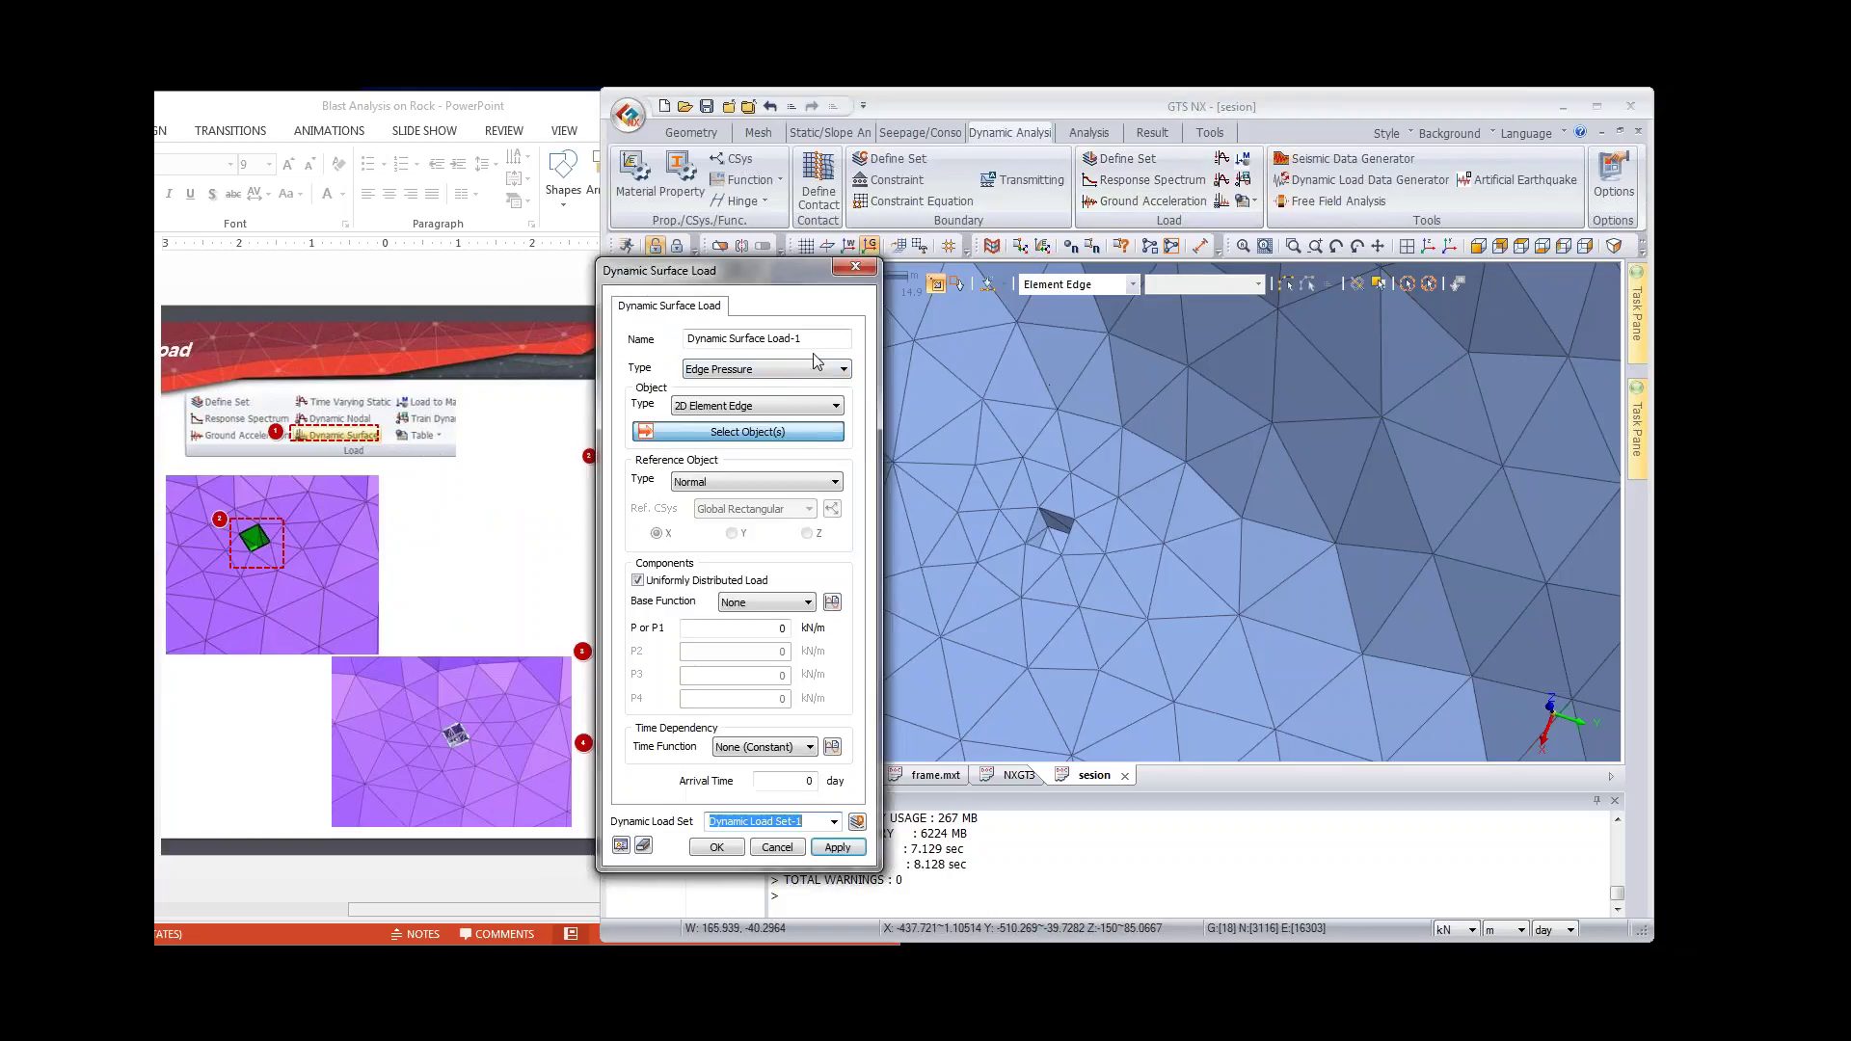
left_click(779, 404)
left_click(747, 371)
left_click(747, 370)
left_click(713, 399)
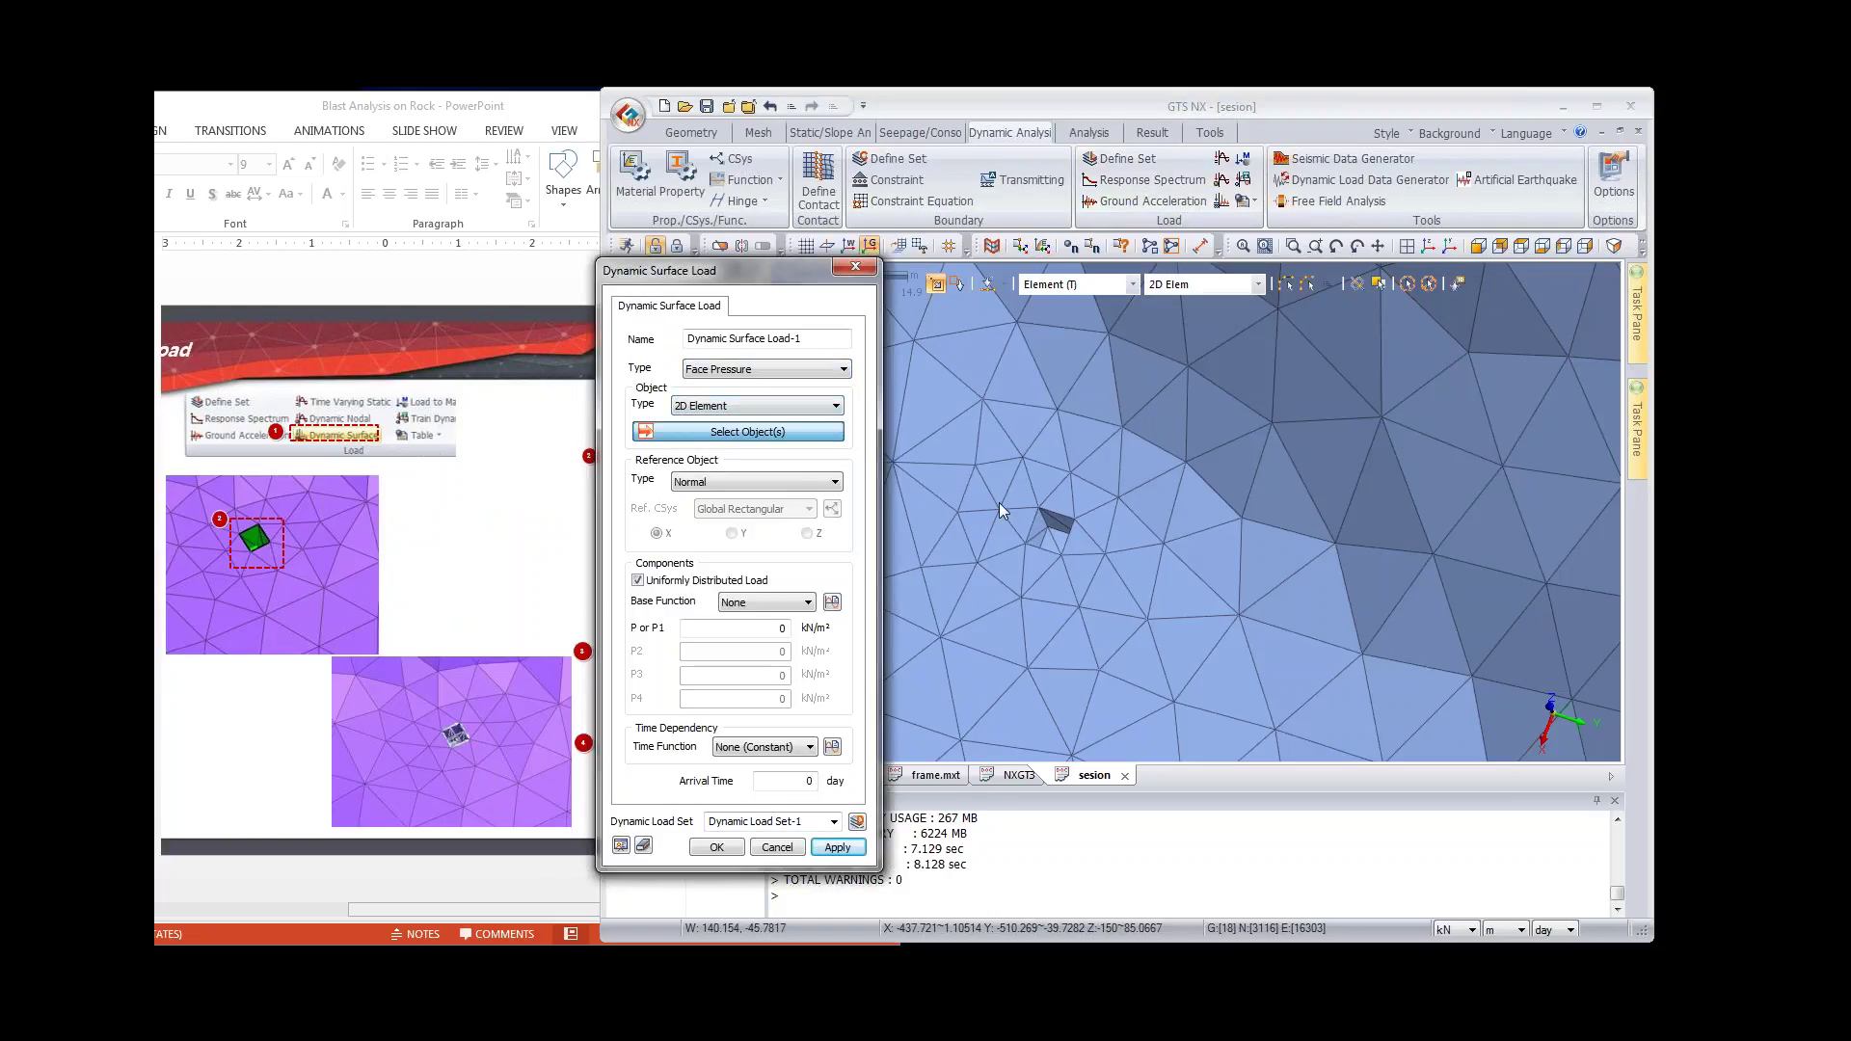
left_click(835, 405)
left_click(733, 434)
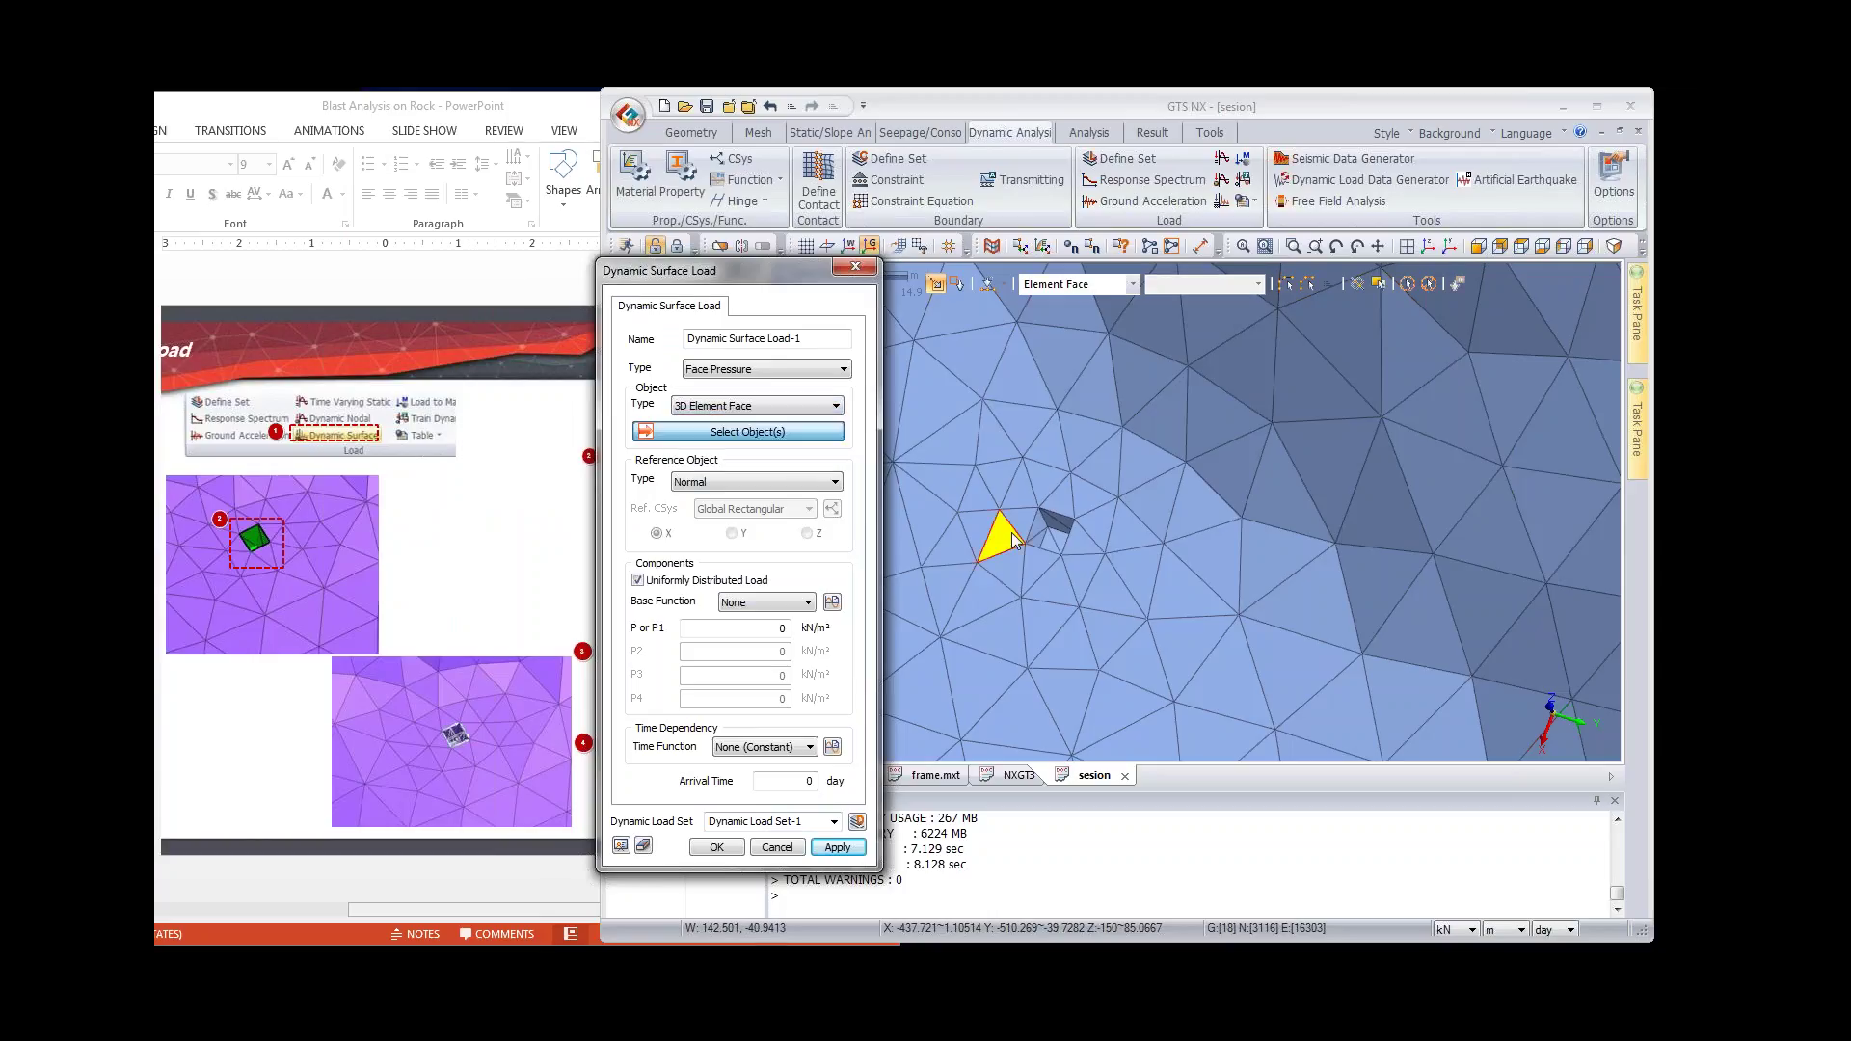
Step: Select the 10 faces of the small element, rotating the mesh to reach hidden faces
left_click(1046, 528)
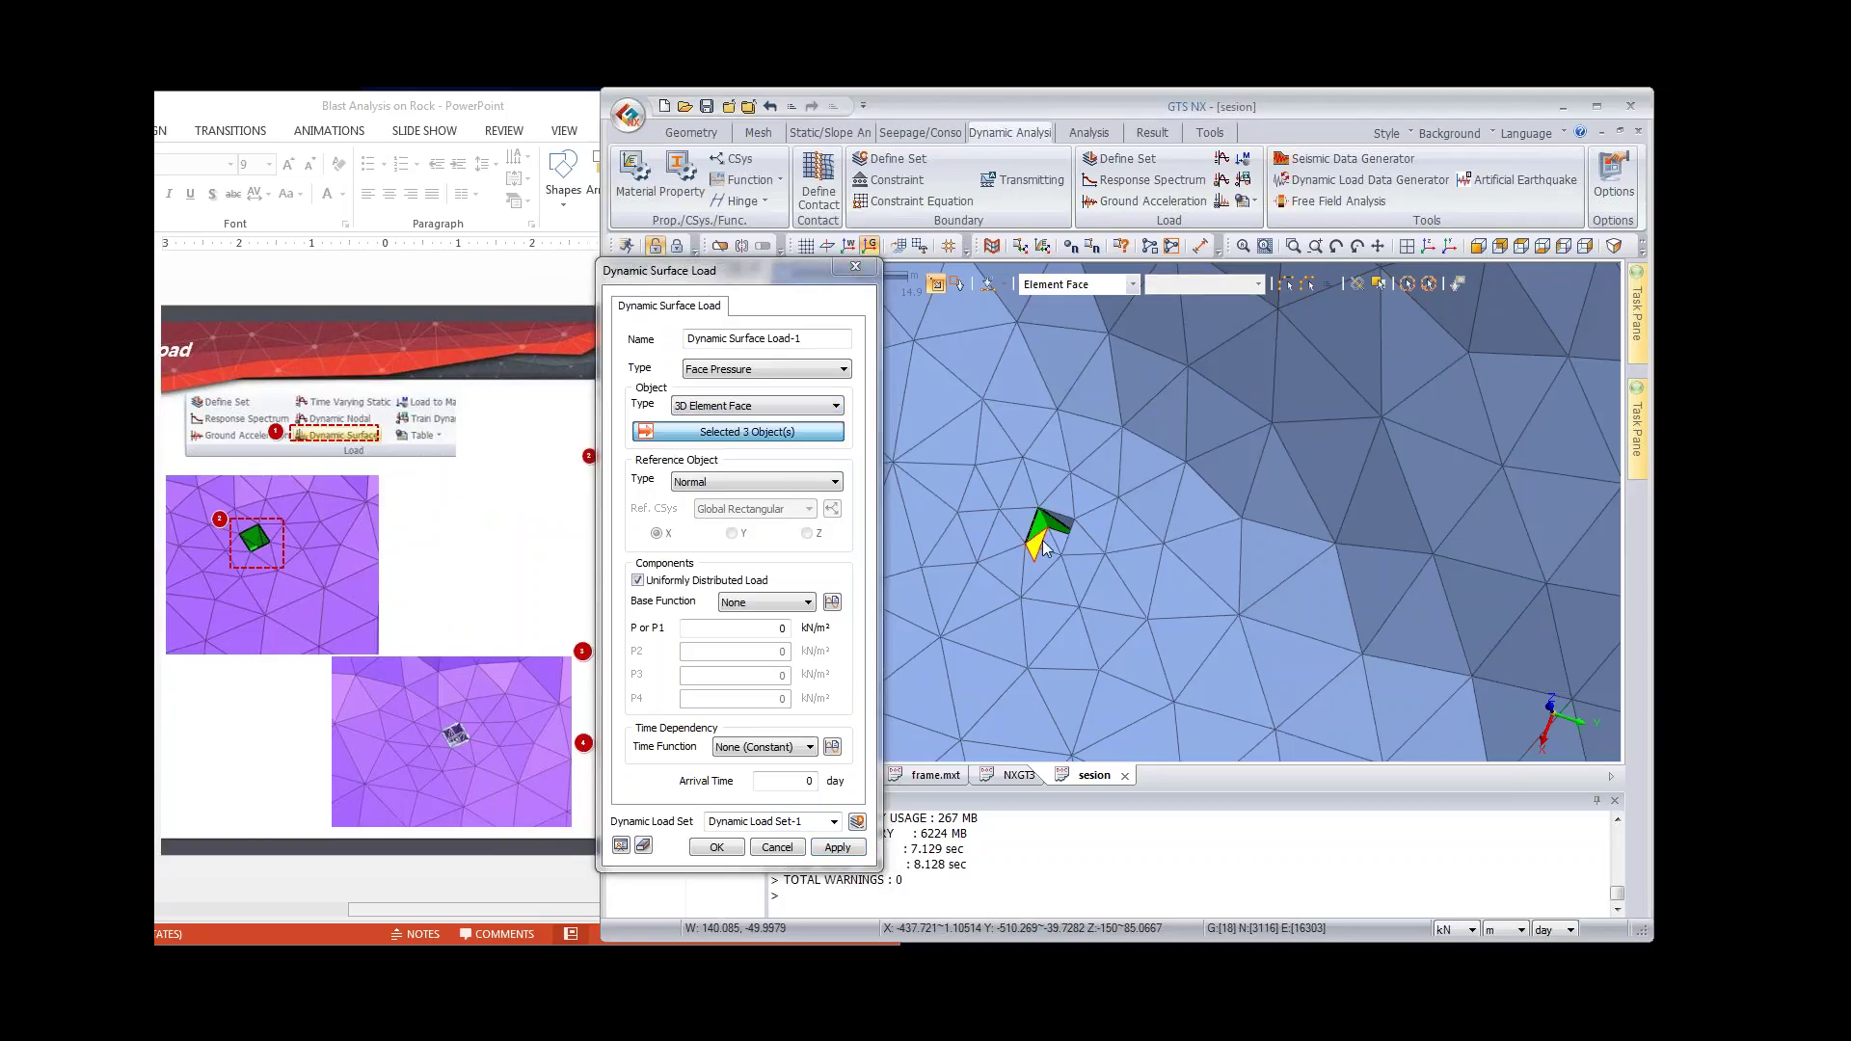
left_click(1046, 542)
left_click(1059, 532)
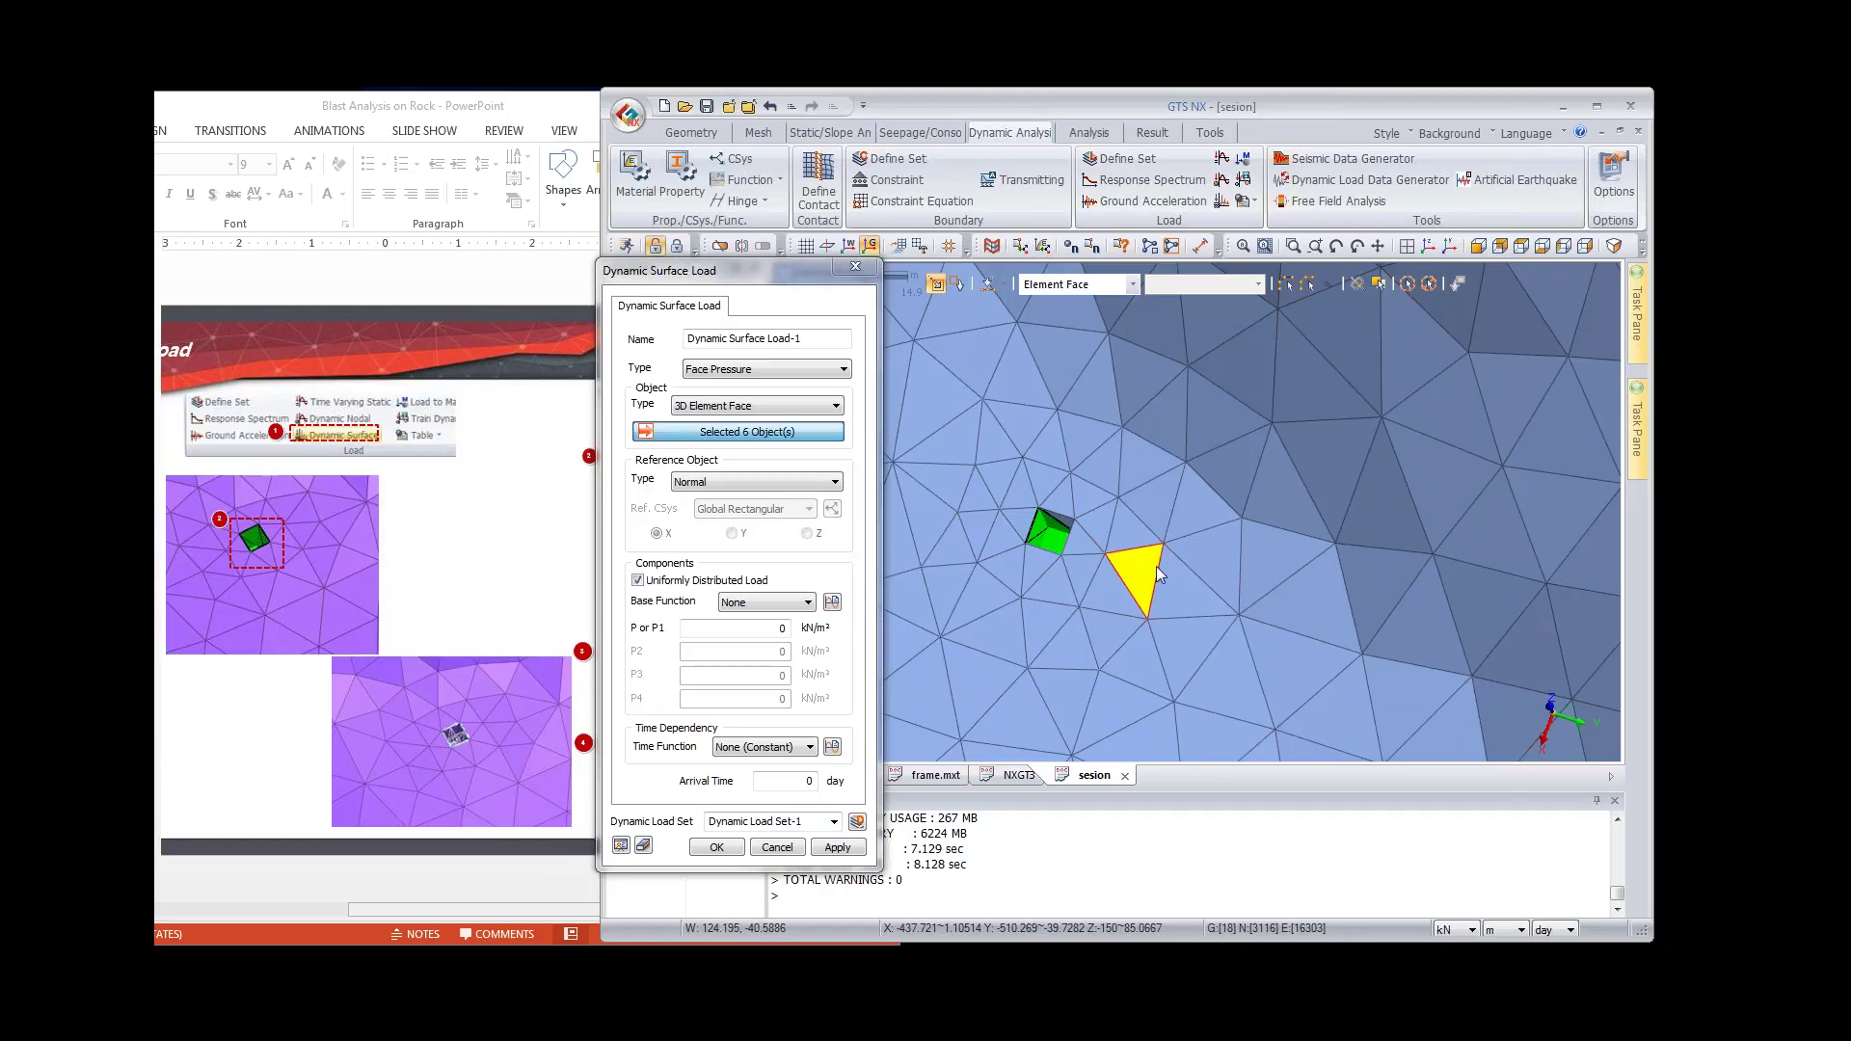
scroll(1171, 564, "up", 5)
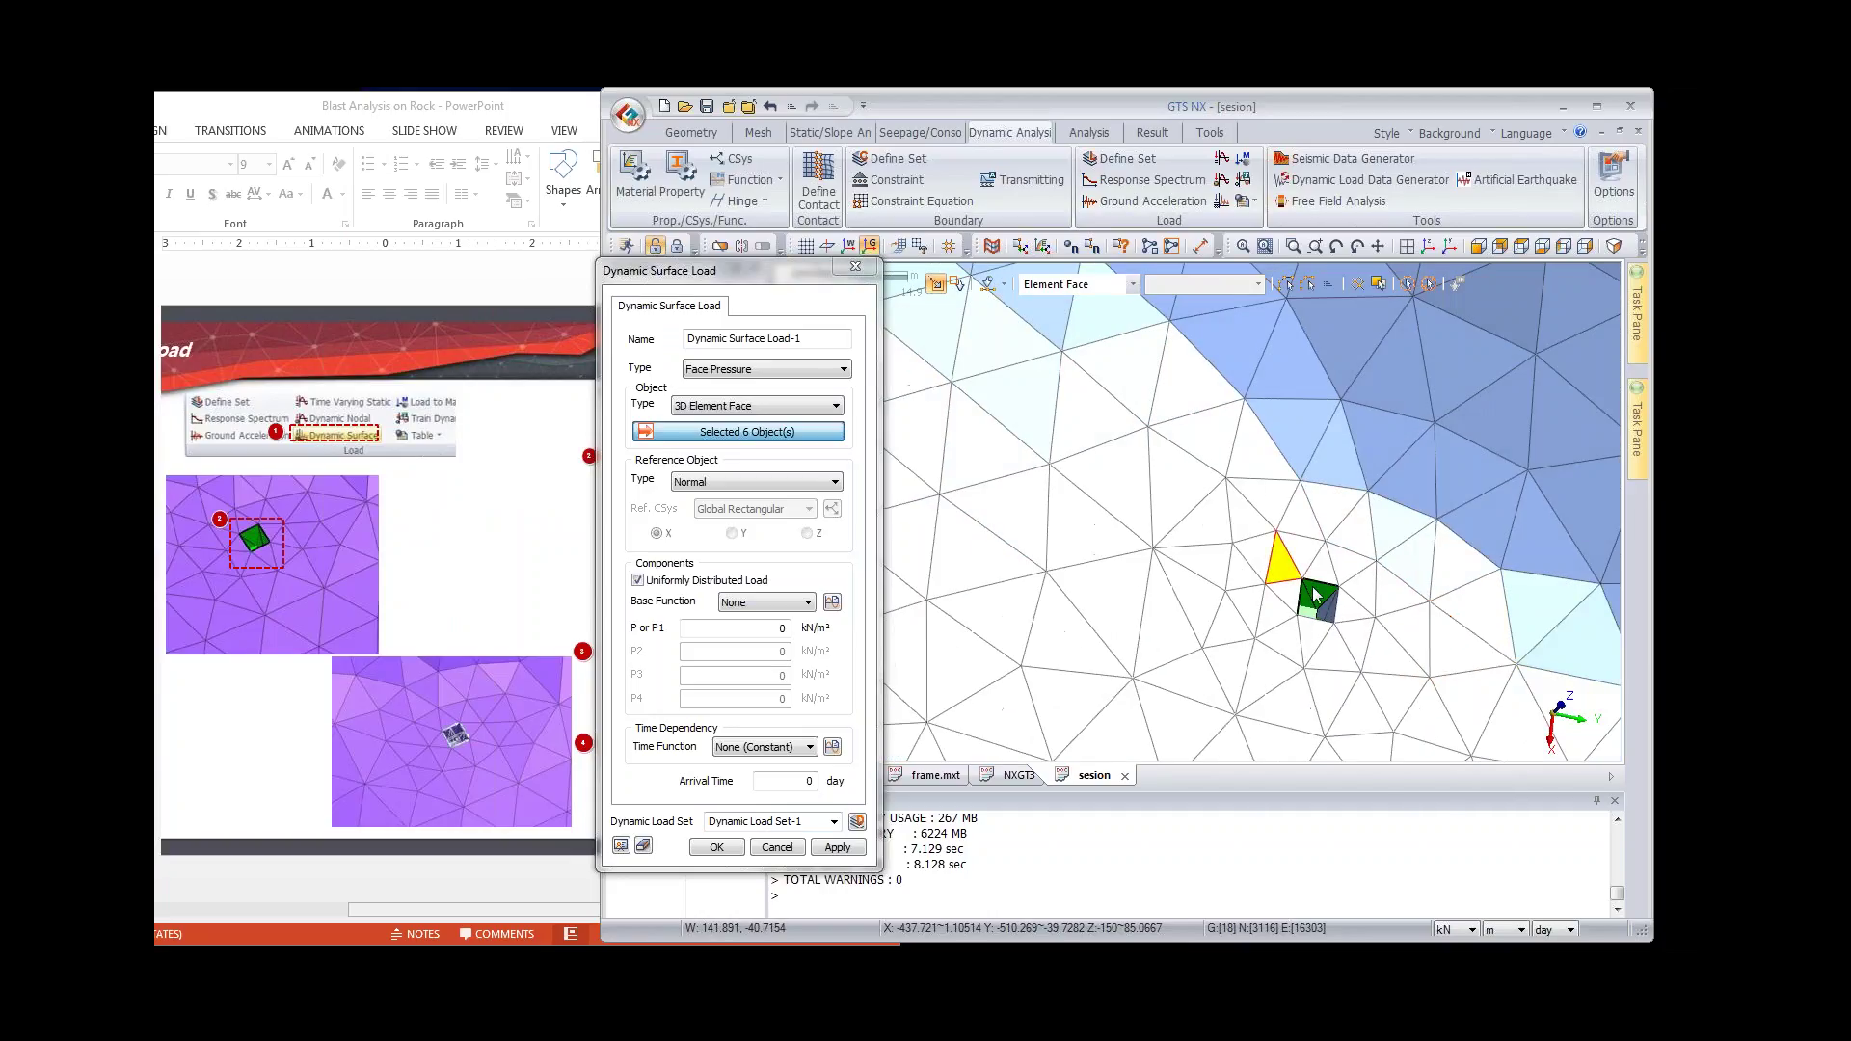
left_click(1328, 609)
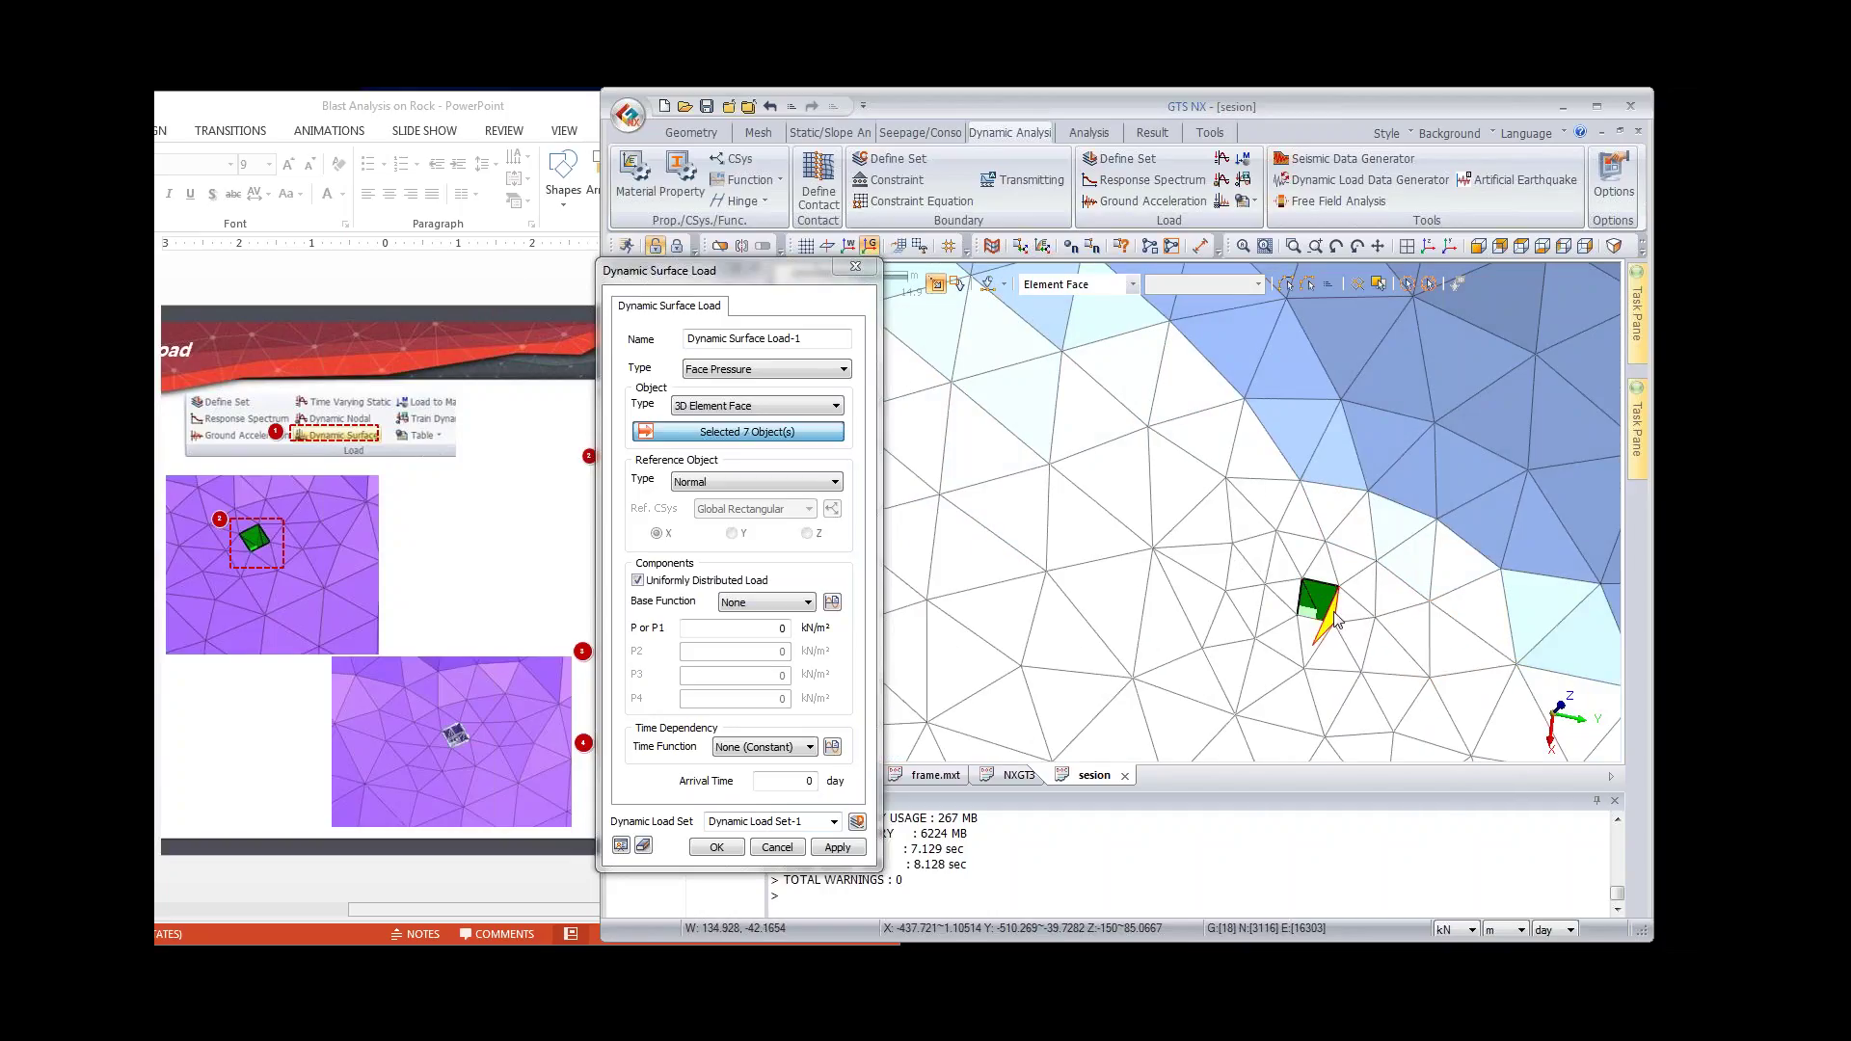
left_click(1336, 620)
middle_click_drag(1386, 648, 1022, 532, "ctrl")
left_click(1025, 537)
left_click(1020, 526)
Step: Set pressure P1 to 1 kN/m² following the Blast Load time function and create the load
double_click(784, 629)
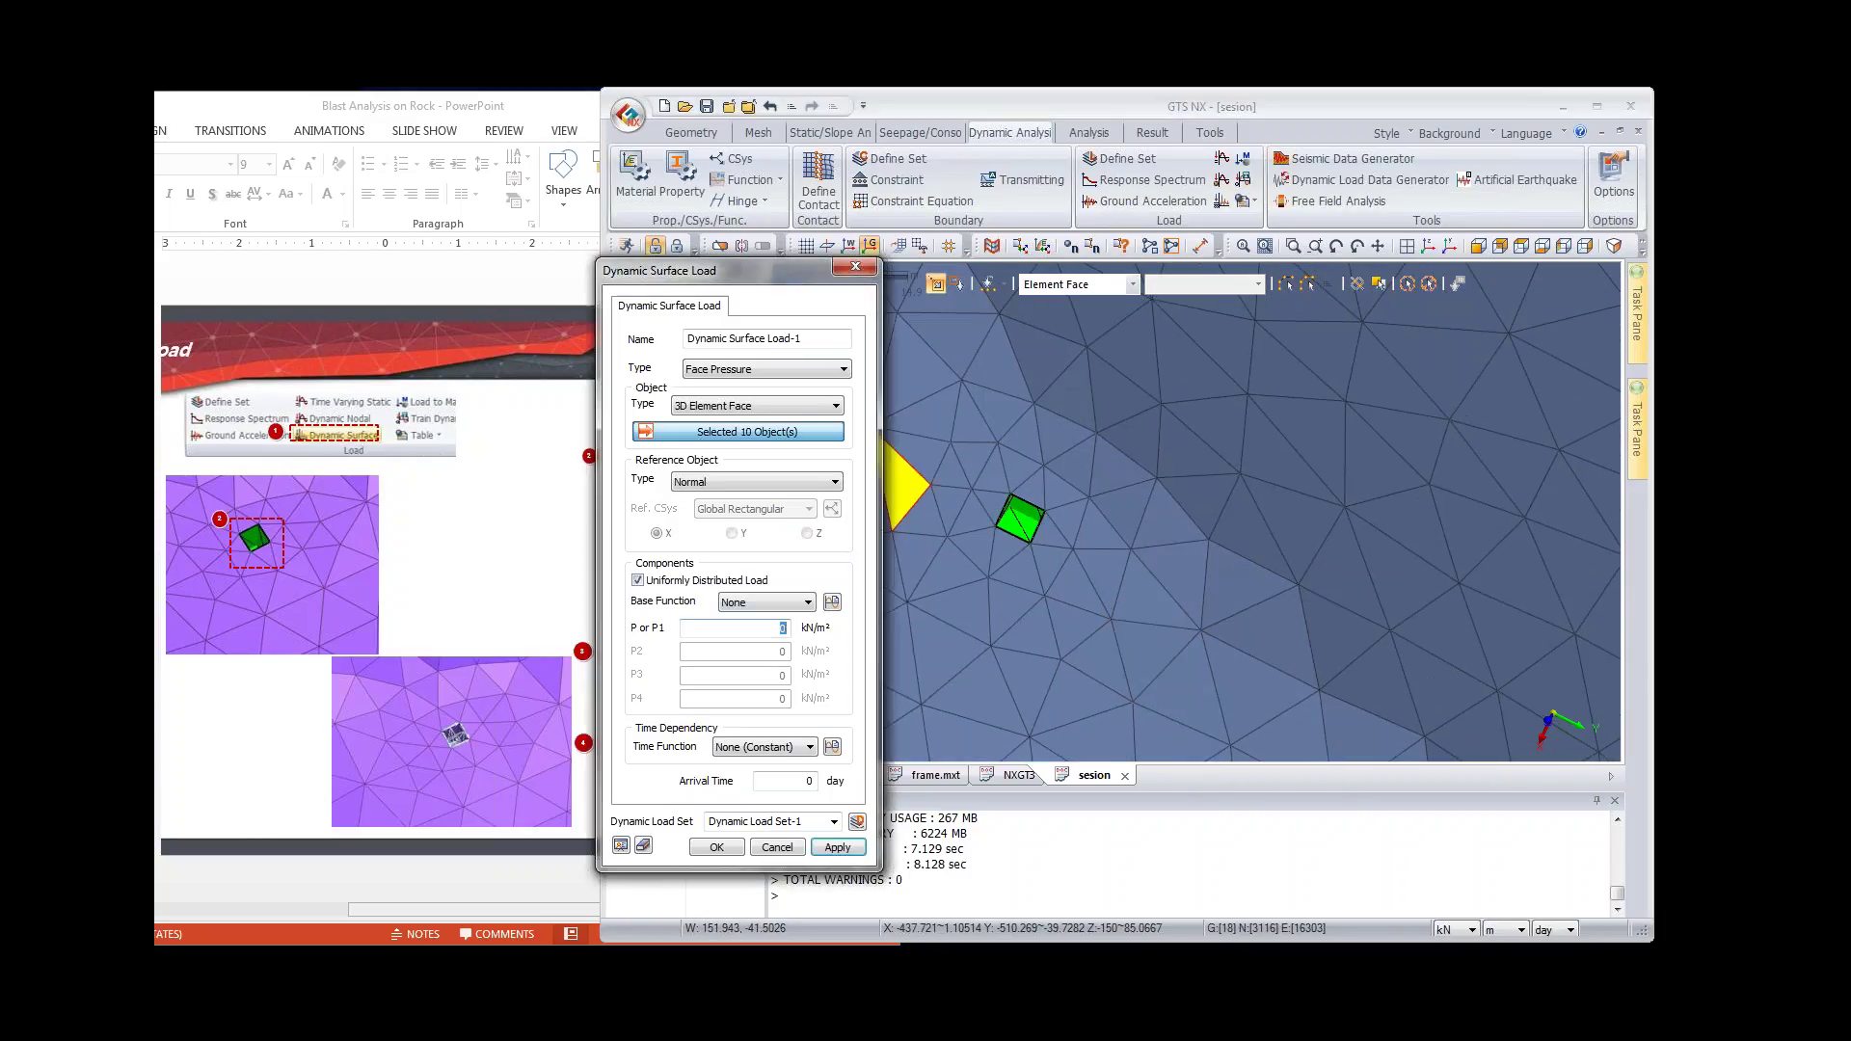
left_click(766, 747)
left_click(735, 774)
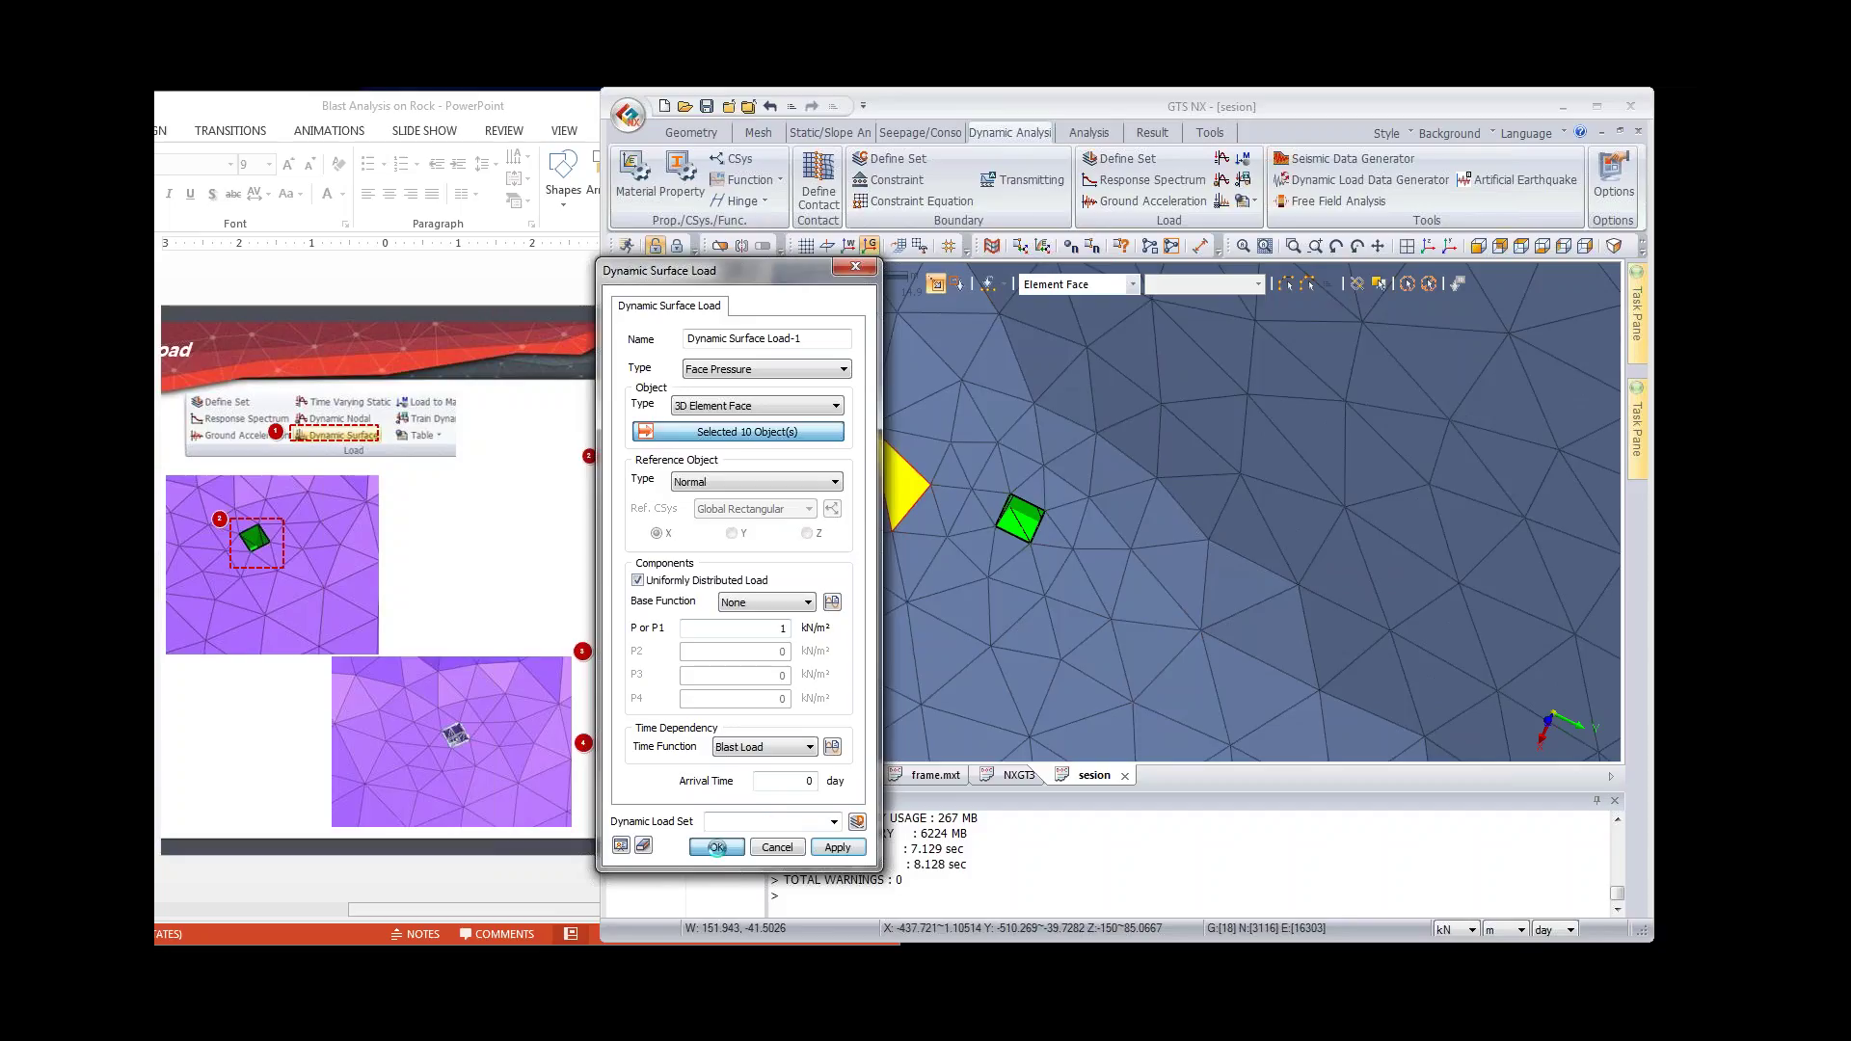
left_click(716, 848)
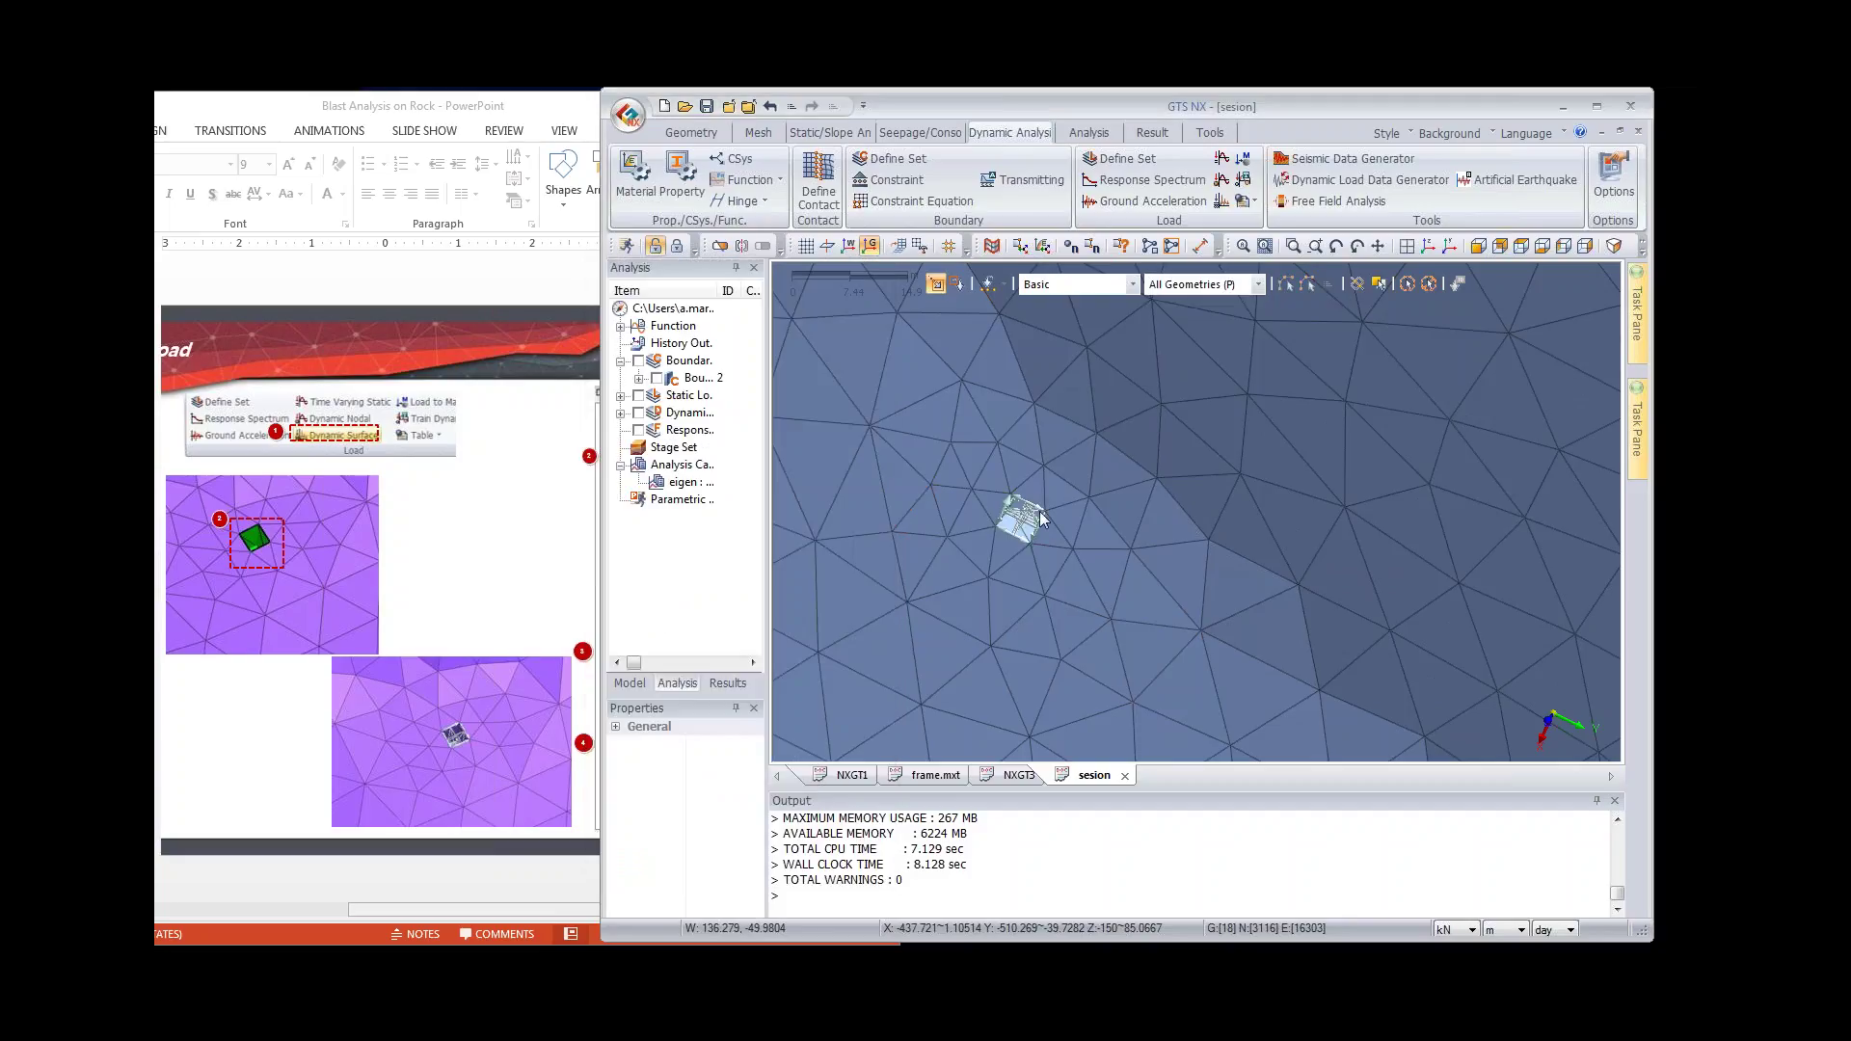
Step: Start a new analysis case with solution type Linear Time History(Direct)
left_click(1614, 246)
left_click(488, 539)
scroll(487, 540, "down", 1)
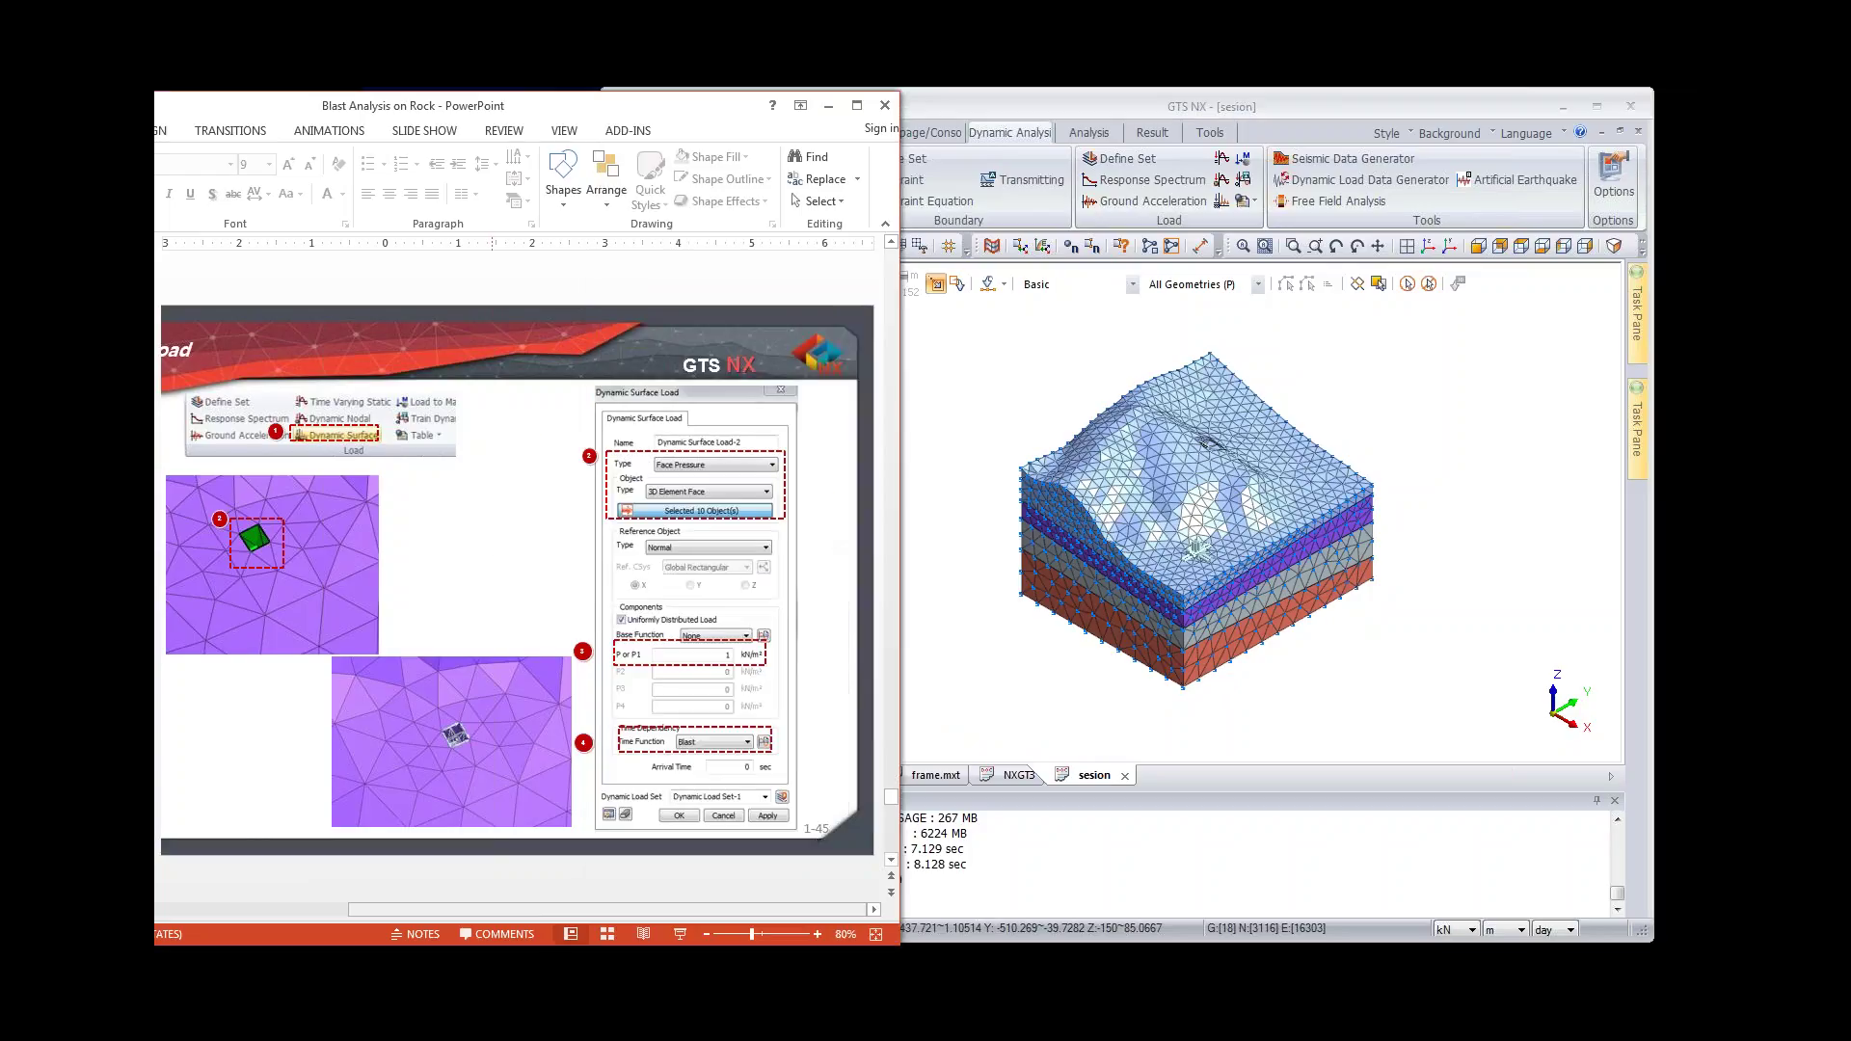
left_click(1047, 398)
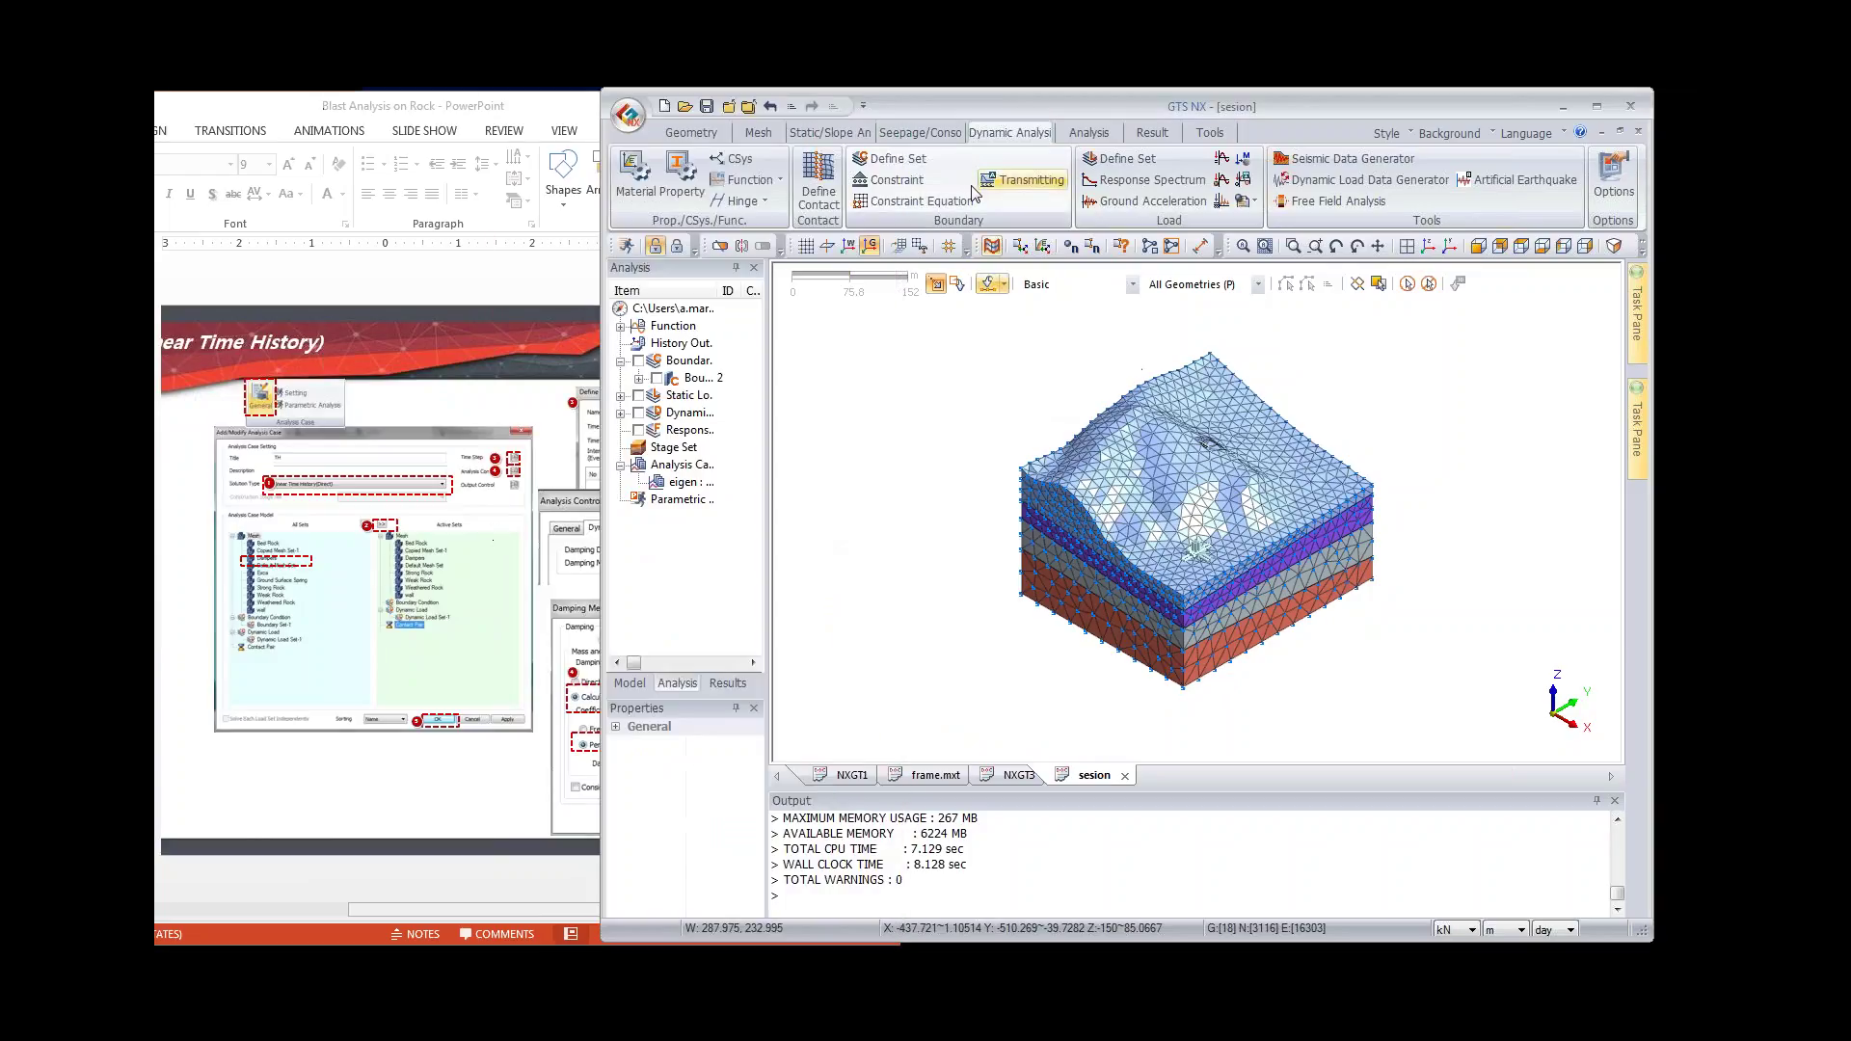
left_click(1080, 133)
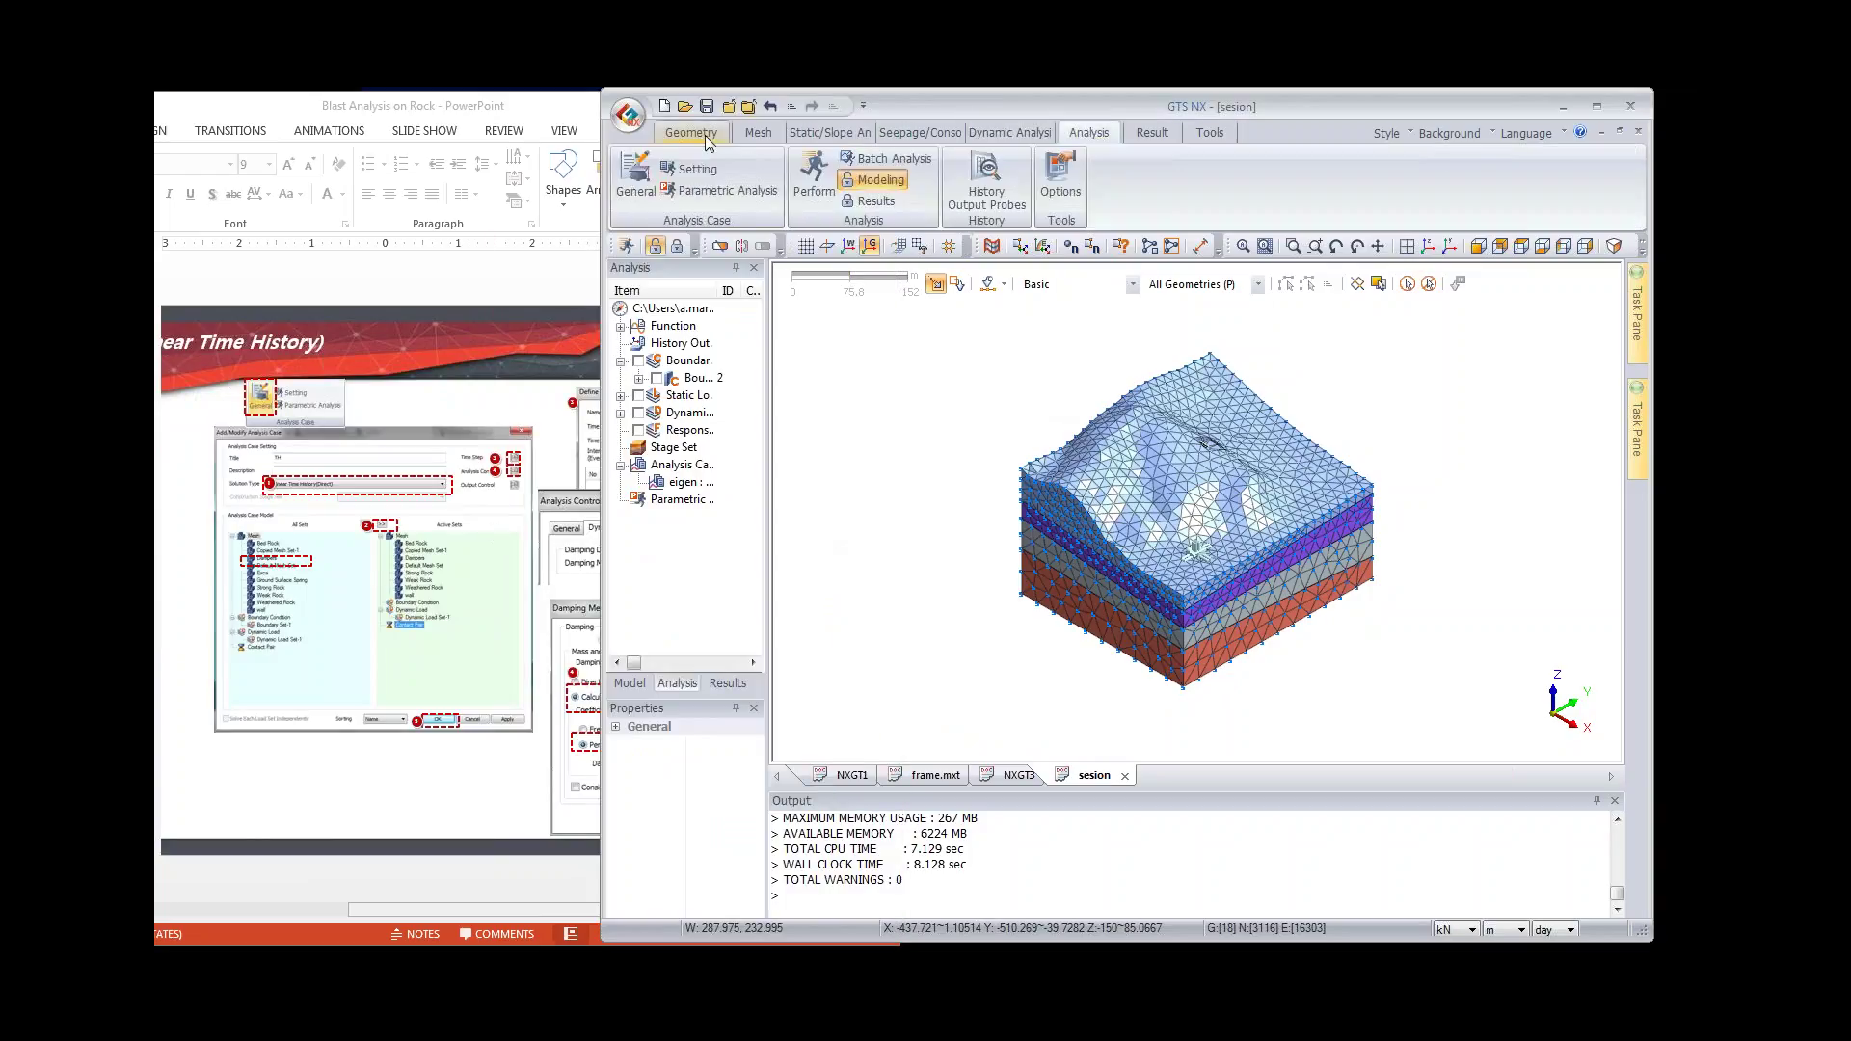
left_click(635, 178)
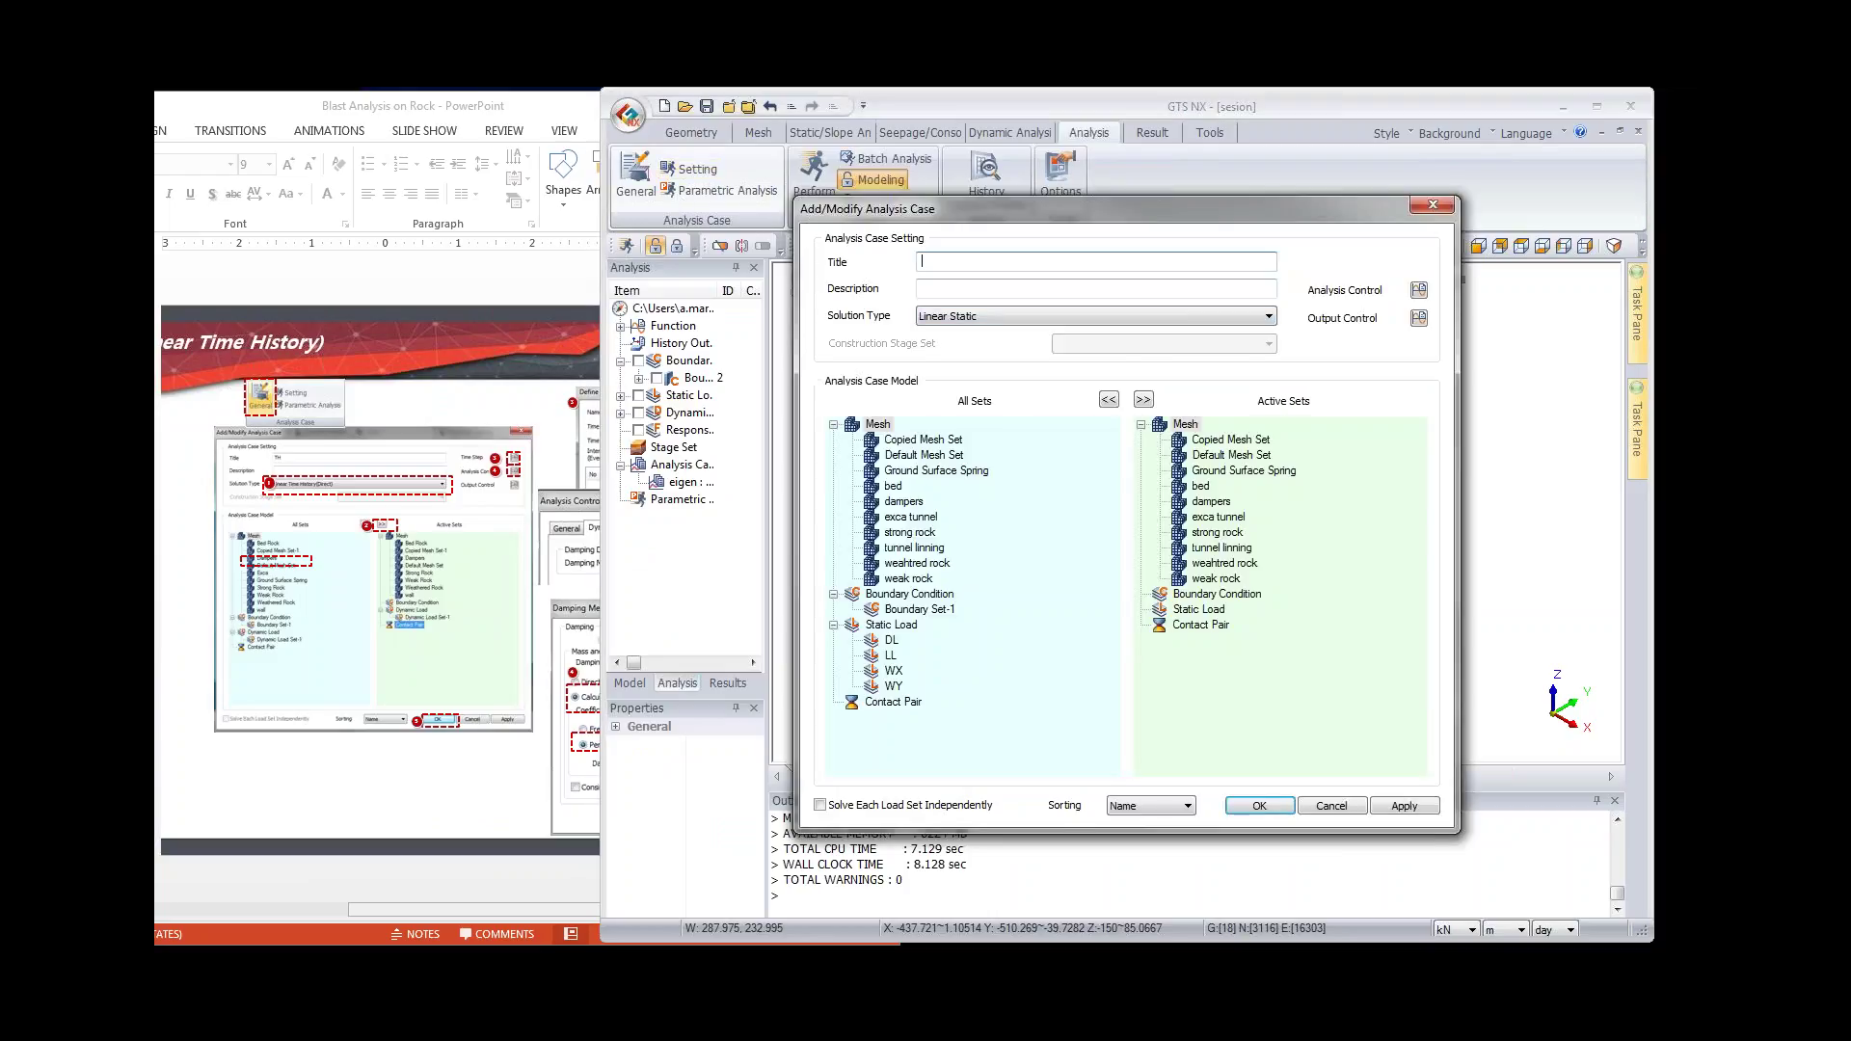
left_click(1096, 316)
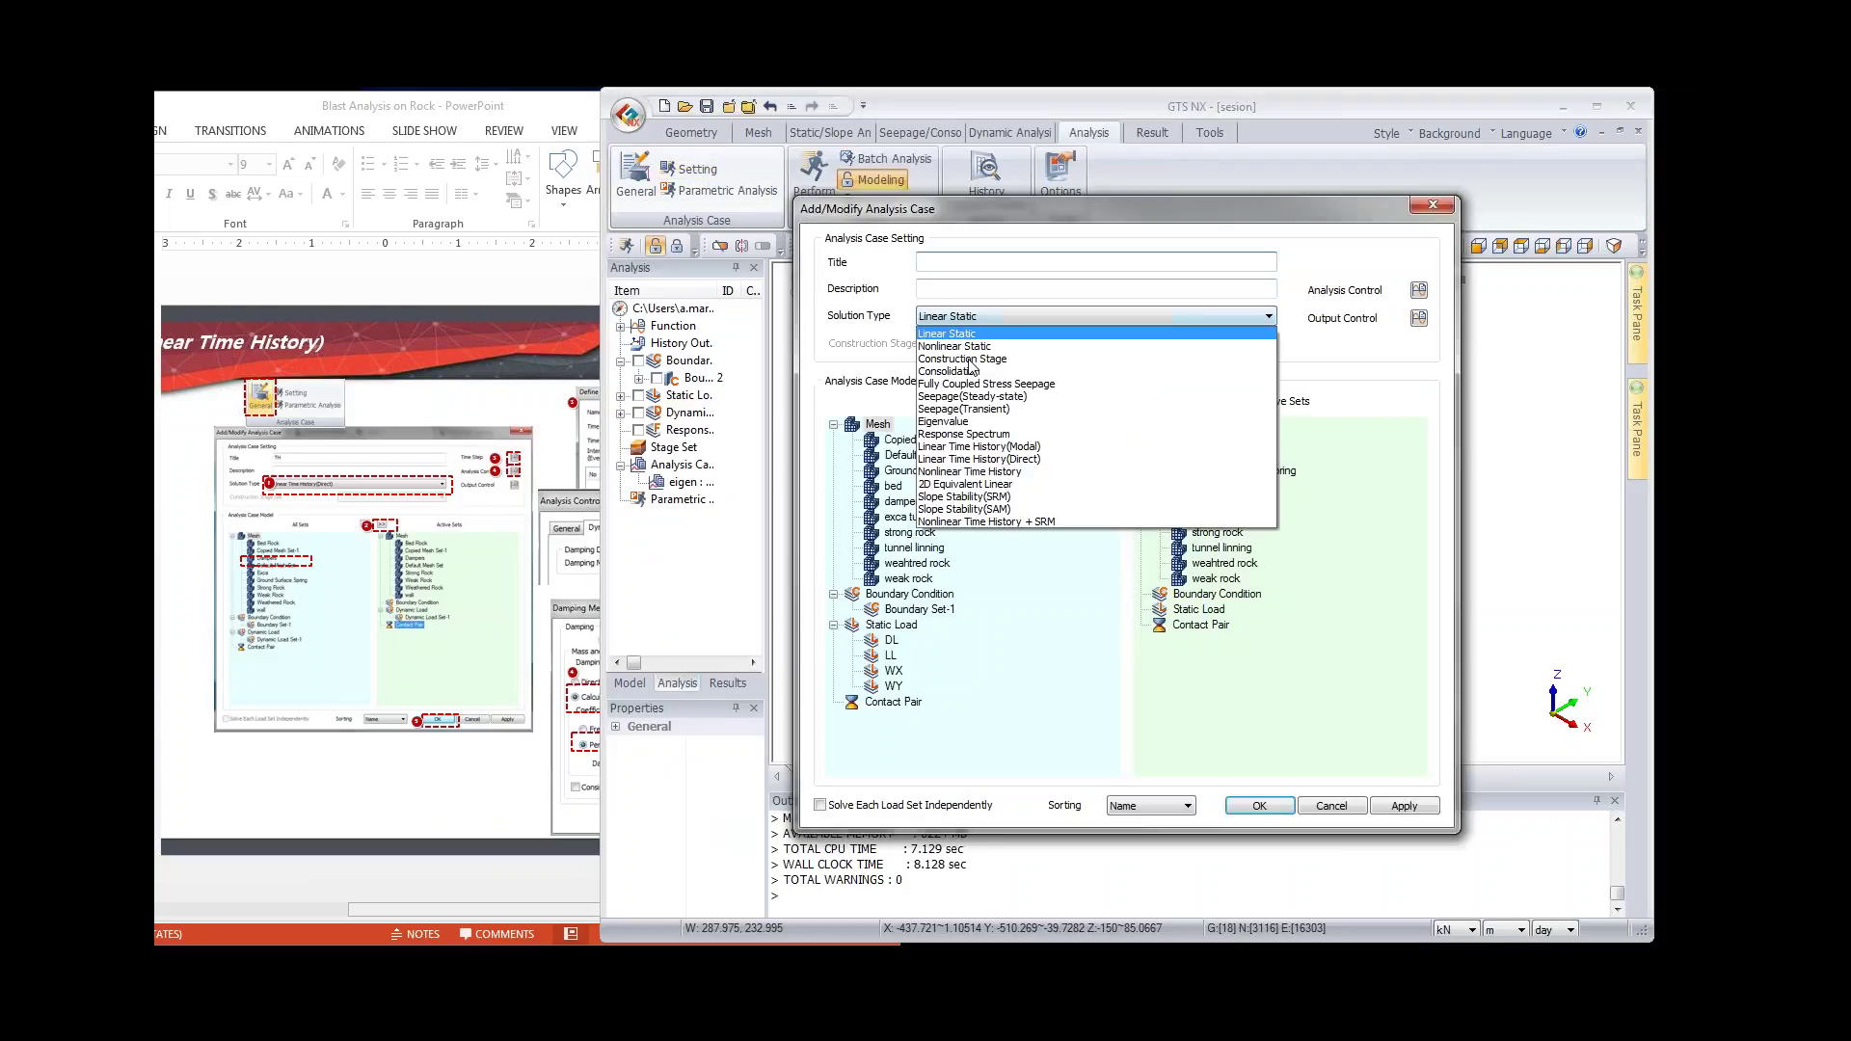
left_click(1002, 459)
Step: Title the case th, activate Dynamic Load Set-1, and drop Ground Surface Spring and exca tunnel
left_click(992, 262)
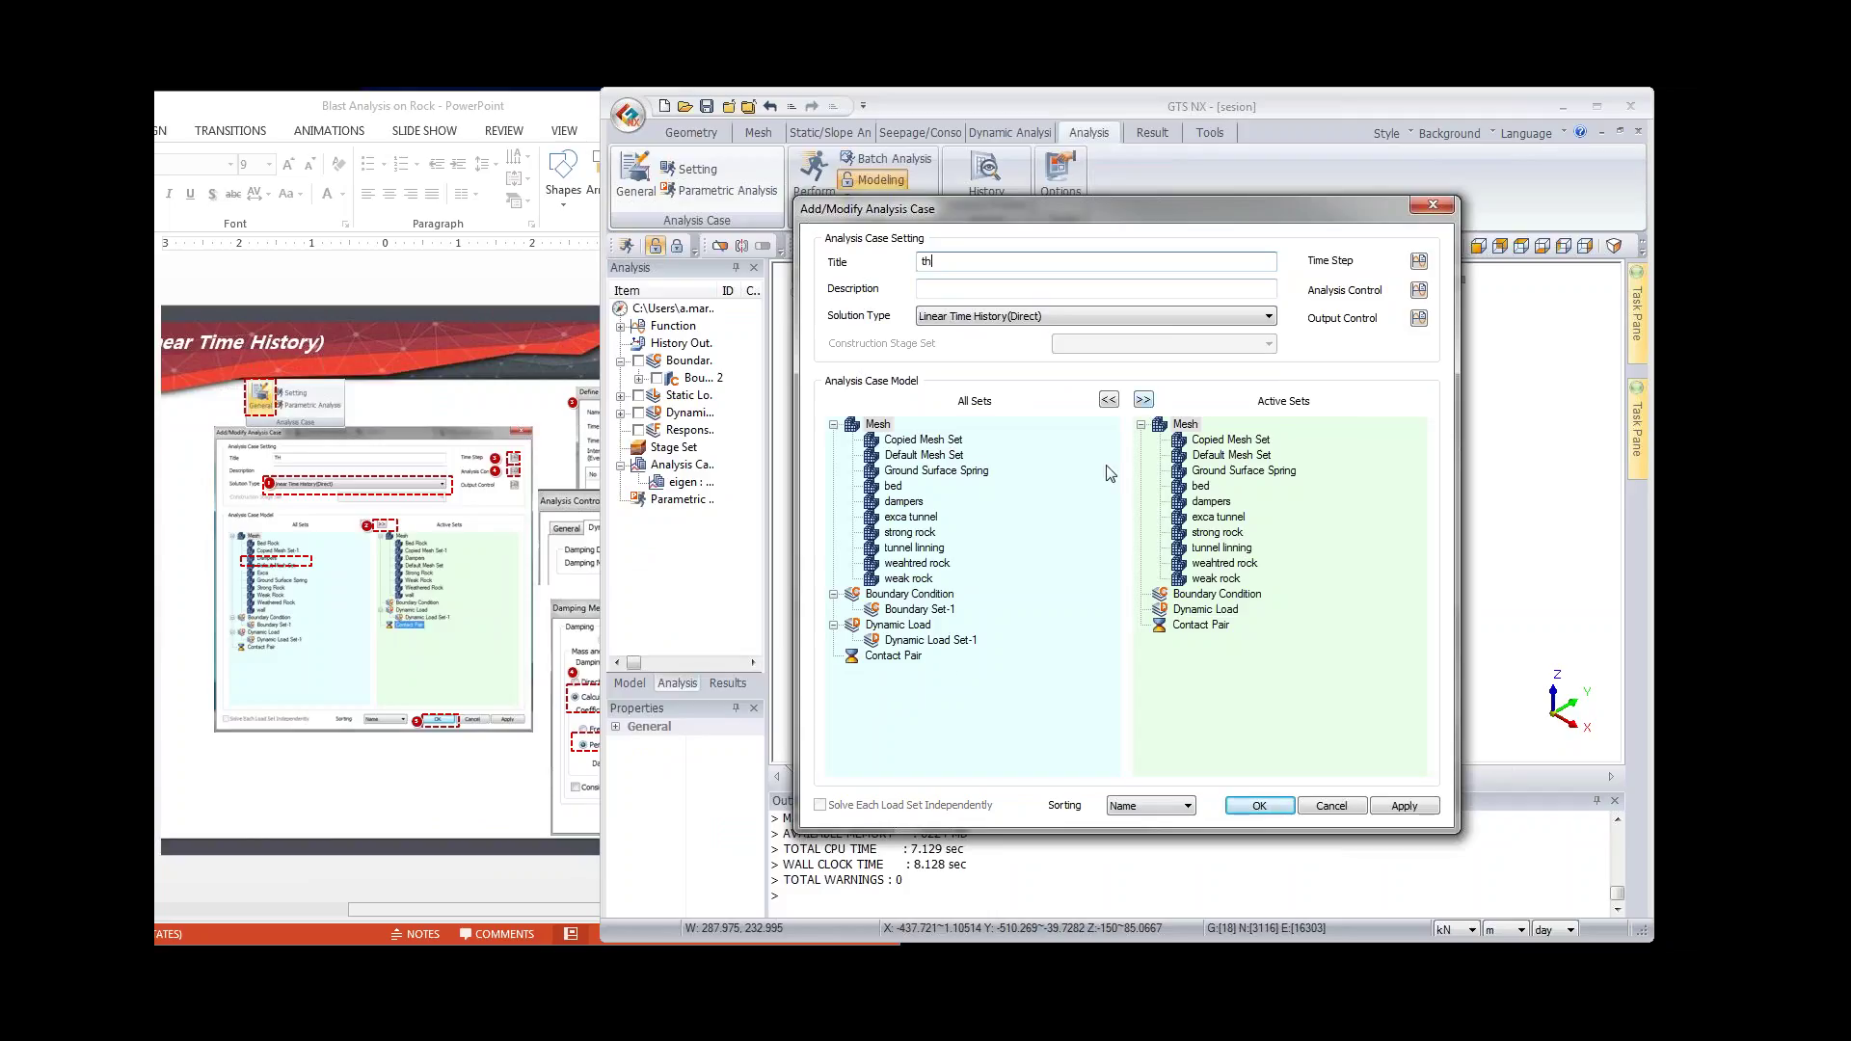
left_click_drag(955, 641, 1178, 666)
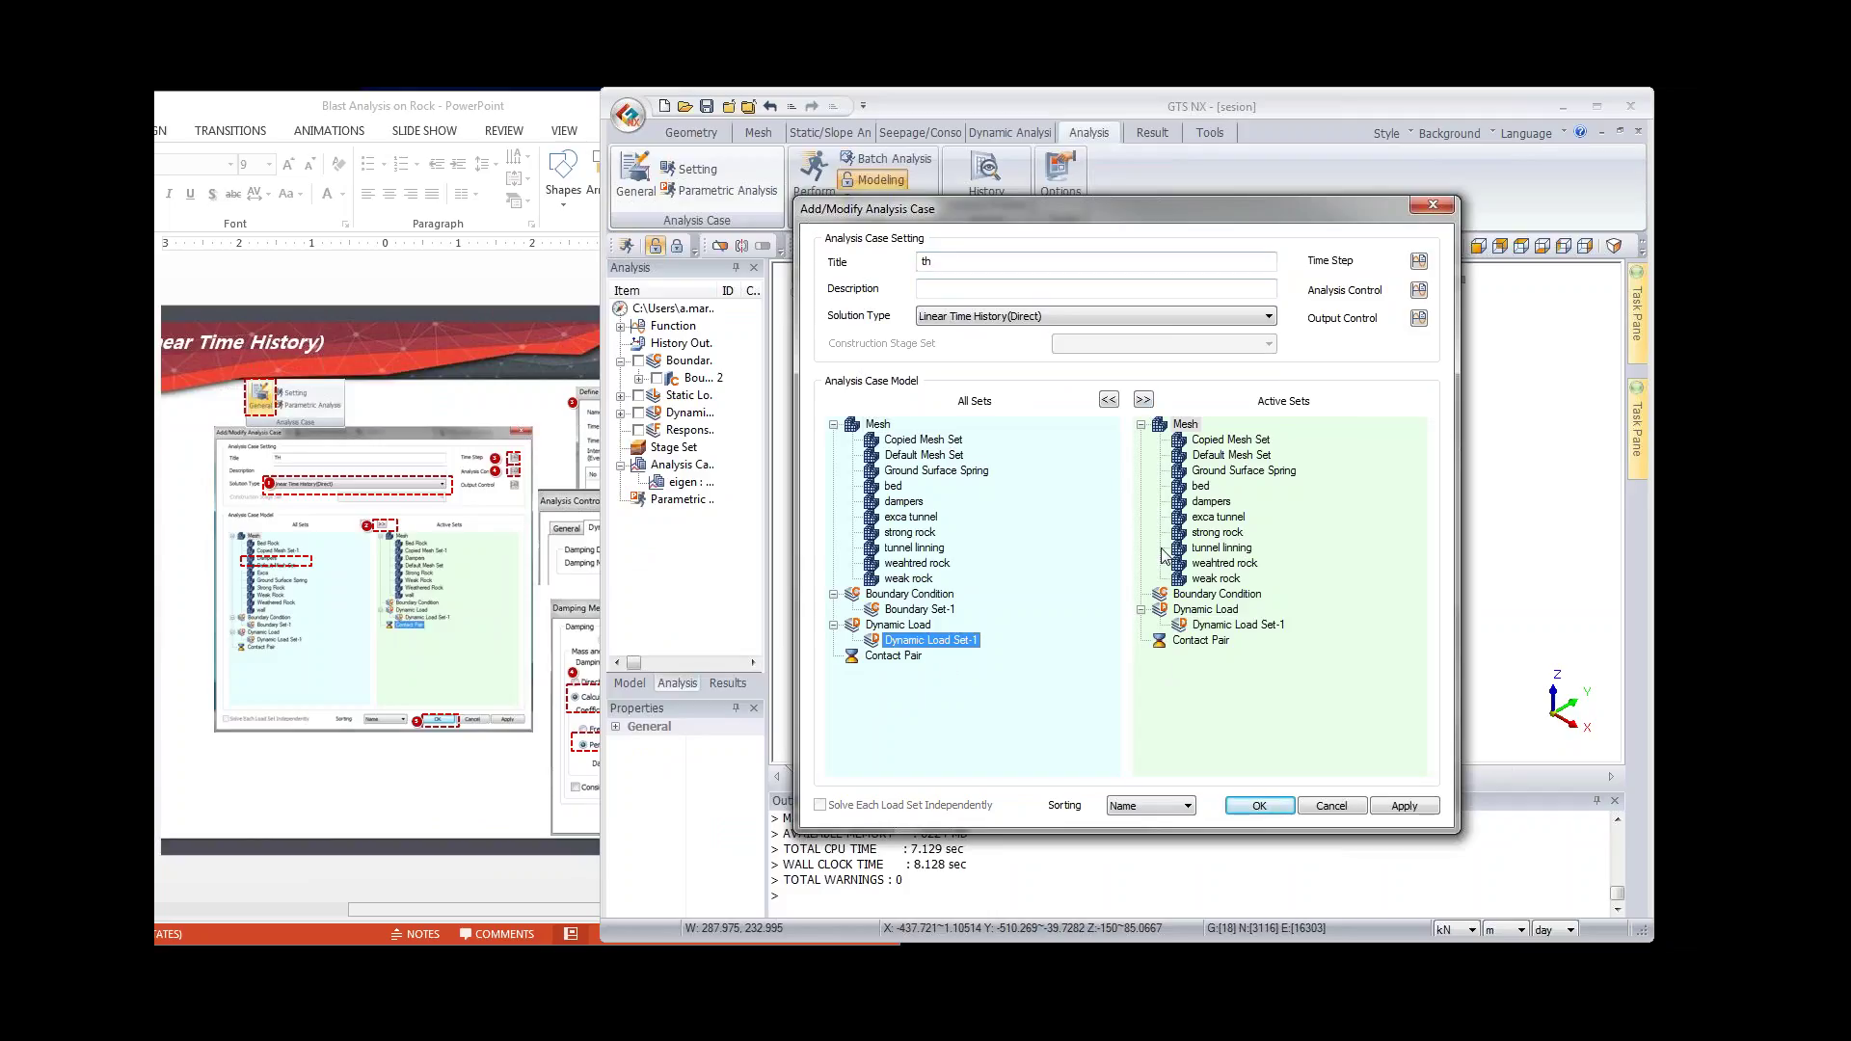
left_click_drag(1210, 472, 950, 470)
left_click(903, 501)
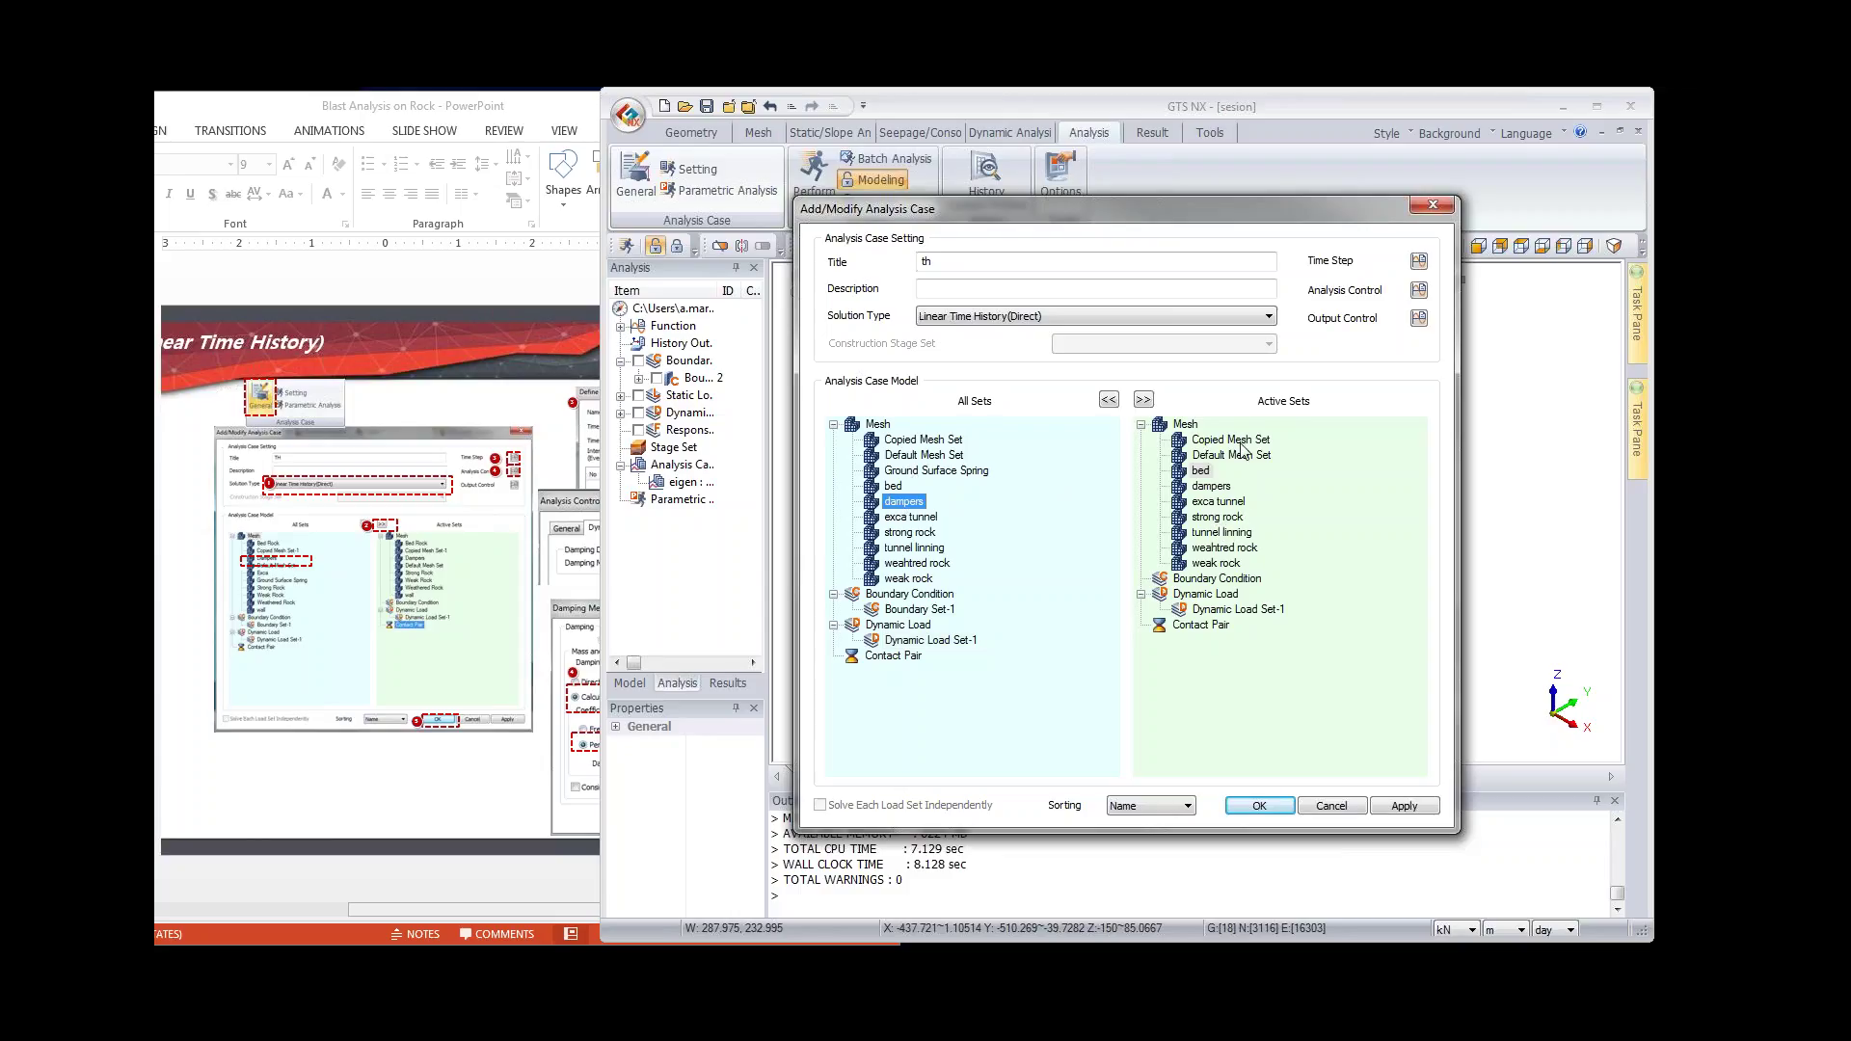
left_click(1200, 503)
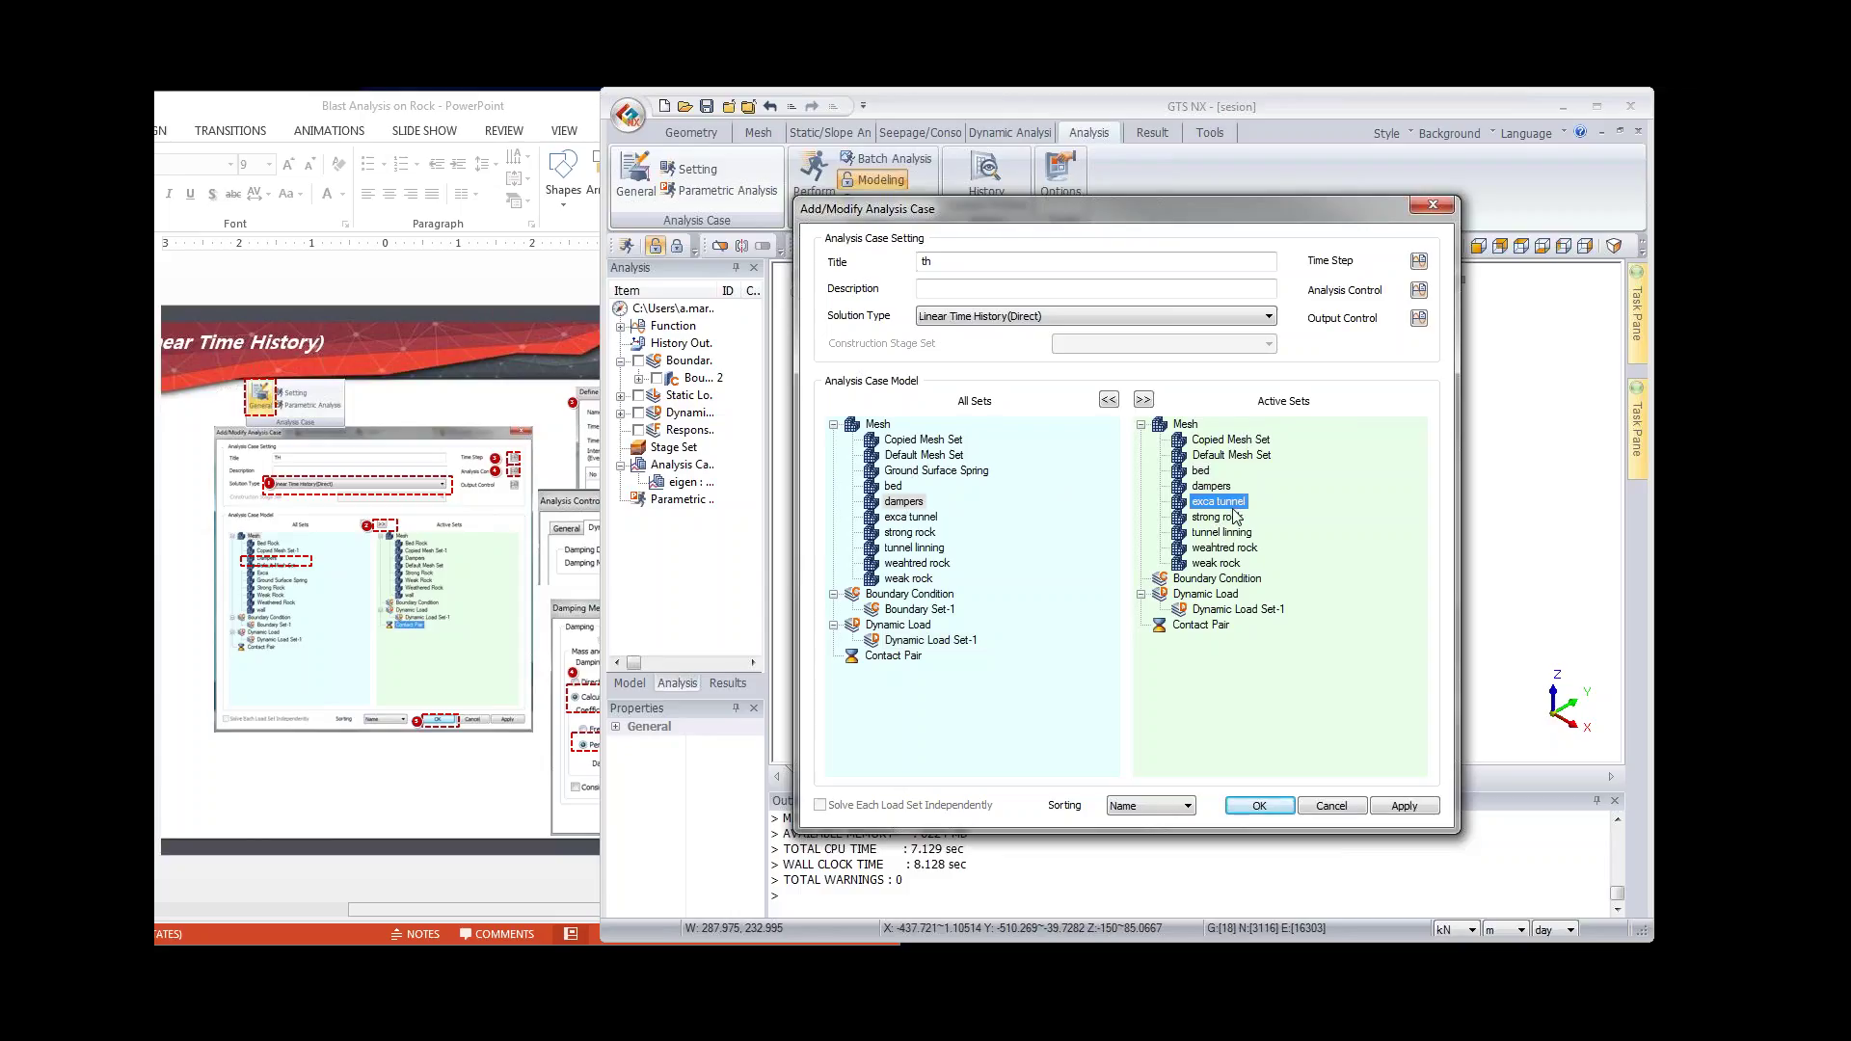
key("Delete")
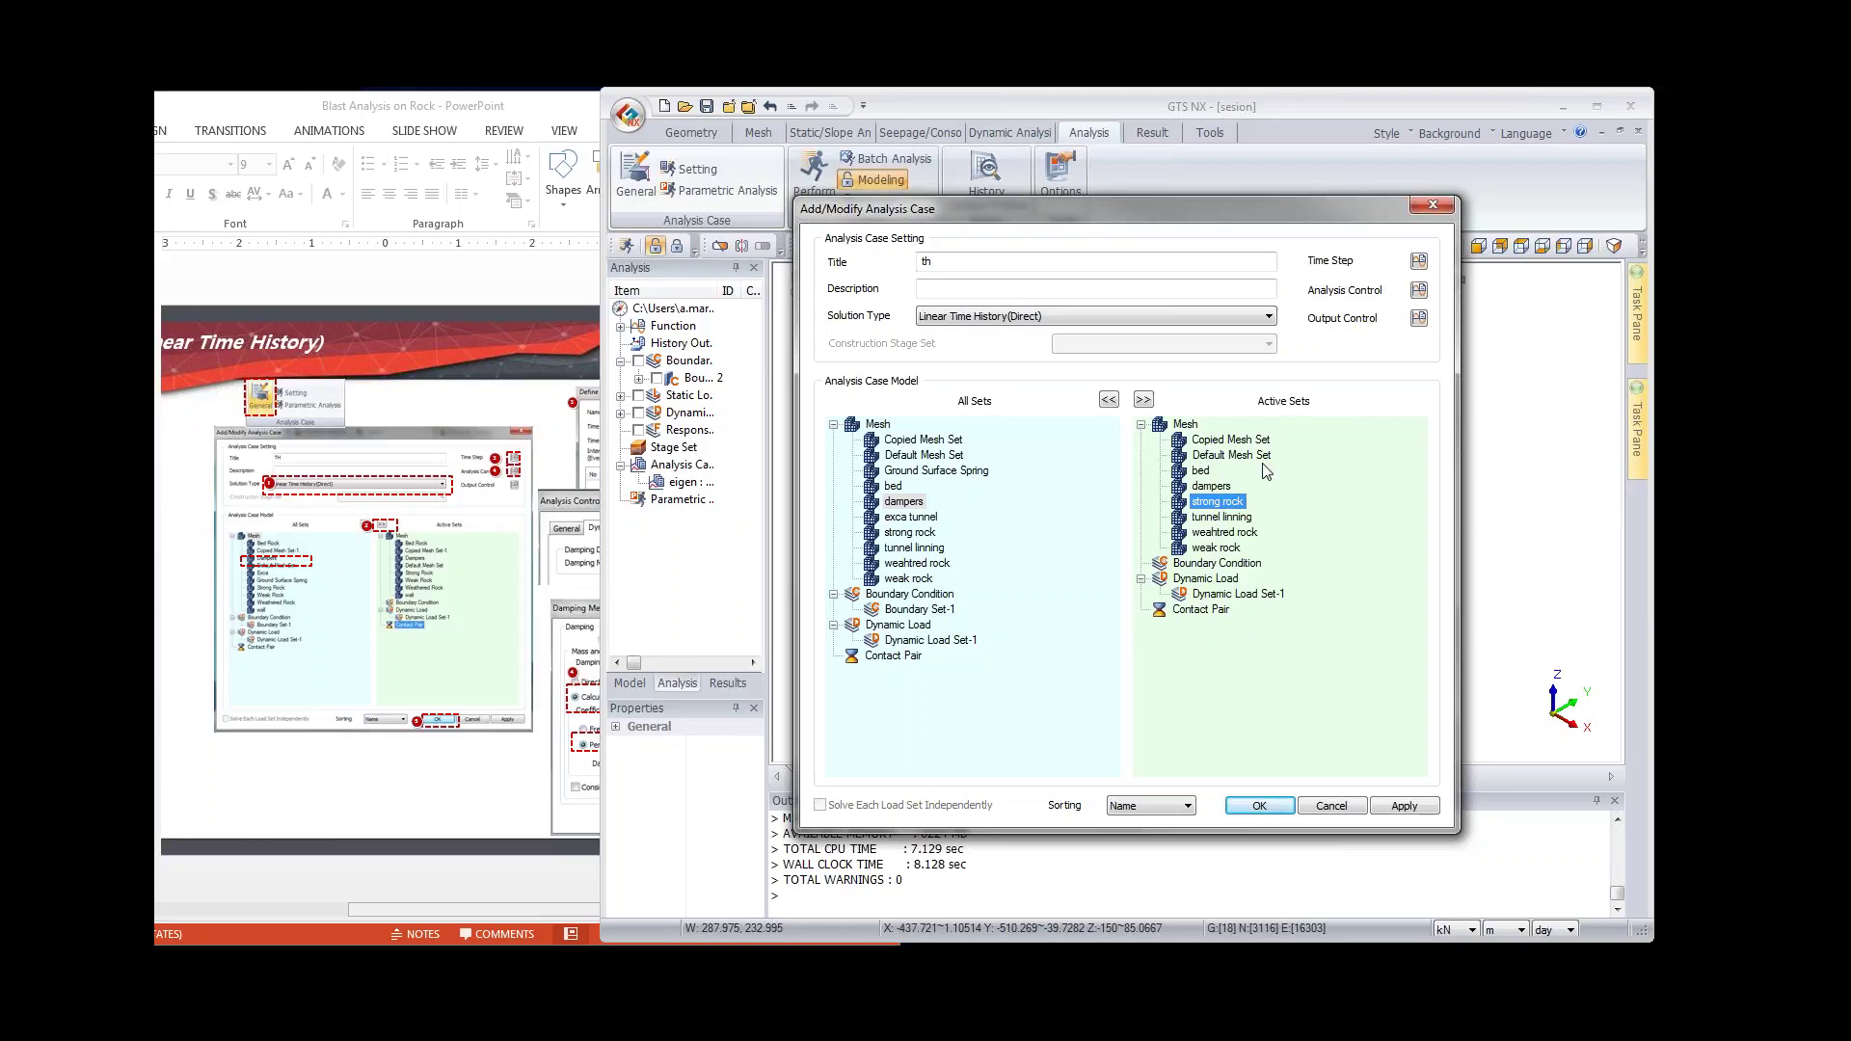
left_click(916, 548)
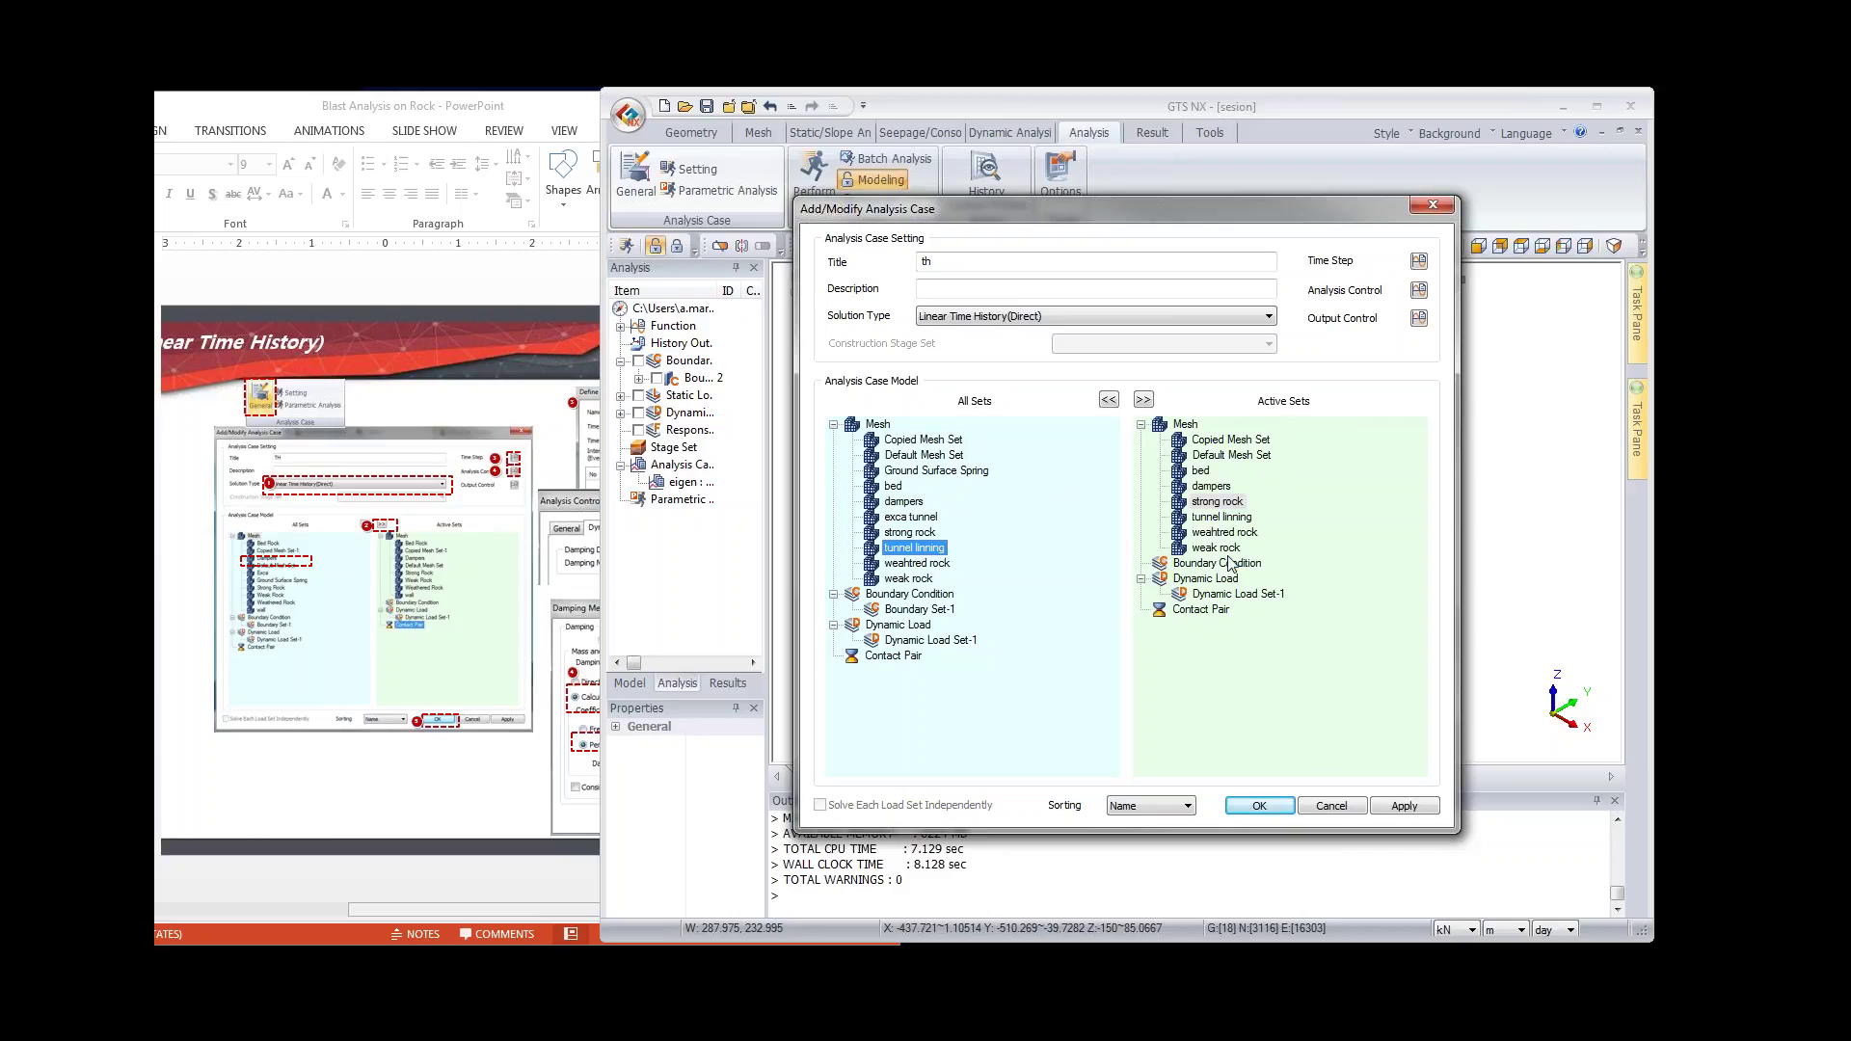
left_click(1418, 261)
left_click(1127, 475)
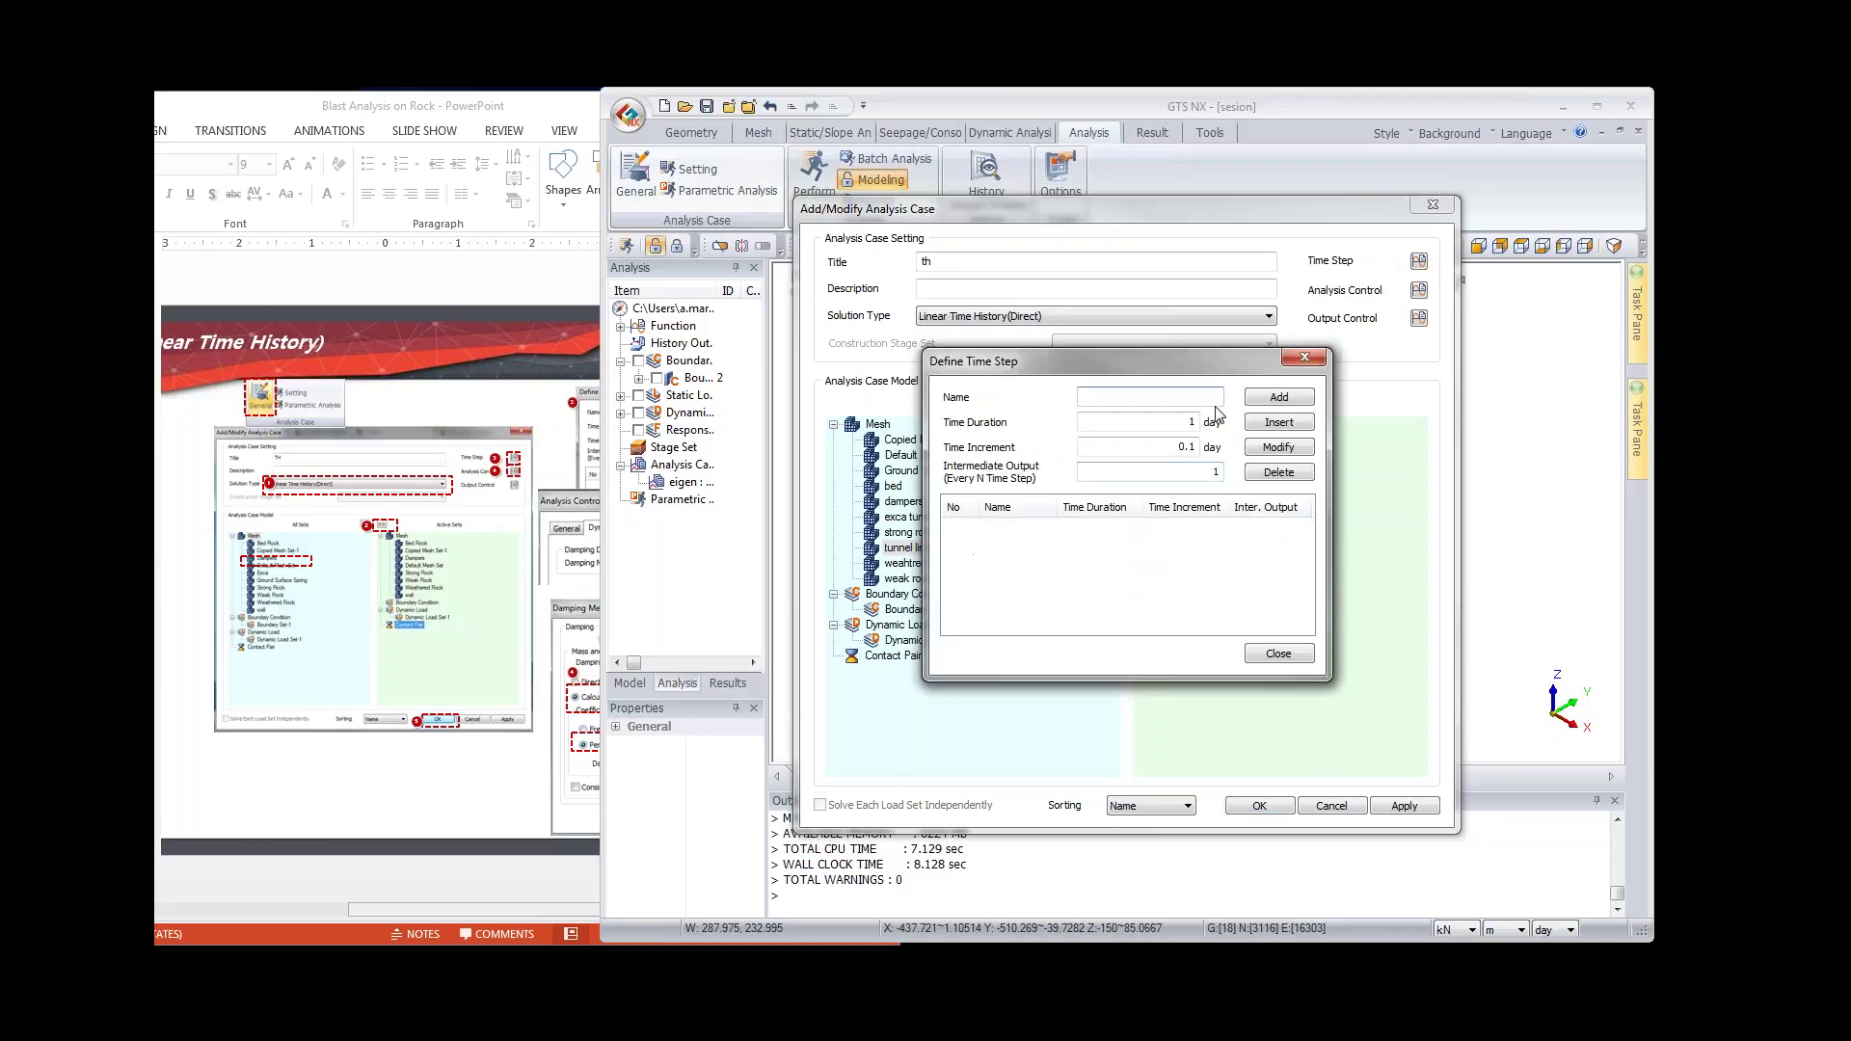
Step: Define a time step named time with duration 1 and increment 0.1, then close the dialogs
type("time")
left_click(406, 398)
left_click(1138, 421)
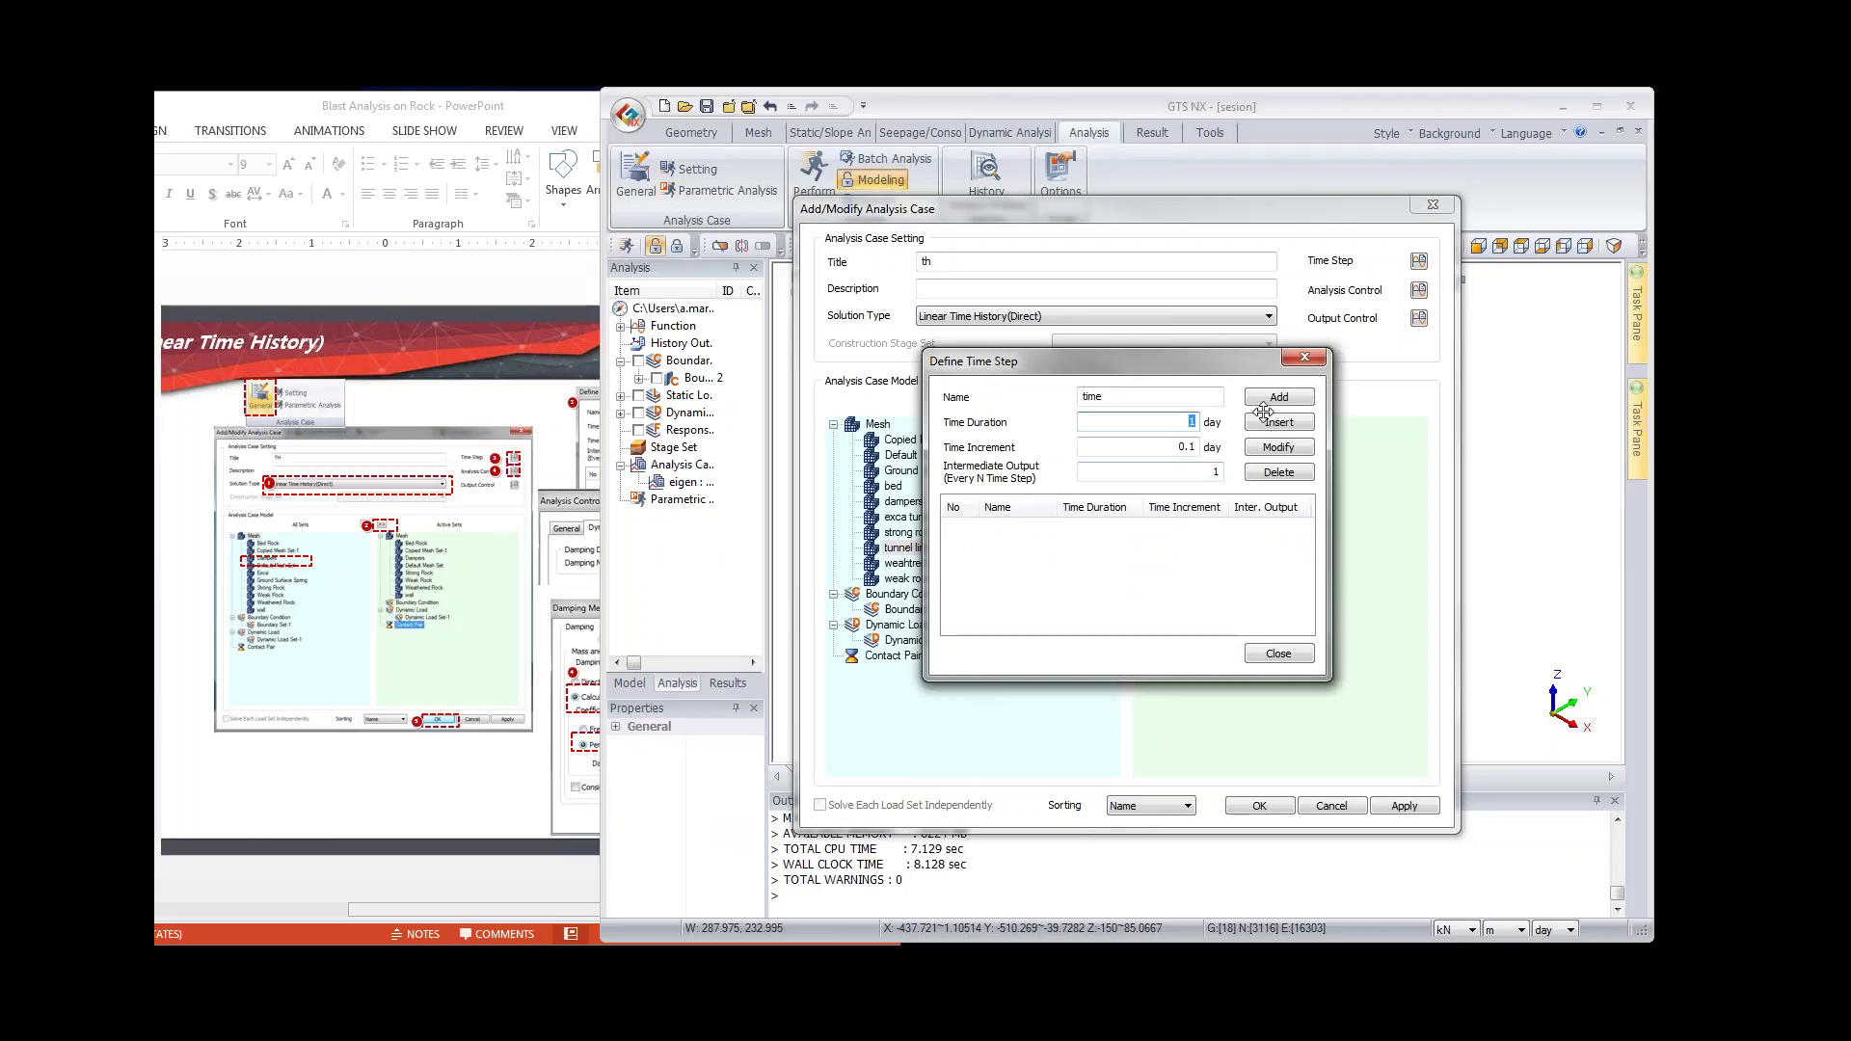
left_click(1547, 920)
left_click(1275, 656)
left_click(1289, 425)
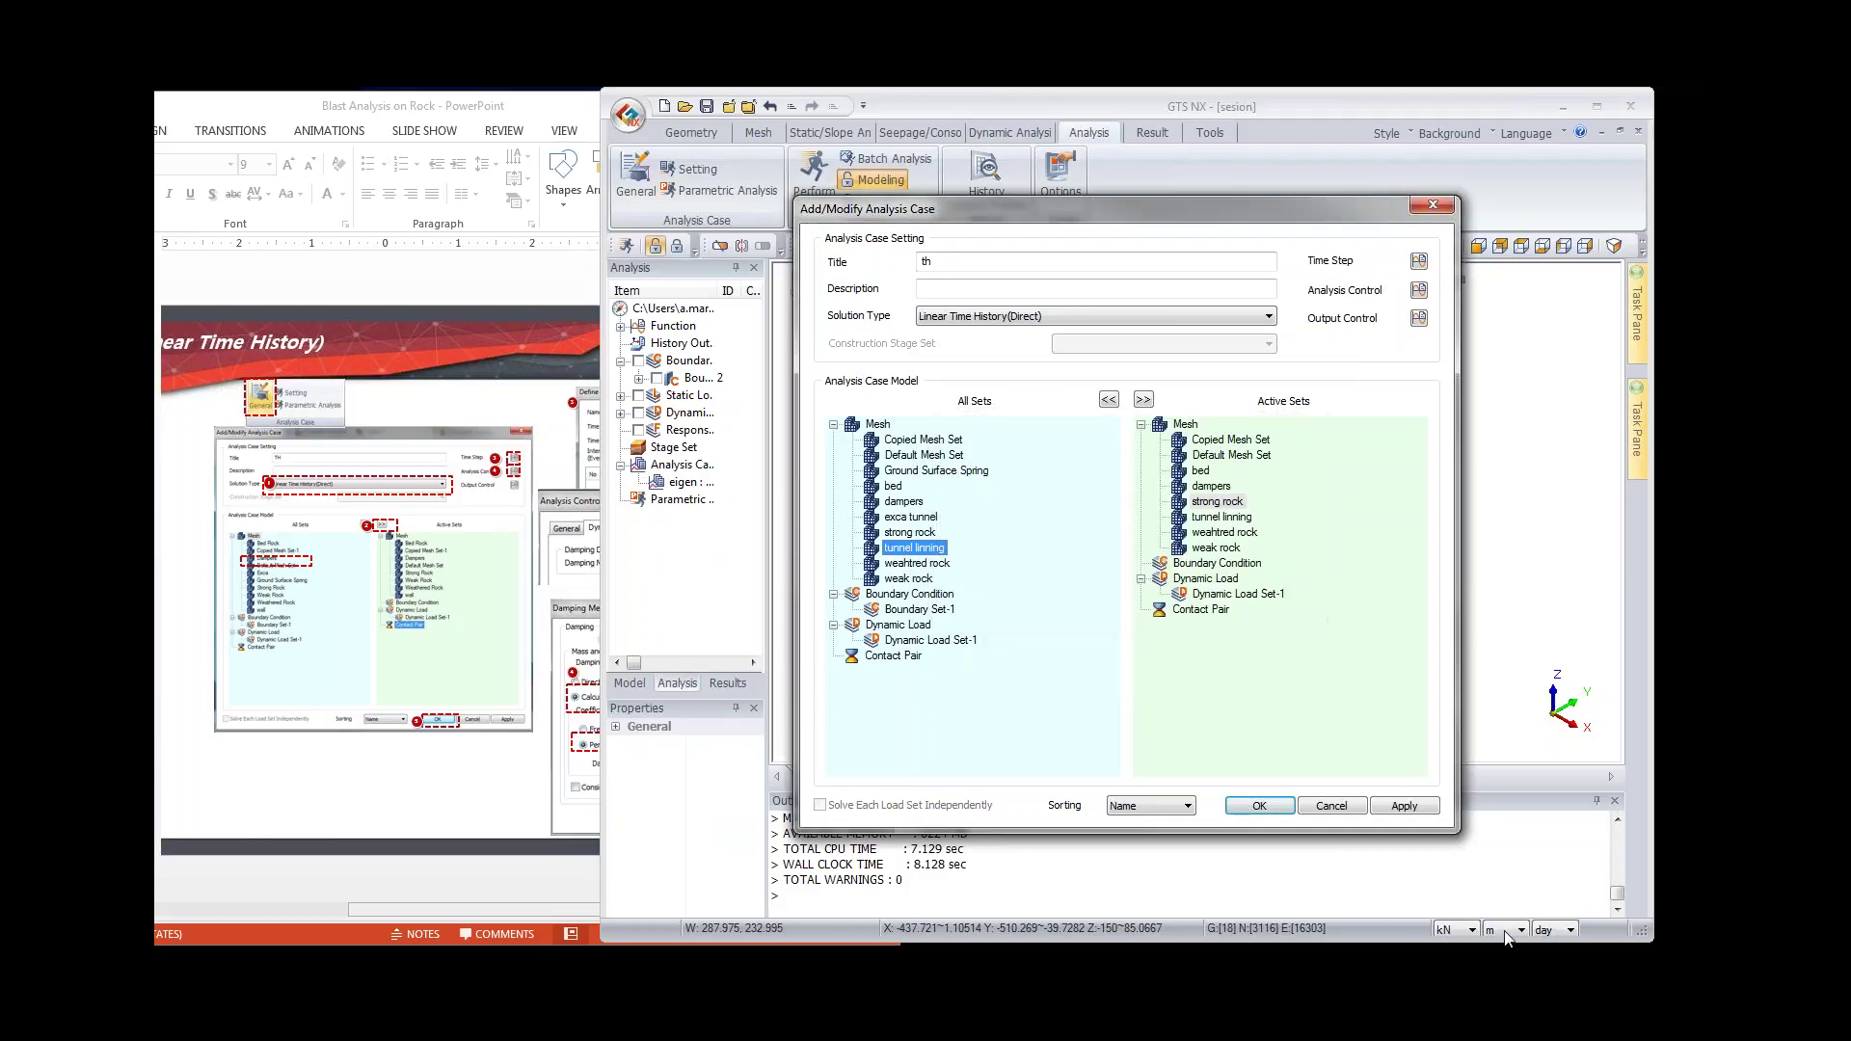
left_click(1262, 808)
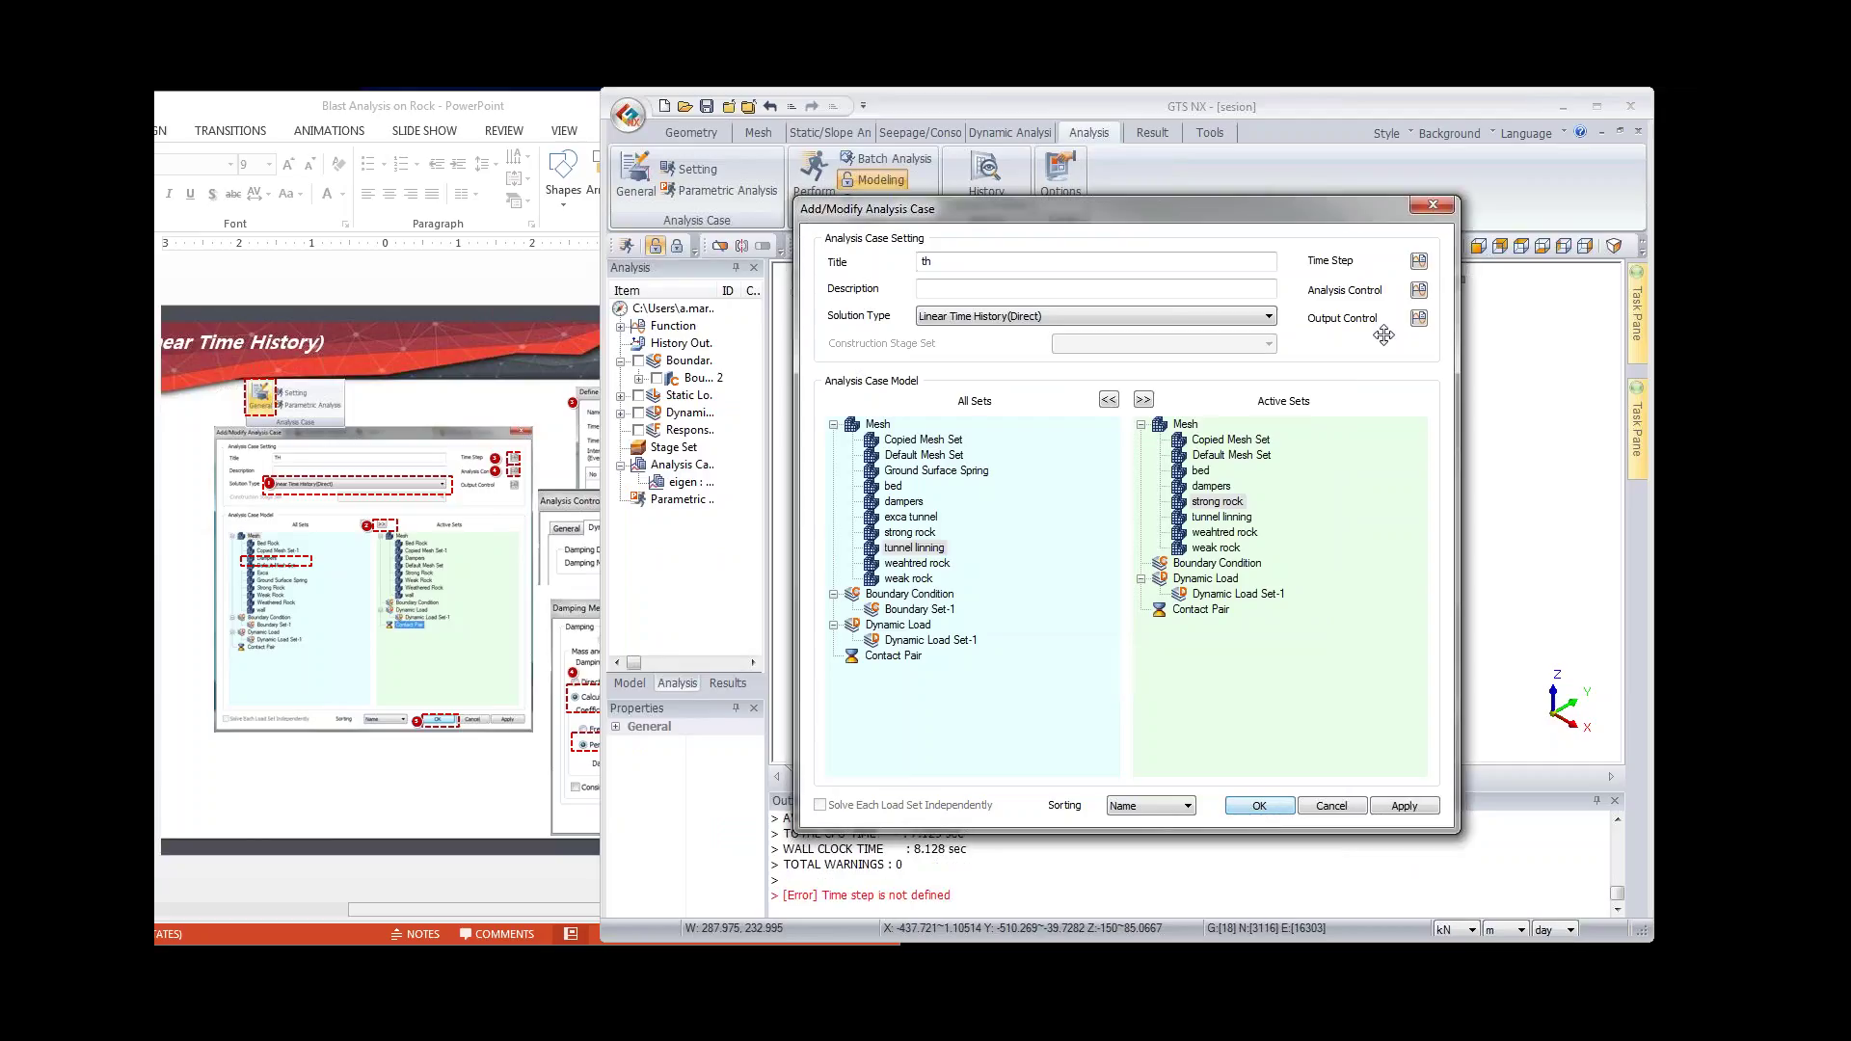
Step: Re-add the 1-day, 0.1-increment step for 10 steps and create analysis case th
left_click(1418, 260)
left_click(1128, 477)
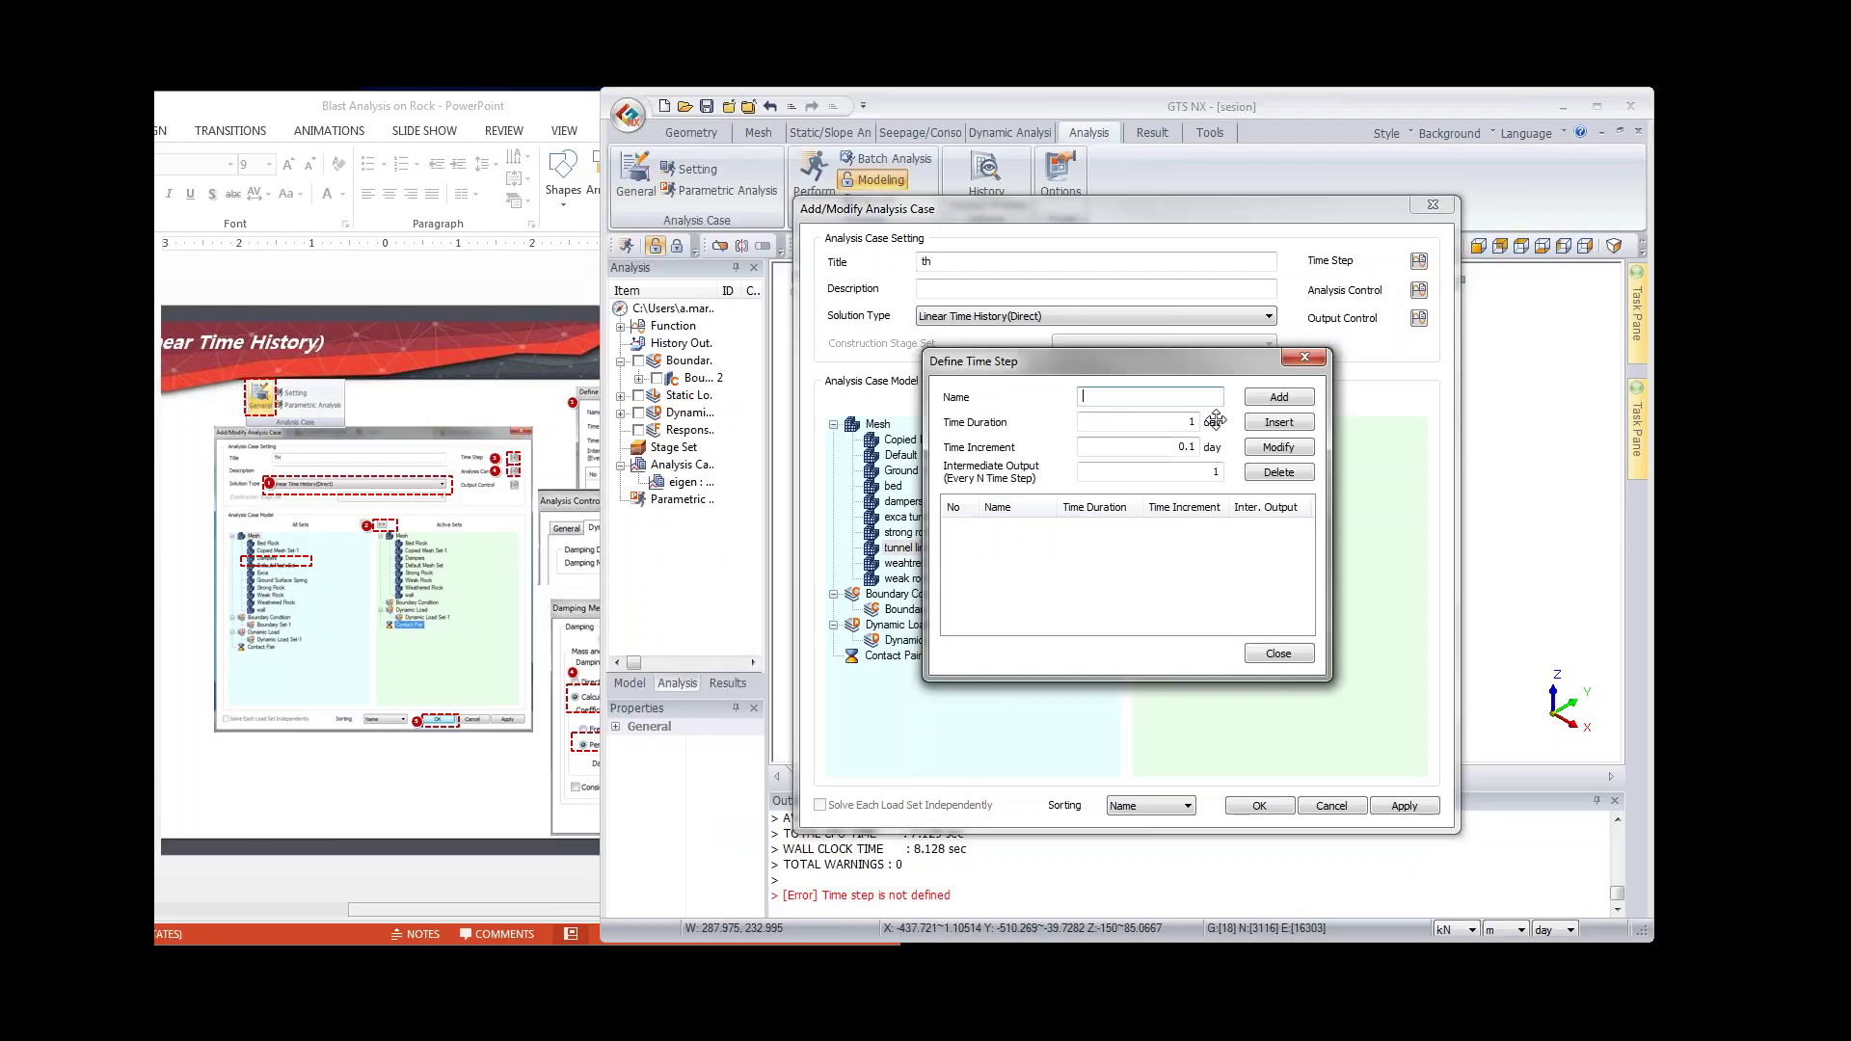
left_click(1298, 403)
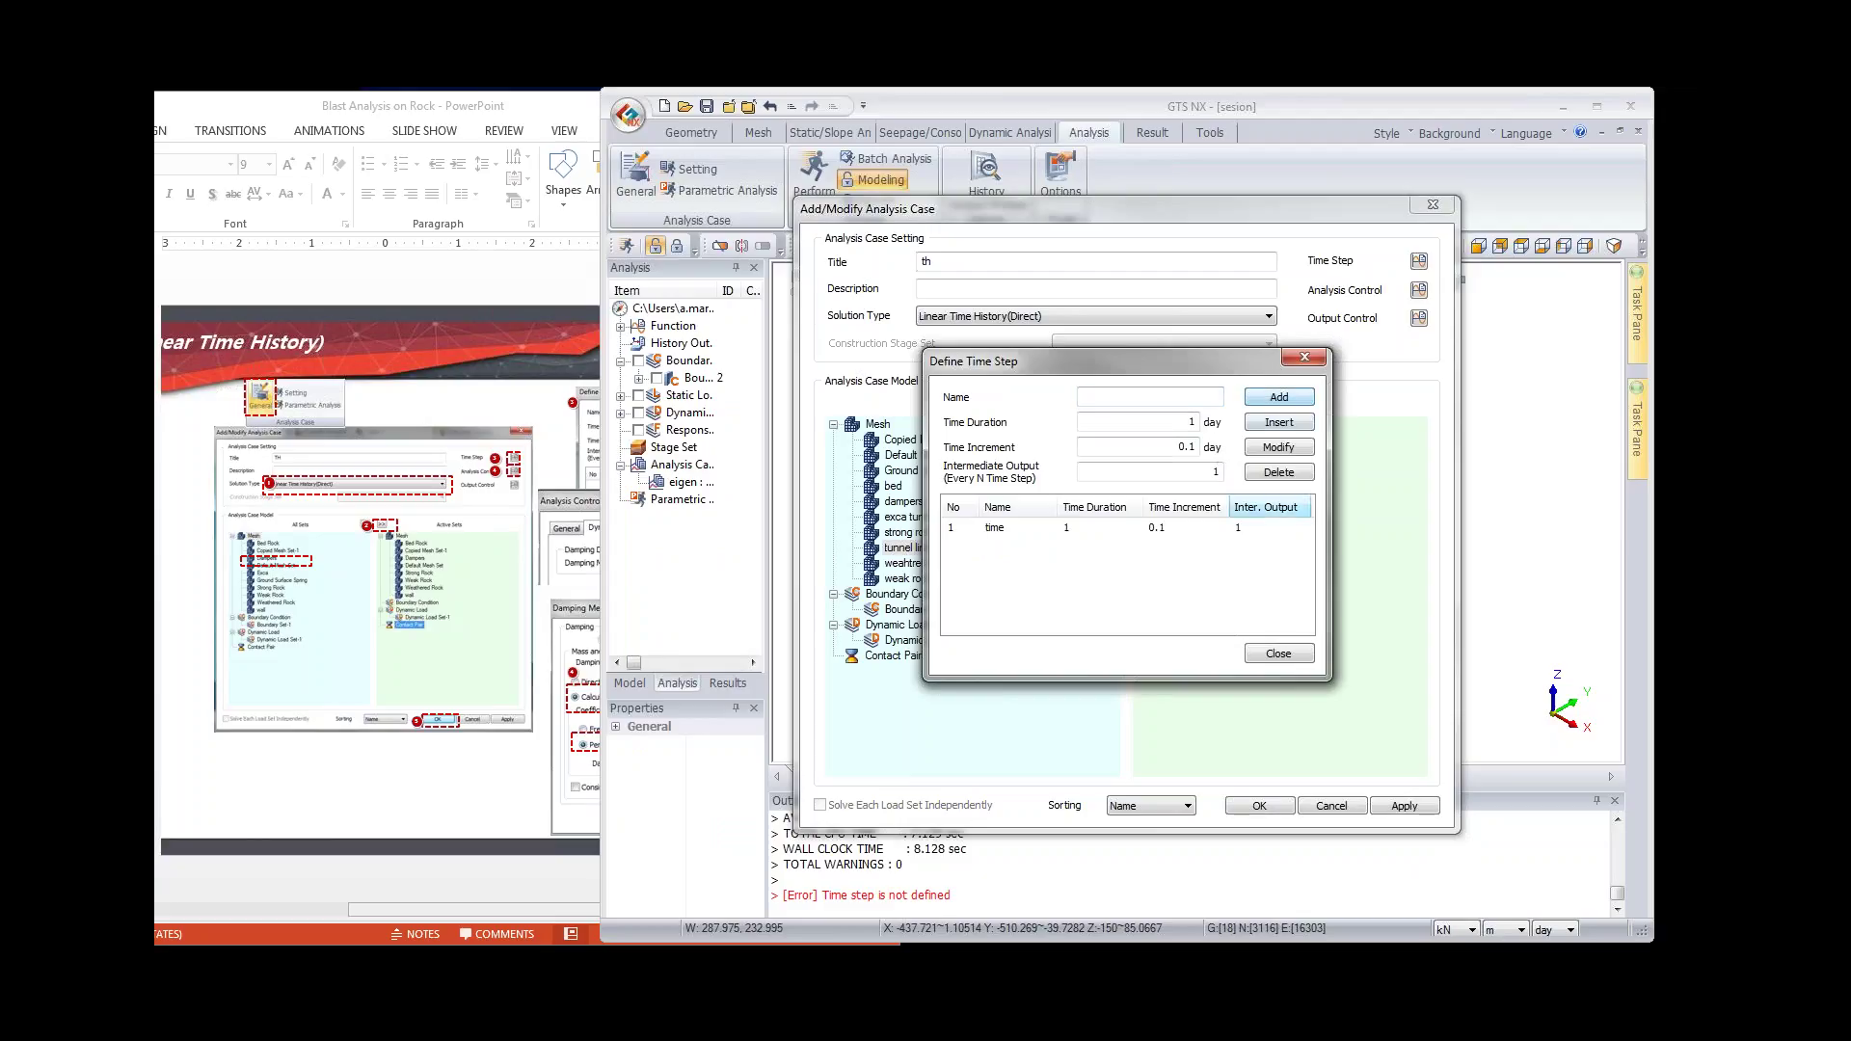
left_click(1279, 654)
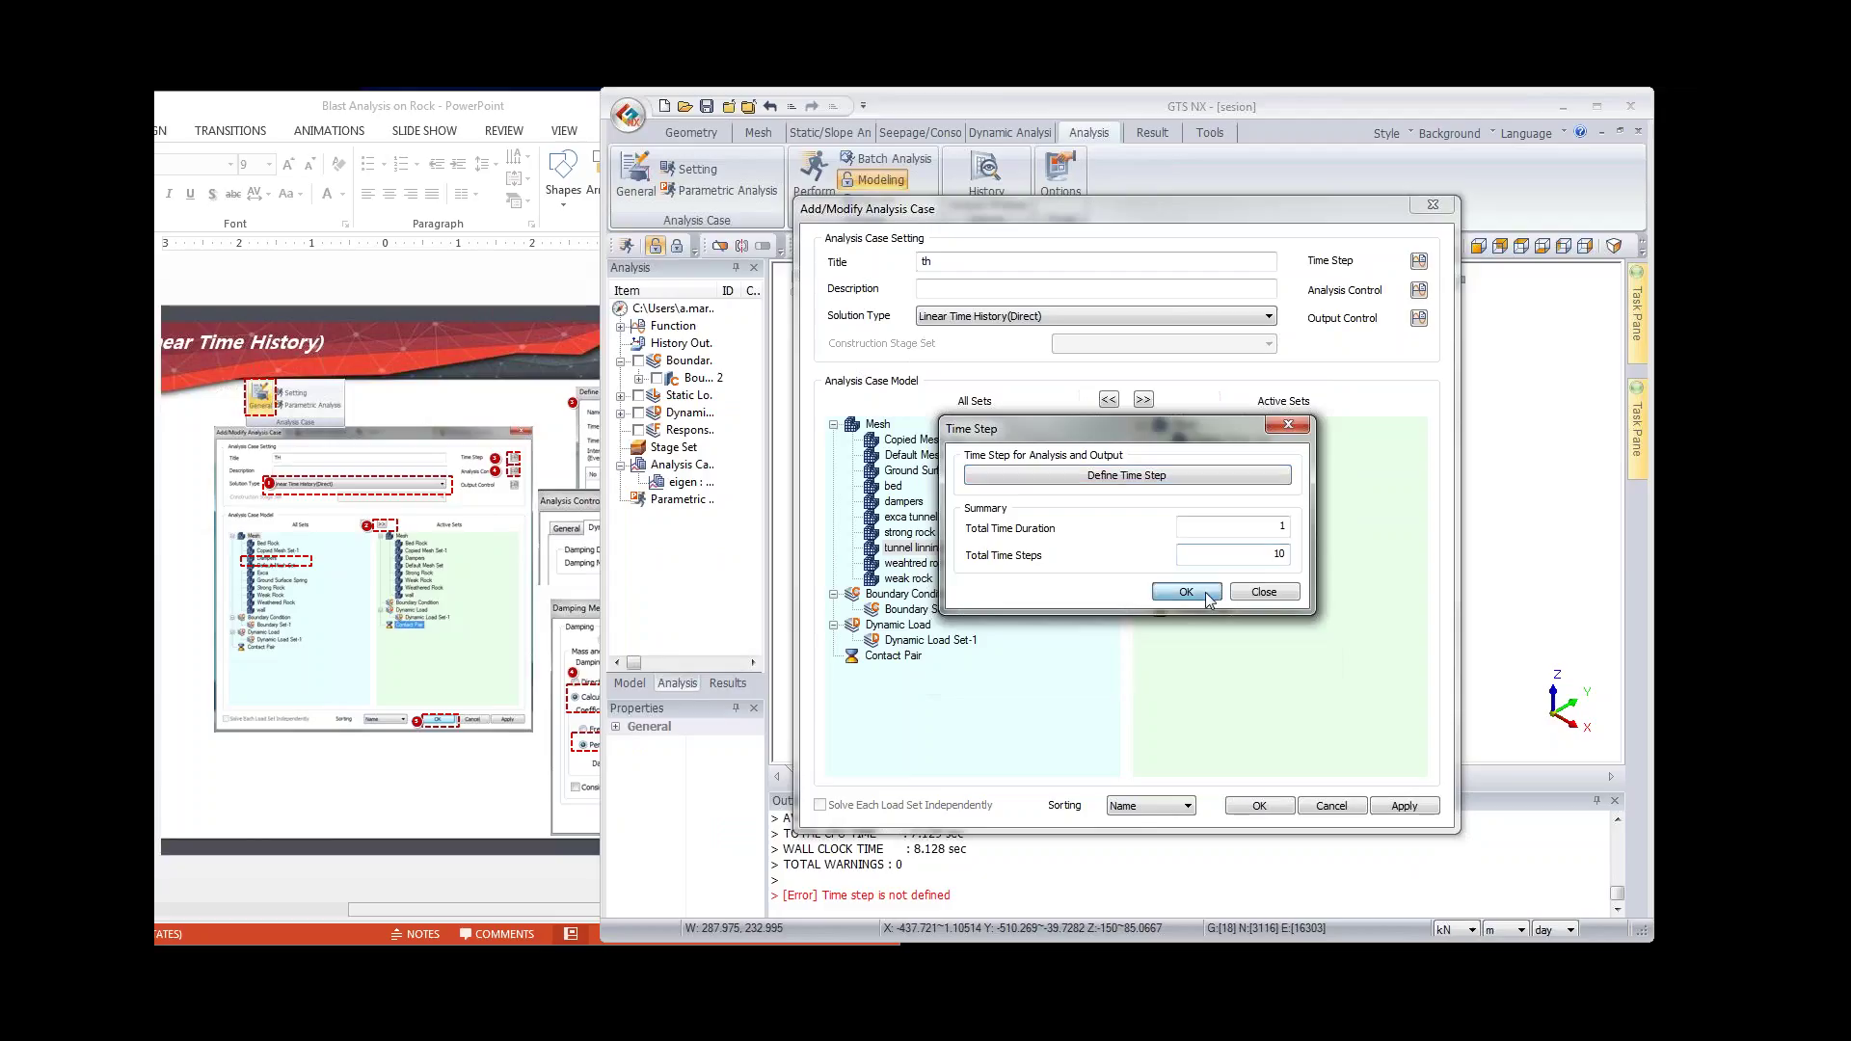
left_click(1188, 591)
left_click(1259, 806)
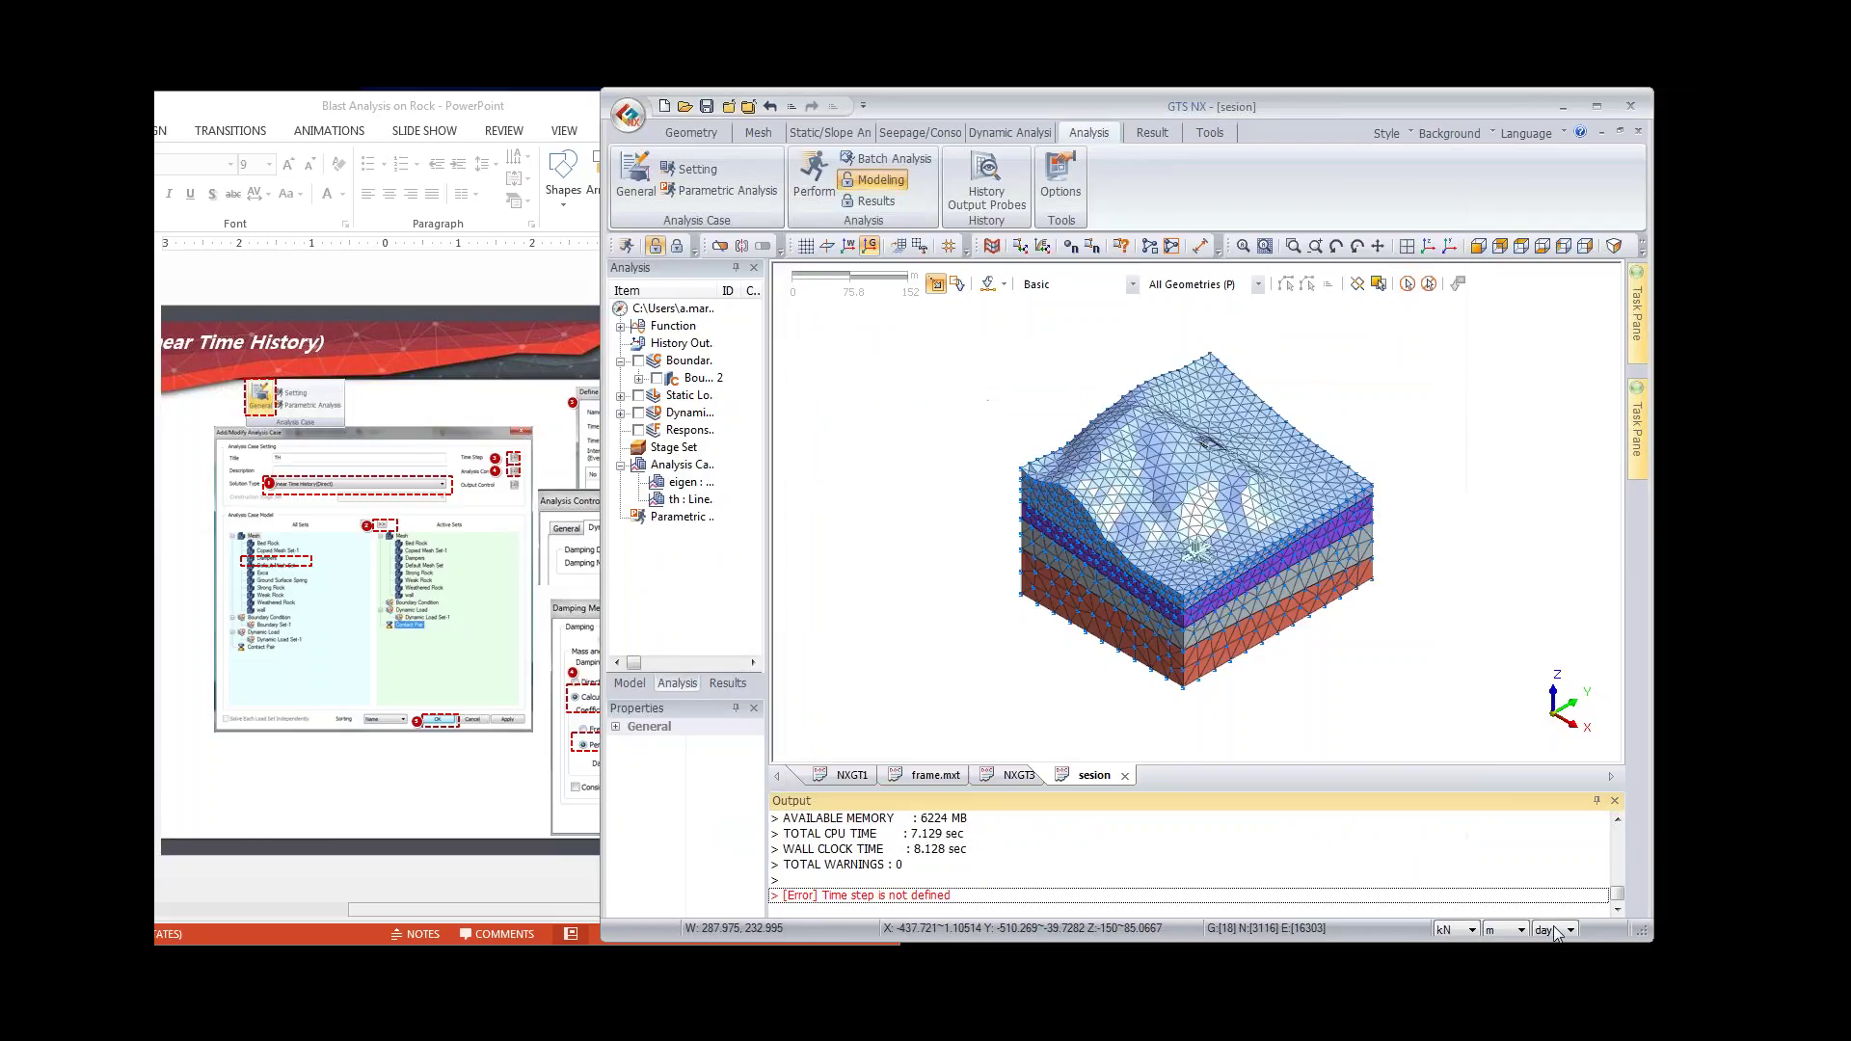
Step: Switch the model time unit from day to sec and select the th analysis case
left_click(1554, 930)
left_click(1552, 875)
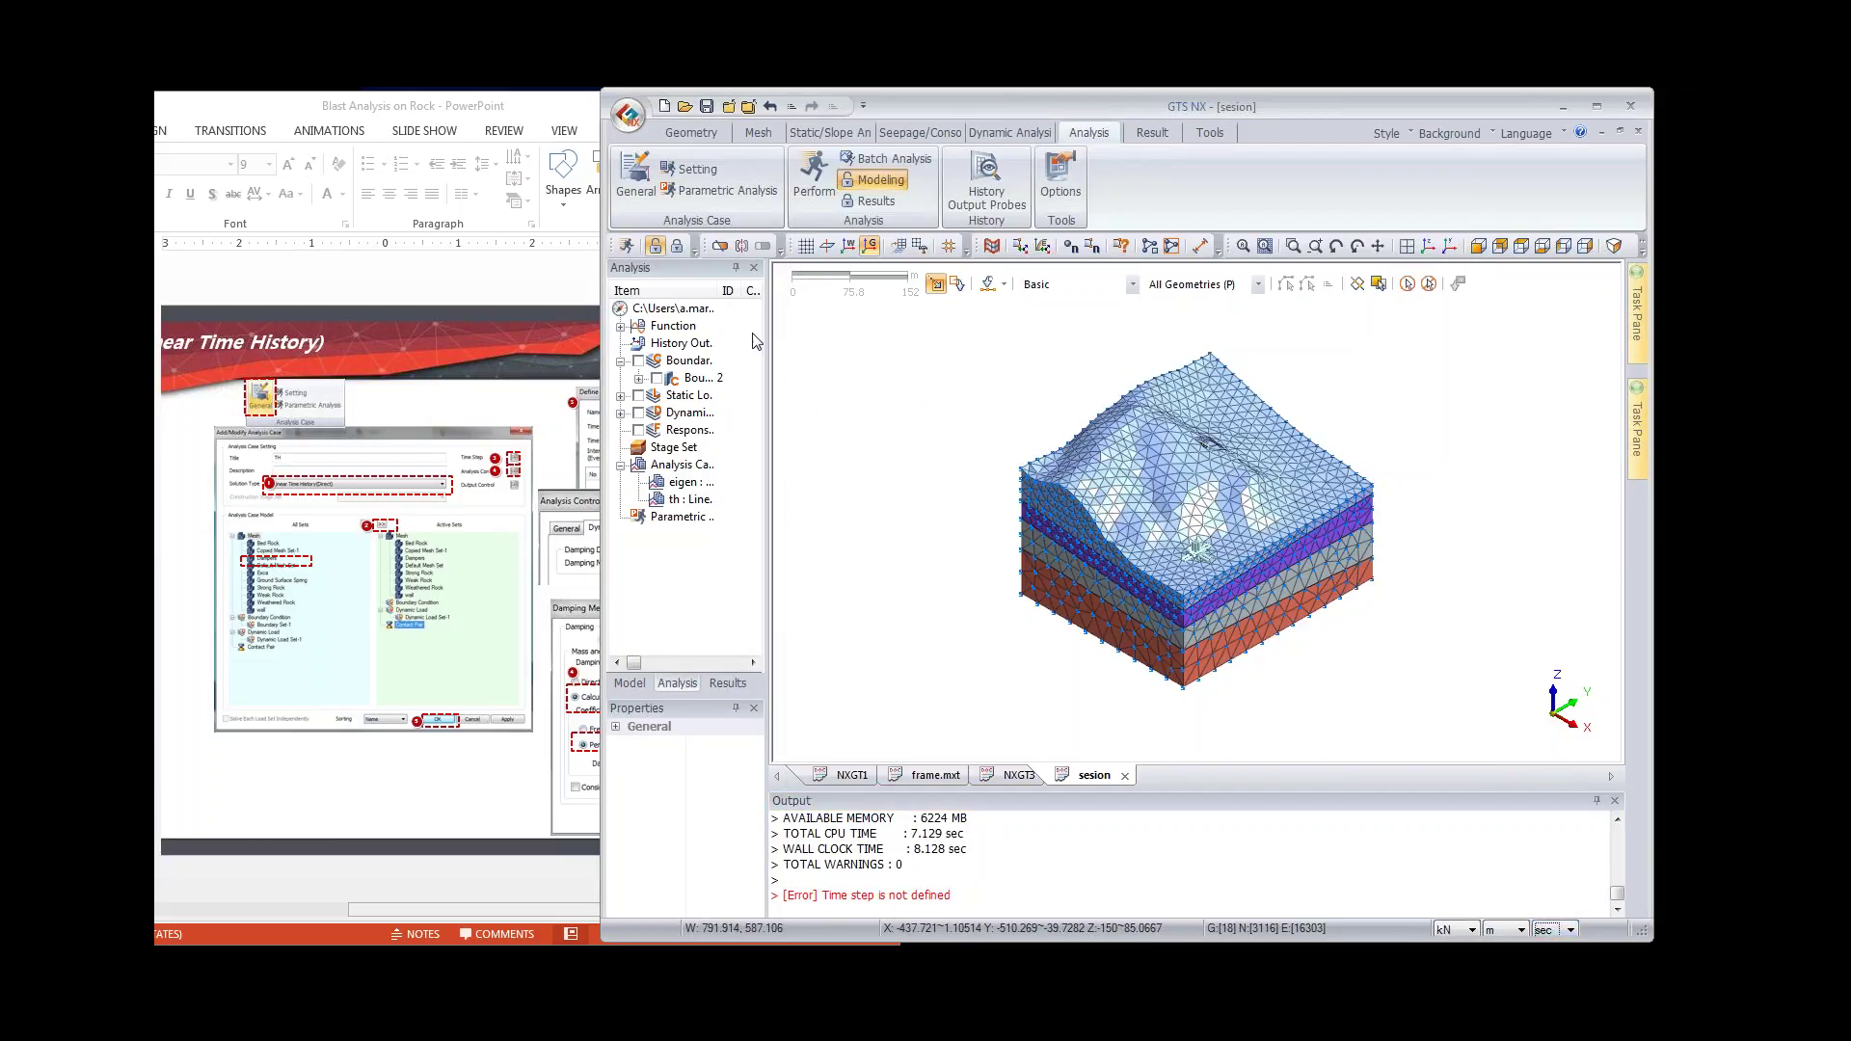
left_click(701, 501)
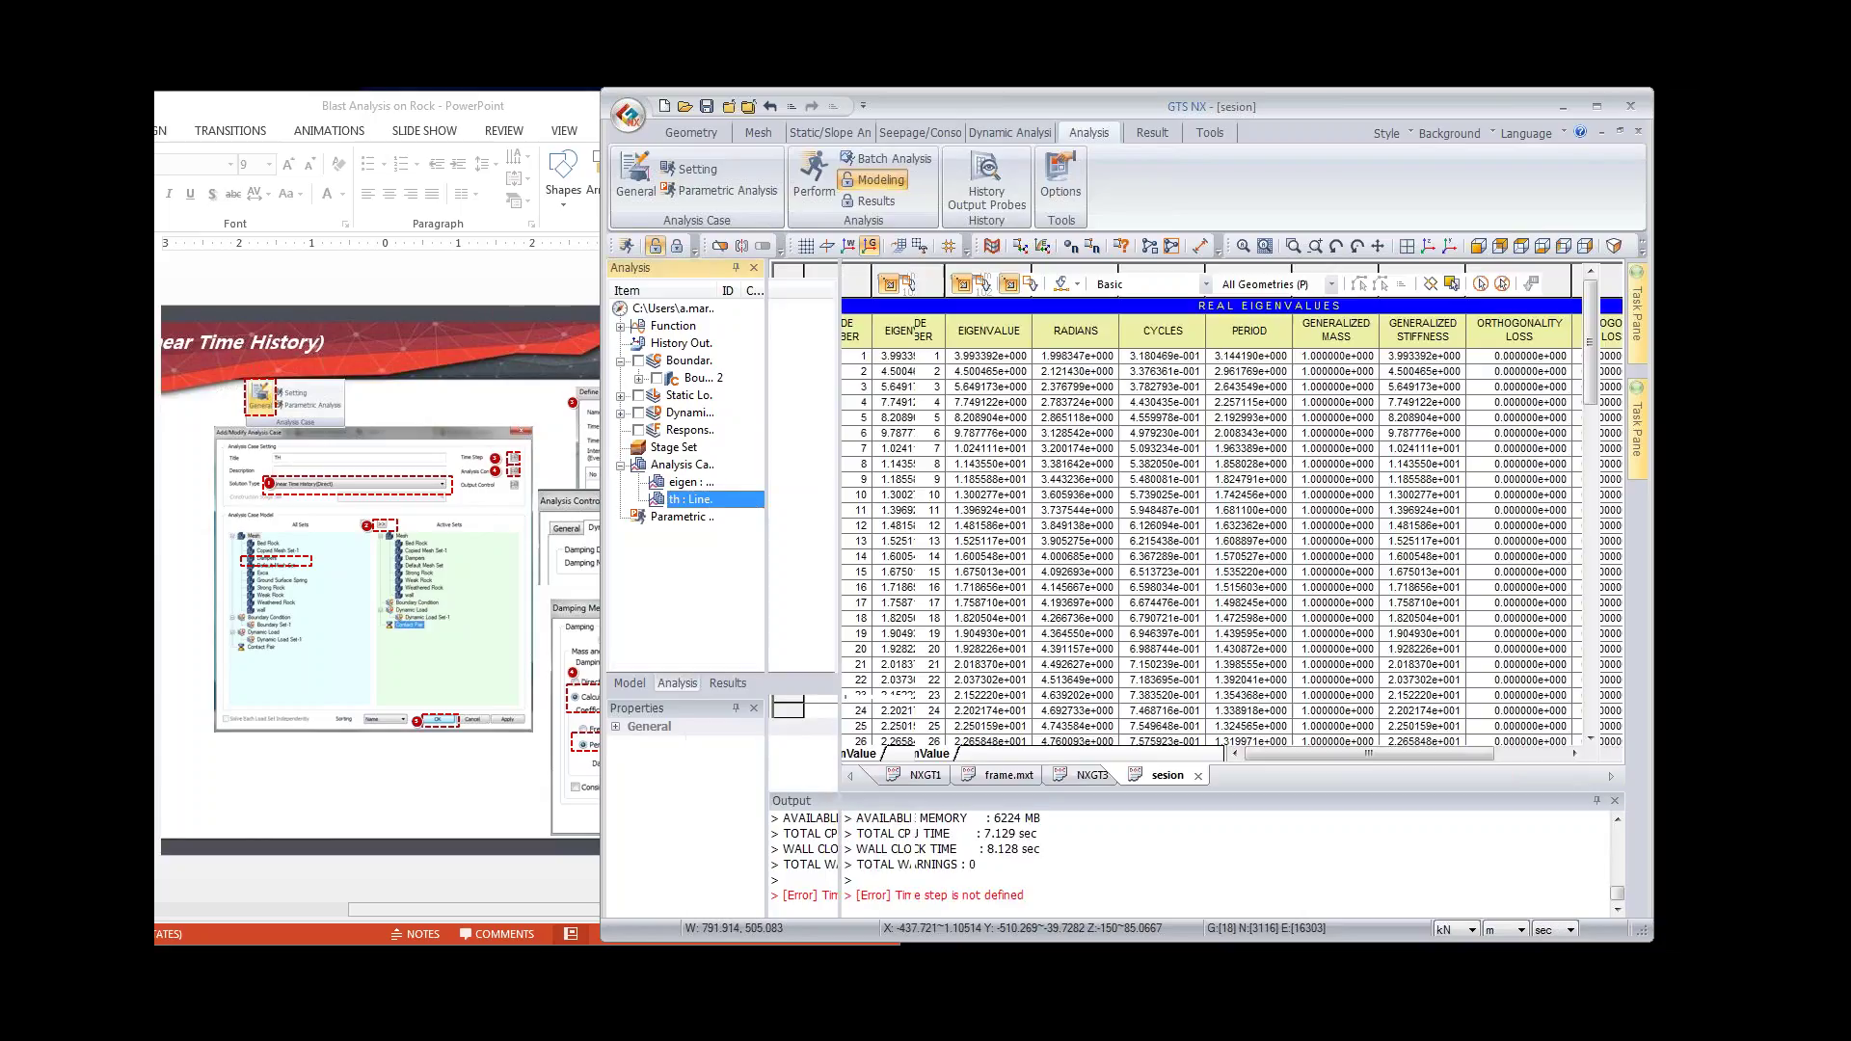
Step: Widen the Analysis tree Item column and open the th case for editing via Edit...
right_click(723, 500)
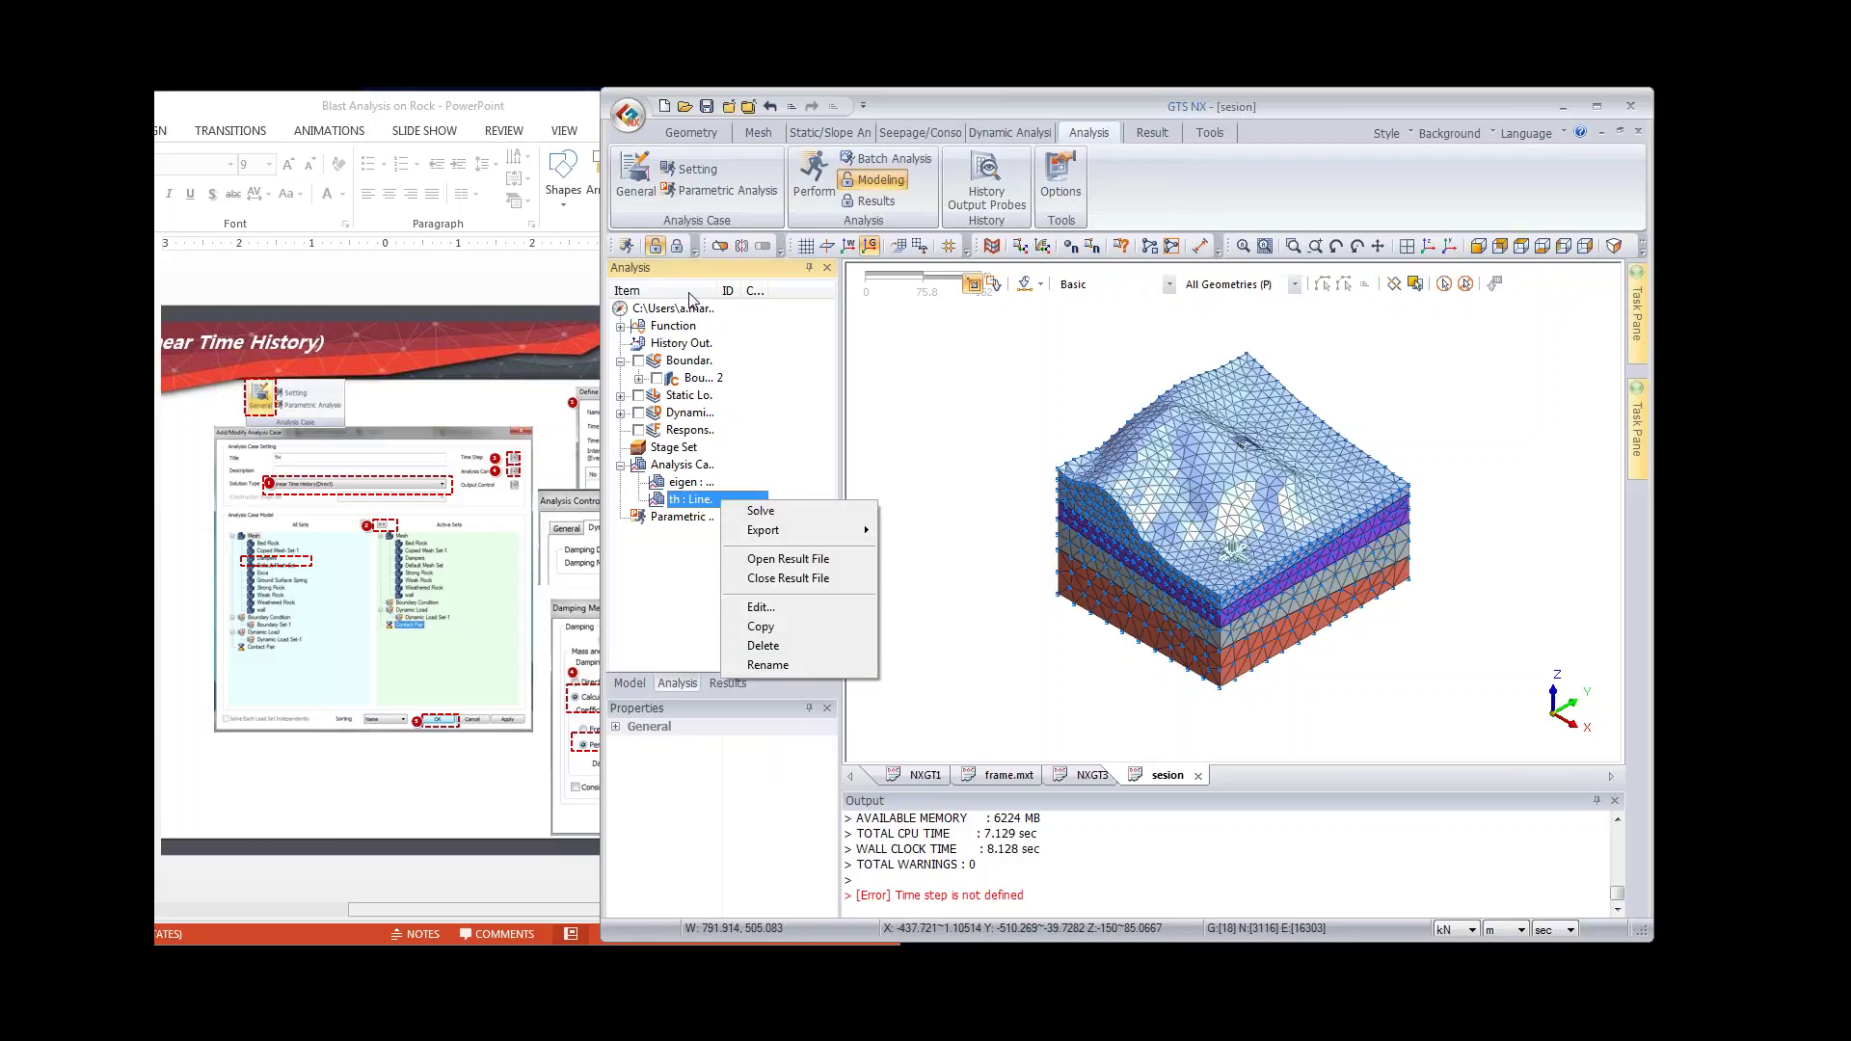
left_click(719, 290)
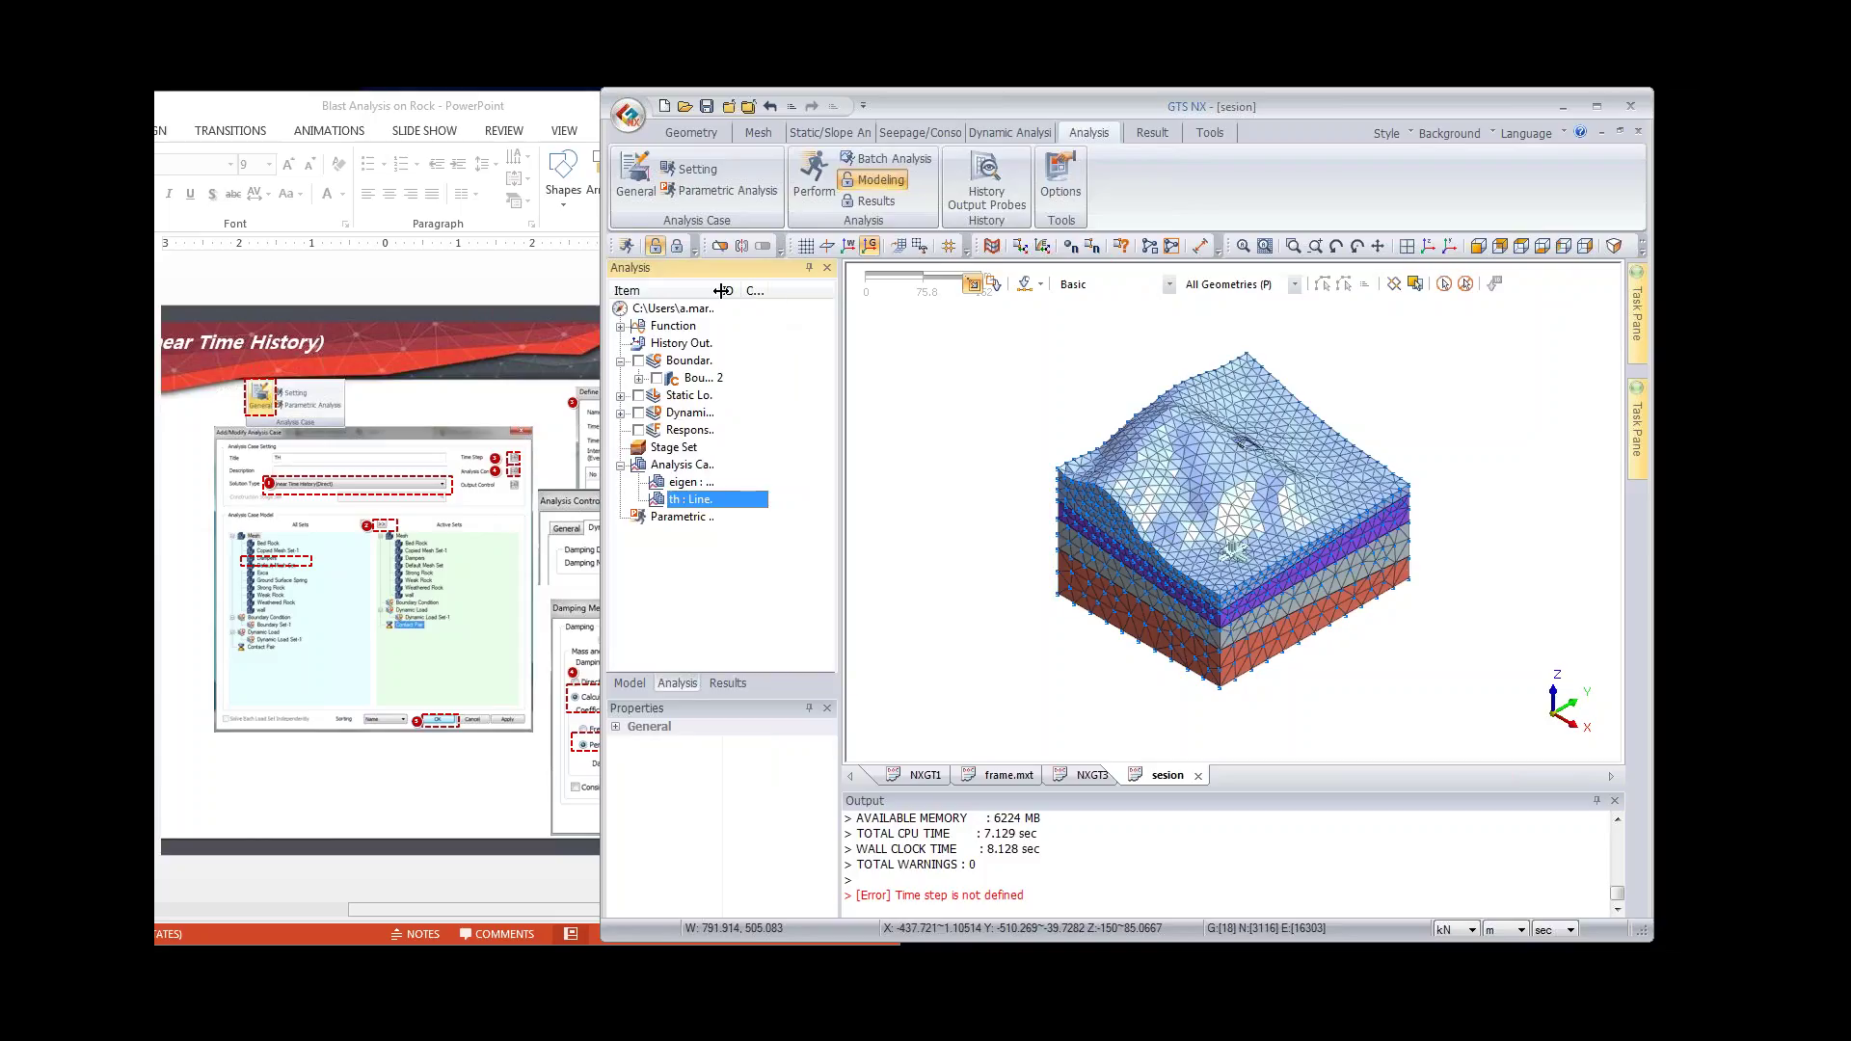
left_click_drag(720, 290, 768, 294)
right_click(704, 502)
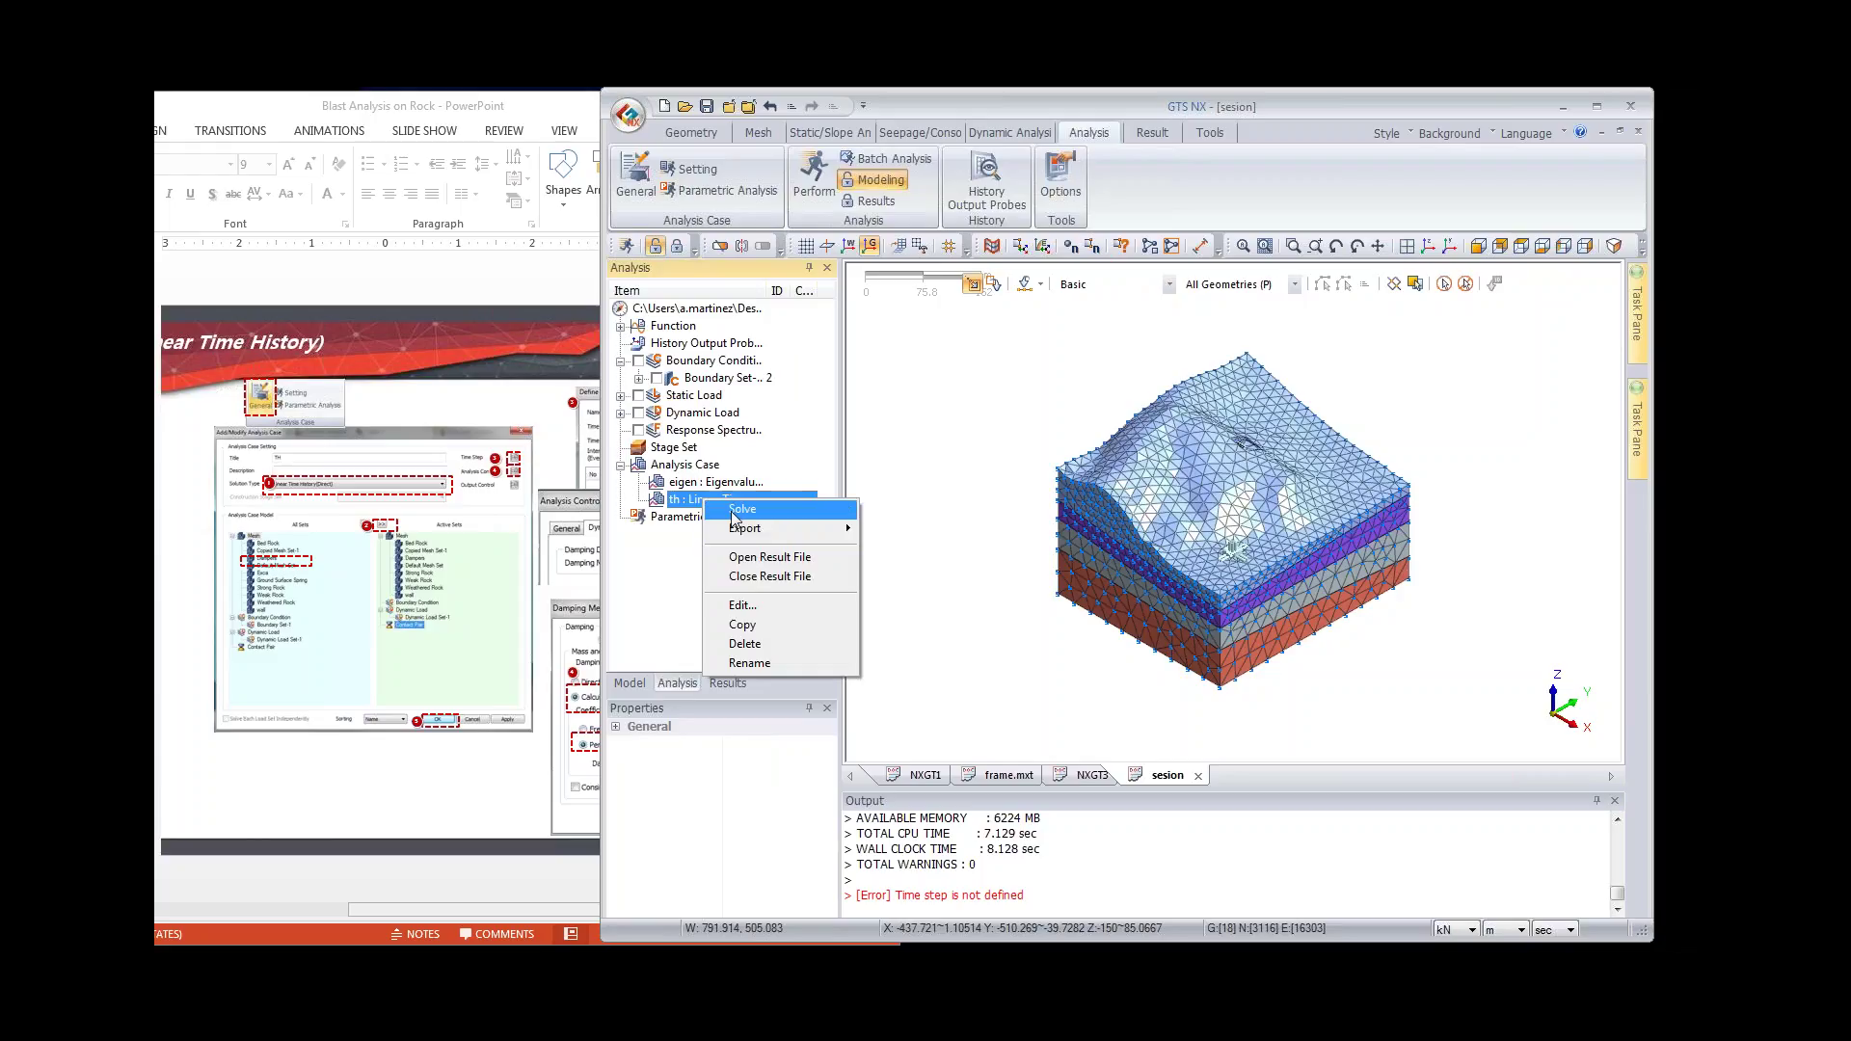
left_click(762, 606)
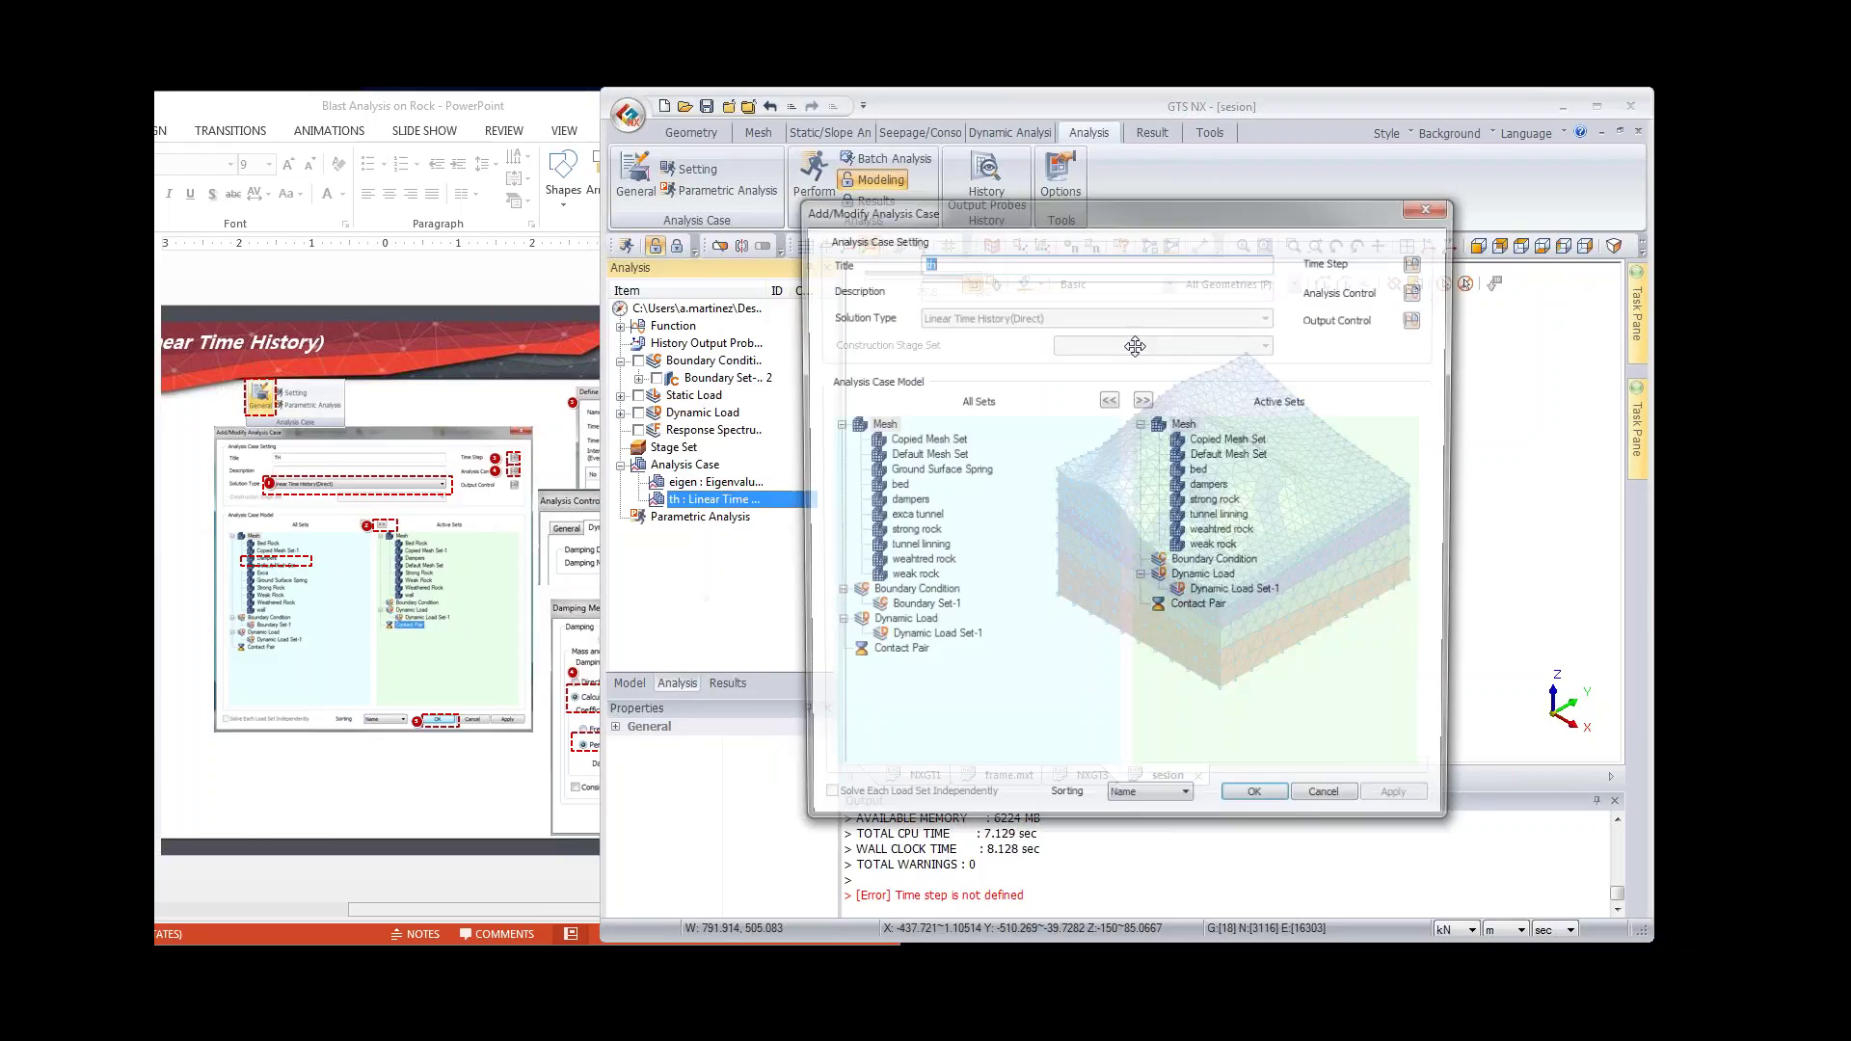
Step: Change the th time step row to 3 s duration with a 0.00005 s increment
left_click(1418, 260)
left_click(1105, 476)
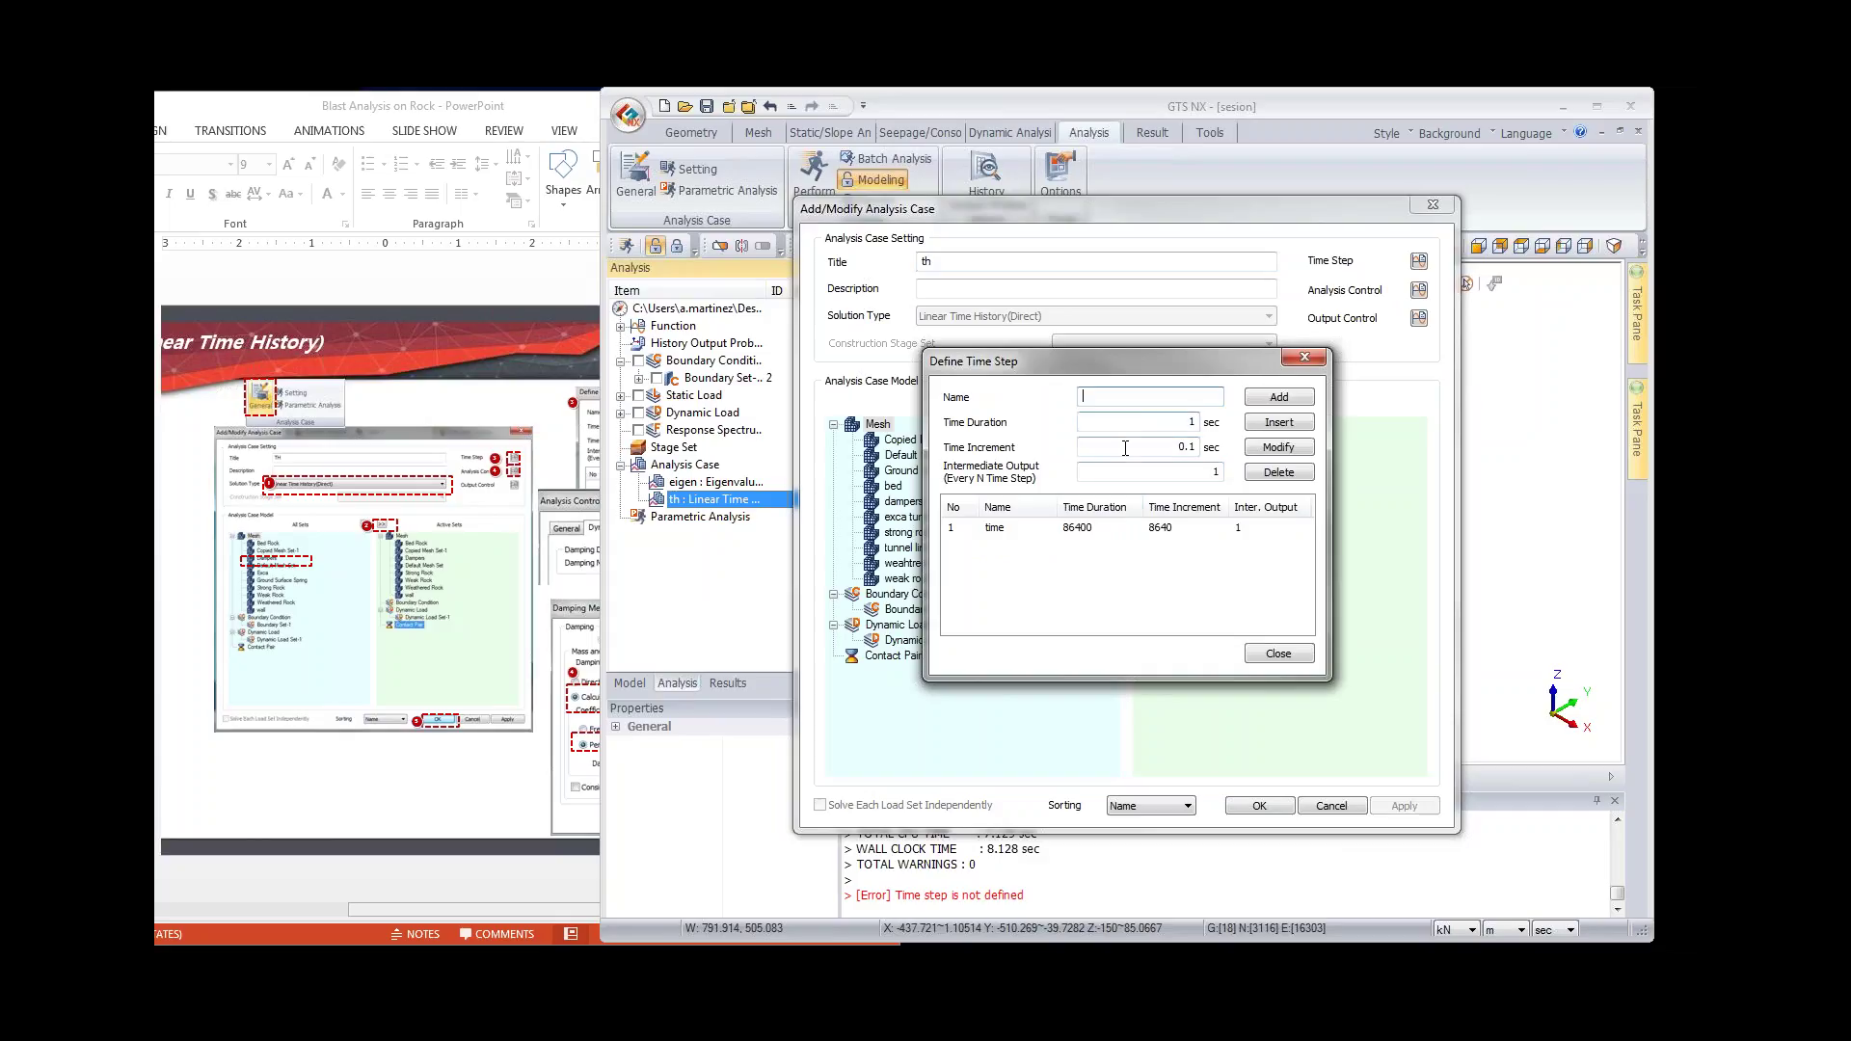
left_click(1084, 528)
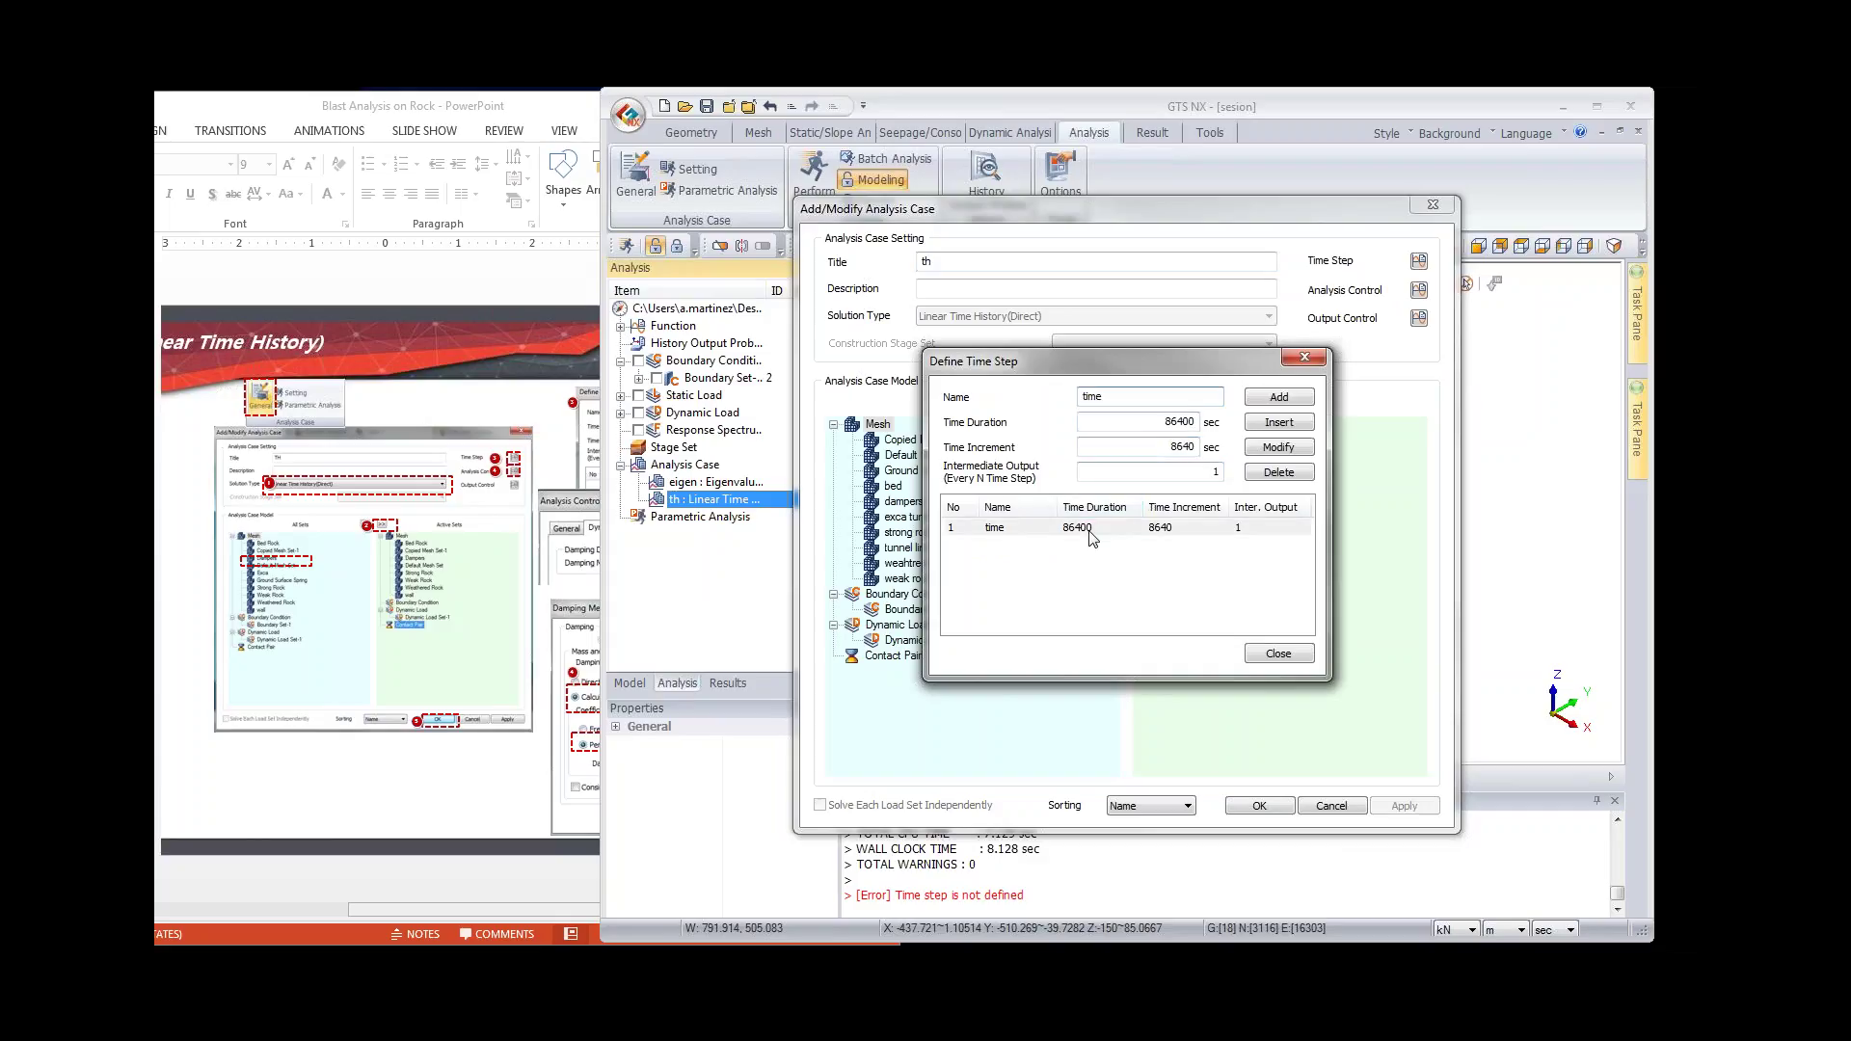
double_click(1180, 421)
type("3")
double_click(1174, 452)
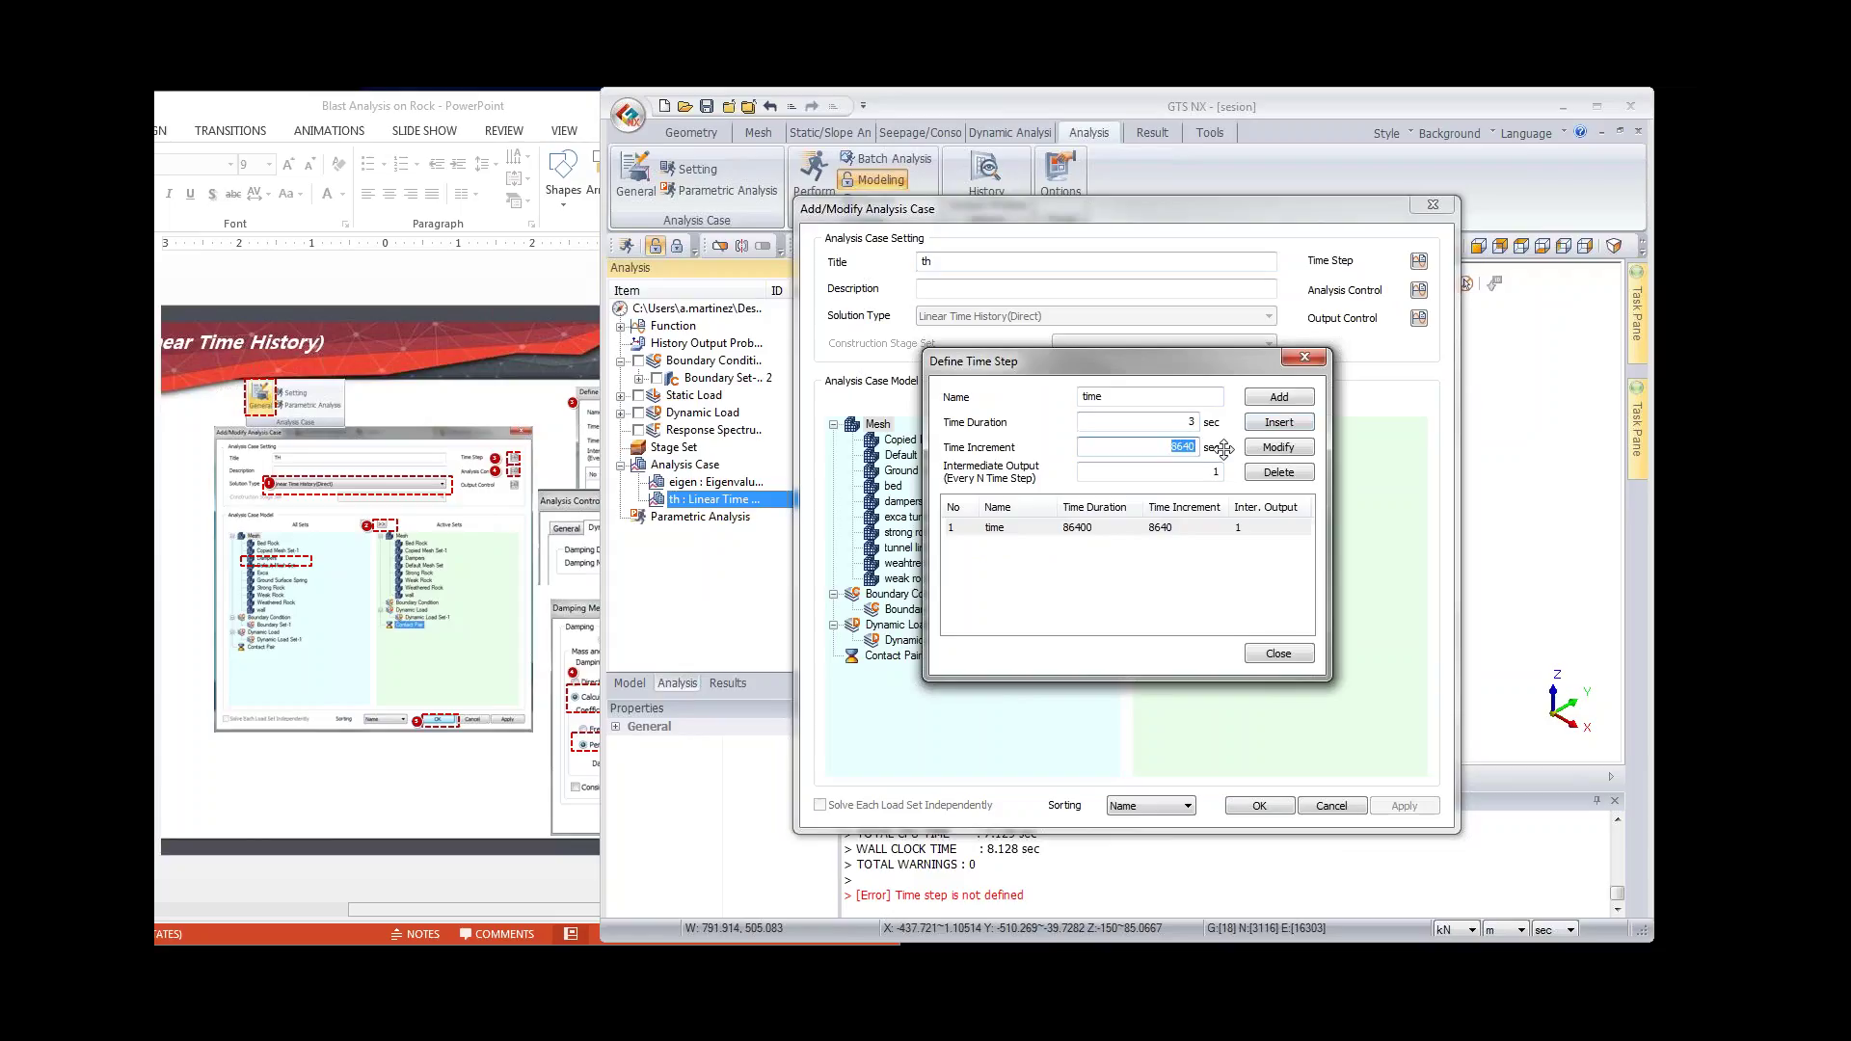
type(".00005")
key("Tab")
type("5")
left_click(1277, 446)
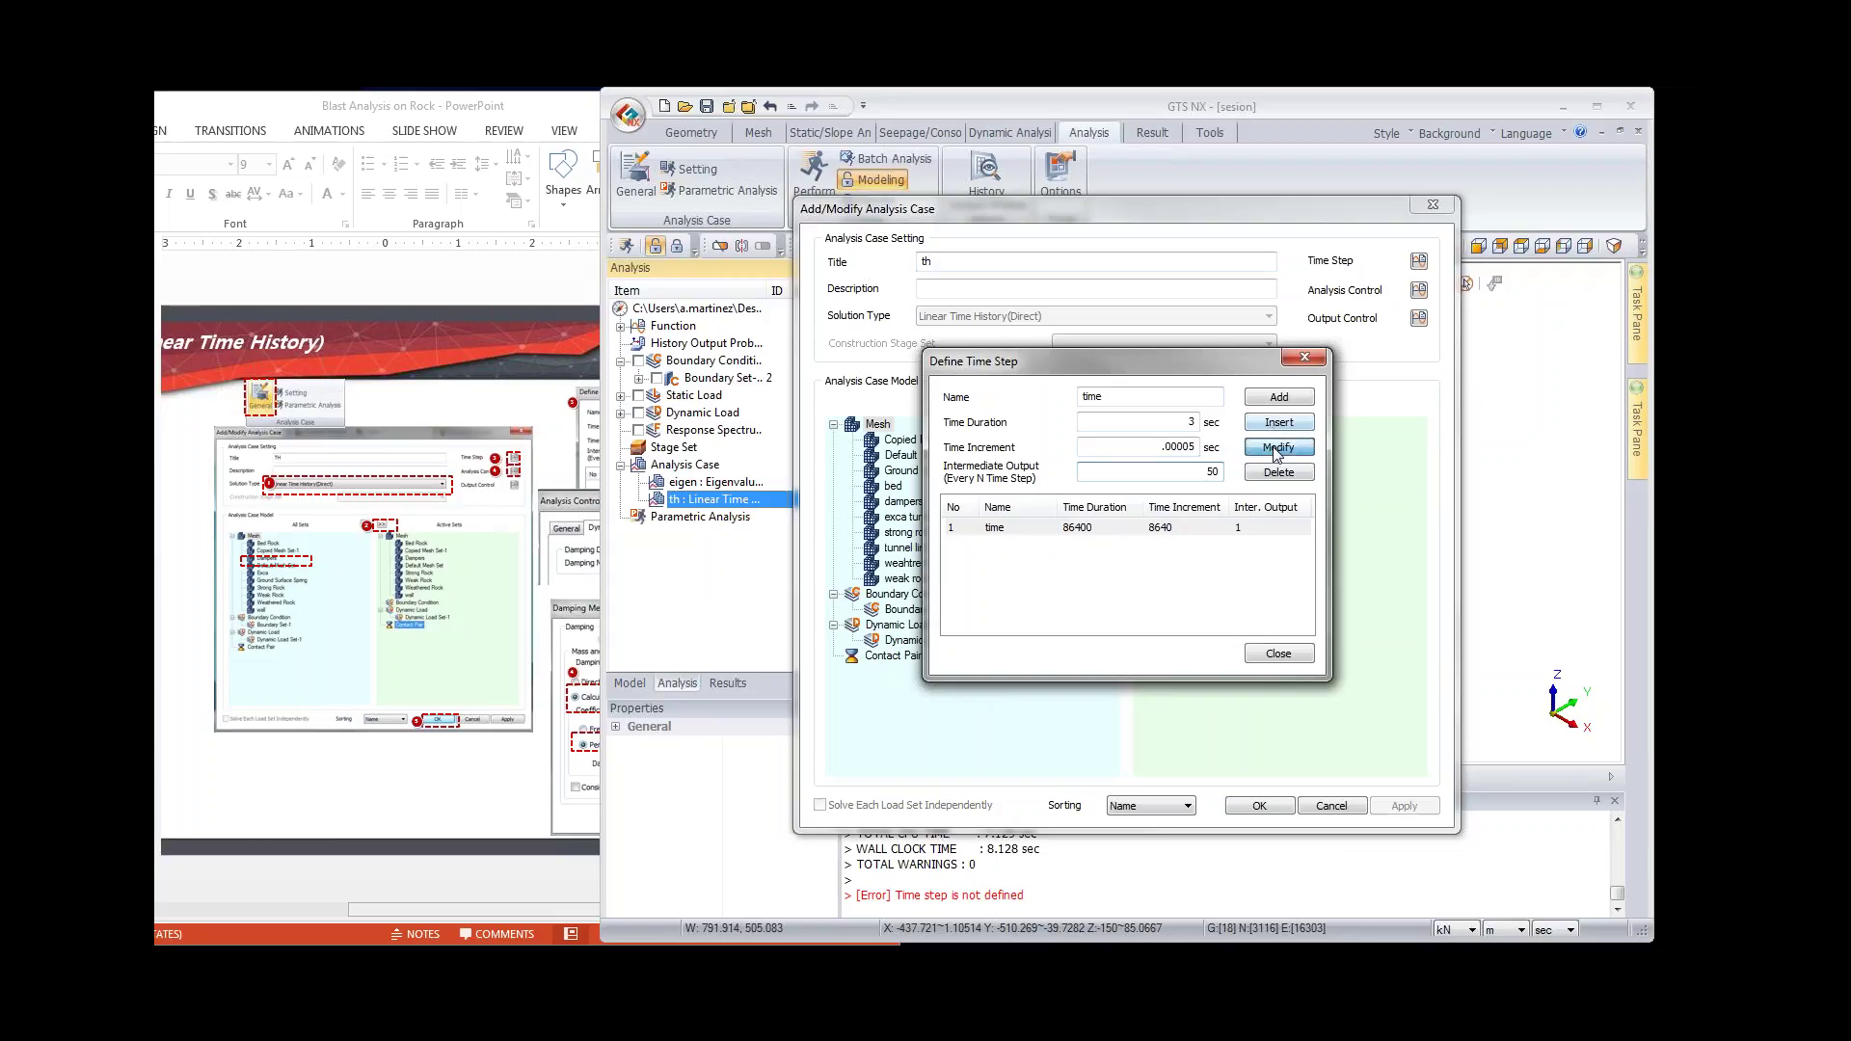
Step: Set the row's intermediate output to every 20 steps and confirm the time step settings
left_click(1178, 531)
double_click(1210, 471)
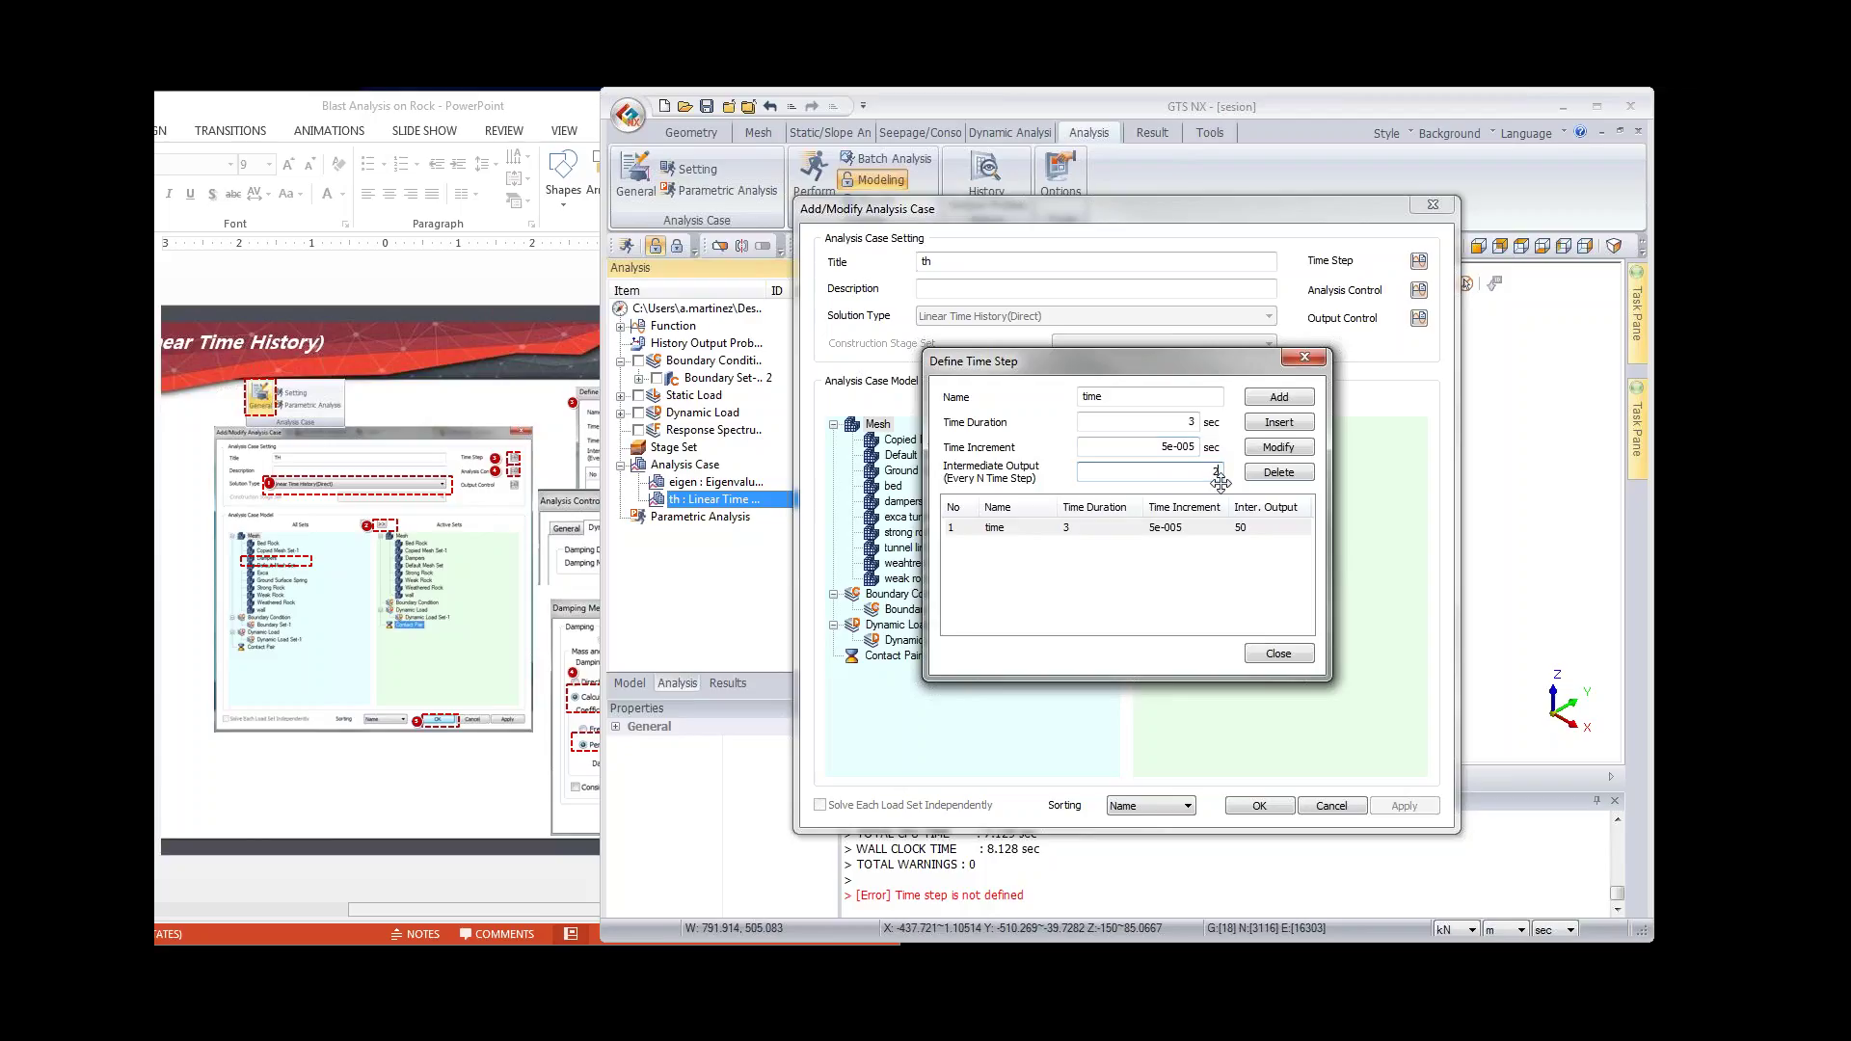
type("0")
left_click(1278, 447)
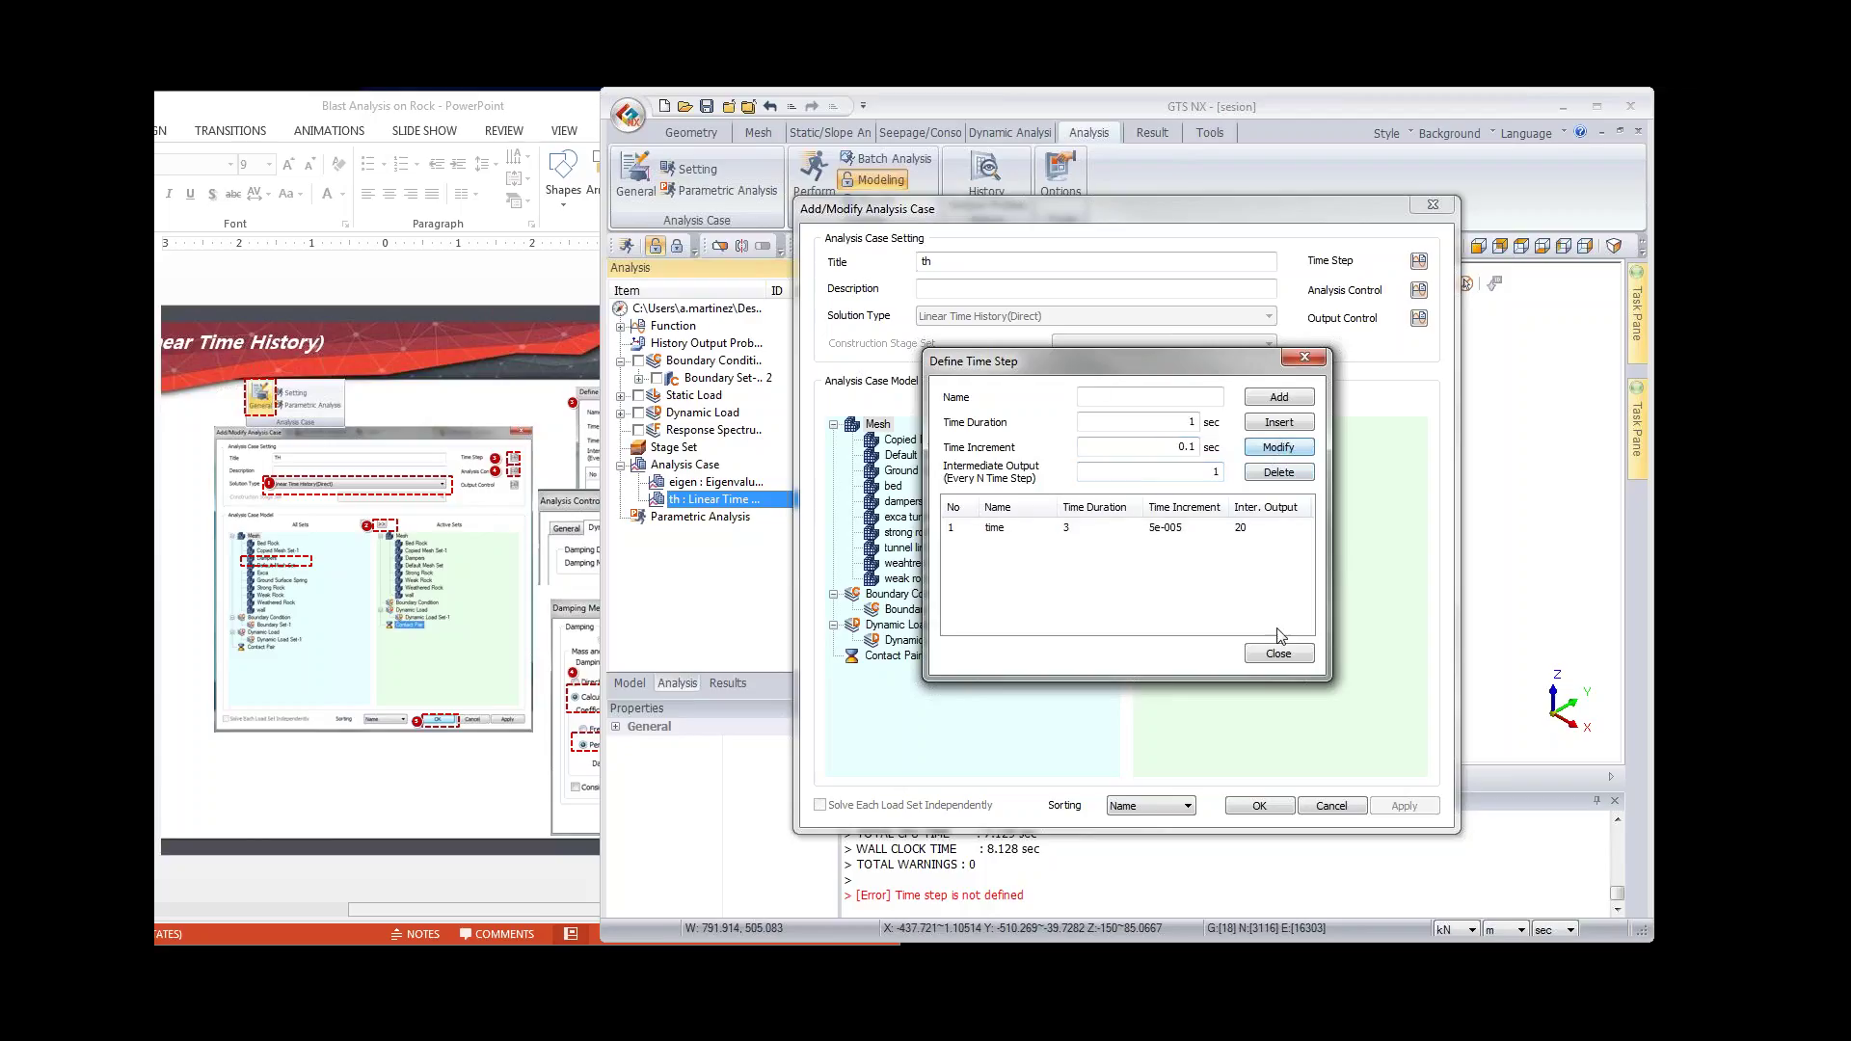
left_click(1278, 655)
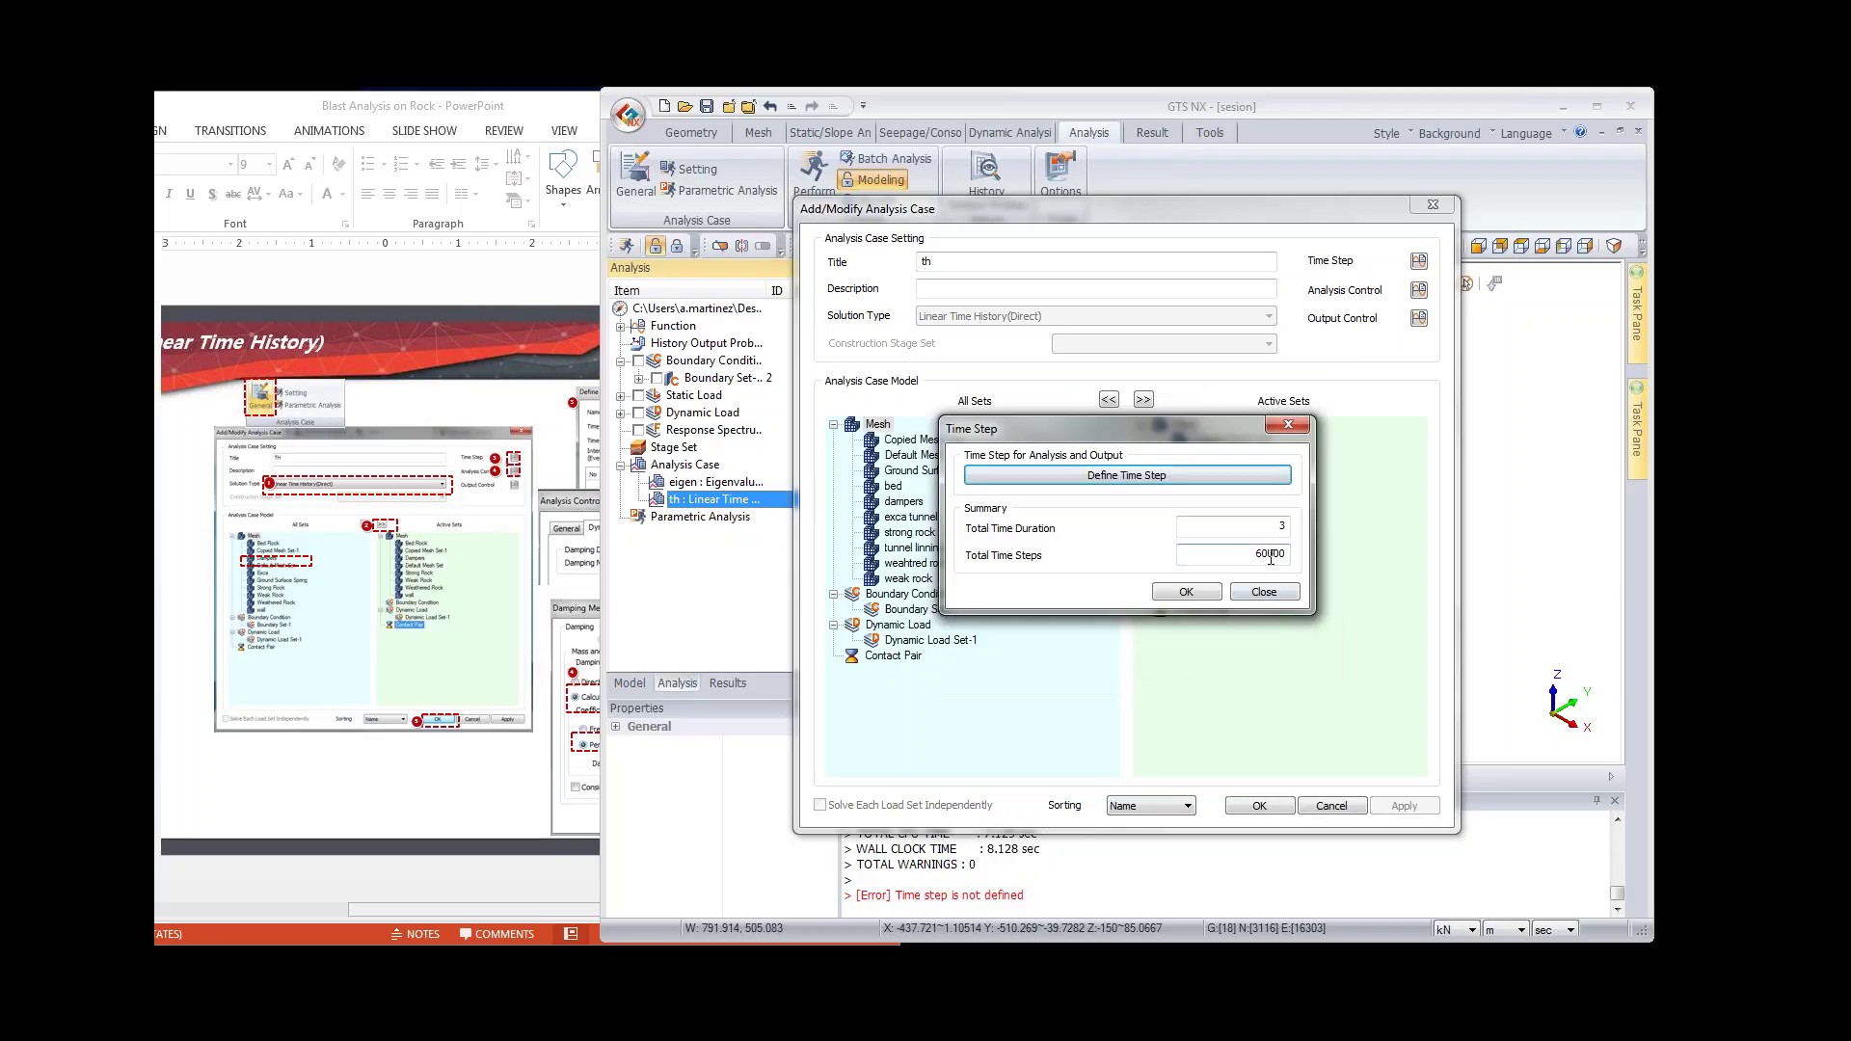
left_click(1181, 592)
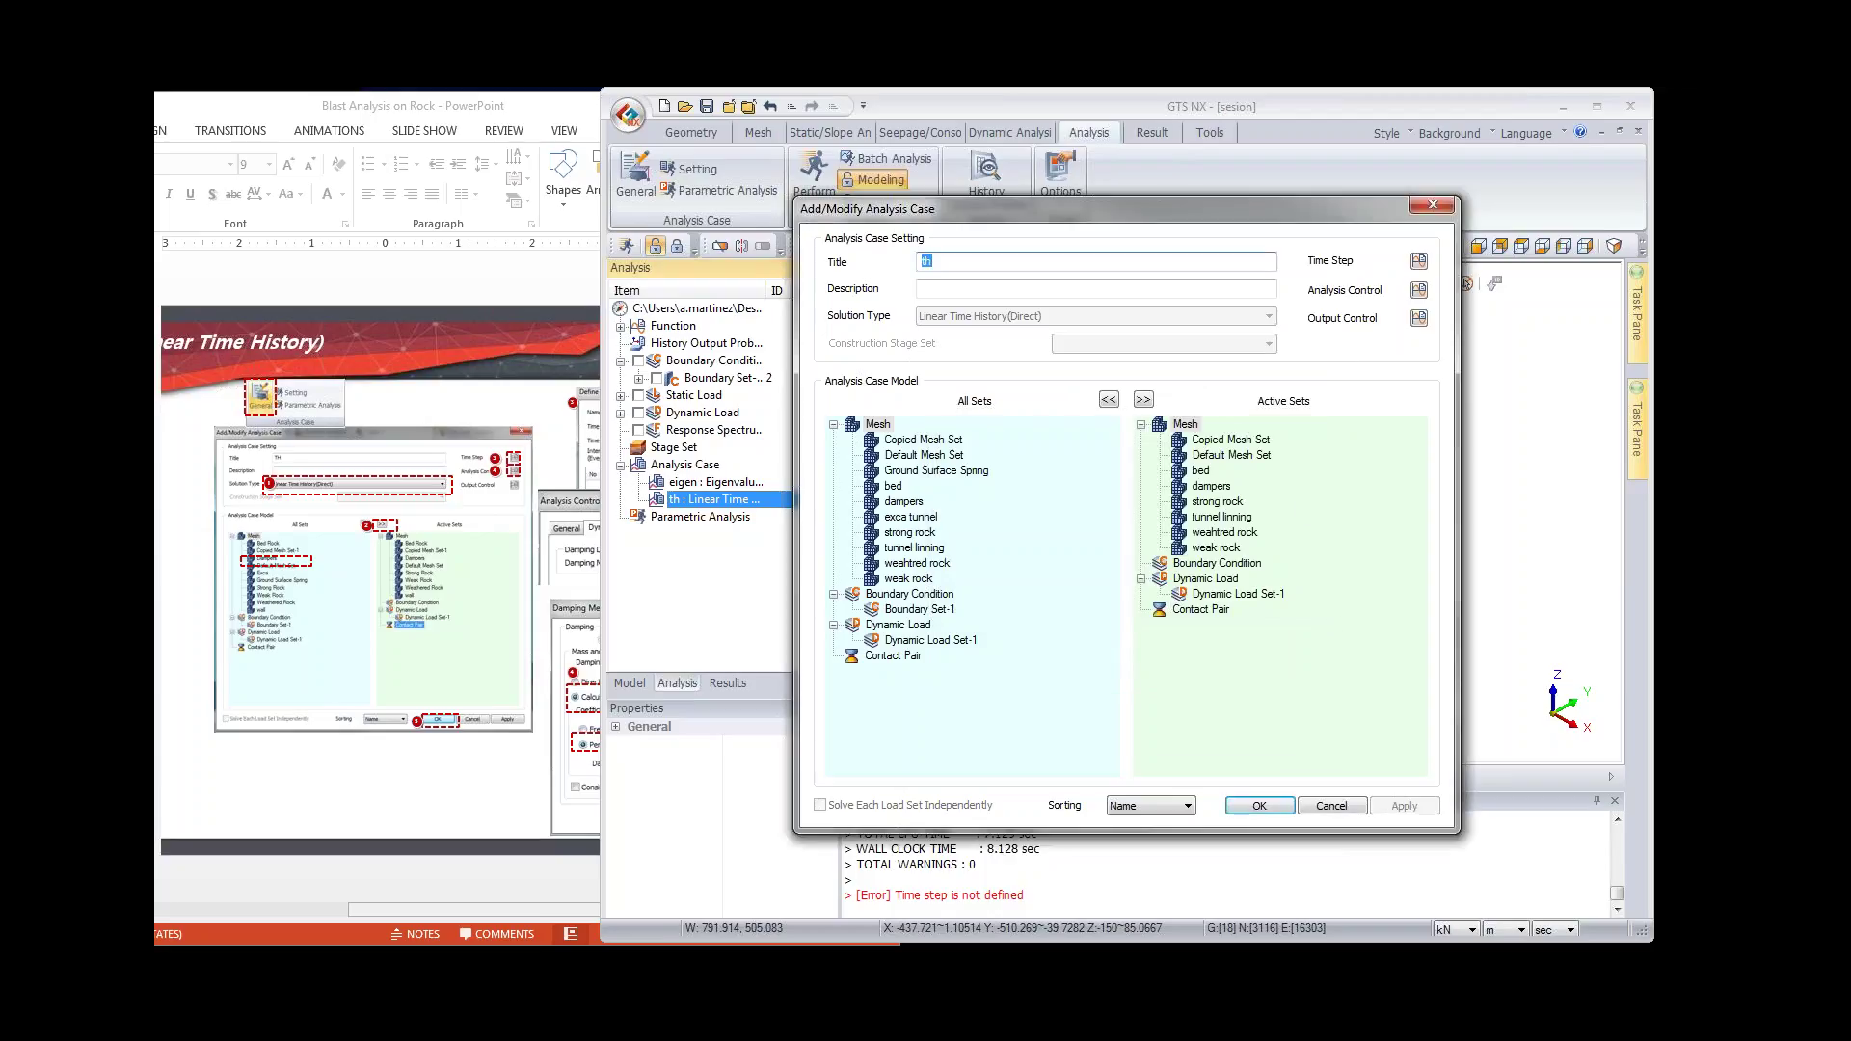
Step: Set the dynamic damping method to Calculate from Modal Damping, specified by period
left_click(506, 439)
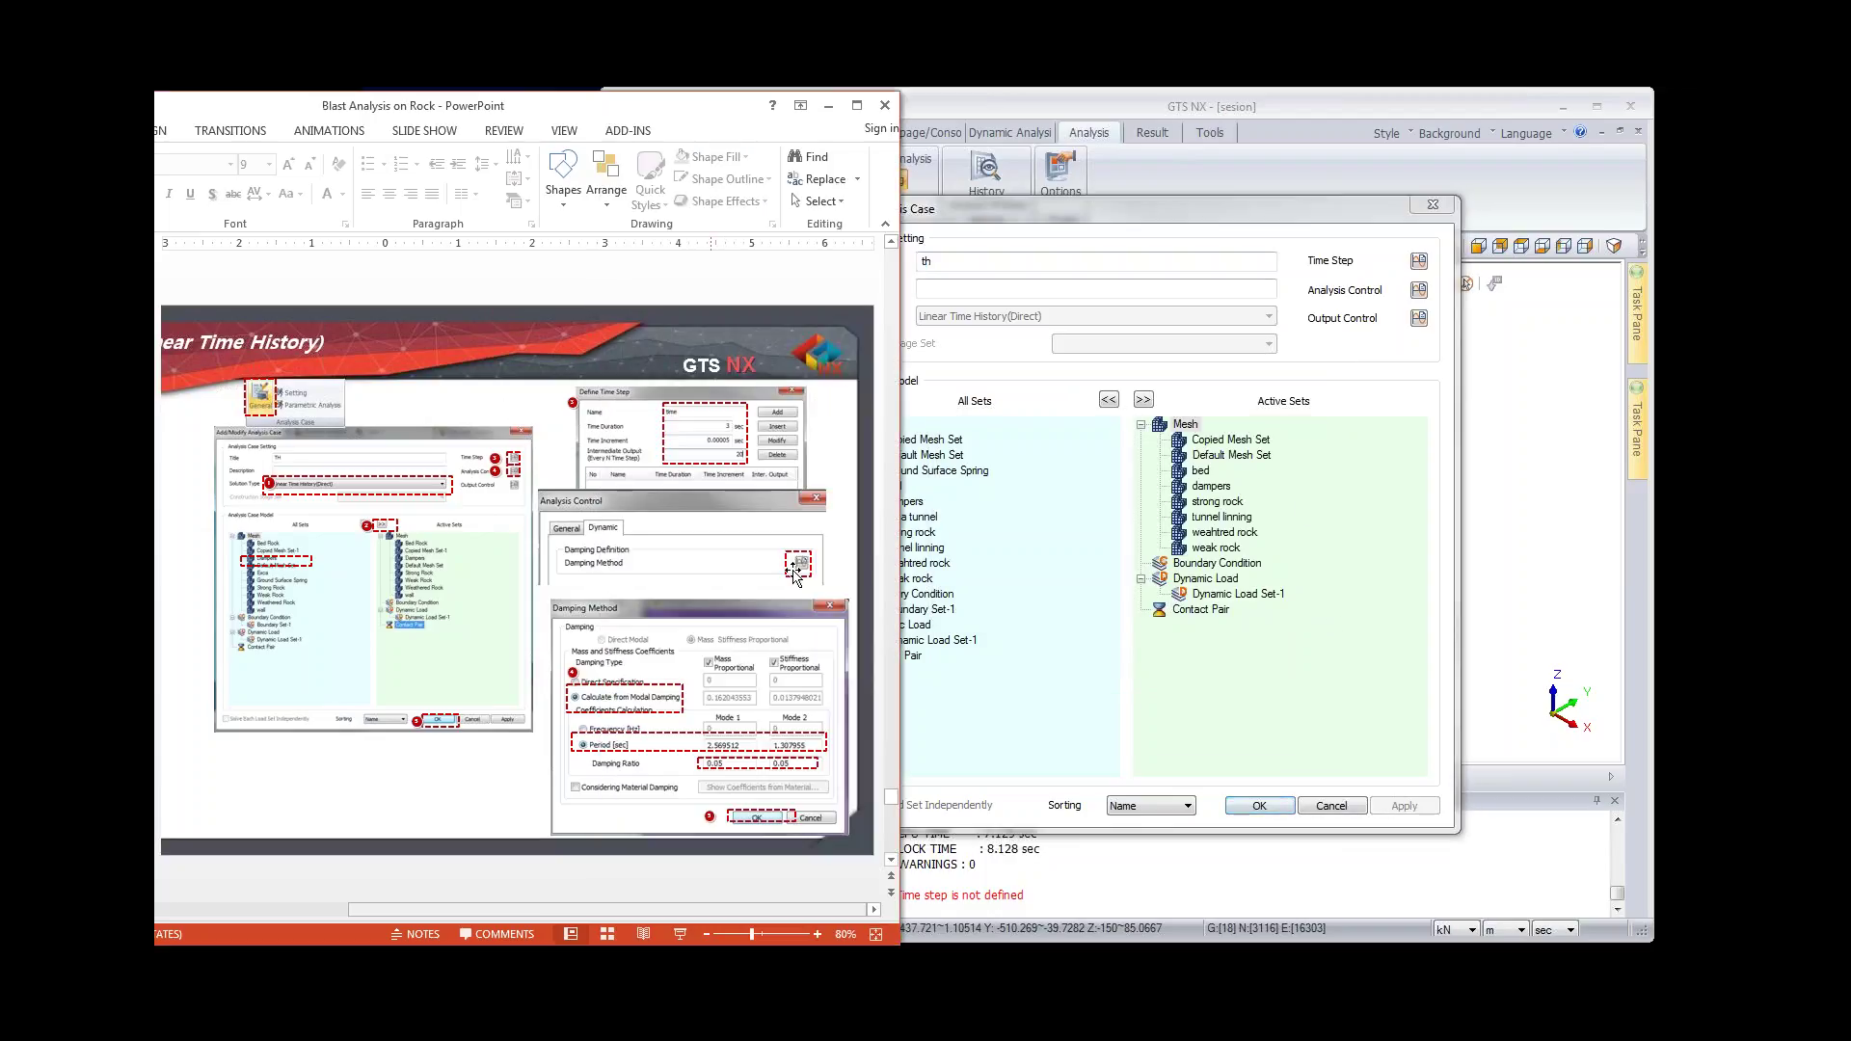
left_click(1362, 289)
left_click(1418, 290)
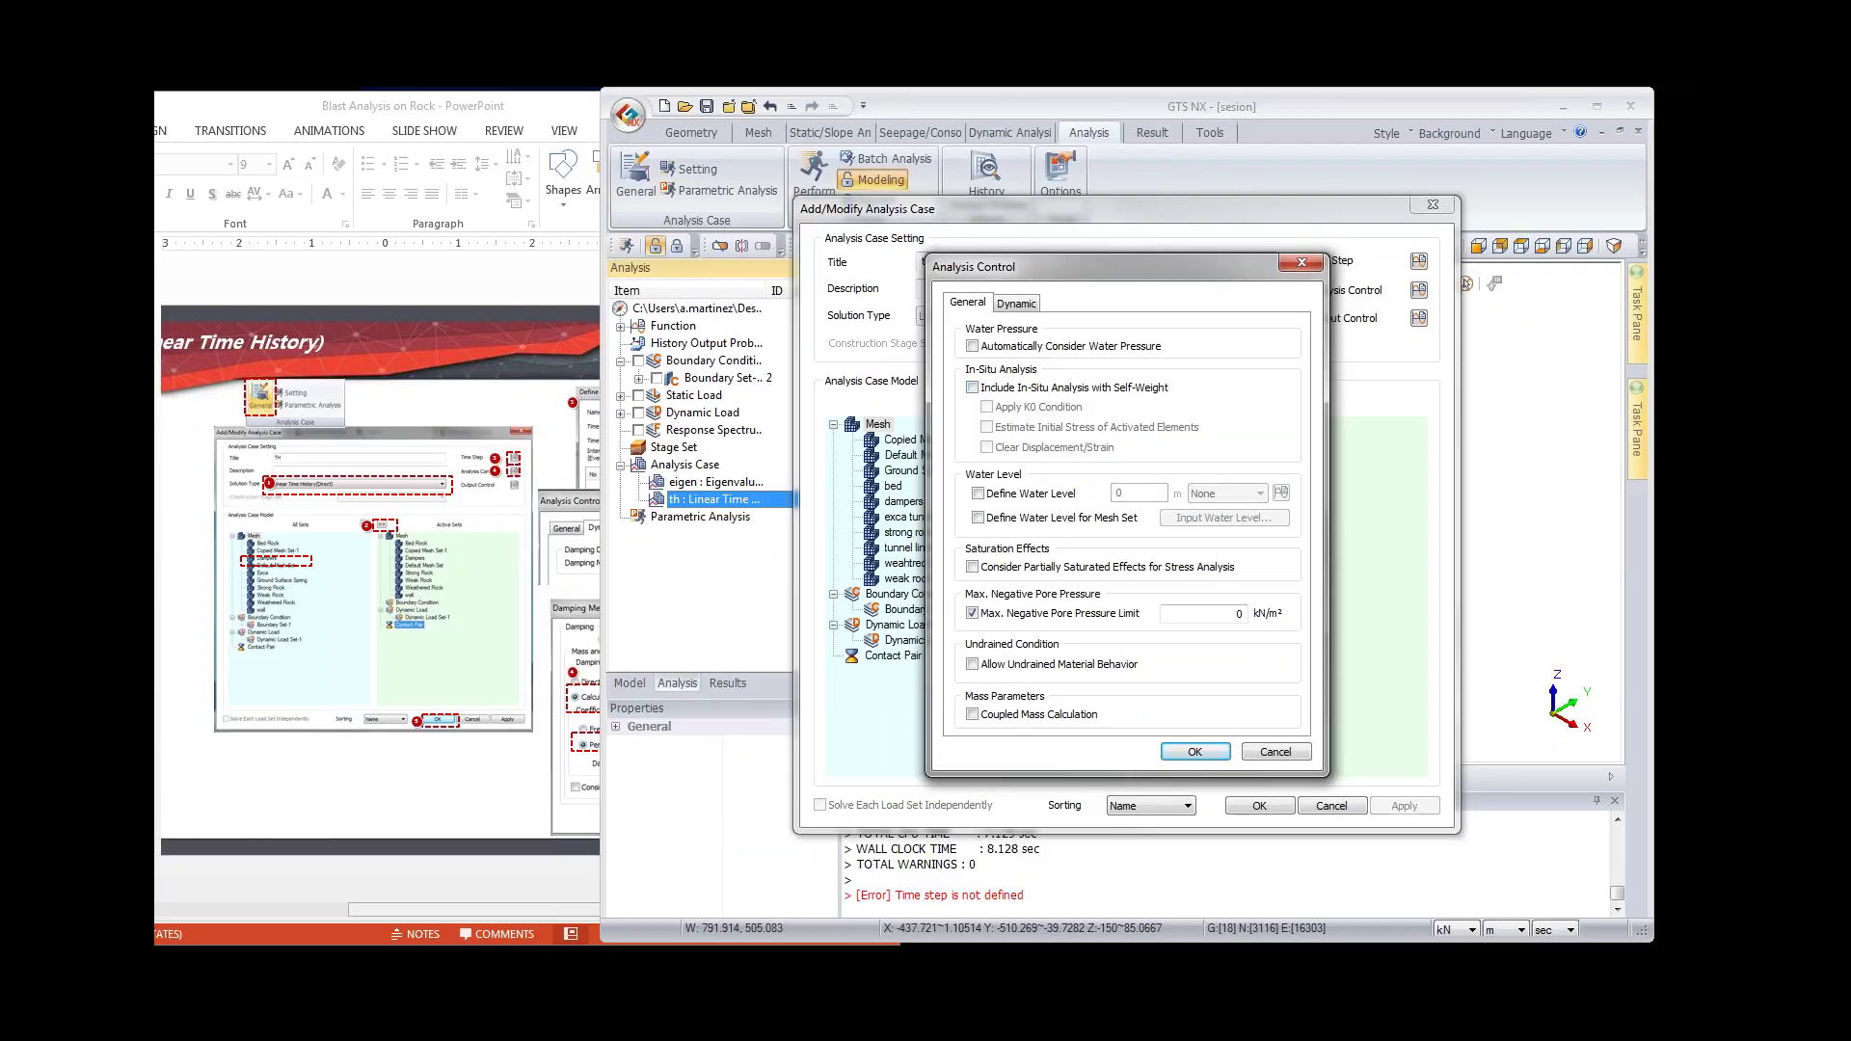
left_click(1024, 304)
left_click(1280, 348)
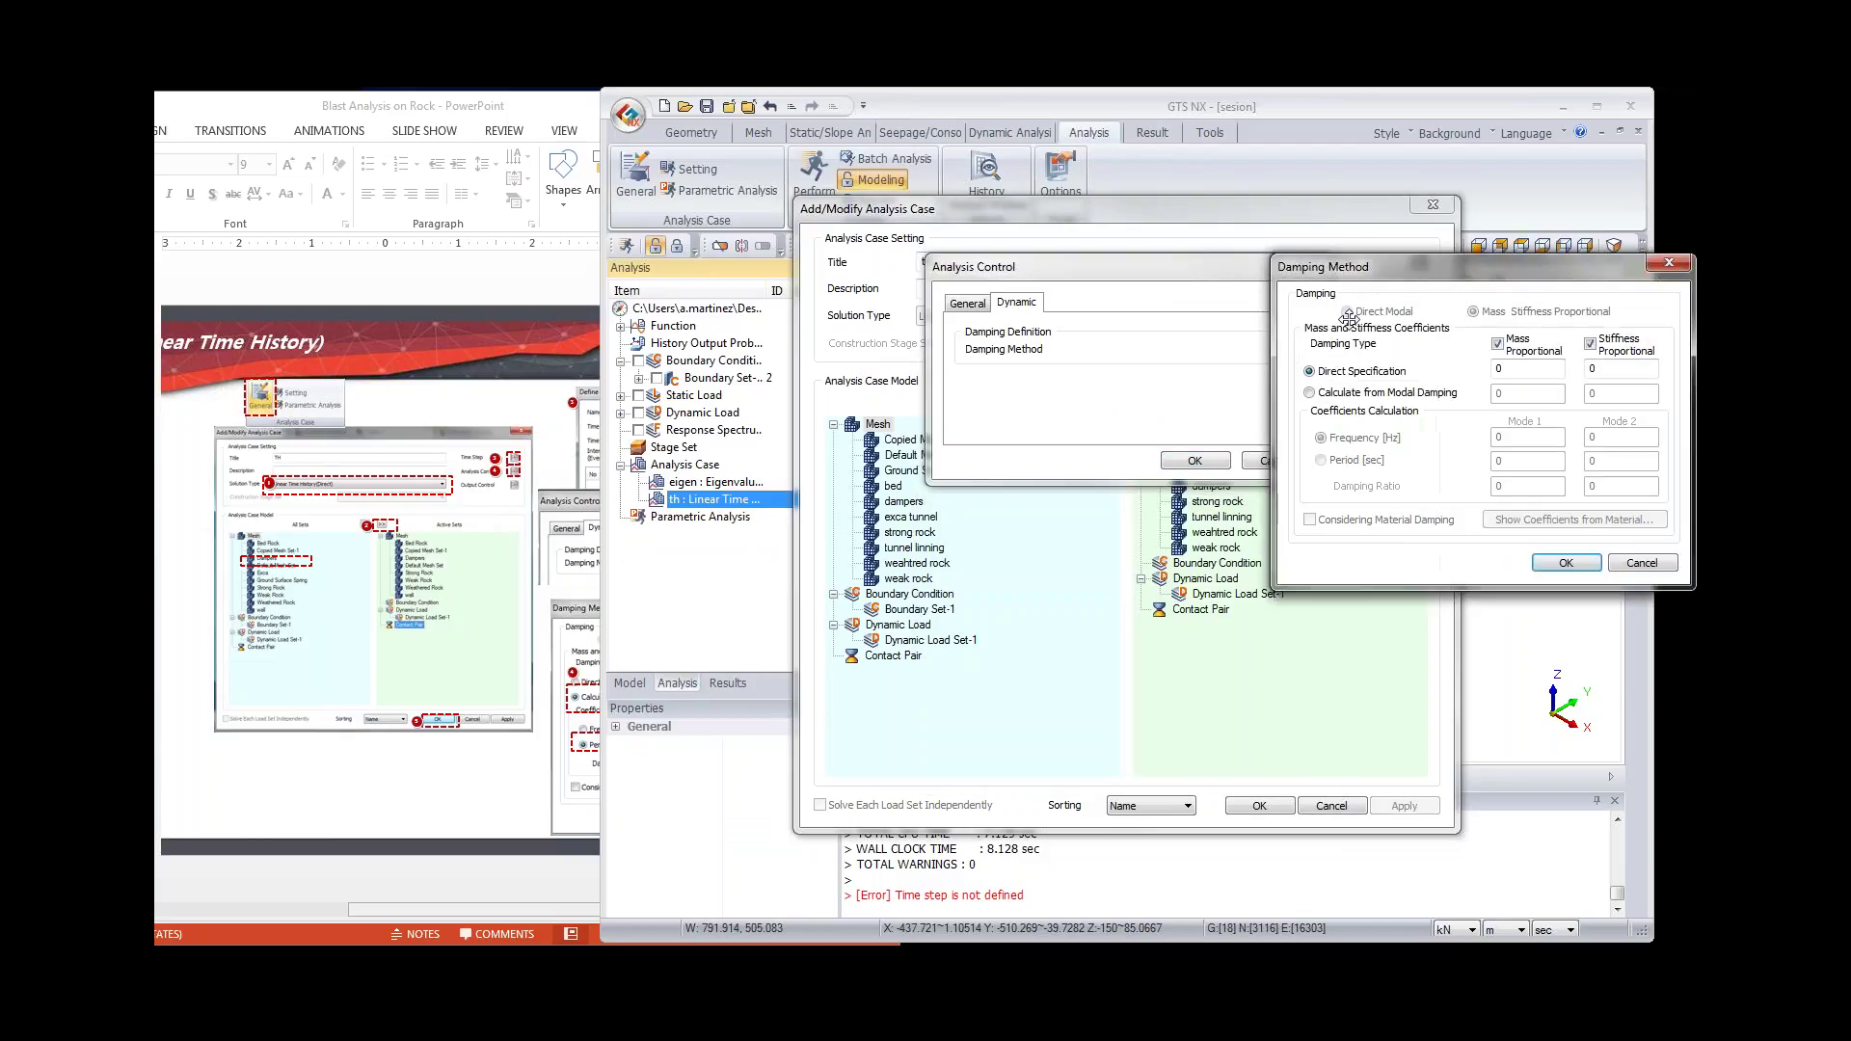
left_click(1309, 393)
left_click(1359, 460)
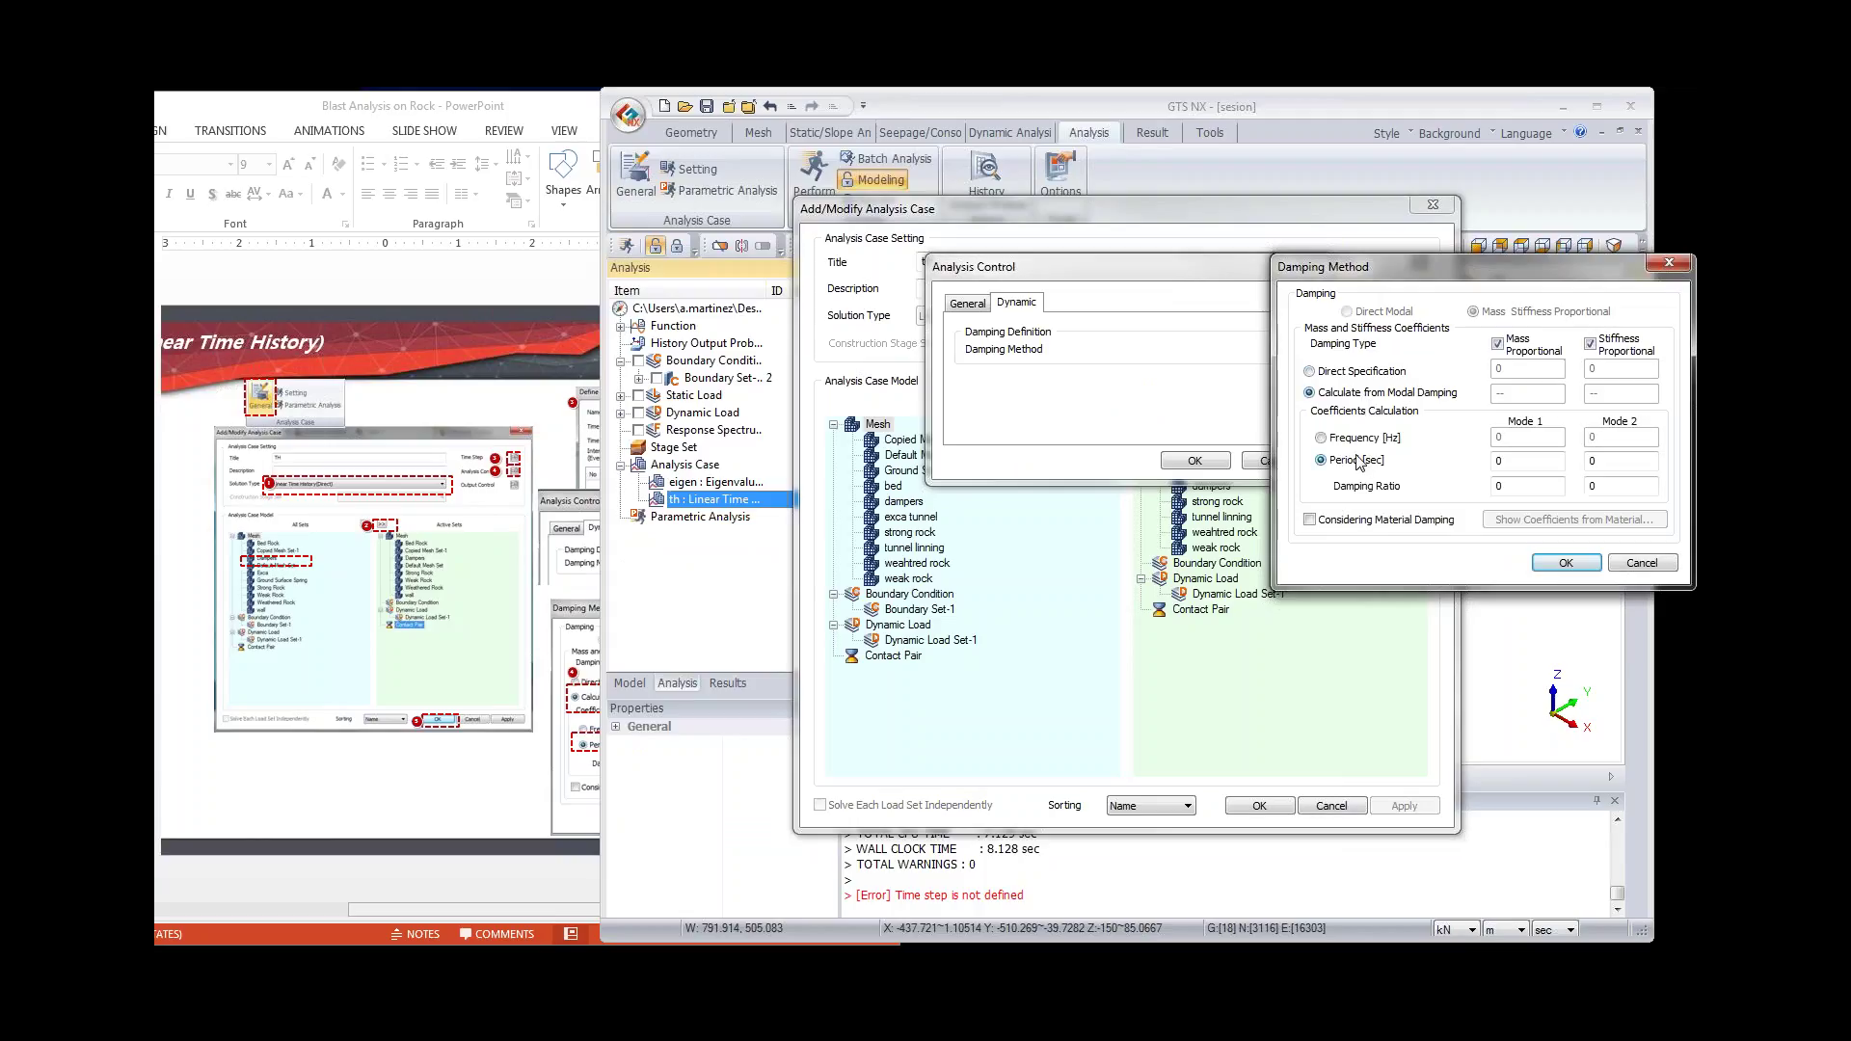
Step: Enter mode 1 period 2.5695 s with 0.05 damping ratio, using the reference slide
left_click(536, 425)
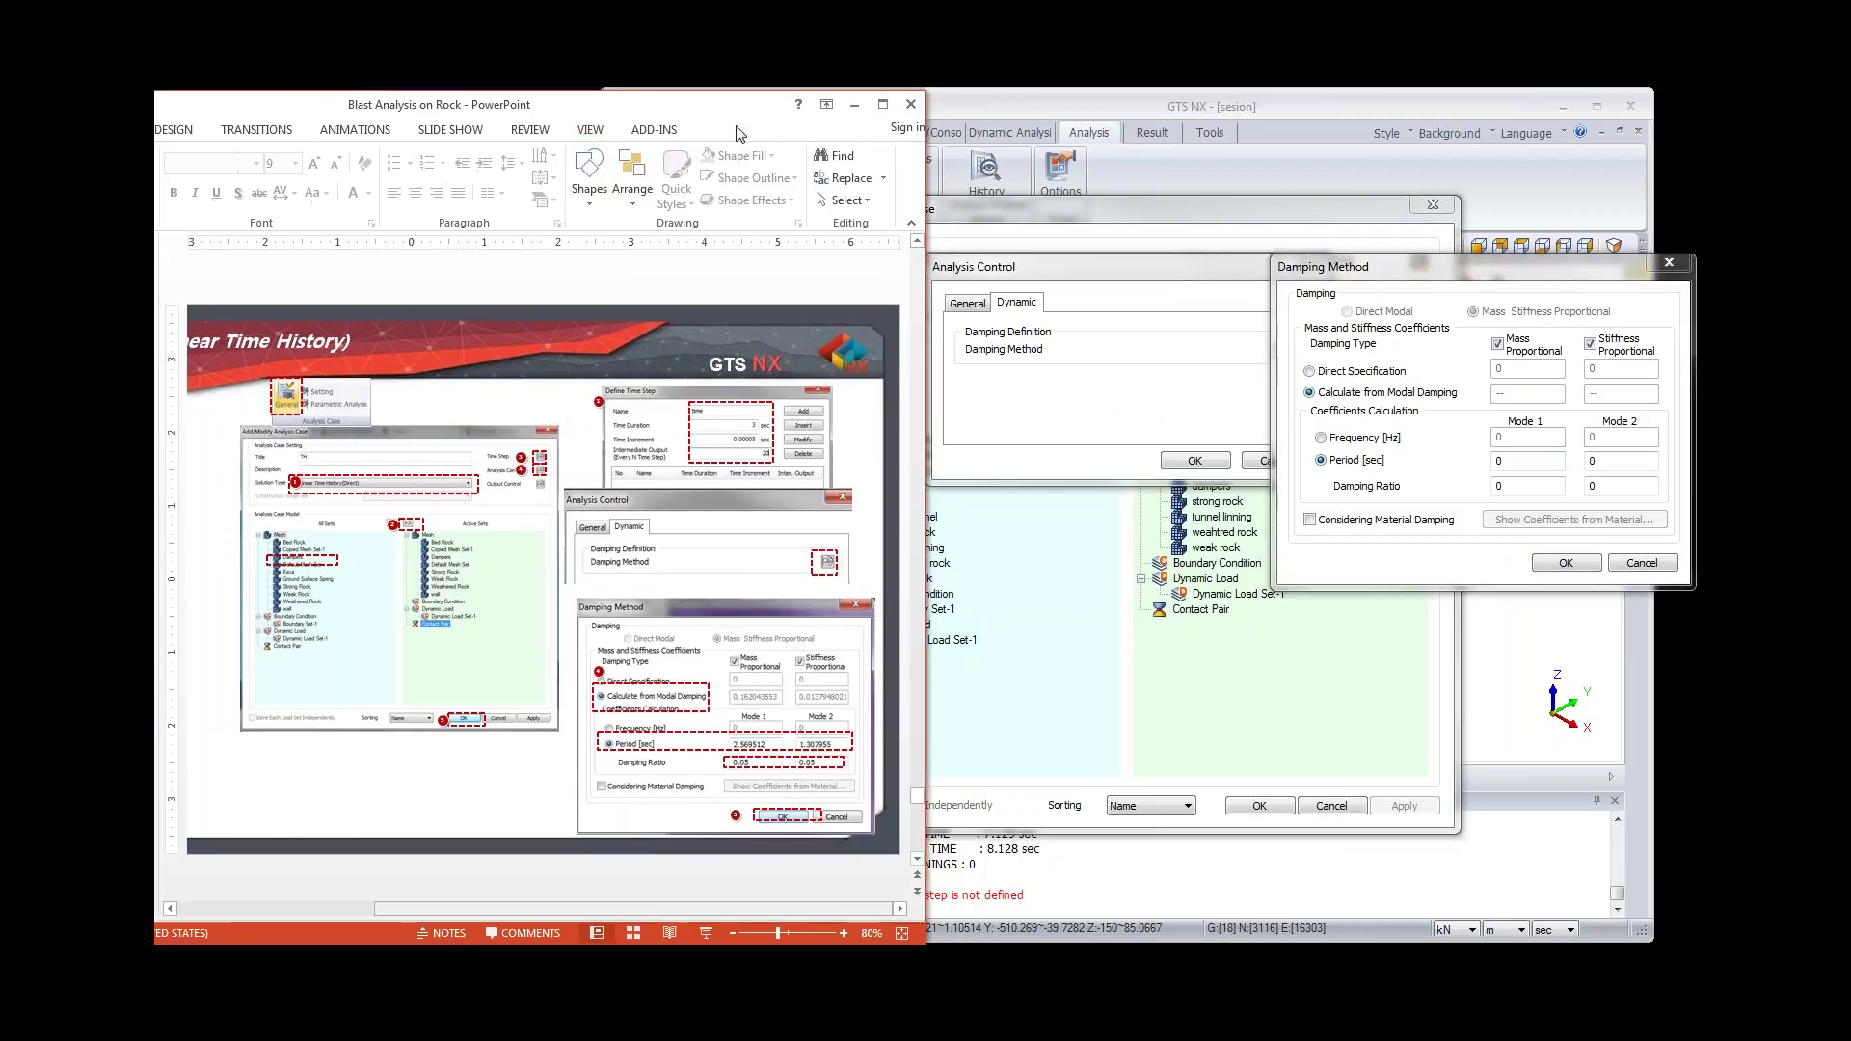
left_click_drag(509, 116, 125, 112)
left_click(1542, 433)
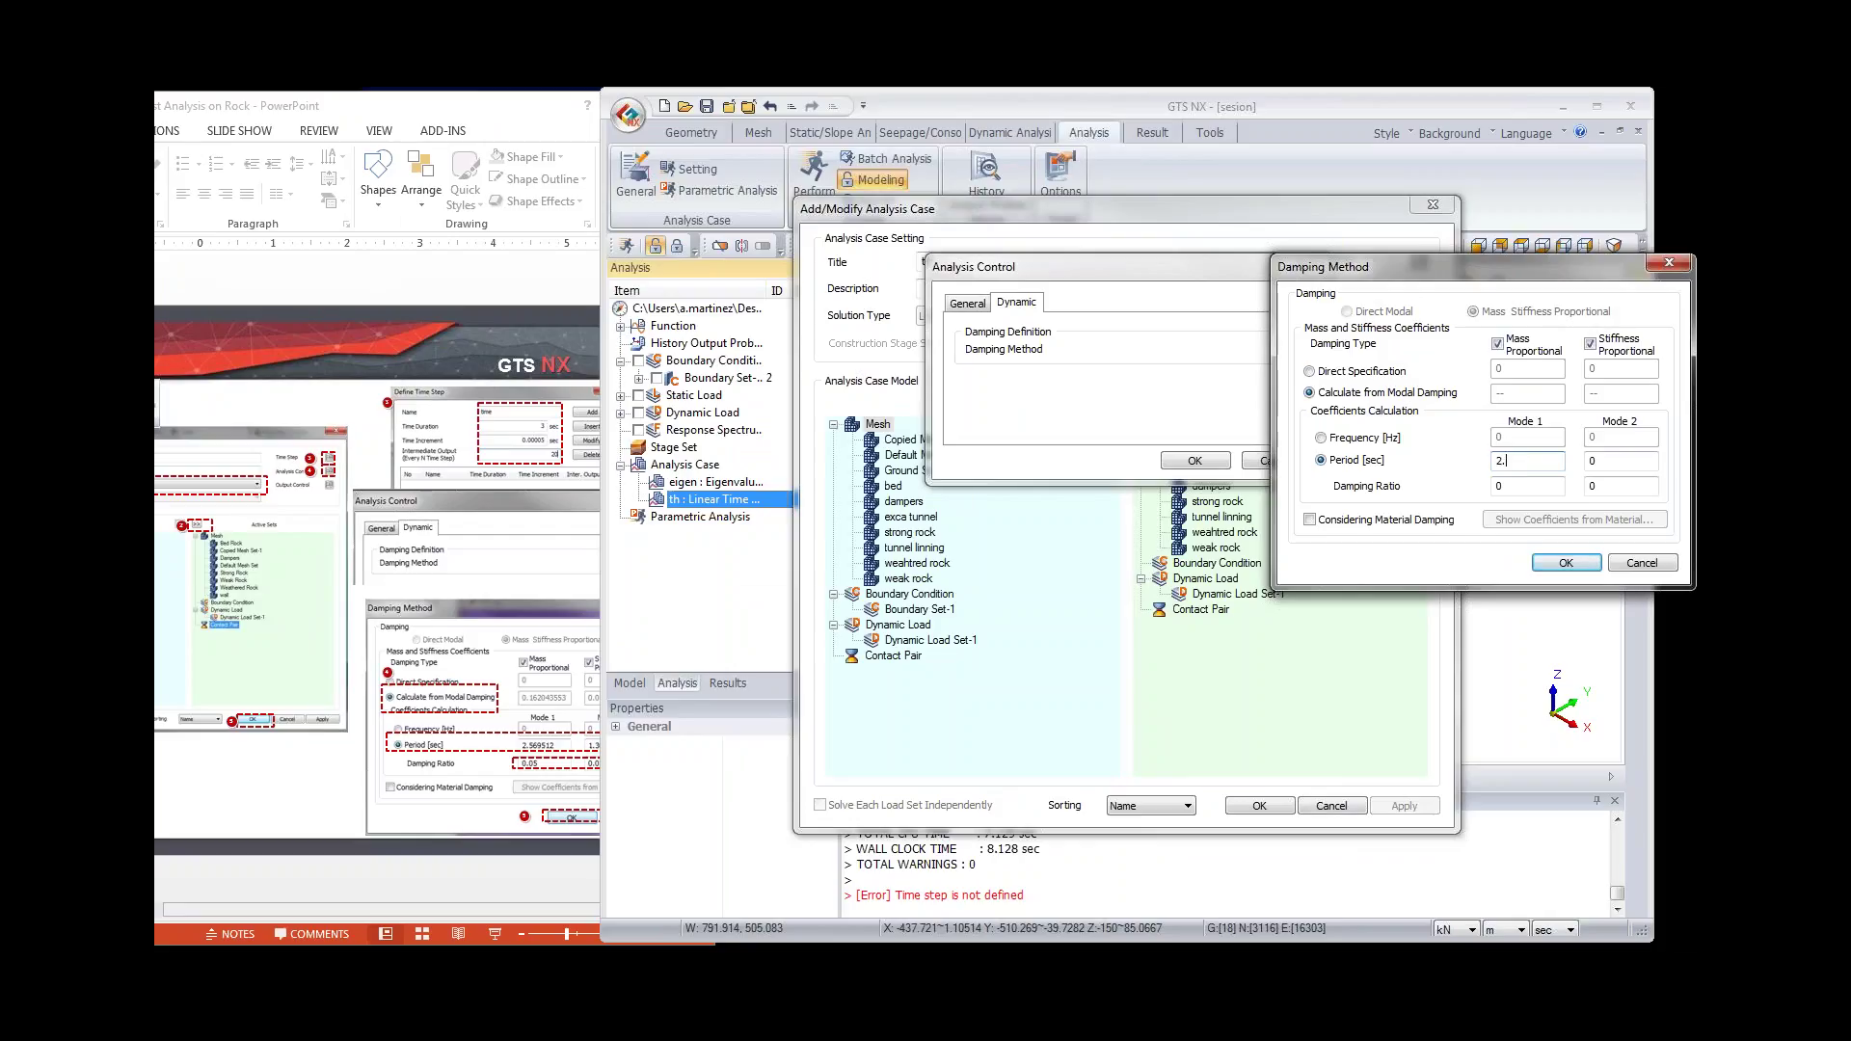
type("2.5695")
left_click(1535, 485)
type(".05")
key("Tab")
Step: Enter mode 2 period 1.3079 s with 0.05 damping ratio and confirm all dialogs
left_click_drag(456, 117, 376, 118)
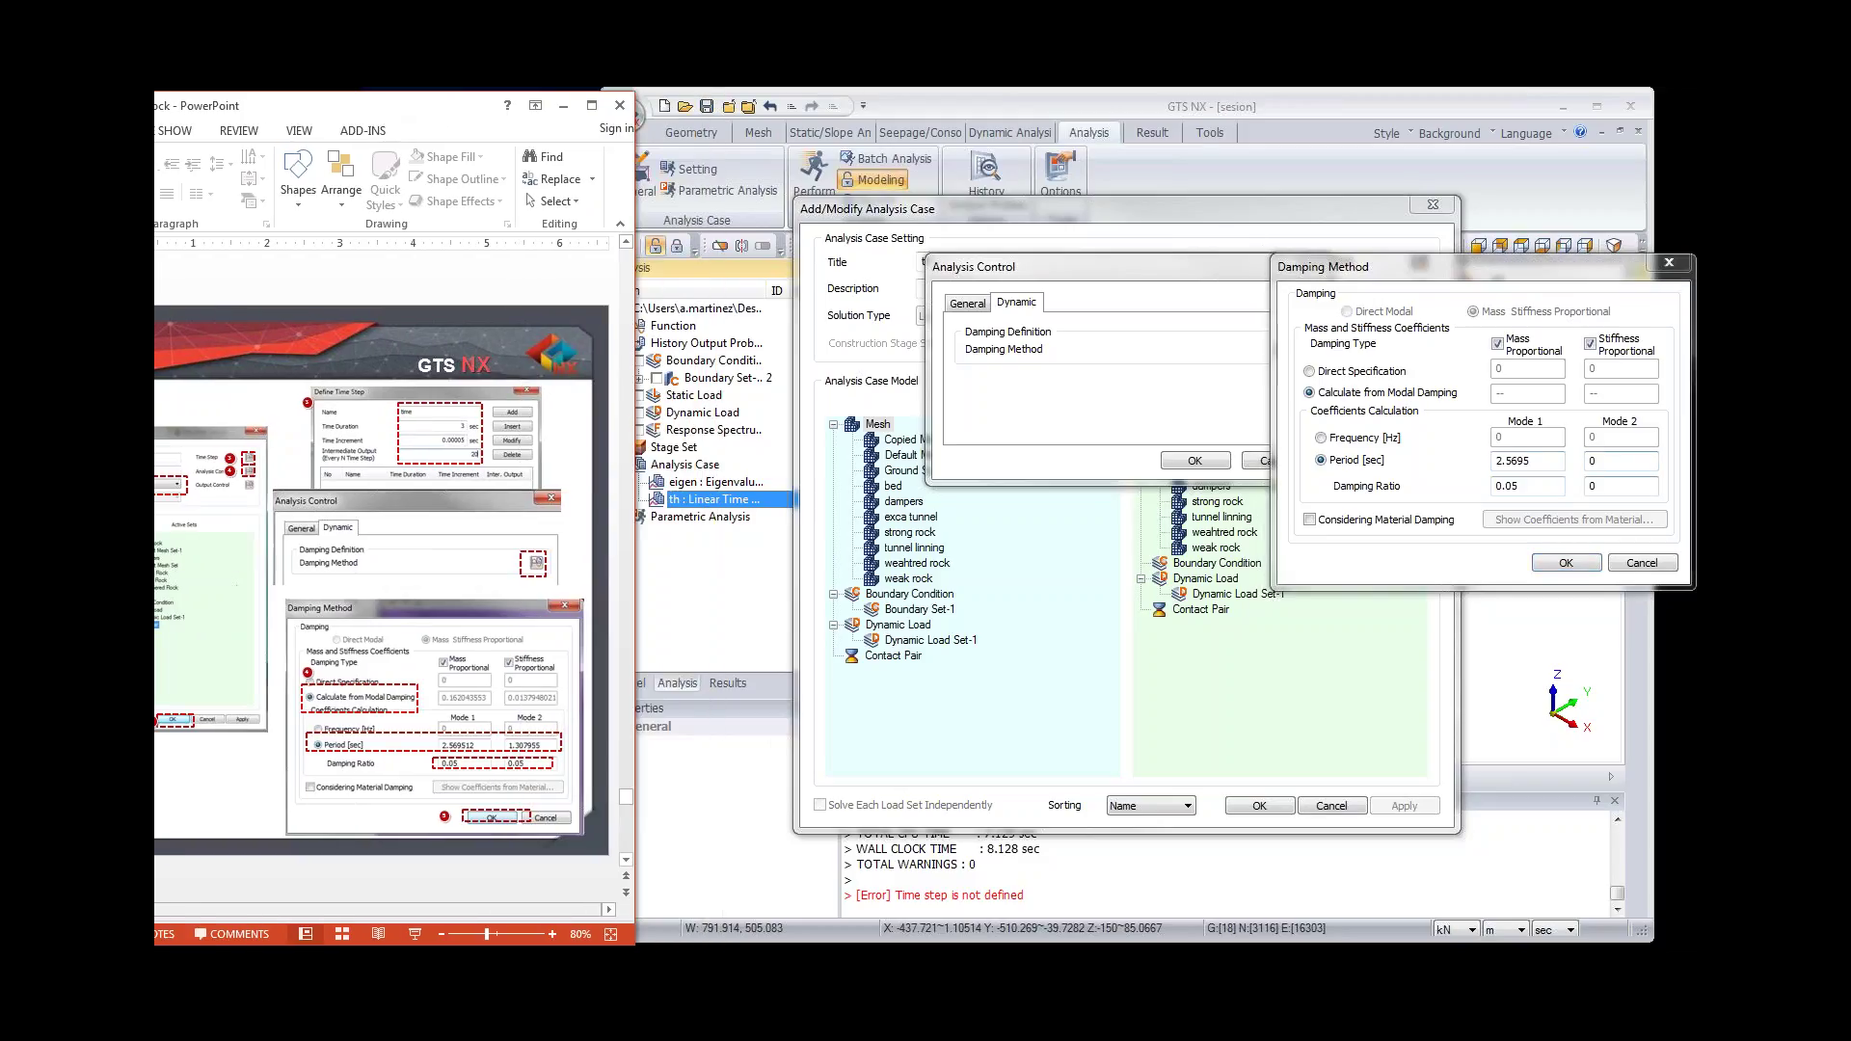
key("alt+Tab")
type("1")
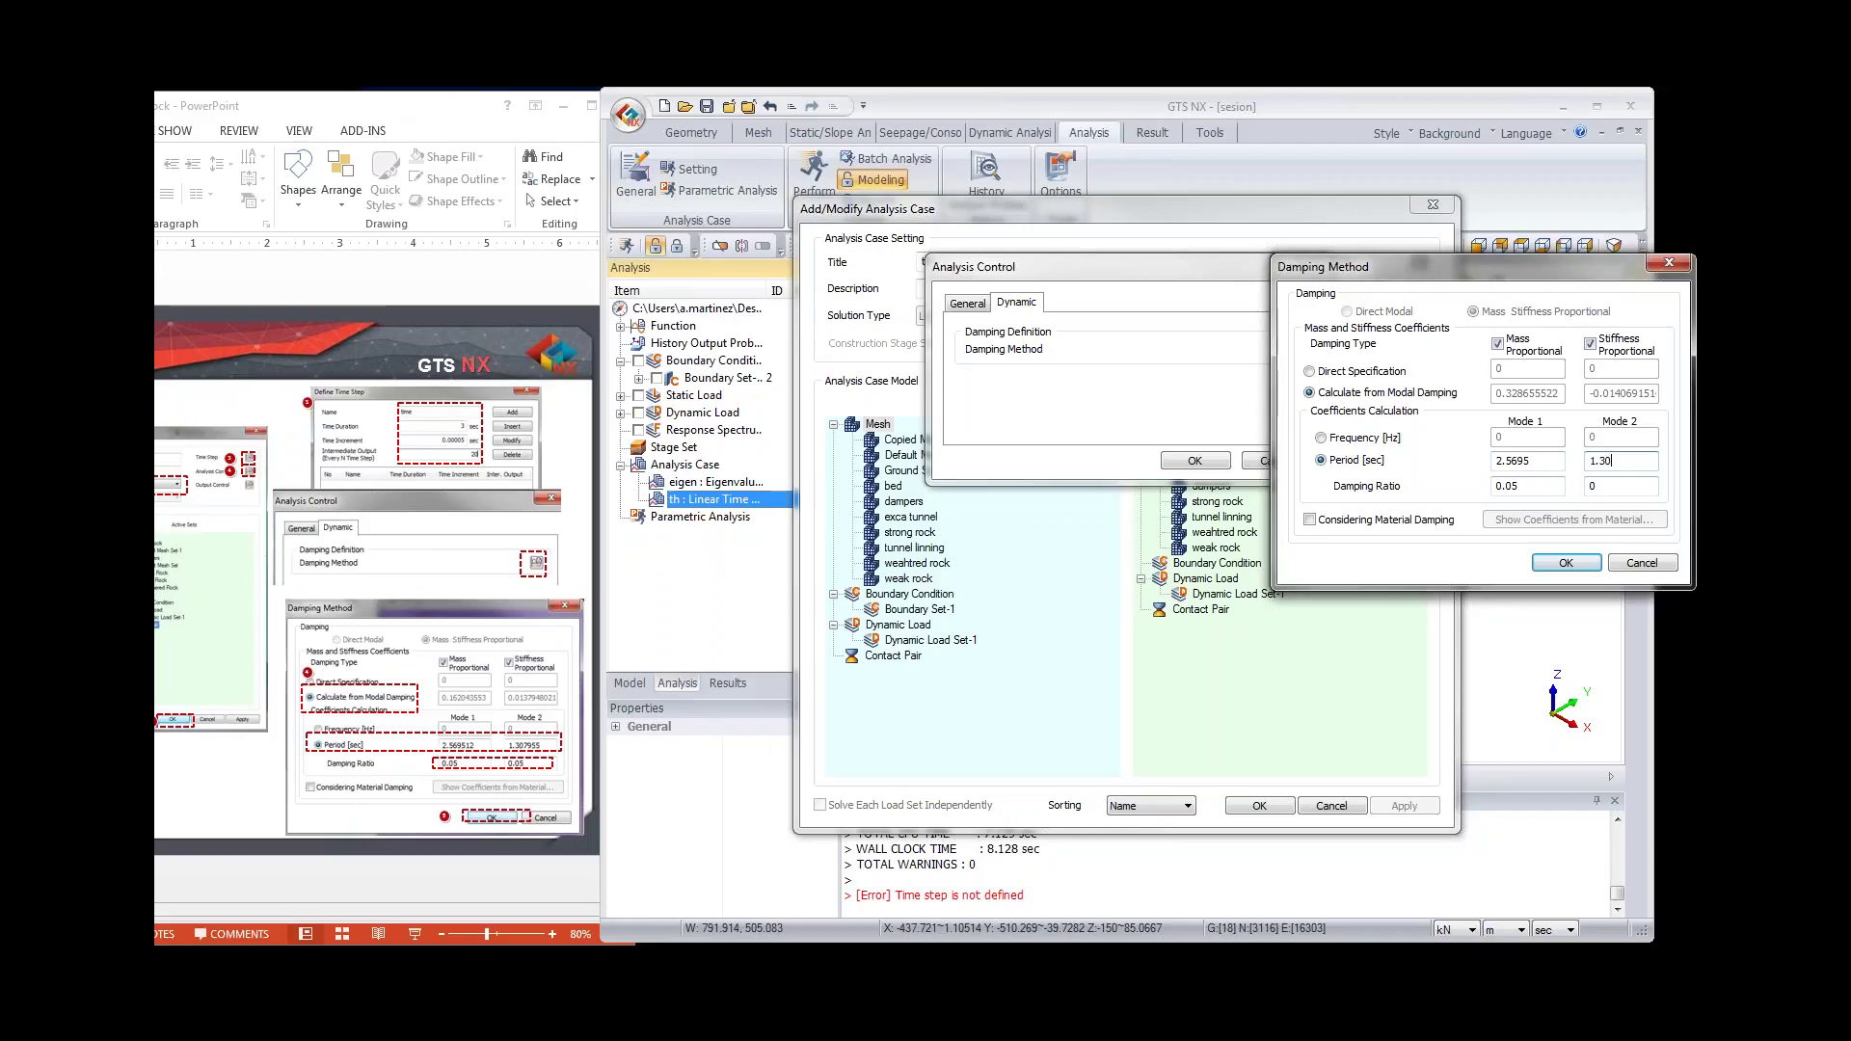
type(".3079")
left_click(1619, 486)
type(".05")
left_click(1566, 562)
left_click(1195, 461)
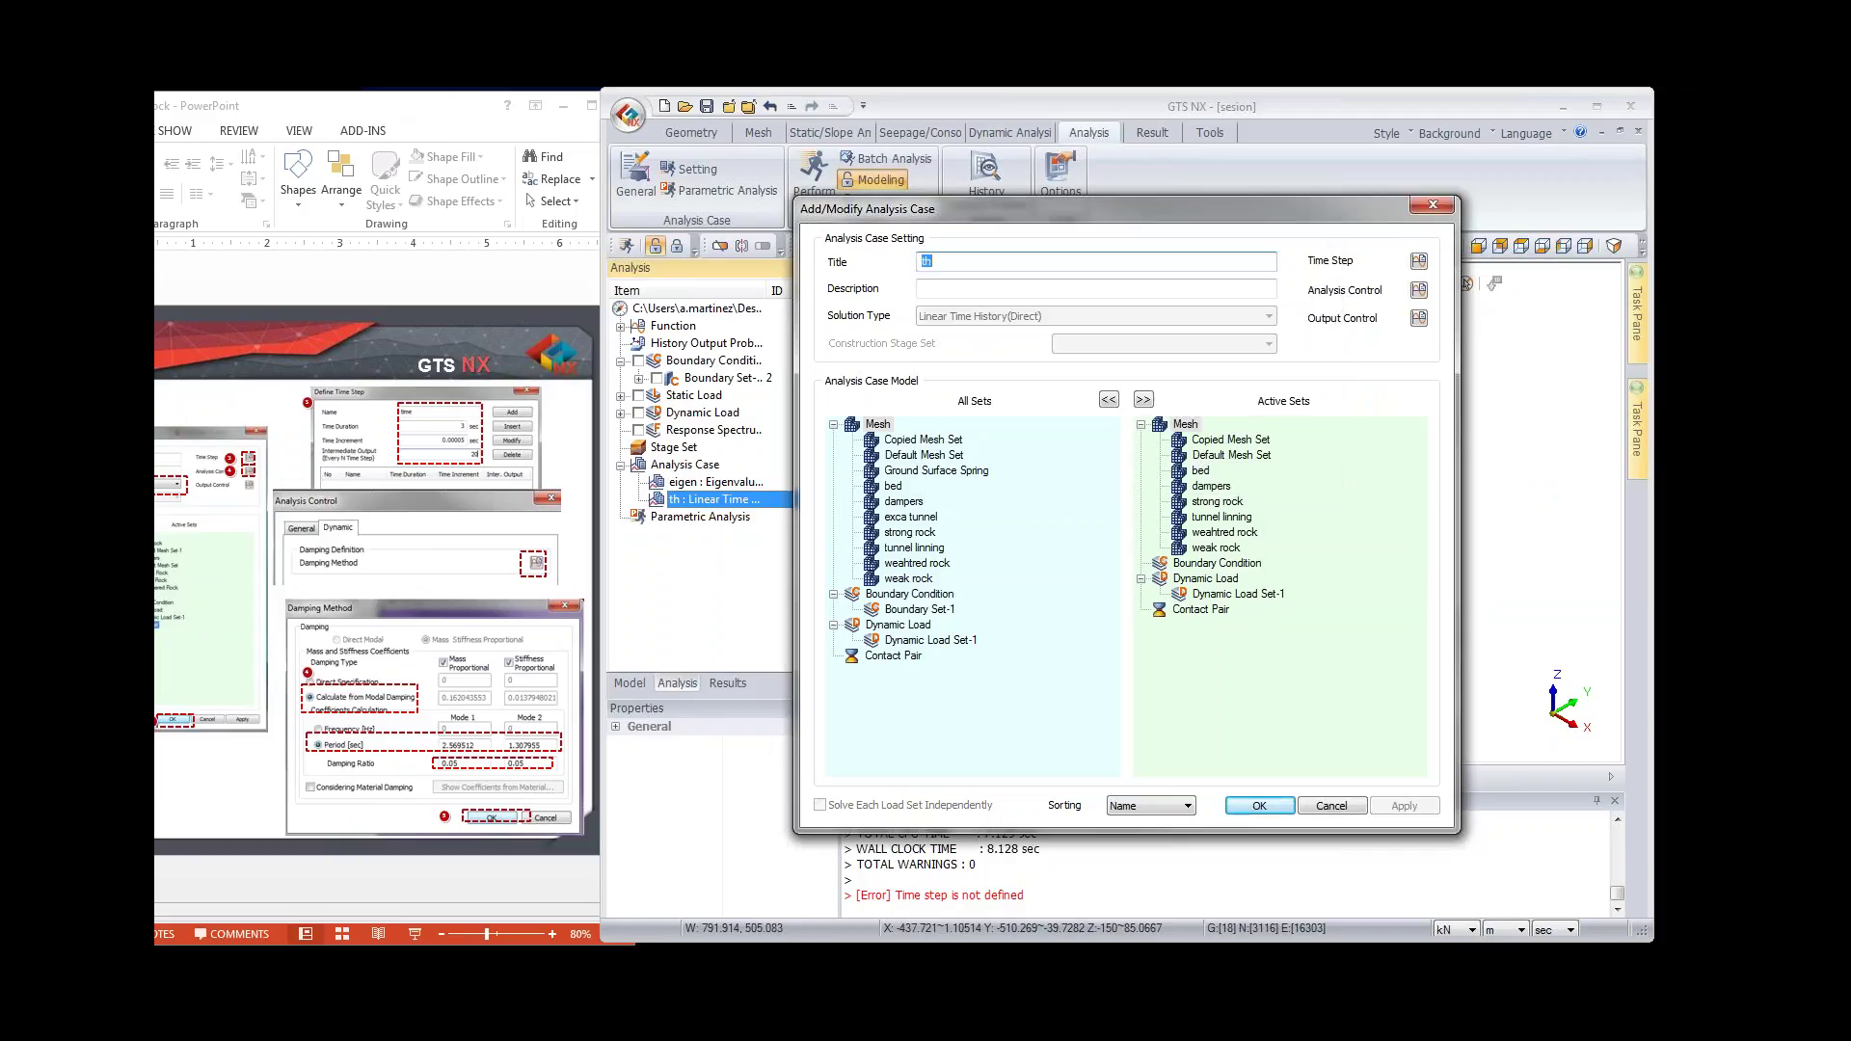
left_click(1259, 805)
Step: Run the solver on the th case alone, then return to GTS NX after checking the slides
left_click(812, 190)
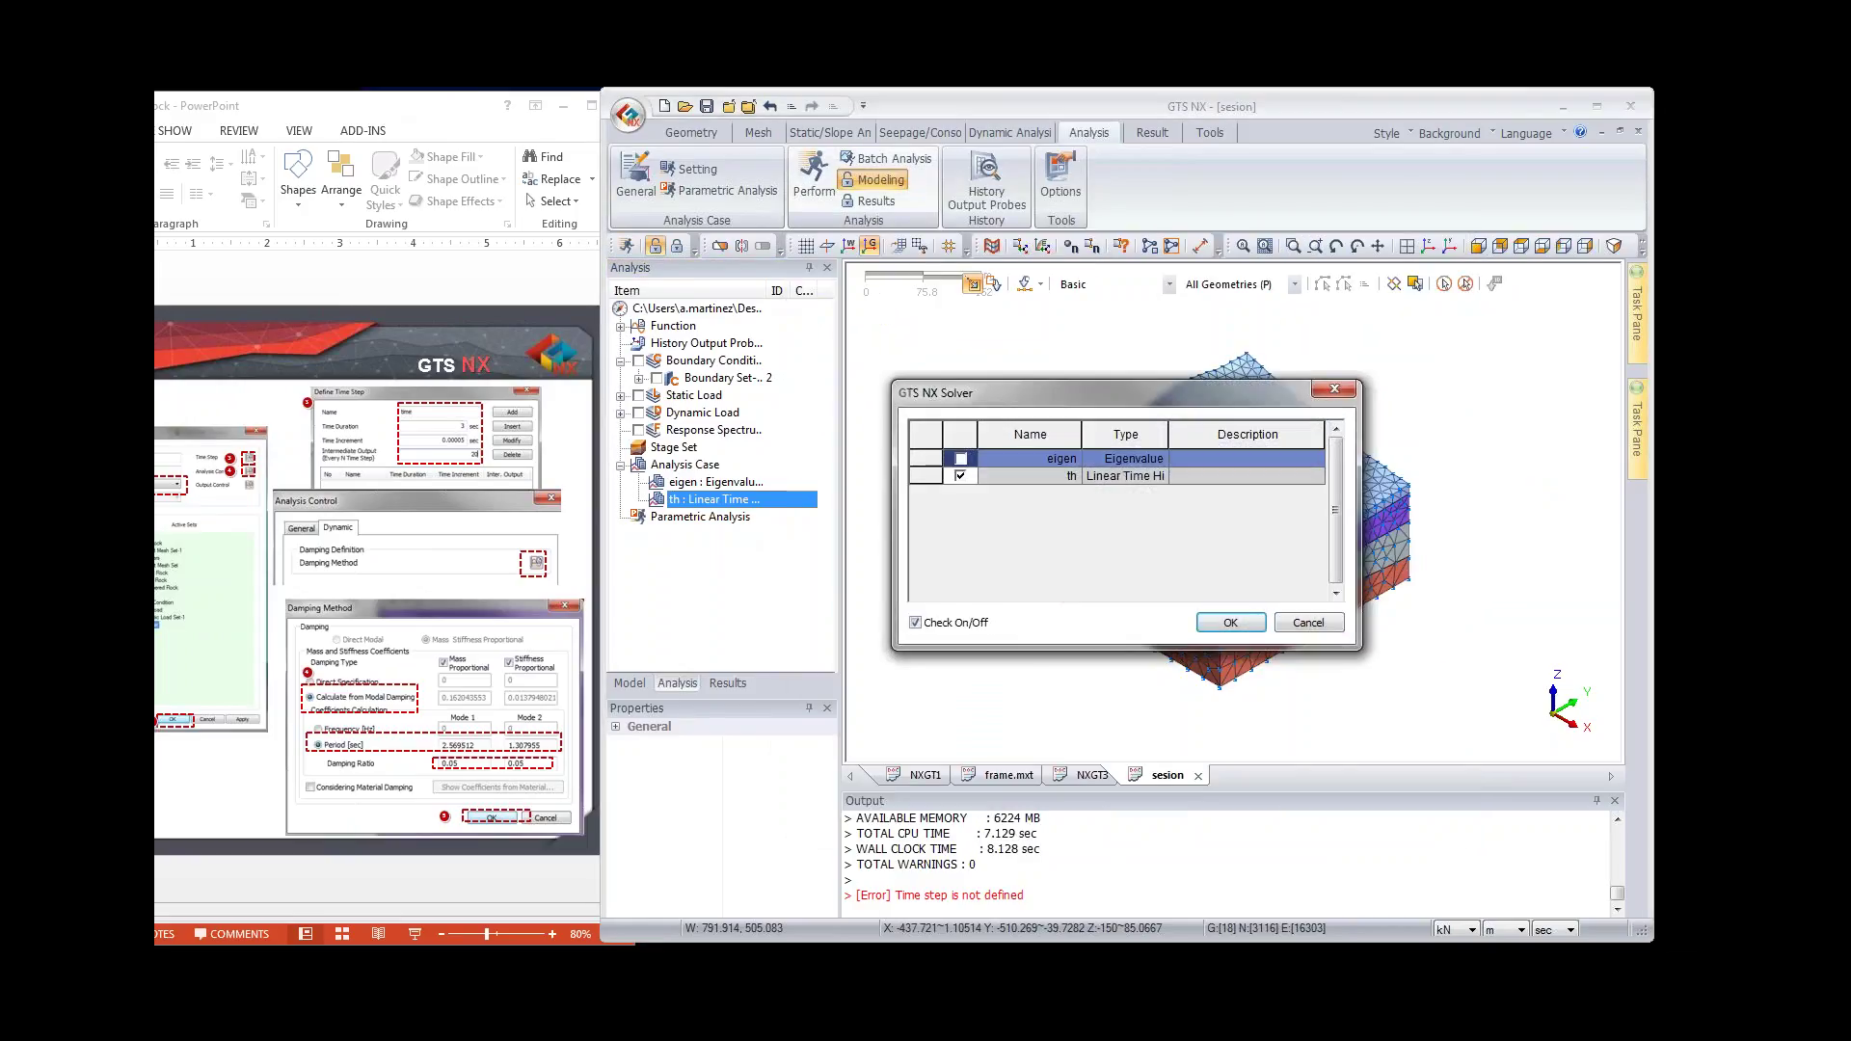
left_click(1222, 621)
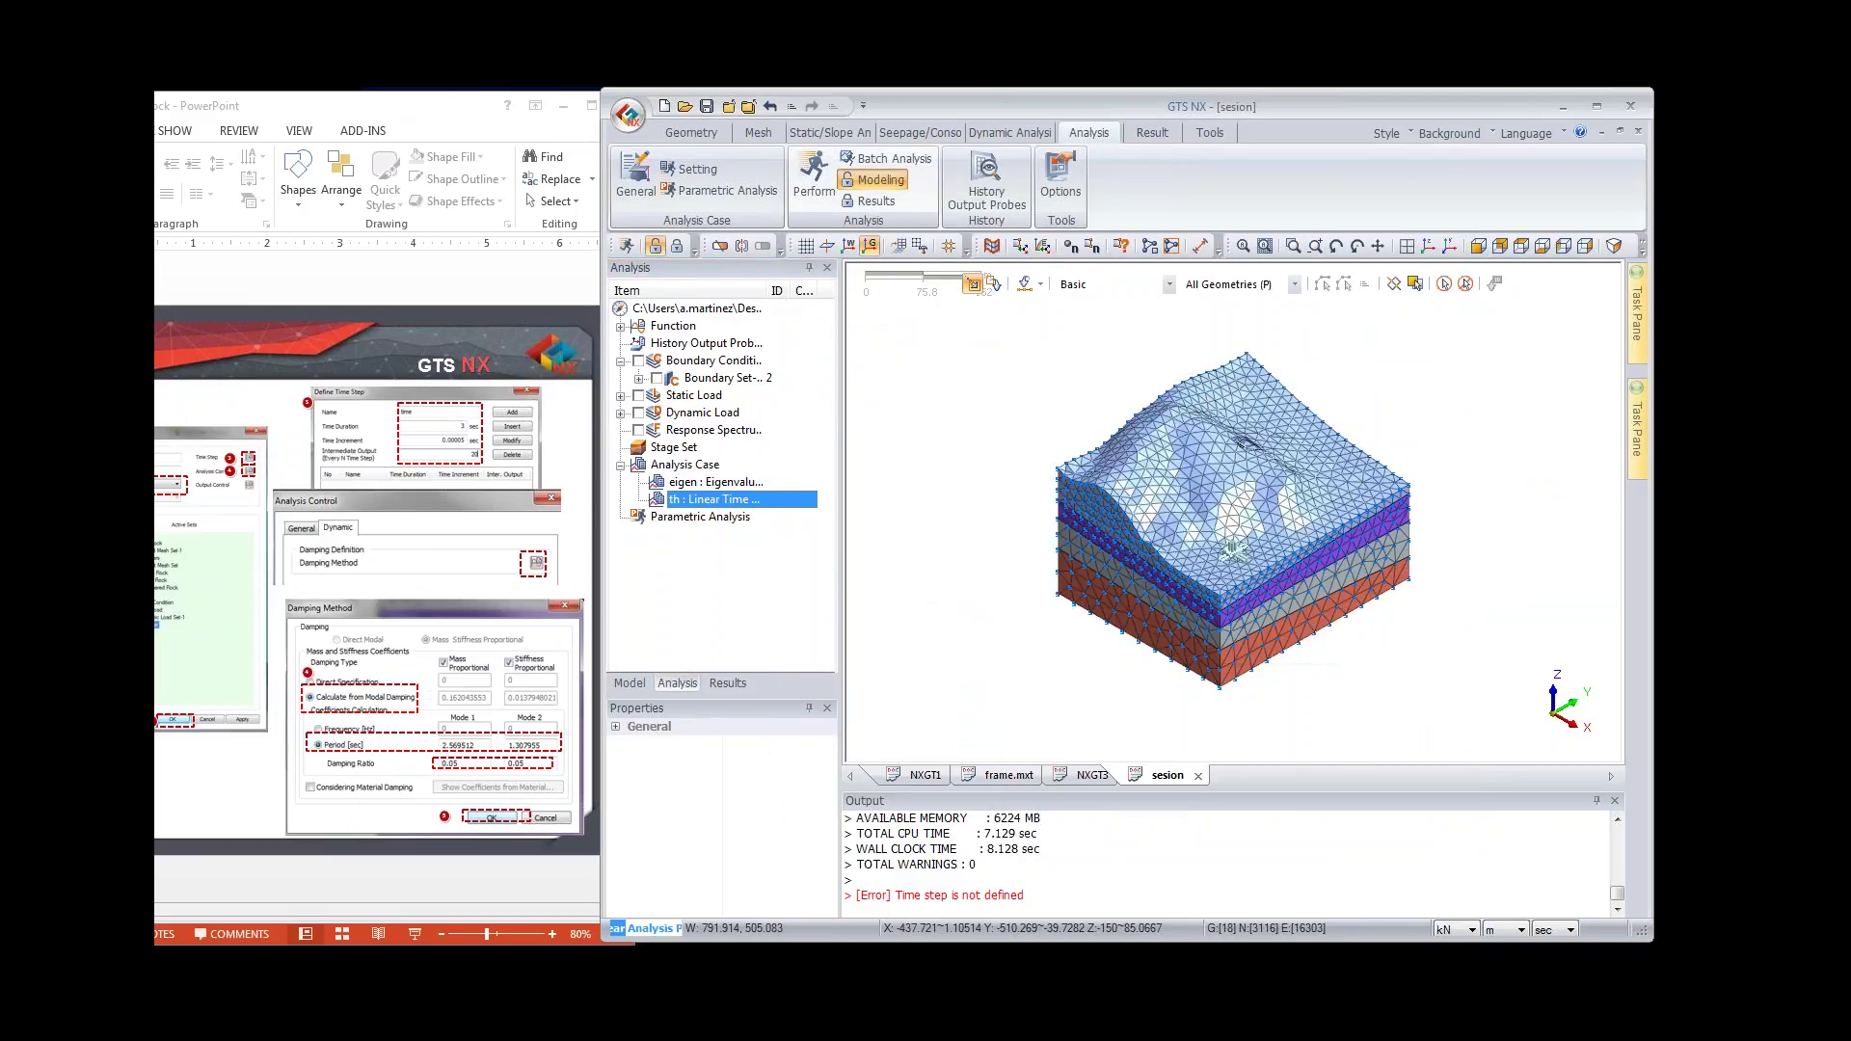
left_click(412, 117)
left_click_drag(413, 117, 929, 120)
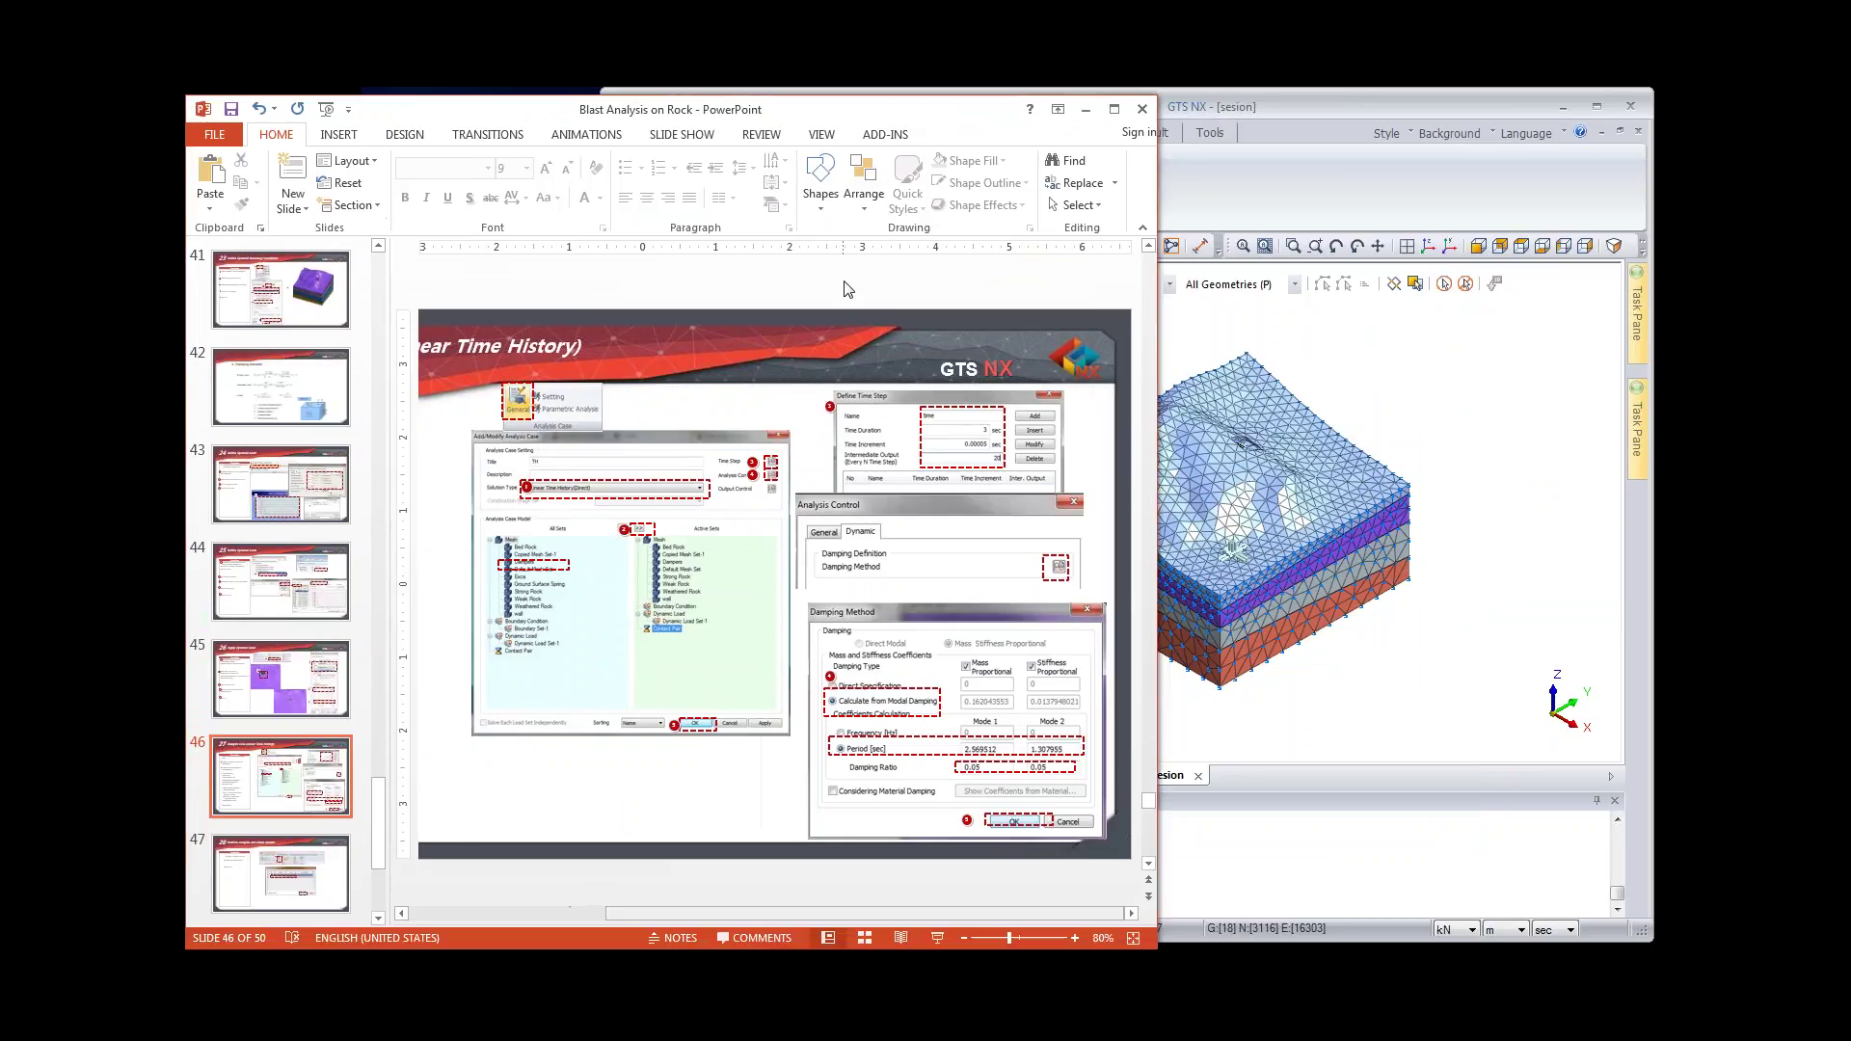
scroll(851, 282, "down", 1)
scroll(851, 283, "down", 1)
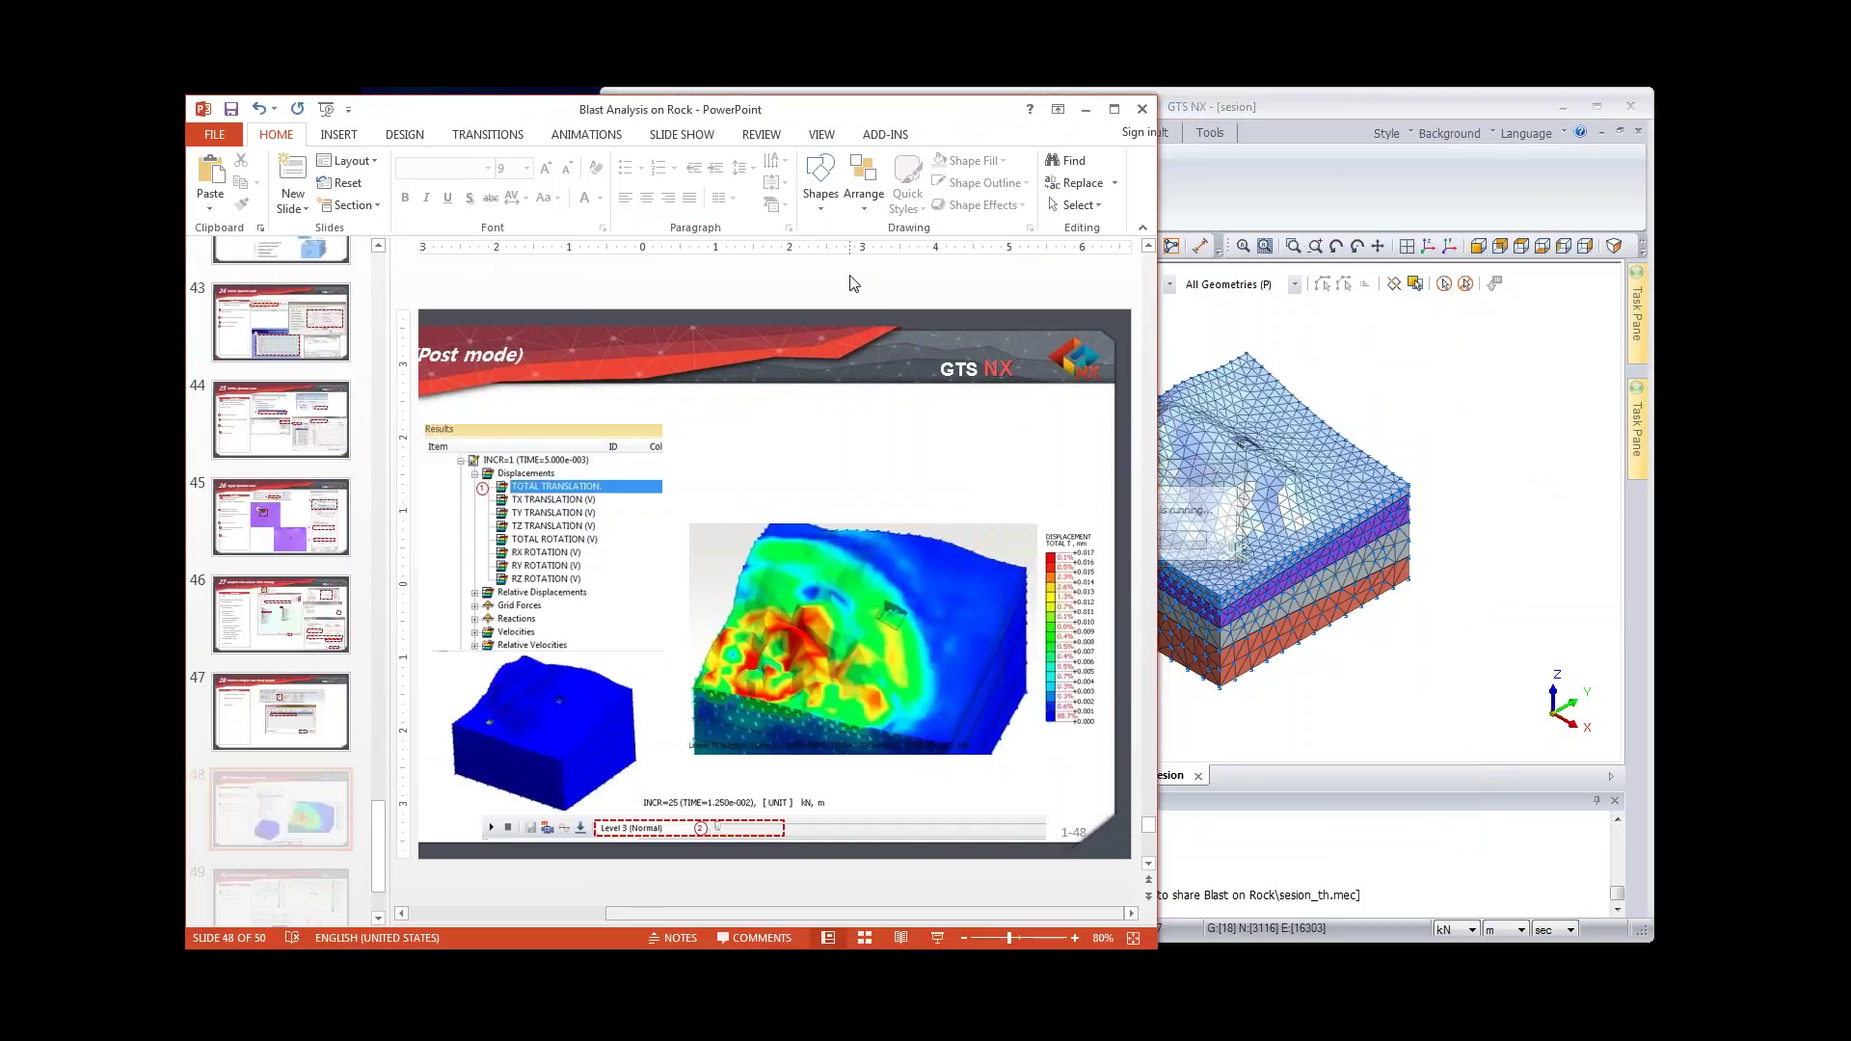
left_click(1260, 864)
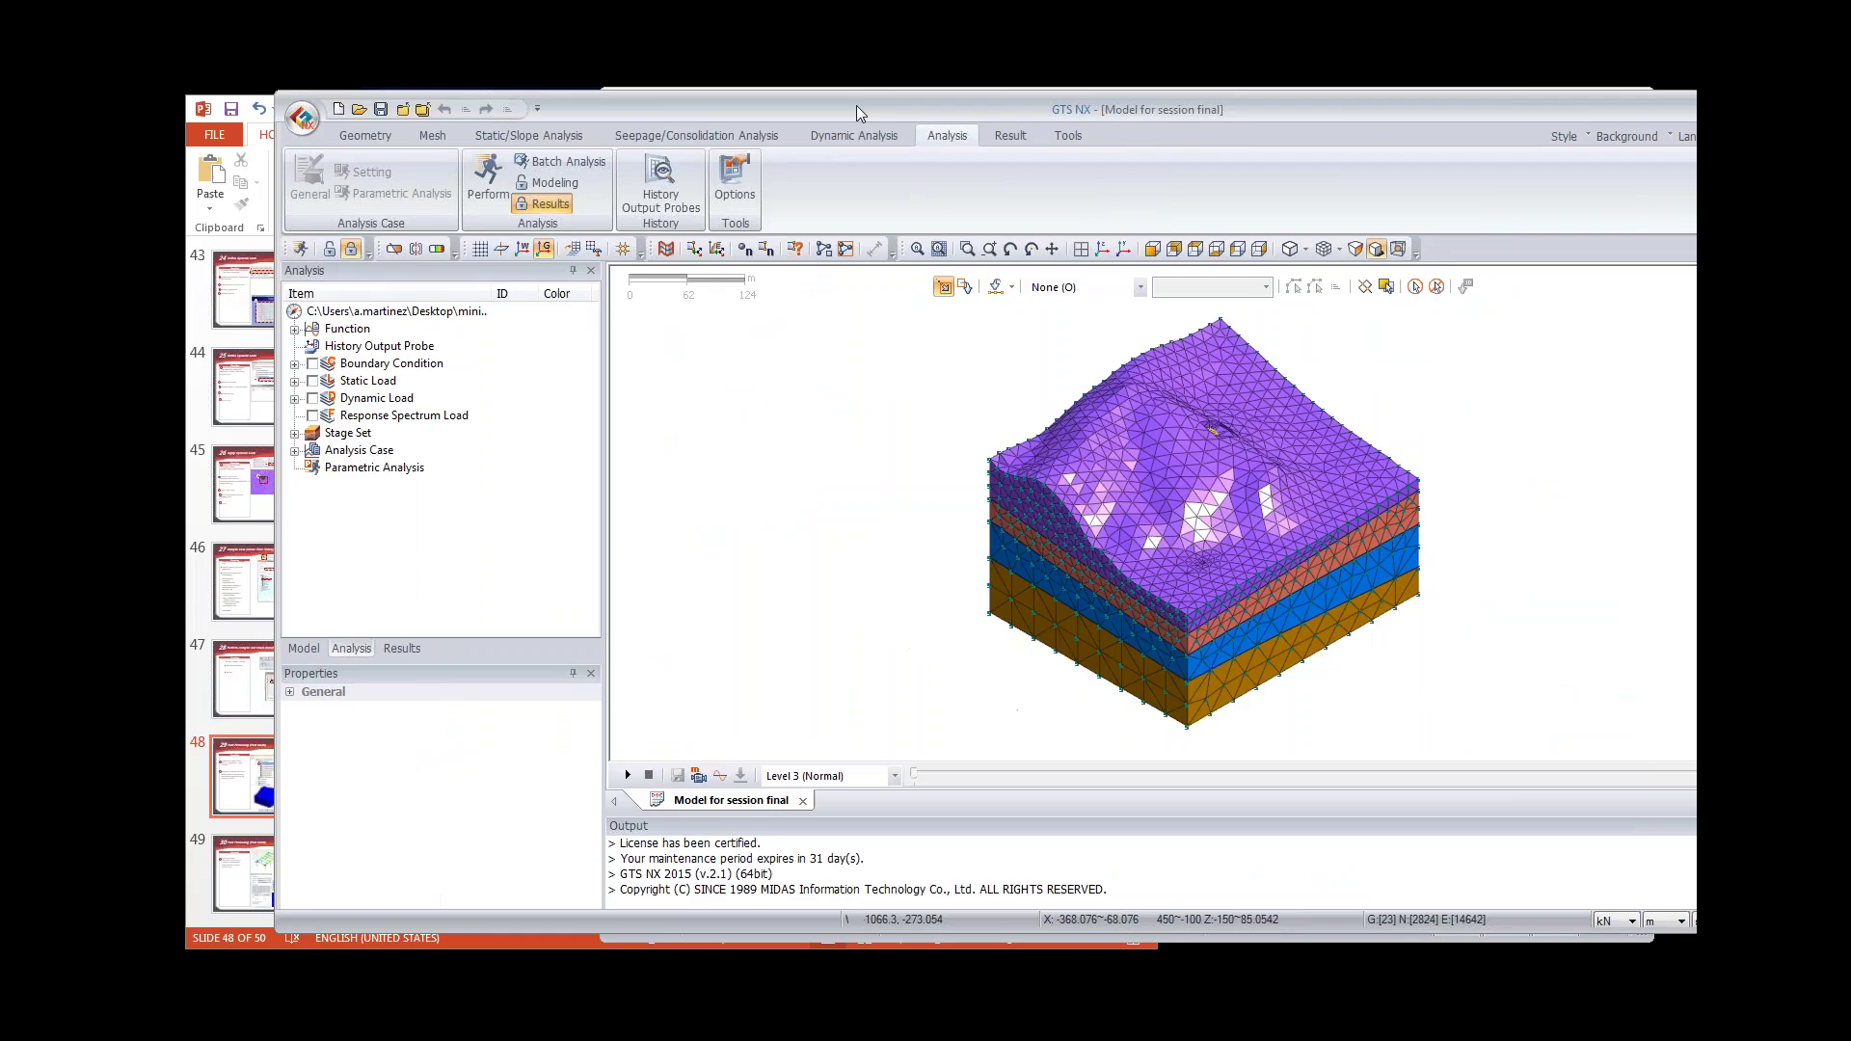
Step: In the Results tree, expand TH's INCR=25 displacements and pick TOTAL TRANSLATION
left_click(316, 657)
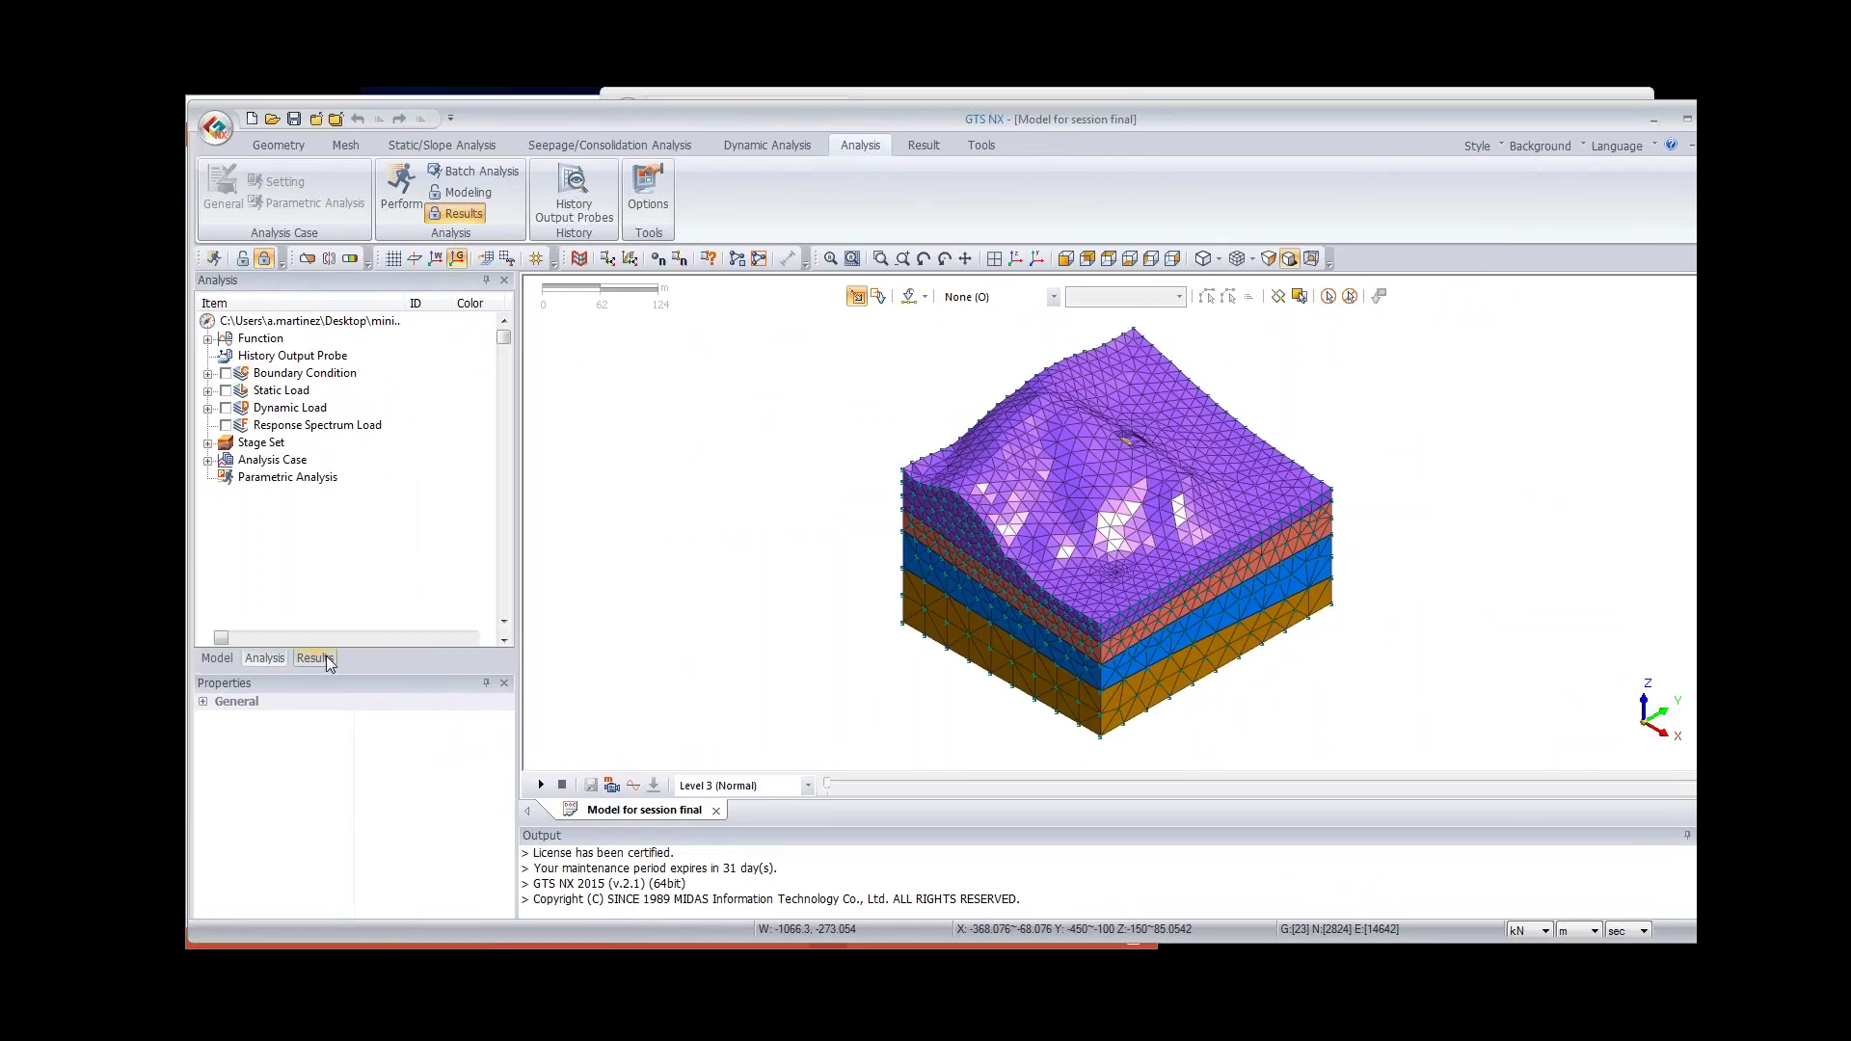
left_click(227, 409)
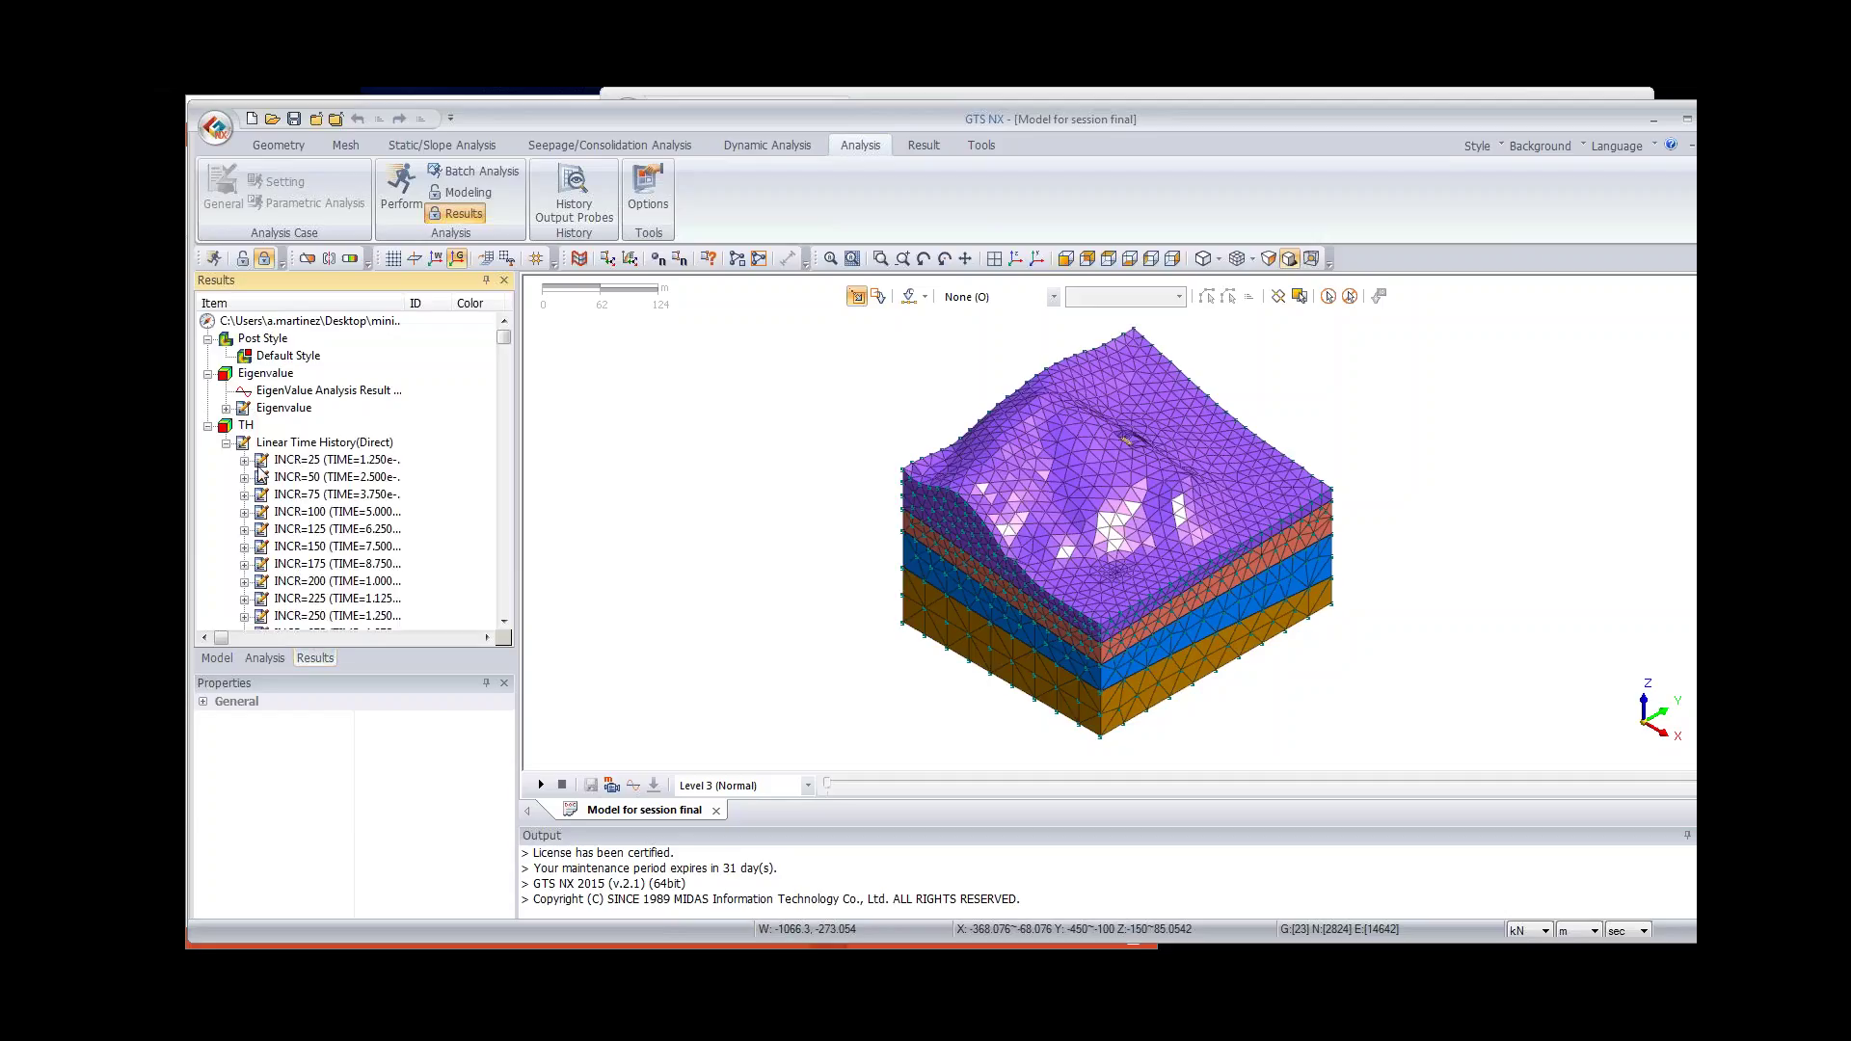
left_click(245, 461)
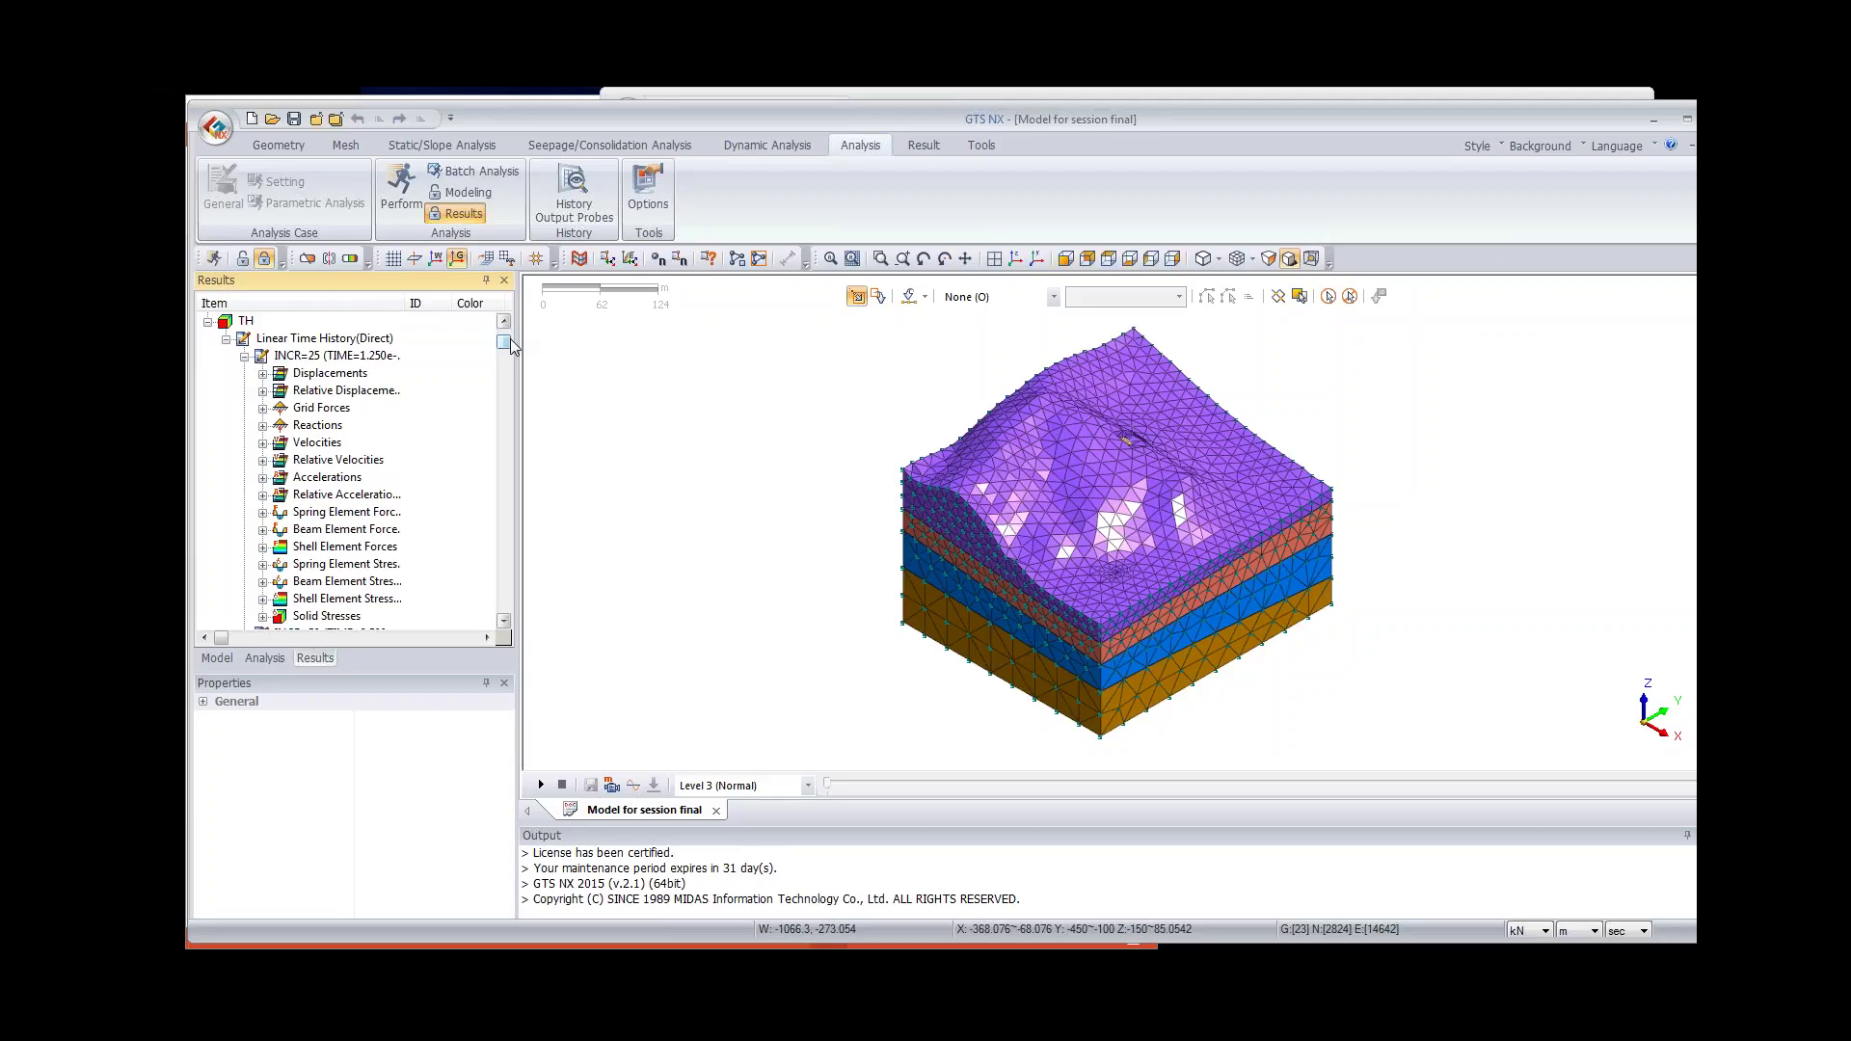
scroll(511, 345, "down", 1)
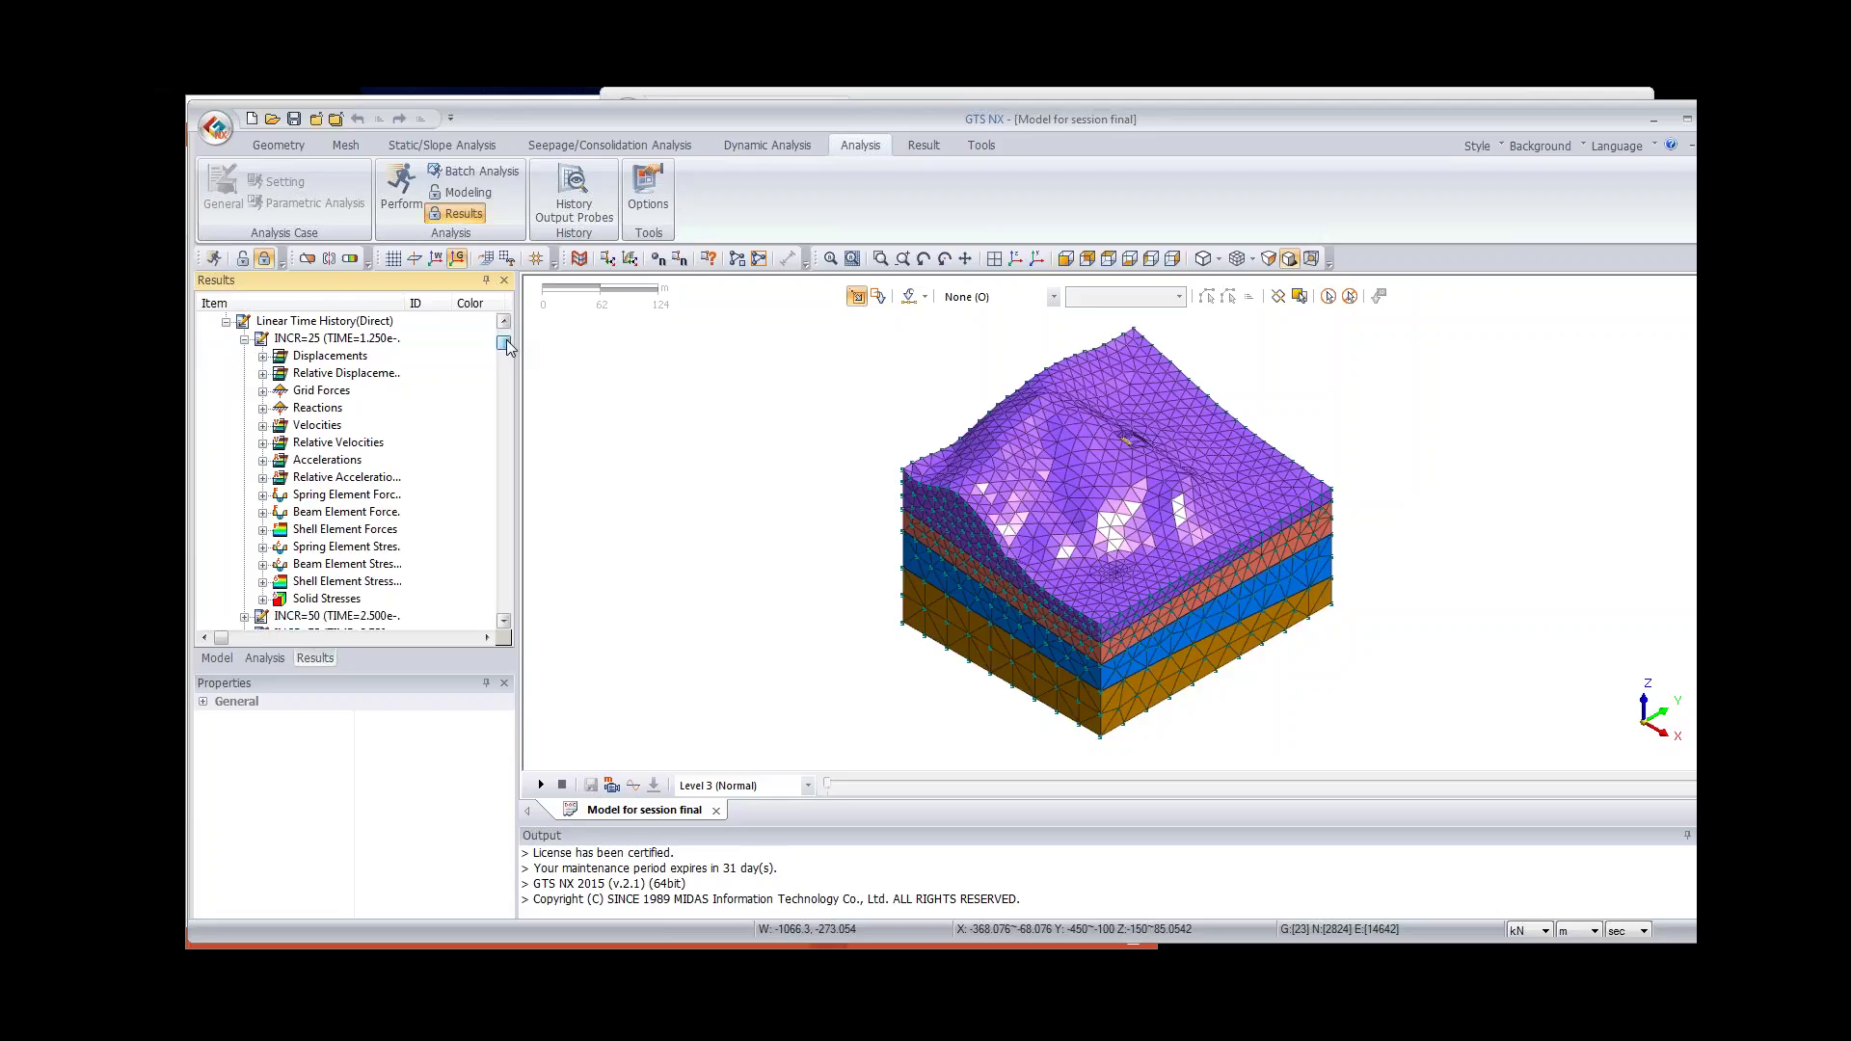
left_click(318, 391)
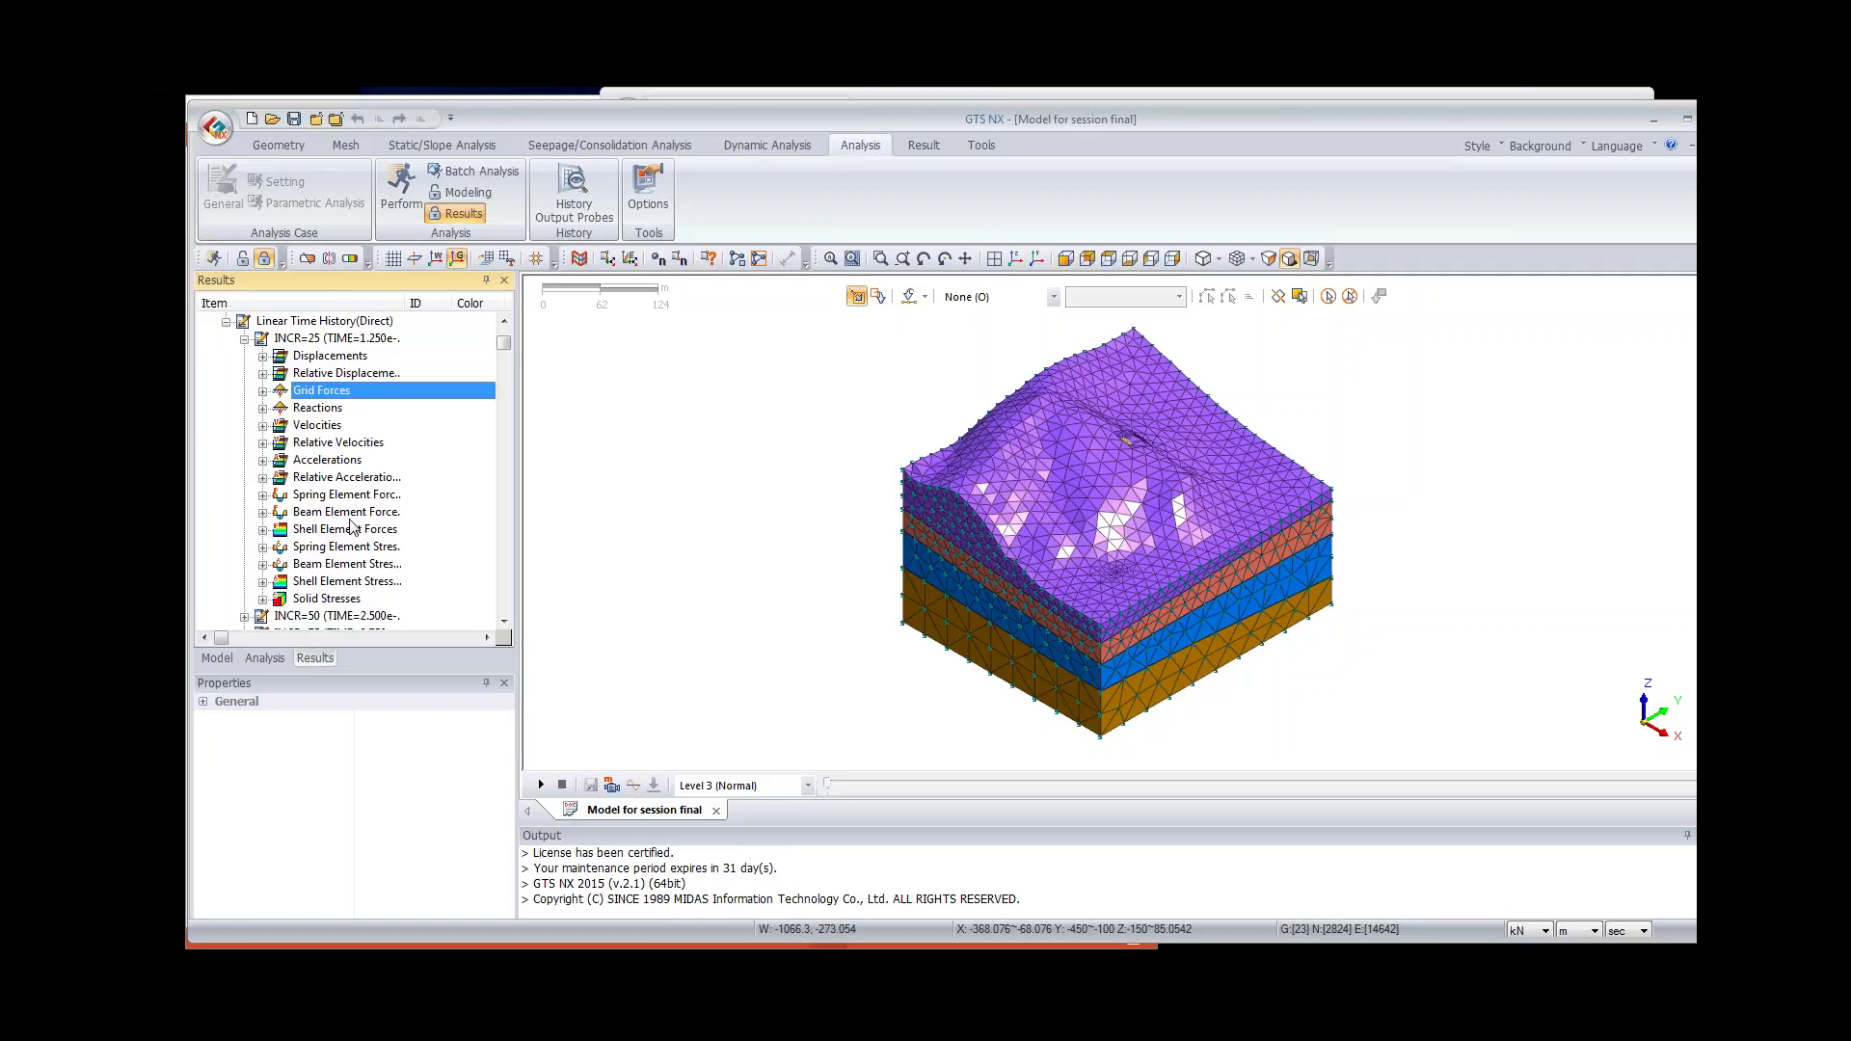
mouse_move(1137, 569)
middle_mouse_down()
mouse_move(1271, 616)
mouse_move(1134, 466)
middle_mouse_up()
scroll(1134, 467, "up", 2)
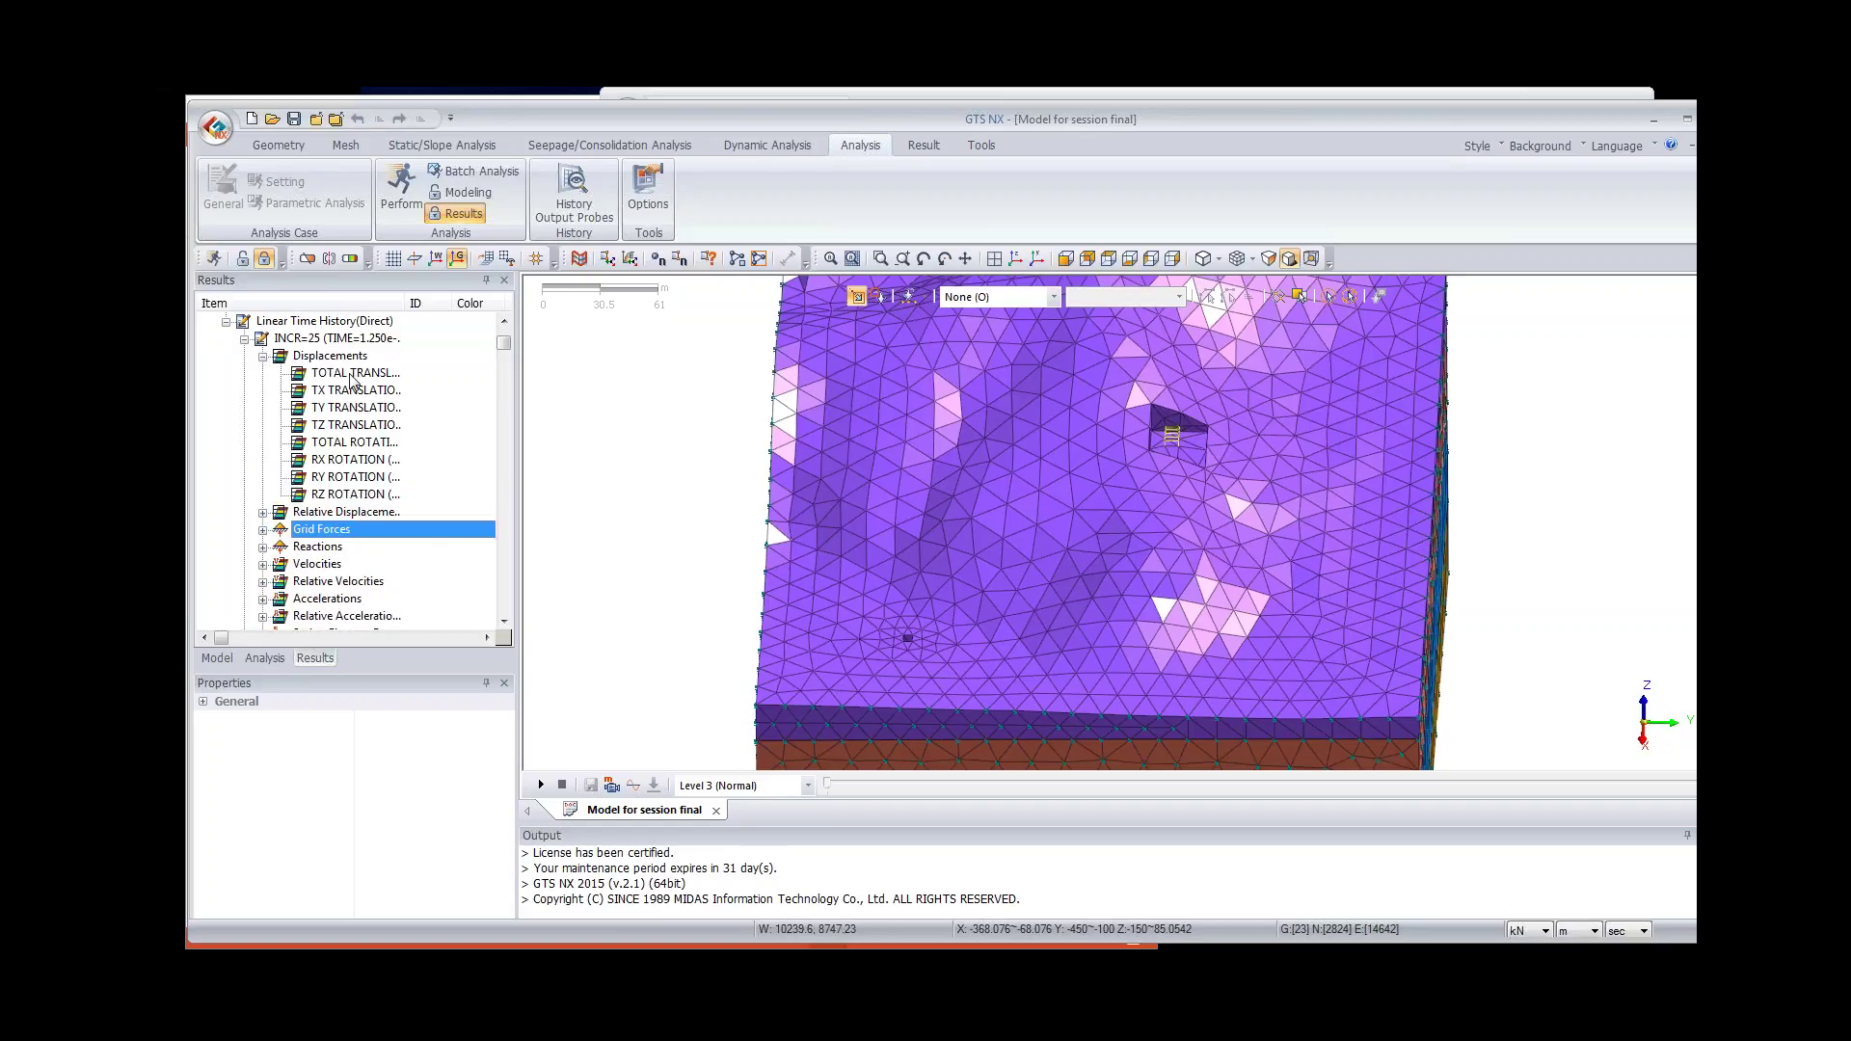
left_click(352, 376)
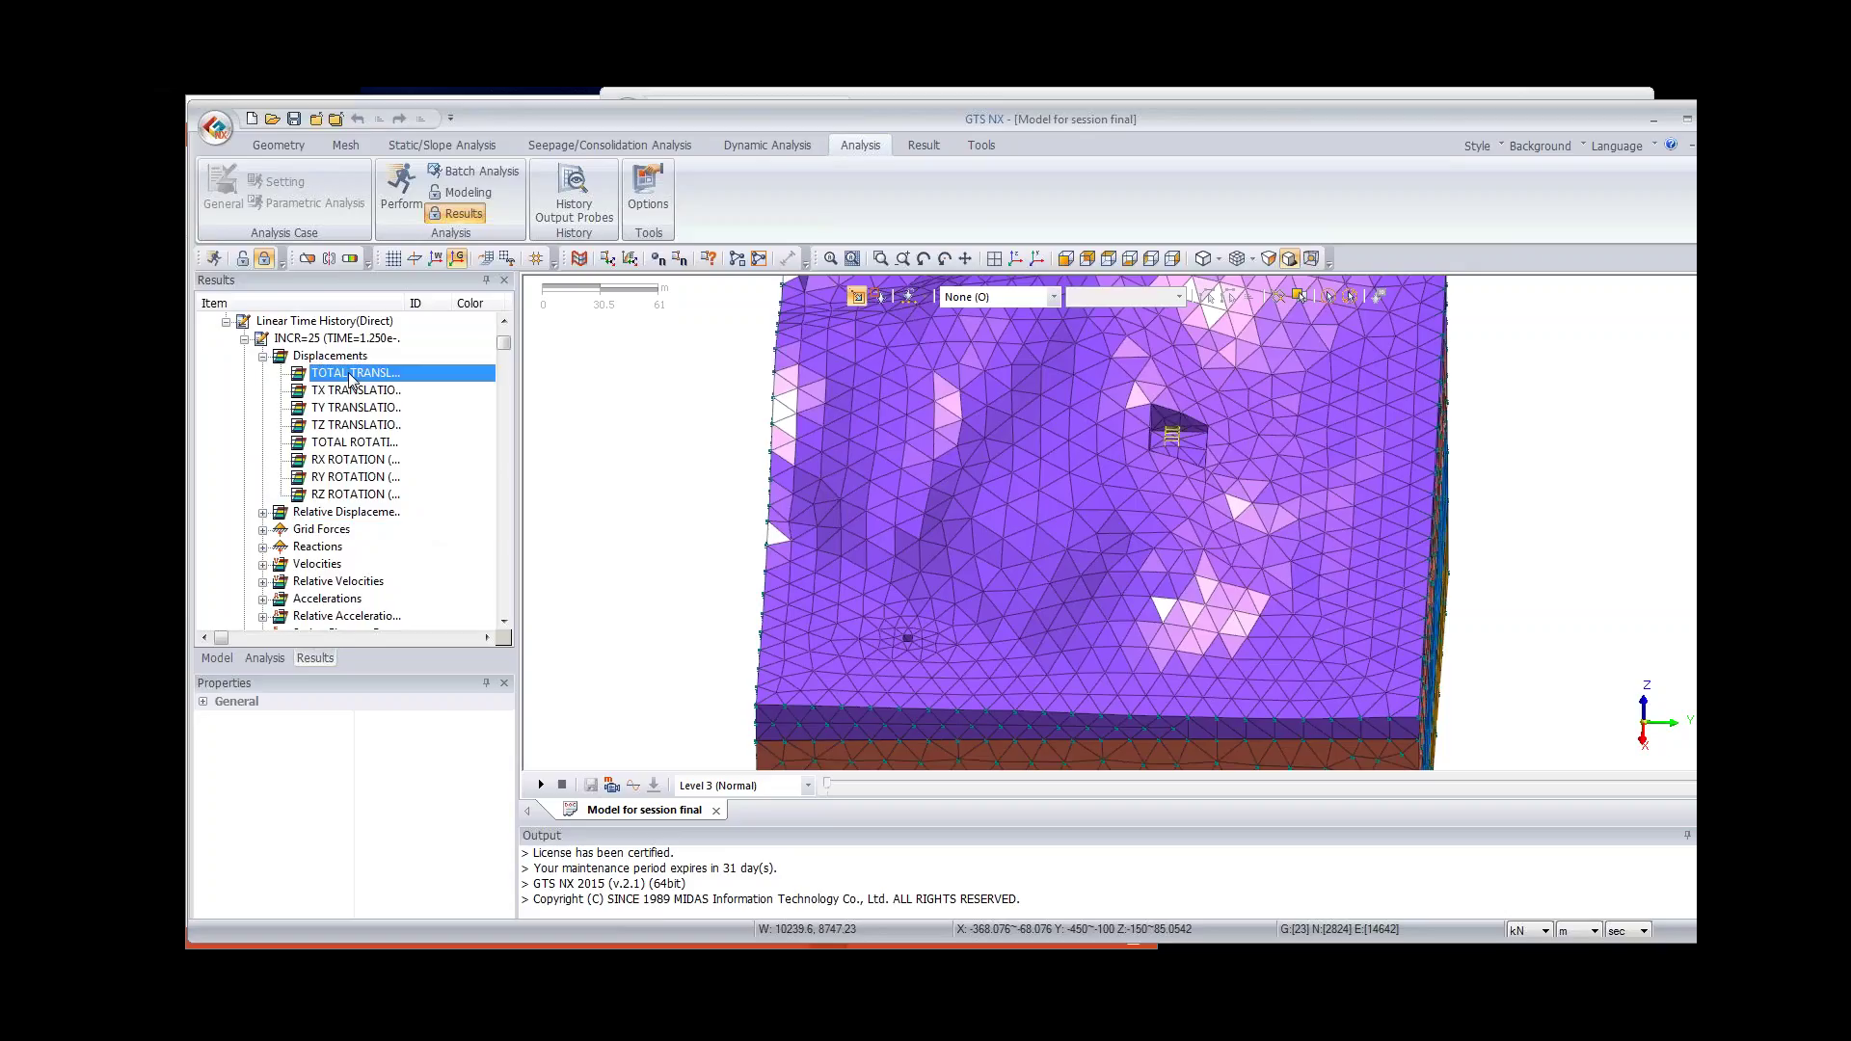
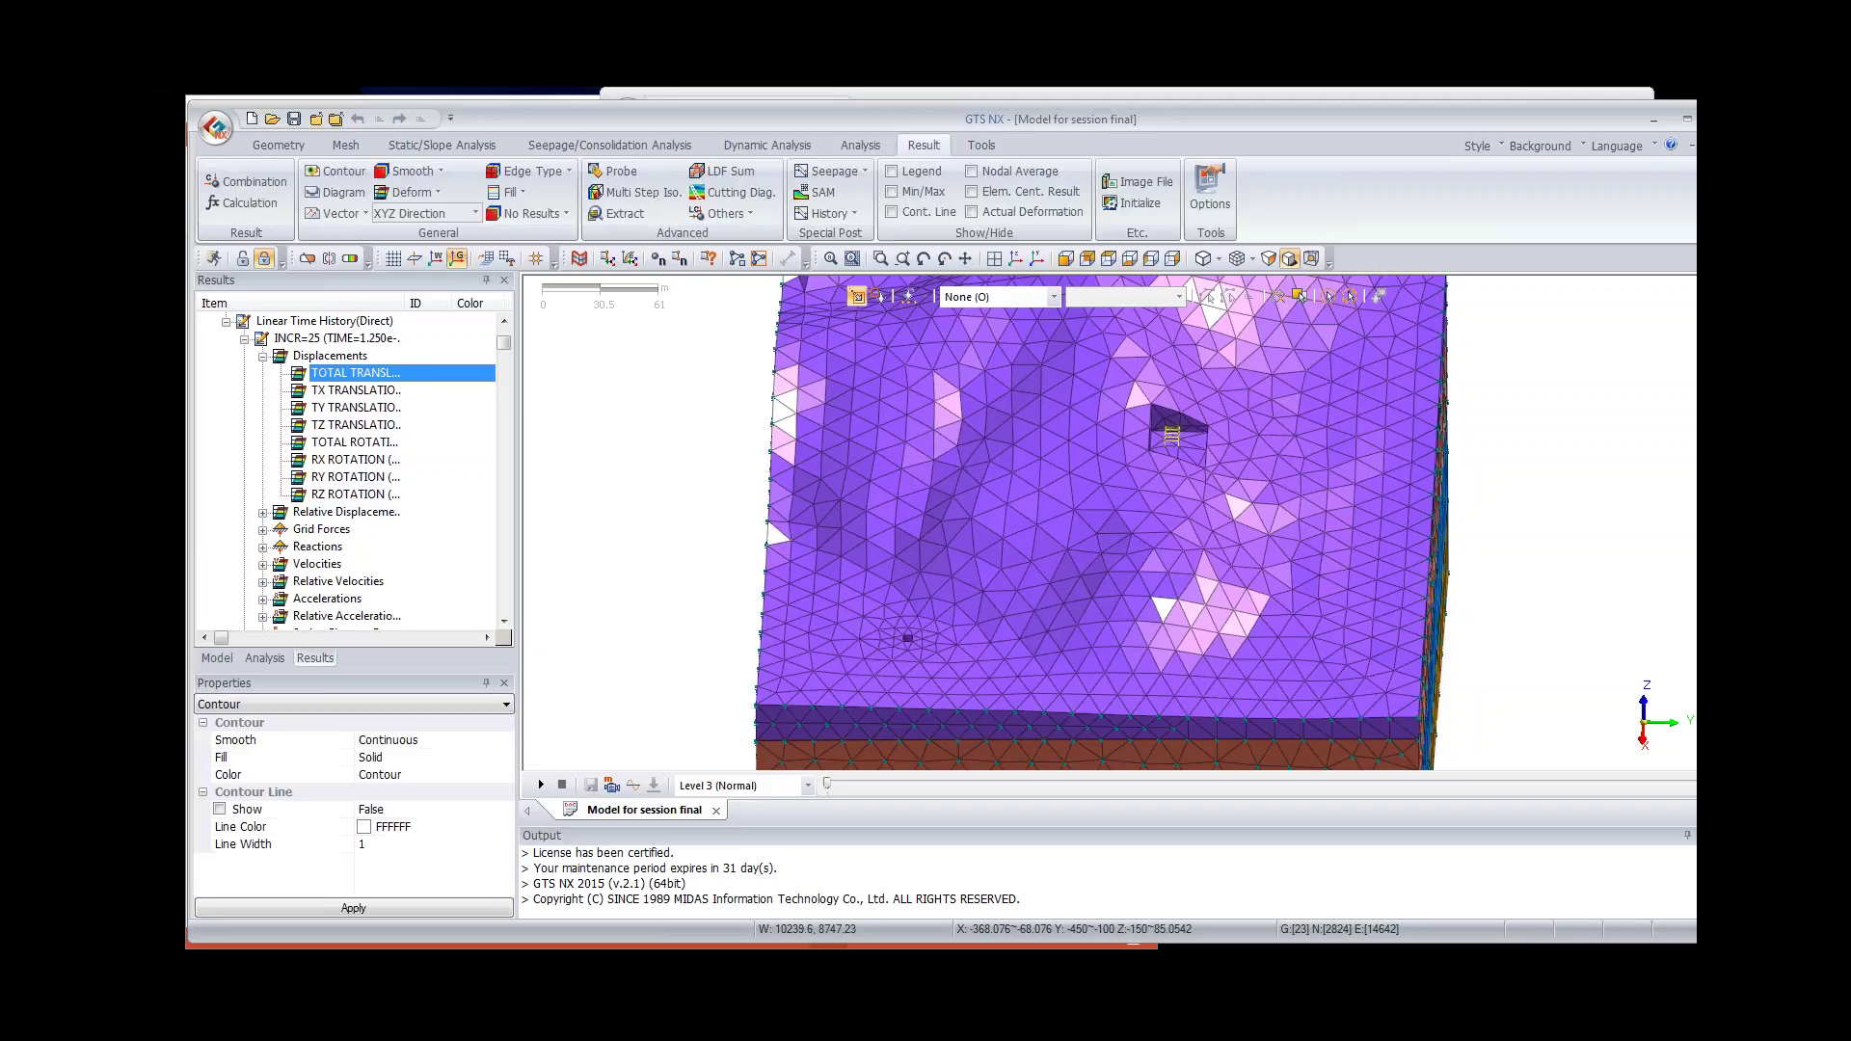
Step: Show the total displacement contour on the deformed shape at a later time step, around INCR=1750
middle_click_drag(896, 644, 900, 537)
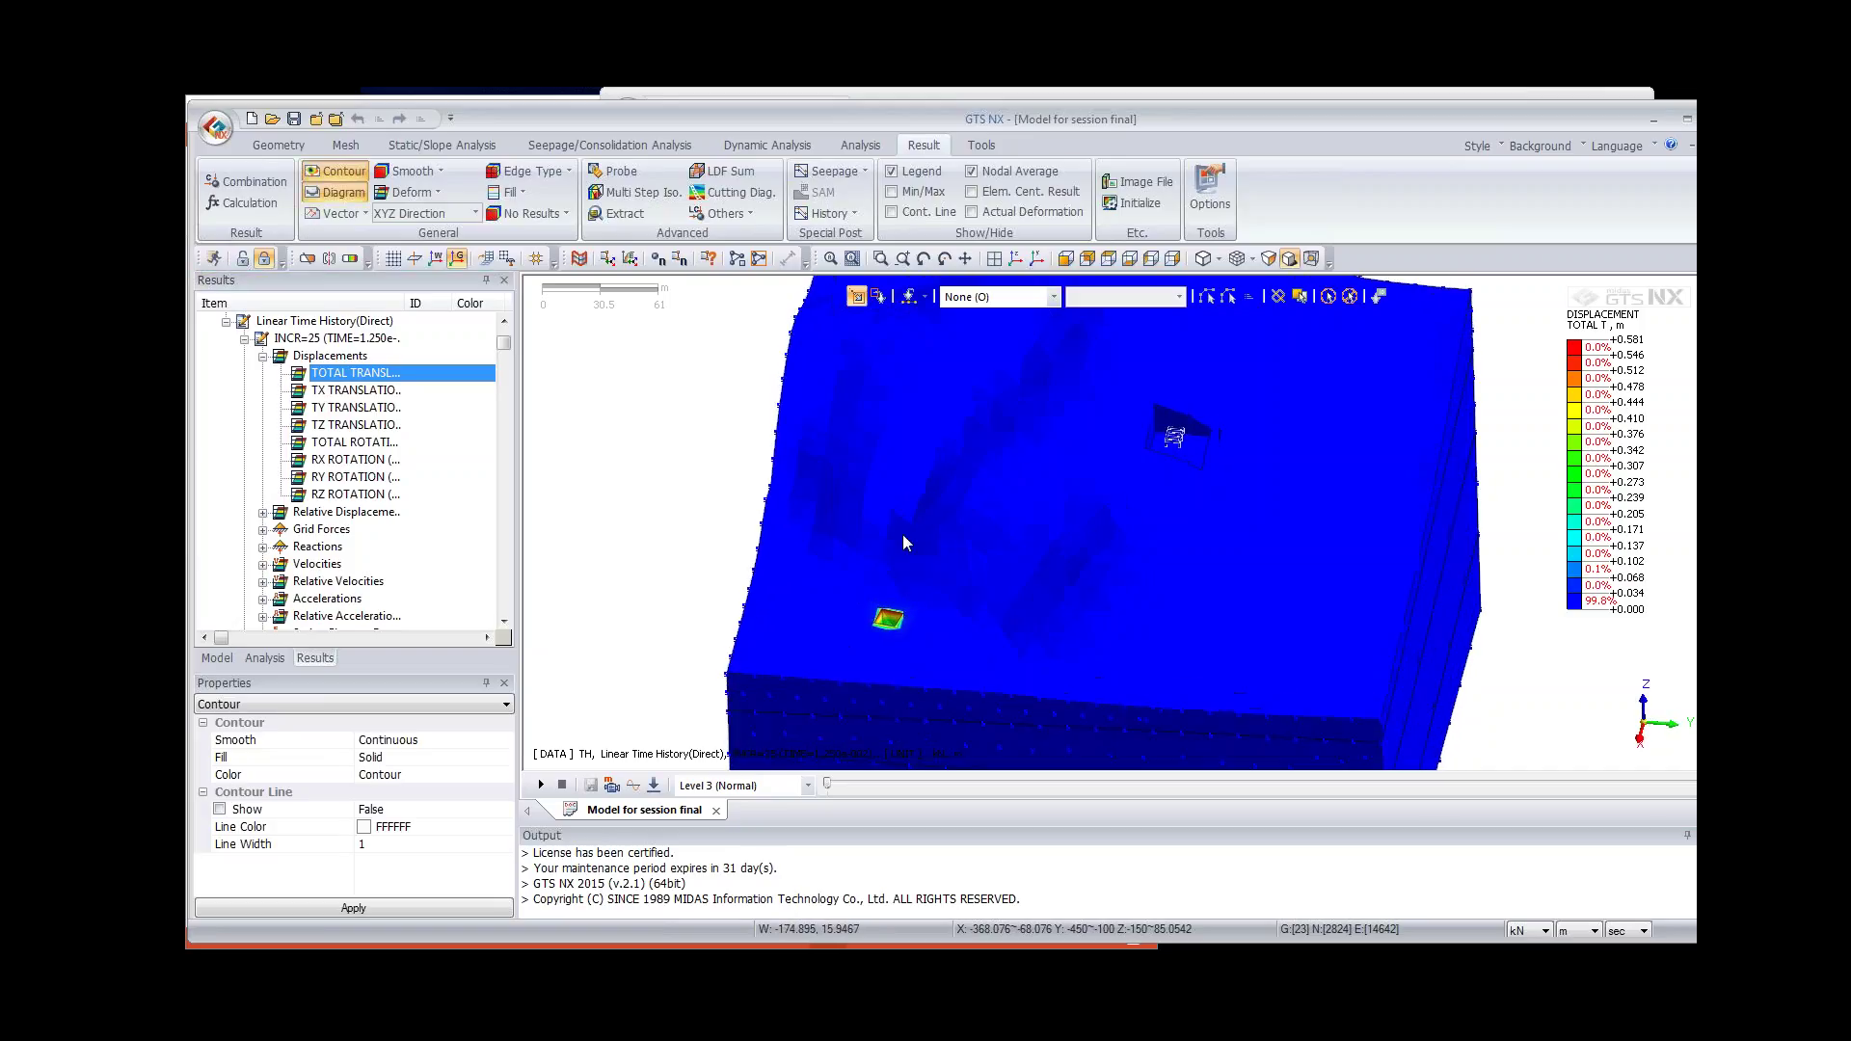
left_click(1002, 220)
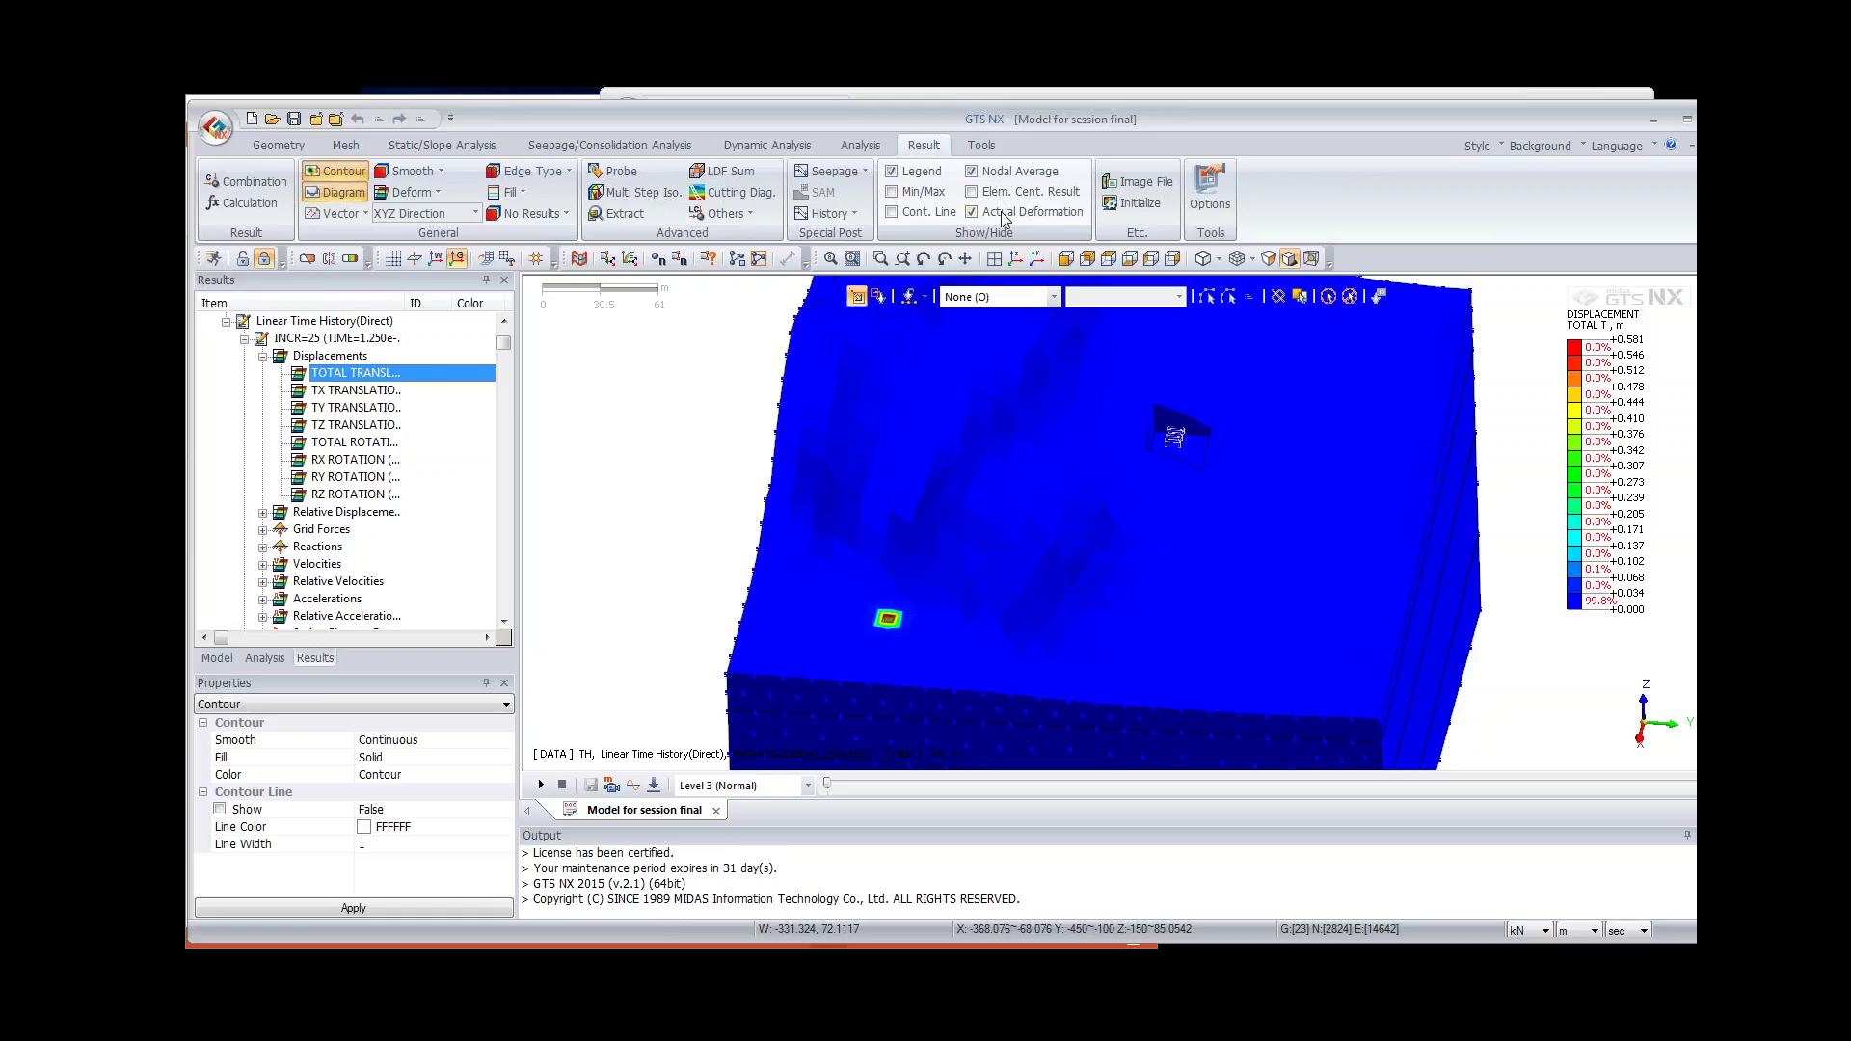
left_click(1003, 220)
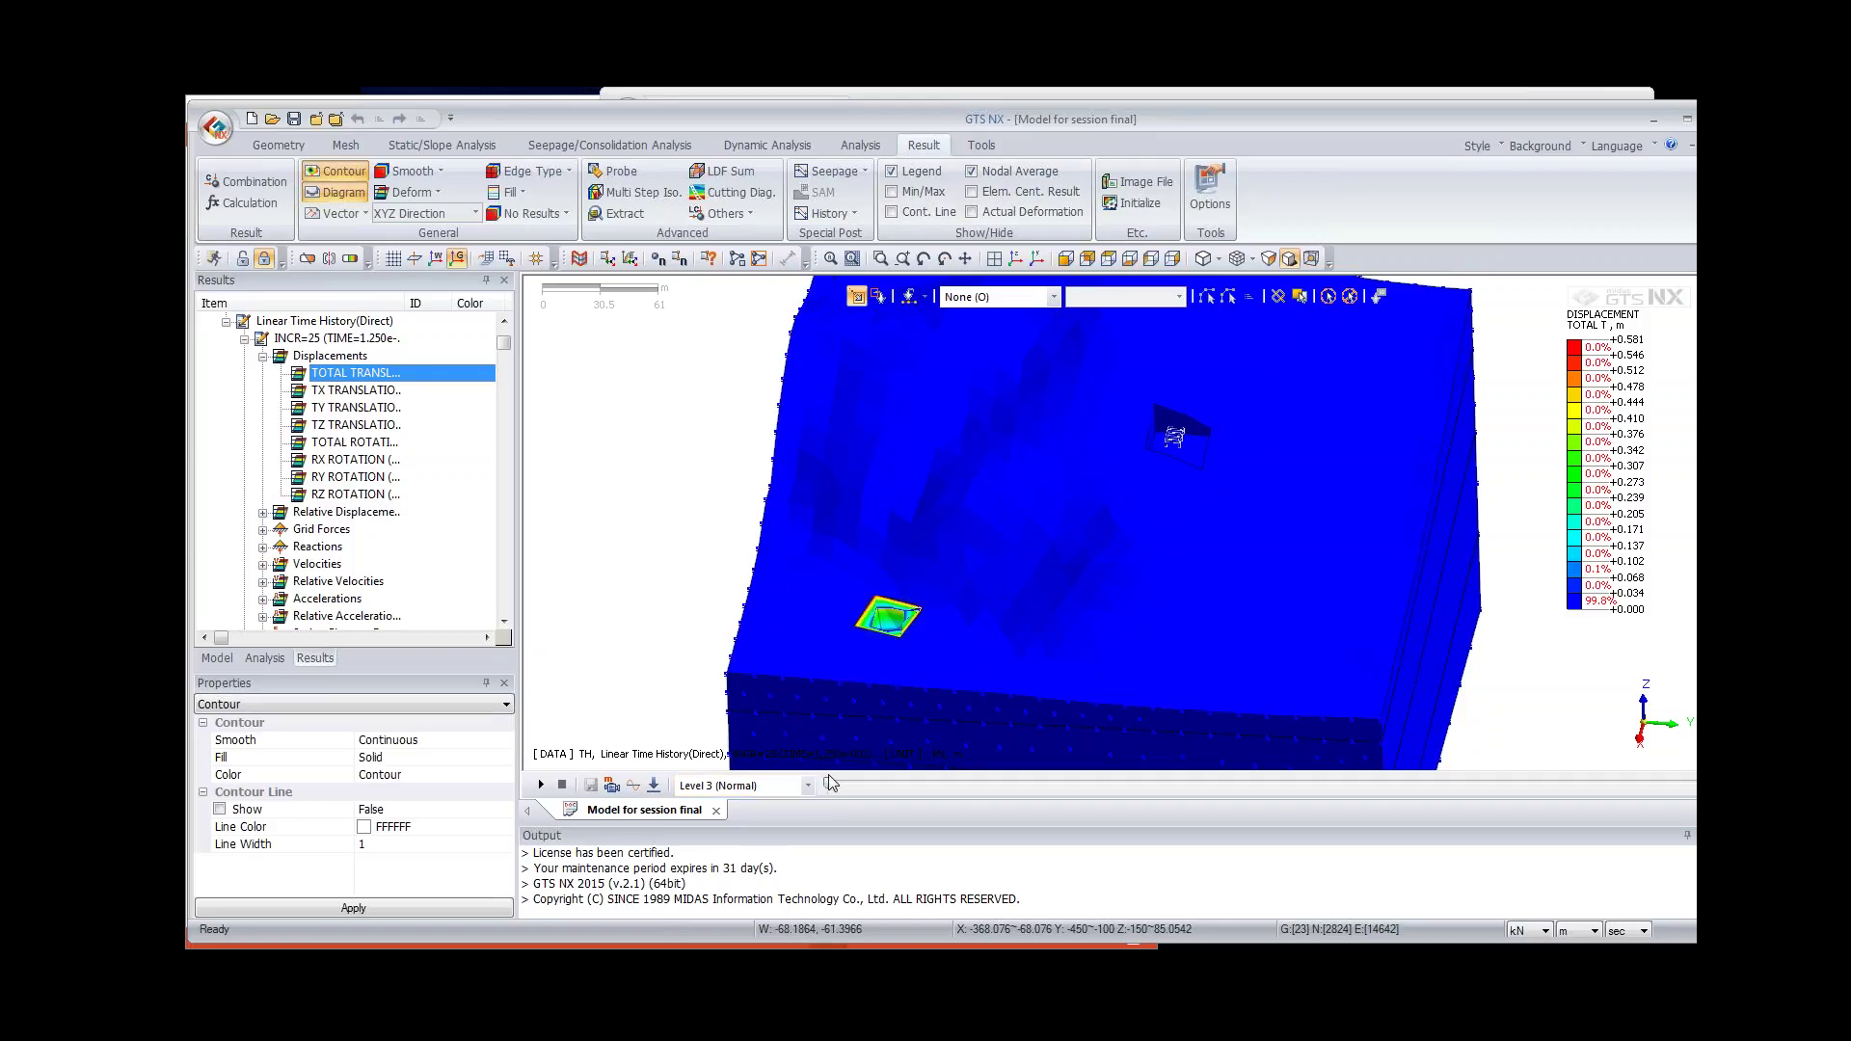
left_click_drag(828, 777, 832, 777)
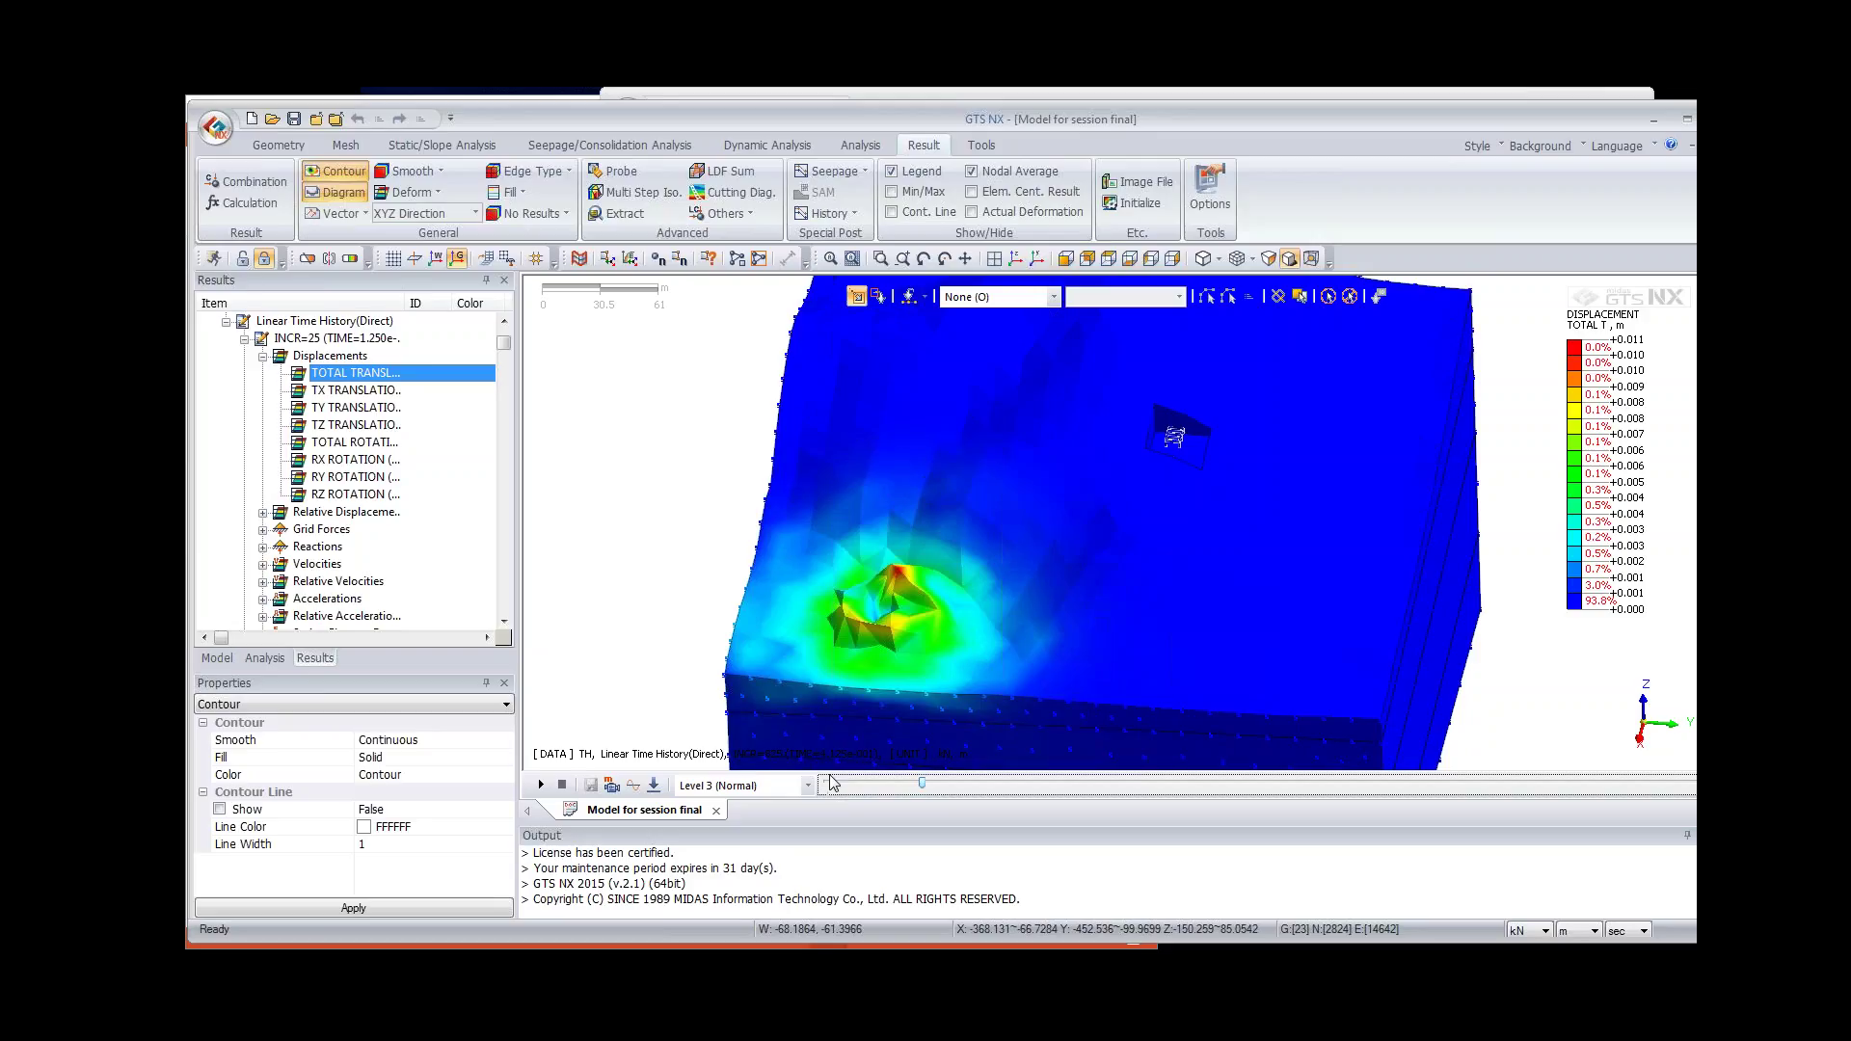
left_click(972, 211)
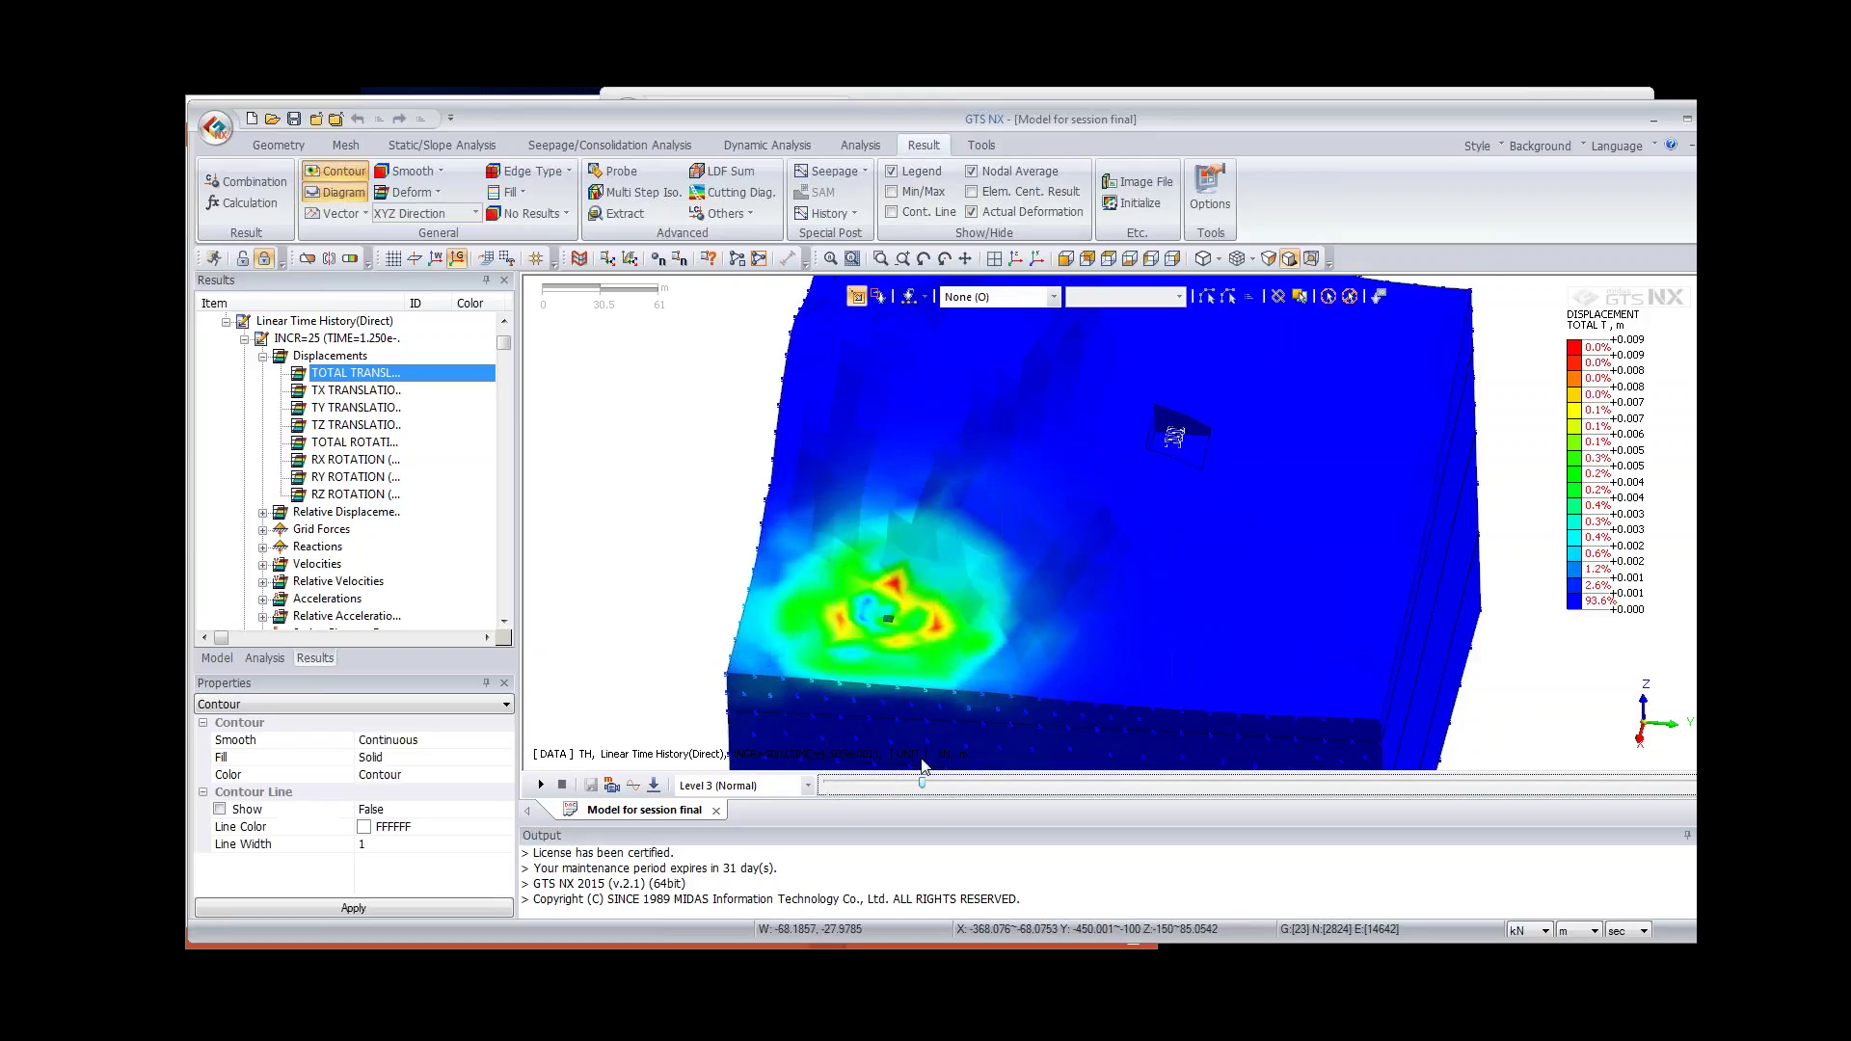
left_click_drag(925, 789, 938, 783)
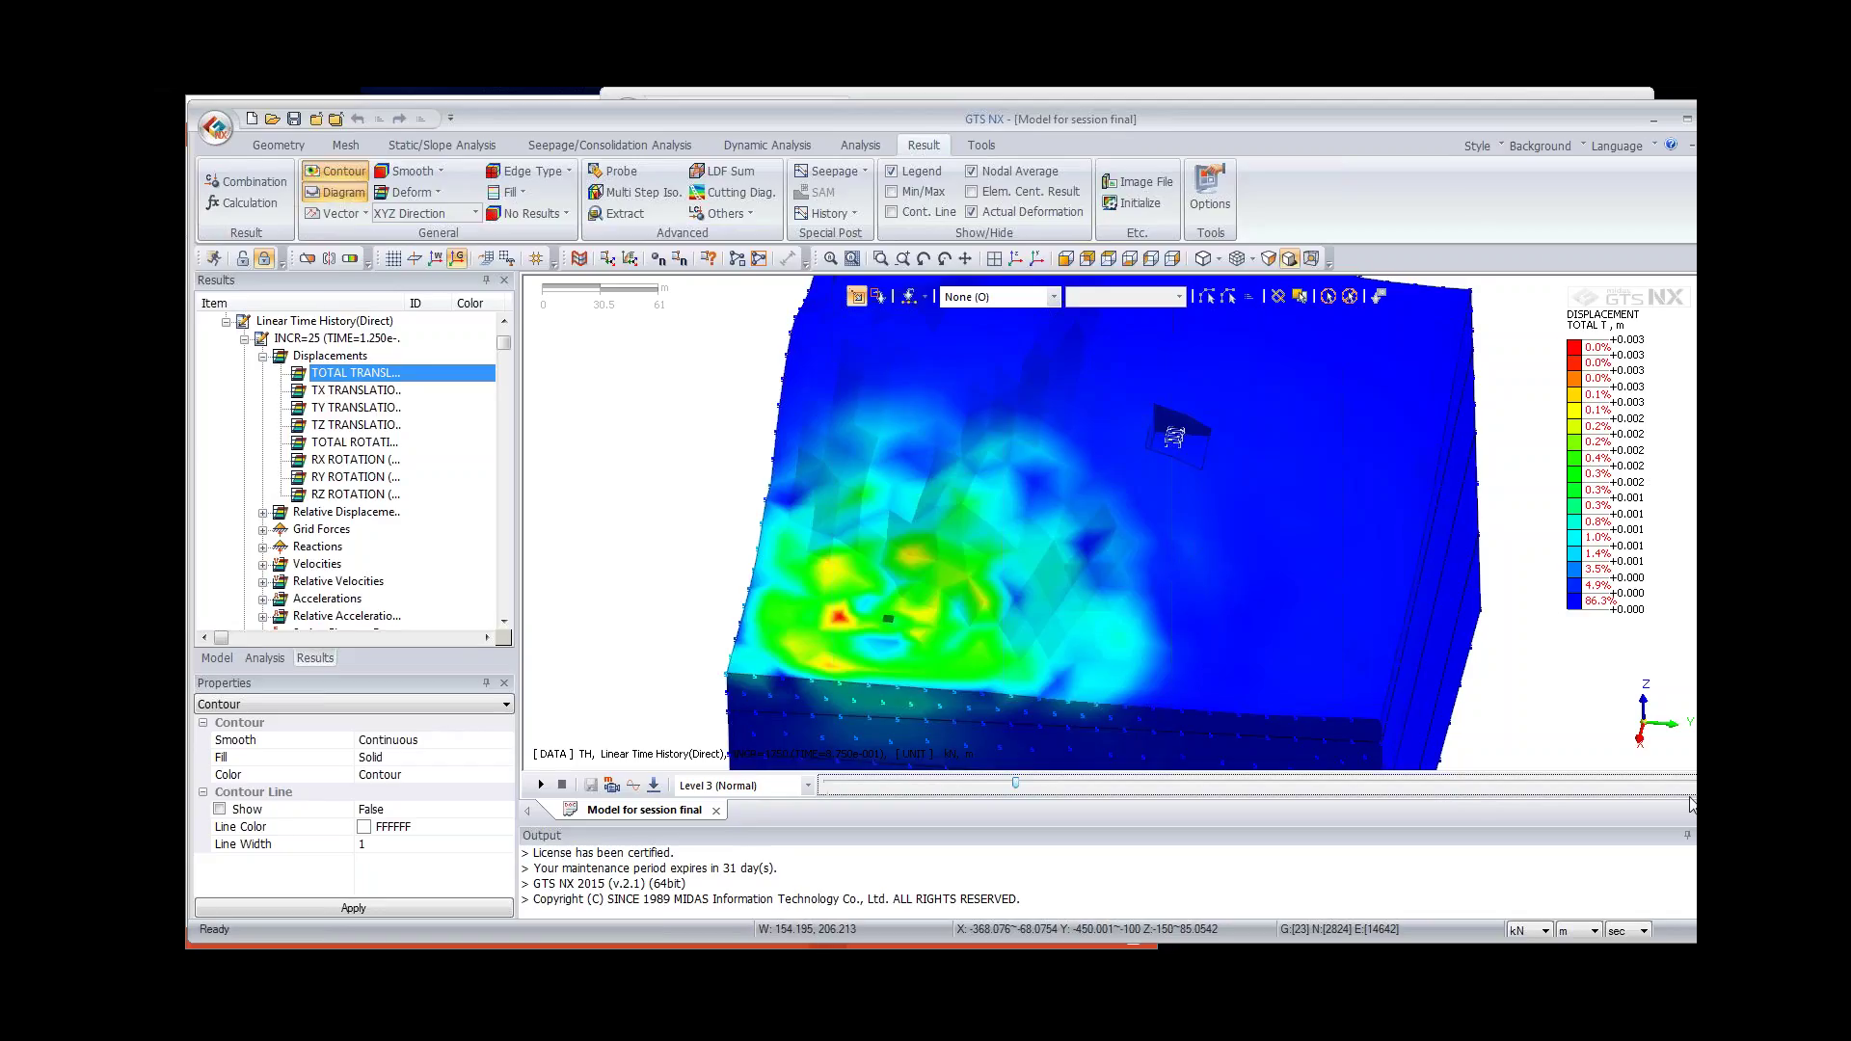
Step: Switch the result length unit from m to mm and zoom in on the model
left_click(1594, 930)
left_click(1562, 851)
scroll(1252, 633, "up", 4)
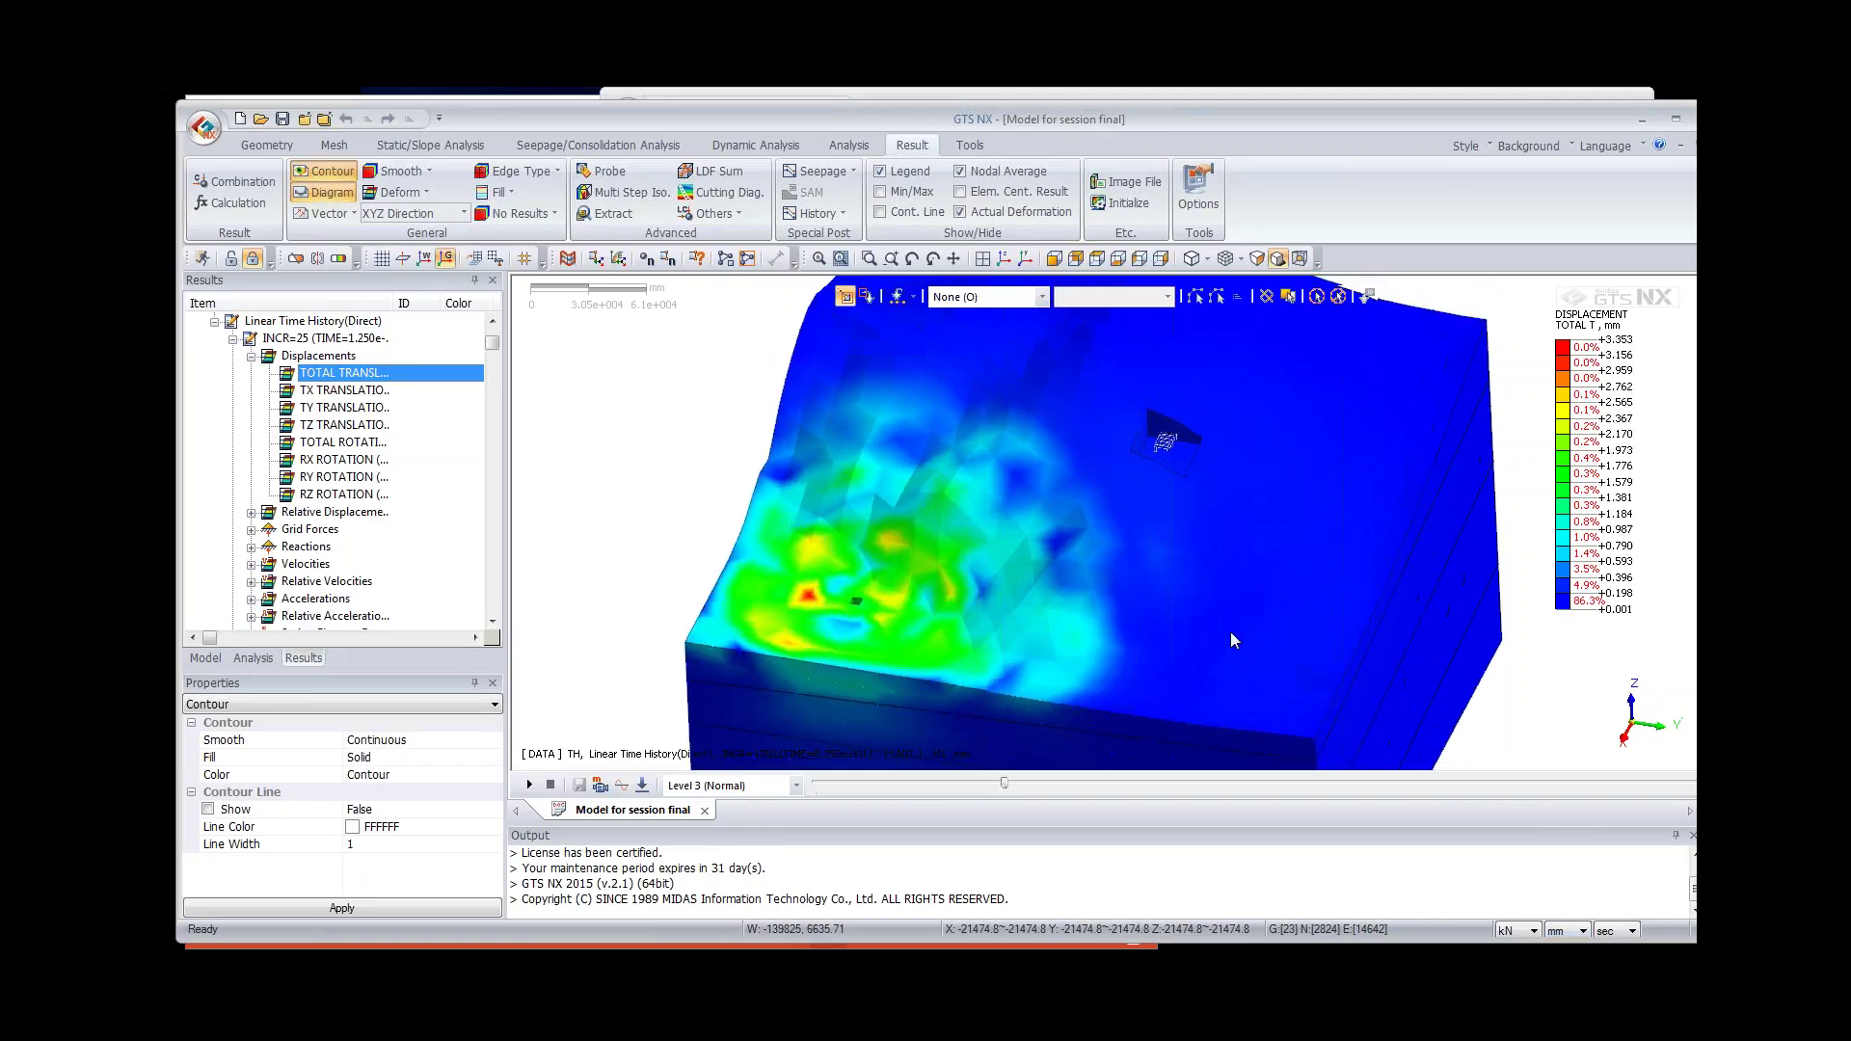
scroll(1241, 403, "up", 3)
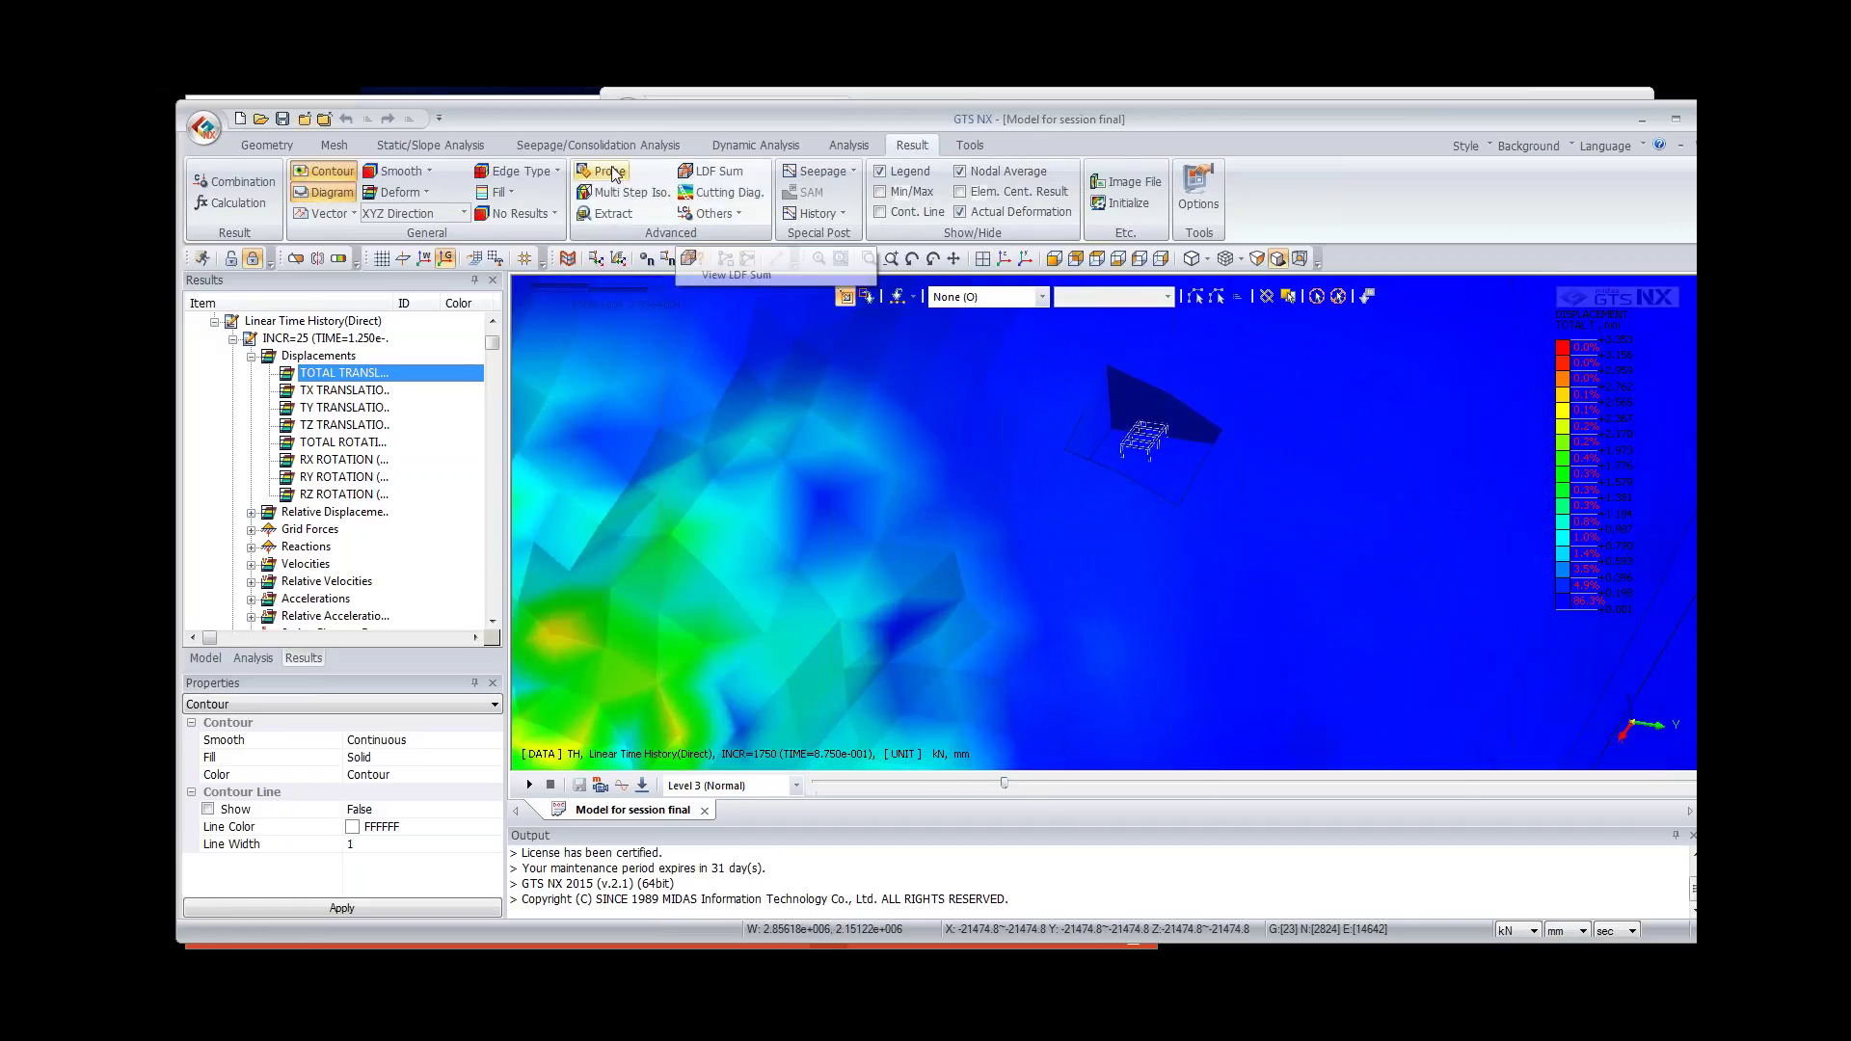
Step: Probe displacement values at three nodes near the small embedded structure
key("n")
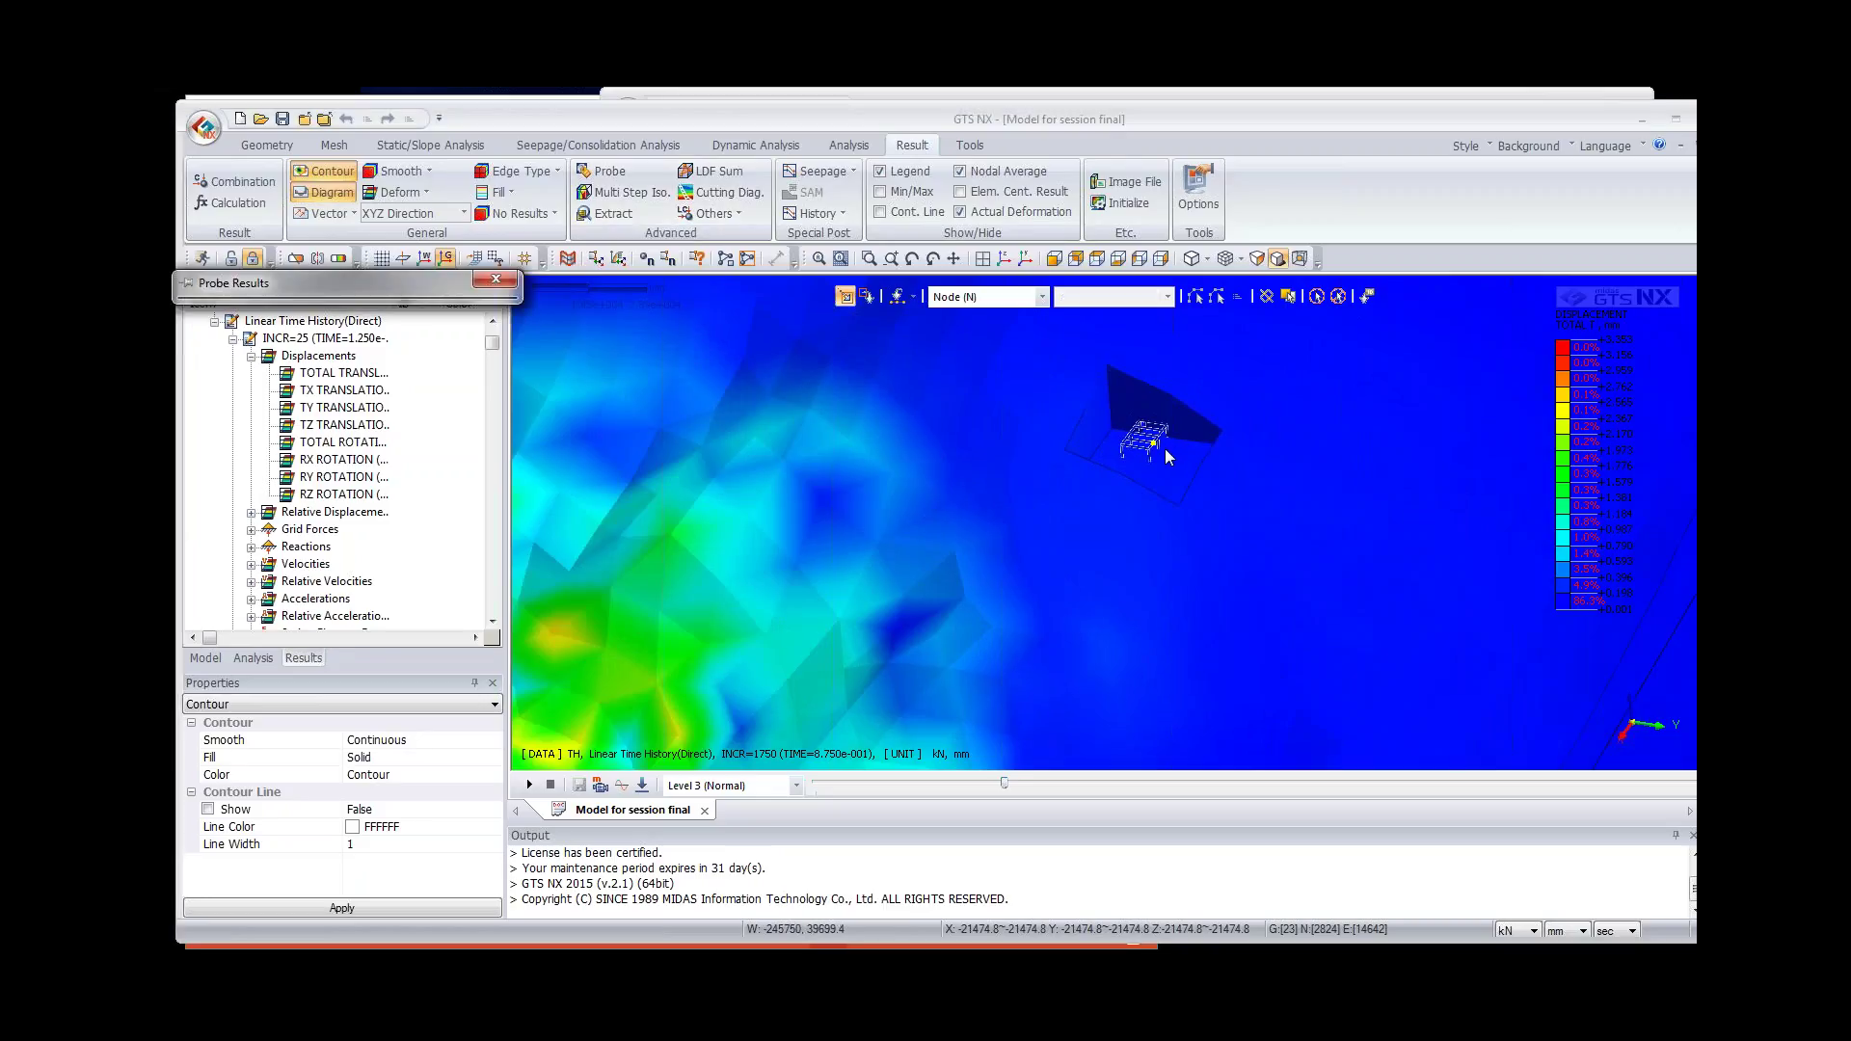
left_click(1134, 429)
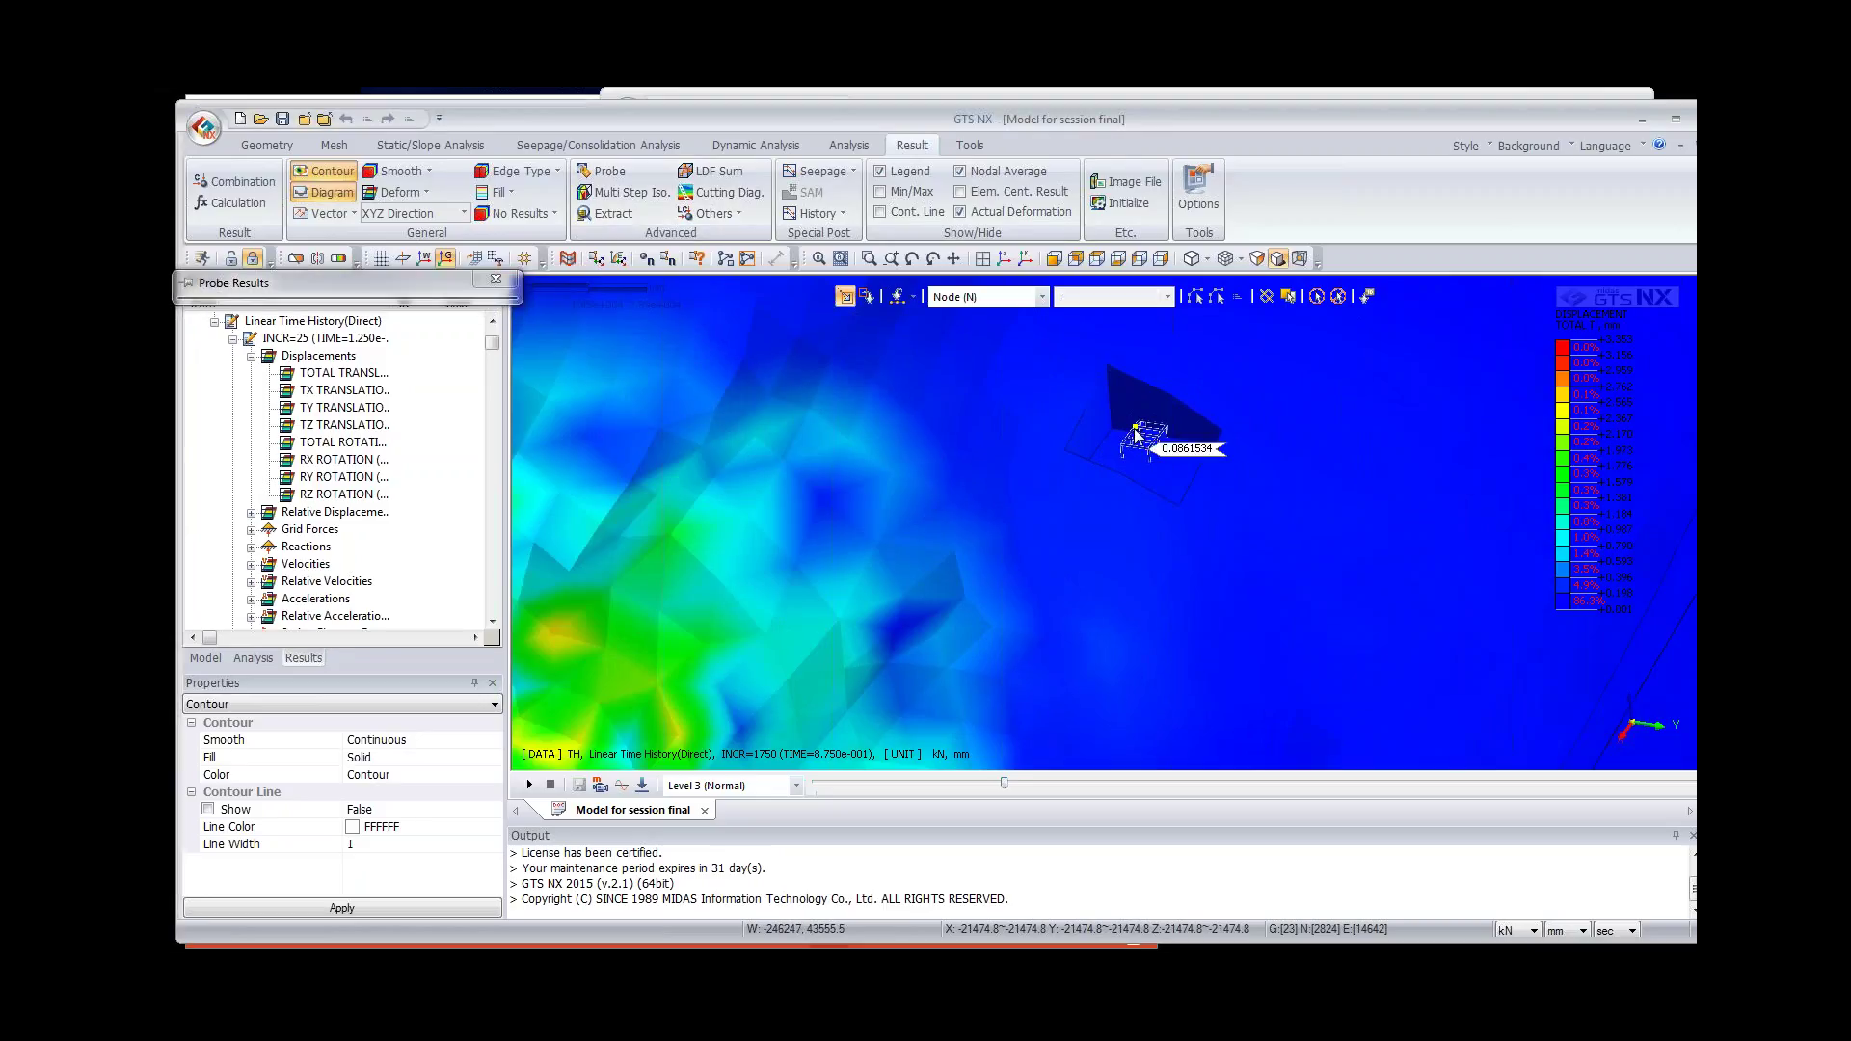
left_click(1134, 425)
left_click(1126, 459)
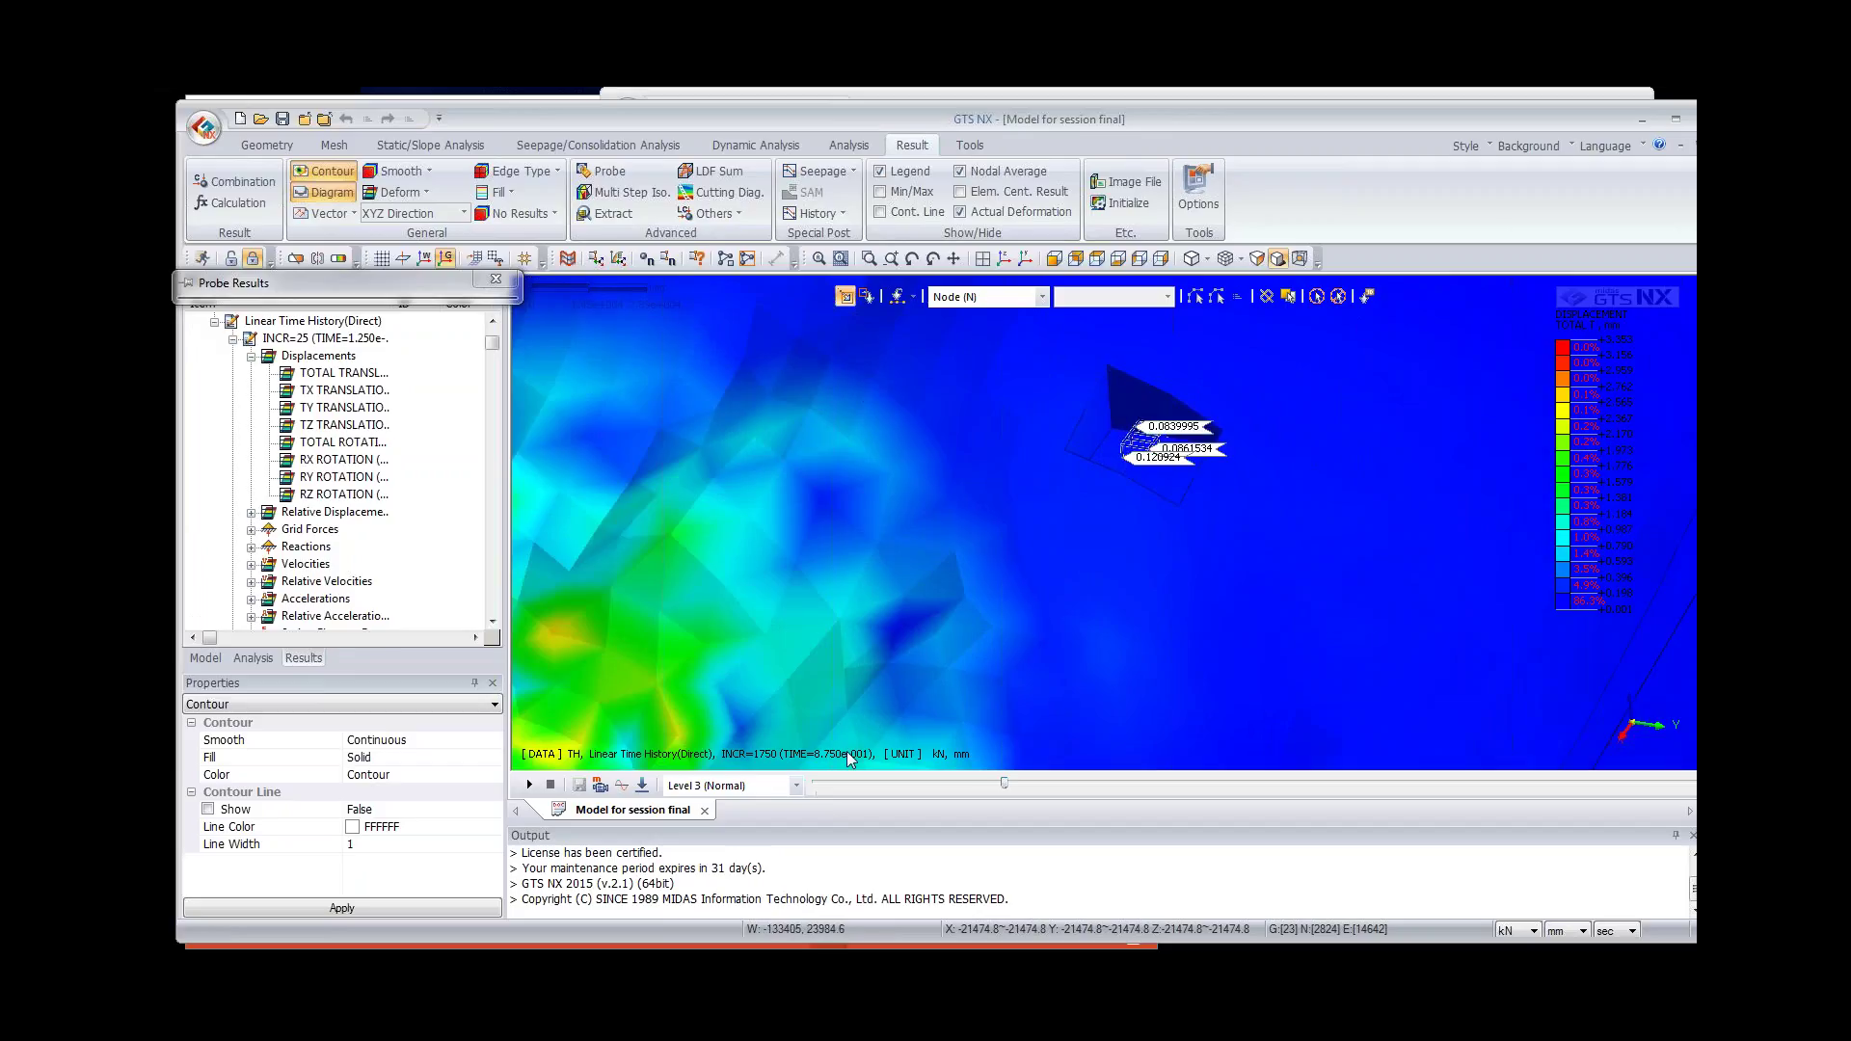
Step: Step the time slider forward to about increment 4200 (time 2.1)
left_click(1004, 783)
key("Right")
key("Right")
key("Right")
key("Right")
key("Right")
key("Right")
key("Right")
key("Right")
key("Right")
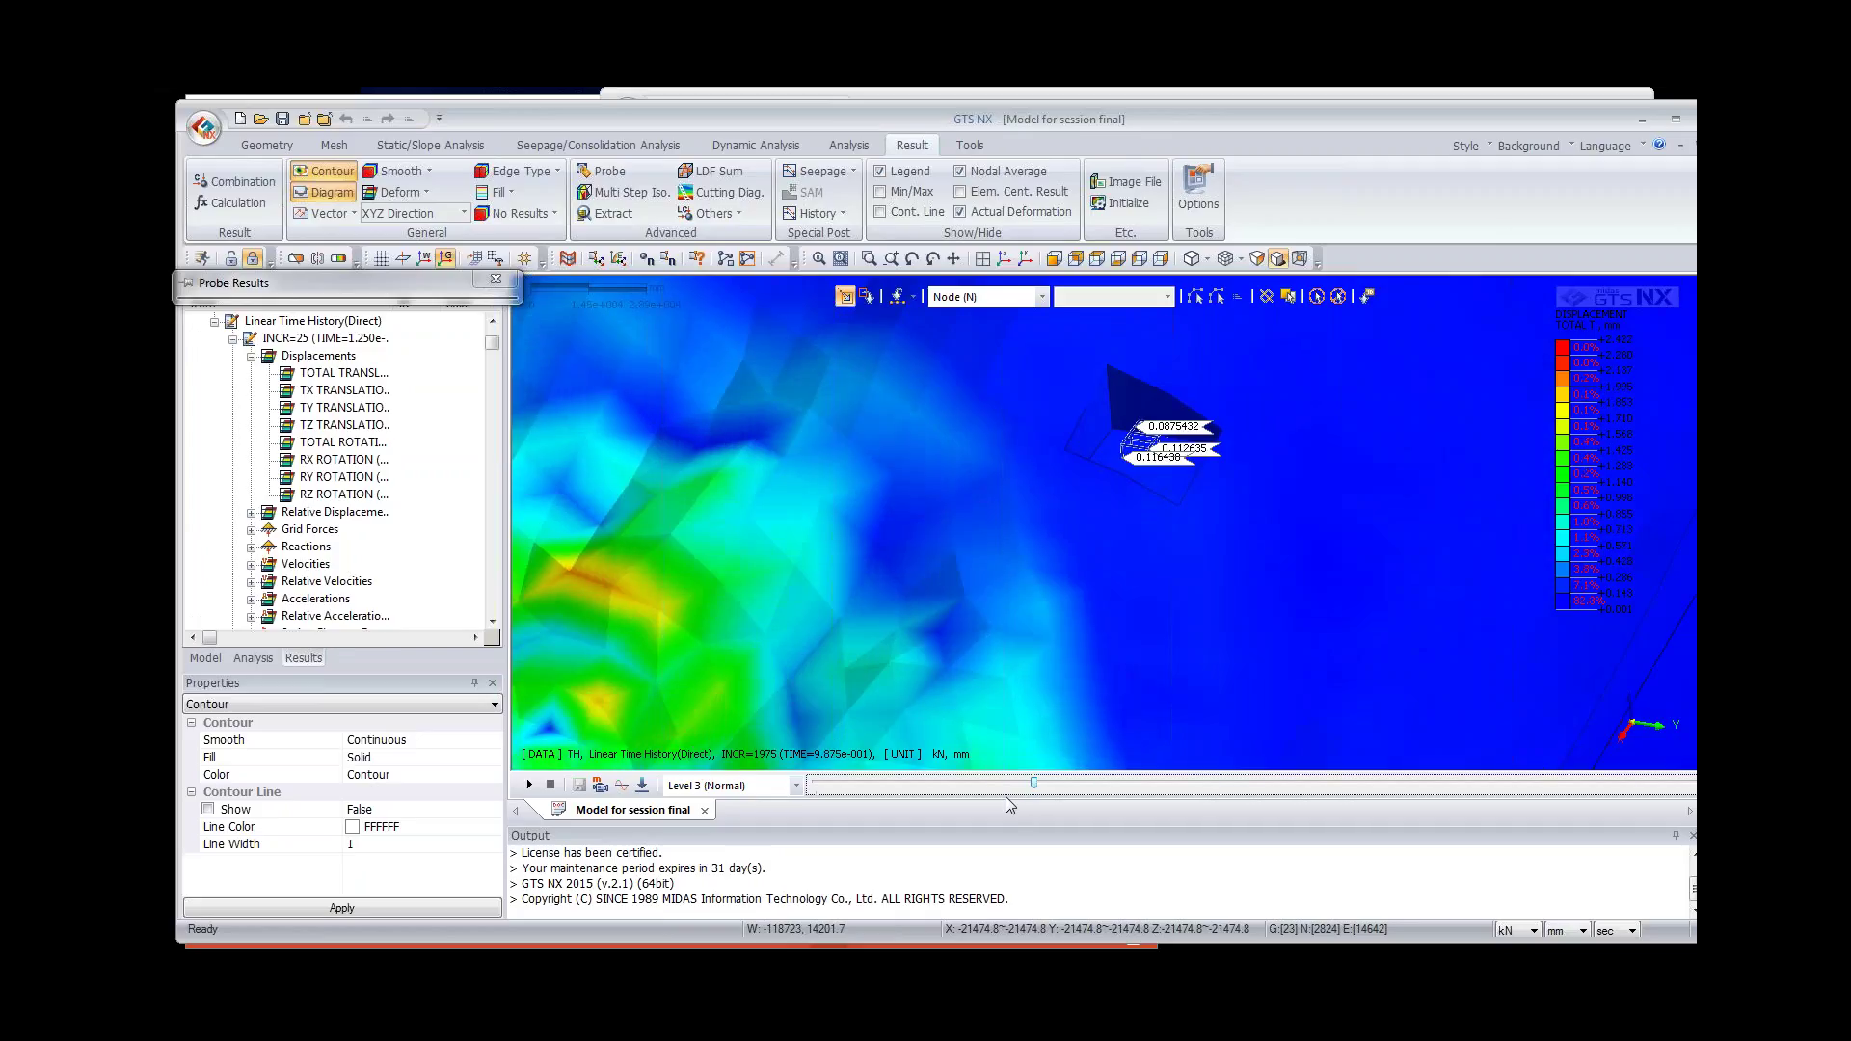
key("Right")
key("Right")
key("Right")
key("Right")
key("Right")
key("Right")
key("Right")
key("Right")
key("Right")
key("Right")
key("Right")
key("Right")
key("Right")
key("Right")
key("Right")
key("Right")
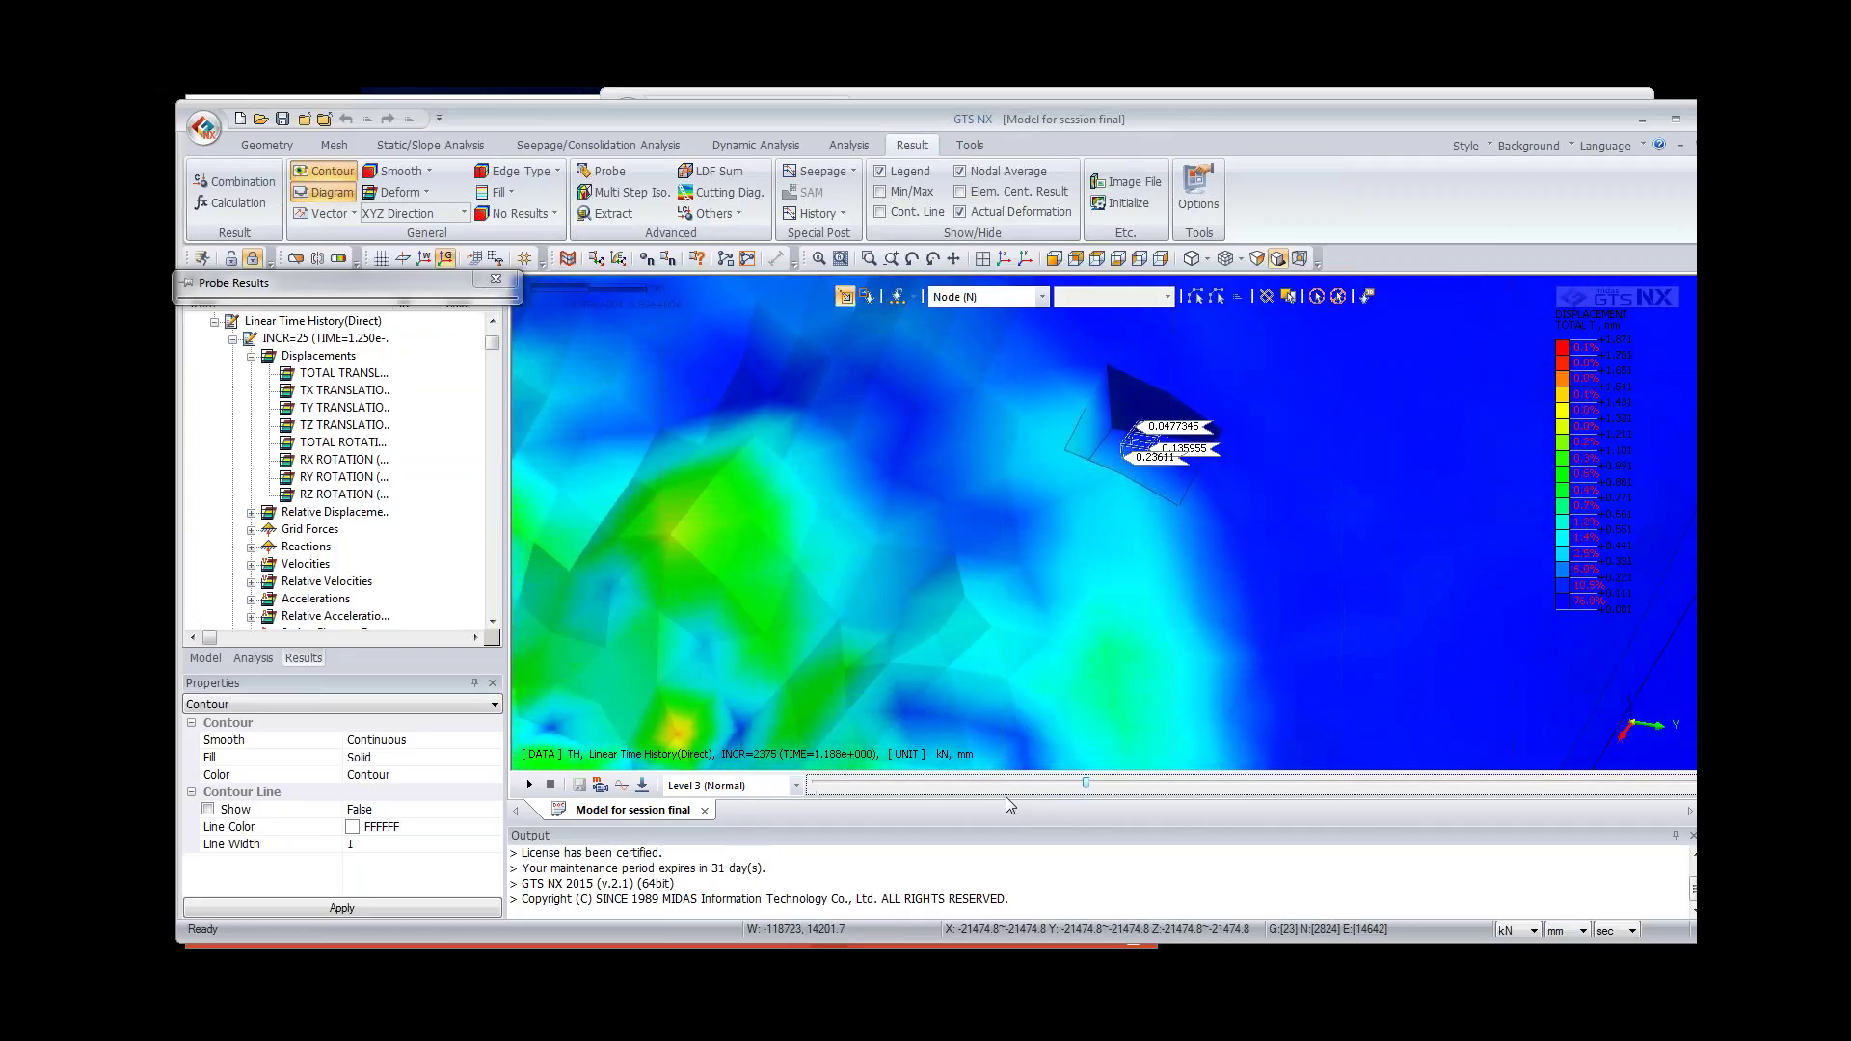
key("Right")
key("Right")
key("Right")
key("Right")
key("Right")
key("Right")
key("Right")
key("Right")
key("Right")
key("Right")
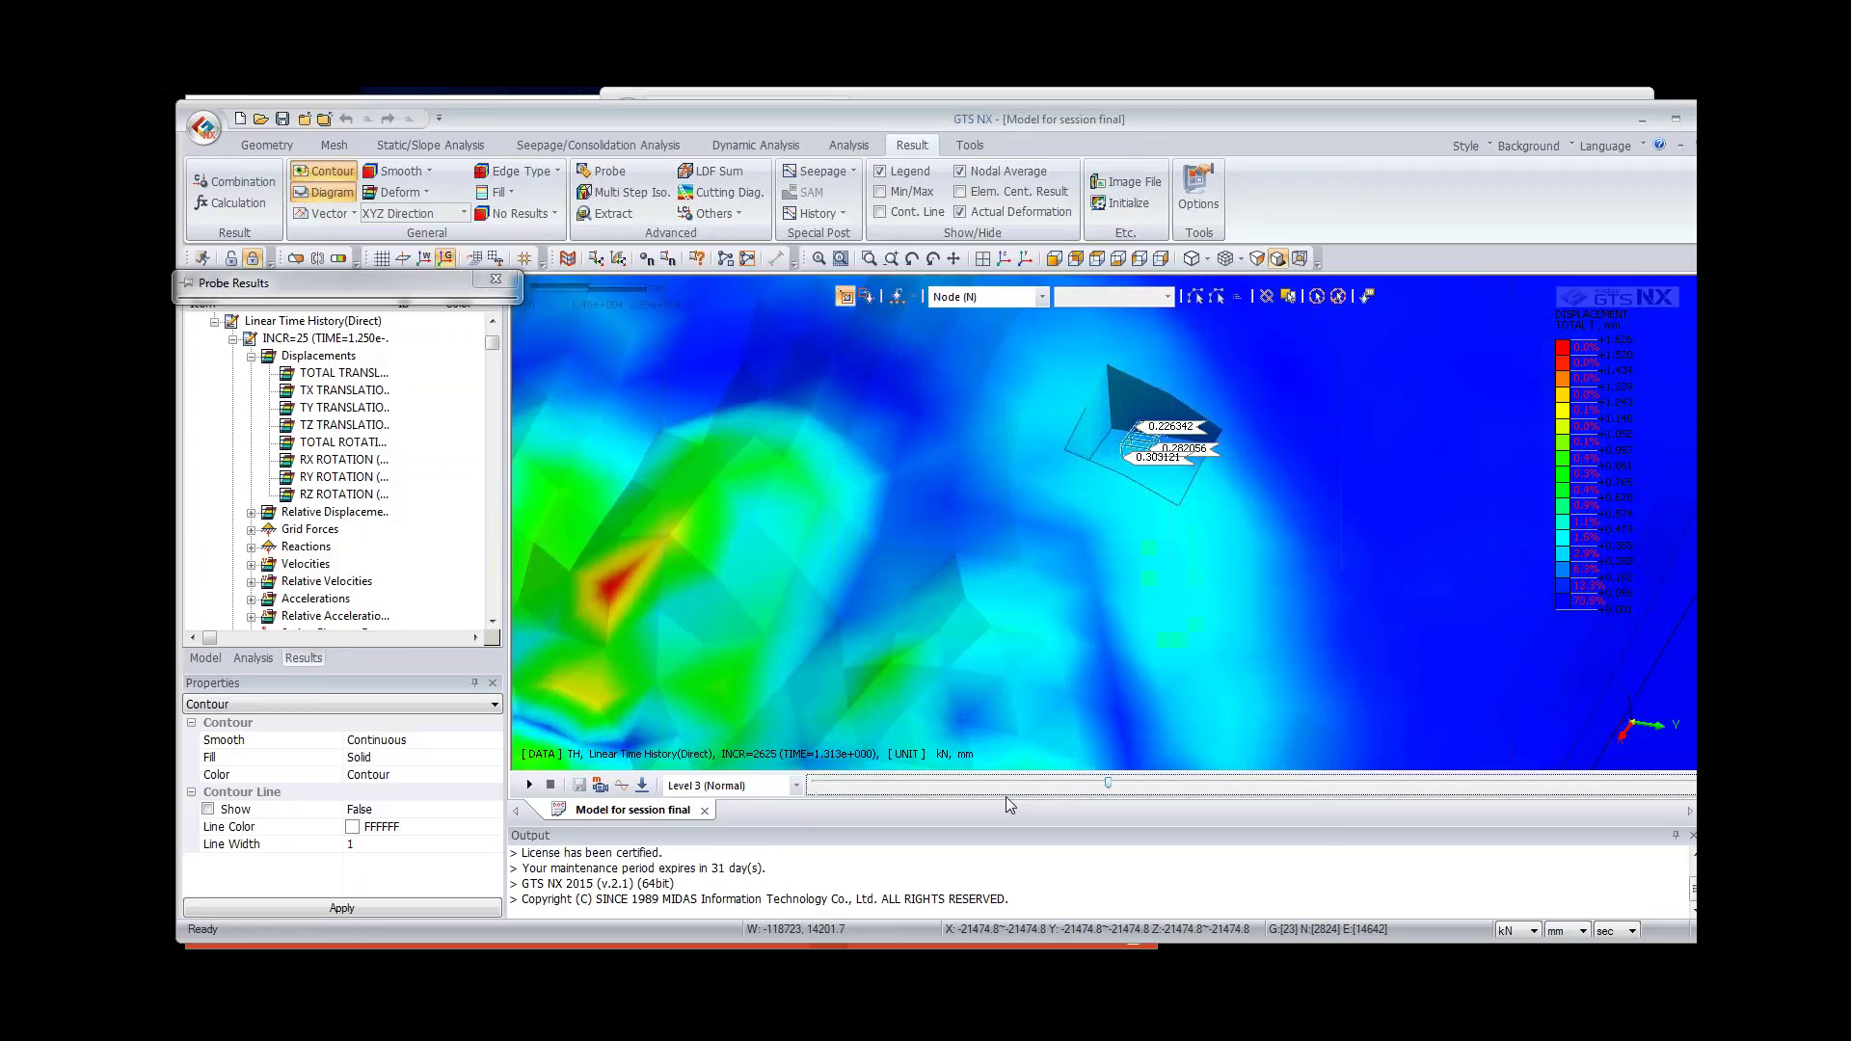
key("Right")
key("Right")
key("Right")
key("Right")
key("Right")
key("Right")
key("Right")
key("Right")
key("Right")
key("Right")
key("Right")
key("Right")
key("Right")
key("Right")
key("Right")
key("Right")
key("Right")
key("Right")
key("Right")
key("Right")
key("Right")
key("Right")
key("Right")
key("Right")
key("Right")
key("Right")
key("Right")
key("Right")
key("Right")
key("Right")
key("Right")
key("Right")
key("Right")
key("Right")
key("Right")
key("Right")
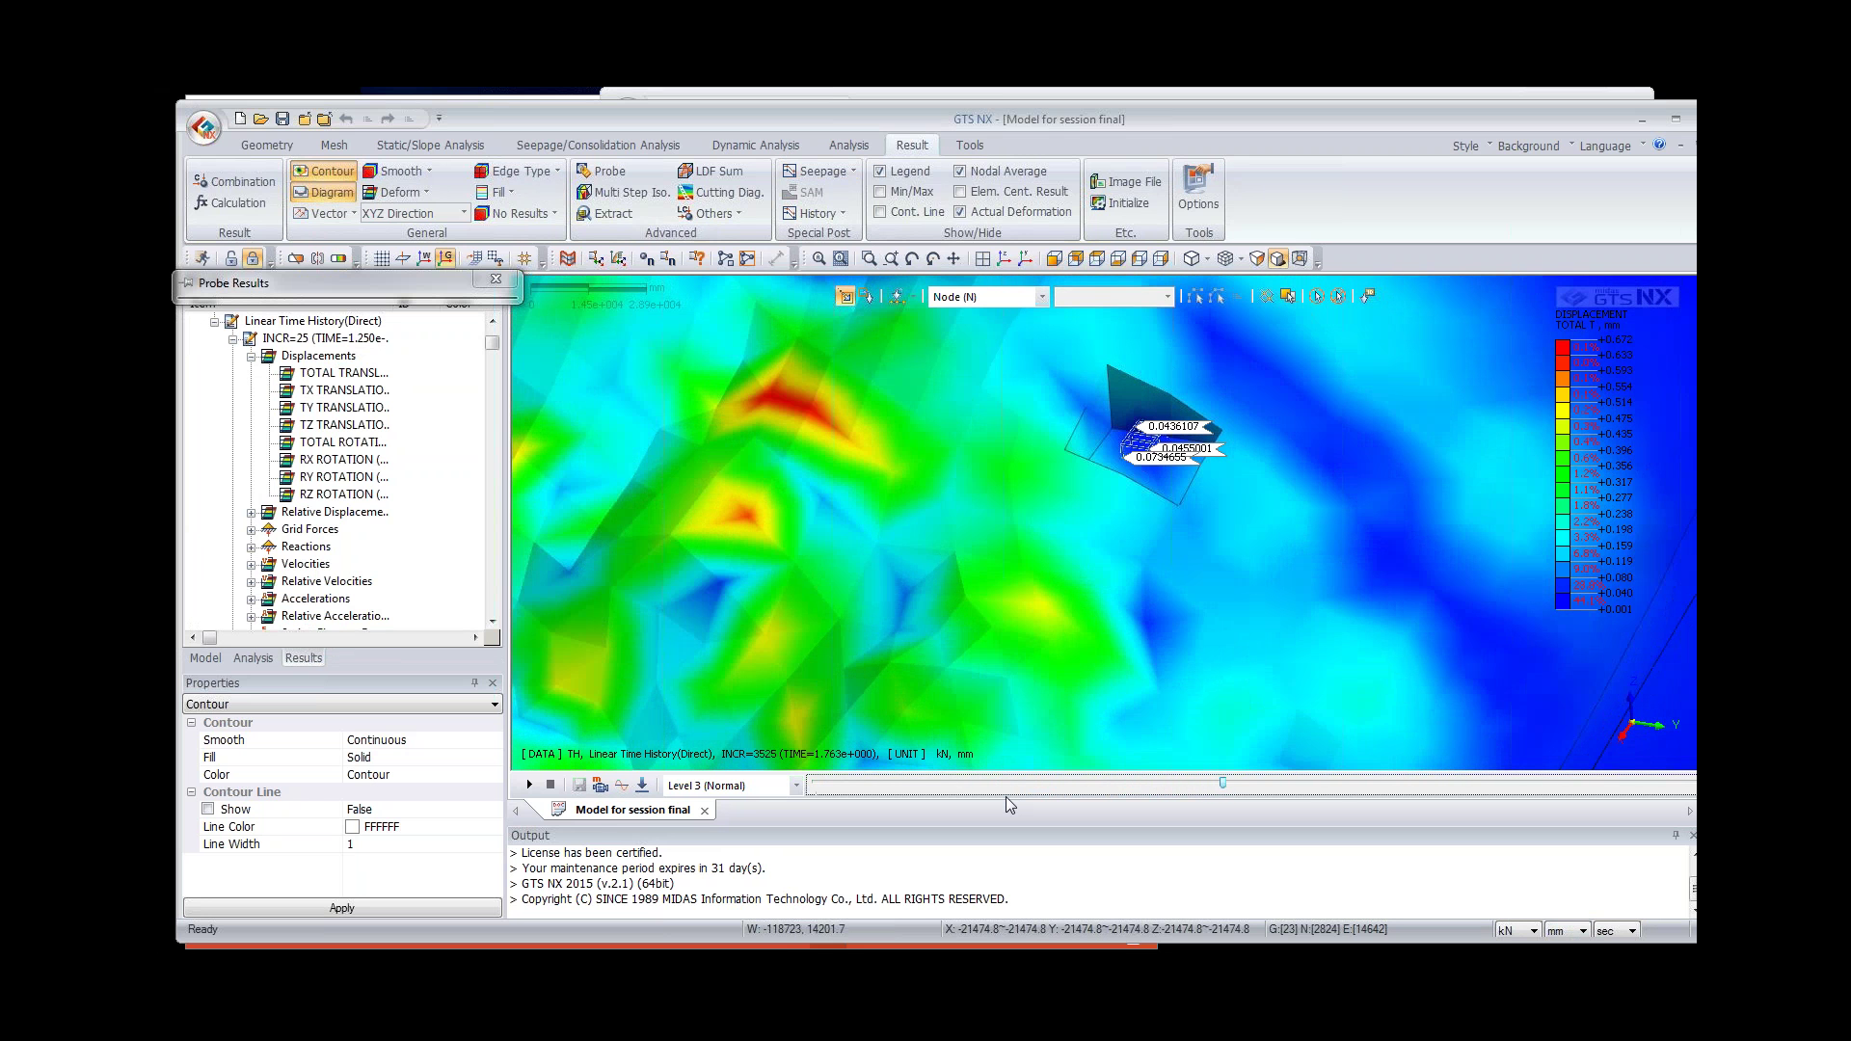
key("Right")
key("Right")
key("Right")
key("Right")
key("Right")
key("Right")
key("Right")
key("Right")
key("Right")
key("Right")
key("Right")
key("Right")
key("Right")
key("Right")
key("Right")
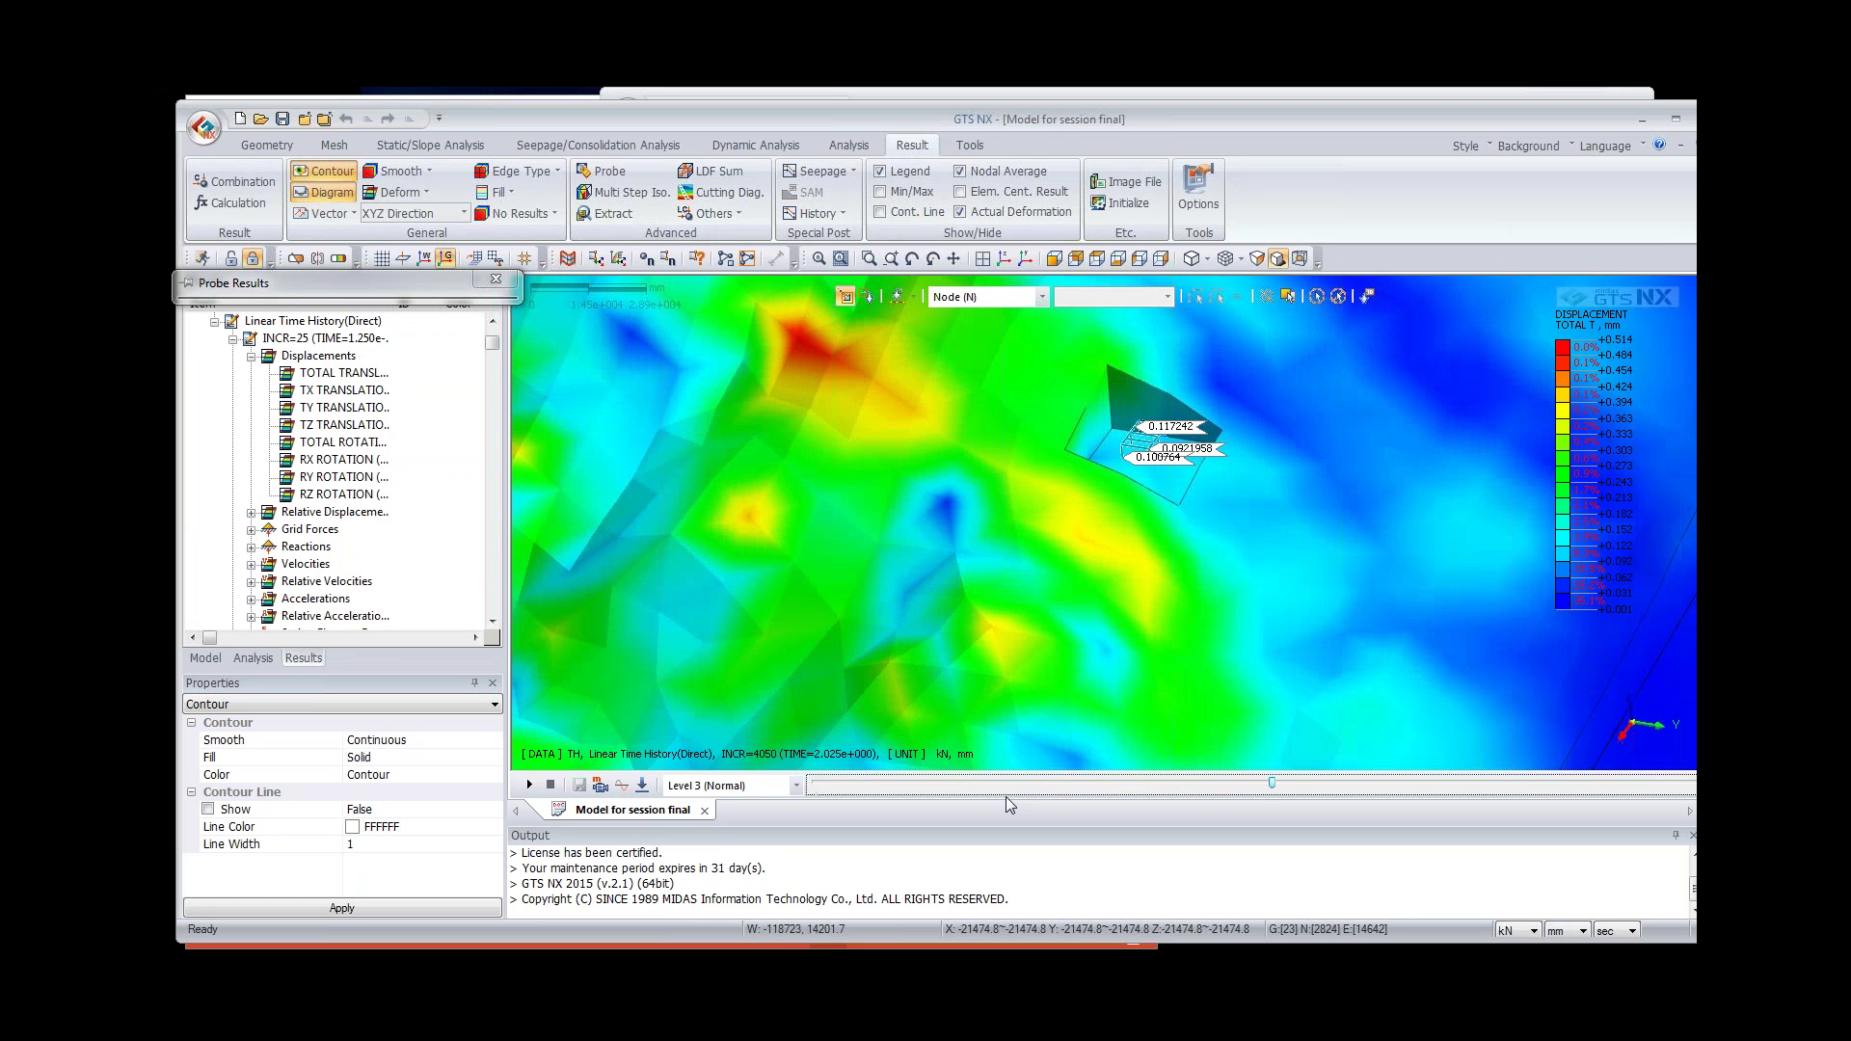
key("Right")
key("Right")
key("Right")
key("Right")
key("Right")
key("Right")
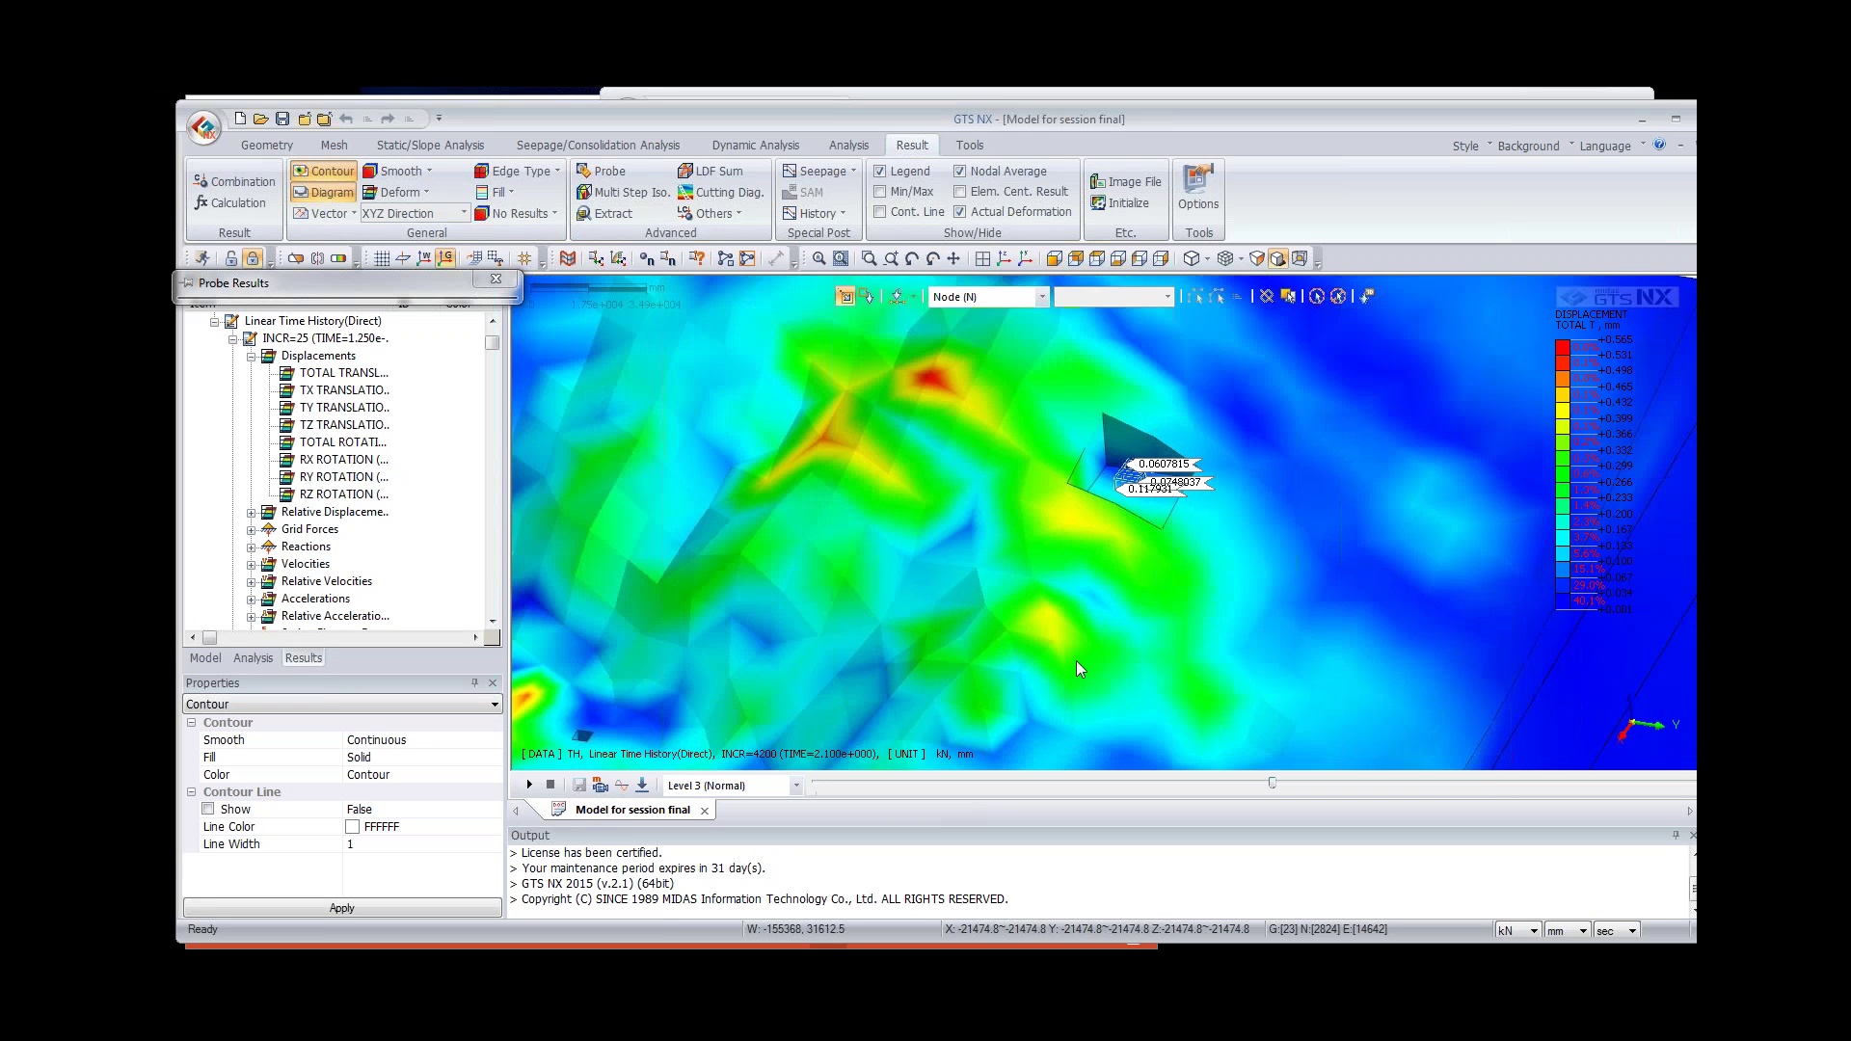
scroll(1077, 659, "down", 5)
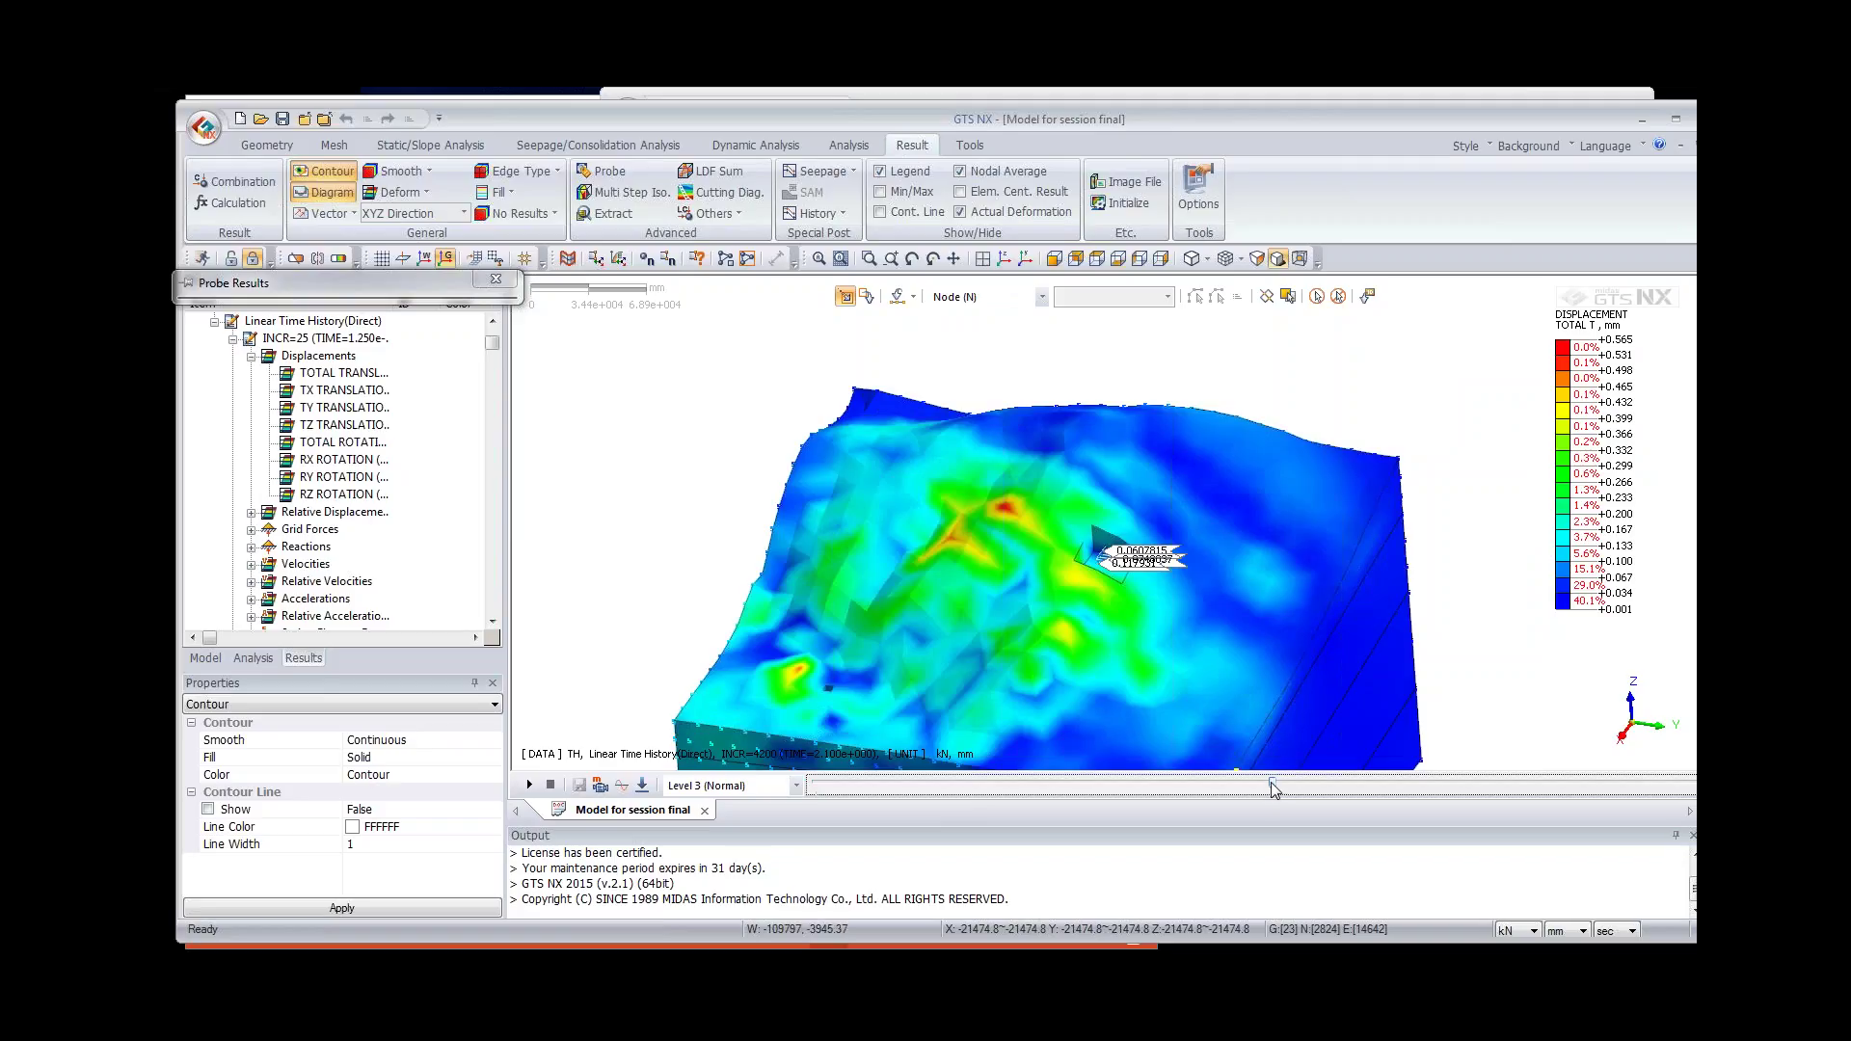
key("Right")
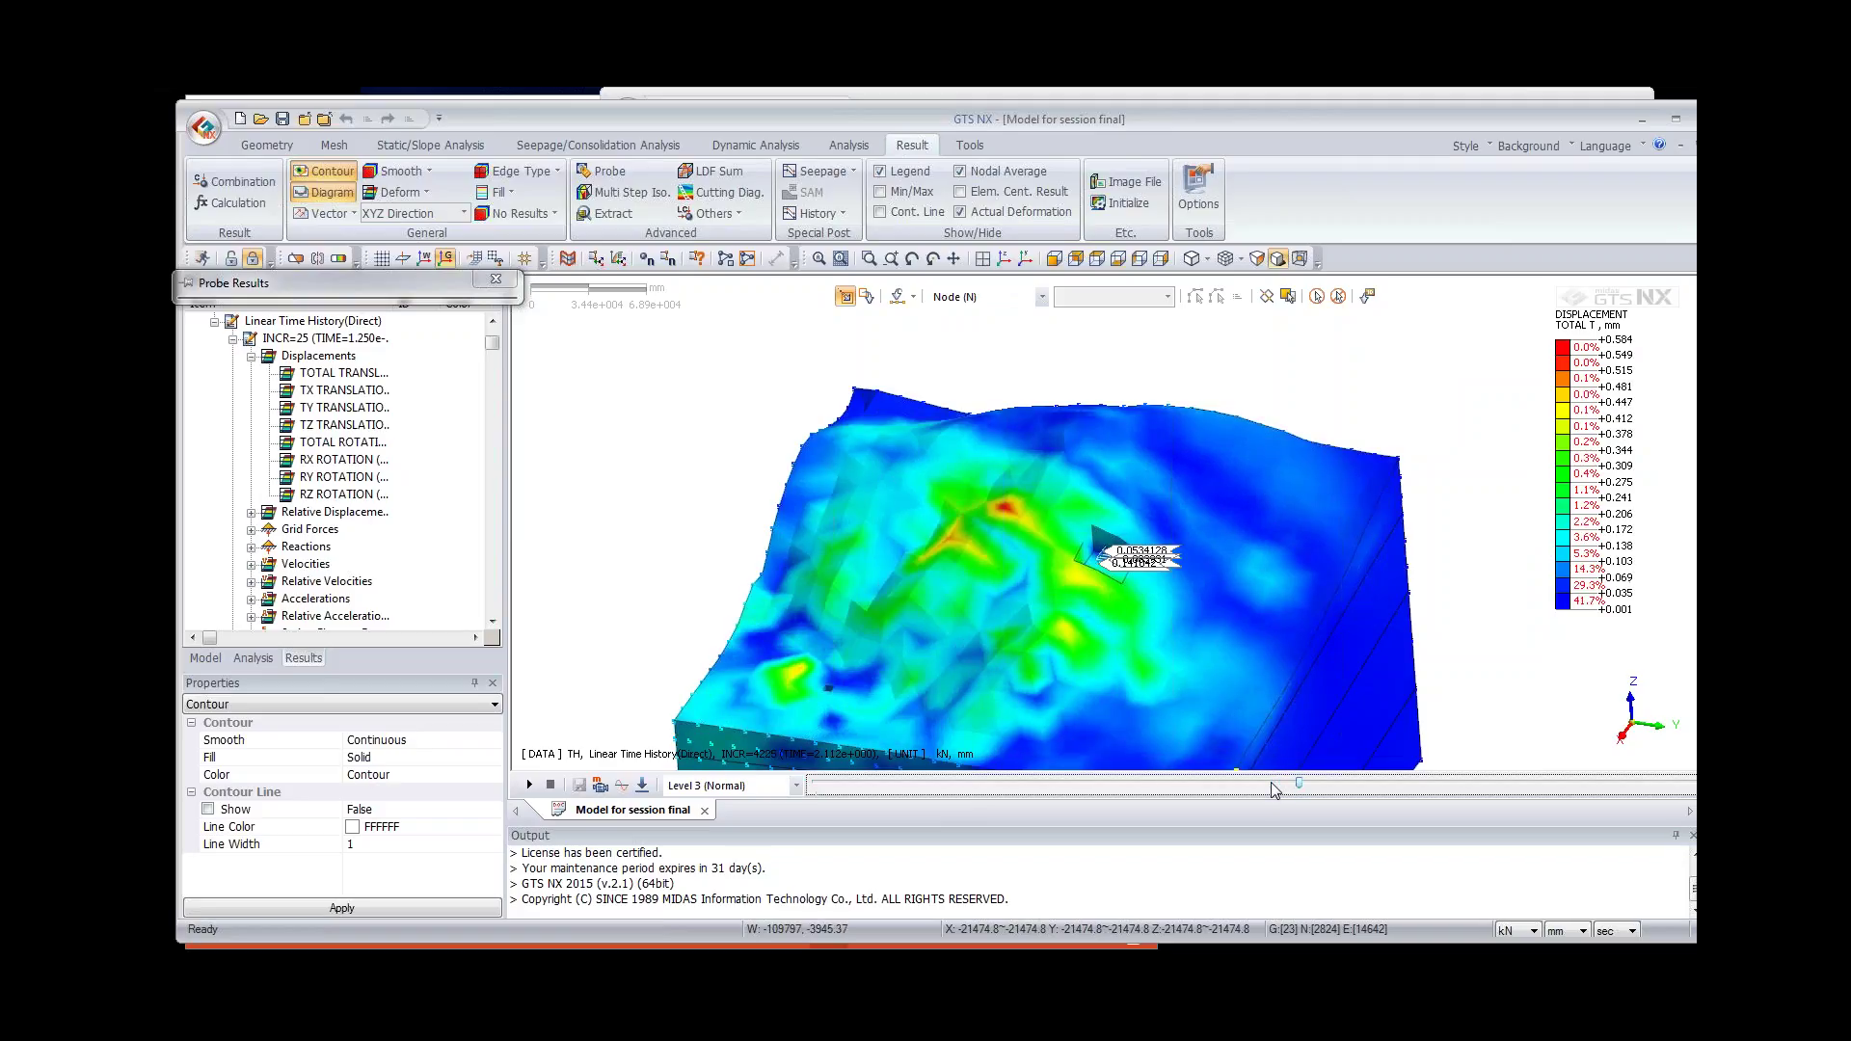
key("Right")
key("Right")
key("Right")
key("Right")
key("Right")
key("Right")
key("Right")
key("Right")
key("Right")
key("Right")
key("Right")
key("Right")
key("Right")
key("Right")
key("Right")
key("Right")
key("Right")
key("Right")
key("Right")
key("Right")
key("Right")
key("Right")
key("Right")
Step: Display the beam BENDING MOMENT contour from the INCR=2500 Beam Element Force results
left_click(511, 279)
left_click_drag(492, 342, 492, 436)
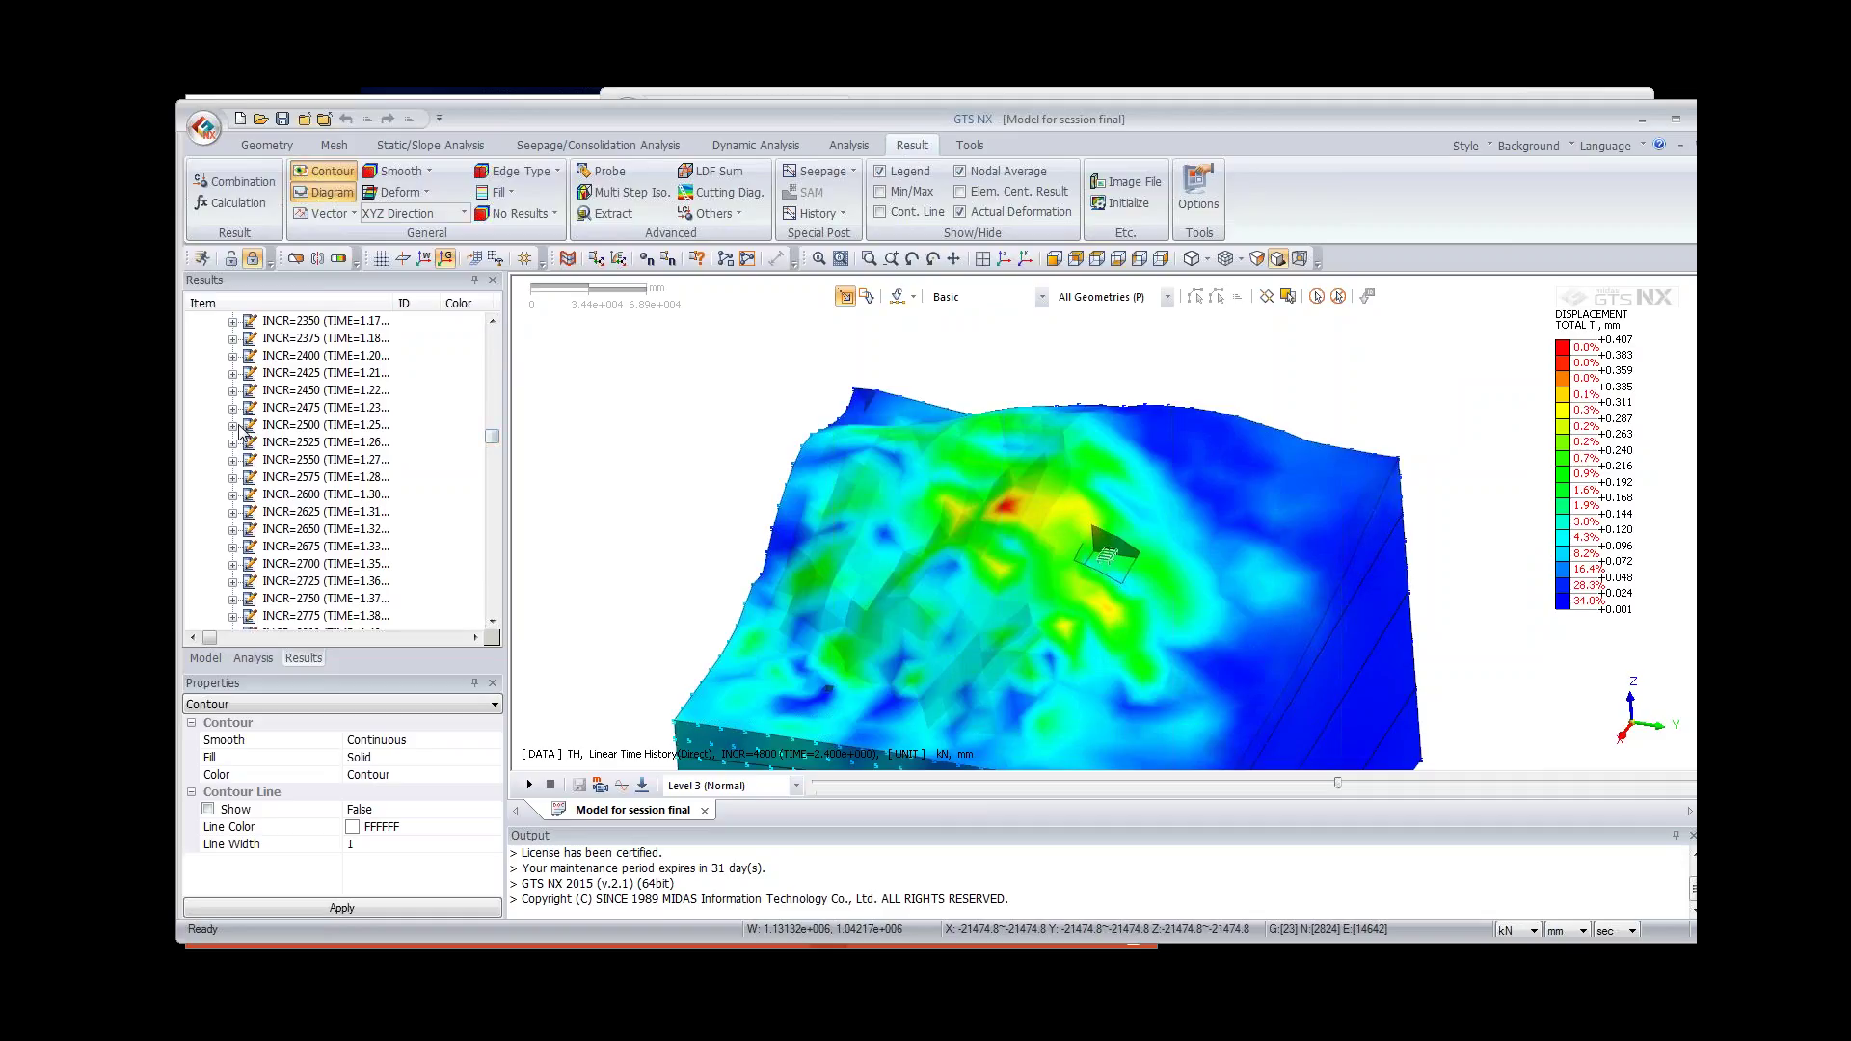
left_click(233, 425)
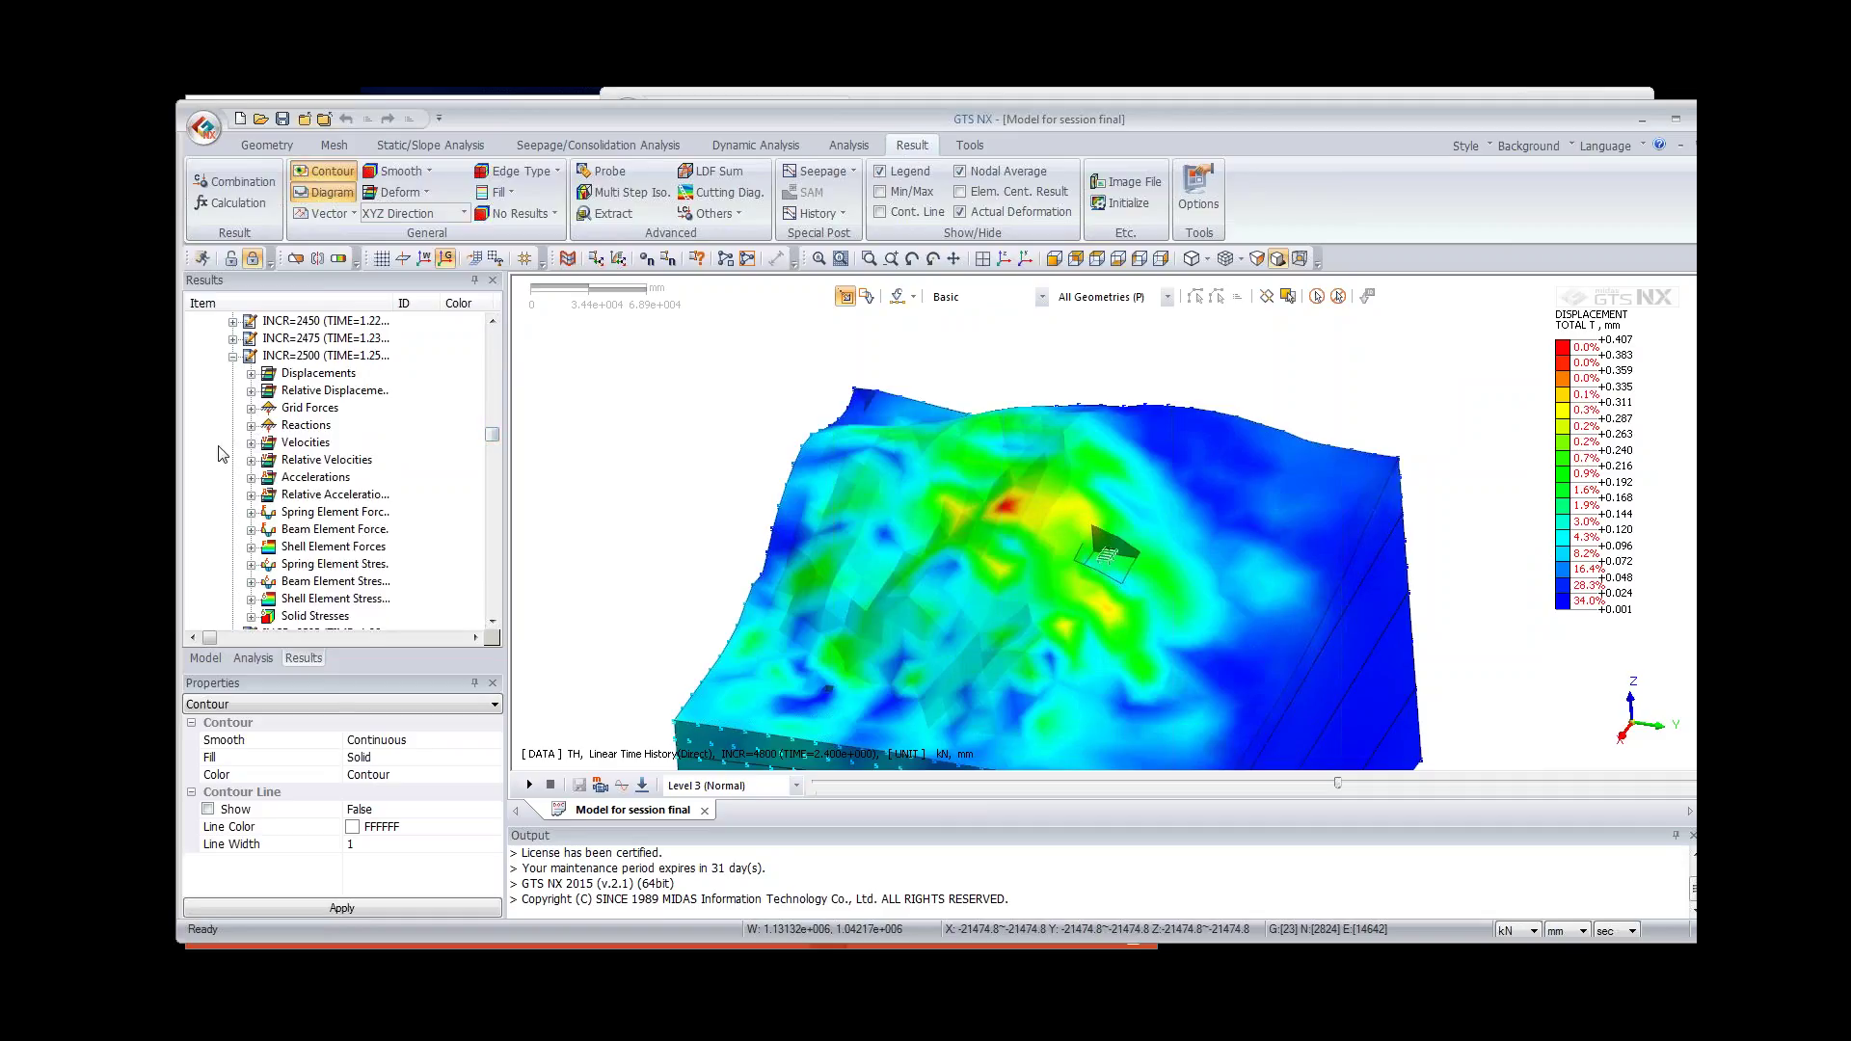
left_click(263, 529)
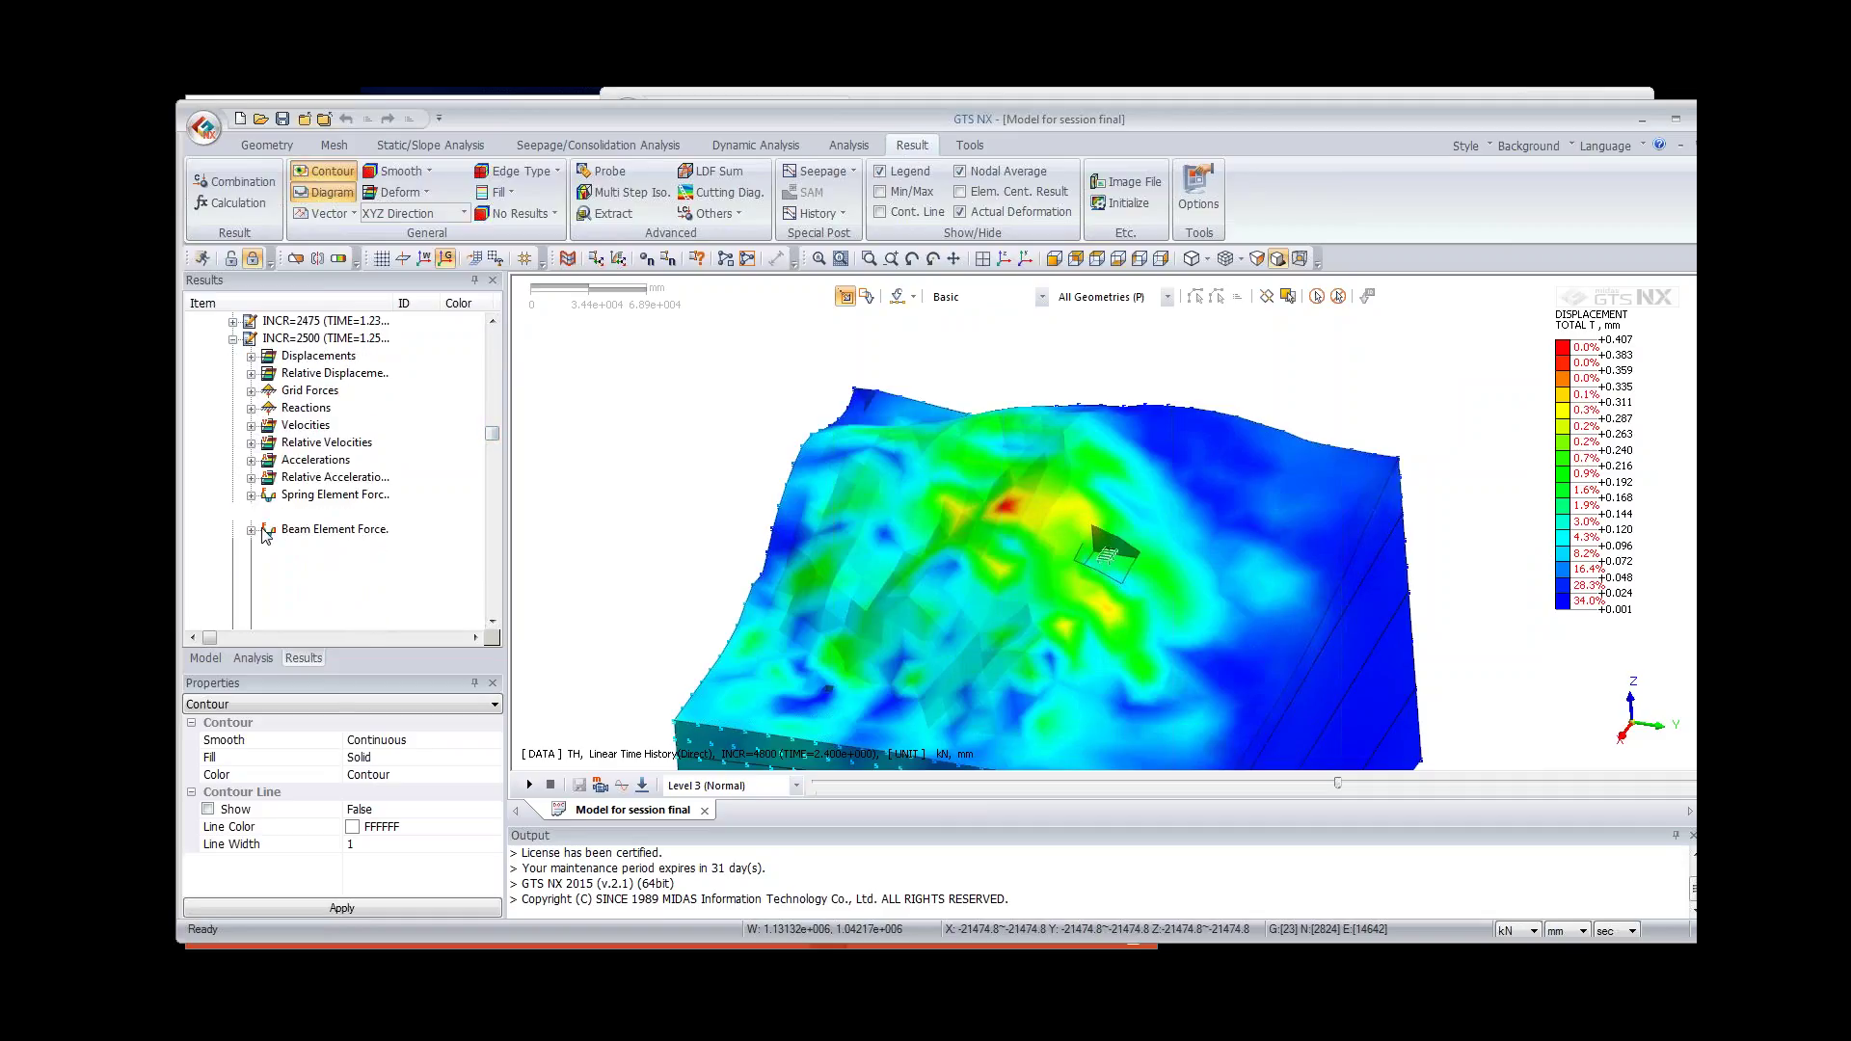
double_click(295, 529)
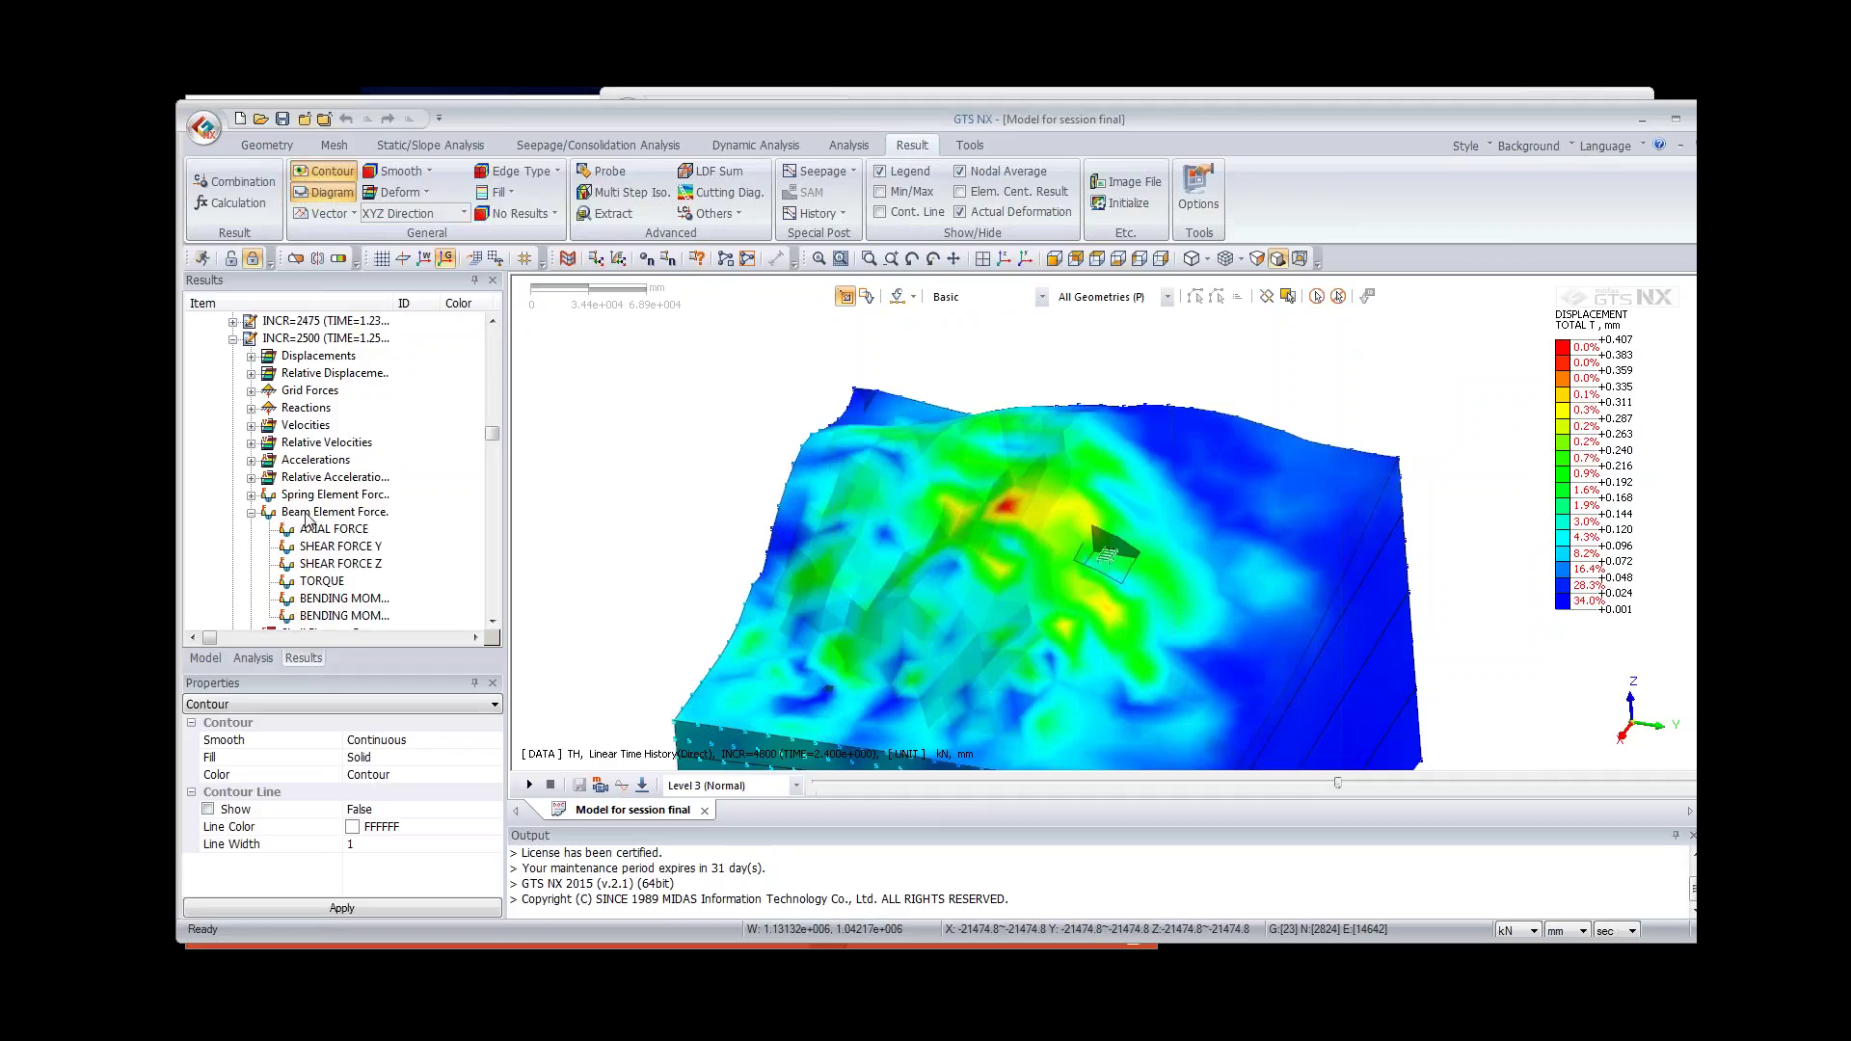
left_click(339, 600)
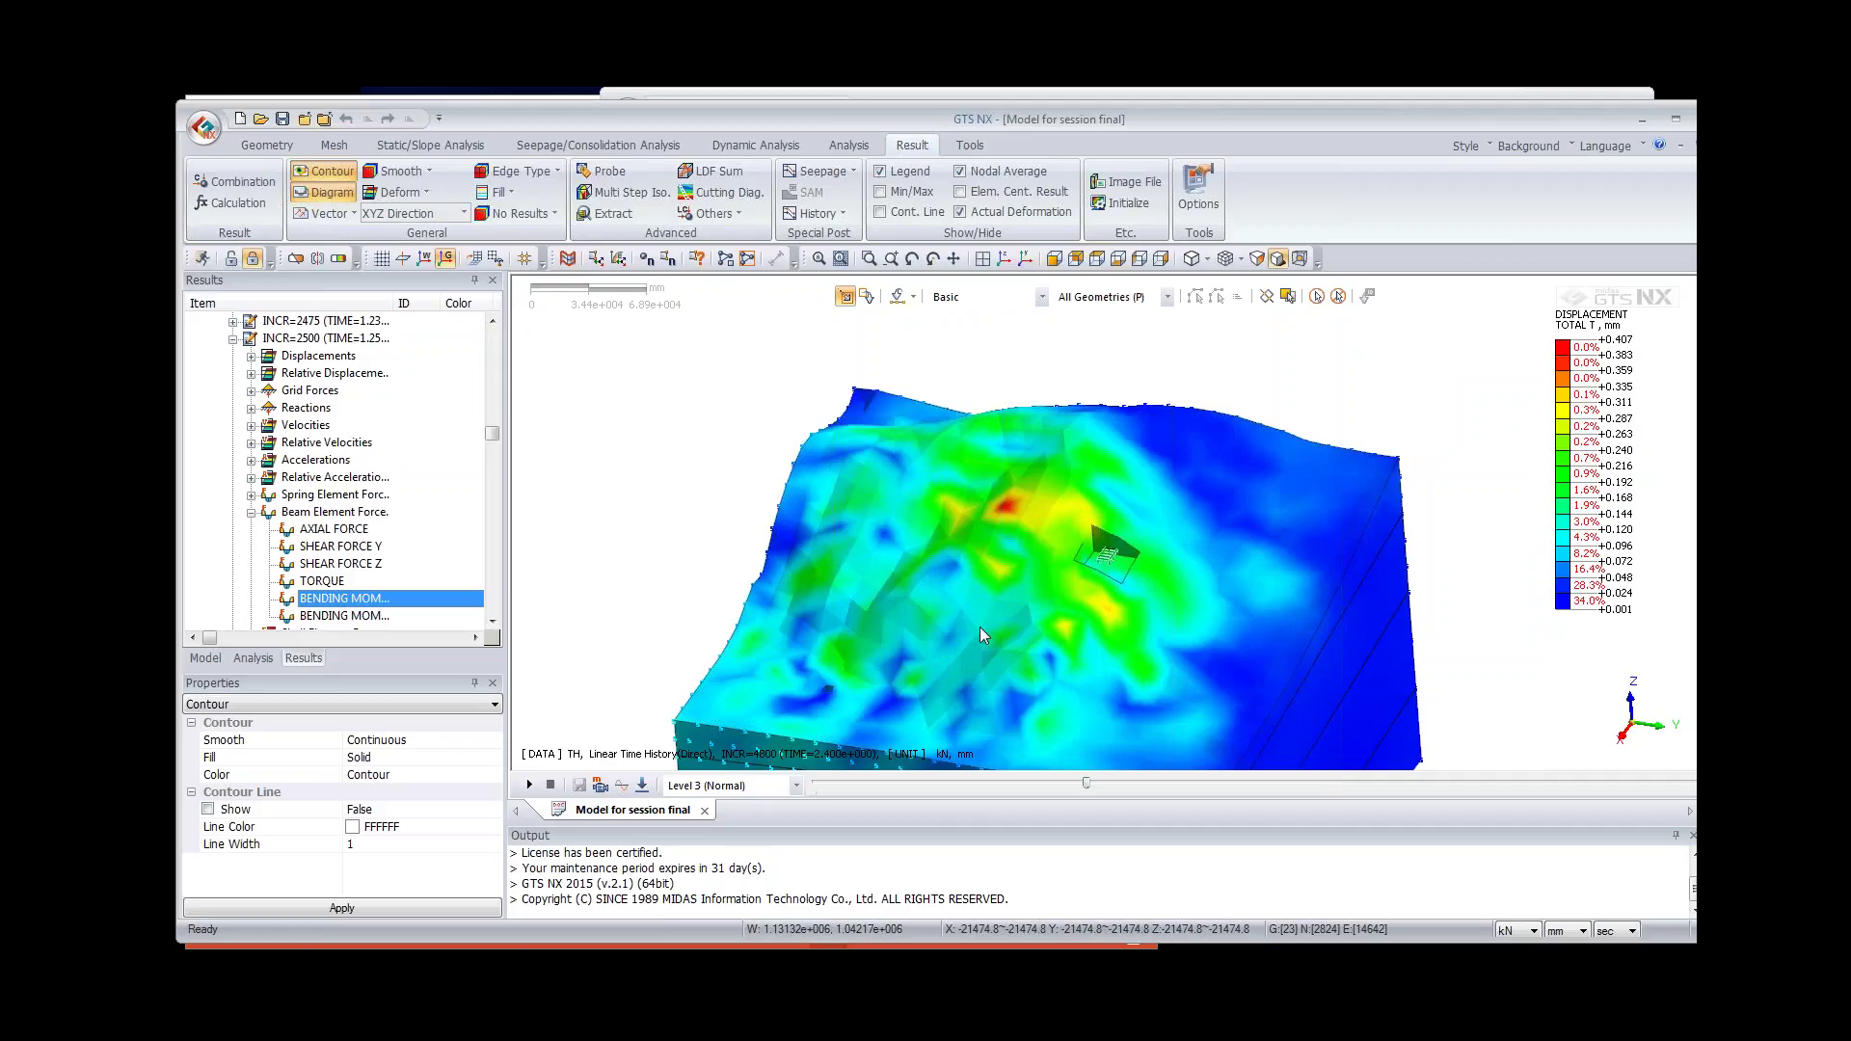
double_click(421, 598)
Step: Advance the bending moment diagram to increment 6550 in metres, then select AXIAL FORCE
scroll(1123, 568, "up", 5)
scroll(1120, 567, "up", 3)
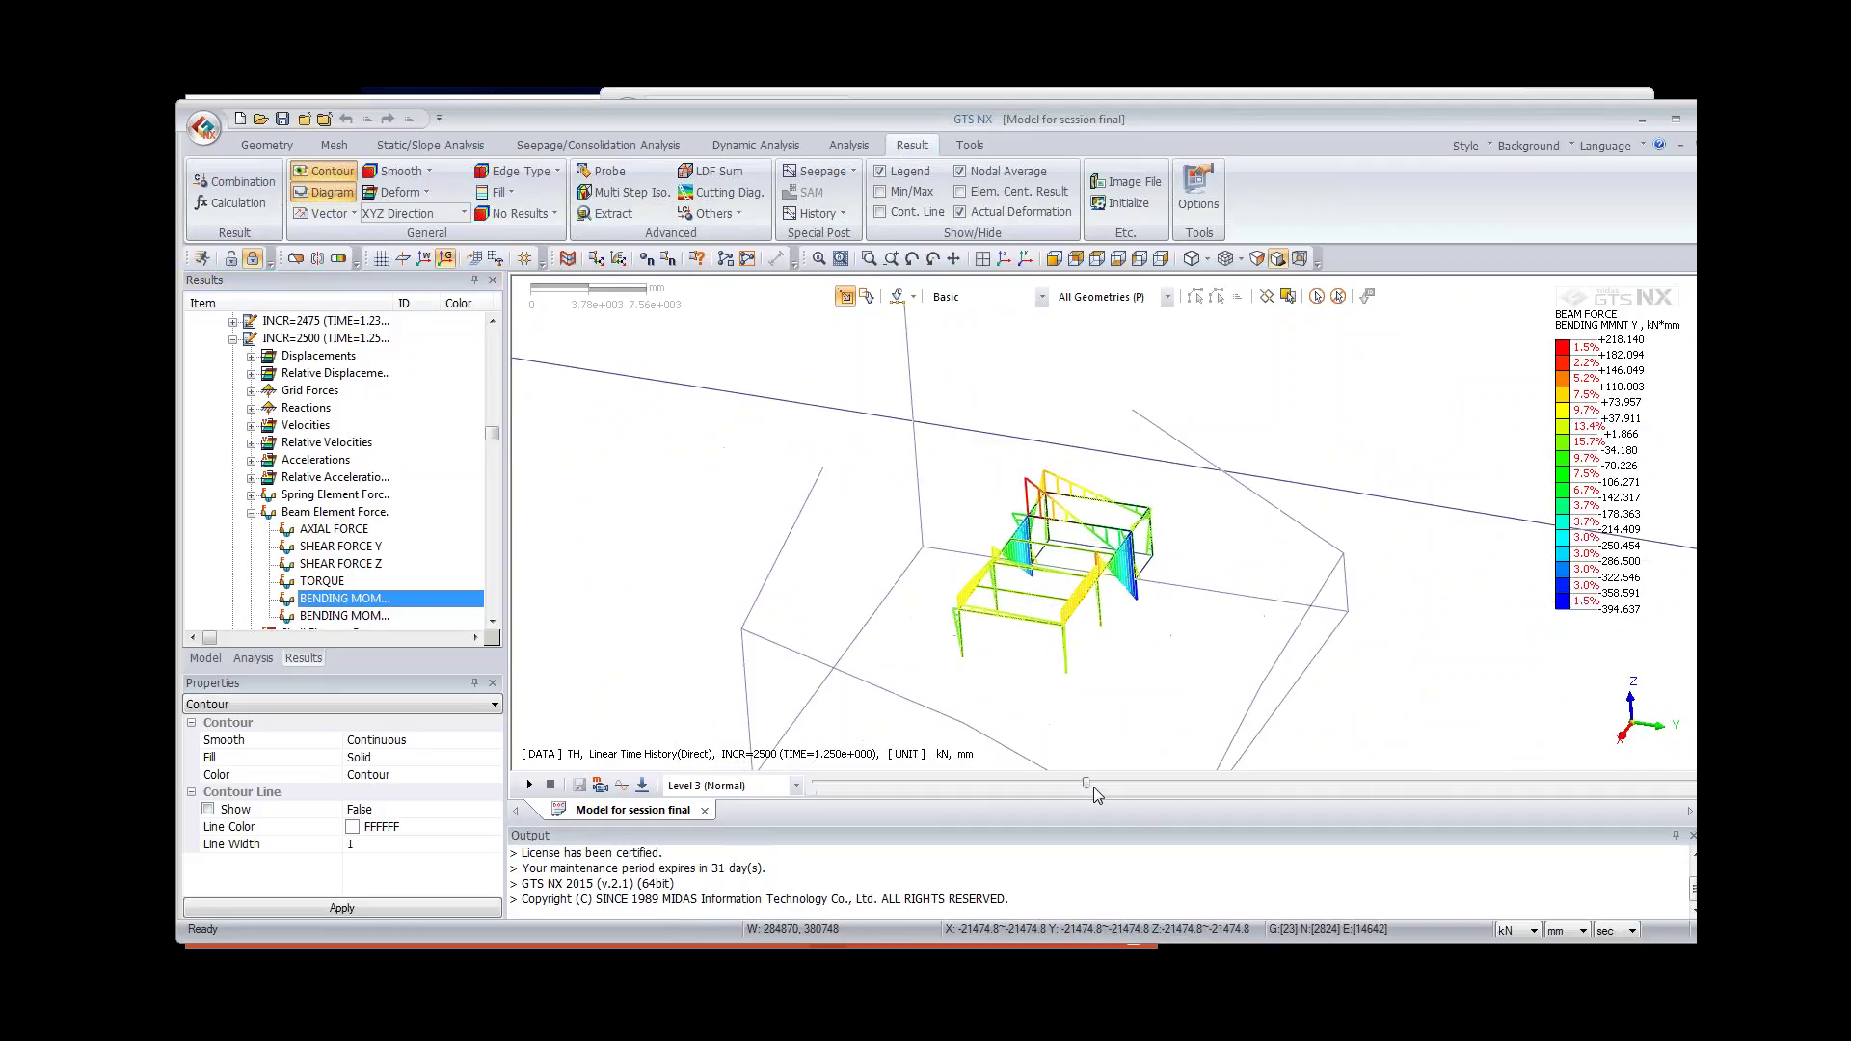
left_click_drag(1086, 784, 1367, 785)
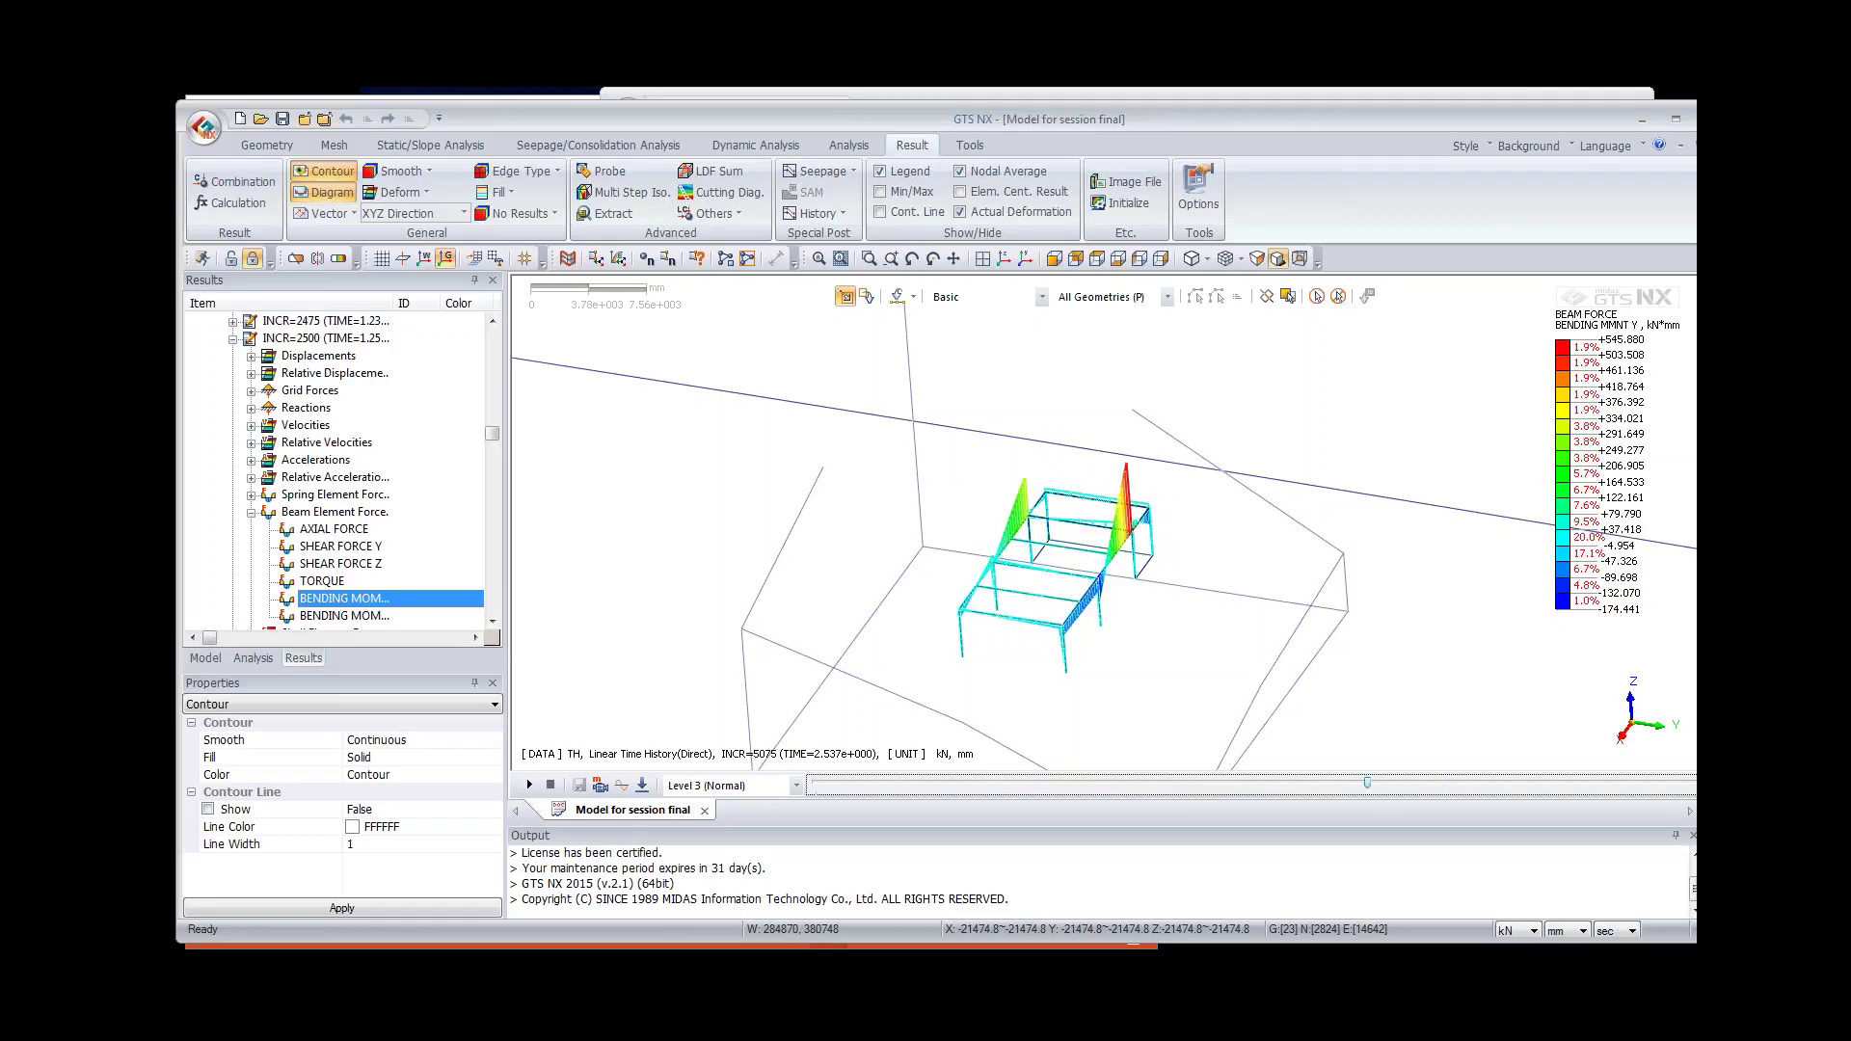
left_click(1581, 931)
left_click(1573, 877)
left_click_drag(1367, 783, 1533, 815)
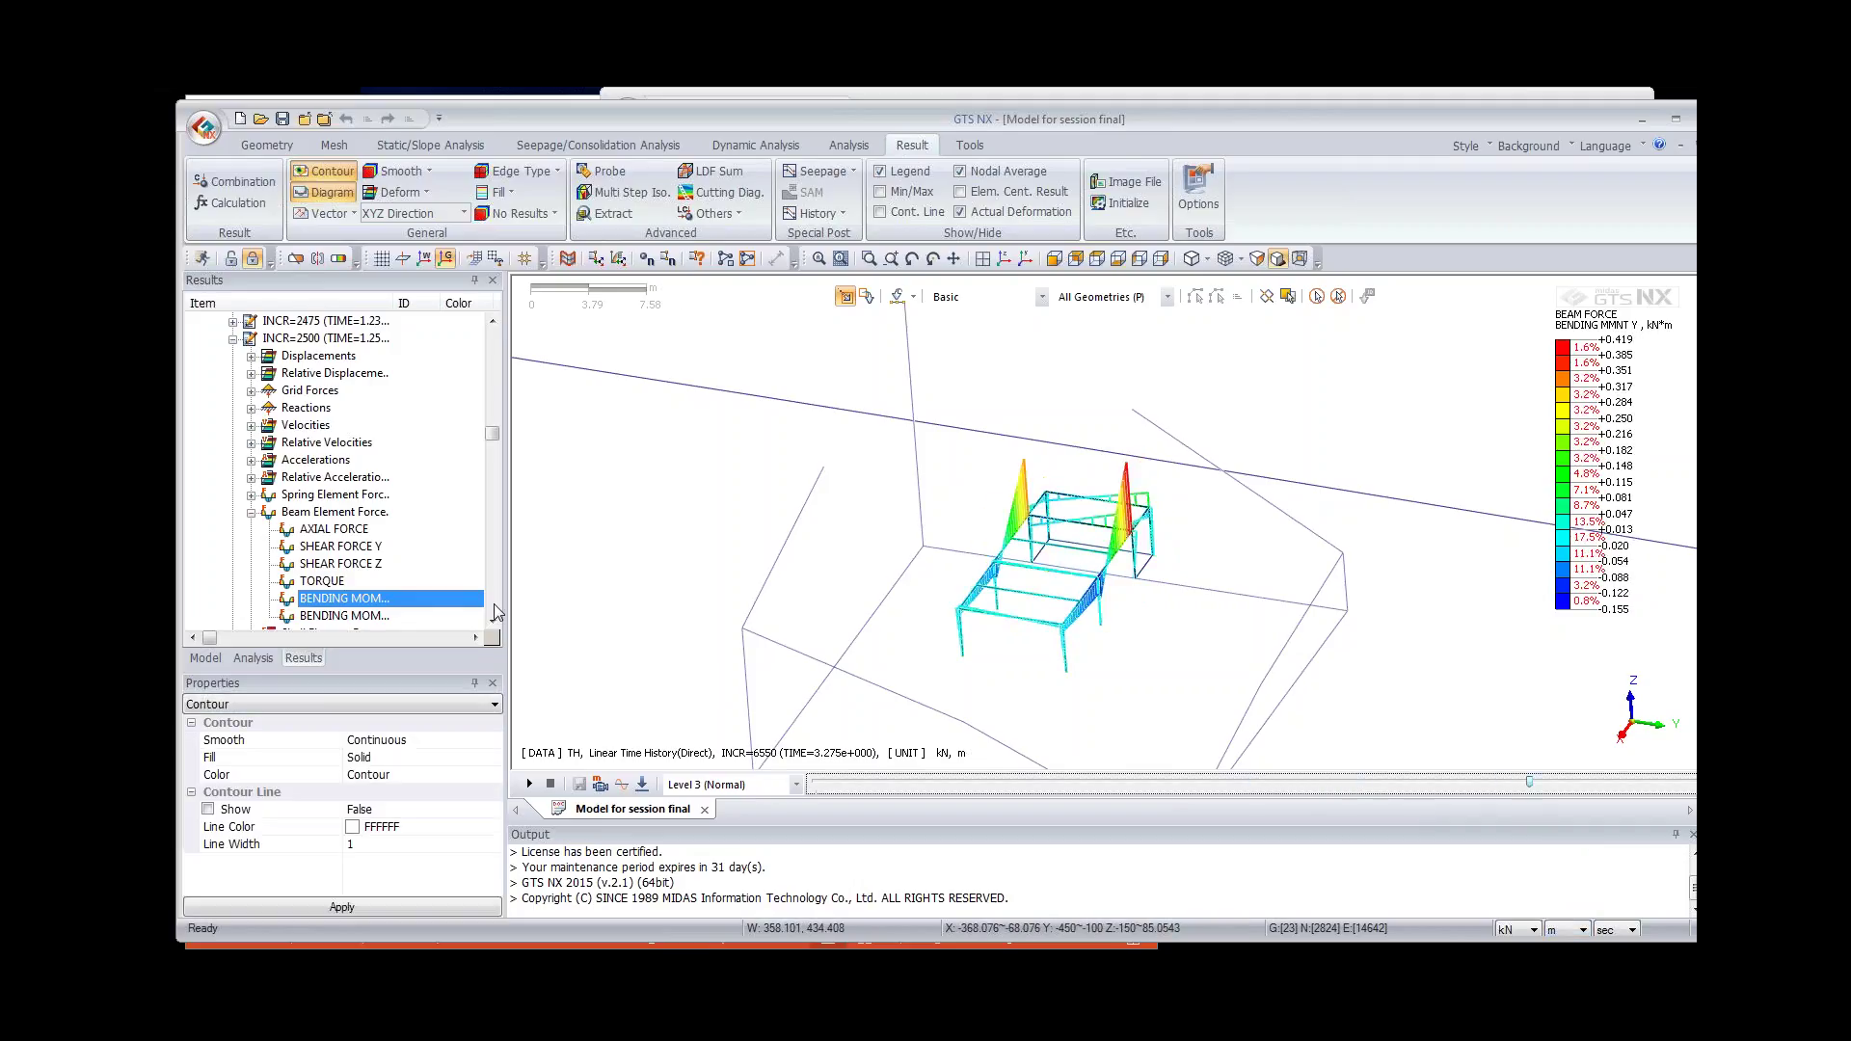
left_click(339, 529)
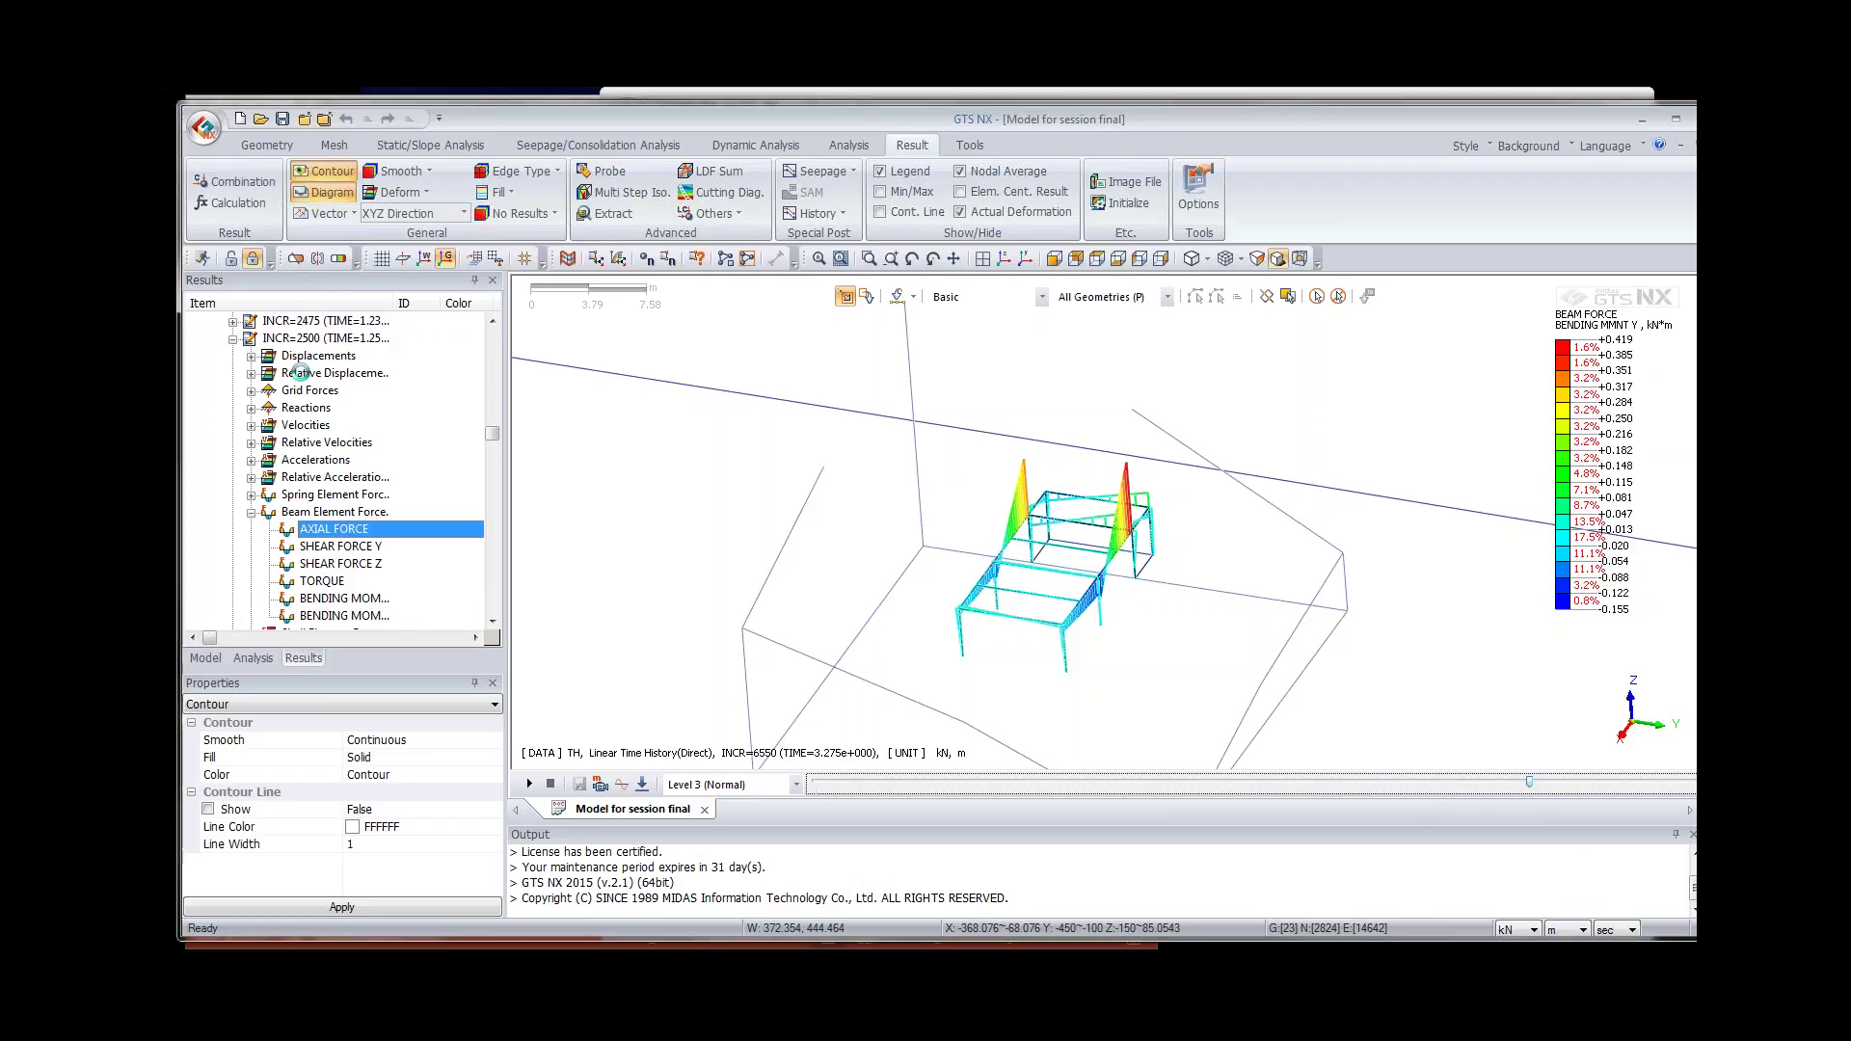
scroll(330, 420, "down", 3)
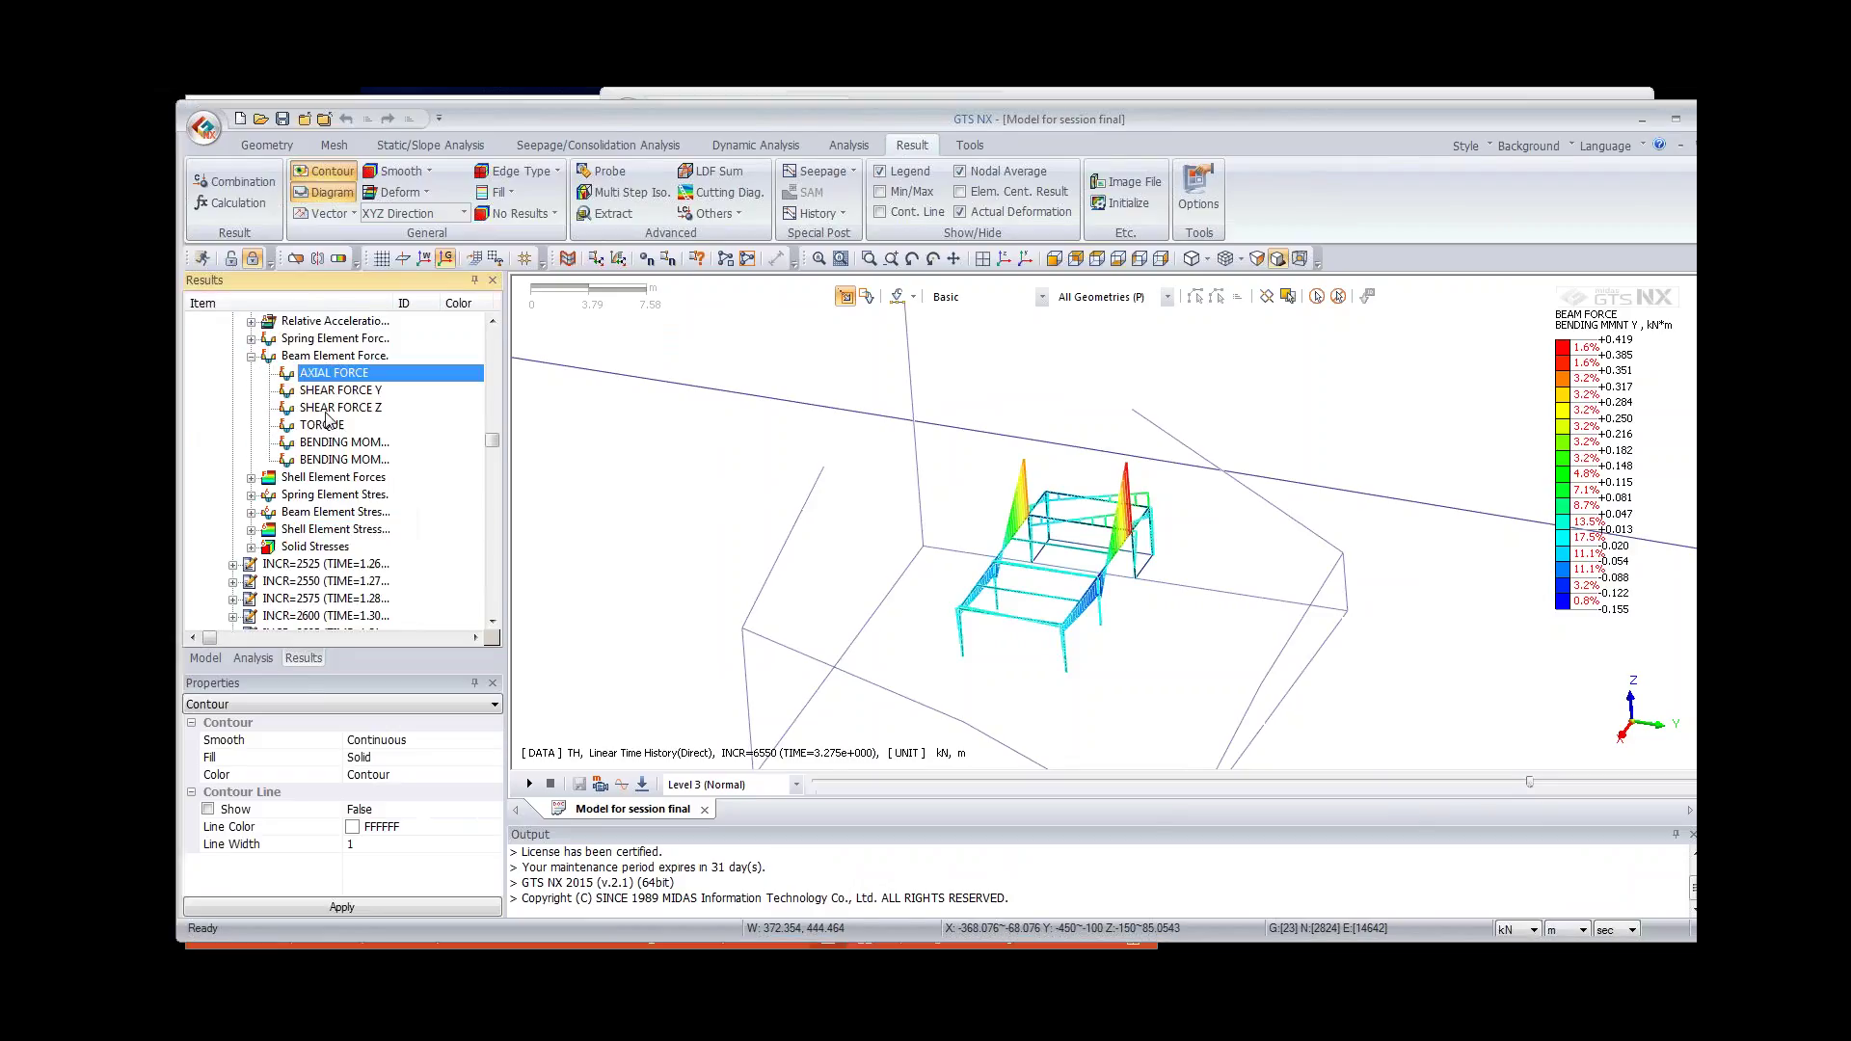
Step: Show the shell MEMBRANE FORCE XX contour at increment 2525 (time 1.263), zoomed out
left_click(250, 478)
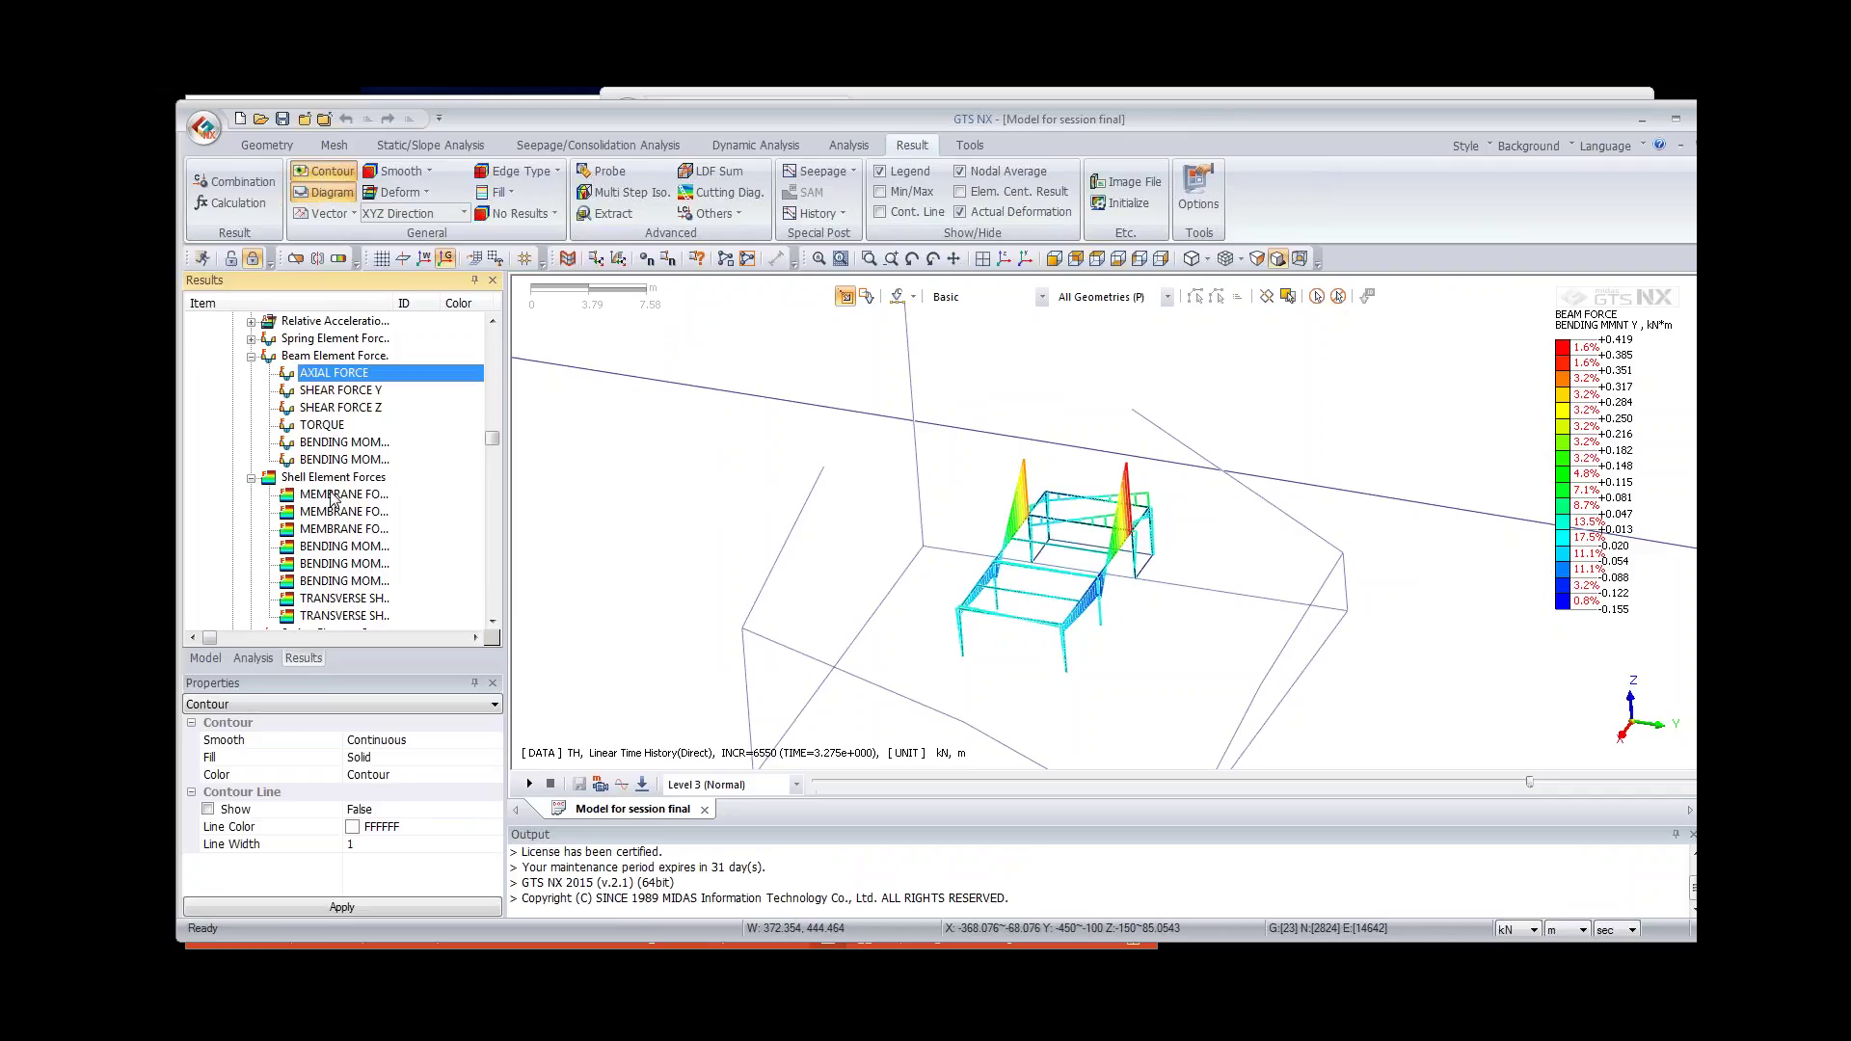
left_click(331, 494)
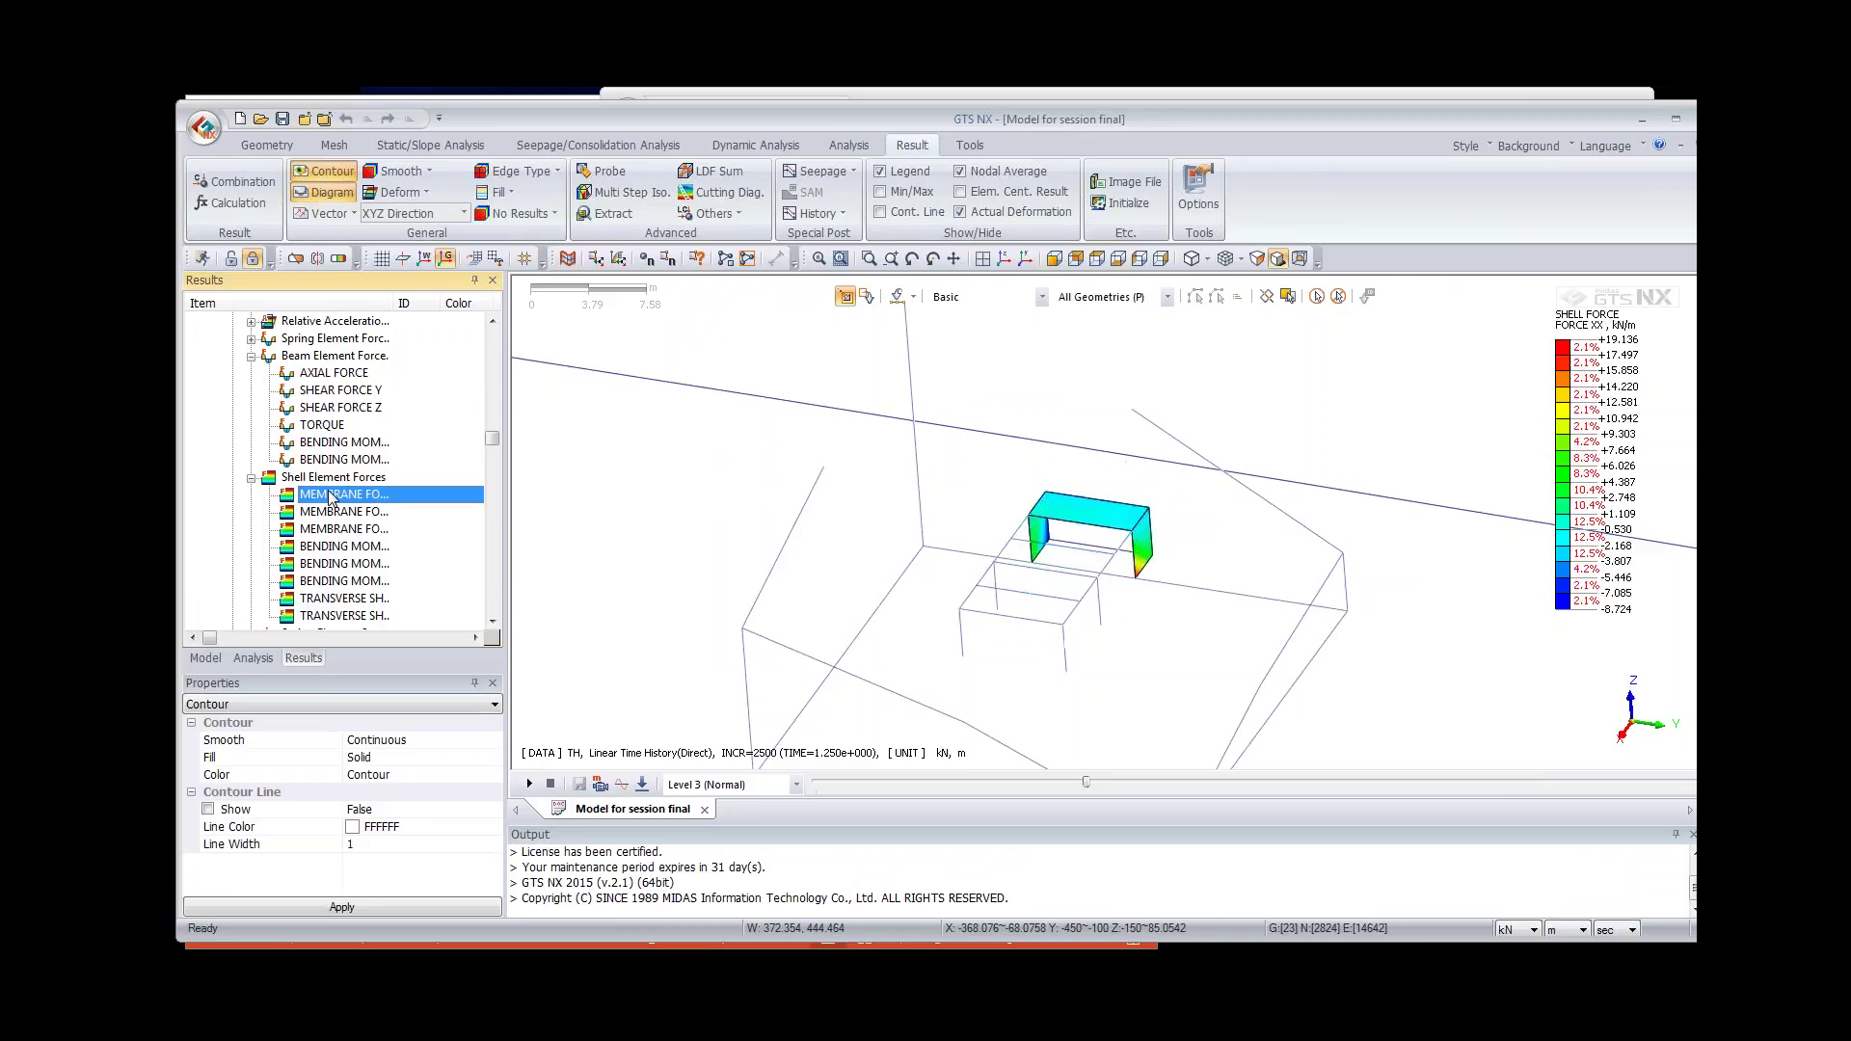
mouse_move(1086, 783)
left_mouse_down()
mouse_move(1228, 789)
mouse_move(1089, 784)
left_mouse_up()
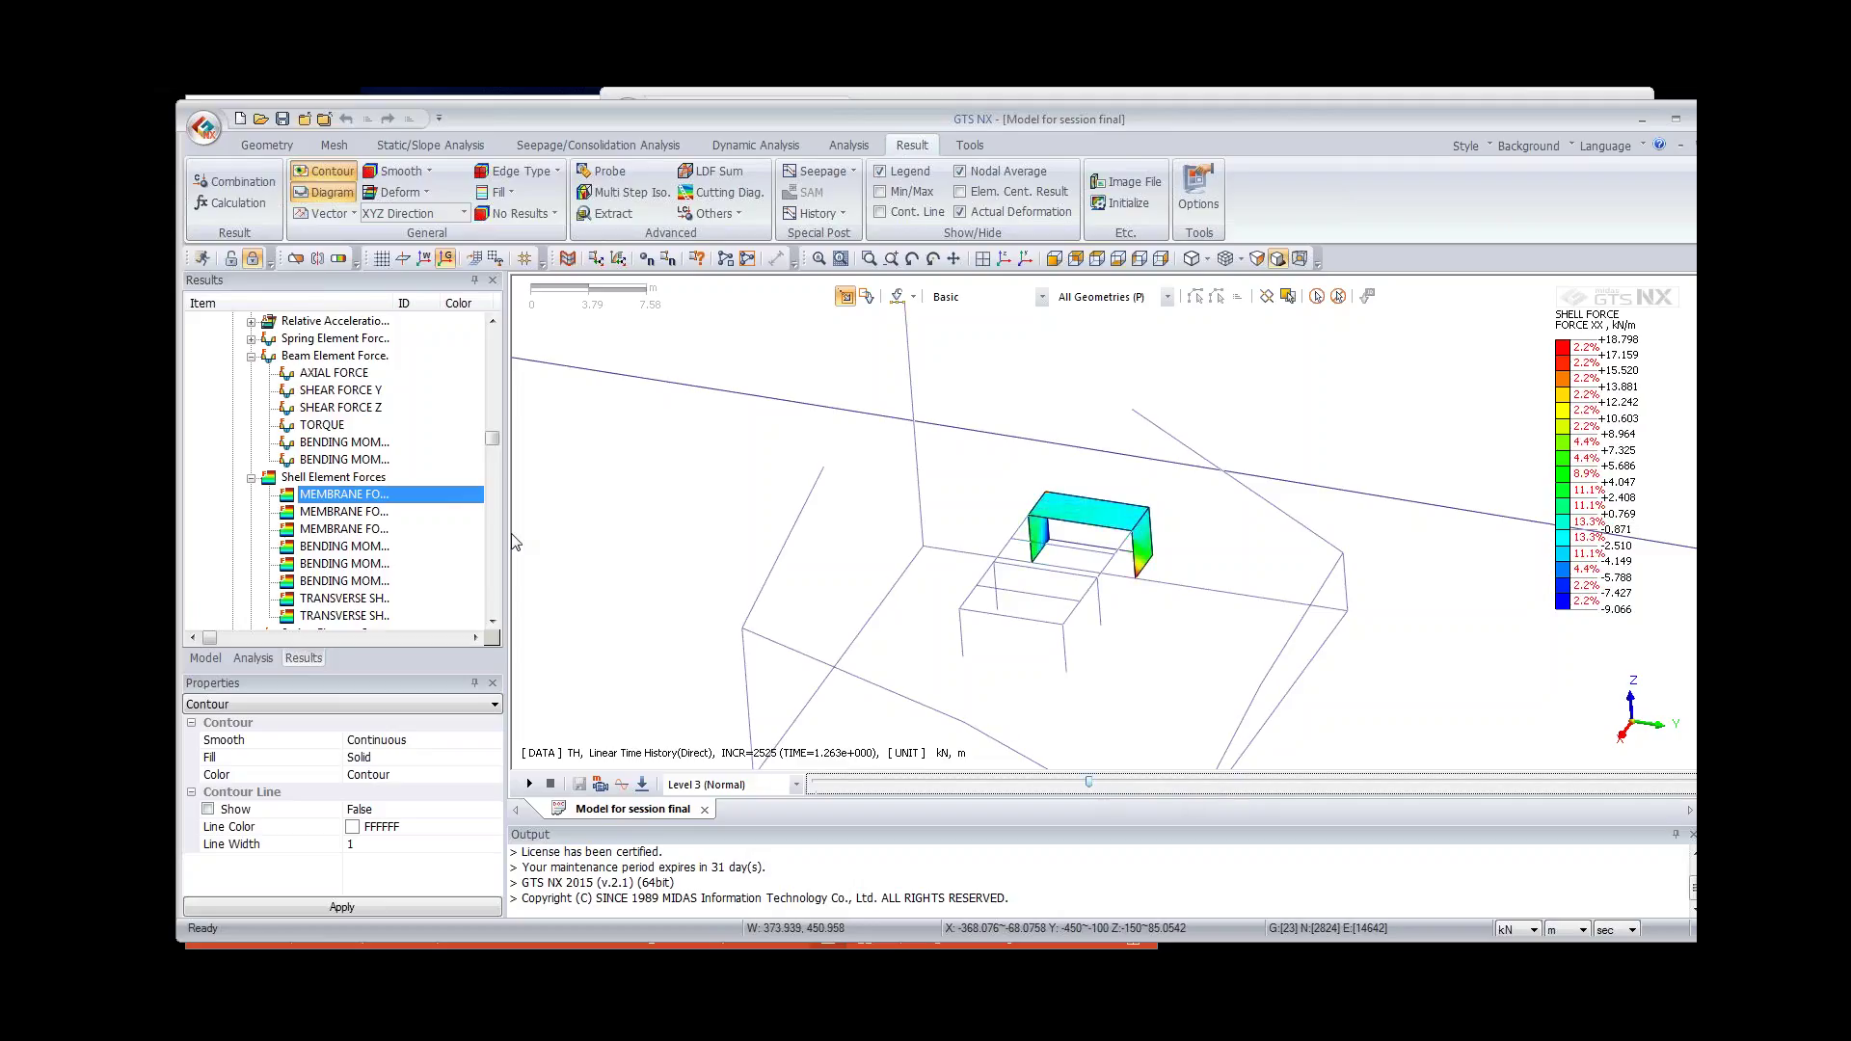
scroll(627, 516, "down", 3)
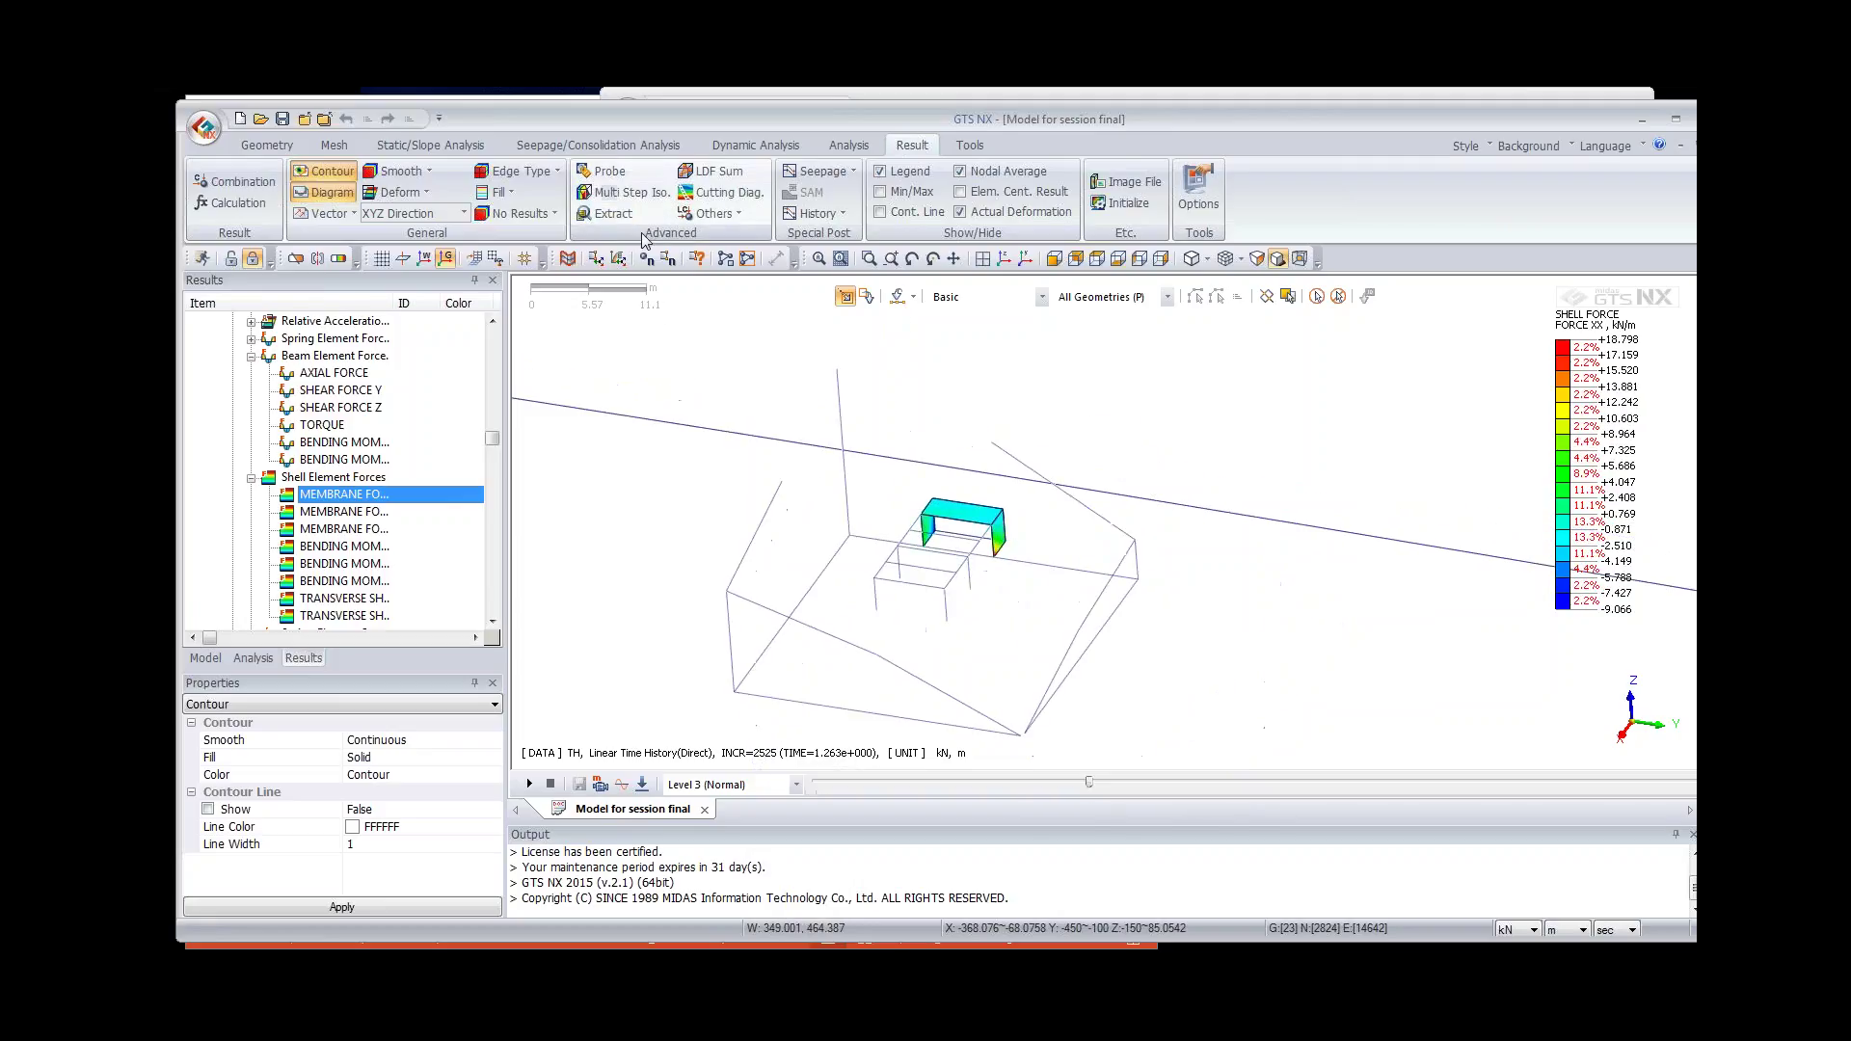
Step: Set up Extract Results with analysis set TH and result type Beam Element Forces
left_click(610, 216)
left_click(610, 216)
left_click_drag(223, 258, 294, 257)
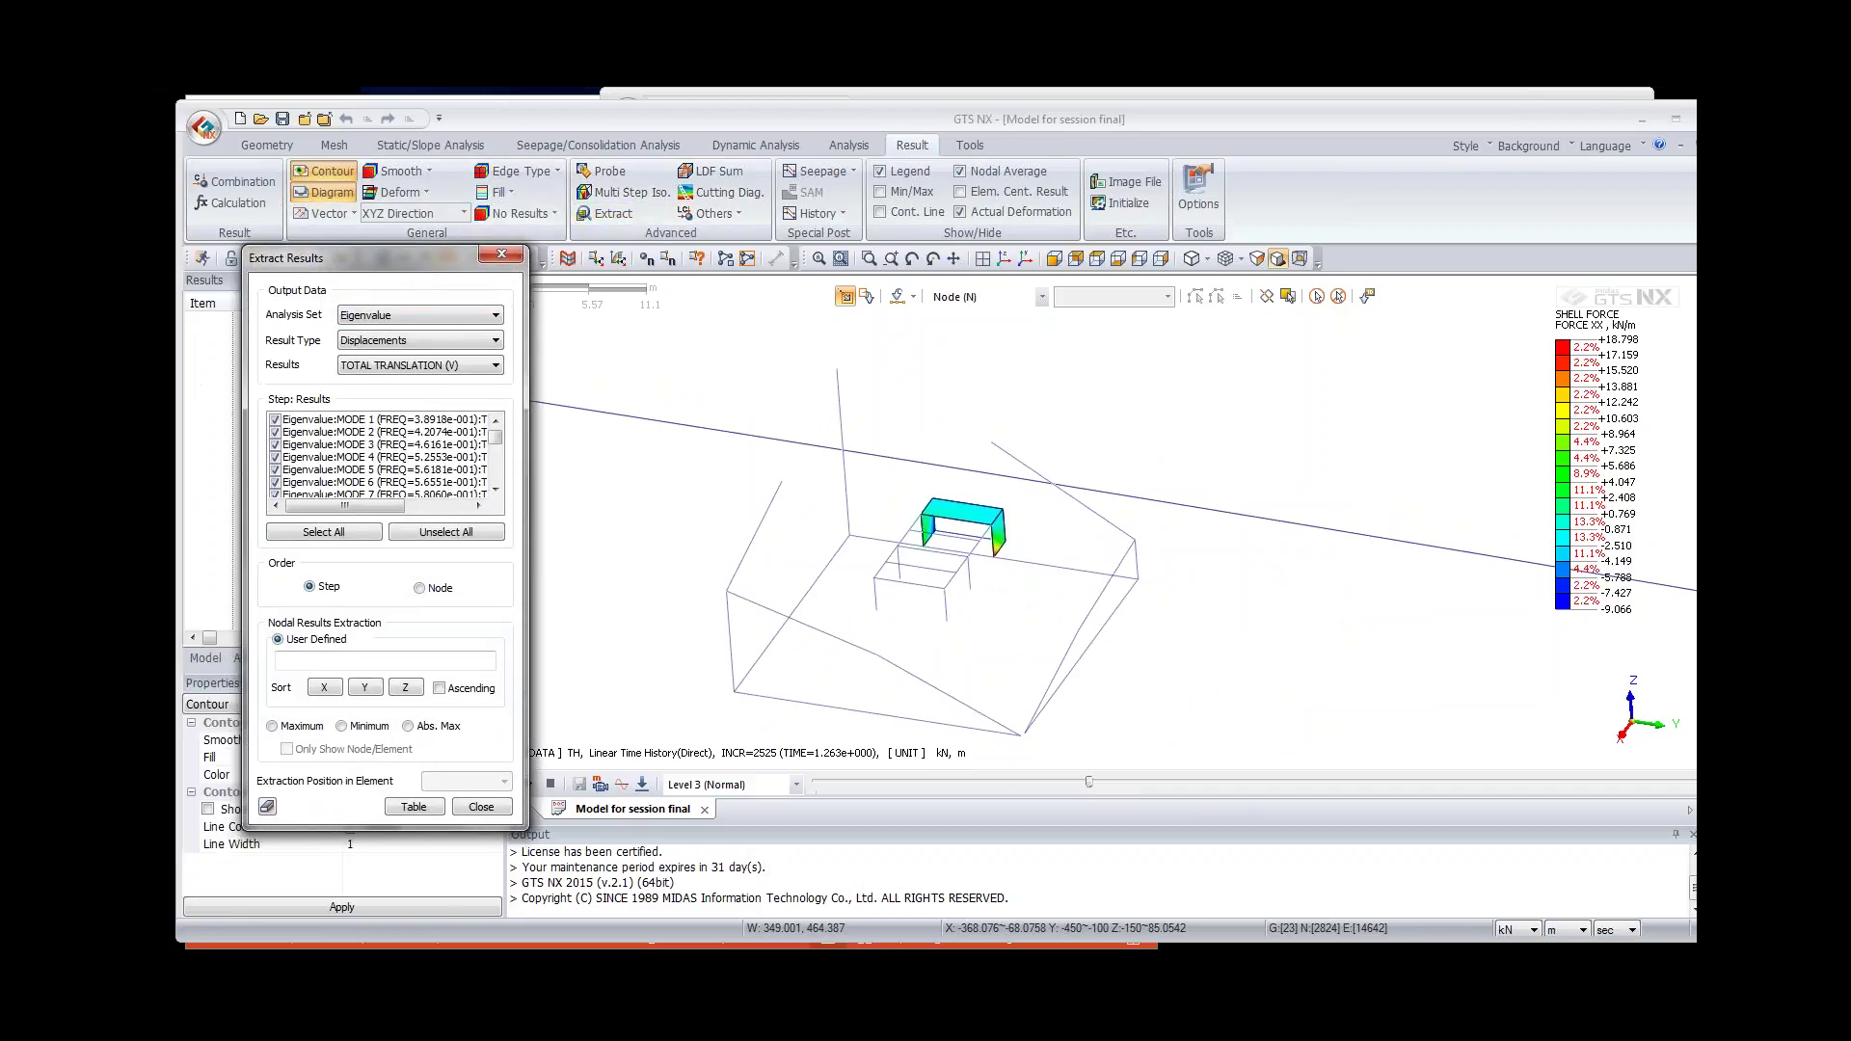
left_click(396, 315)
left_click(369, 352)
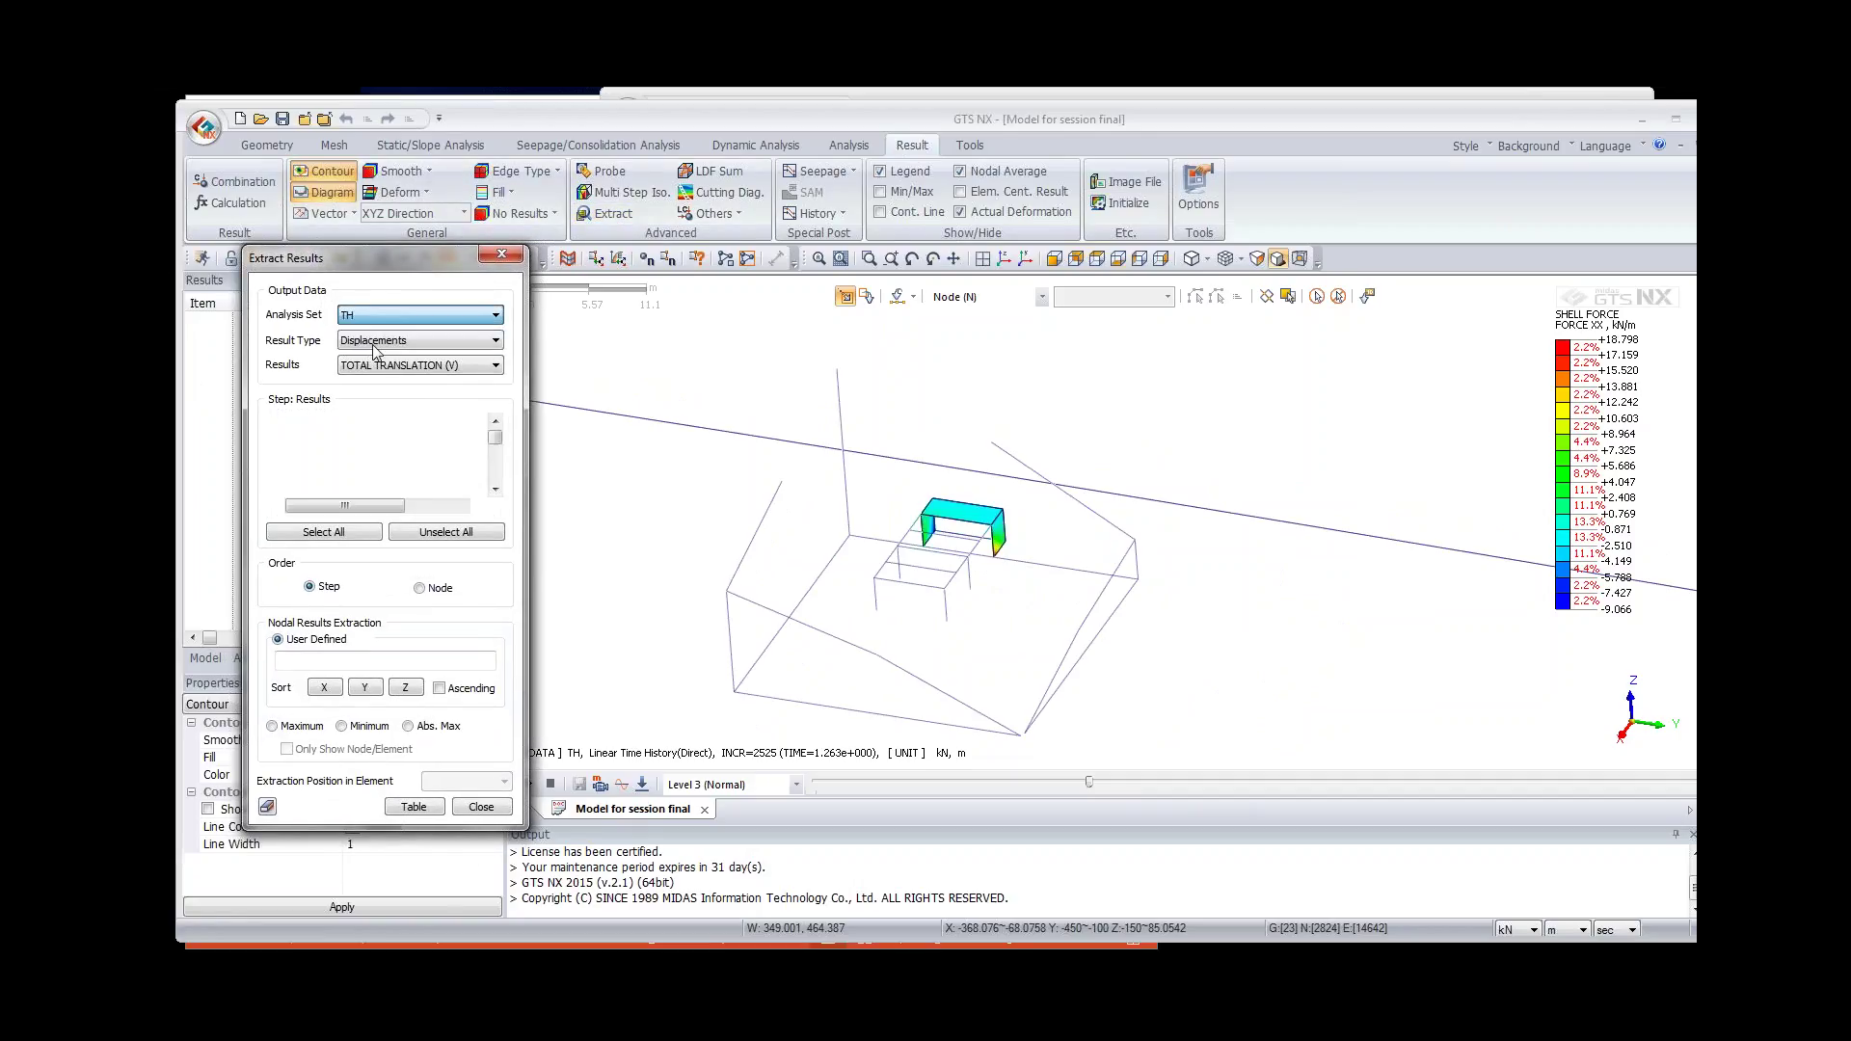
left_click(373, 345)
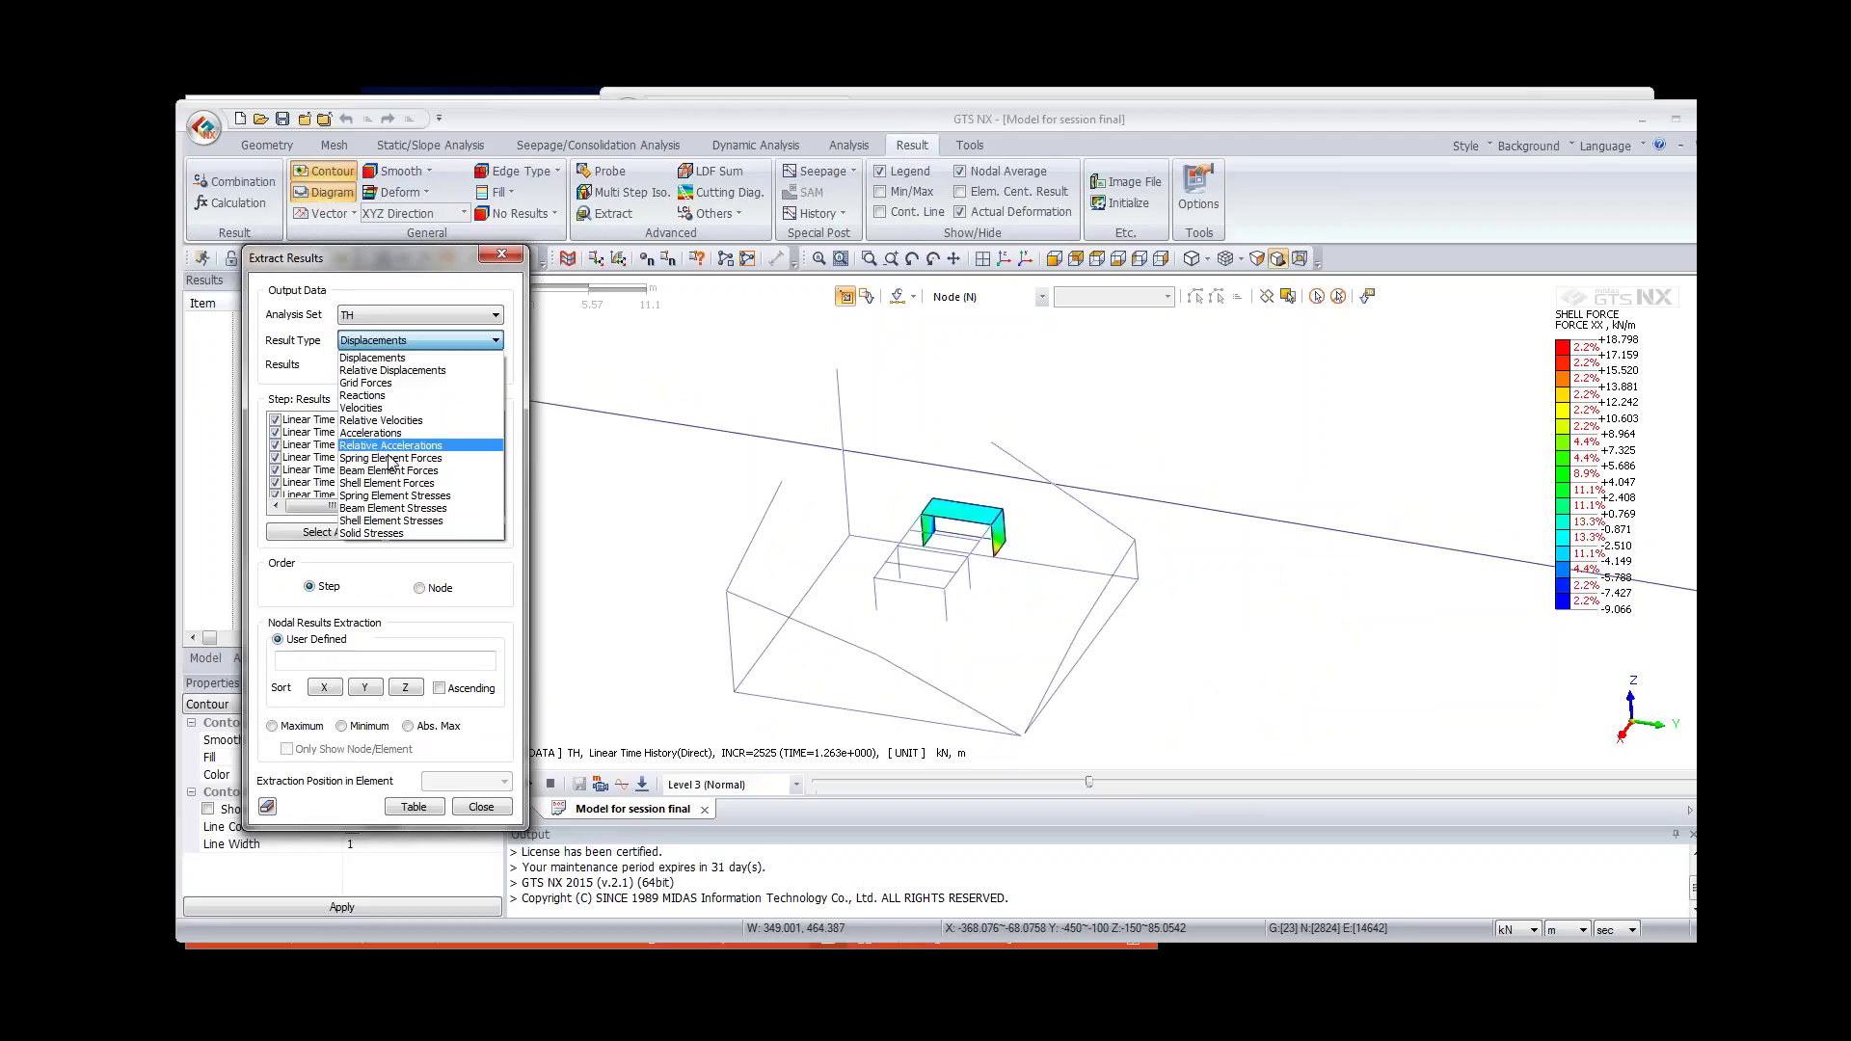
left_click(389, 471)
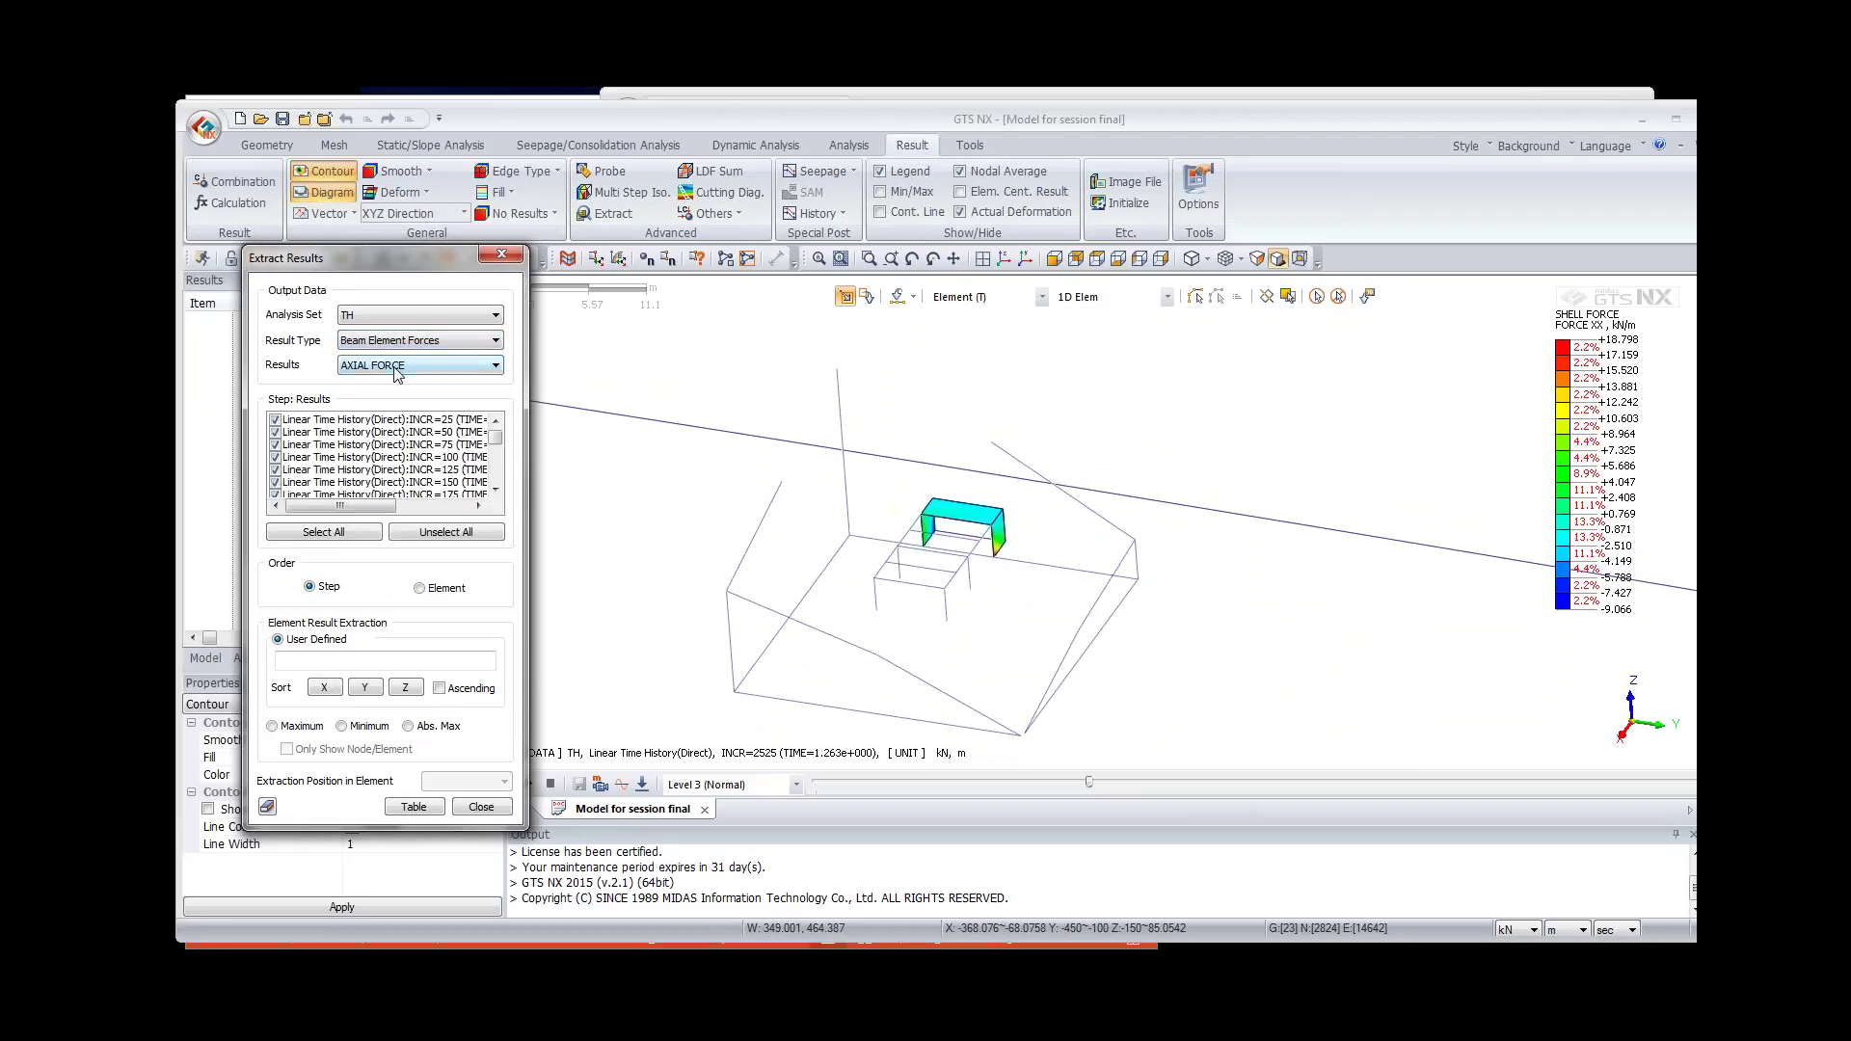
Step: Pick beam elements 3 and 12 and generate the axial force table
left_click(876, 597)
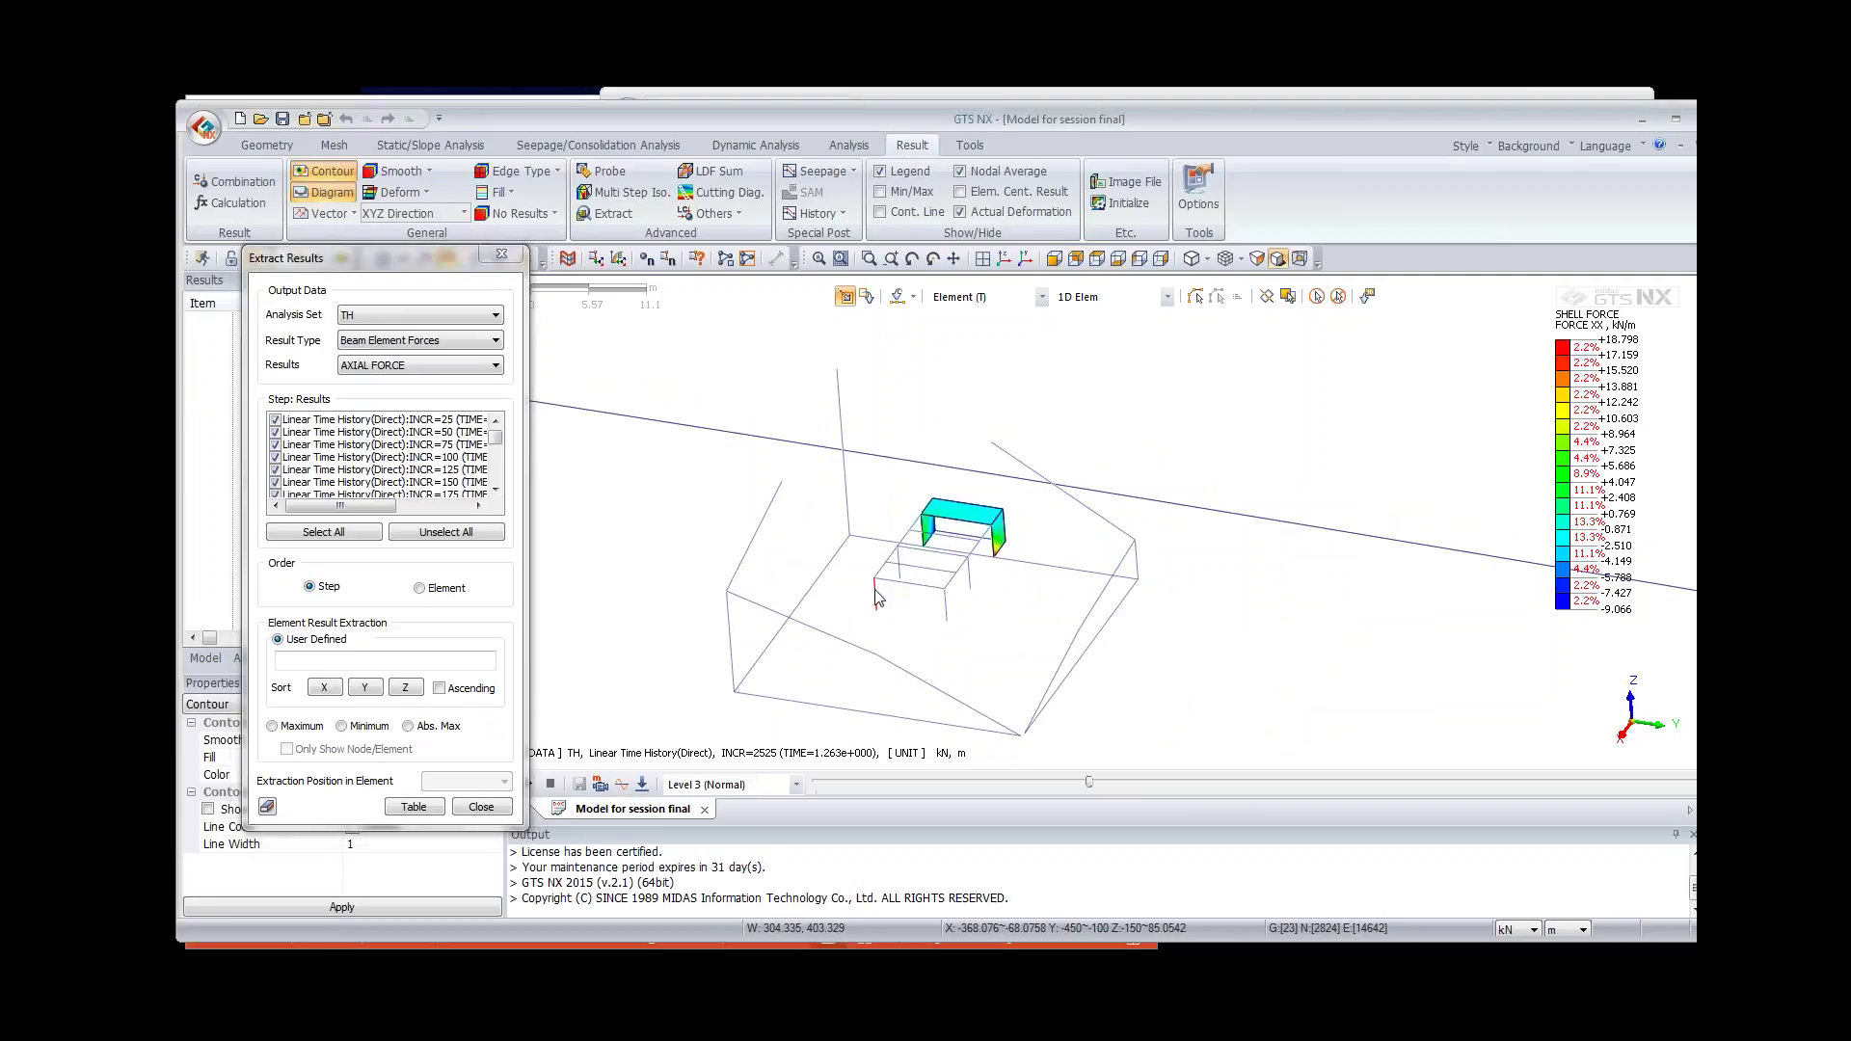
left_click(954, 561)
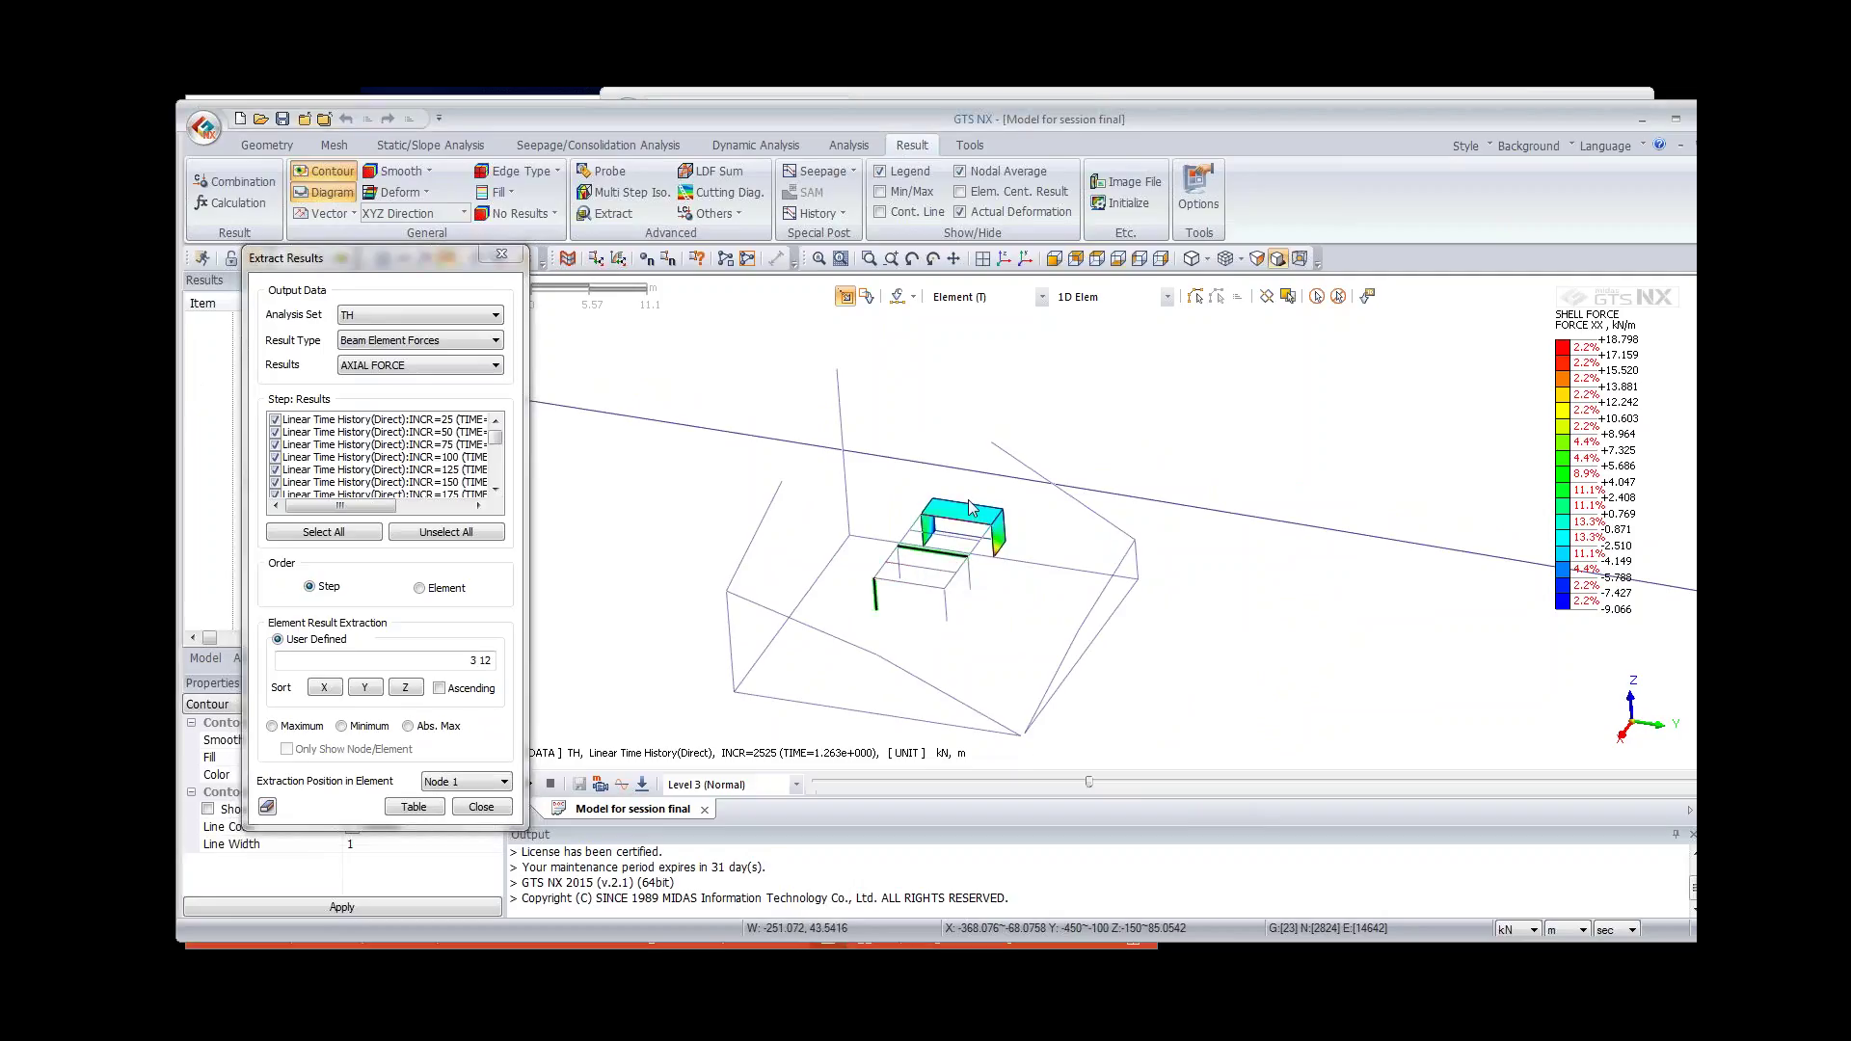
left_click(416, 807)
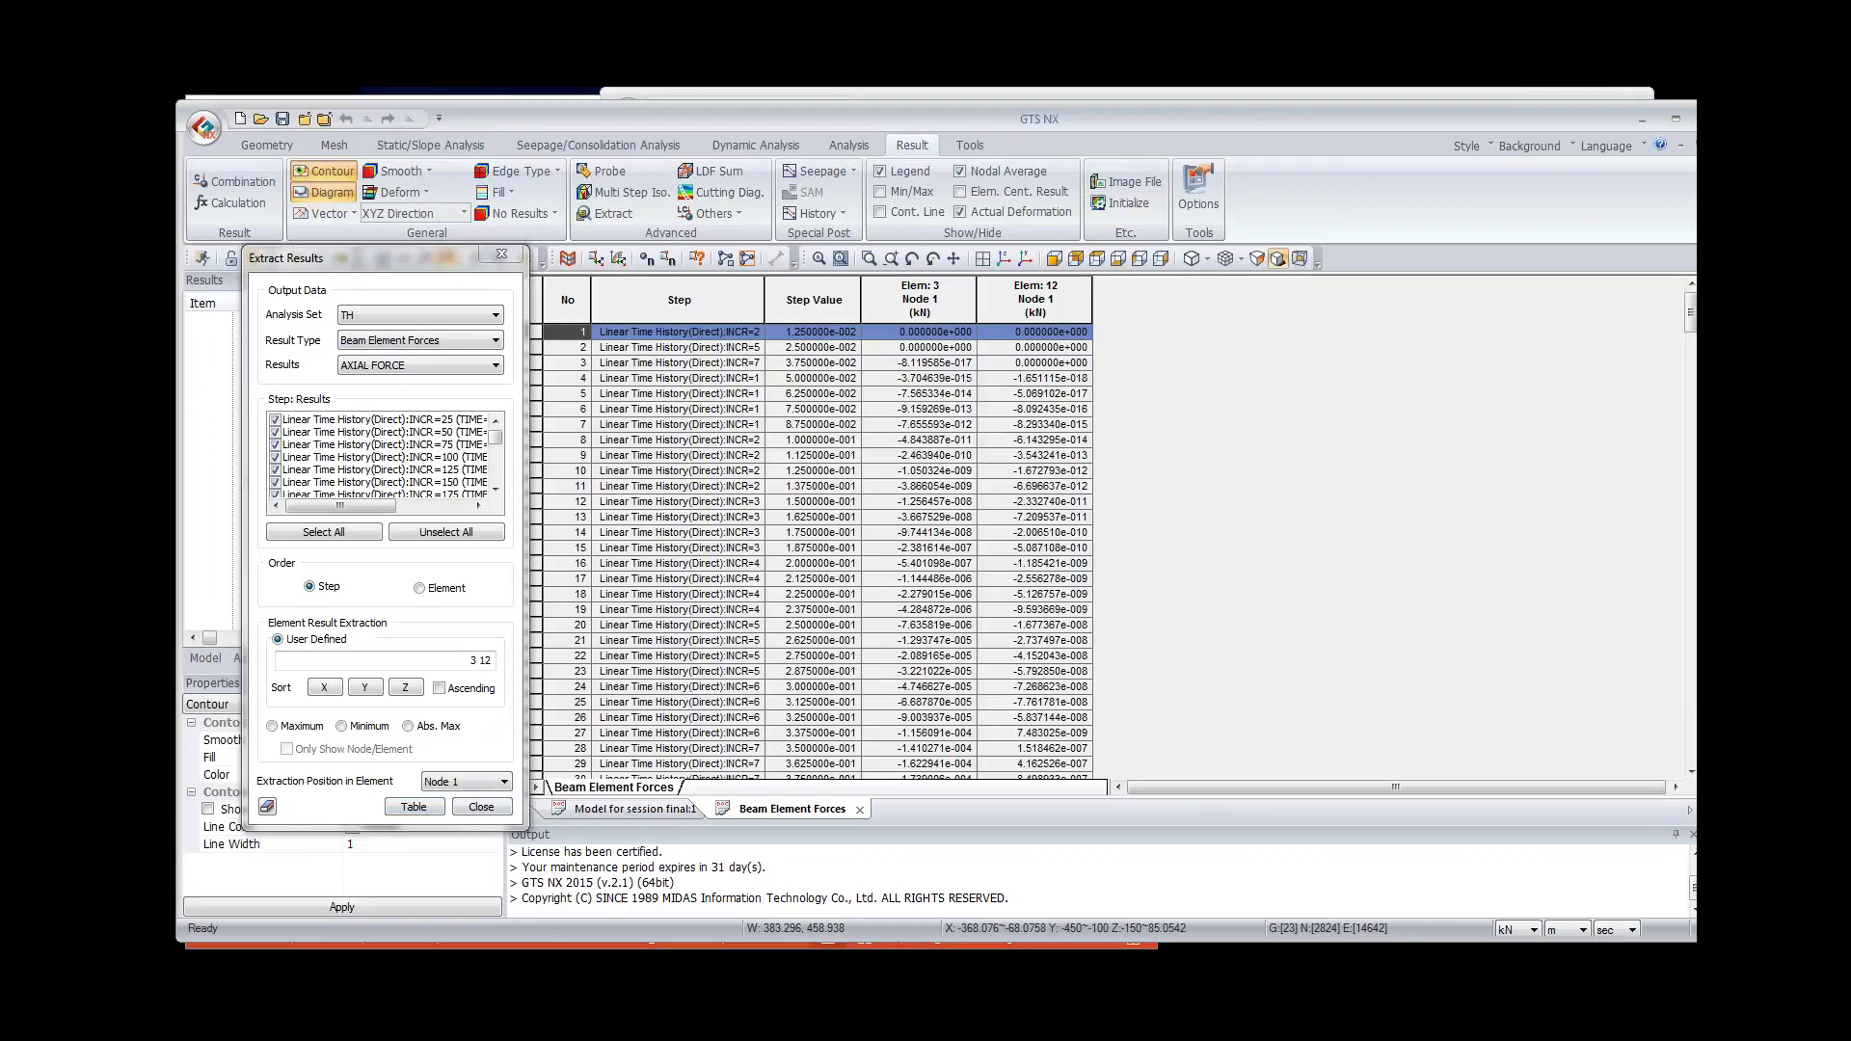
left_click_drag(824, 300, 1014, 318)
Step: Graph the selected axial force columns for elements 3 and 12, then return to the model view
right_click(1016, 395)
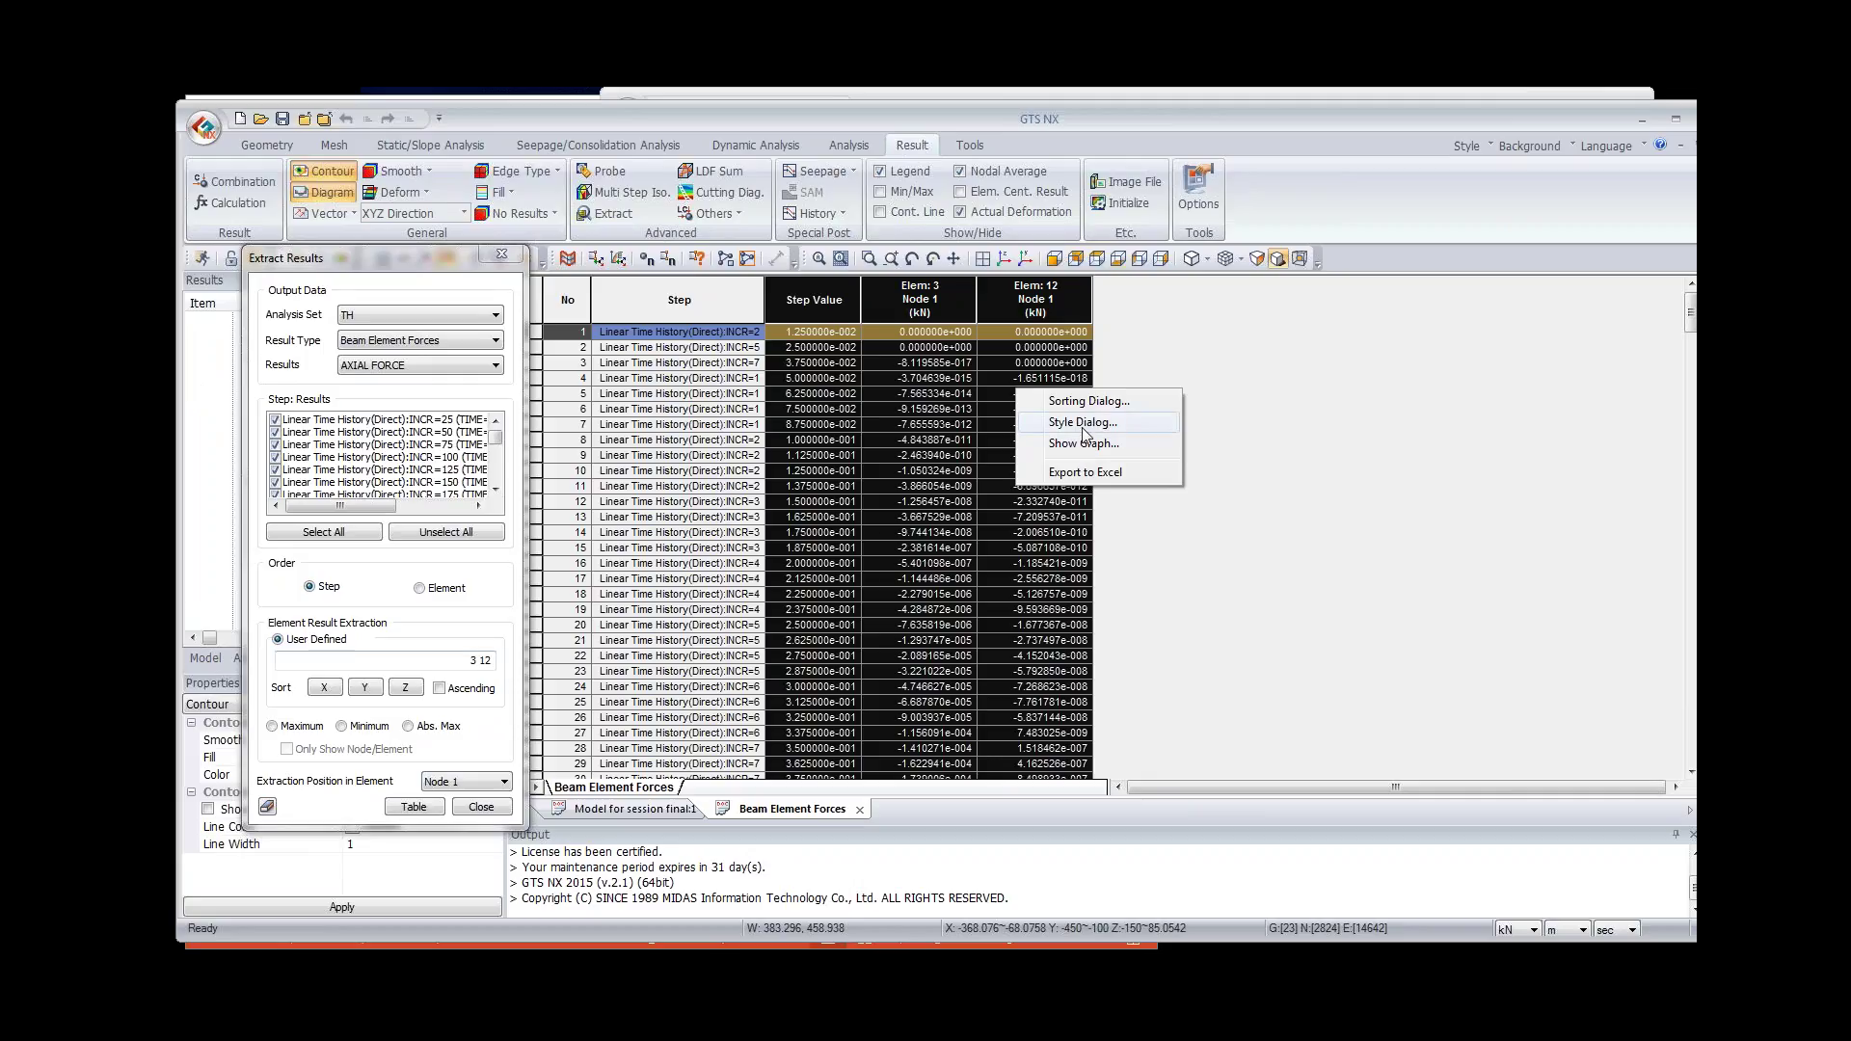
left_click(1082, 444)
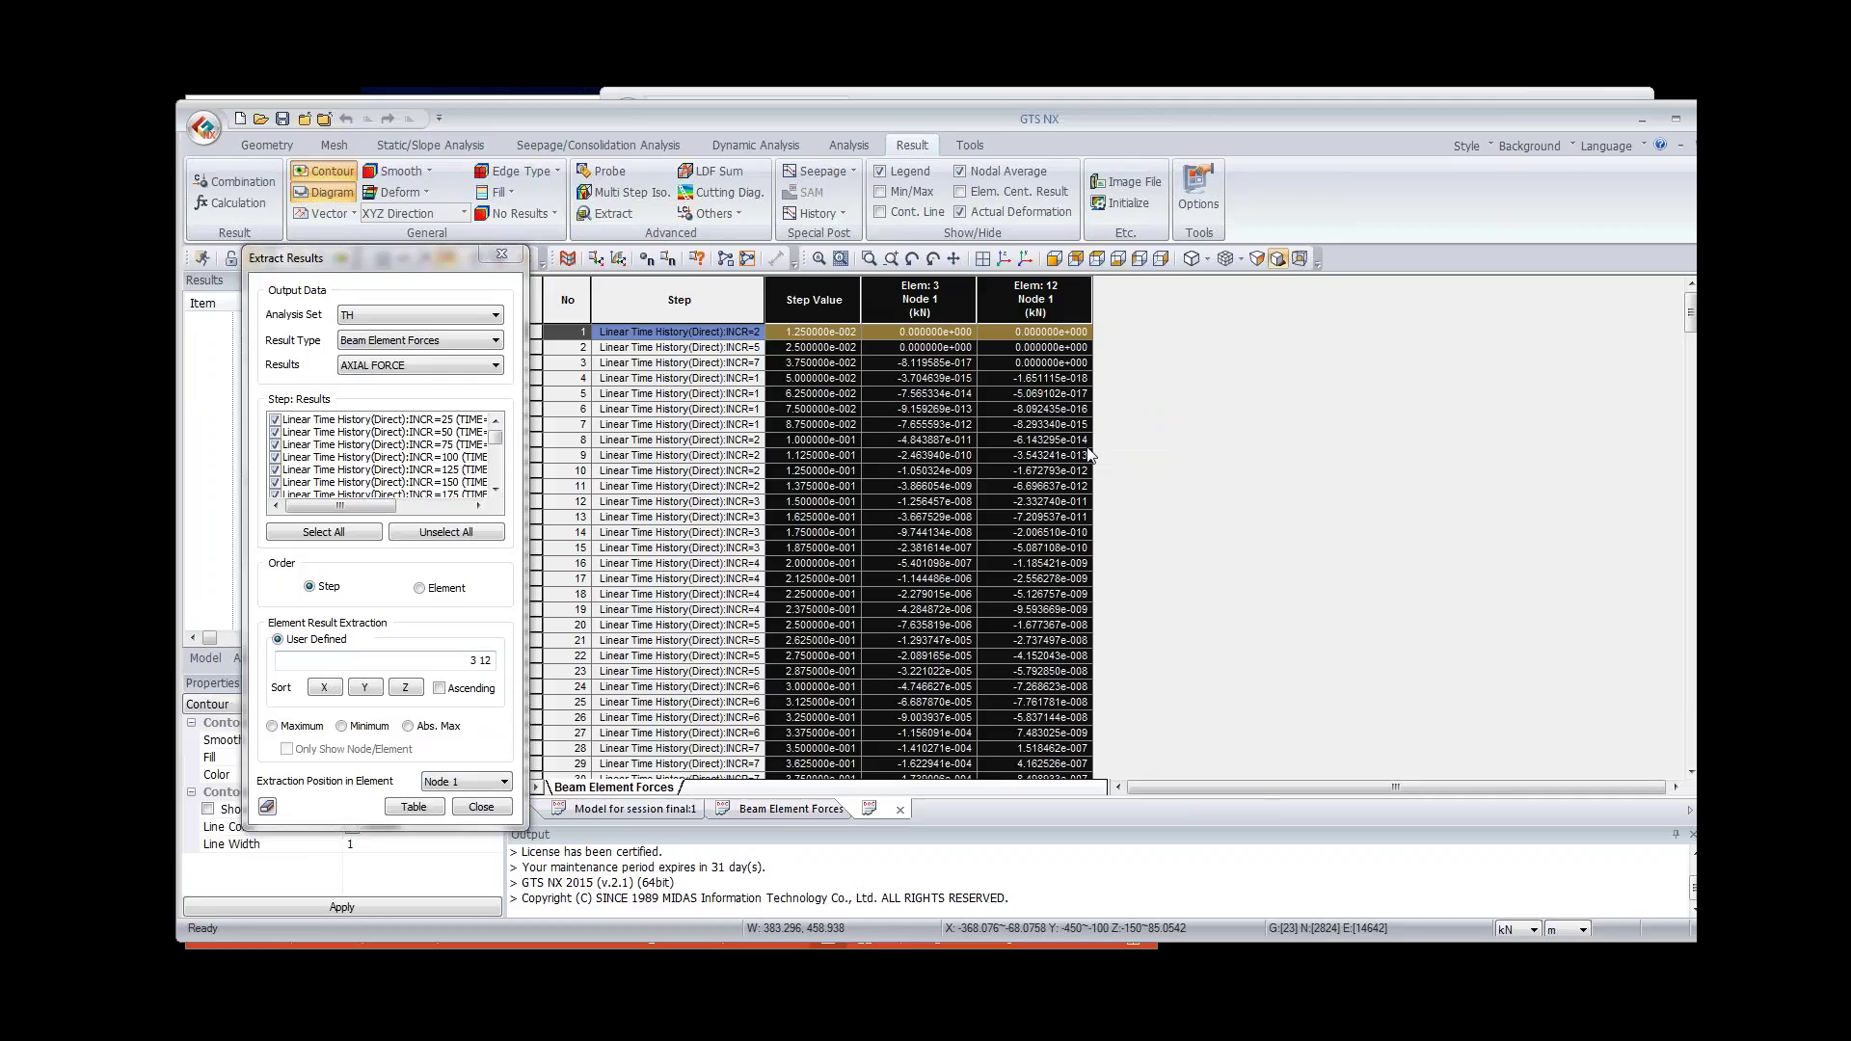
left_click(1152, 658)
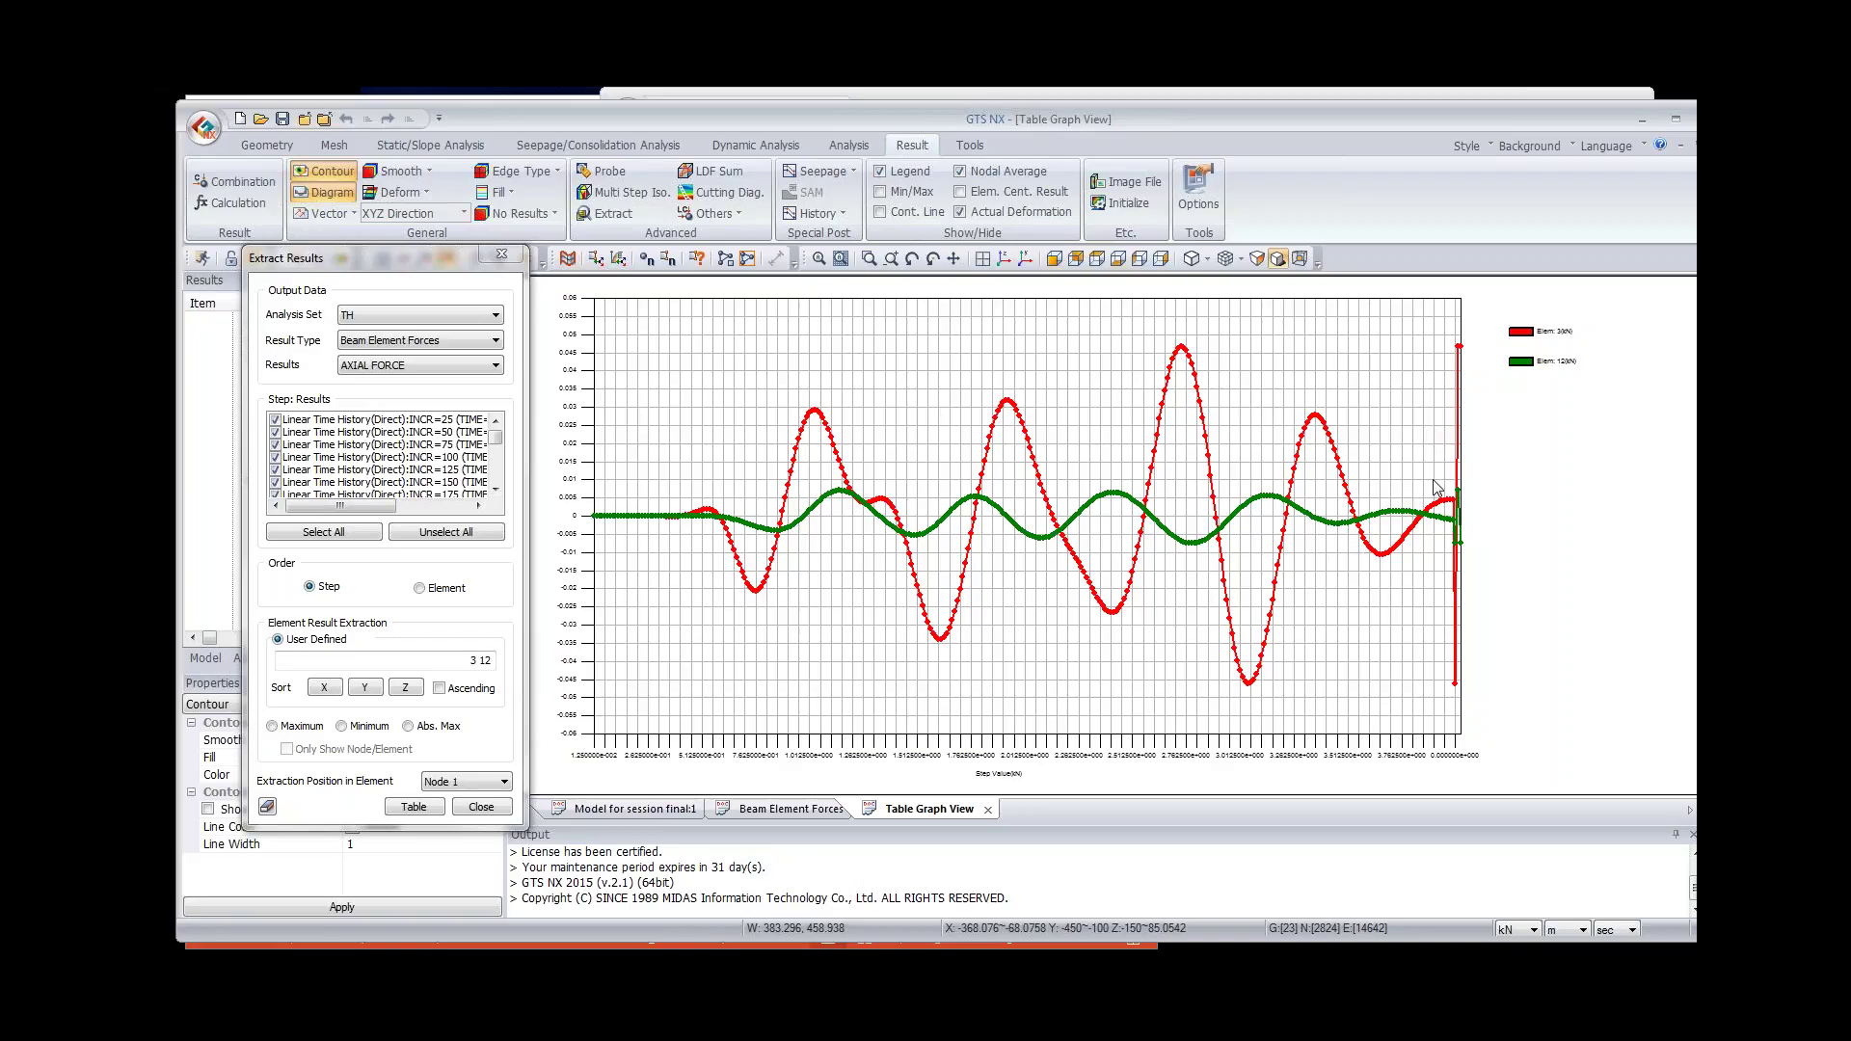
left_click(663, 812)
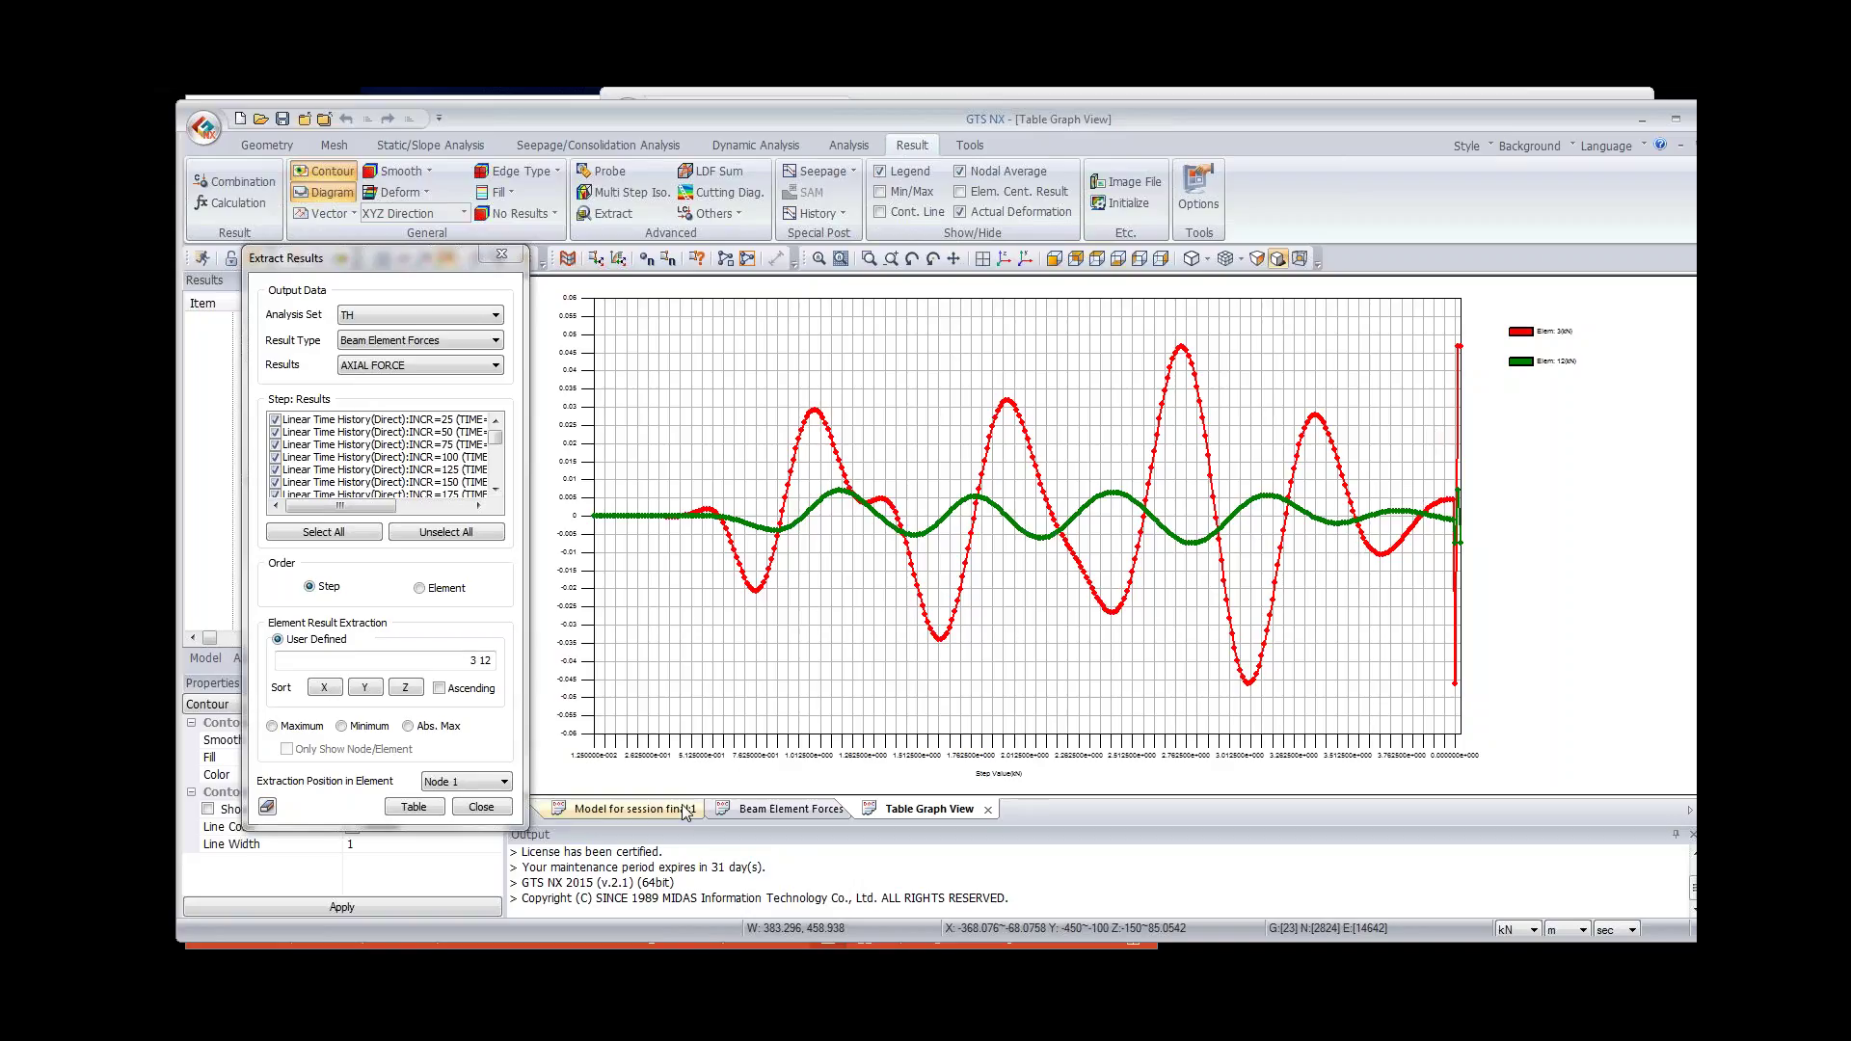
left_click(501, 254)
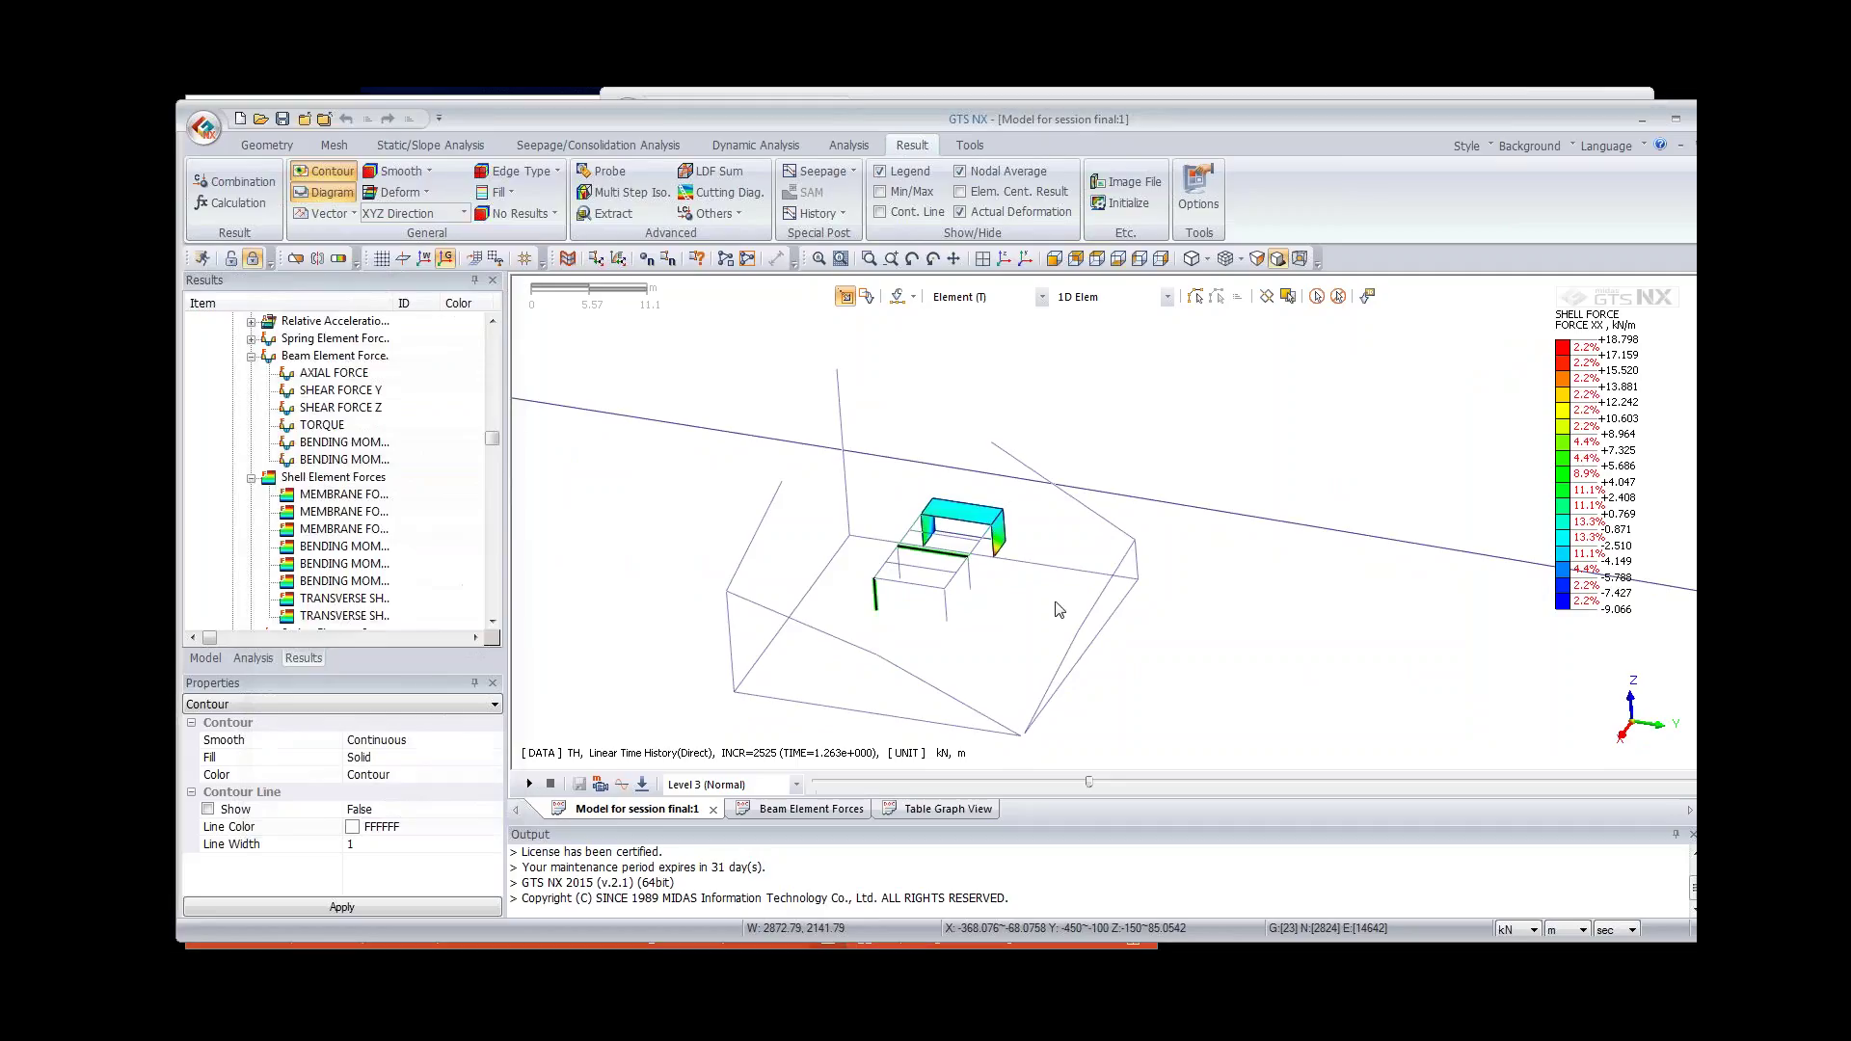
Step: Run the Blast Analysis on Rock slide show from slide 48 and advance two slides
left_click(233, 944)
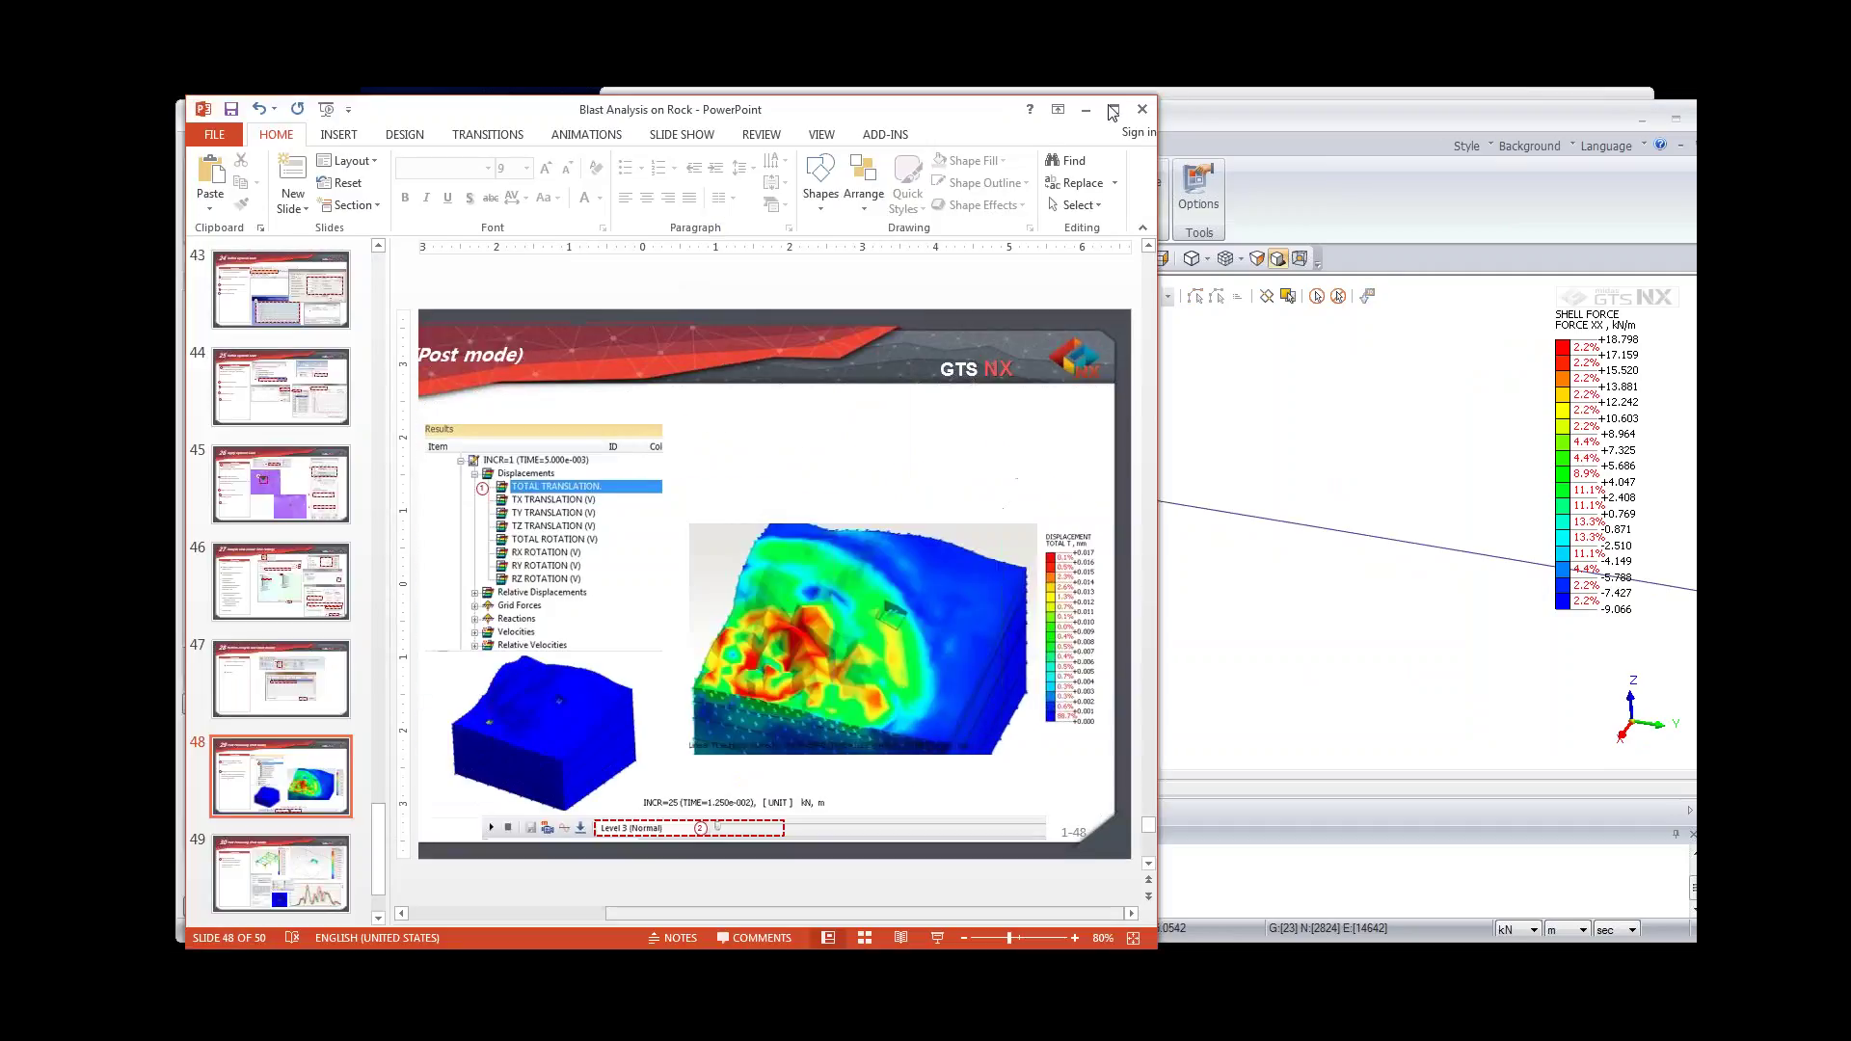
left_click(940, 935)
left_click(813, 593)
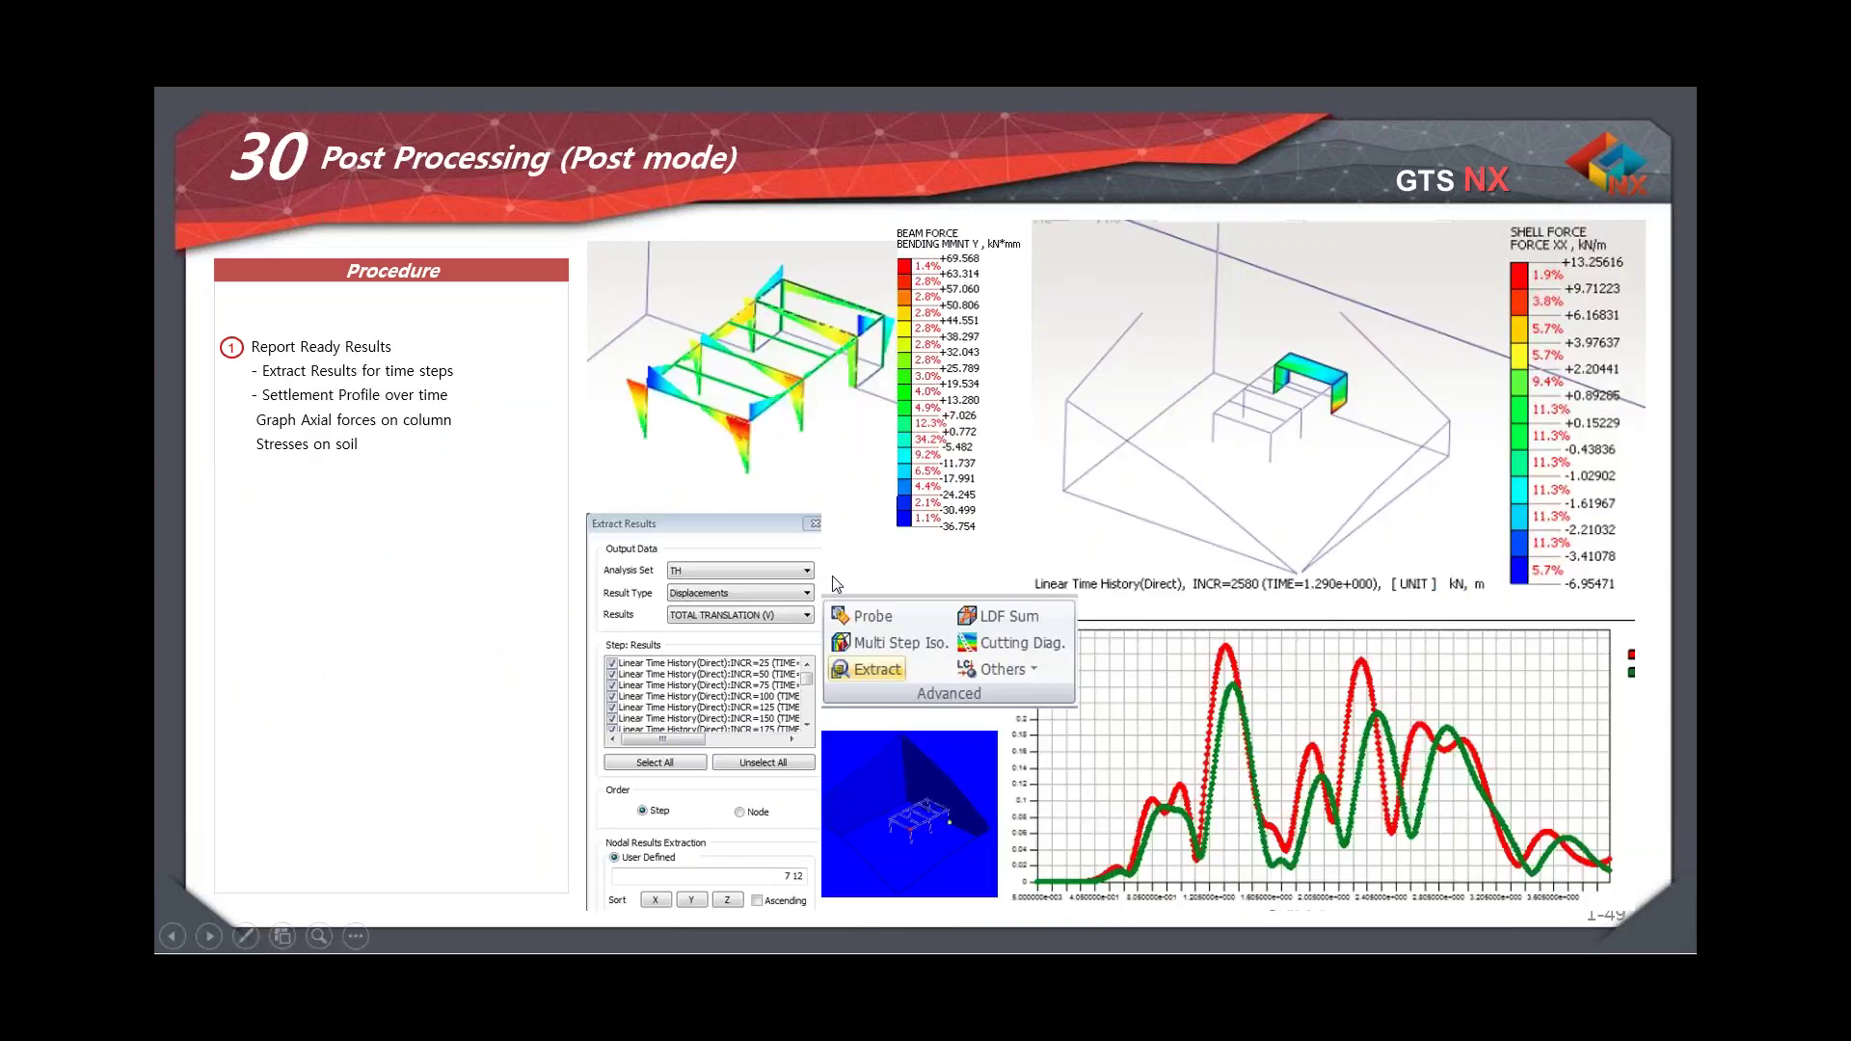
left_click(836, 584)
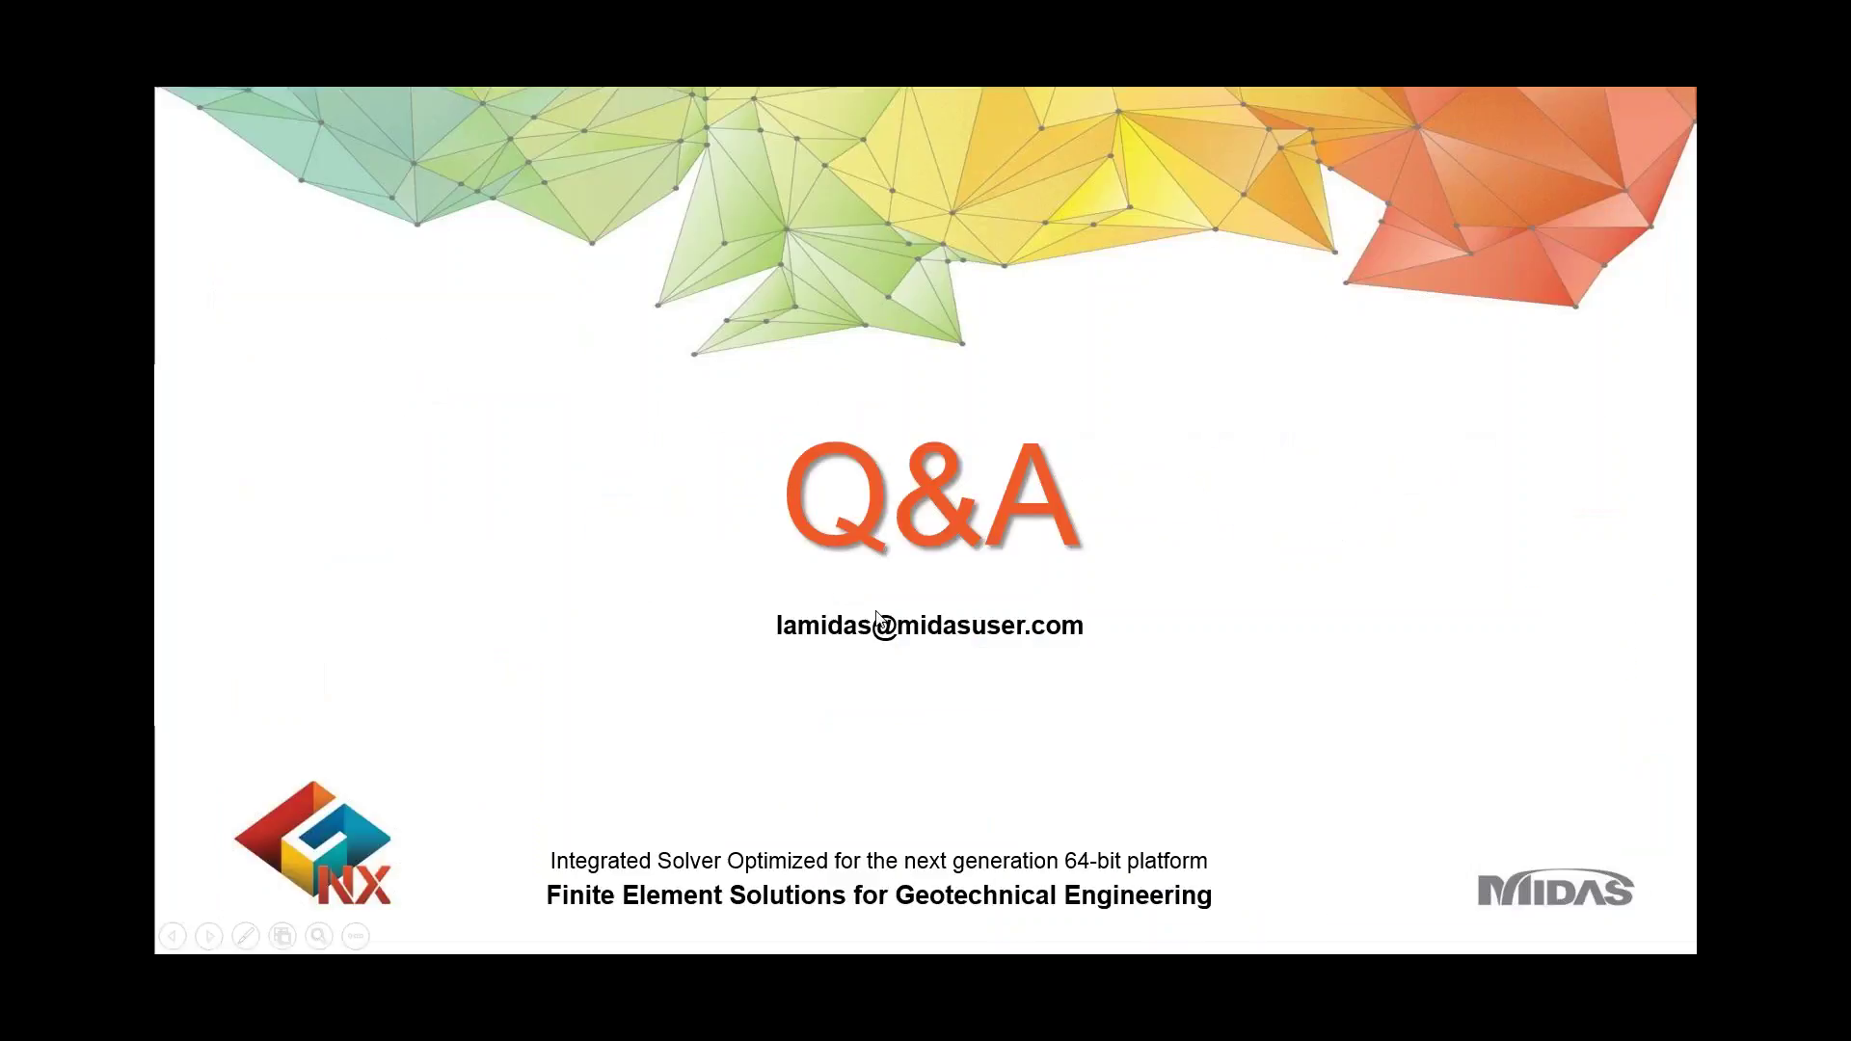